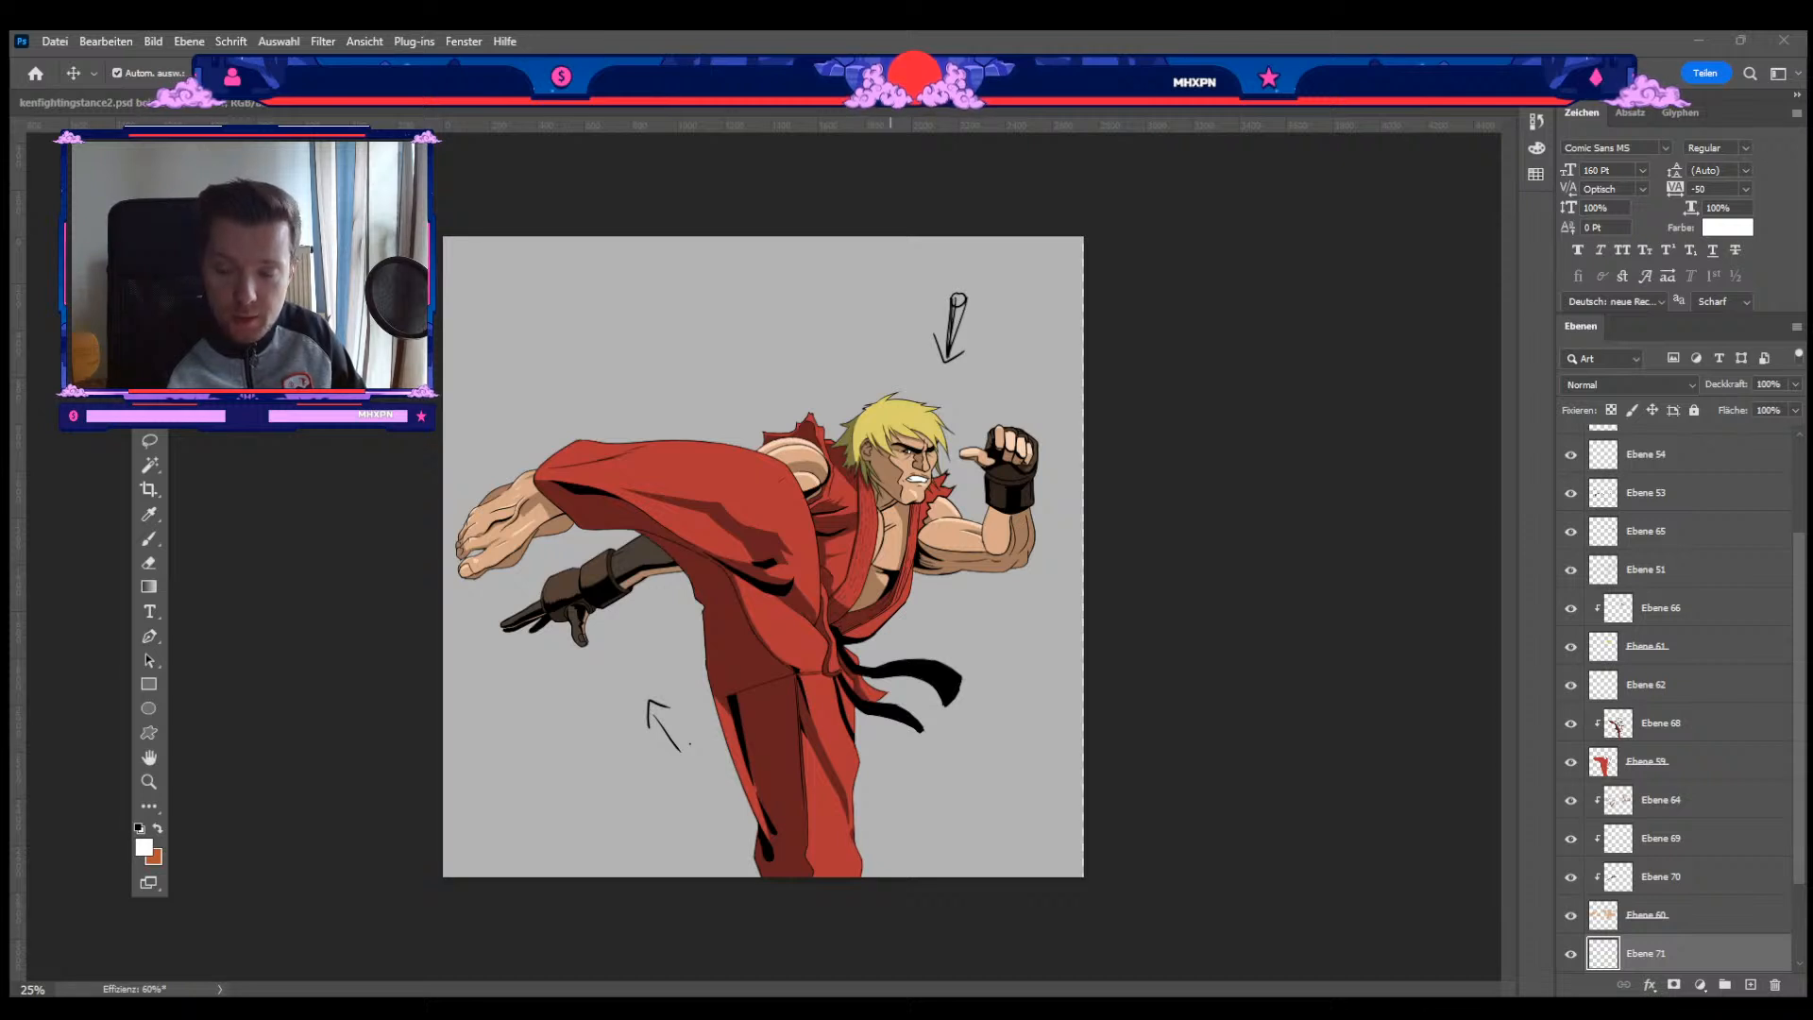
Step: Add a new layer above Ebene 68 and clip it to the red gi trousers layer
key(alt+Tab)
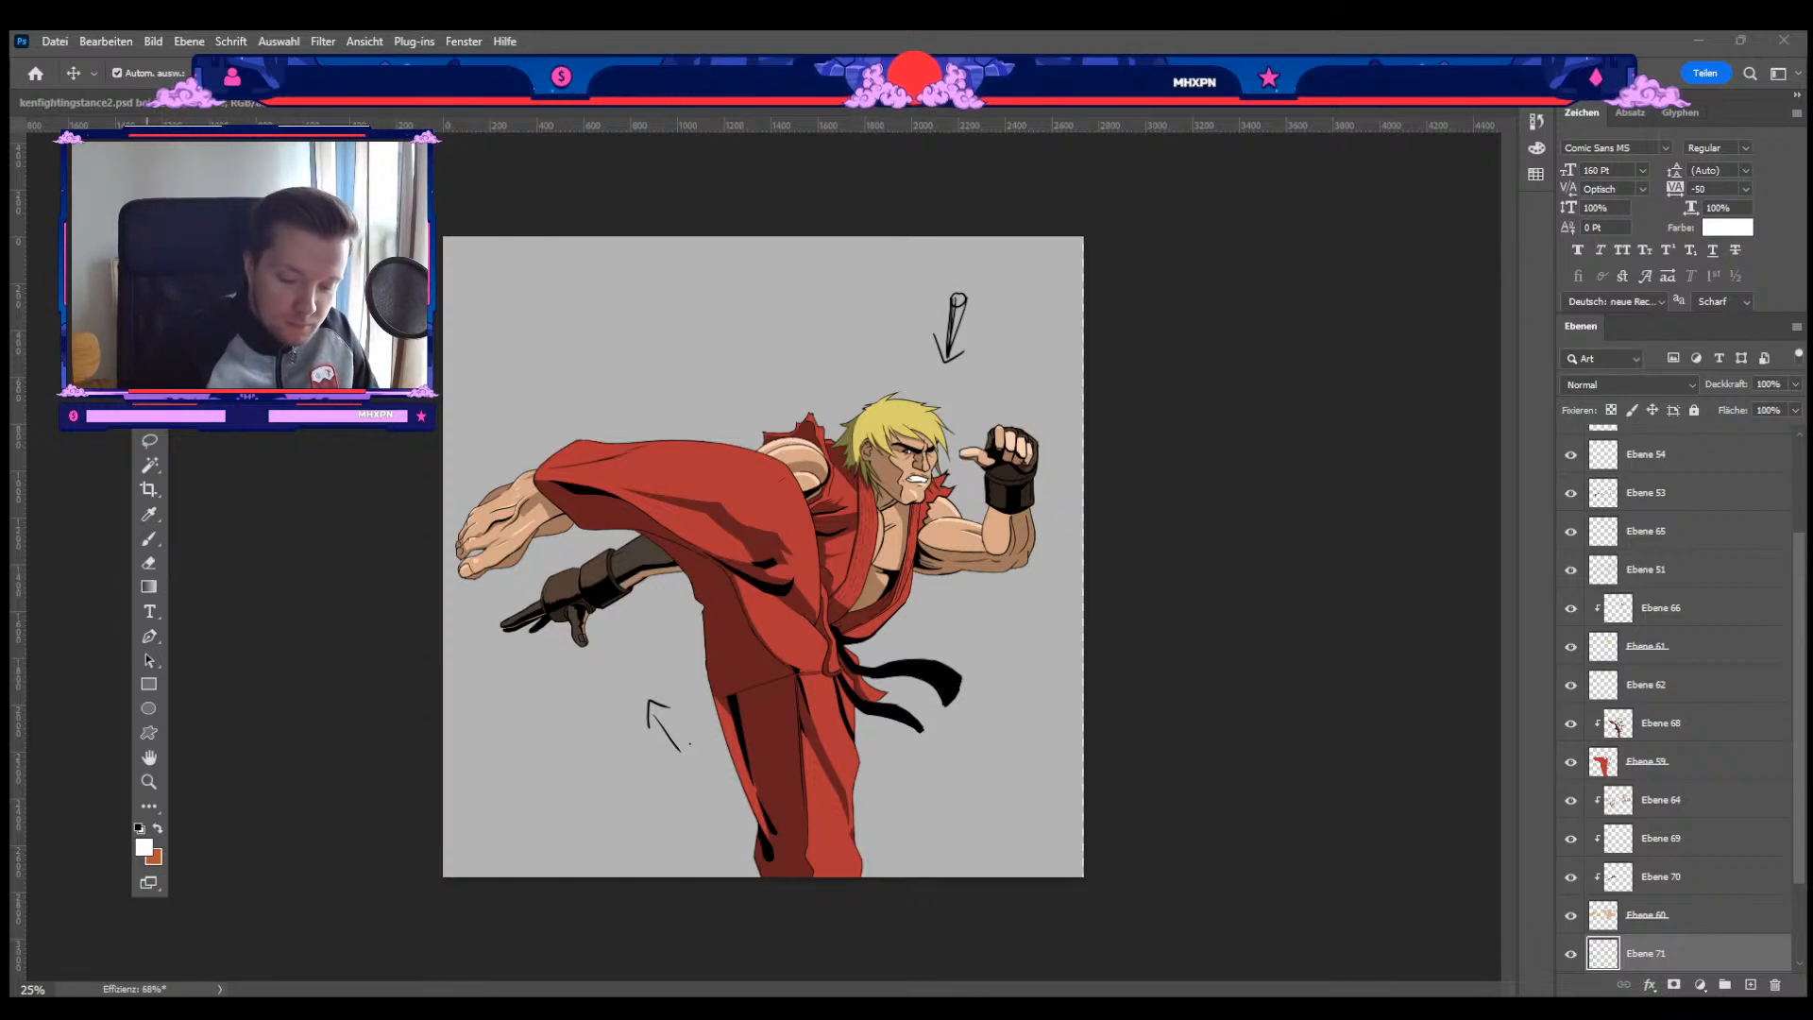
click(841, 566)
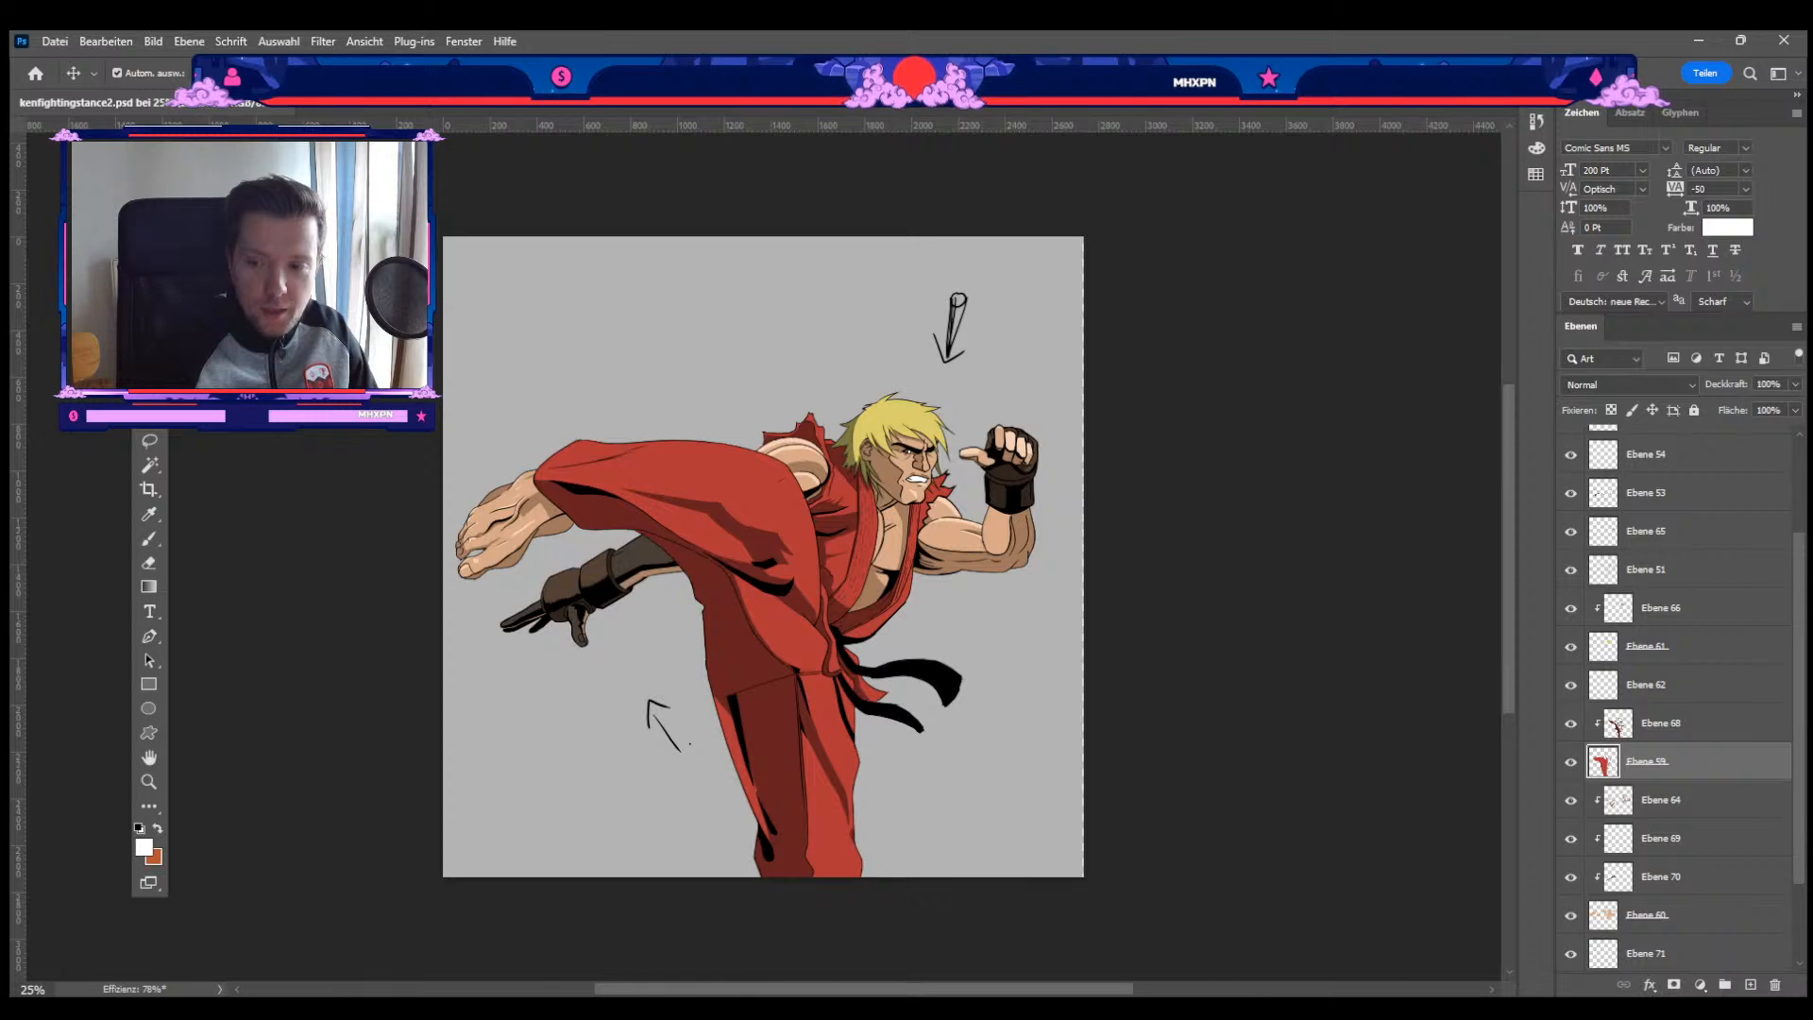
key(ctrl+plus)
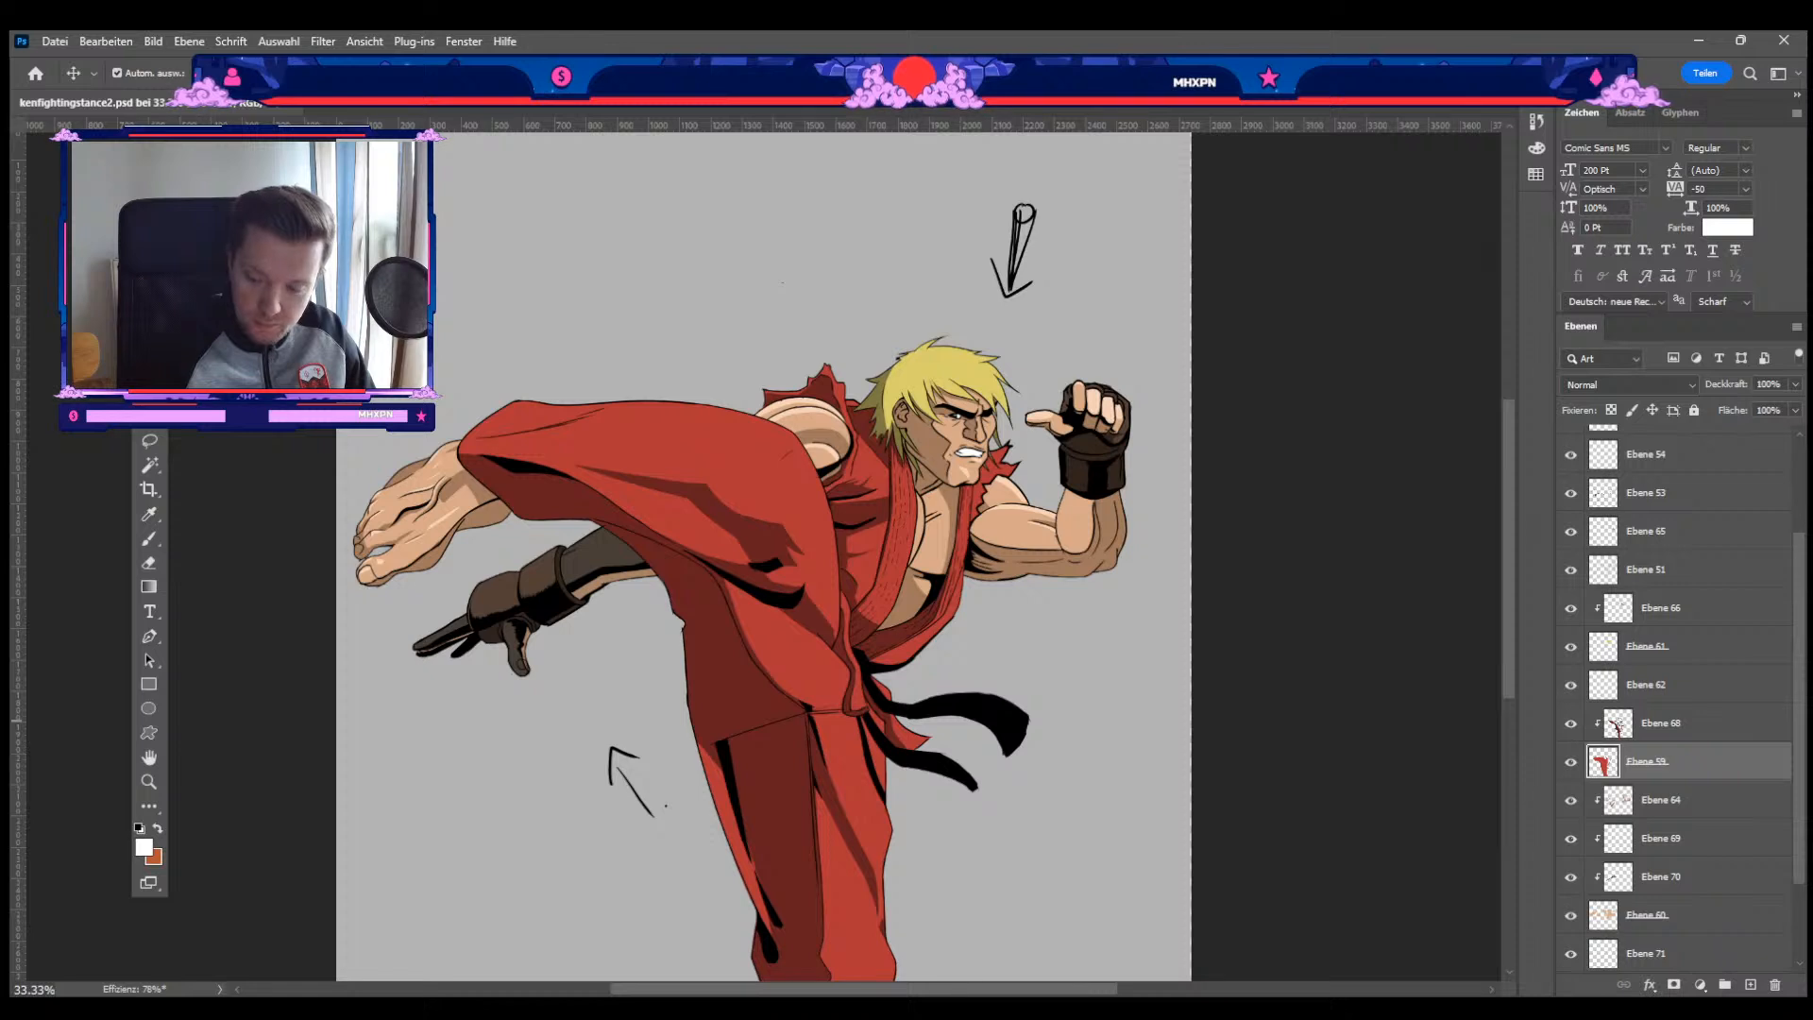
click(1619, 723)
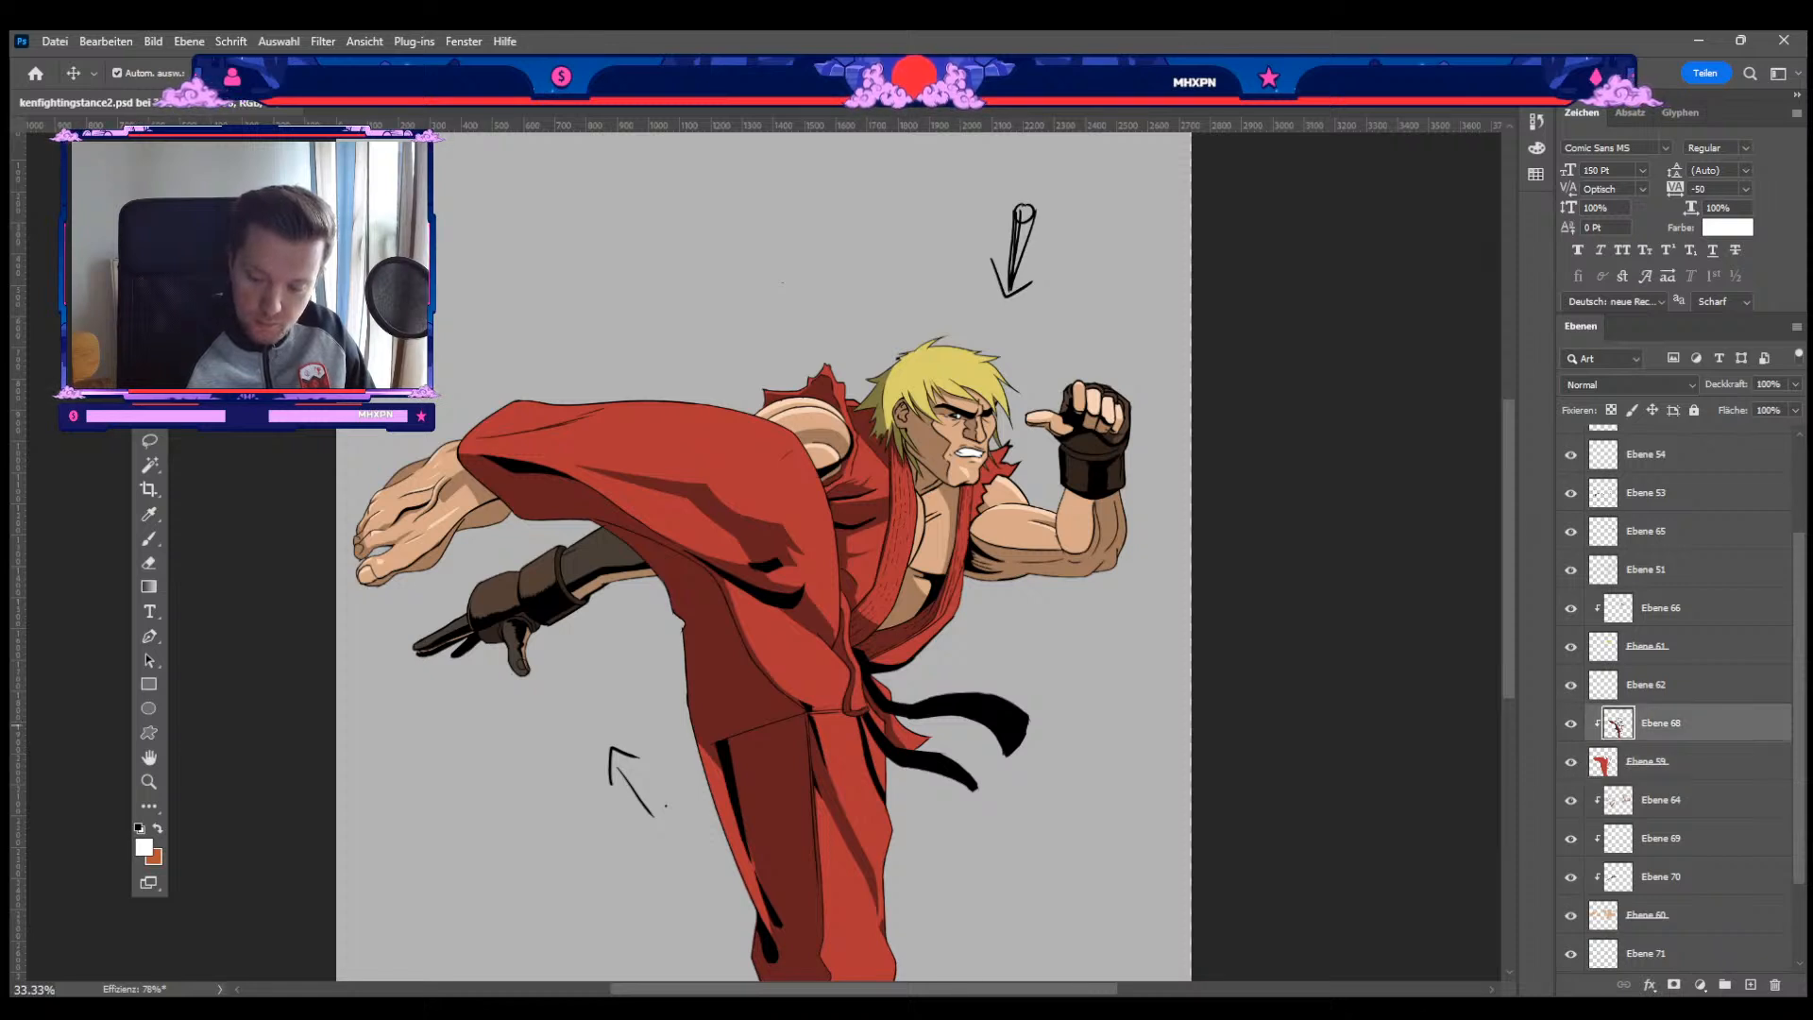
key(ctrl+shift+alt+n)
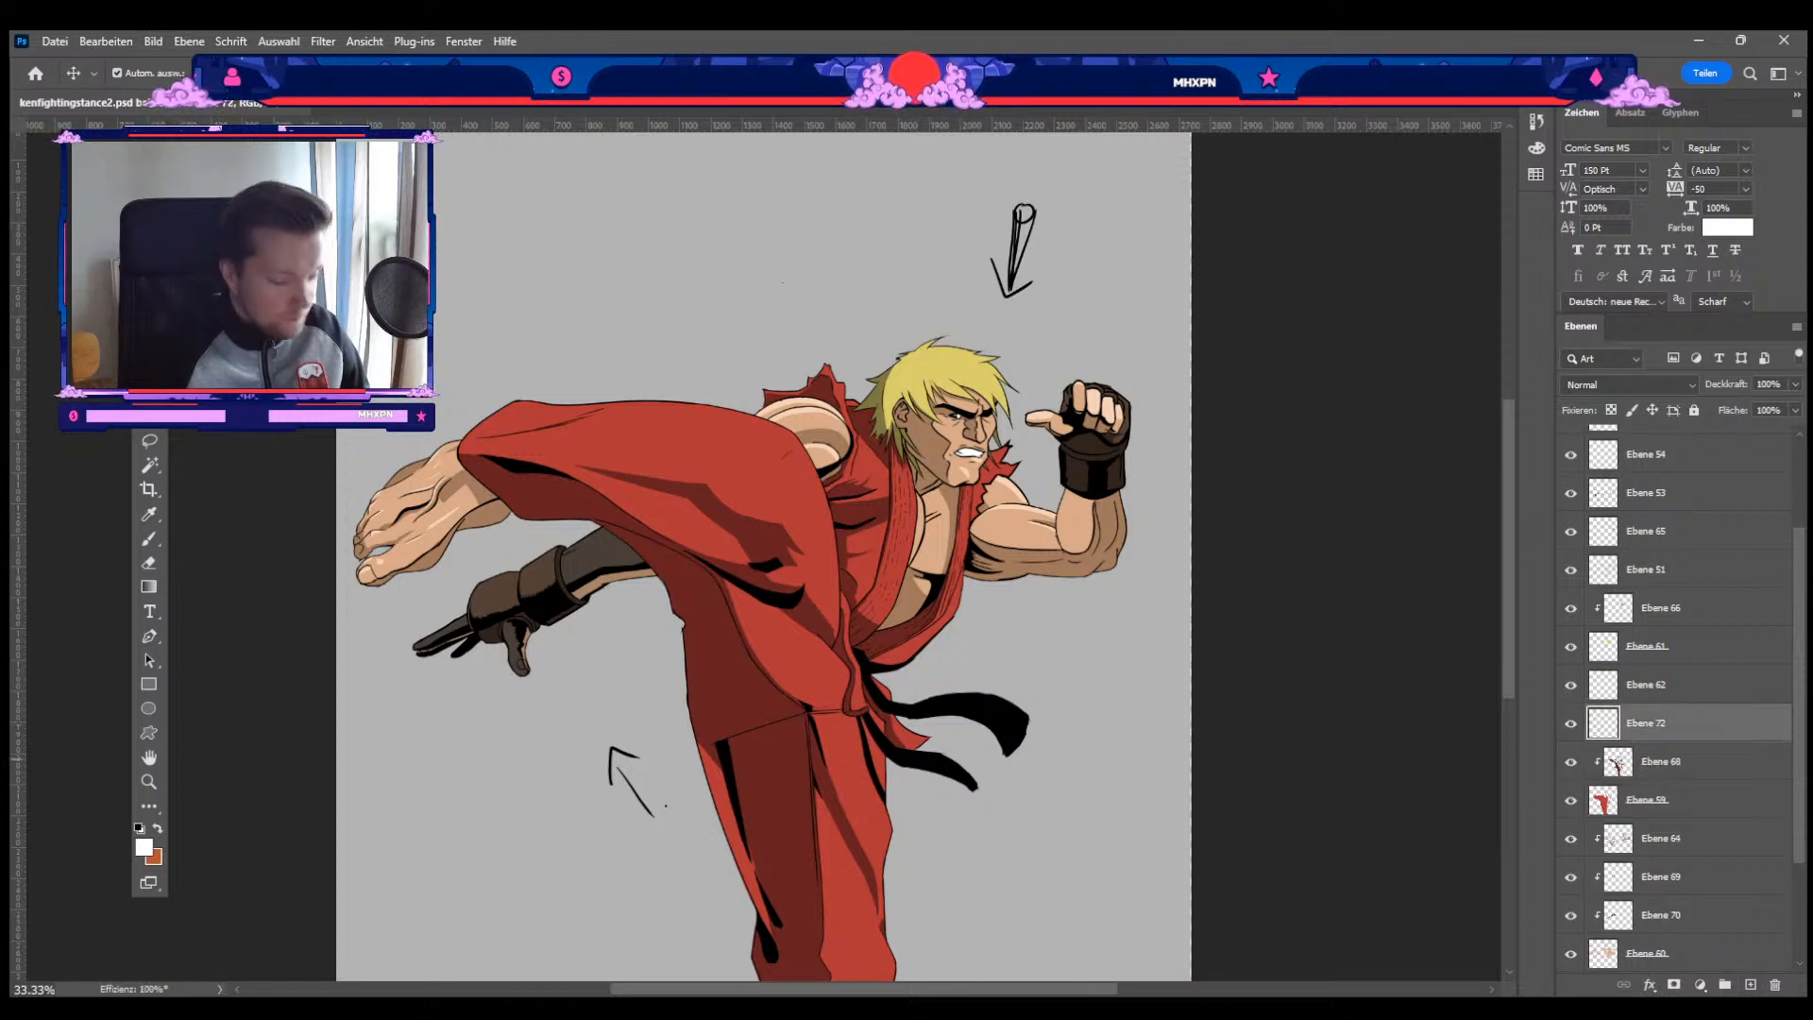
key(ctrl+alt+g)
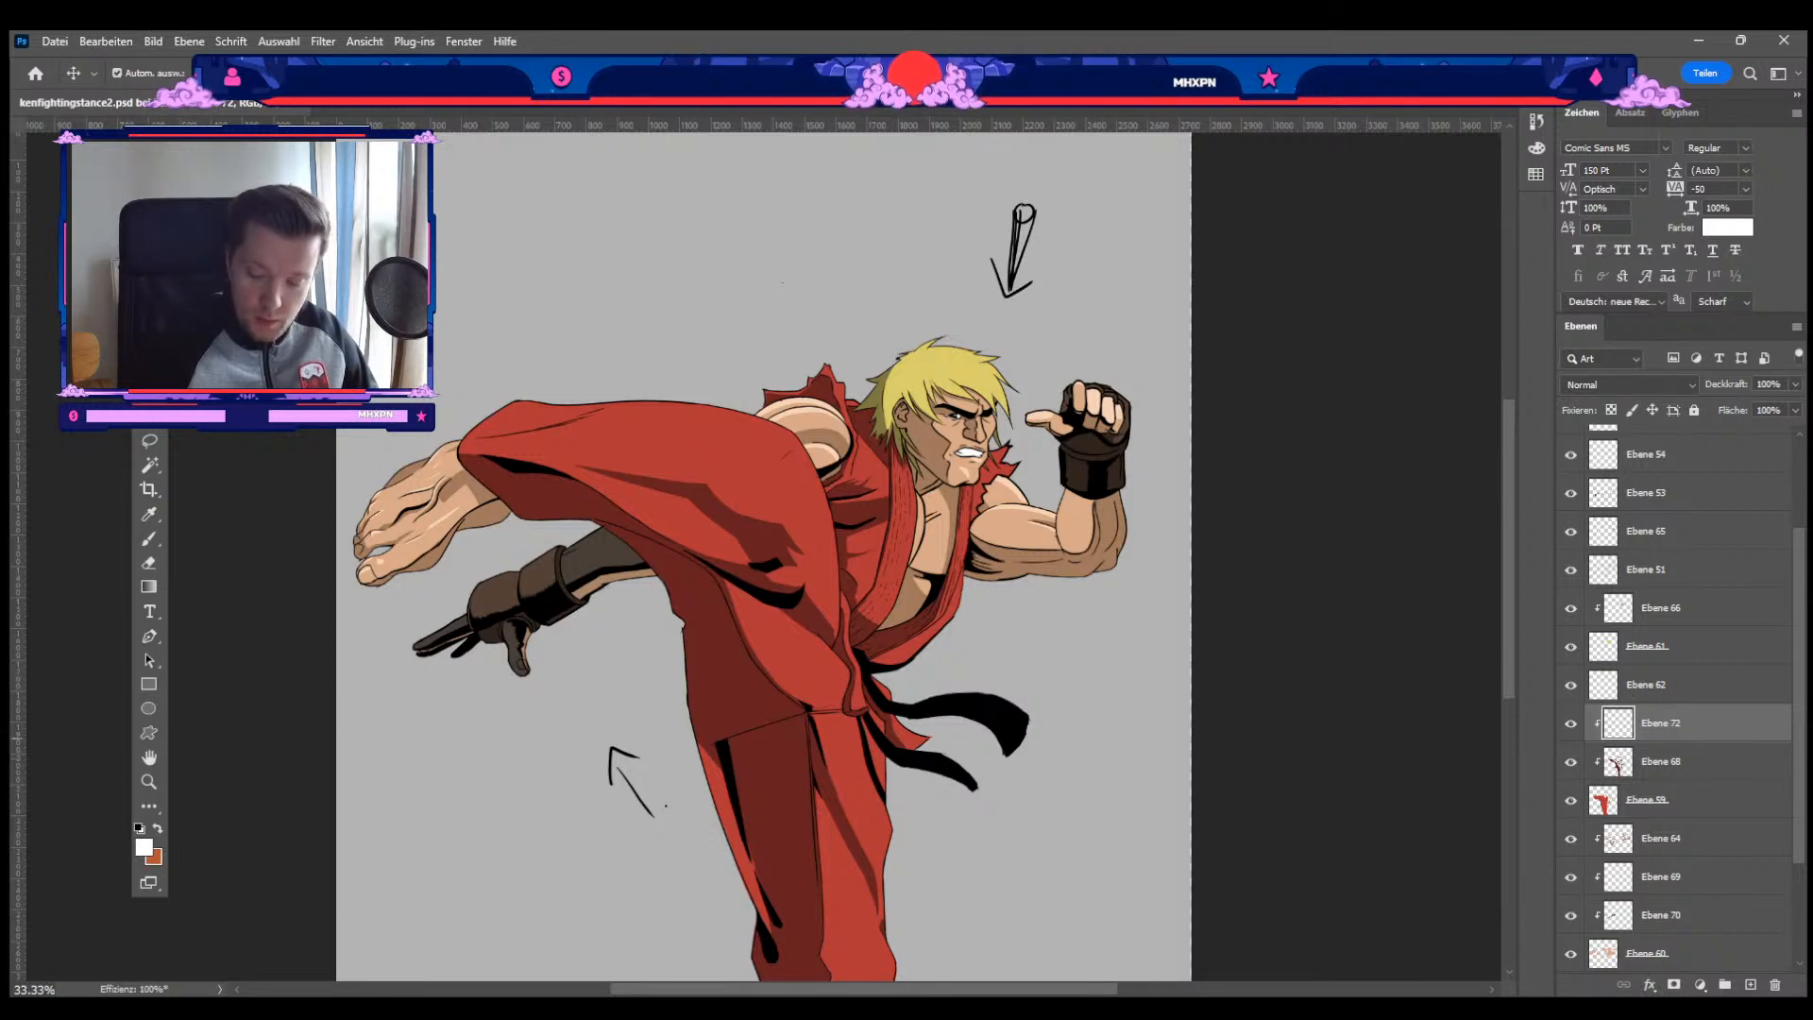
Step: Choose black as the painting colour and brush a solid shadow along the underside of the raised trouser leg with an enlarged brush
key(b)
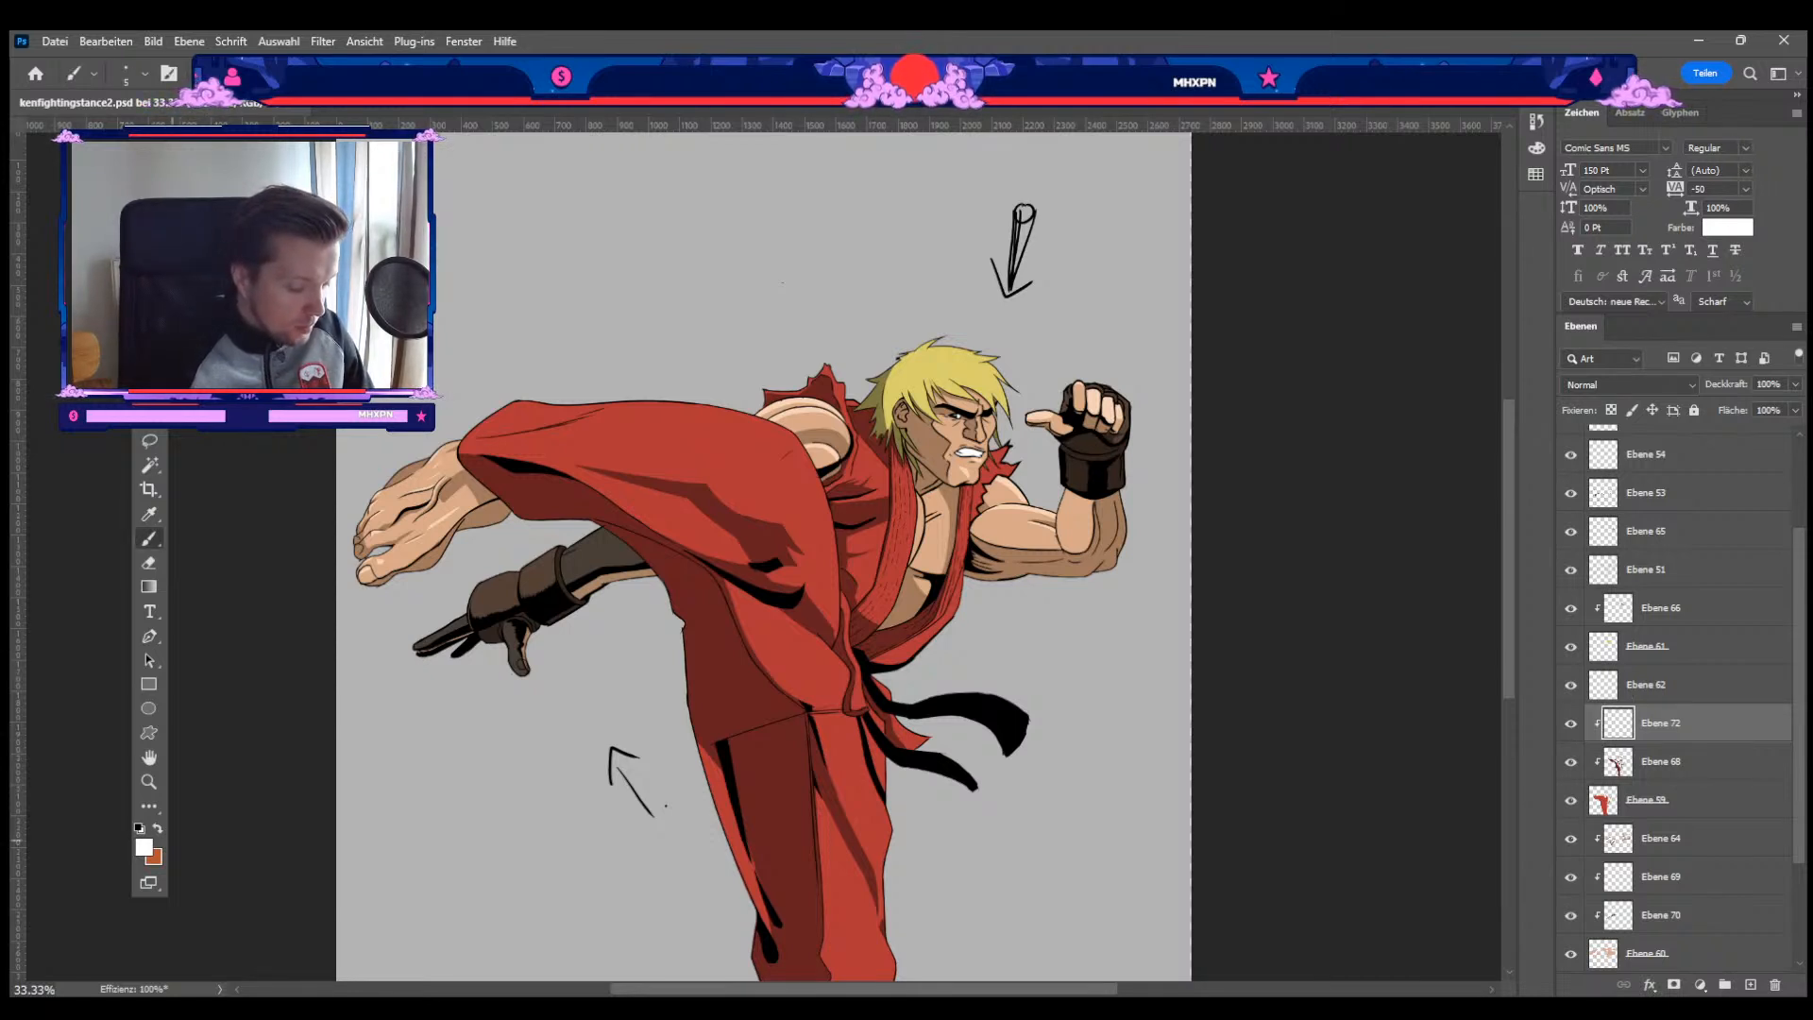
key(i)
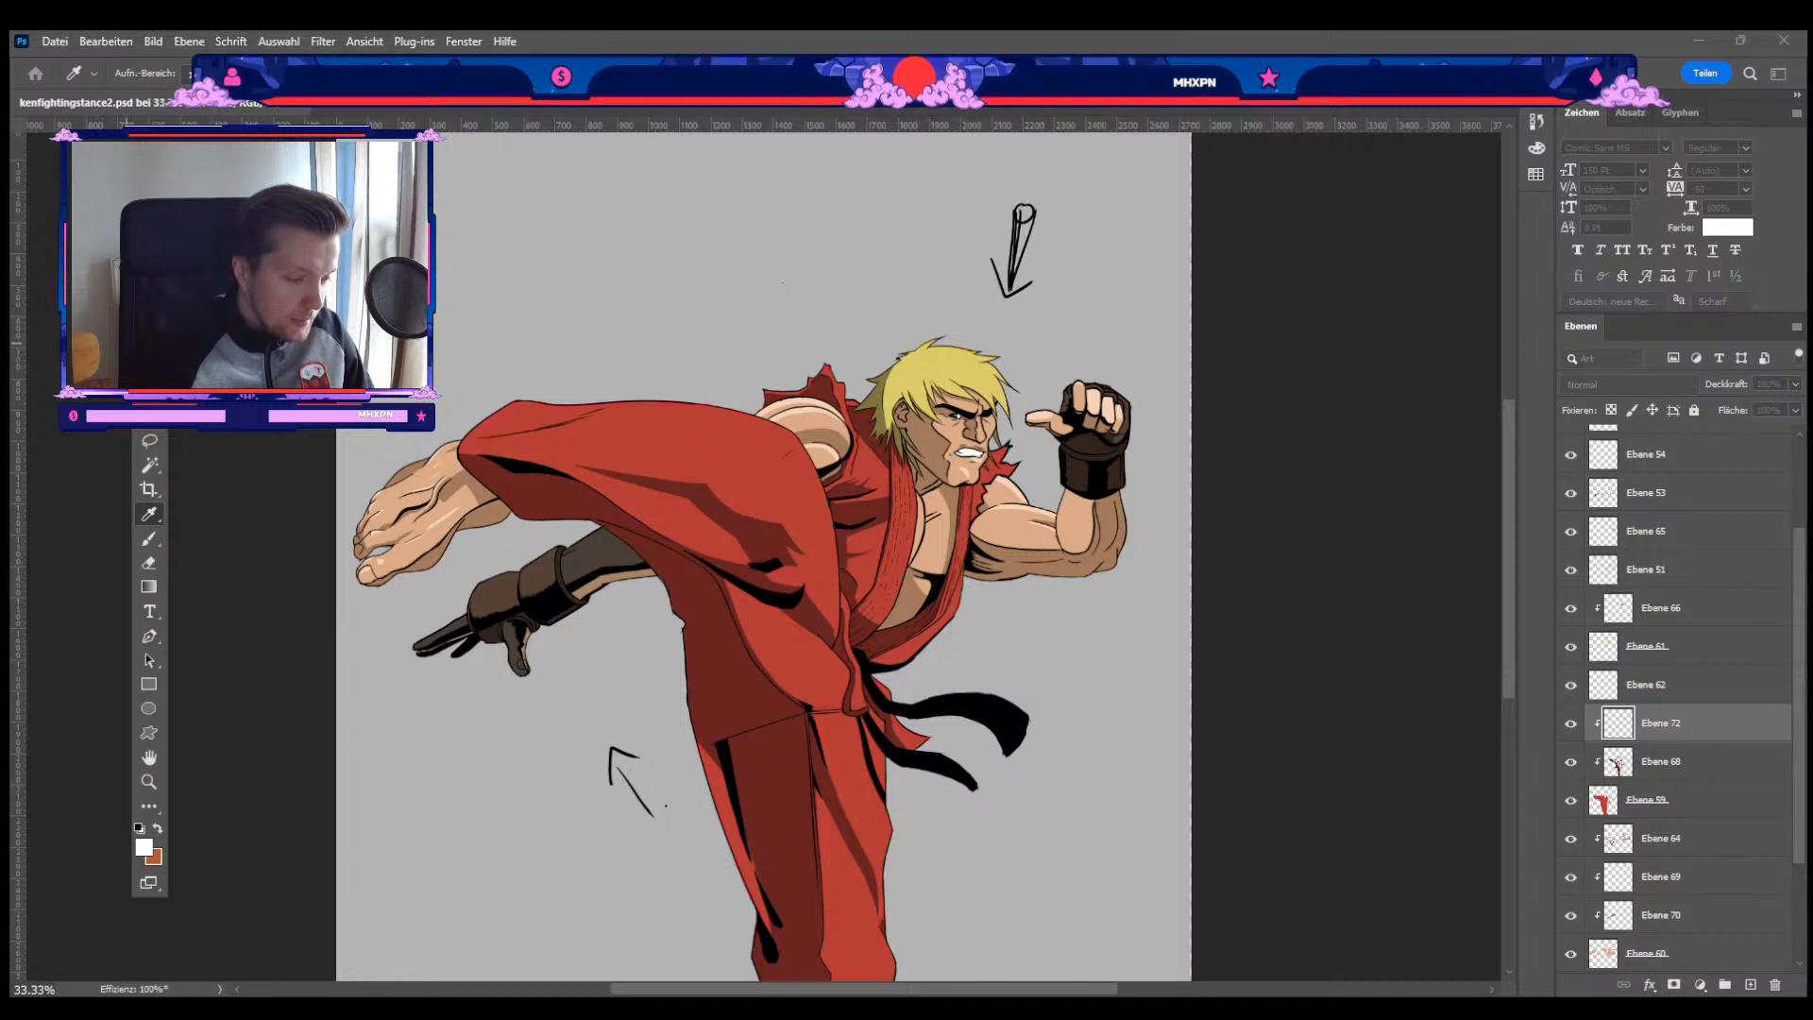
key(b)
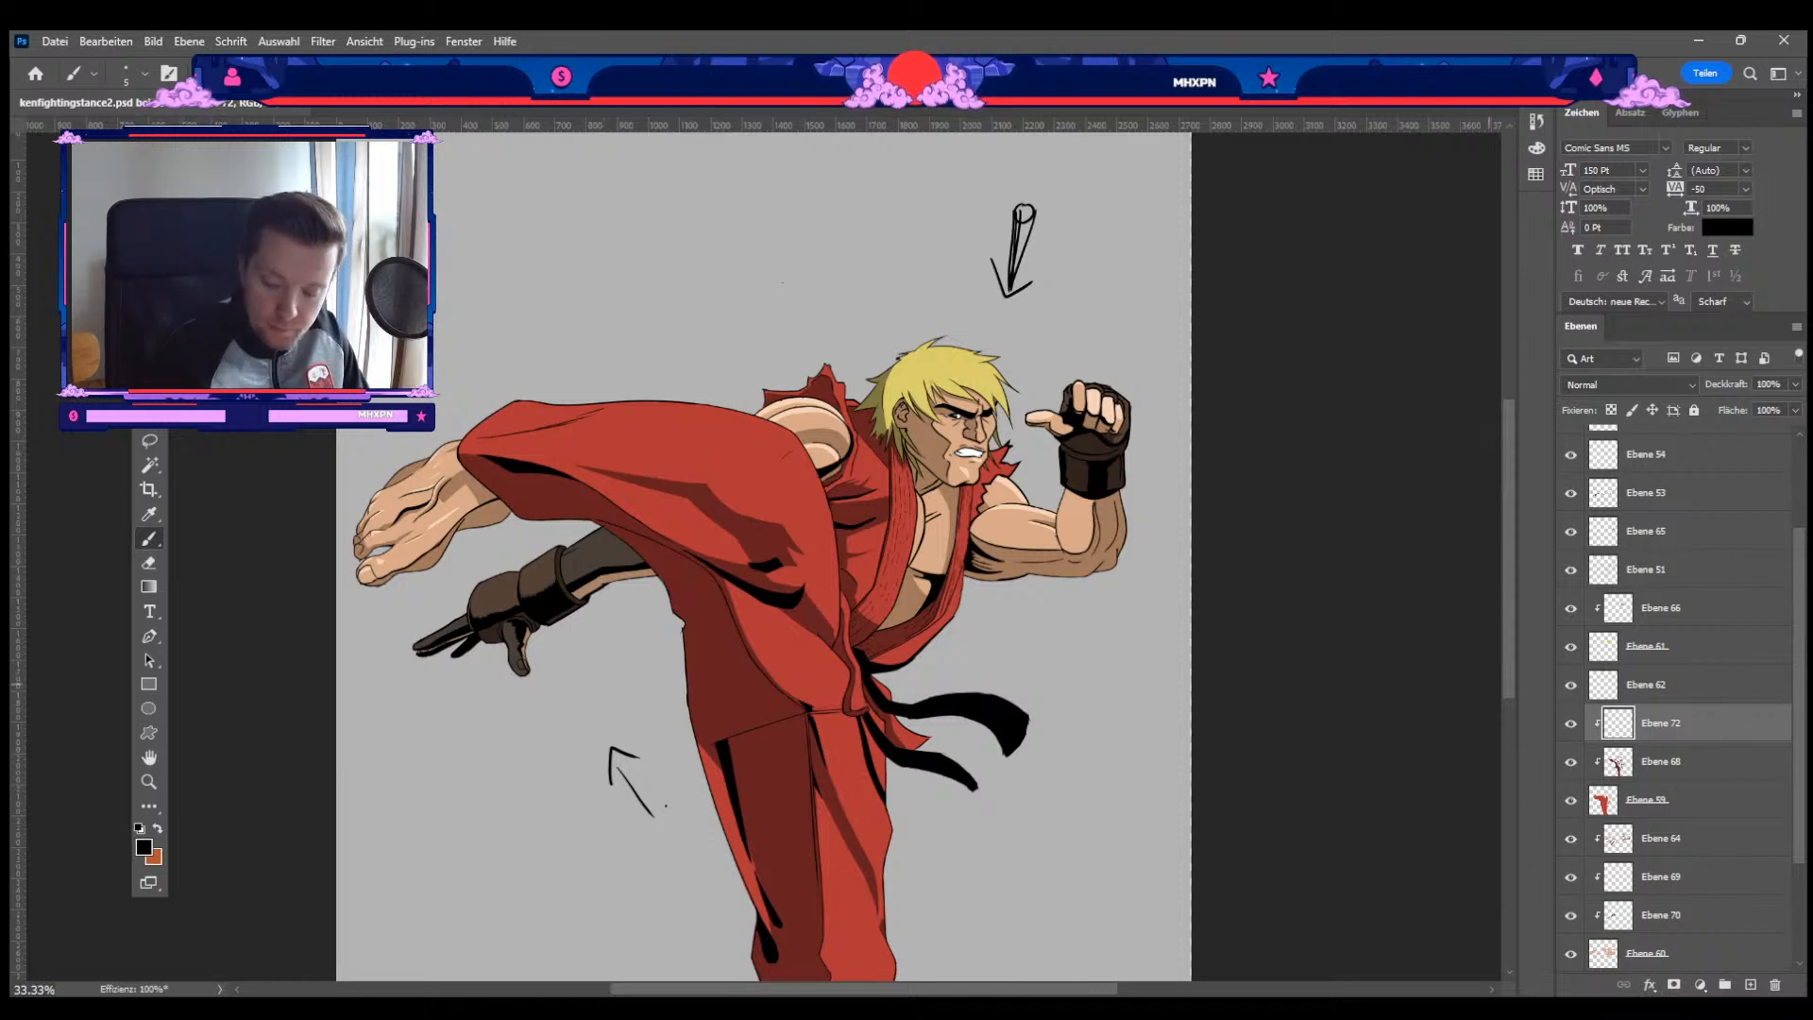
key(bracketright)
key(bracketright)
key(bracketright)
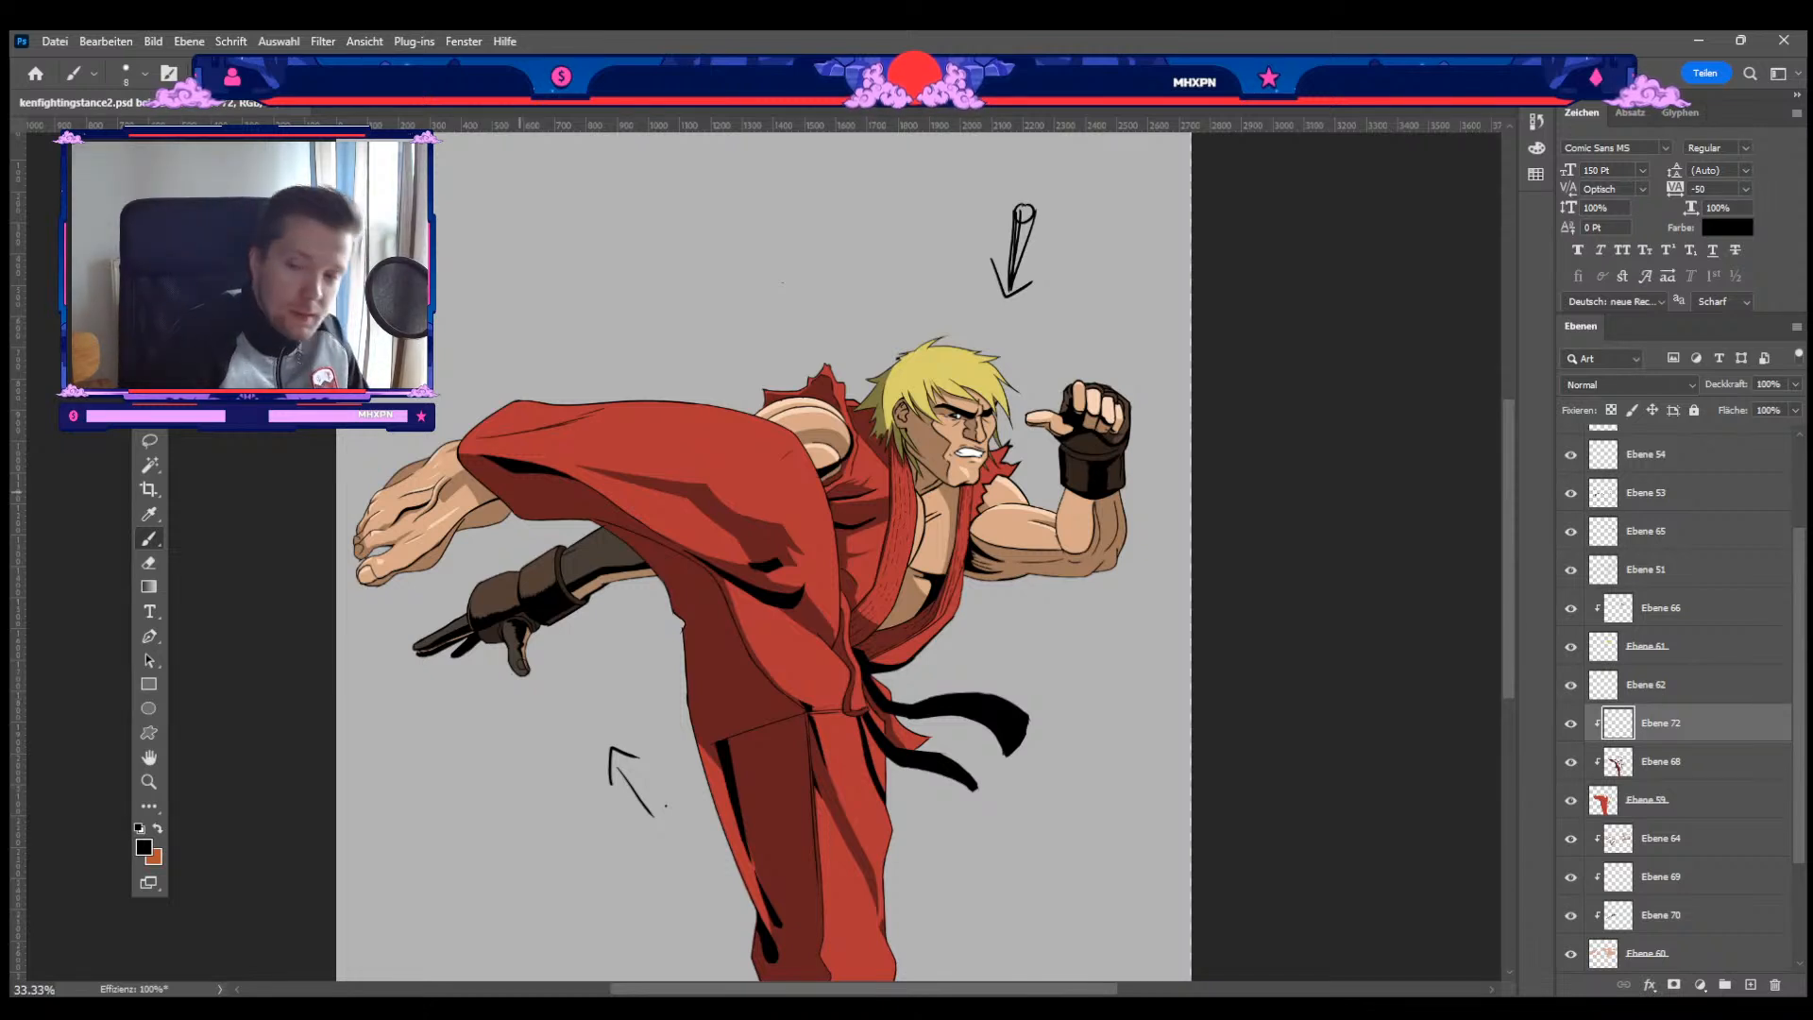
key(bracketright)
key(bracketright)
key(bracketright)
key(bracketright)
key(bracketright)
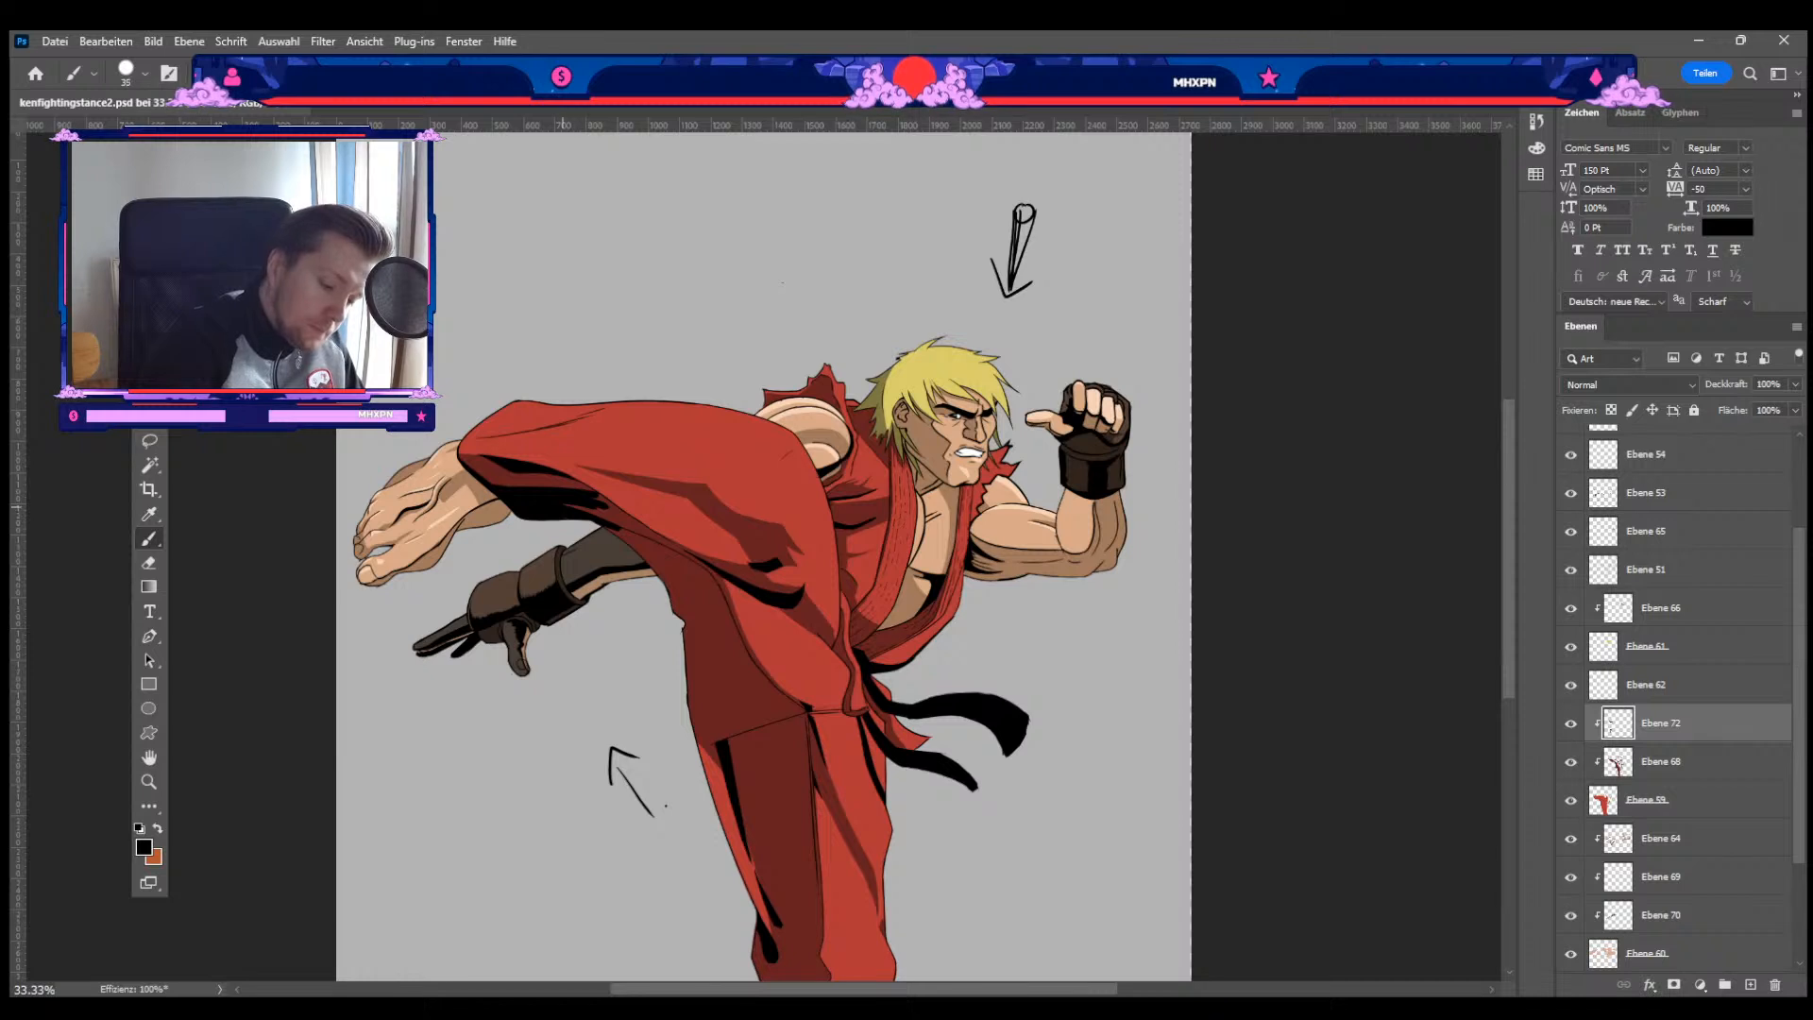
key(bracketleft)
drag(610, 507, 656, 551)
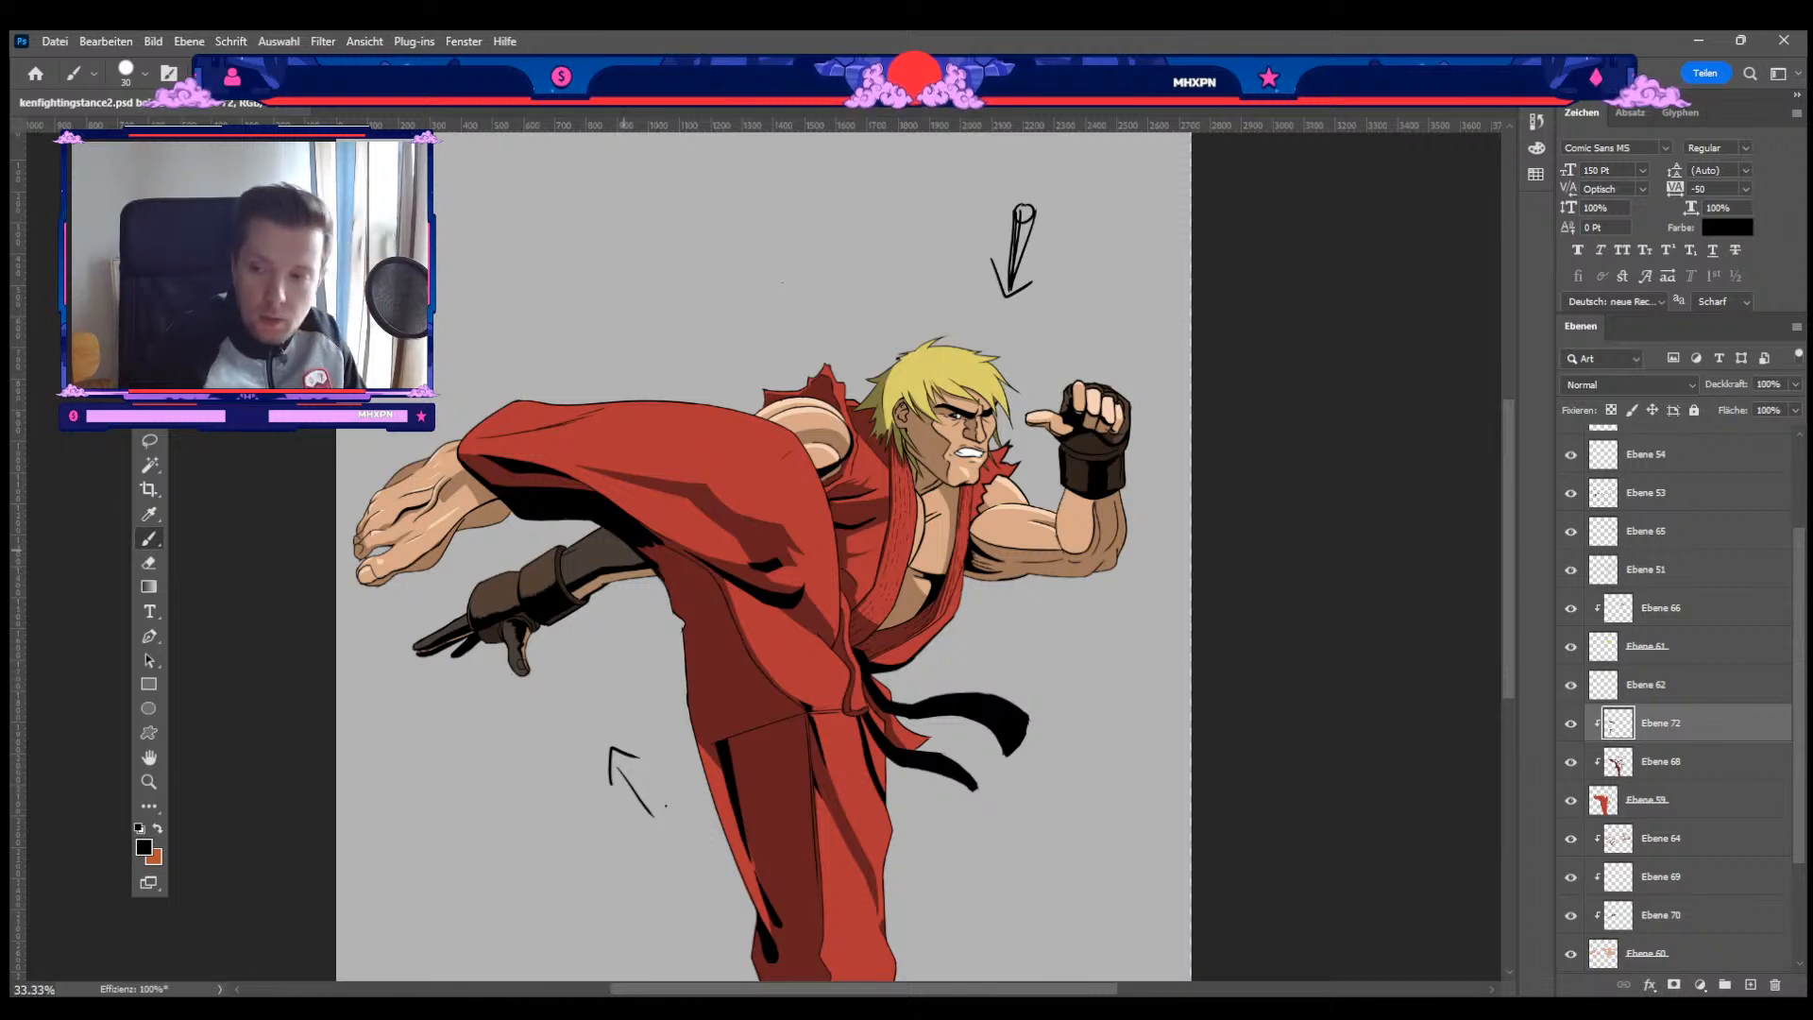
Step: Paint the black shadow onward from the raised leg's underside to the back of the trousers where both legs meet
key(bracketleft)
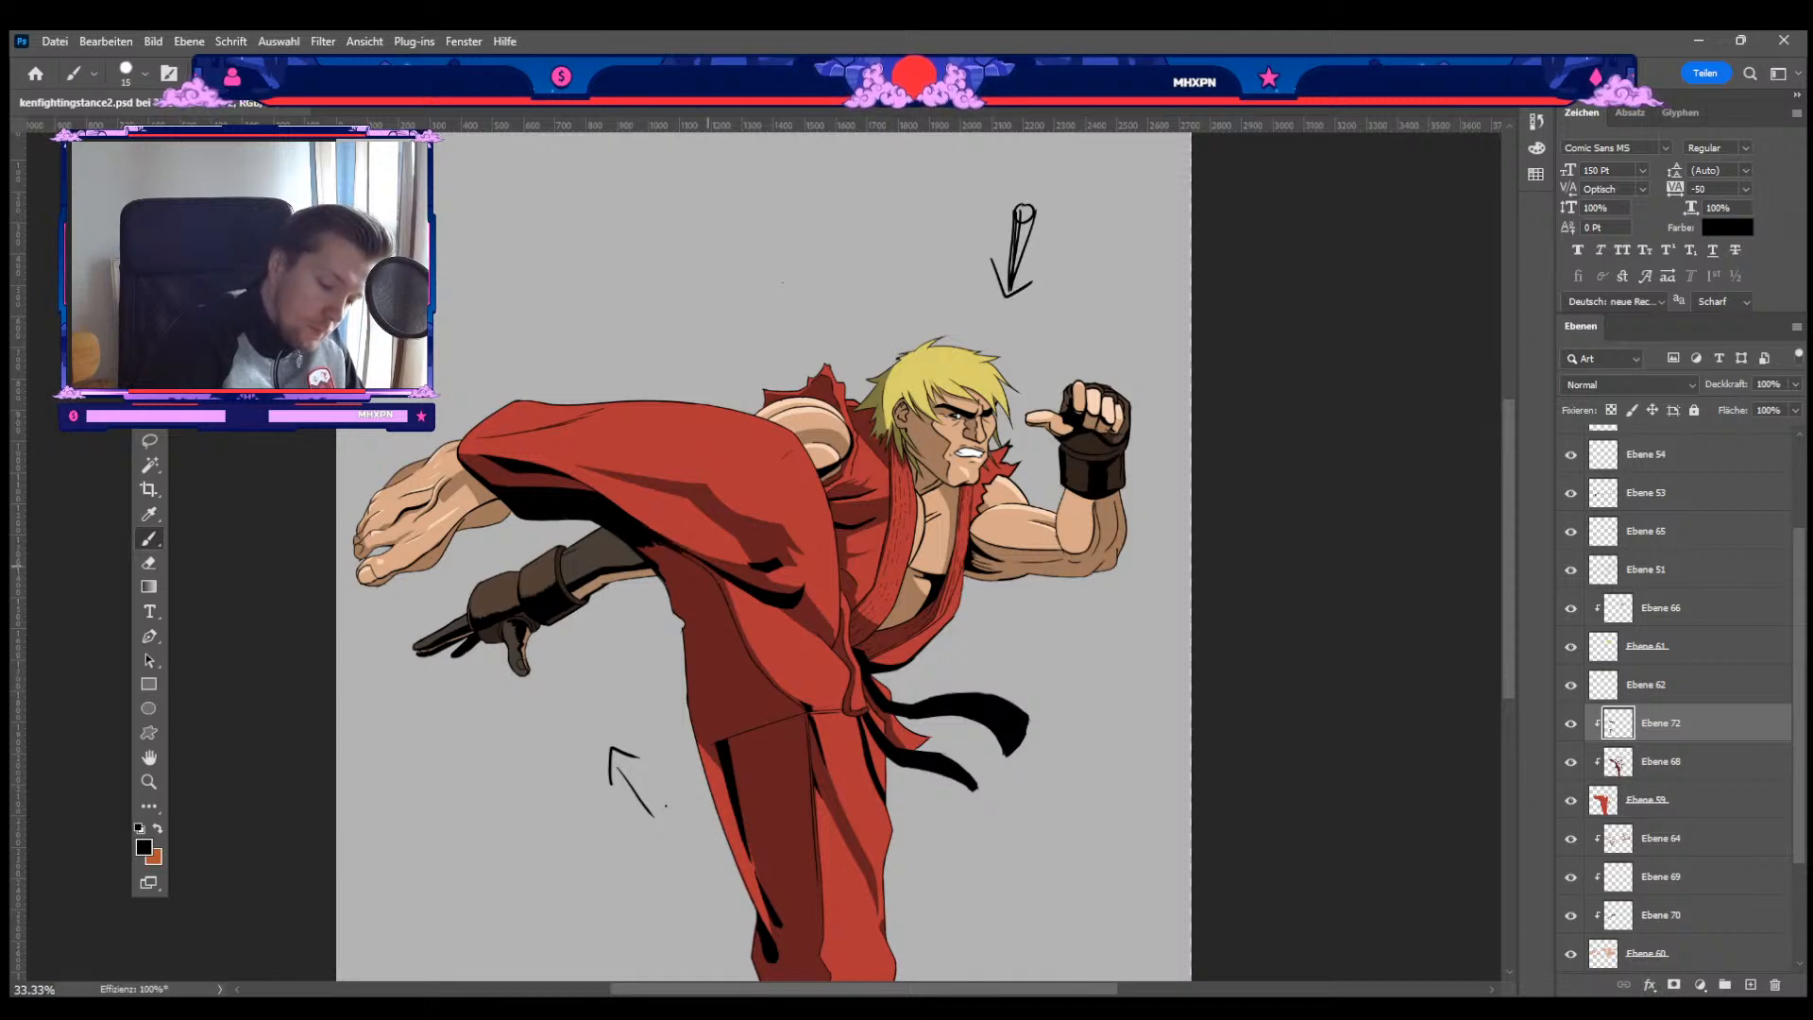
key(bracketright)
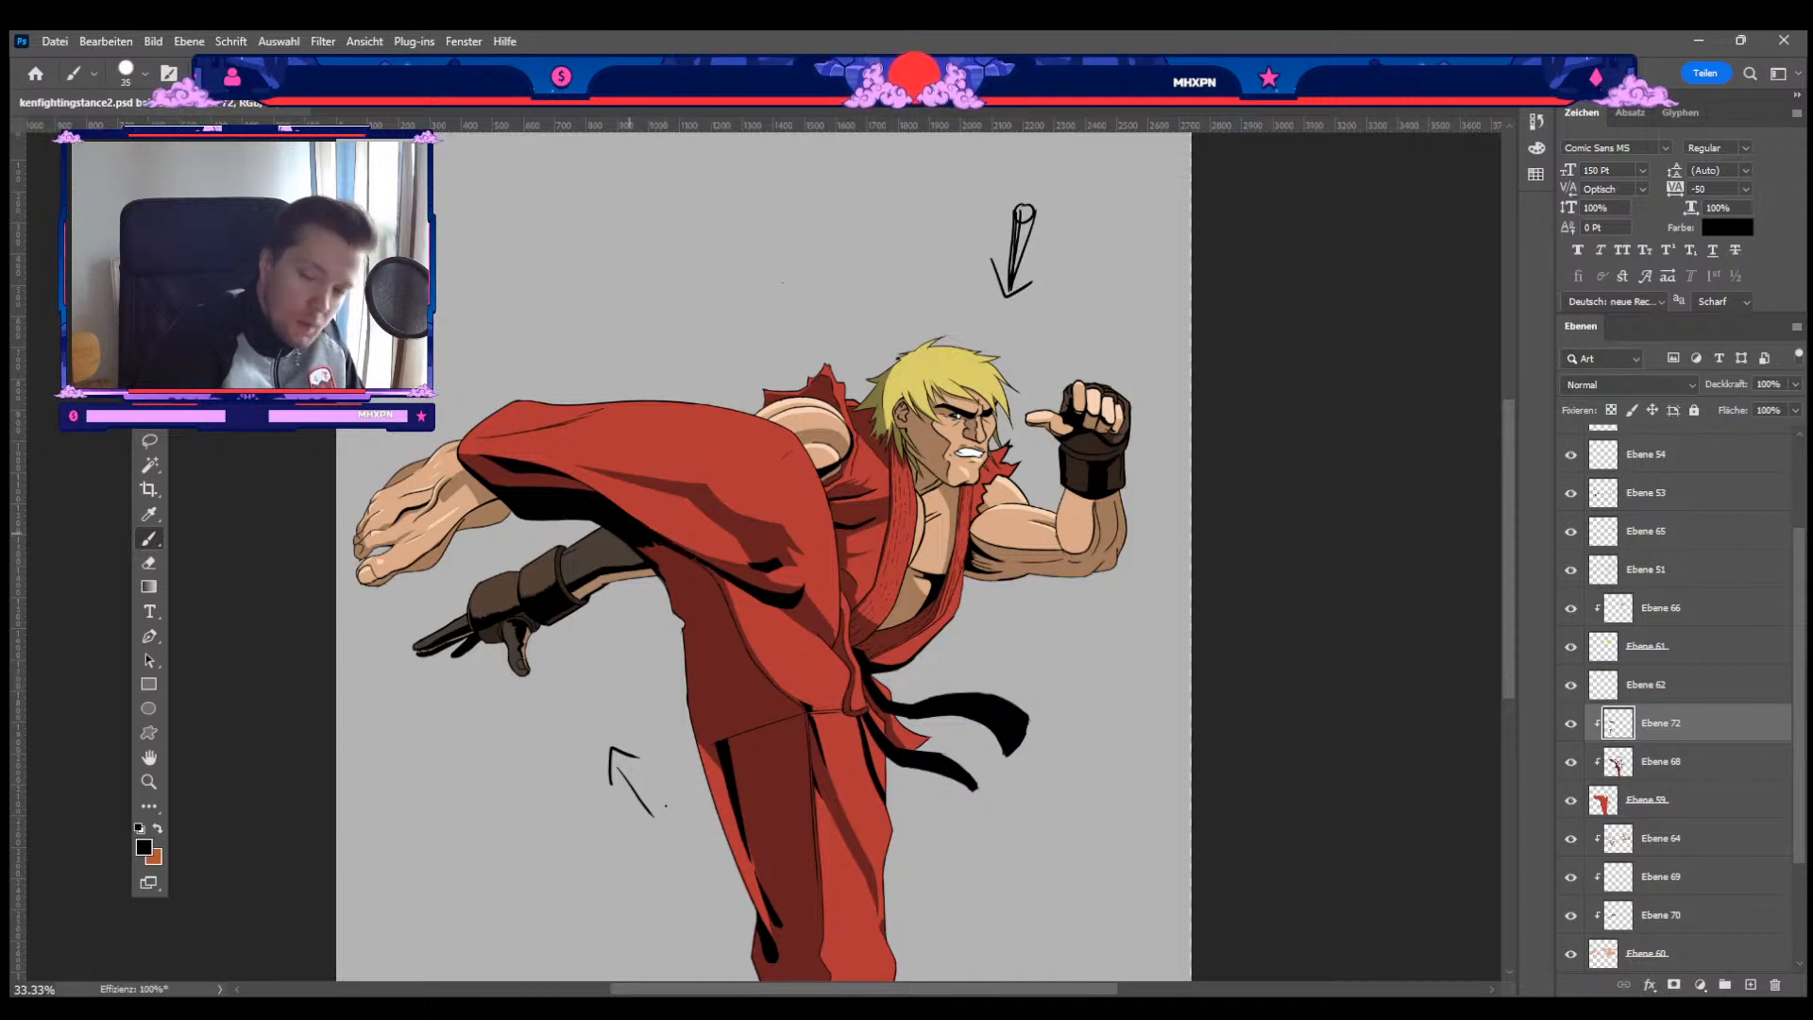
mouse_move(636, 546)
mouse_down()
mouse_move(688, 625)
mouse_move(694, 568)
mouse_move(718, 600)
mouse_up()
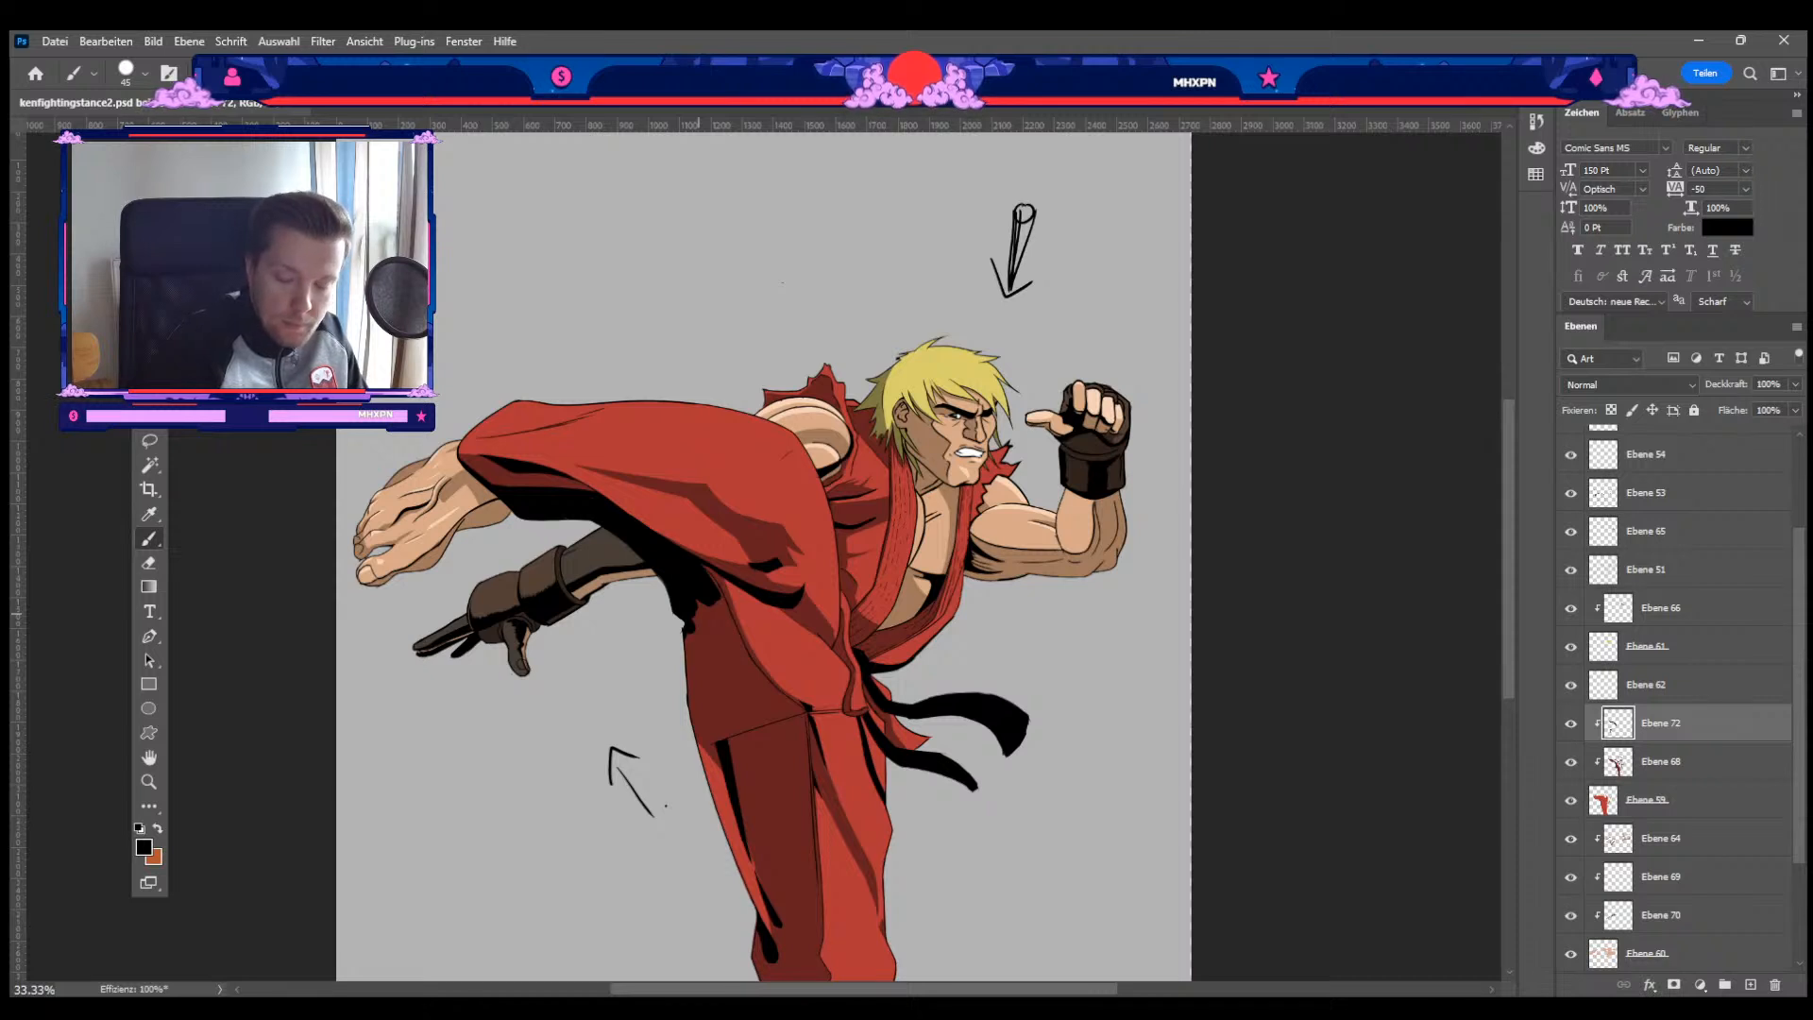
Step: Paint a tapering black shadow down the rear edge of the standing leg from the seat, thickening it with overlapping strokes
key(bracketleft)
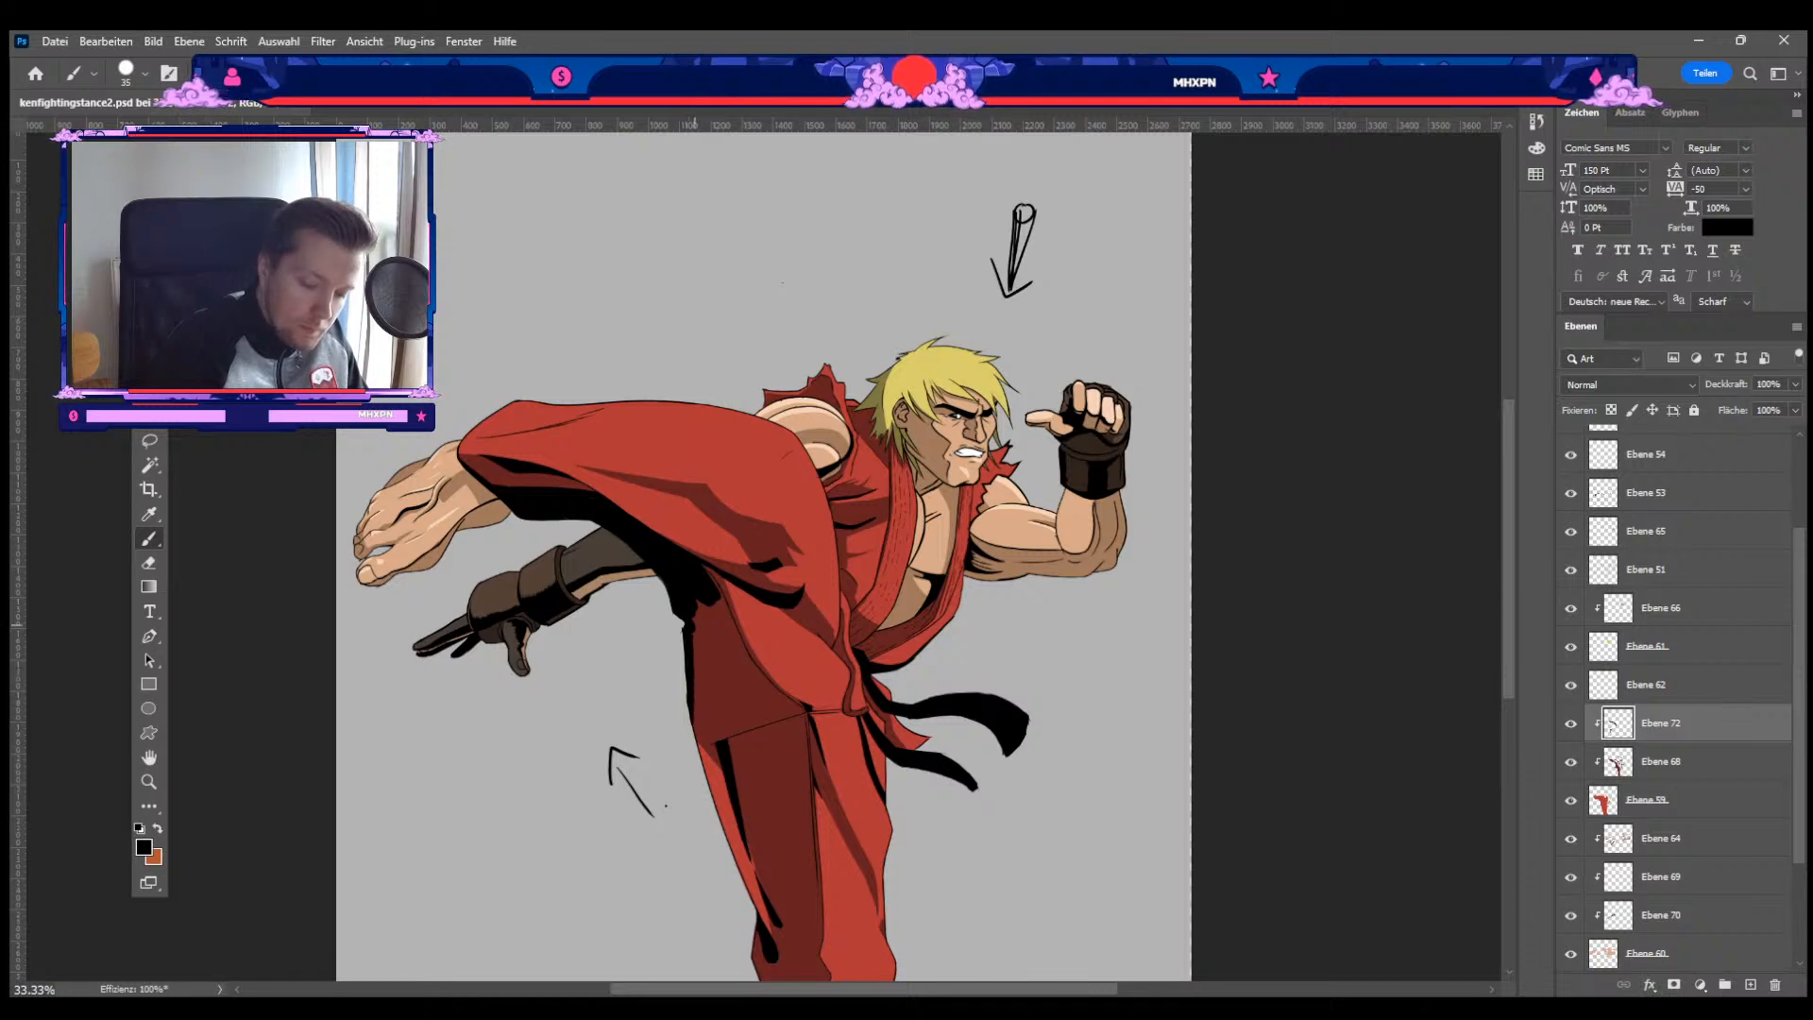
key(bracketleft)
key(bracketleft)
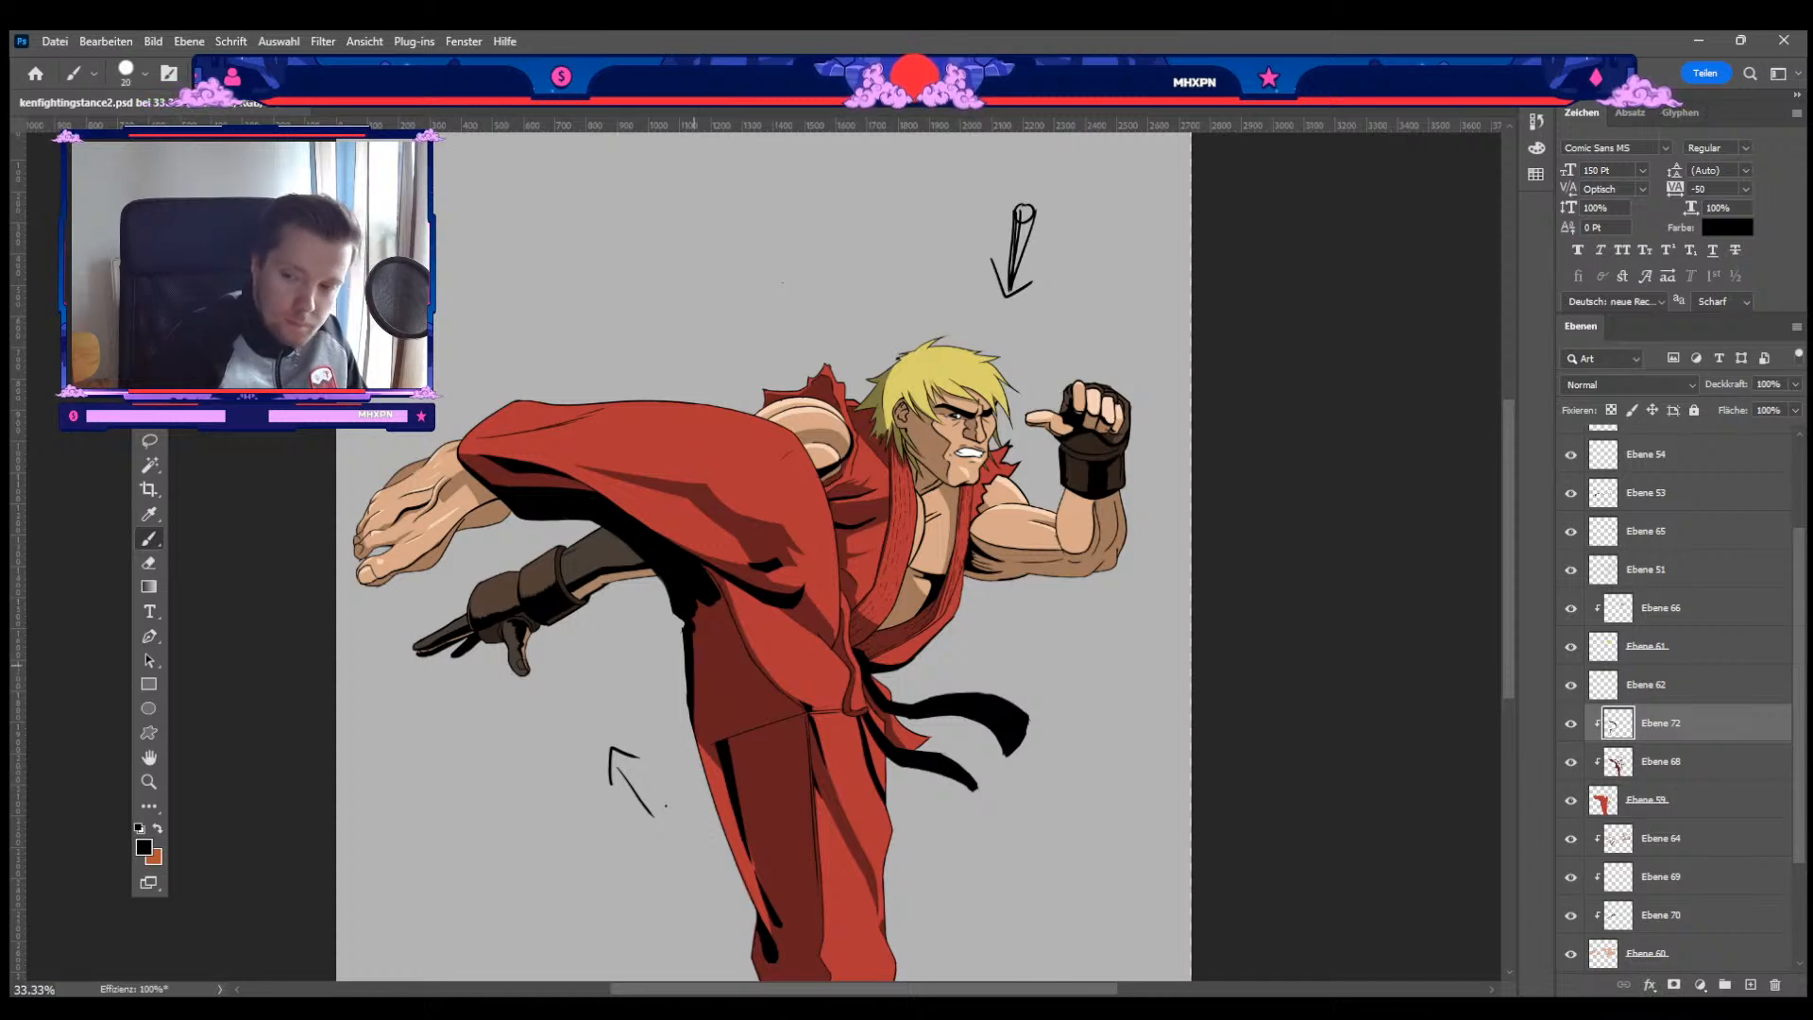
drag(692, 650, 715, 764)
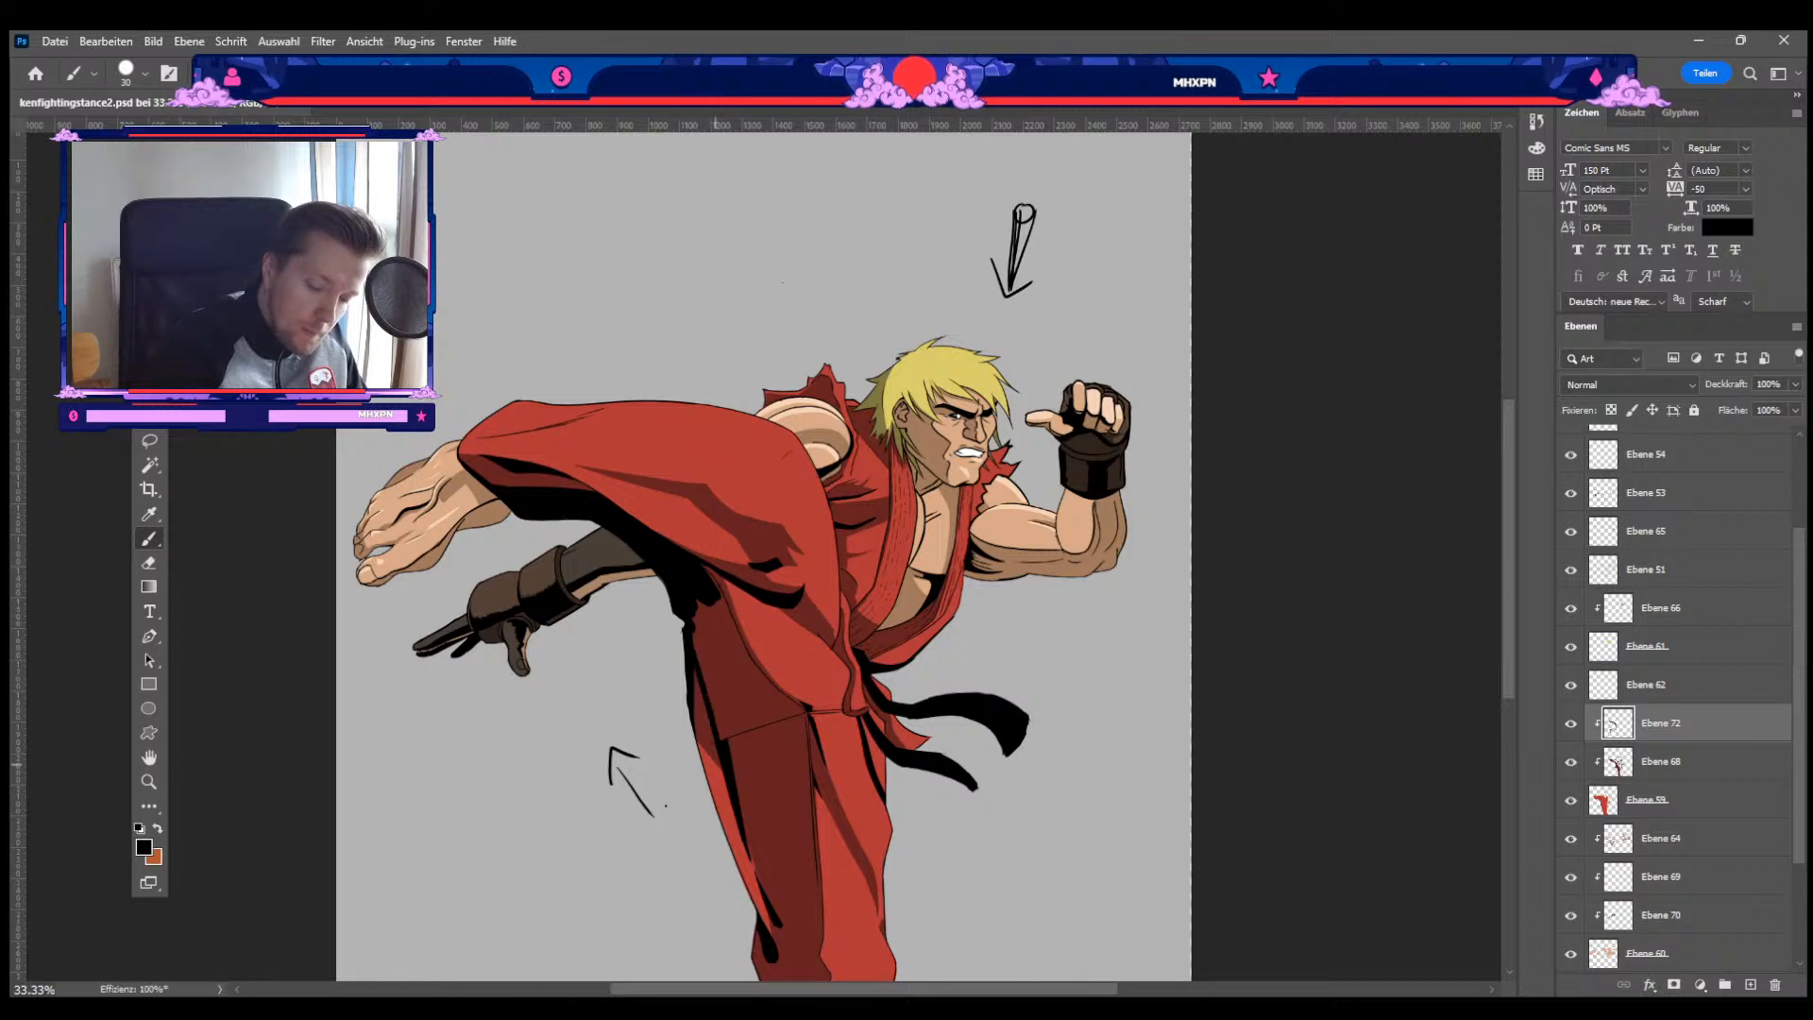
drag(697, 625, 722, 739)
drag(695, 614, 723, 737)
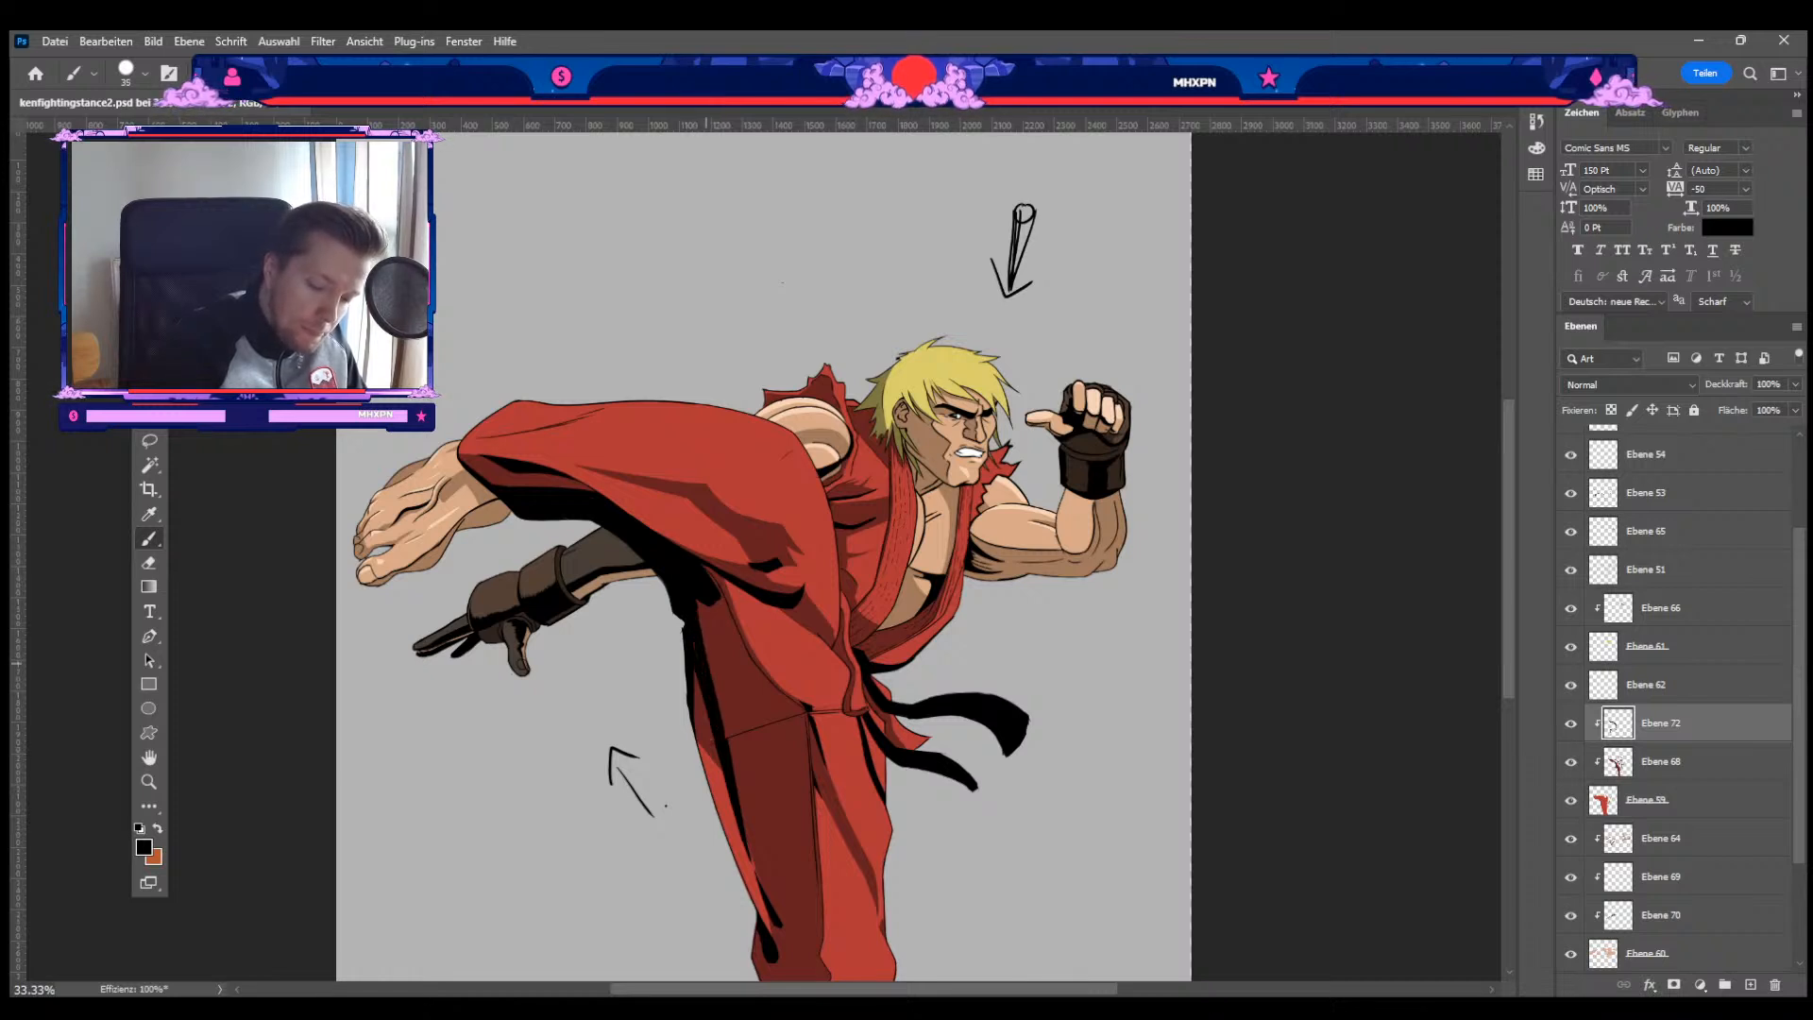
key(bracketright)
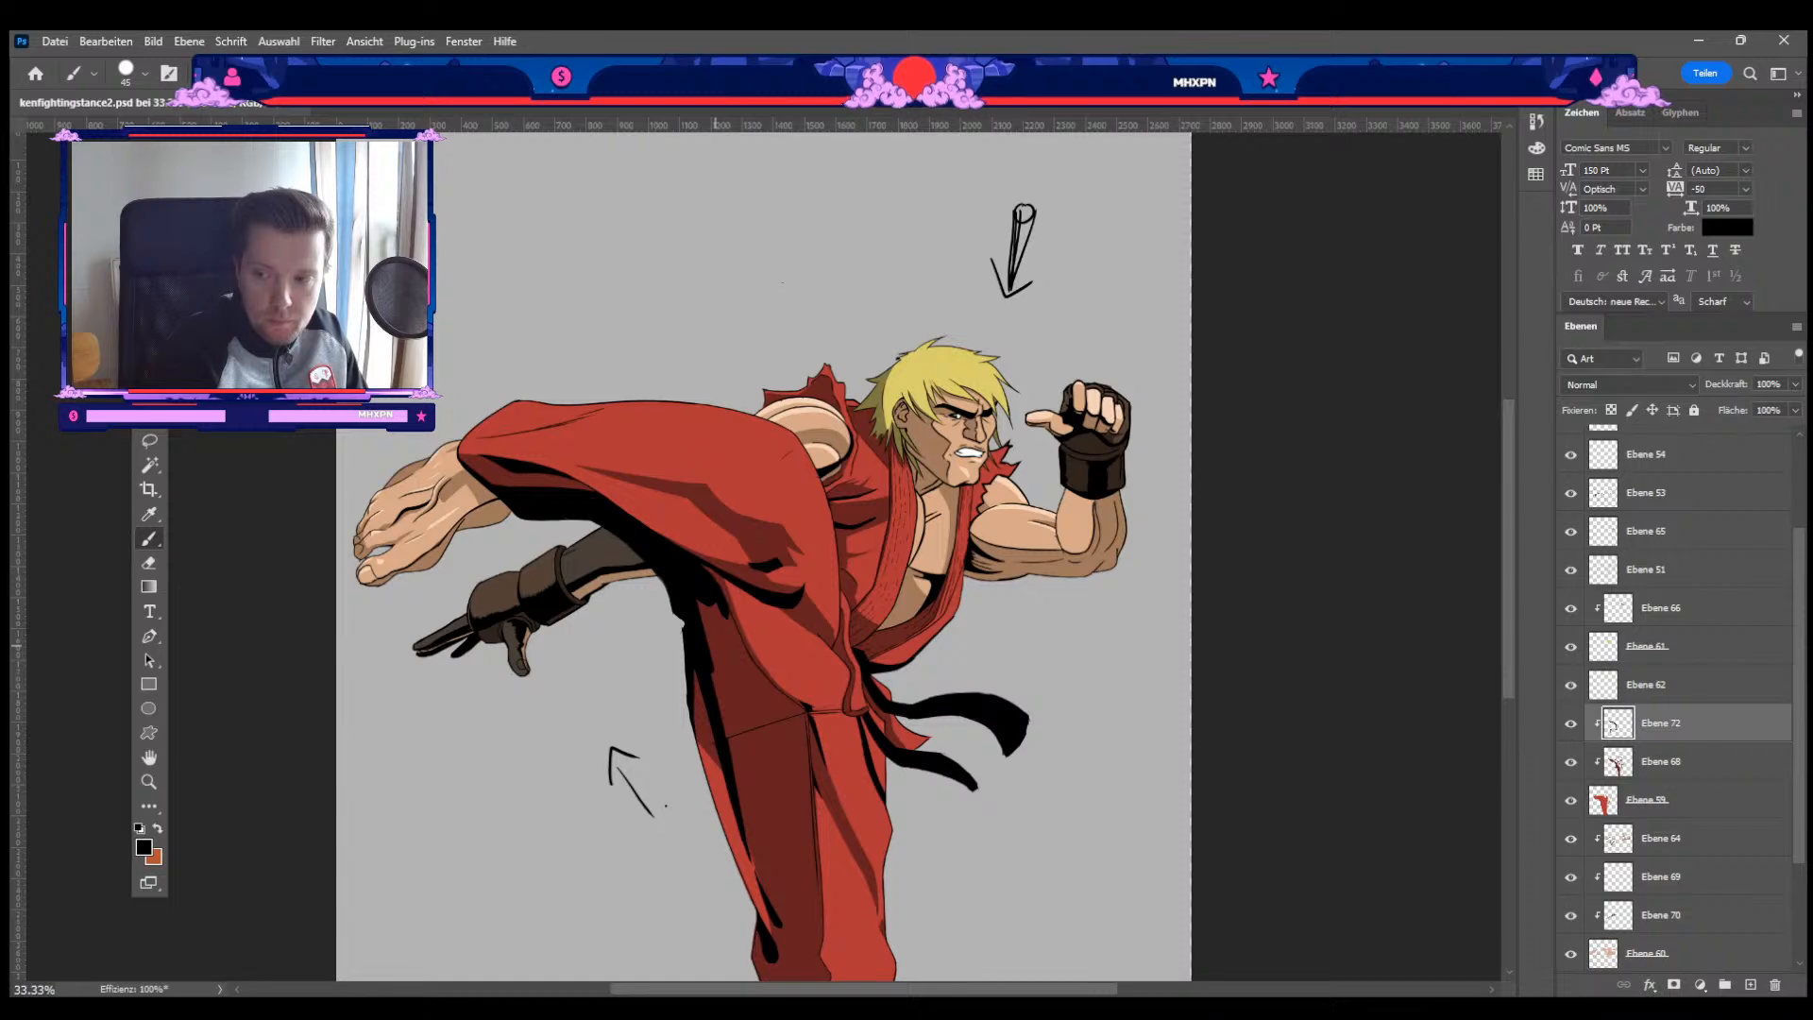
Step: Rotate the canvas view and paint a tapered black fold shadow along the raised thigh towards the belt, cleaning its edge with the eraser
key(r)
mouse_move(493, 802)
mouse_down()
mouse_move(709, 864)
mouse_move(895, 808)
mouse_up()
key(b)
key(bracketleft)
key(bracketleft)
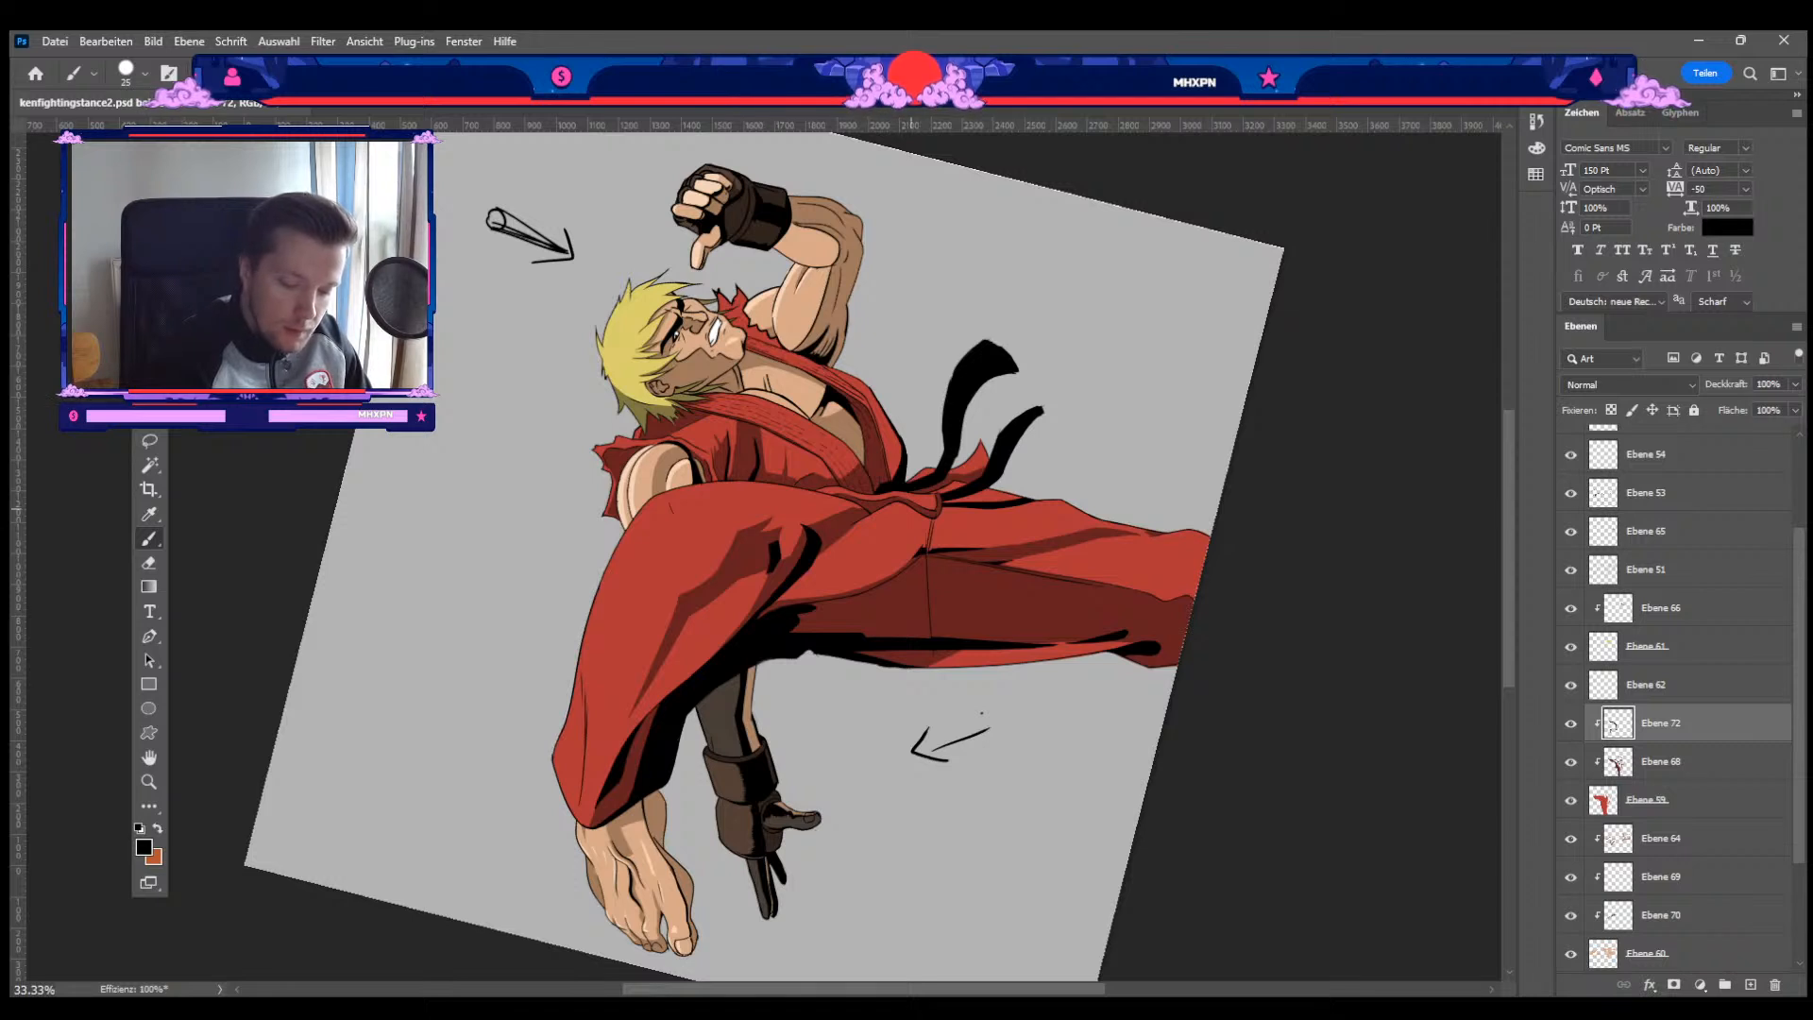
key(bracketright)
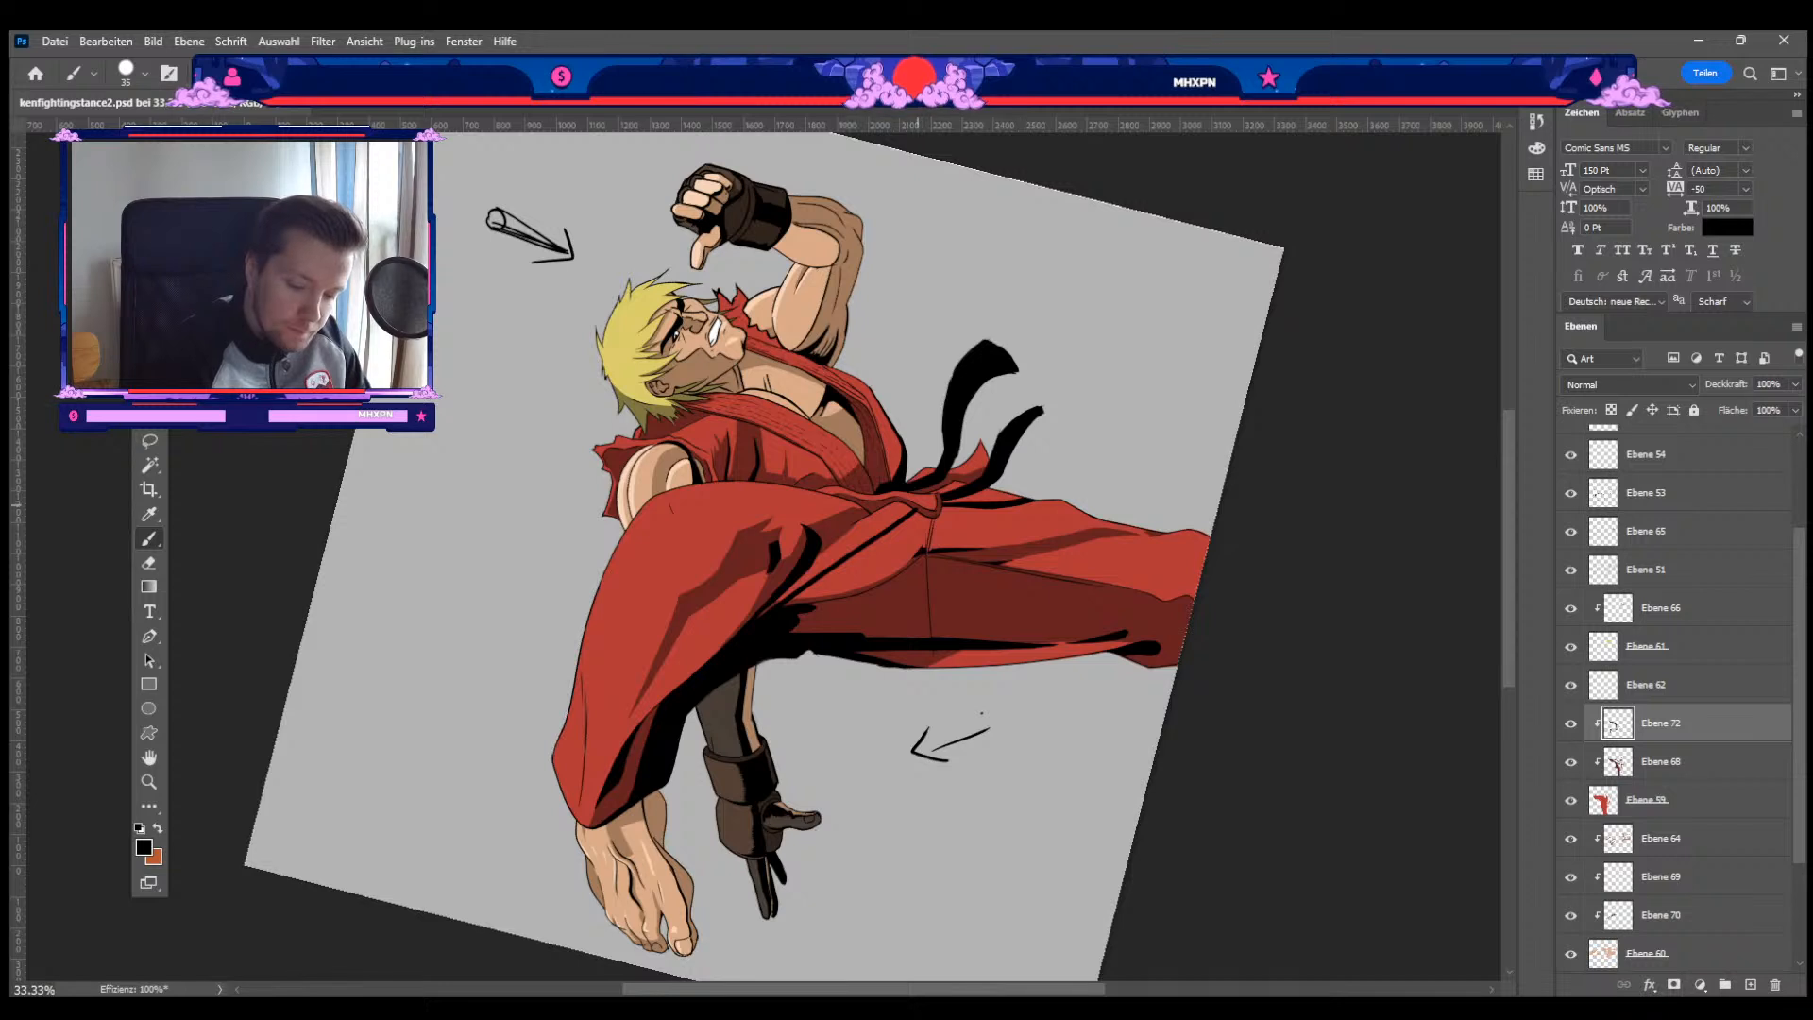
key(e)
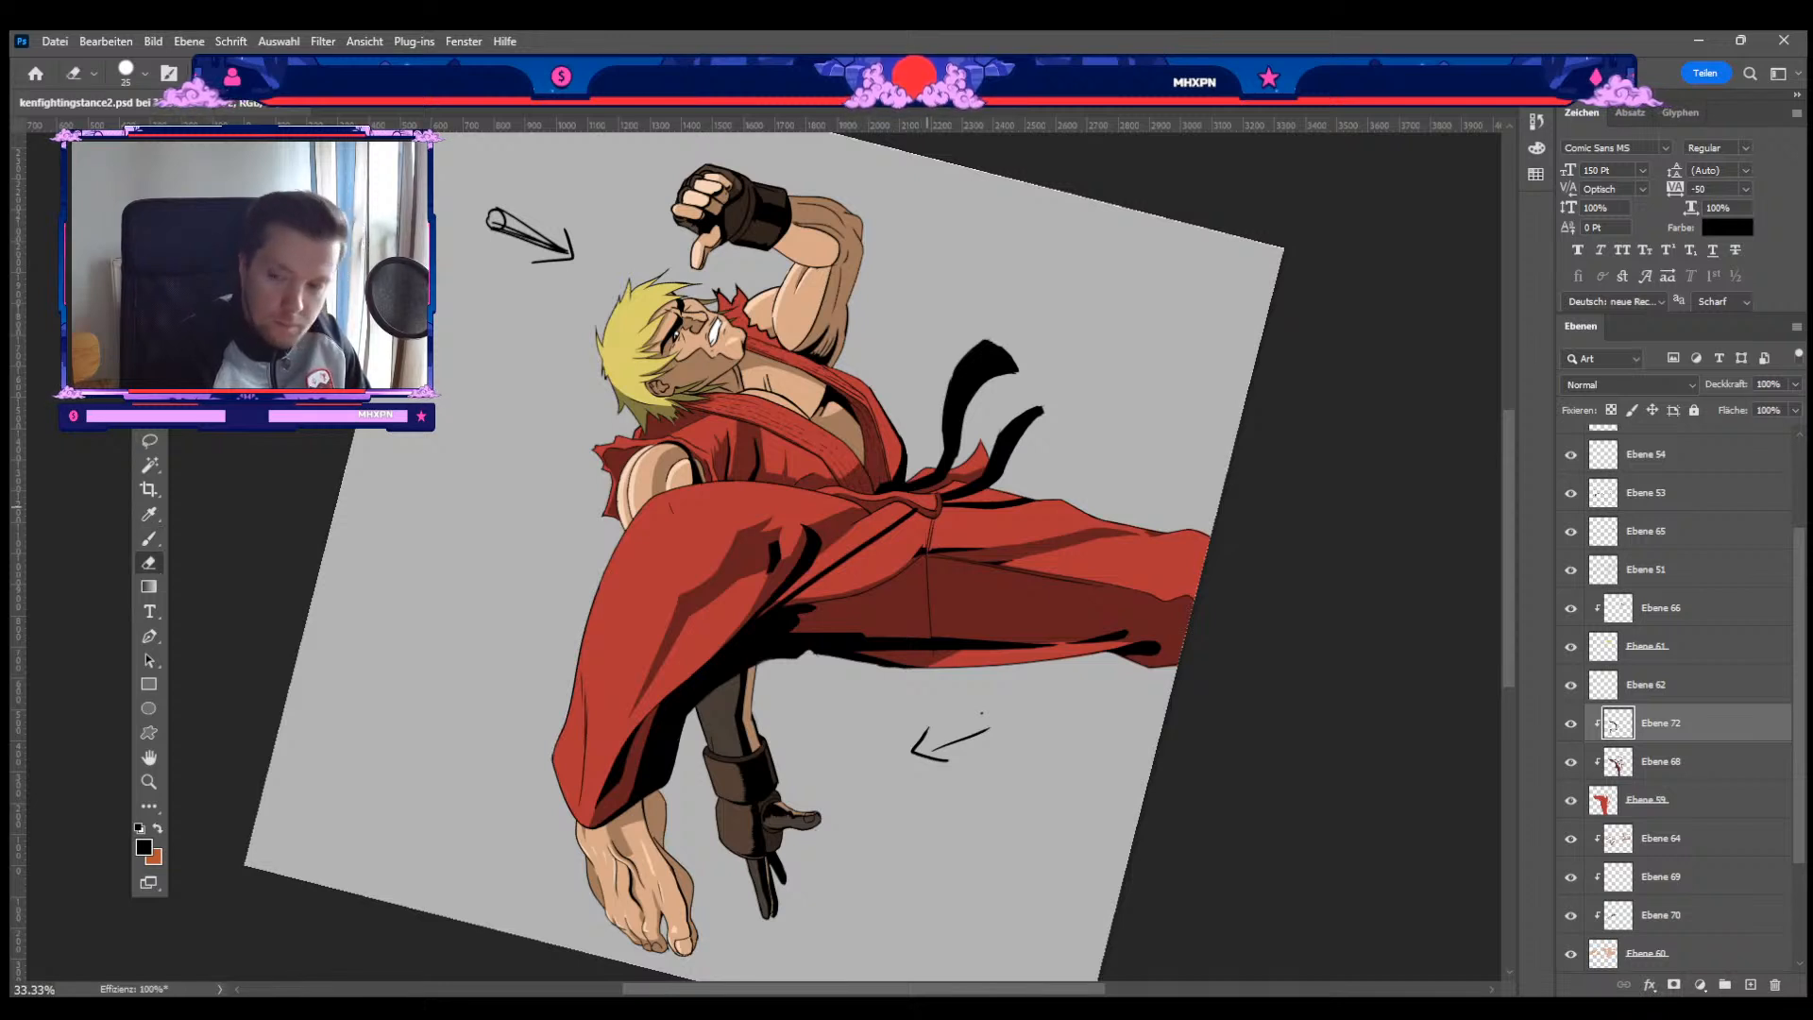
key(b)
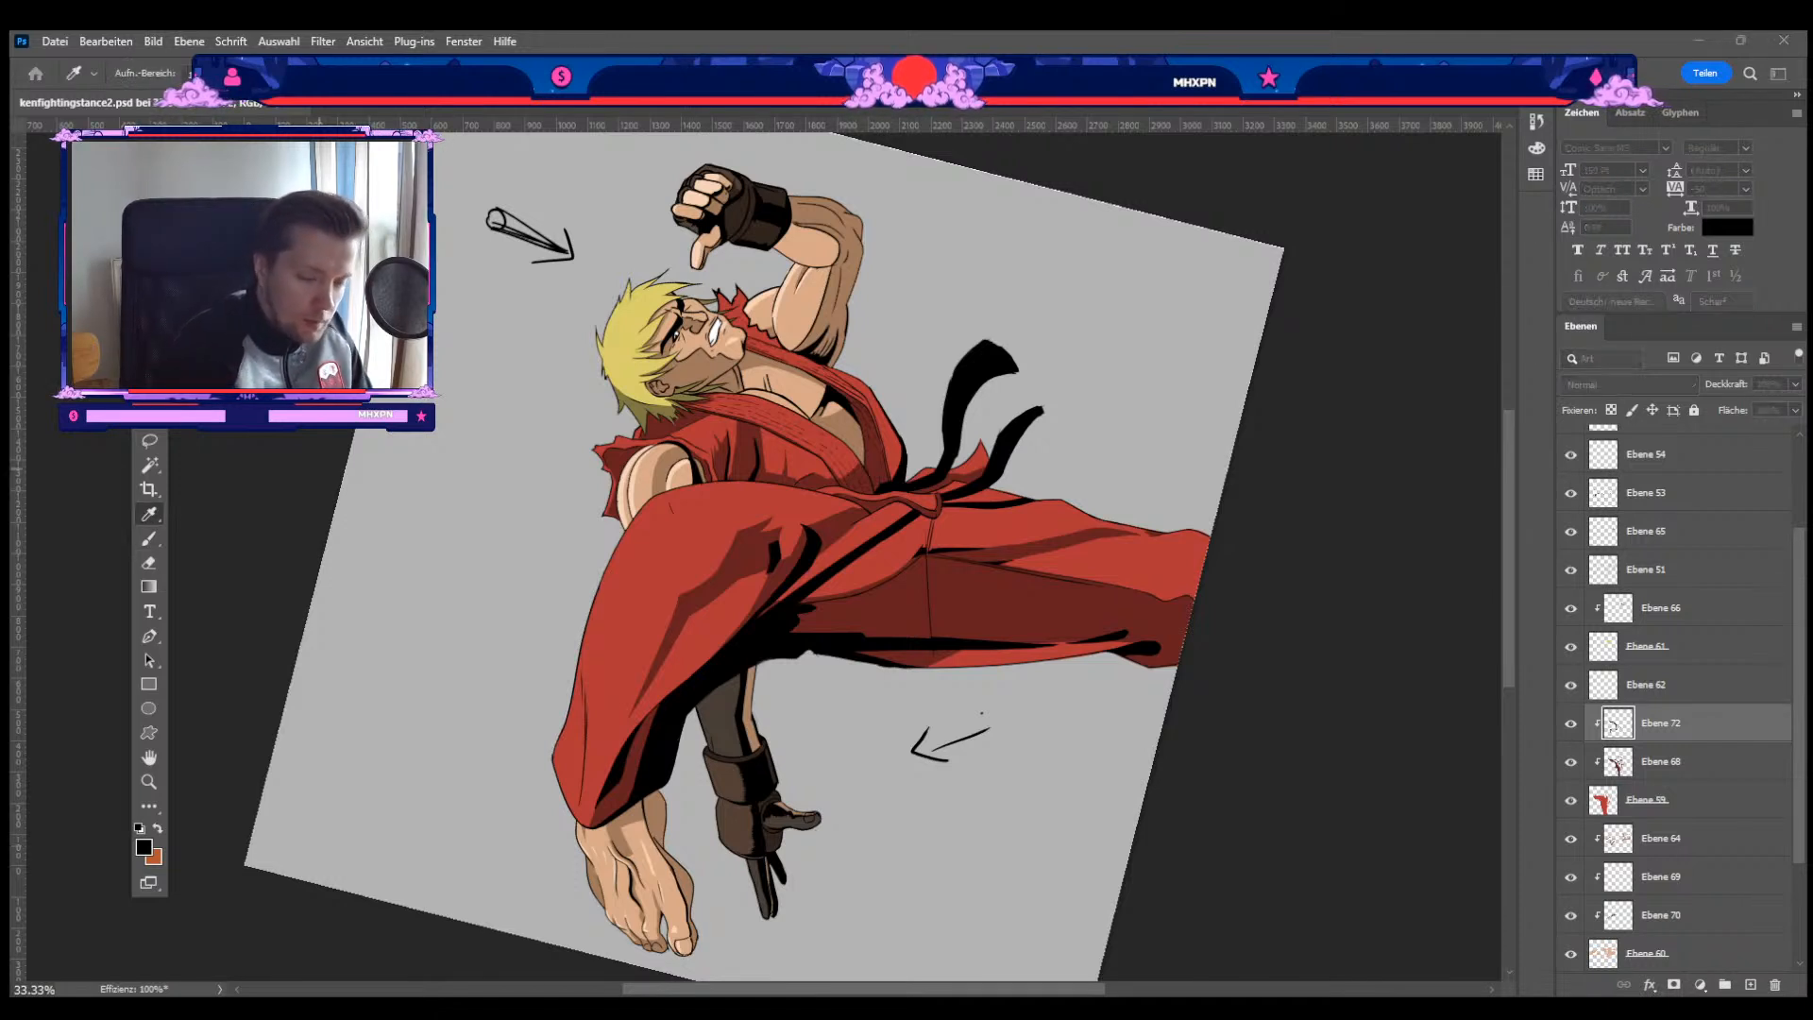
key(bracketleft)
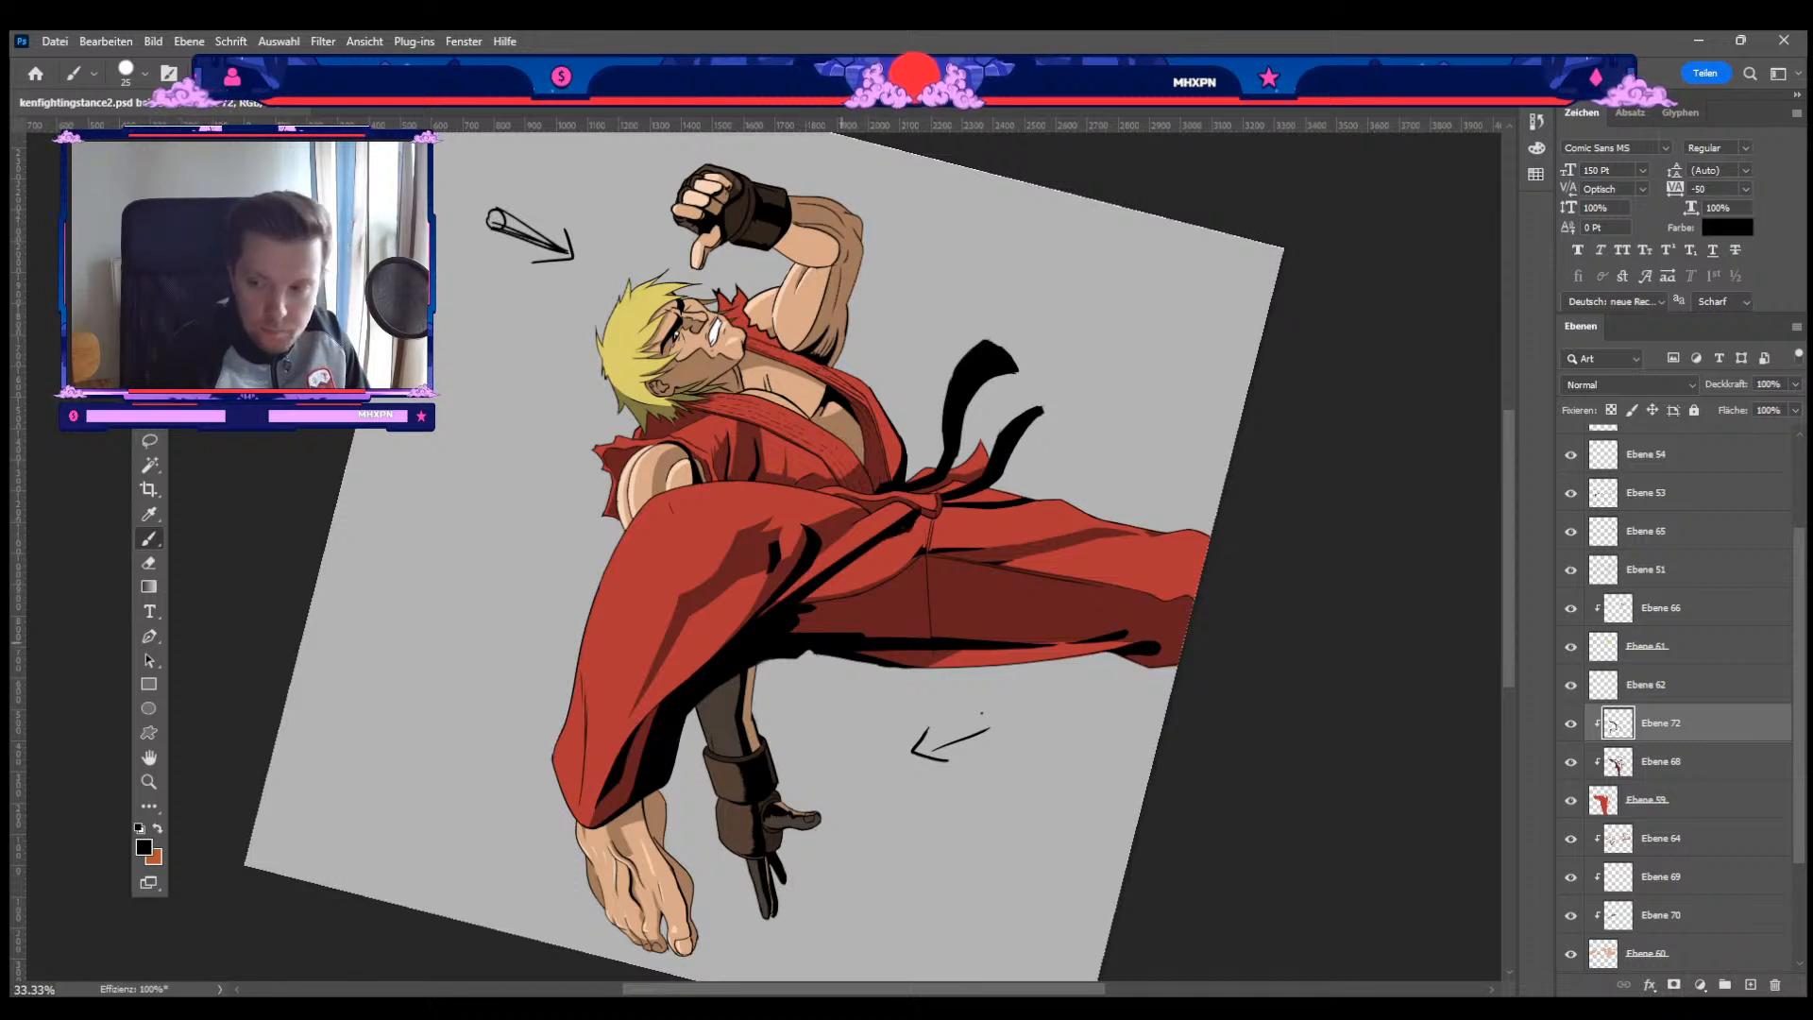
Step: Build up black fold shadows beneath the raised thigh, alternating brush and eraser to shape their pointed ends
key(e)
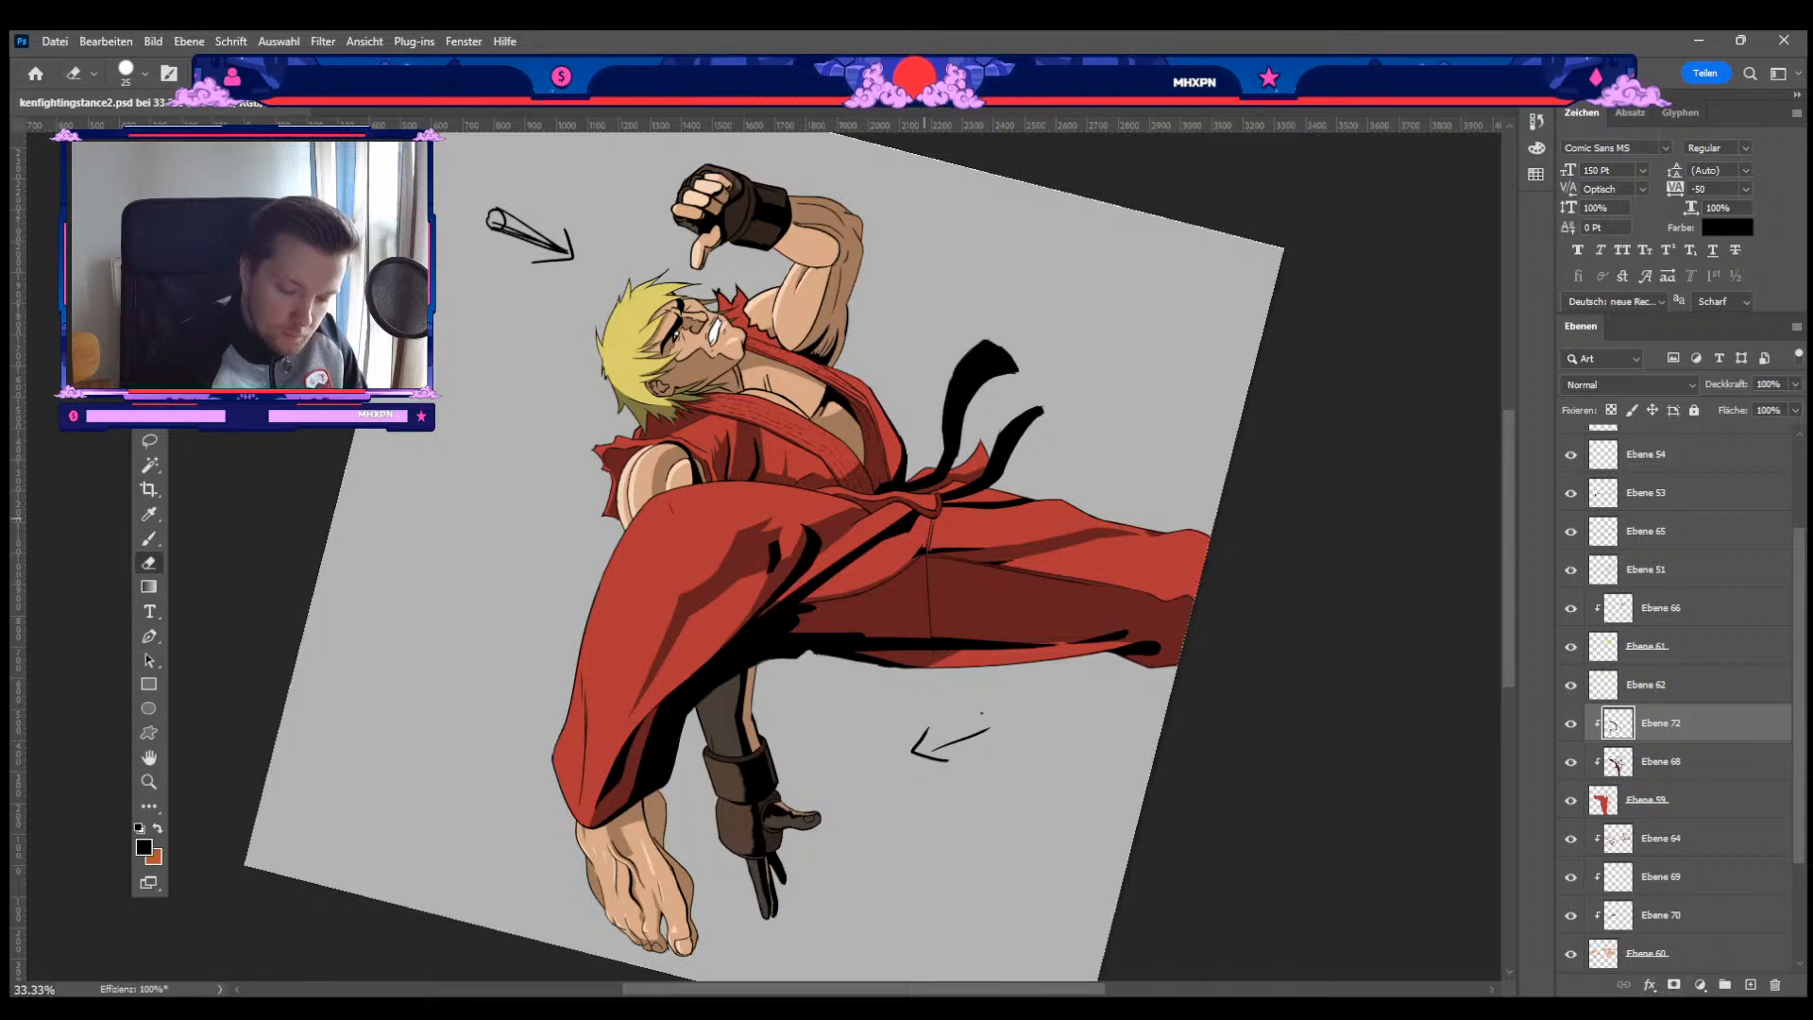
key(b)
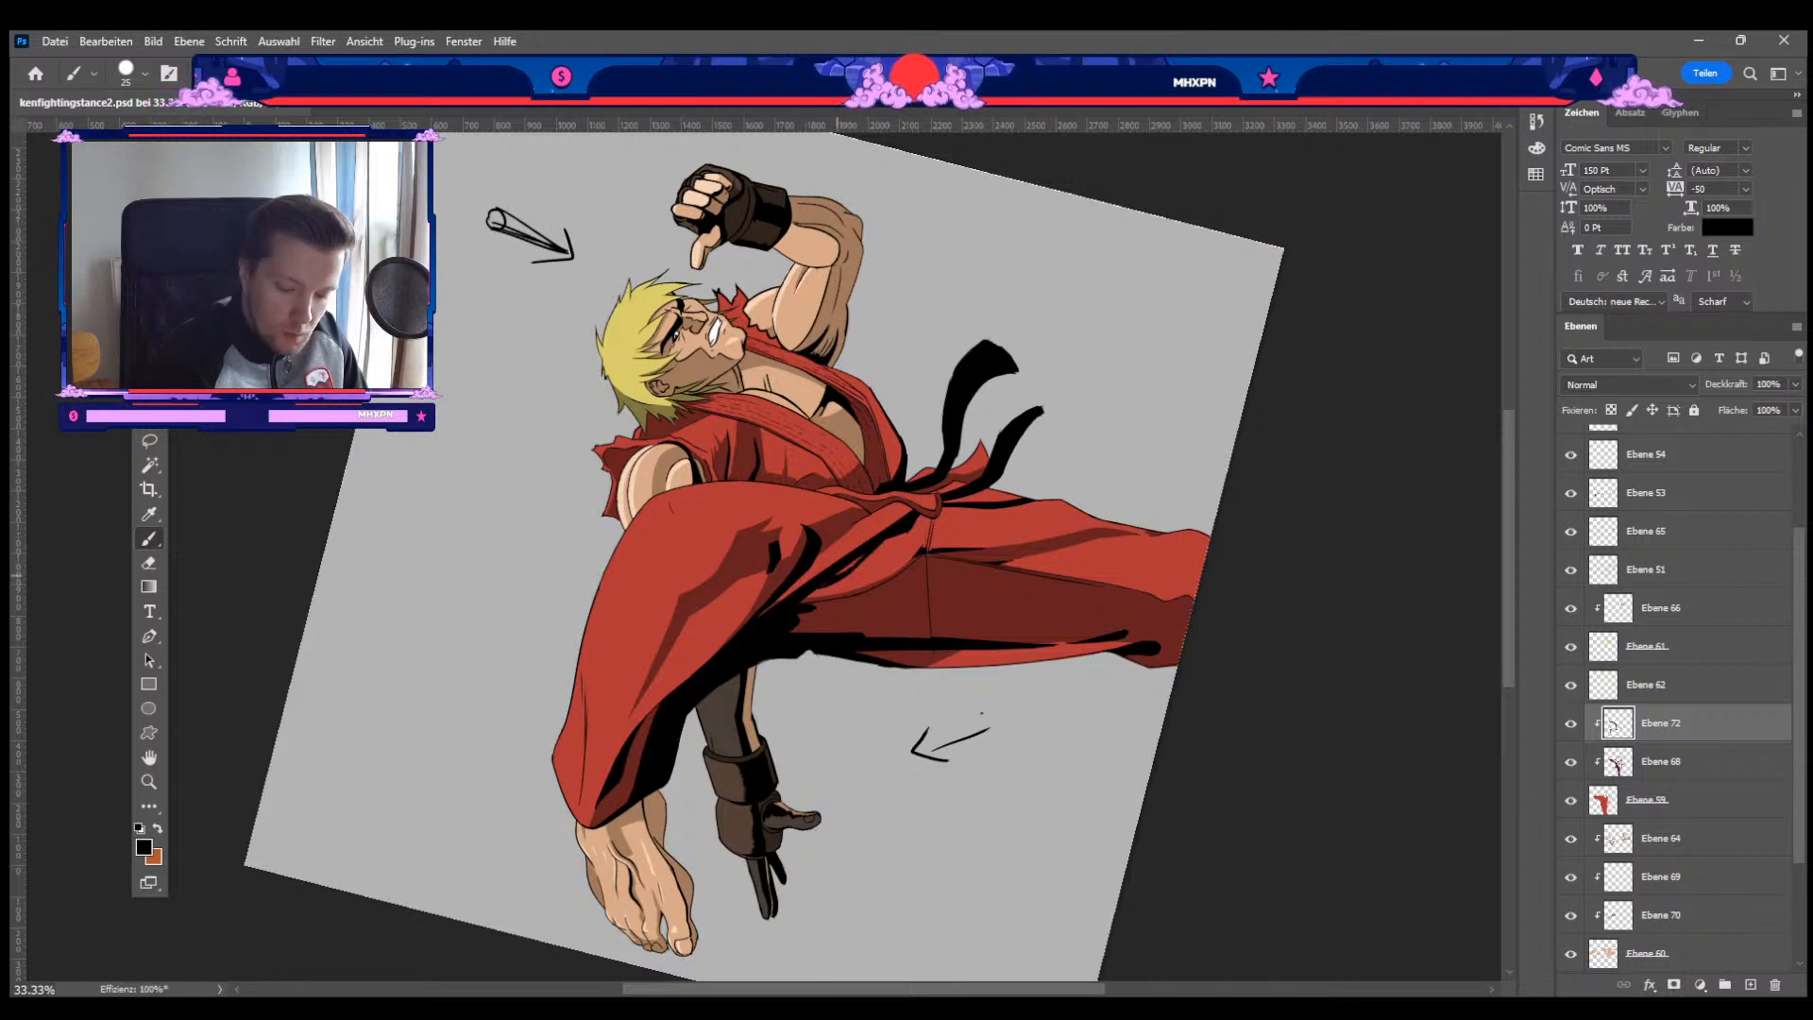
key(e)
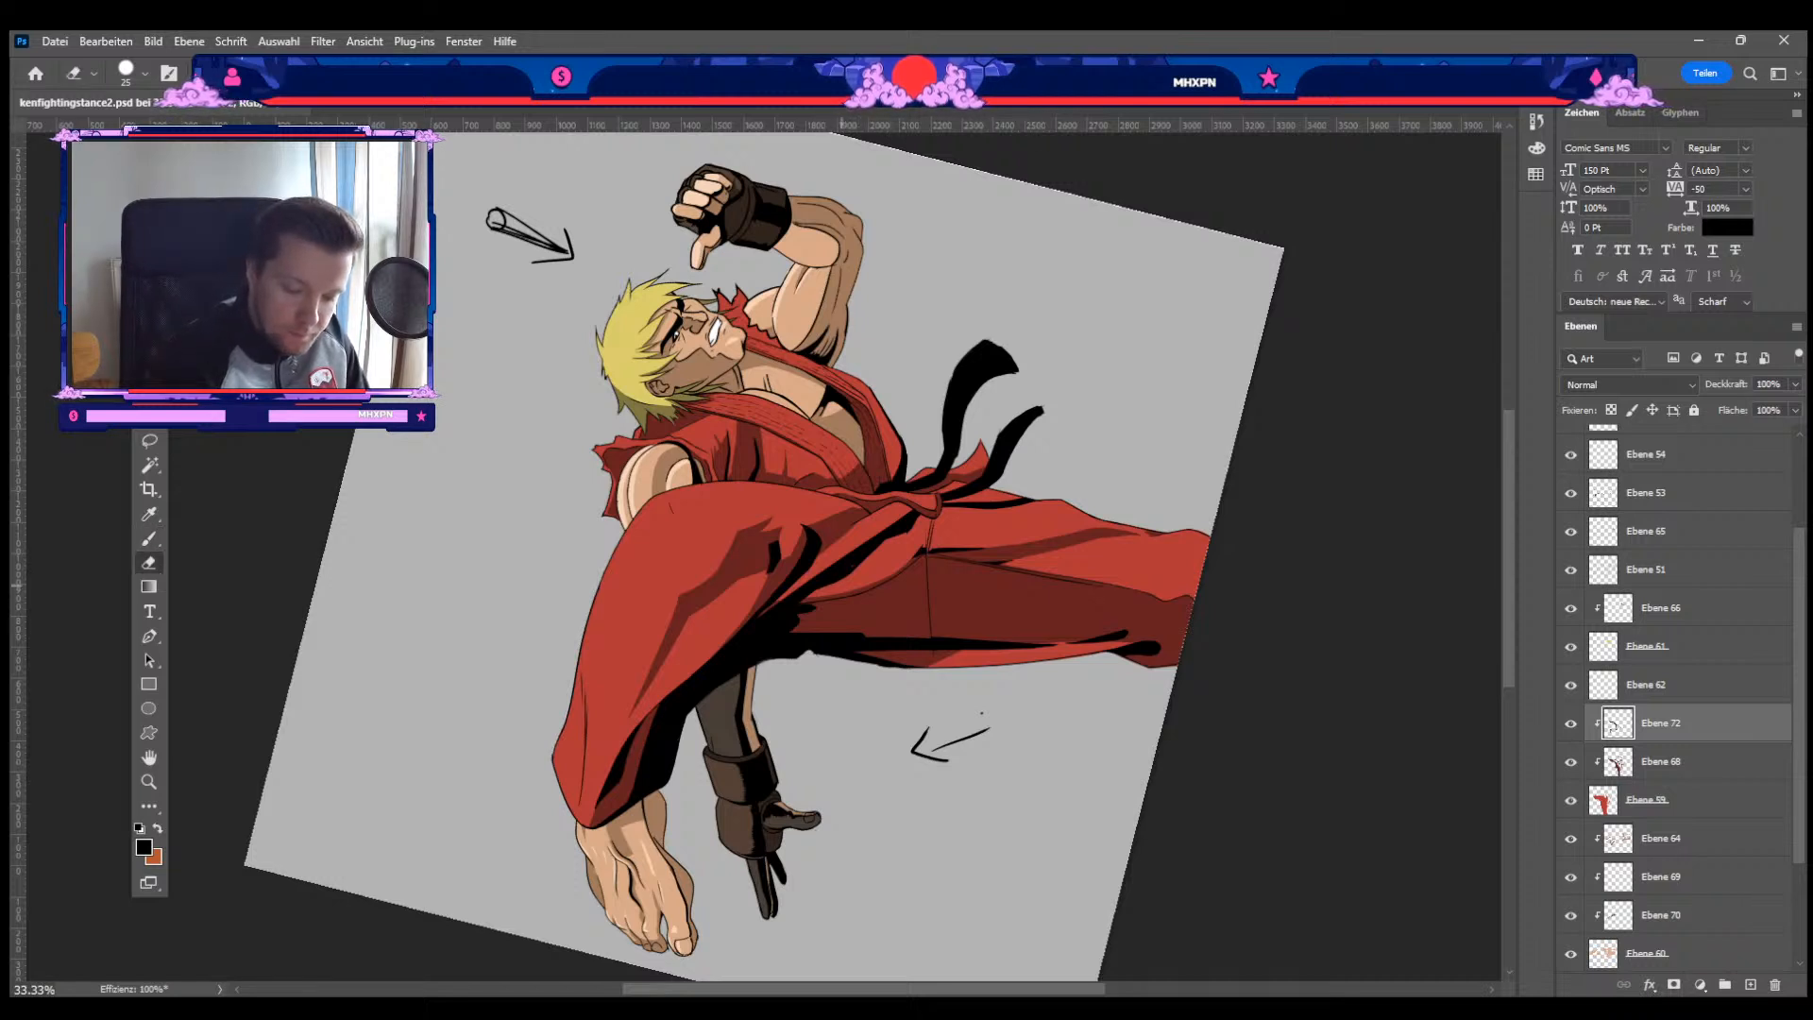
key(b)
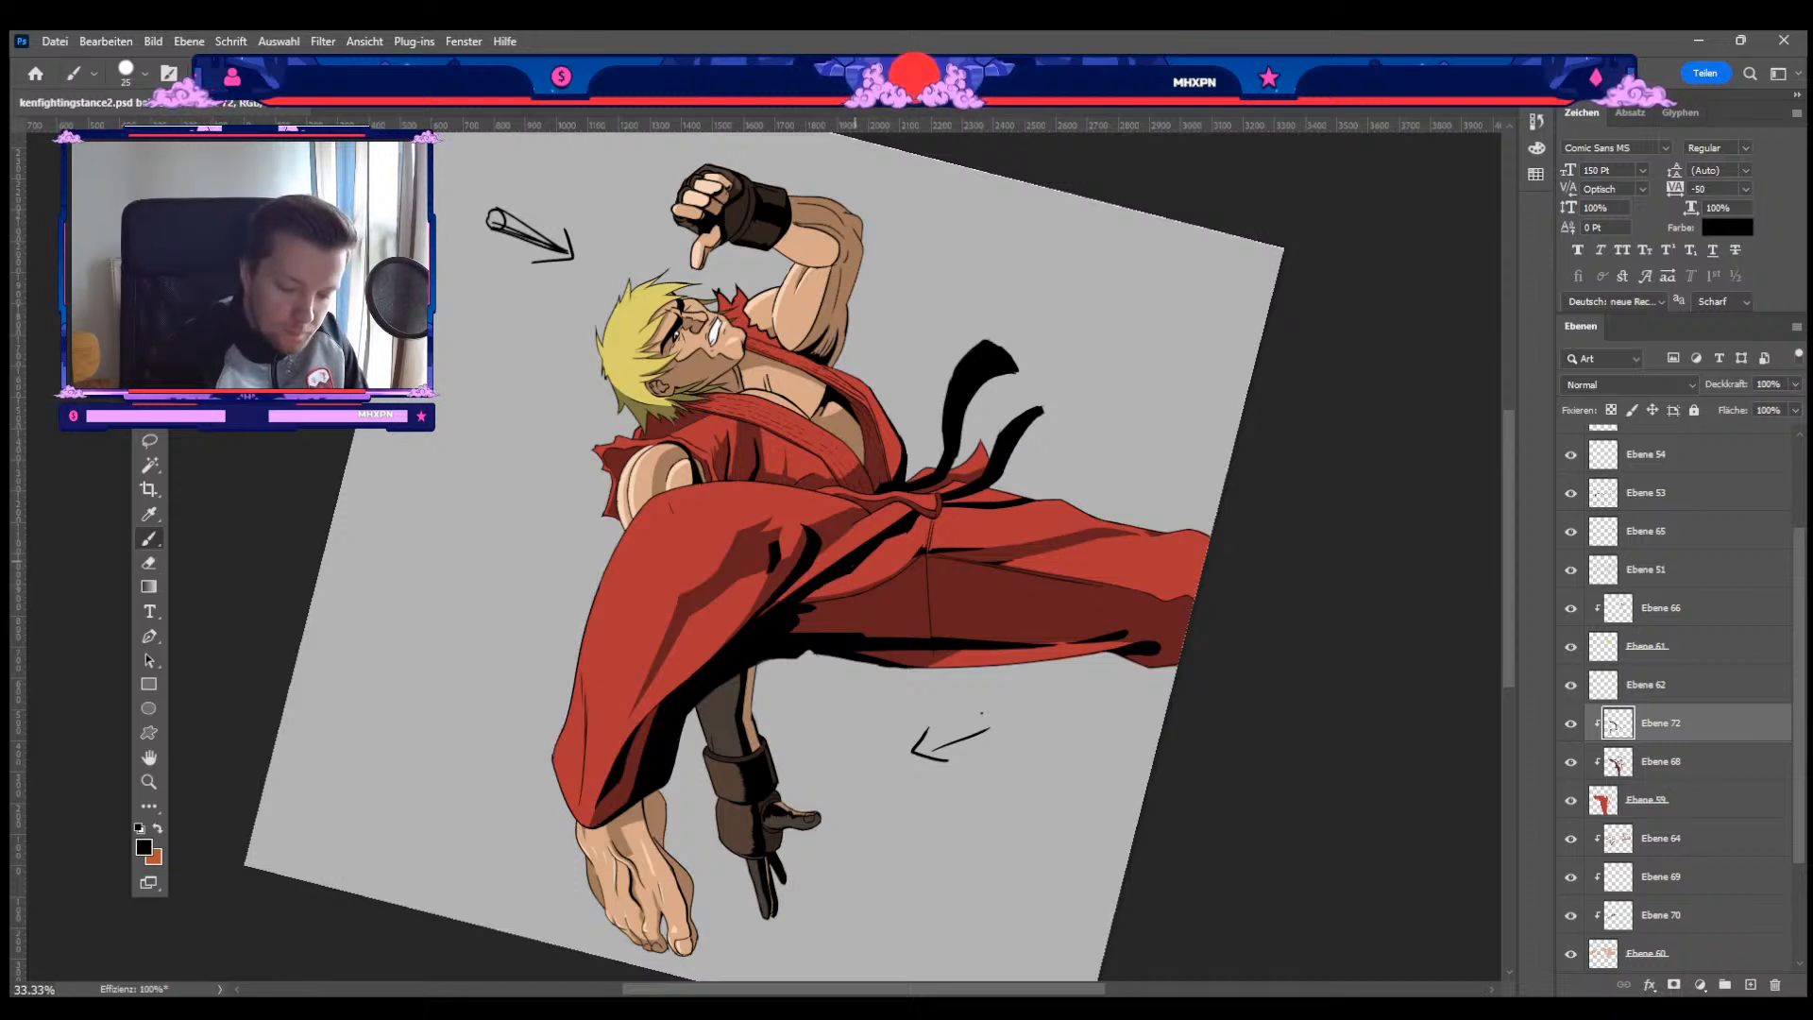
key(e)
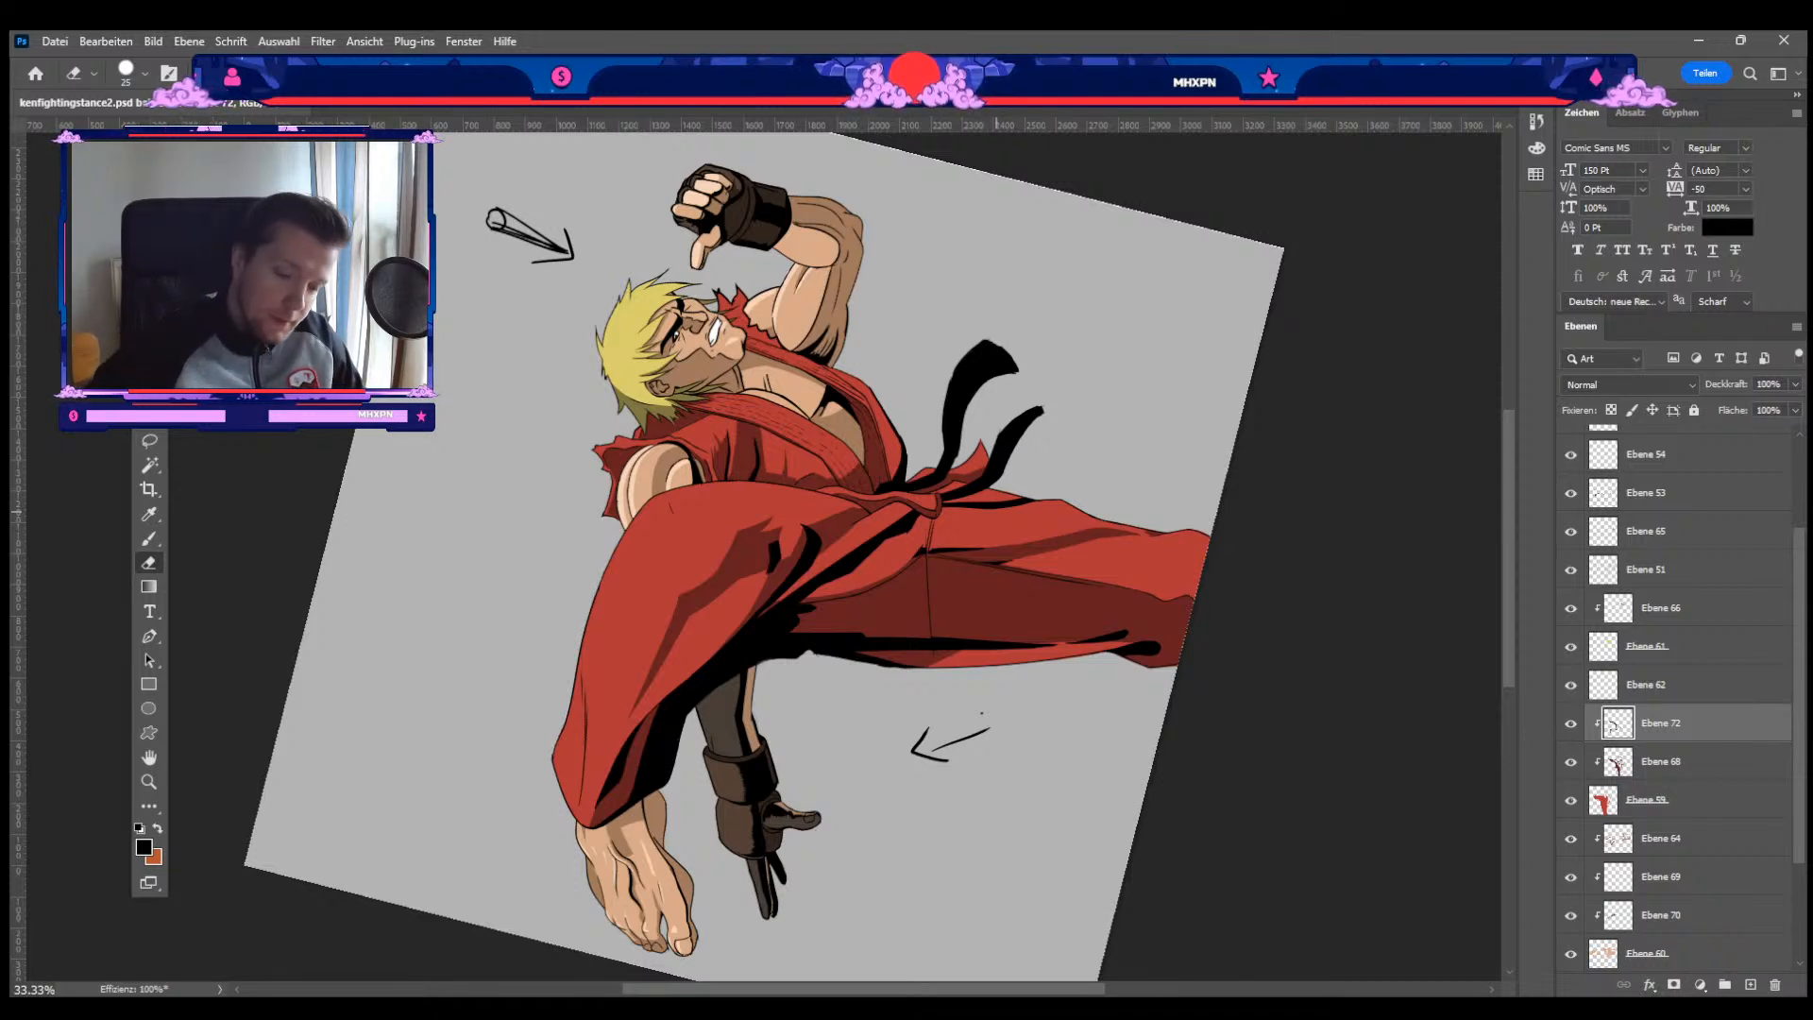
key(bracketleft)
key(bracketleft)
key(bracketleft)
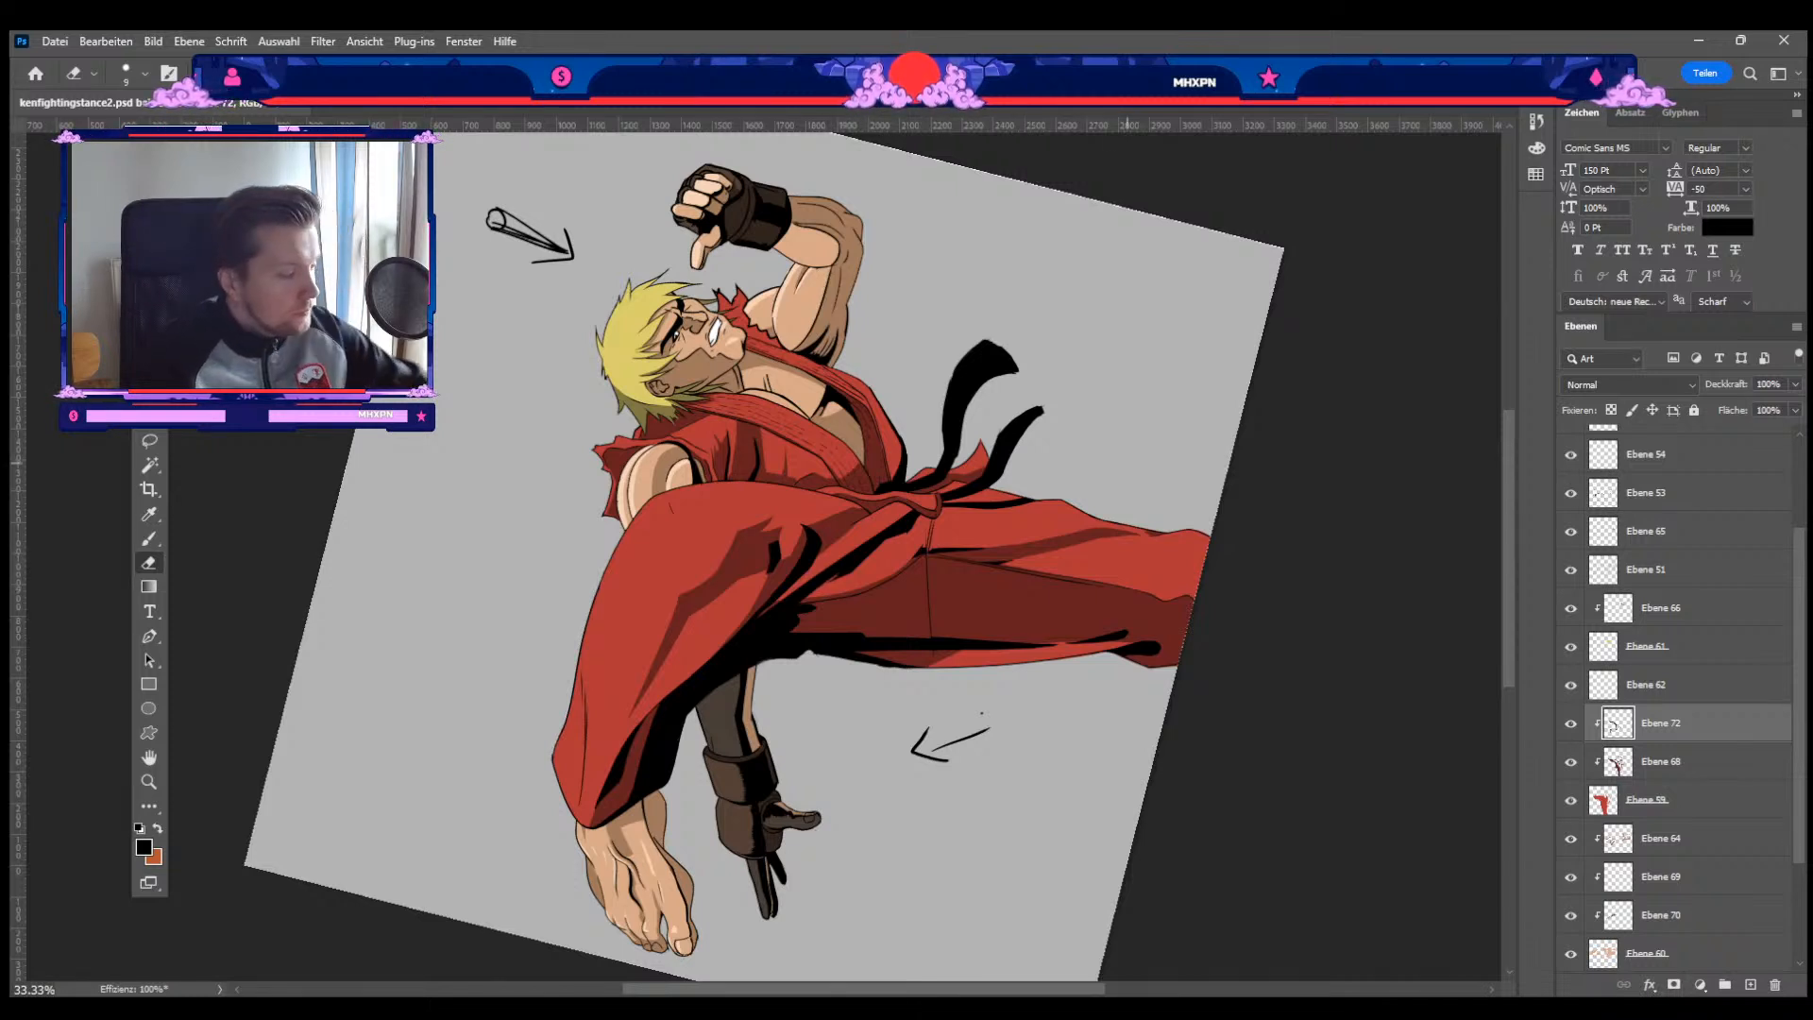
Step: Reset the canvas rotation and touch up the black fold shadows around the hip with a larger eraser and the brush
key(Escape)
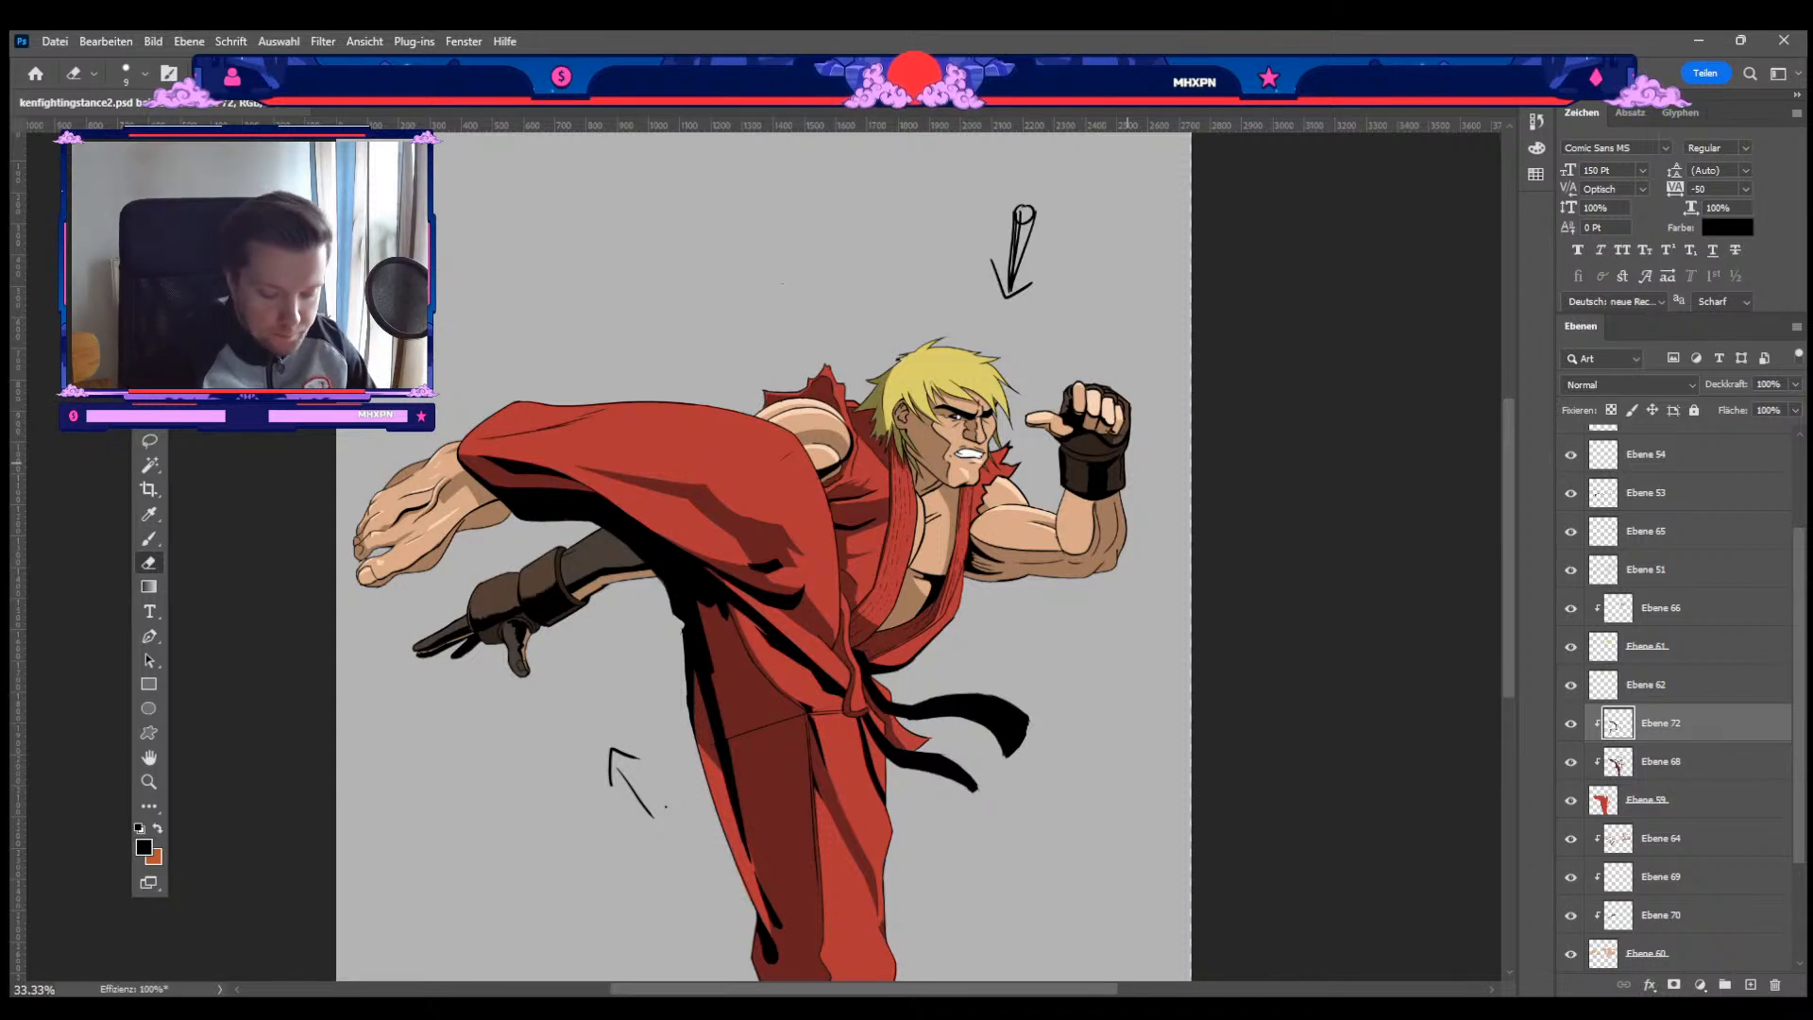
key(bracketright)
key(bracketright)
key(bracketright)
key(bracketright)
key(bracketright)
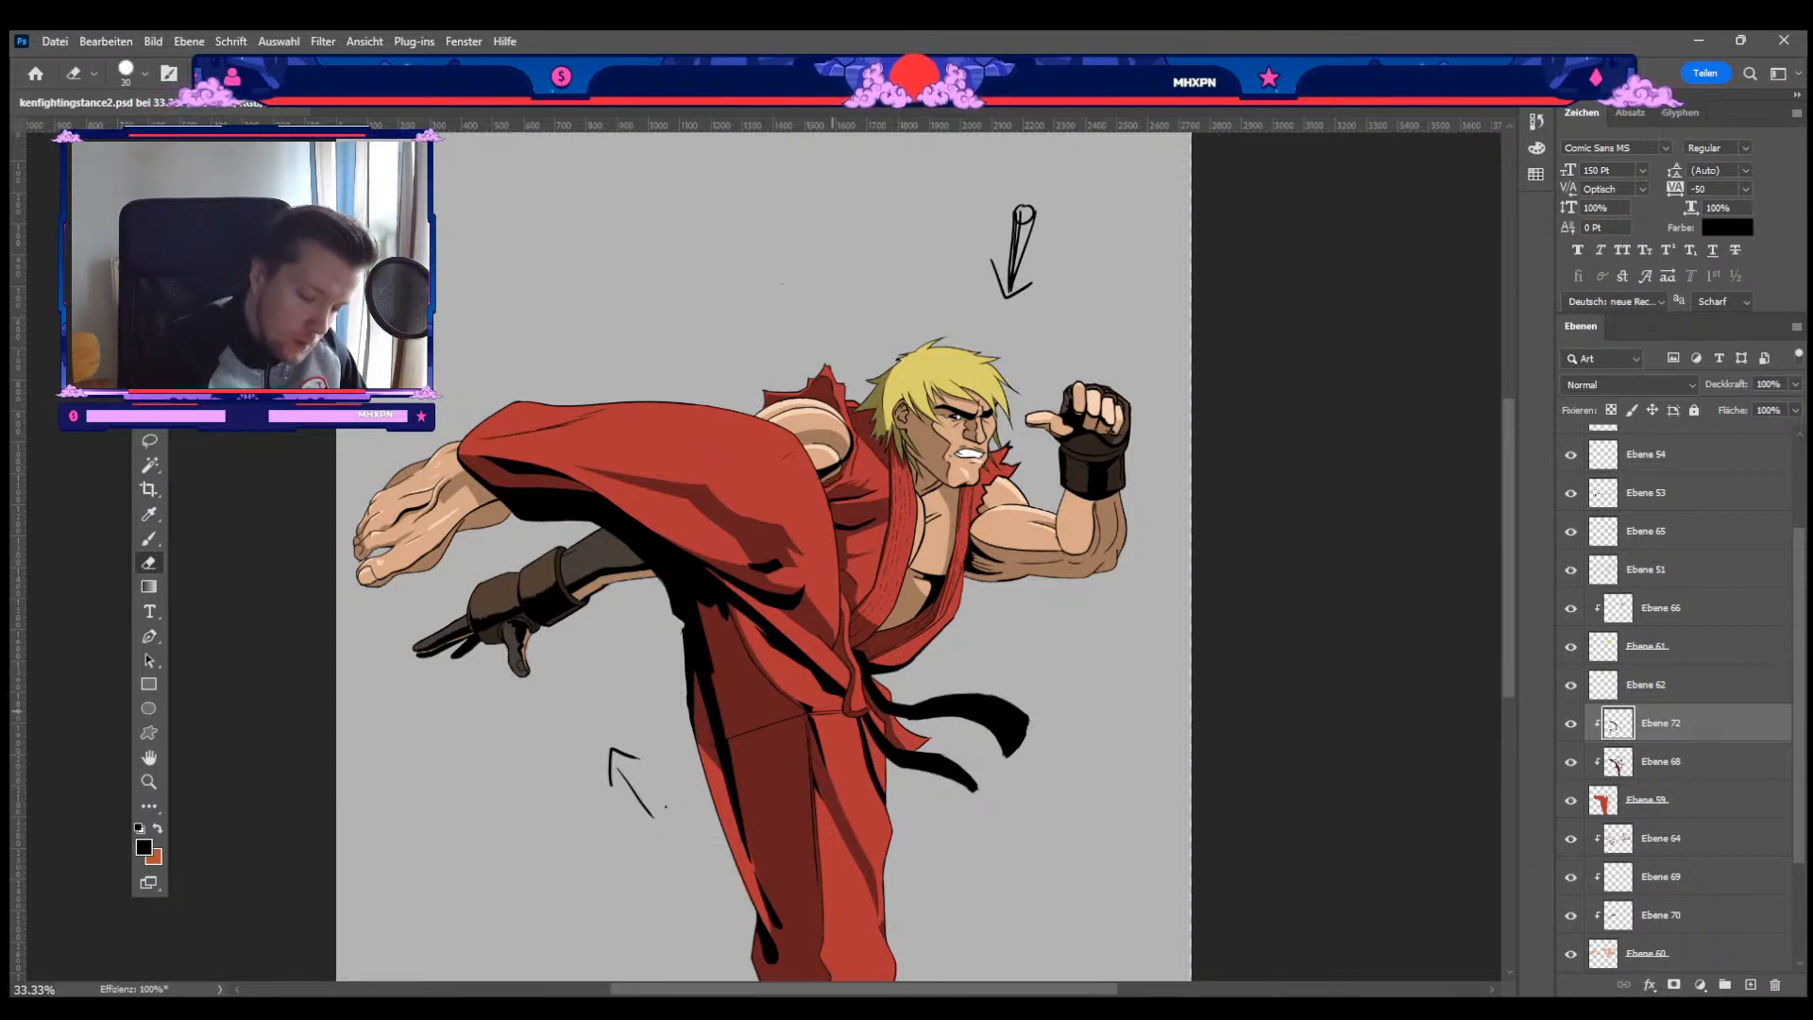
key(b)
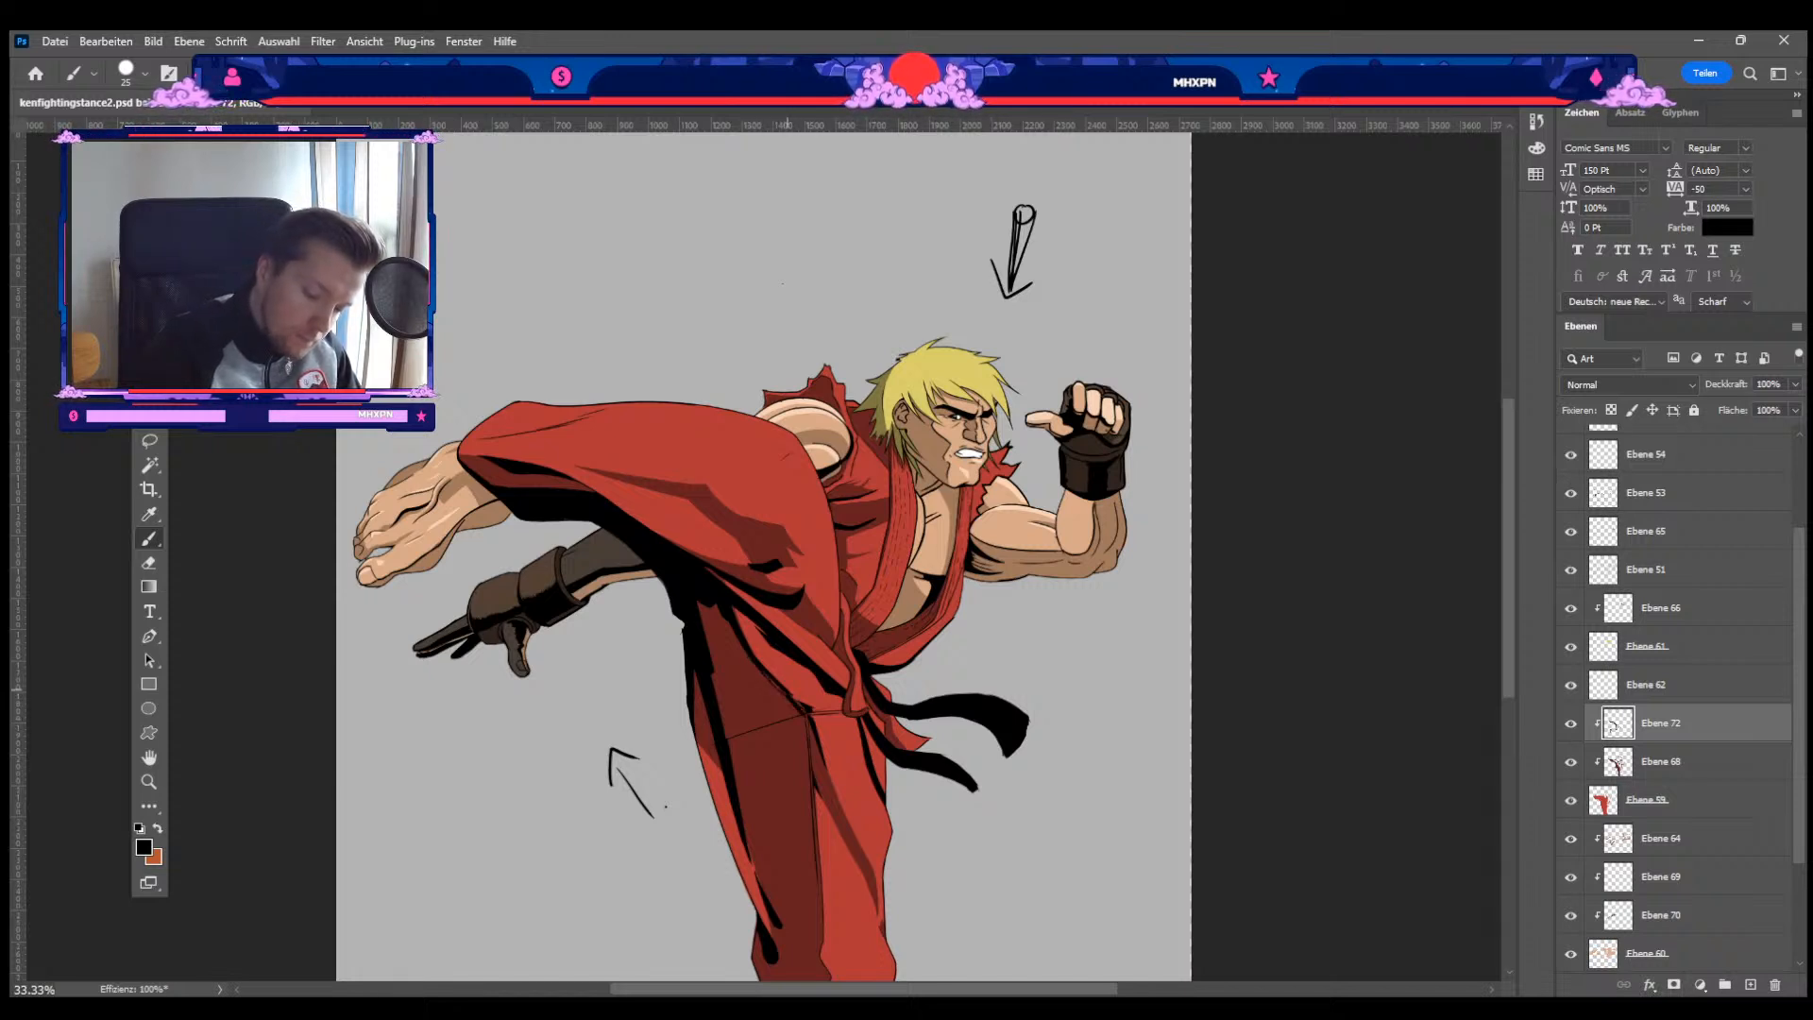
key(e)
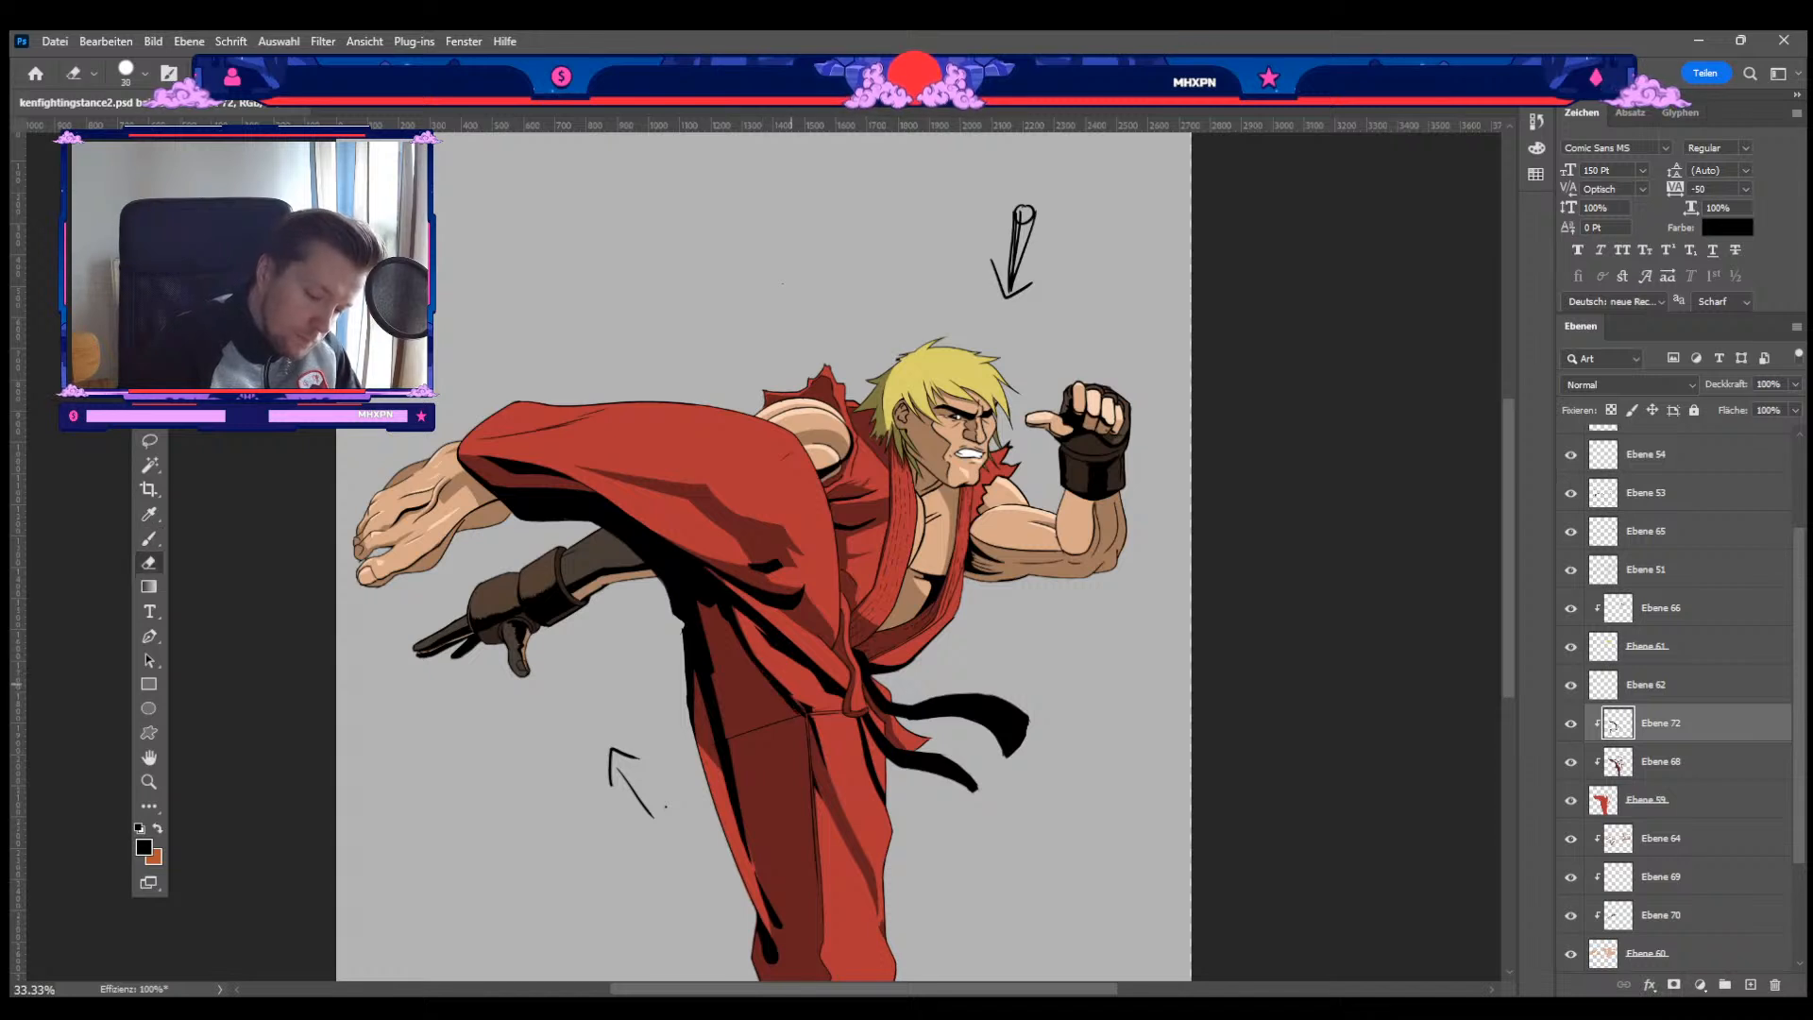
key(b)
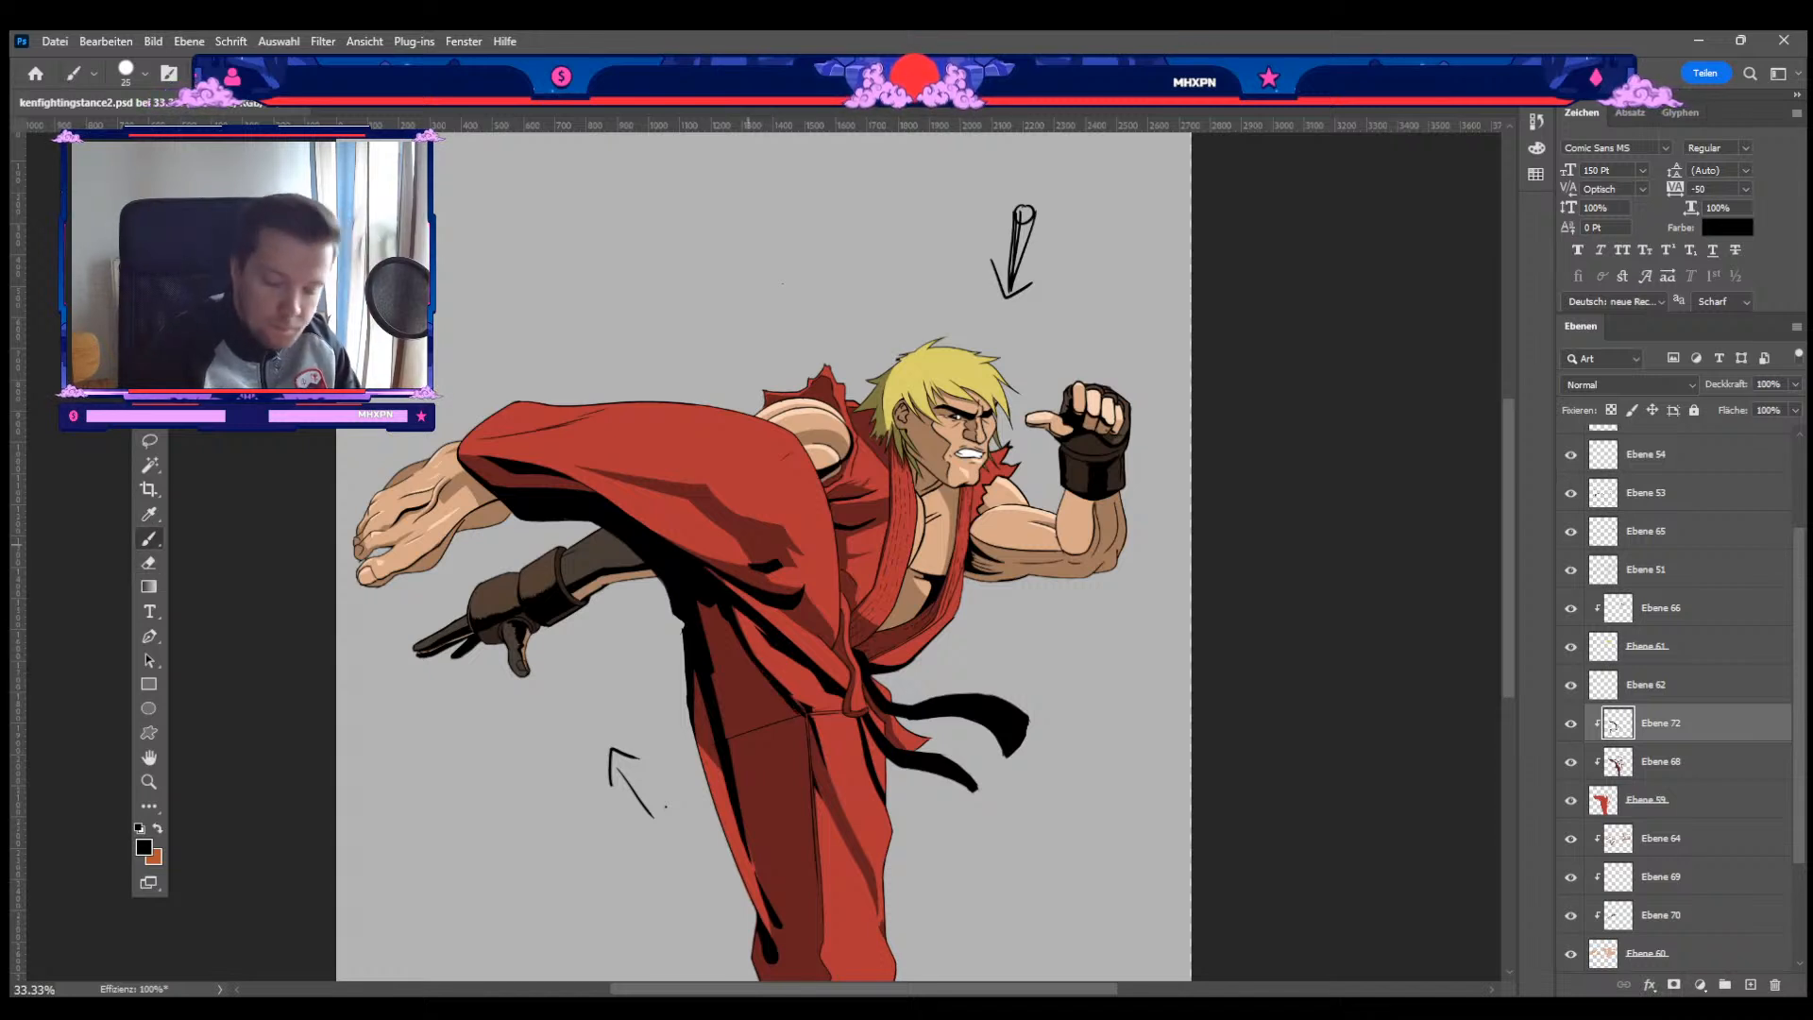
Step: Paint solid black over the upper standing leg below the hip with broad overlapping strokes at brush size 45
key(bracketright)
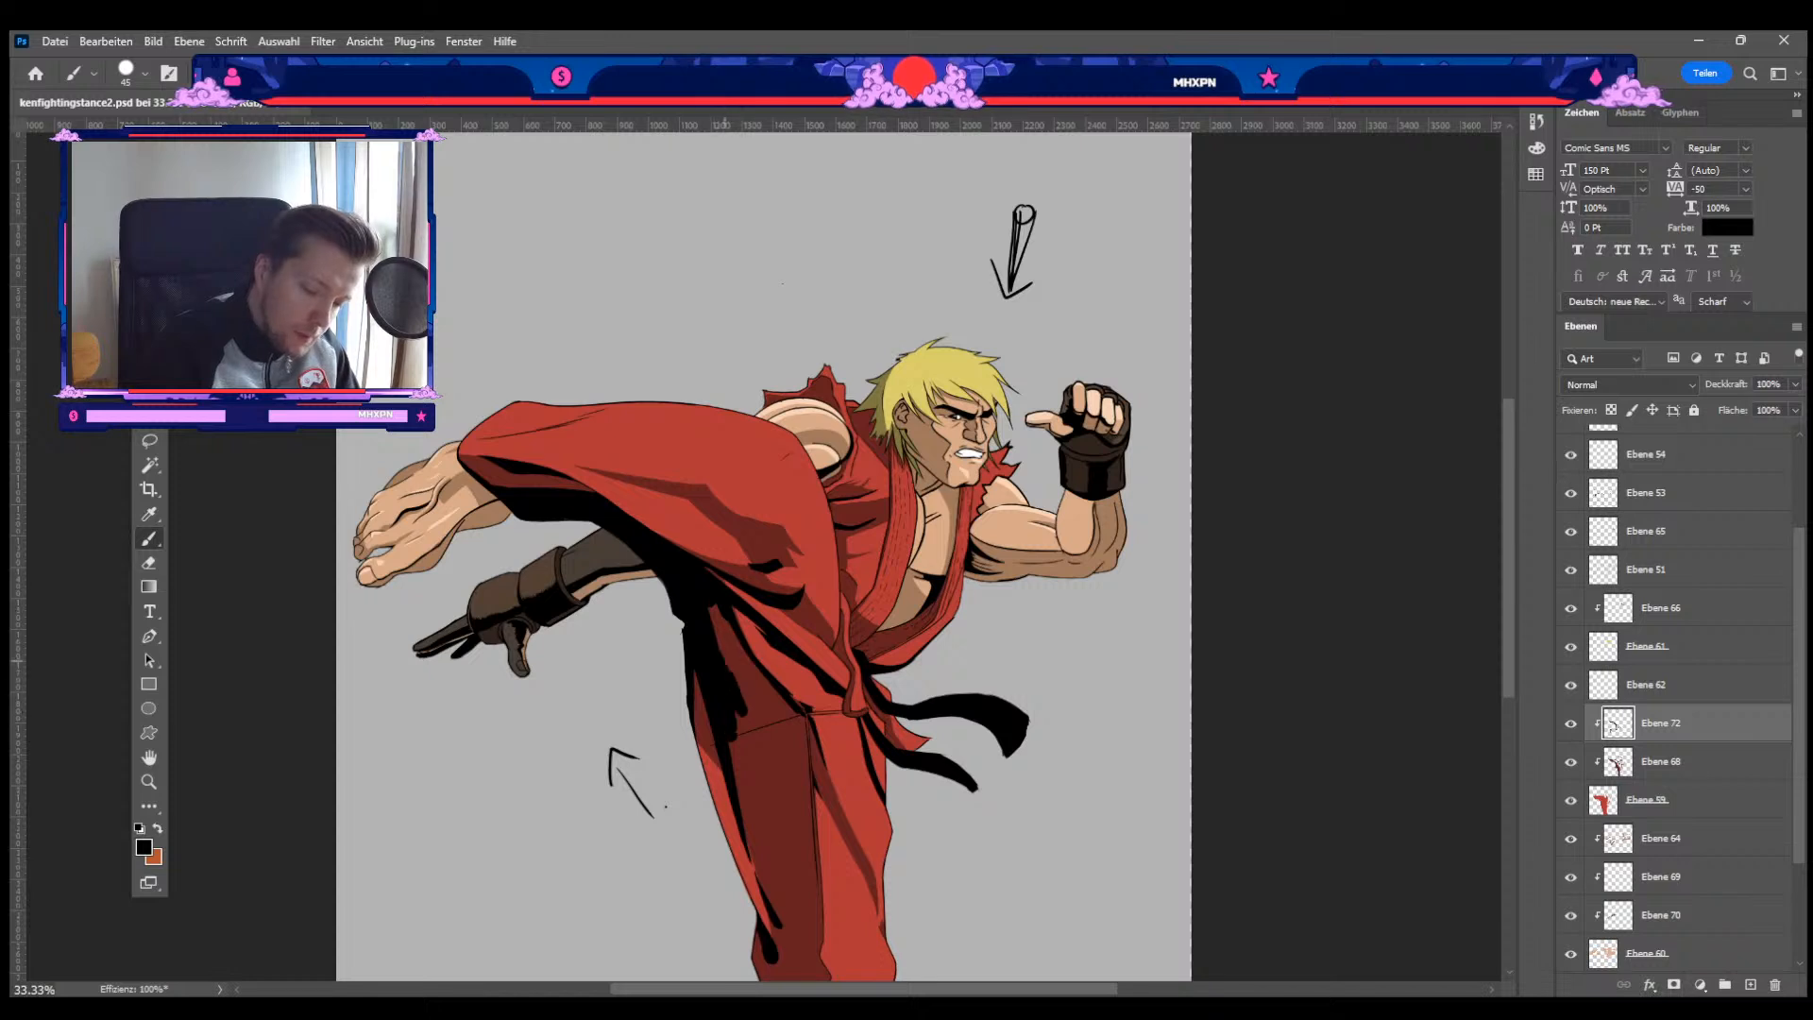
drag(732, 609, 770, 723)
drag(755, 660, 798, 725)
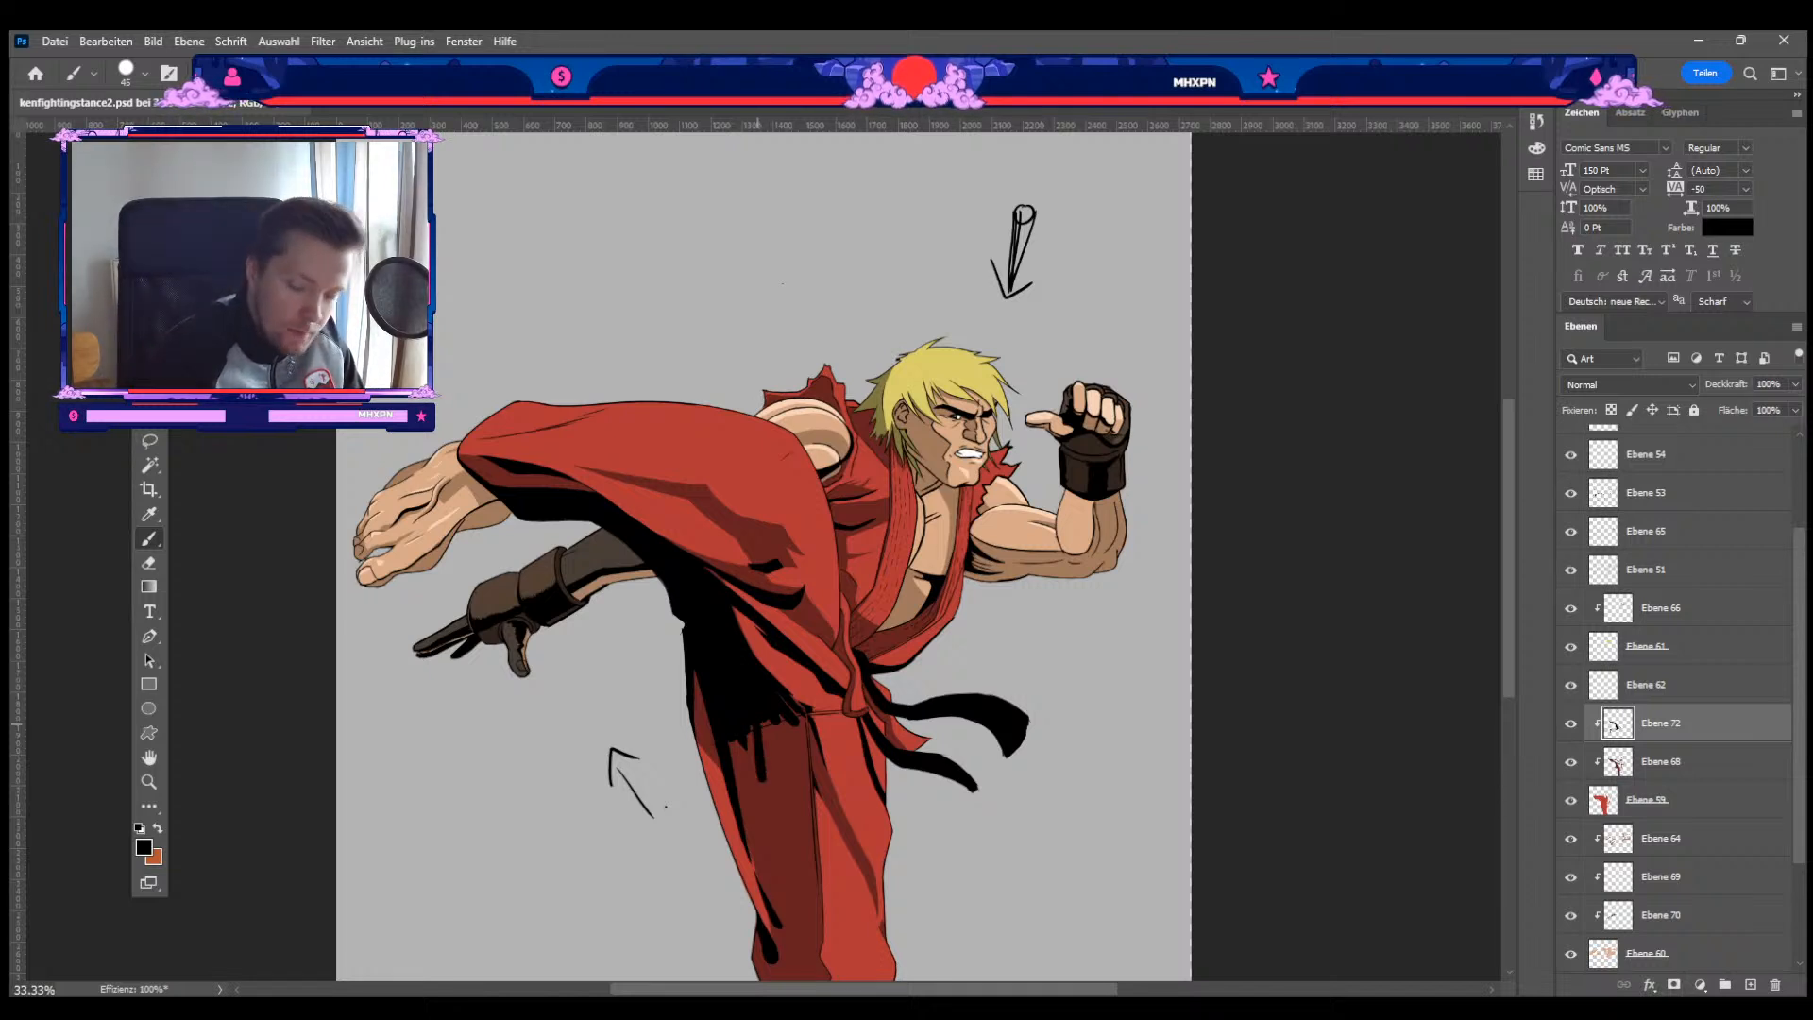
Step: Paint a diagonal black shadow edge down the standing leg at brush size 50 and erase the overshoot past the central seam
key(bracketright)
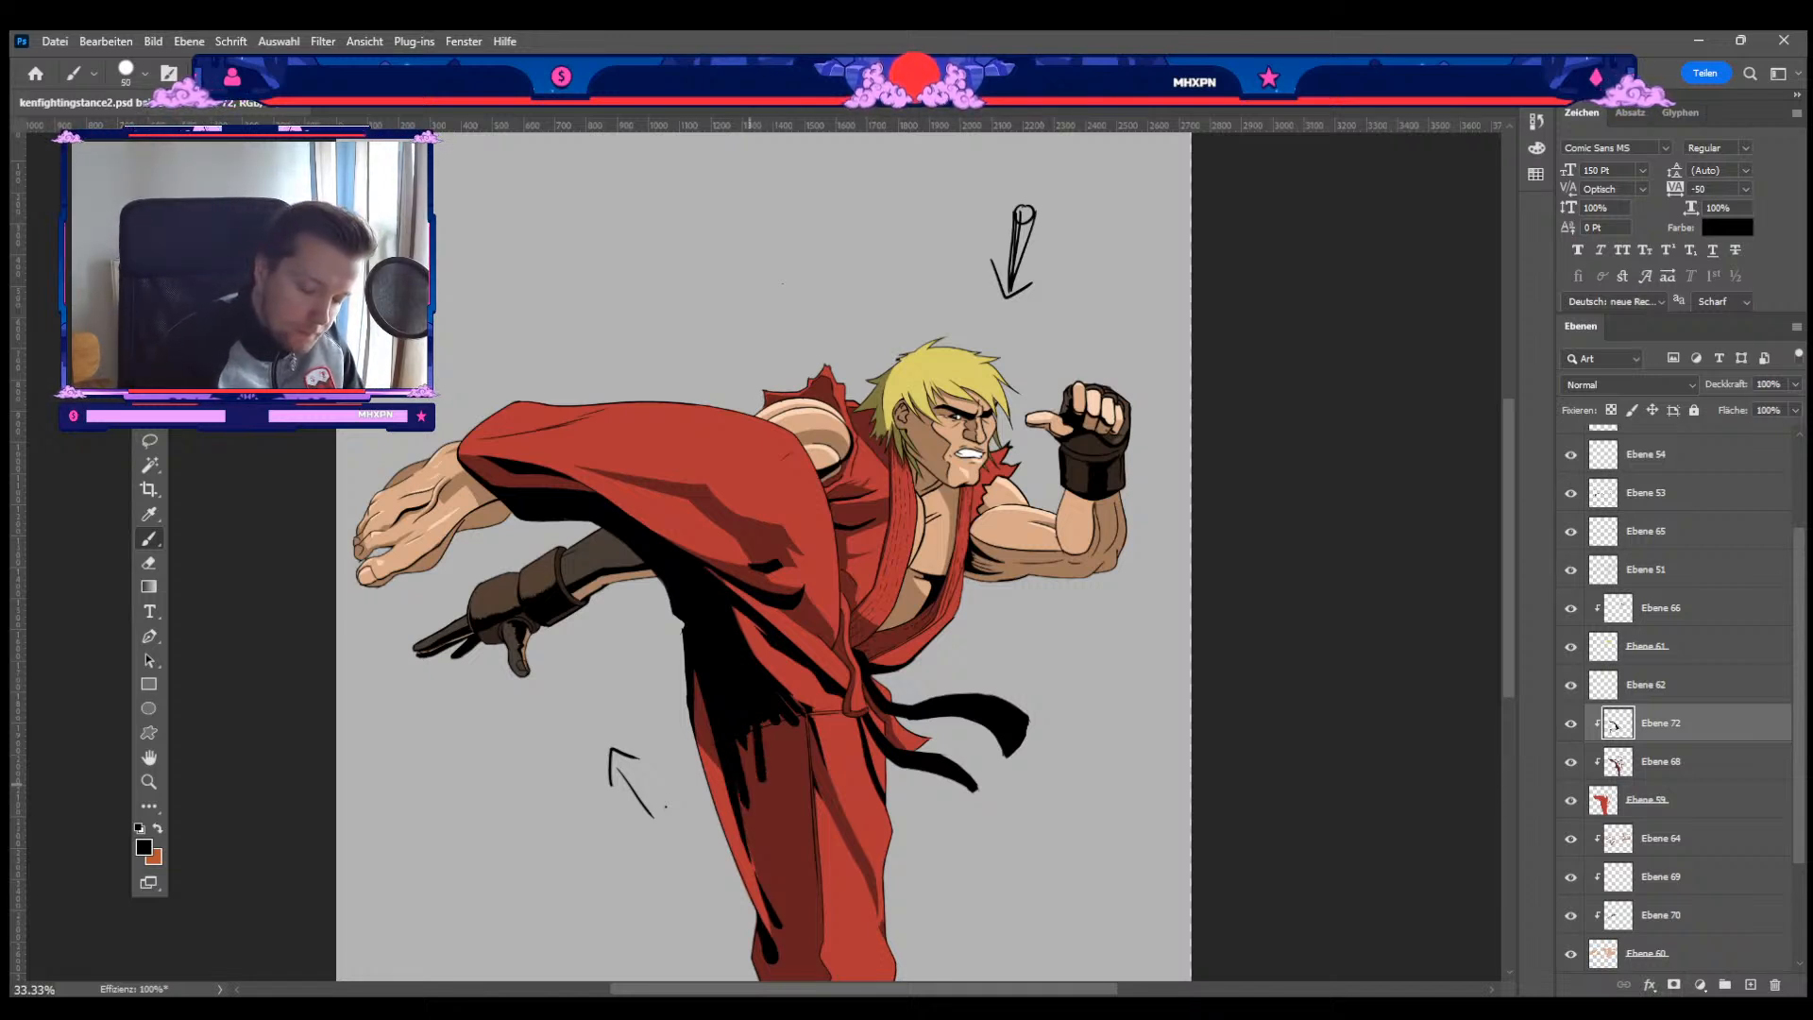
drag(749, 803, 862, 939)
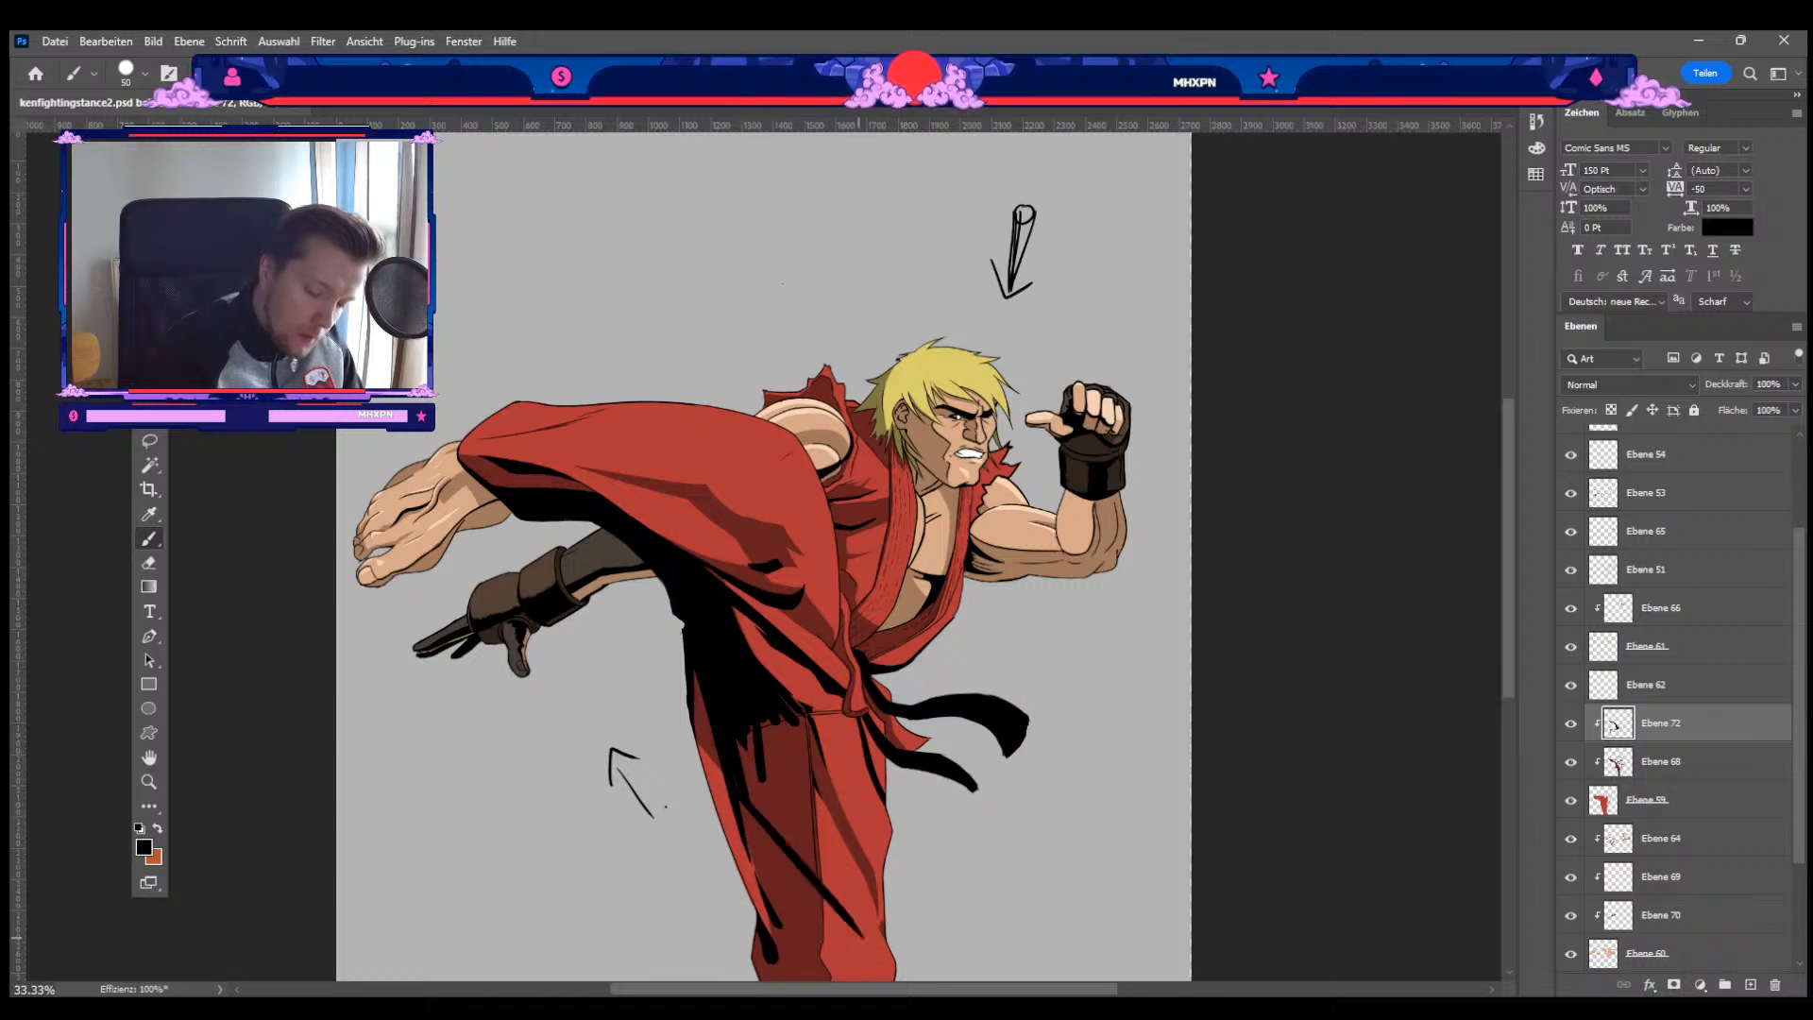
key(e)
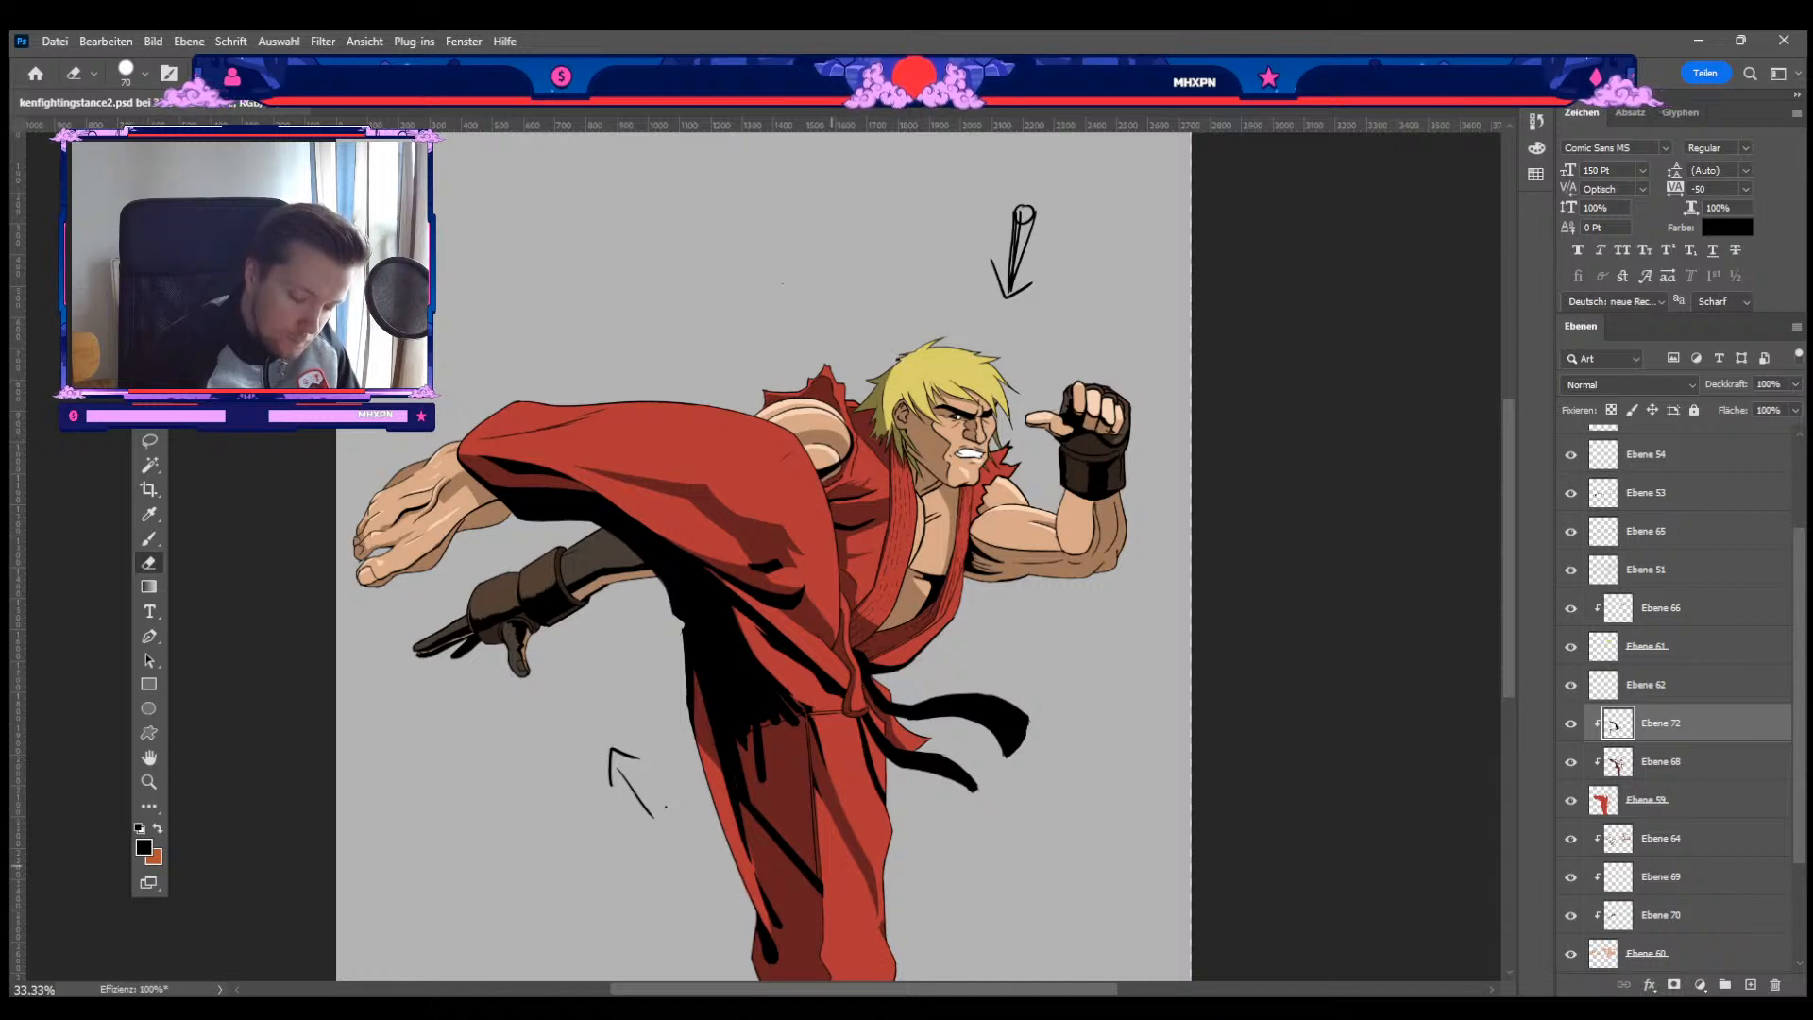
Step: Fill the standing leg's area between the hip shadow, the diagonal edge and the central seam with solid black
key(ctrl+plus)
key(ctrl+plus)
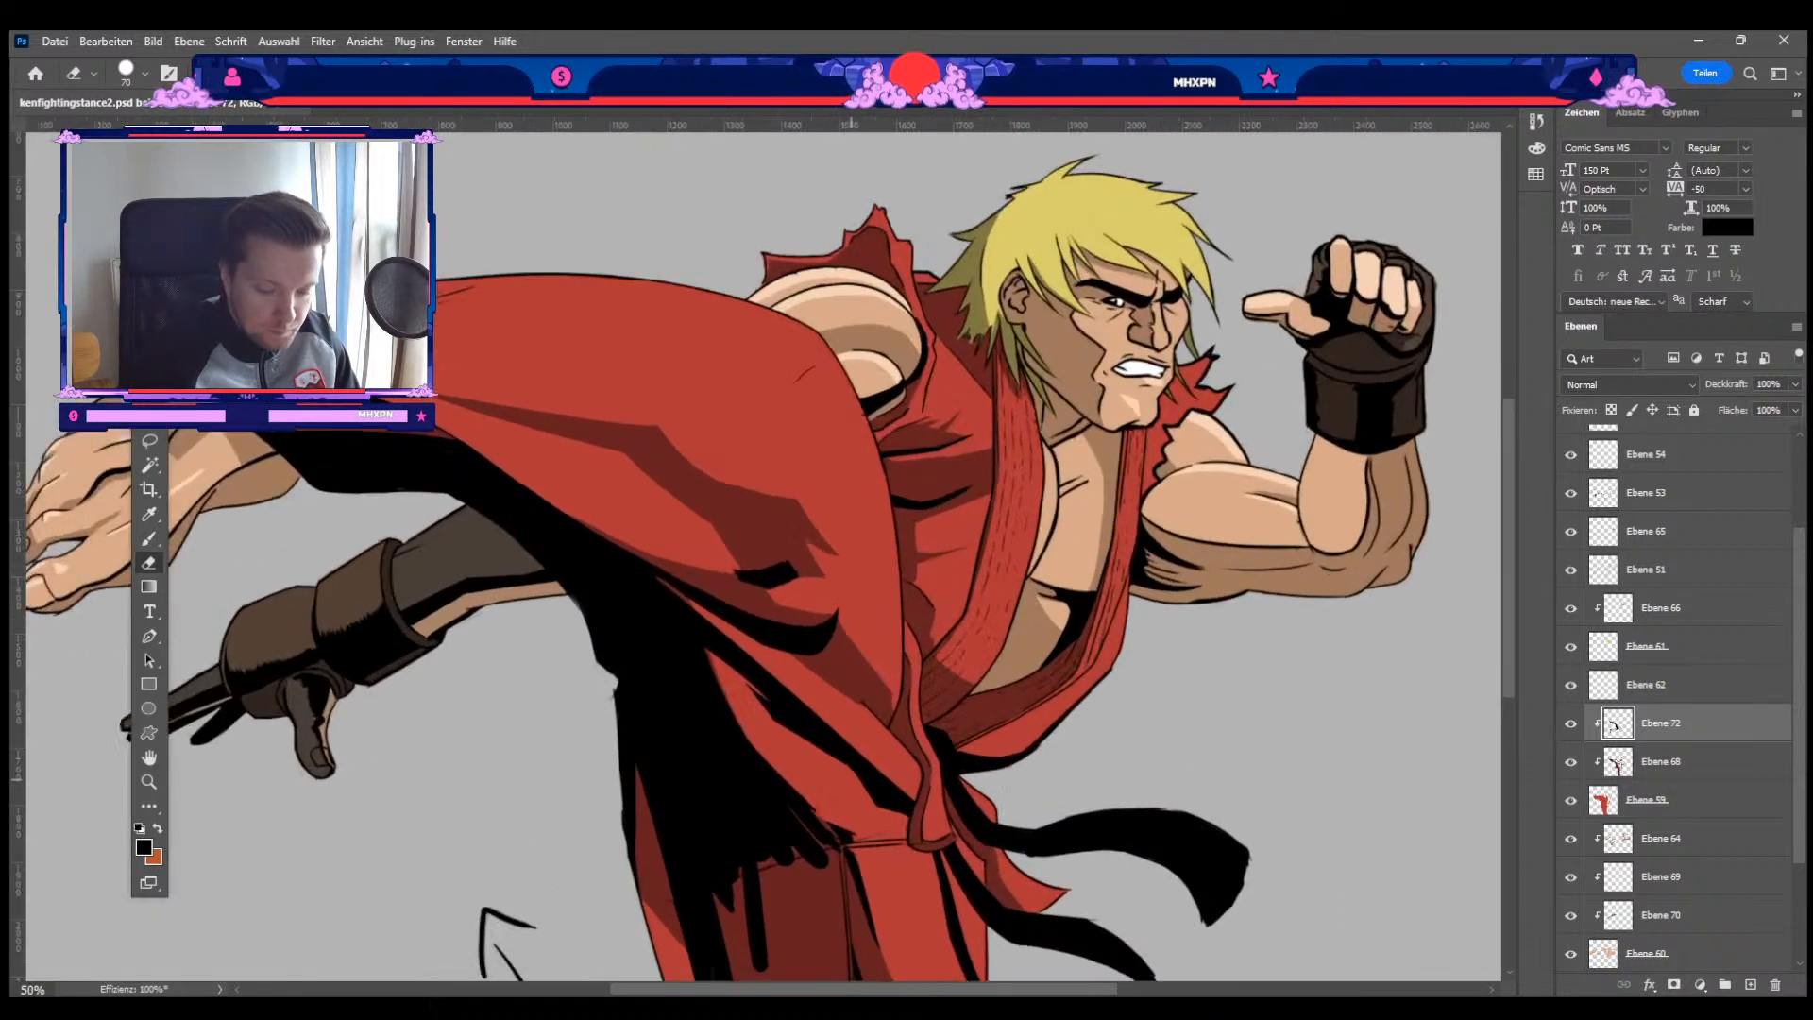
drag(1007, 747, 1016, 397)
key(b)
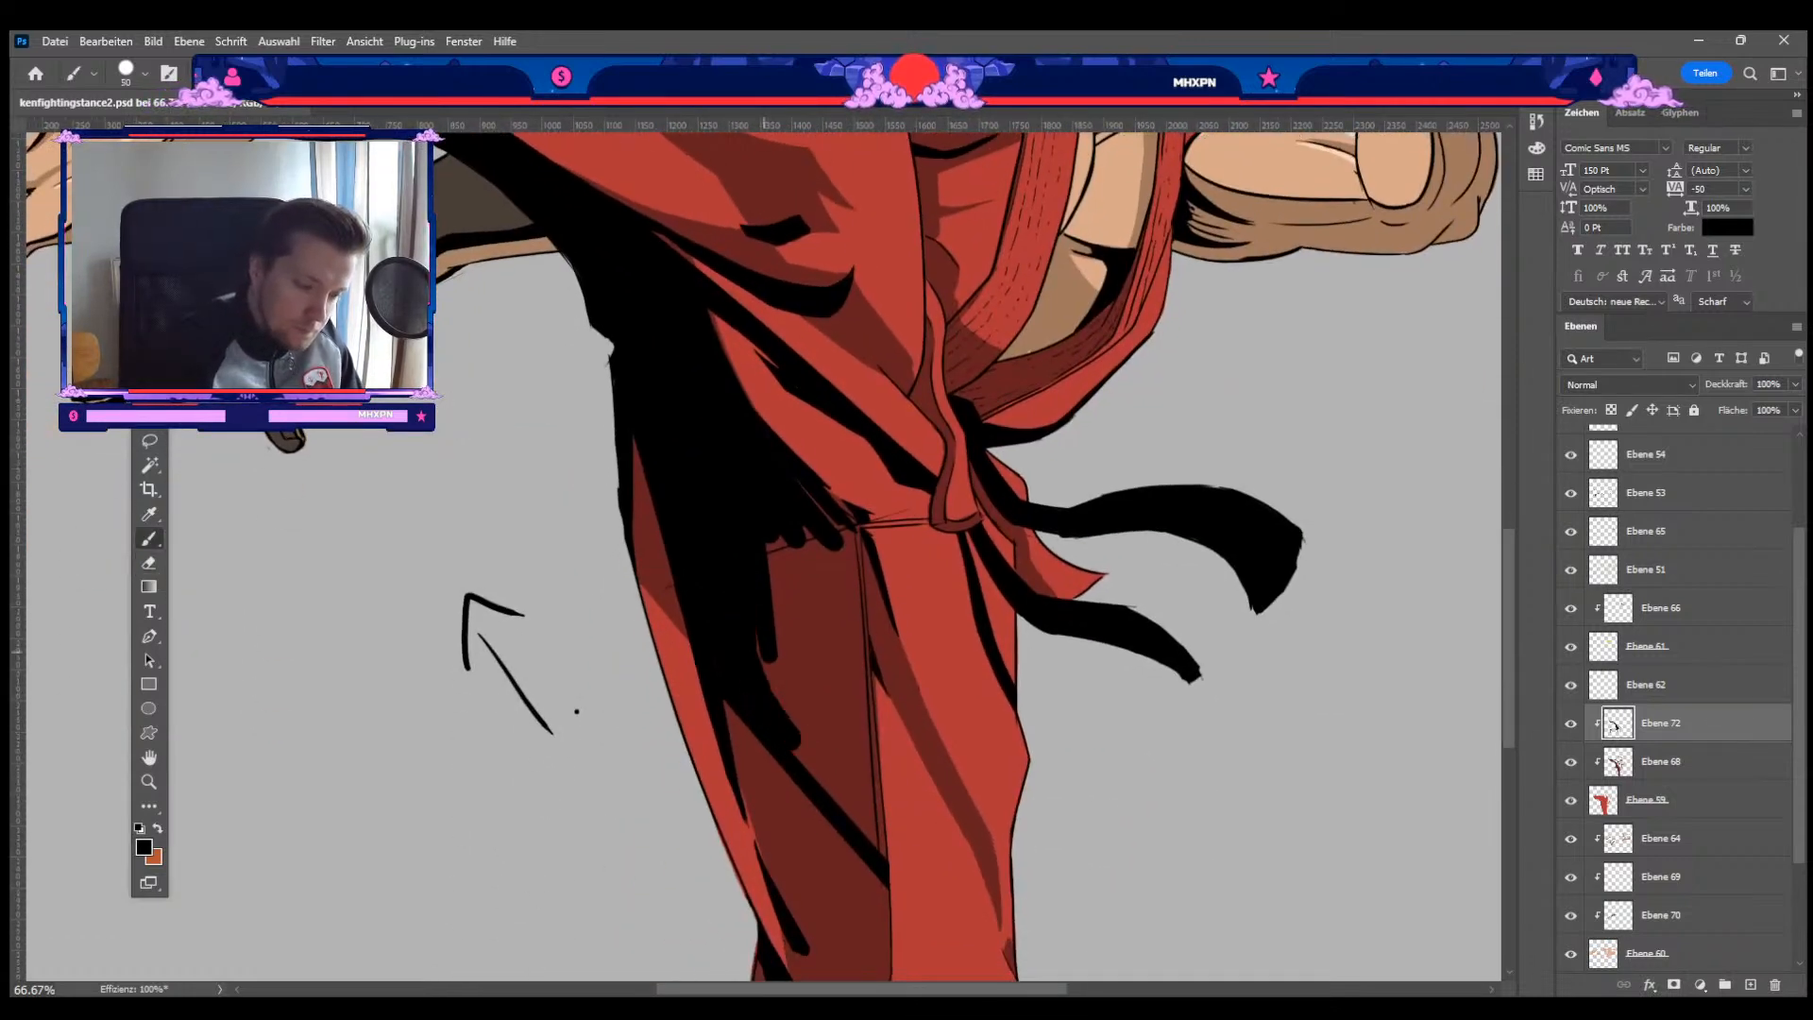
key(ctrl+minus)
drag(1091, 479, 1049, 578)
mouse_move(701, 674)
mouse_down()
mouse_move(759, 814)
mouse_move(743, 768)
mouse_move(756, 661)
mouse_move(758, 809)
mouse_move(761, 782)
mouse_move(796, 867)
mouse_move(778, 678)
mouse_move(776, 717)
mouse_up()
Step: Refine the black shadow edges along the seam, belt line and thigh folds with progressively smaller brush sizes and the eraser
key(bracketleft)
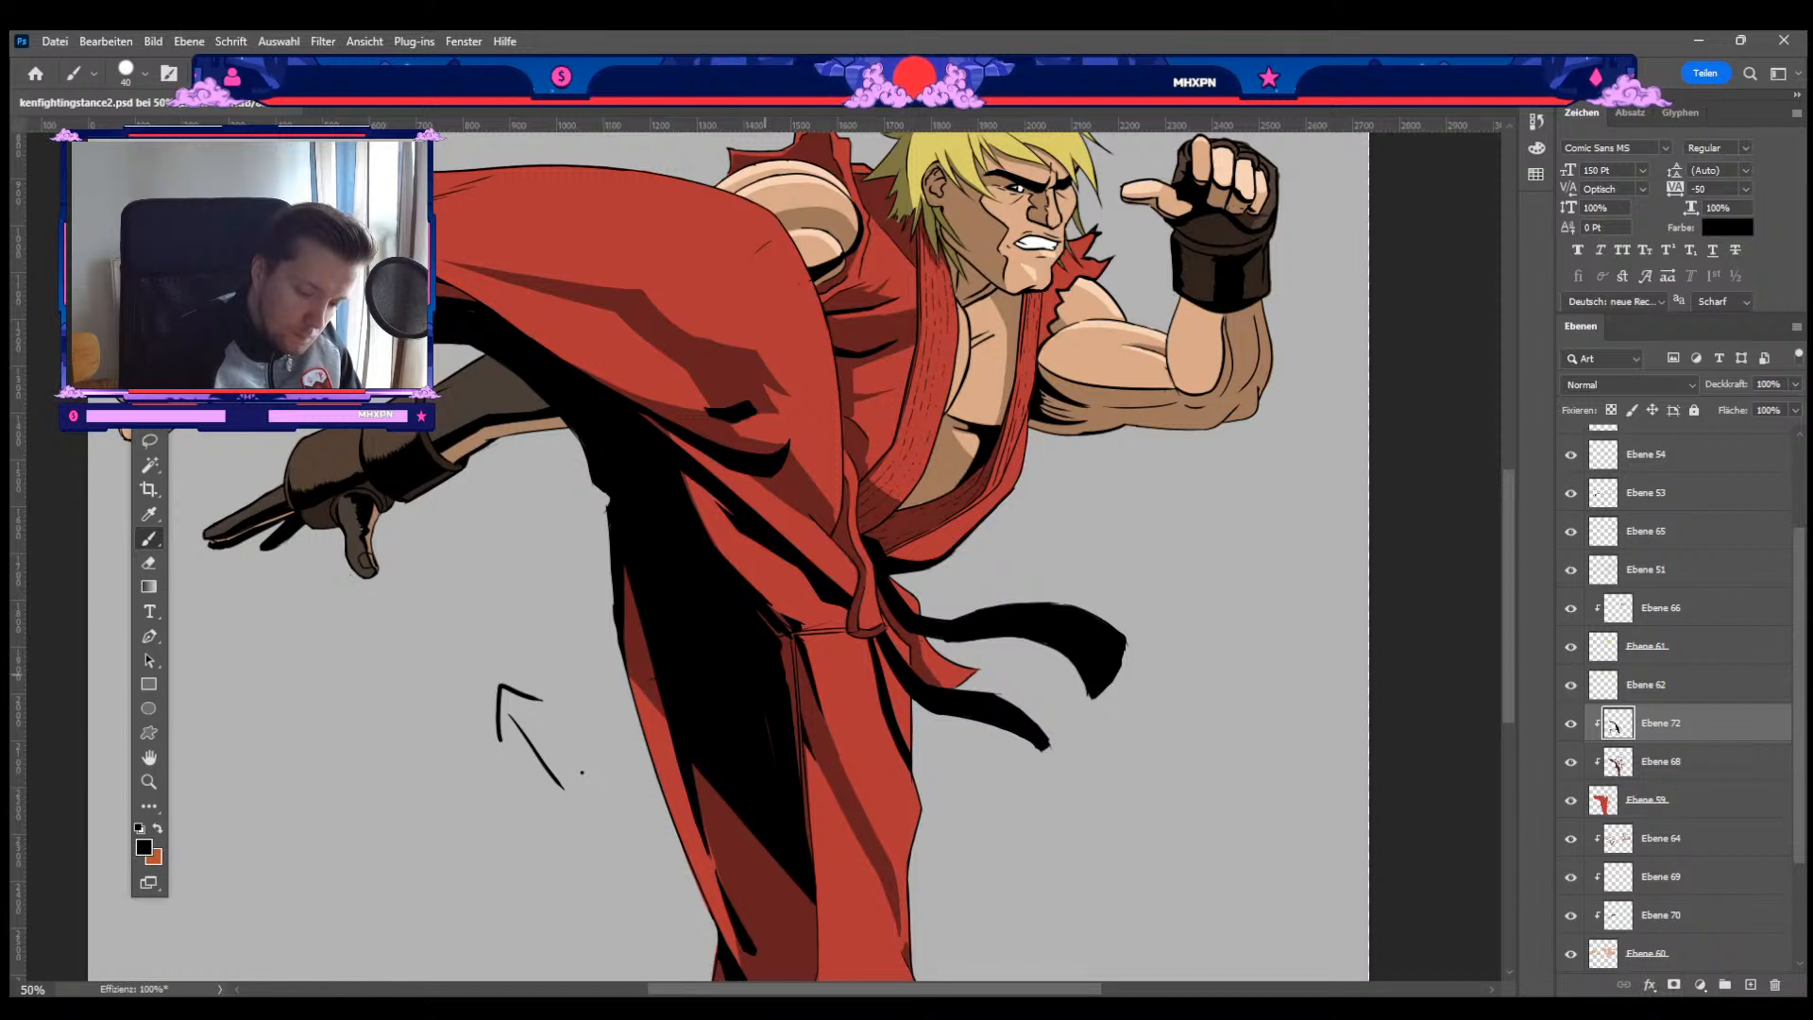
key(bracketleft)
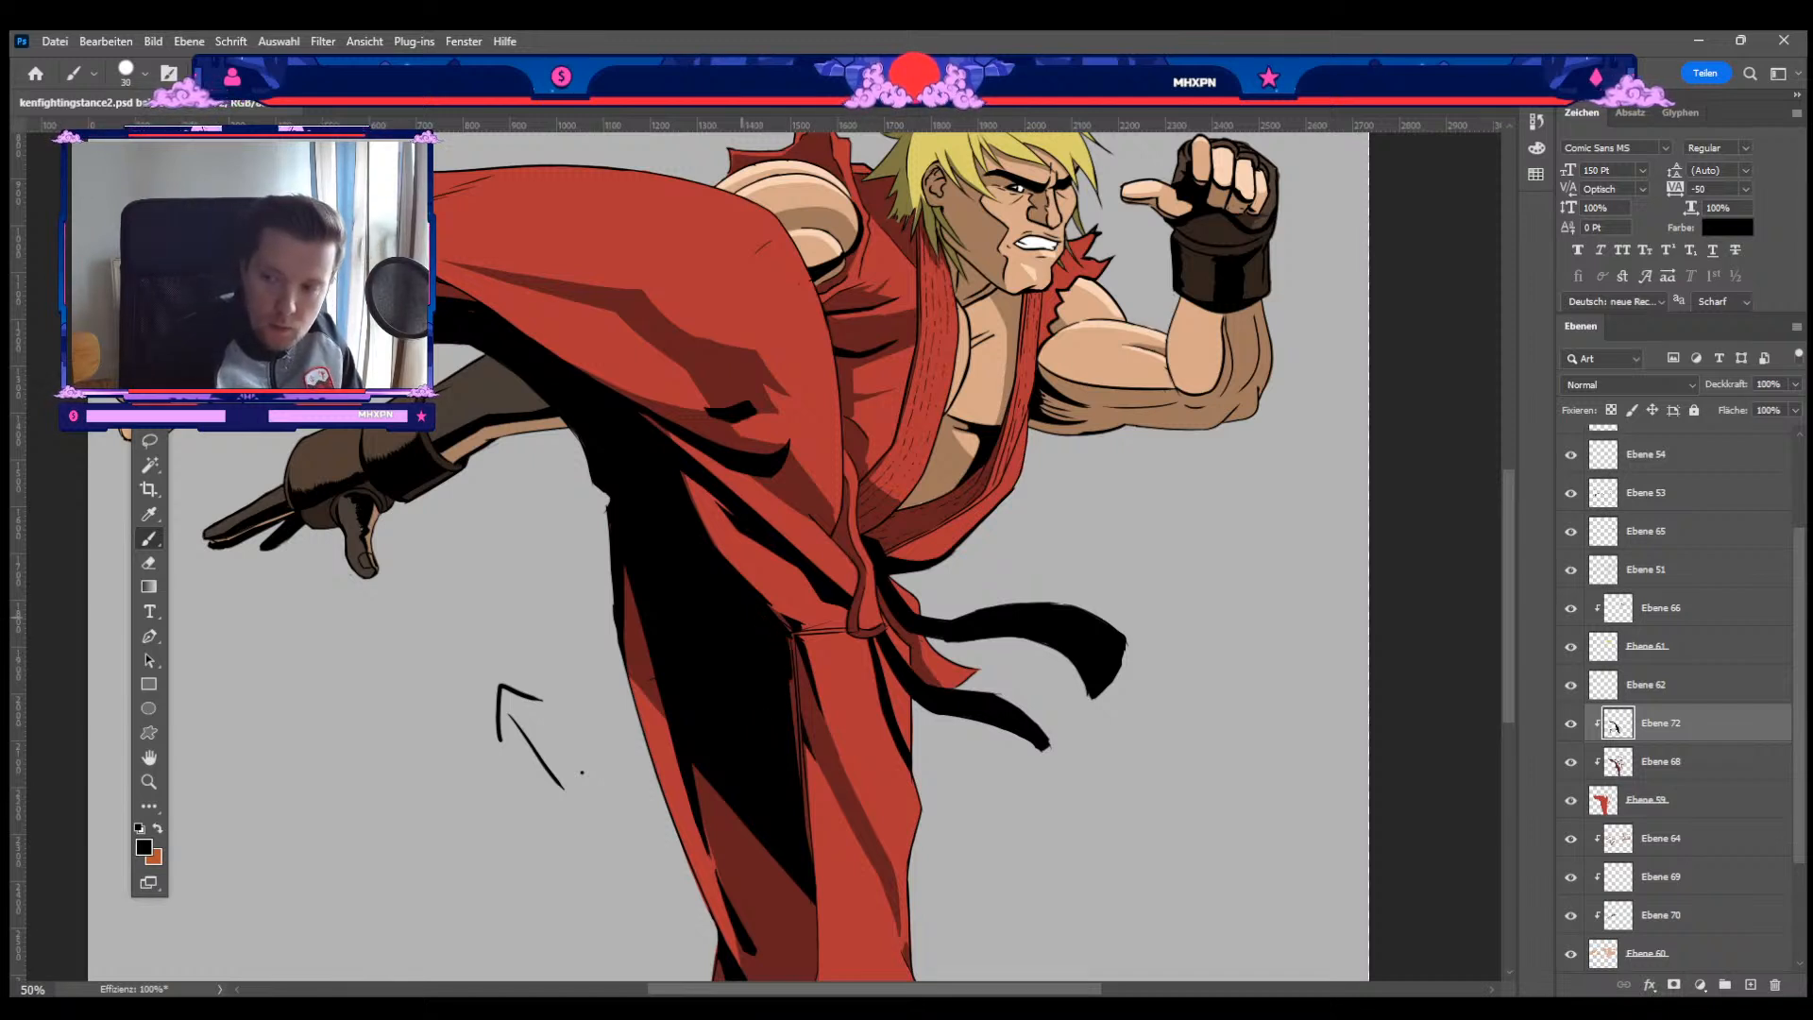
key(bracketleft)
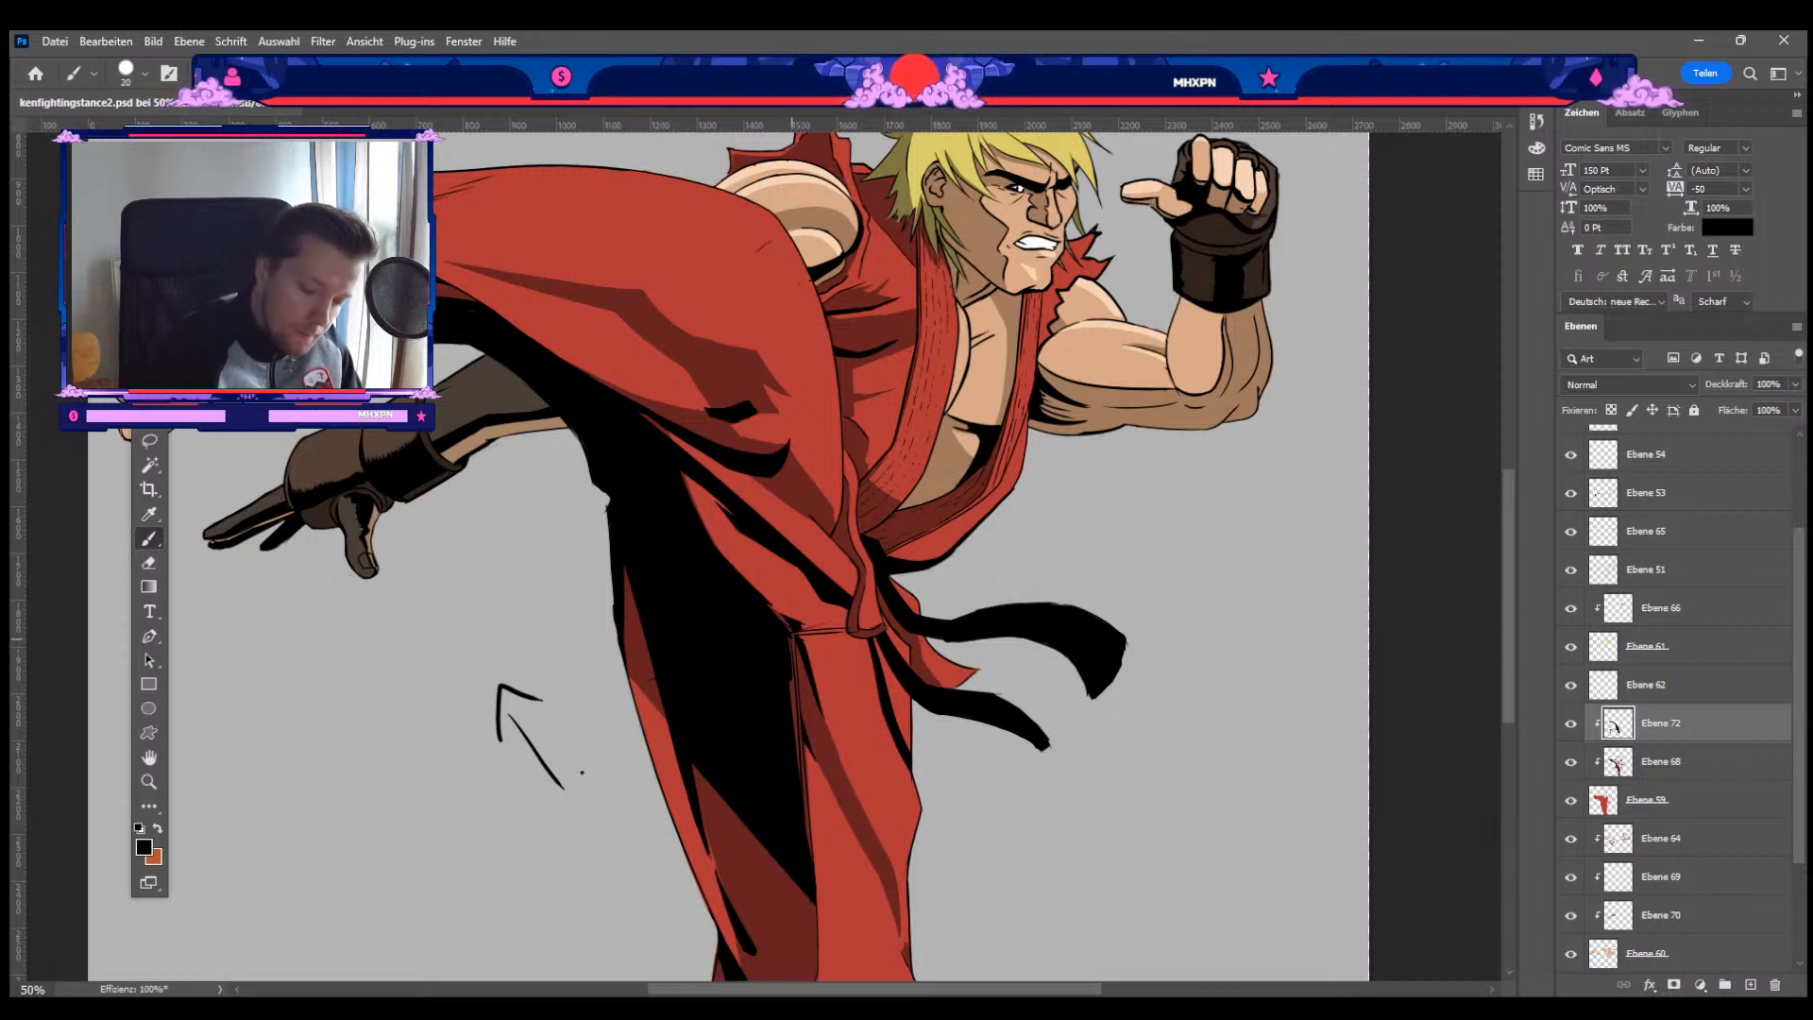
key(bracketleft)
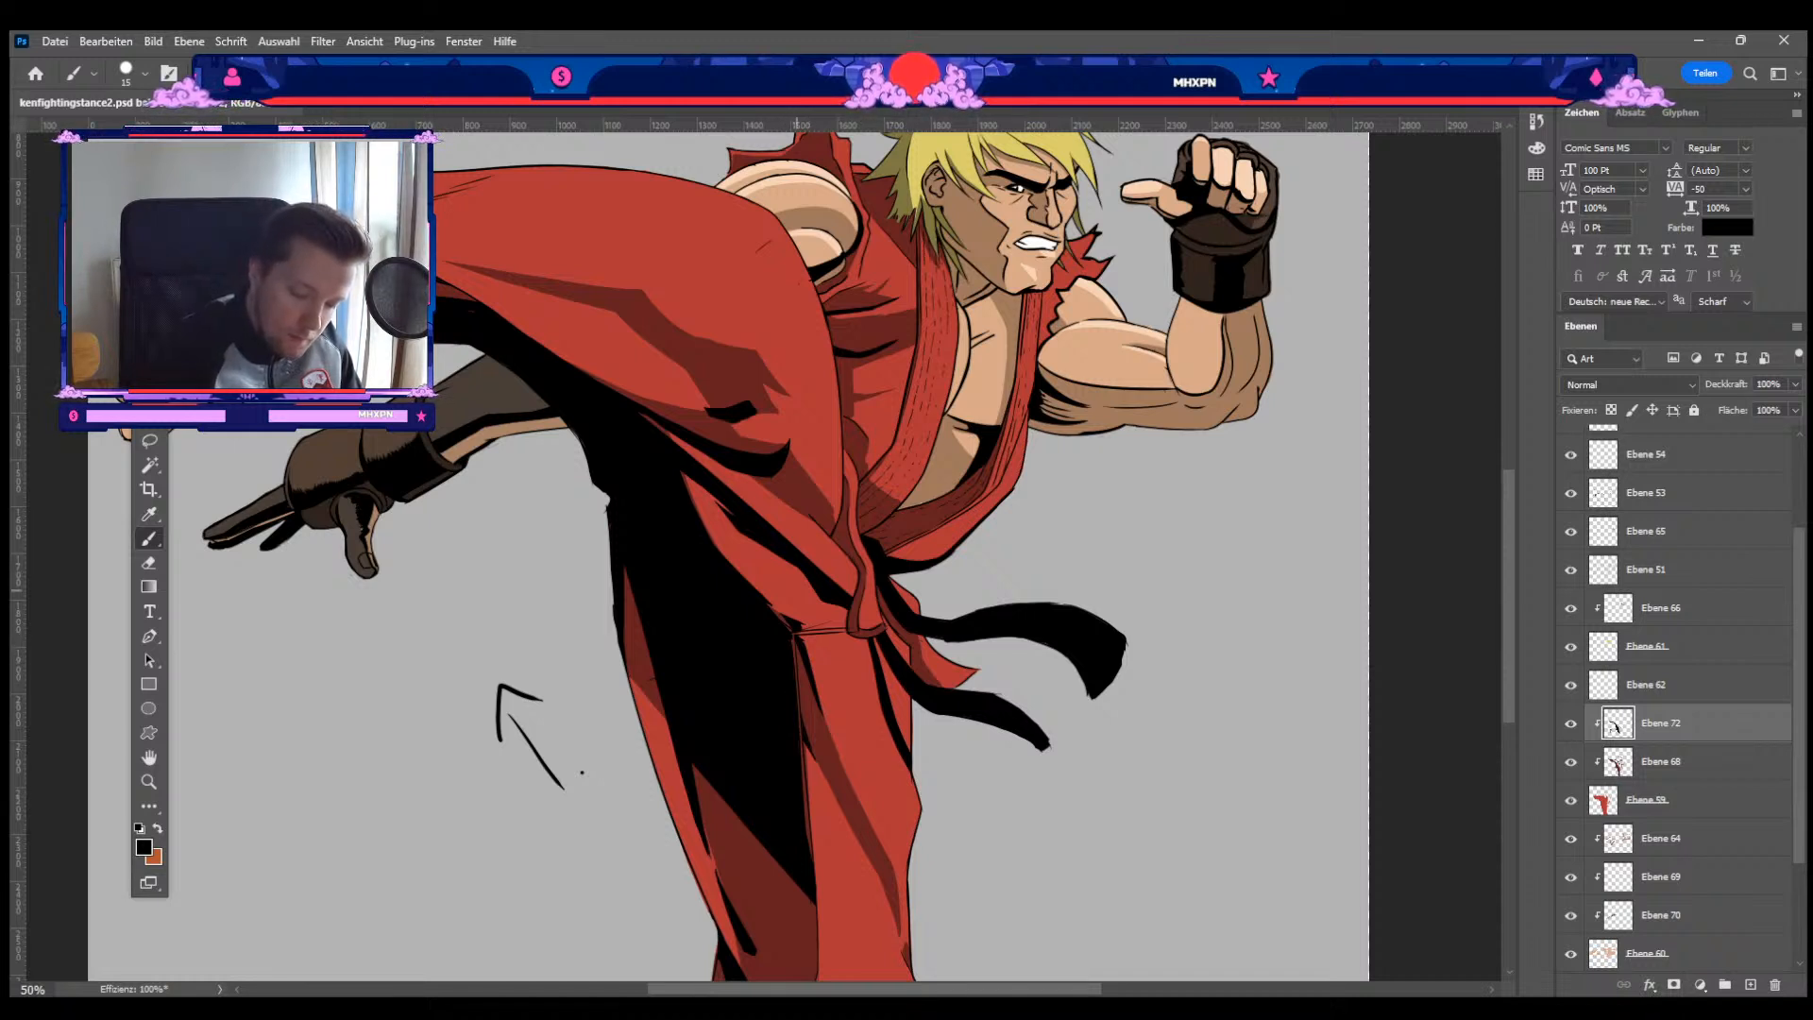
key(bracketleft)
key(bracketleft)
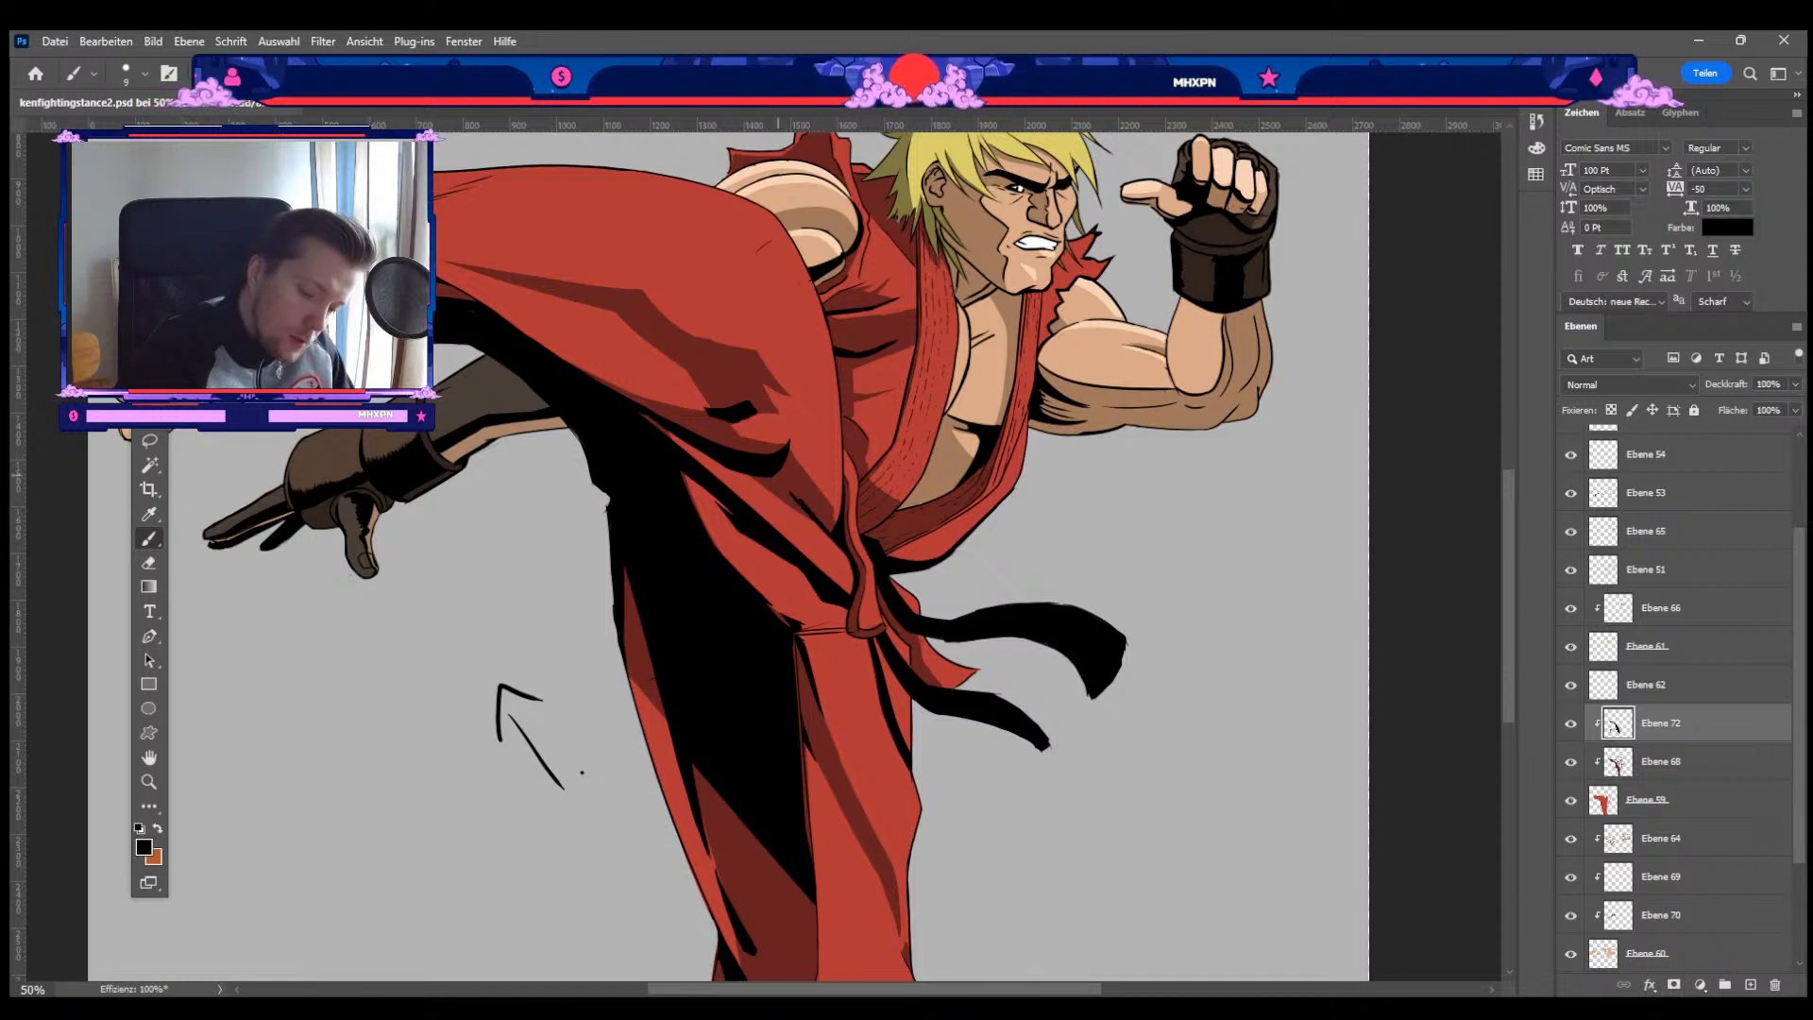
key(e)
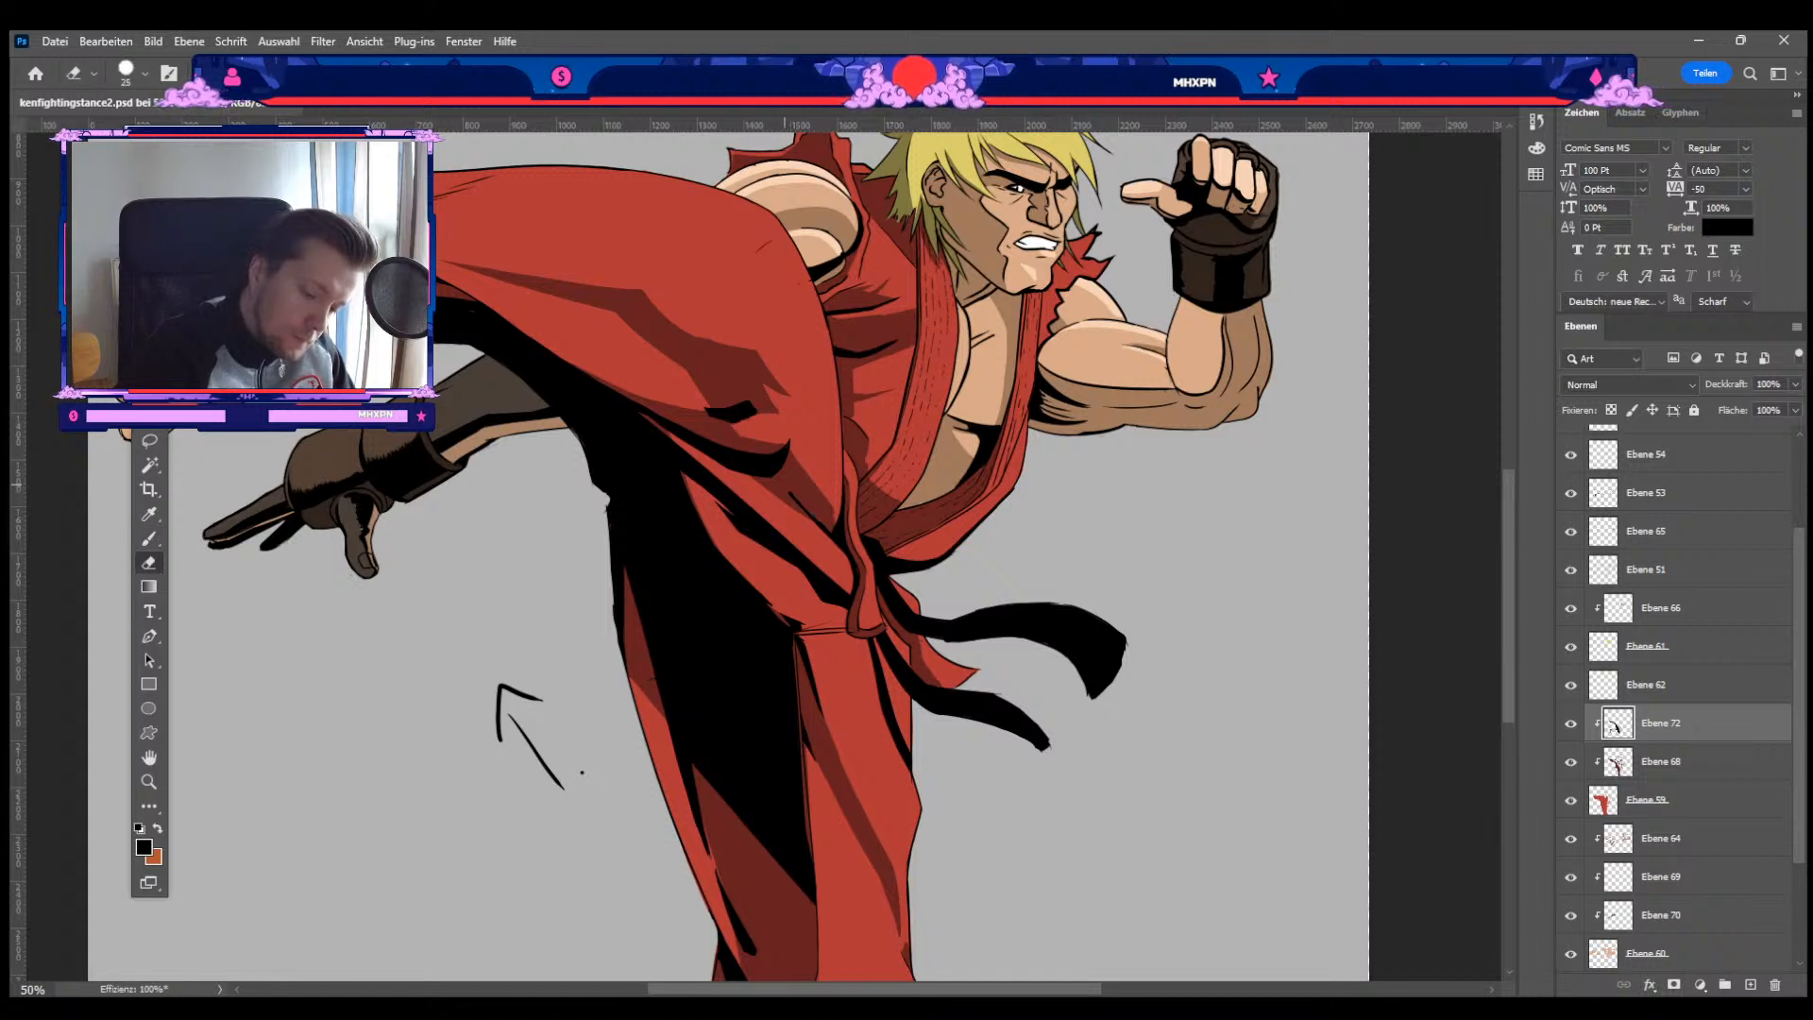
key(b)
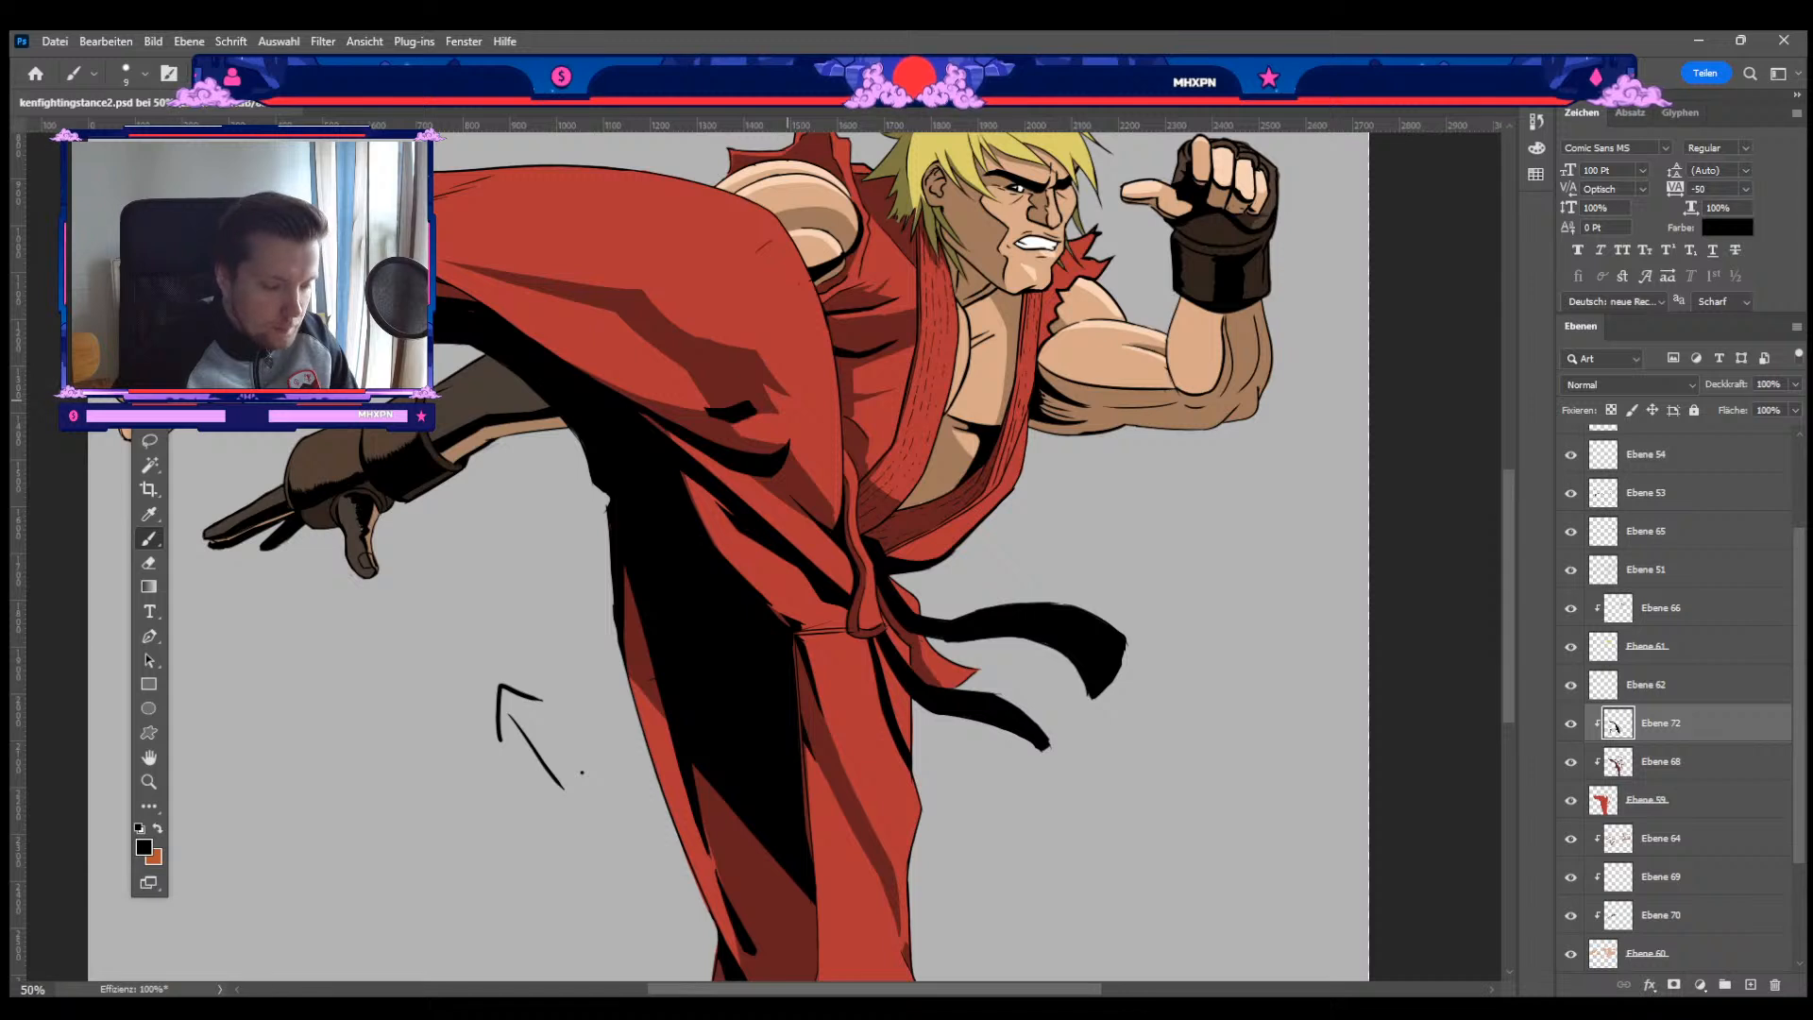
Step: Select the trouser shading layer Ebene 68 from the raised thigh and touch up the dark red shading with the eraser
key(v)
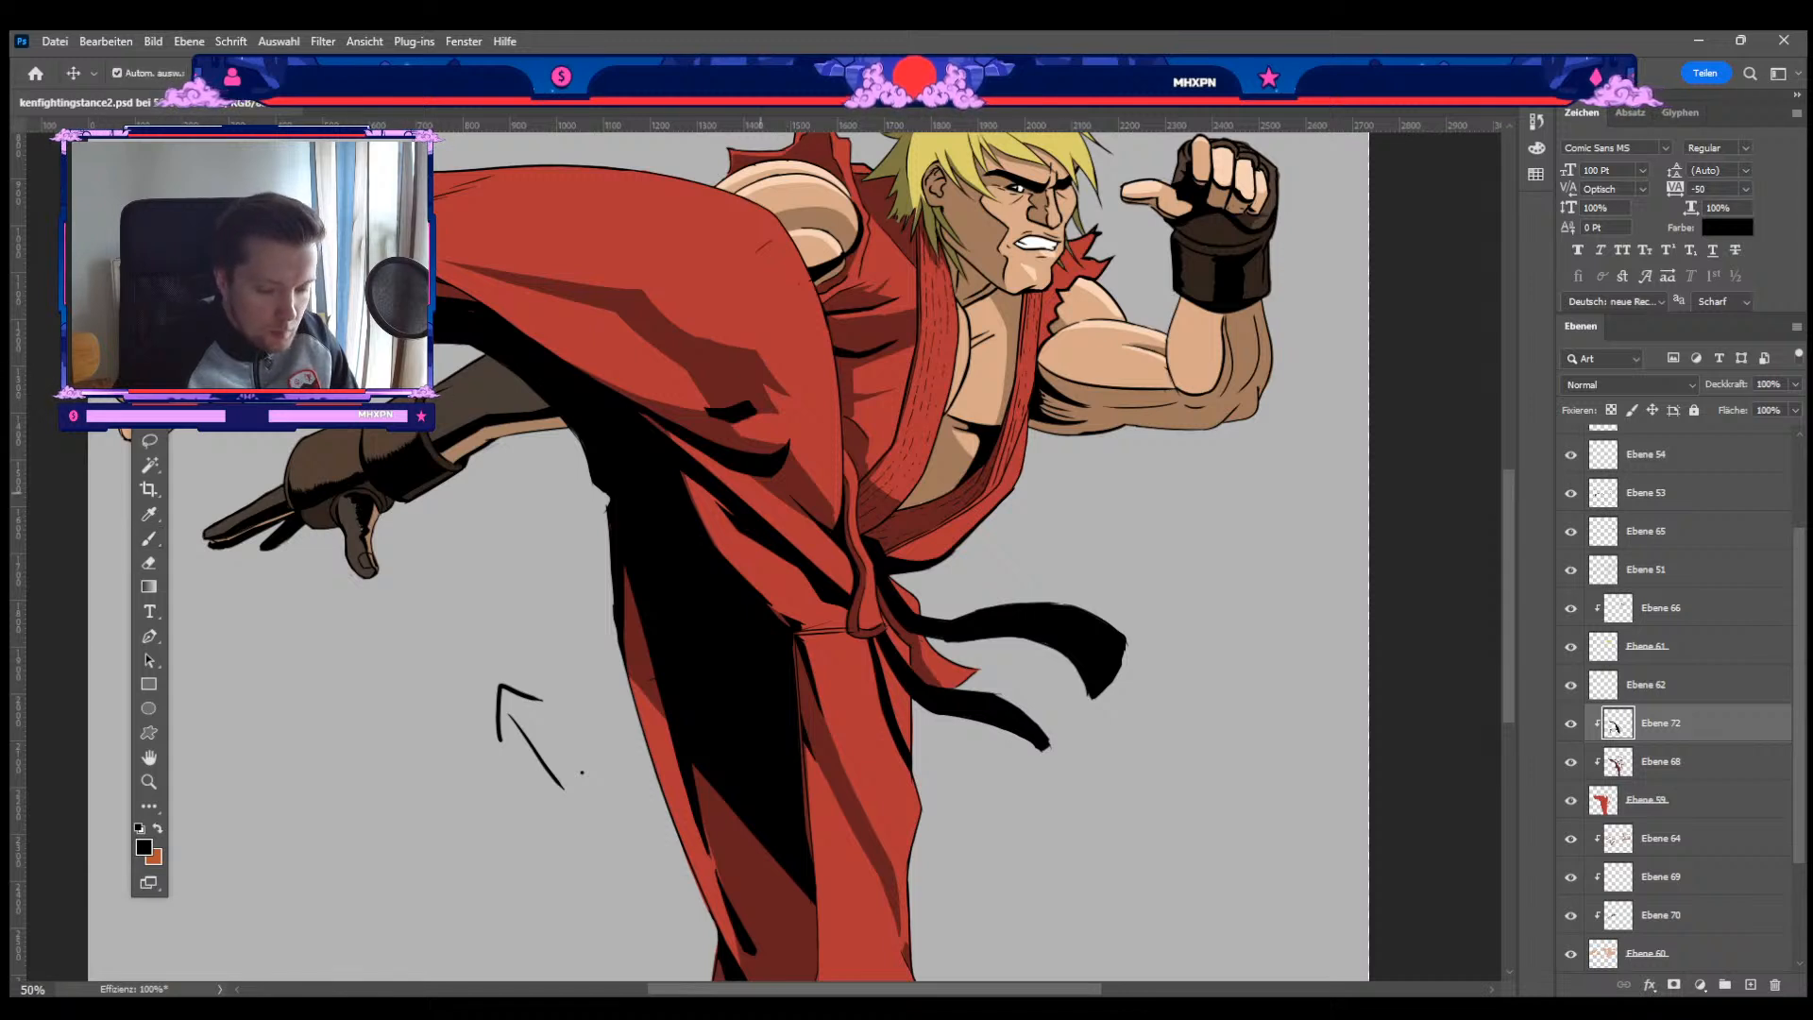
click(781, 458)
key(e)
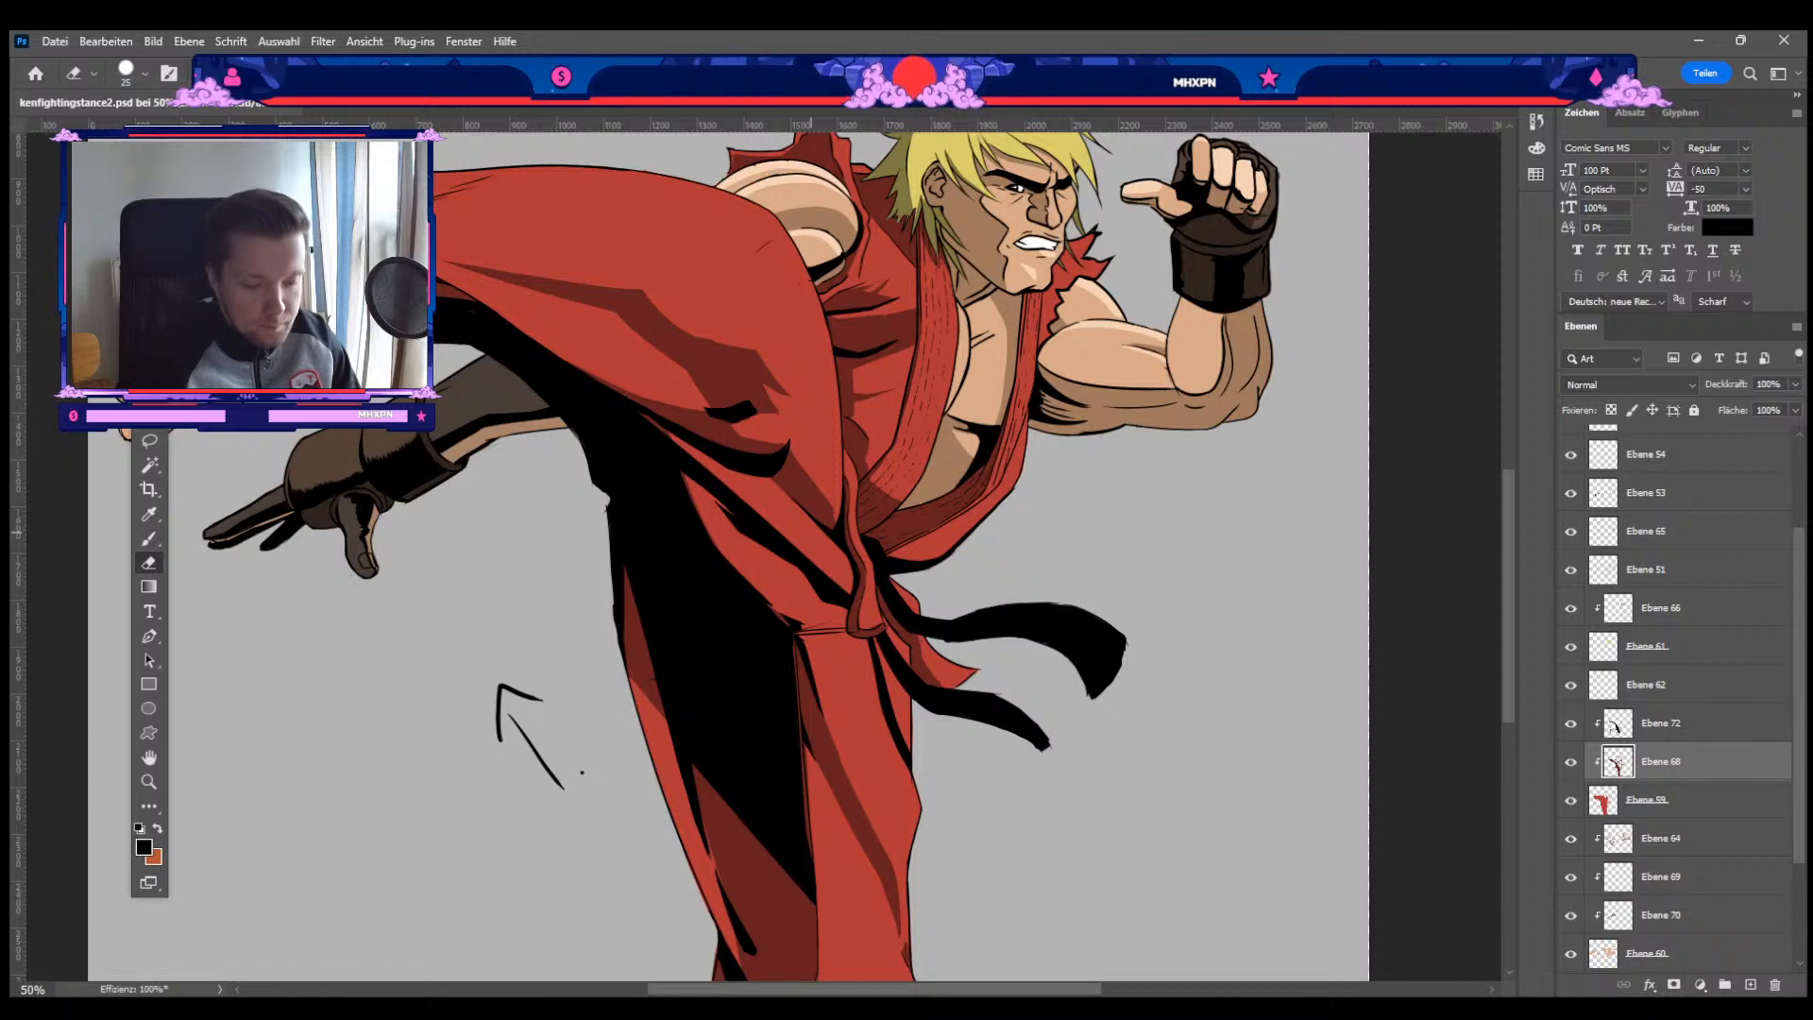
key(ctrl+minus)
drag(1023, 557, 1018, 504)
Step: Return to layer Ebene 72 and paint a solid black shadow across the rear part of the standing leg's lower end
key(b)
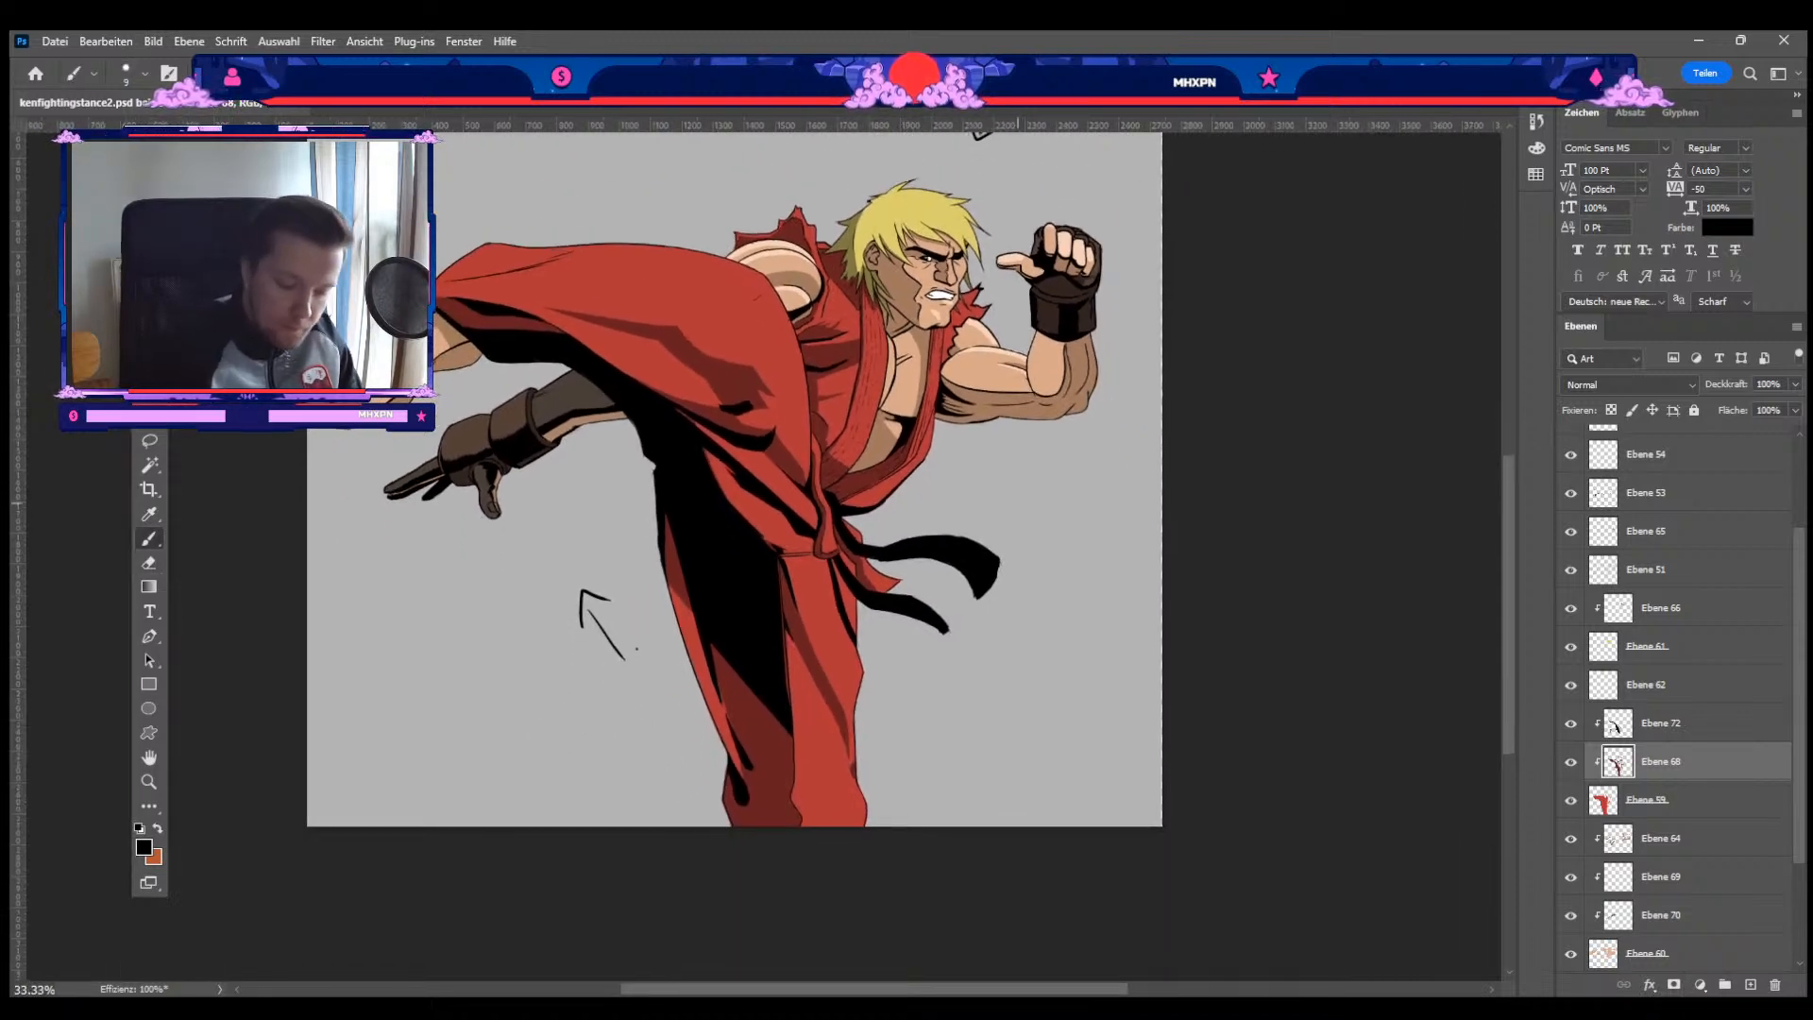
key(alt+bracketright)
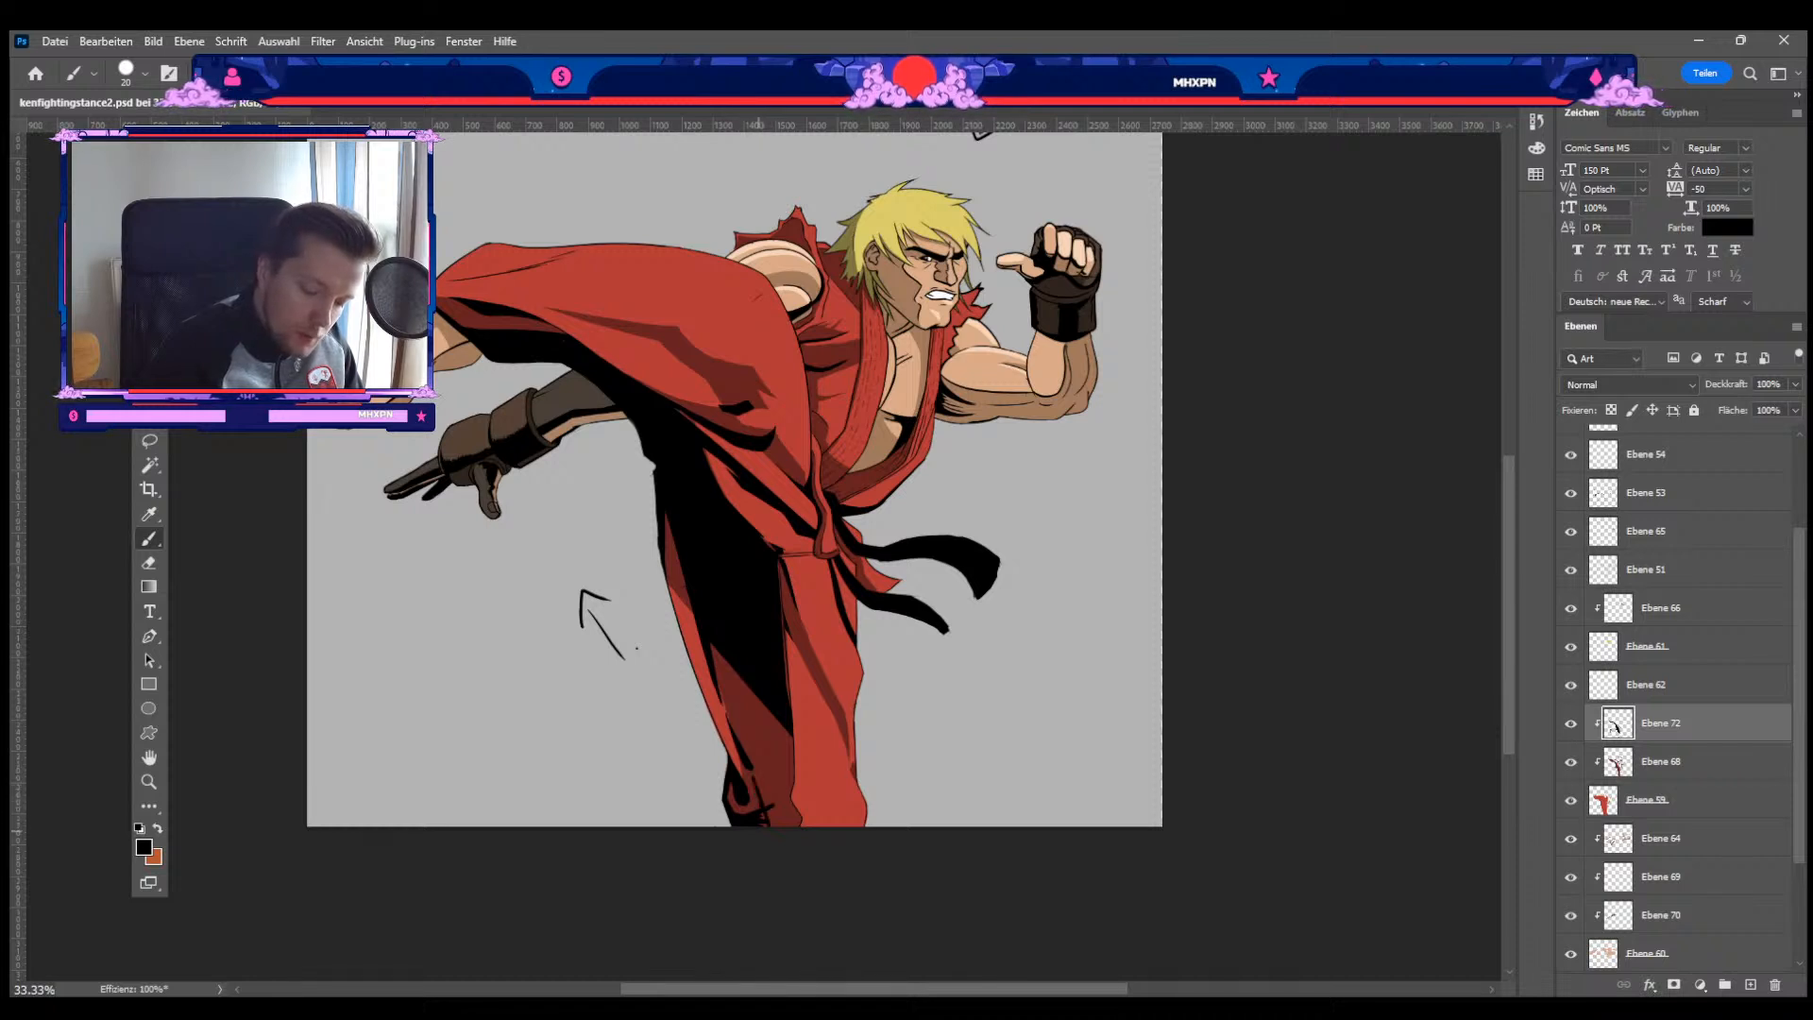
key(bracketright)
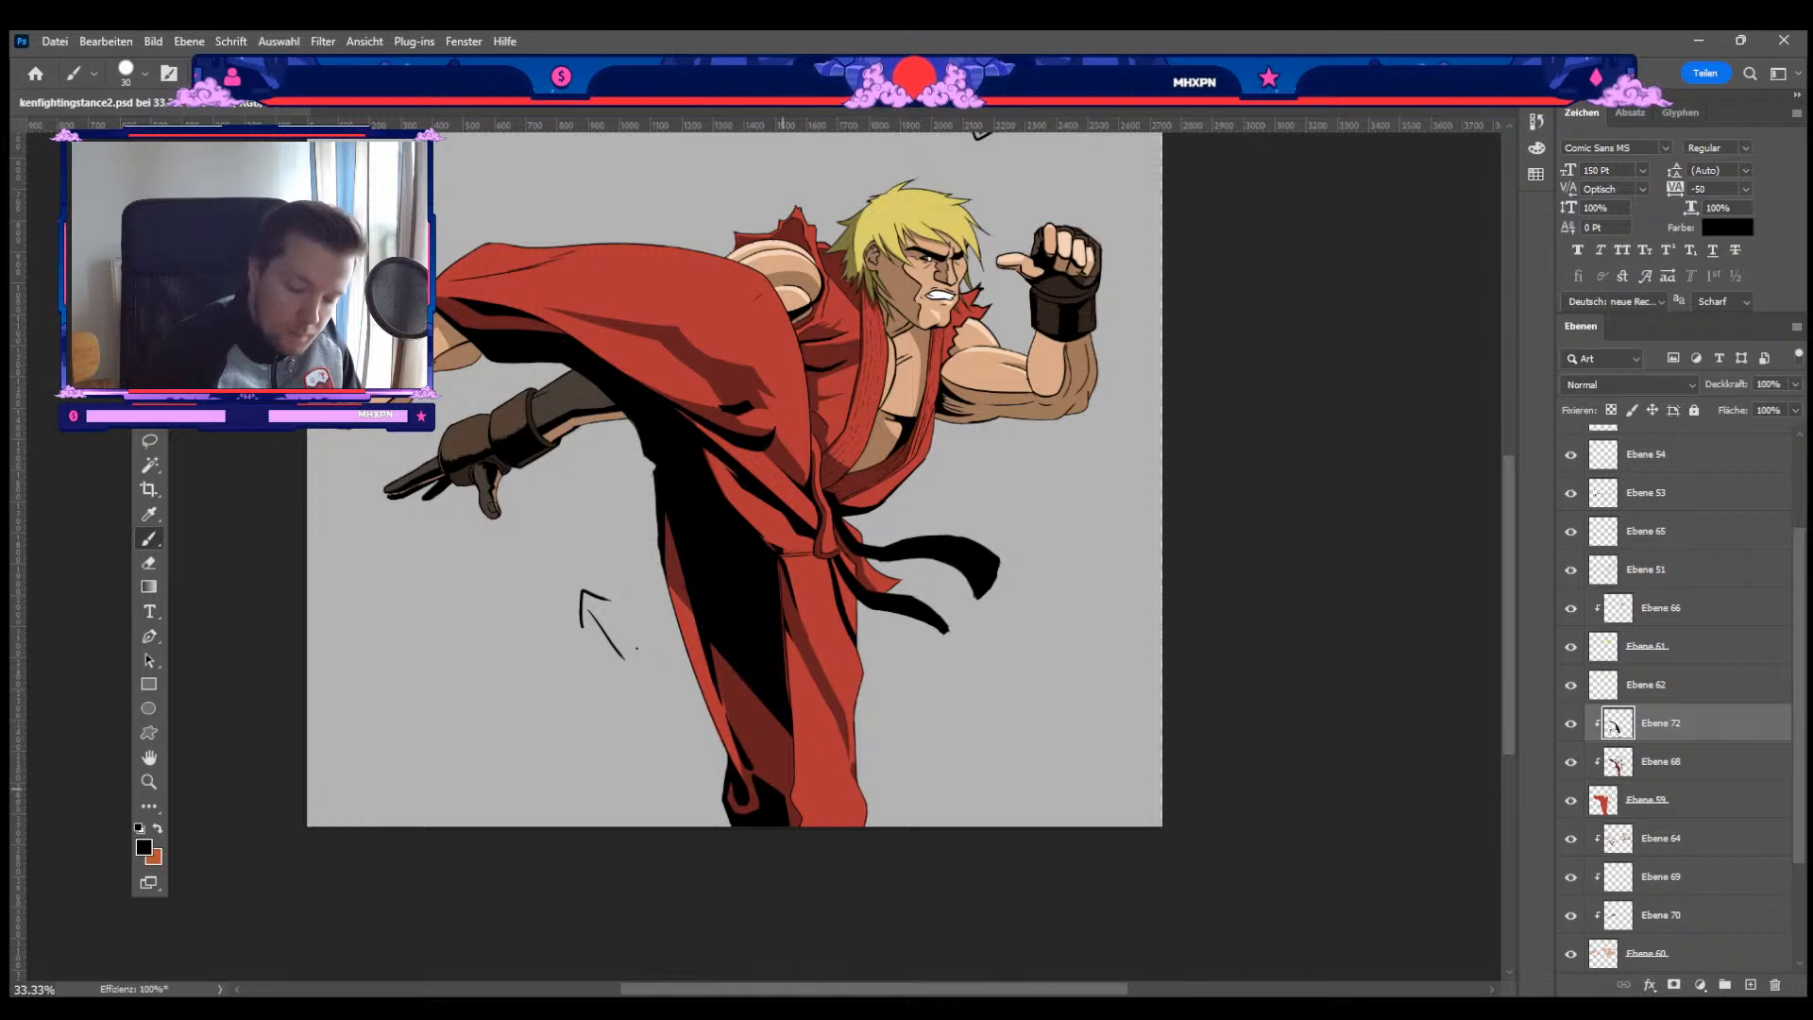
key(bracketleft)
key(bracketleft)
key(bracketleft)
drag(800, 824, 790, 803)
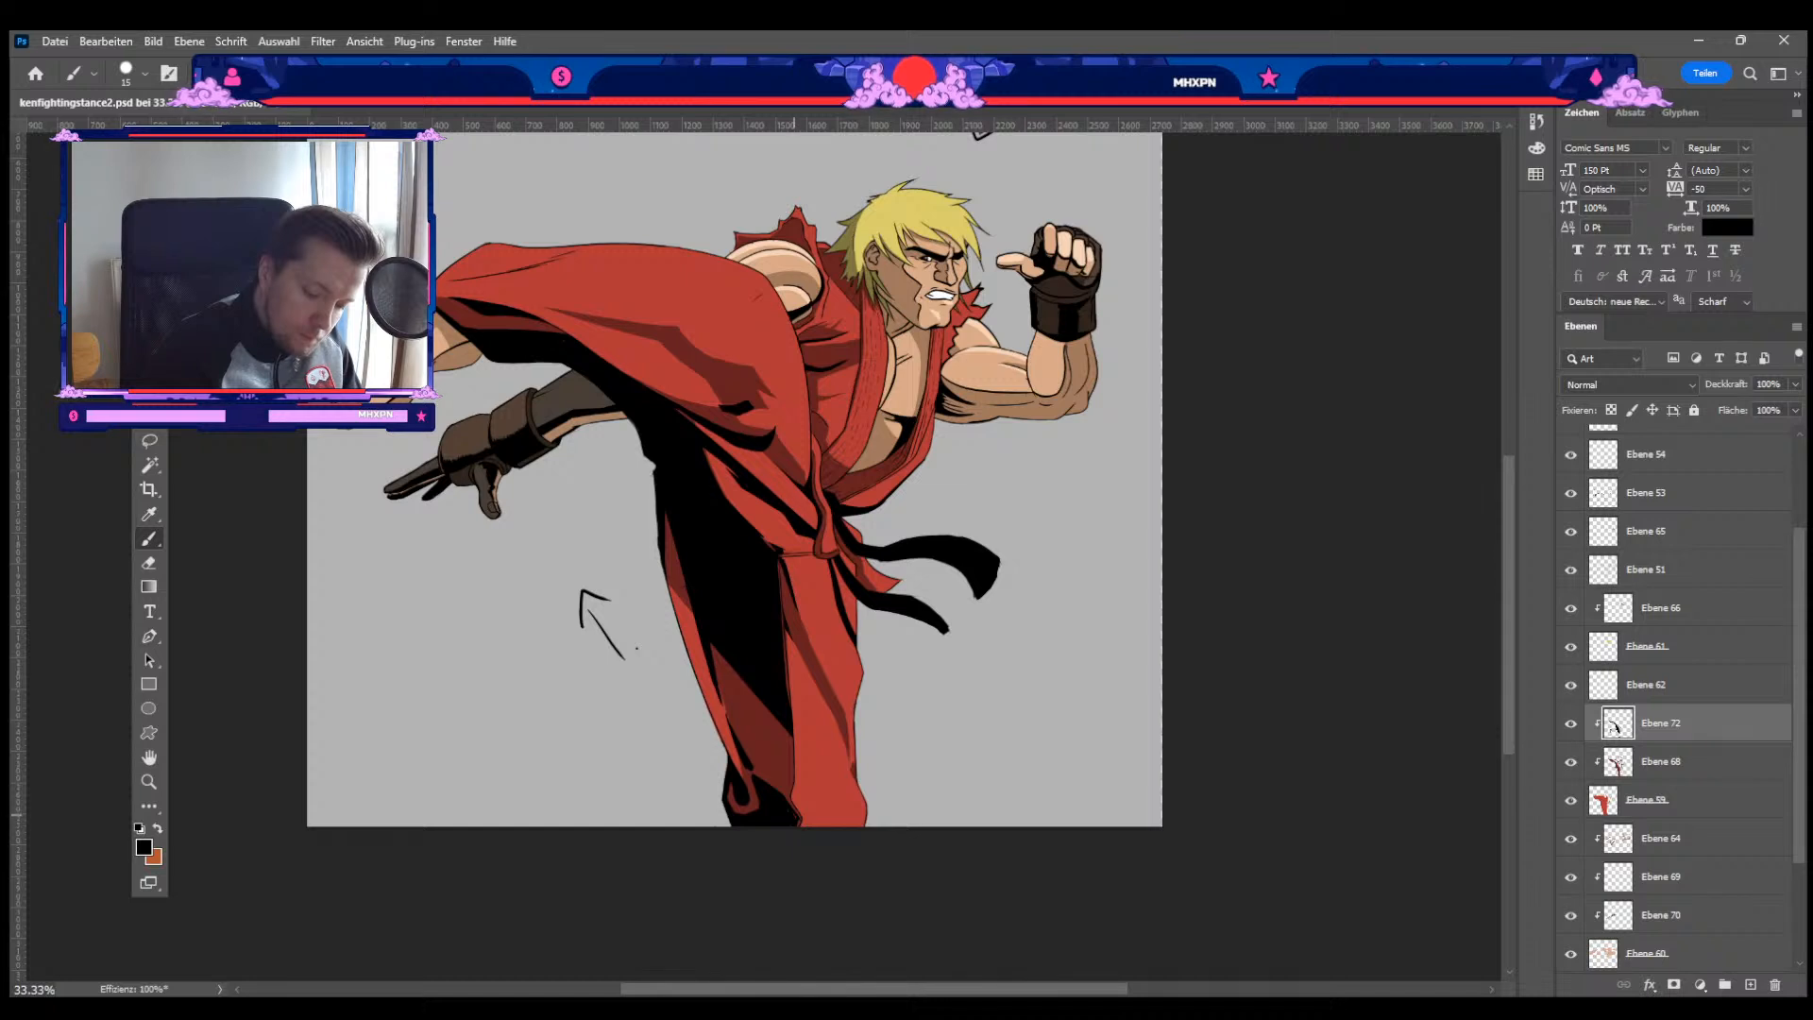
Step: Paint a solid black shadow across the front part of the standing leg's lower end and clean its edge with the eraser
key(e)
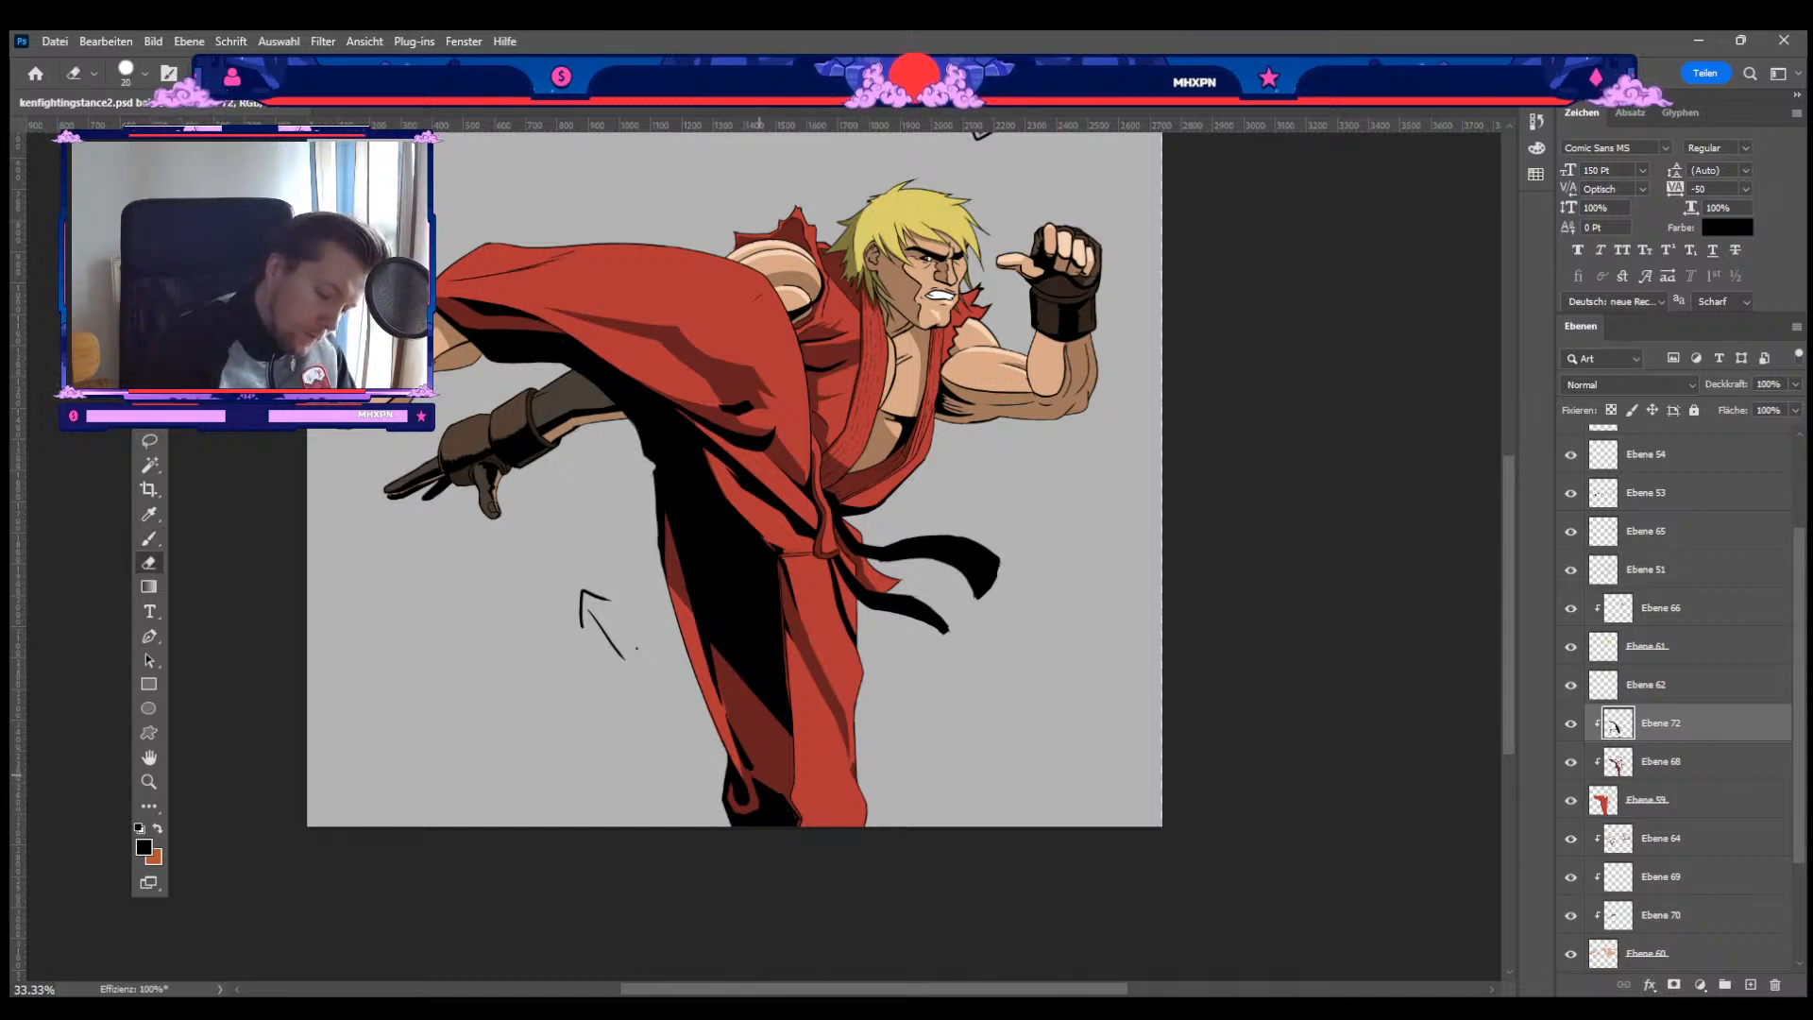
key(b)
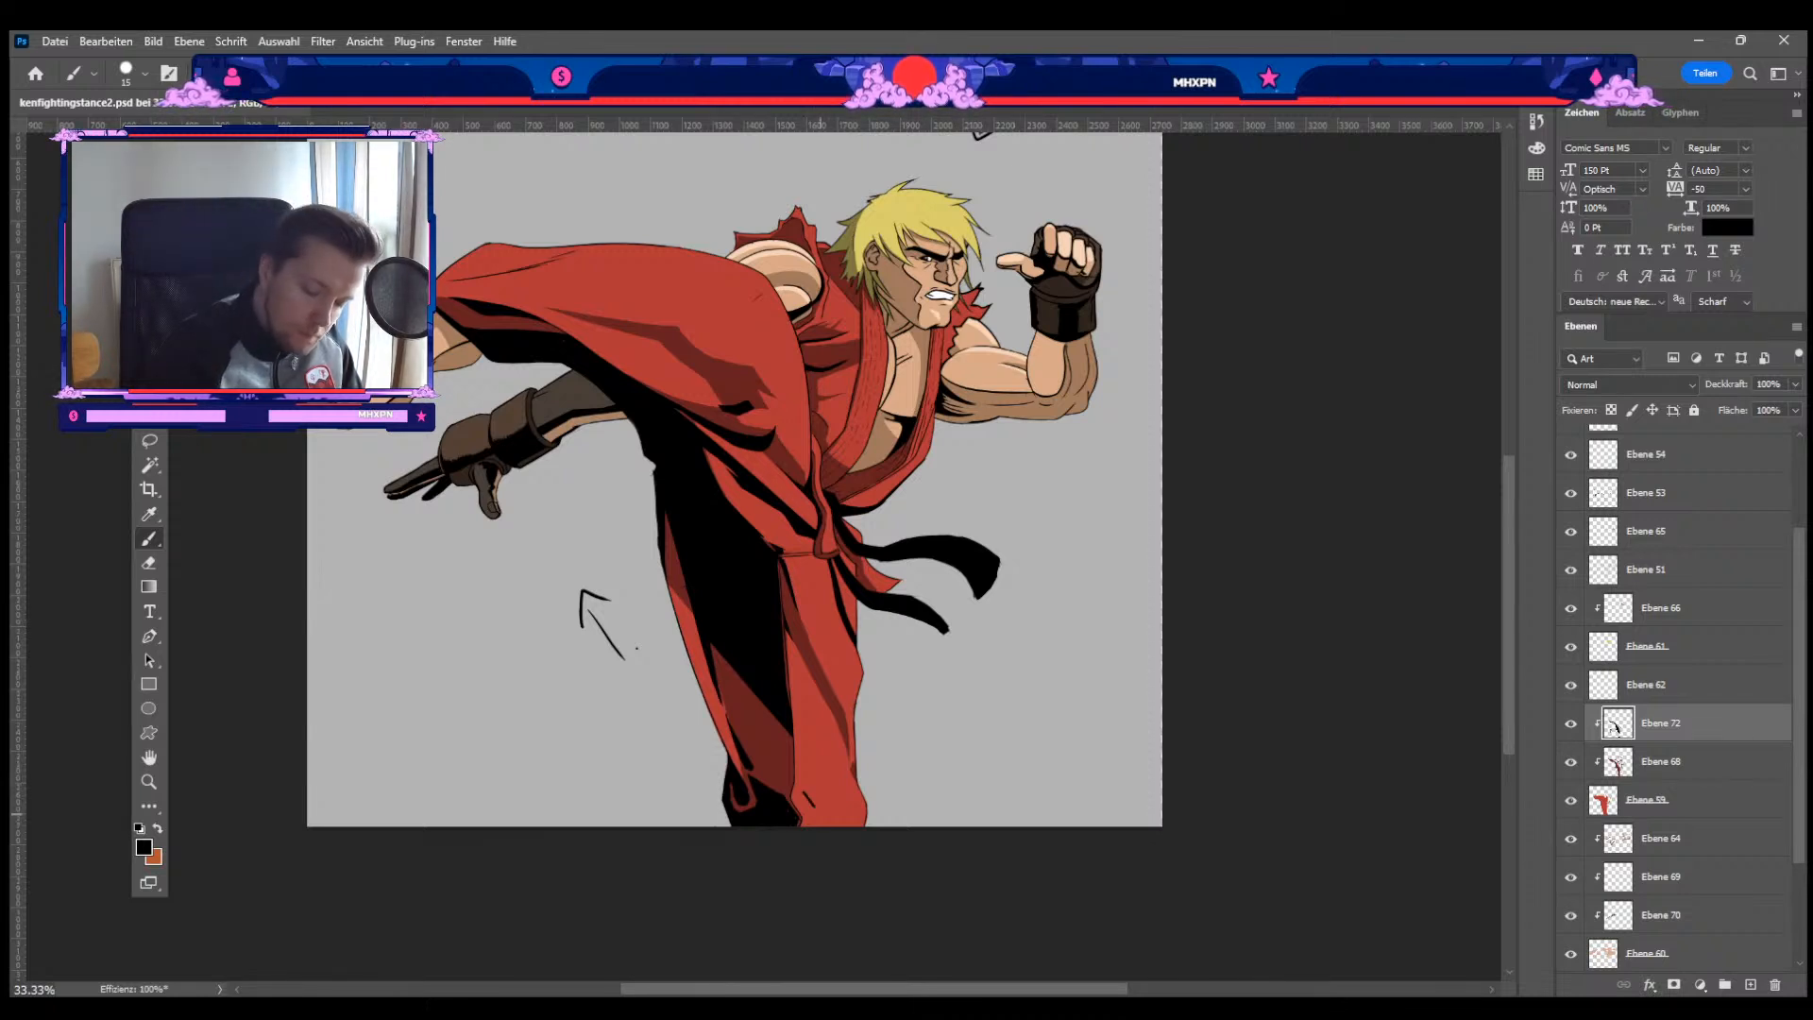
key(bracketright)
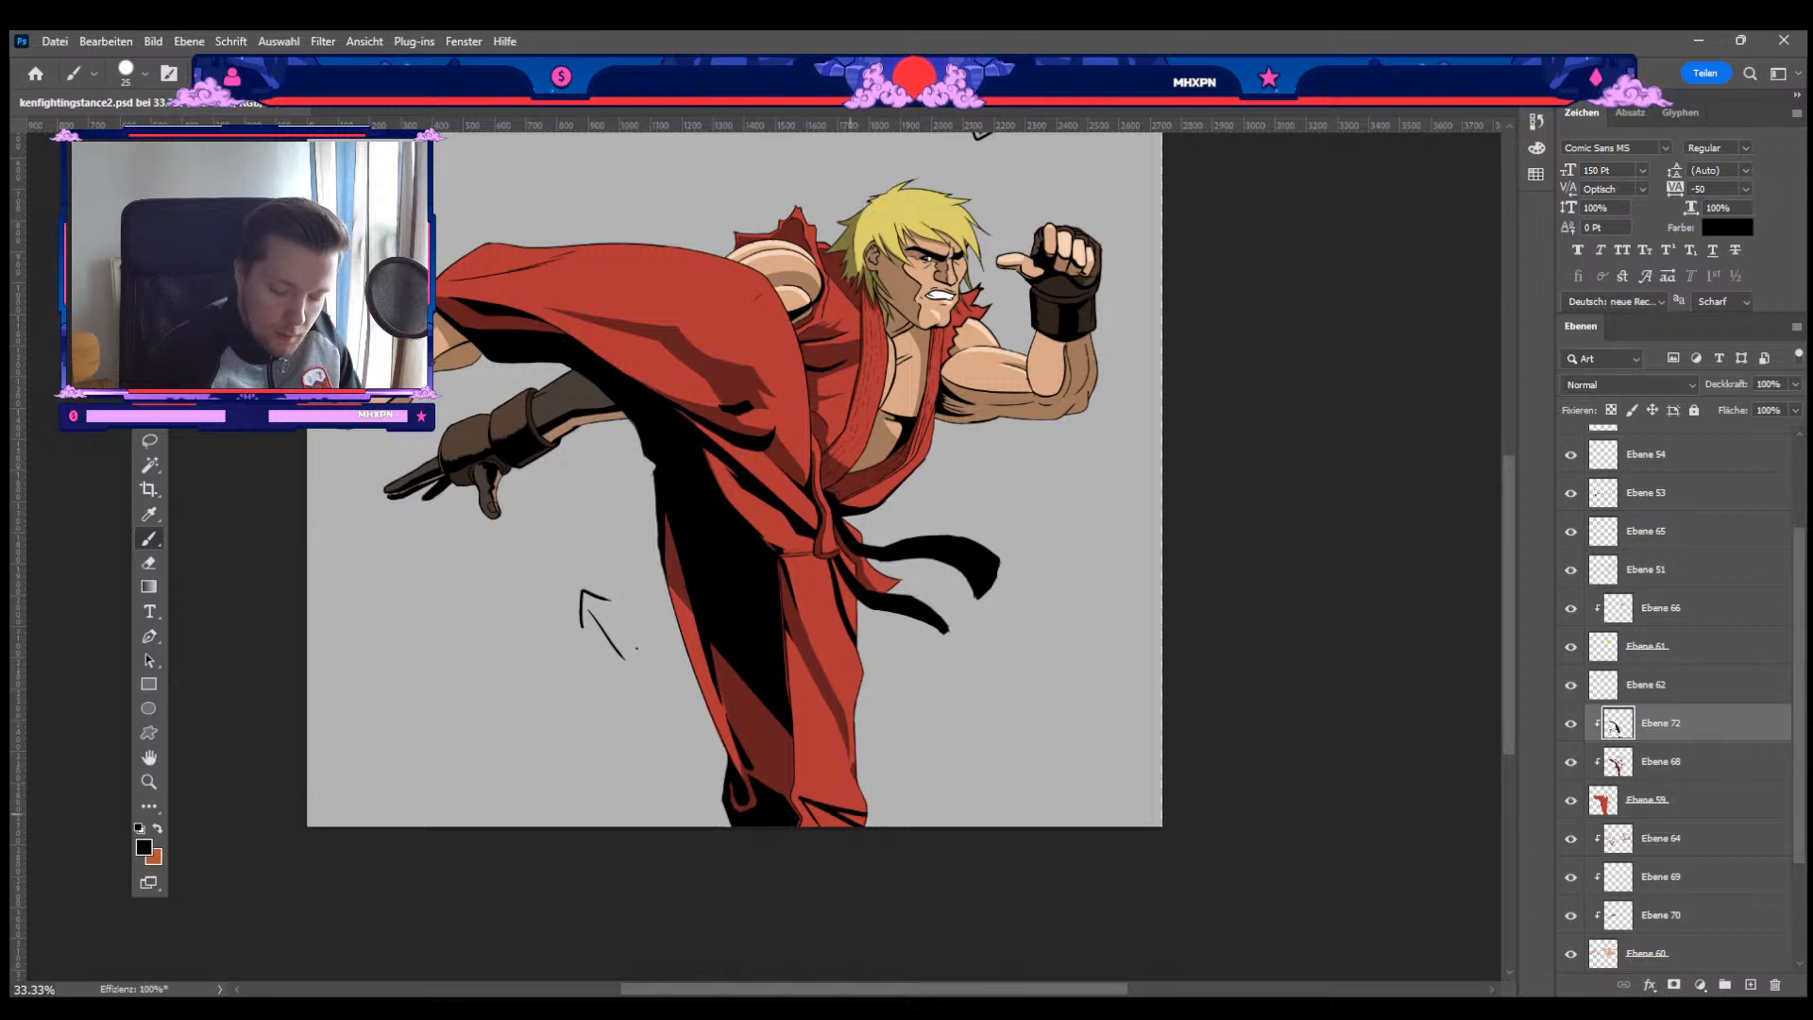
key(bracketleft)
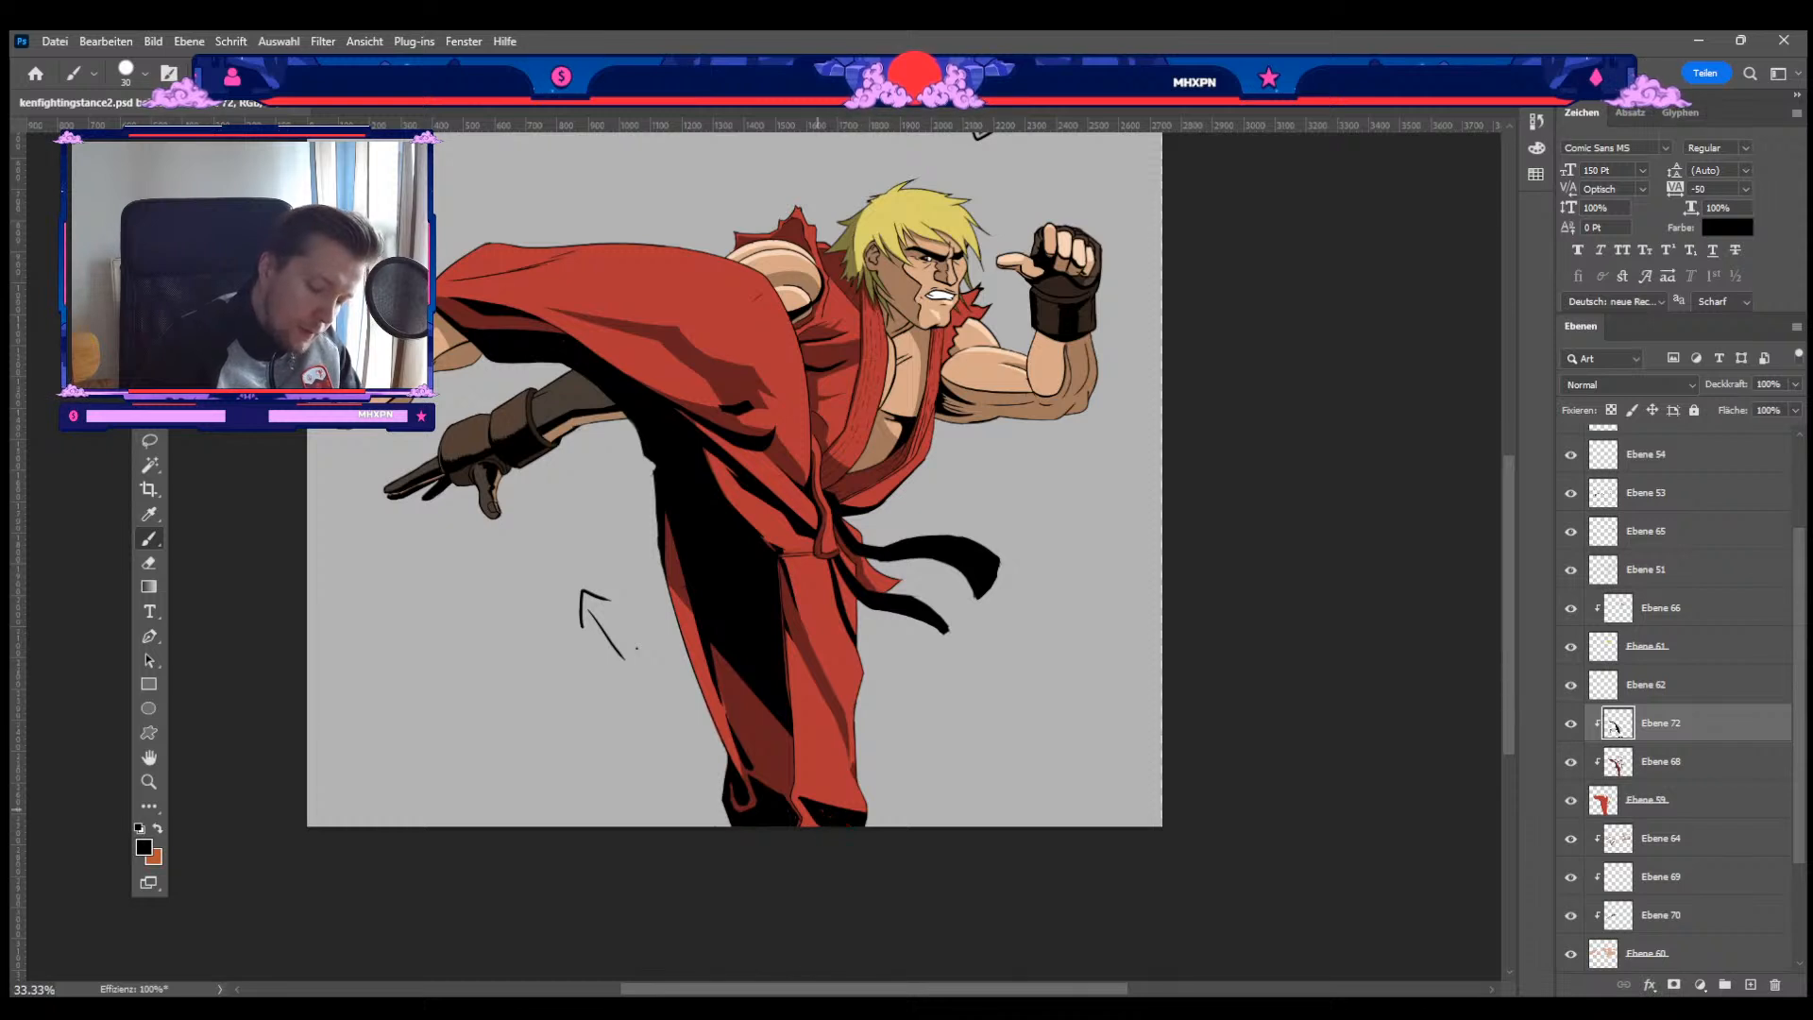
key(e)
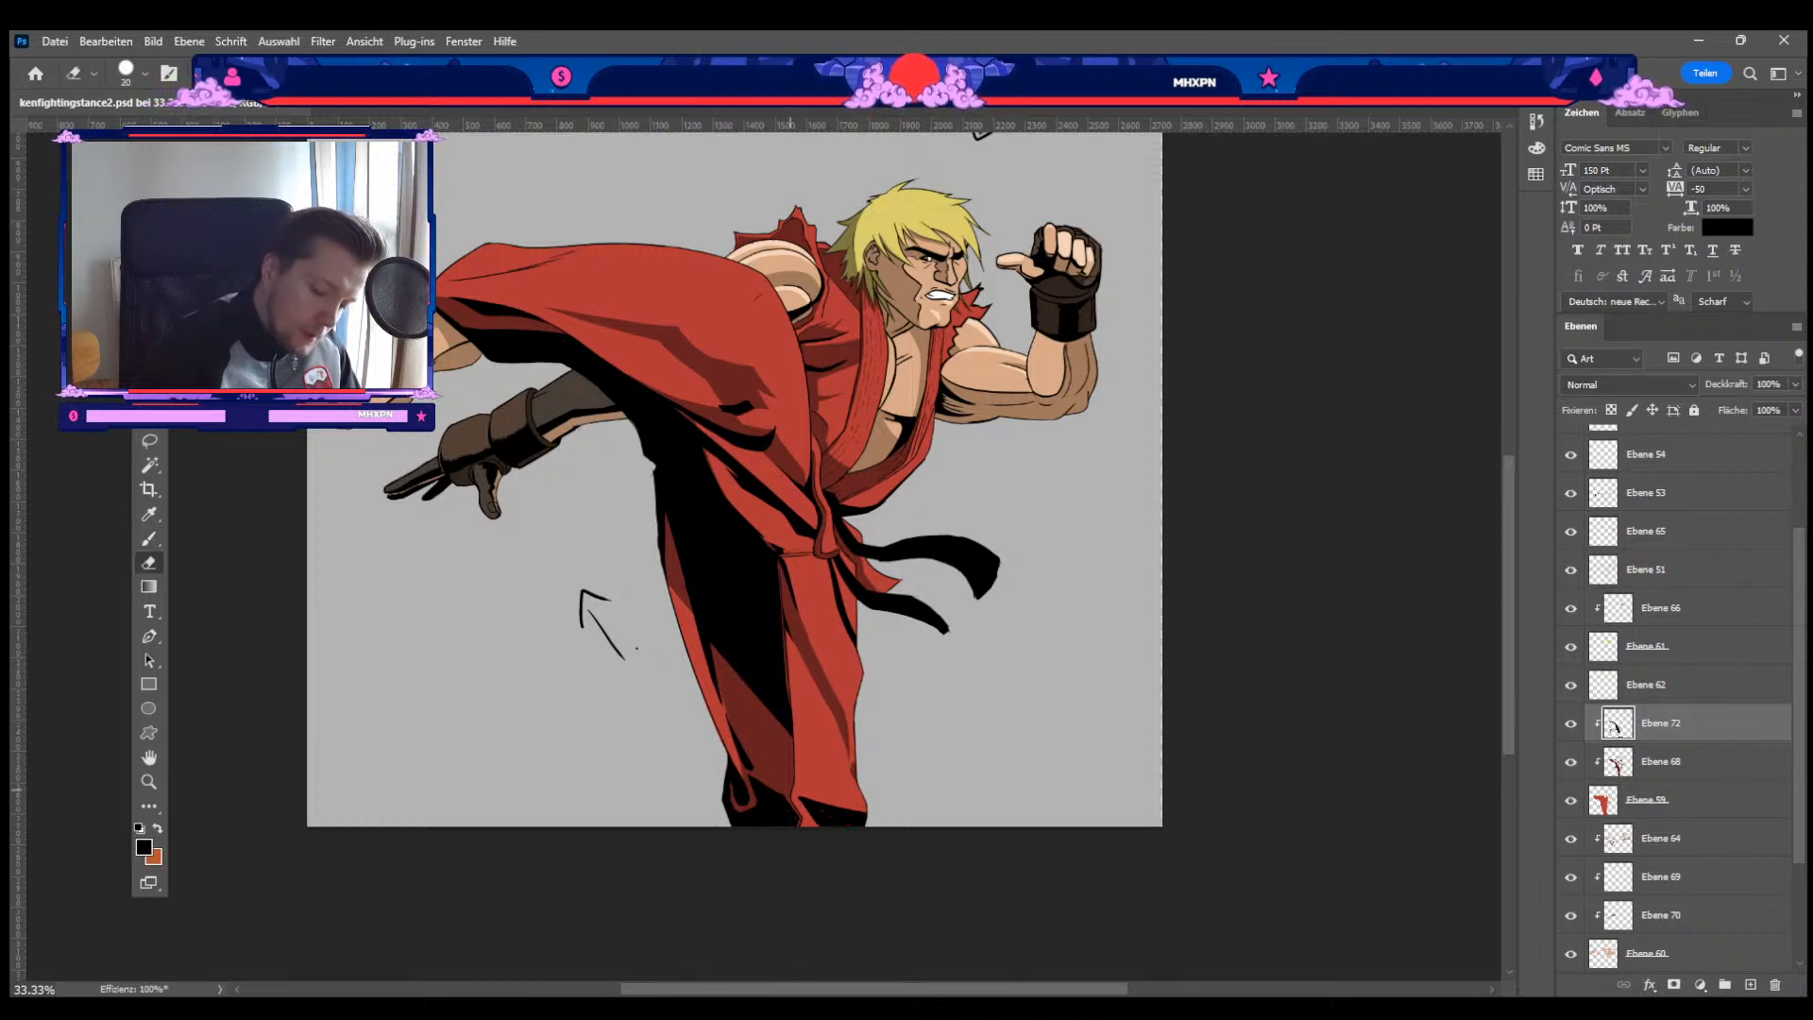
key(b)
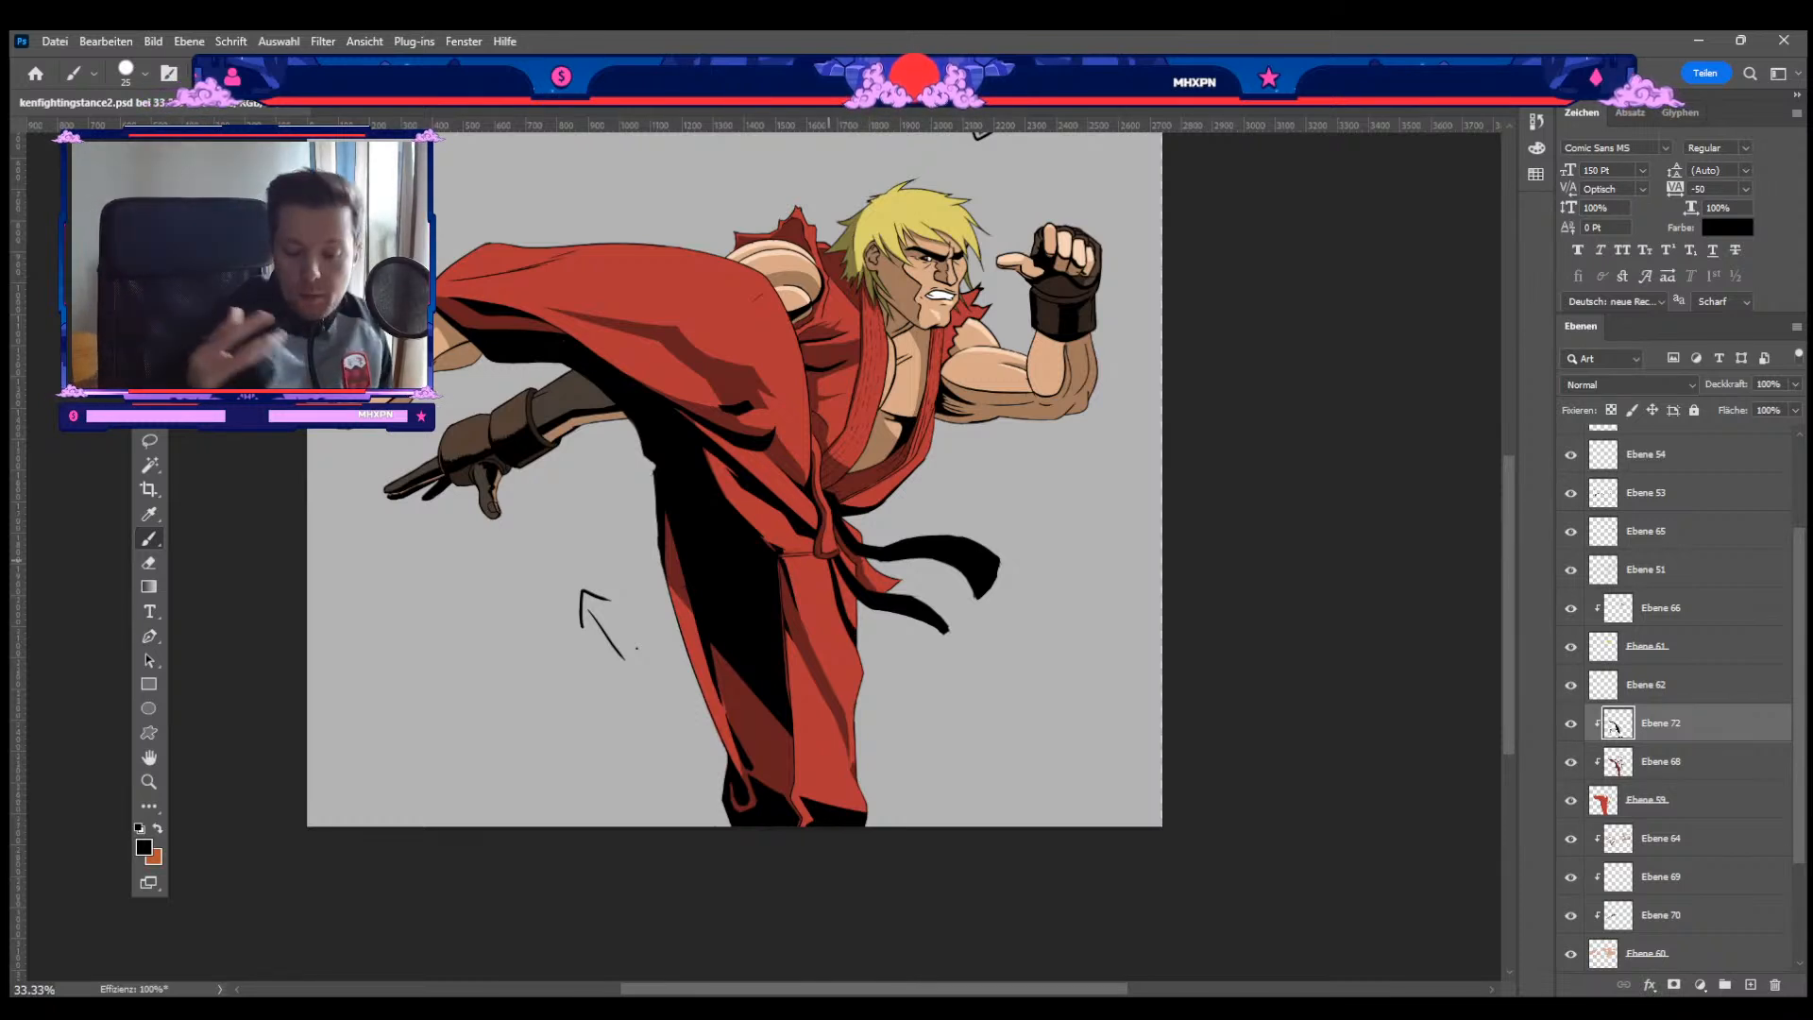
Step: Paint black fold shadows on the red jacket's chest between sleeve opening and lapel, trimming them with the eraser
key(bracketleft)
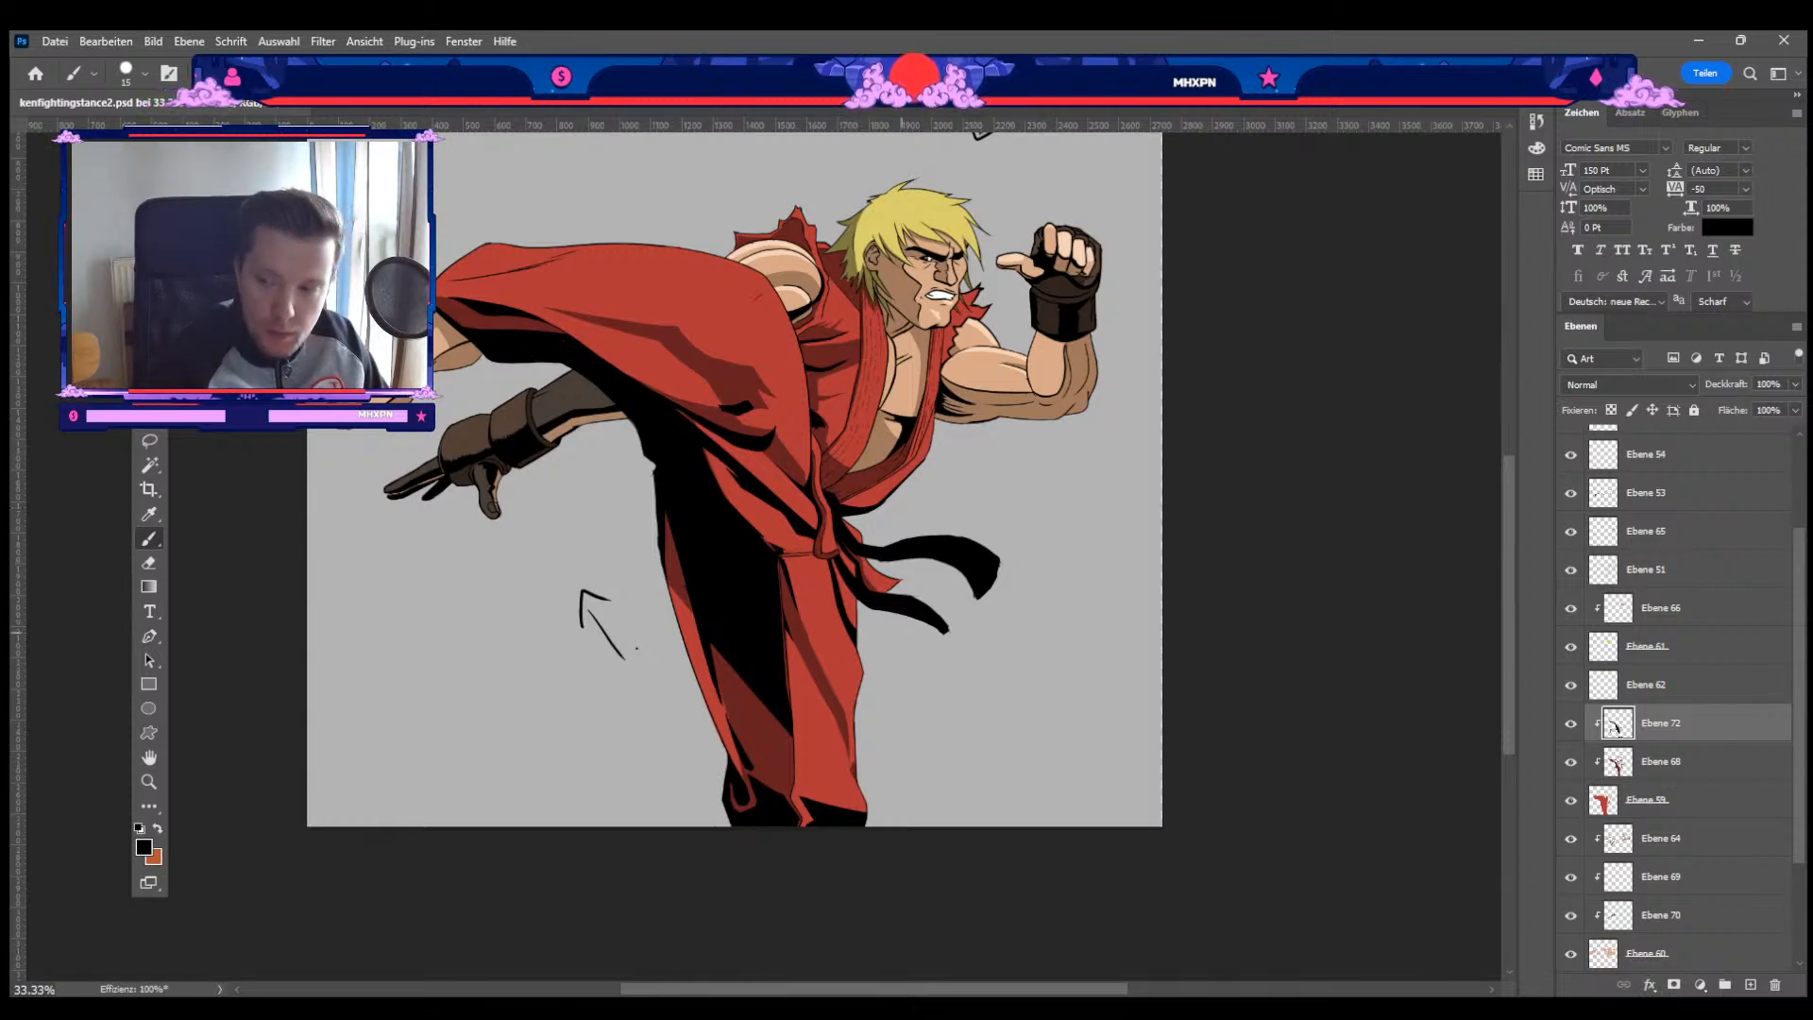
key(ctrl+plus)
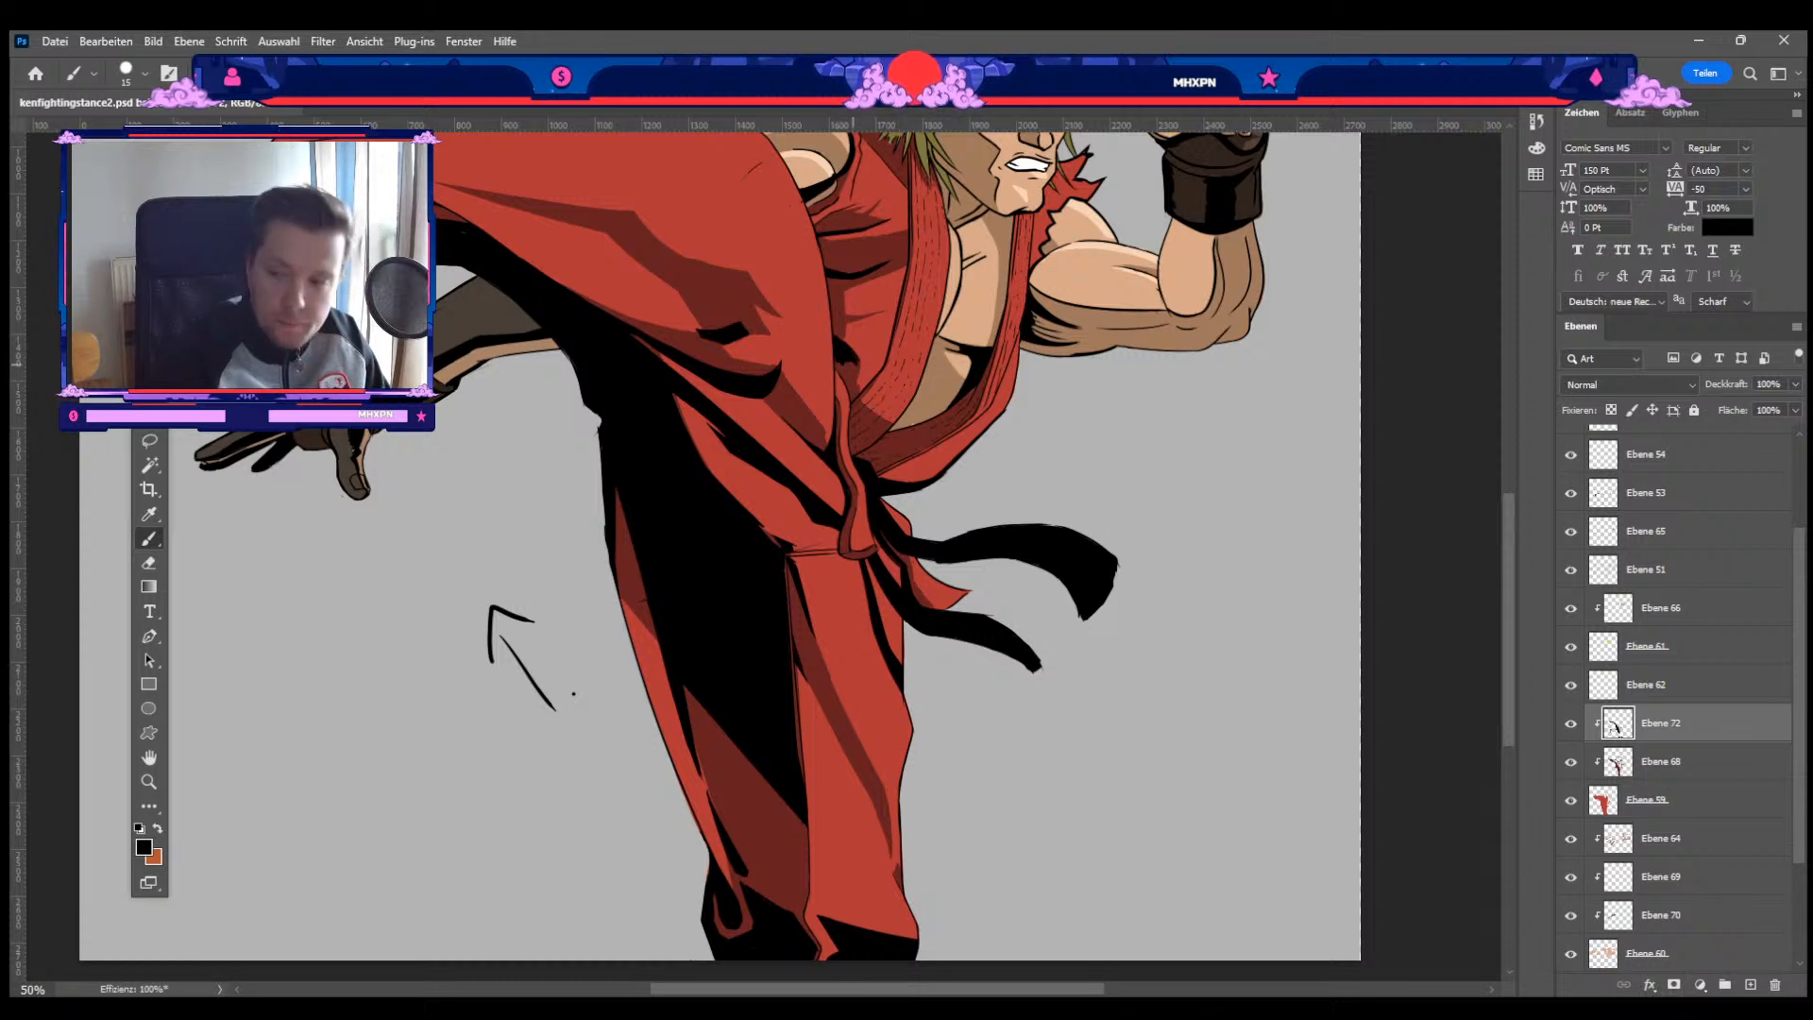
key(e)
key(bracketright)
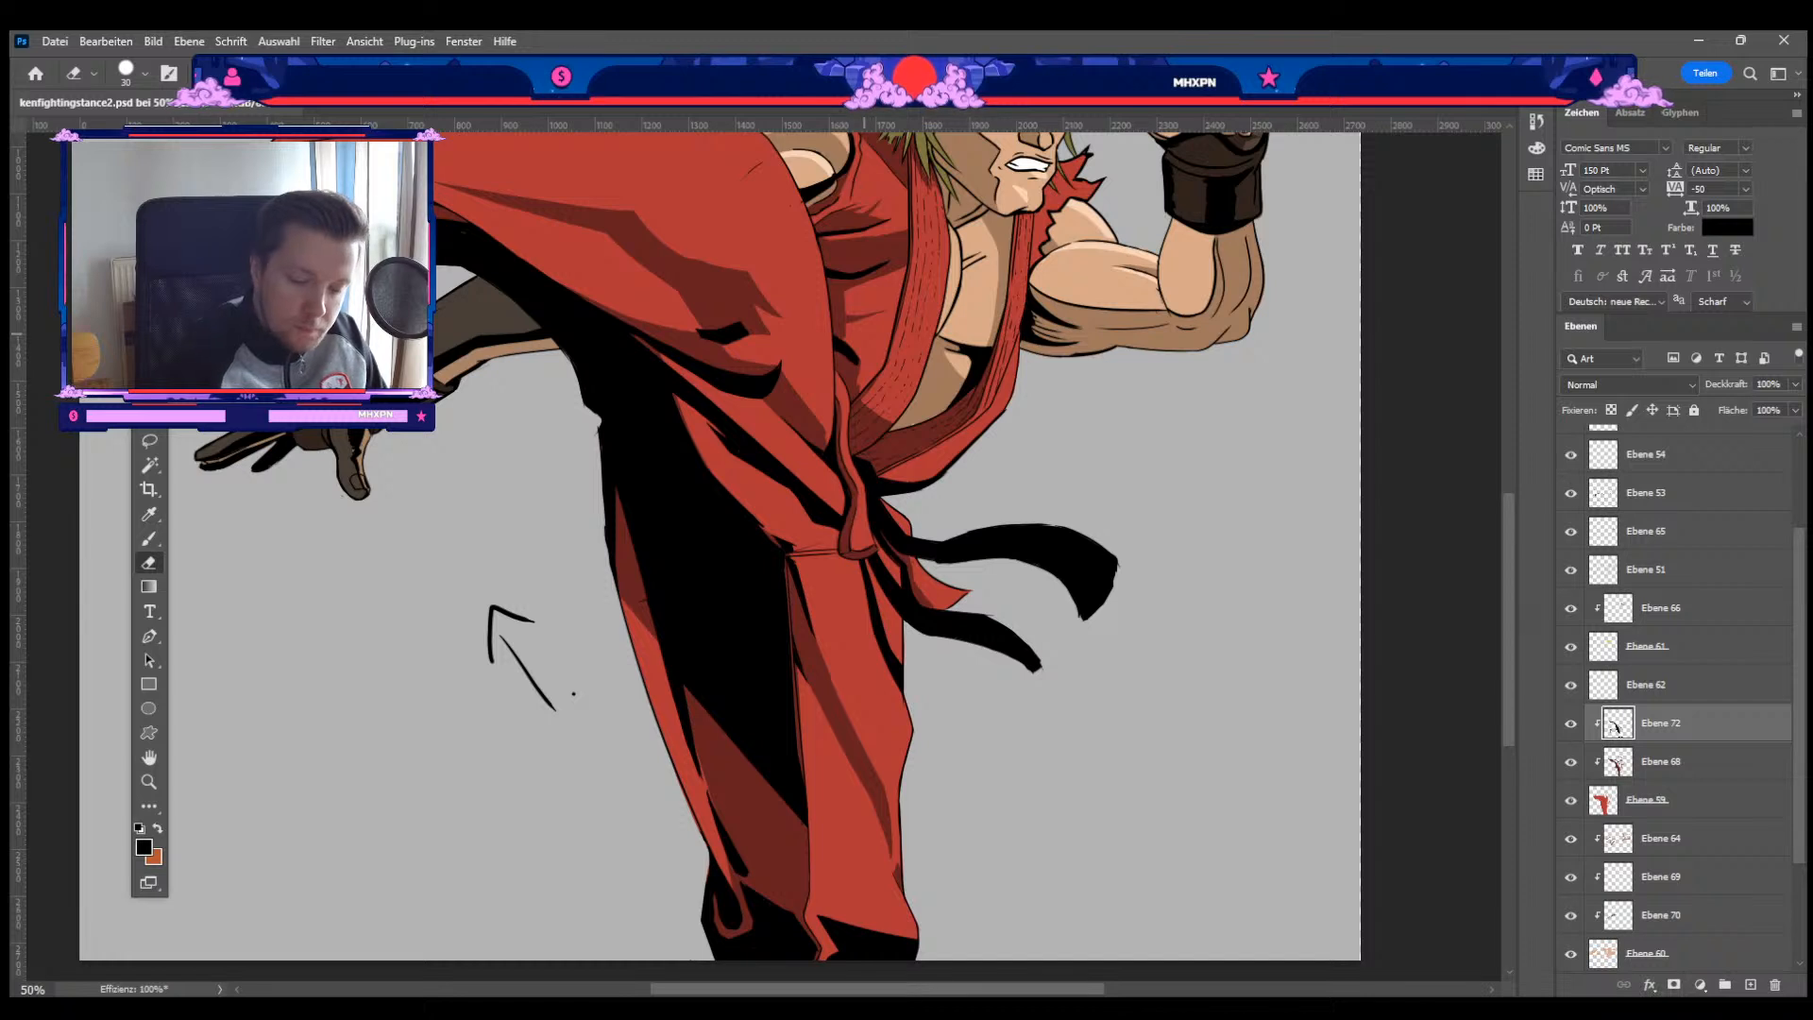
key(b)
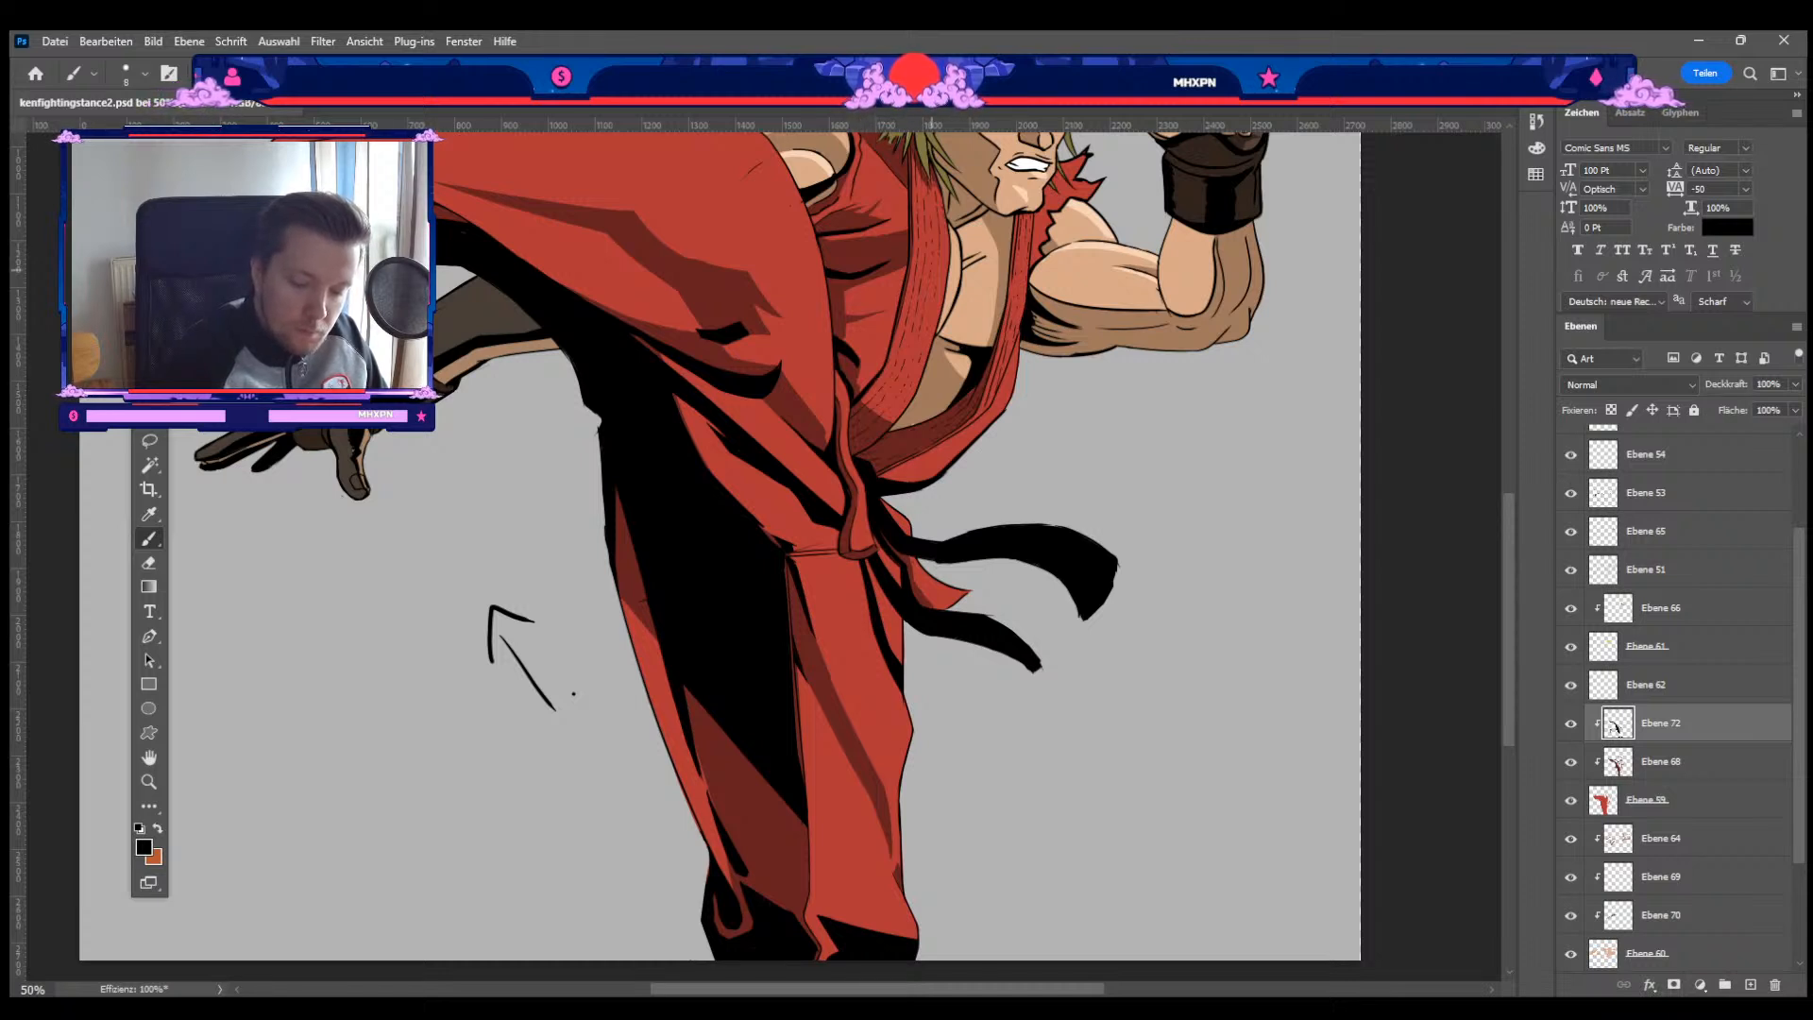
key(bracketright)
key(bracketright)
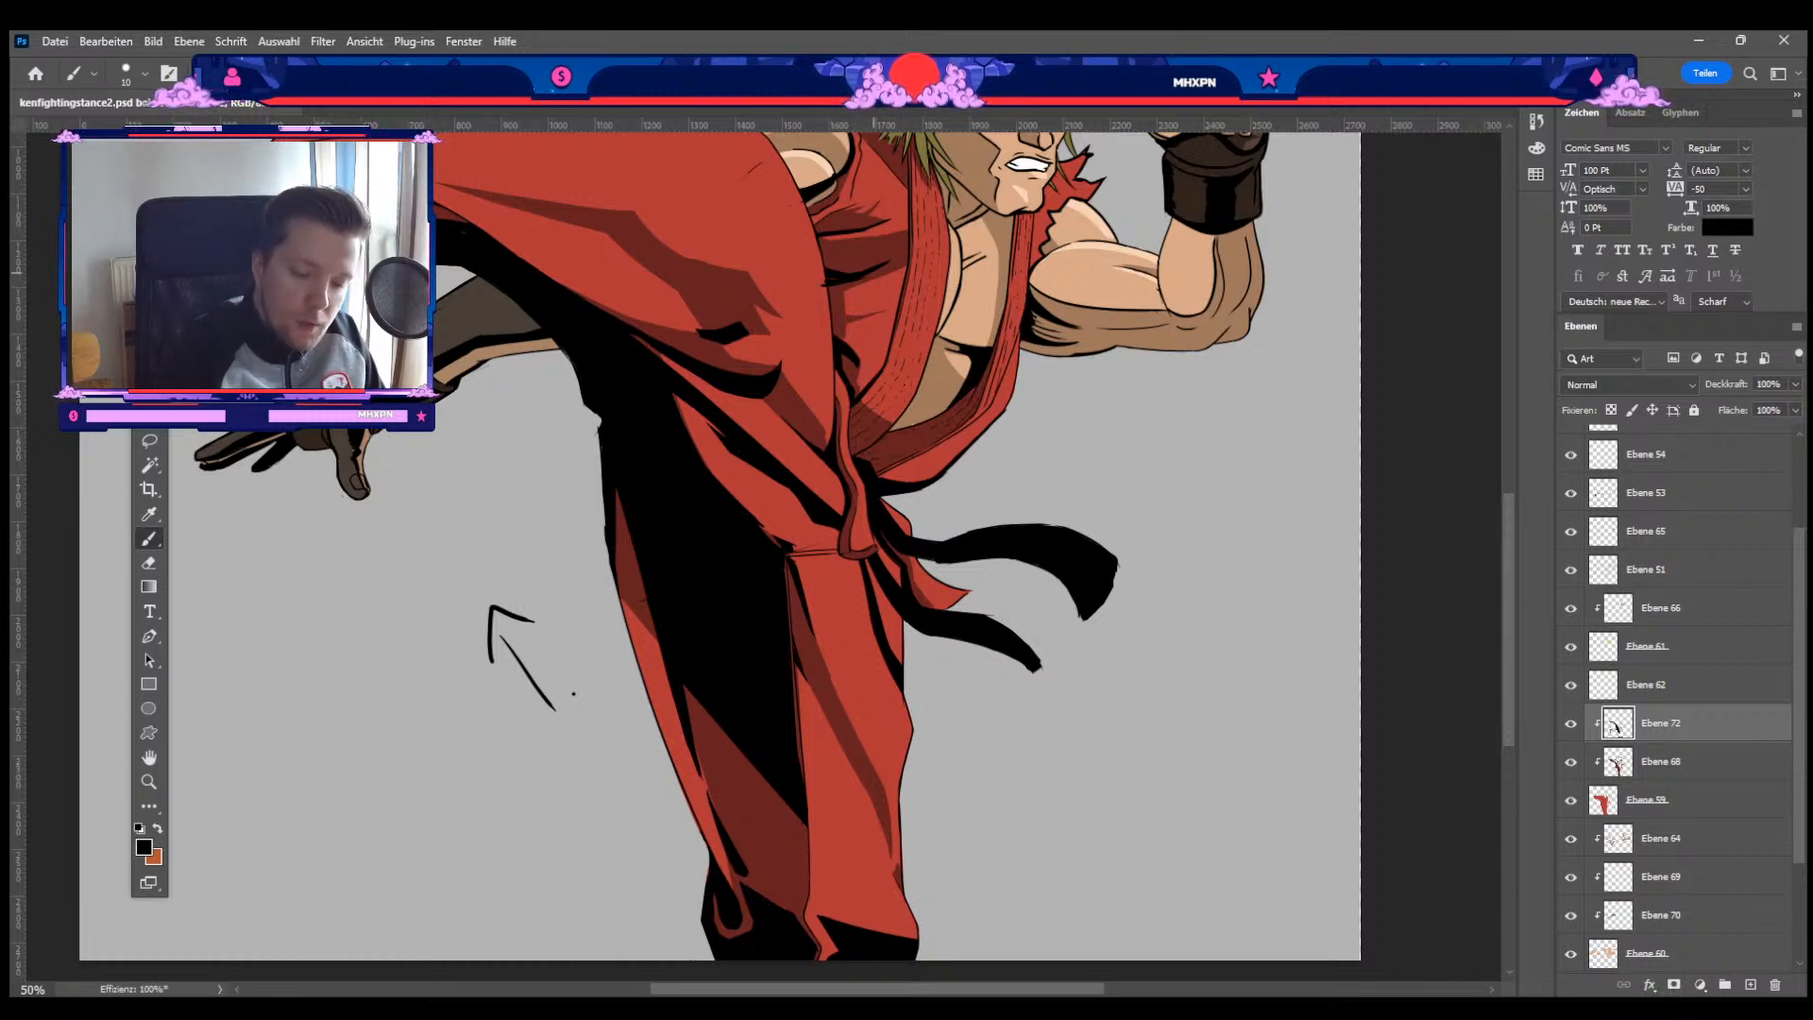
Step: Refine the black shadow shapes on the jacket beside the armhole, alternating a size 10 brush with a smaller eraser
key(e)
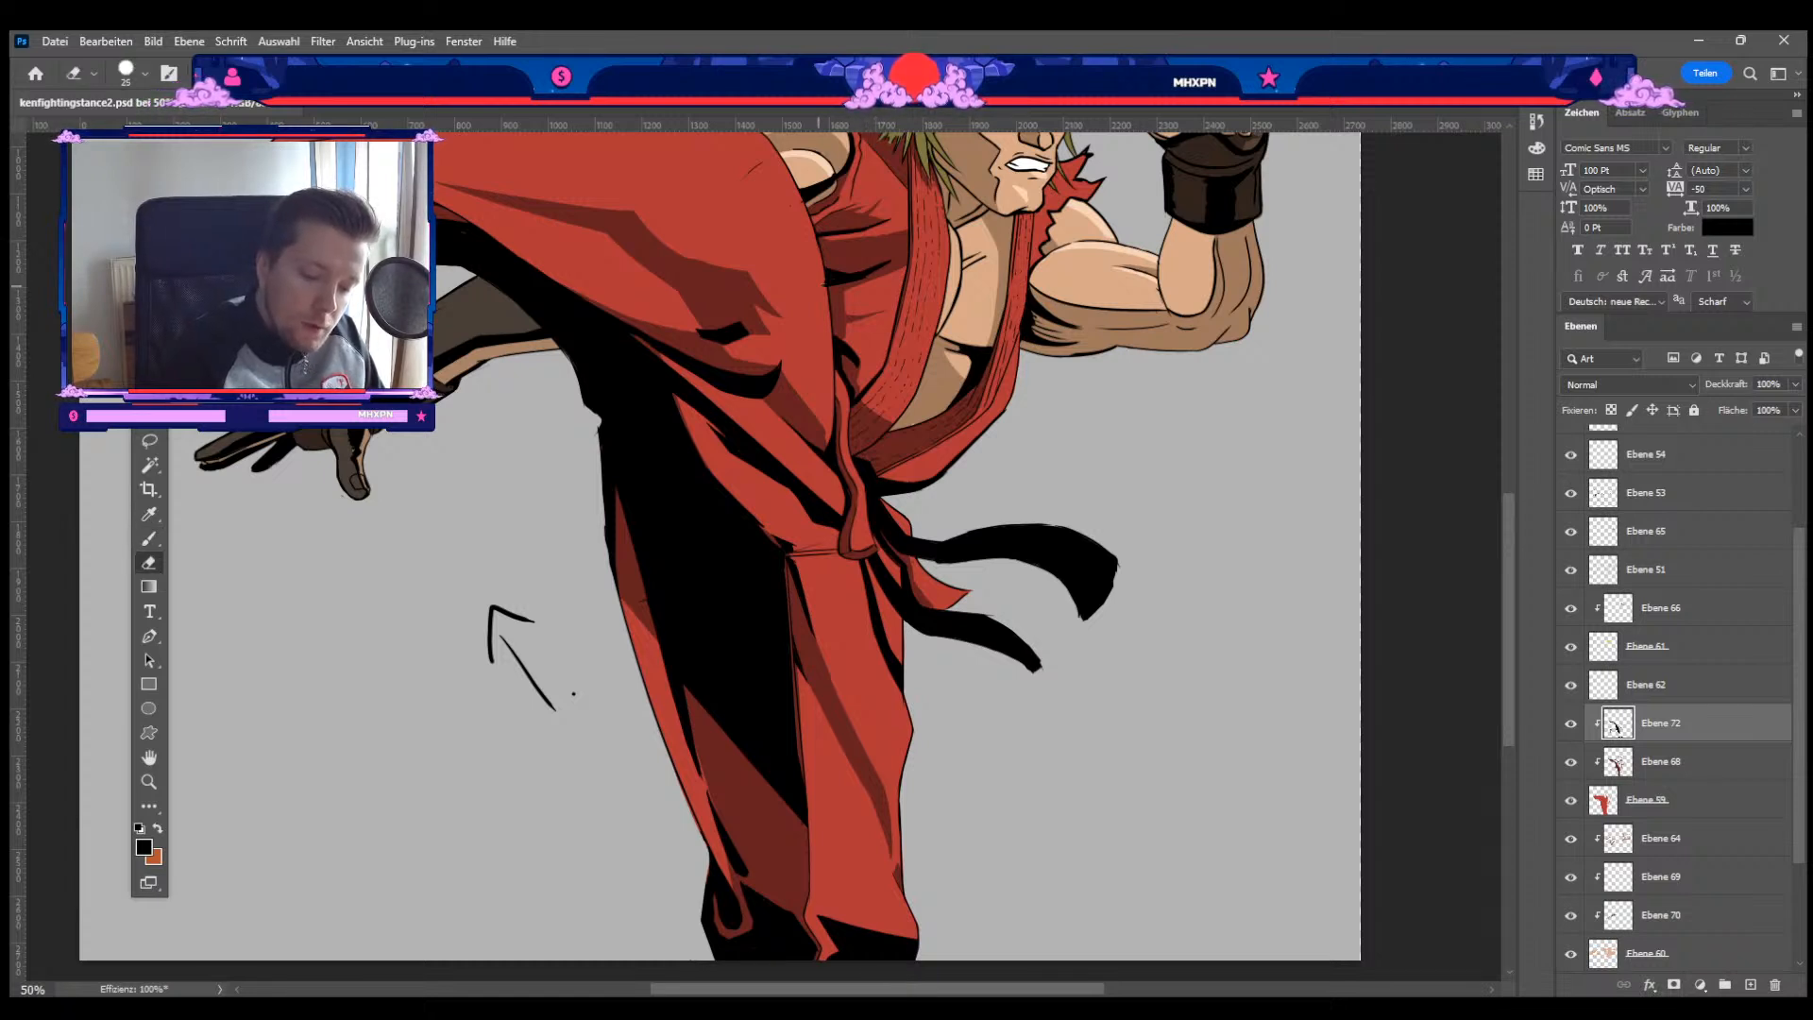
key(b)
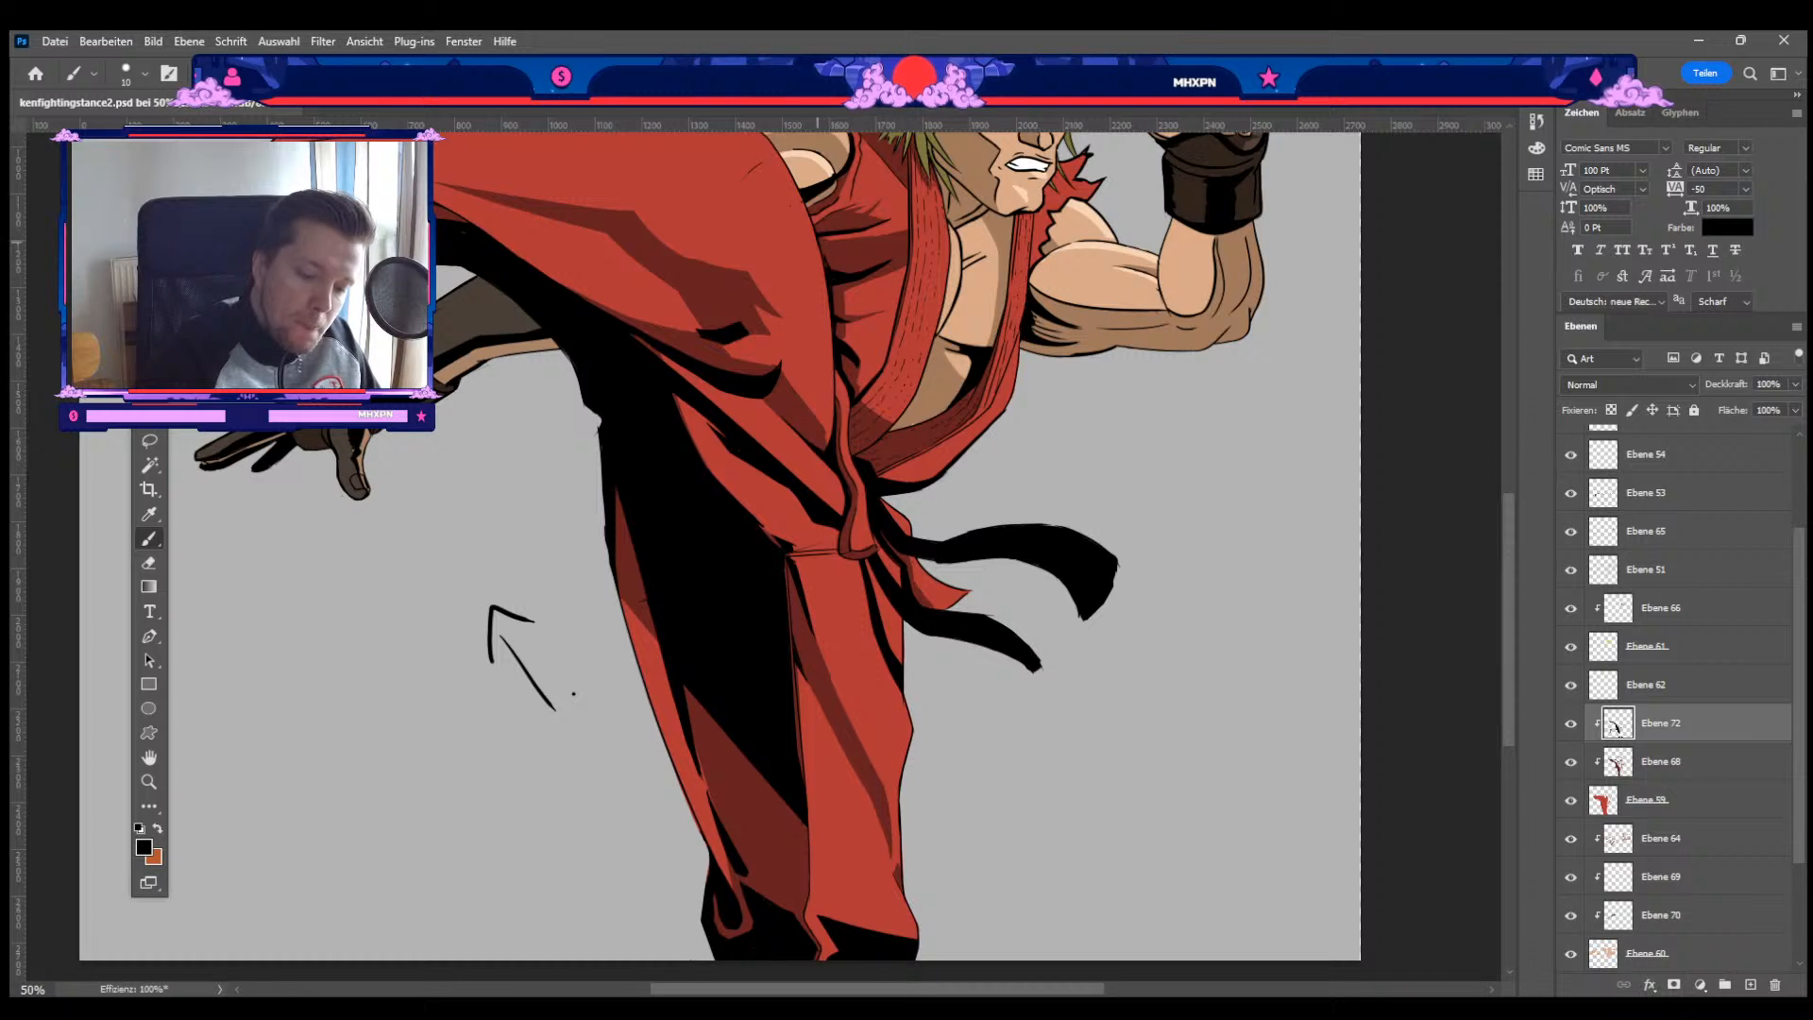
key(e)
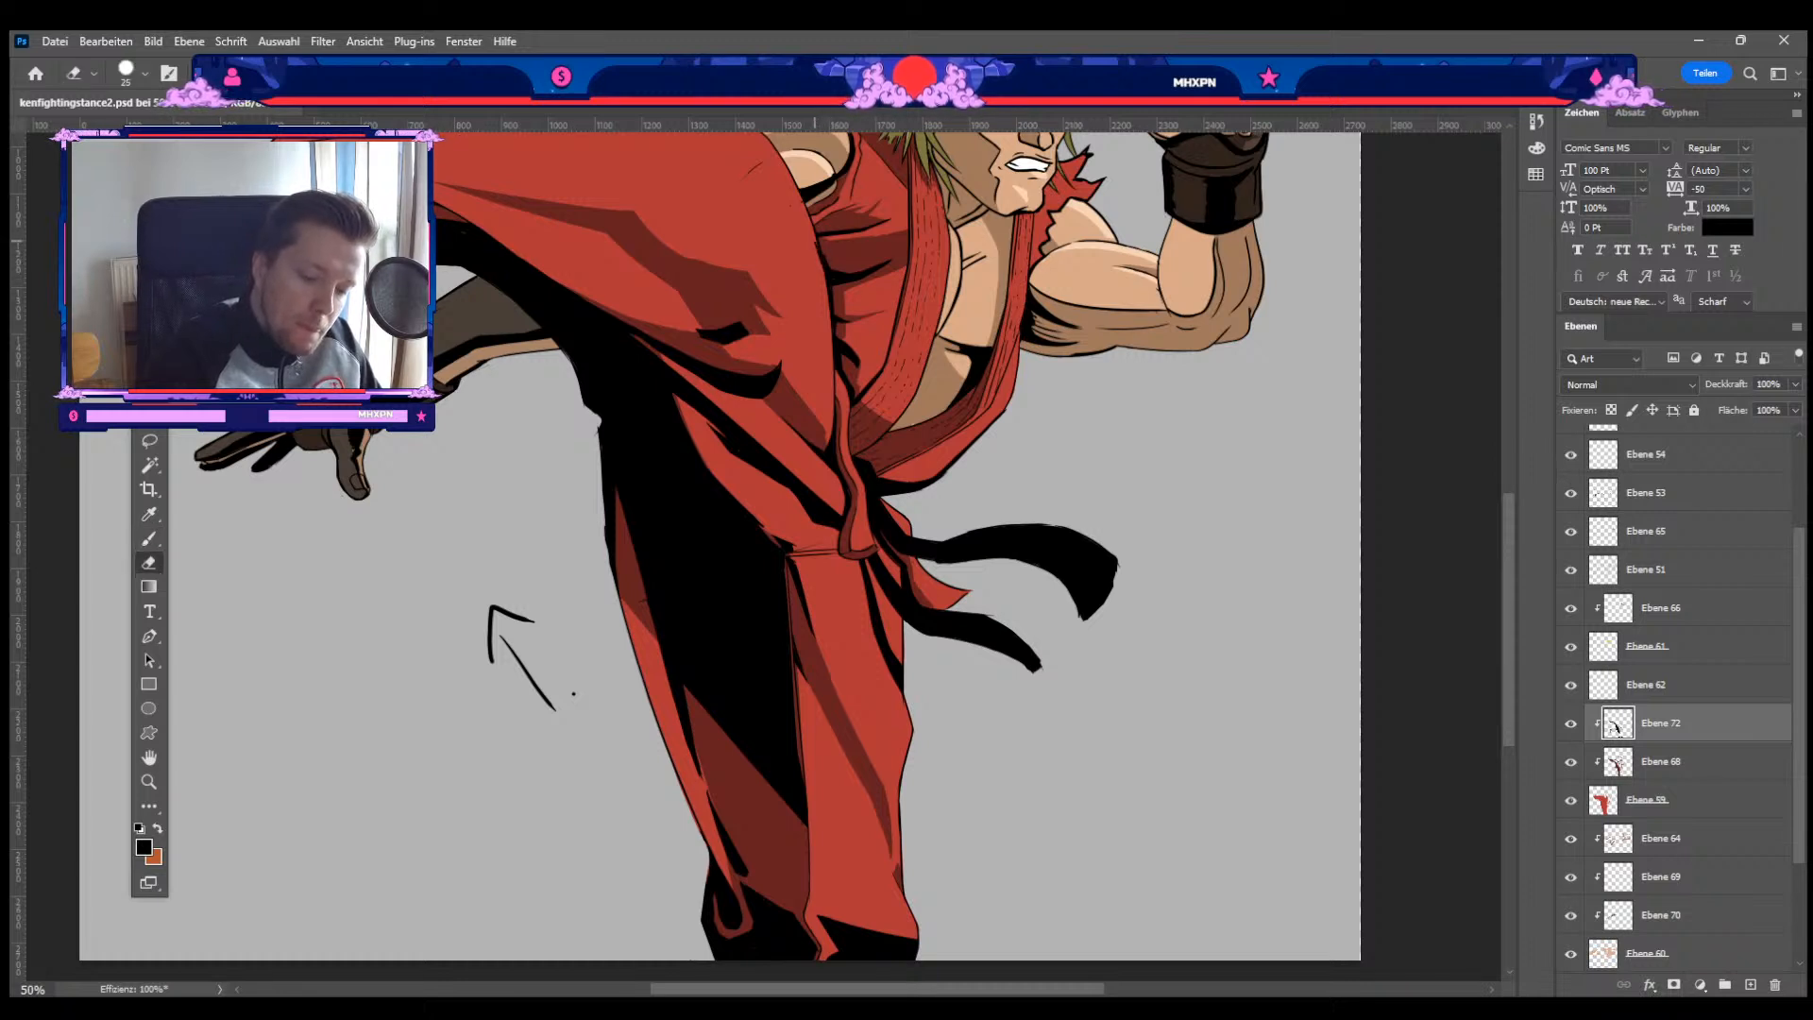
key(bracketleft)
key(b)
key(e)
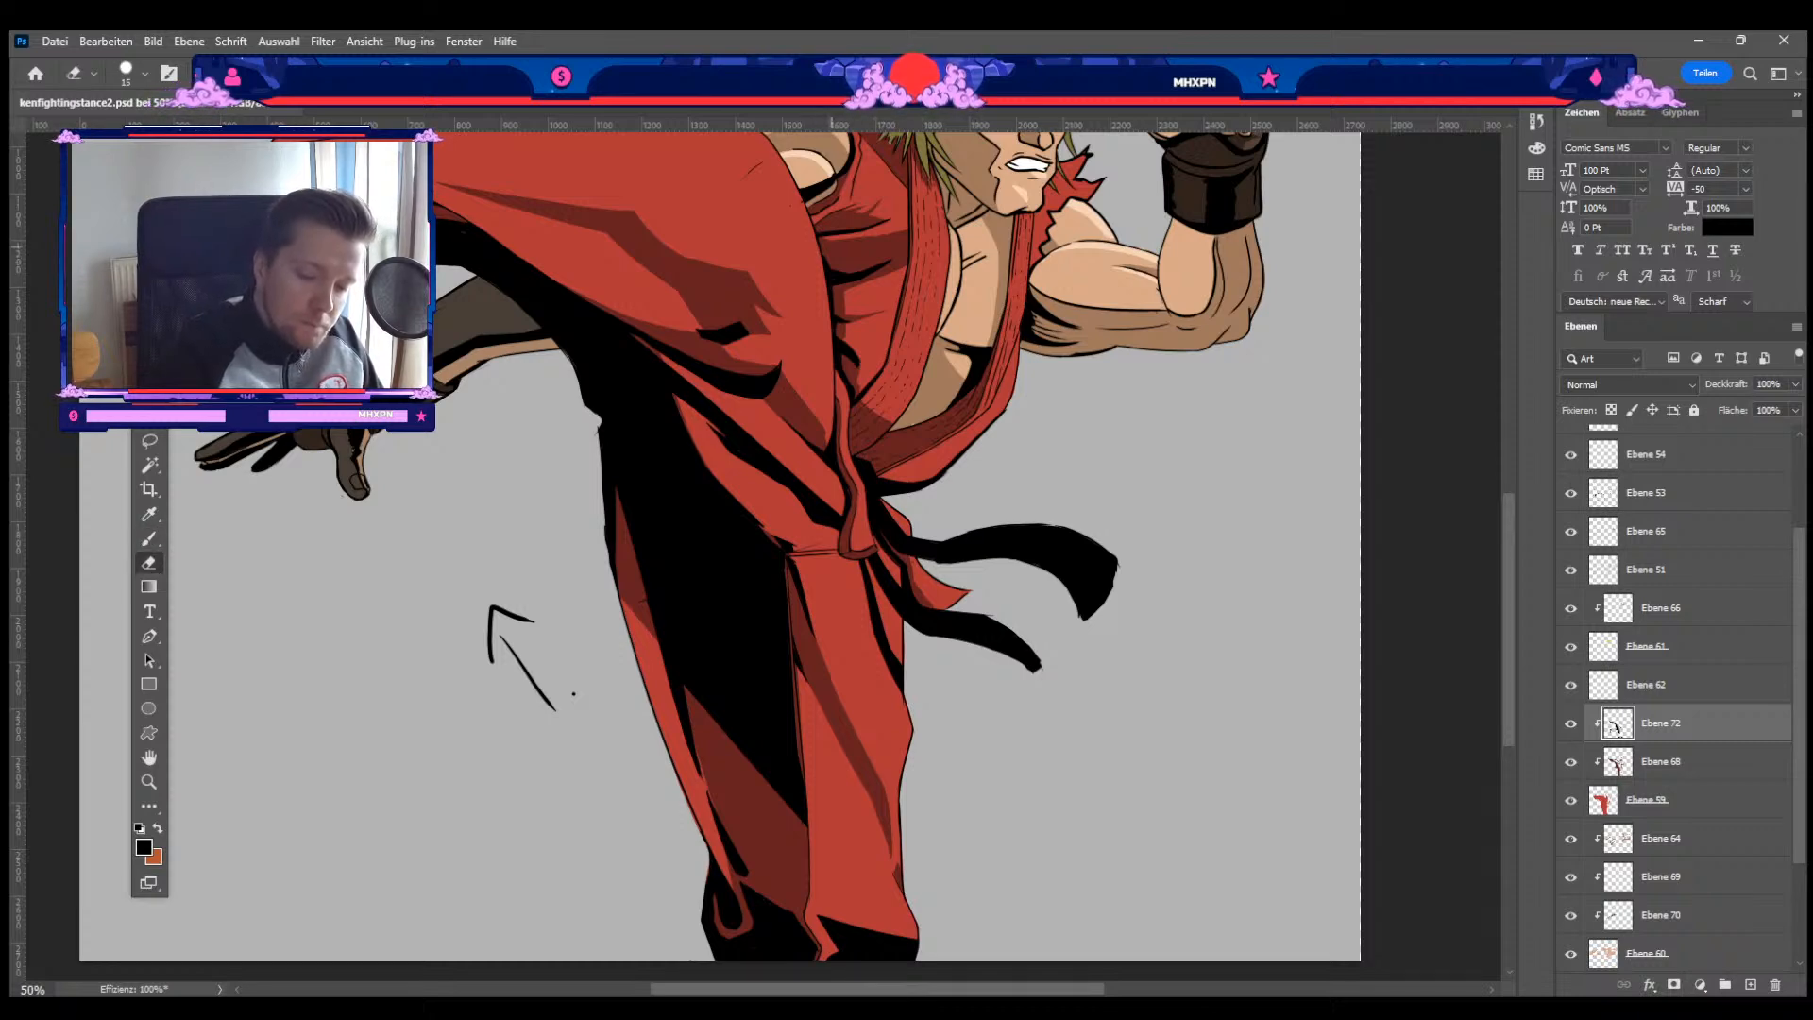
key(ctrl+minus)
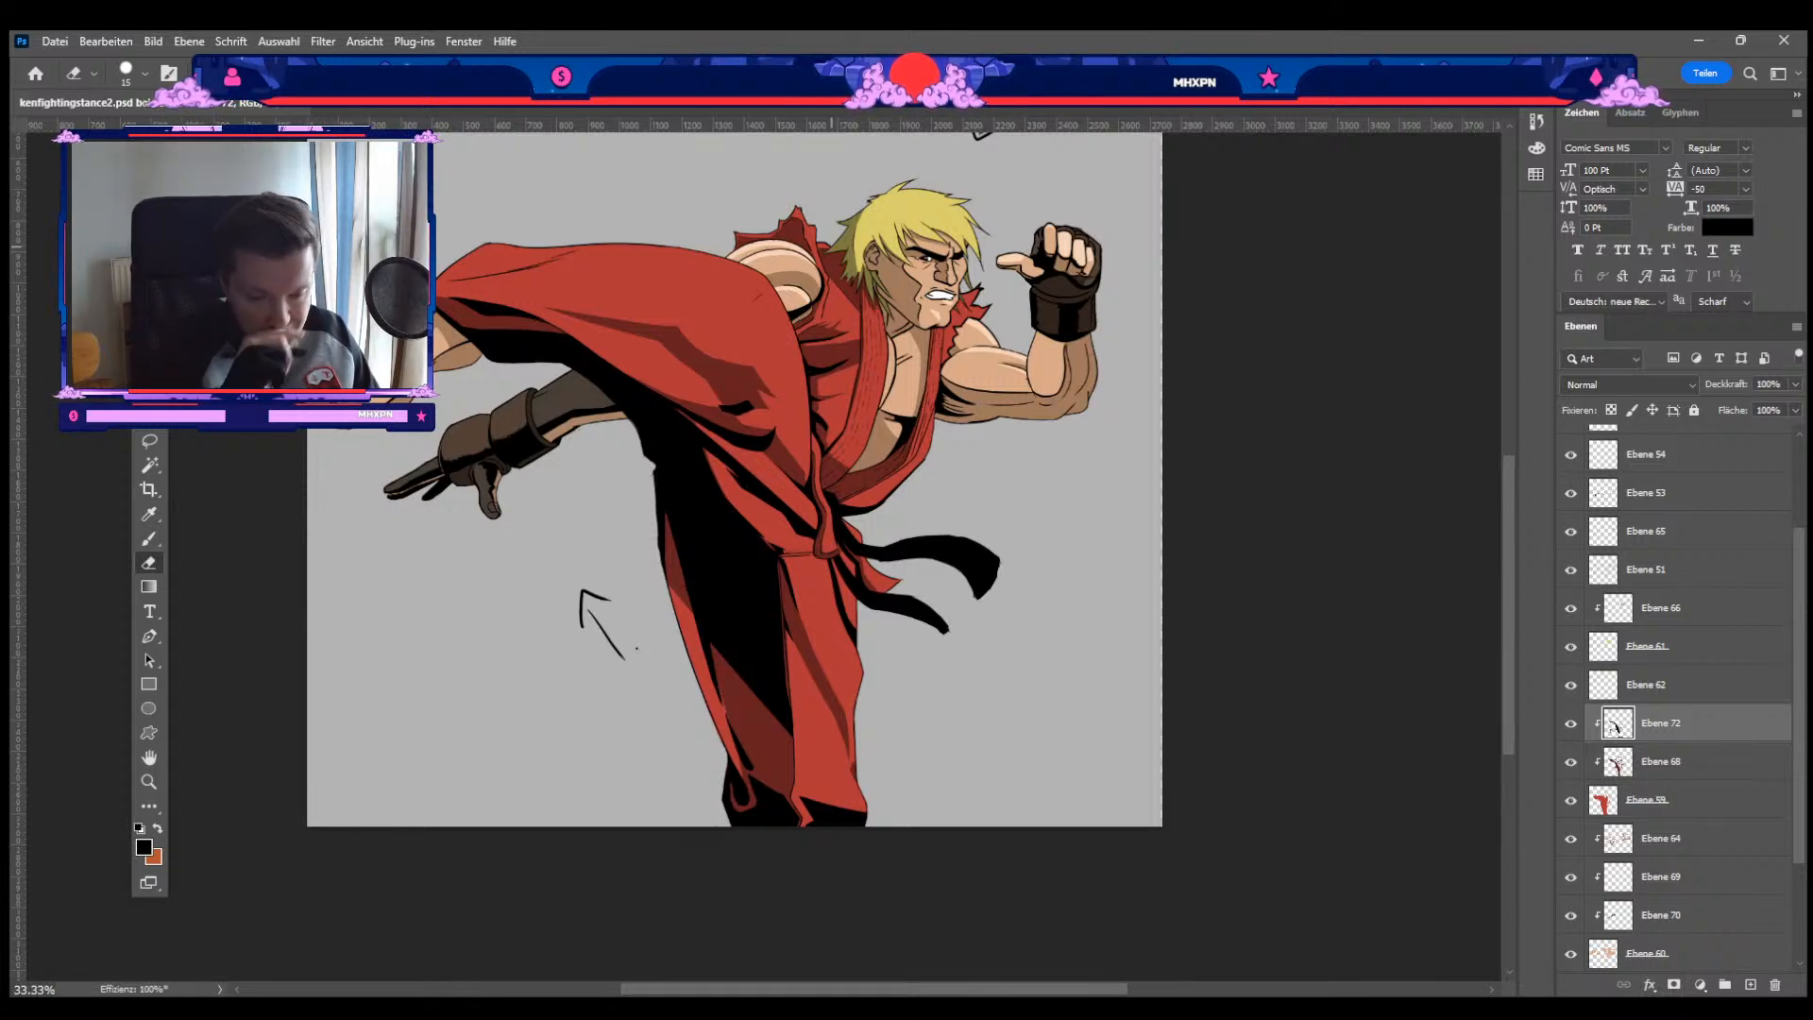
Step: Paint black shadow on the jacket's shoulder beside the collar with a size 15 brush and clean it with a fine eraser
key(b)
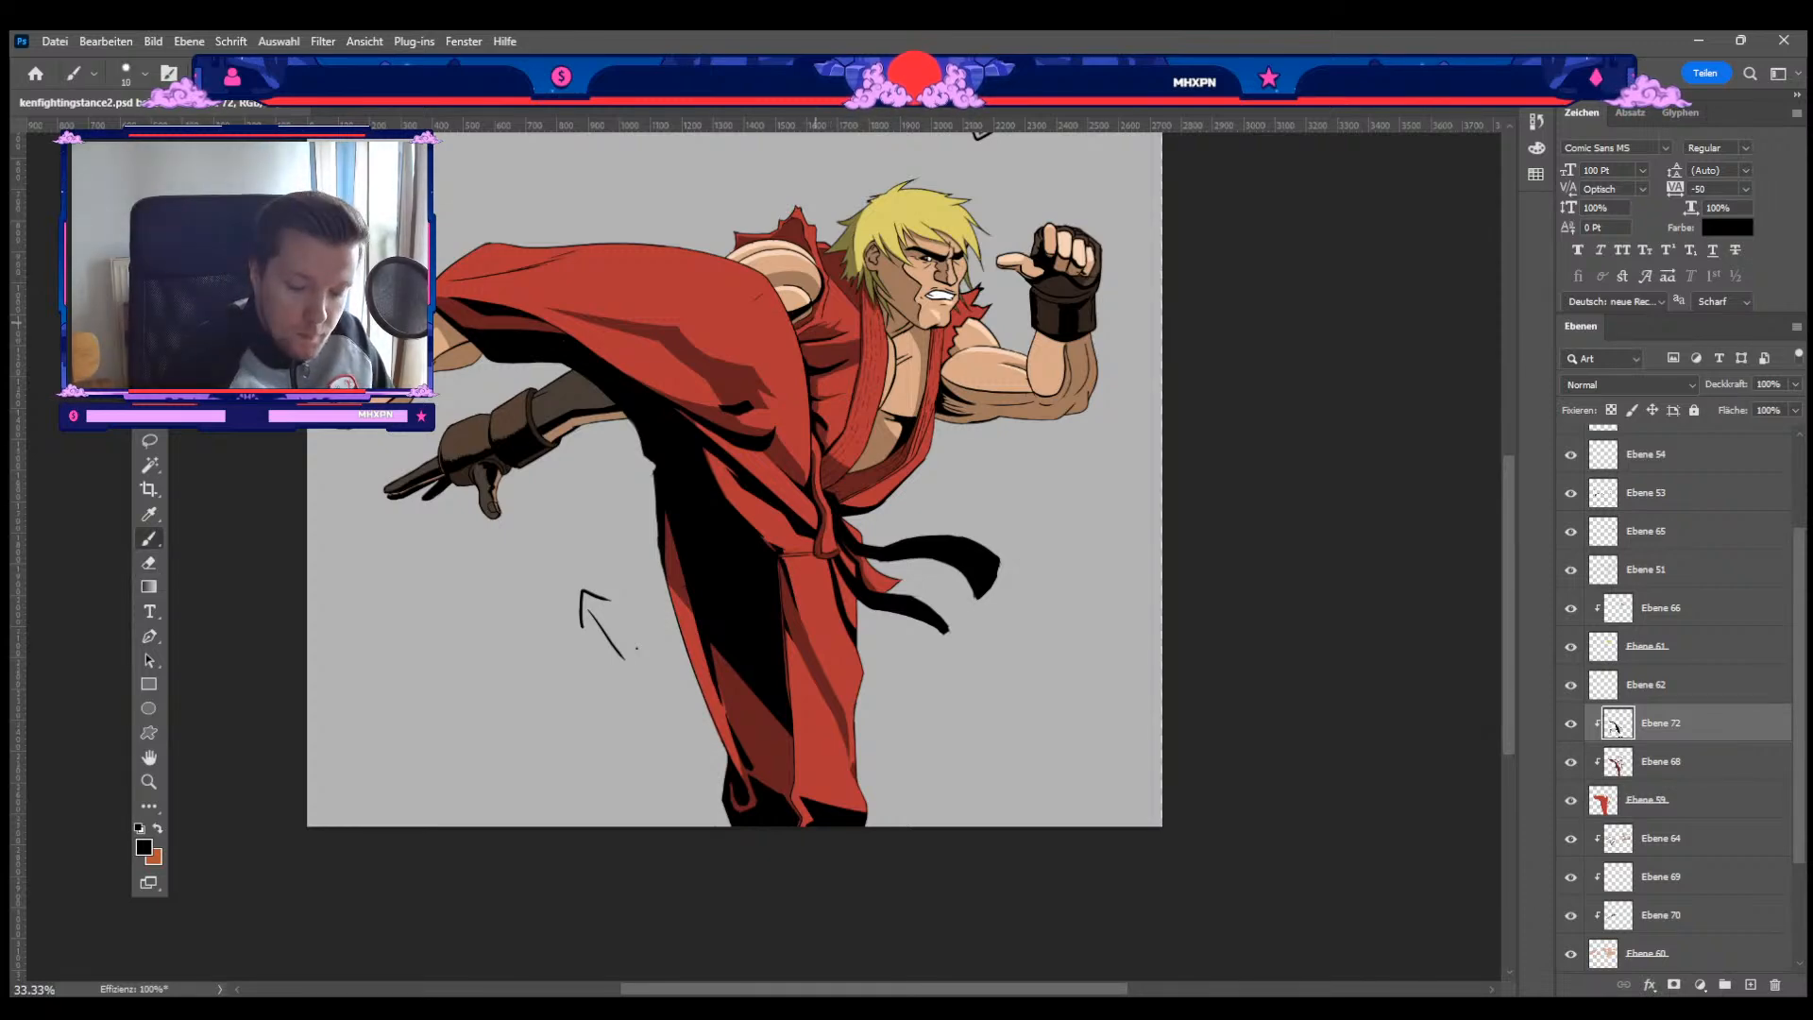
key(ctrl+plus)
drag(815, 322, 805, 474)
key(bracketright)
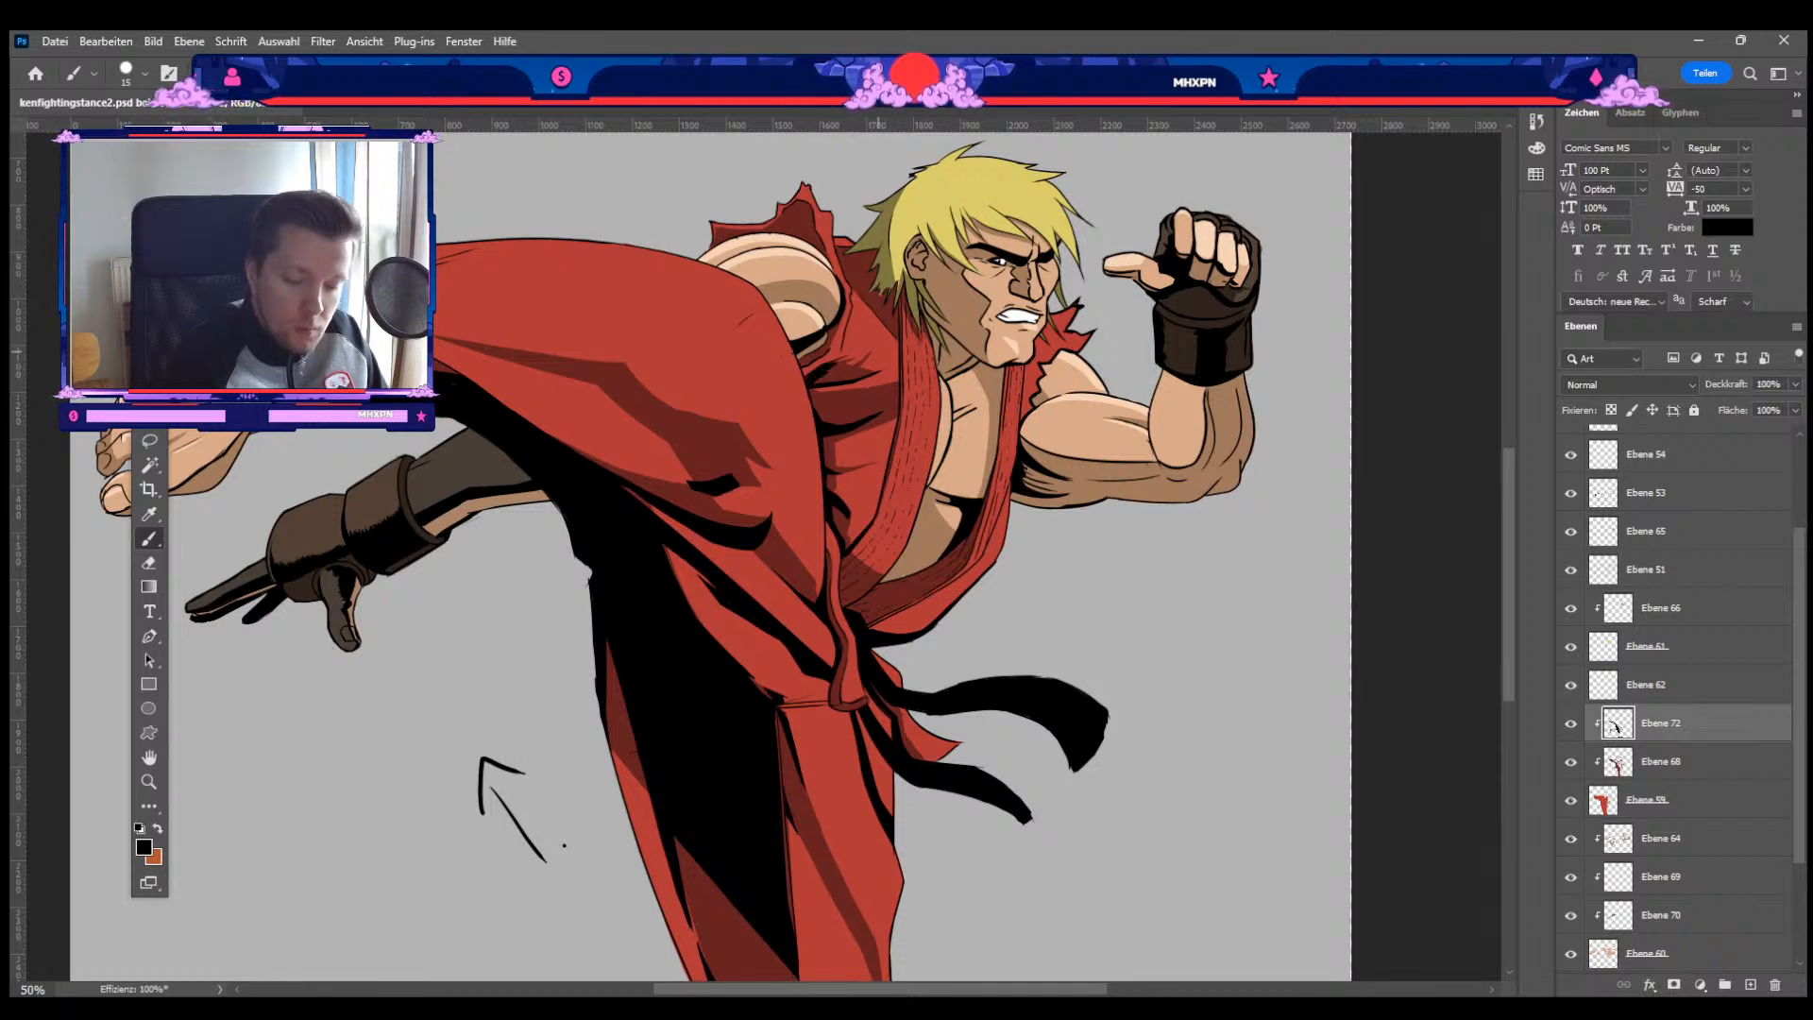
key(e)
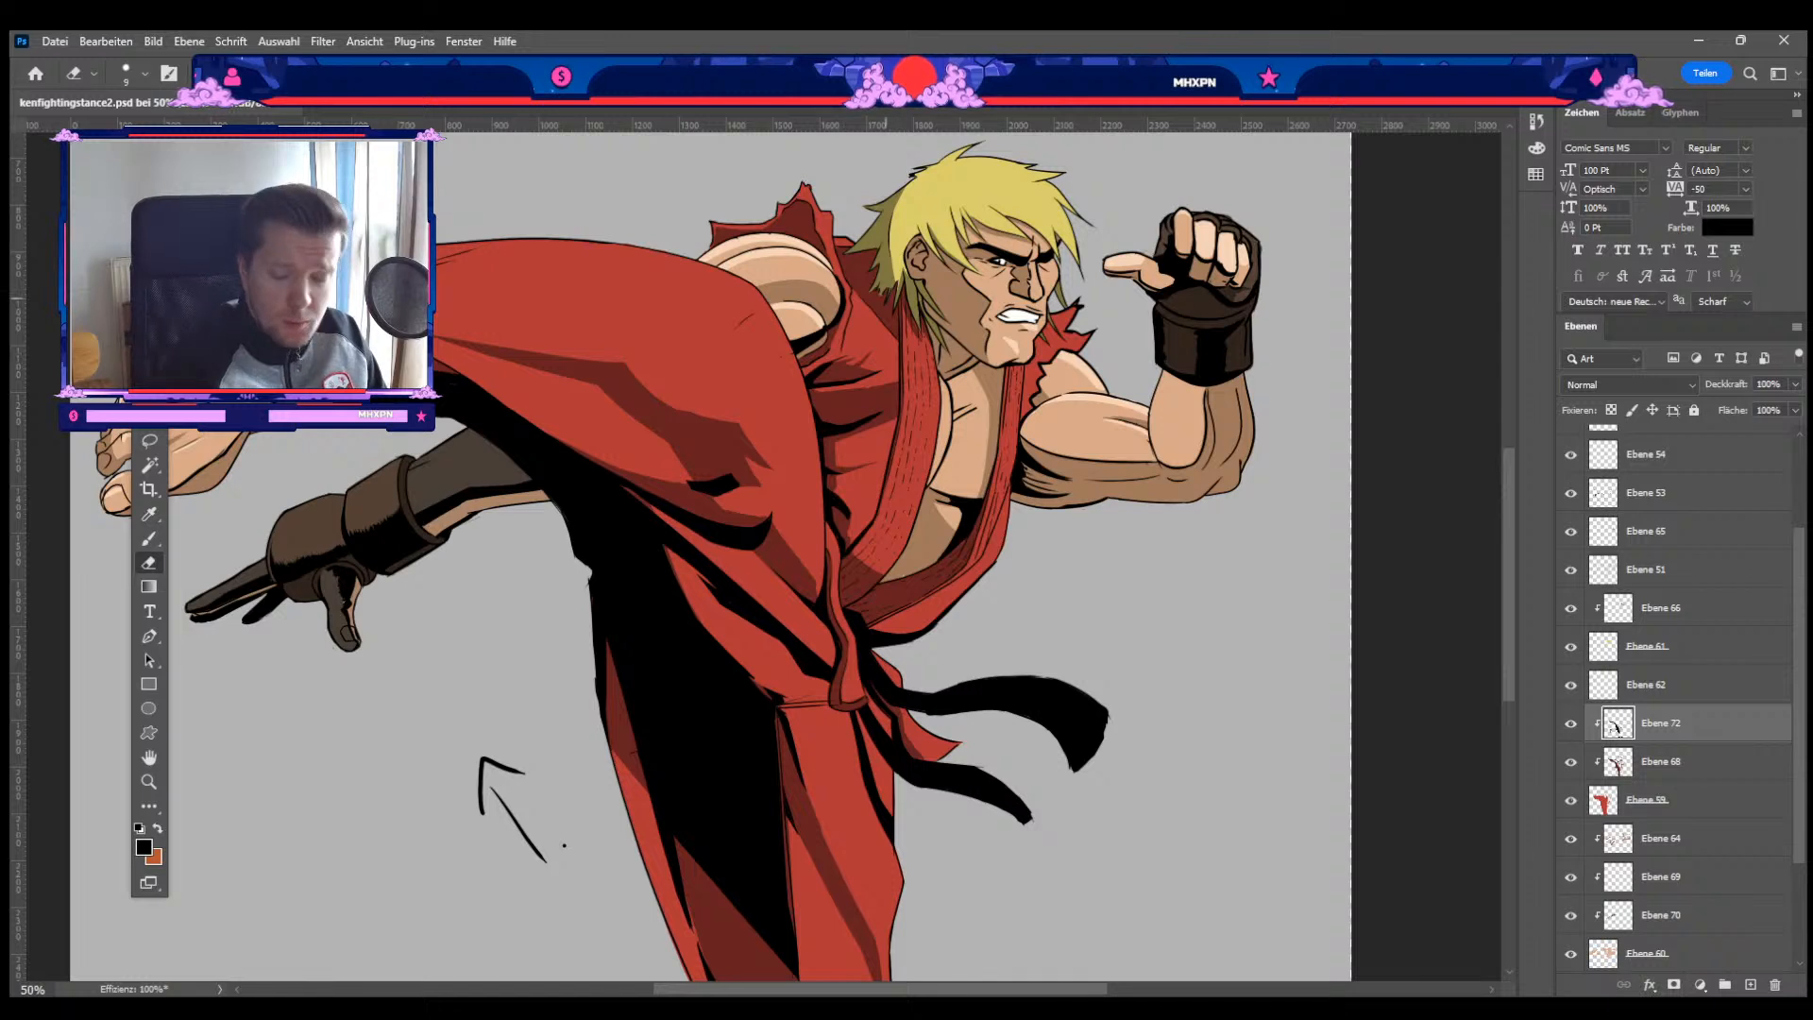
key(b)
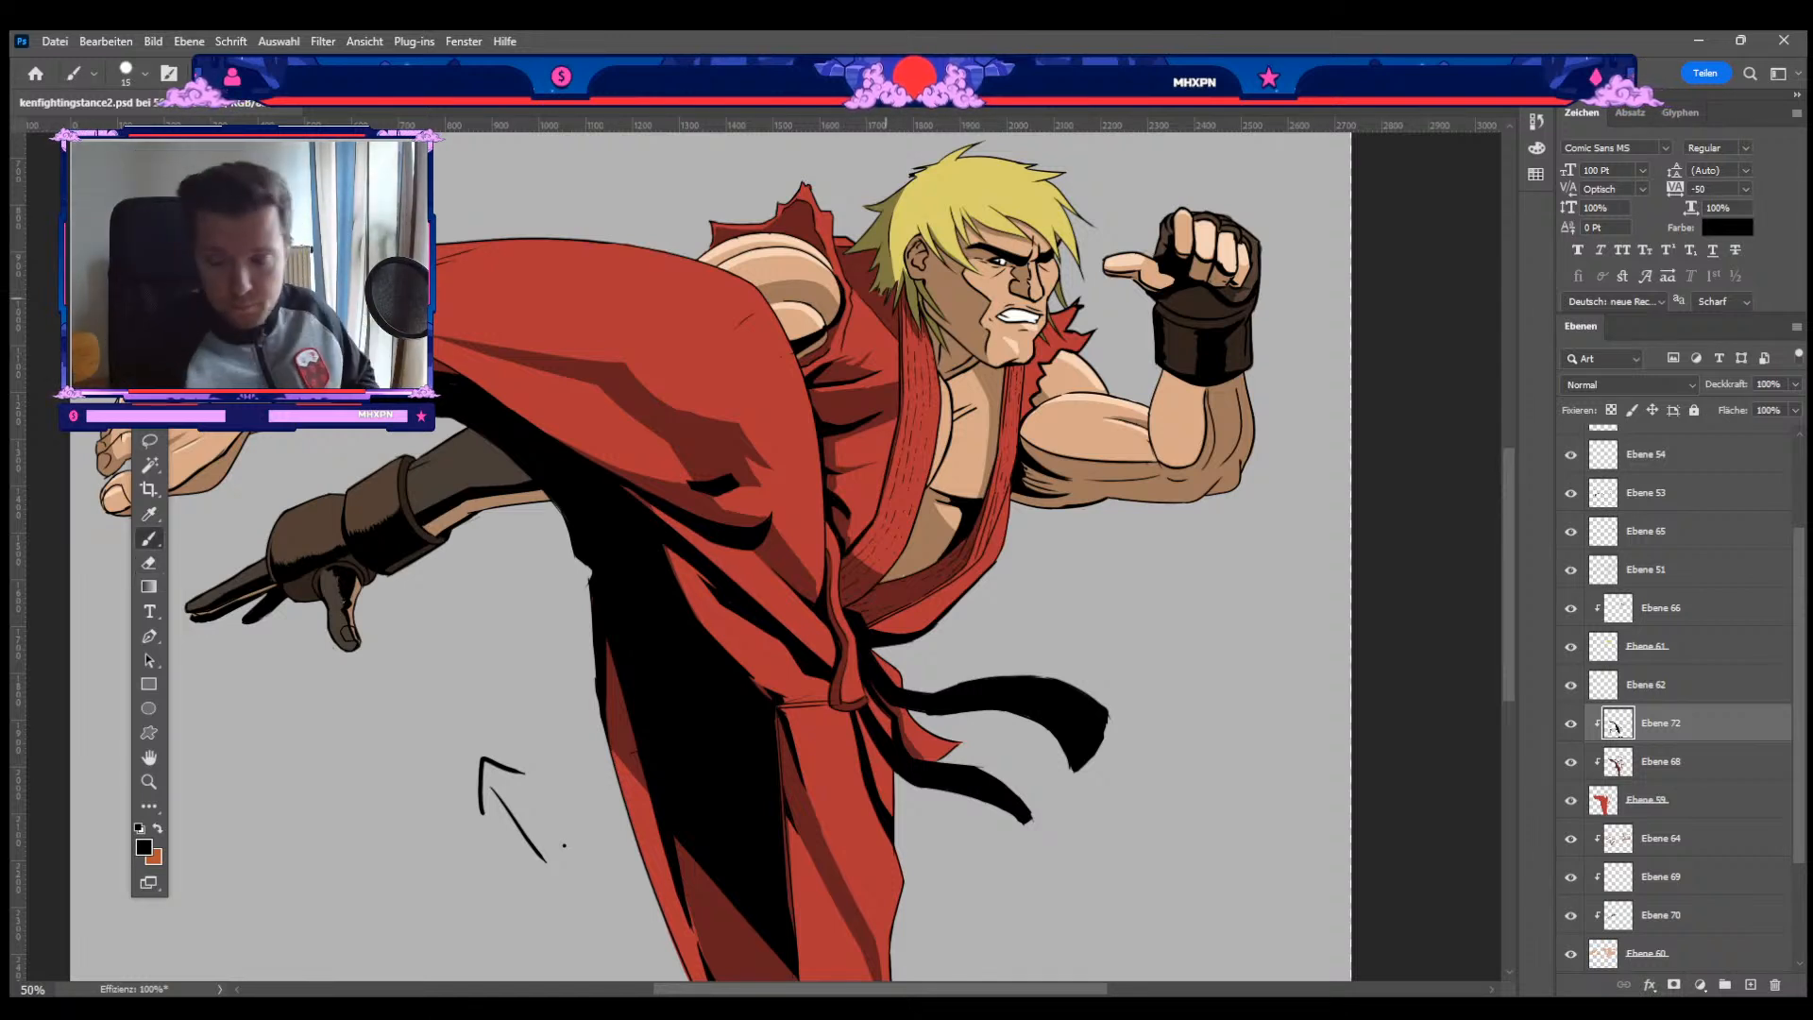
Step: Fill the shaded areas of the torn rear shoulder edge with solid black, varying the brush between 15 and 25
key(bracketright)
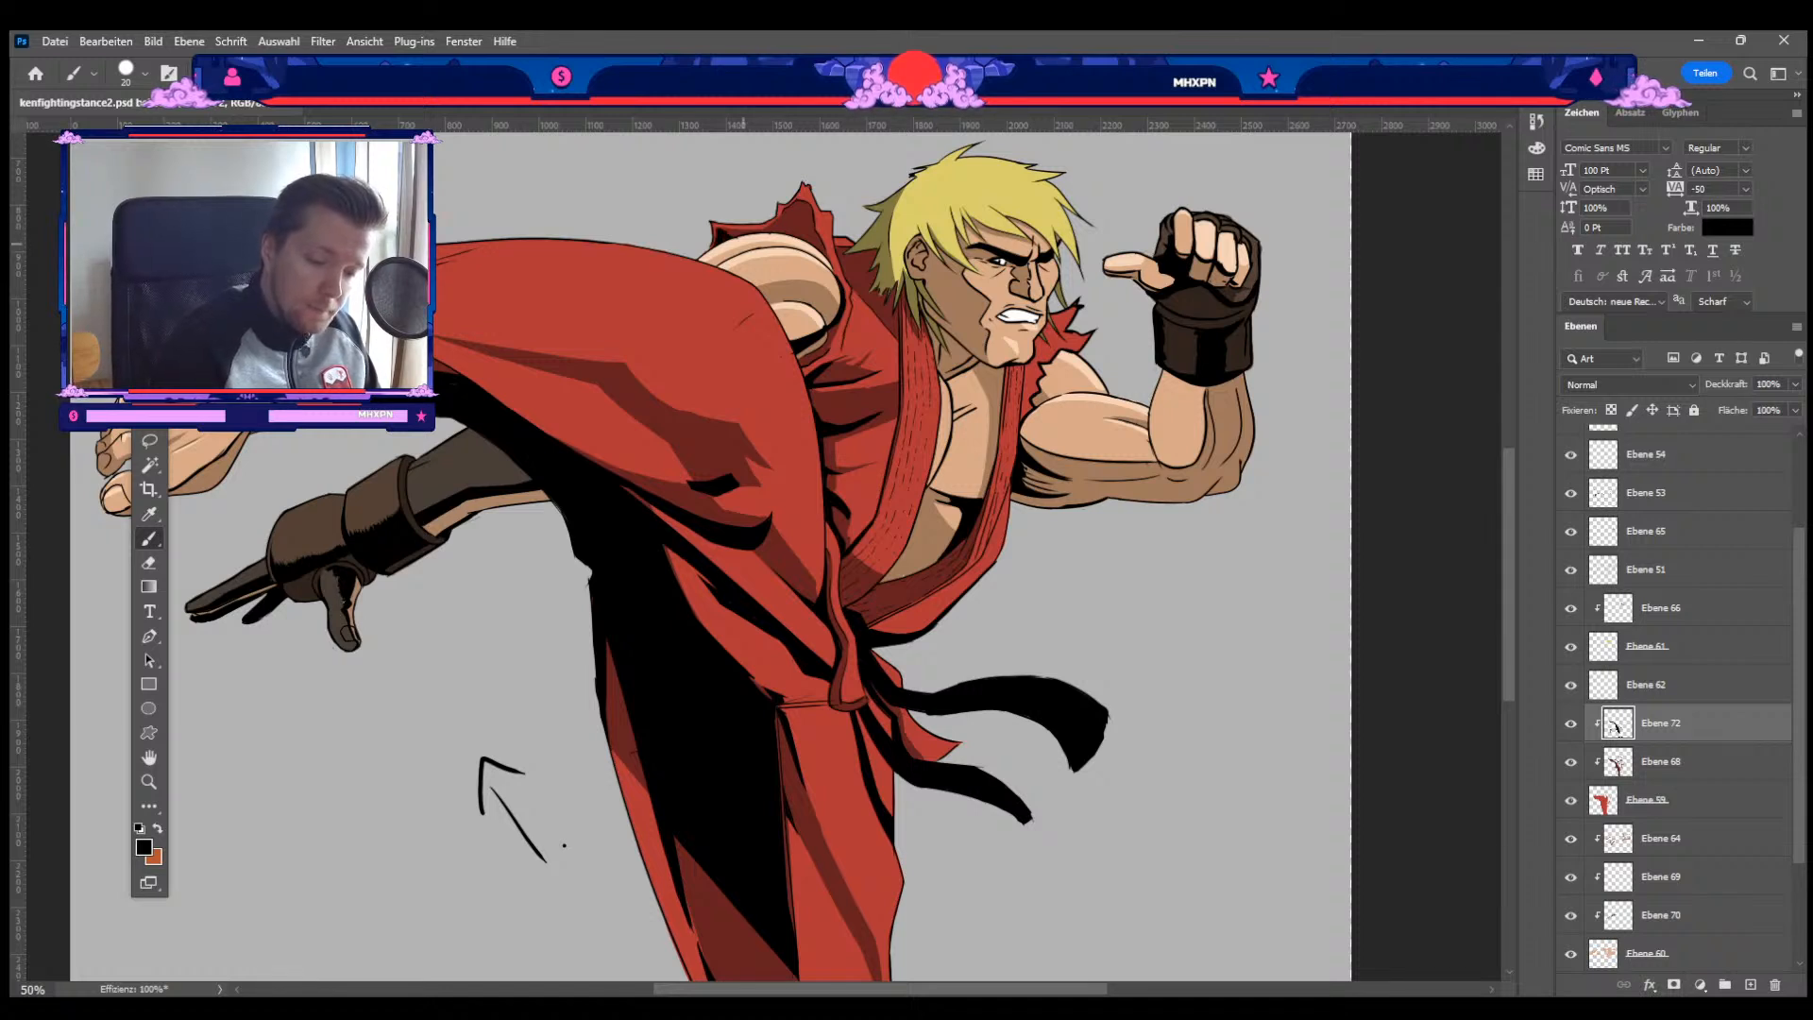
key(bracketleft)
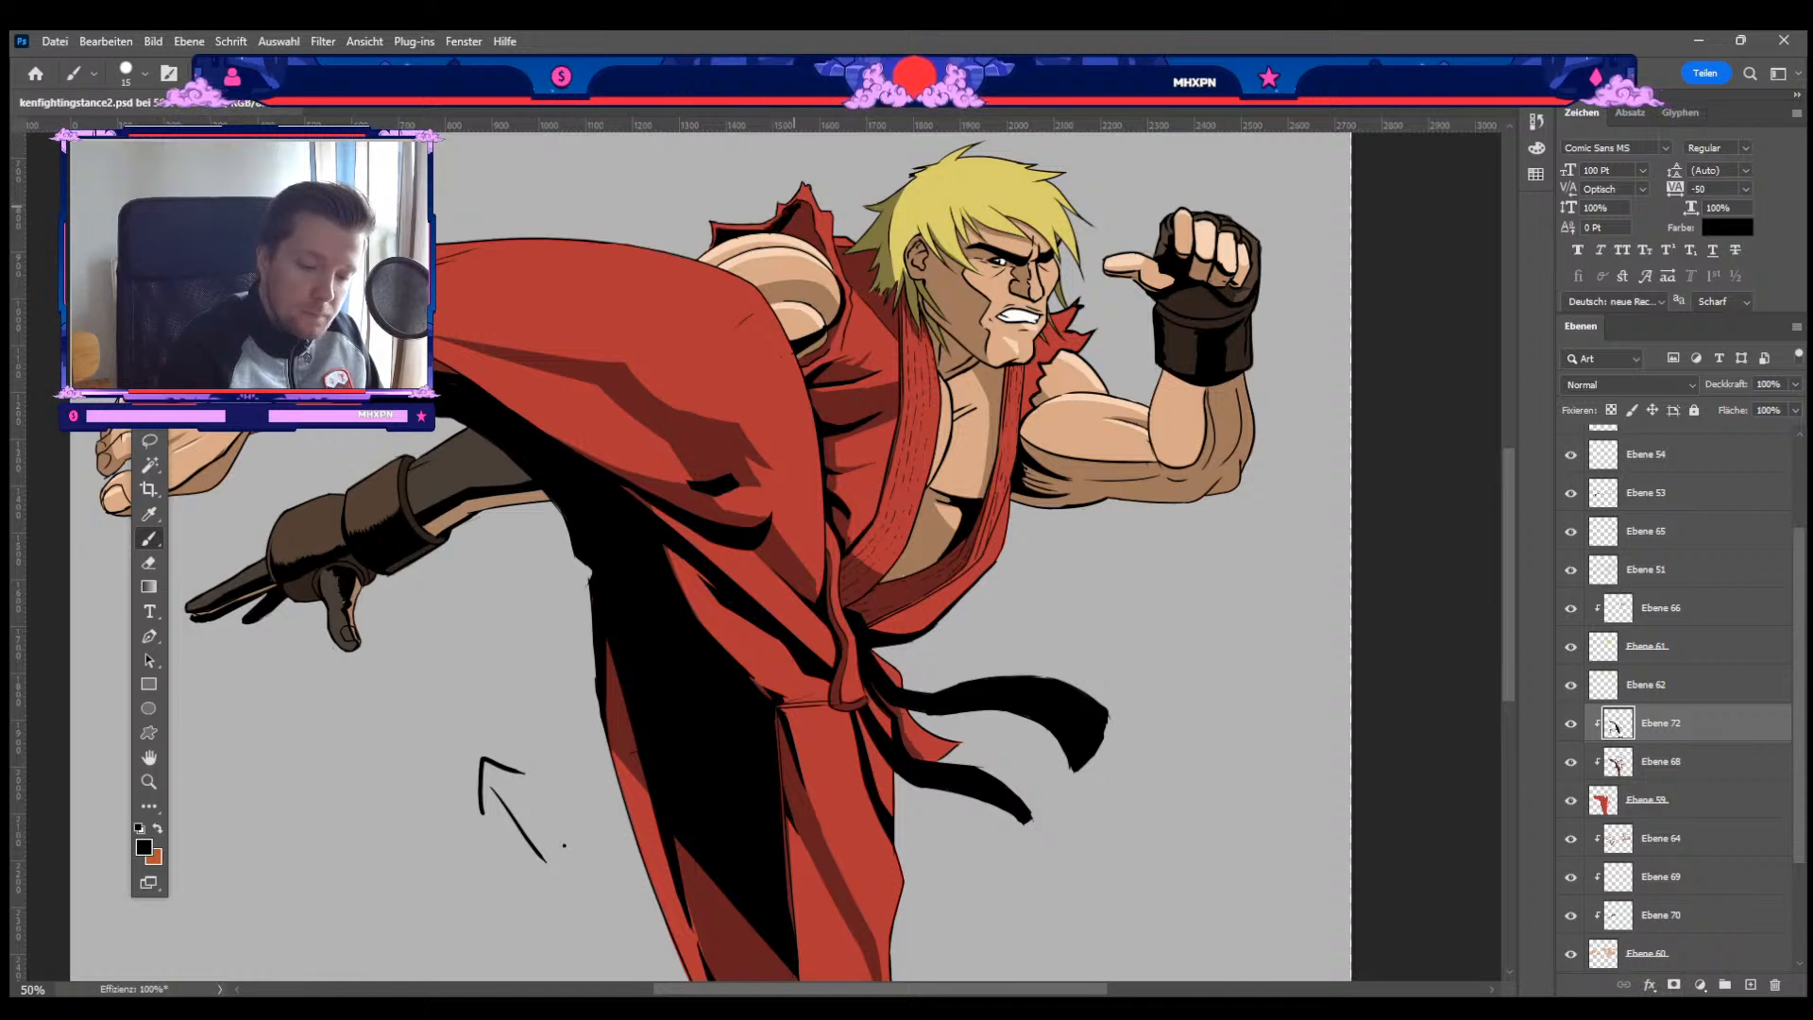
key(])
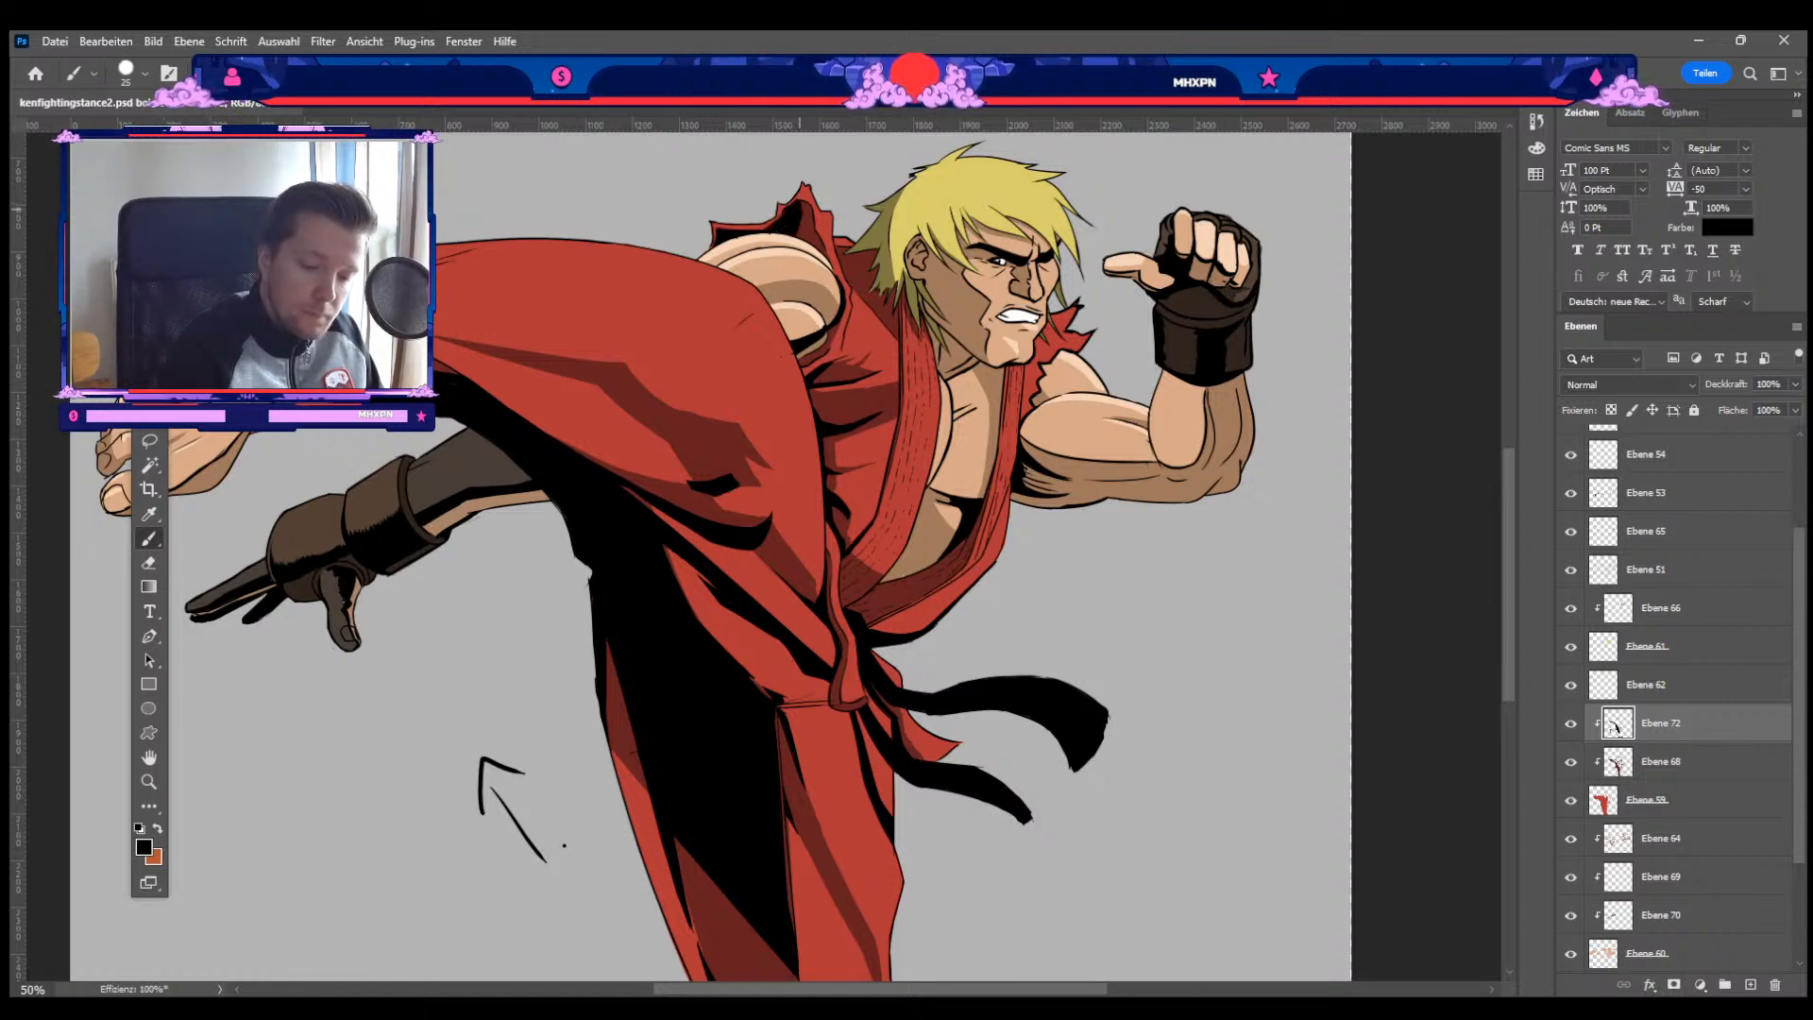
key([)
key([)
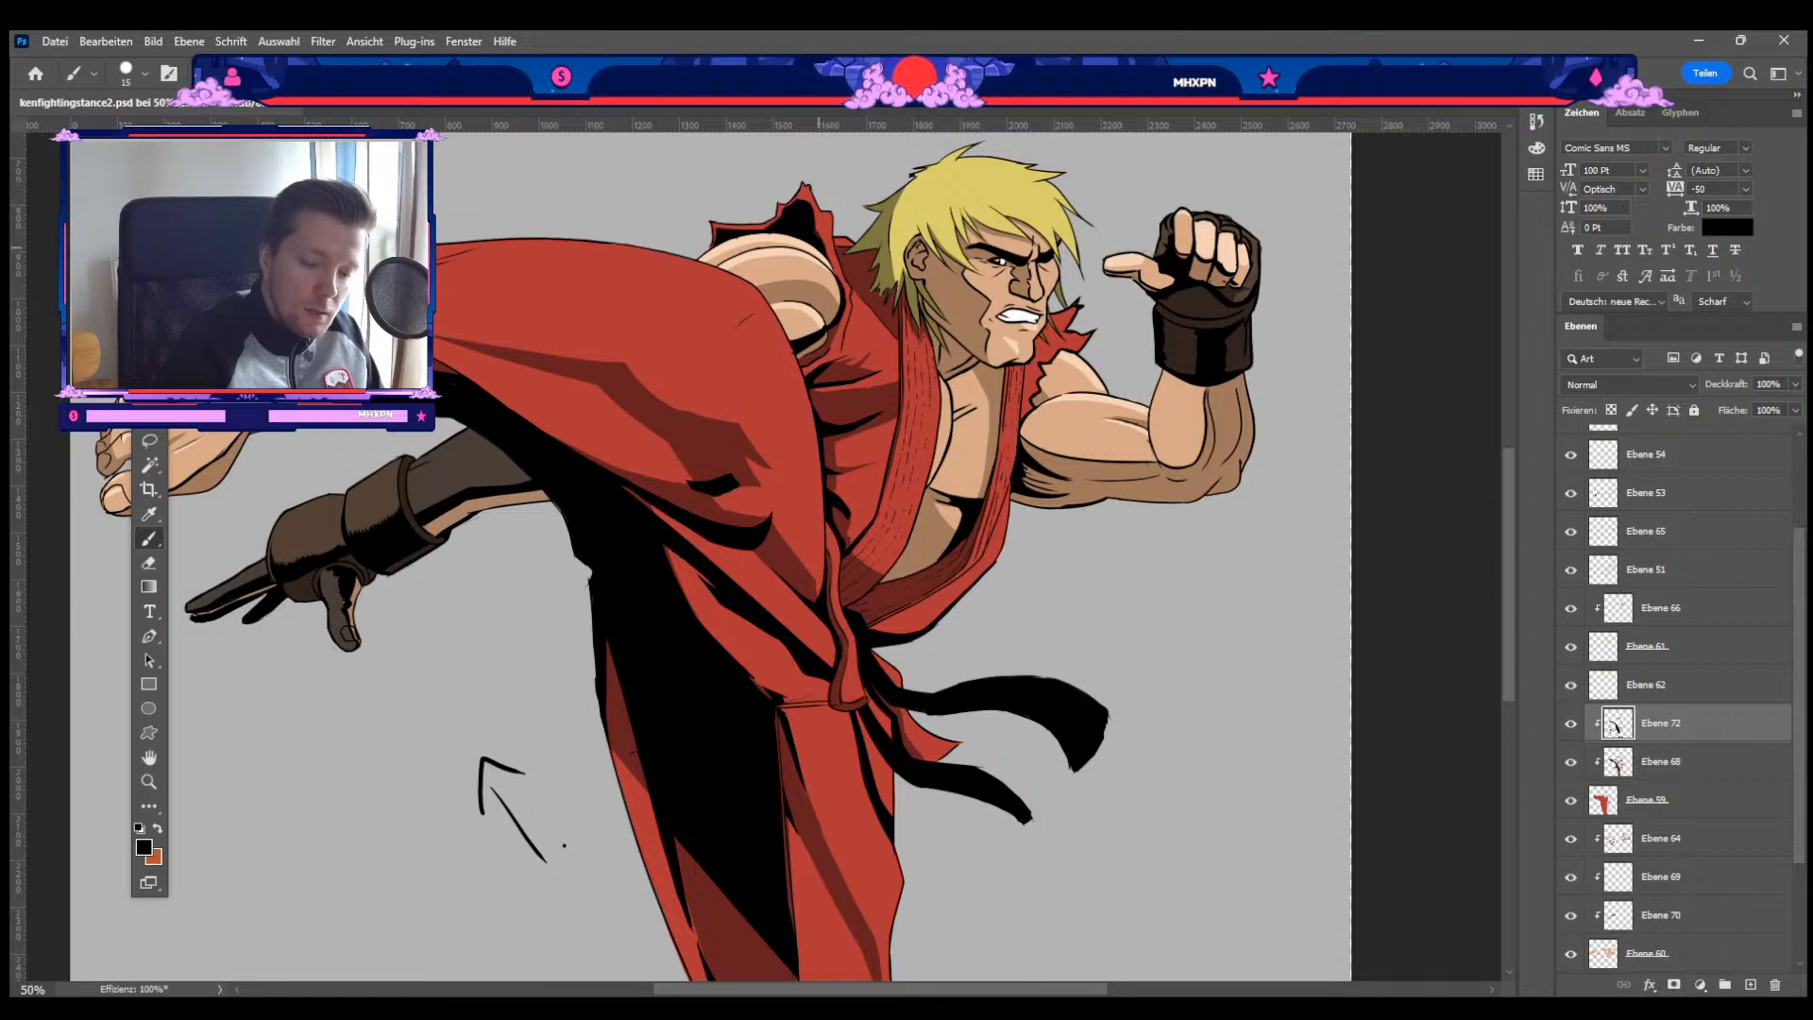
Step: Paint solid black shadows along the collar beneath the hair and beside the neck, varying the brush size for finer edges
key(bracketleft)
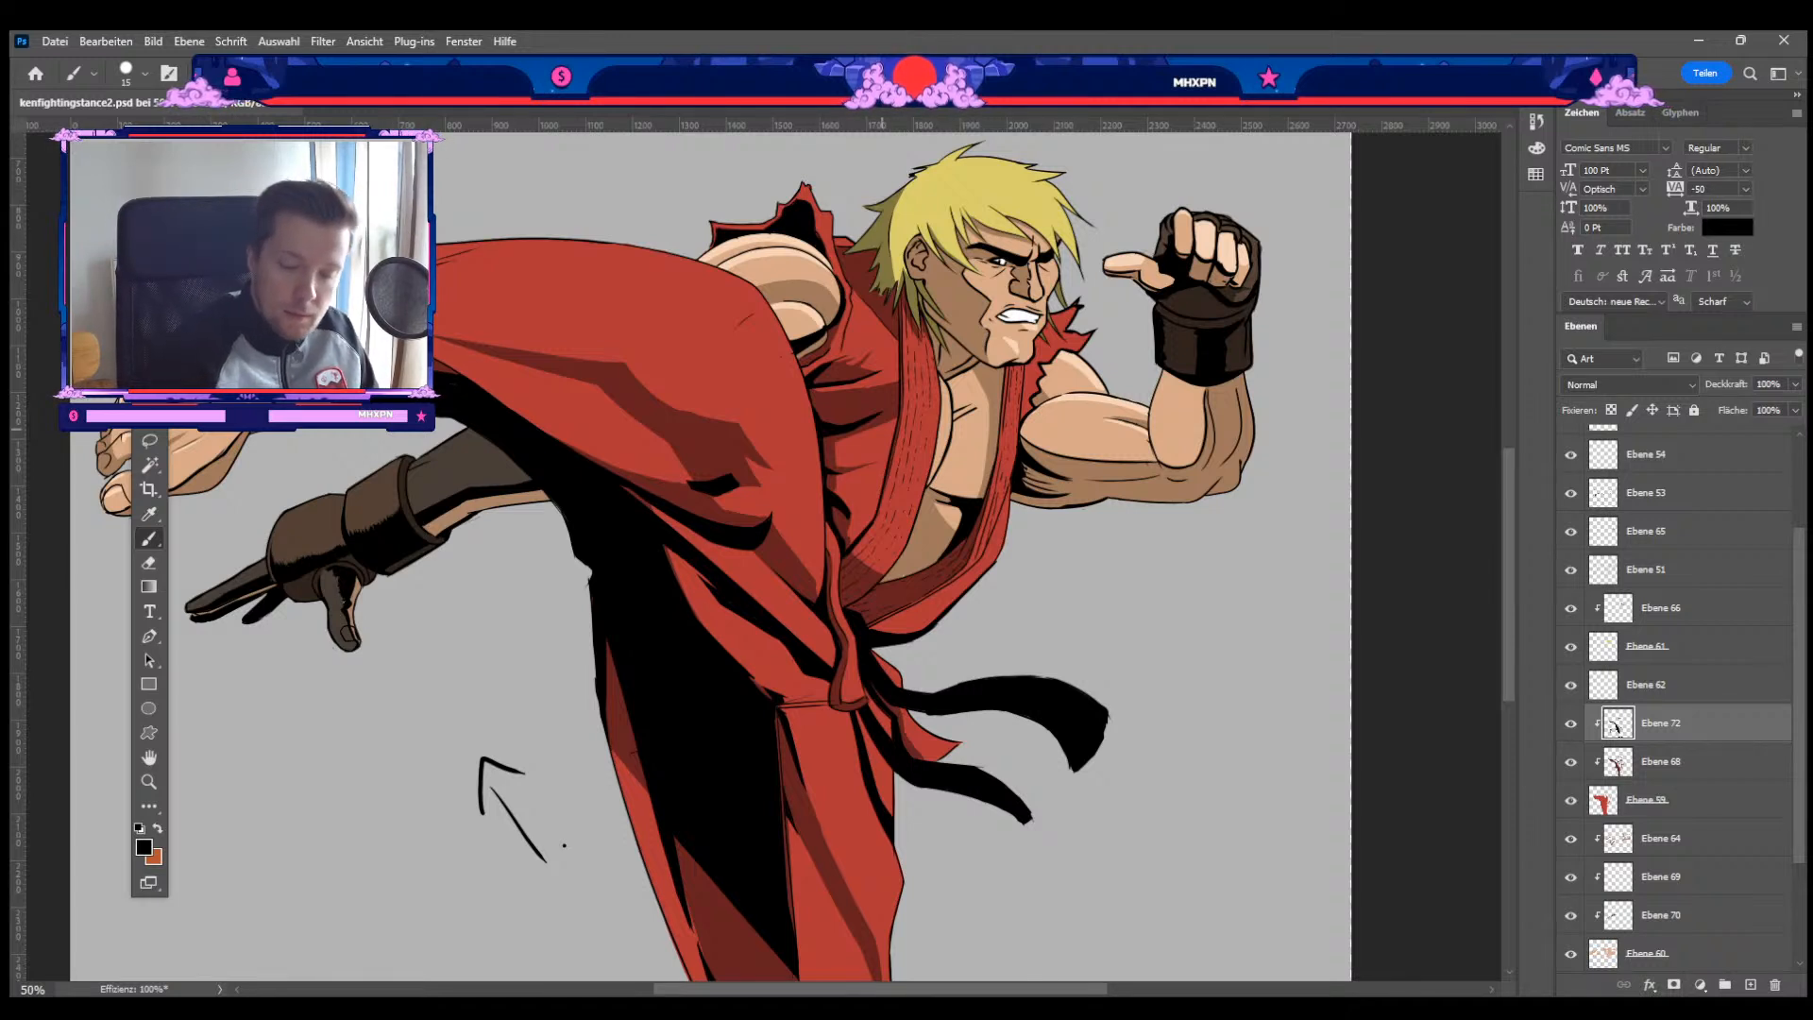
key(bracketright)
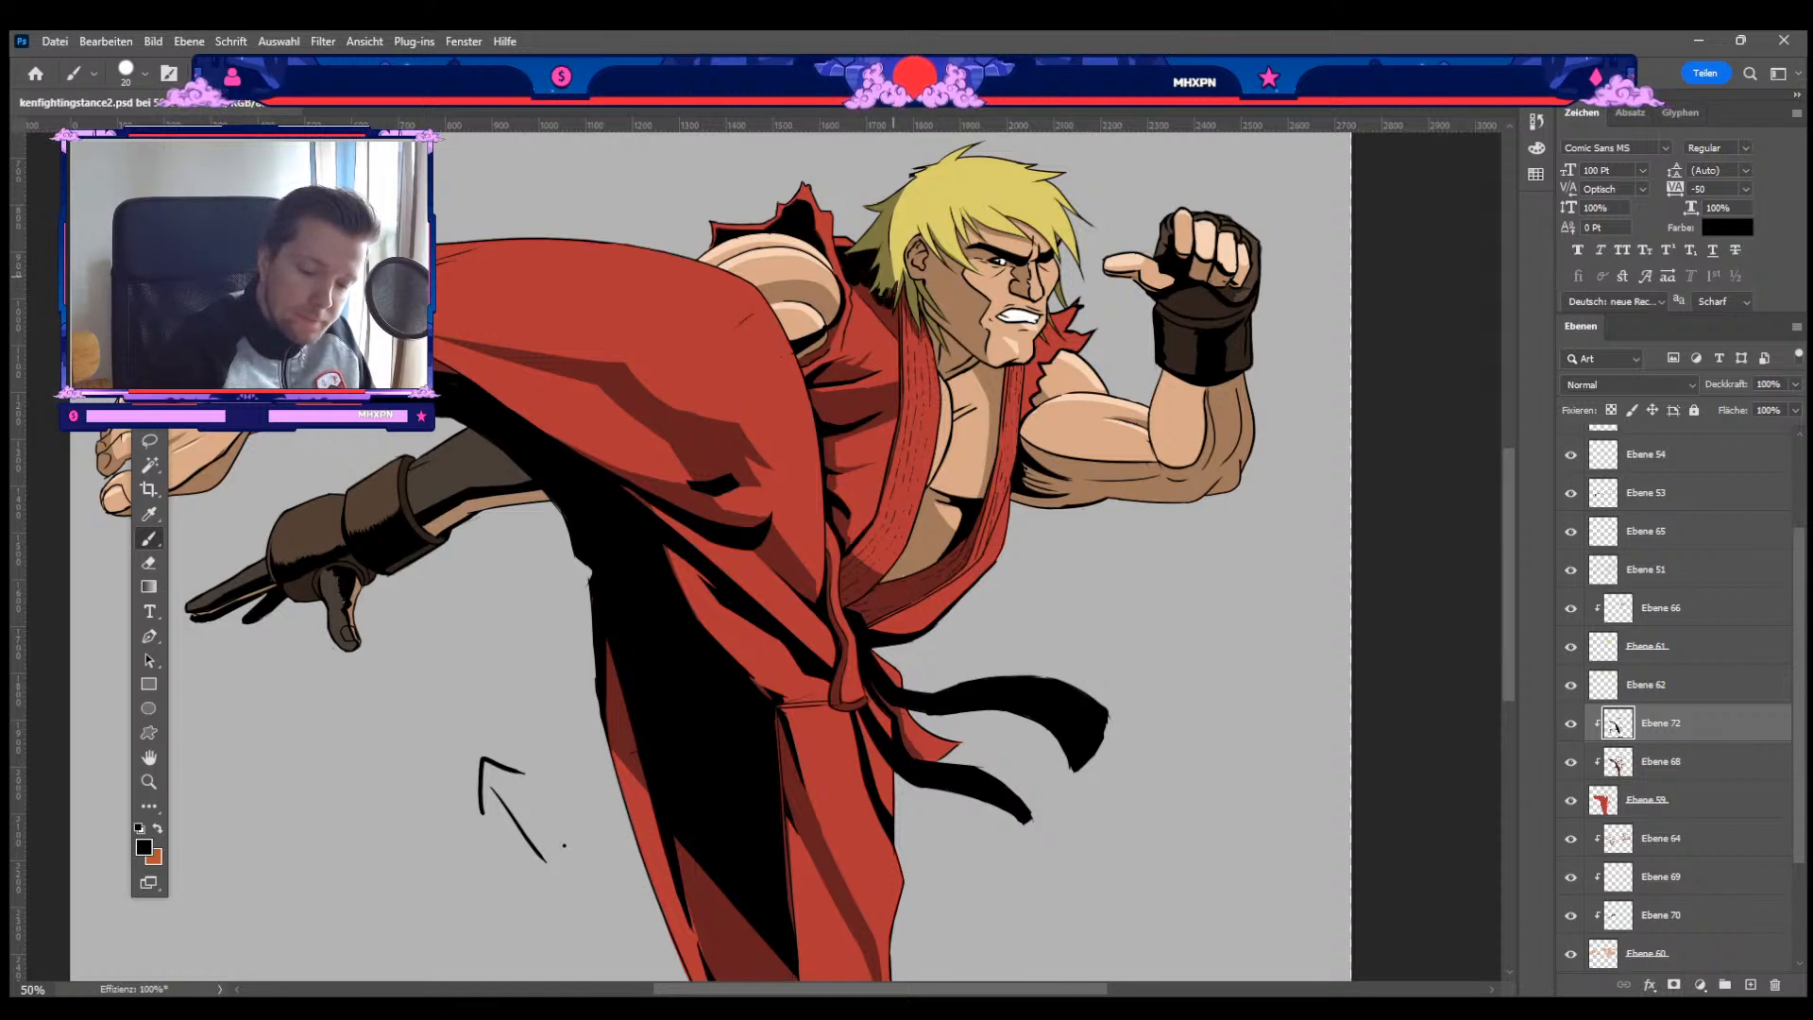
key(bracketleft)
key(bracketleft)
key(bracketleft)
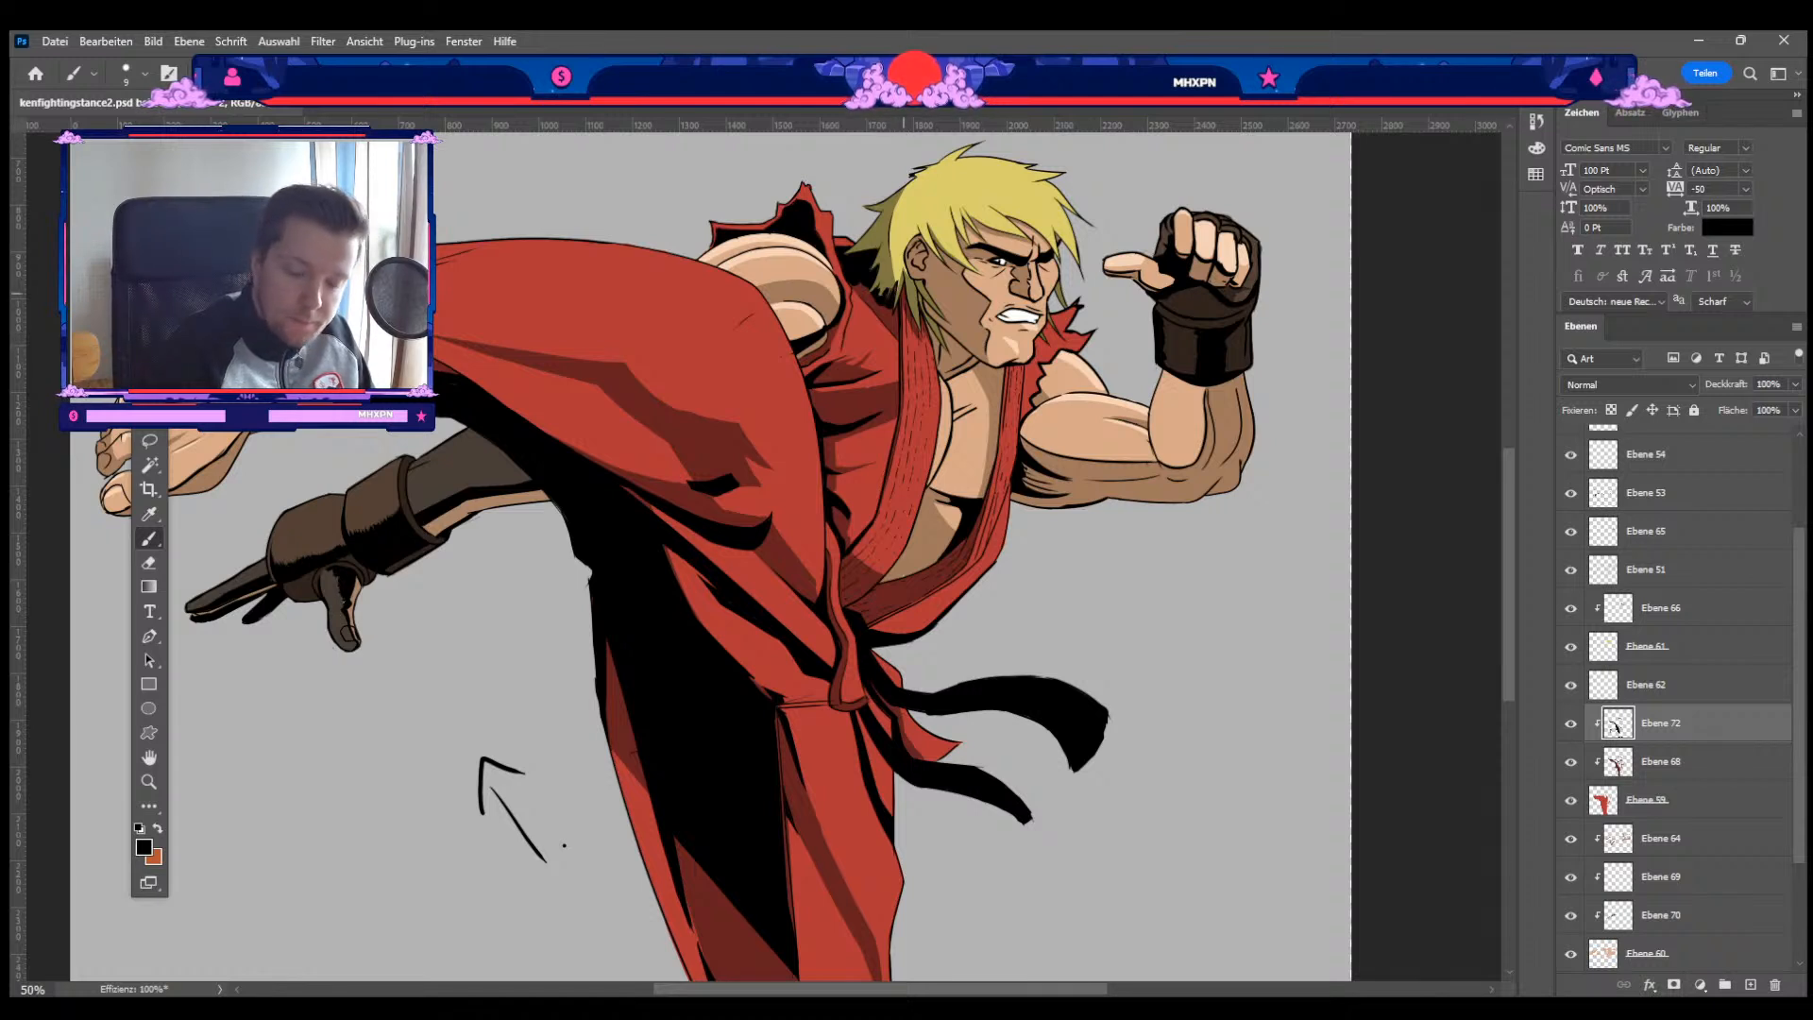
key(bracketright)
key(bracketright)
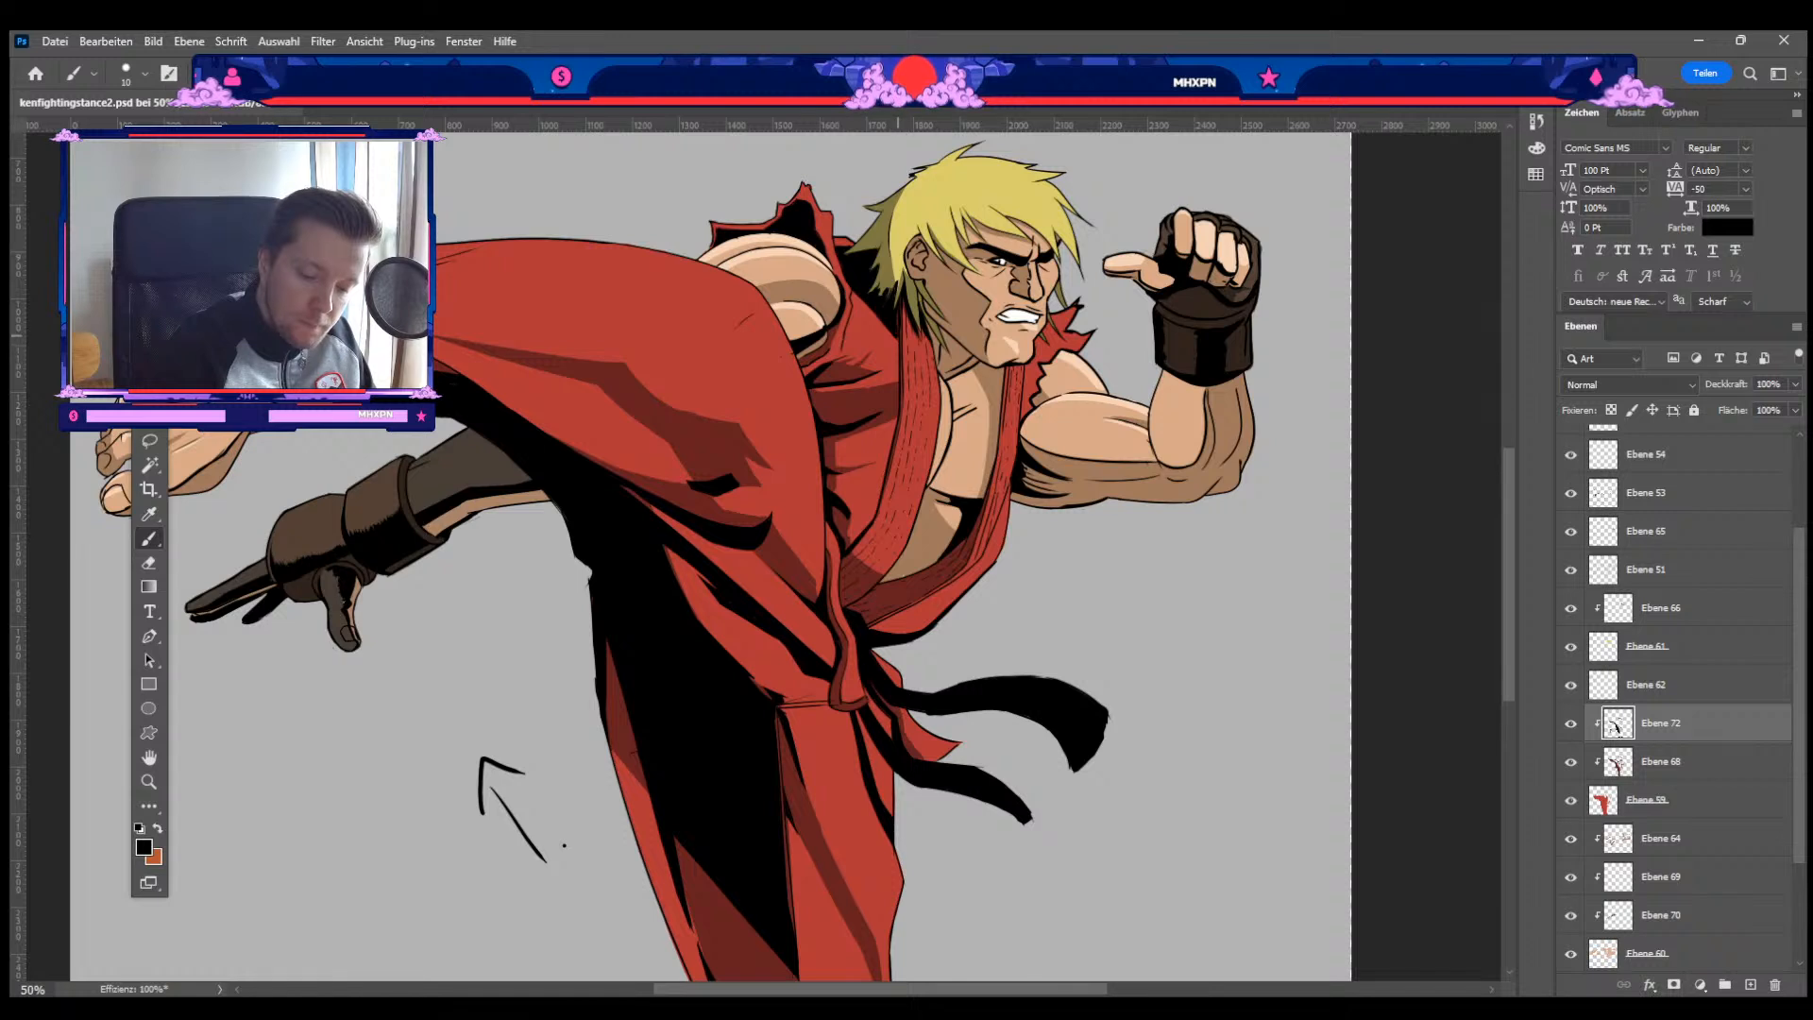
key(bracketright)
key(bracketright)
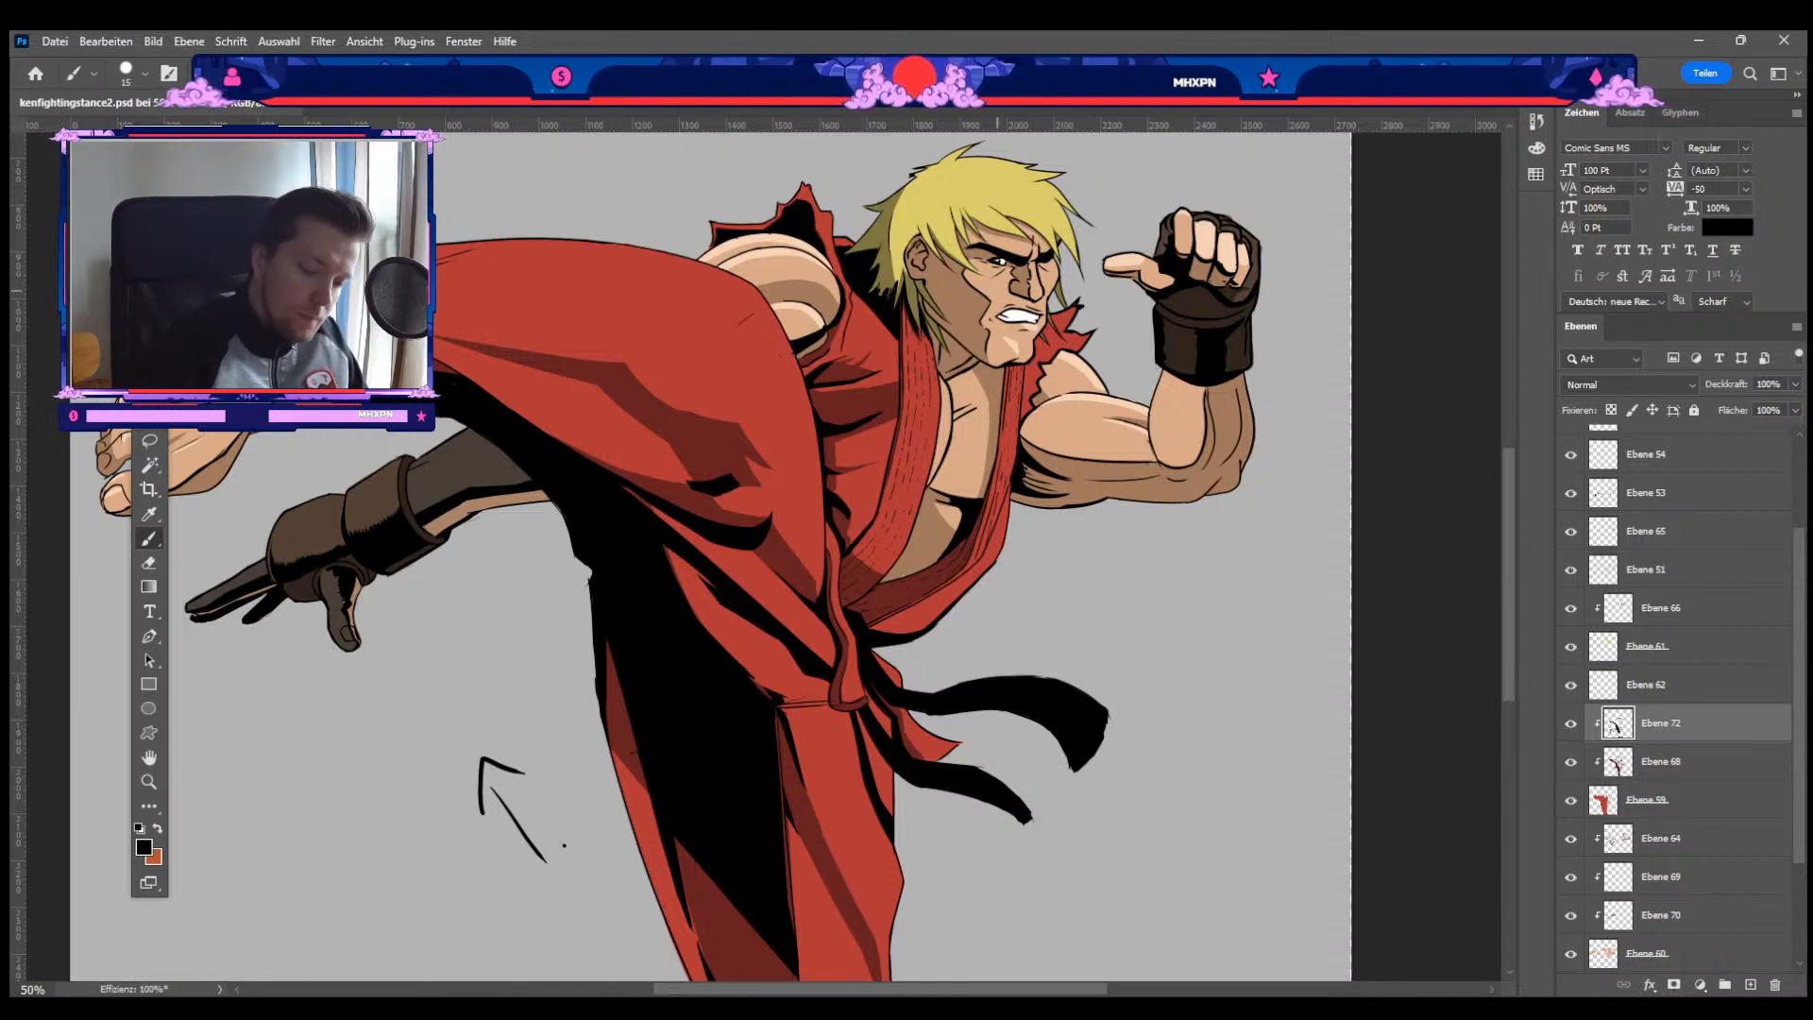
Step: On layer Ebene 68, erase parts of the raised thigh's shading and retouch it with the sampled dark red
click(1661, 758)
key(e)
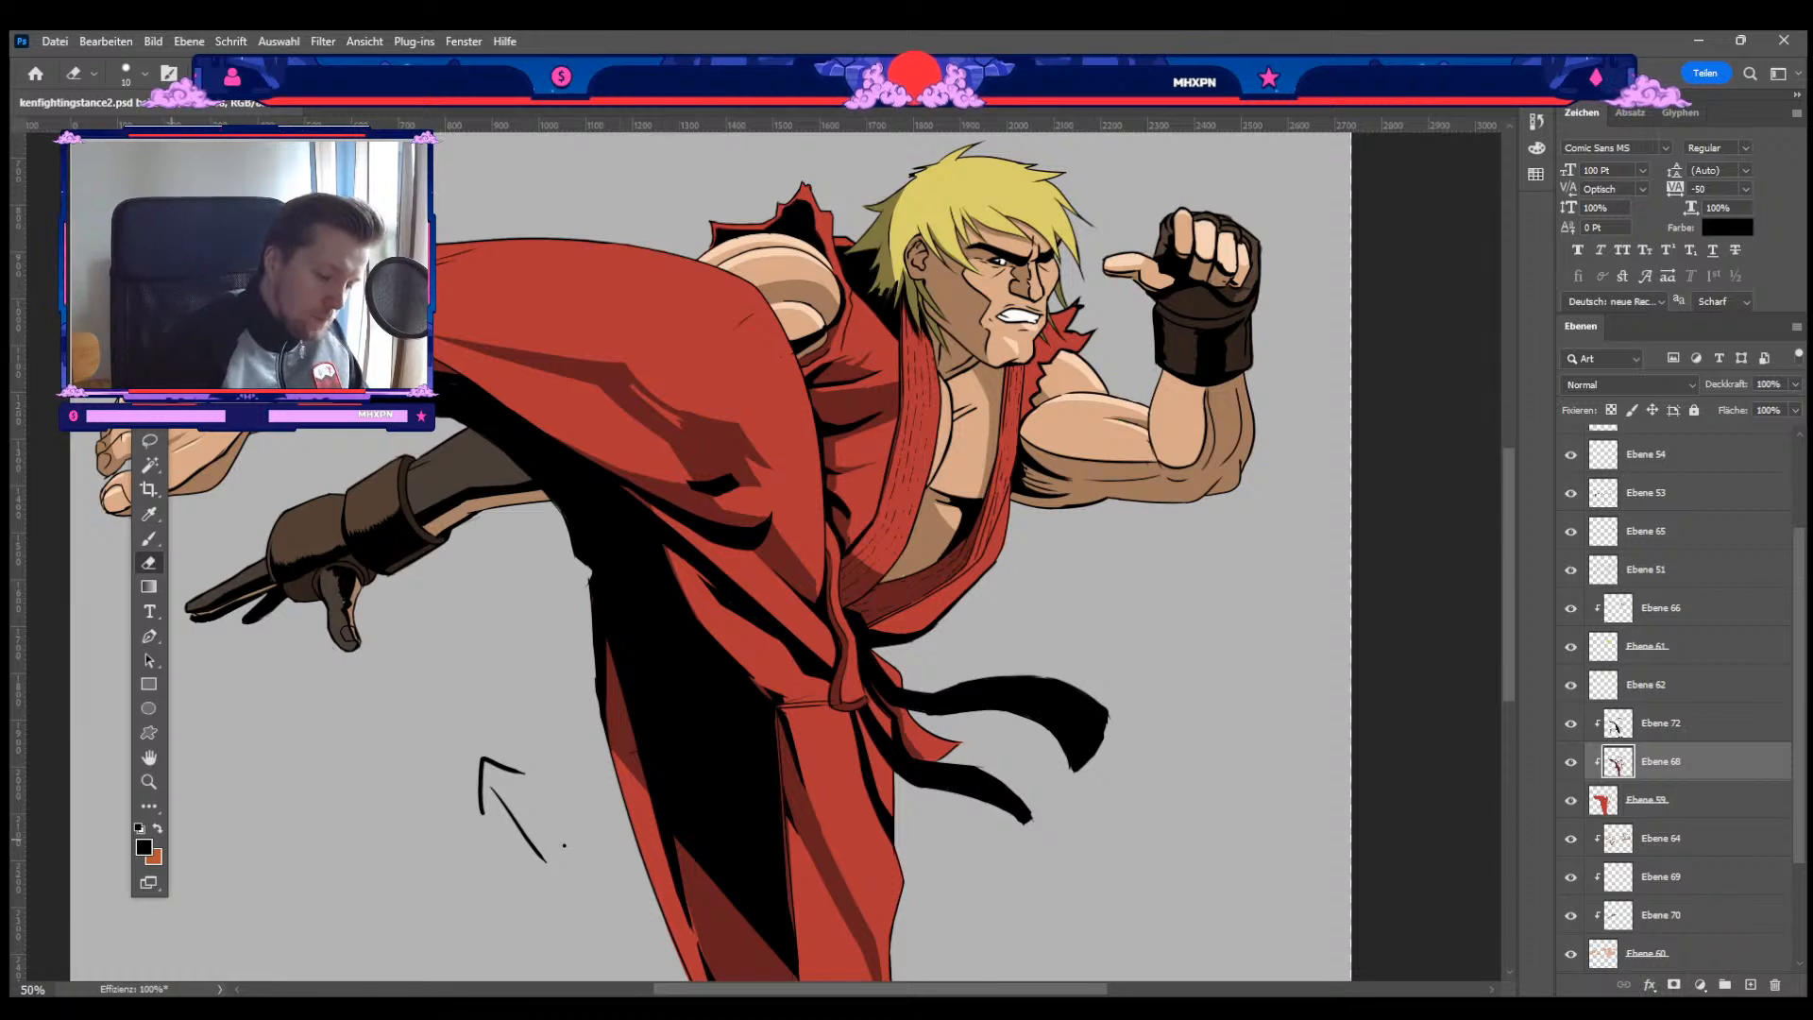
click(144, 847)
click(621, 378)
key(Return)
key(b)
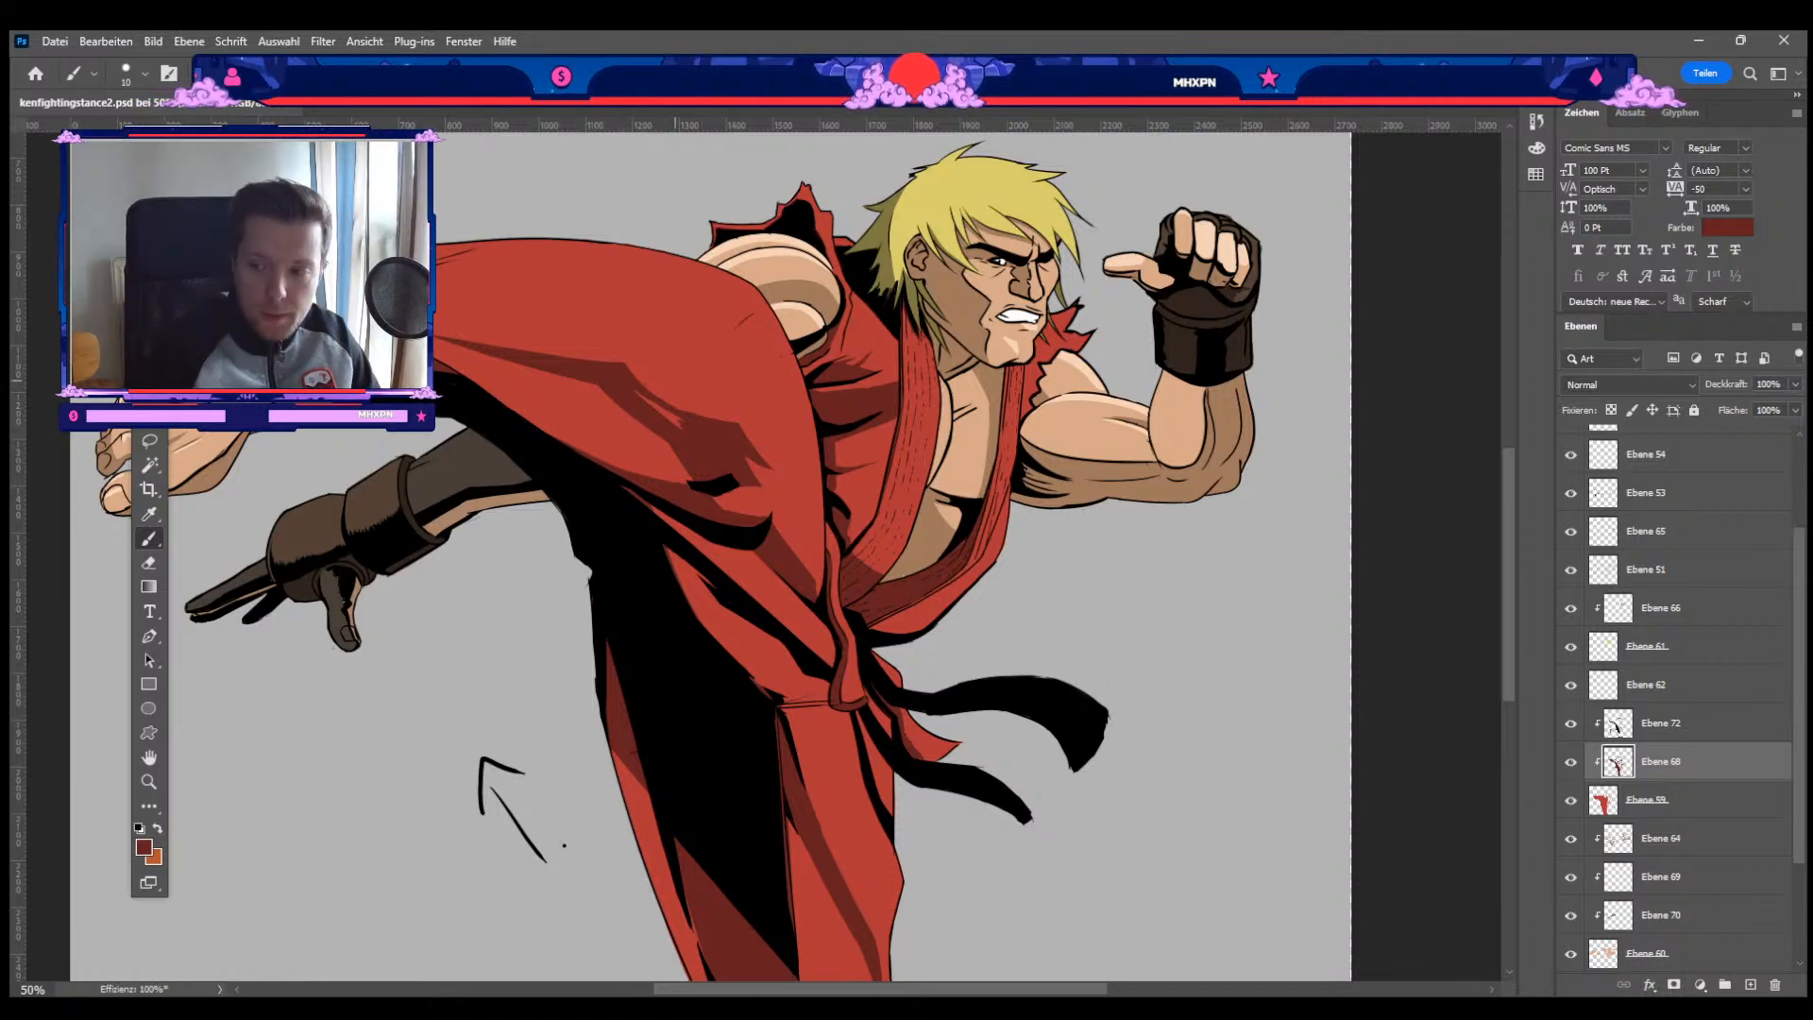
key(ctrl+minus)
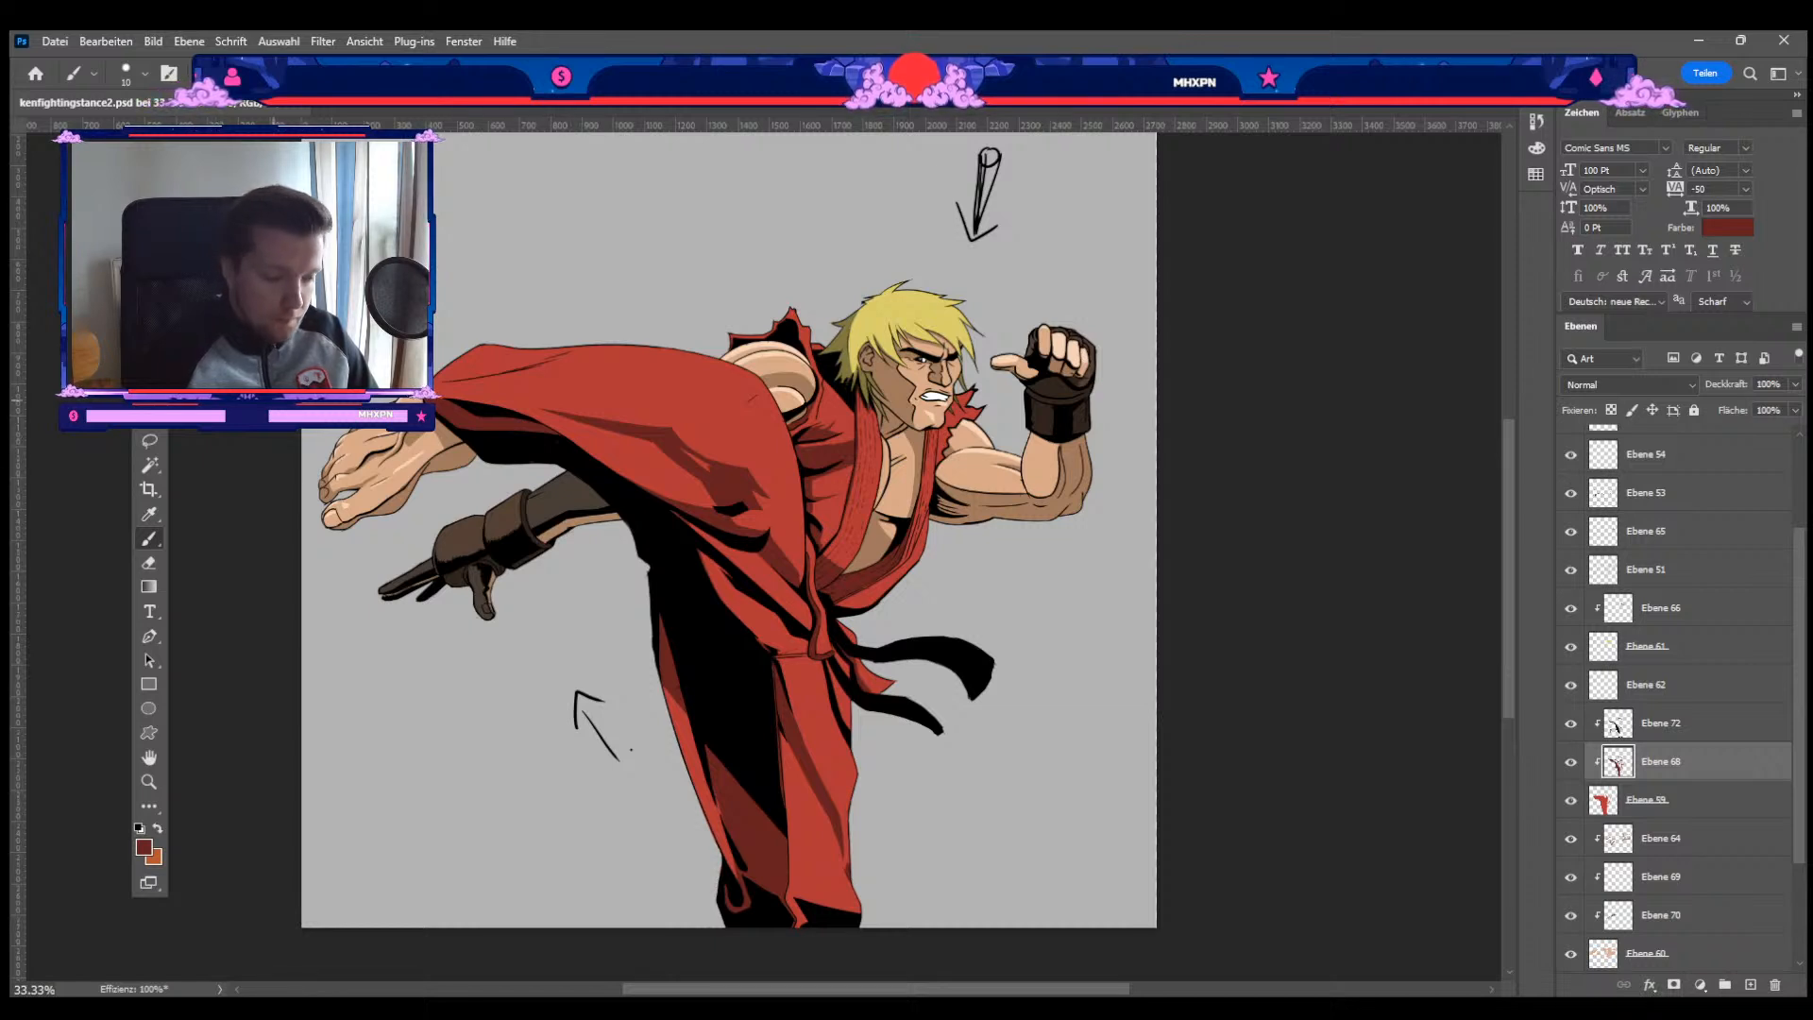
key(v)
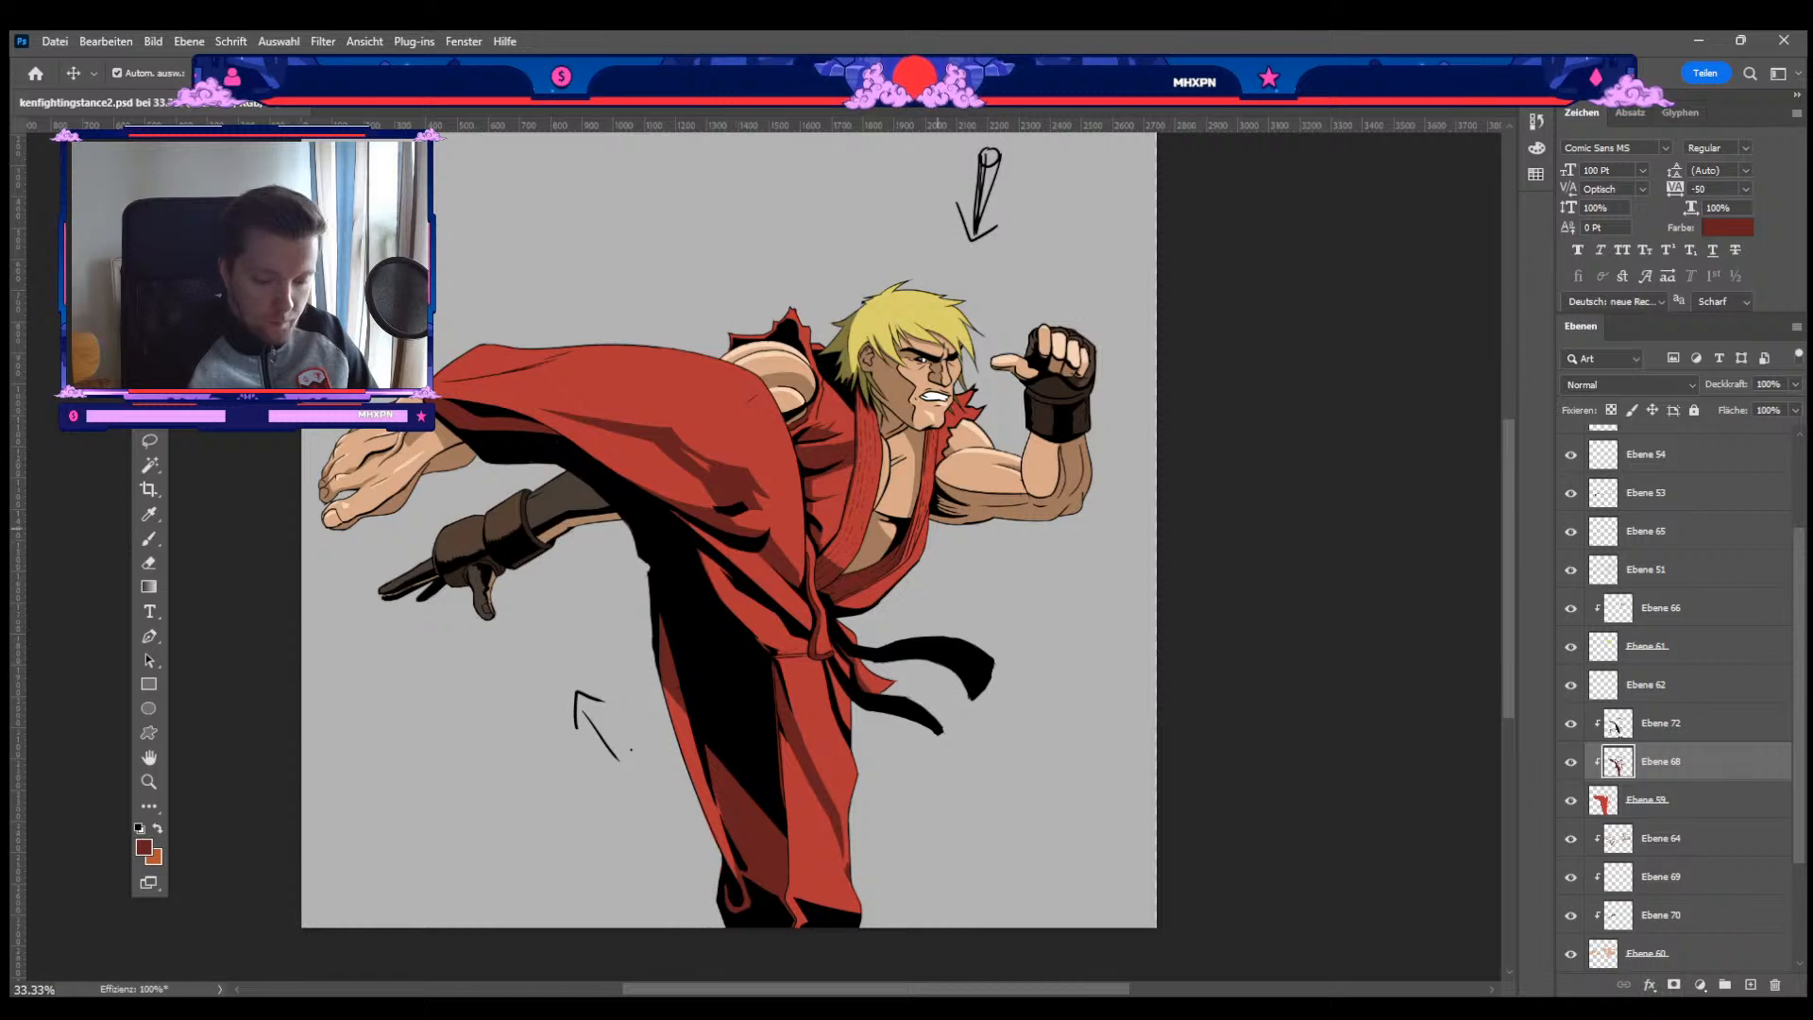
click(905, 522)
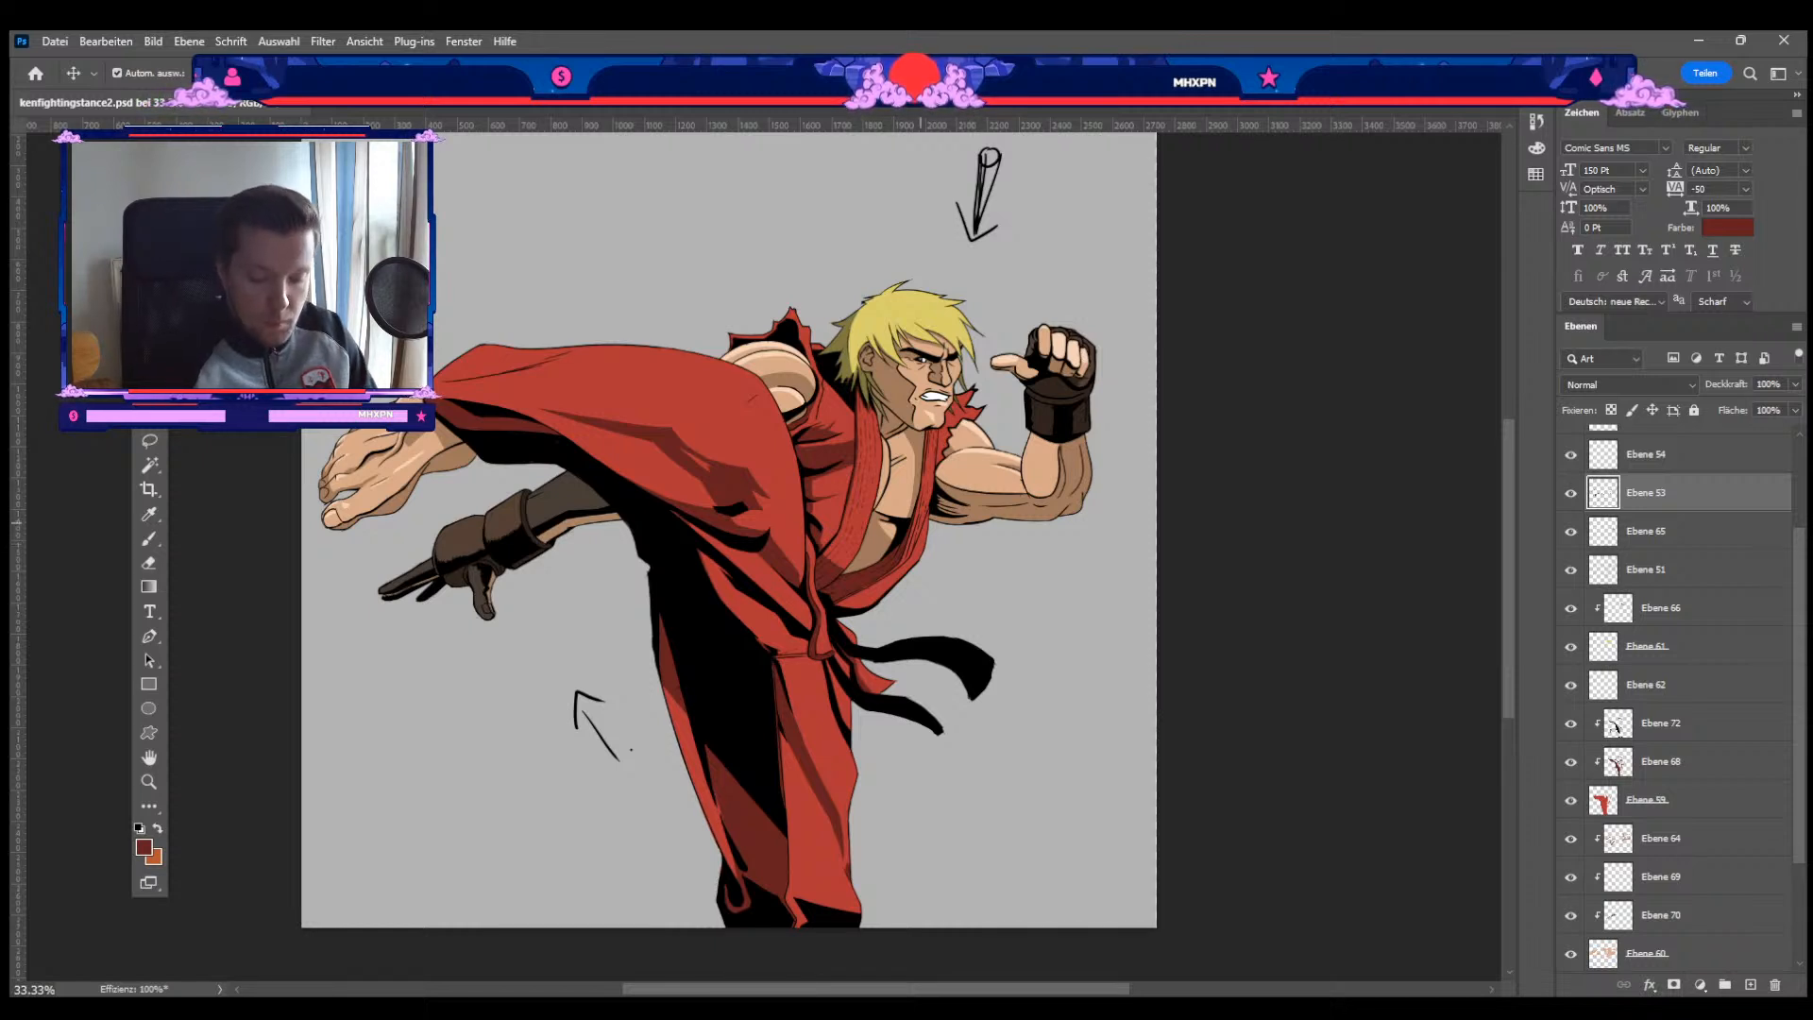
key(e)
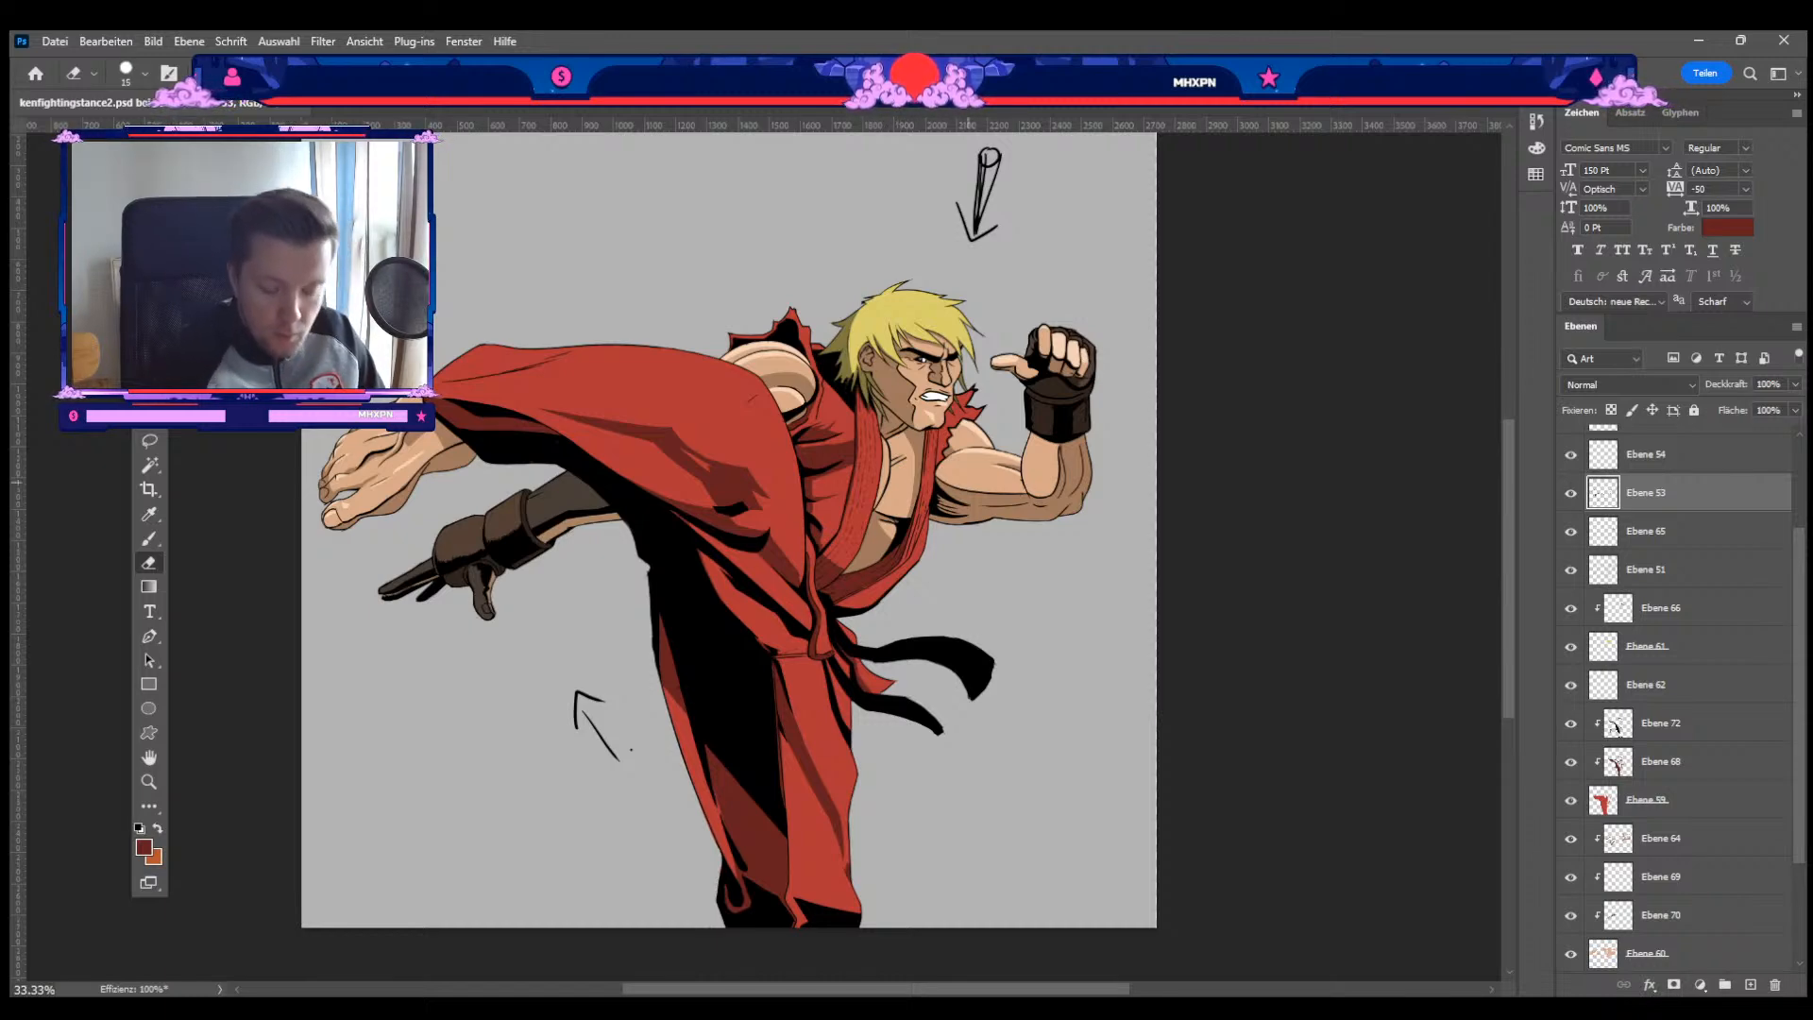
key(ctrl+plus)
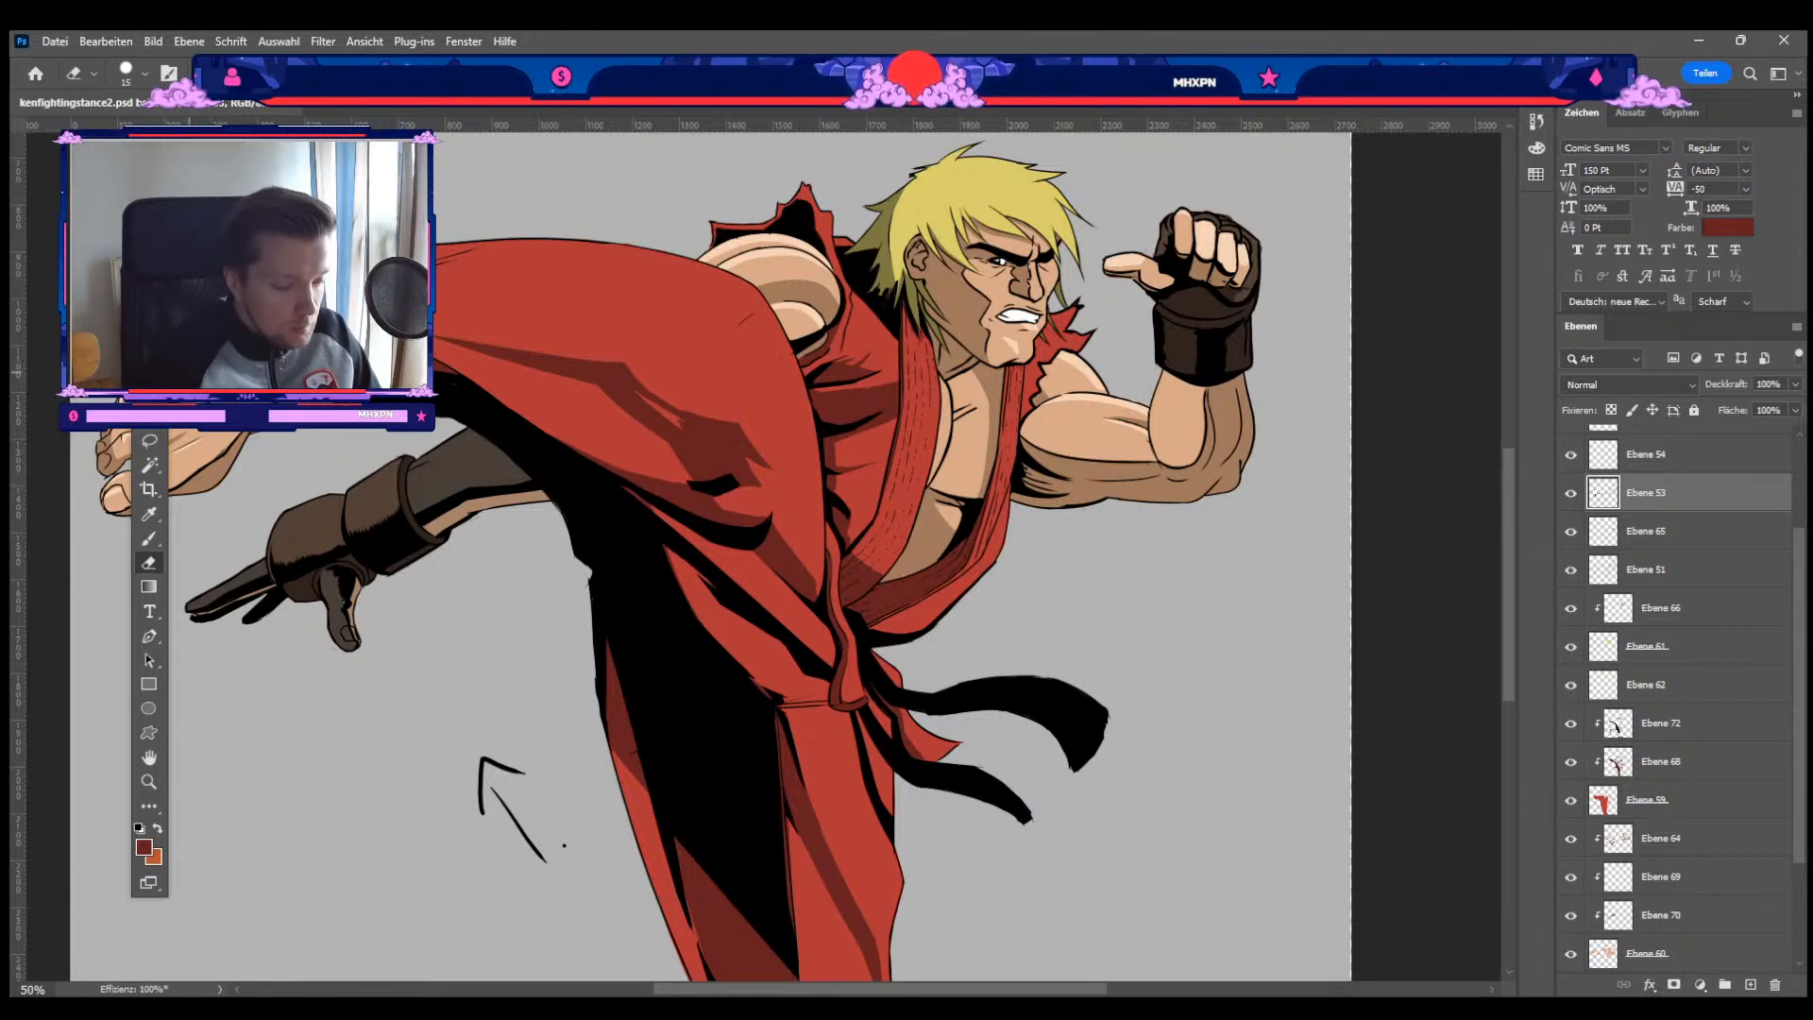
Step: Identify the outline layer Ebene 51 by toggling its visibility and clean up the chest line art with a smaller eraser
key(v)
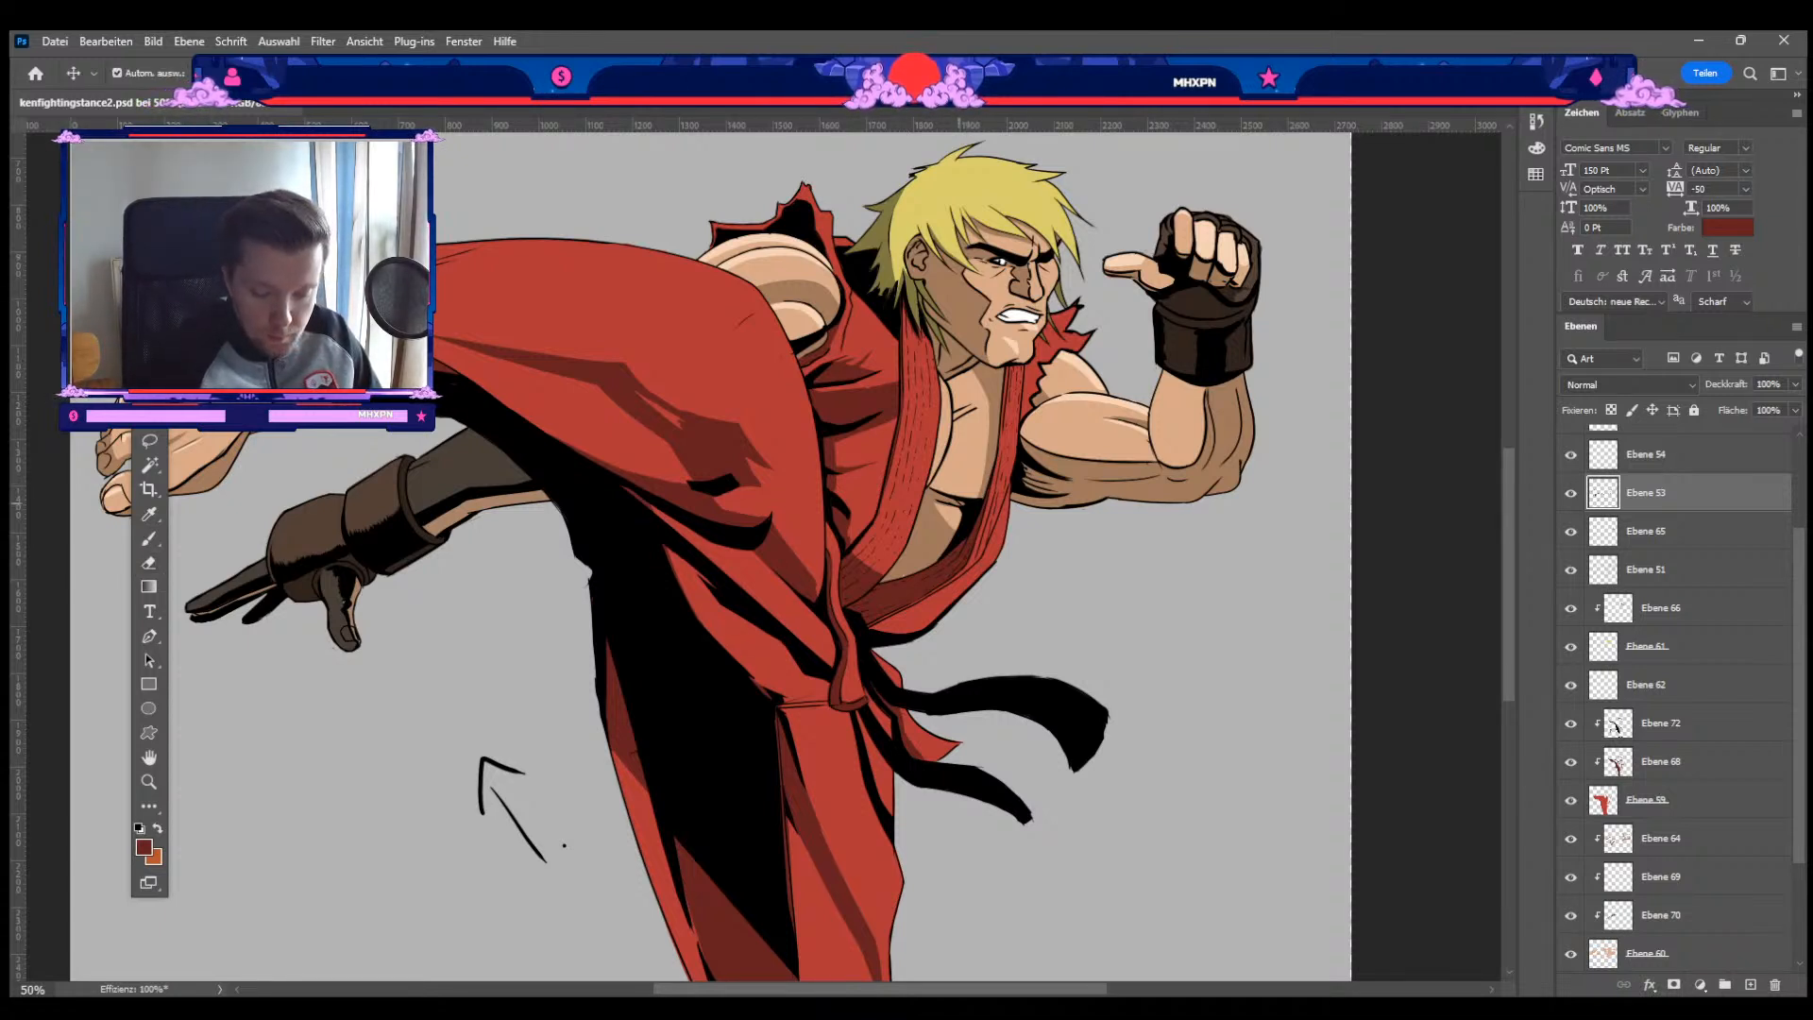
click(1647, 570)
click(1570, 570)
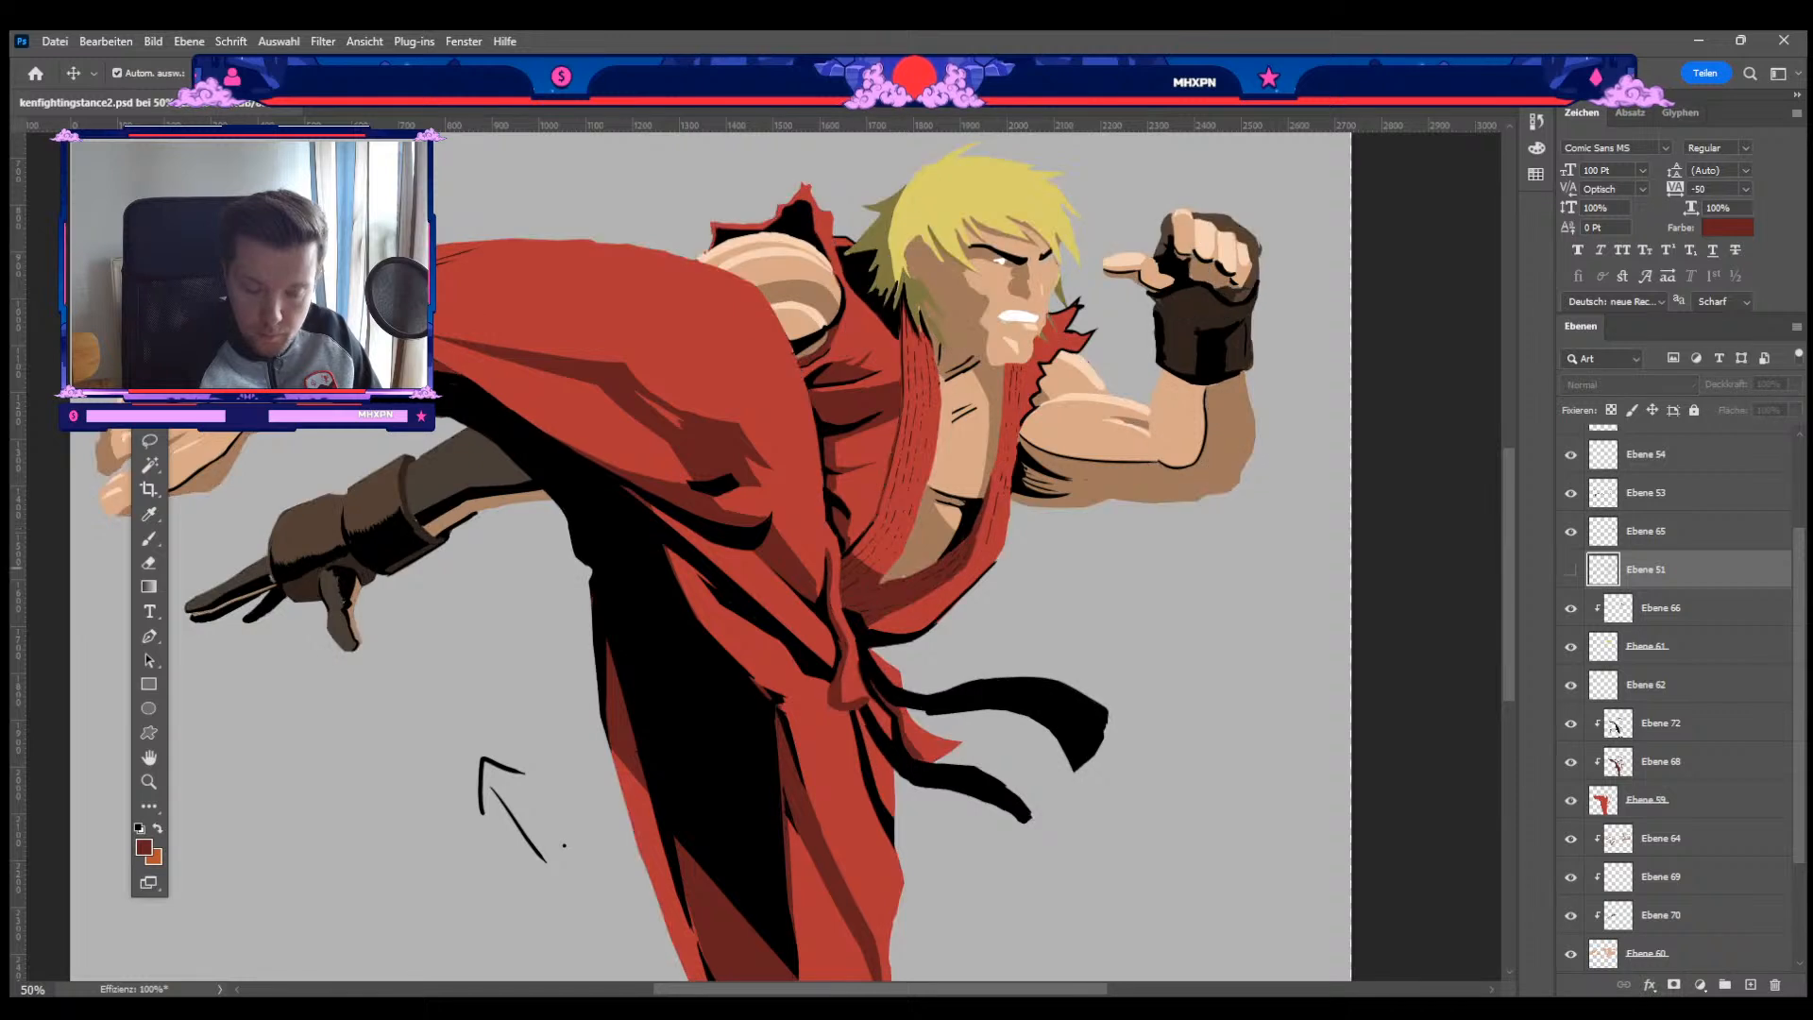
click(1570, 569)
key(e)
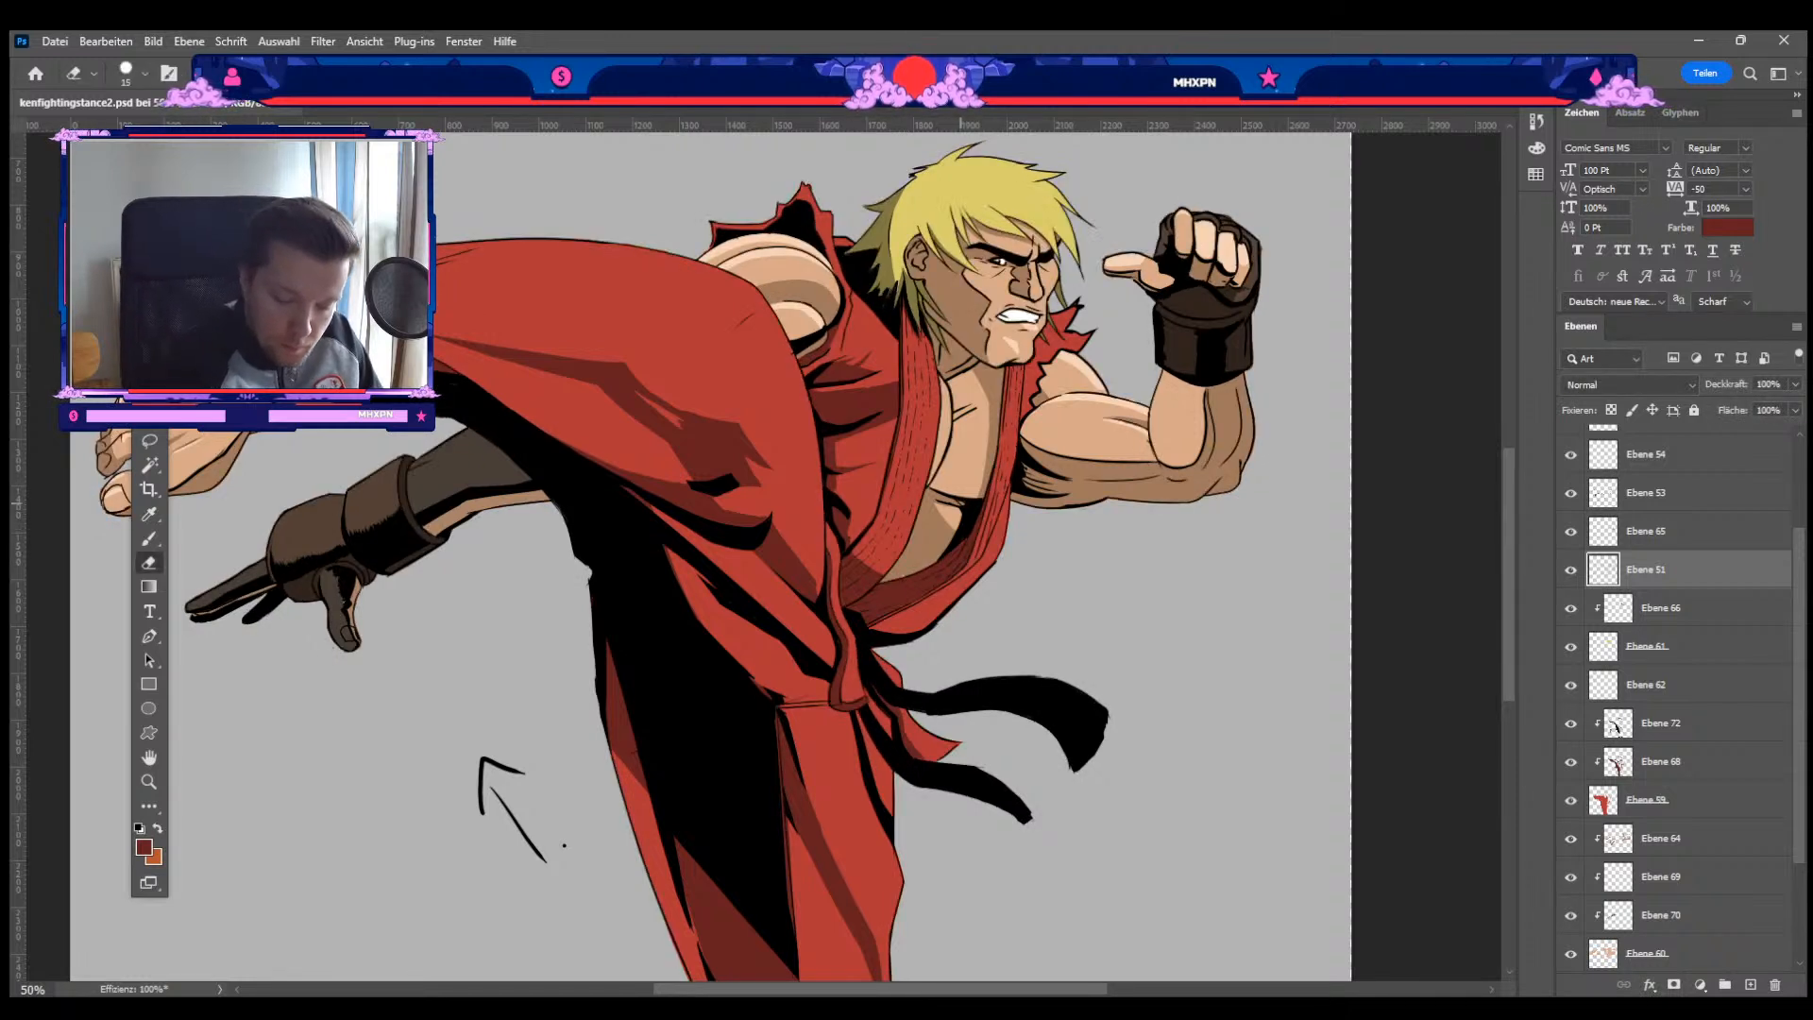
key(bracketleft)
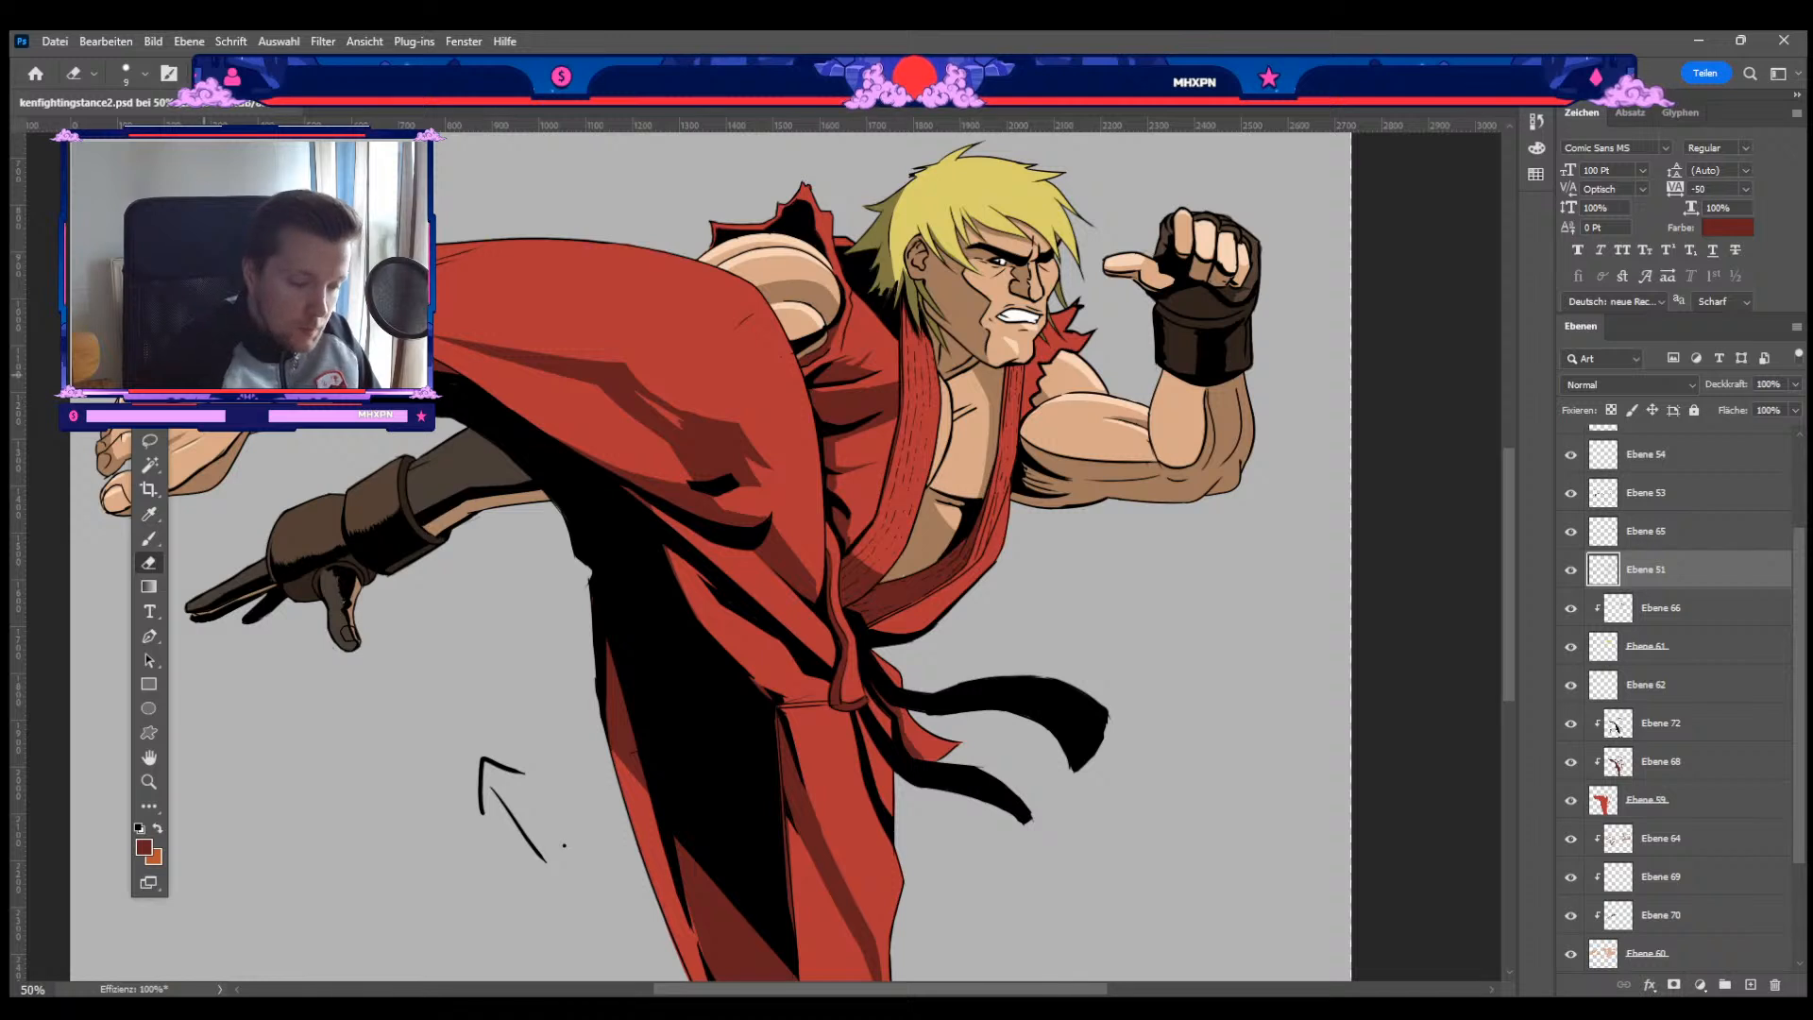
key(v)
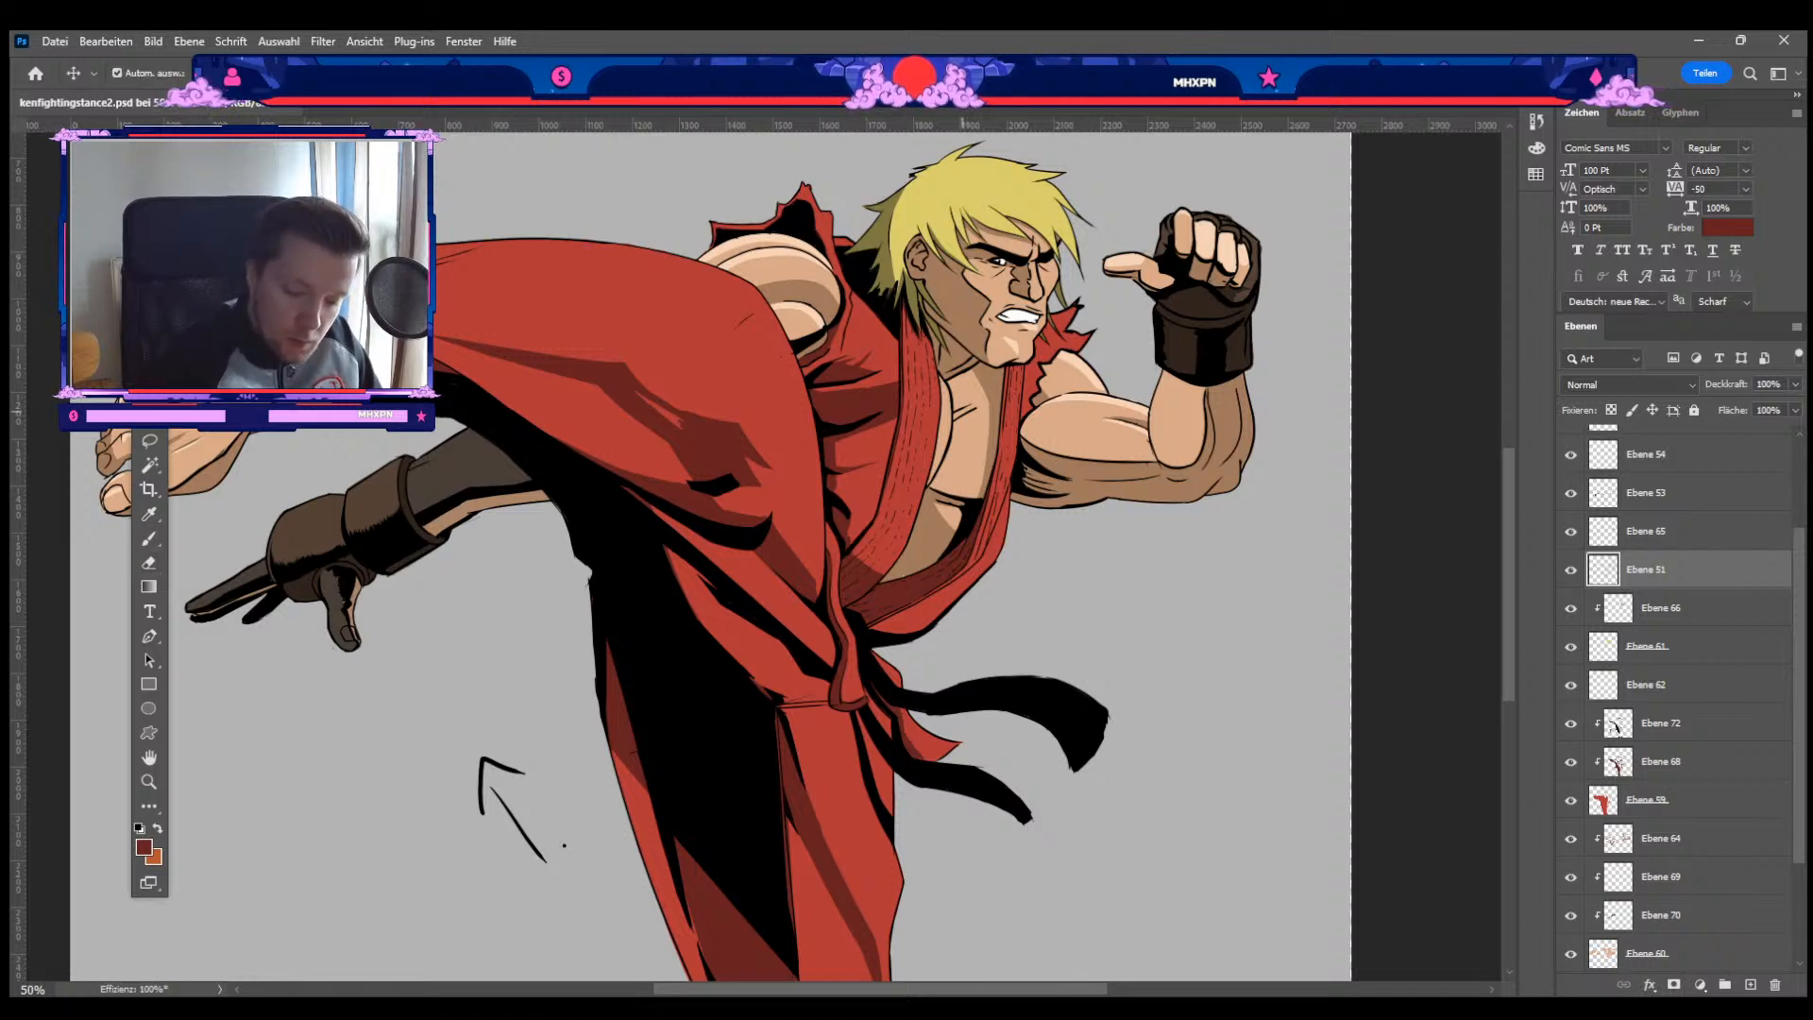
Step: On layer Ebene 53, retouch the fine line art with the eraser and a small brush in sampled black
click(965, 410)
key(e)
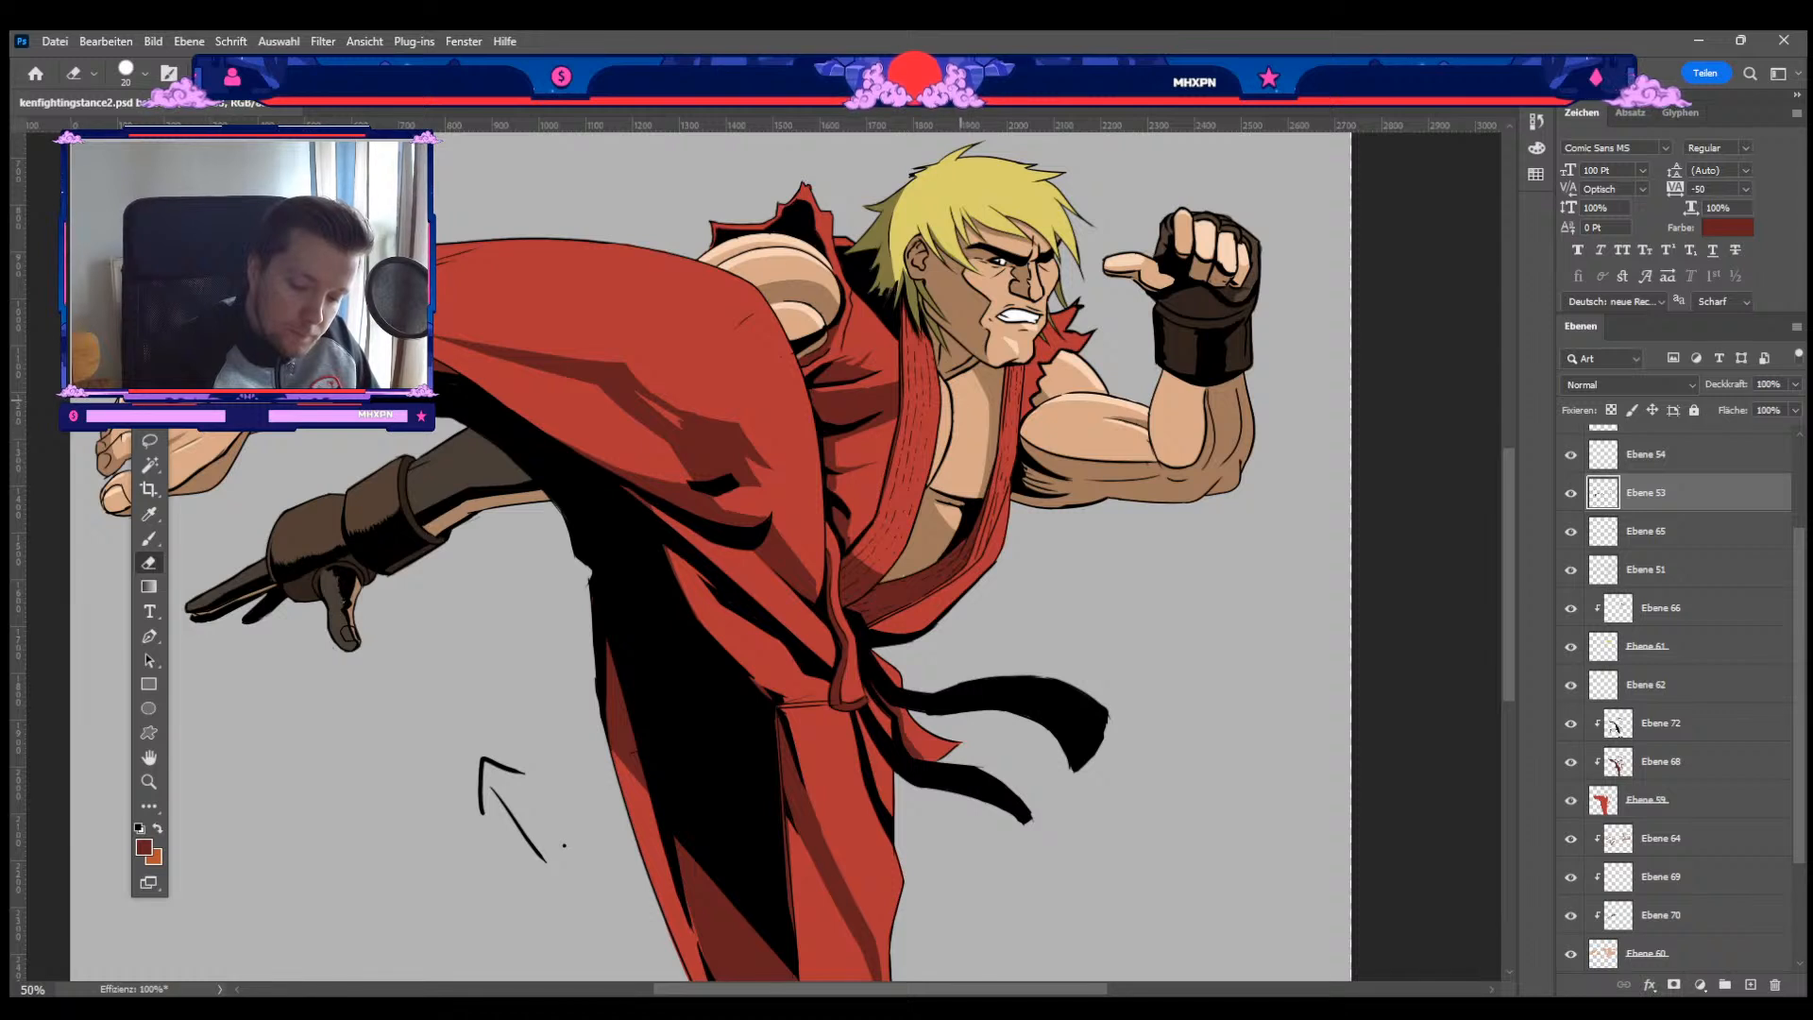
key(b)
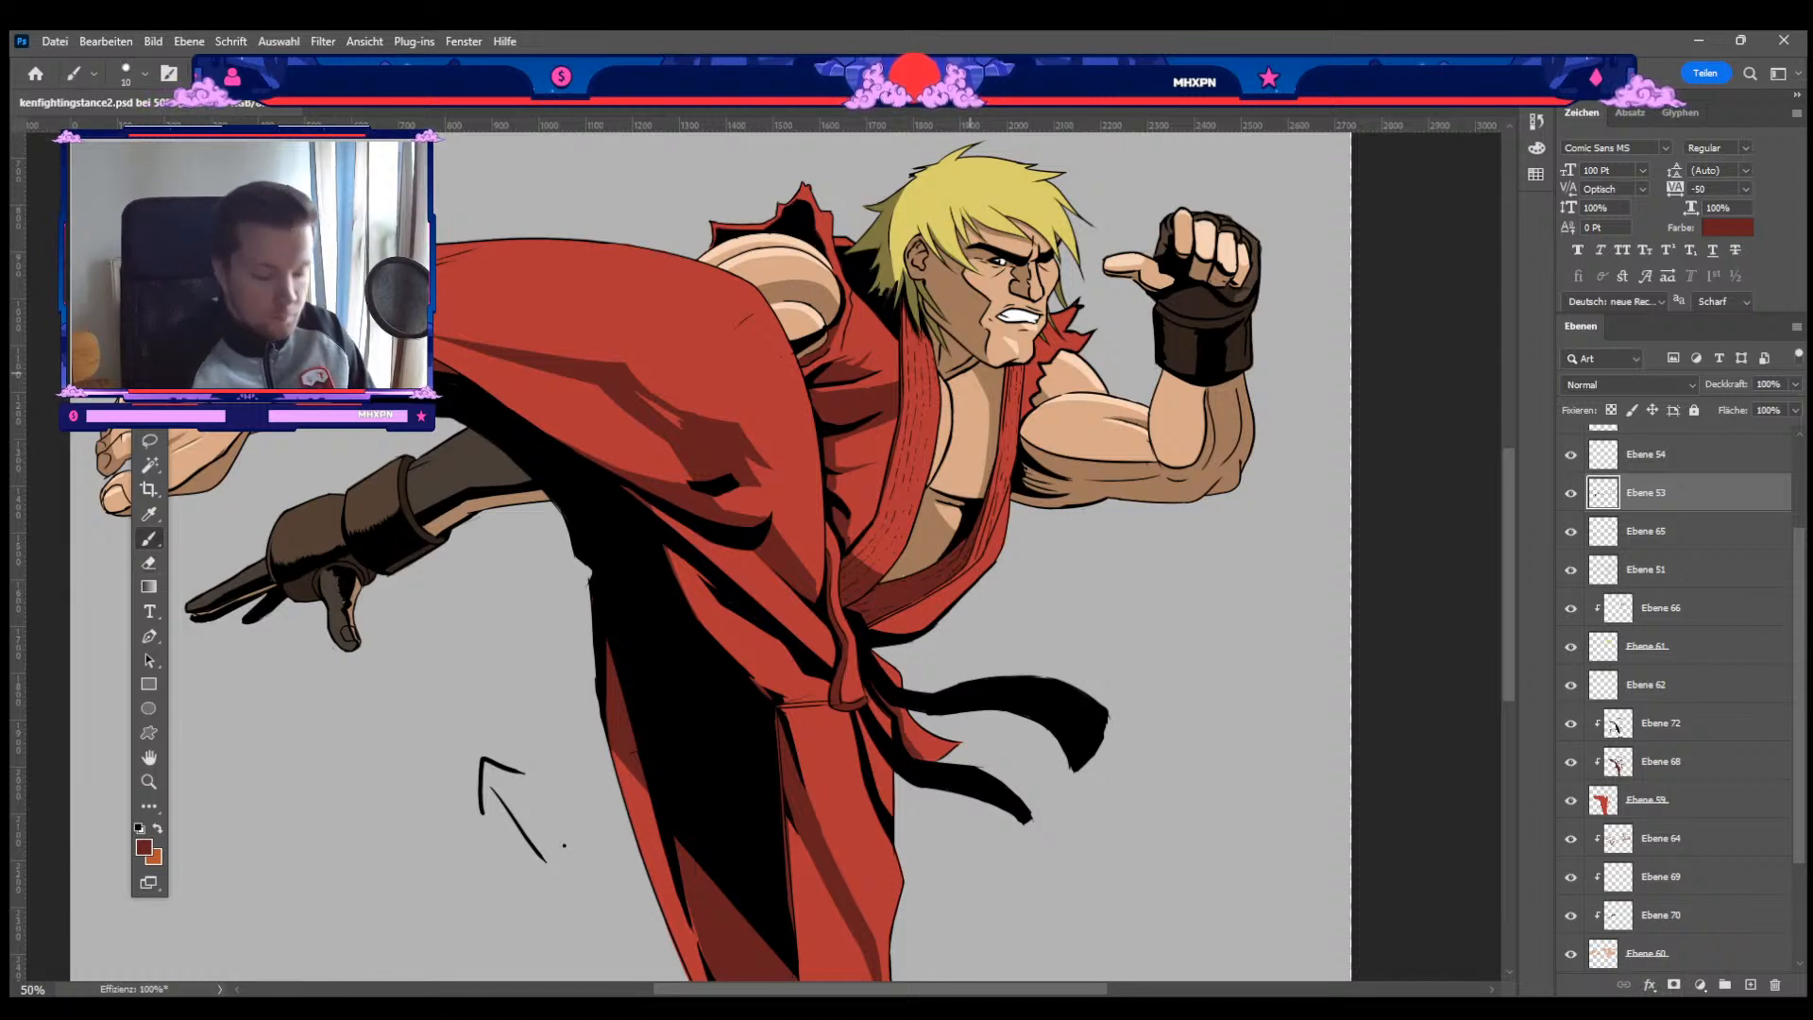
key(i)
key(b)
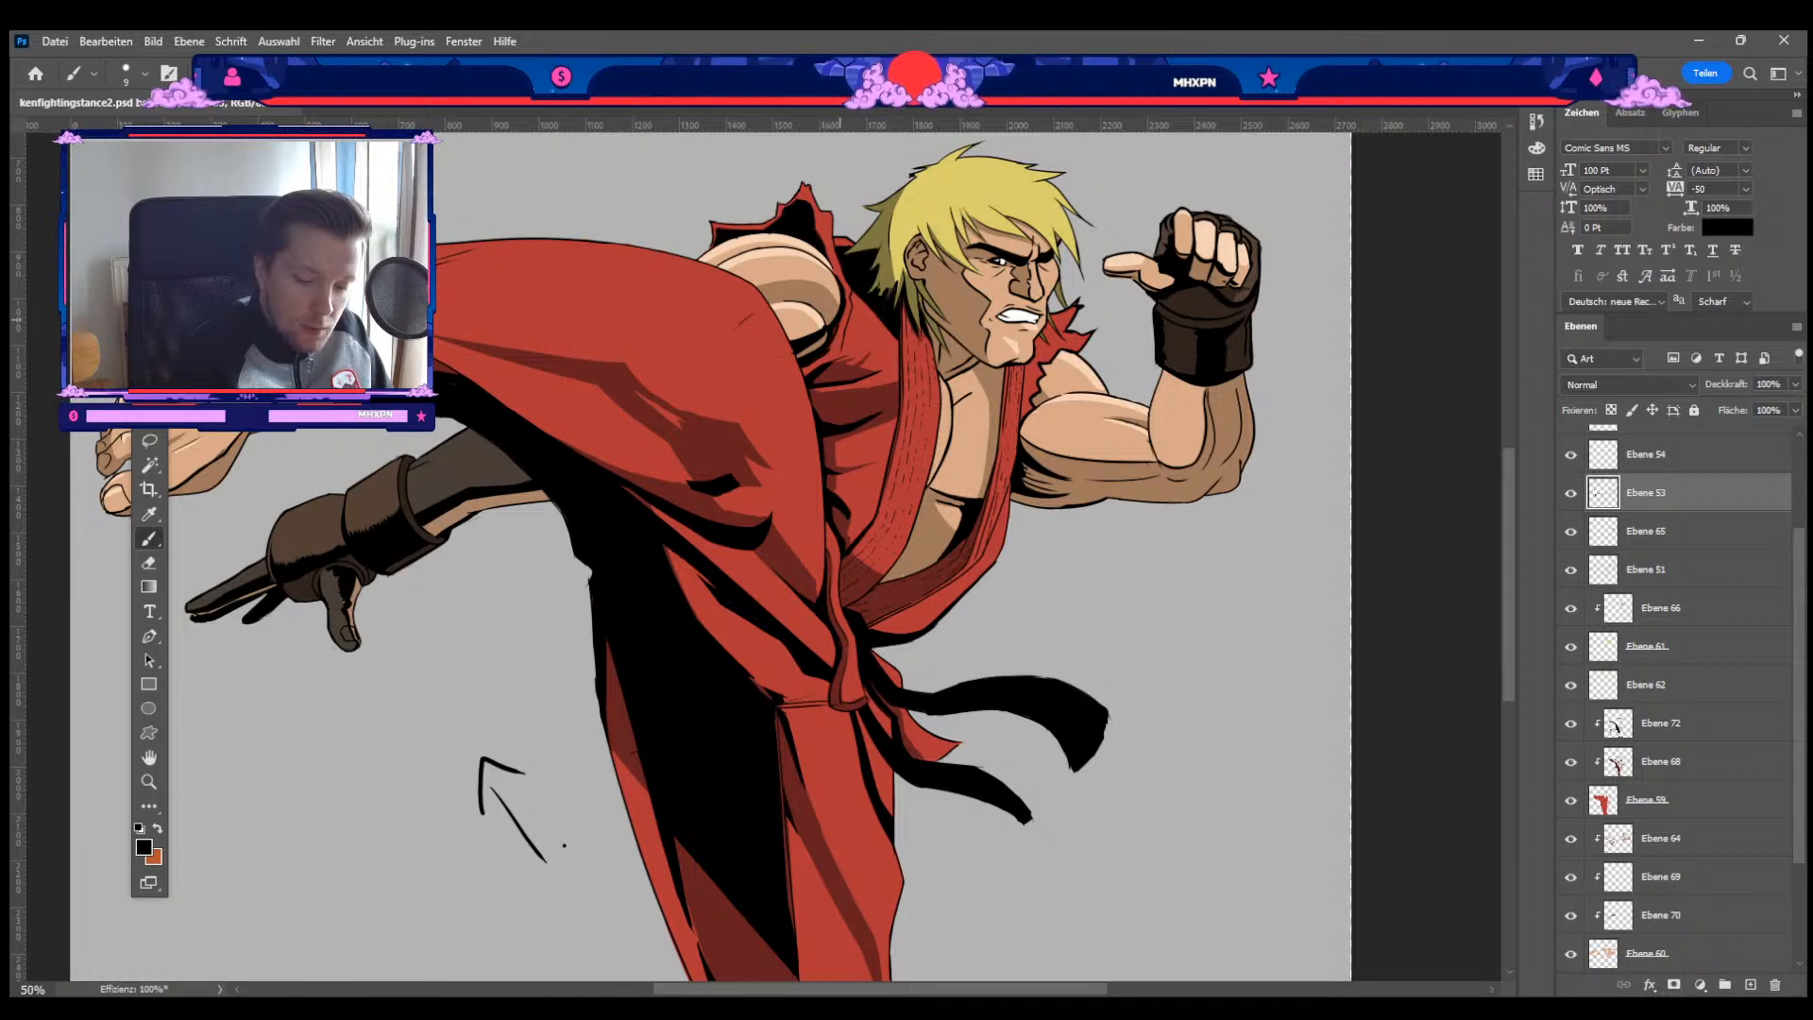
key(bracketleft)
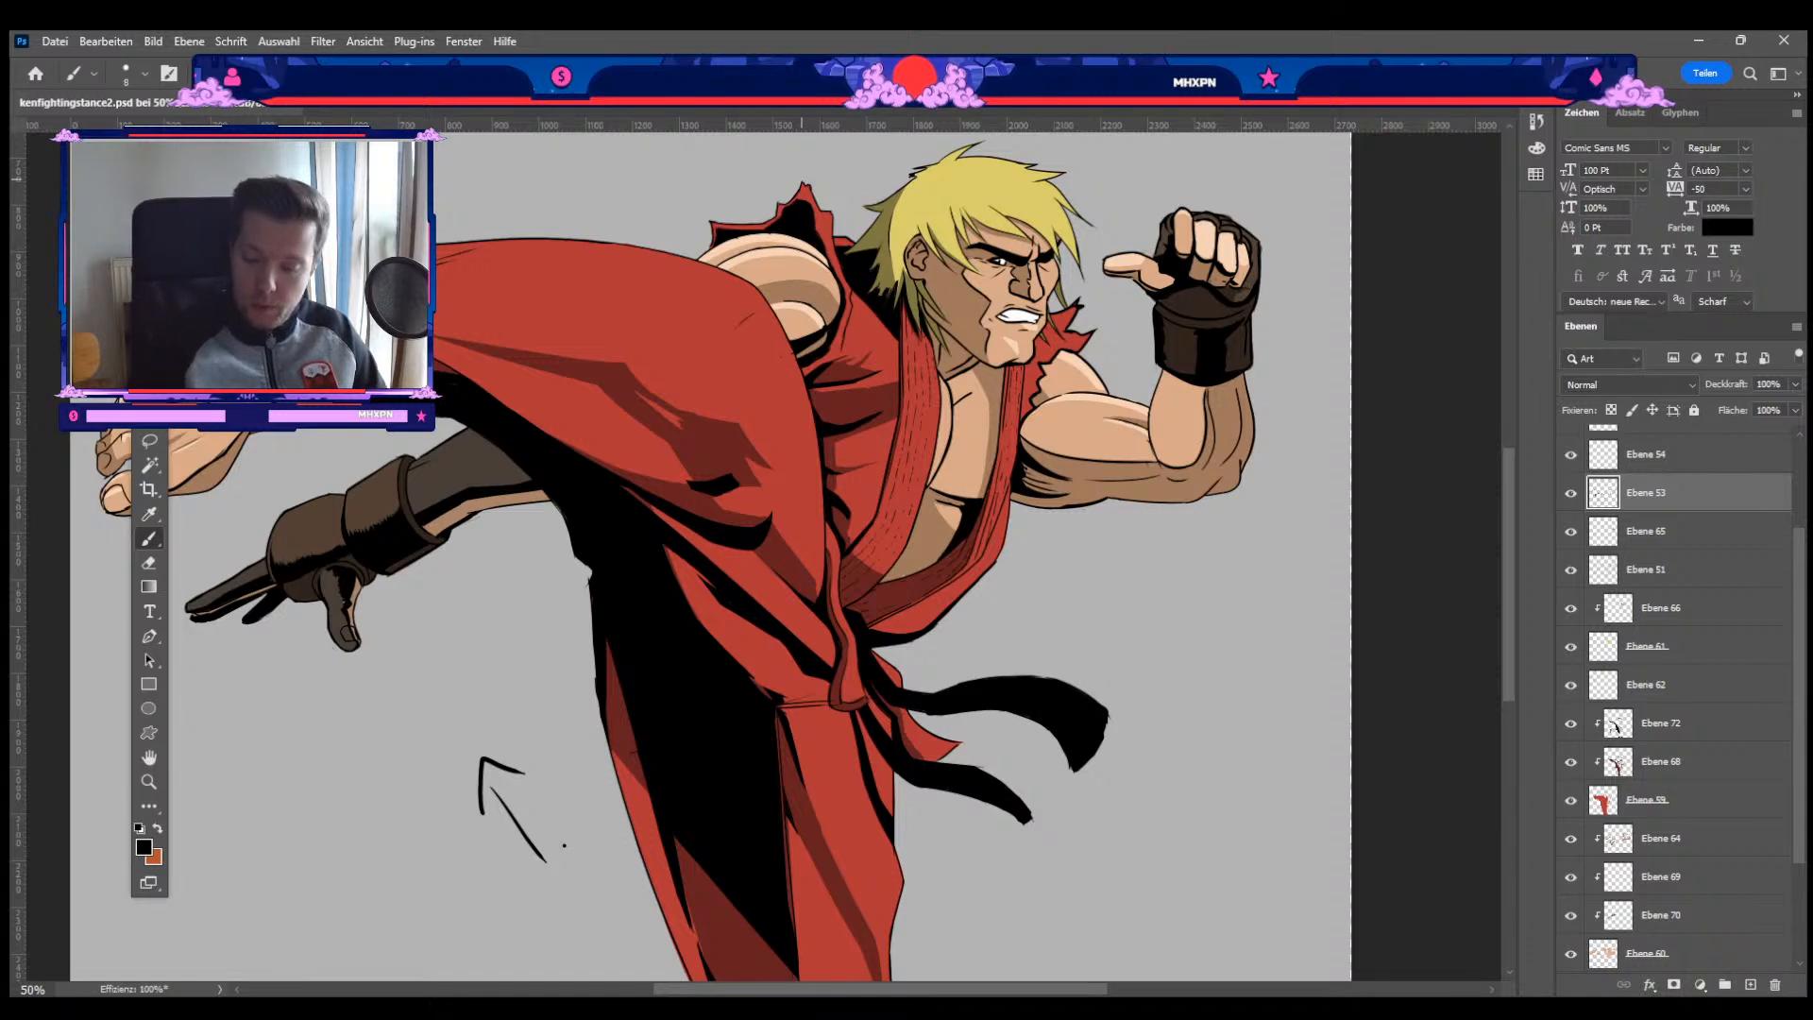
Step: Add a new clipped layer directly above the red gi base layer Ebene 59 and choose a light orange as the foreground colour
key(ctrl+minus)
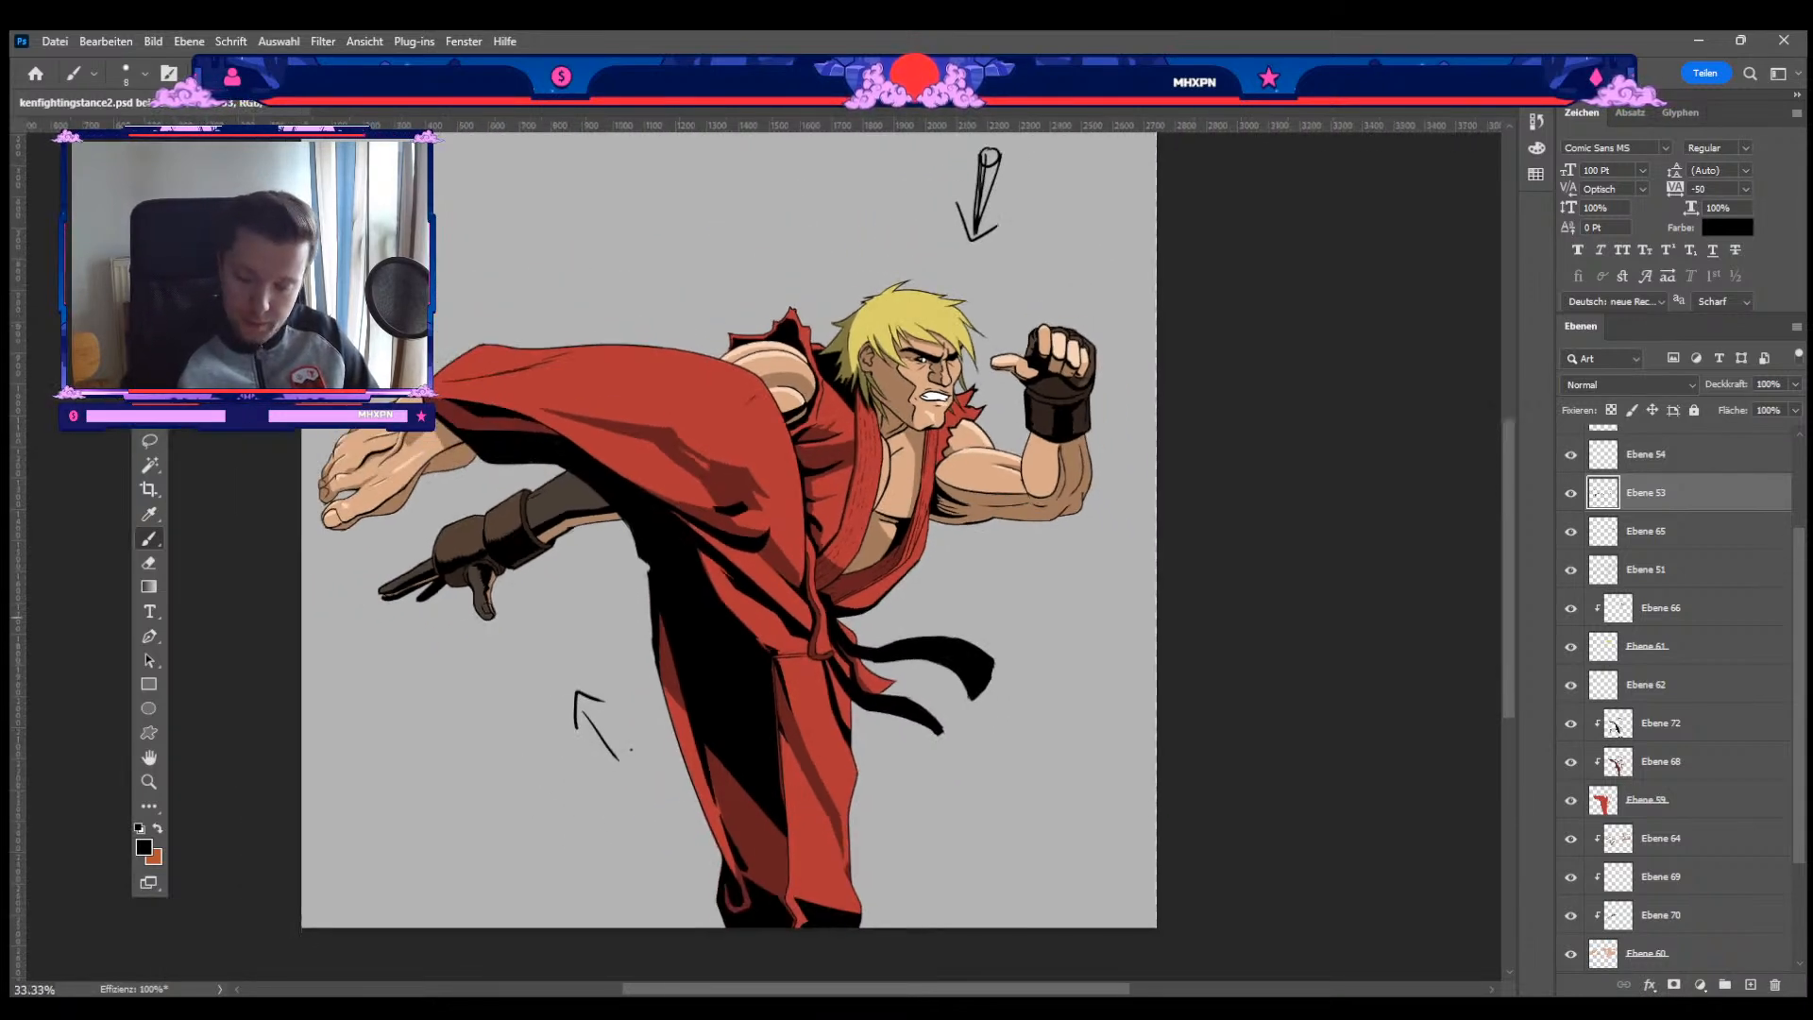
click(1648, 801)
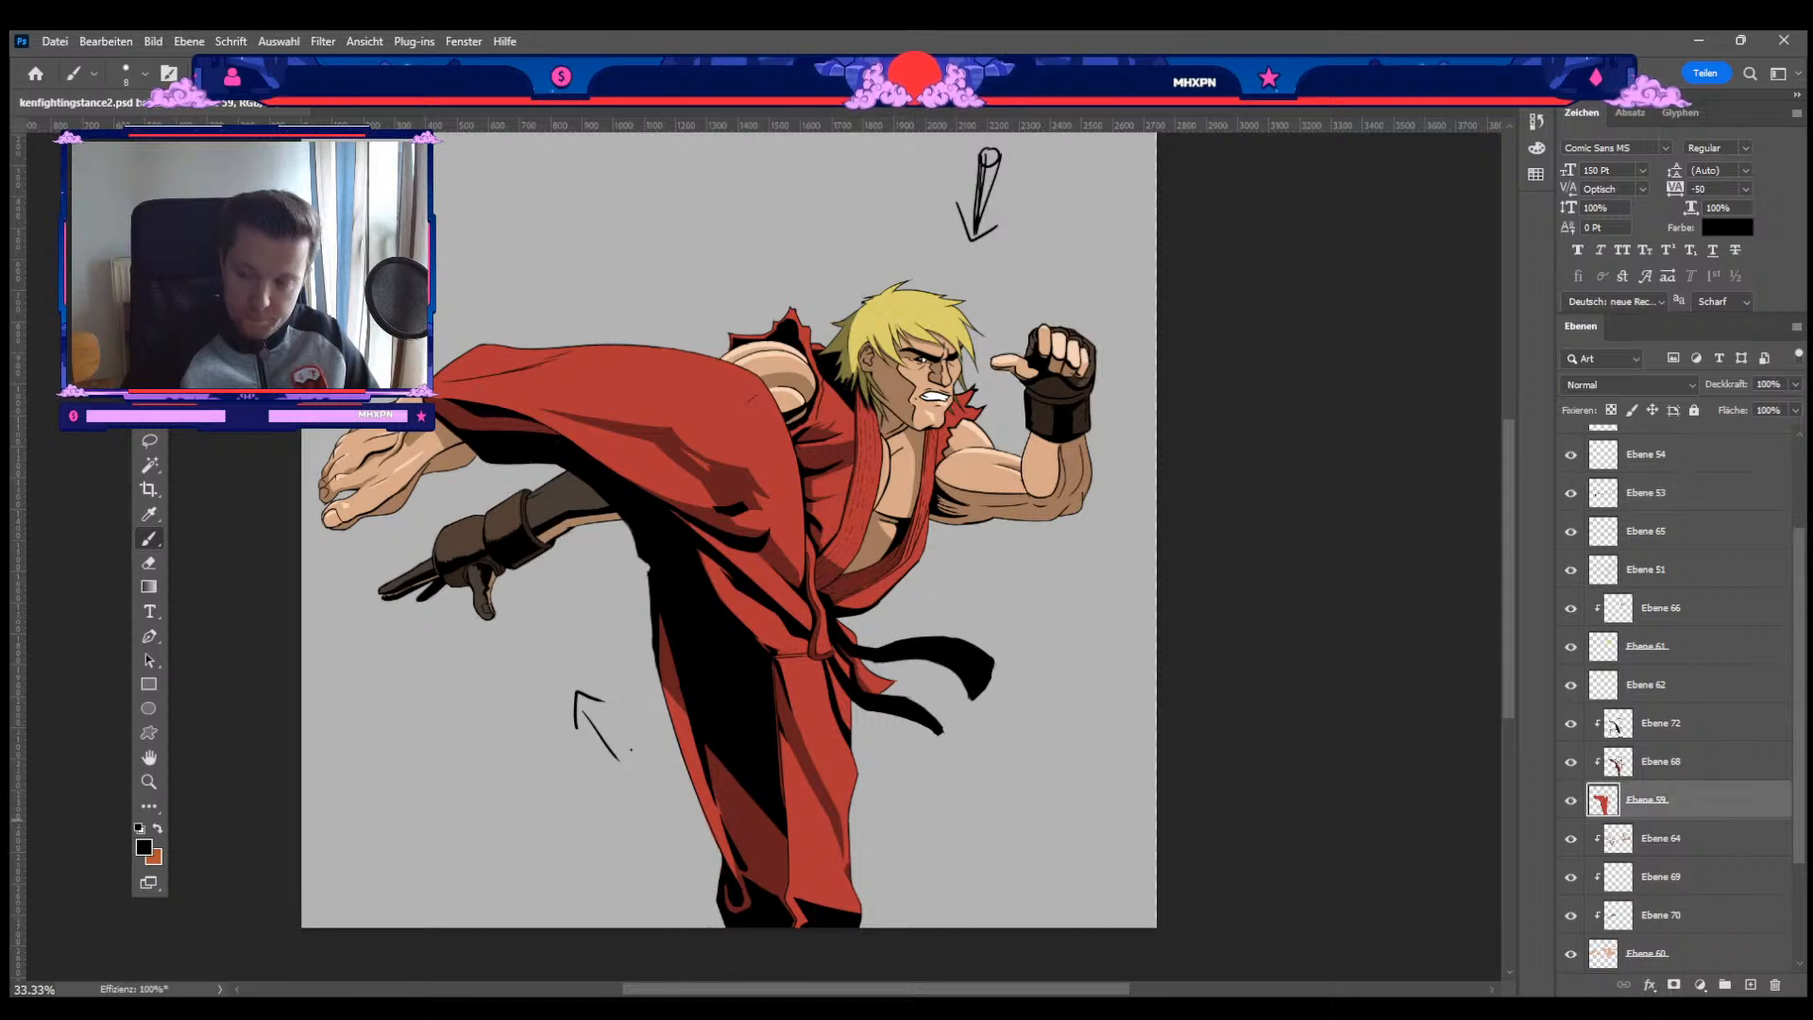
click(1750, 985)
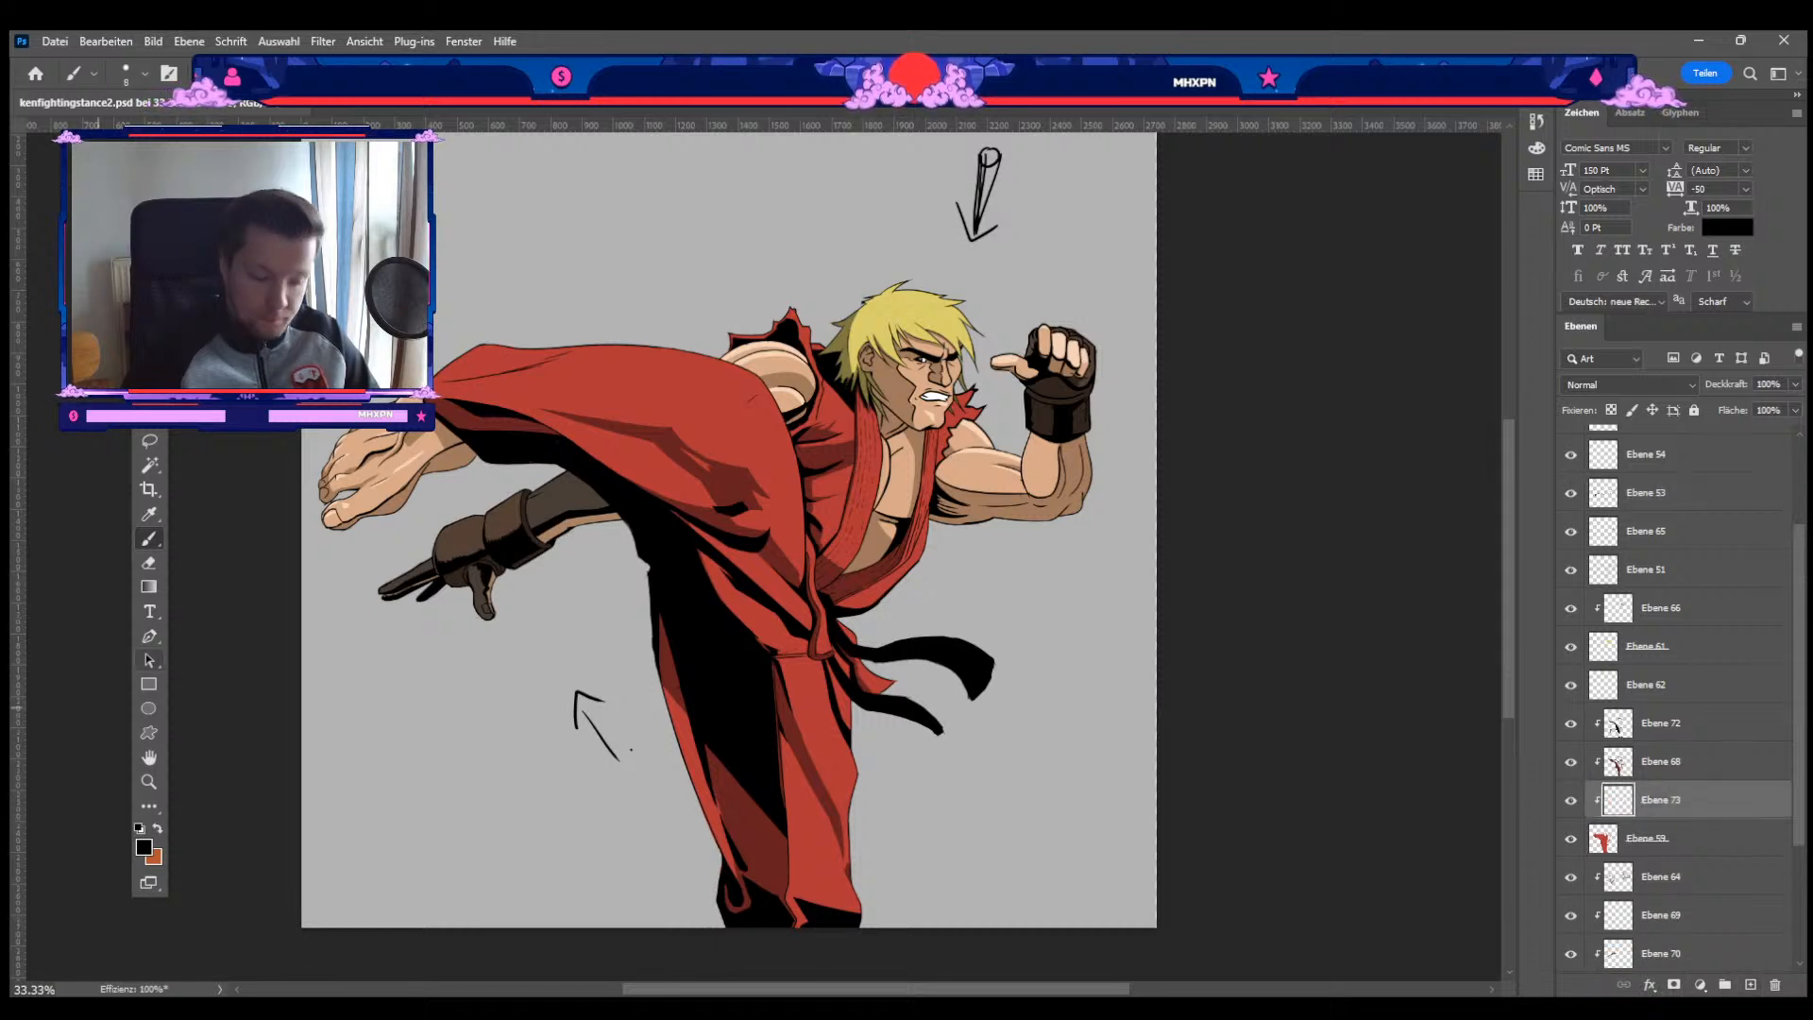
key(i)
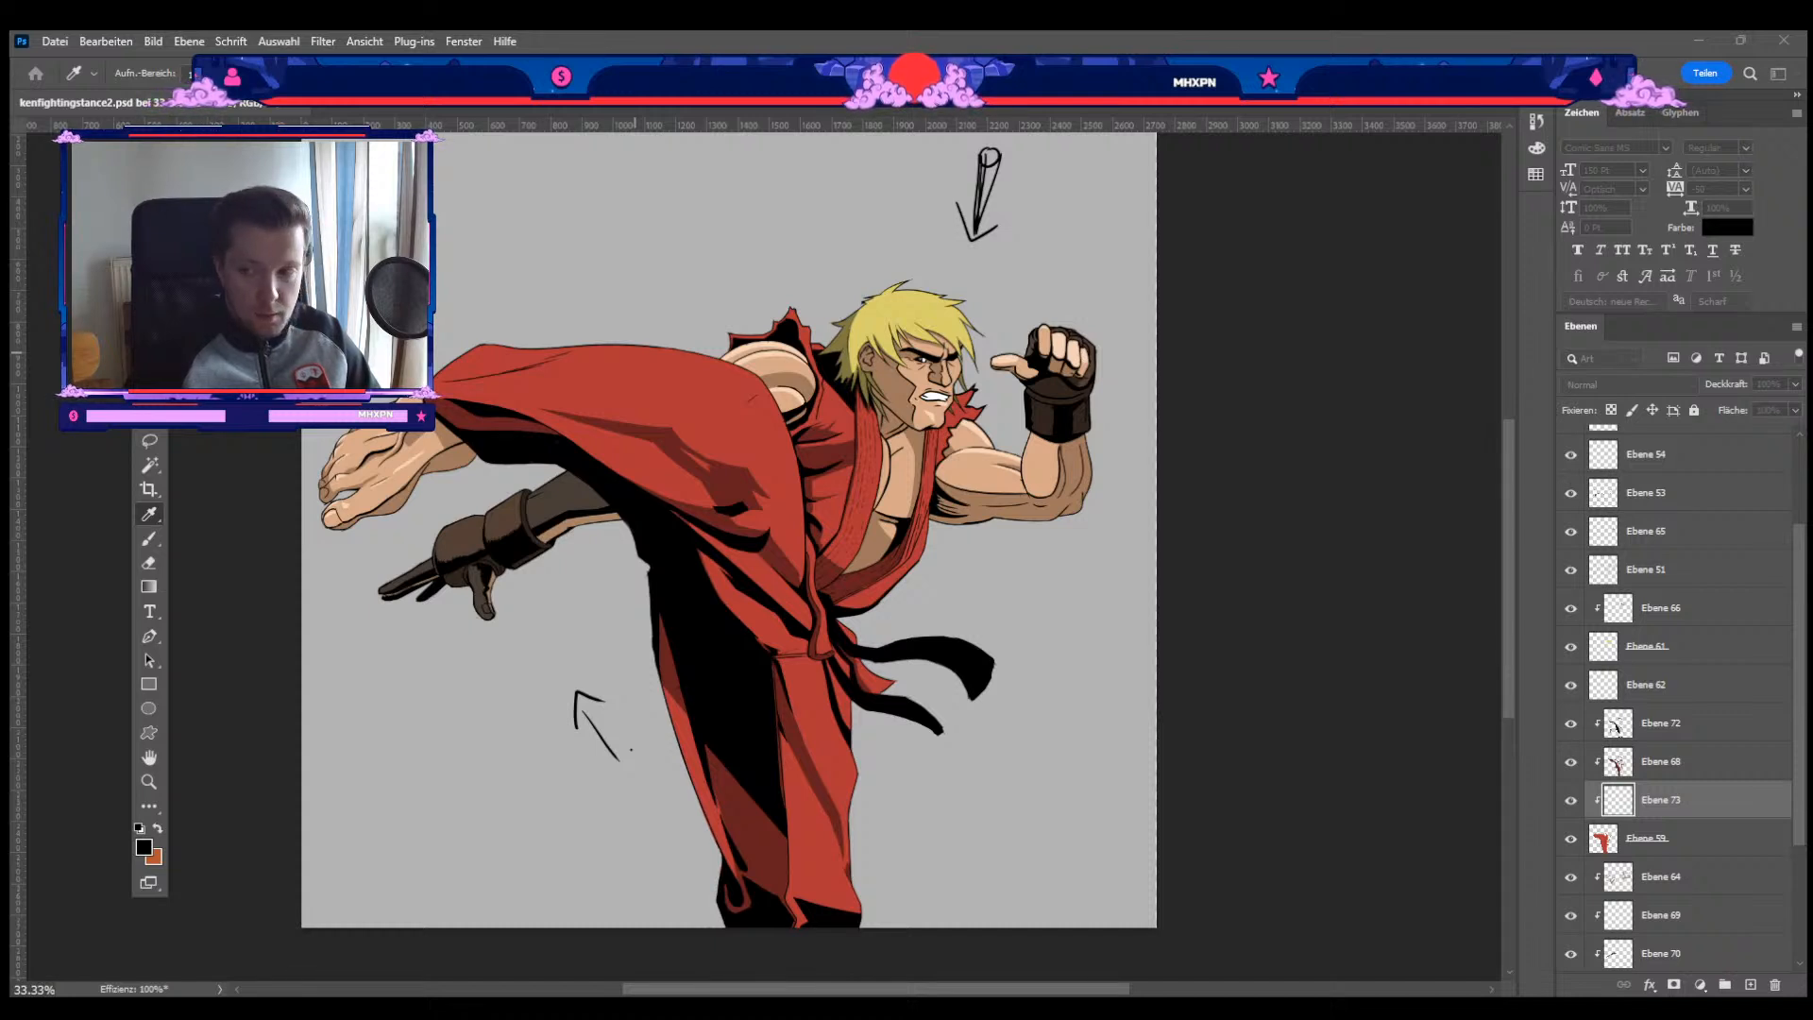
key(Return)
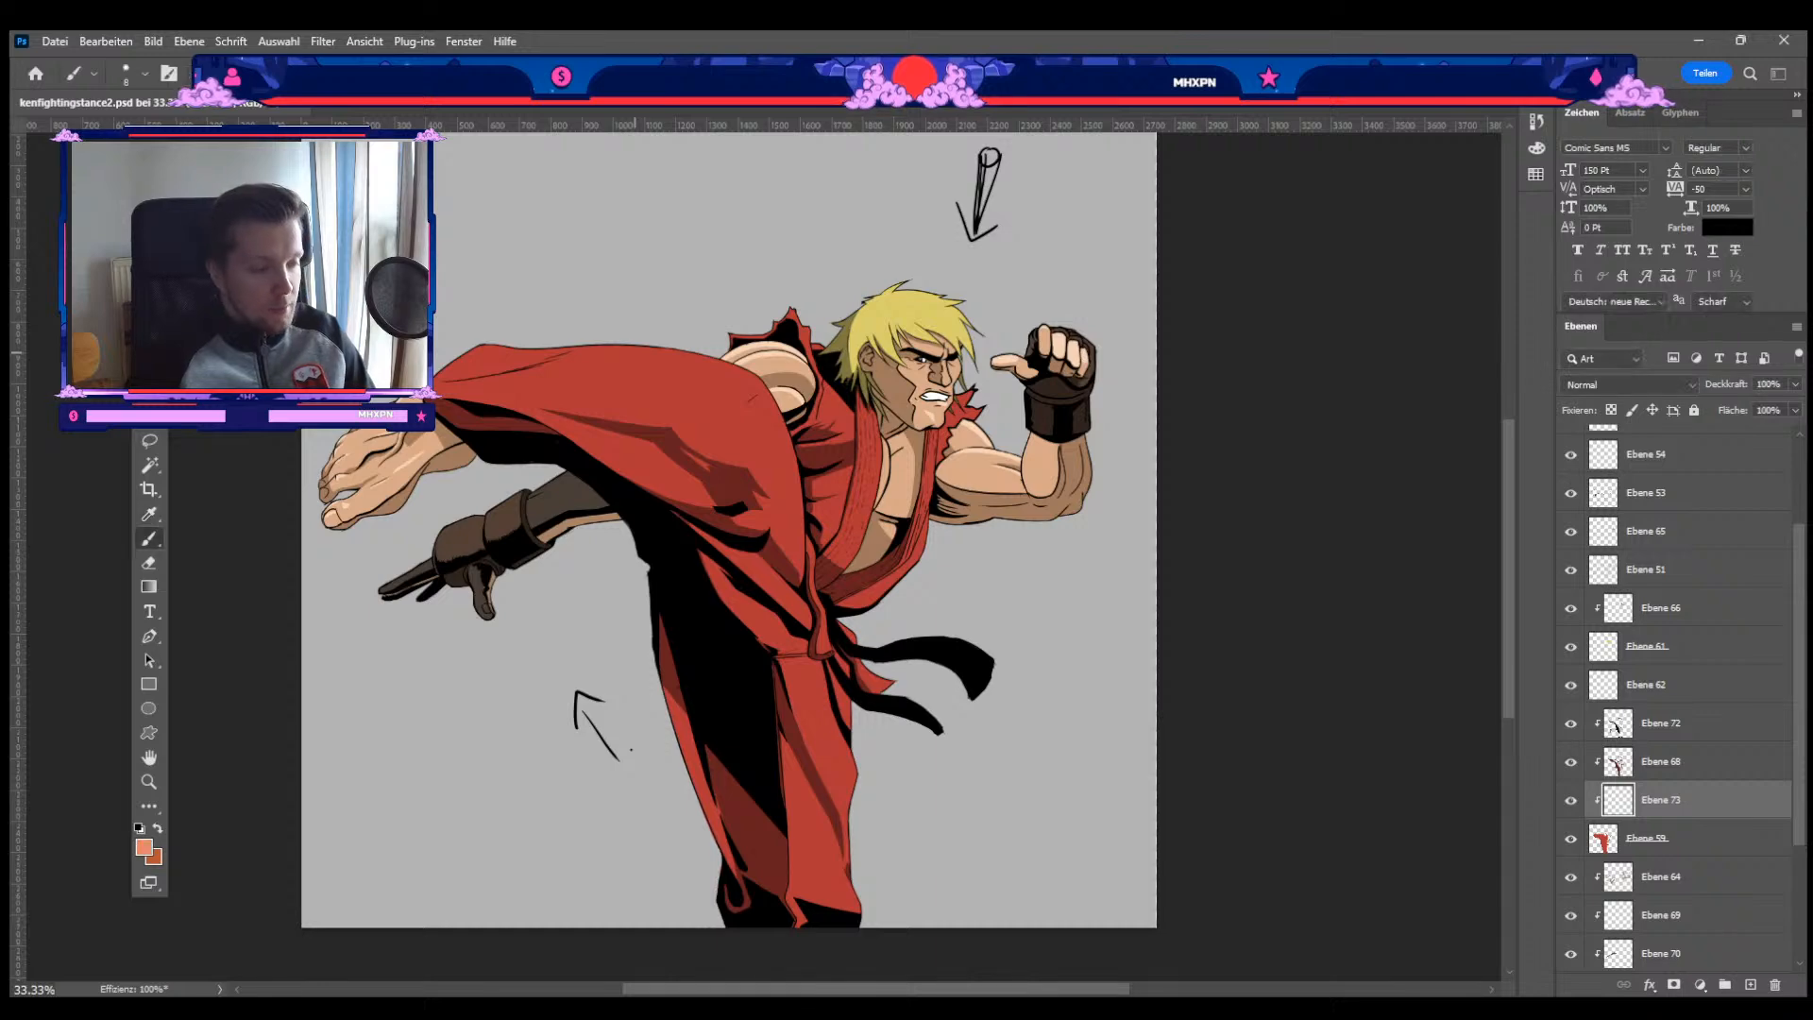
Step: Paint a broad light orange highlight along the raised leg's upper edge with a size 50 brush, refining its edge with the eraser
key(r)
drag(471, 646, 567, 681)
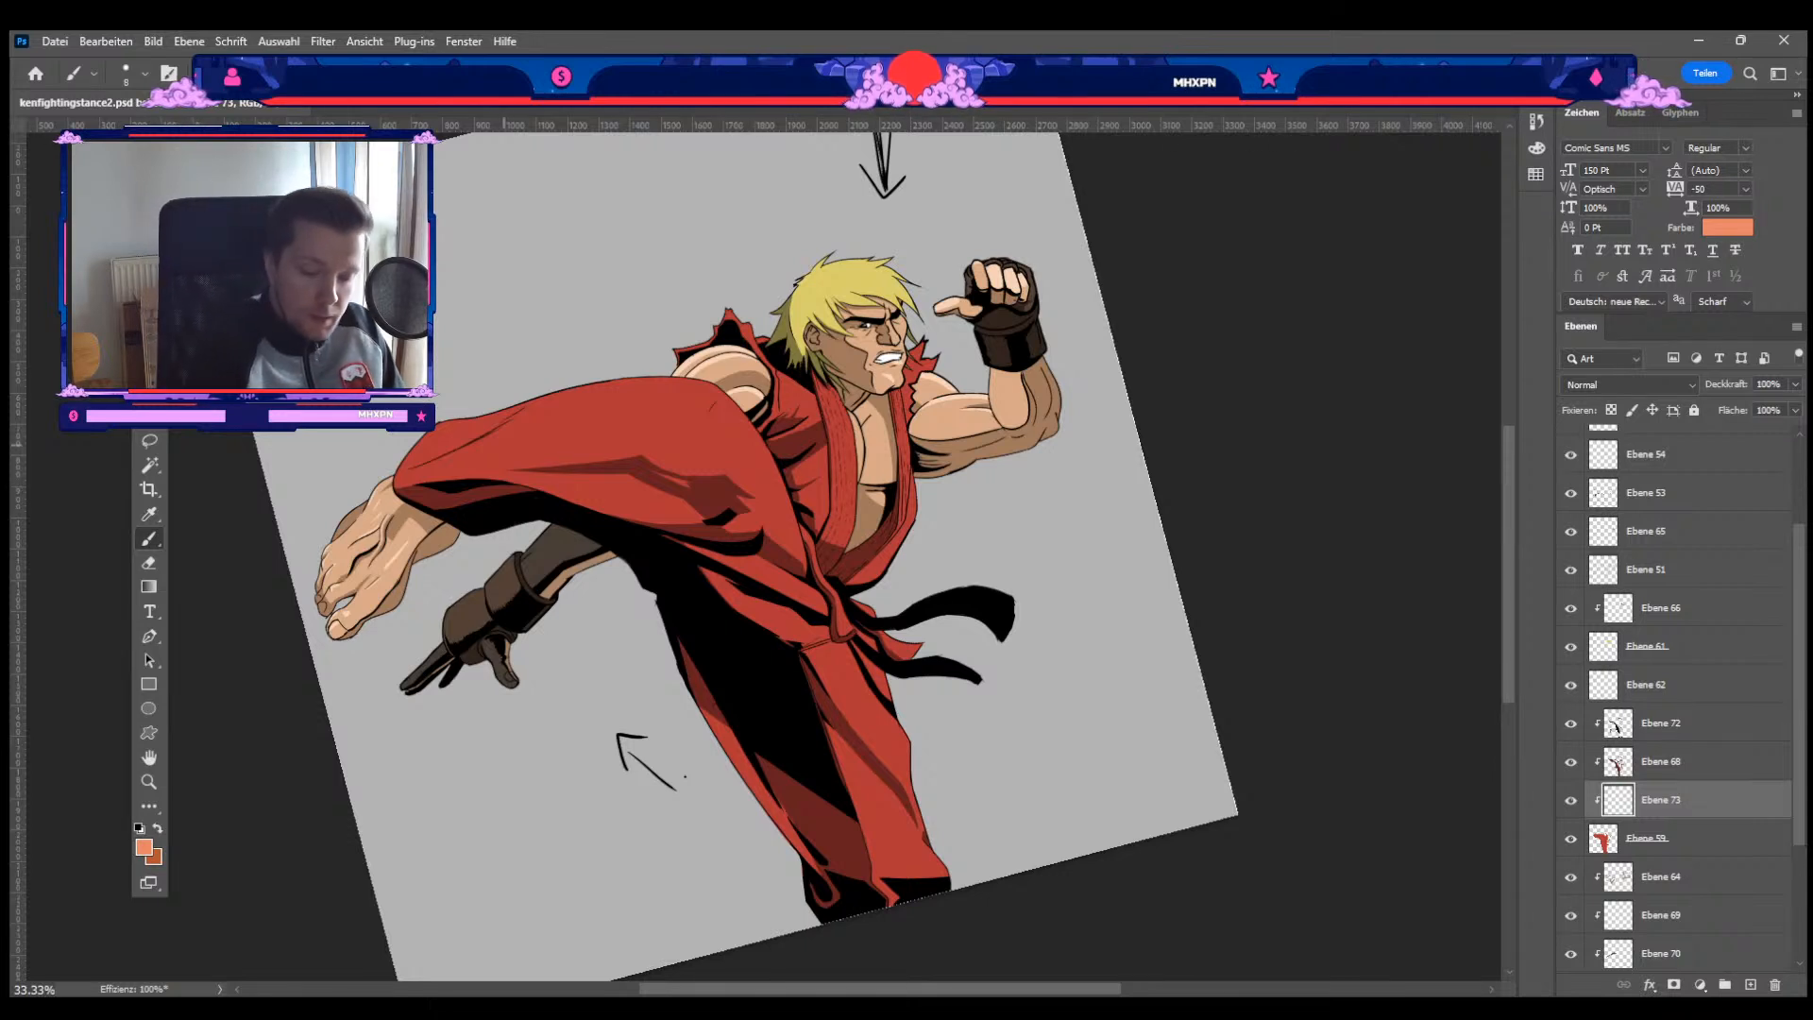
key(bracketright)
key(bracketright)
key(bracketright)
key(bracketright)
key(bracketright)
mouse_move(463, 450)
mouse_down()
mouse_move(683, 424)
mouse_move(493, 443)
mouse_up()
key(ctrl+z)
key(bracketright)
key(bracketright)
key(bracketright)
key(bracketright)
key(bracketright)
drag(623, 389, 487, 442)
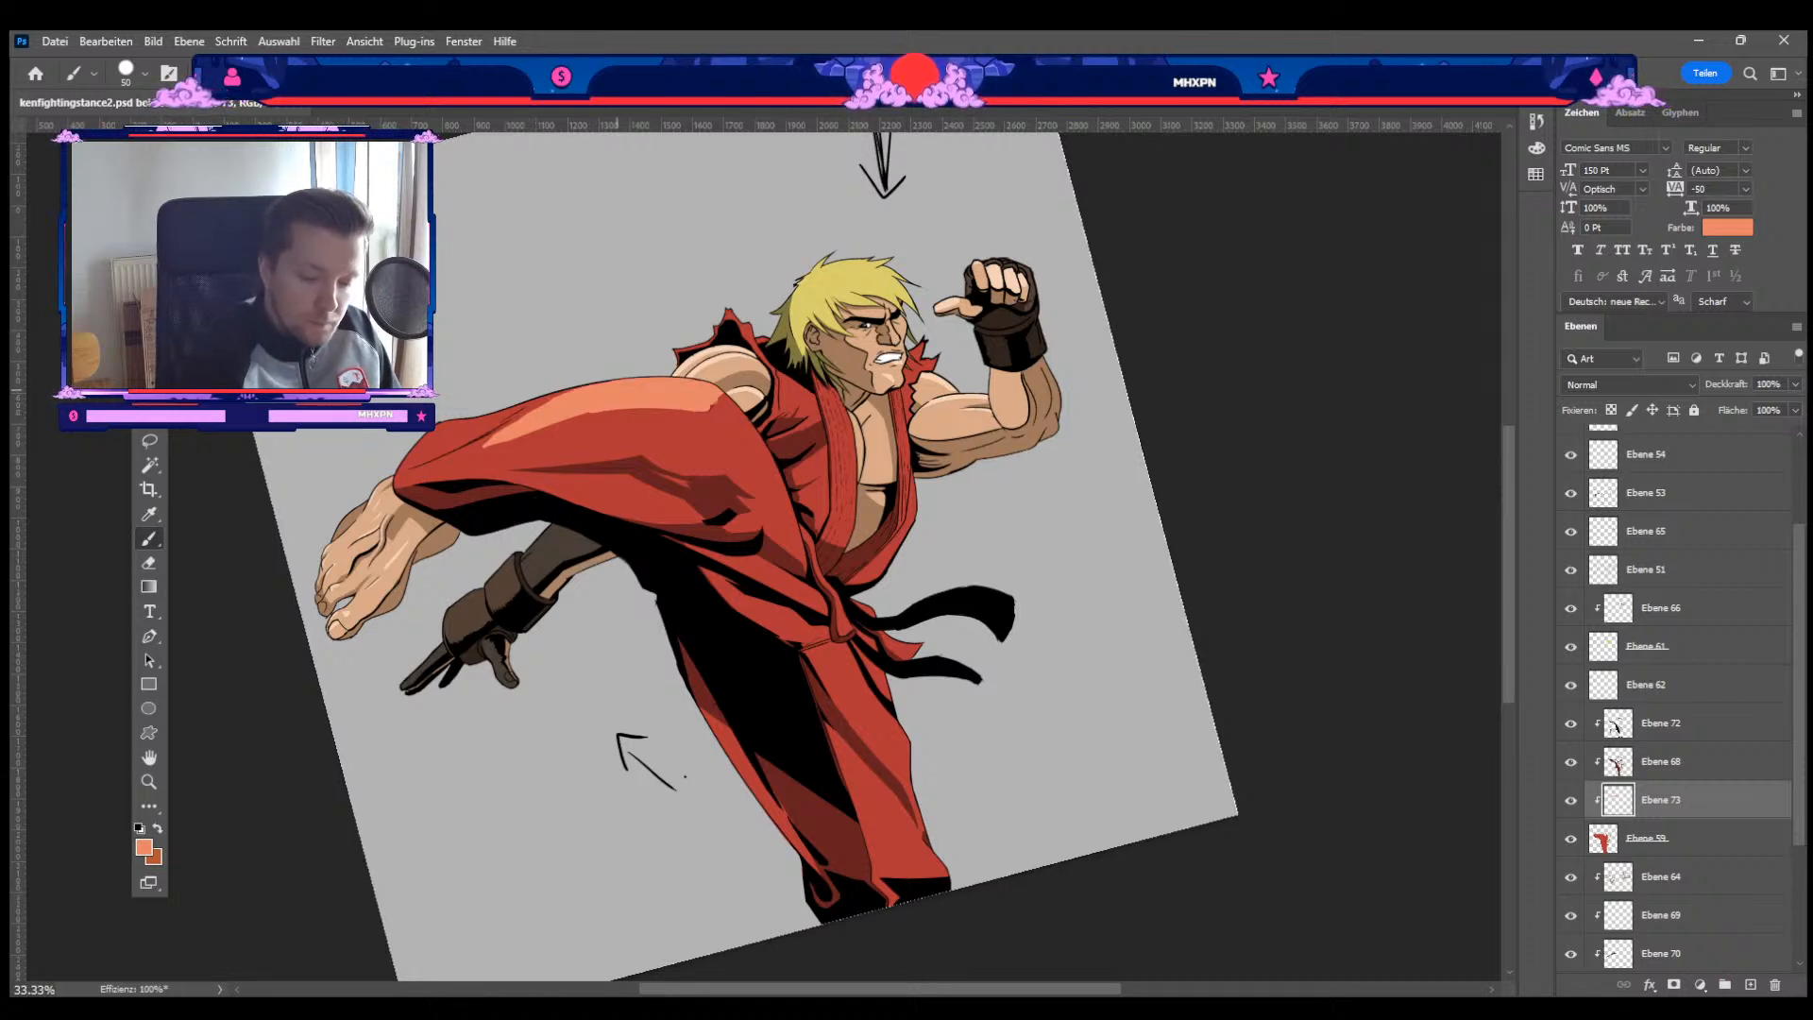
key(e)
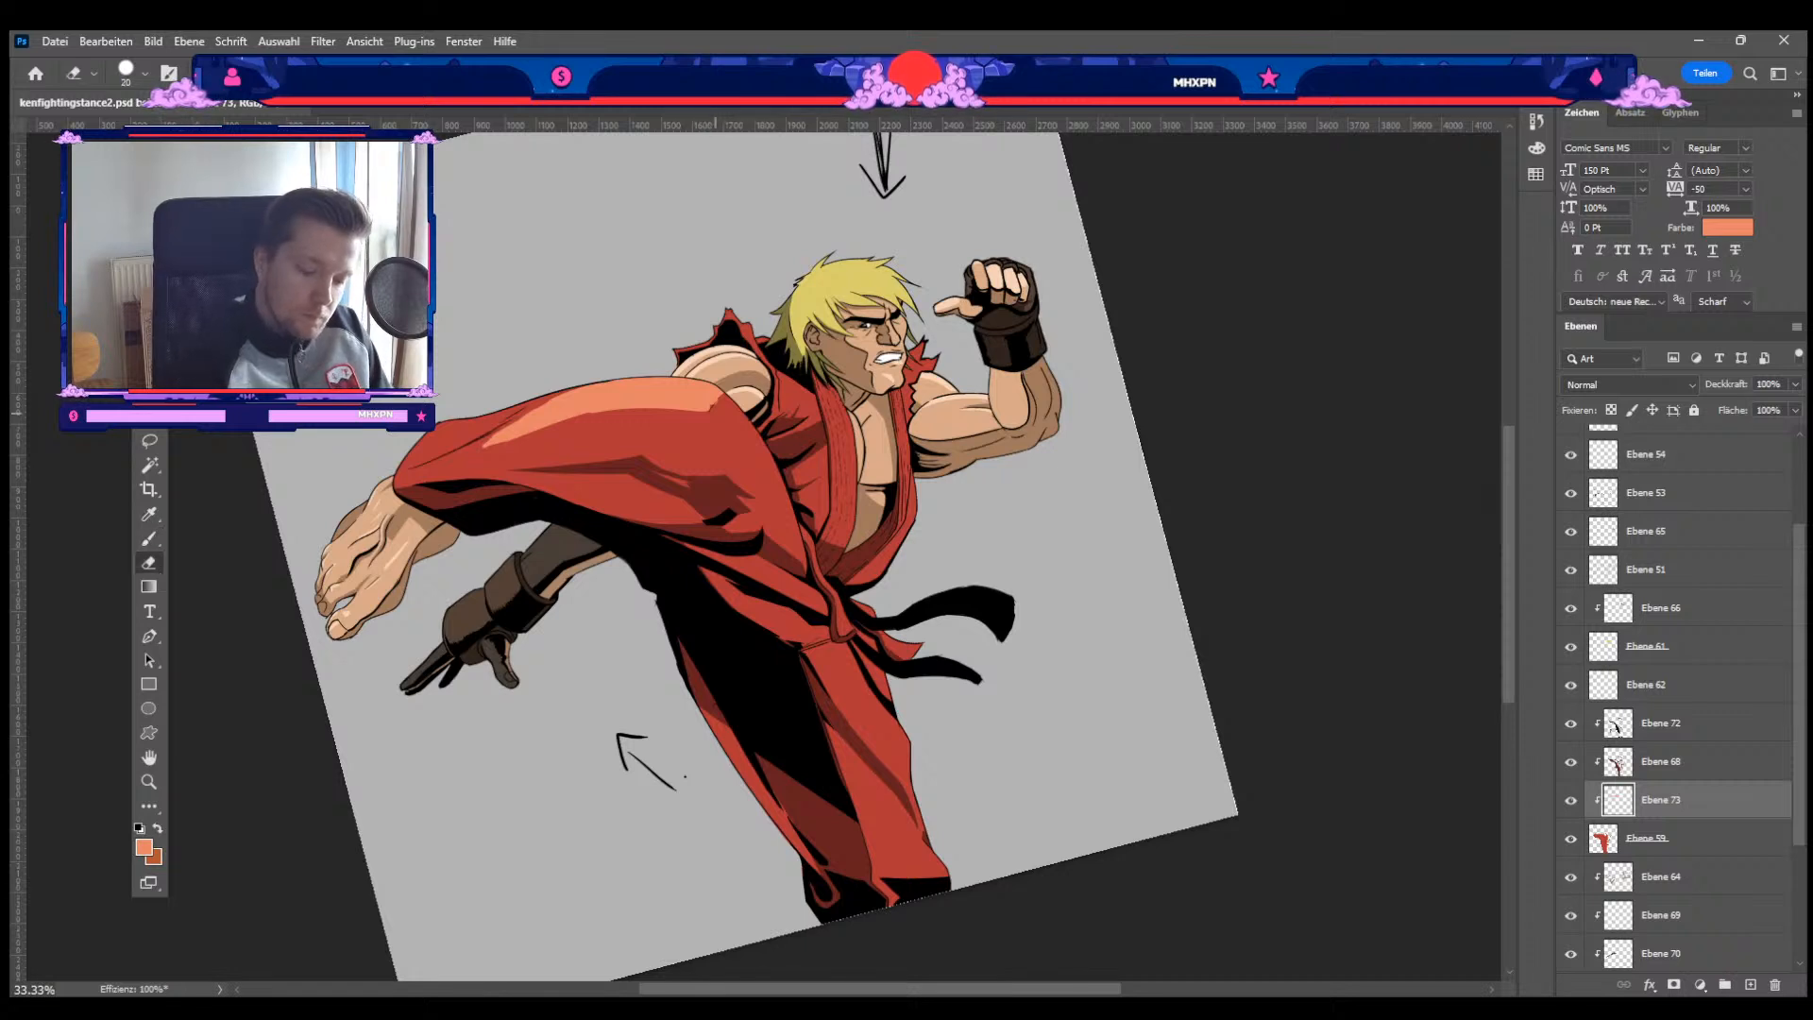
key(b)
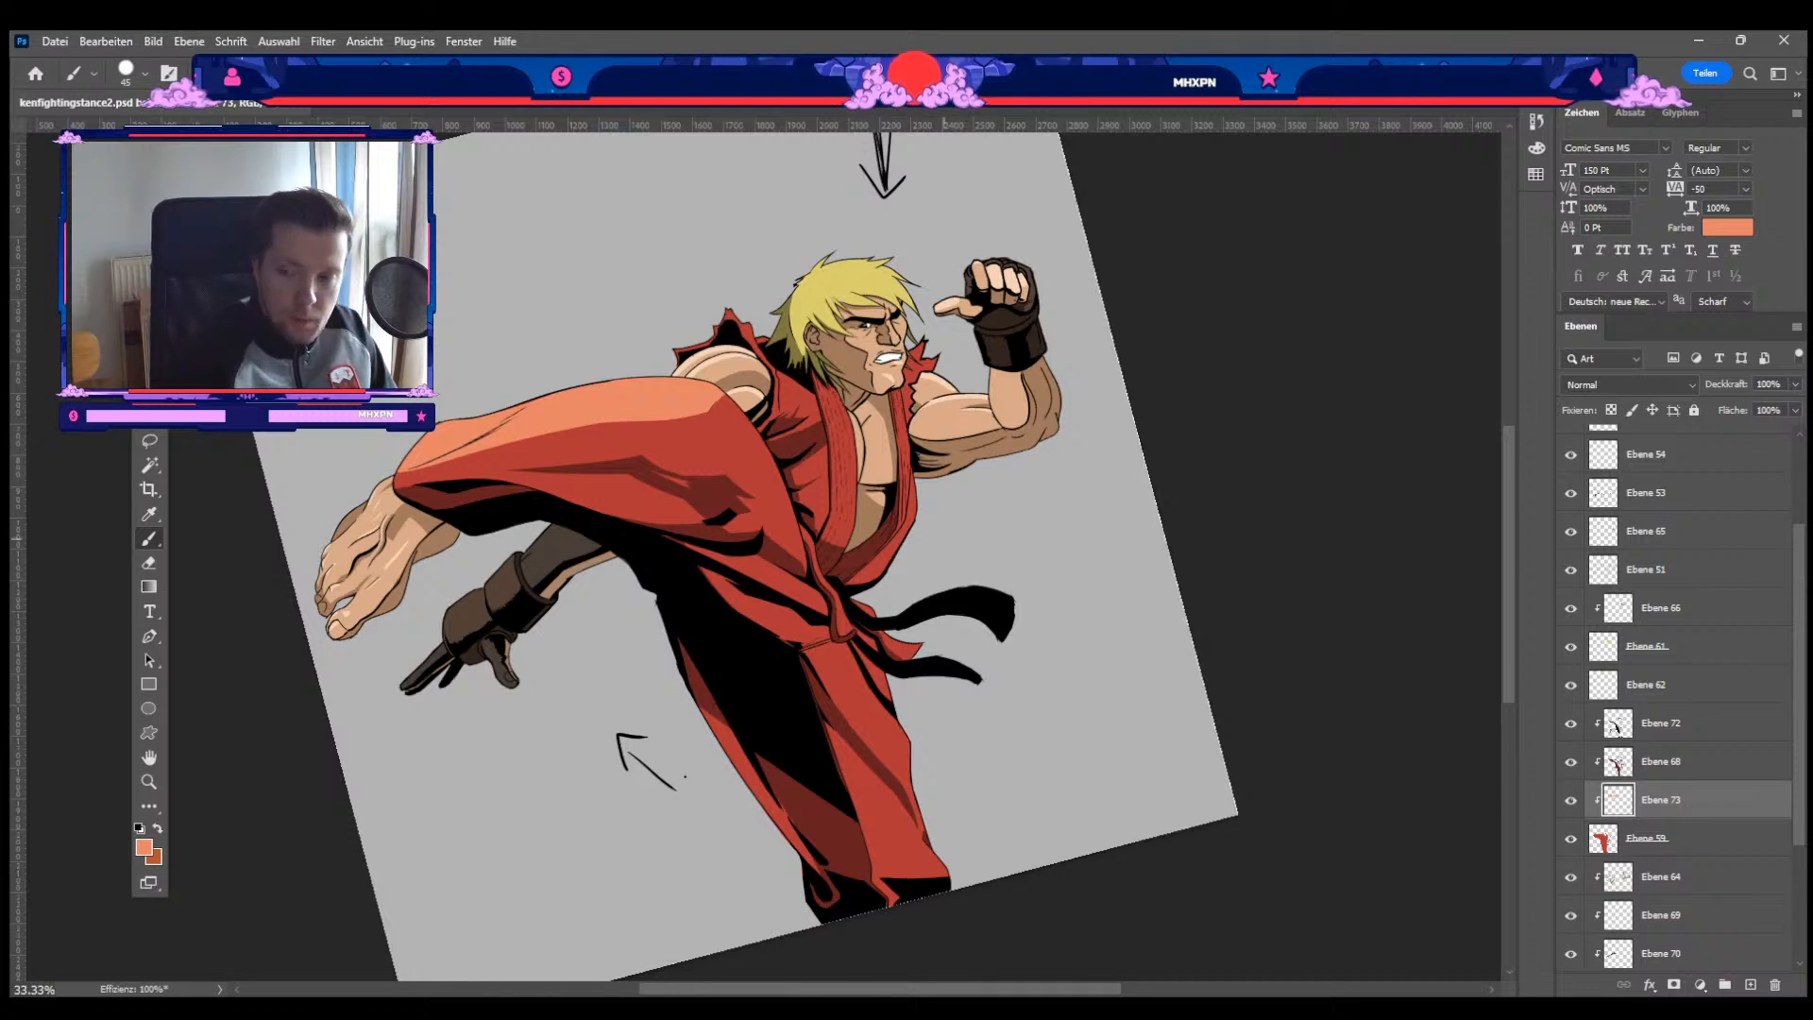
Step: Add a small light orange highlight in the middle of the raised thigh with a size 40 brush and trim it with the eraser
key(bracketleft)
mouse_move(548, 485)
mouse_down()
mouse_move(643, 491)
mouse_move(624, 485)
mouse_up()
key(ctrl+z)
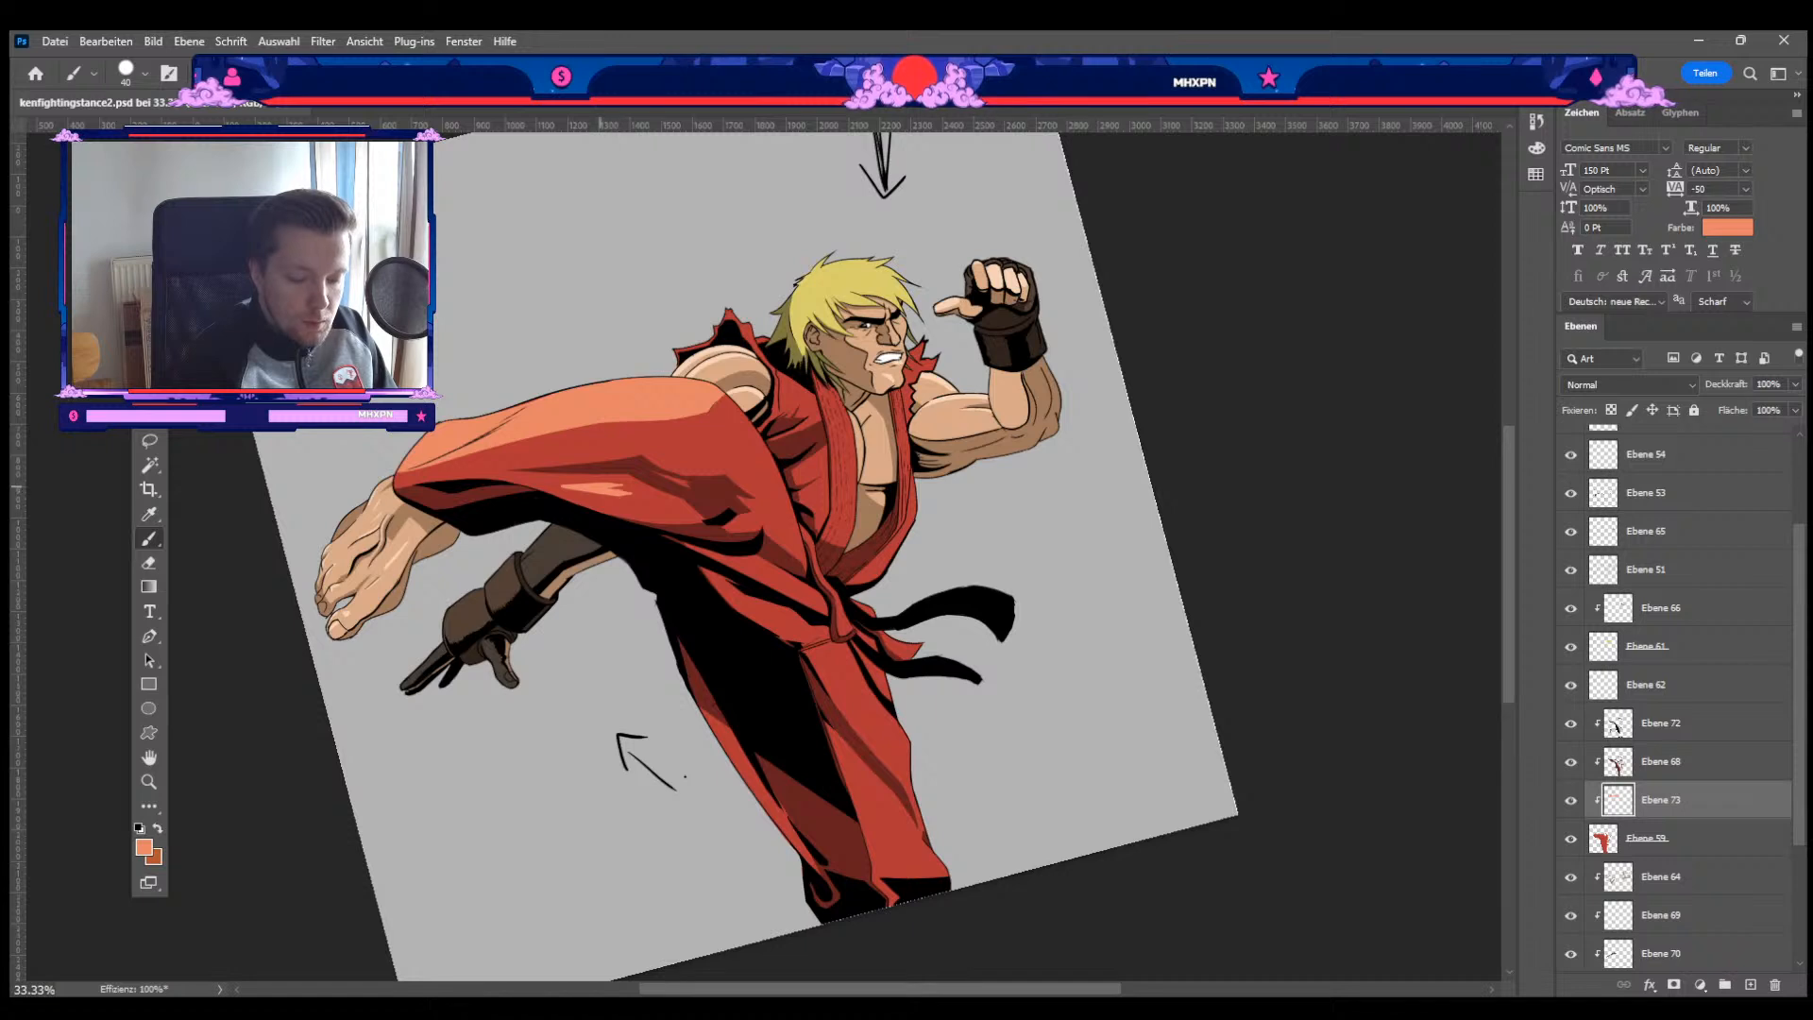
key(e)
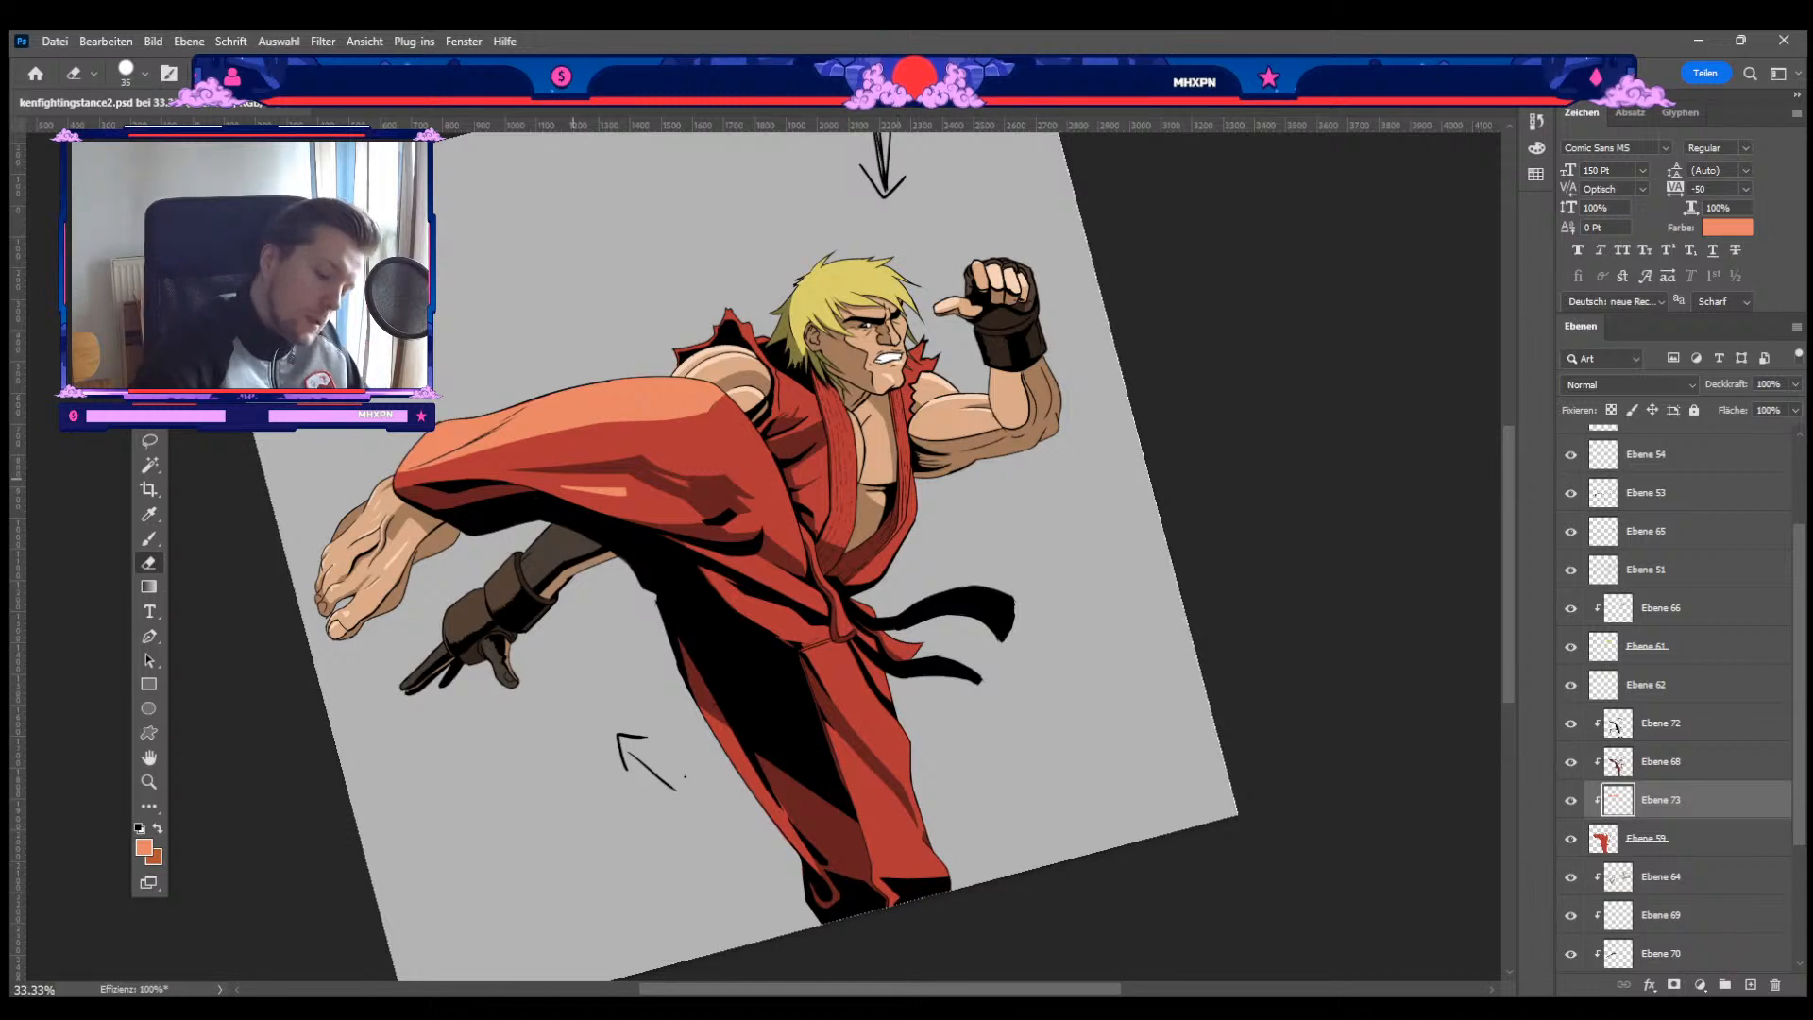
key(b)
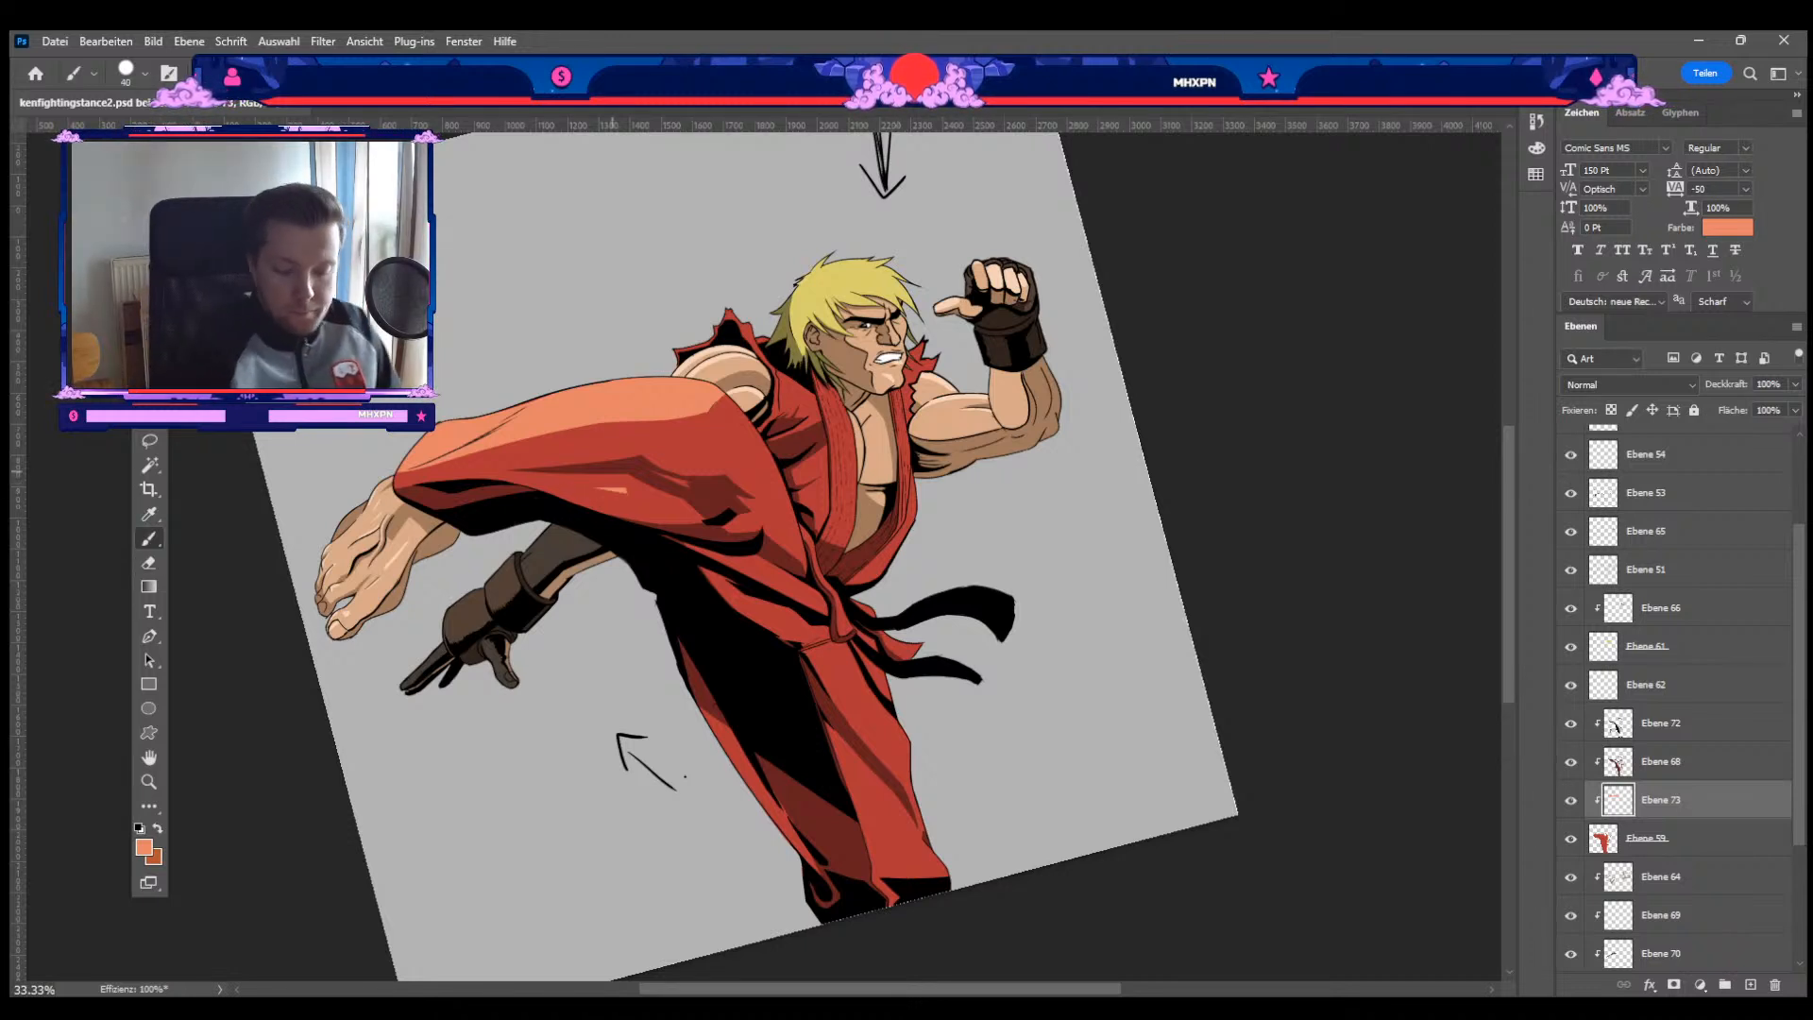
Step: Paint light orange highlights on the fold beside the belt and the jacket flap with a size 30 brush, trimming them with the eraser
key(r)
drag(609, 703, 702, 761)
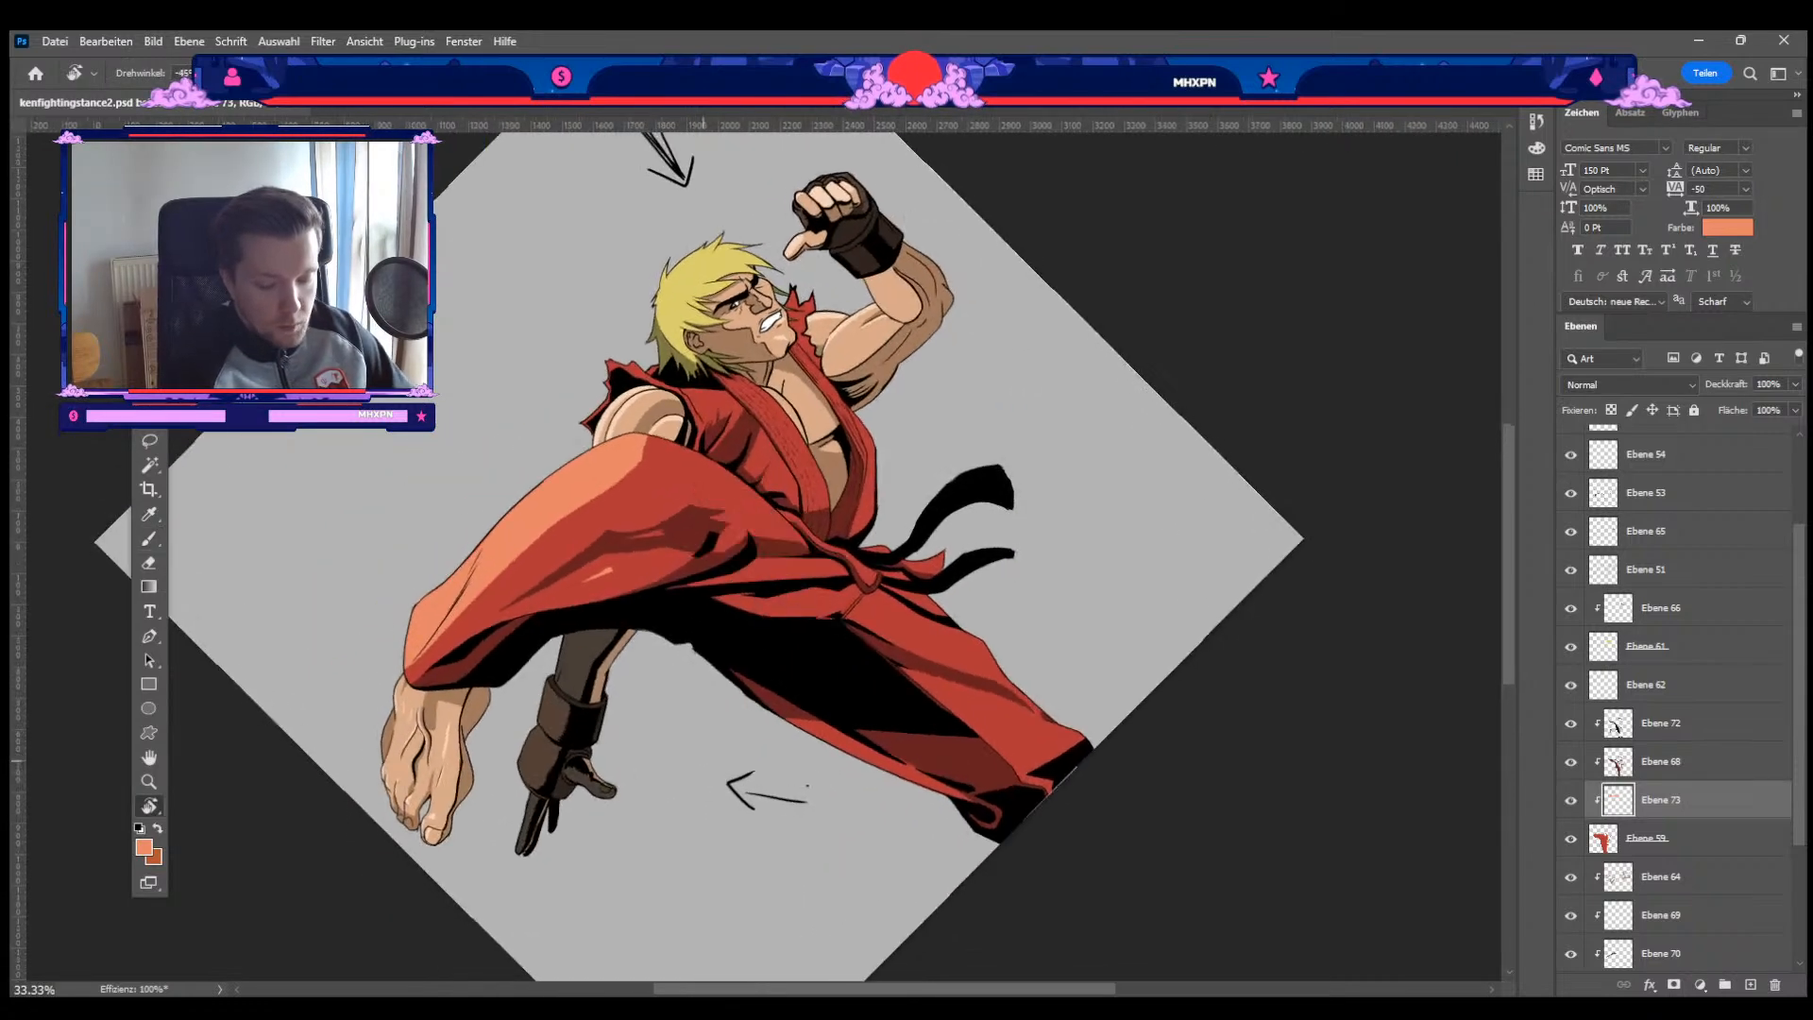
key(b)
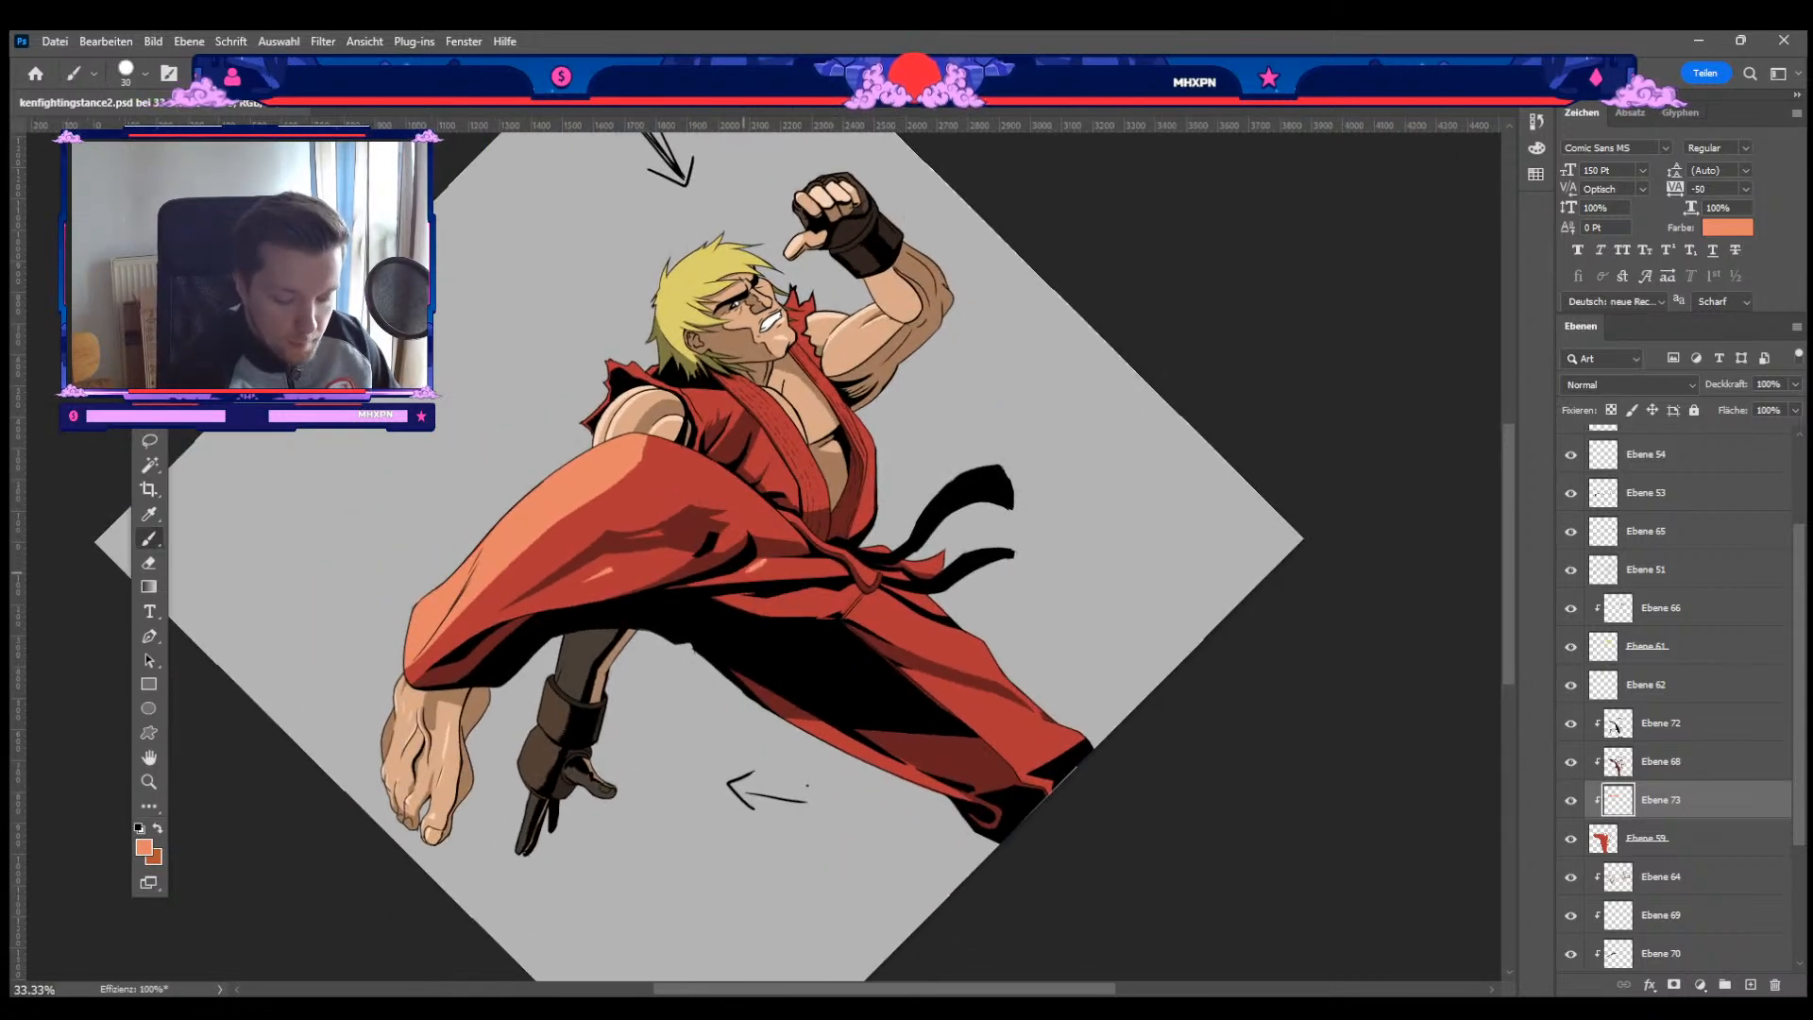
drag(752, 564, 825, 564)
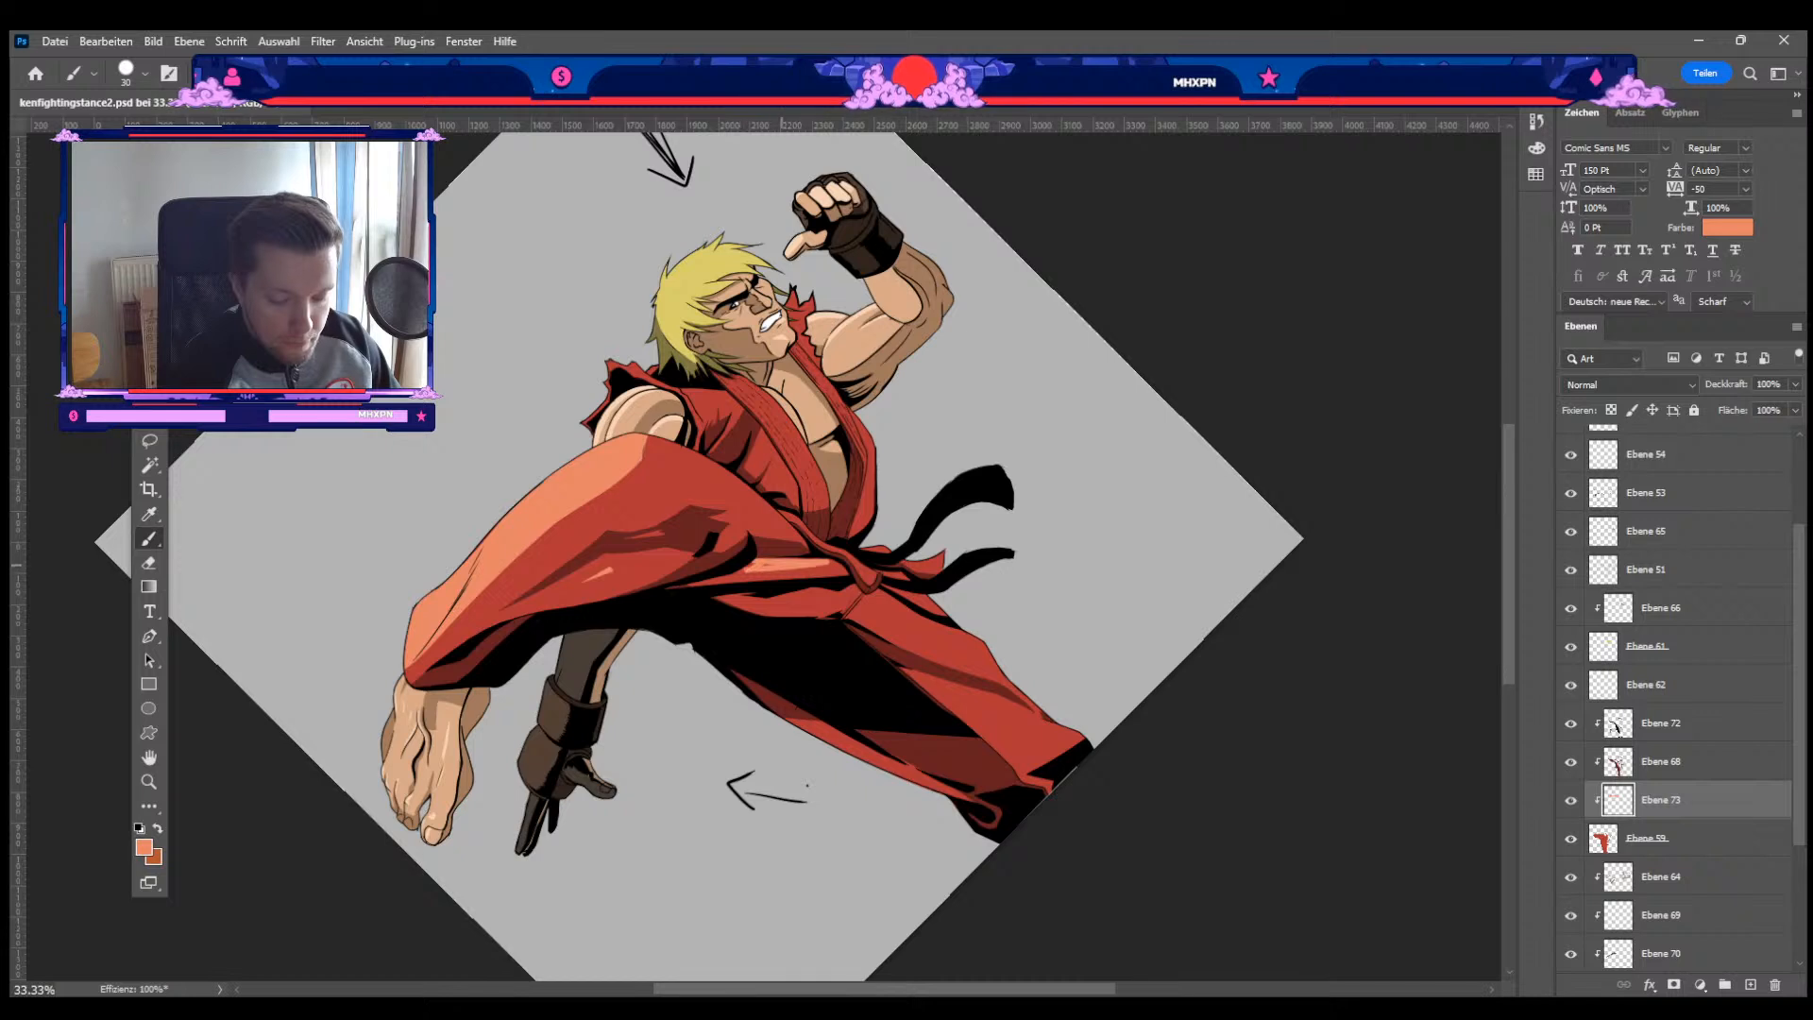
key(e)
drag(736, 572, 823, 571)
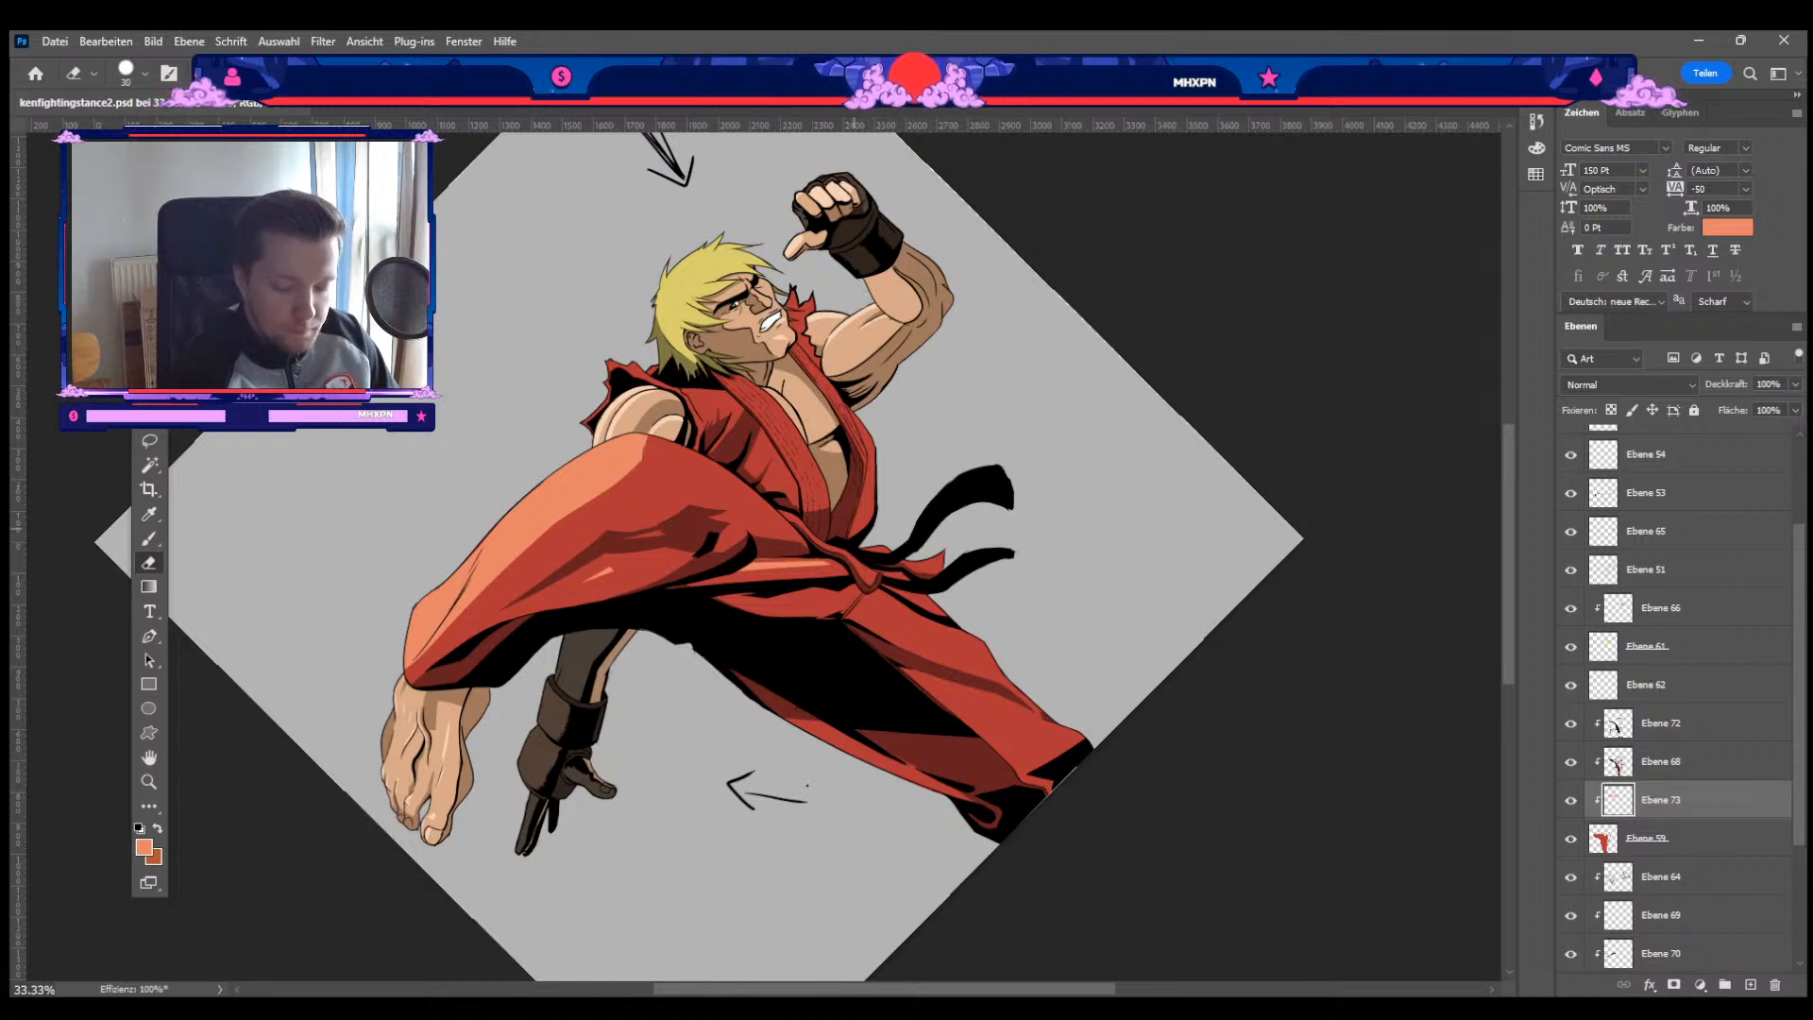
key(b)
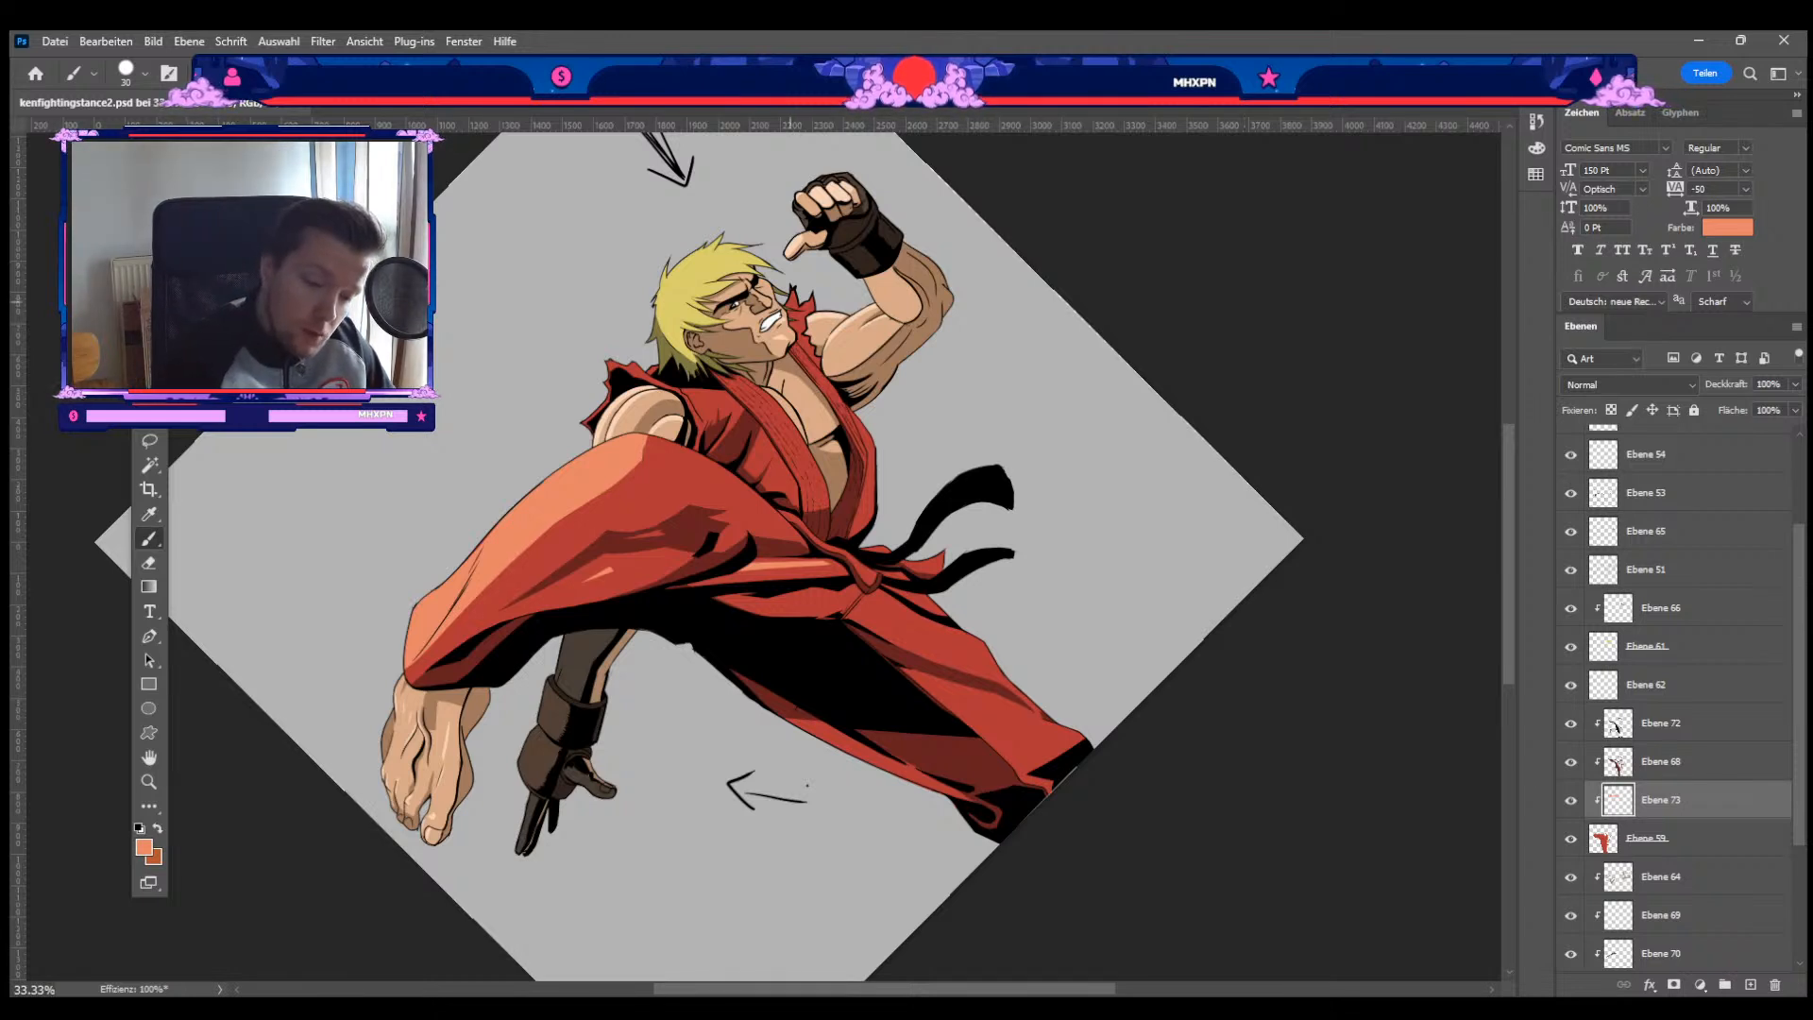
key(e)
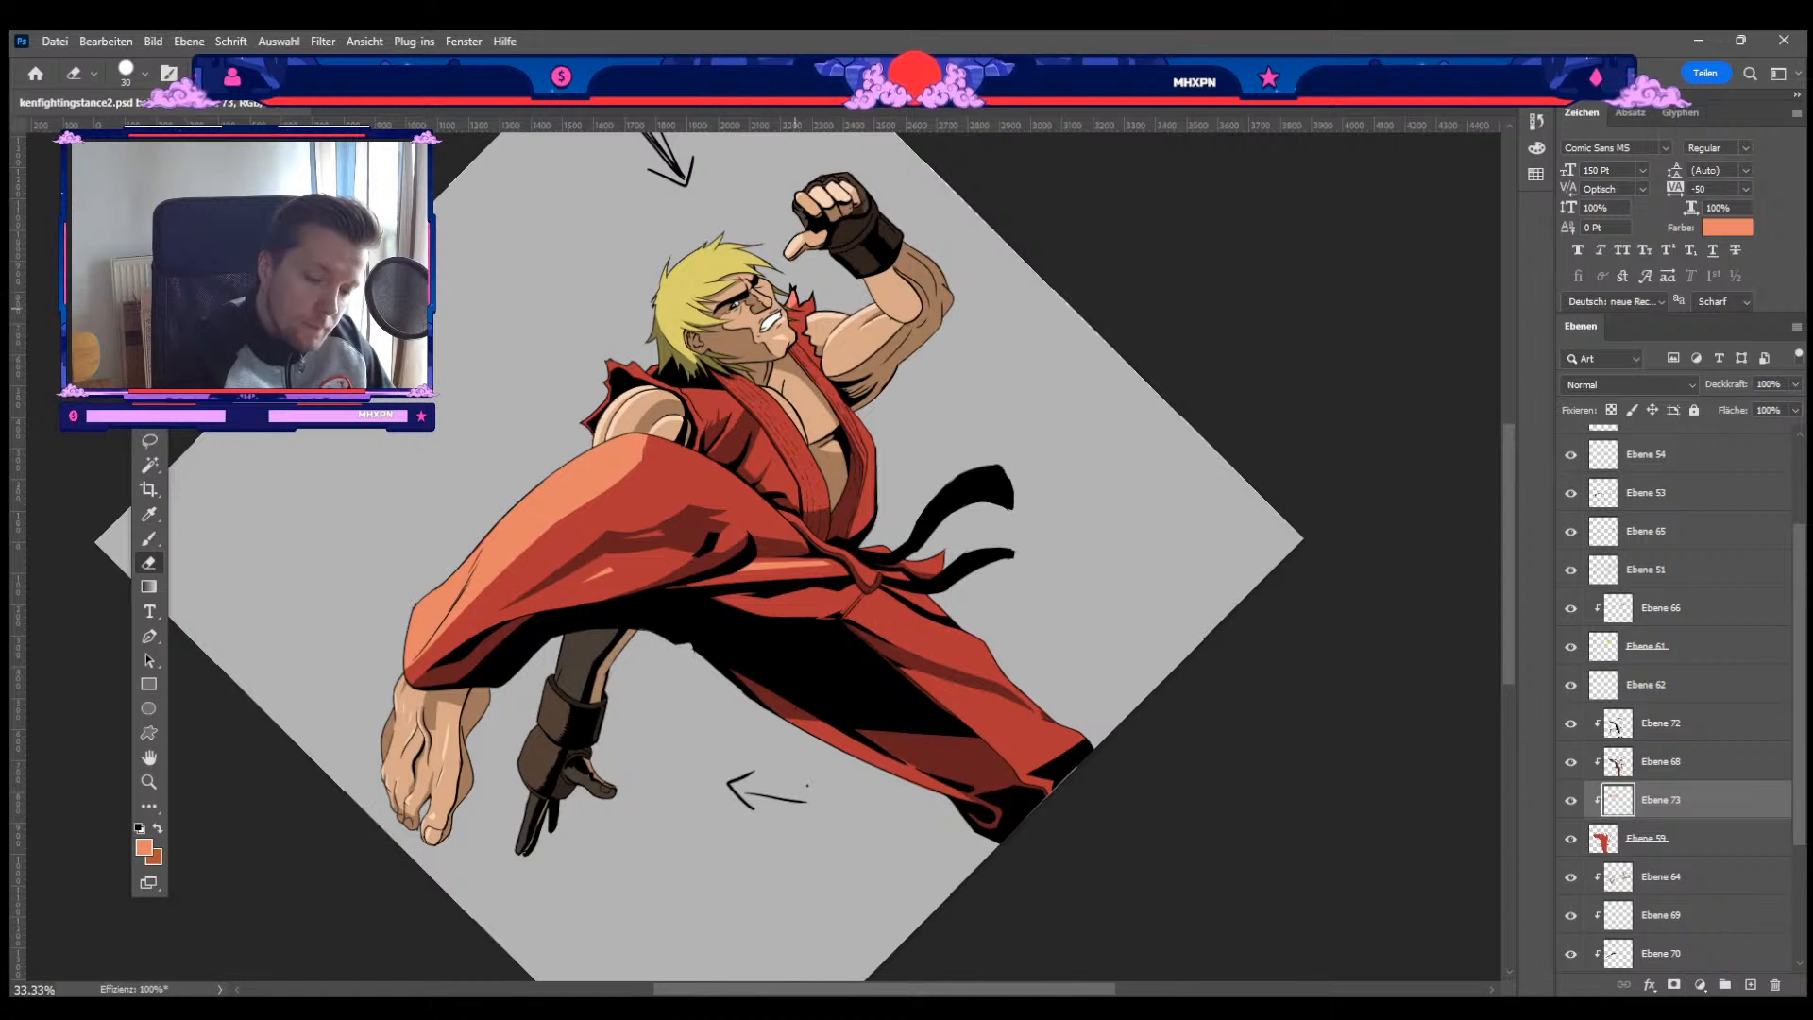
key(b)
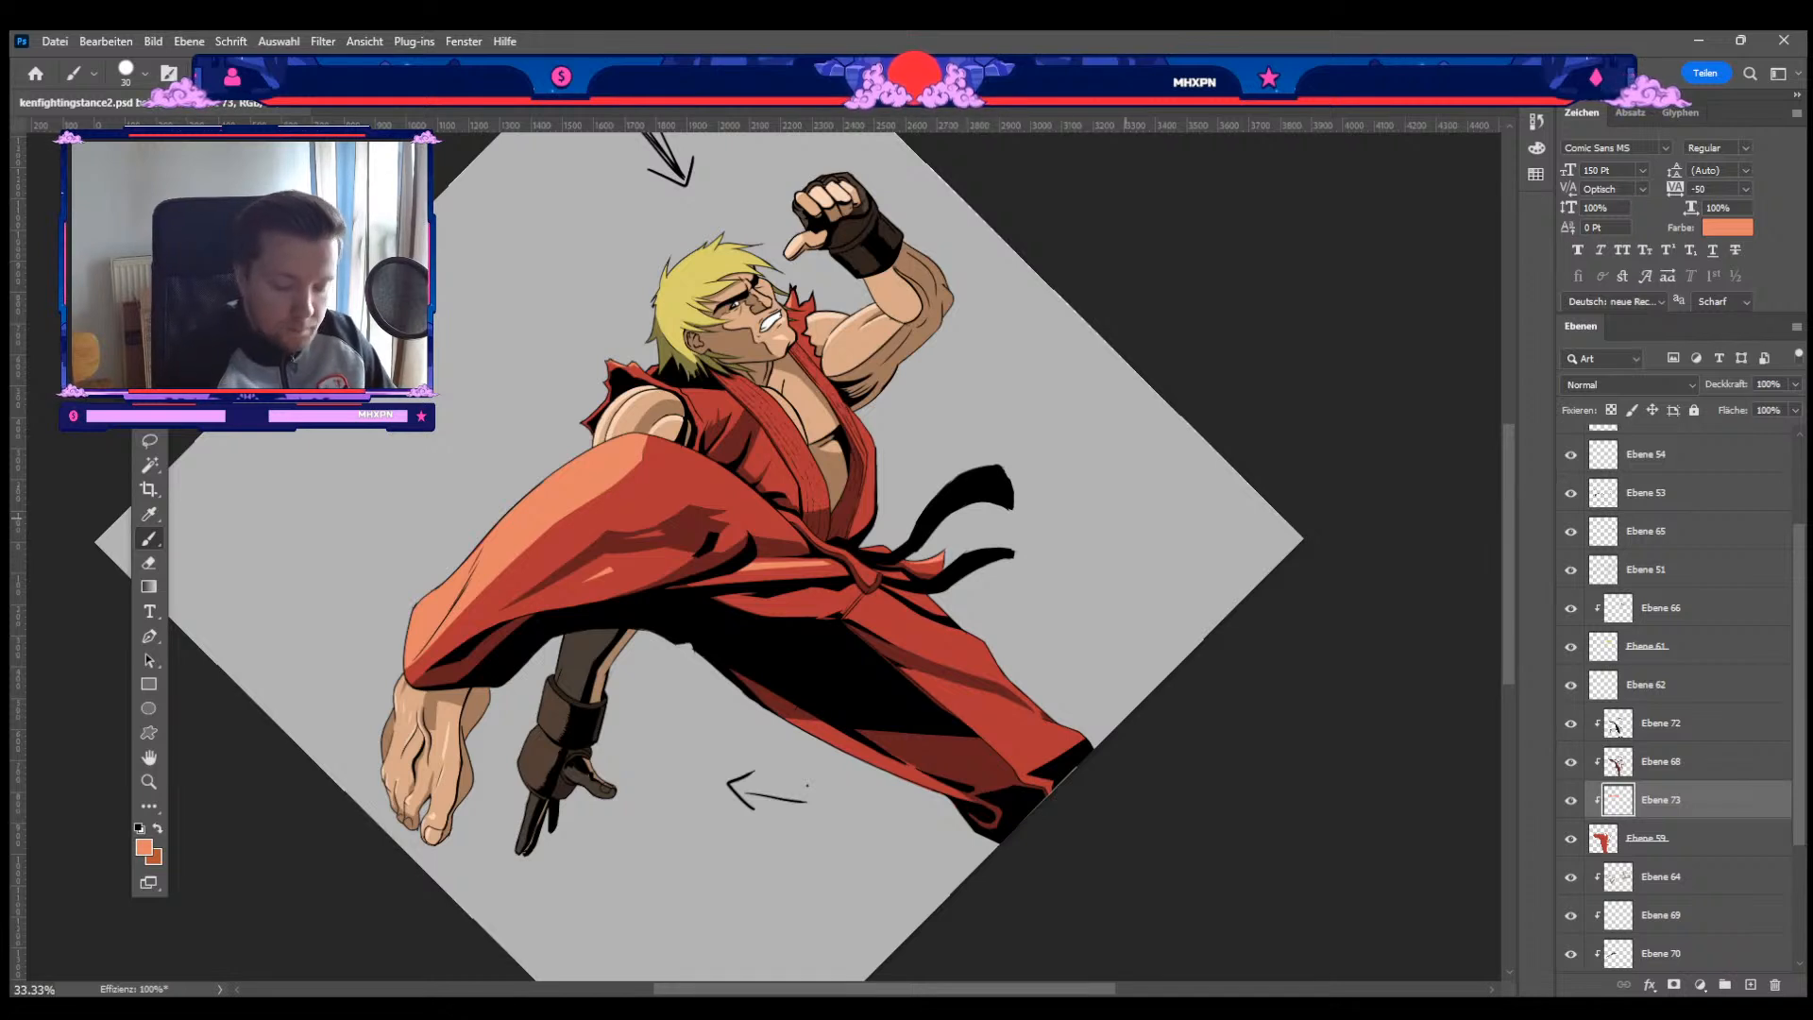
key(Escape)
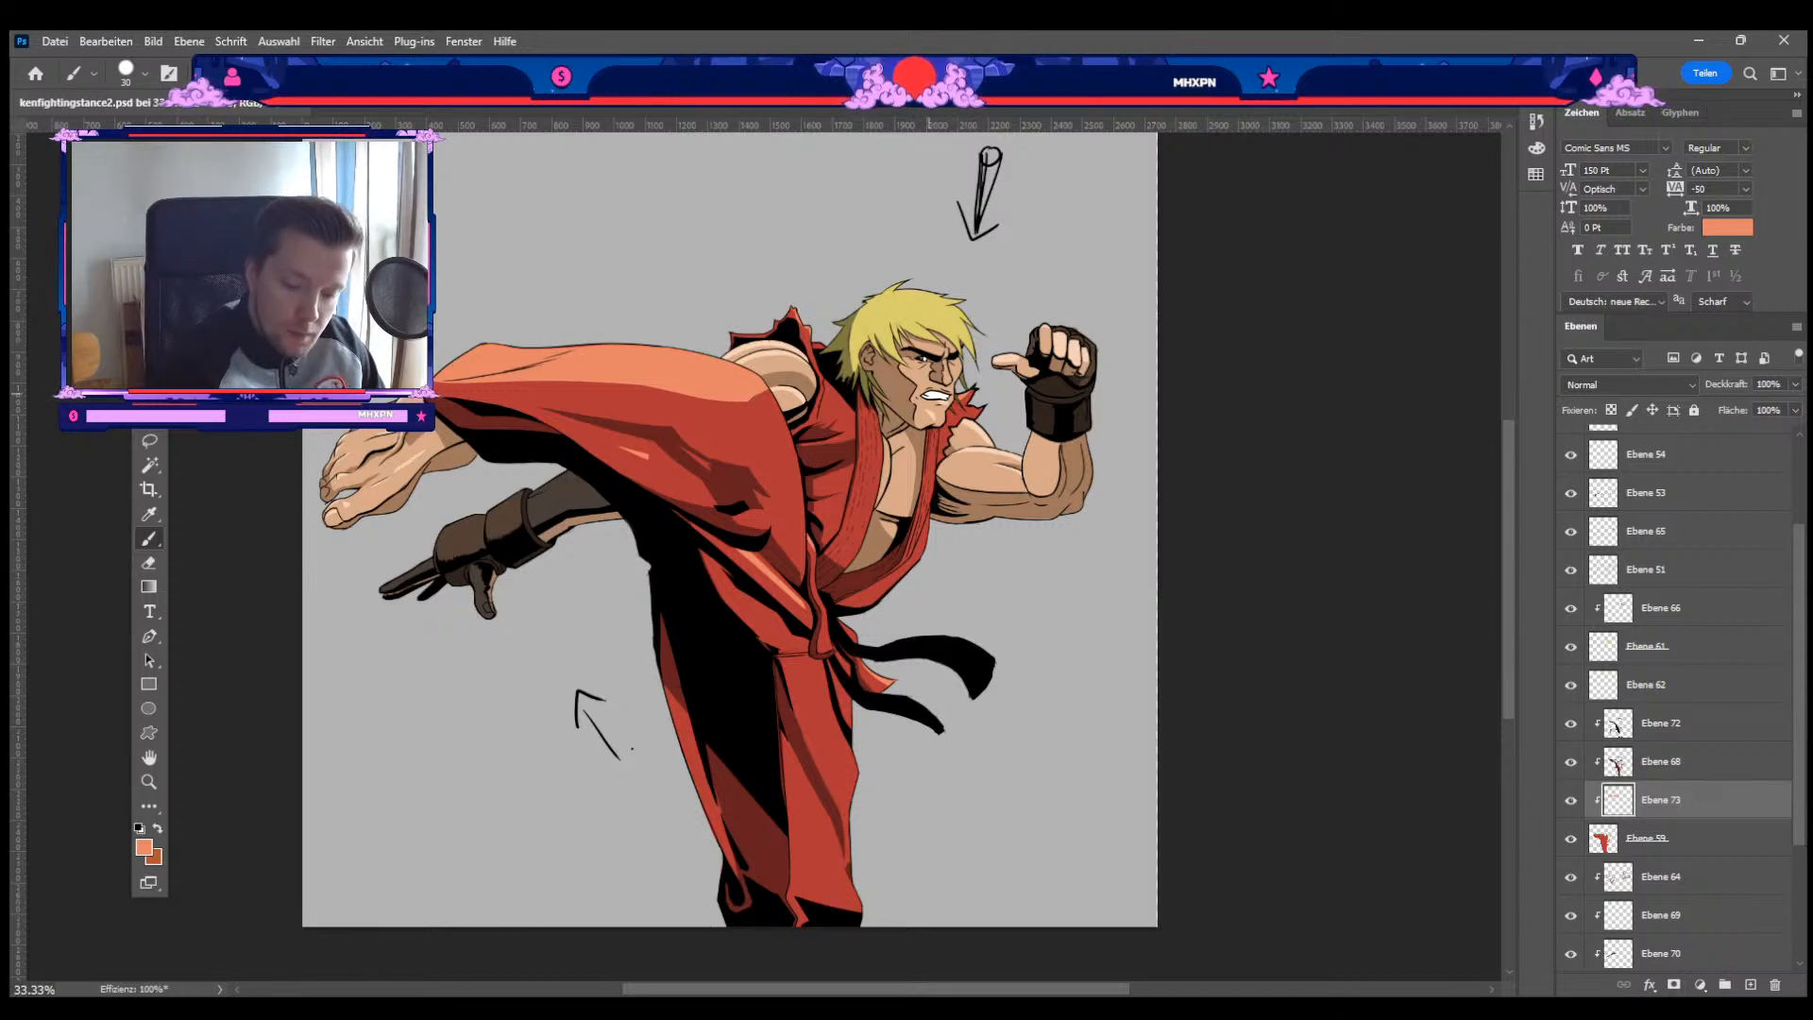
Step: Add another clipped layer above Ebene 73 and try a textured brush at sizes 90 to 100 for the gi highlights
key(bracketleft)
key(bracketleft)
key(bracketleft)
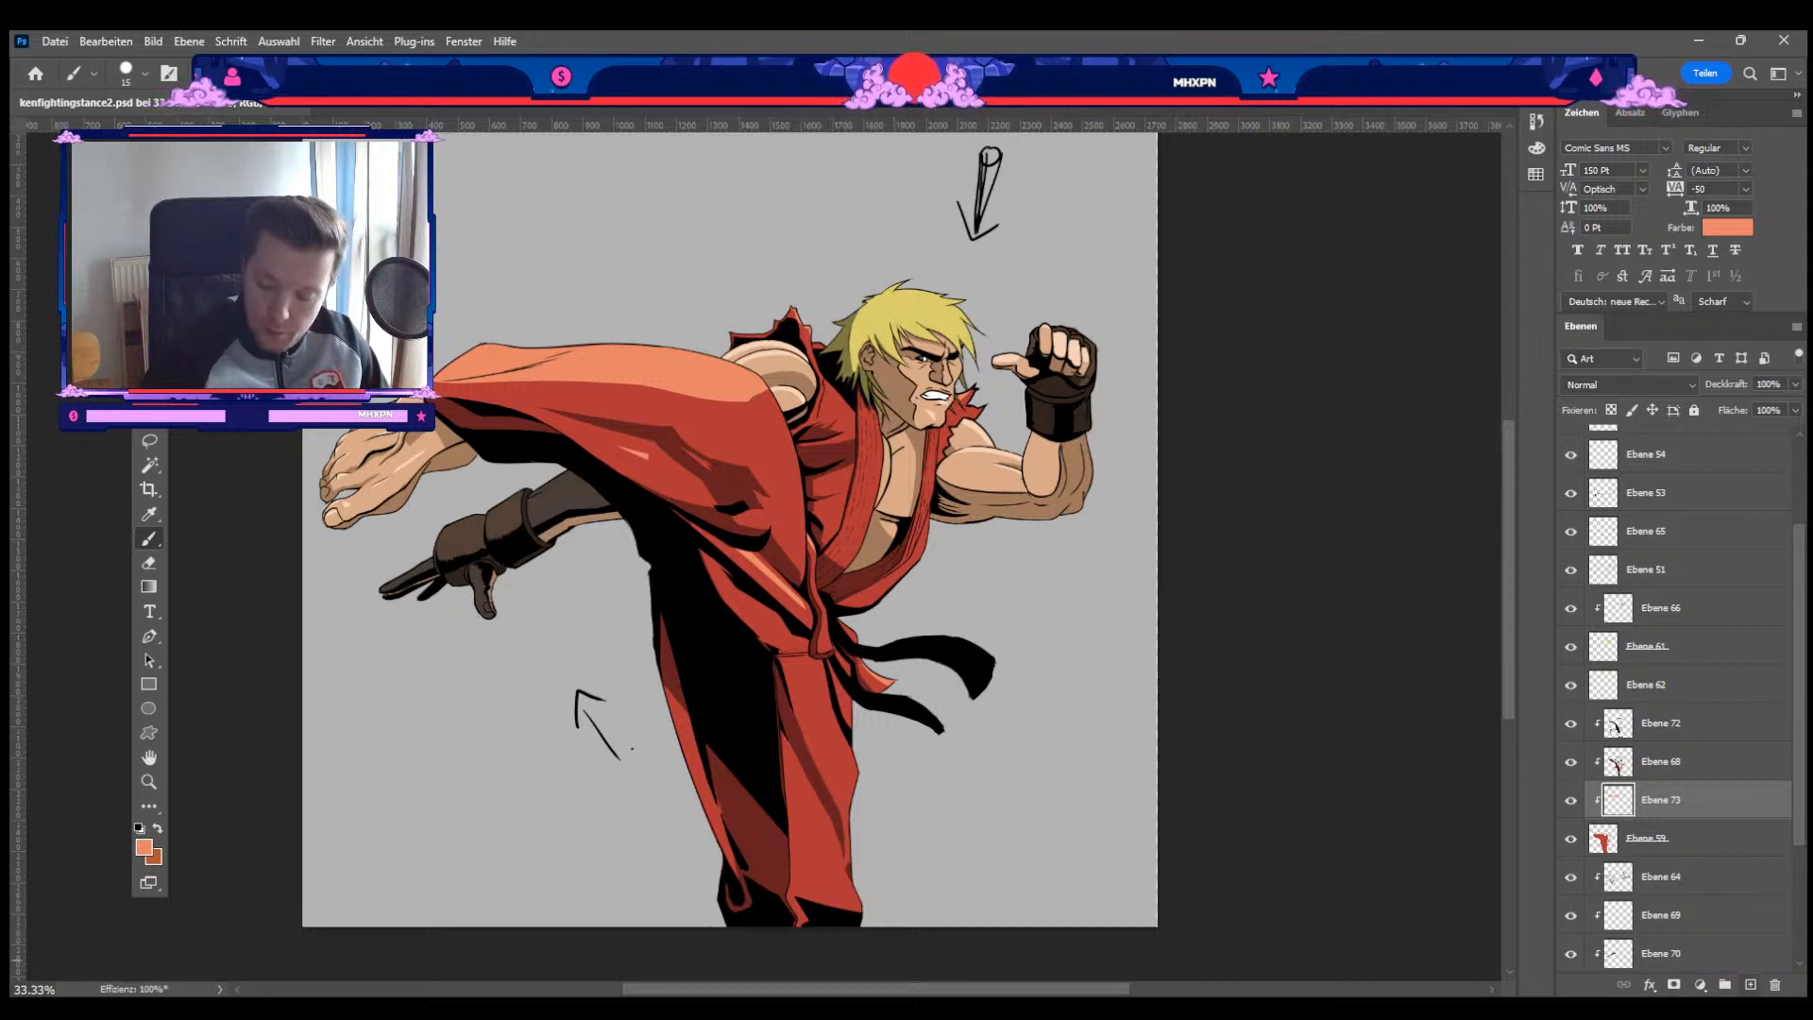
key(ctrl+shift+alt+n)
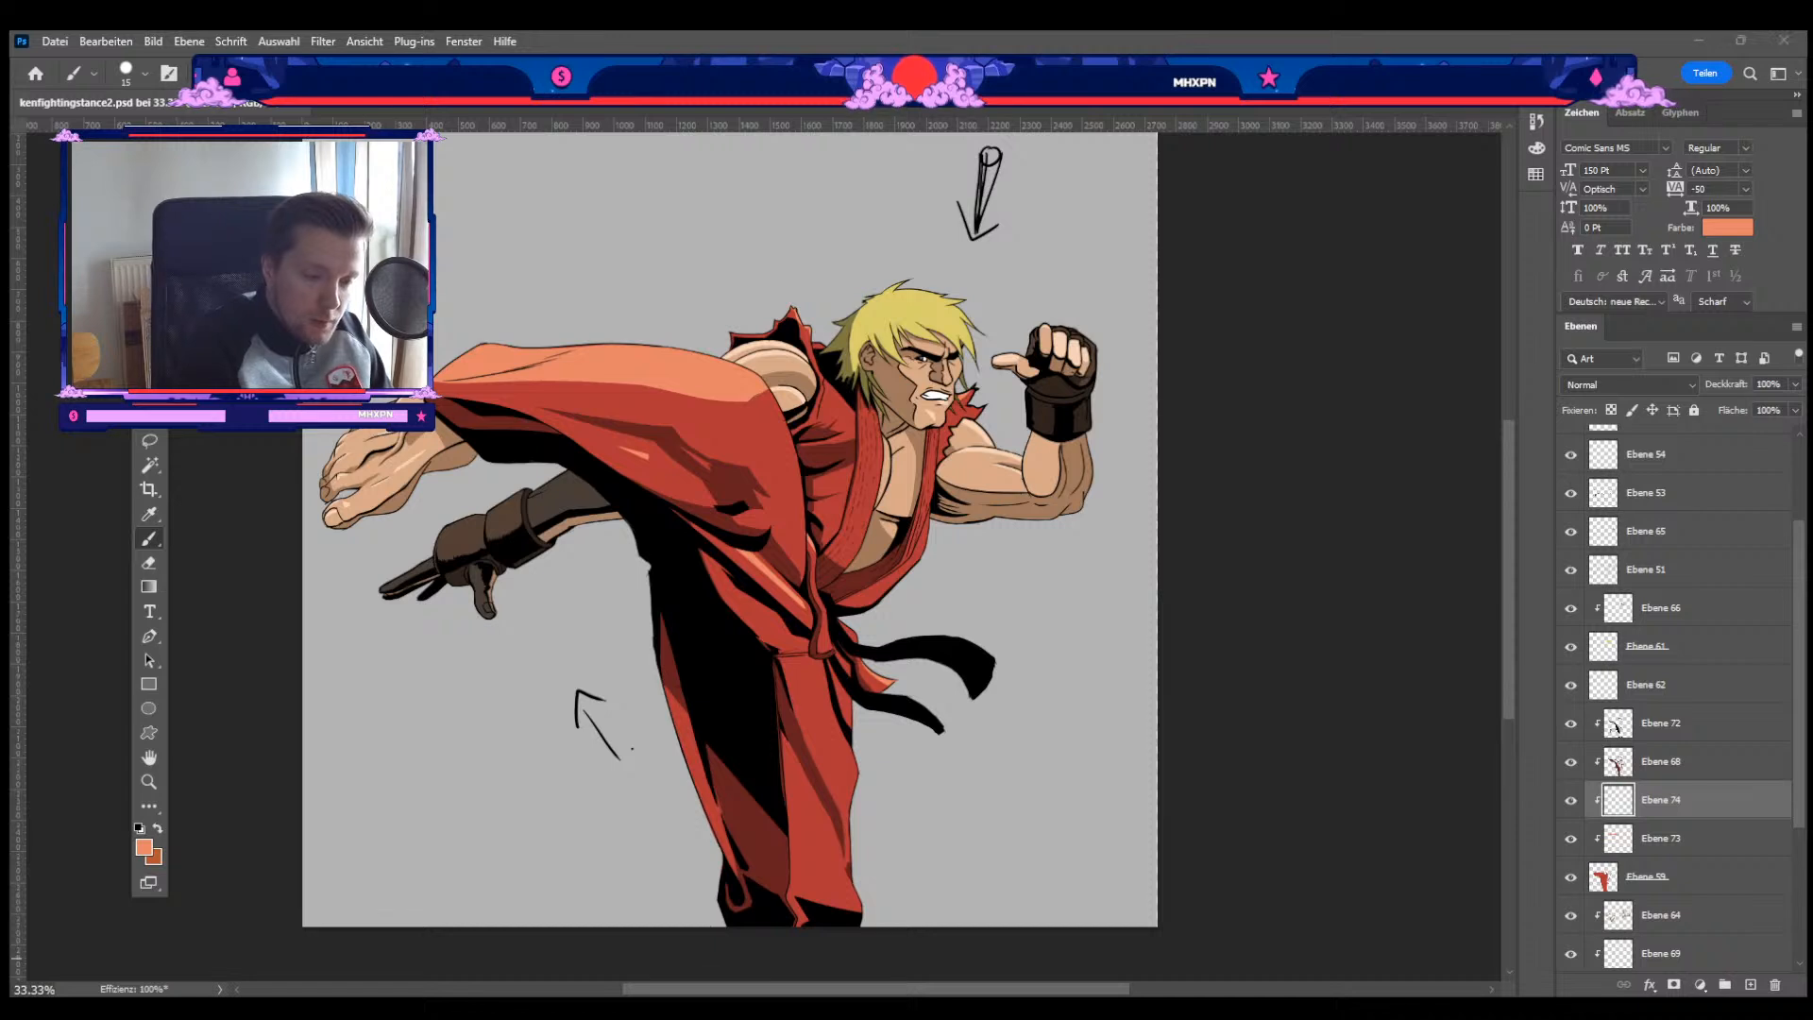
key(bracketright)
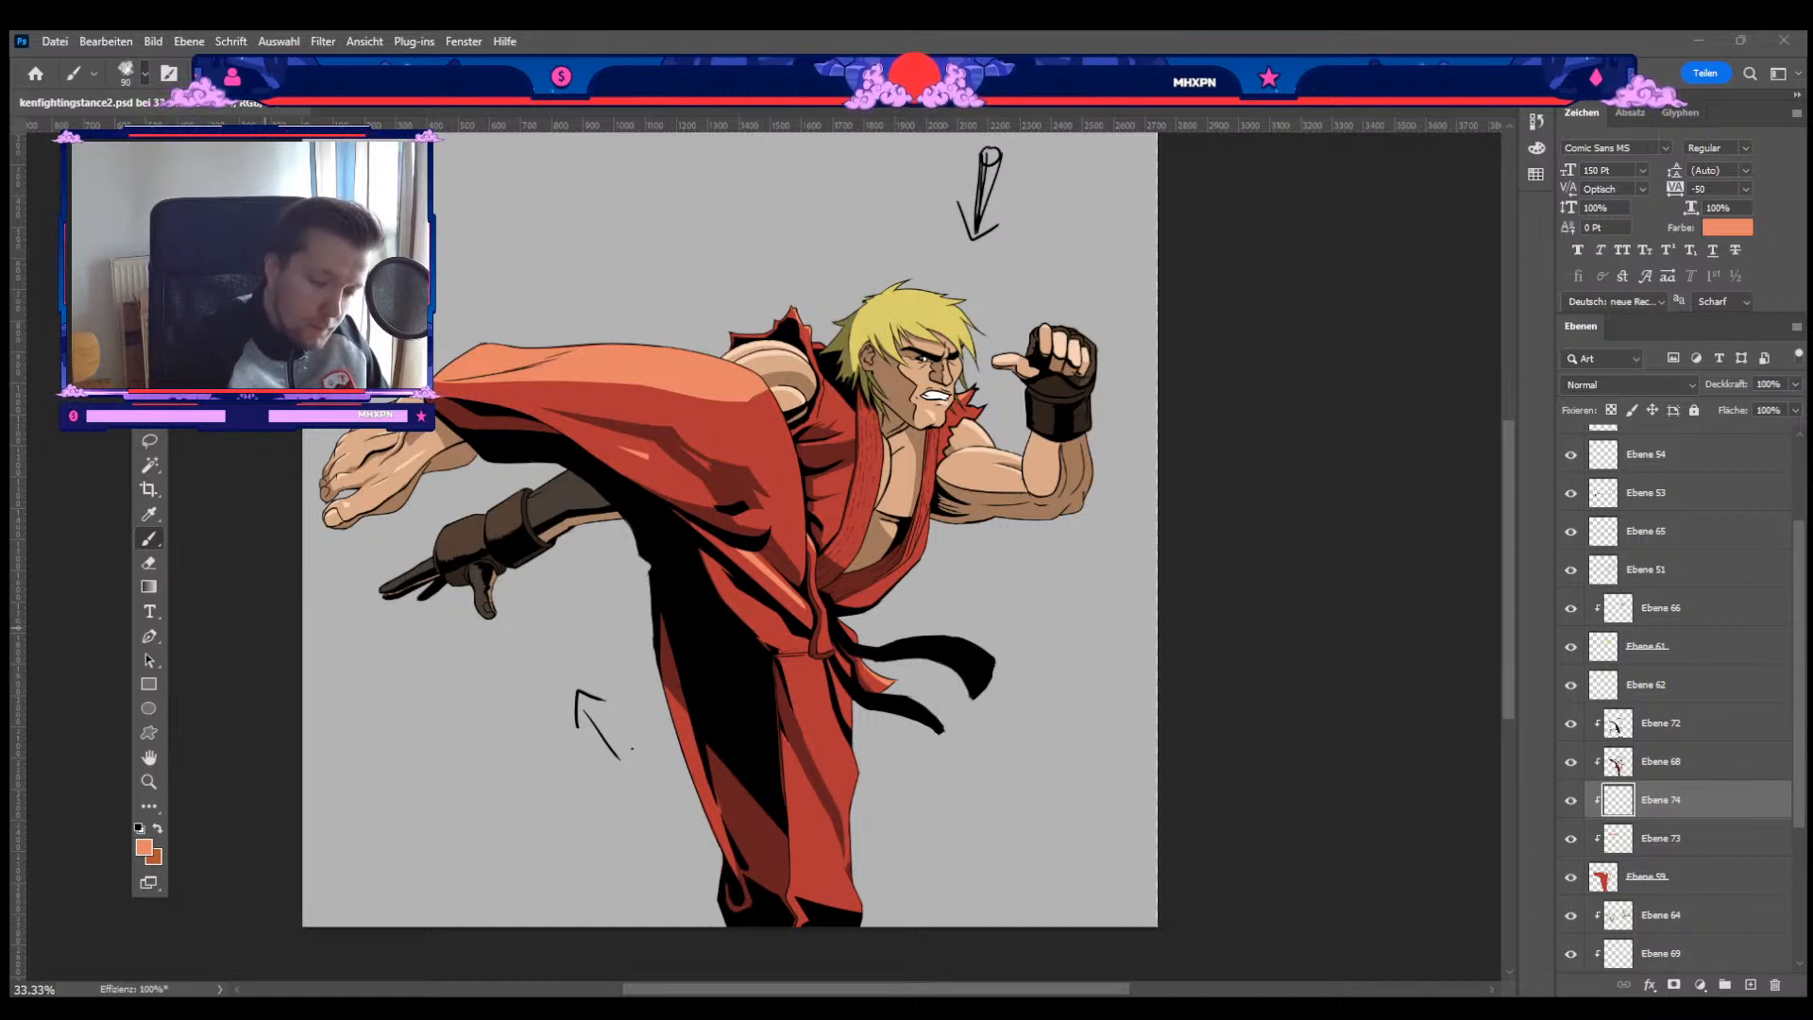
key(bracketright)
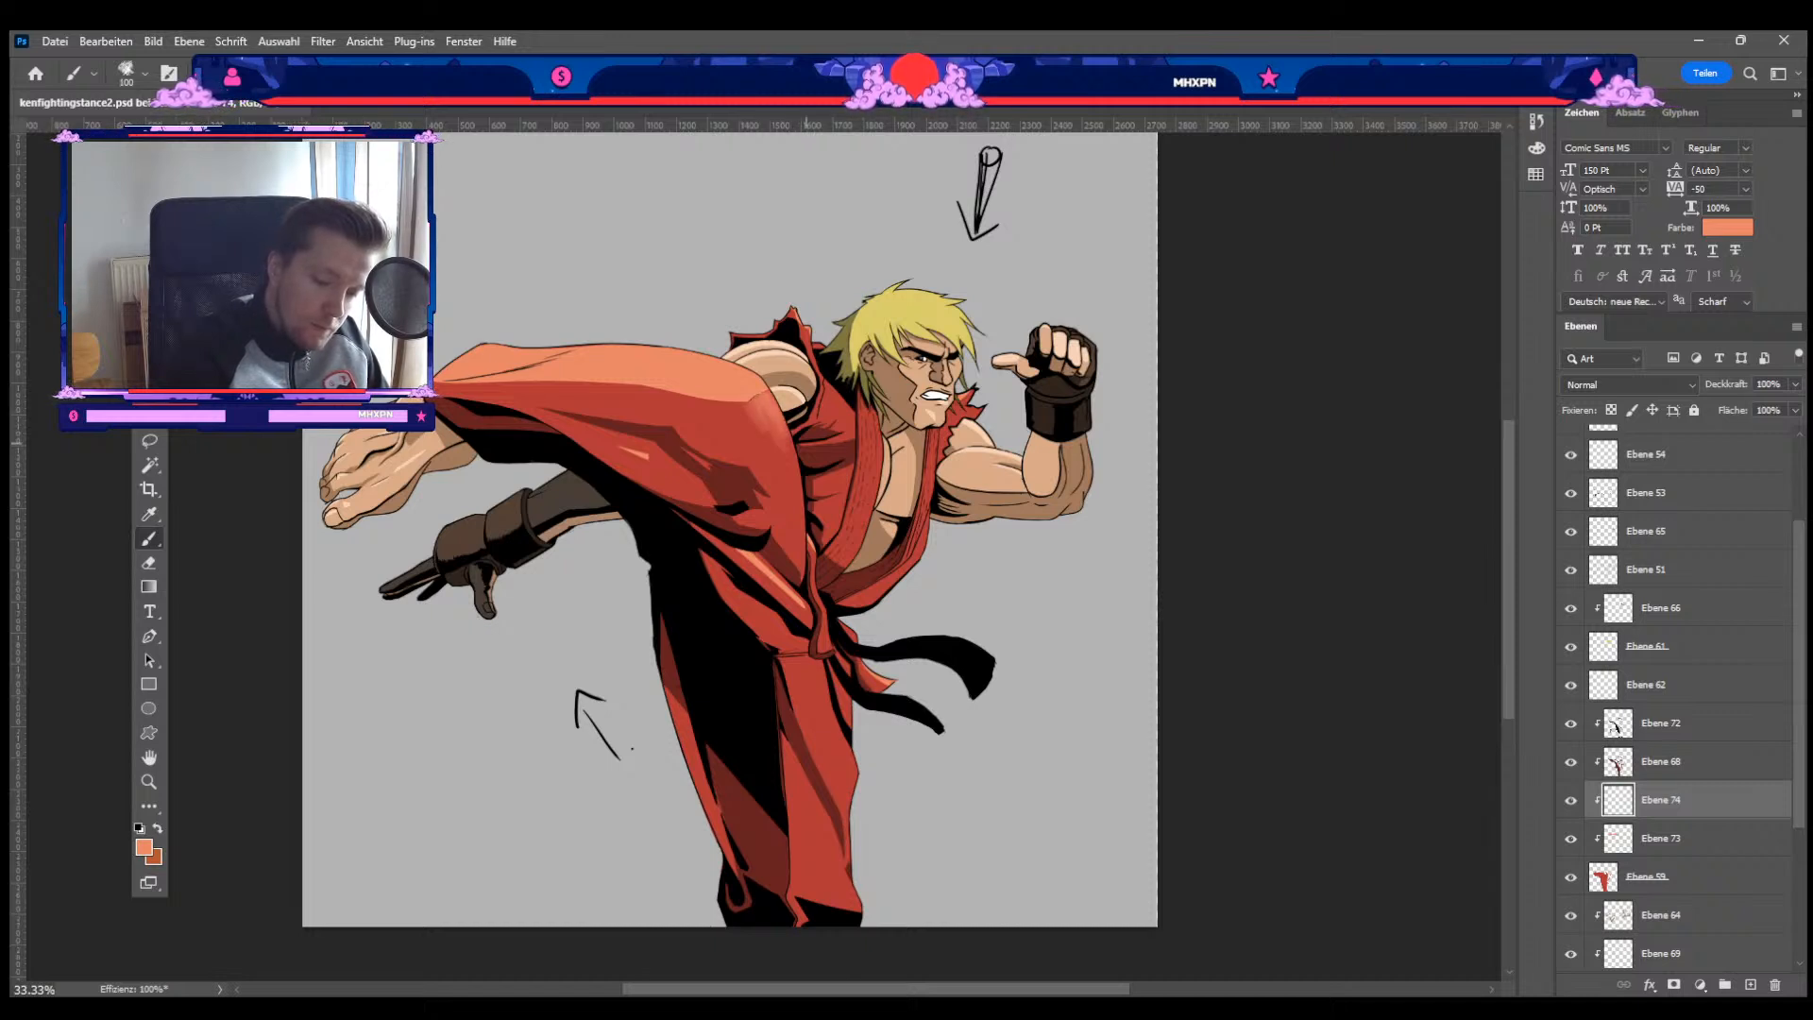
key(bracketright)
key(bracketright)
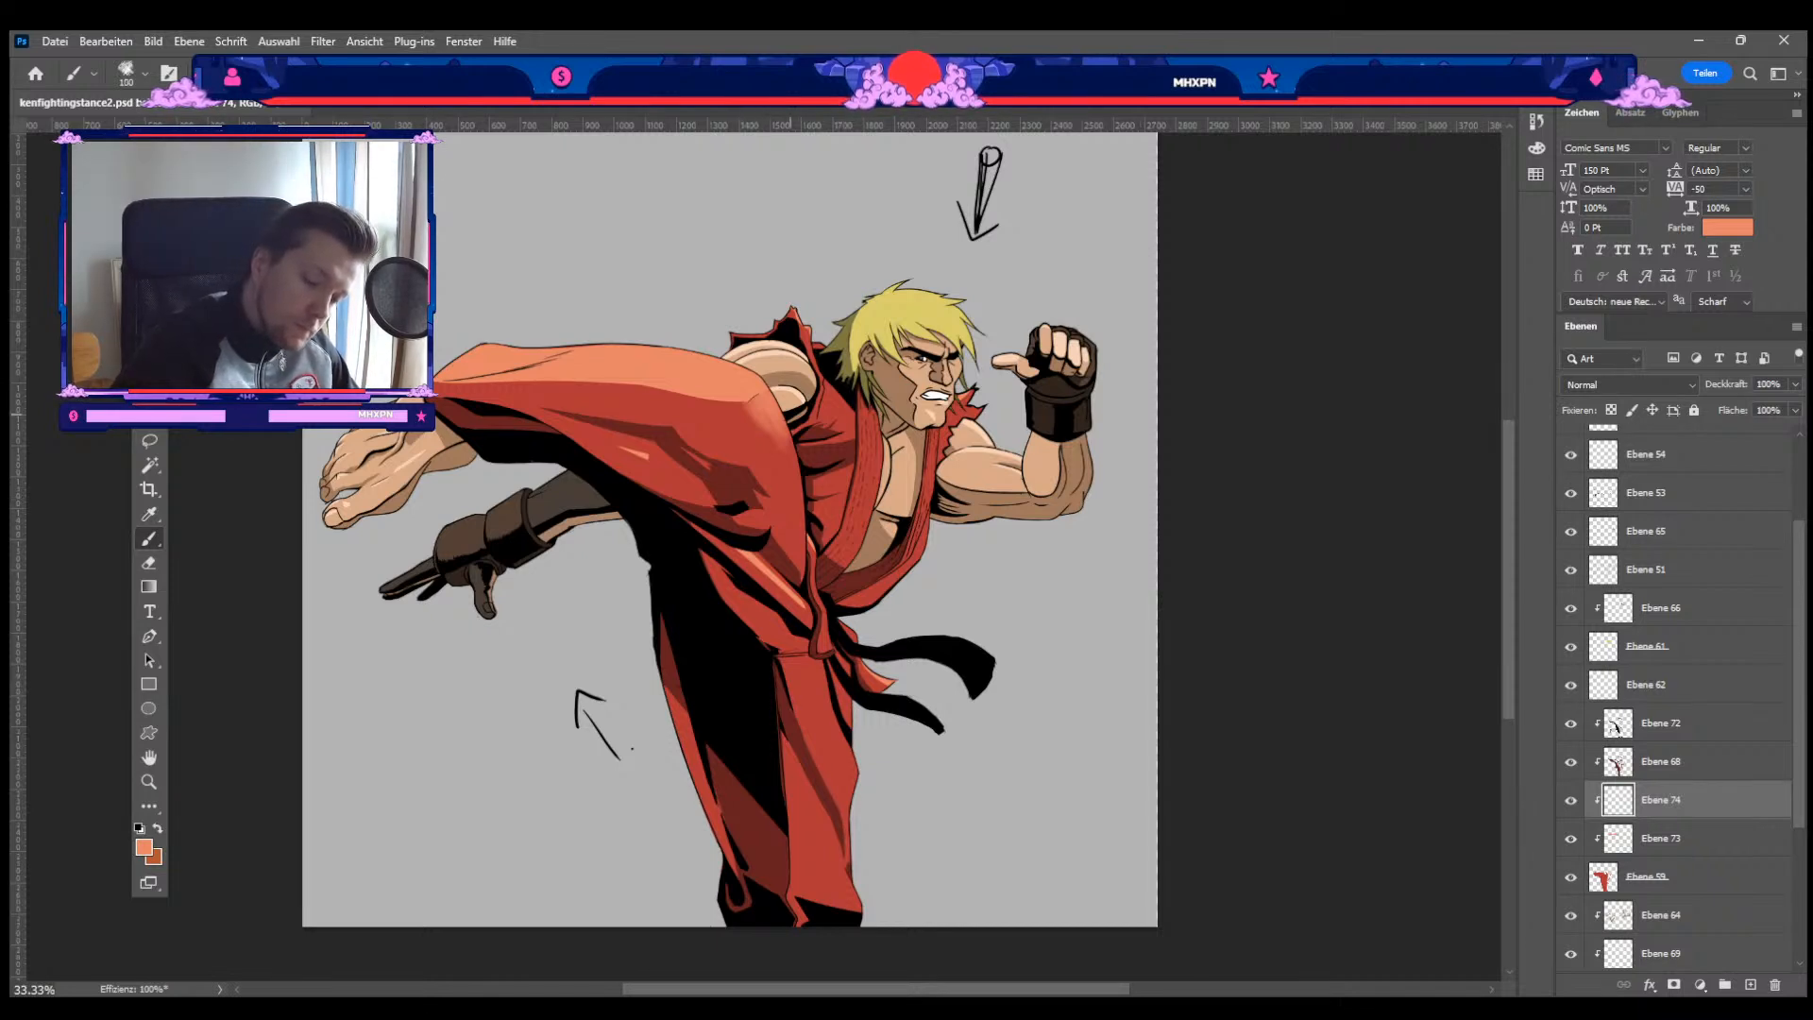
key(bracketleft)
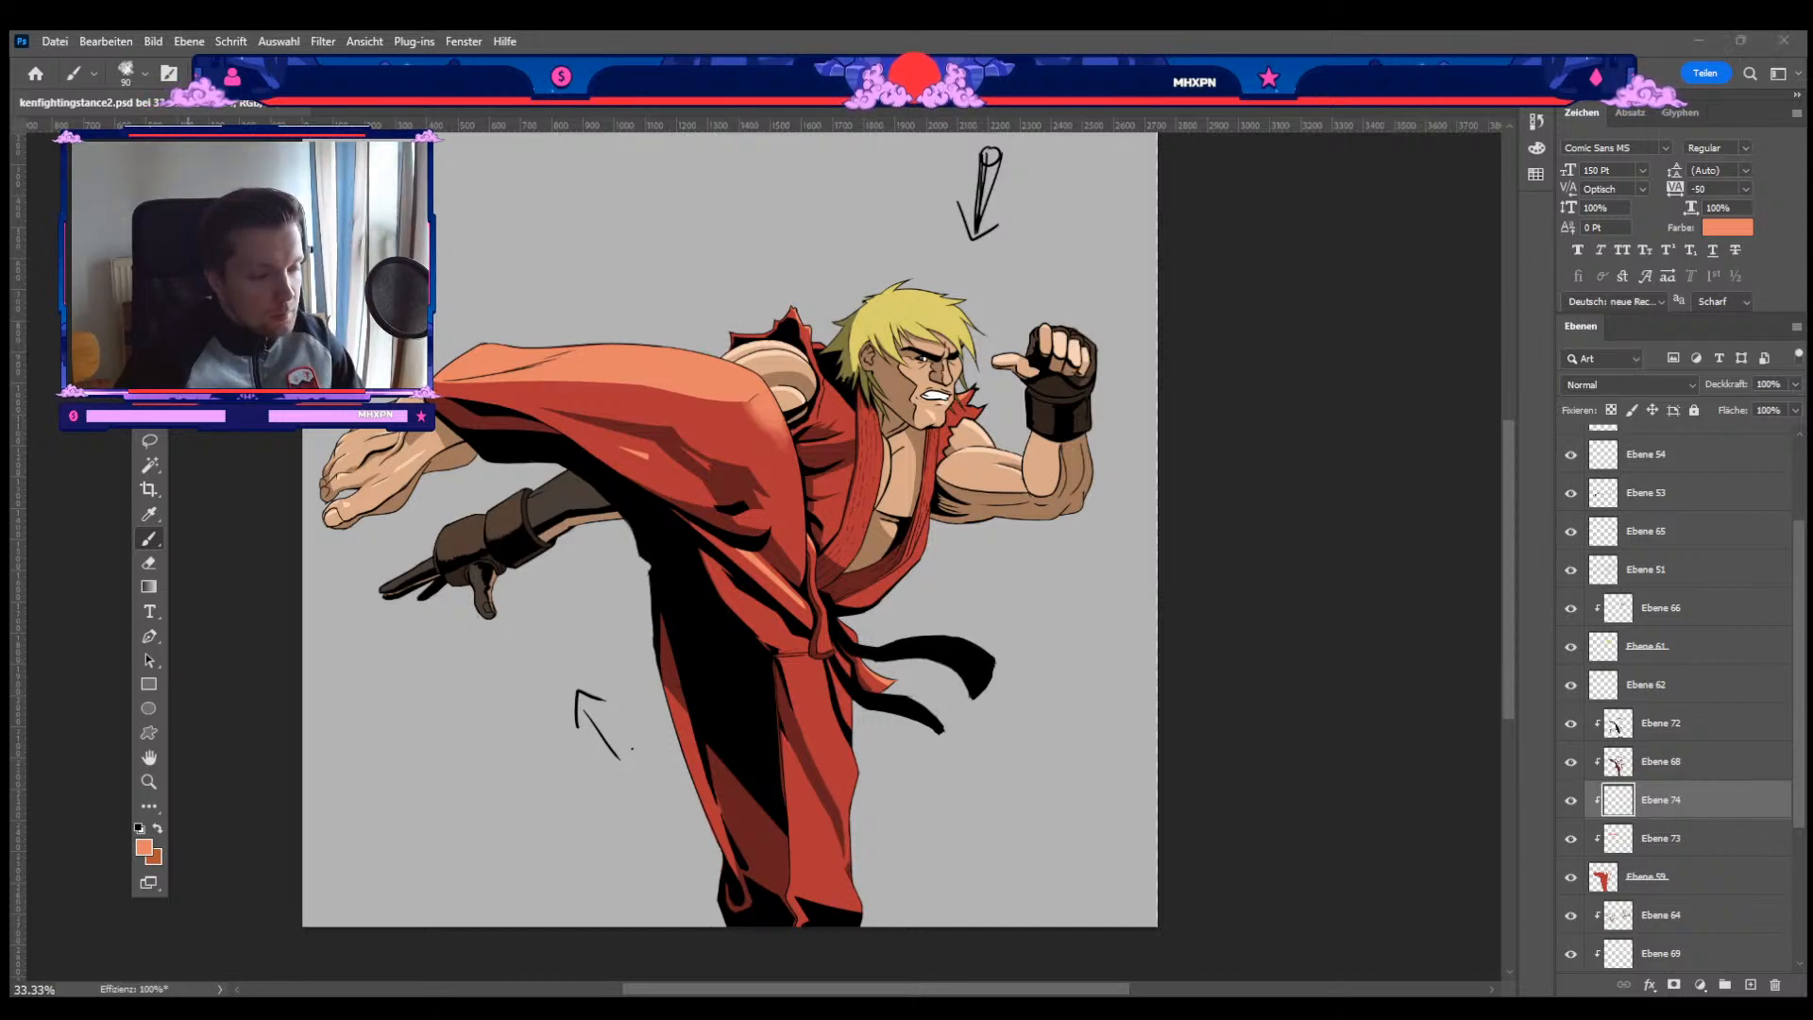
Step: Paint light orange highlights on the upper part of the standing leg with a round brush at size 70 and trim them with the eraser
key(comma)
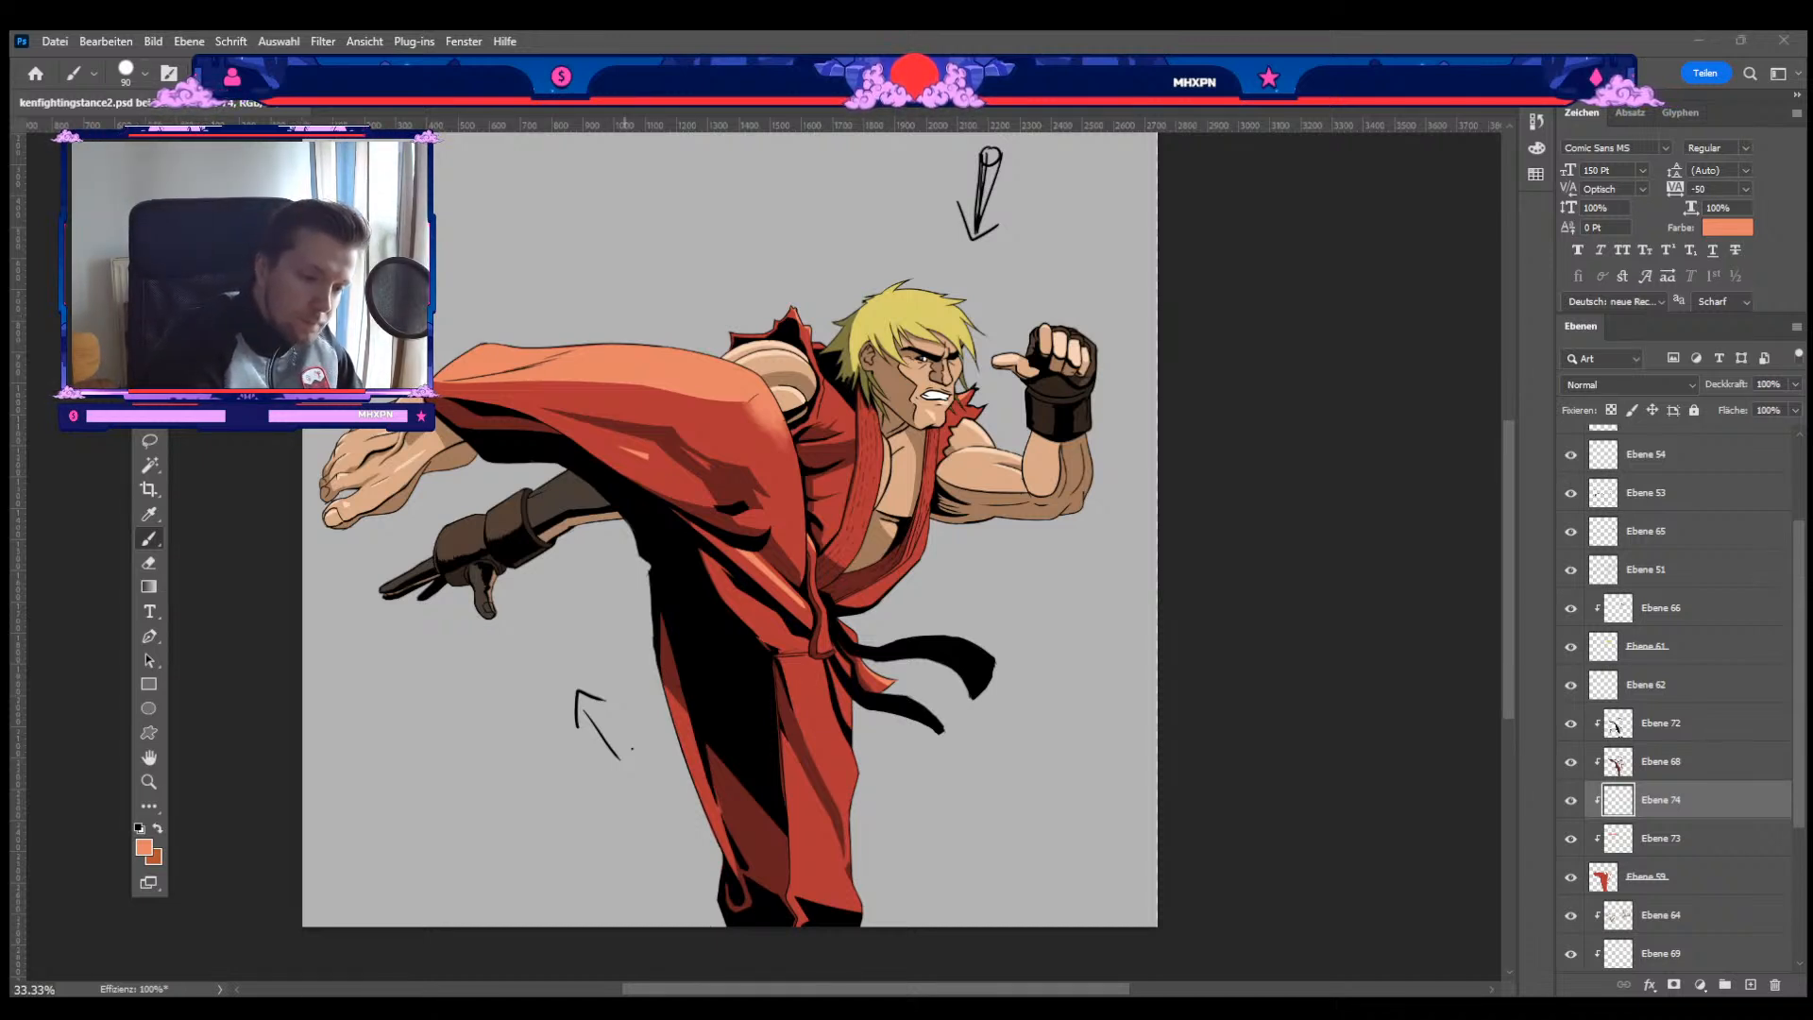
key(bracketleft)
key(bracketleft)
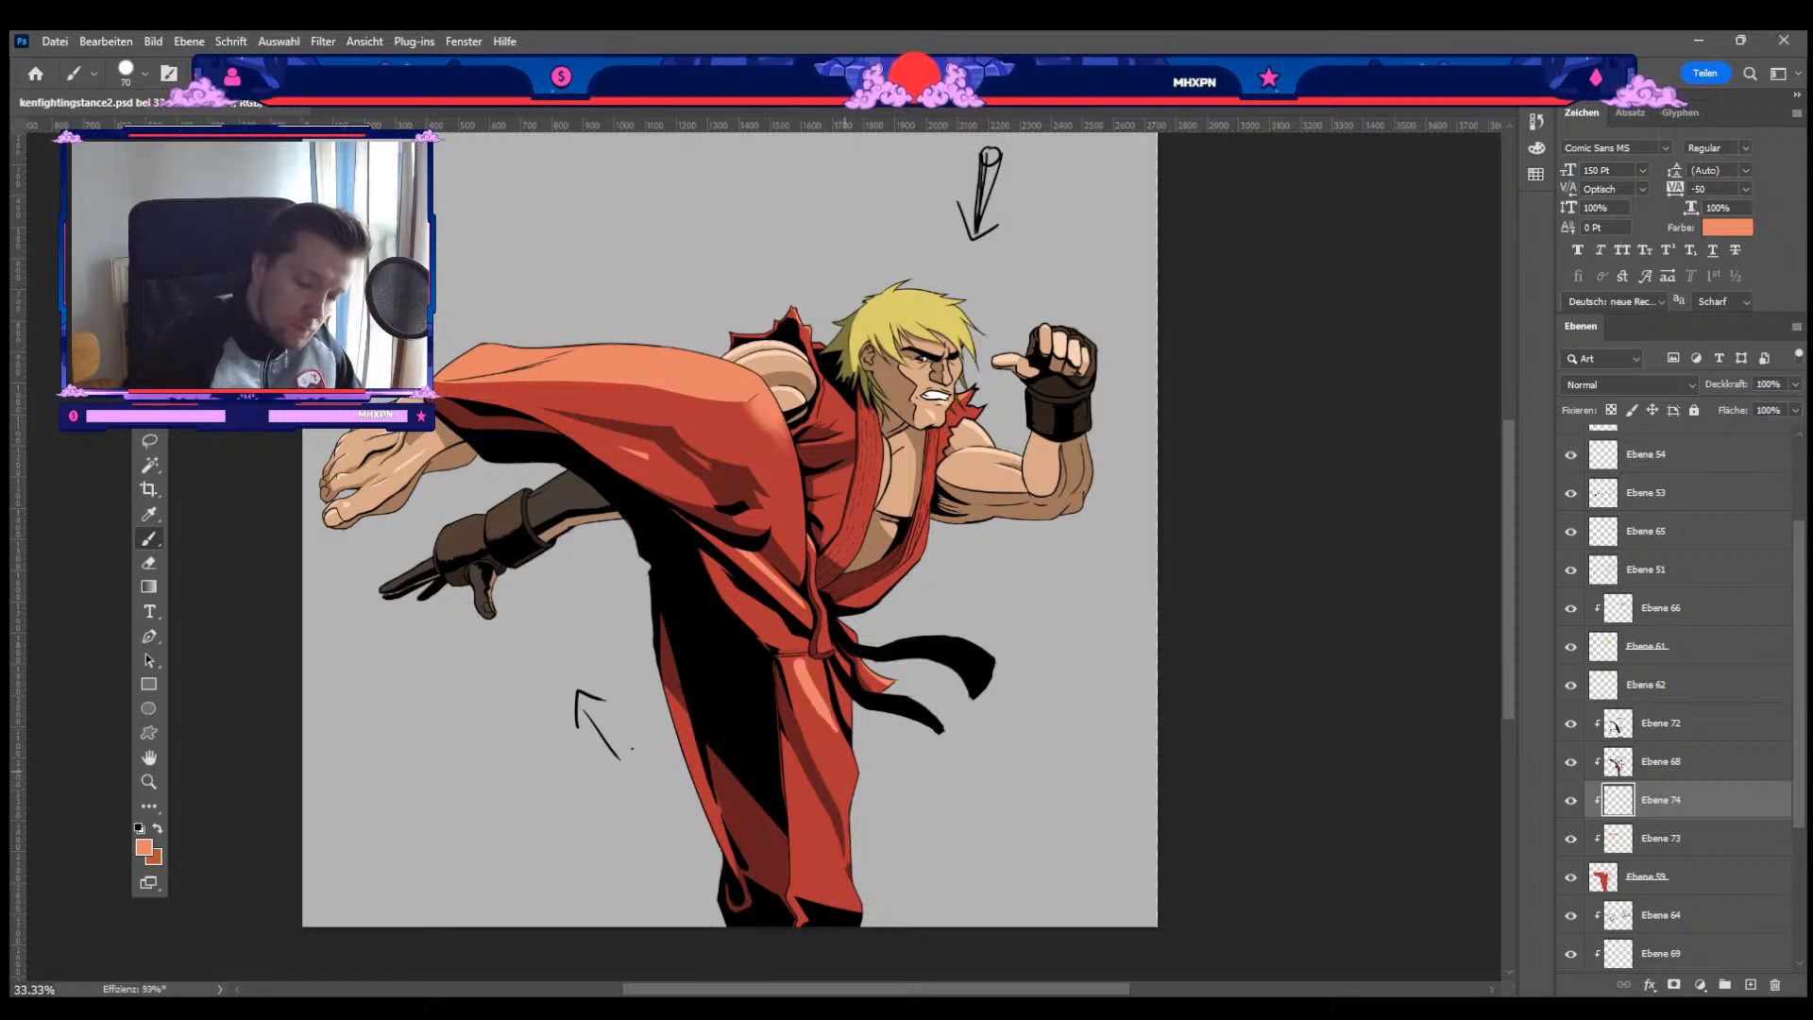
key(e)
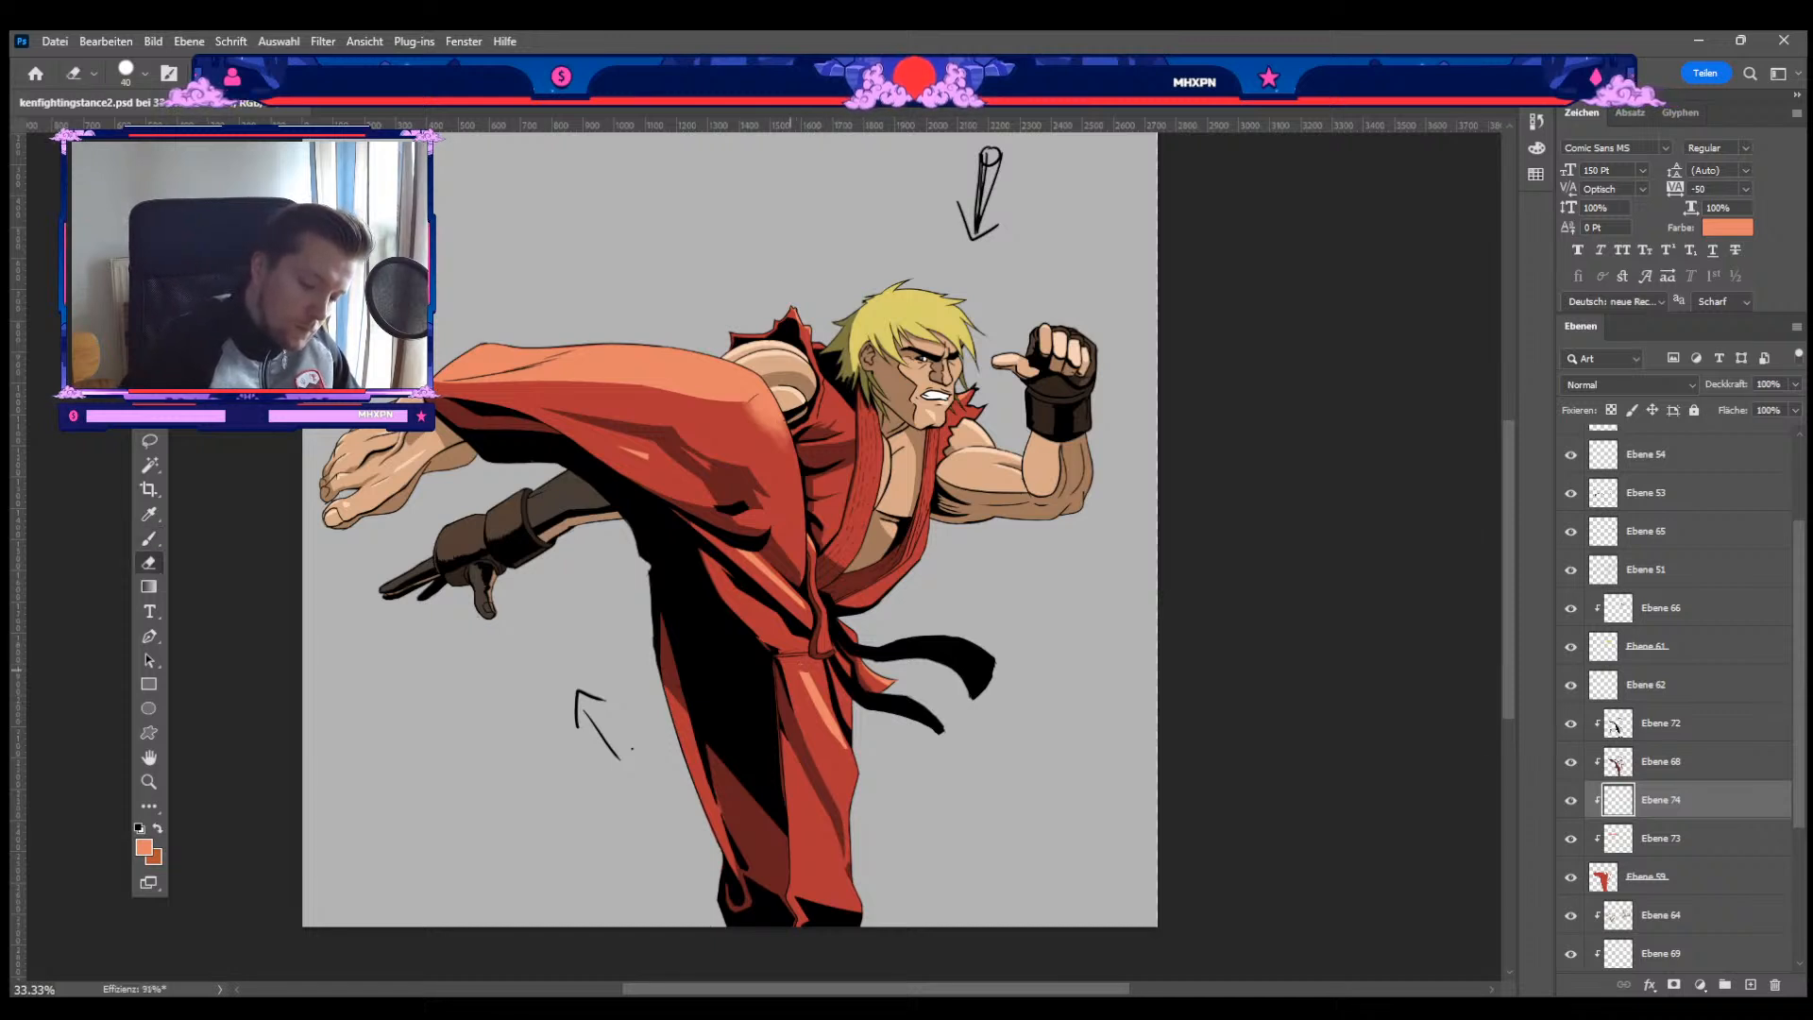
key(b)
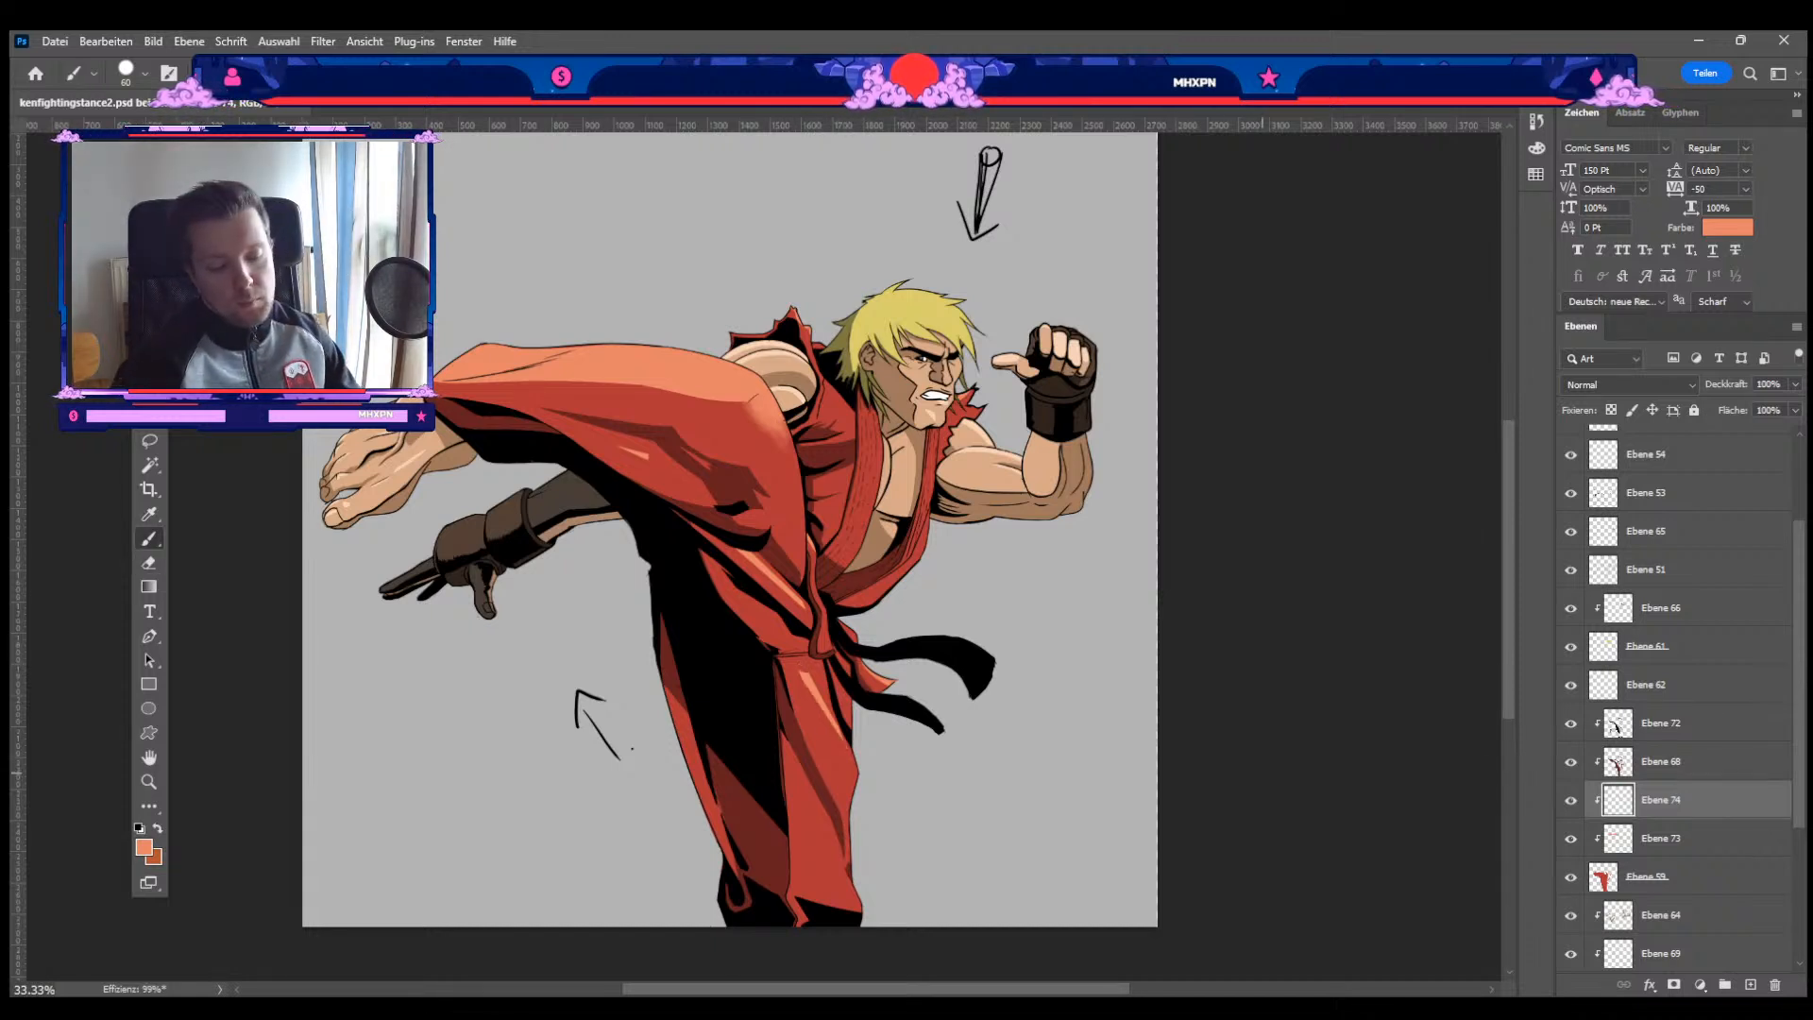
key(e)
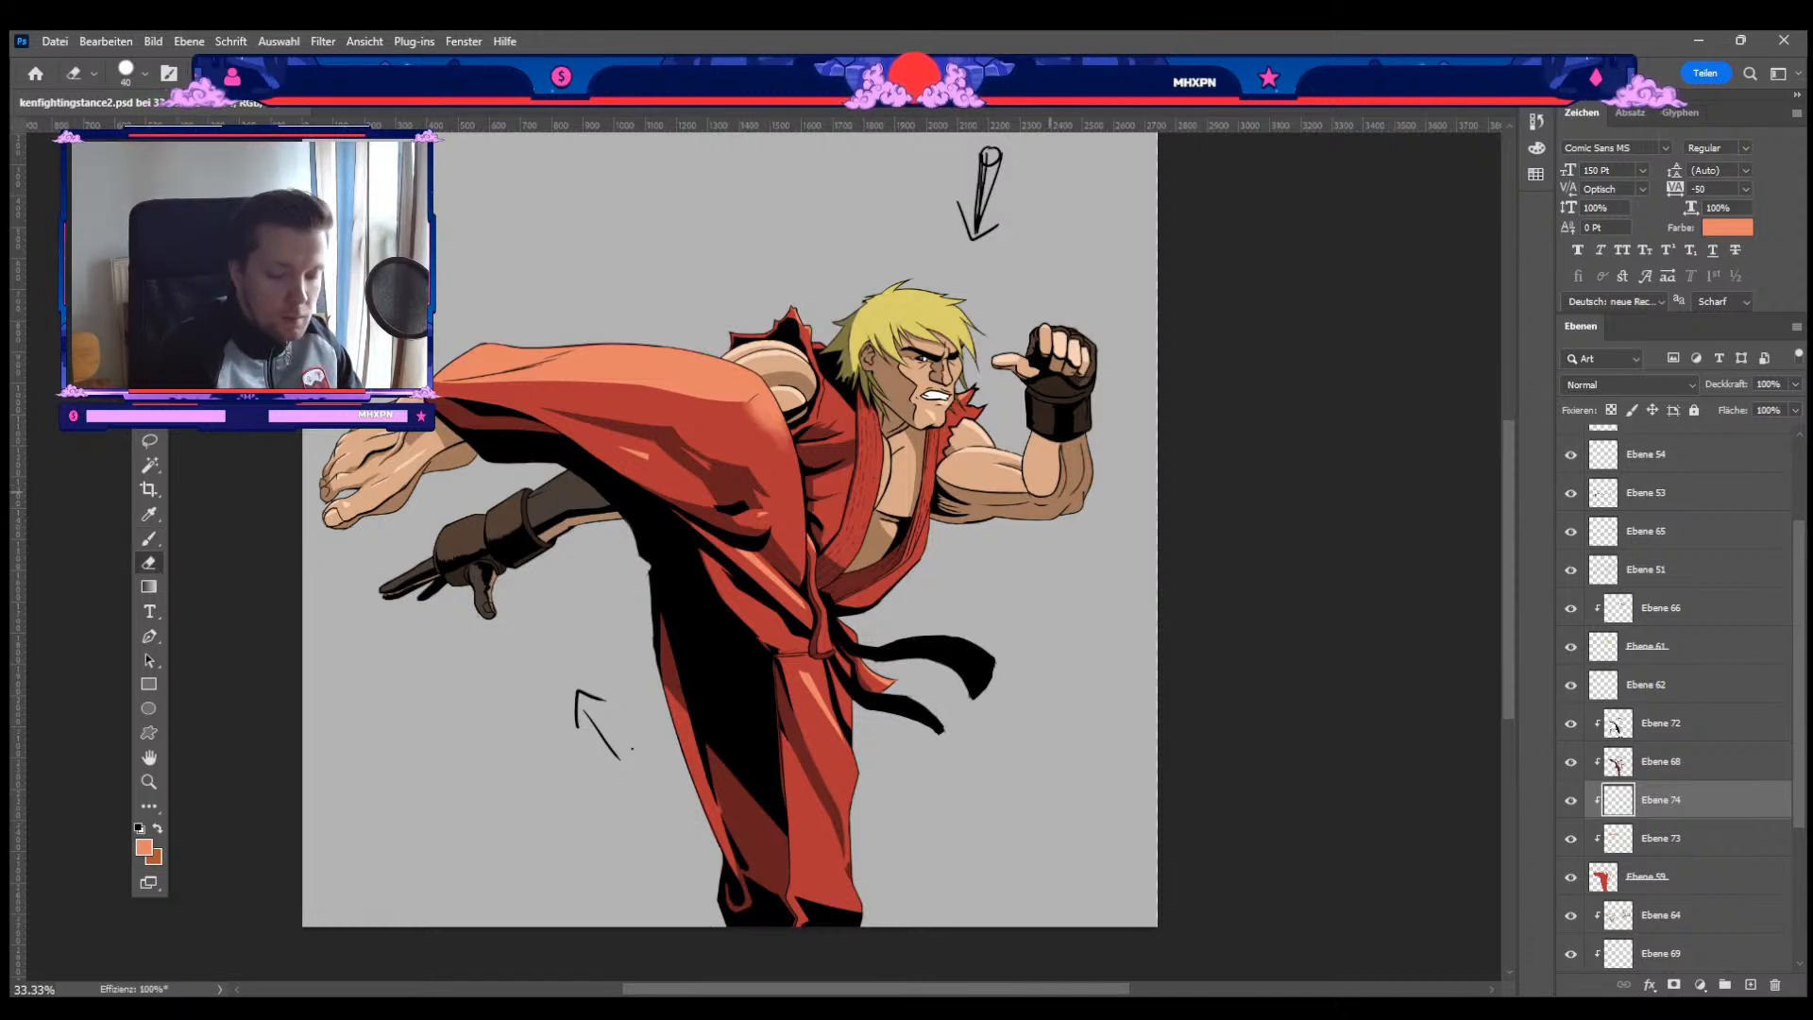
key(b)
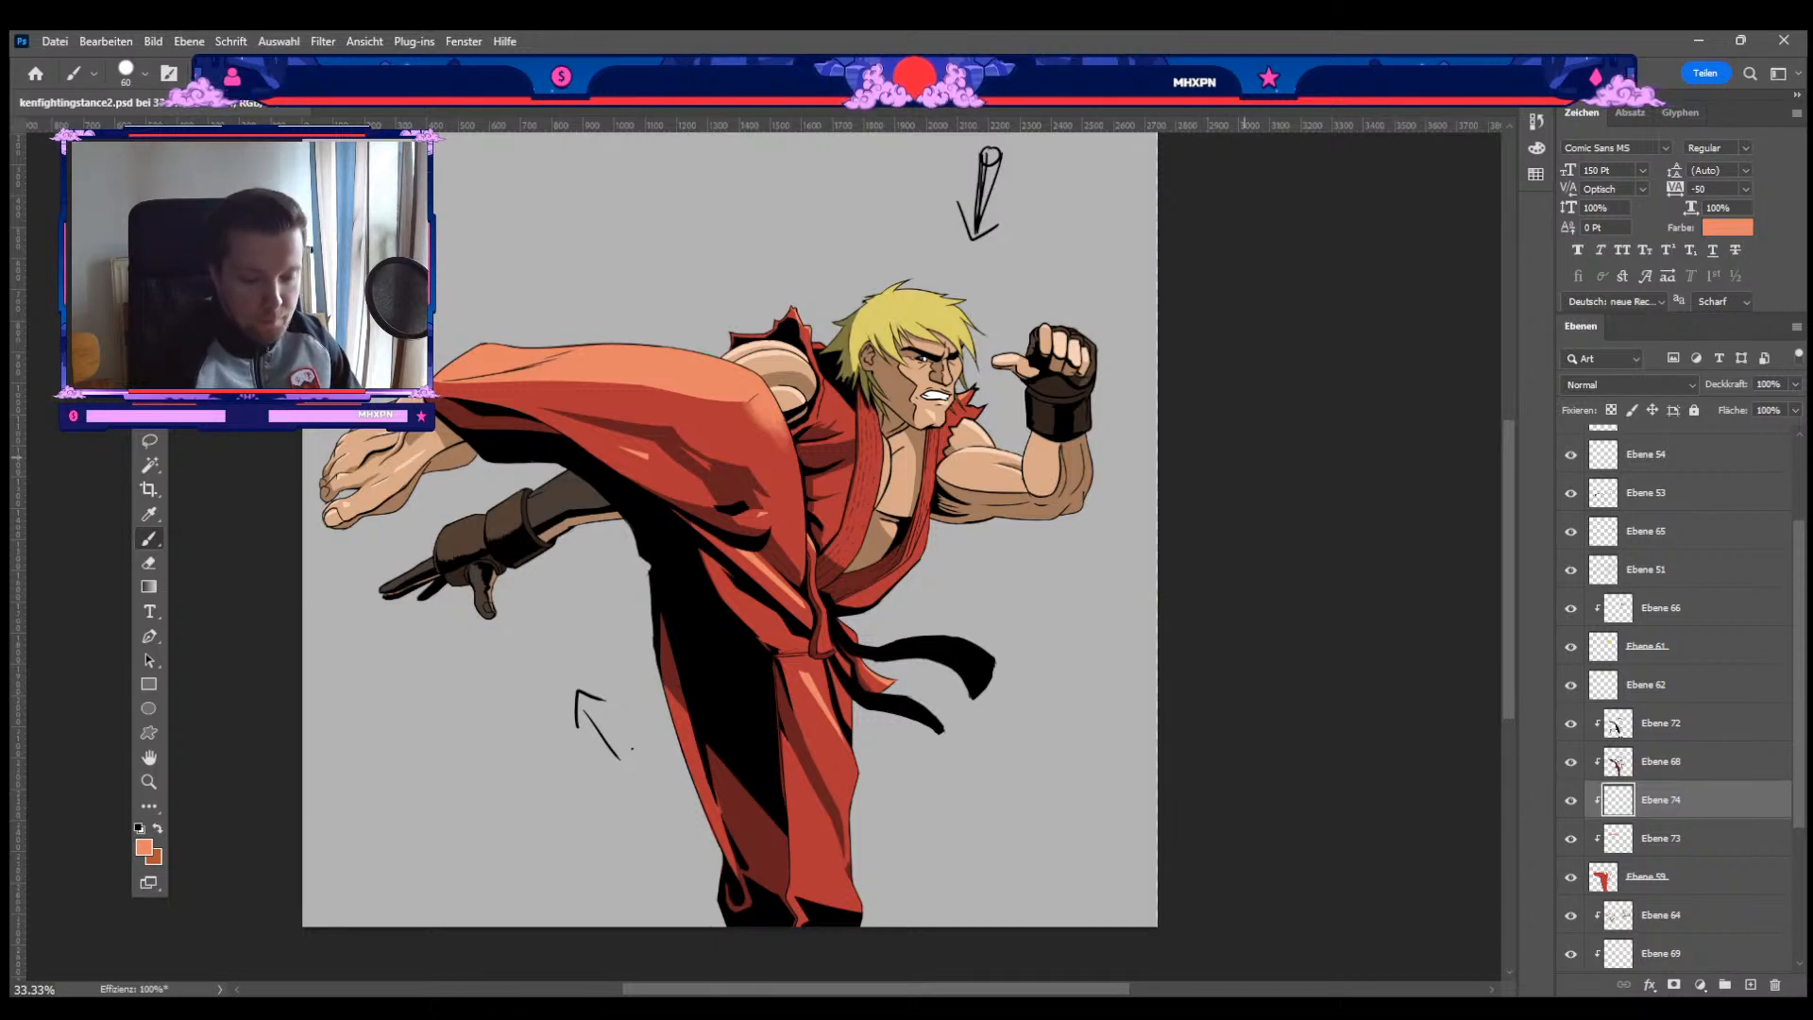
Step: Add fine light orange highlights to the gi jacket with a size 10 brush and clean them up with the eraser
key(bracketleft)
key(bracketleft)
key(bracketleft)
key(bracketleft)
key(bracketleft)
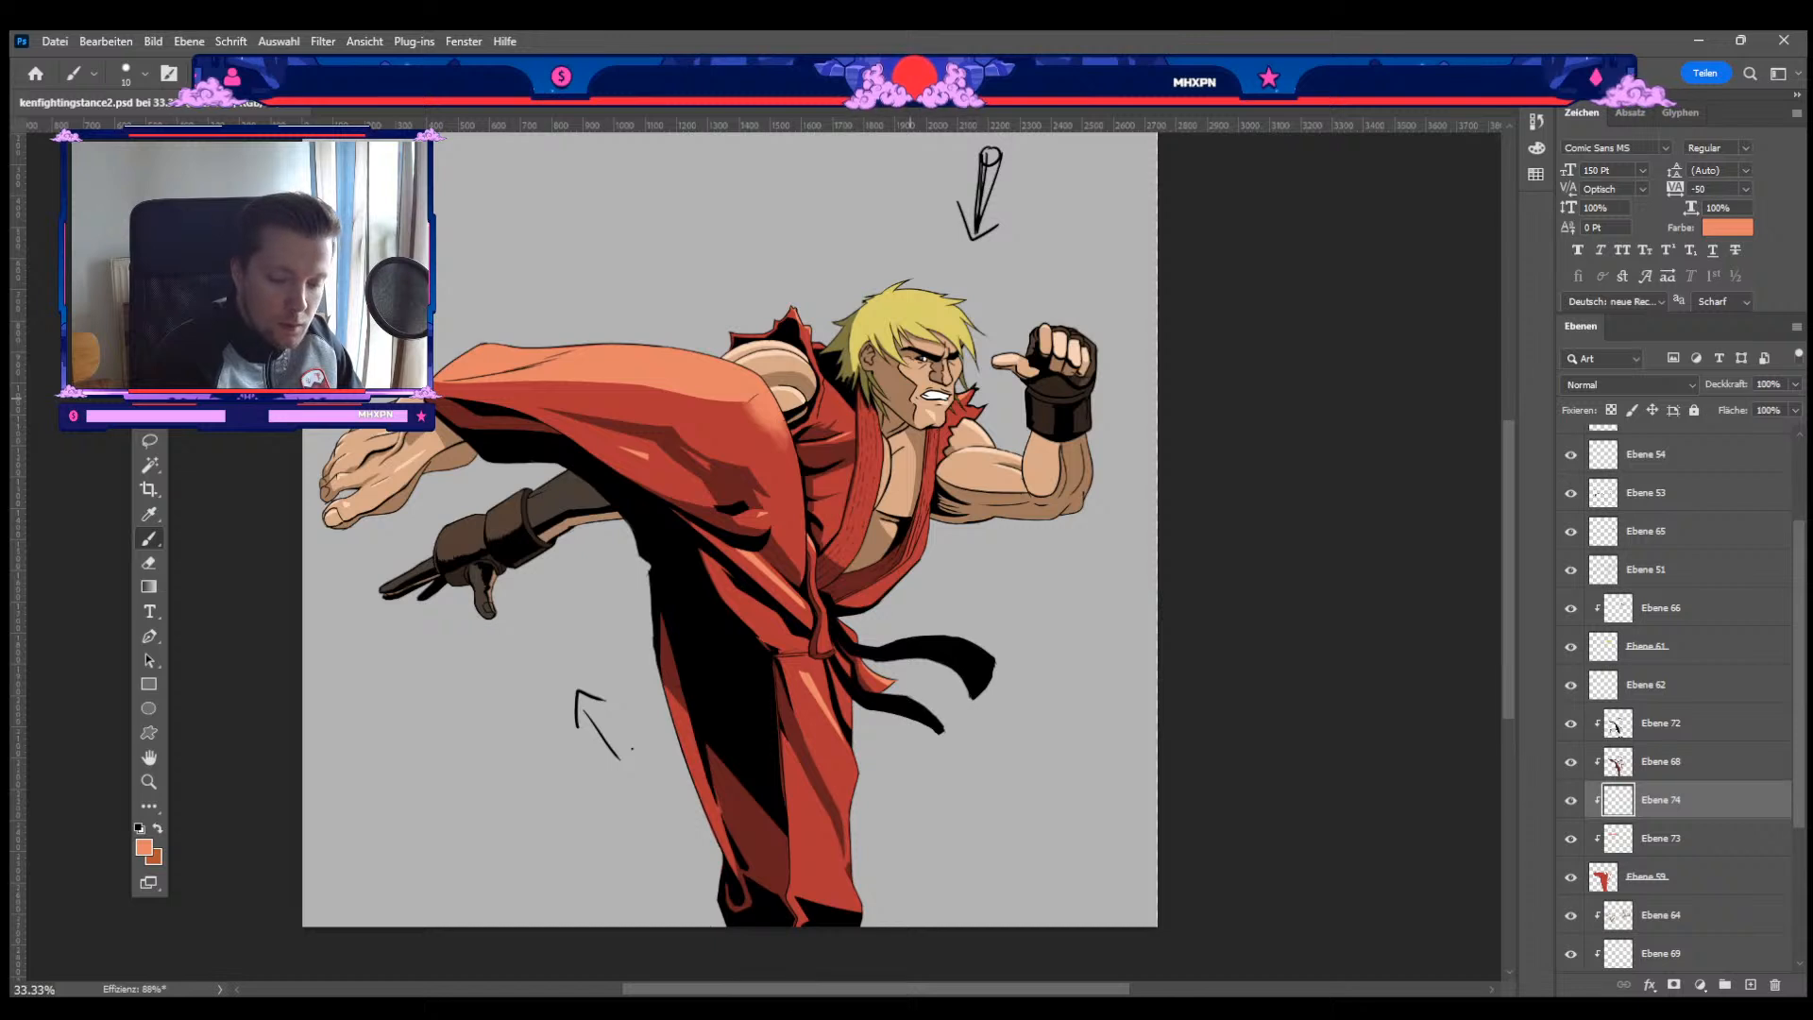
key(e)
key(b)
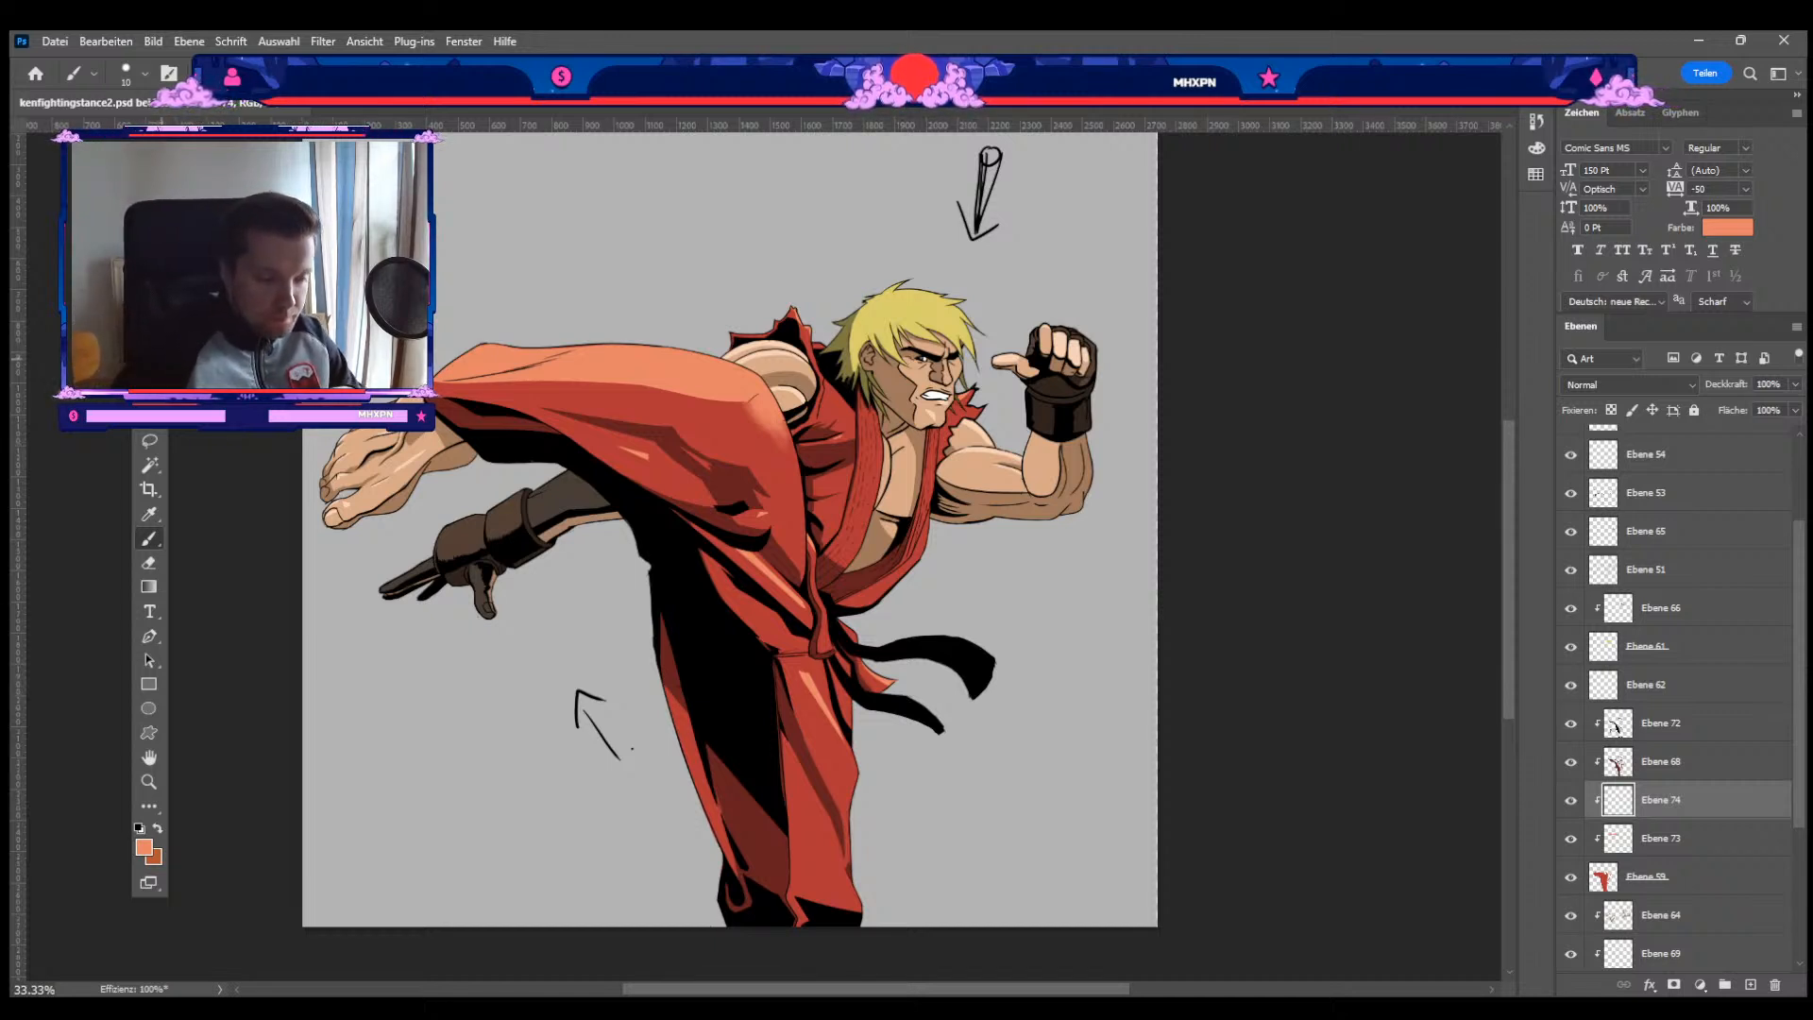
Step: Select the black belt's layer, Ebene 56, and add a new layer clipped to it
key(v)
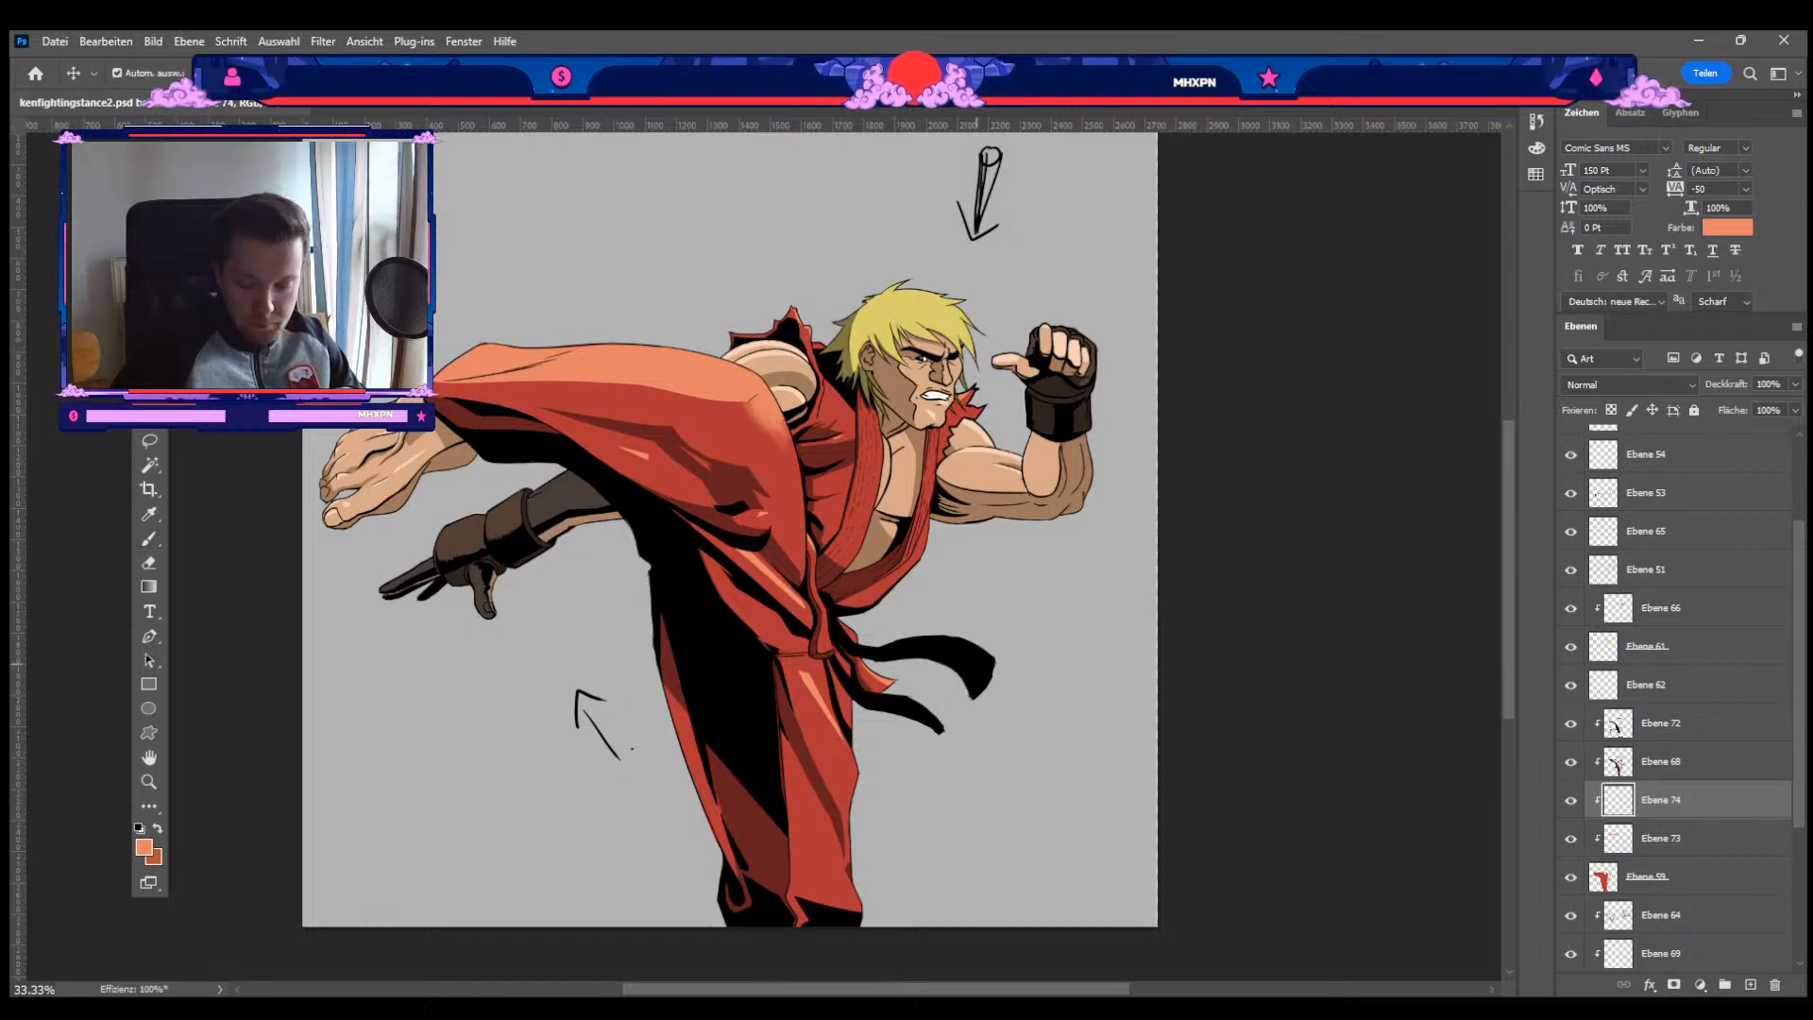
click(976, 664)
click(1570, 444)
click(1571, 445)
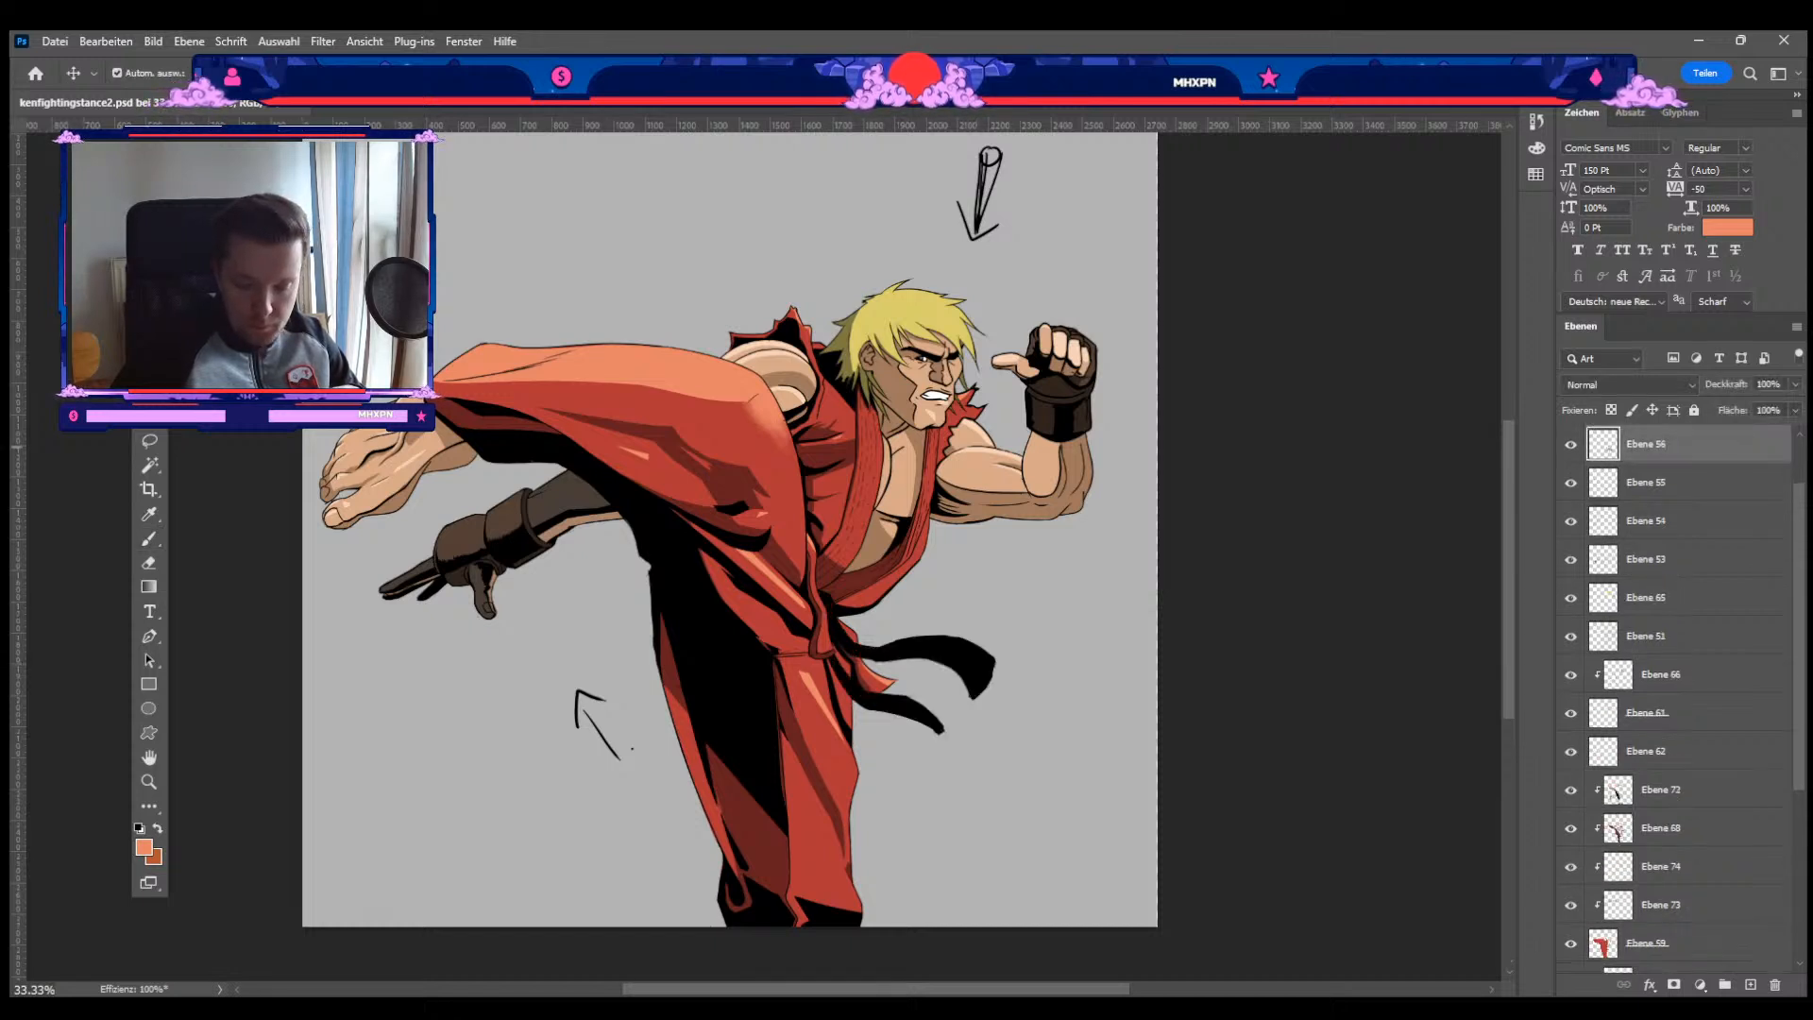
scroll(1570, 446, up, 1)
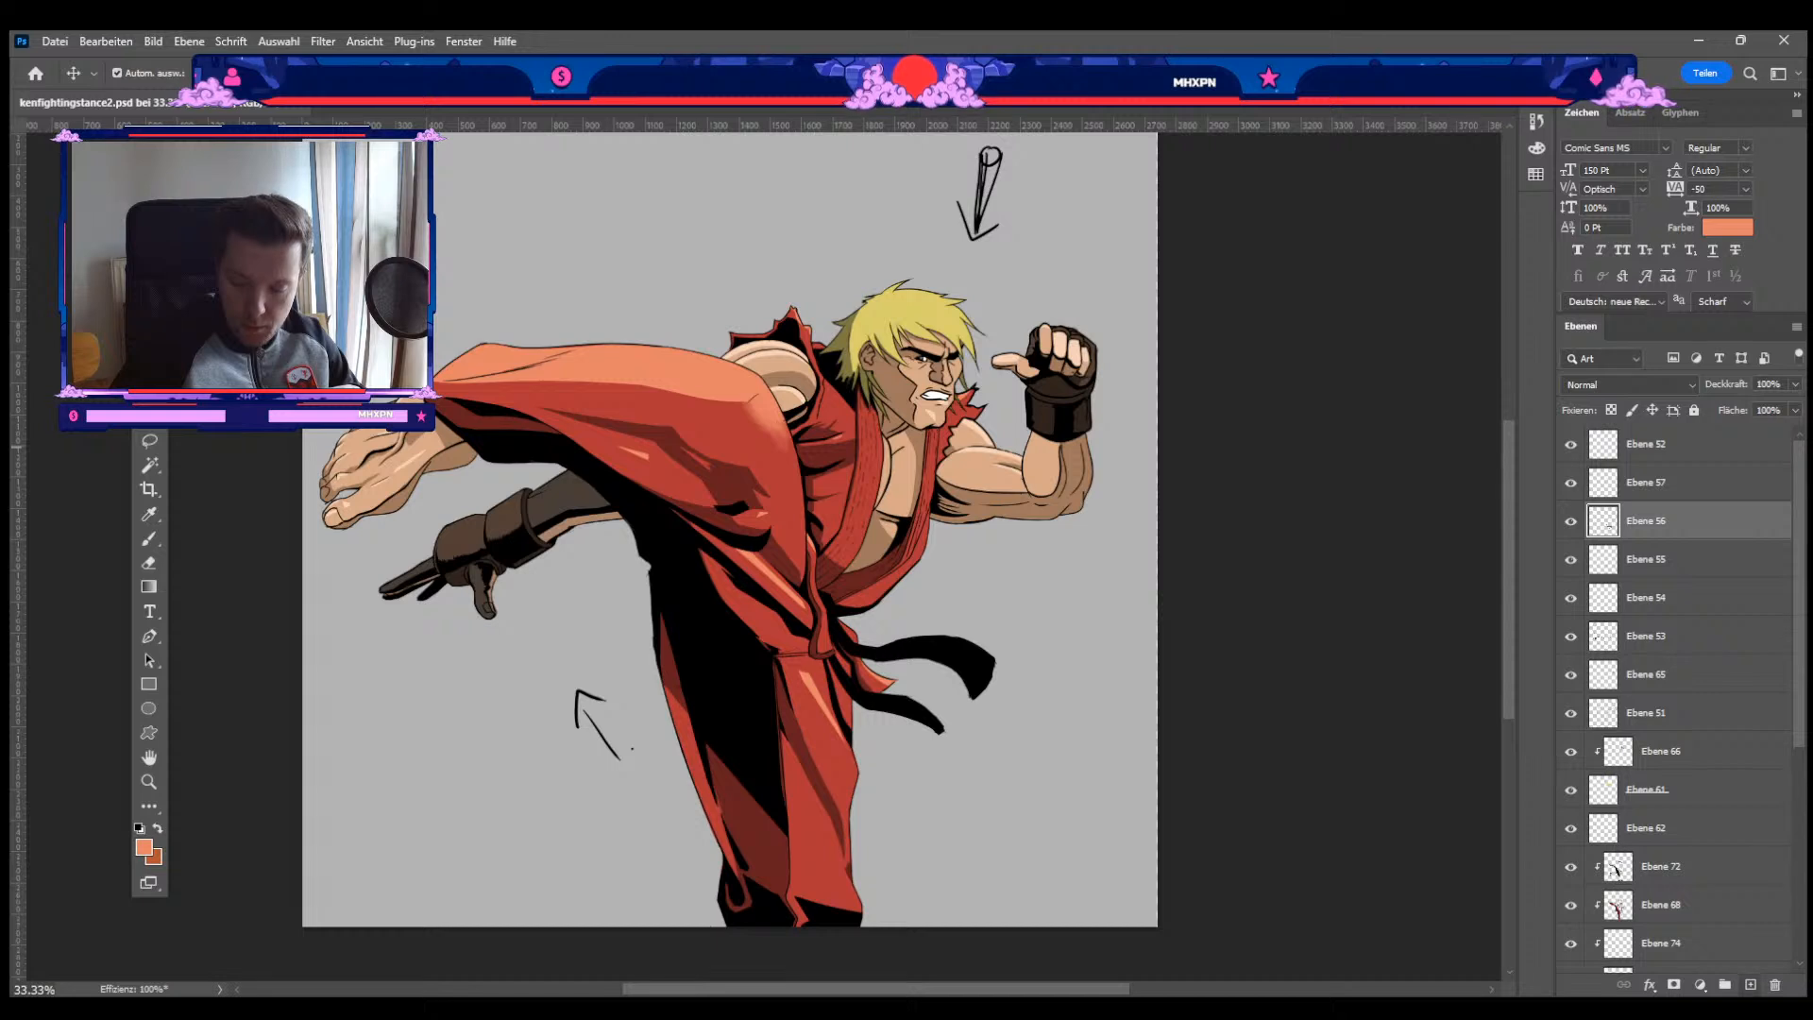
click(1750, 984)
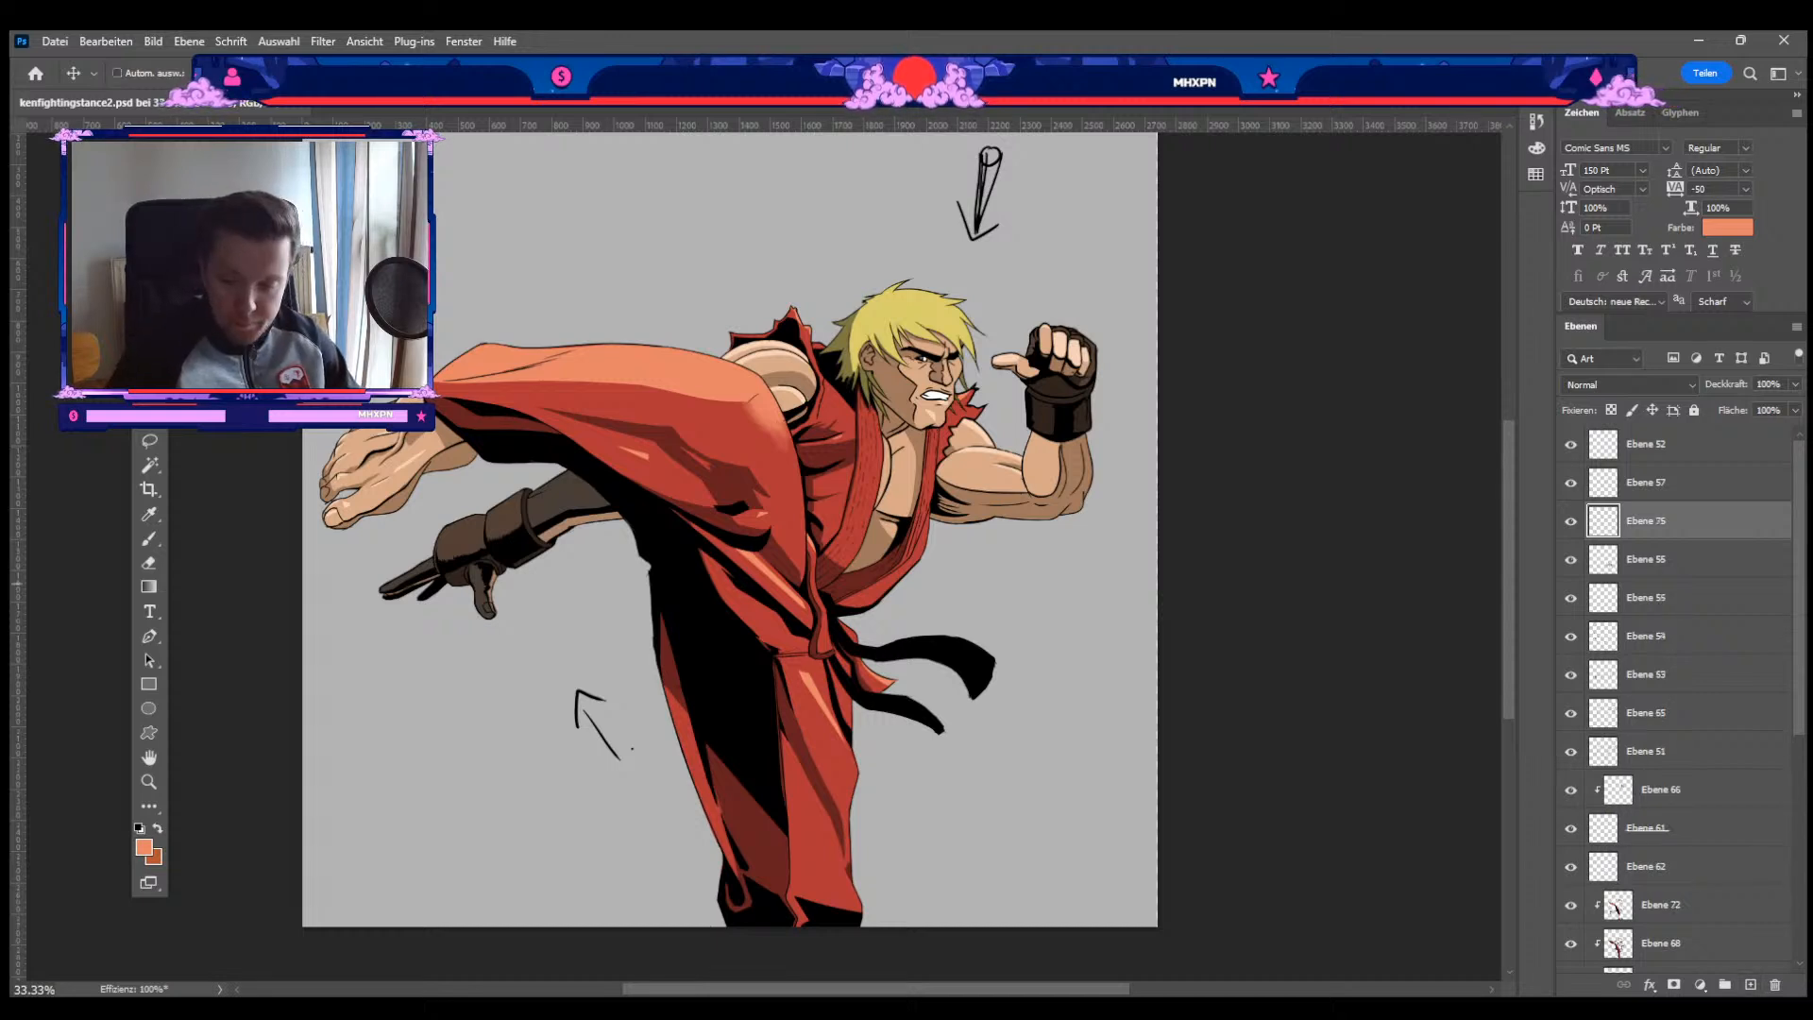
key(ctrl+alt+g)
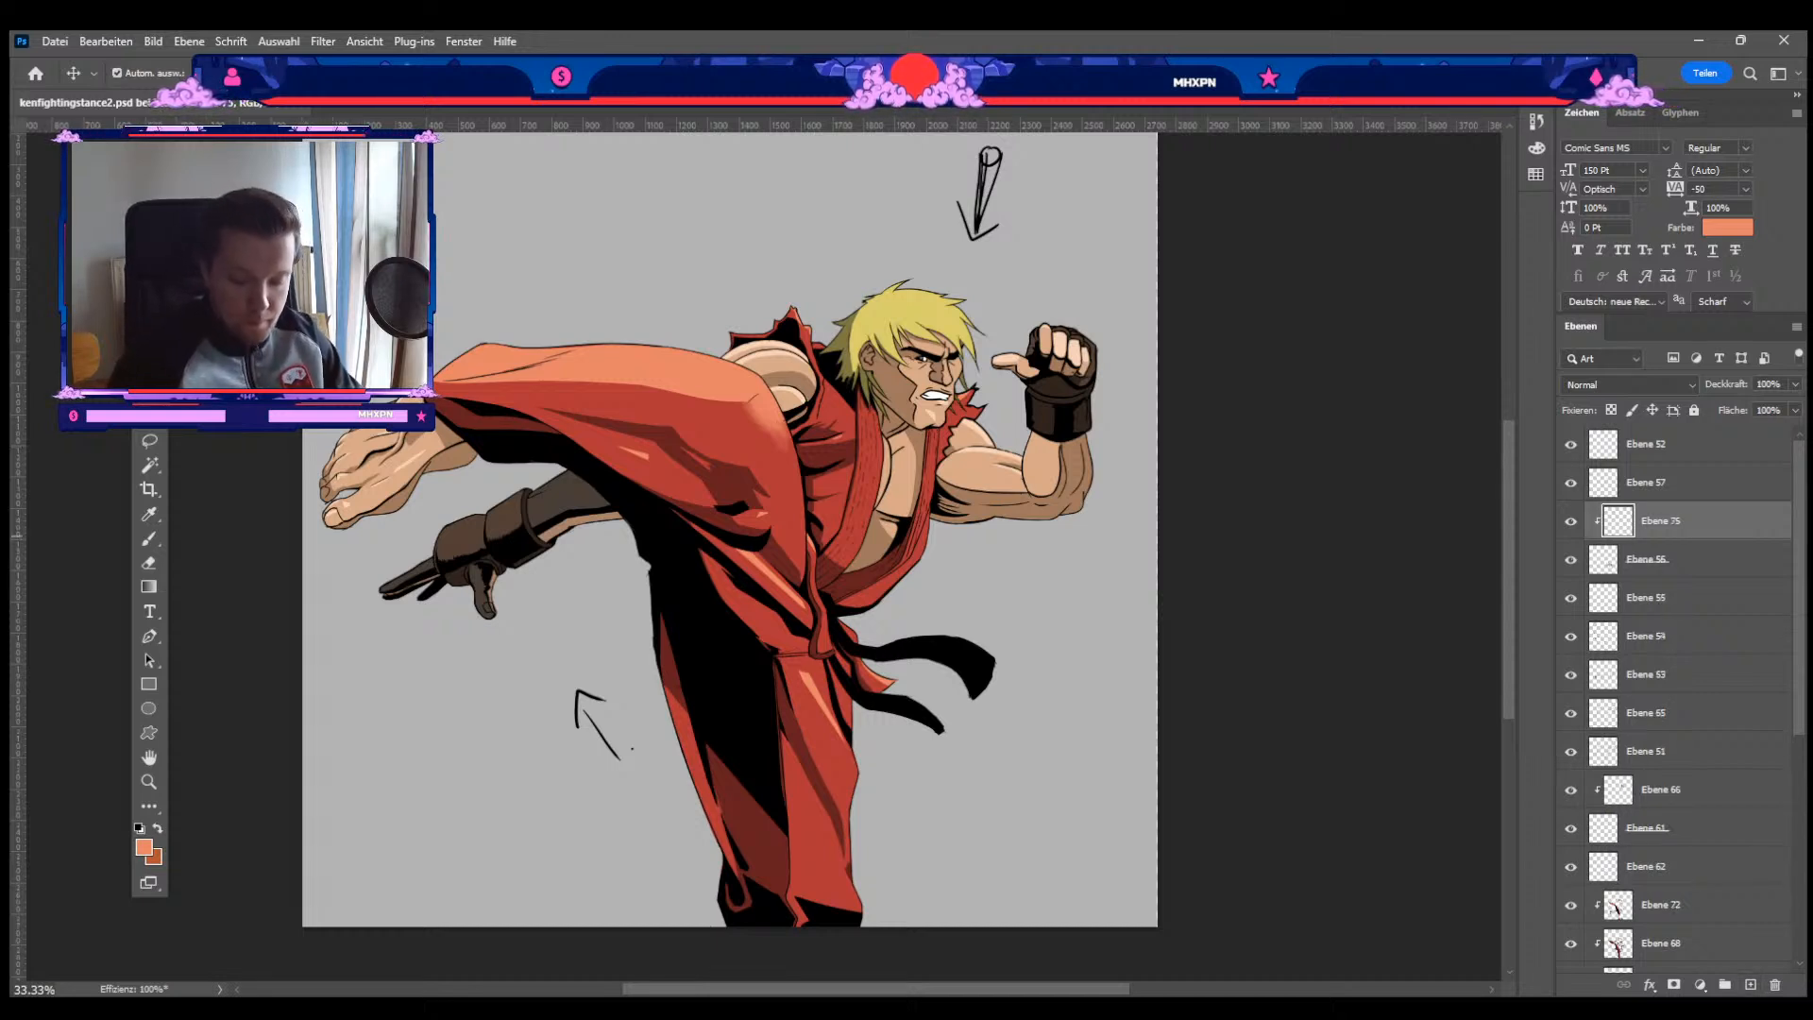
Step: Paint dark grey highlights along the black belt's loose ends and knot, reducing the brush from size 50 to 30
key(i)
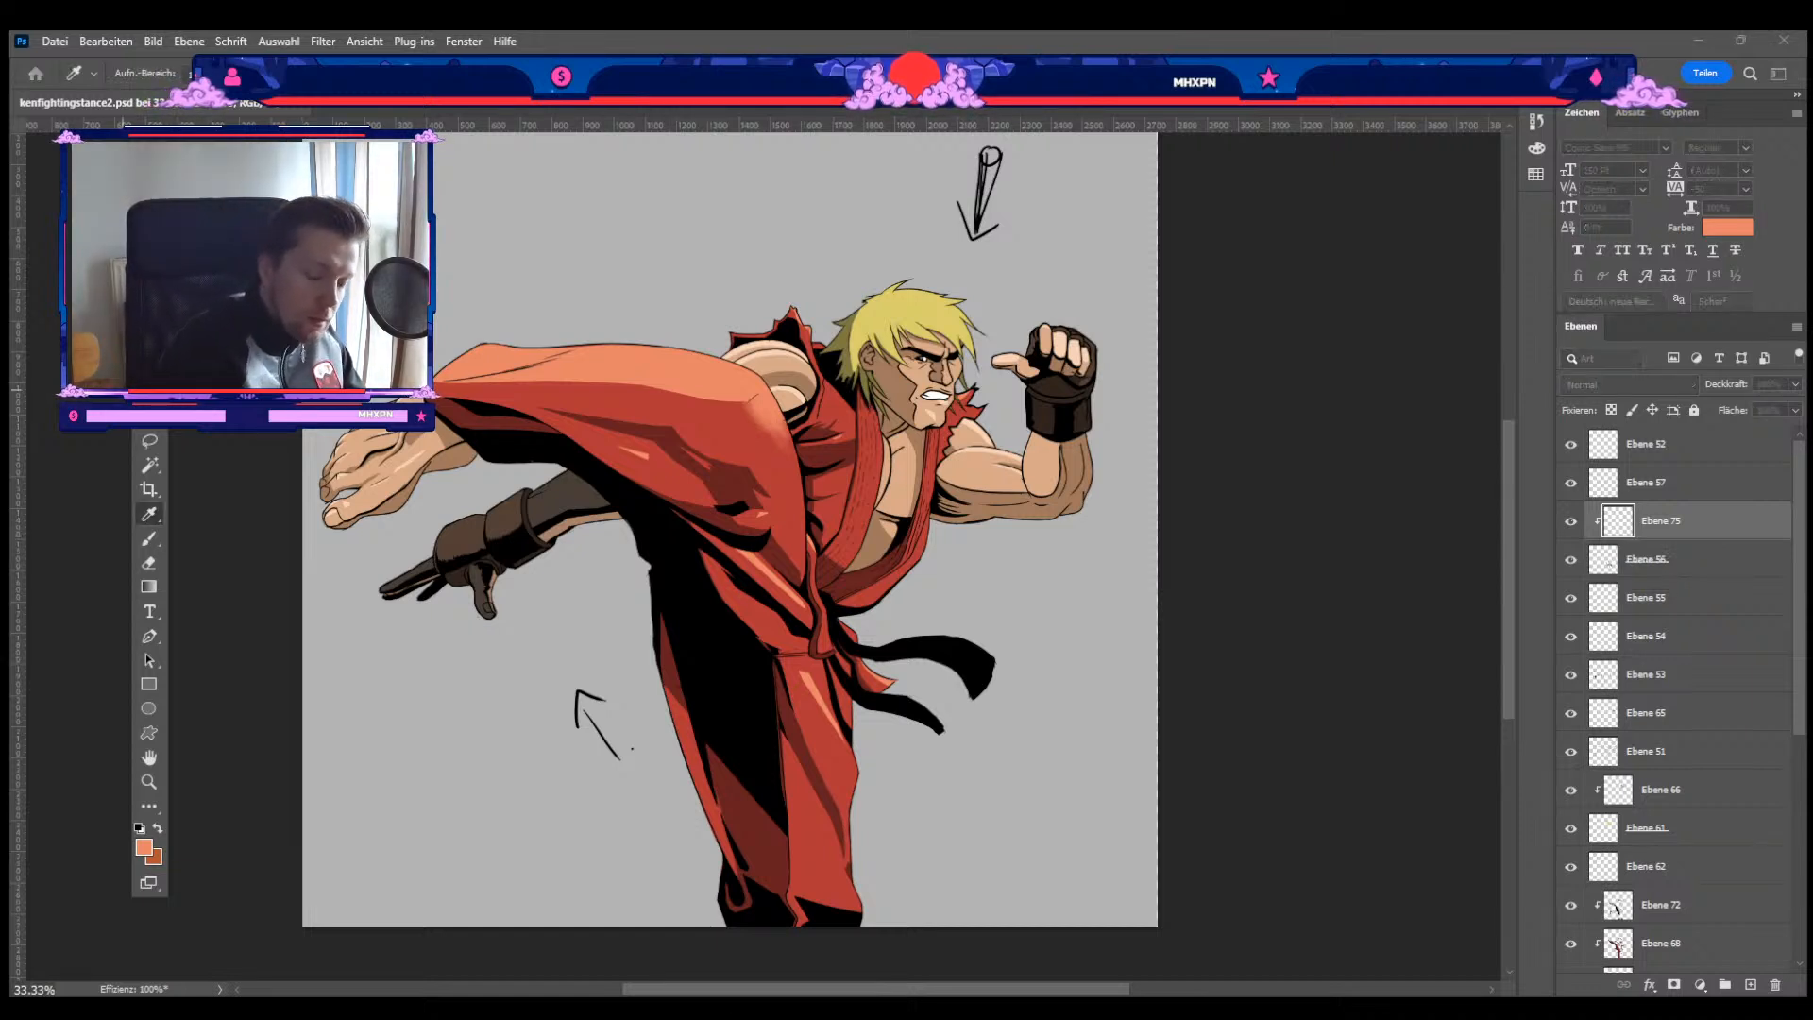
key(Return)
key(bracketright)
drag(958, 642, 987, 664)
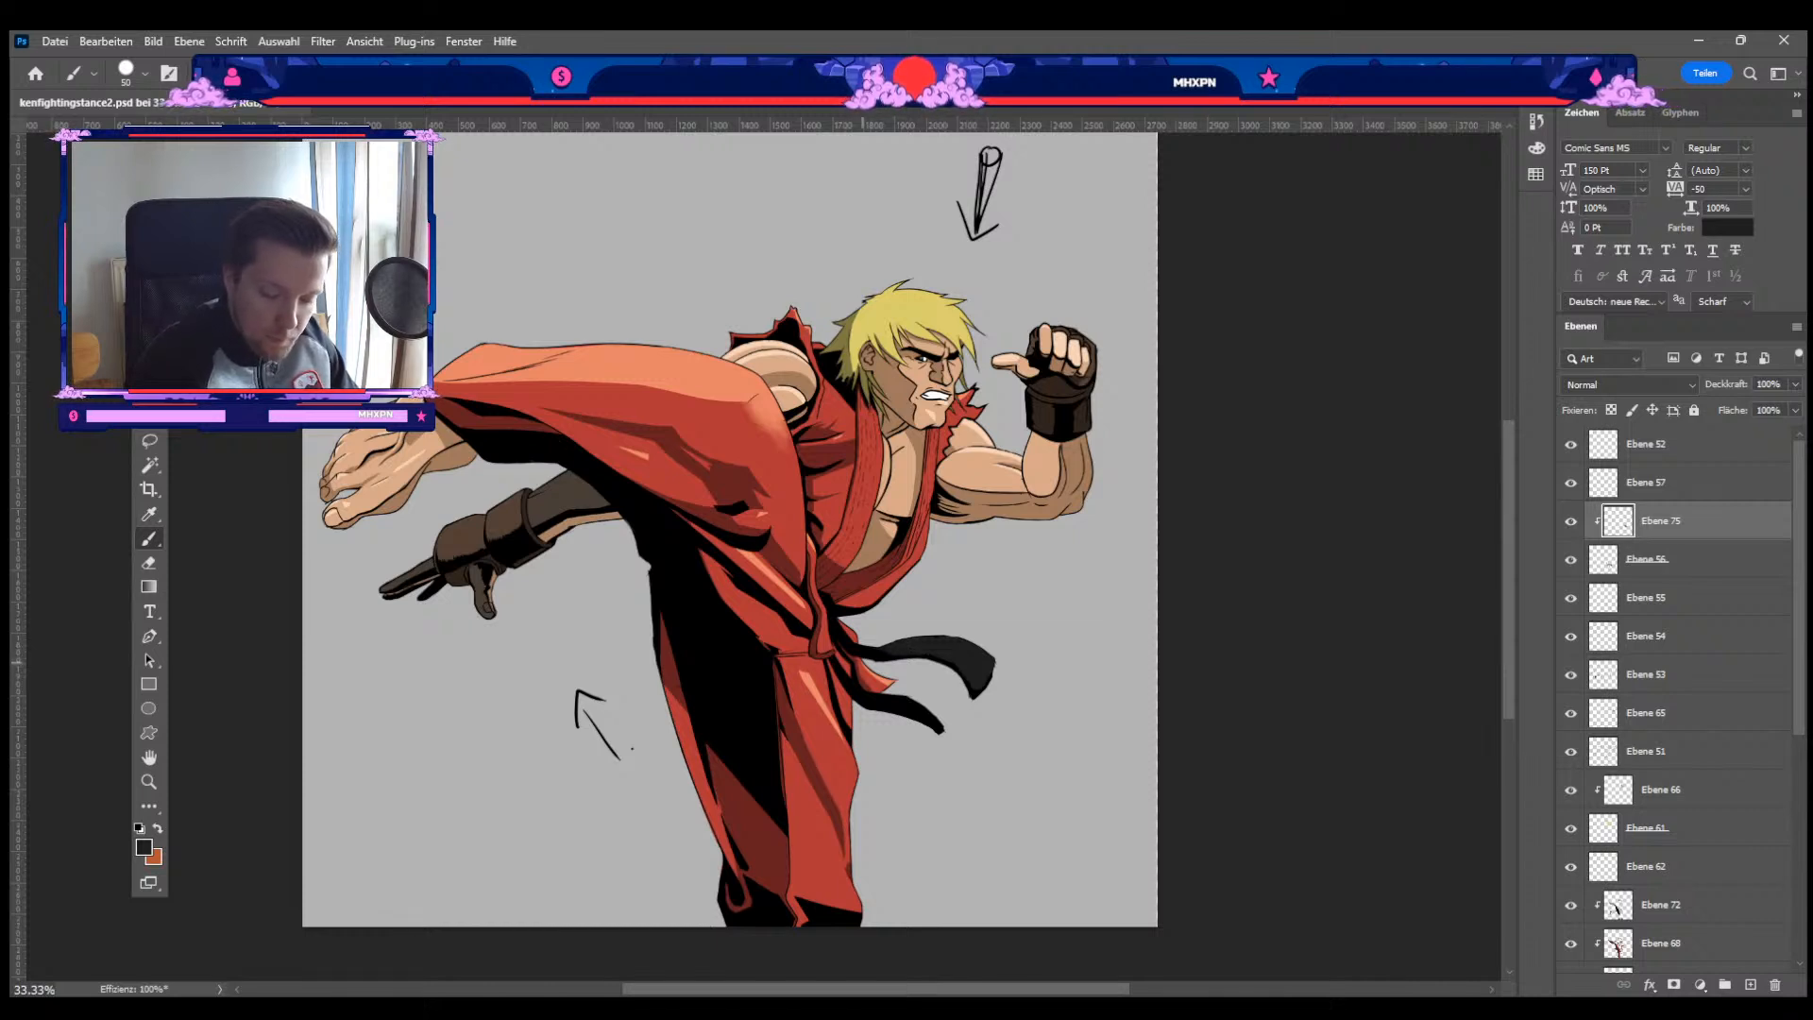
key(bracketleft)
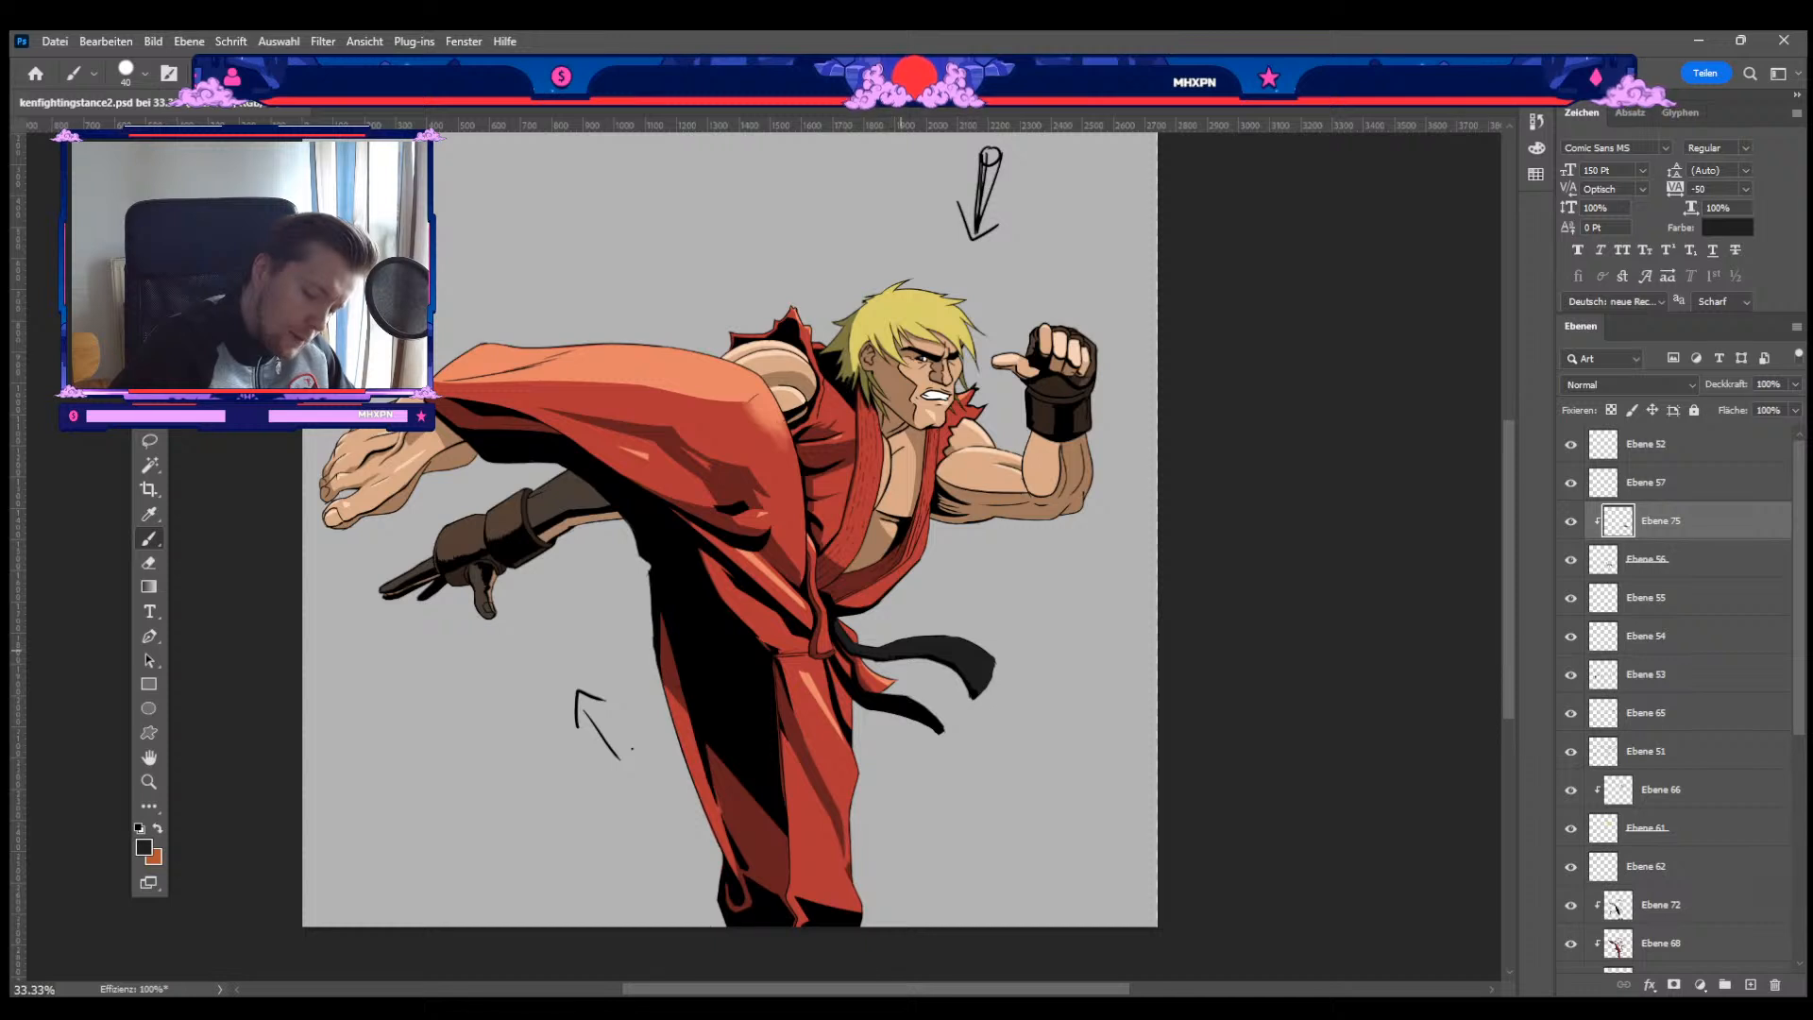
key(bracketleft)
key(bracketleft)
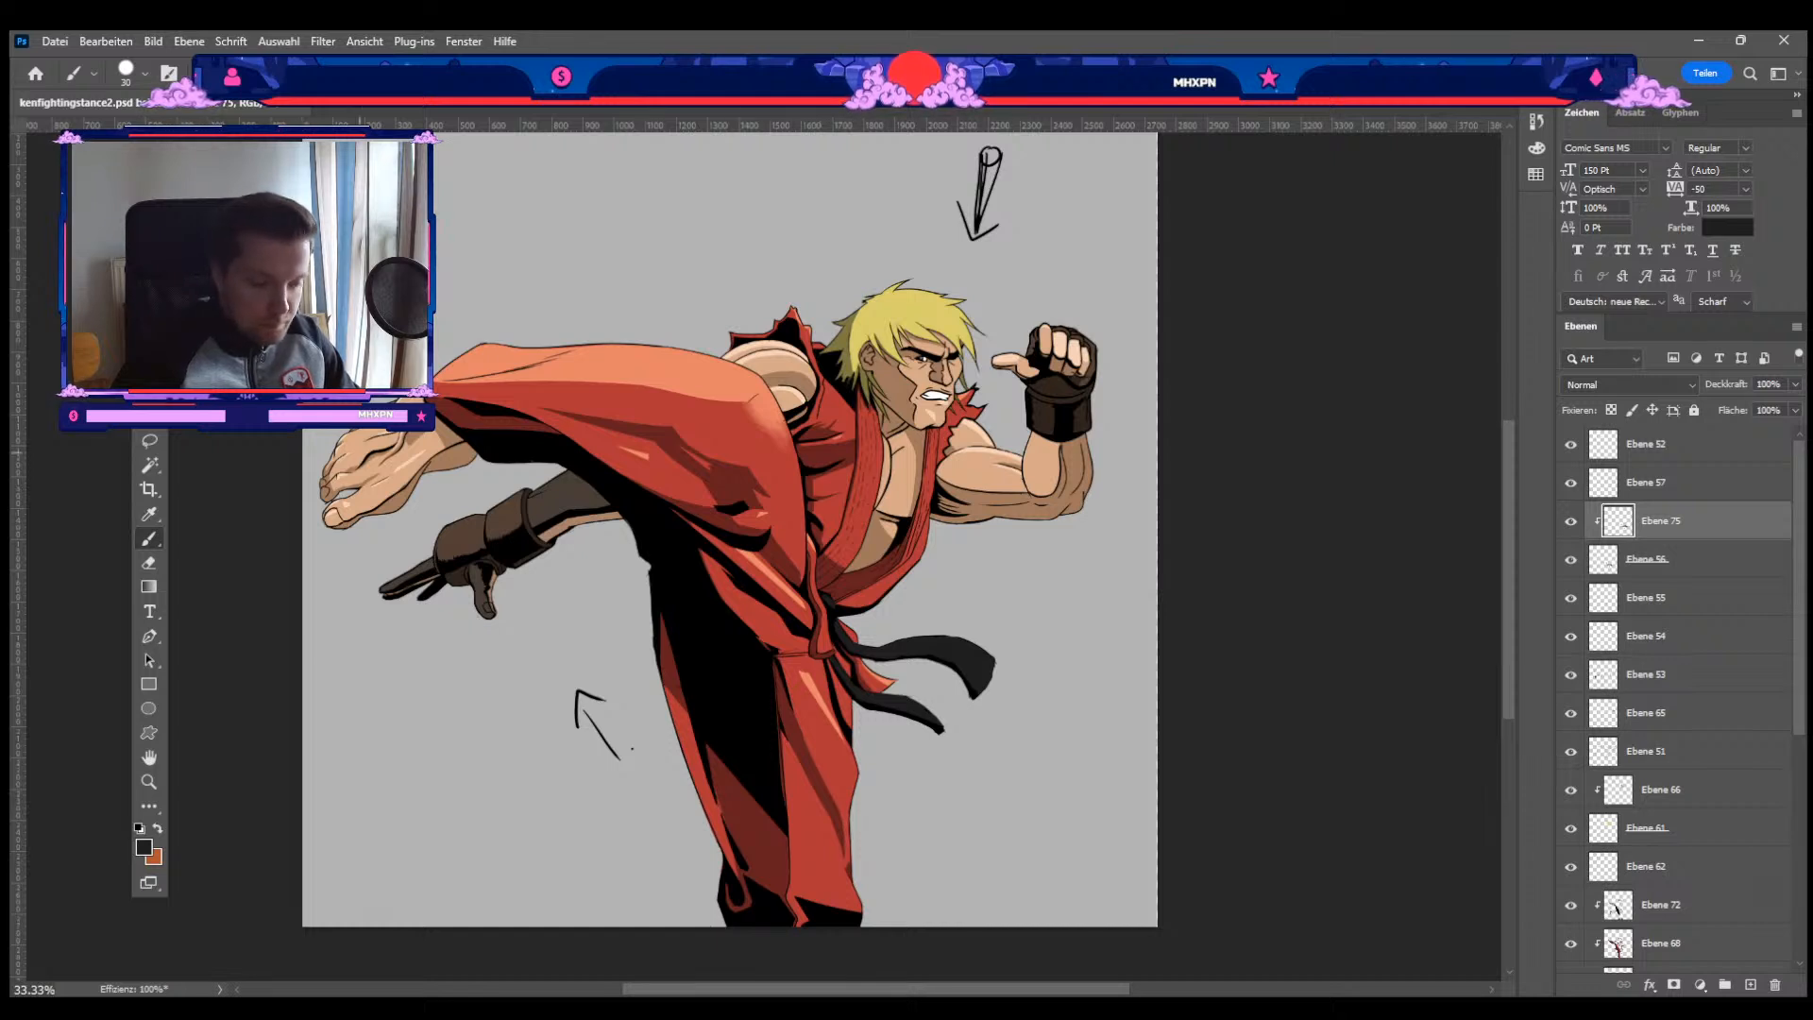
Step: Thicken the black outline behind the standing thigh on layer Ebene 51, reducing the brush from size 20 to 10
key(v)
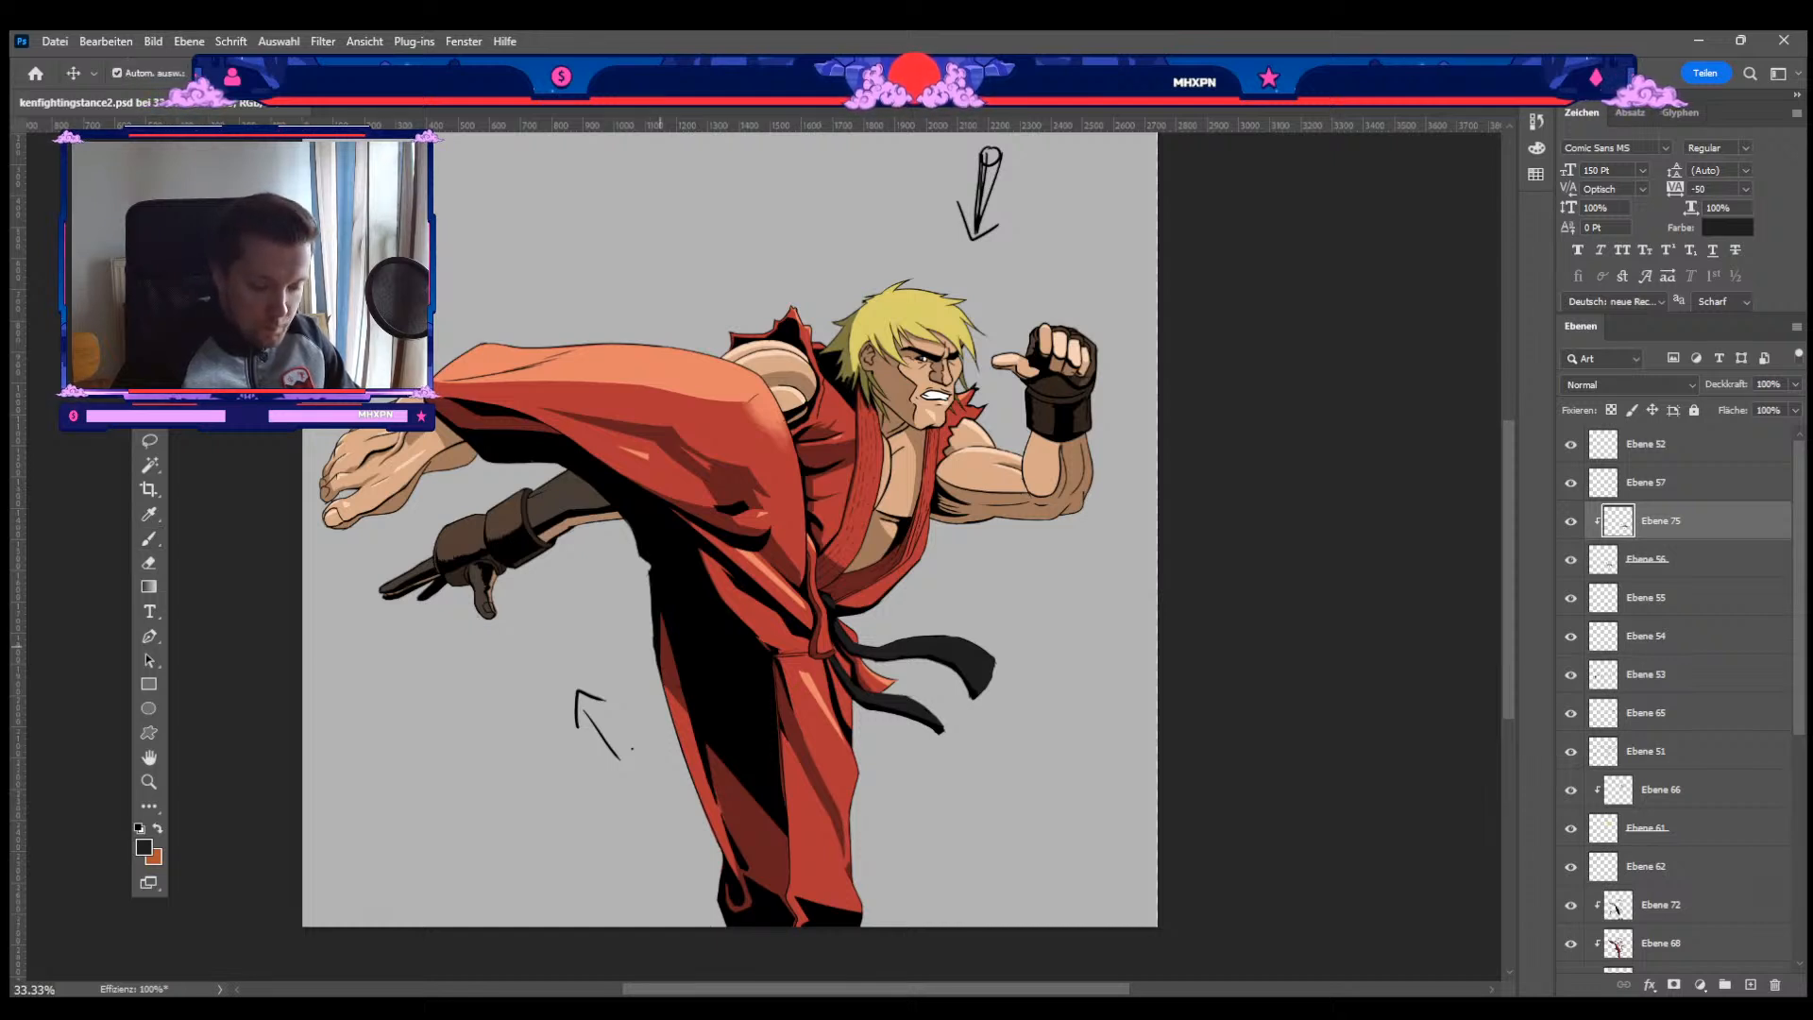
click(687, 763)
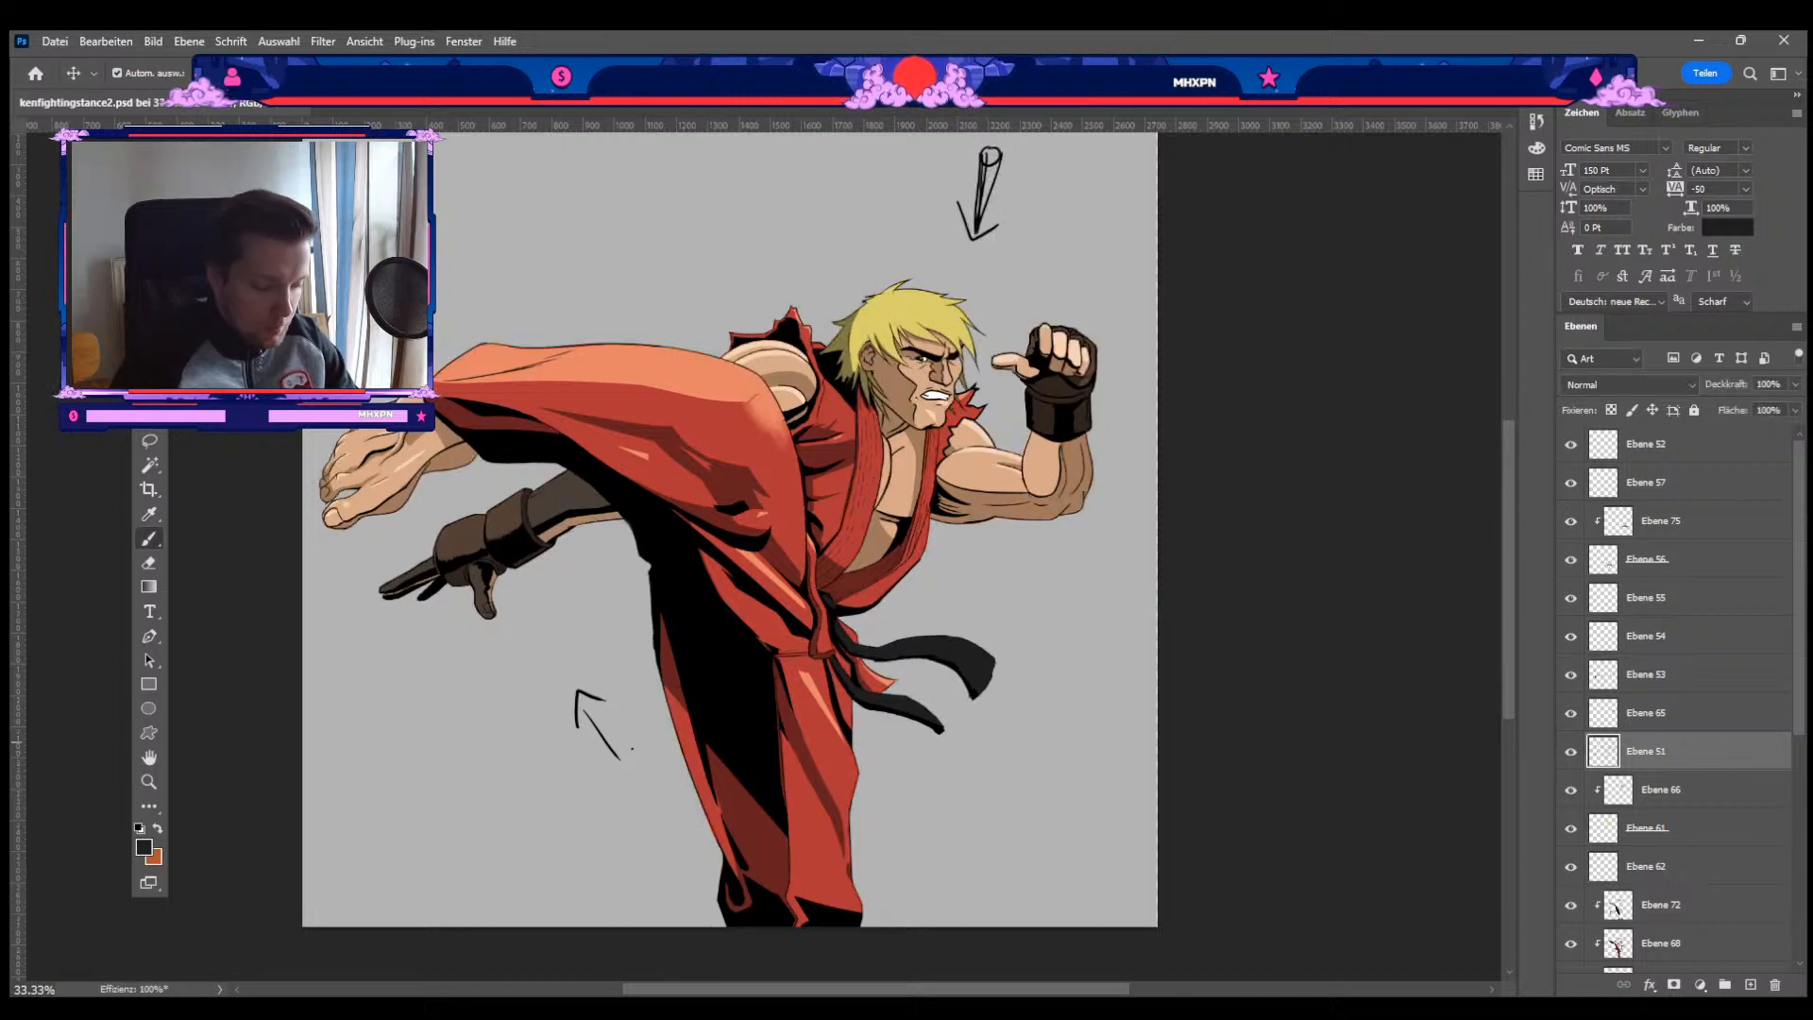
key(b)
click(143, 847)
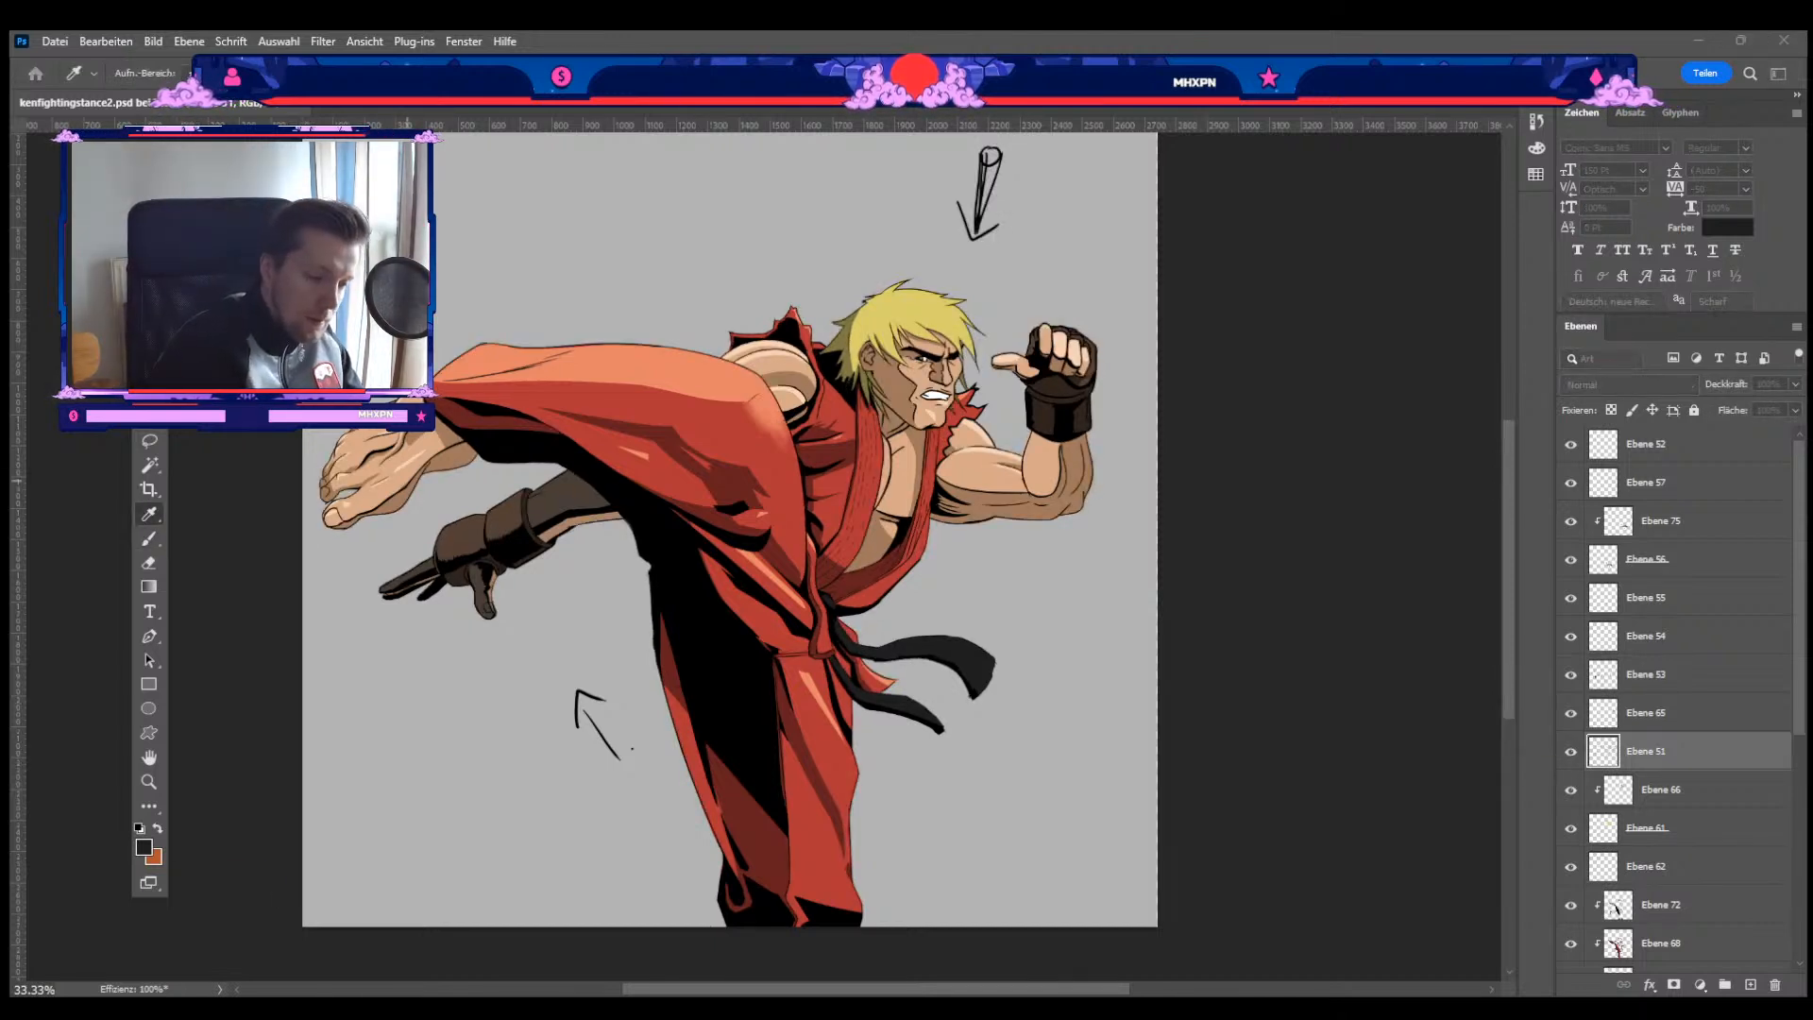
key(Return)
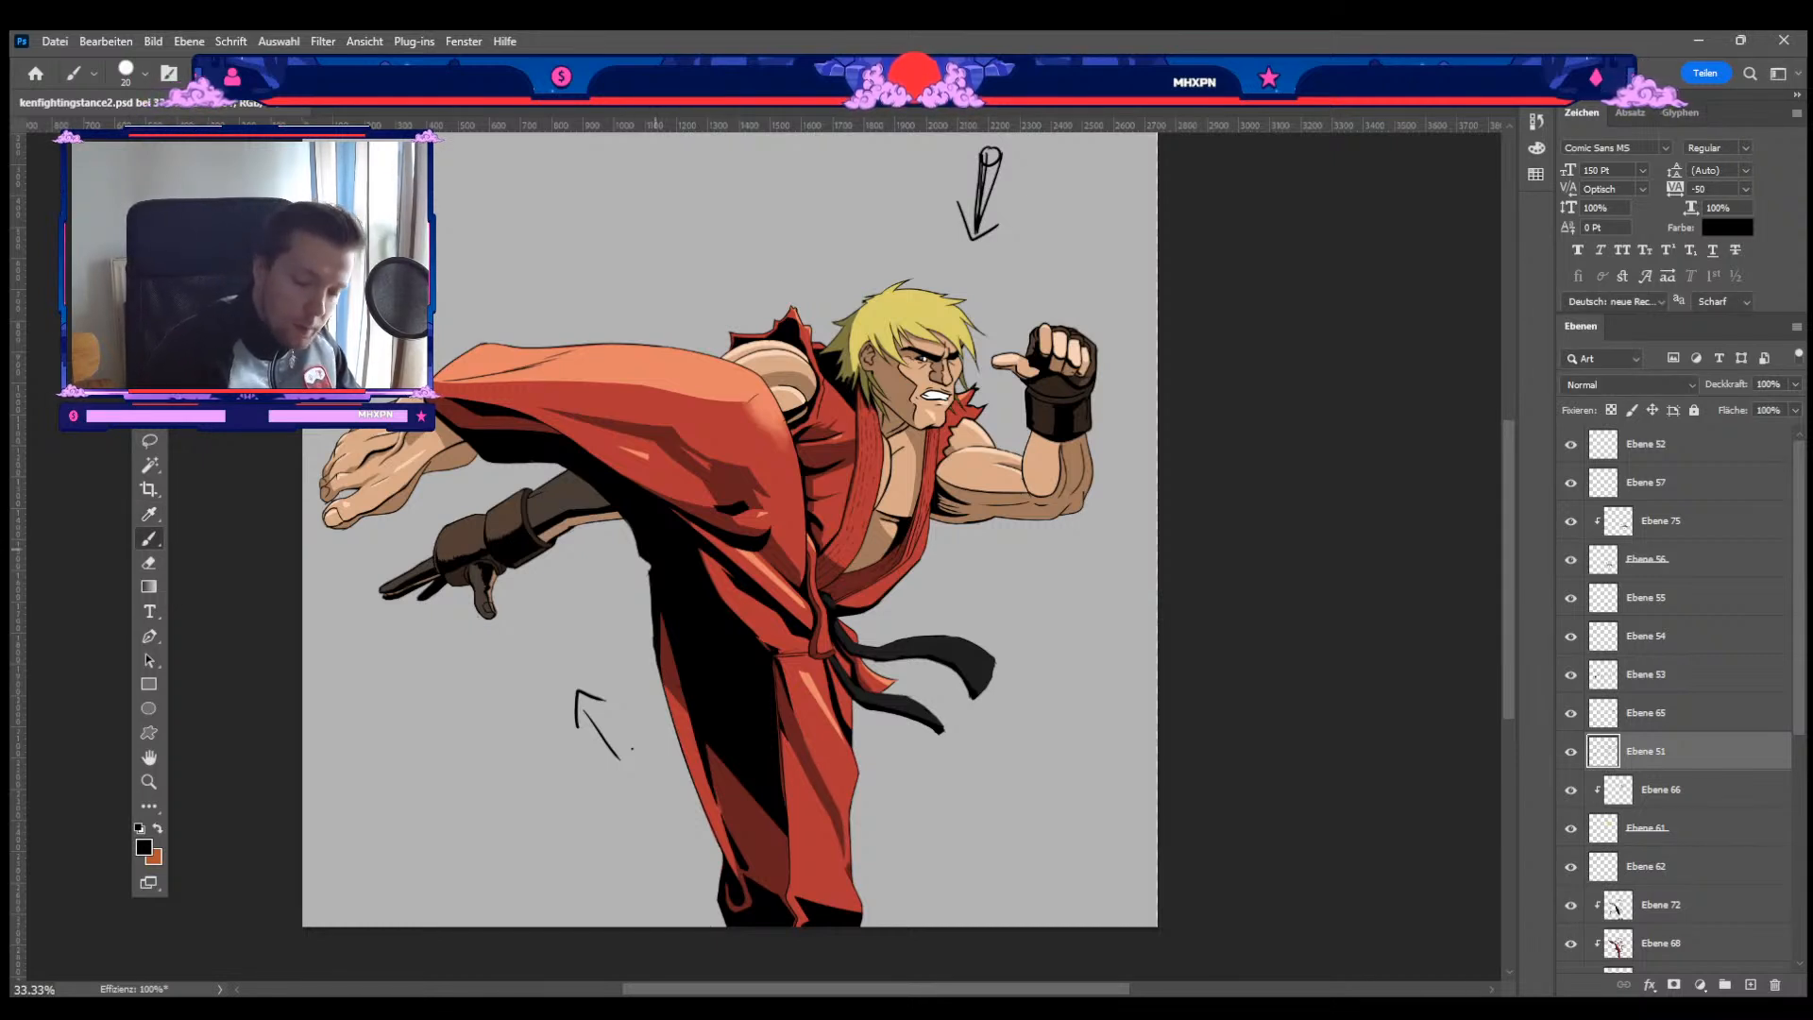
key(bracketleft)
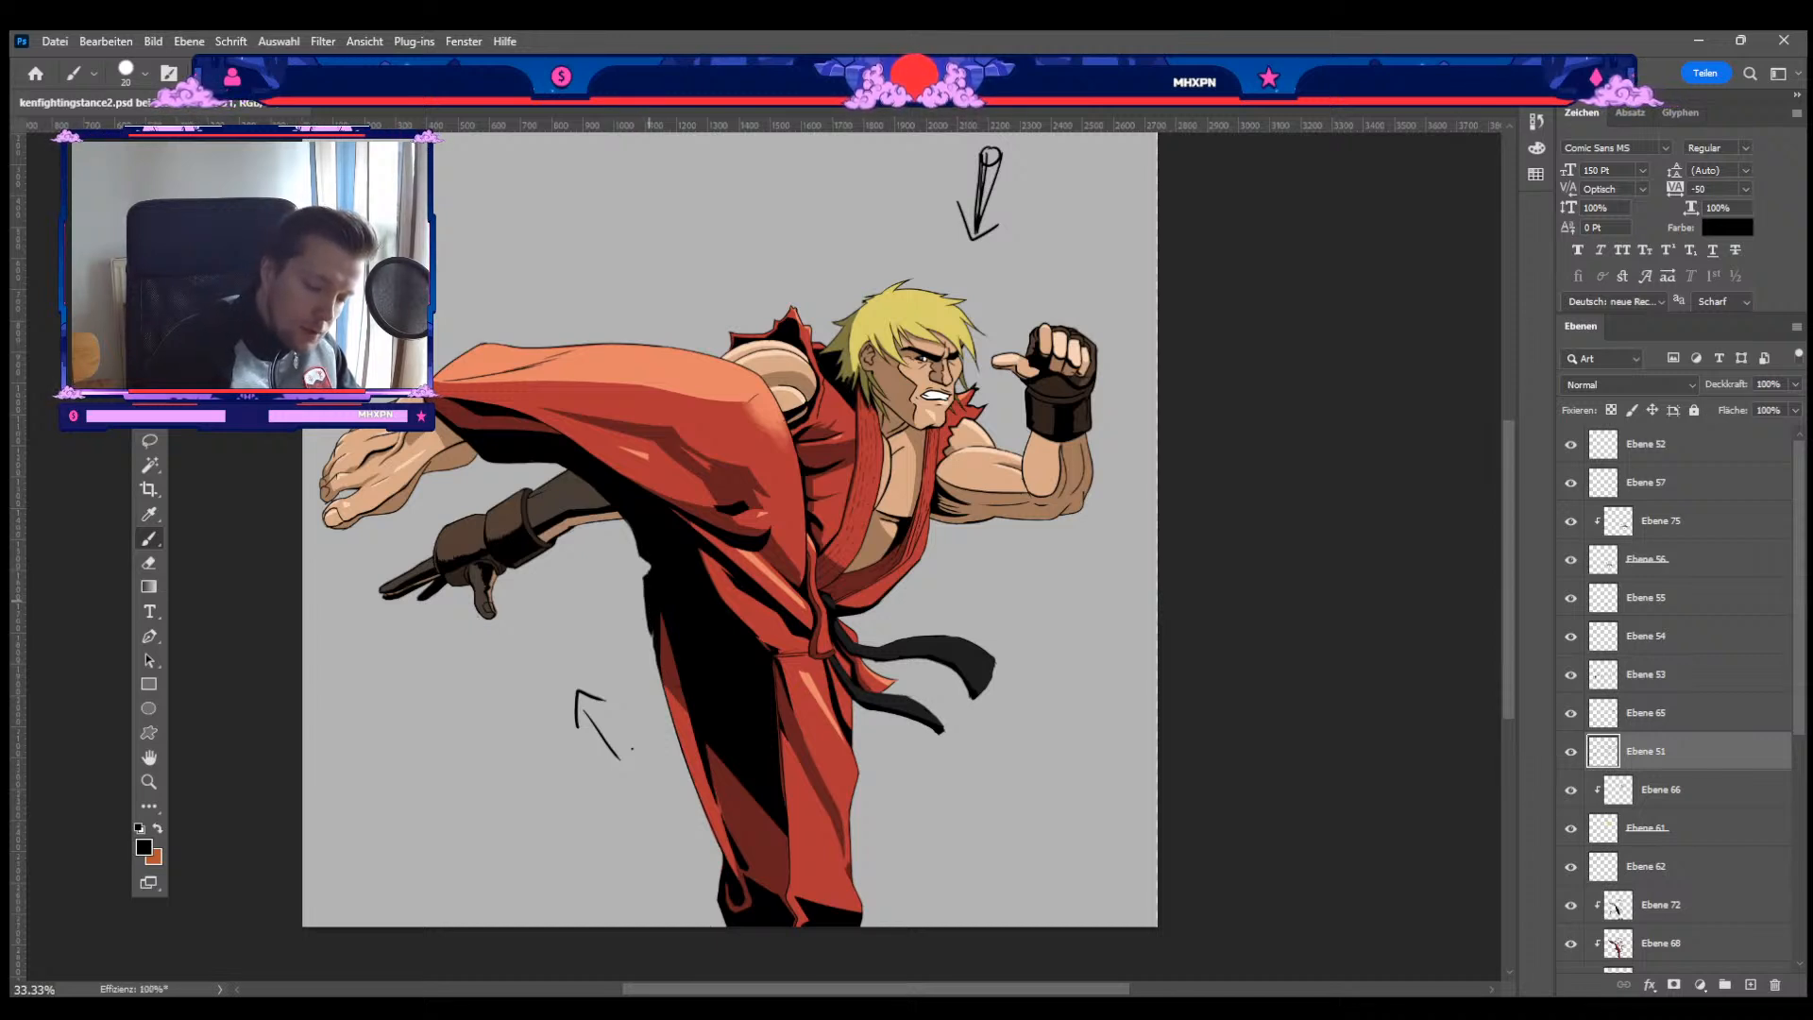
key(bracketleft)
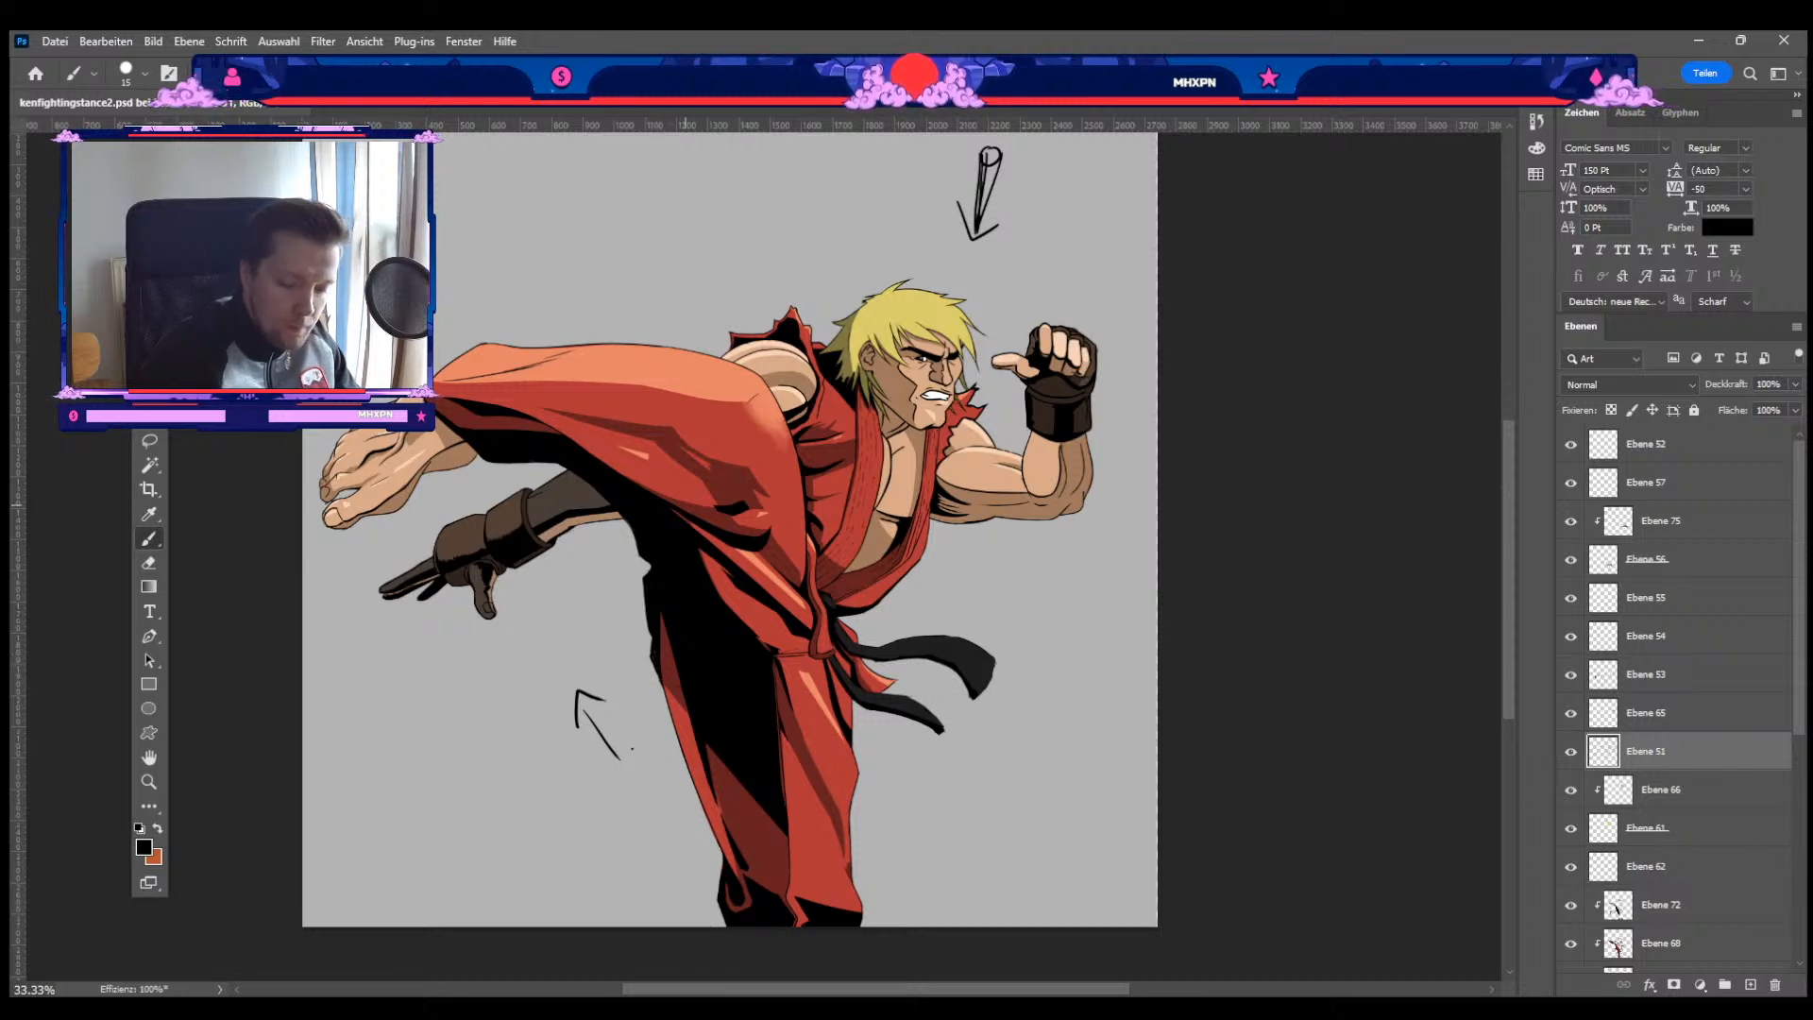
key(bracketleft)
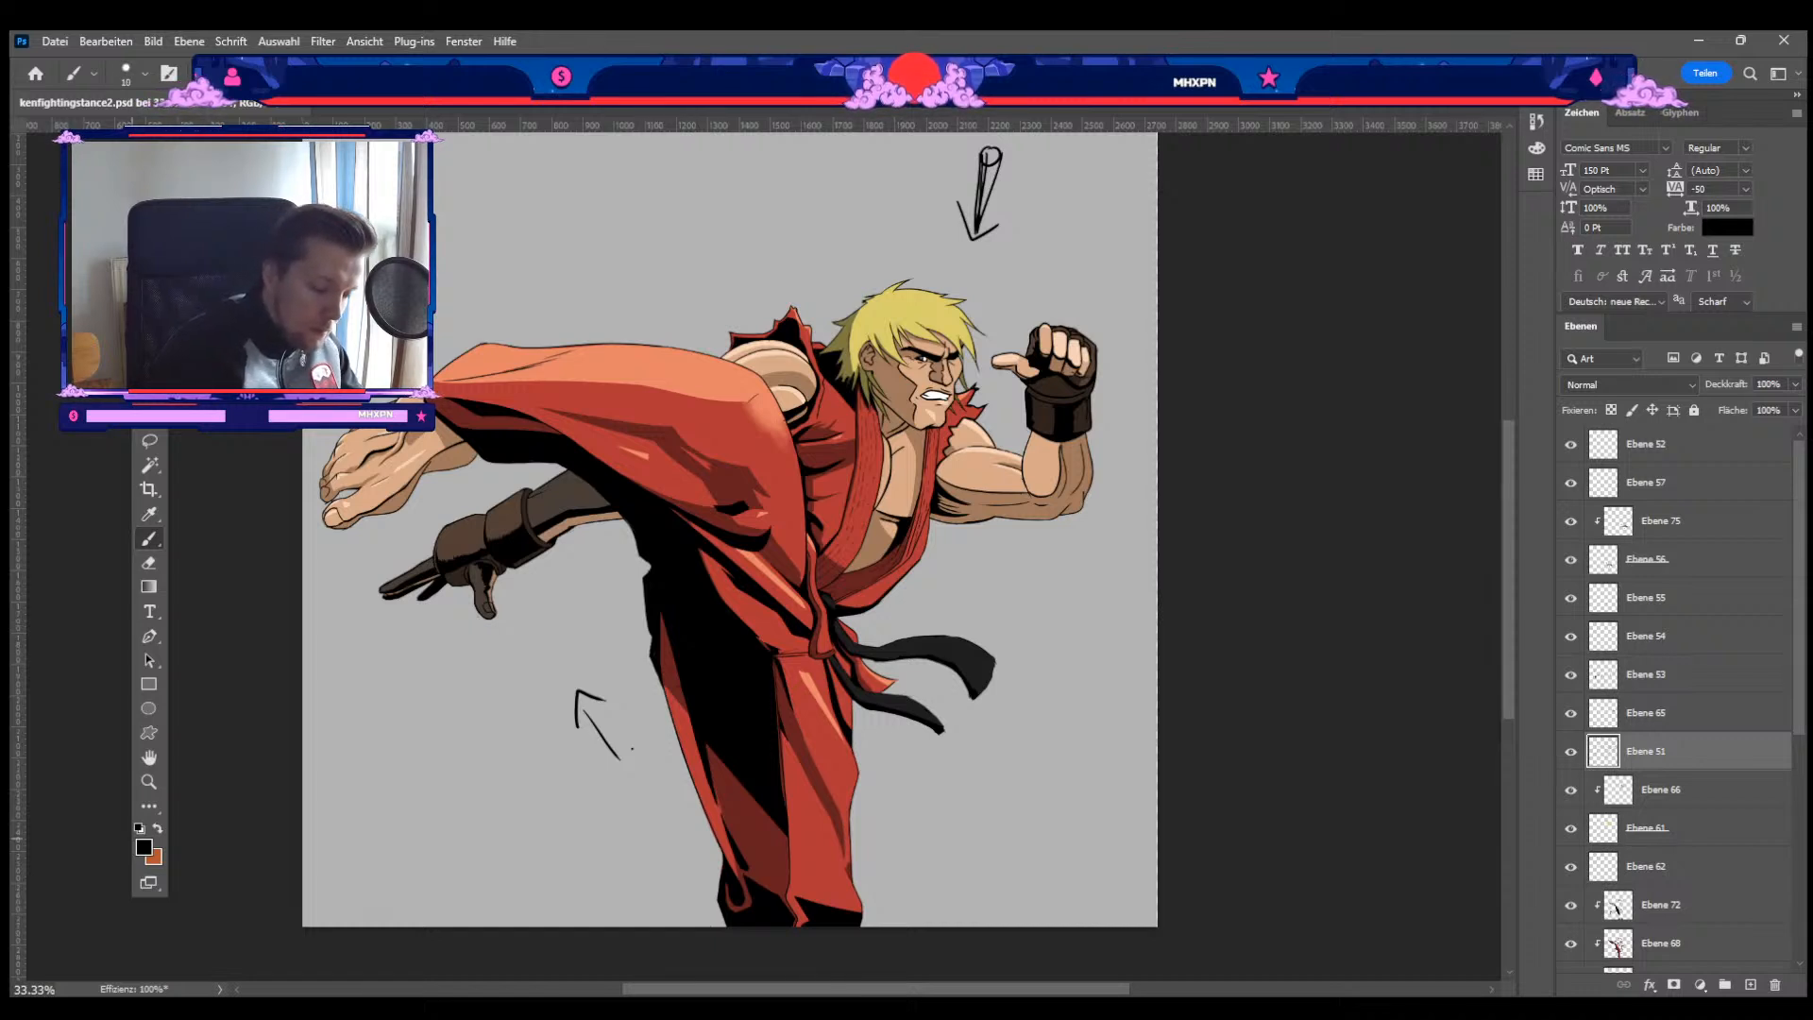
Step: Sample the dark red shadow colour from the gi and add a new layer above Ebene 51
key(i)
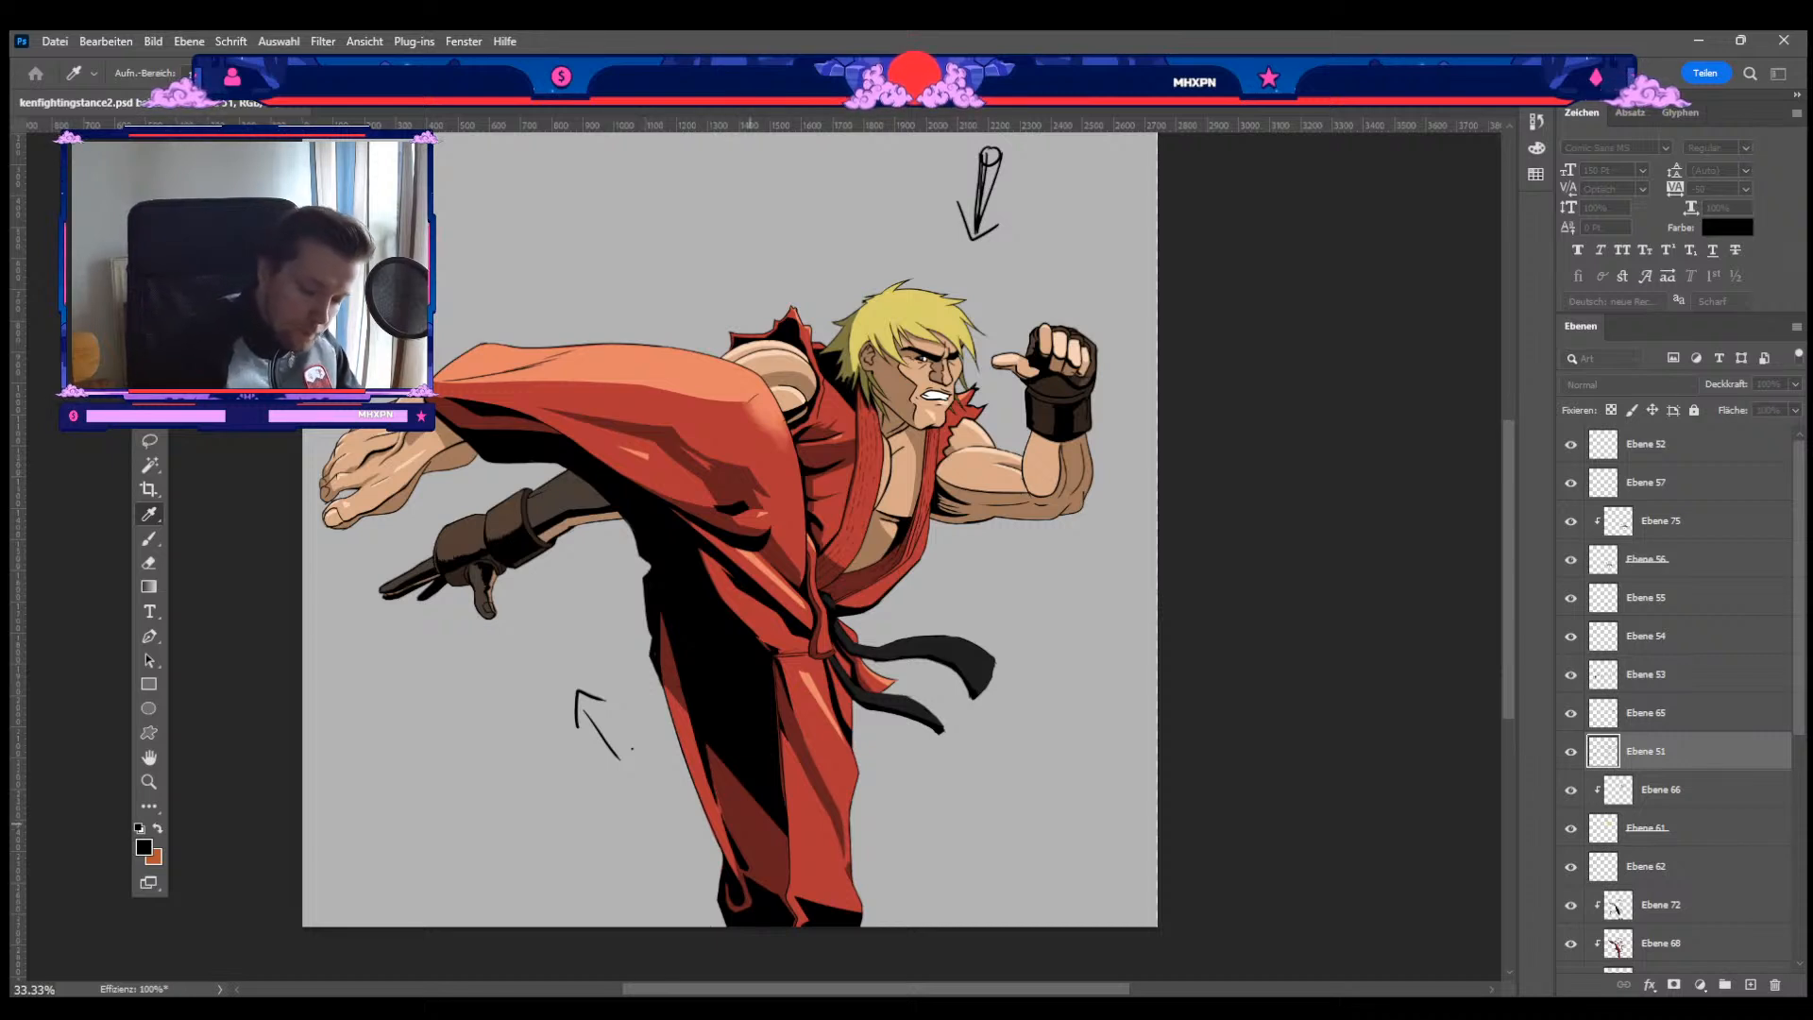
alt+click(697, 442)
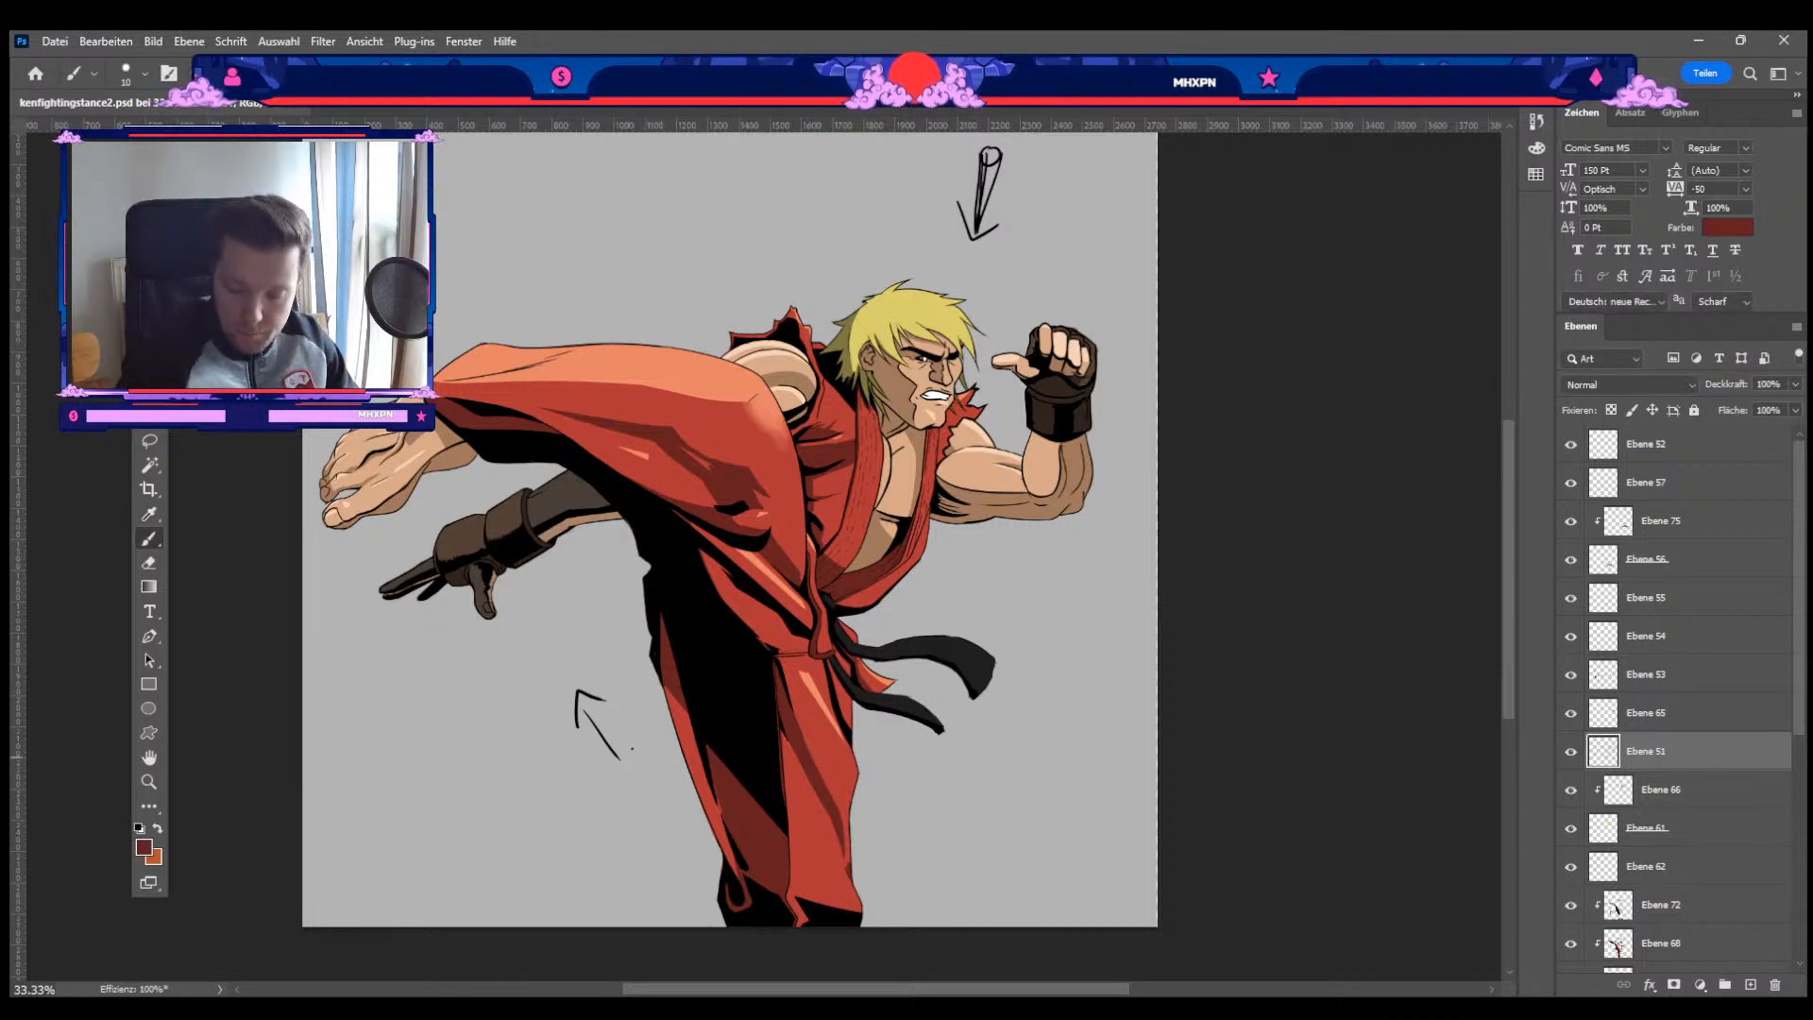
click(1571, 751)
click(1570, 752)
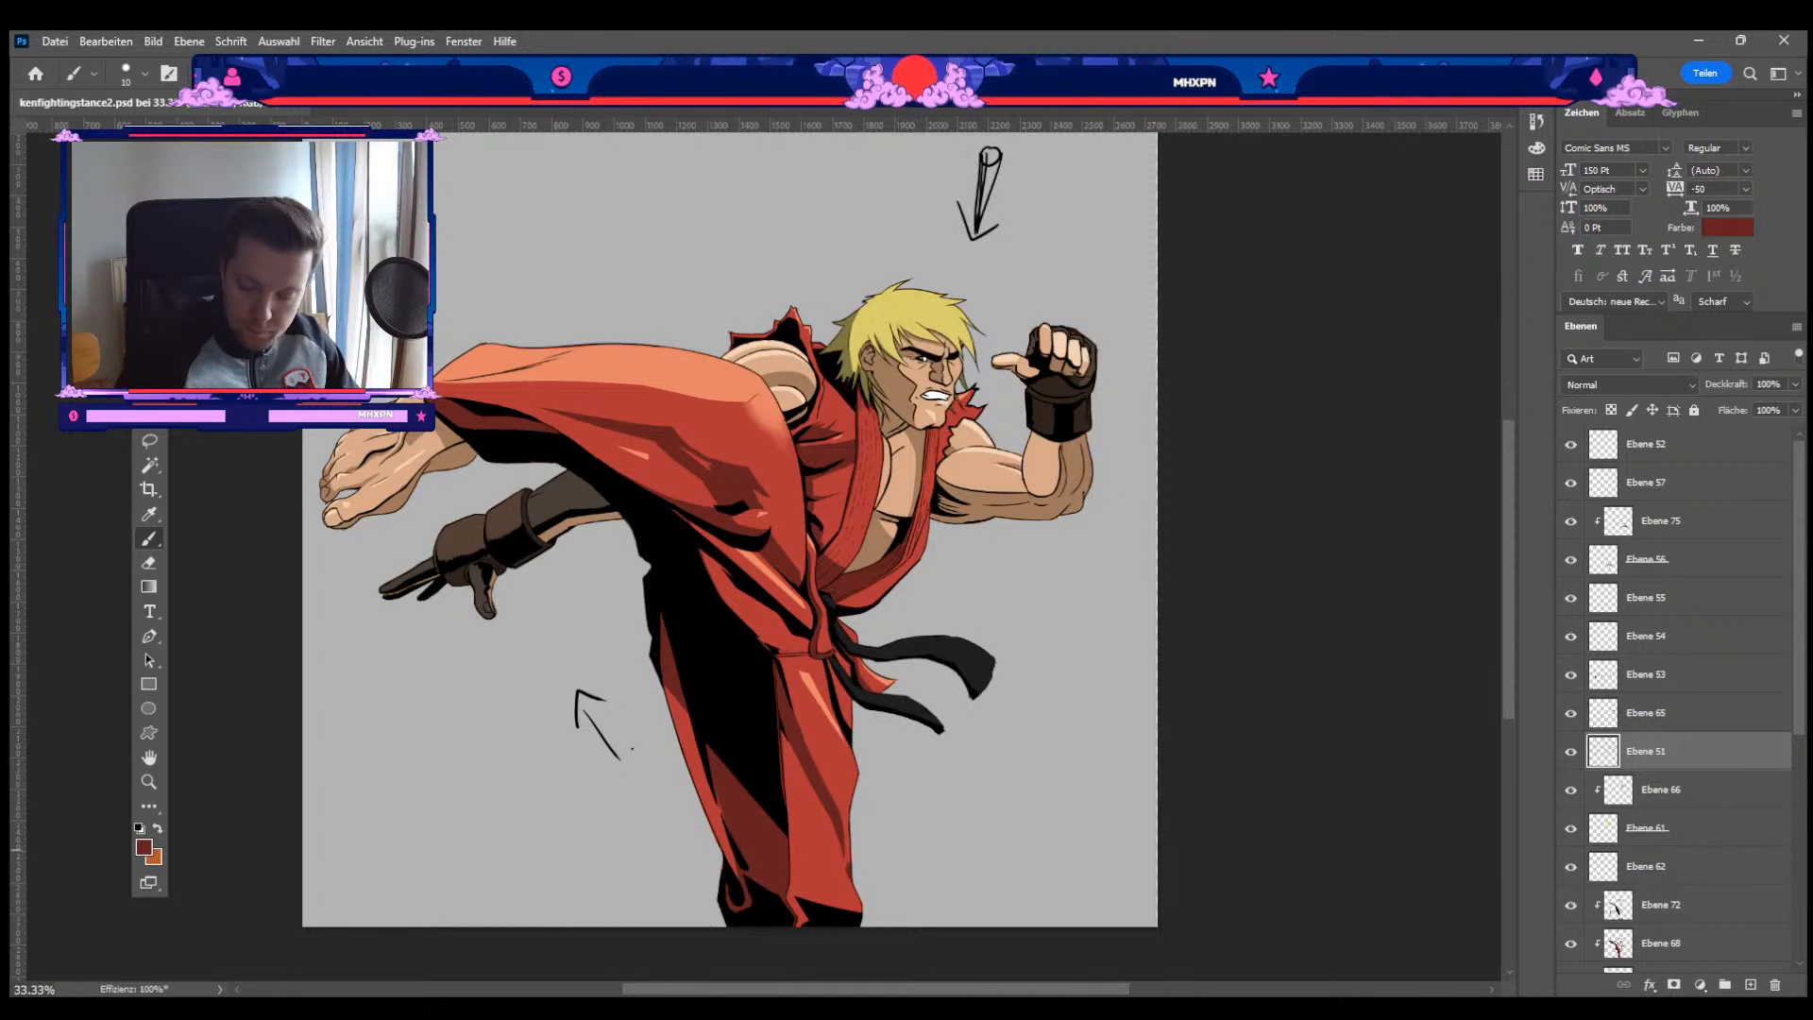
click(1750, 985)
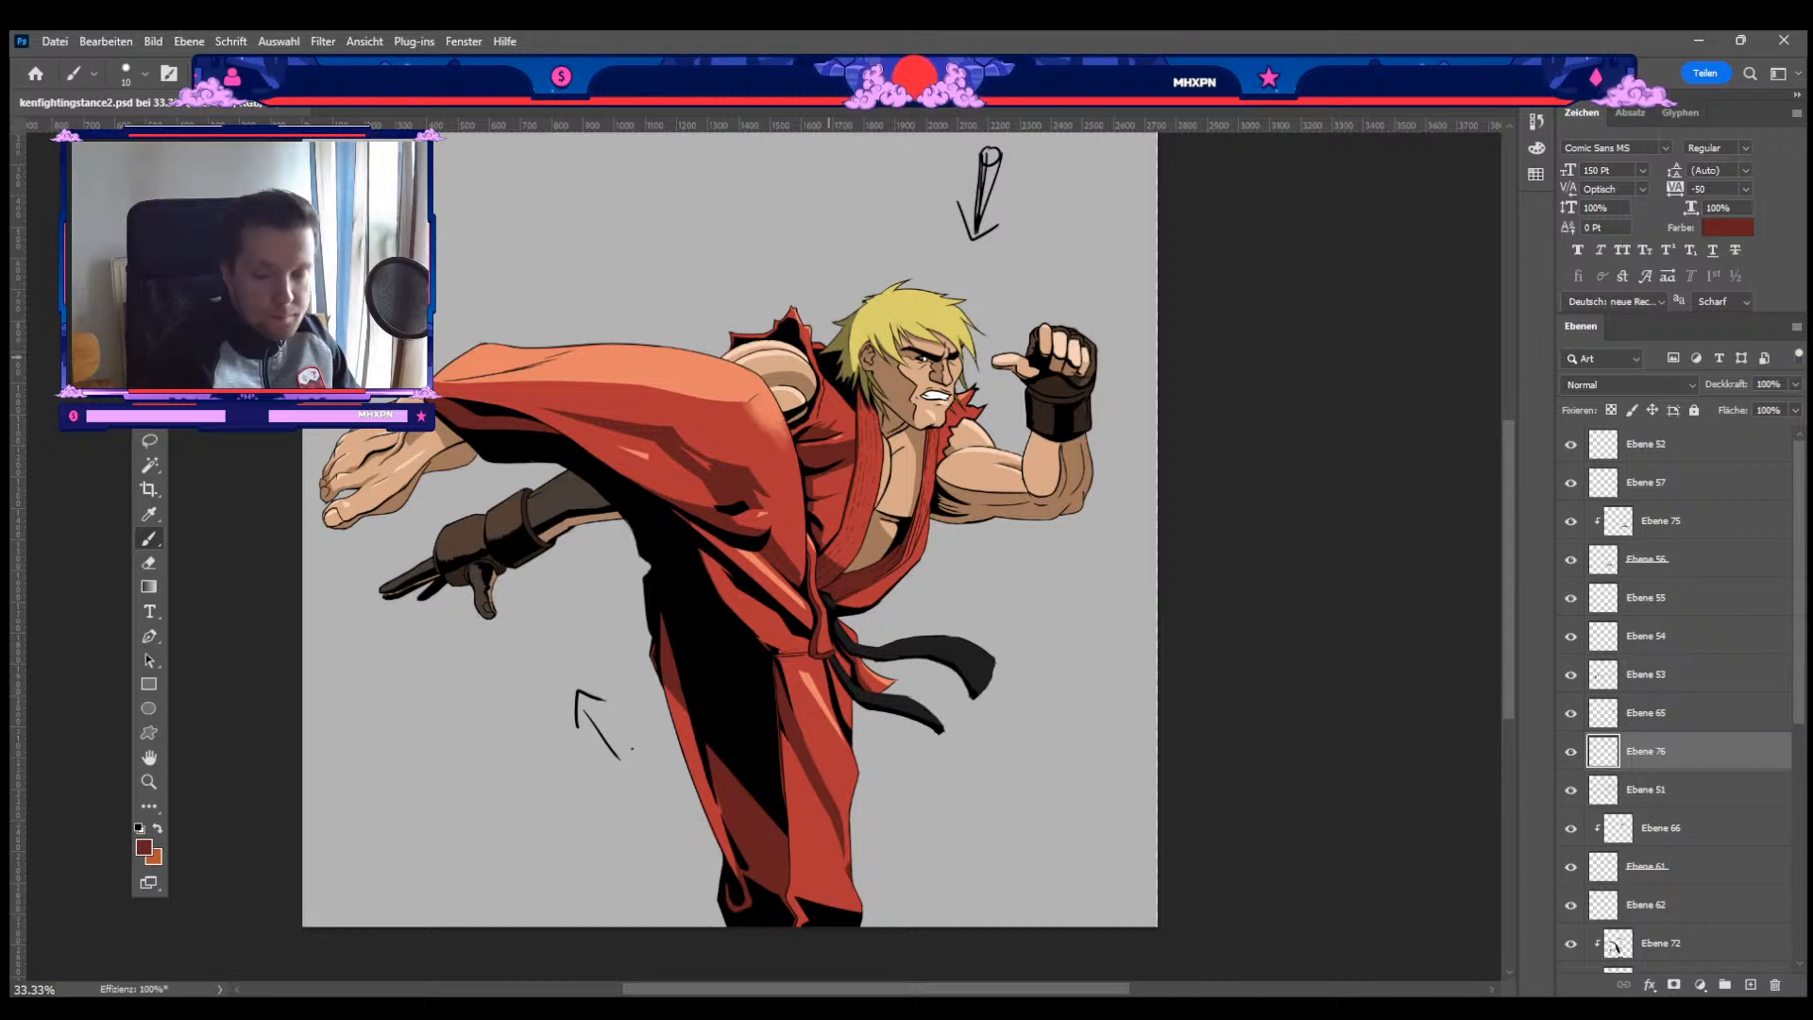
Step: Paint fine dark red details on the gi with a size 10 brush, cleaning them up with a size 30 eraser
key(e)
key(bracketleft)
key(bracketleft)
key(bracketleft)
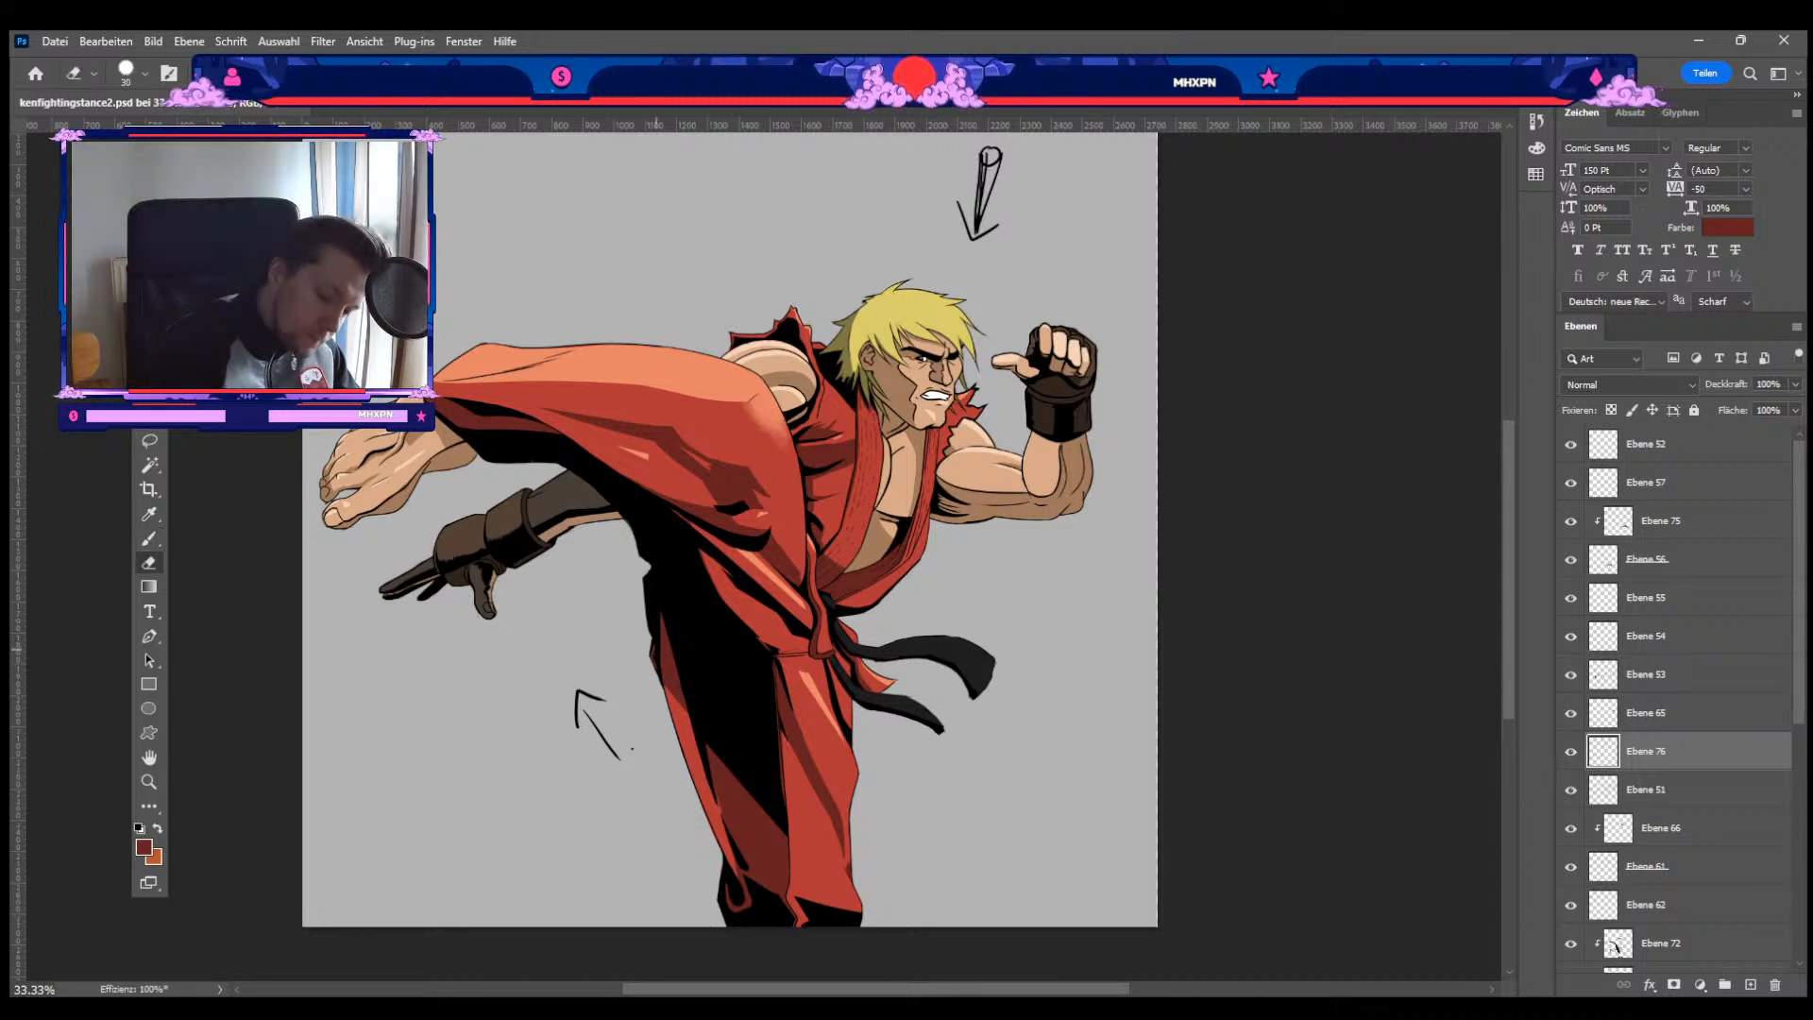
key(b)
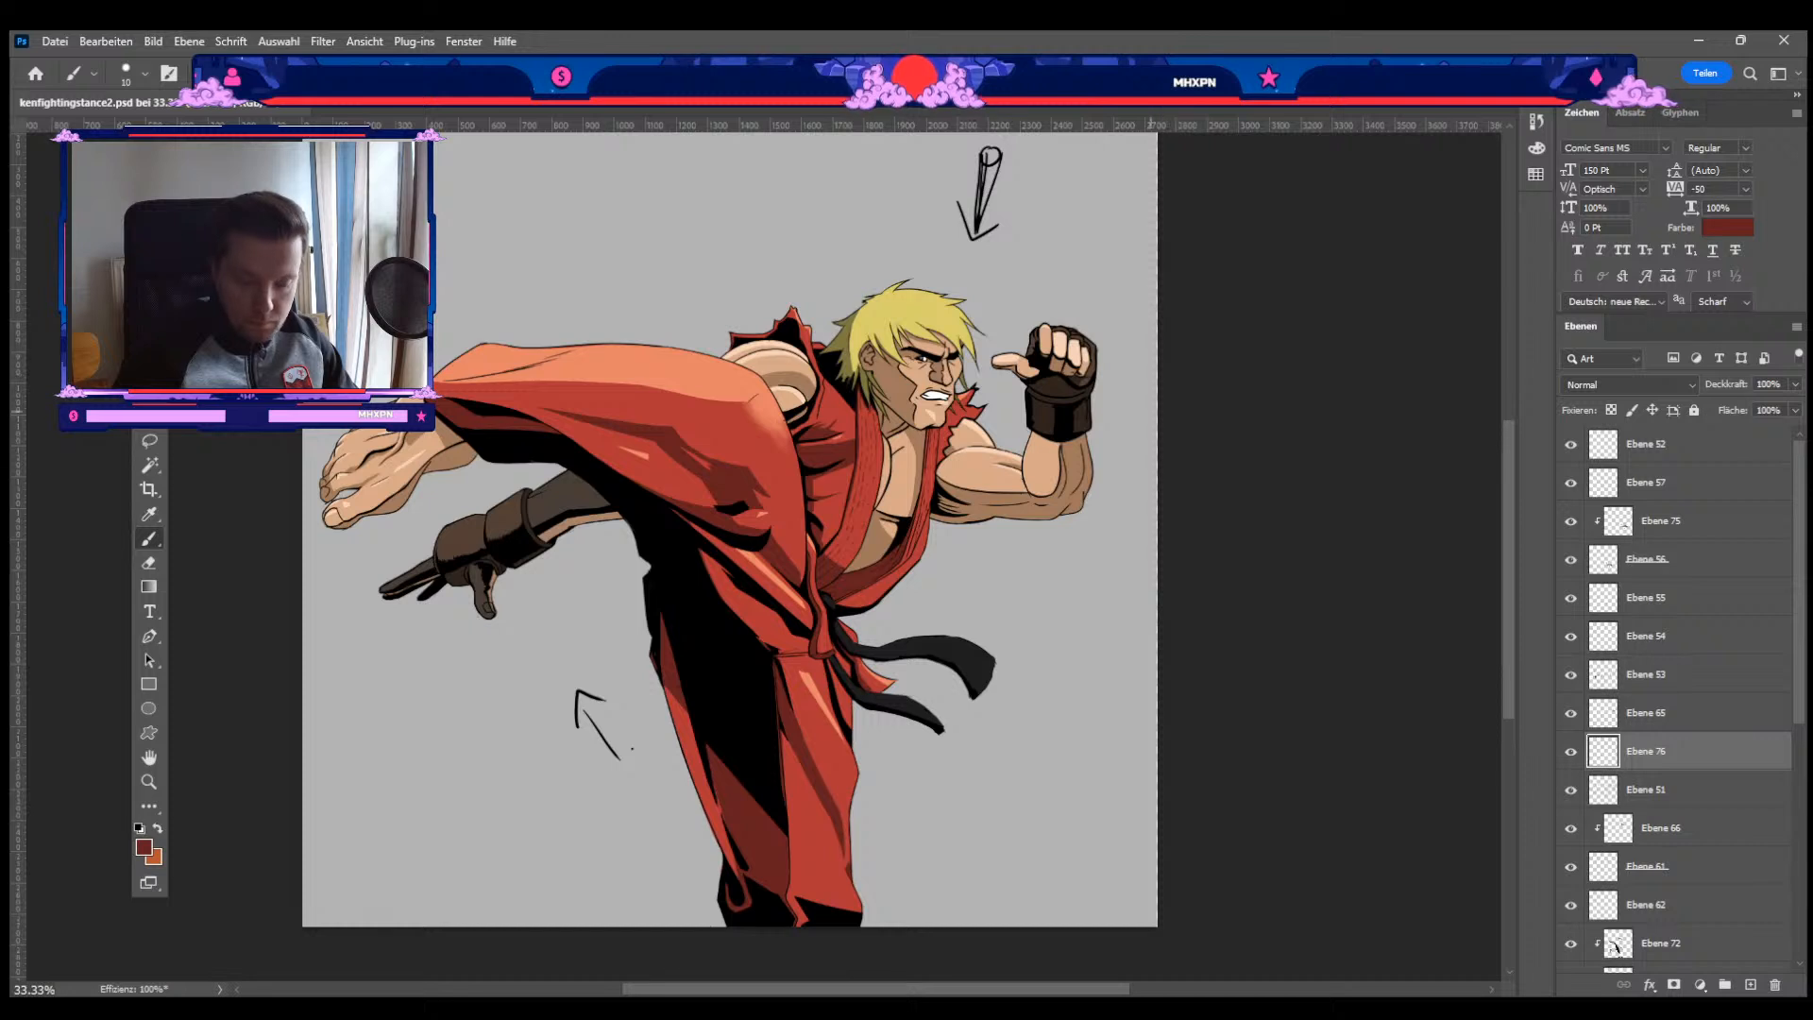
Step: Refine the black shadow on the standing leg on layer Ebene 72, using sampled black and a brush reduced from size 20 to 15
key(v)
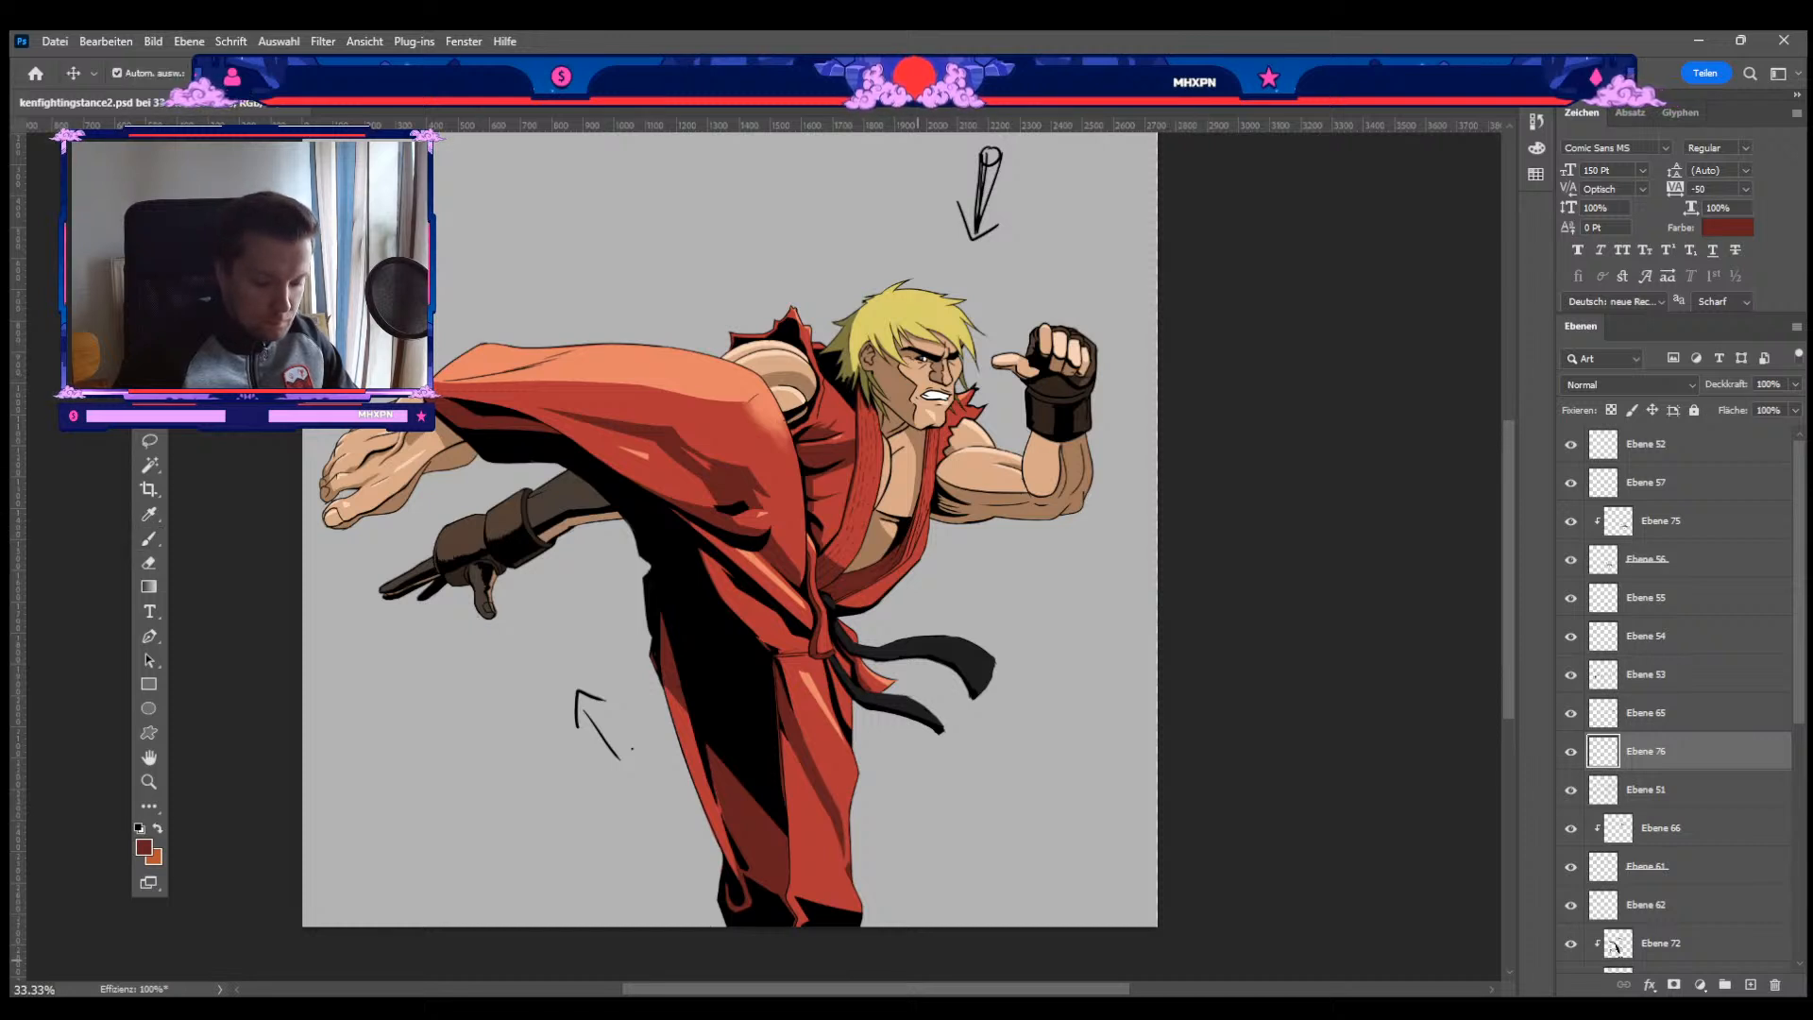
click(1617, 945)
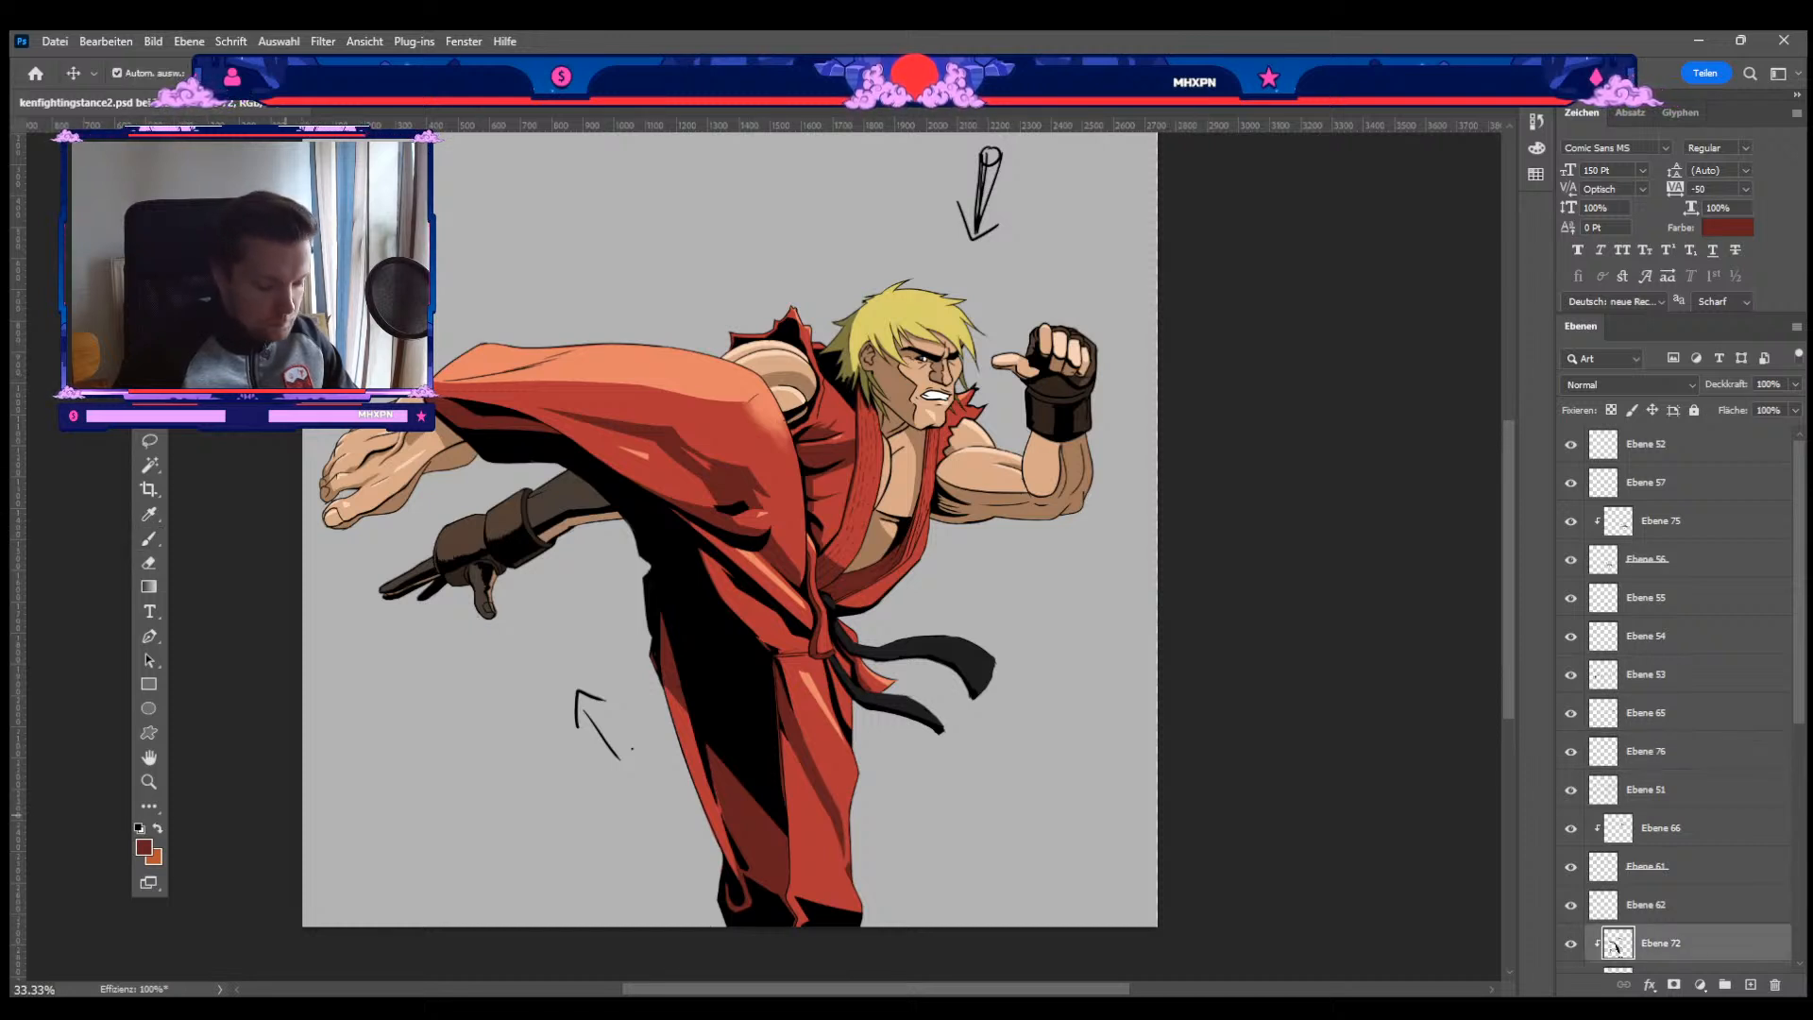
key(i)
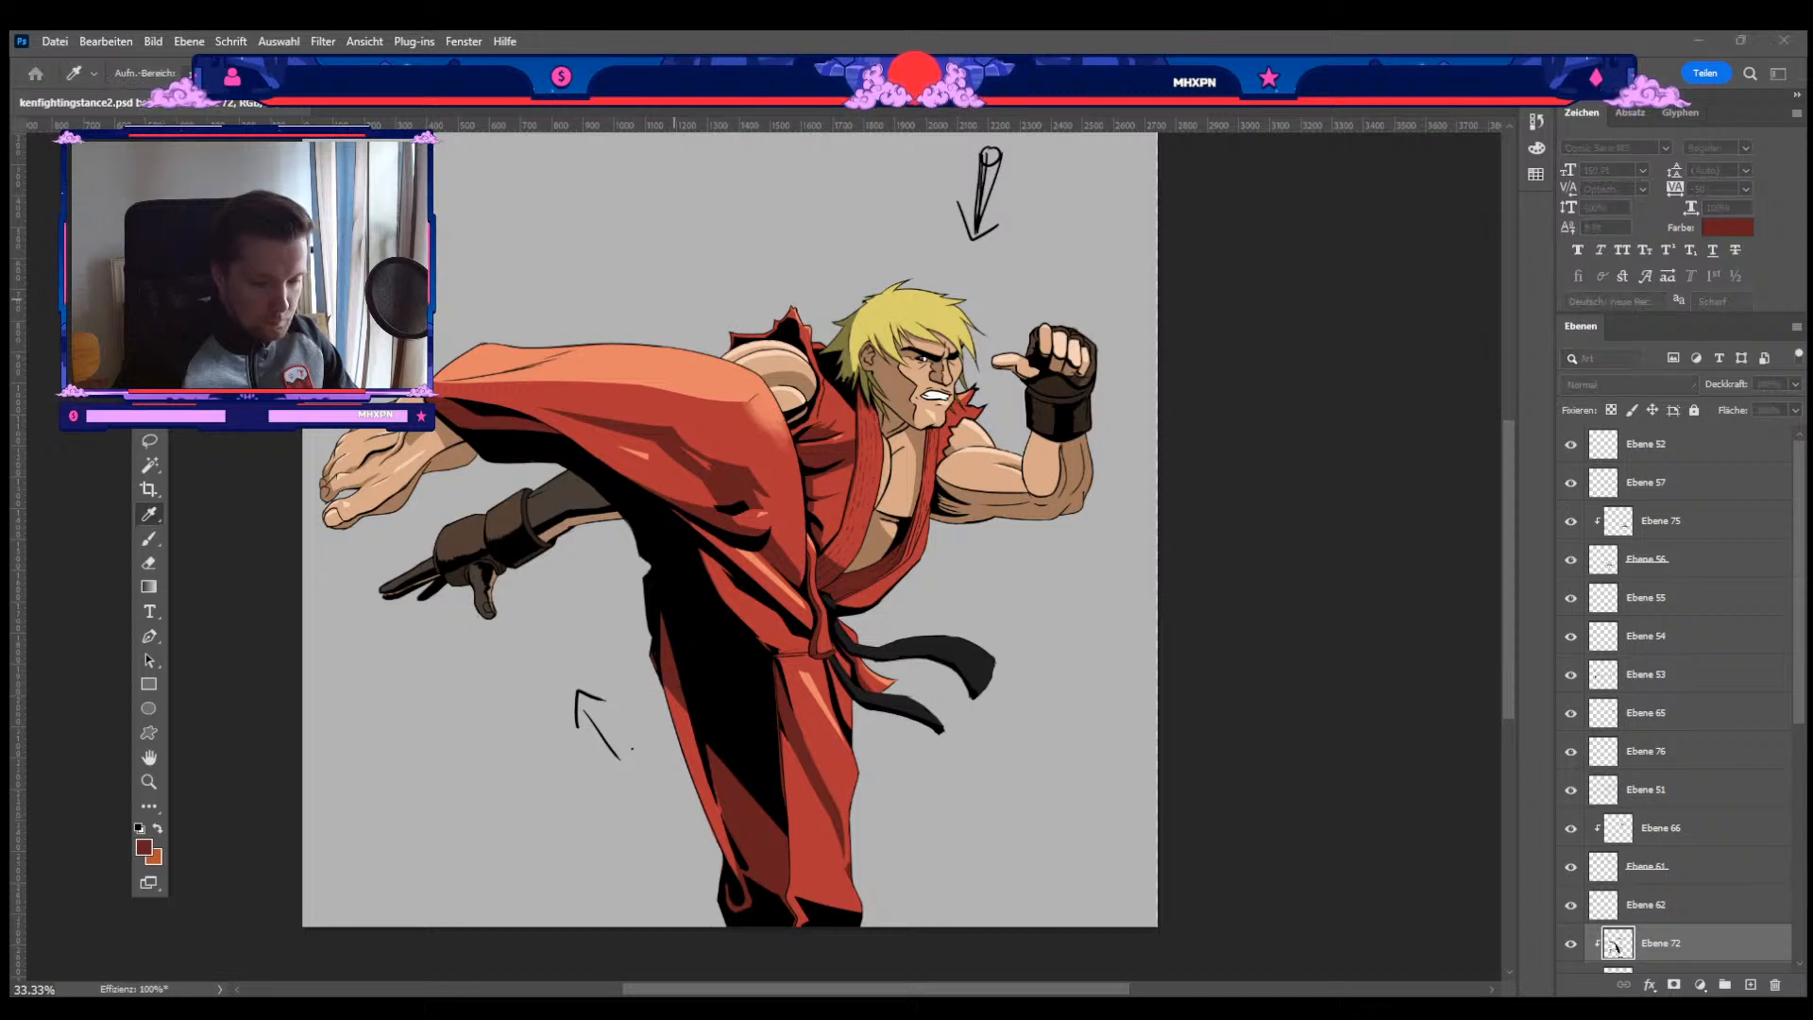
click(704, 699)
key(b)
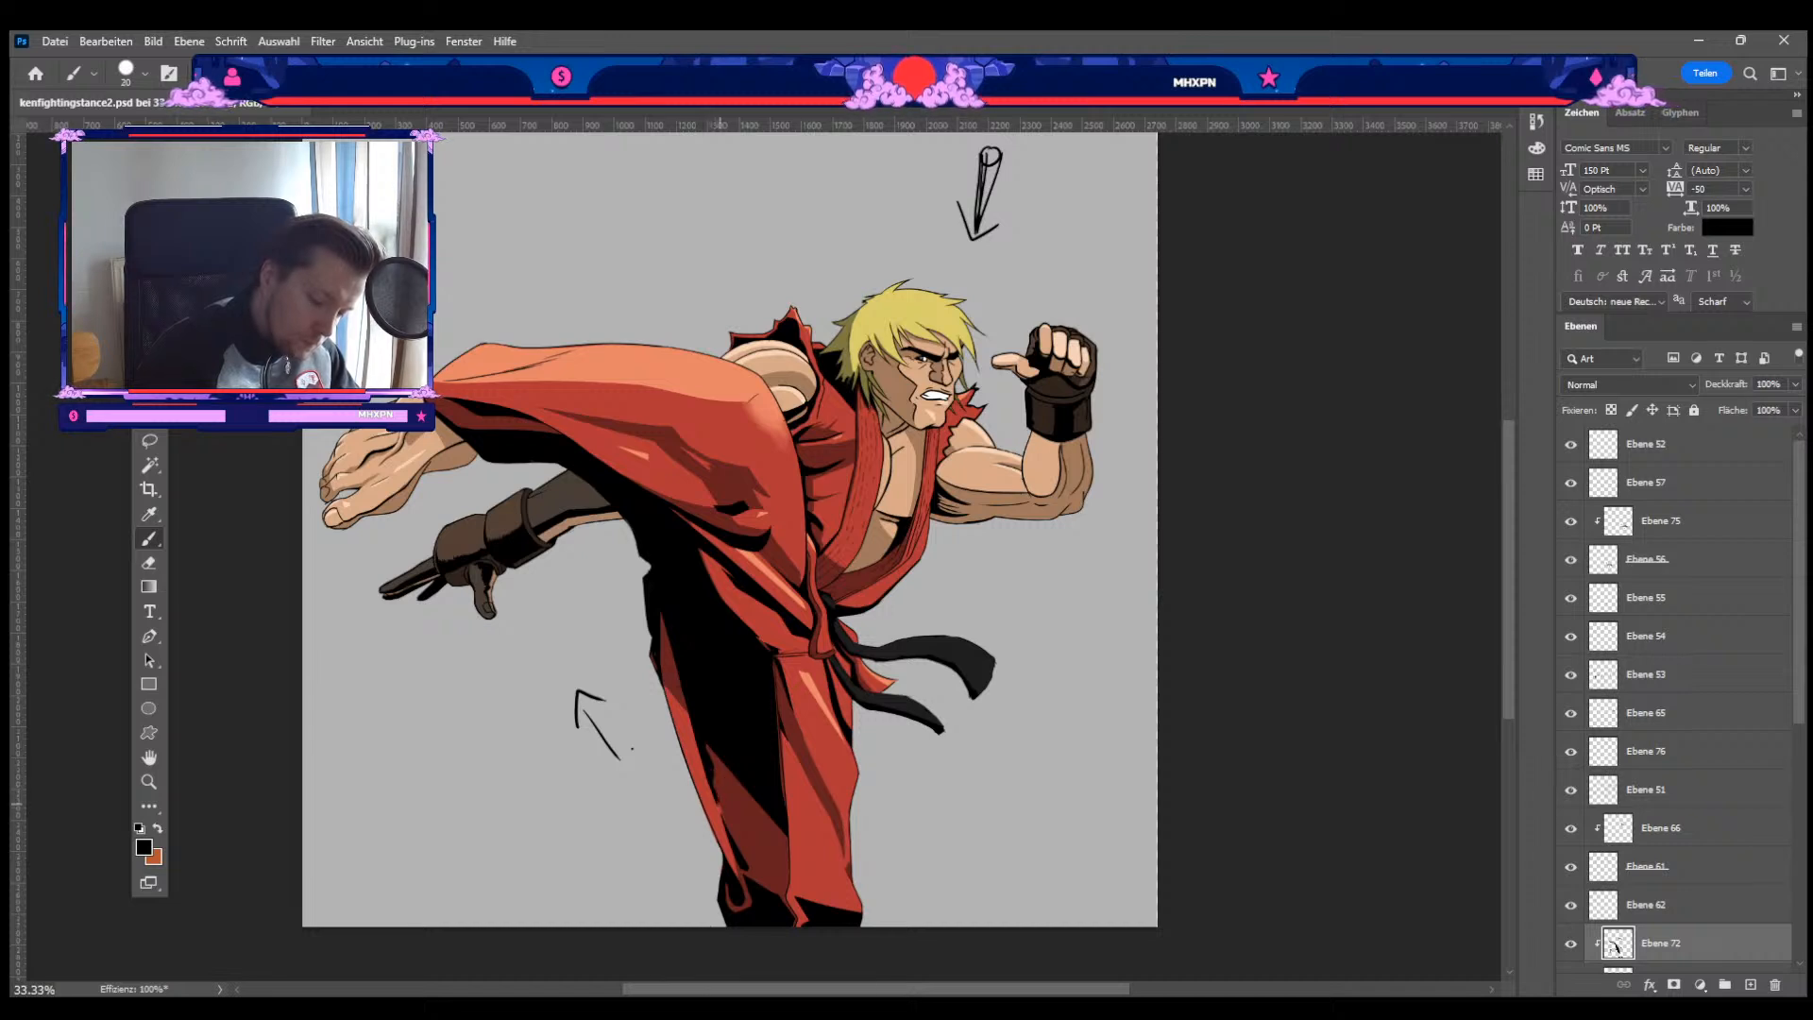
key([)
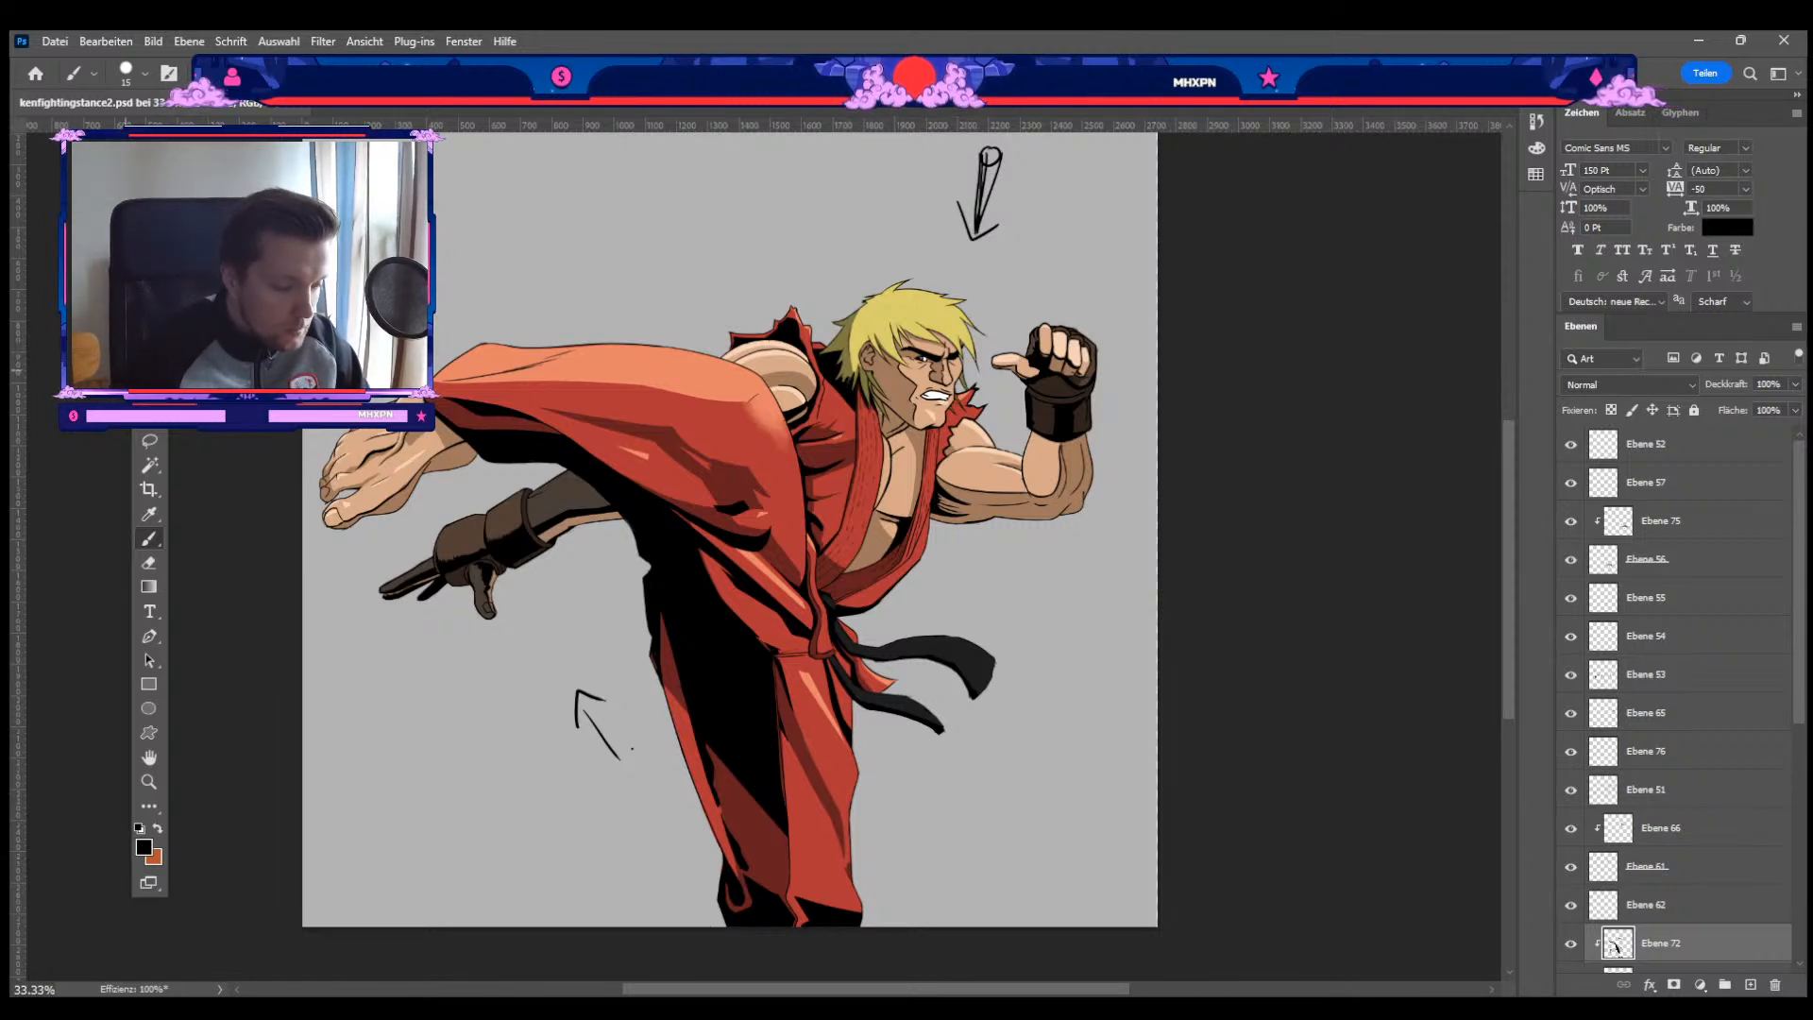
Step: Select layer Ebene 64 from the skin on the canvas and add a new layer directly above it
key(v)
click(900, 388)
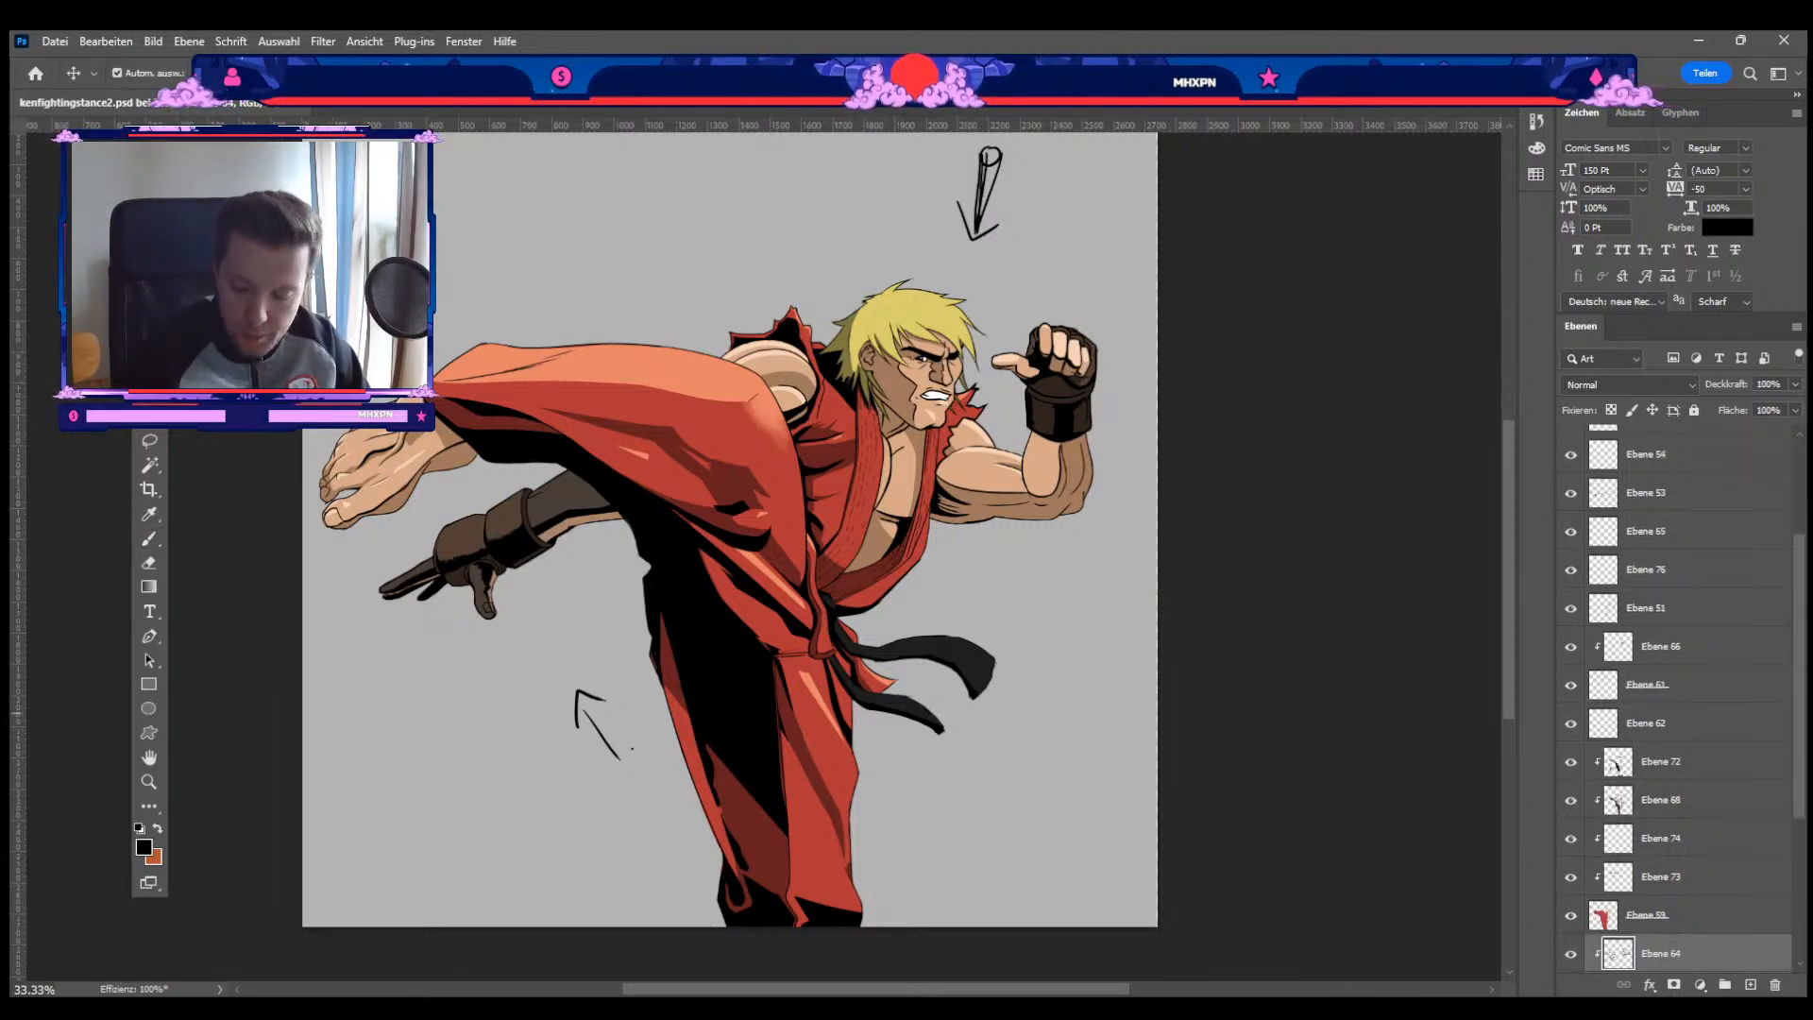
click(598, 728)
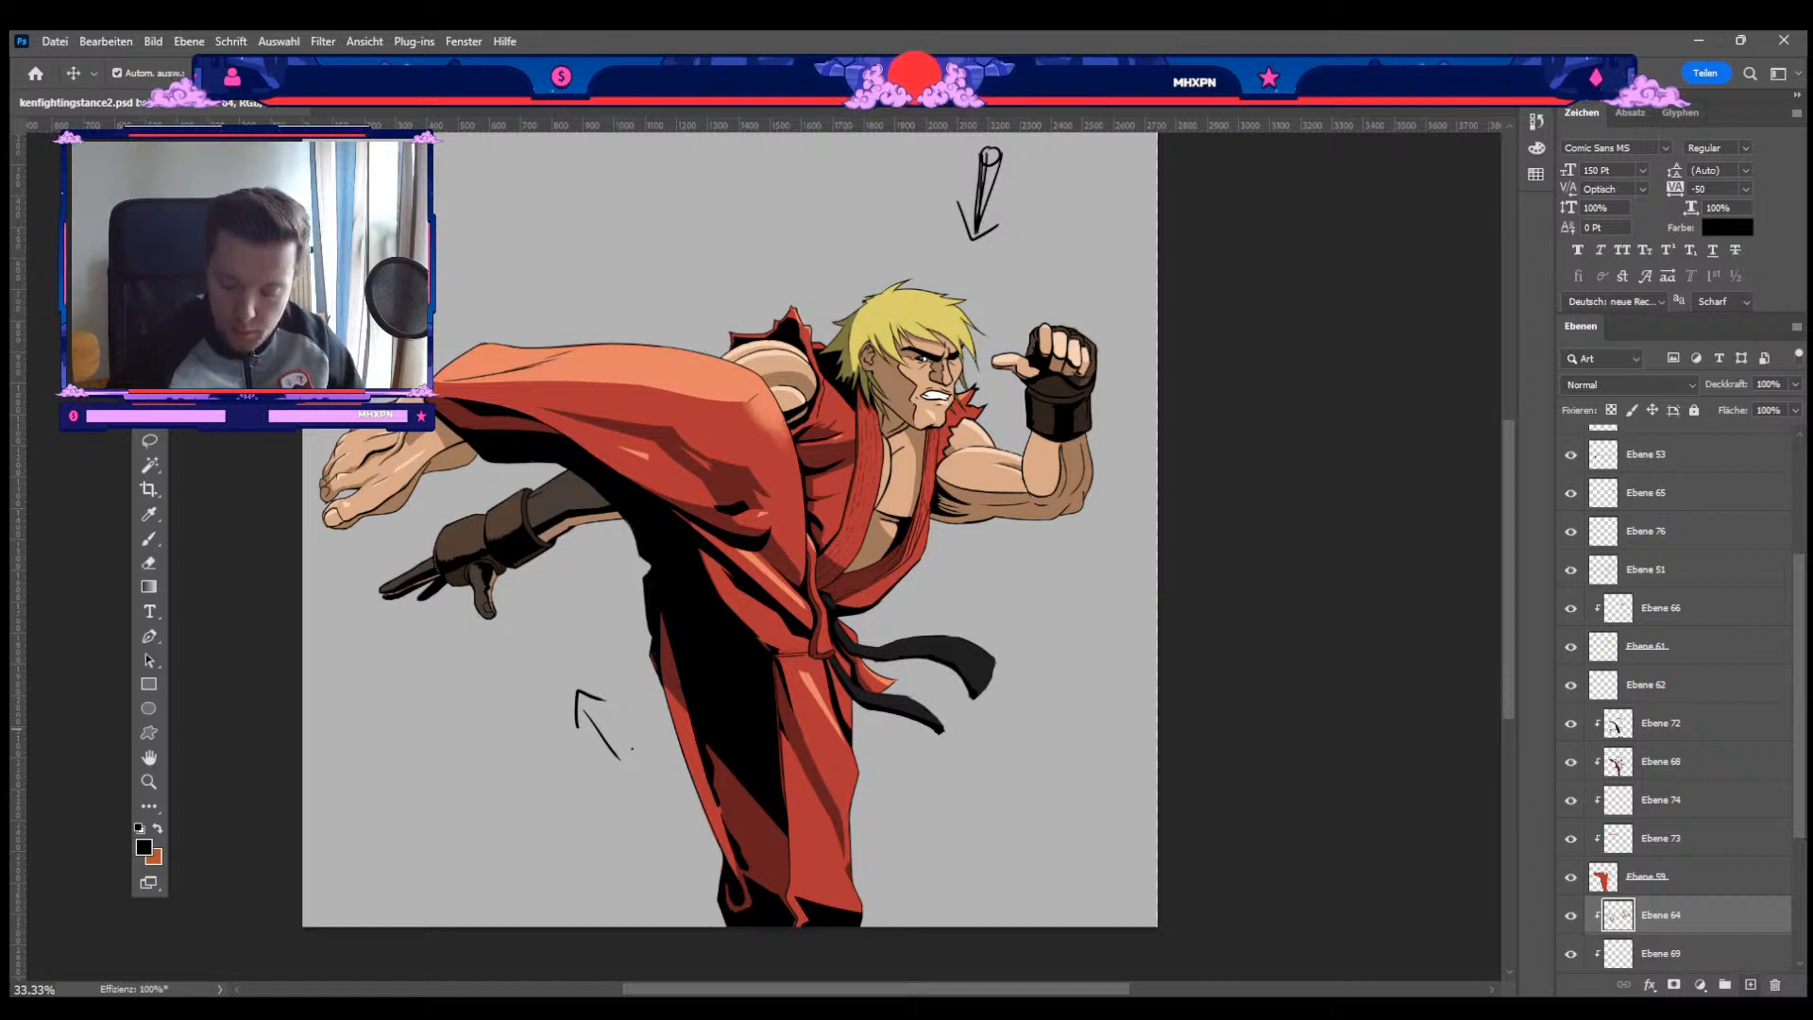
click(1750, 985)
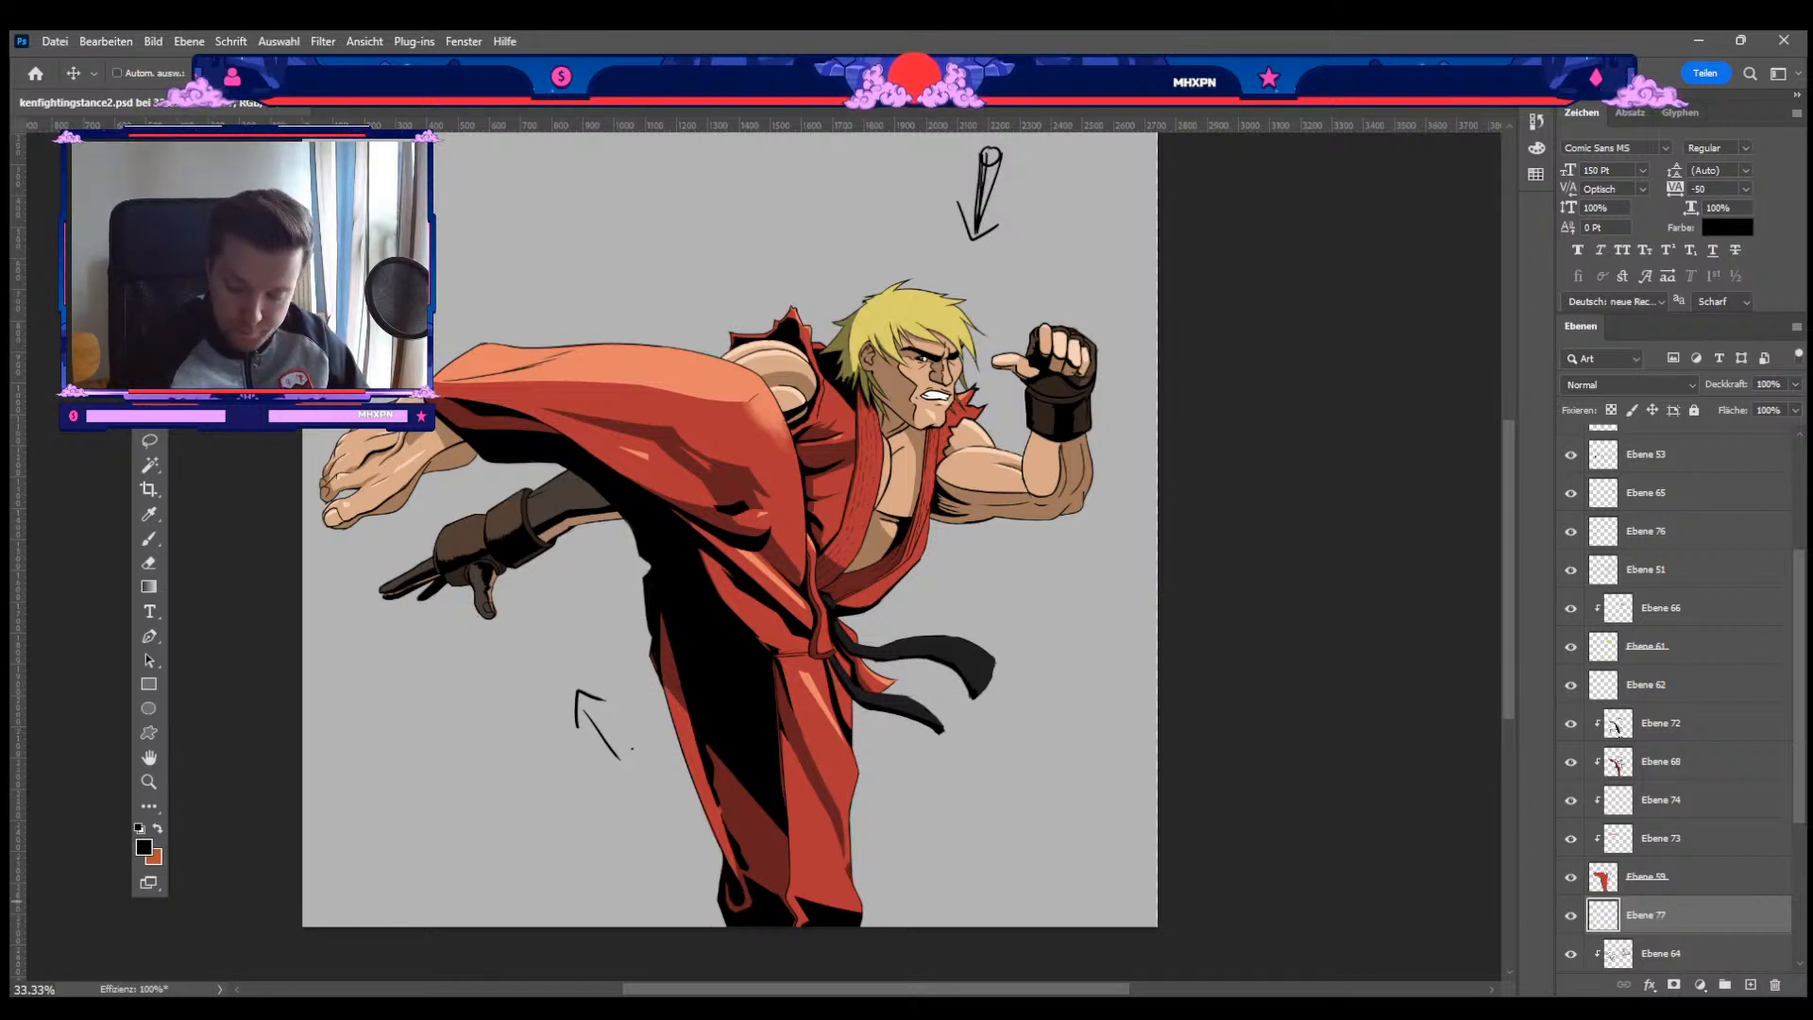
key(alt+Tab)
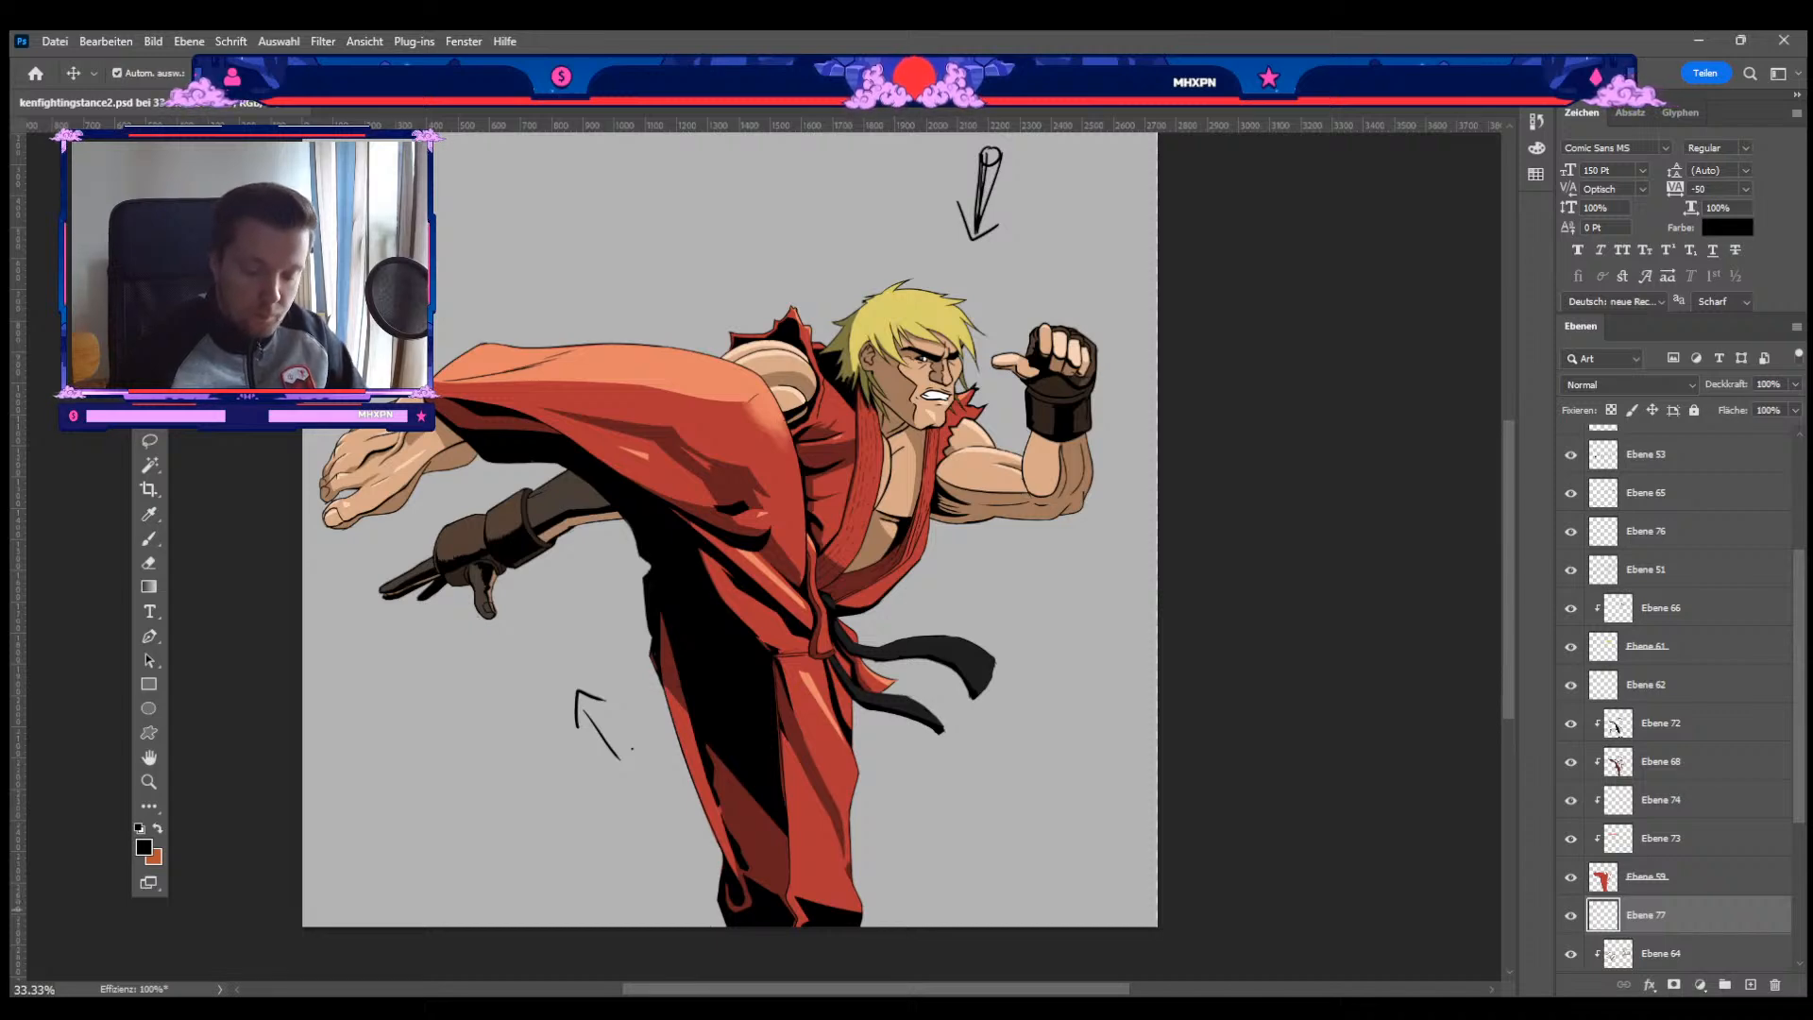
Step: Ink black details on the ear on layer Ebene 77 with a size 9 brush, cleaning them up with a size 10 eraser
key(ctrl+plus)
drag(977, 302, 1011, 539)
key(b)
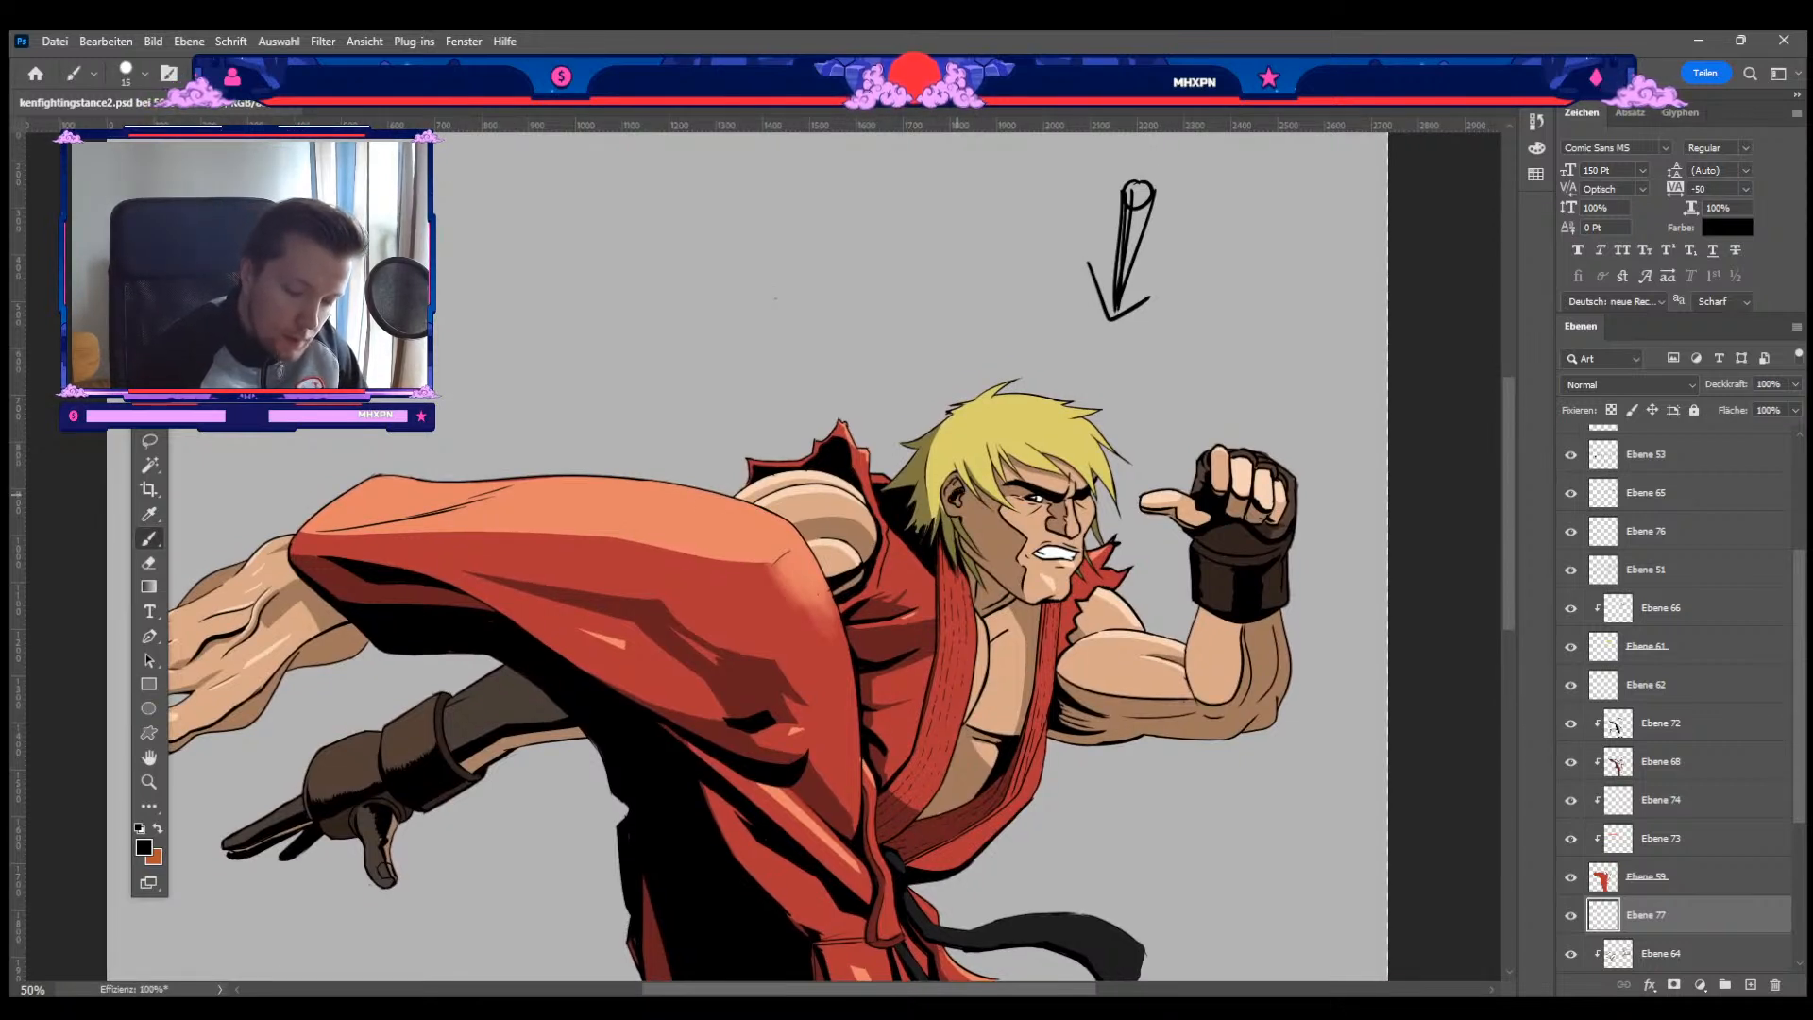
key(bracketleft)
key(bracketleft)
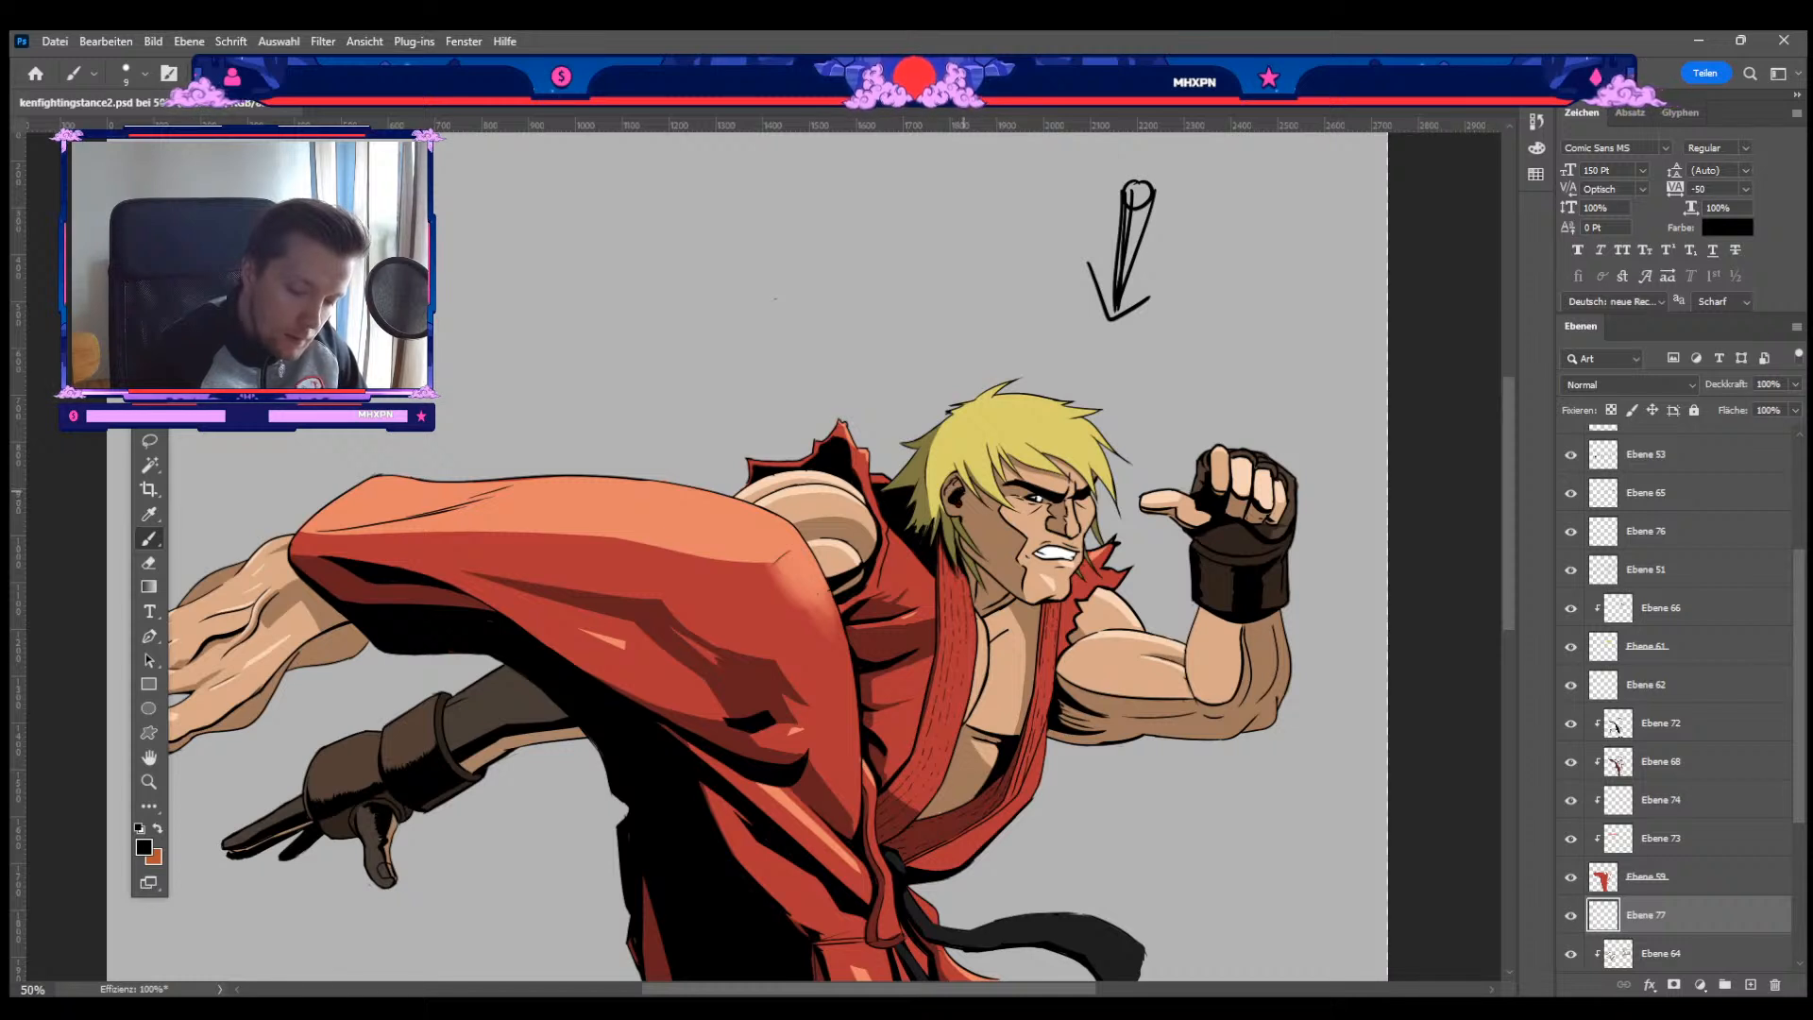
key(e)
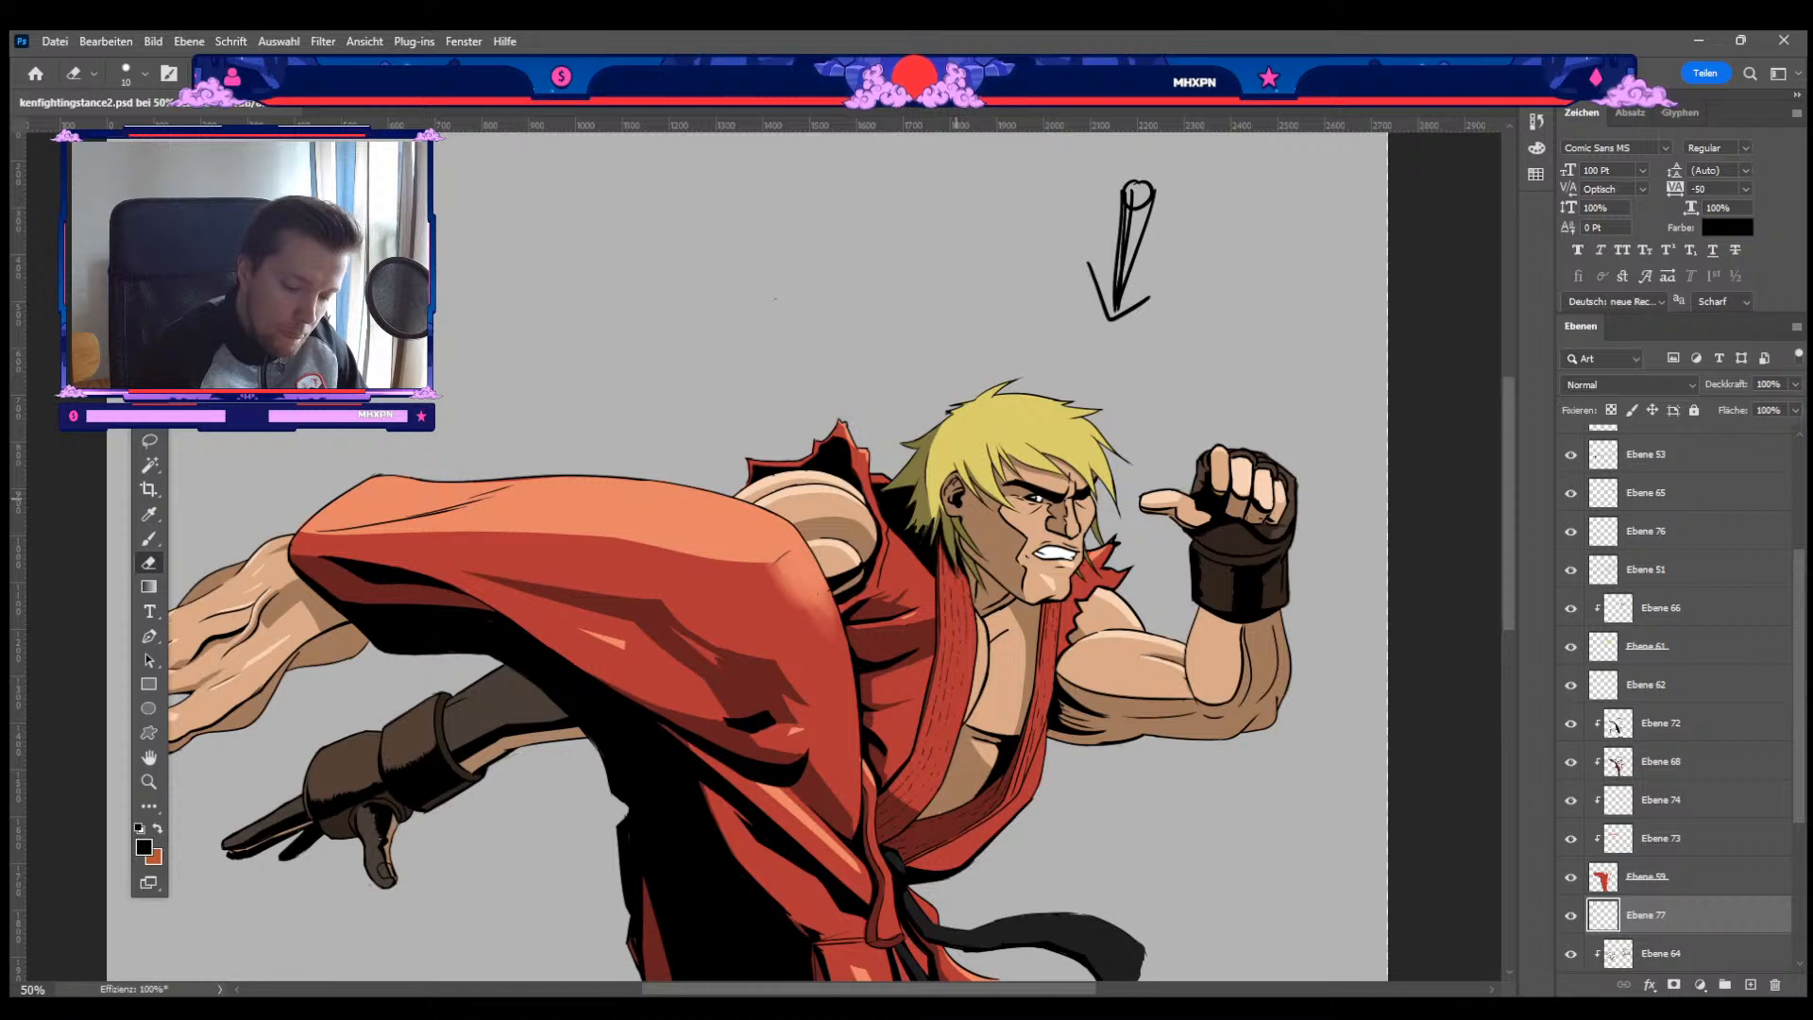
key(bracketleft)
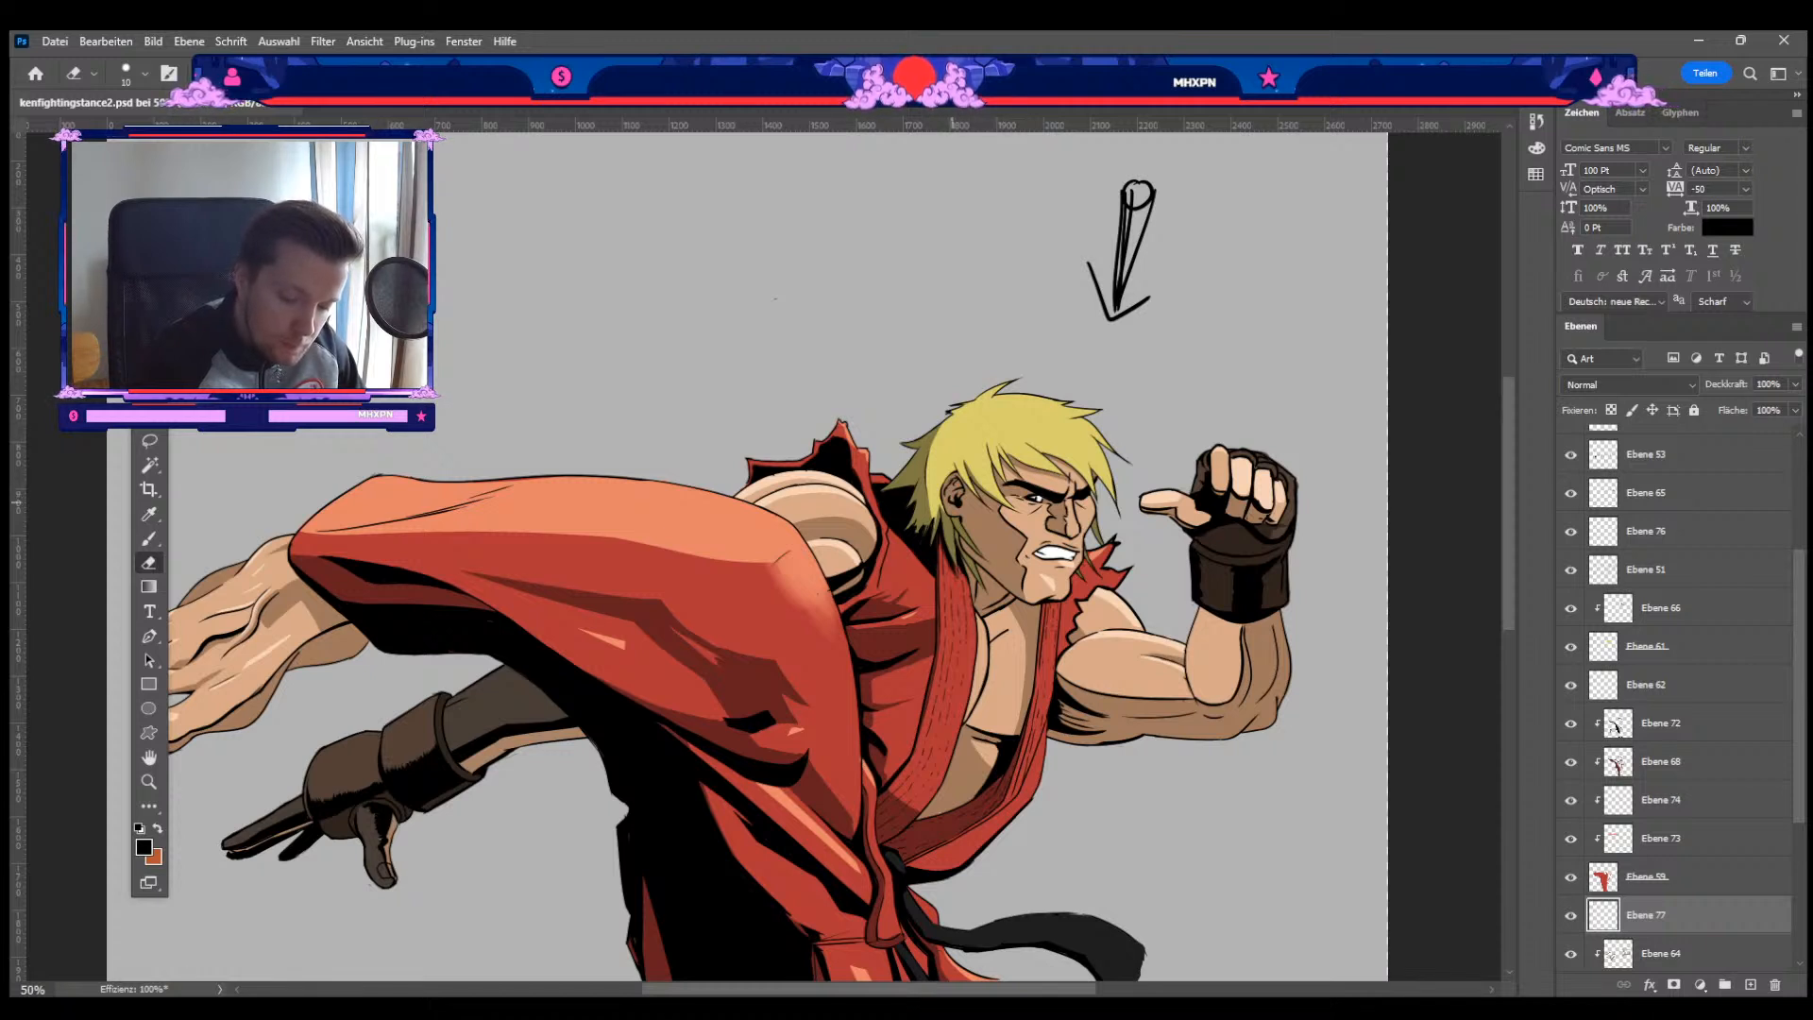
Step: Add fine black lines to the cheek and face, reducing the brush from size 10 for the thinnest strokes
key(b)
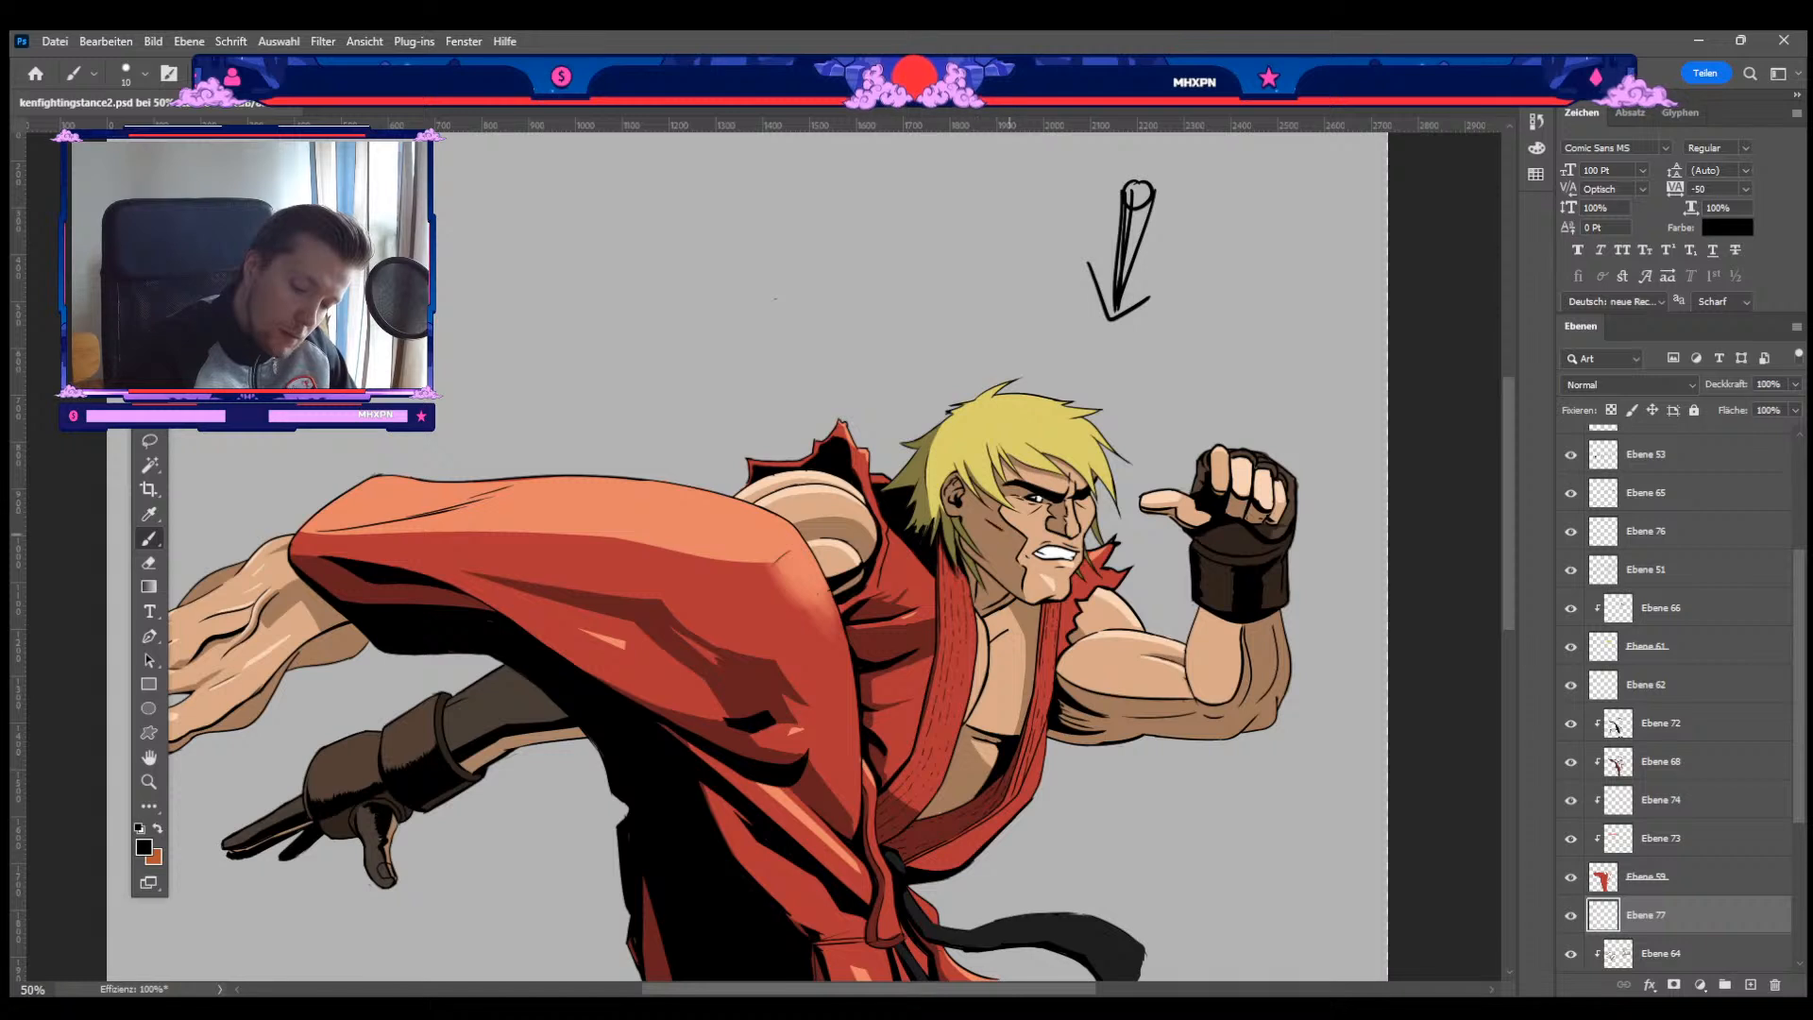
key(bracketleft)
key(bracketleft)
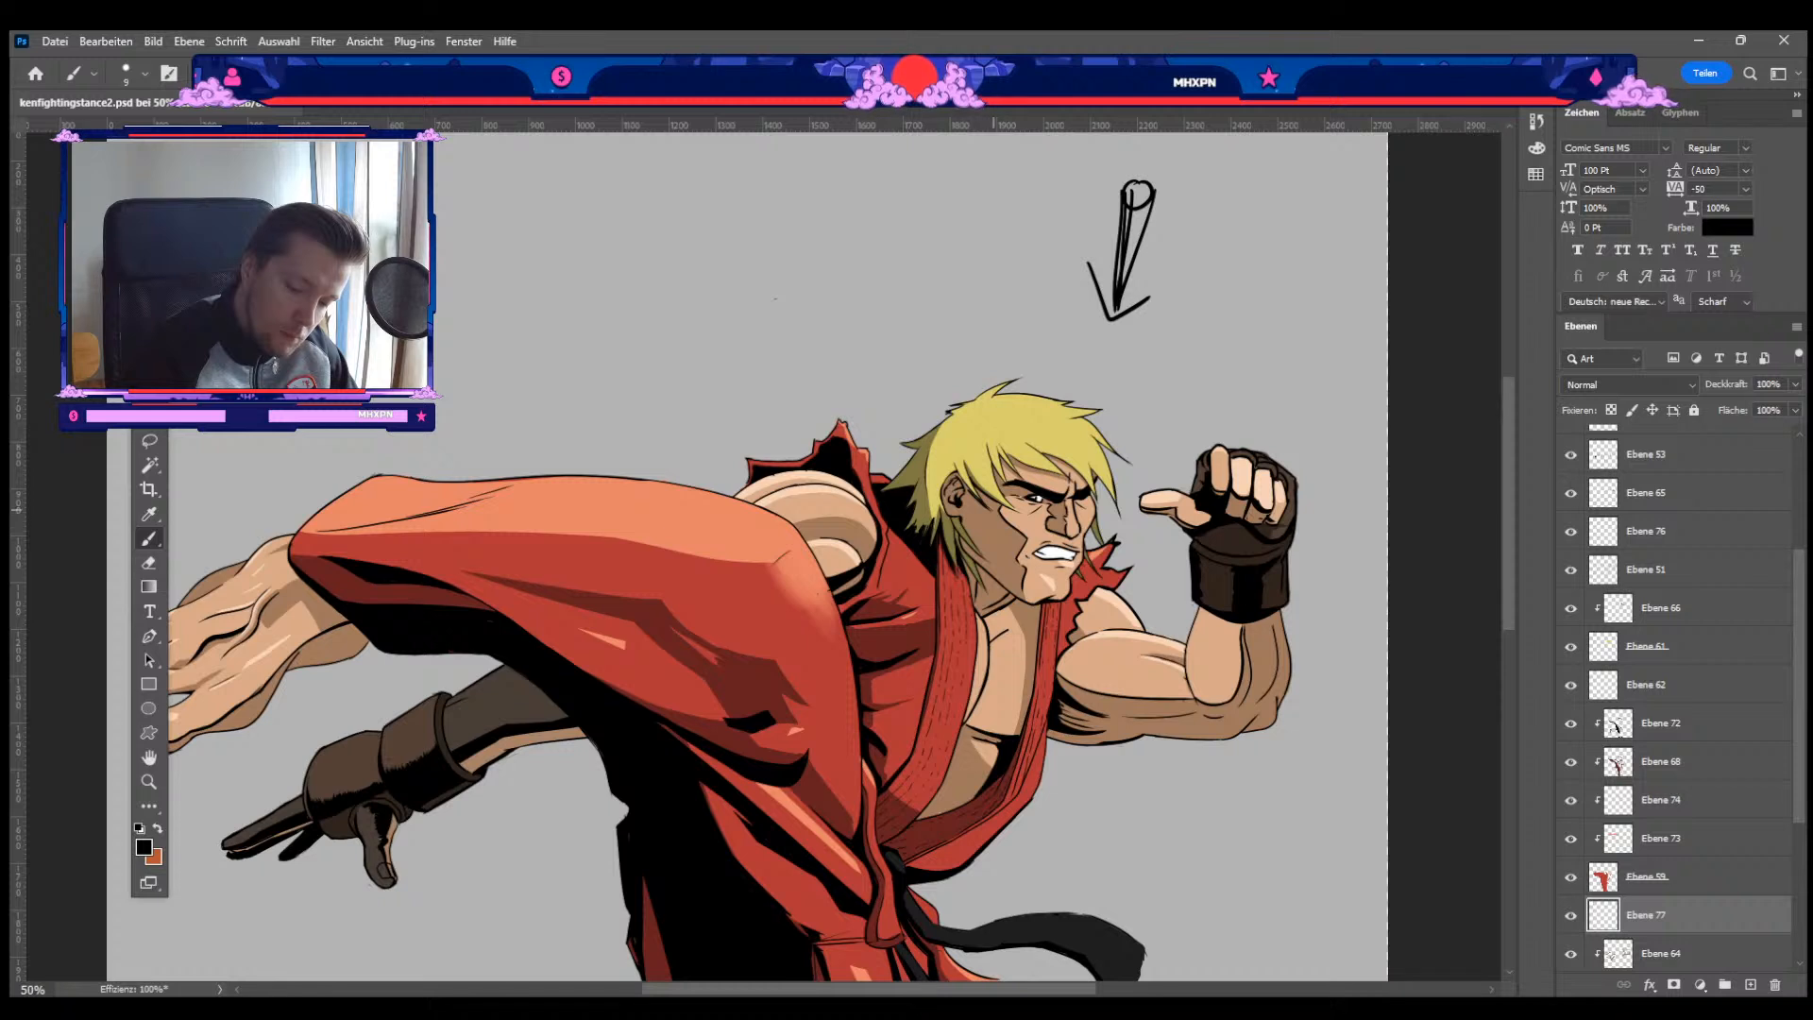
key(bracketright)
key(bracketright)
key(bracketleft)
key(bracketleft)
key(bracketleft)
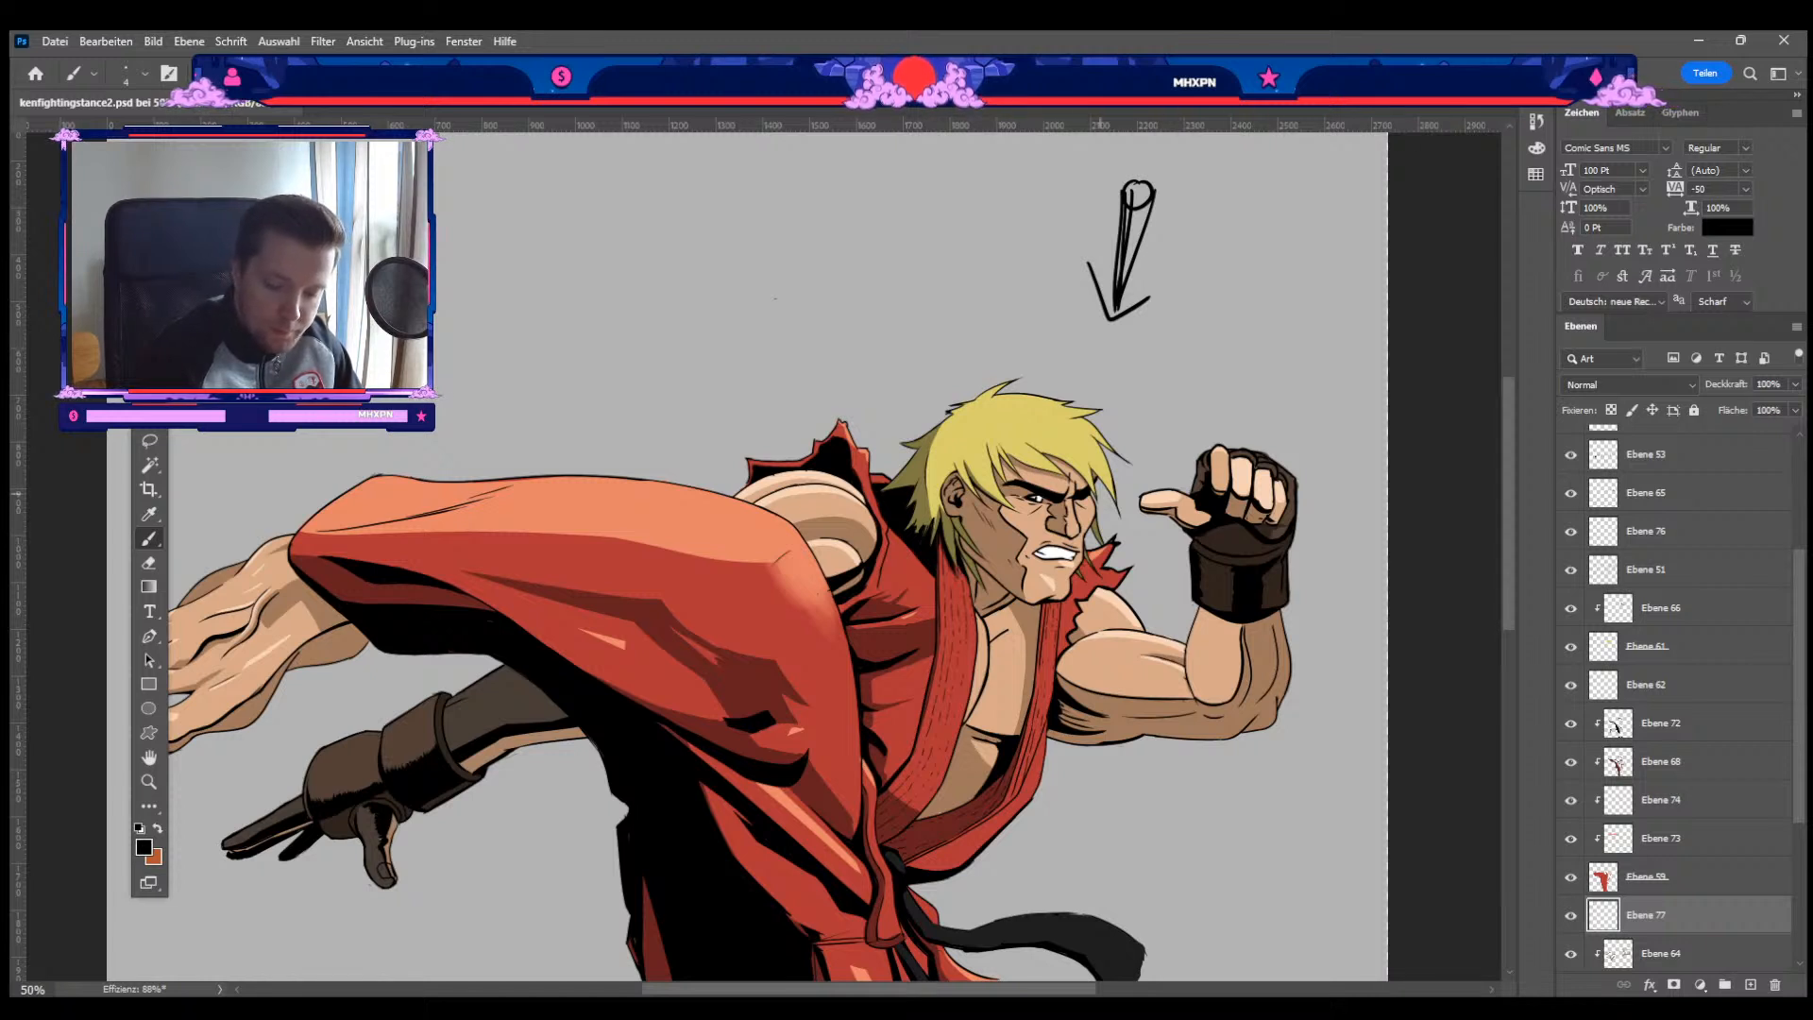
Step: Paint black shadows on the neck and chest along the collar with the brush between size 10 and 20, trimming them with a size 10 eraser
key(bracketright)
key(bracketright)
key(bracketright)
key(bracketright)
key(bracketright)
key(bracketright)
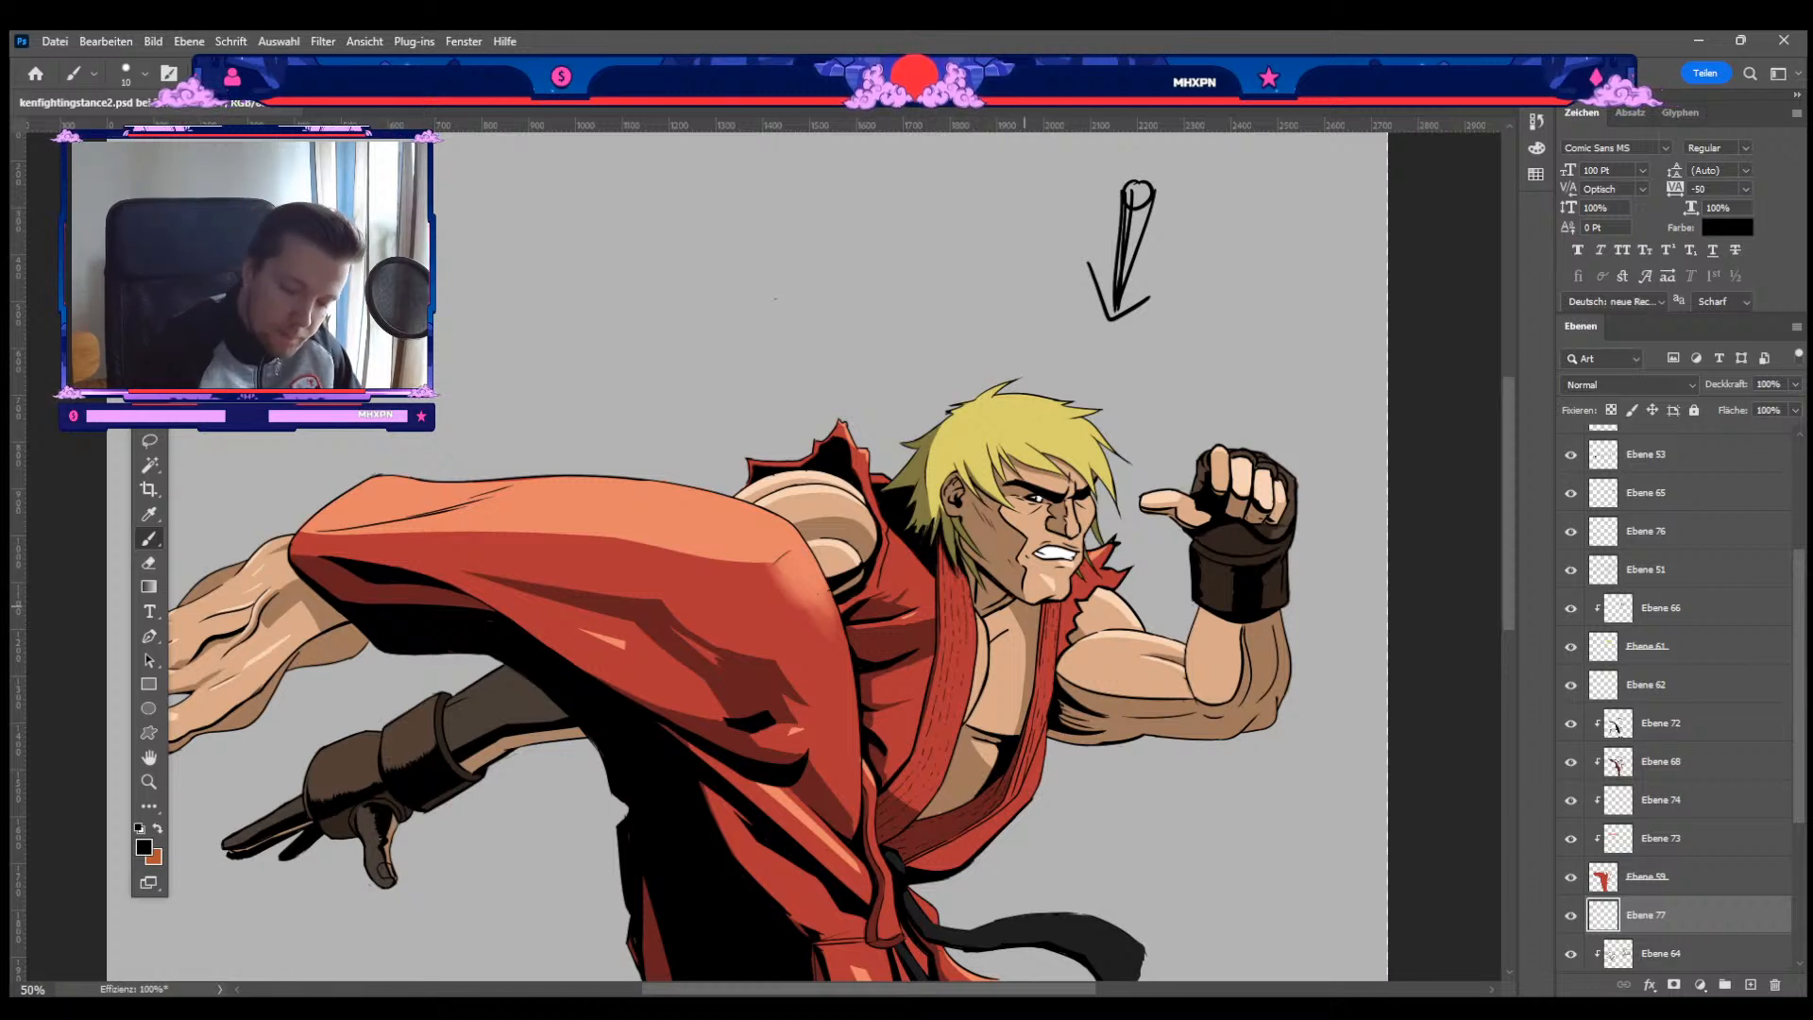
key(bracketright)
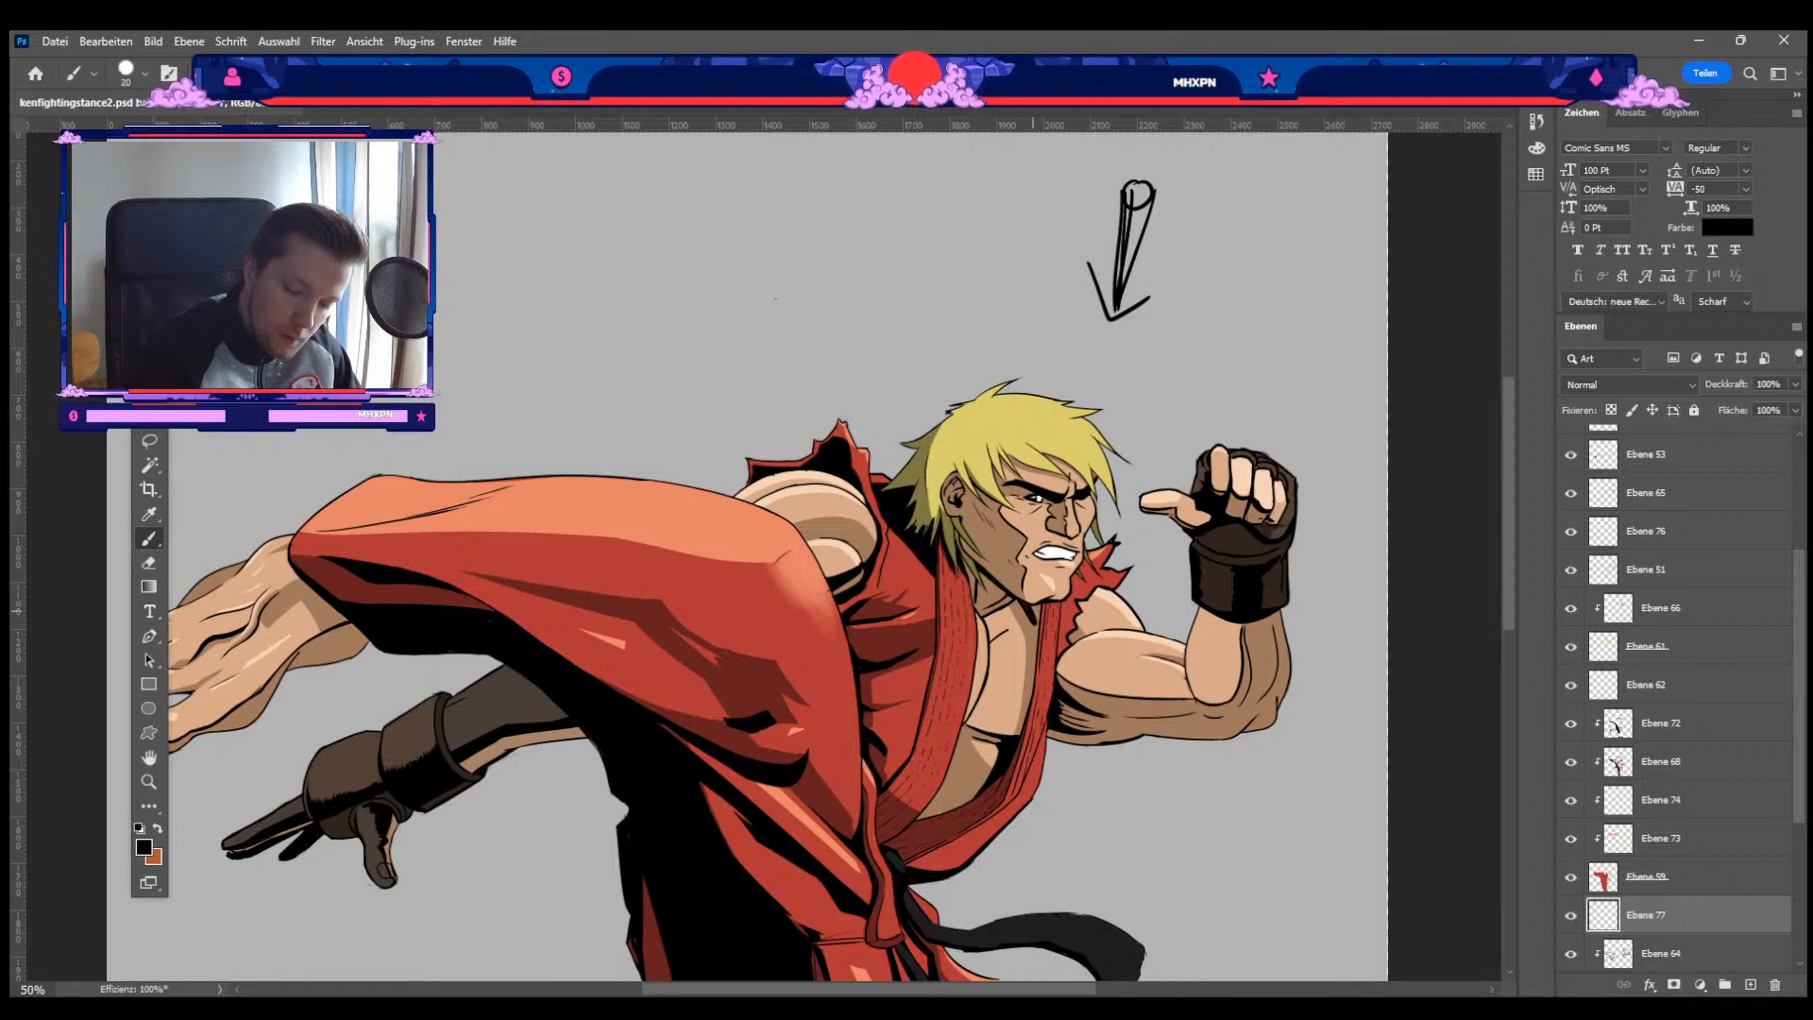
key(bracketleft)
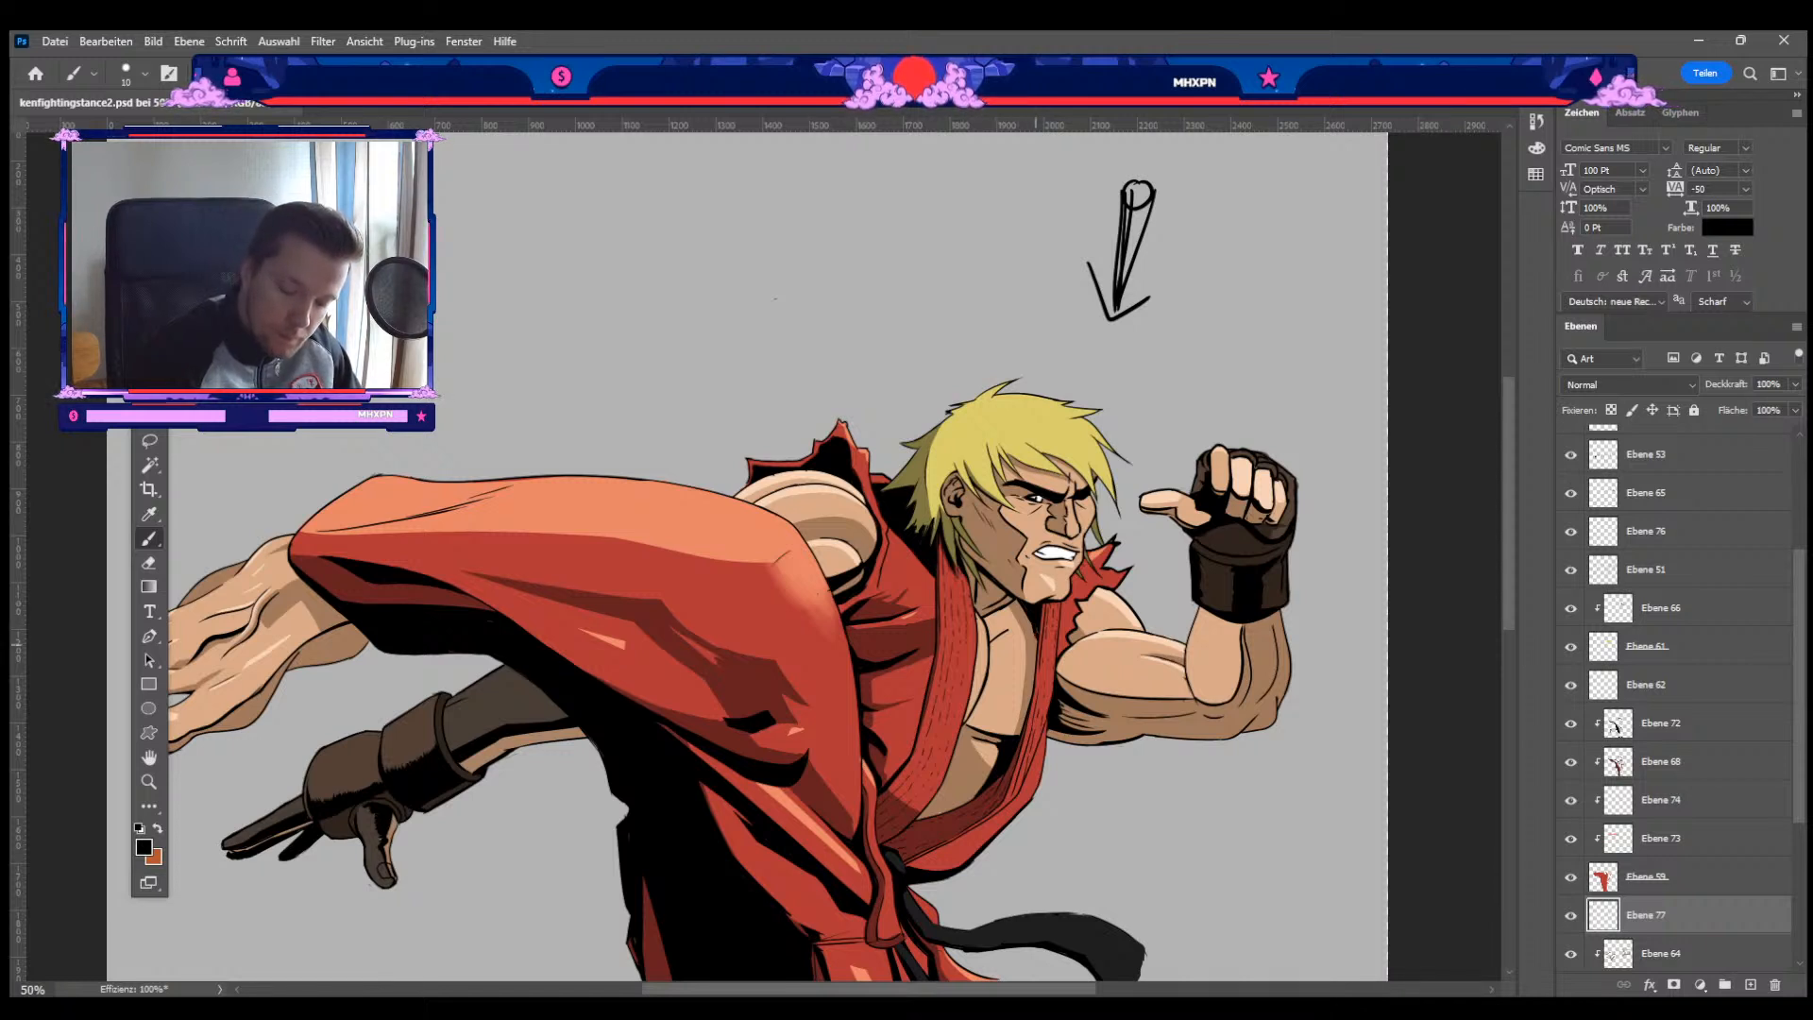
key(e)
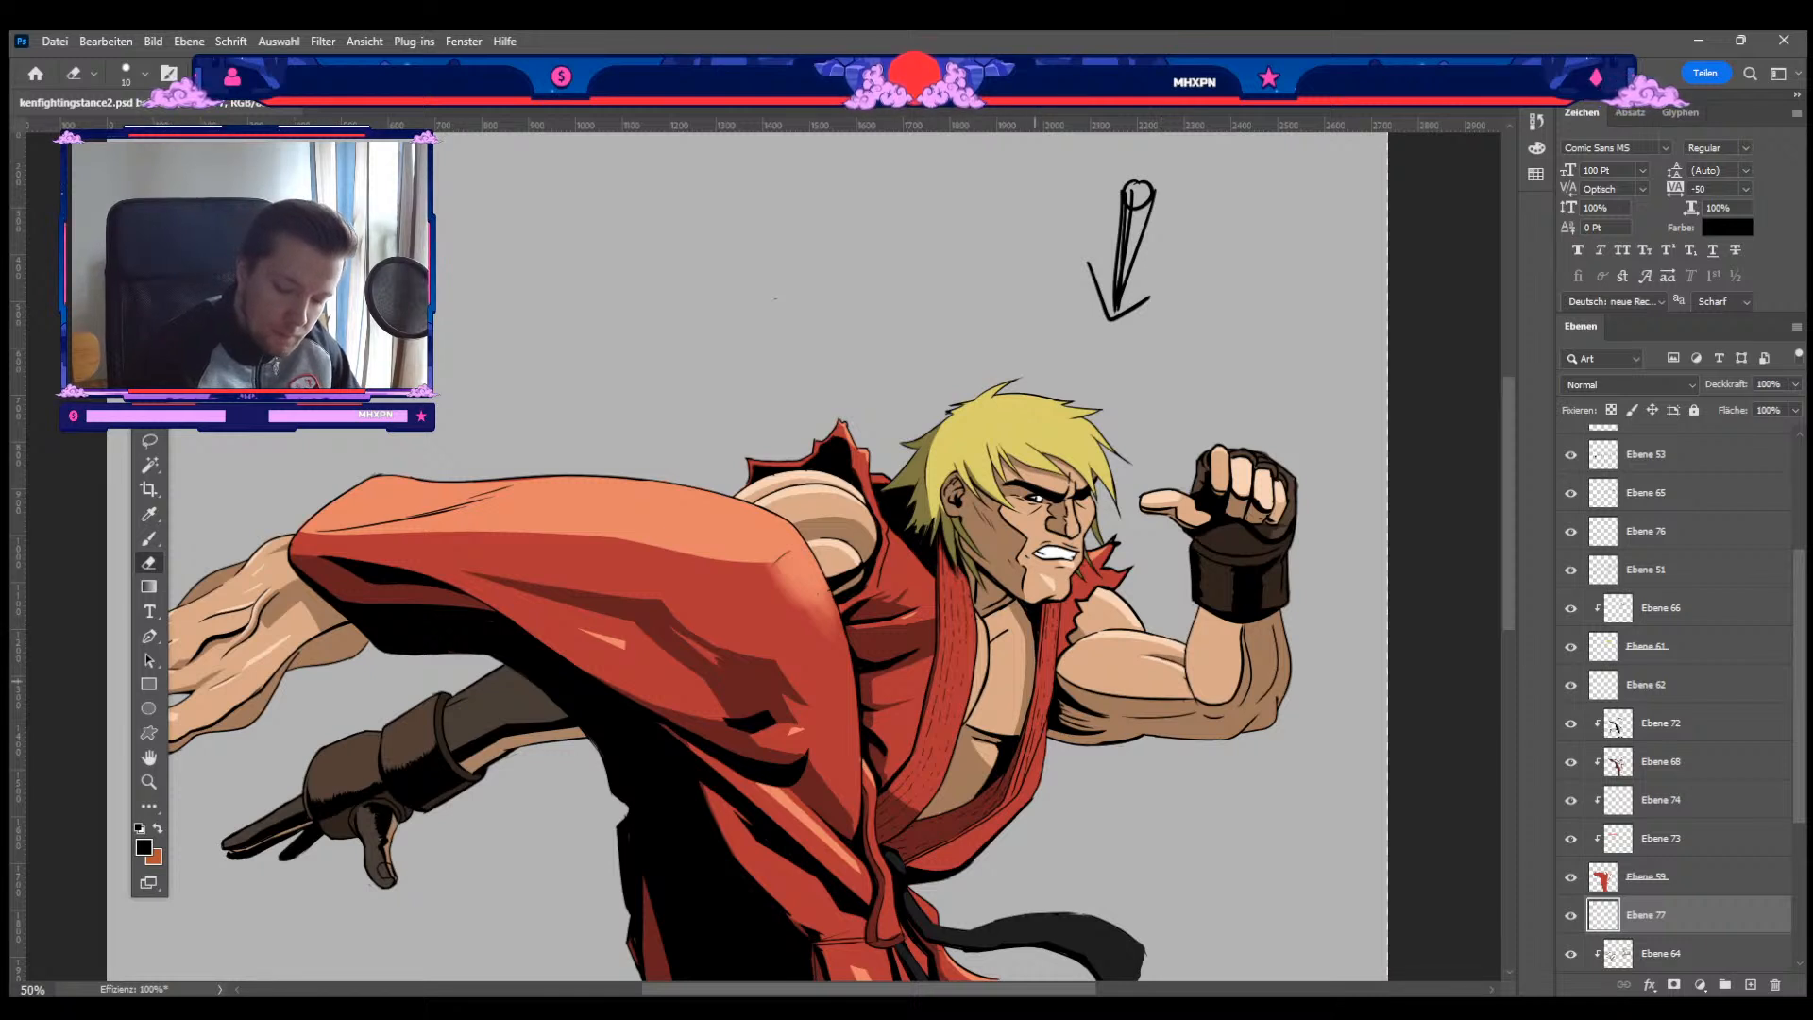
key(b)
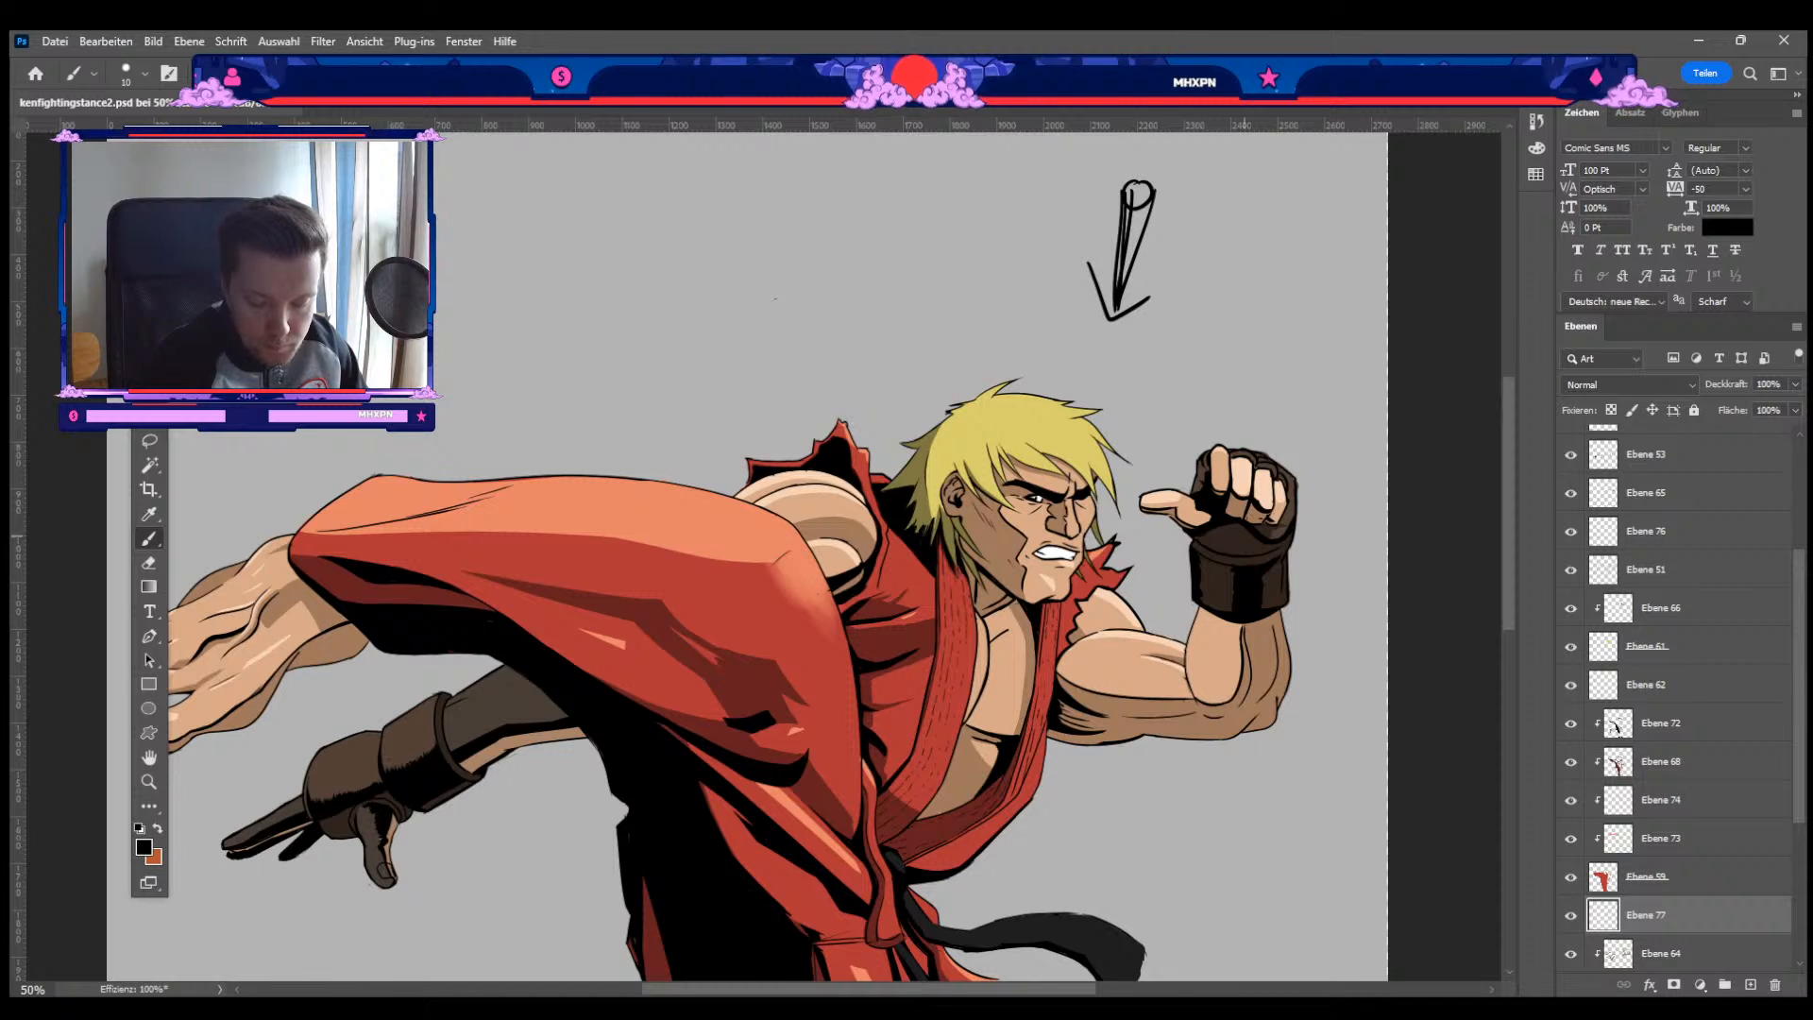
Step: Add fine black contour lines to the skin of the raised arm with the brush at size 8 and 9
key(bracketleft)
key(bracketleft)
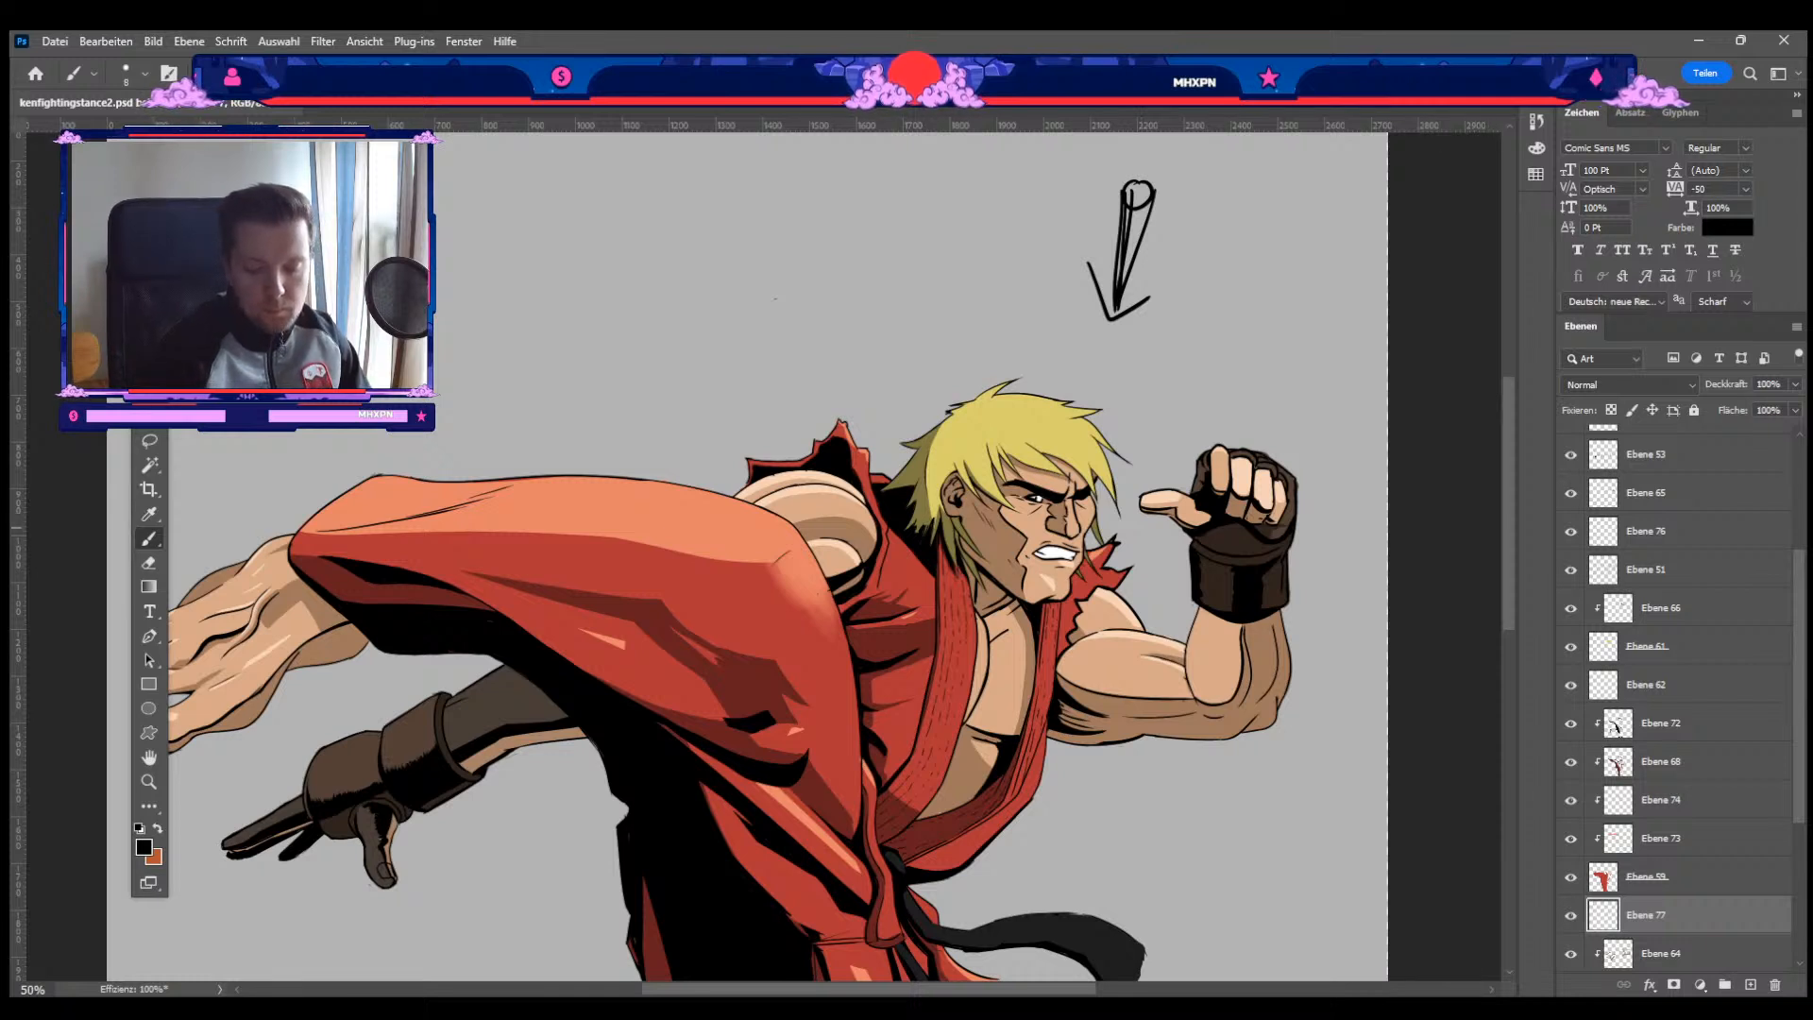
key(bracketright)
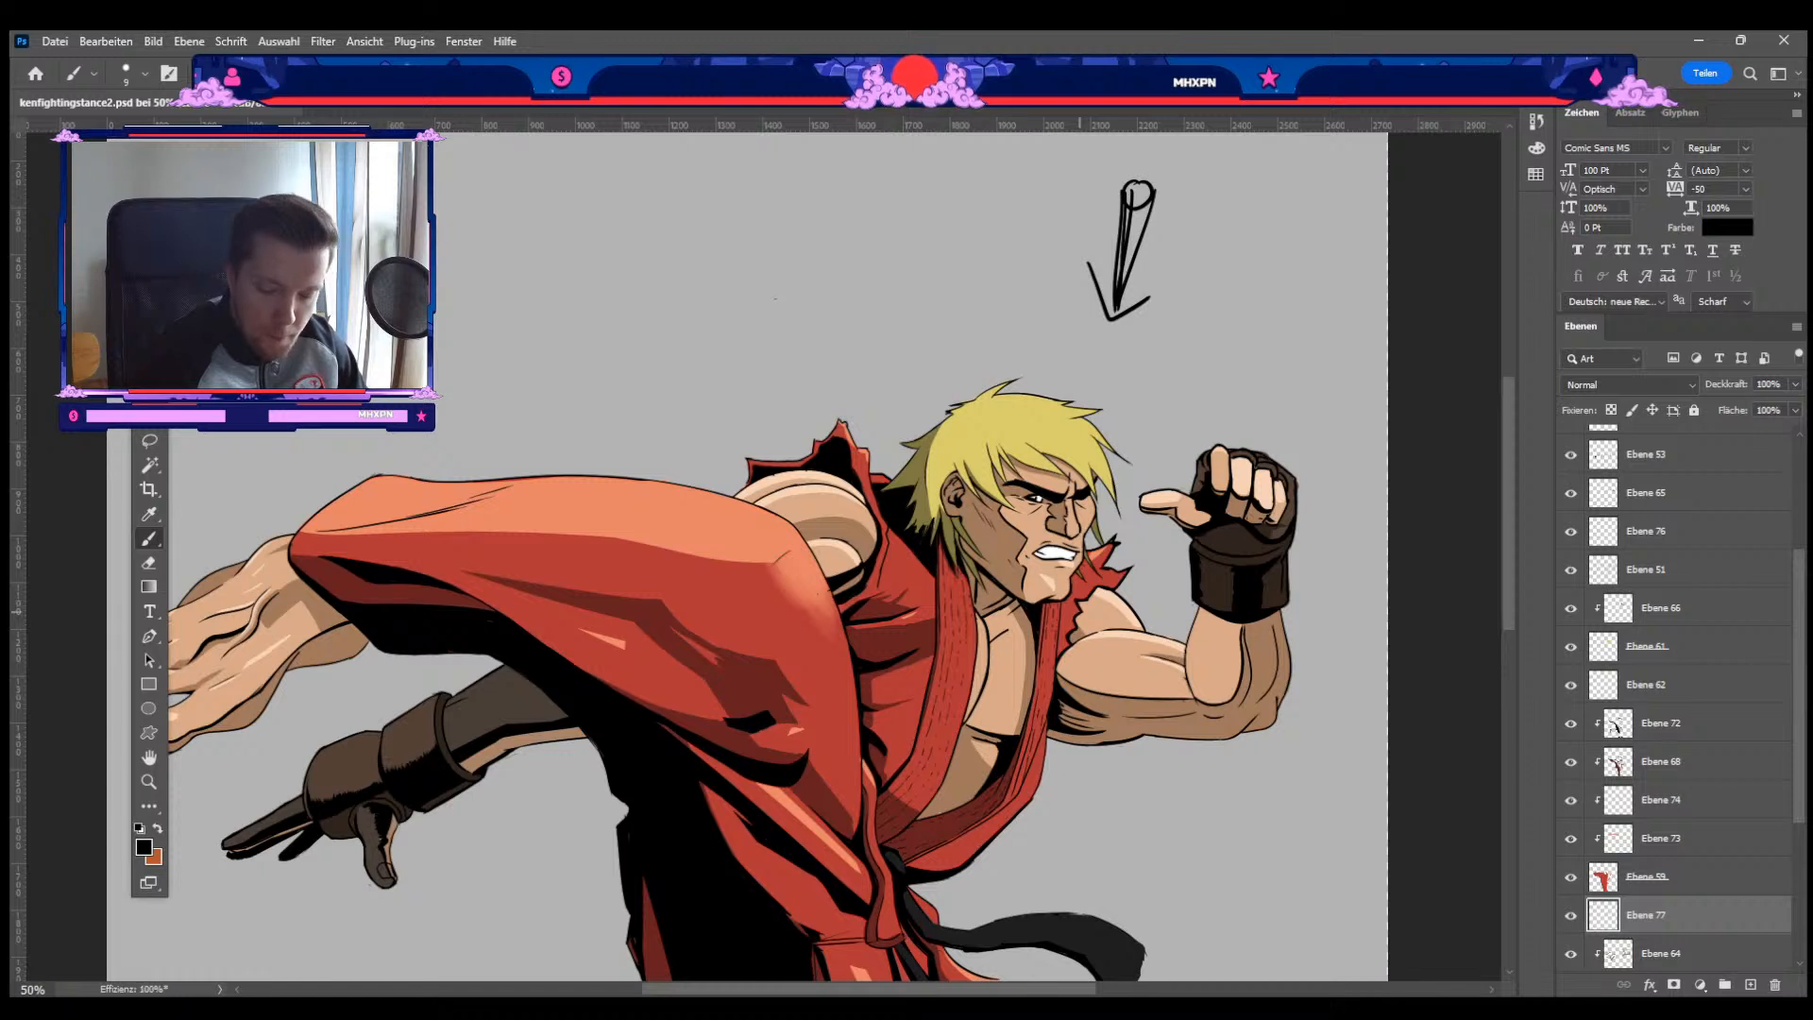
drag(1079, 611, 1041, 485)
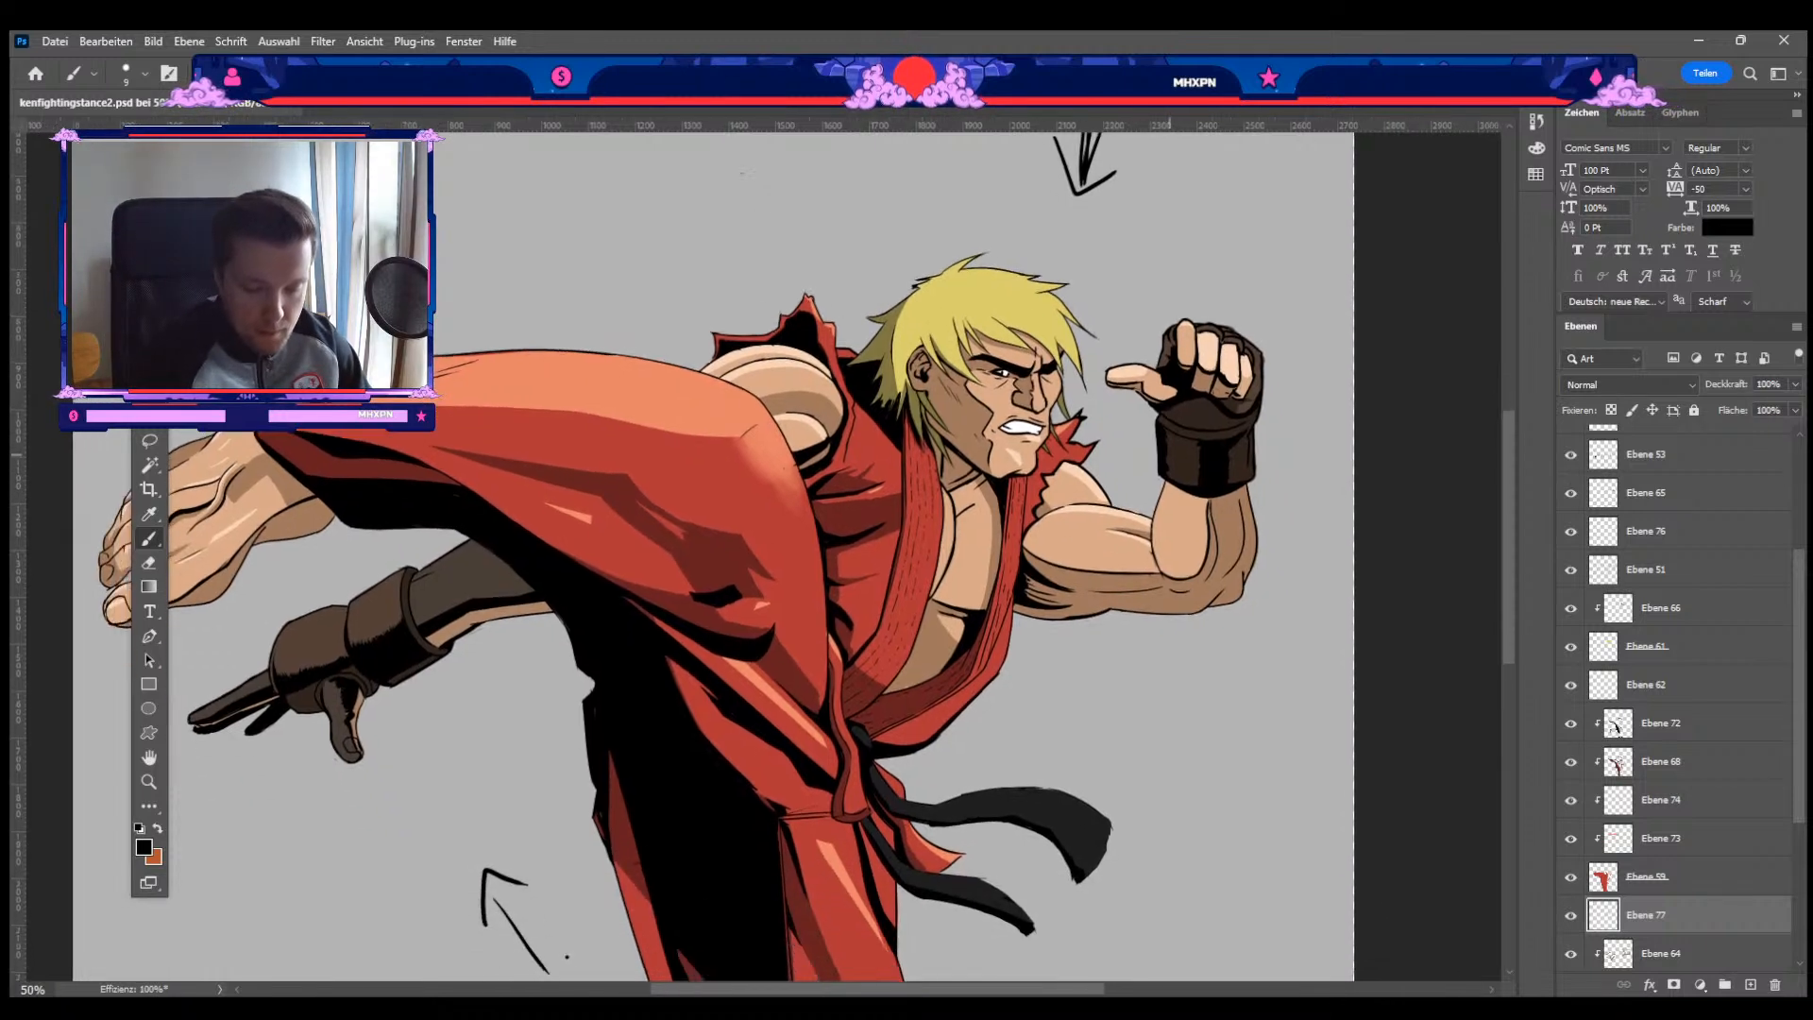
drag(1164, 456, 1135, 489)
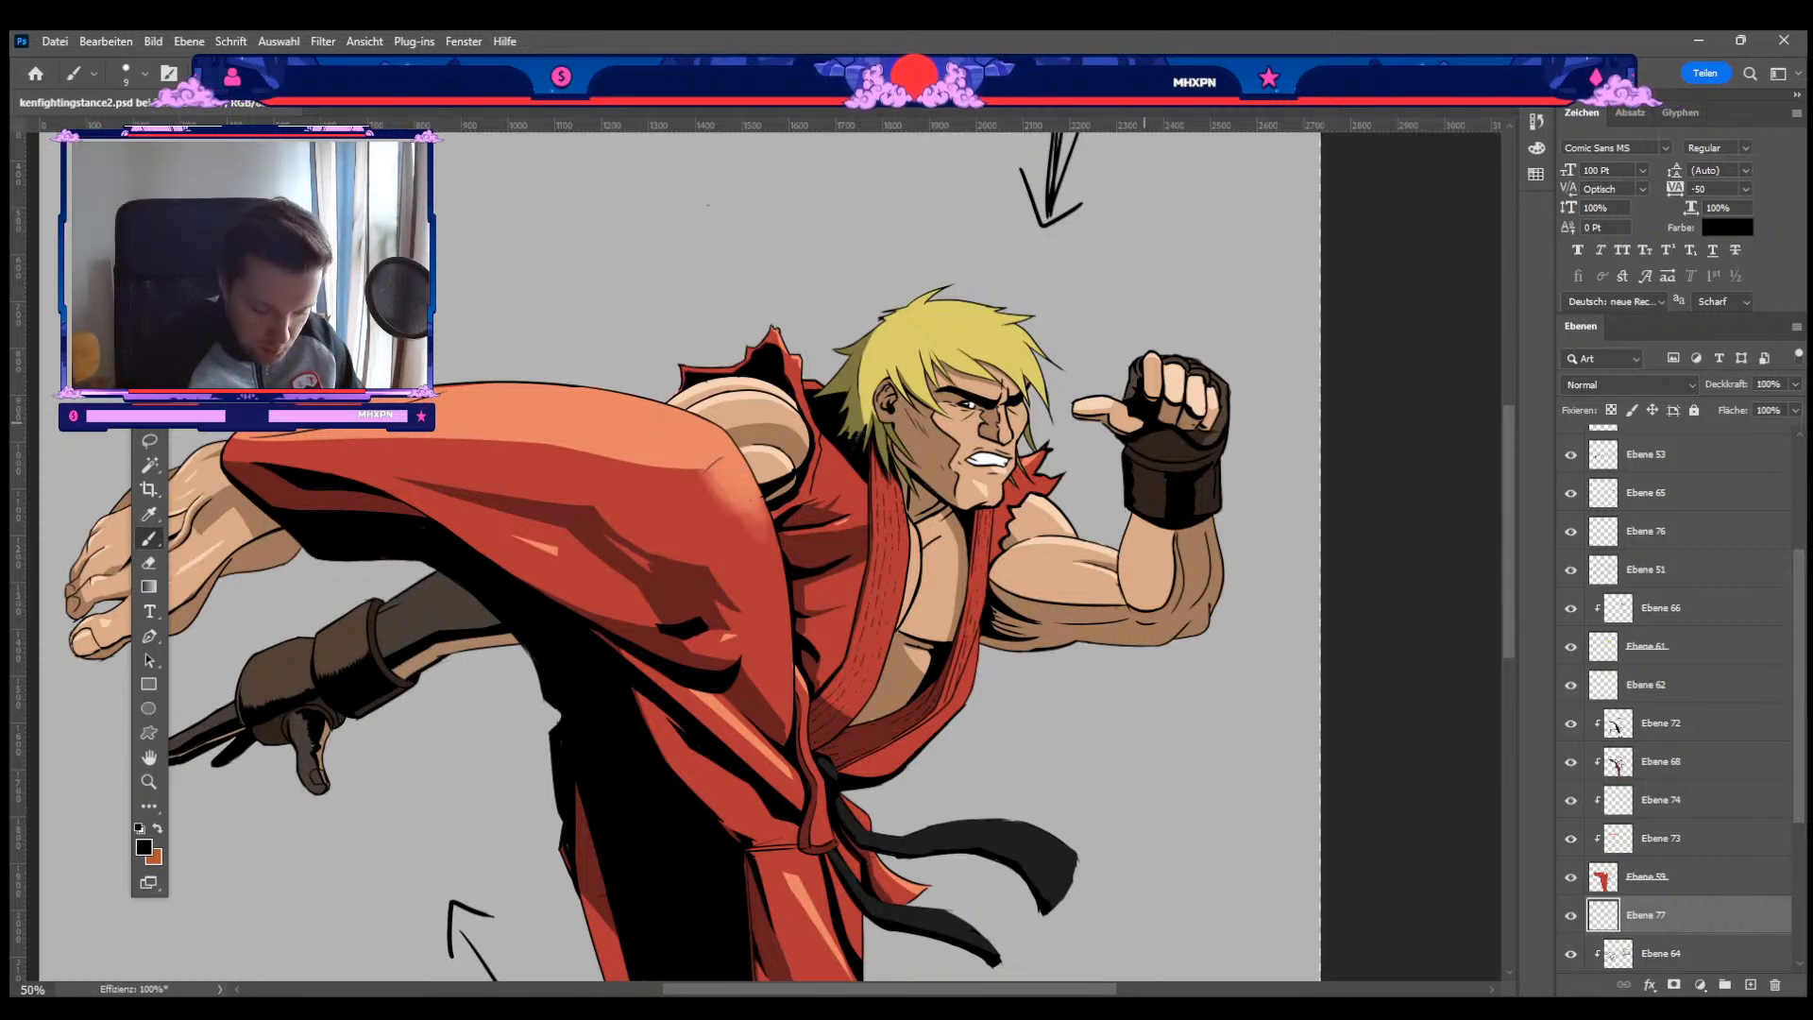
key(ctrl+minus)
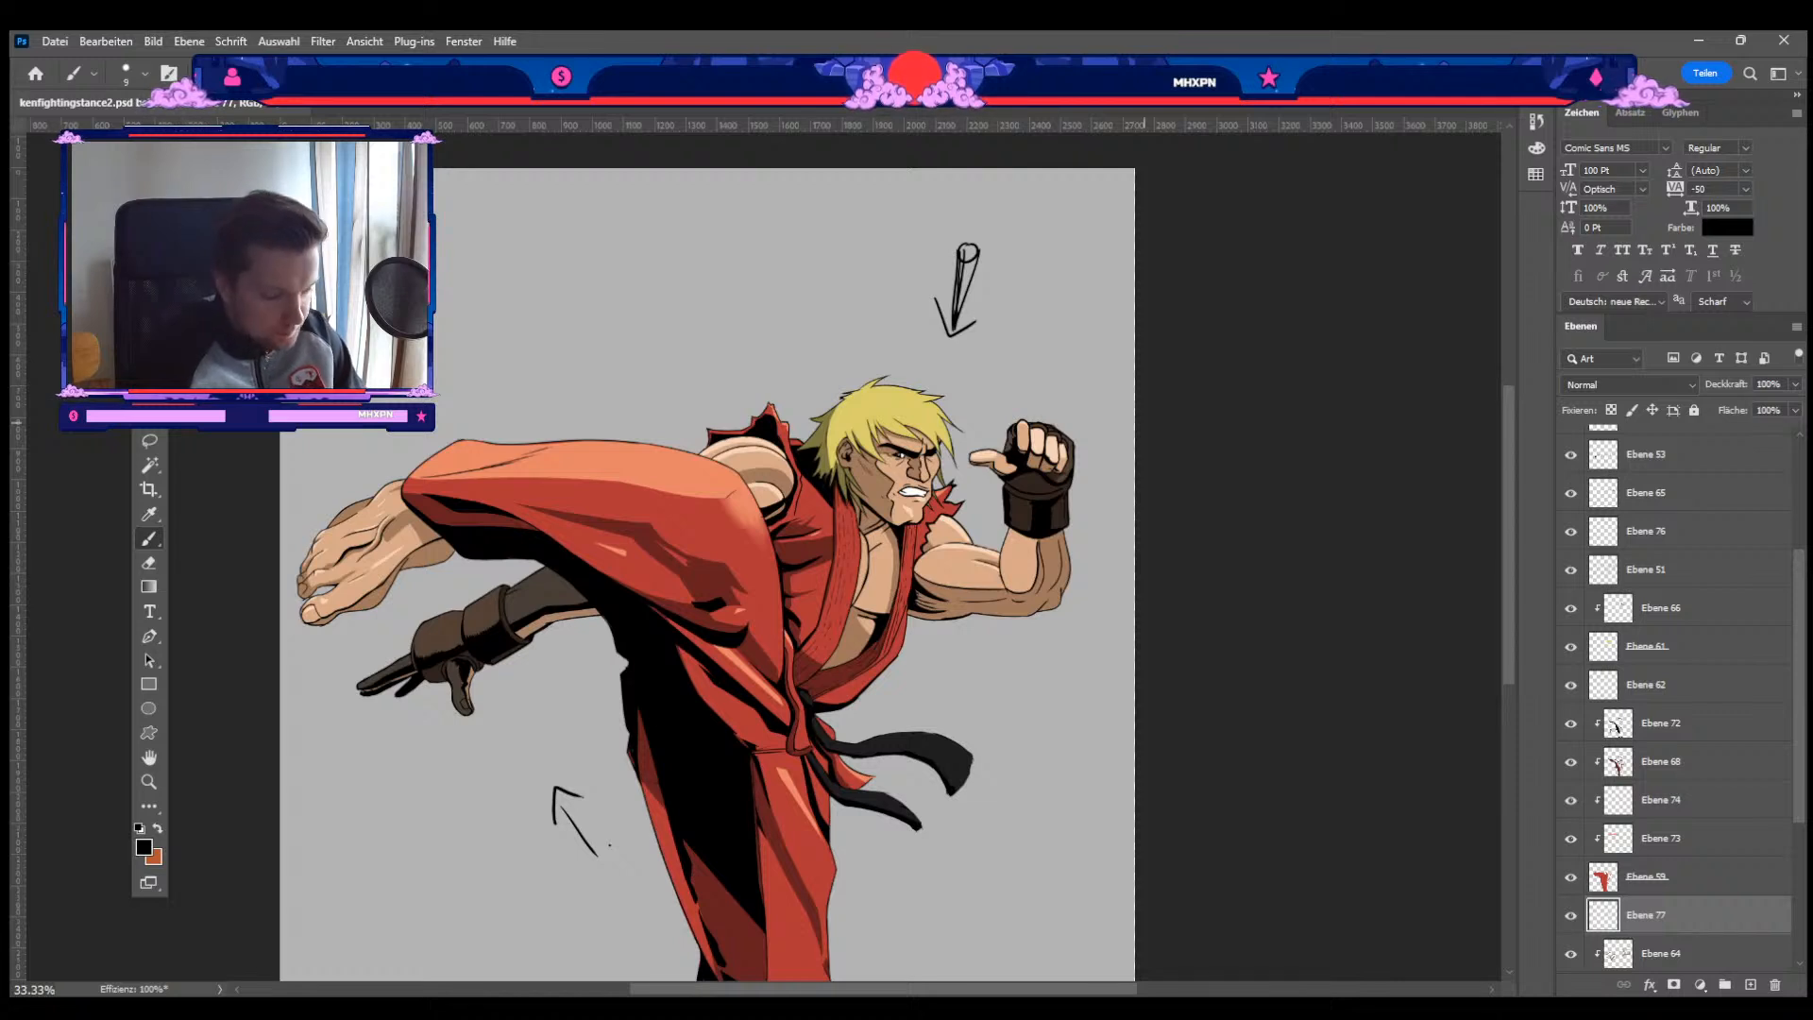
drag(966, 664, 968, 565)
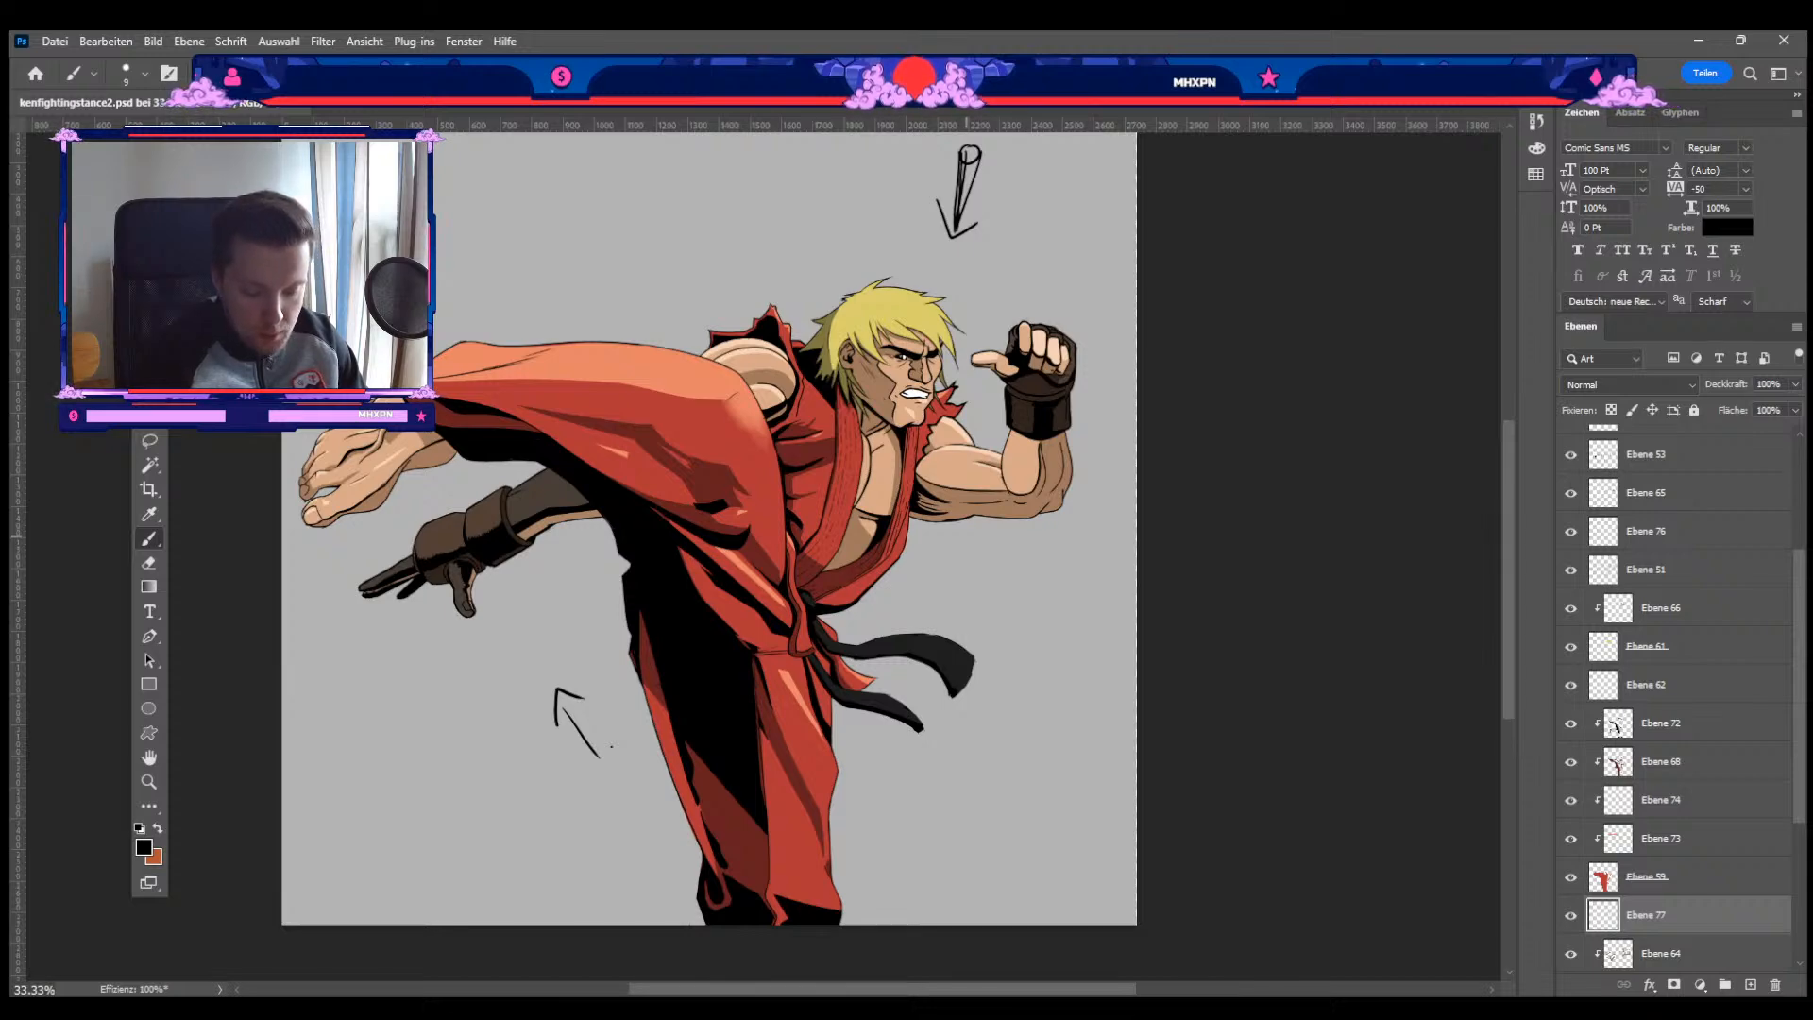
Step: Add a new layer at the top of the layer stack, above Ebene 52
key(ctrl+plus)
key(ctrl+plus)
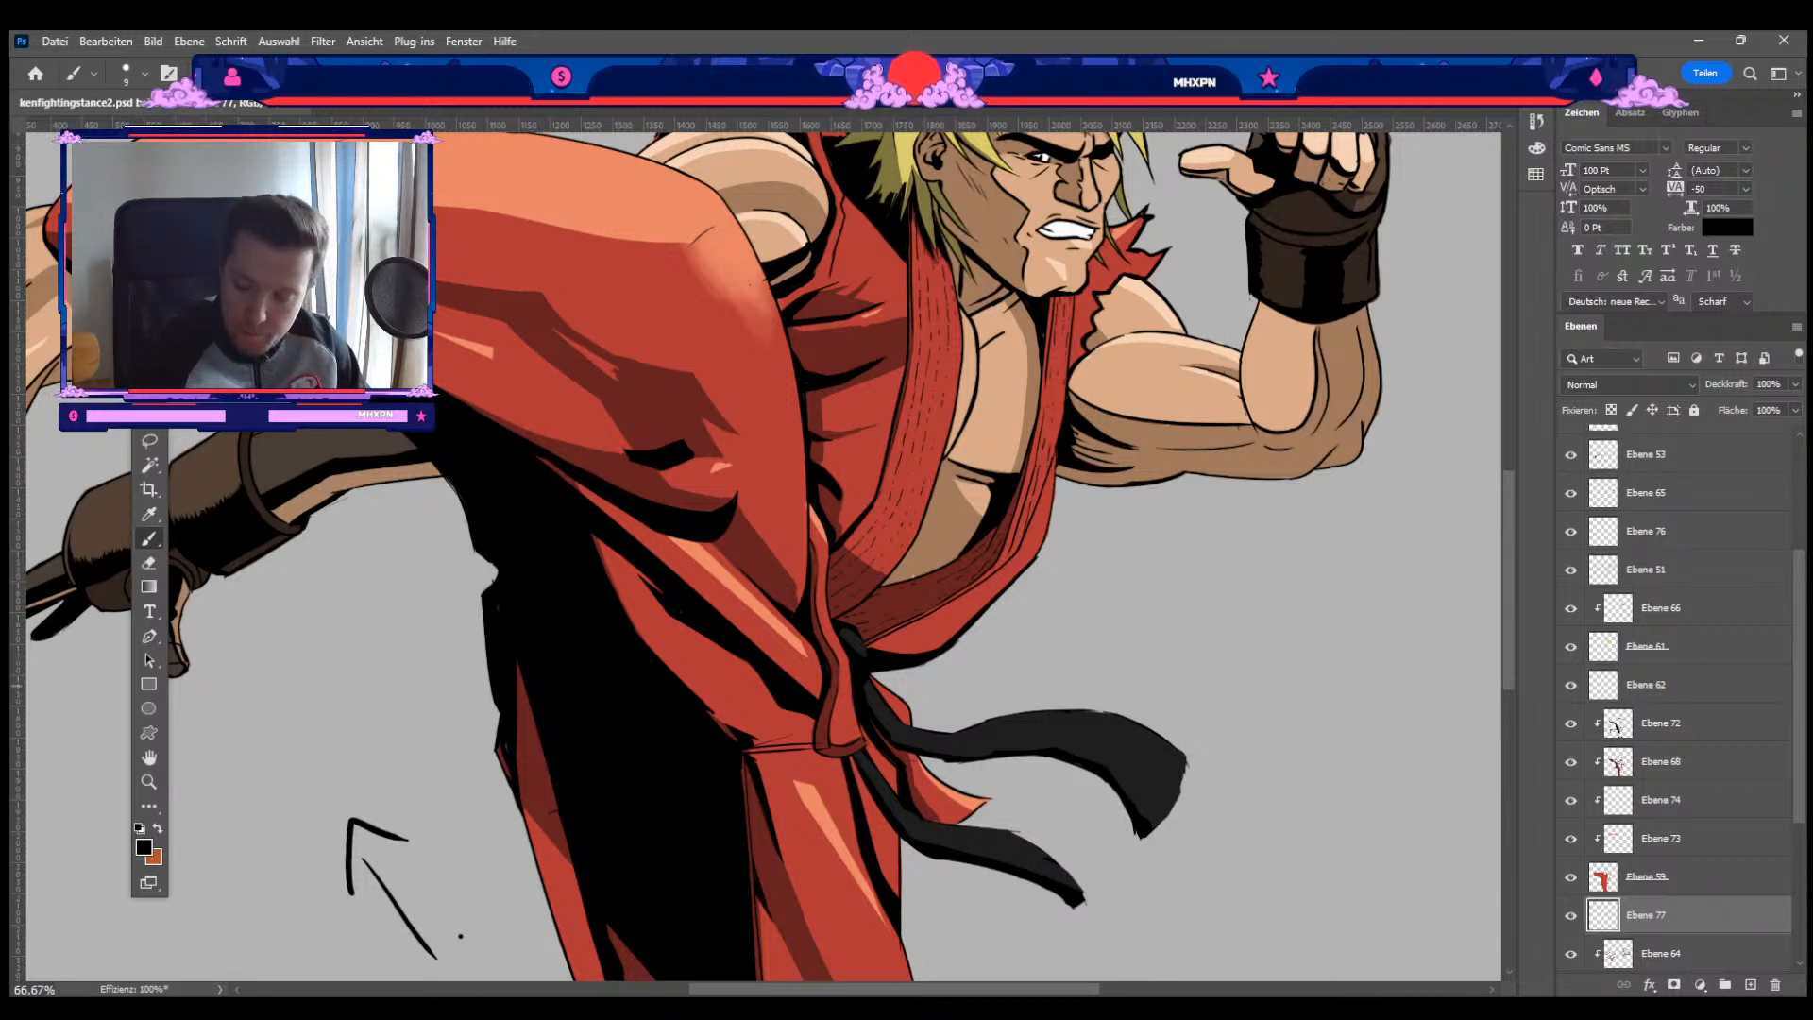
scroll(1676, 699, up, 1)
scroll(1676, 699, up, 2)
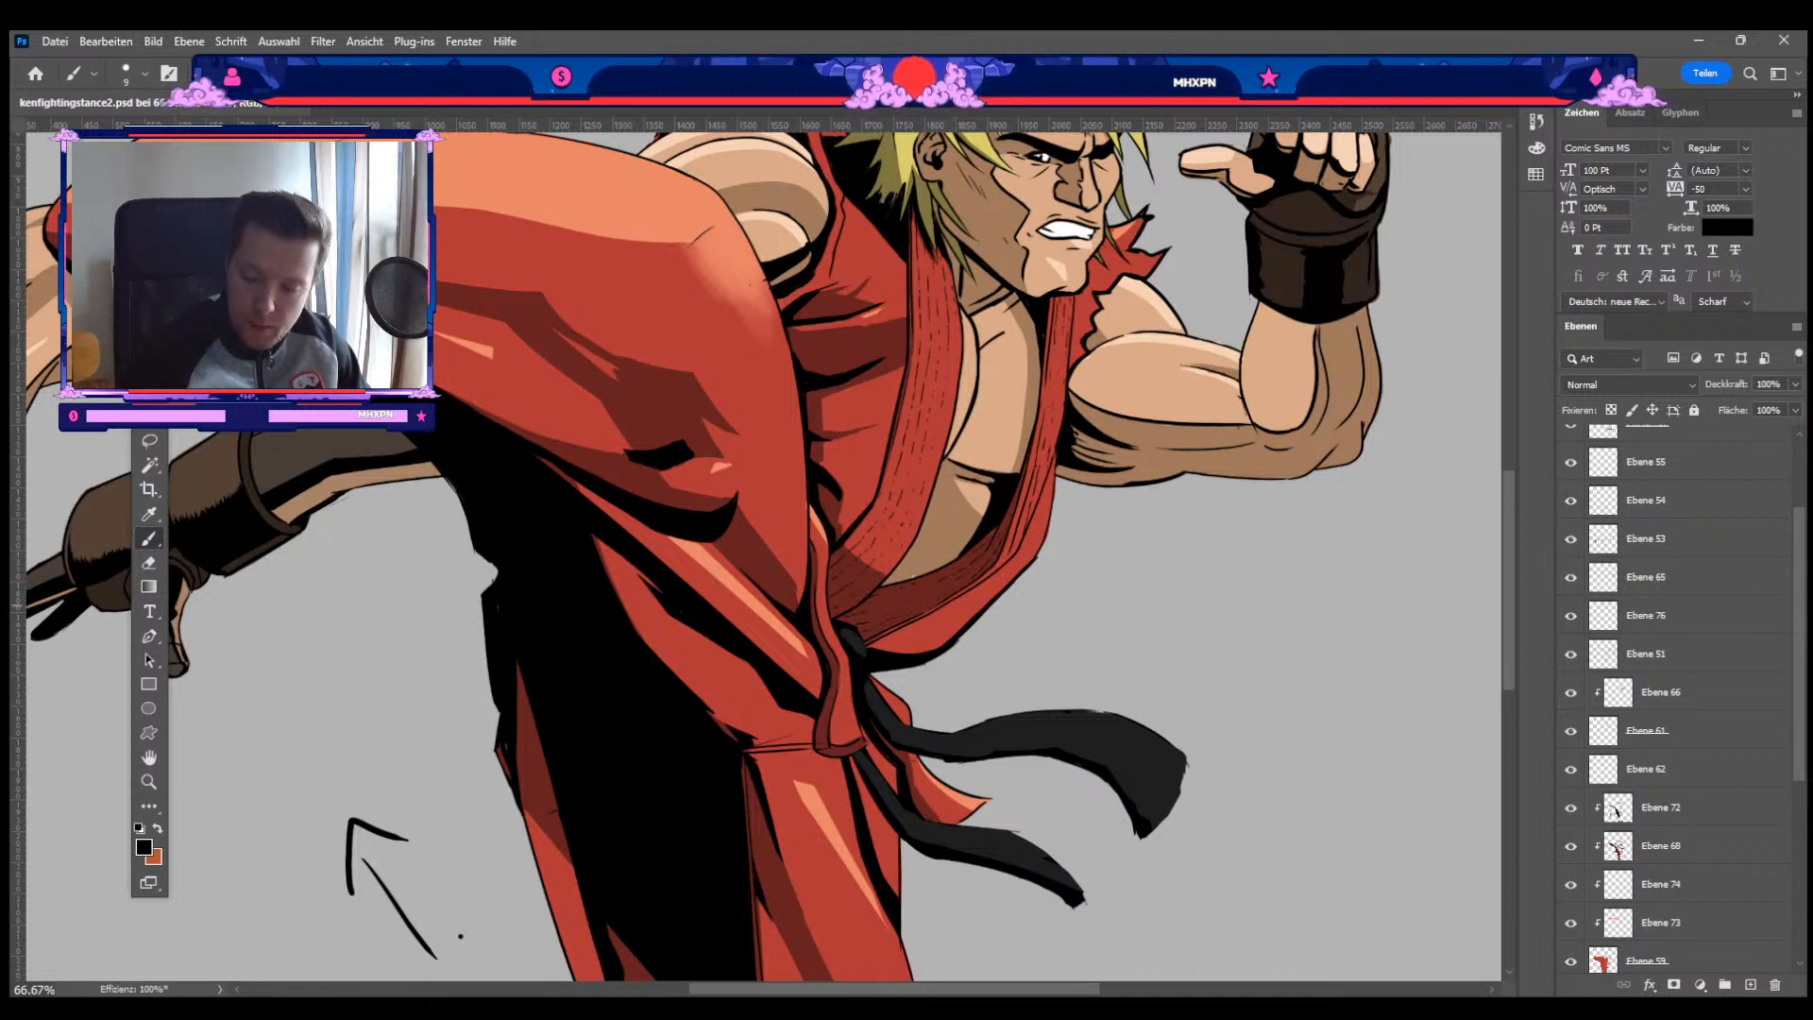
scroll(1676, 698, up, 4)
click(1681, 444)
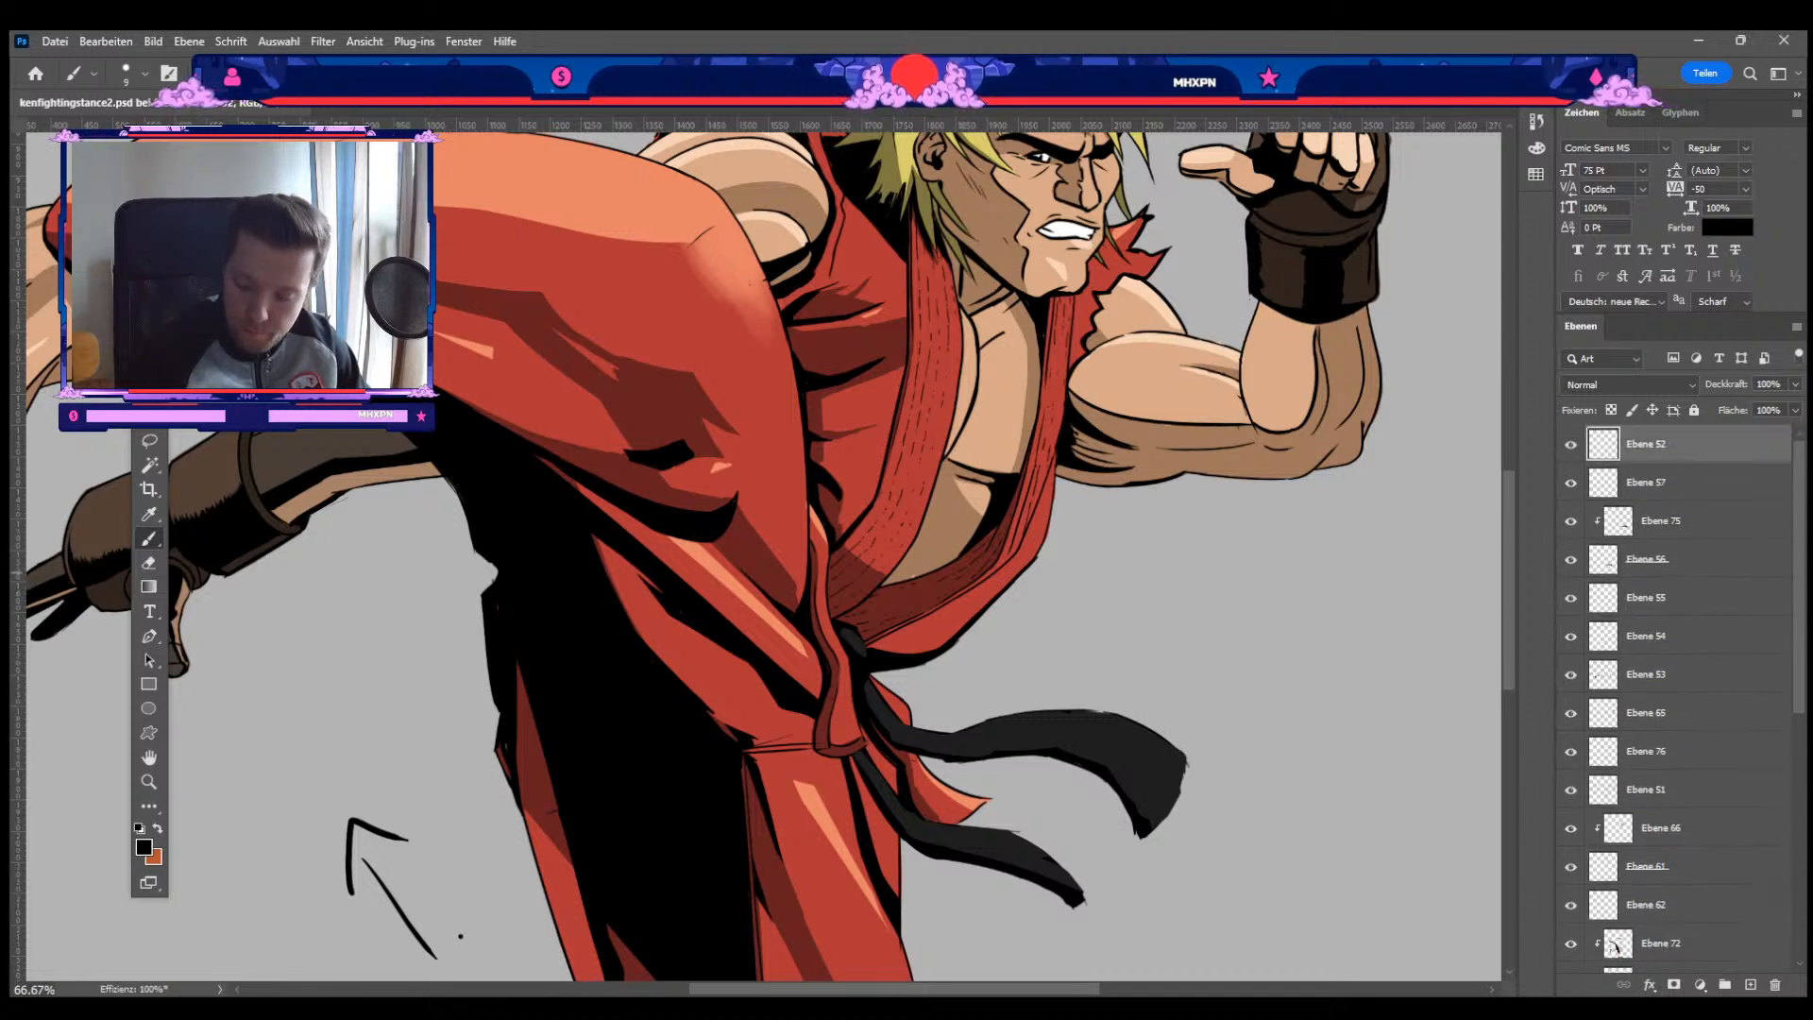
click(1751, 985)
Step: Try a few black outline strokes with a size 8 brush where the raised upper arm meets the gi, undoing each one
key([)
drag(1059, 463, 1056, 516)
key(ctrl+z)
drag(1058, 451, 1053, 540)
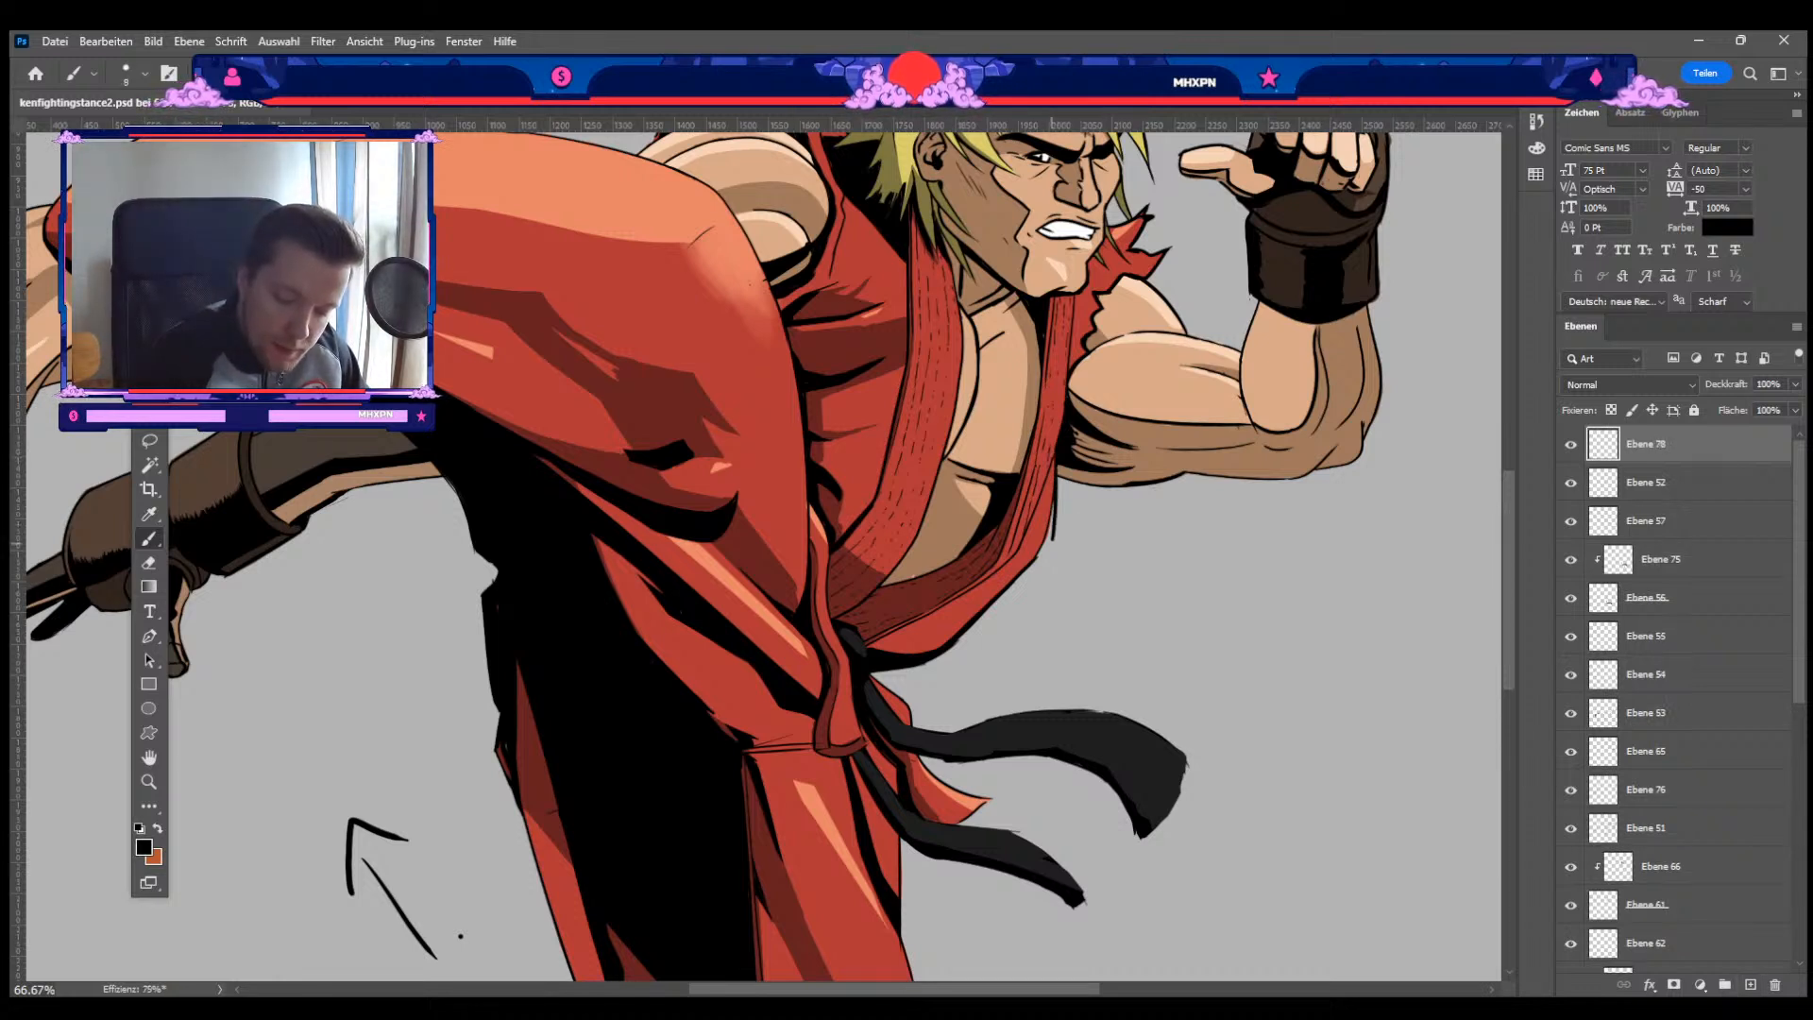
key(ctrl+z)
drag(1057, 466, 1037, 556)
drag(1059, 475, 1112, 488)
key(ctrl+z)
key(ctrl+z)
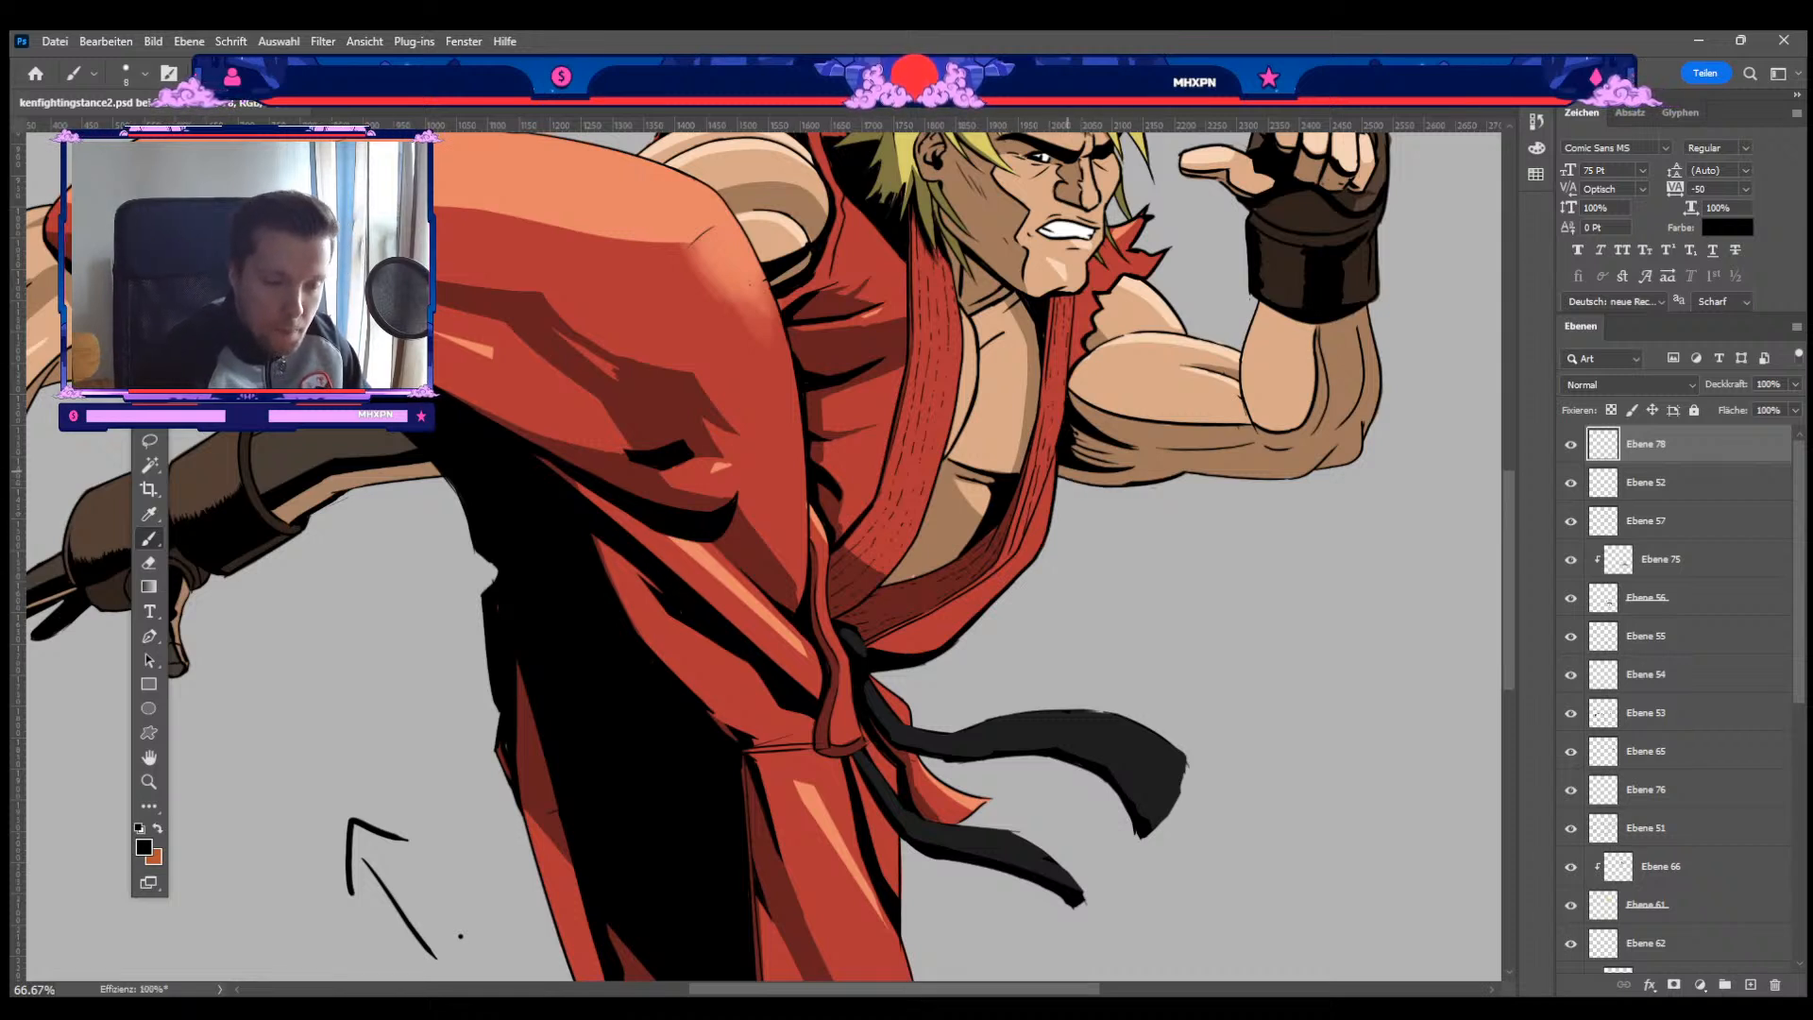
Step: Rotate the canvas and strengthen the black outline along the underside of the raised arm on layer Ebene 78
key(r)
mouse_move(1016, 137)
mouse_down()
mouse_move(1181, 151)
mouse_move(1473, 784)
mouse_move(1497, 672)
mouse_up()
key(b)
drag(952, 740, 875, 524)
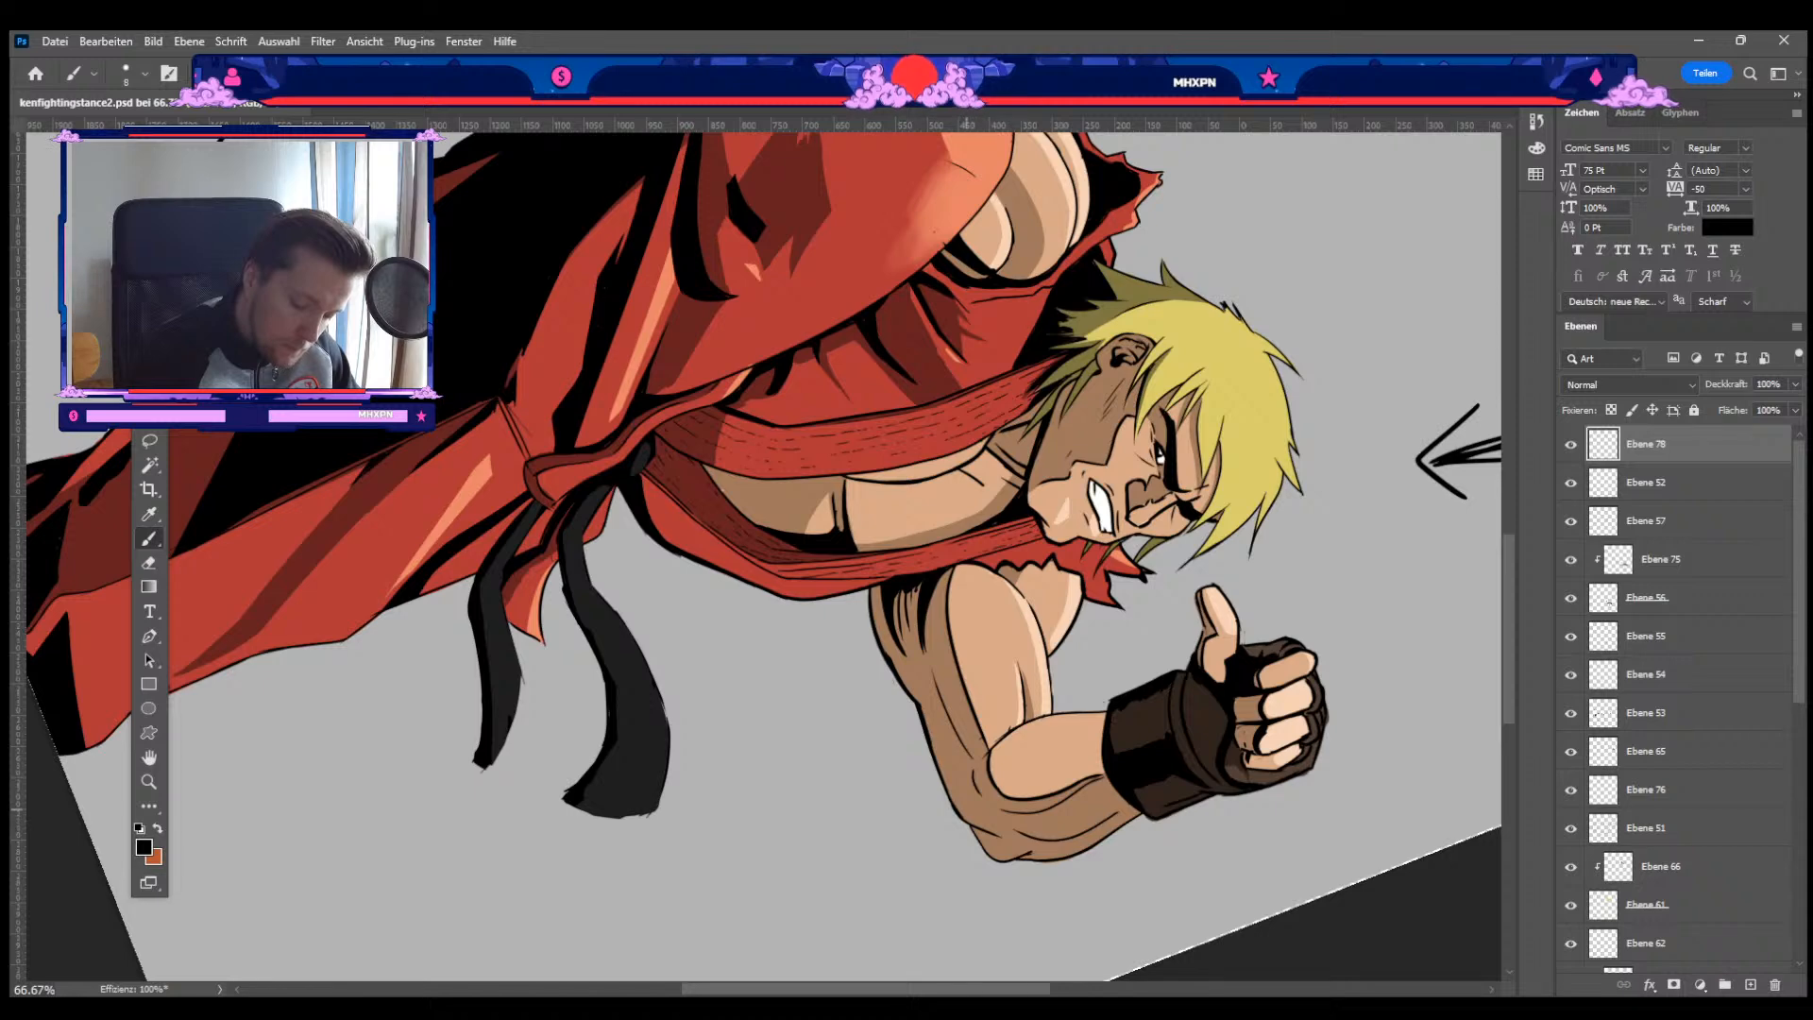
Step: Clean up the raised arm's outline on line-art layer Ebene 51 with a size 10 eraser and black brush, resetting the canvas rotation when done
key(r)
mouse_move(1039, 442)
mouse_down()
mouse_move(1000, 630)
mouse_move(962, 659)
mouse_move(998, 456)
mouse_up()
key(space)
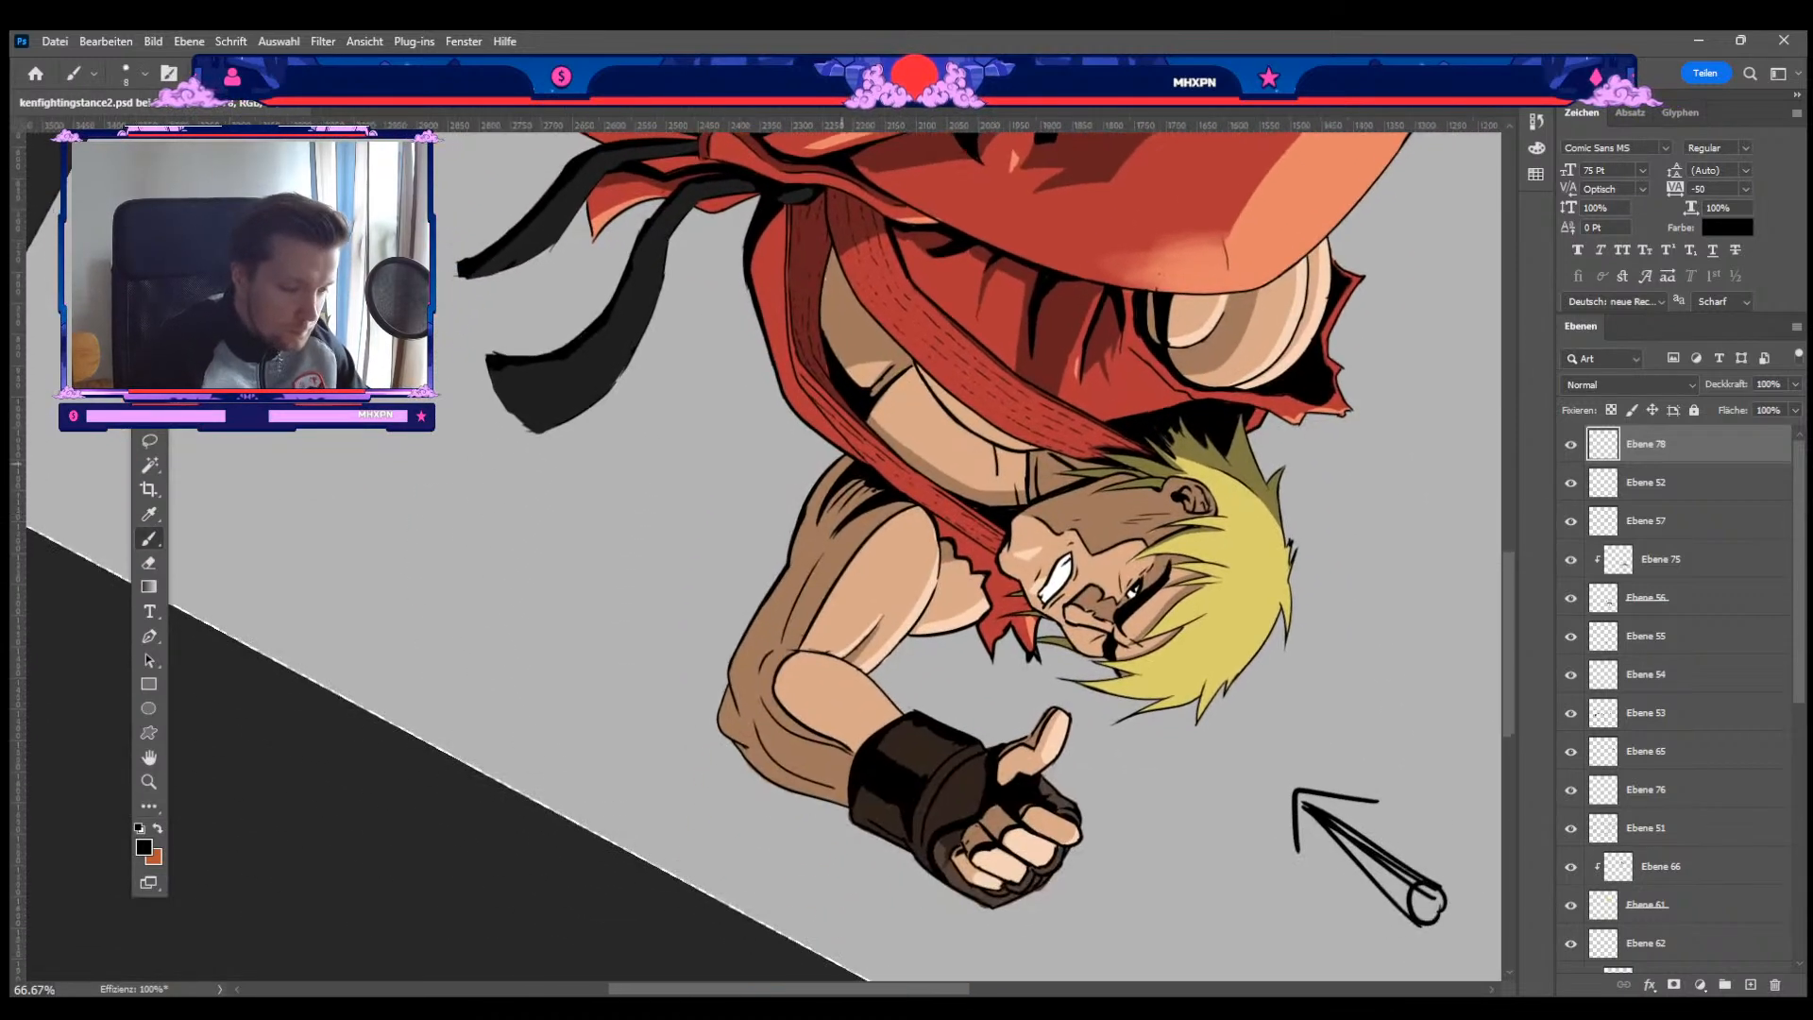
click(149, 392)
click(814, 499)
key(e)
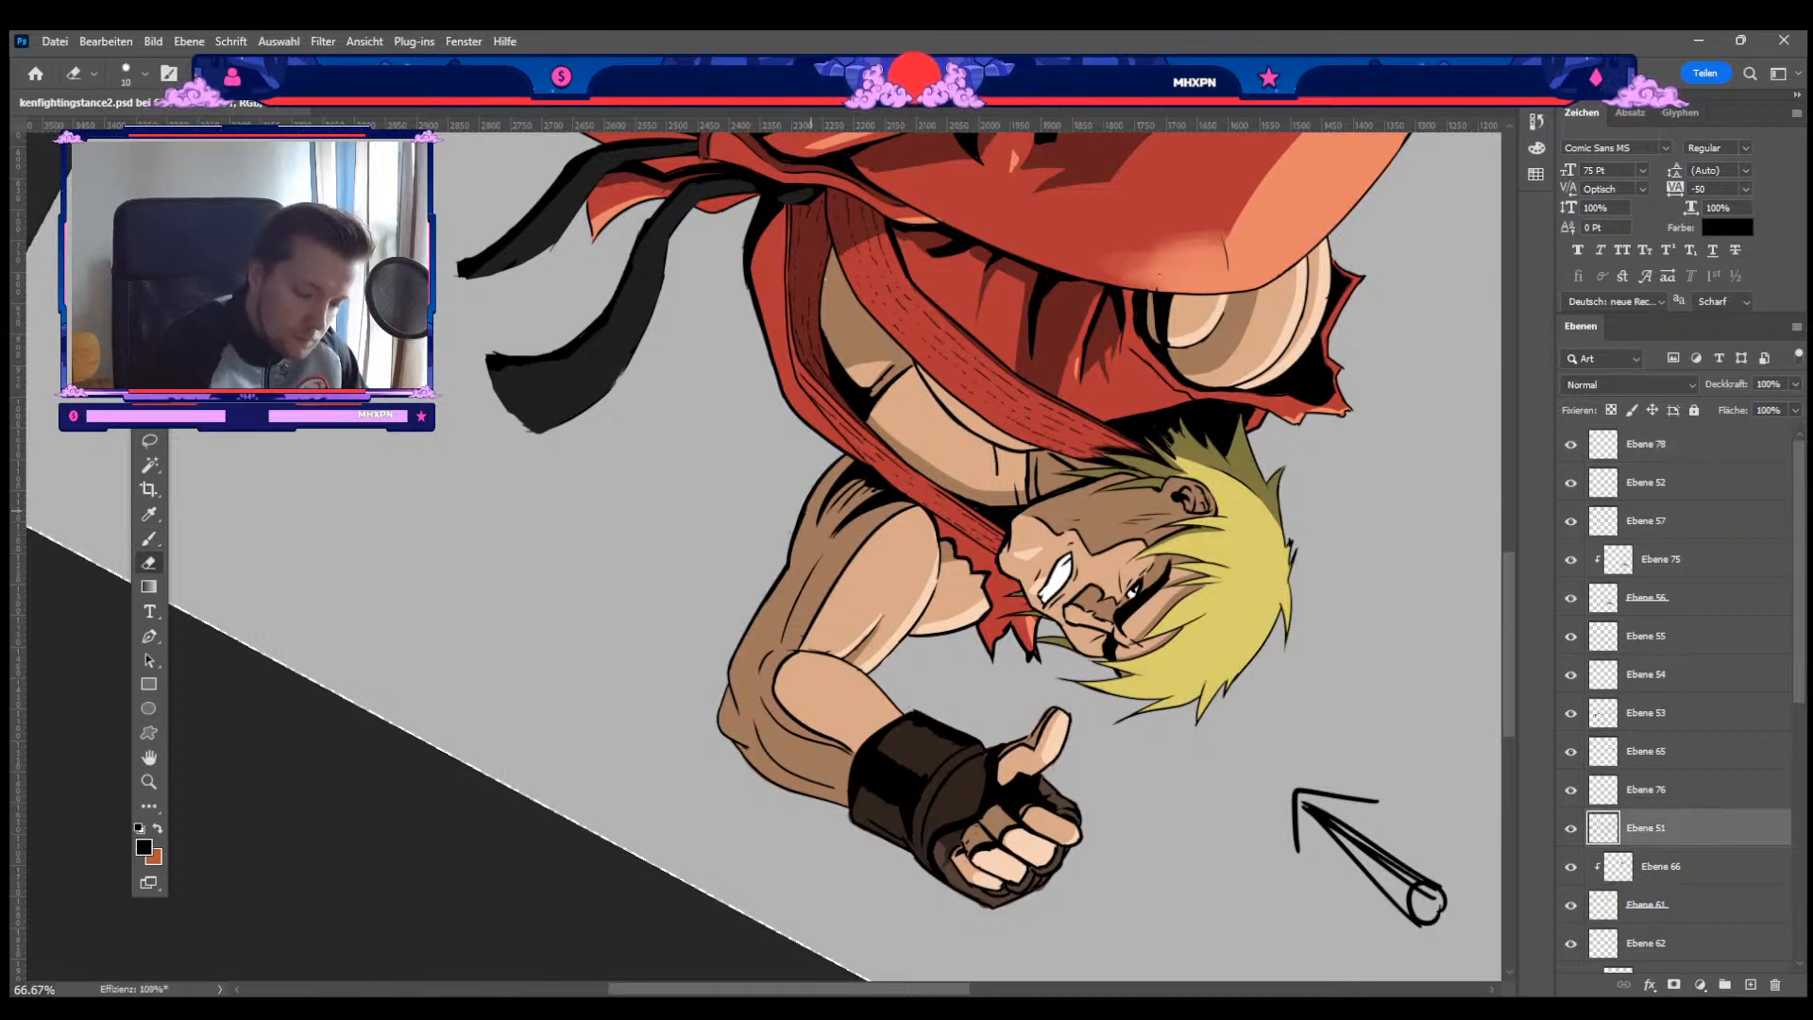
key(b)
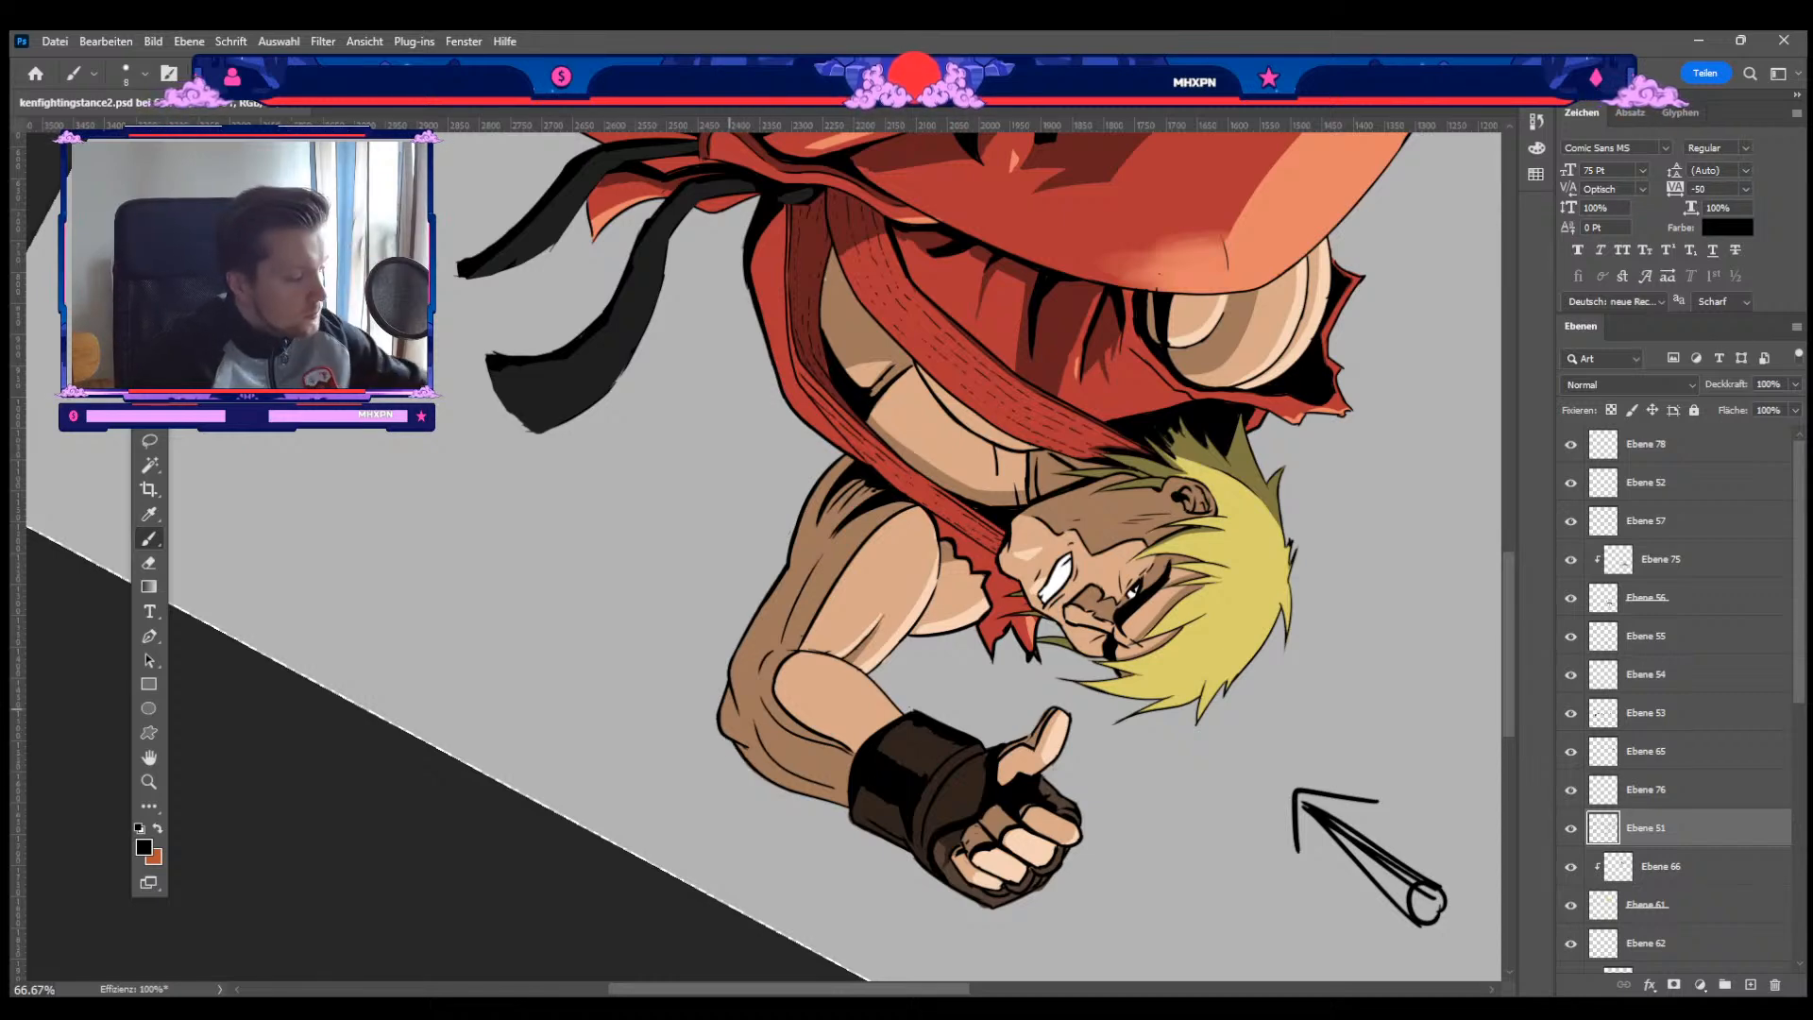
key(Escape)
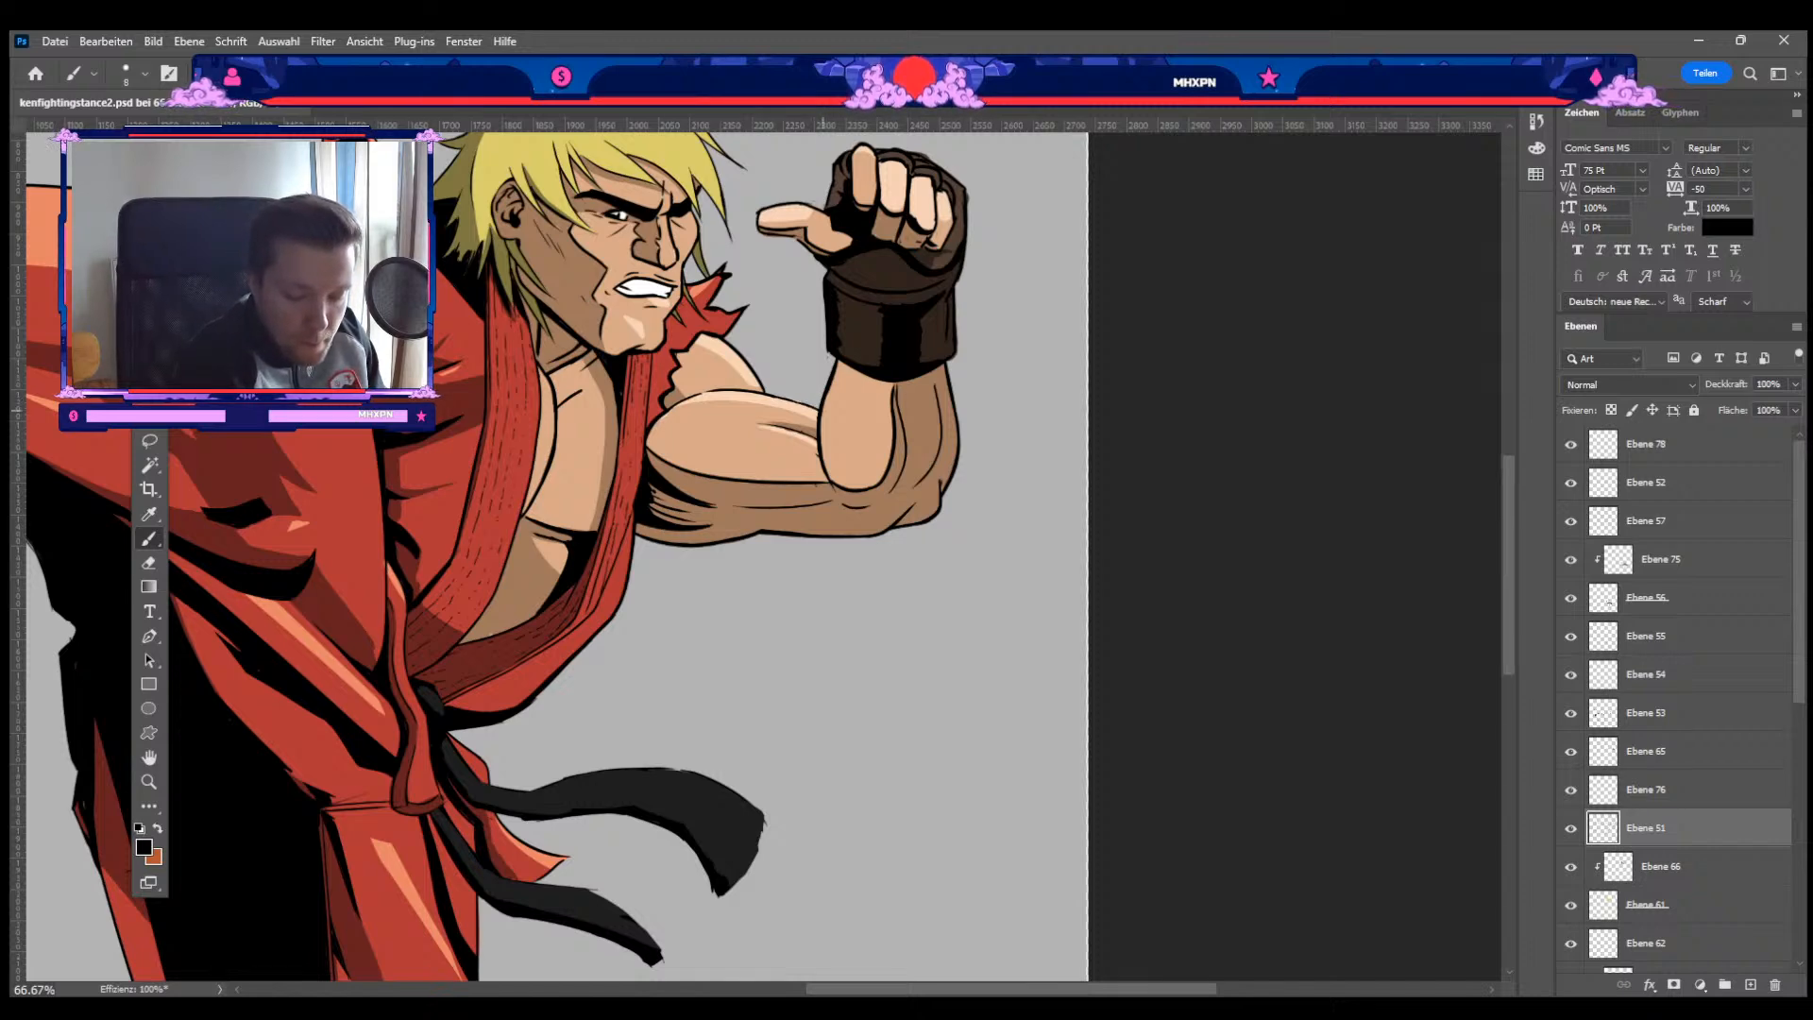
Step: Rotate the canvas, refine the raised arm's line art with a size 7 brush, and erase stray edges at the glove on layer Ebene 63
key(r)
drag(827, 415, 699, 413)
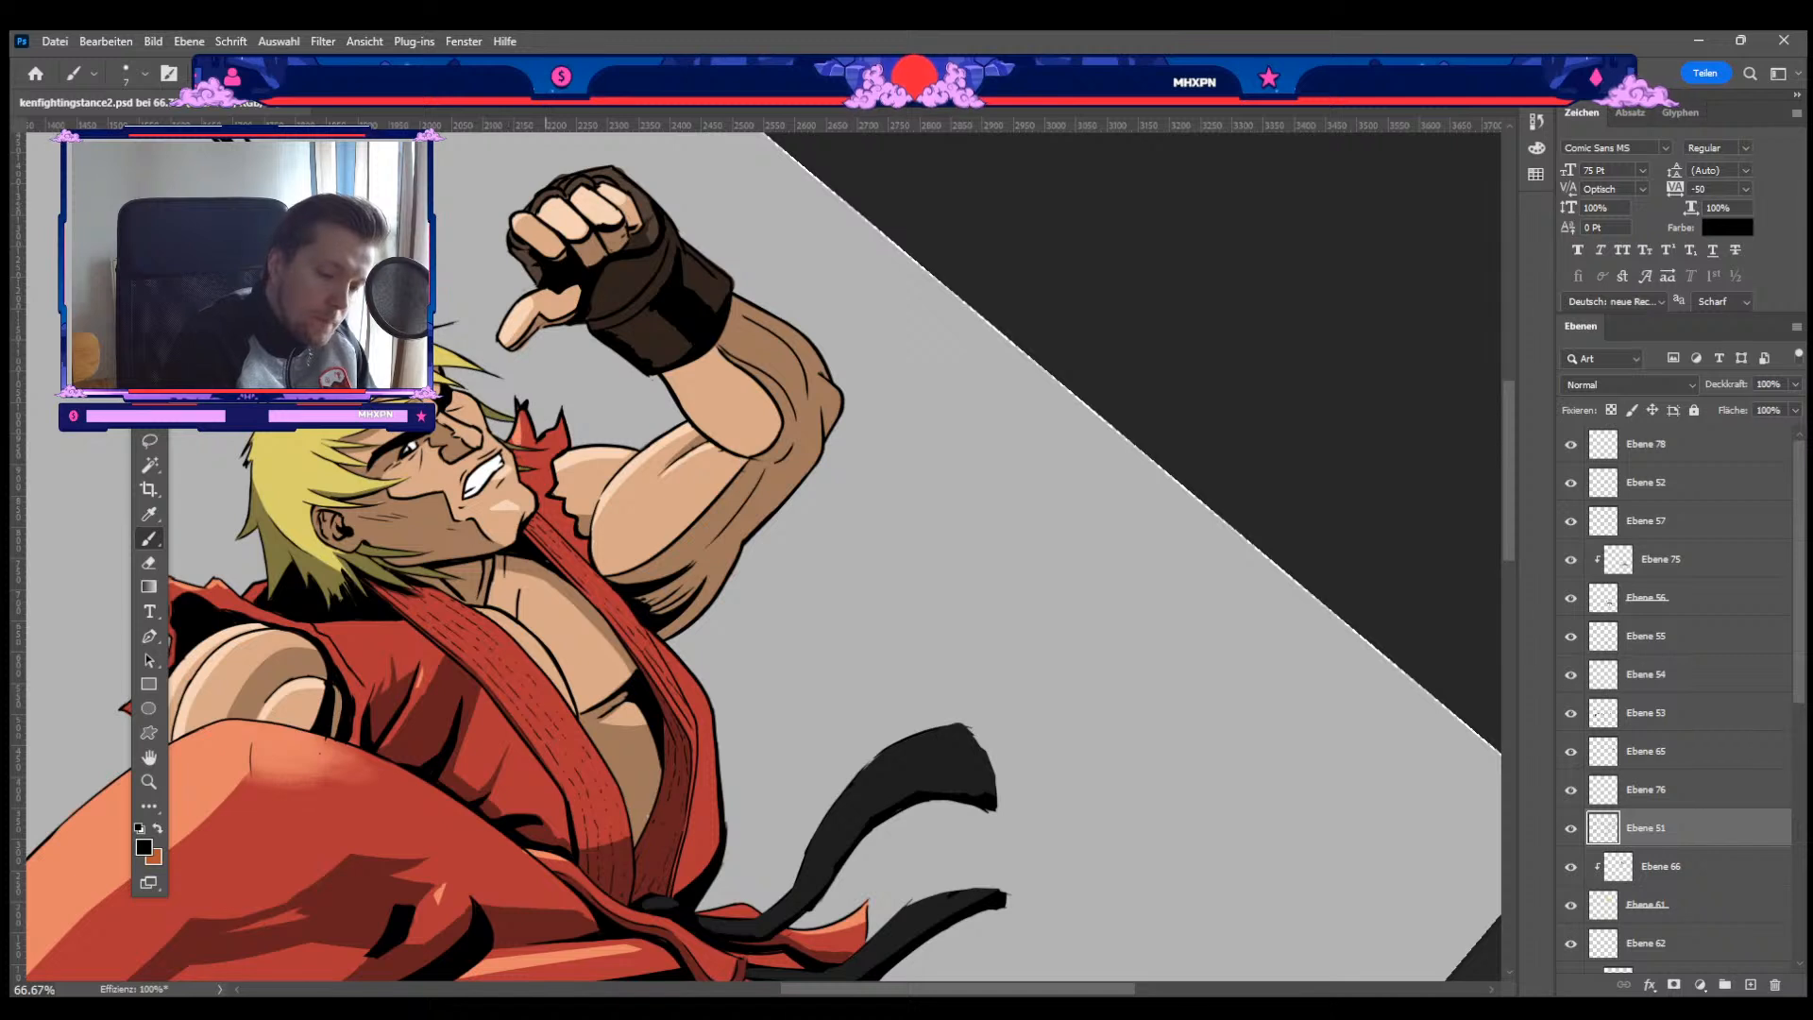
key(v)
click(642, 204)
key(e)
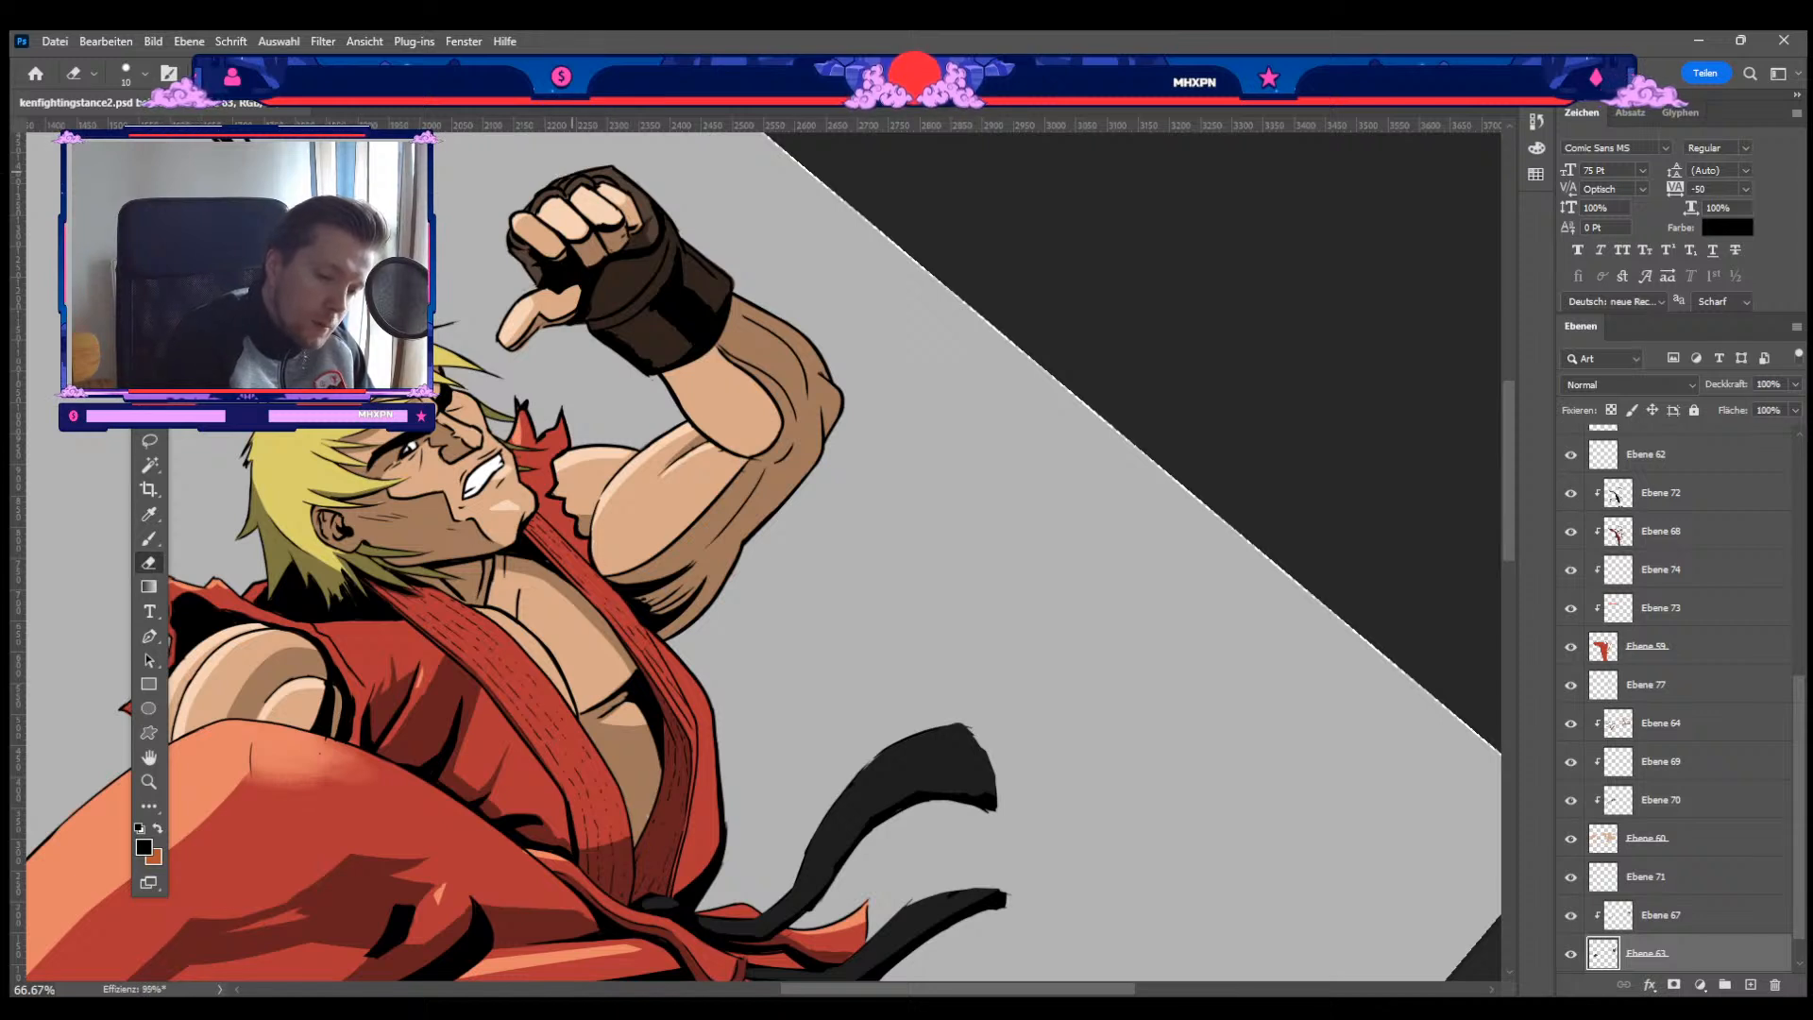
key(v)
scroll(1681, 661, up, 6)
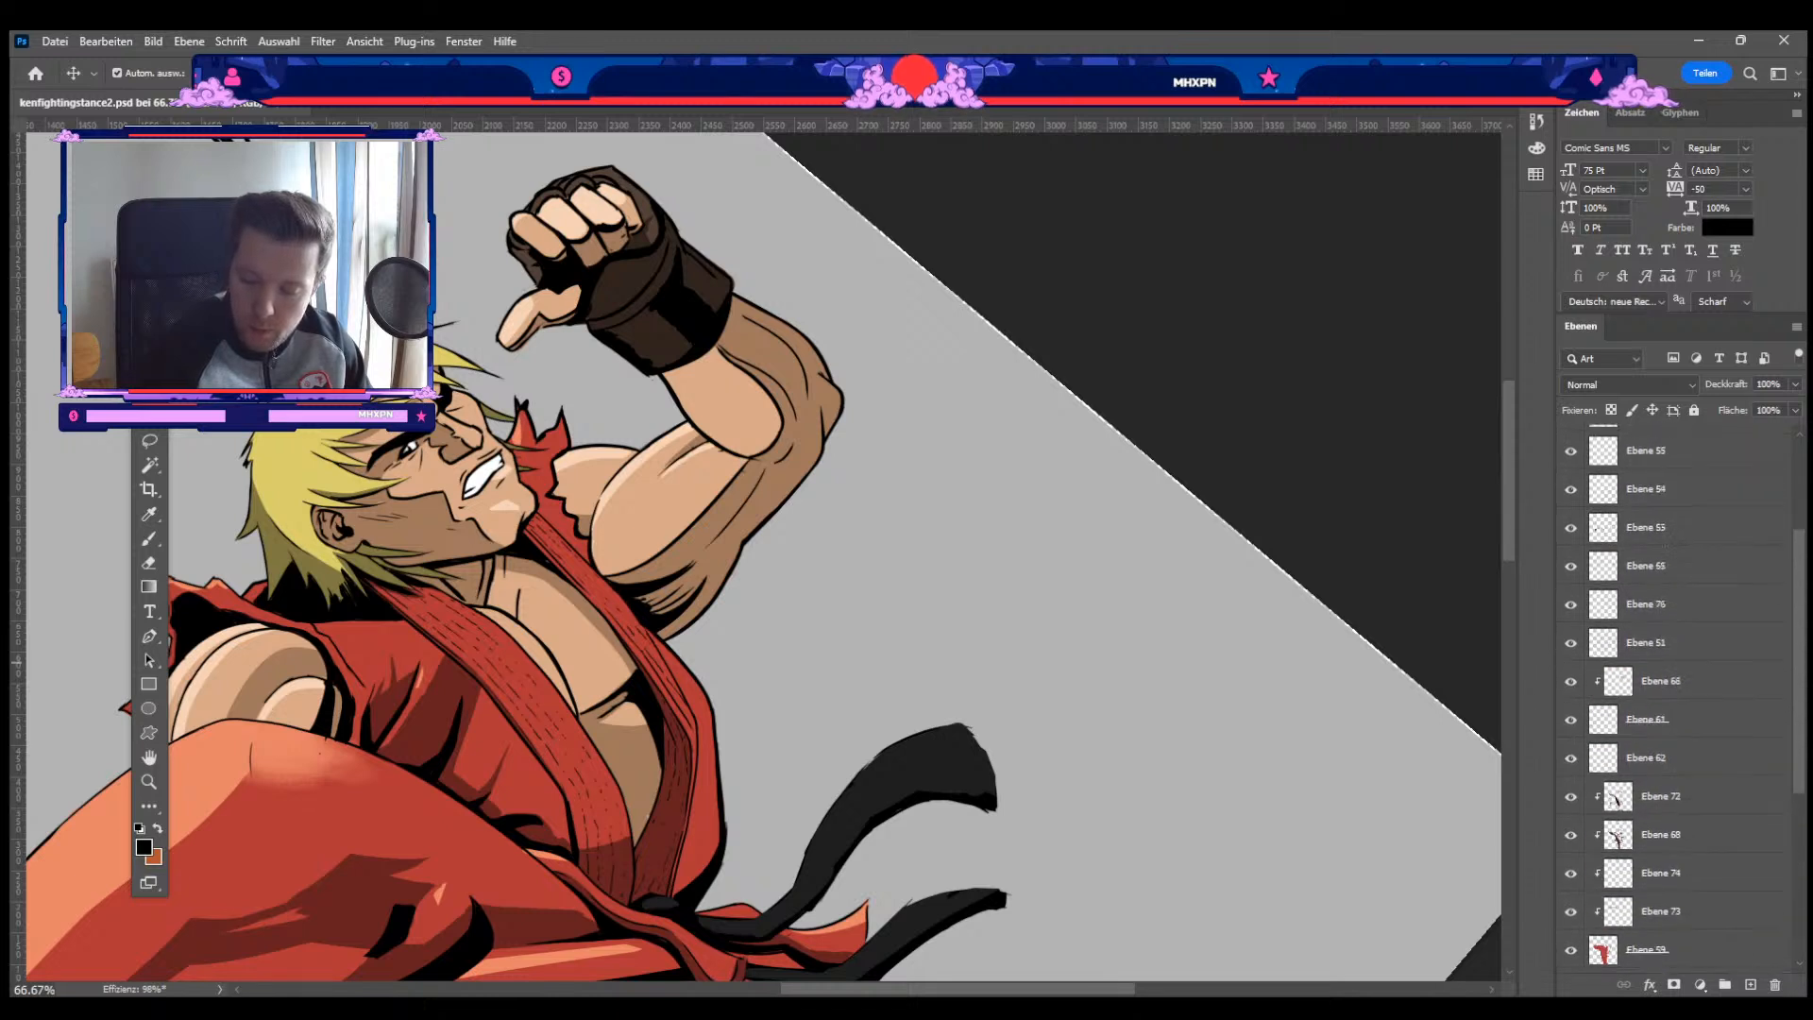
Step: Select layer Ebene 78, reset the canvas rotation and refine the black outline at the face's front with a small brush
click(1667, 444)
click(1570, 444)
click(1571, 444)
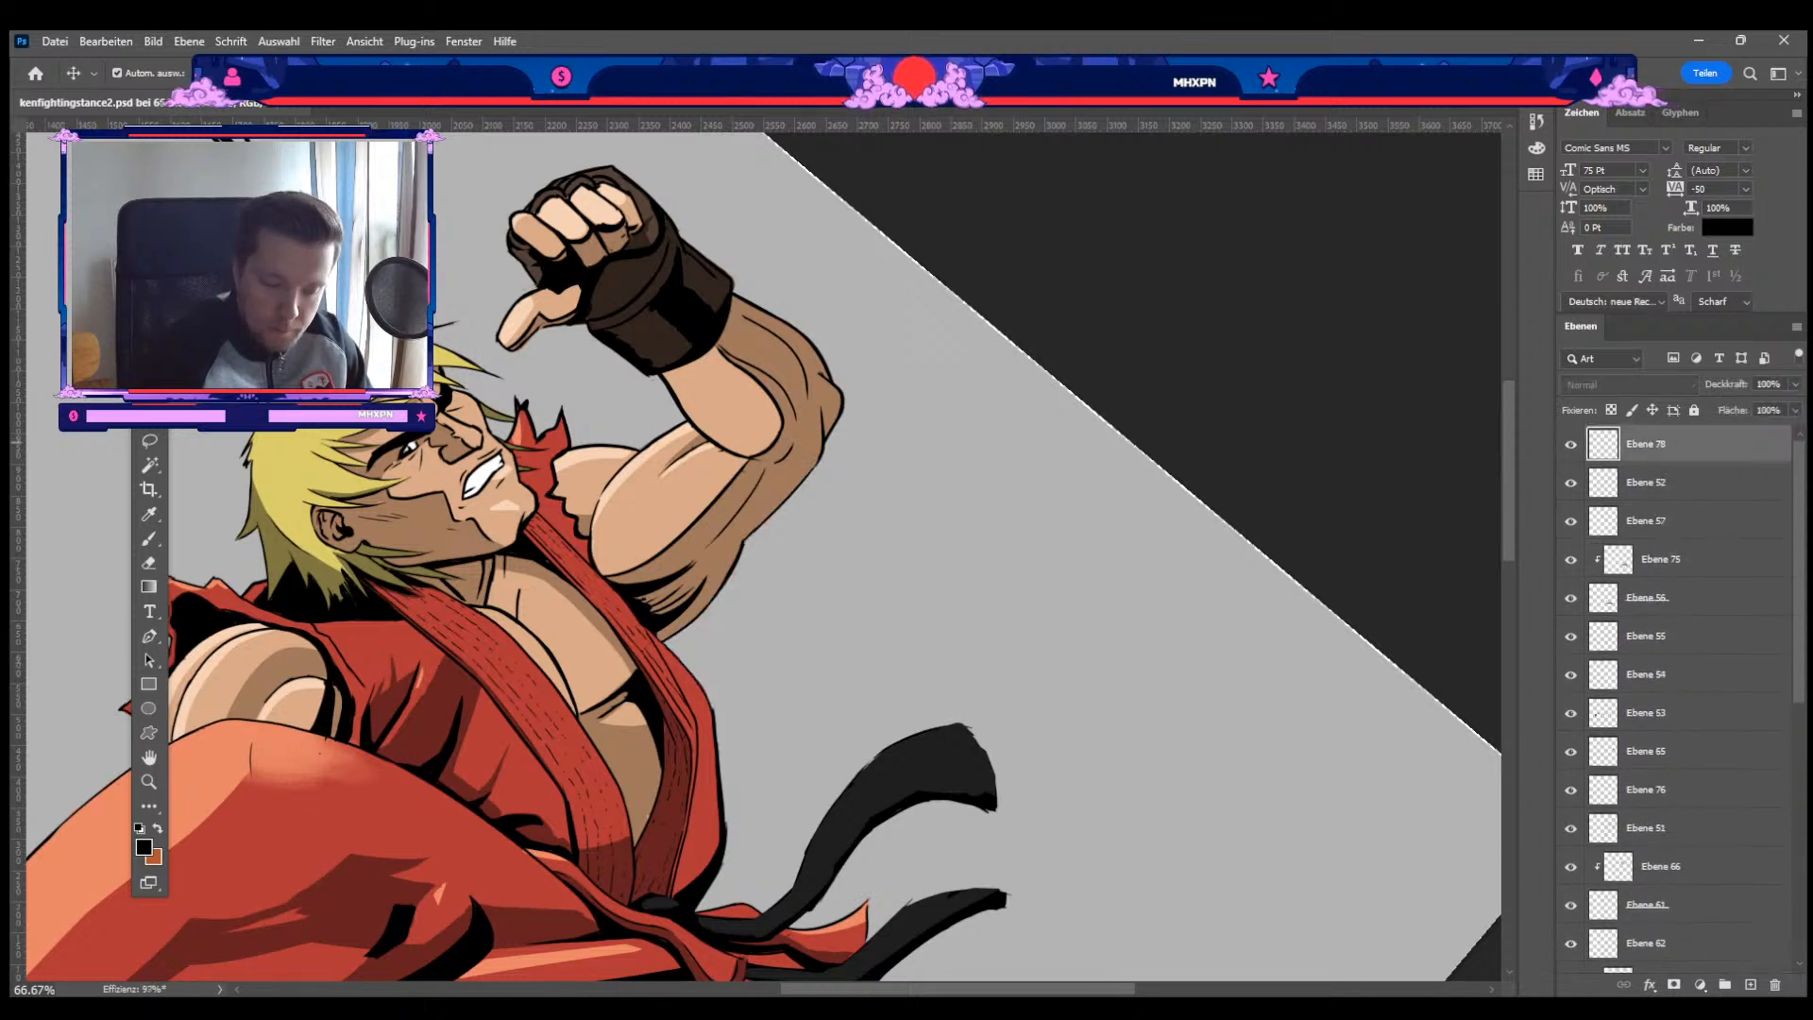
key(b)
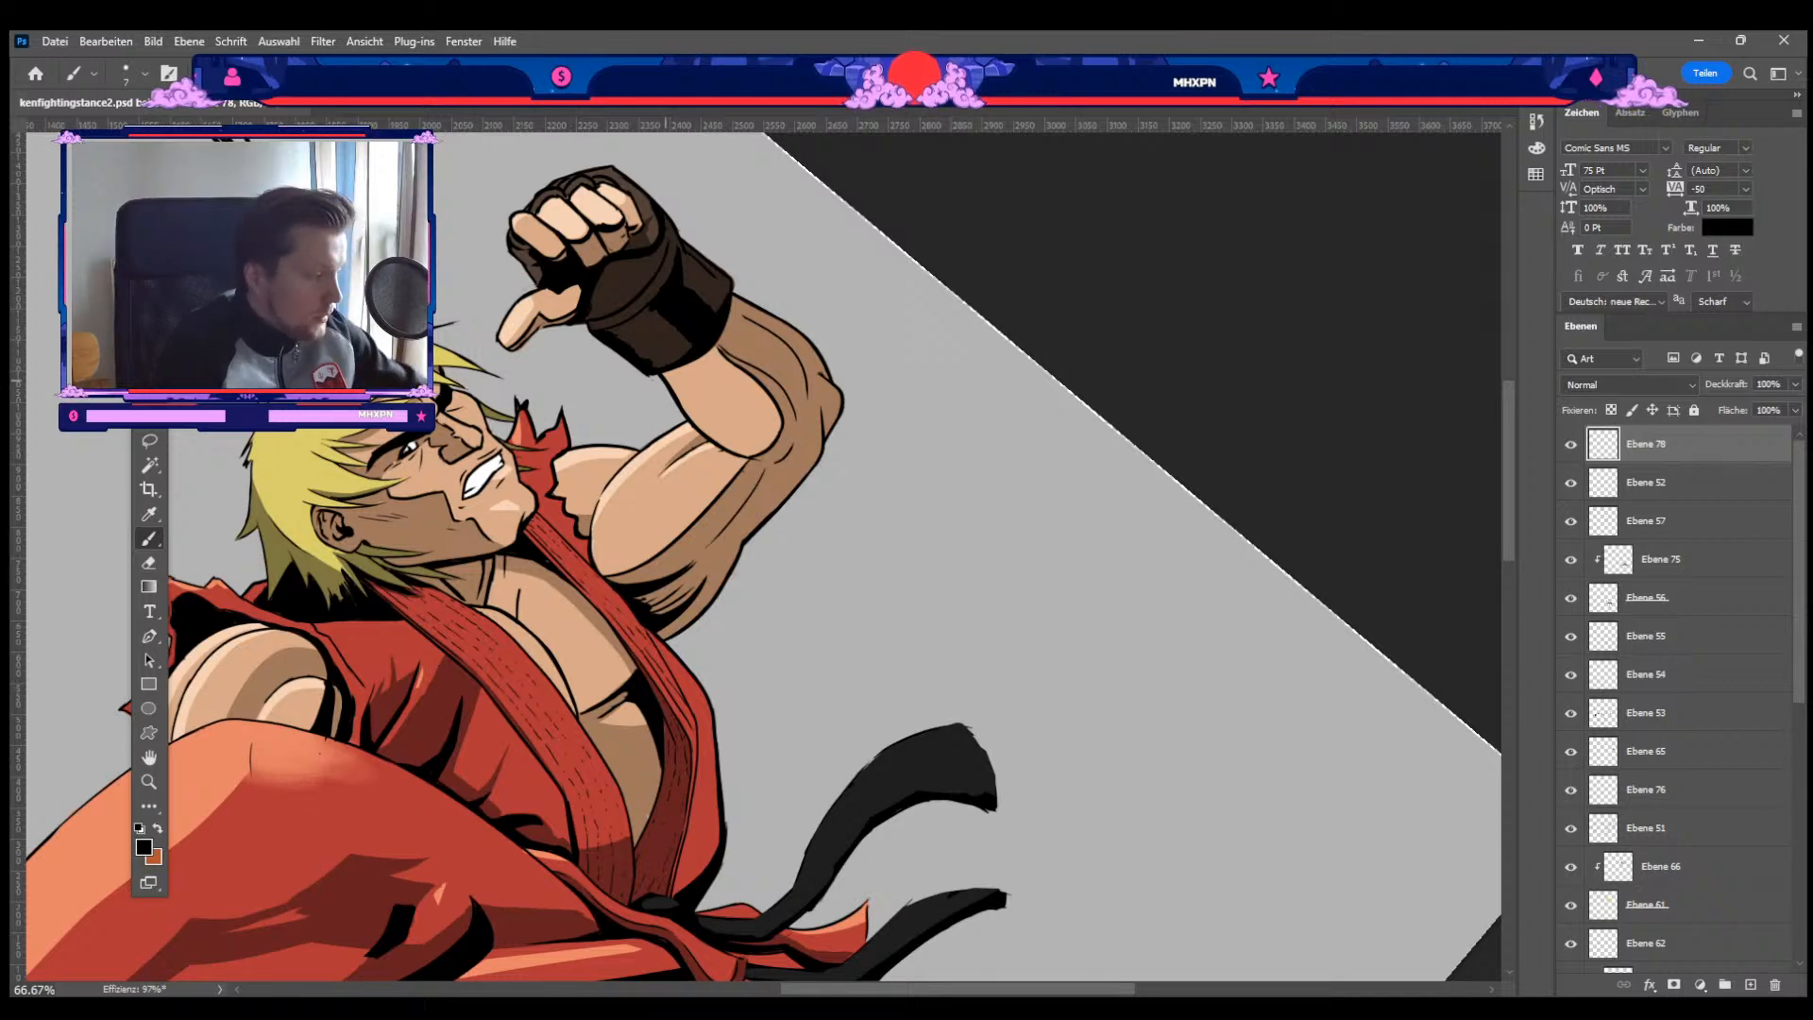
key(Escape)
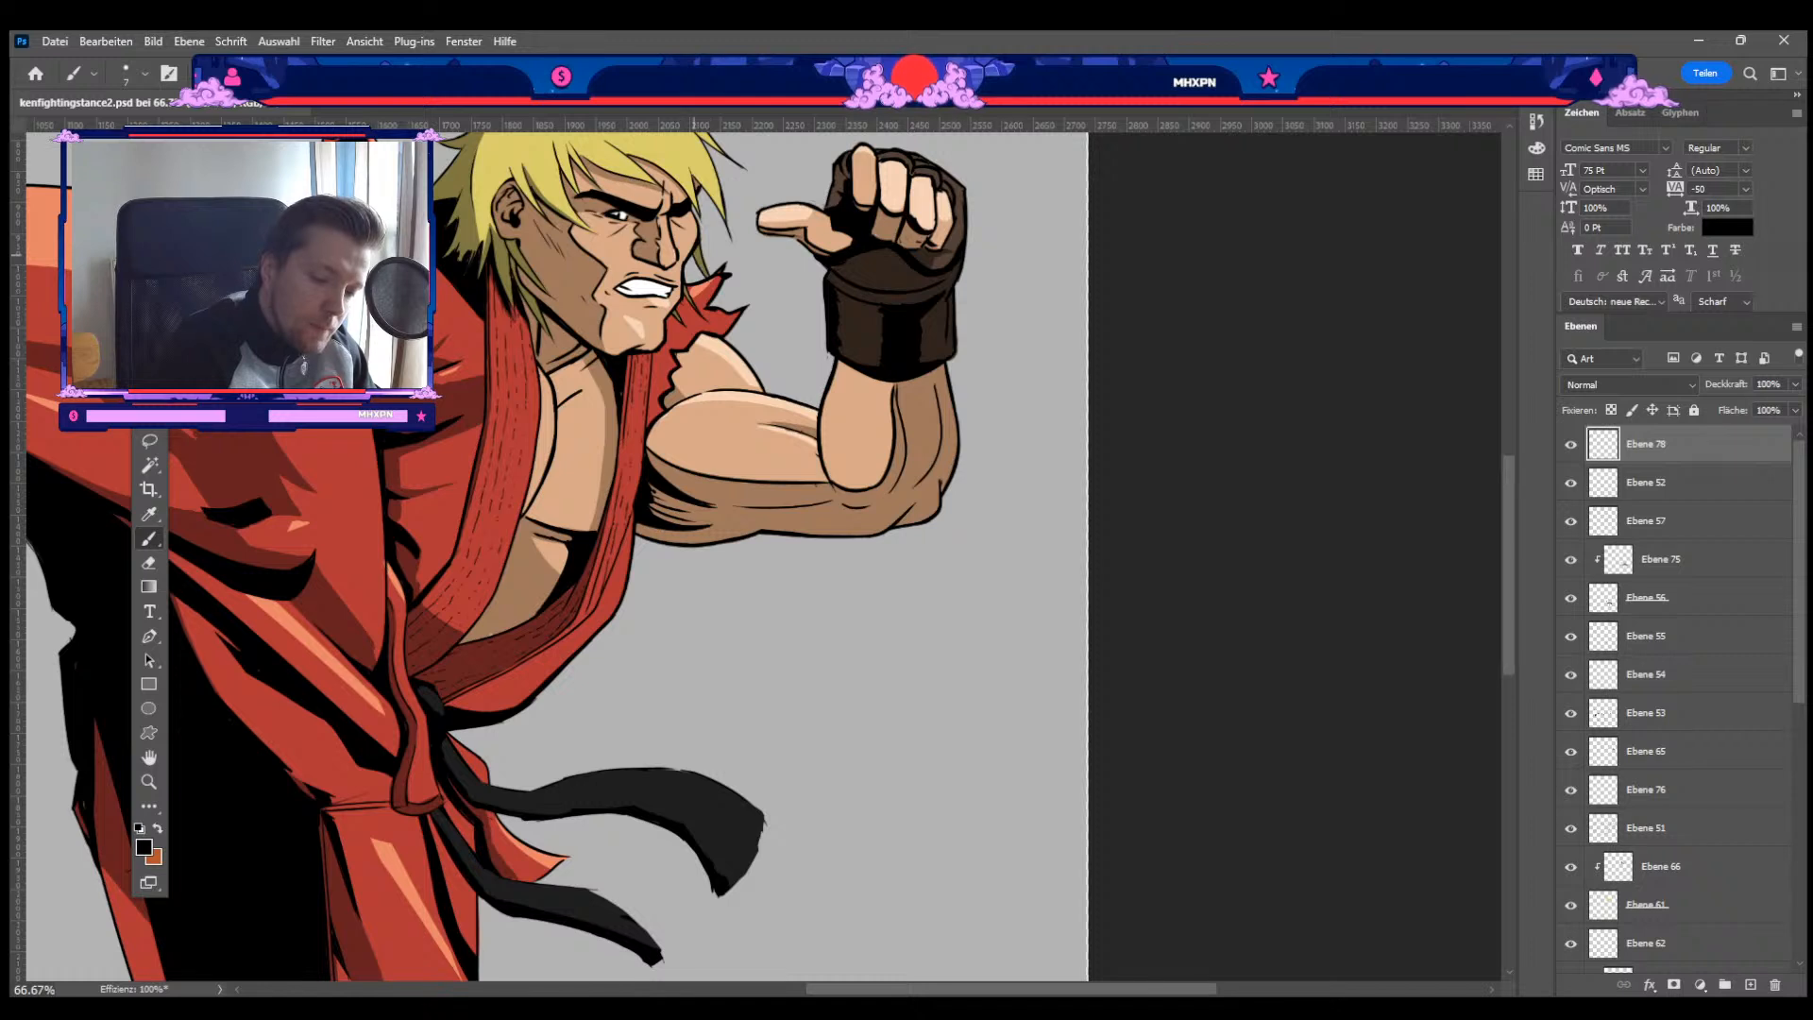
key(bracketleft)
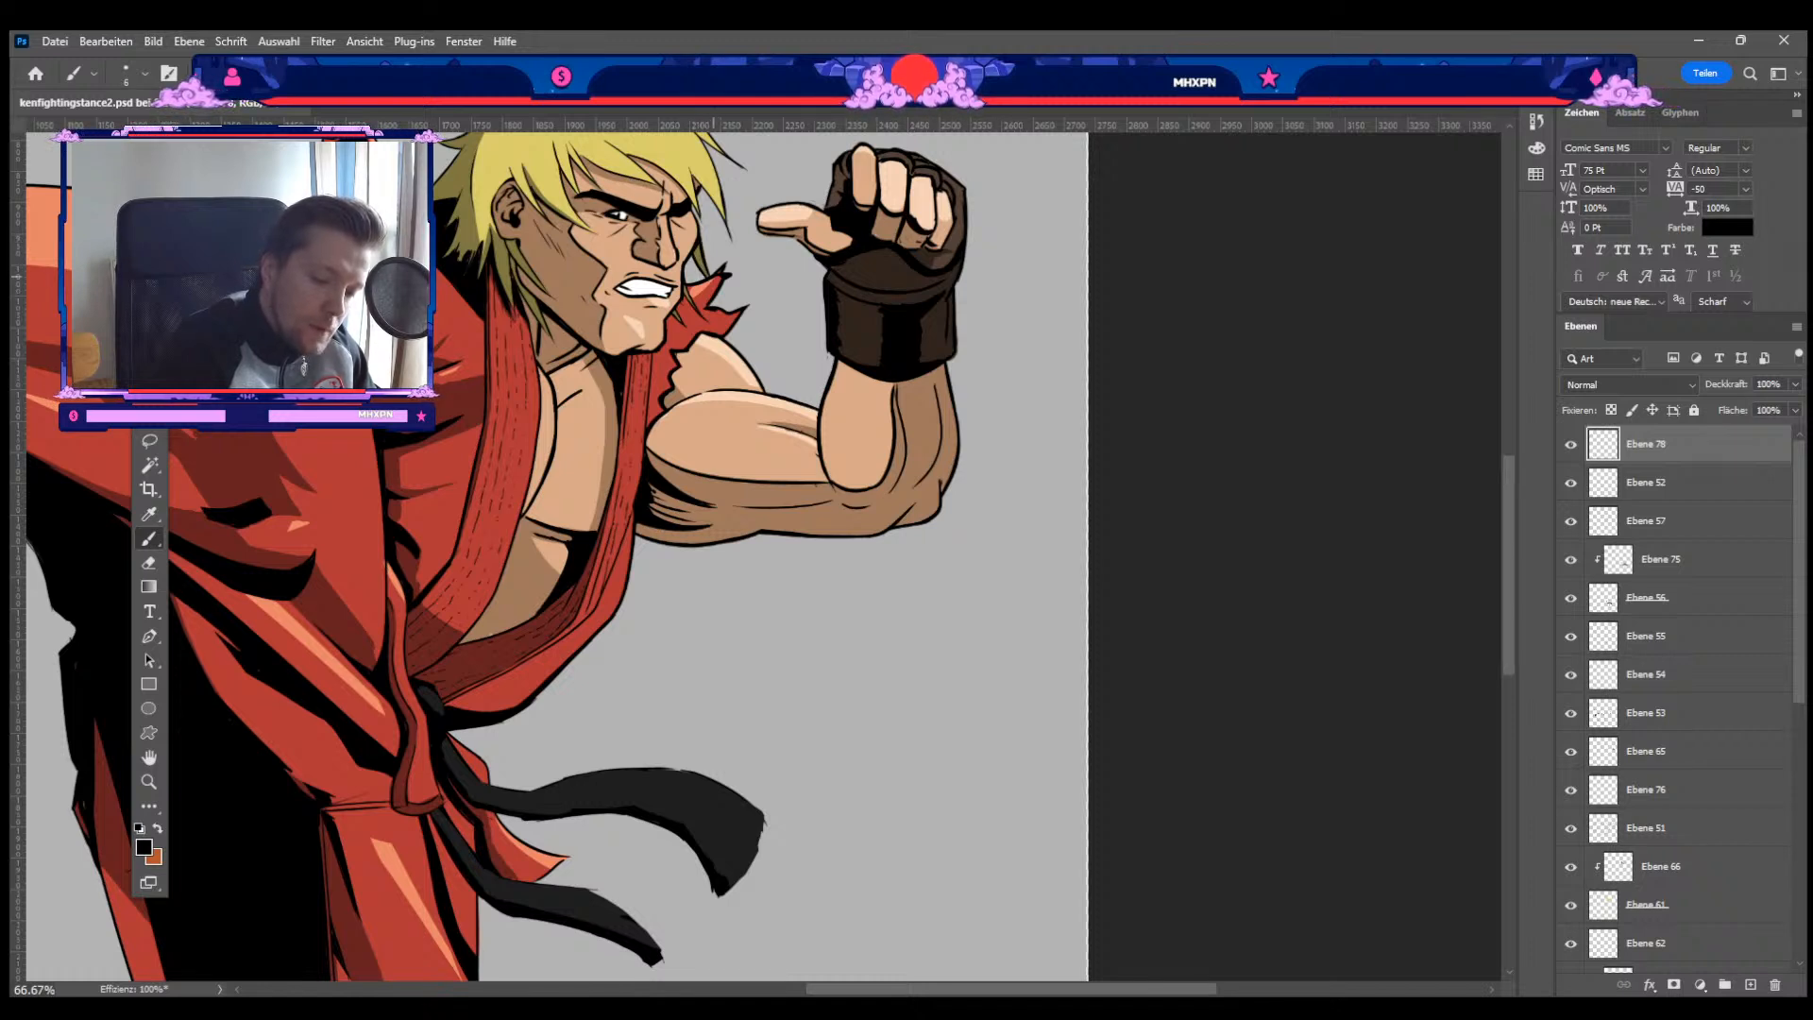
key(bracketleft)
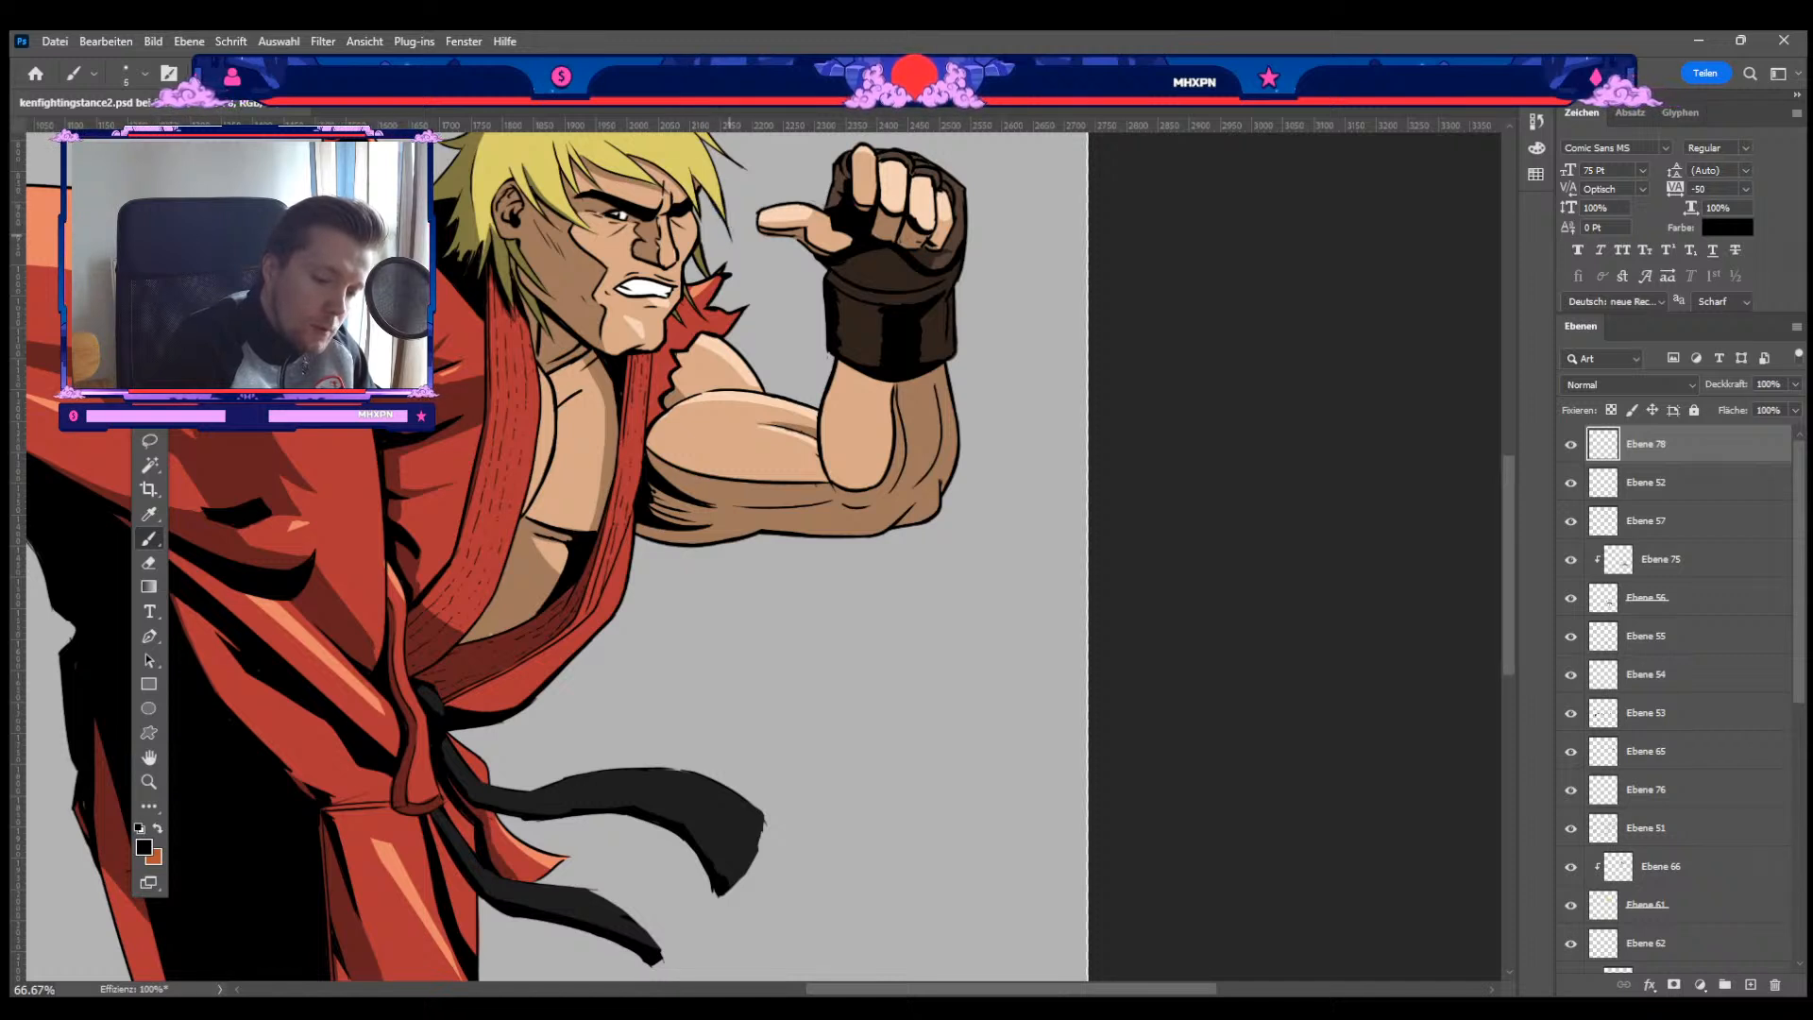
key(bracketright)
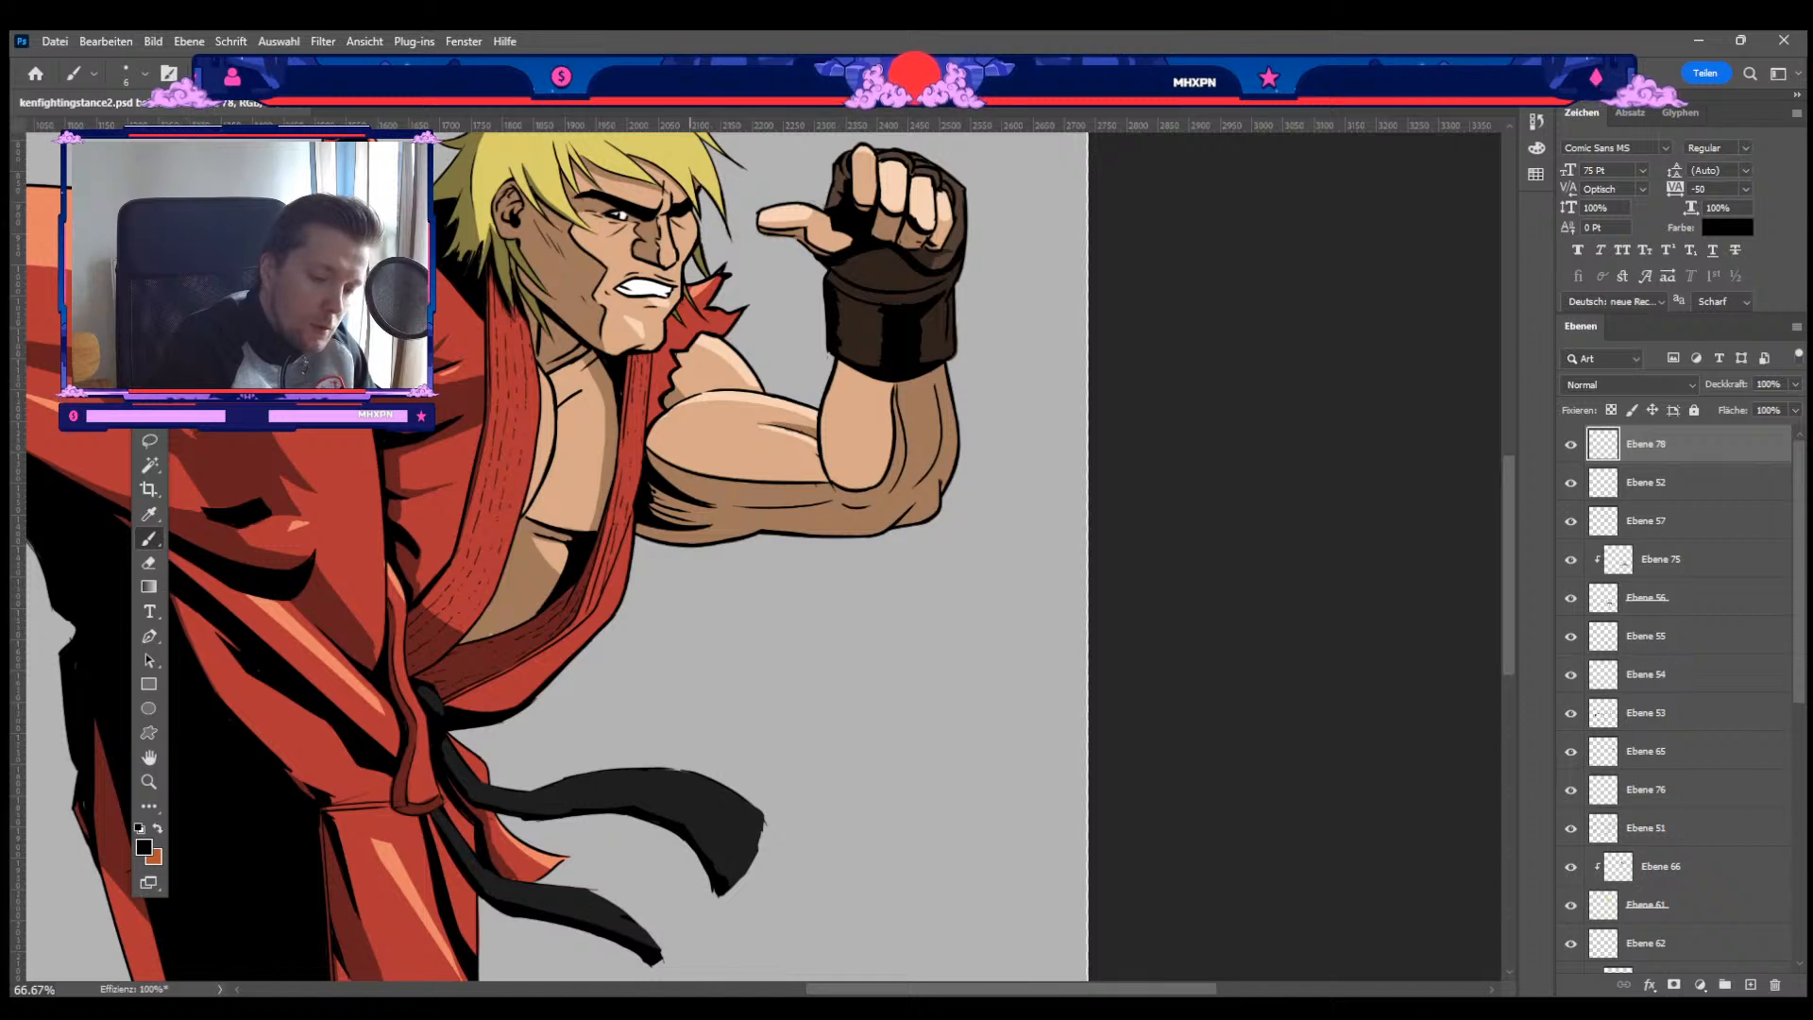
Step: Rotate the canvas almost upside down and refine the front hair outlines with the black brush and eraser
mouse_move(759, 301)
mouse_down()
mouse_move(915, 524)
mouse_move(954, 547)
mouse_up()
key(r)
mouse_move(1031, 625)
mouse_down()
mouse_move(614, 359)
mouse_move(563, 415)
mouse_up()
key(b)
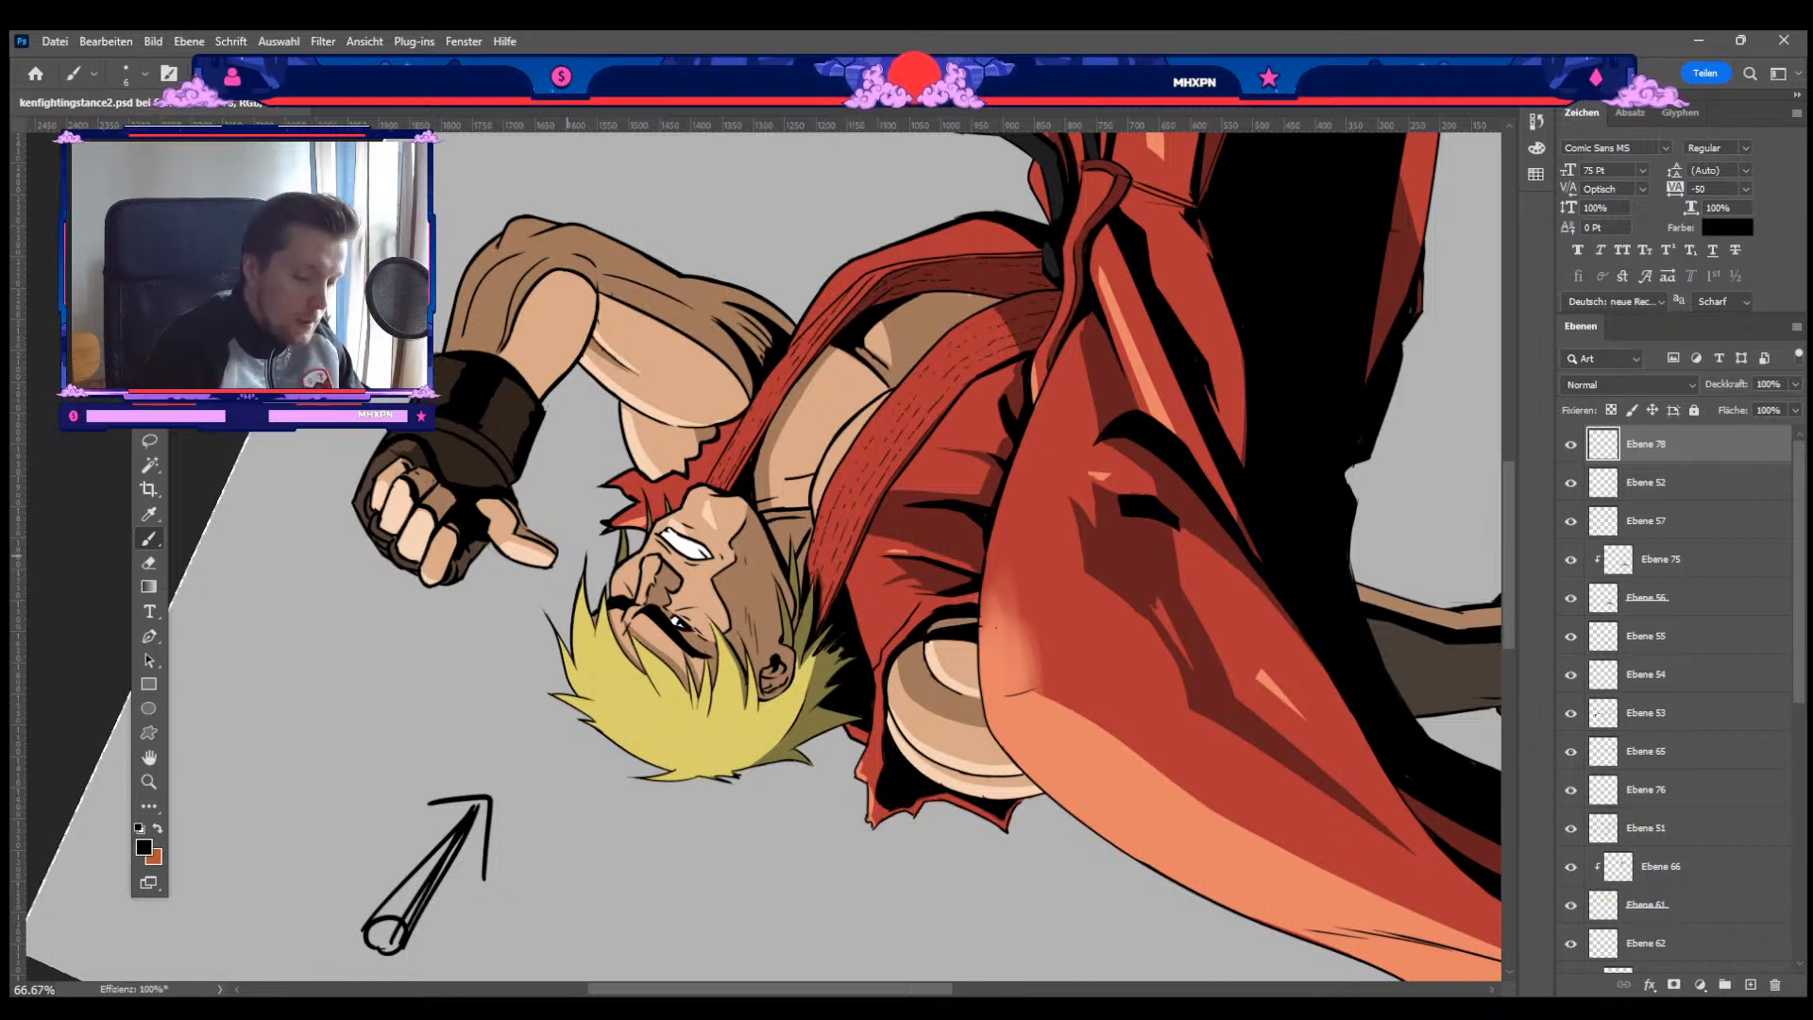
key(e)
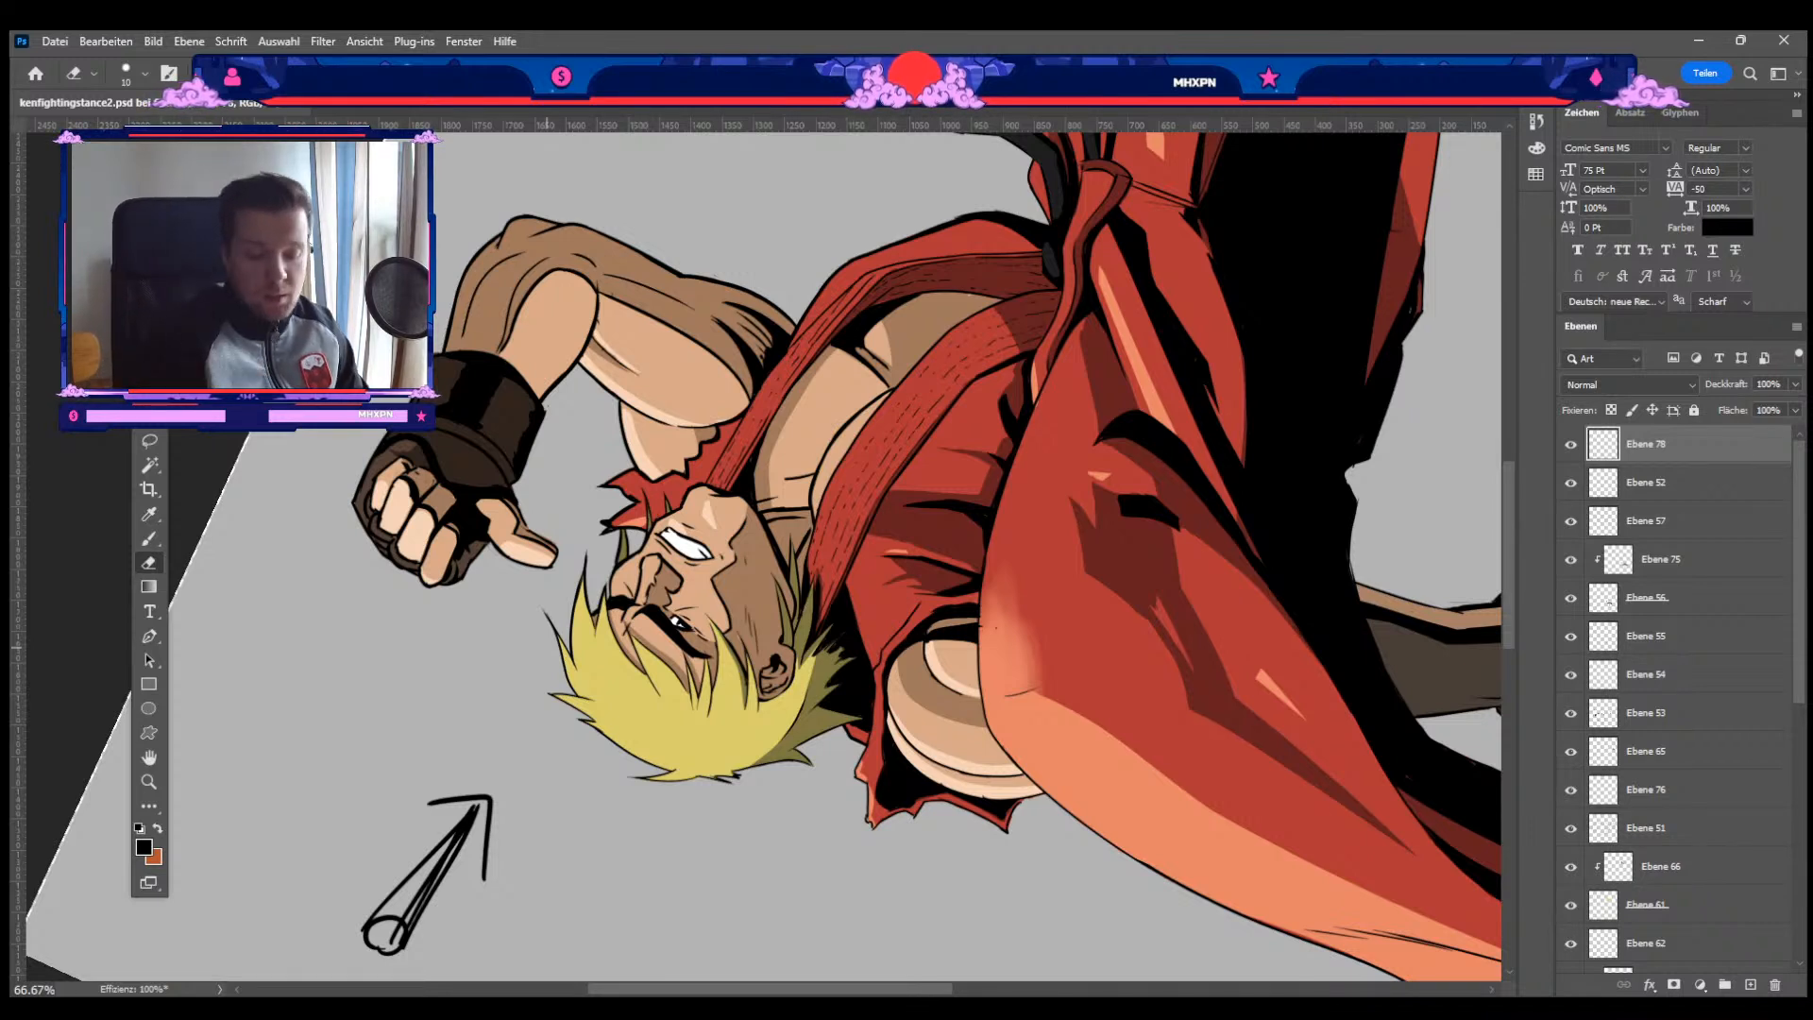
key(b)
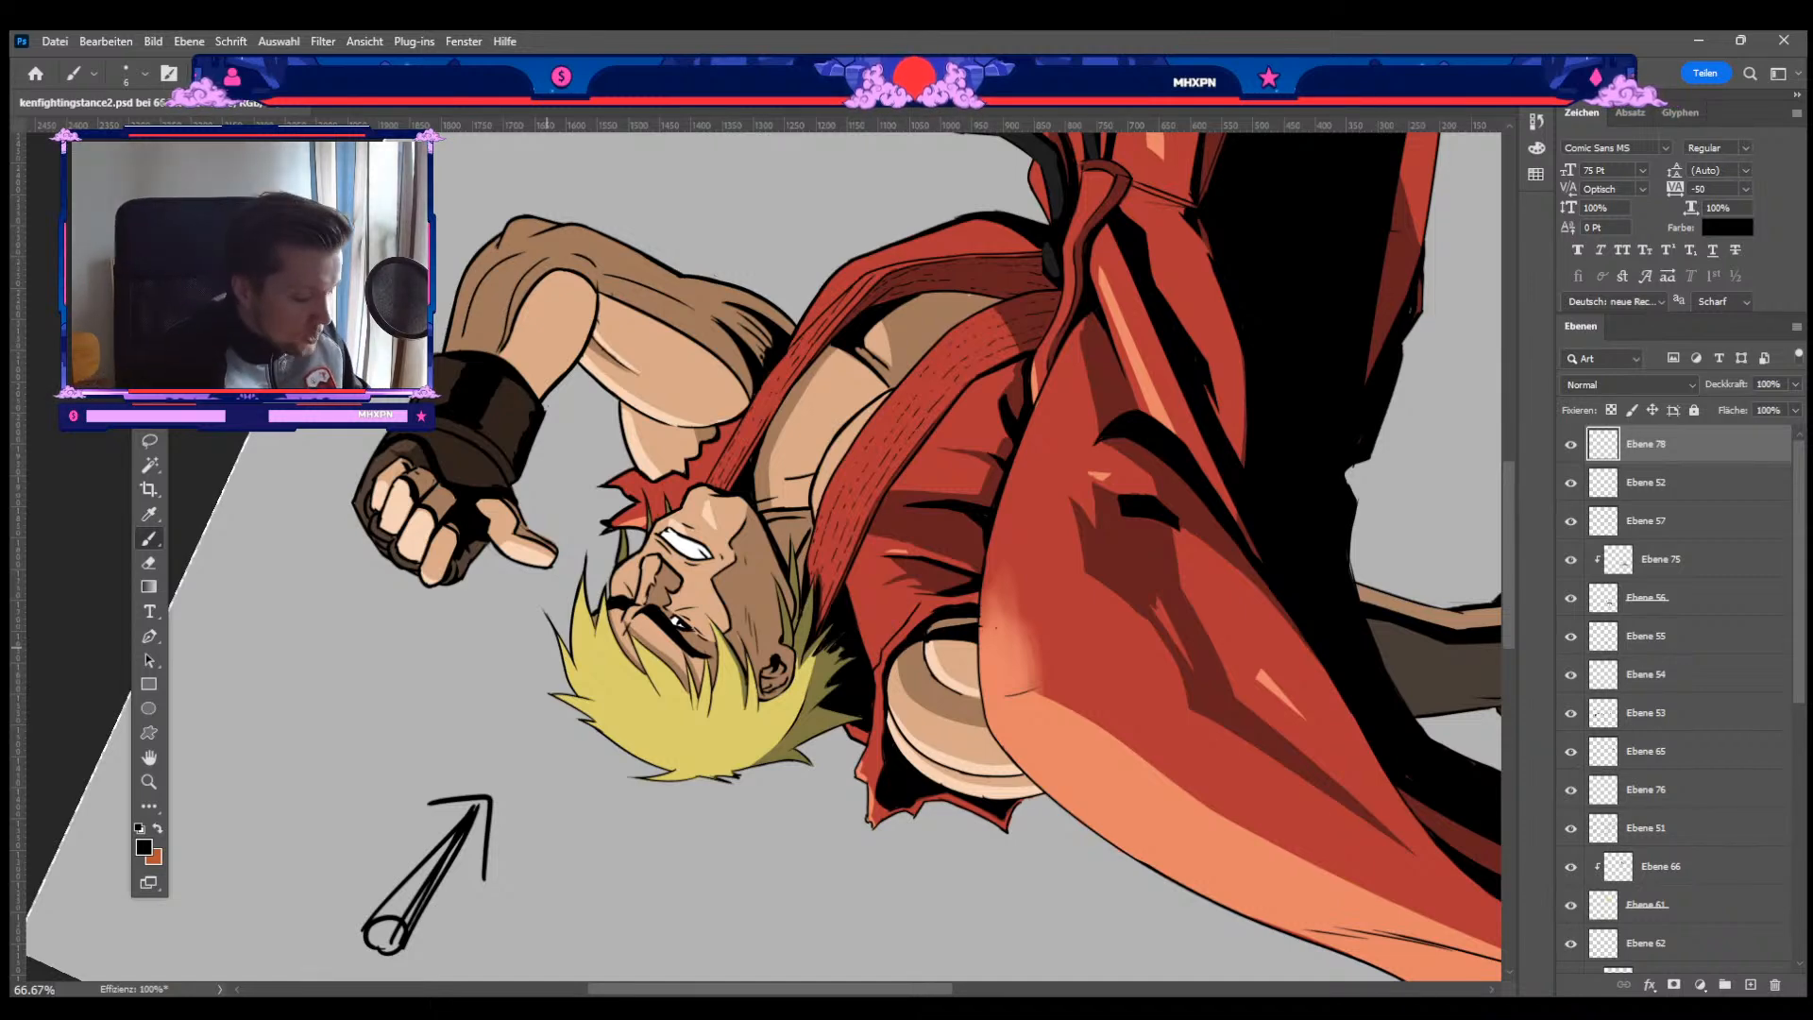
Step: Turn the canvas to lay the head sideways, continue the black outline around the hair, and reset the rotation
key(r)
drag(753, 304, 996, 330)
key(b)
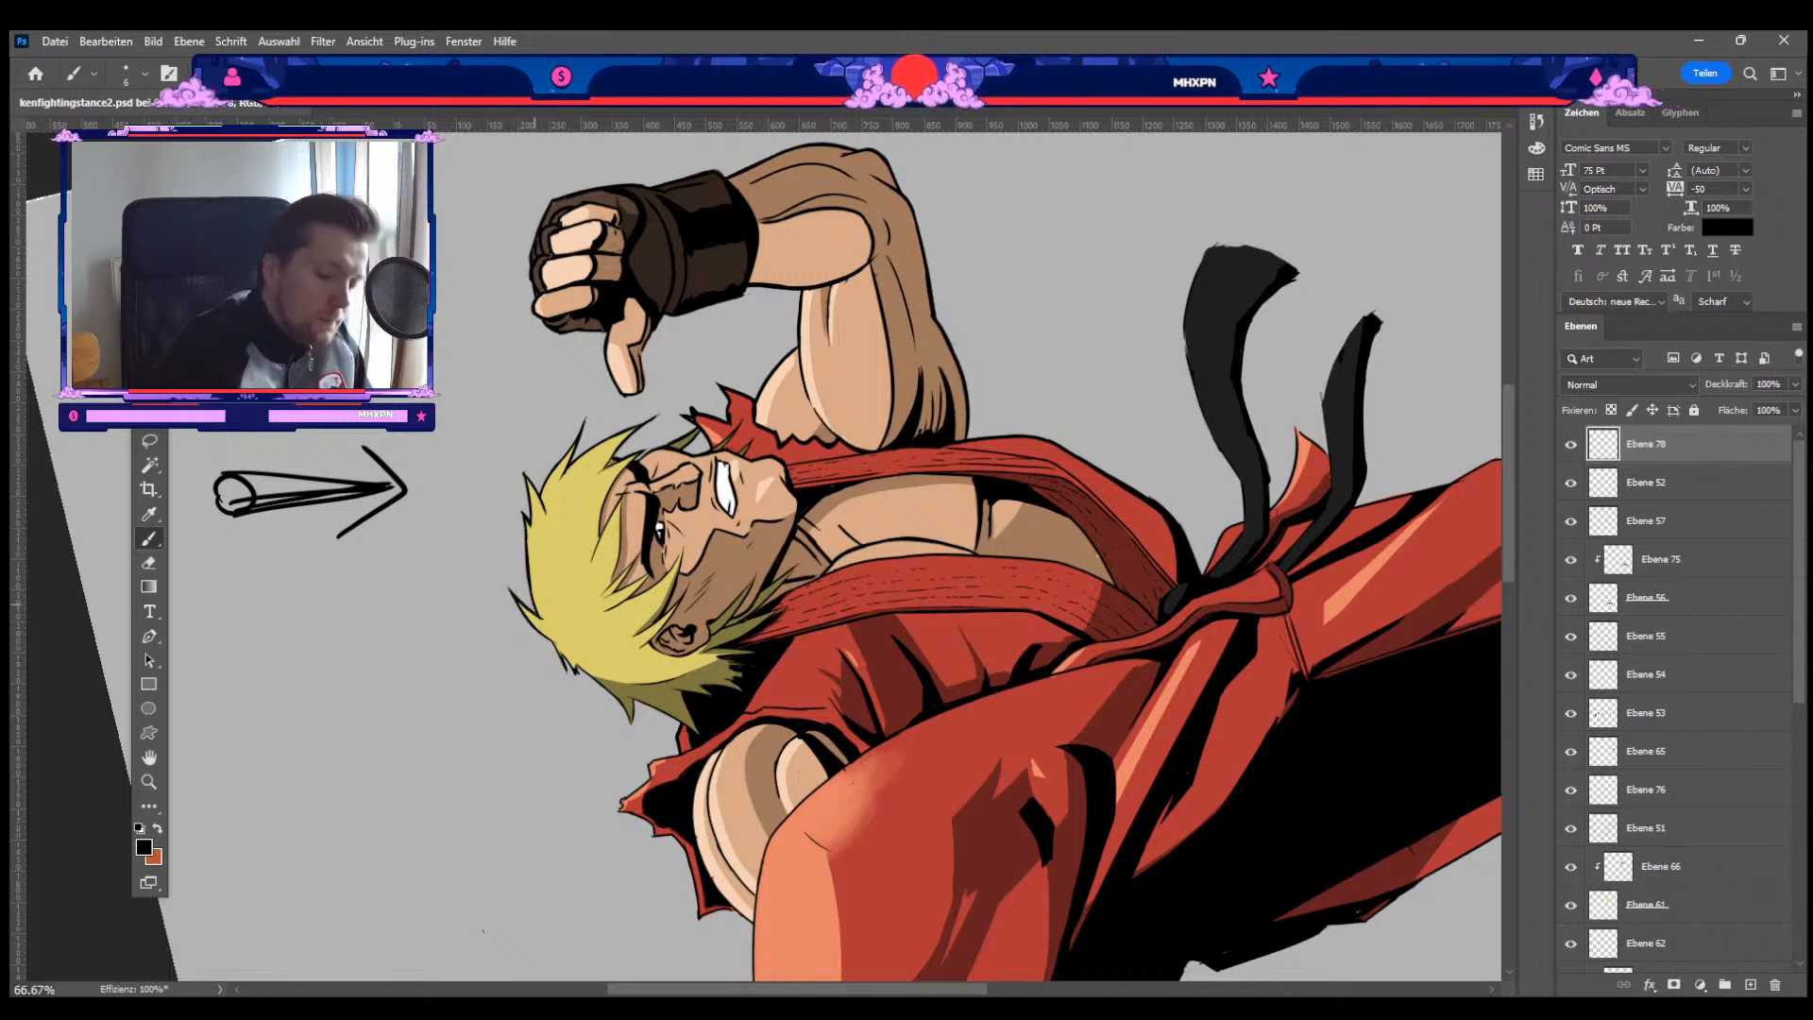
key(Escape)
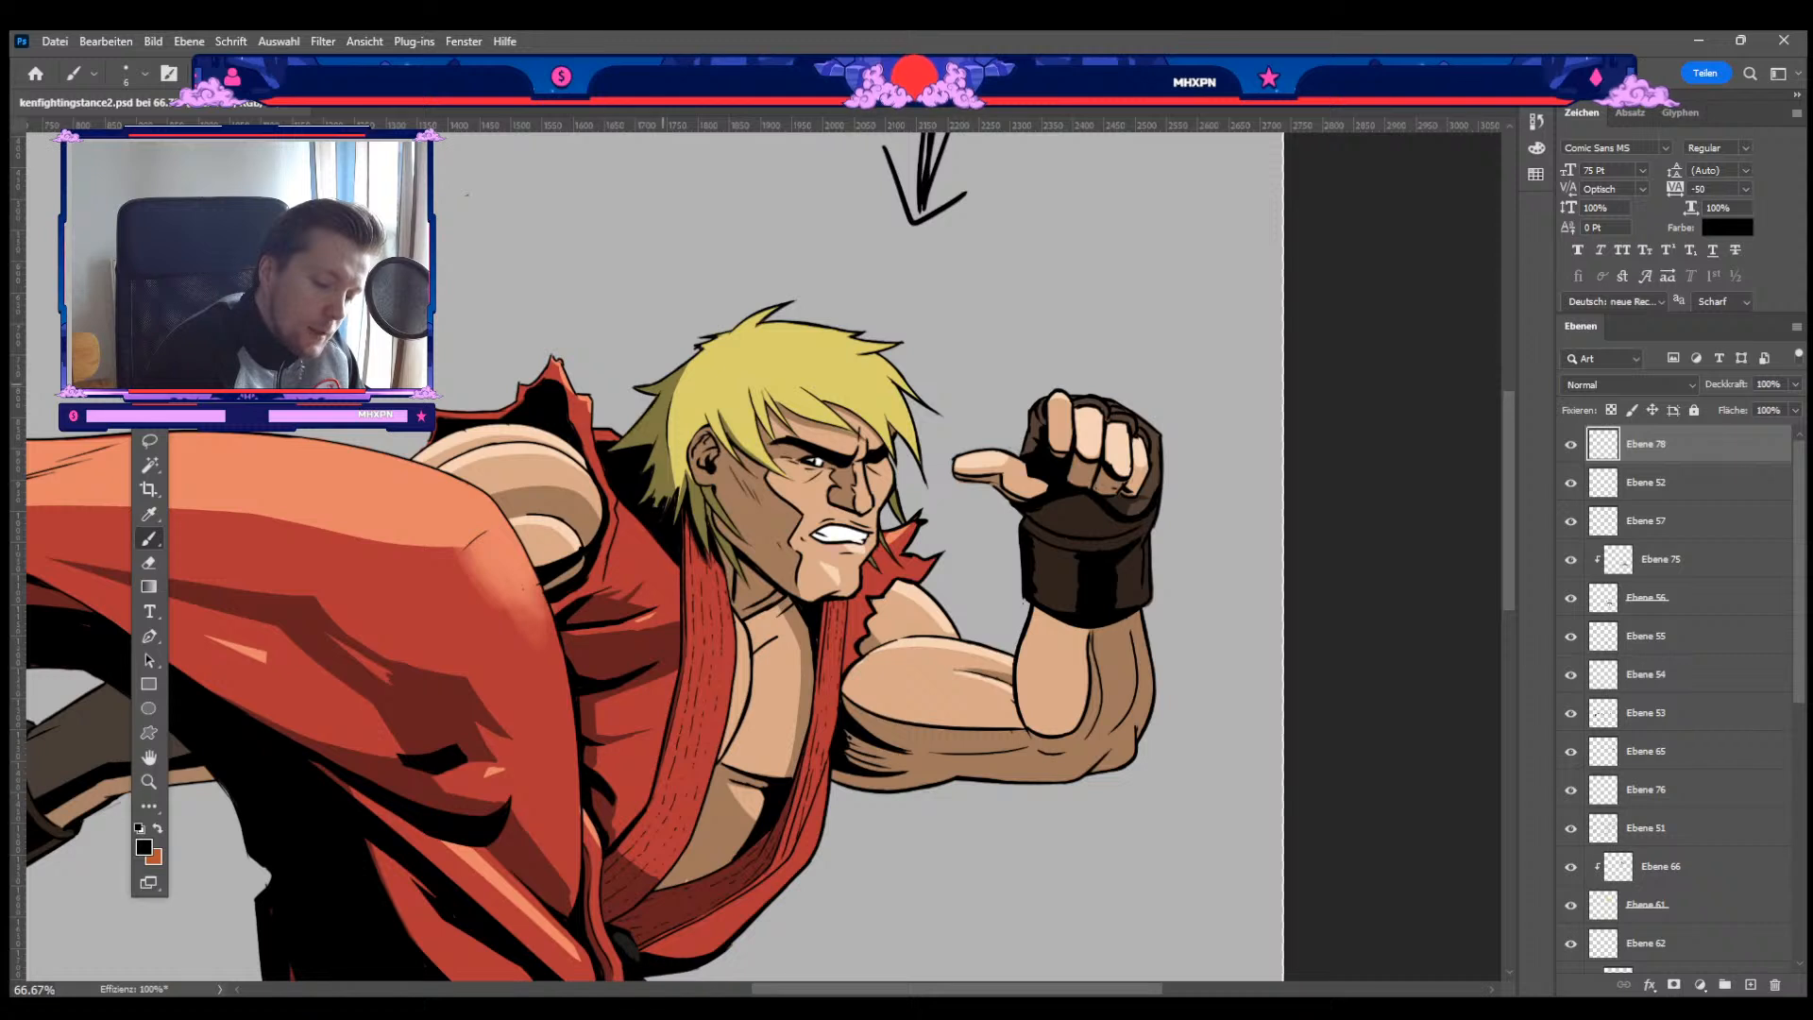
Step: Clean up the outline at the back of the hair with the eraser and black brush
key(e)
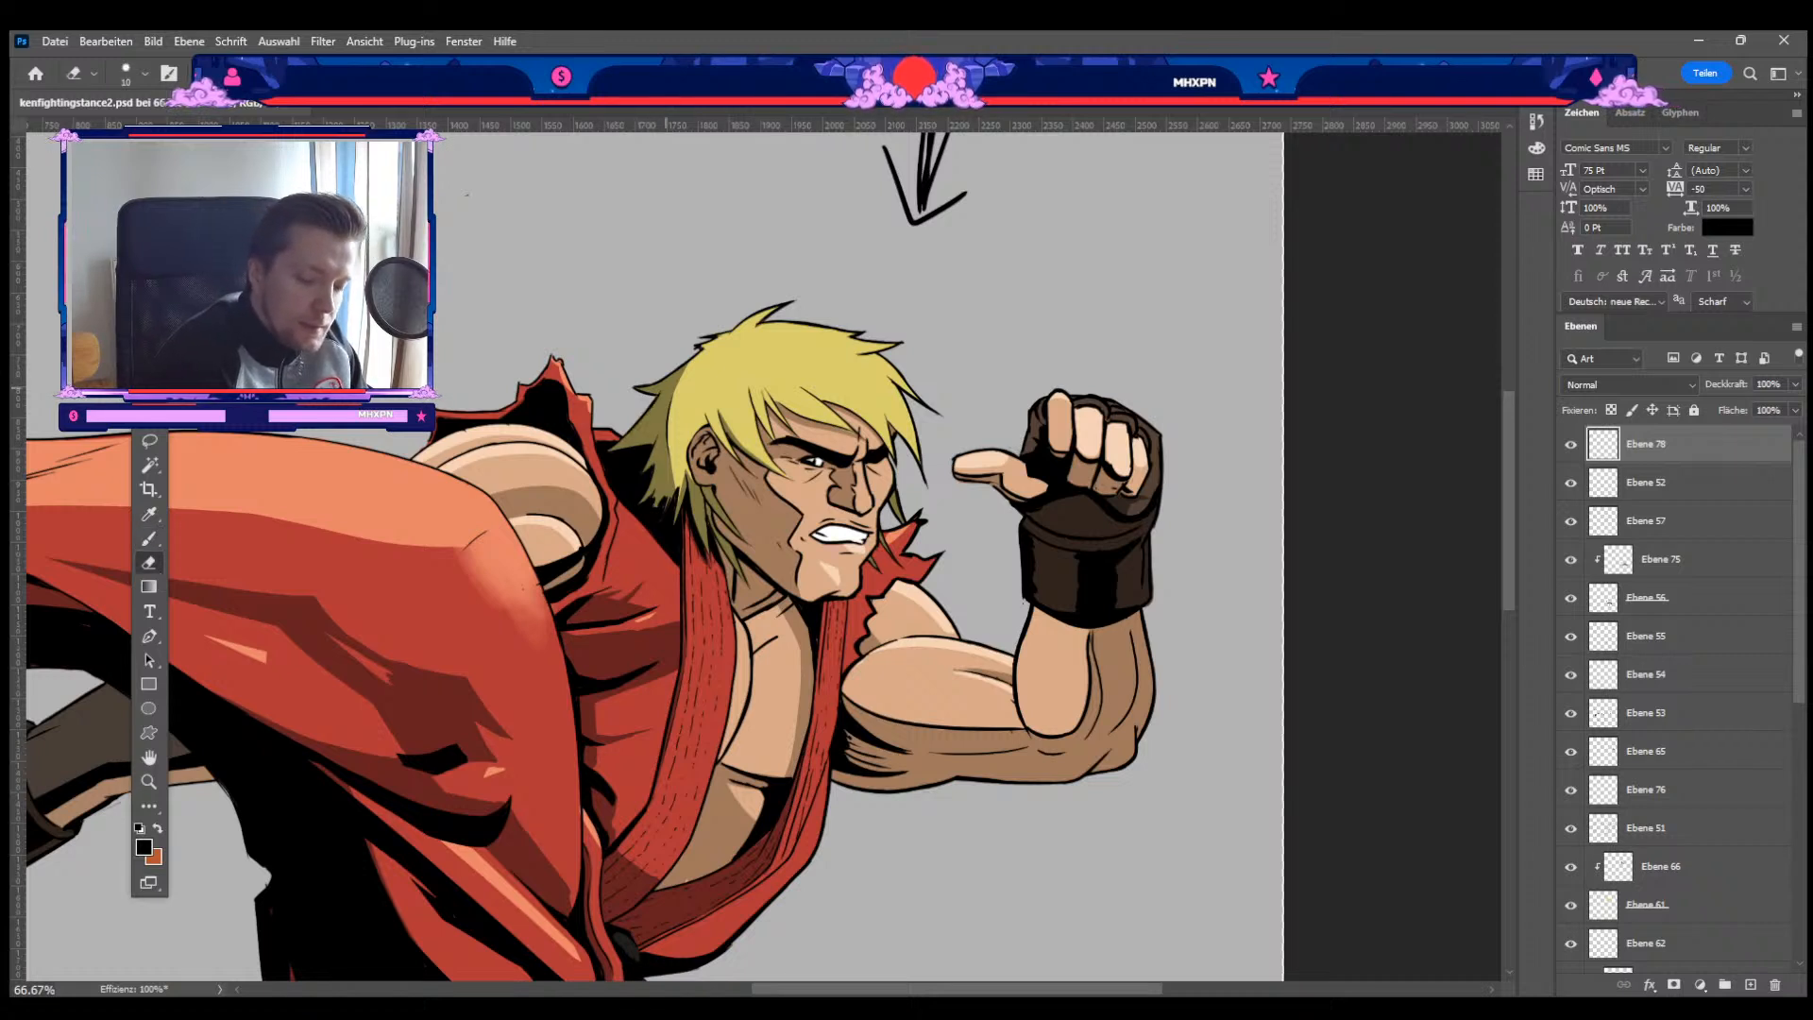
key(b)
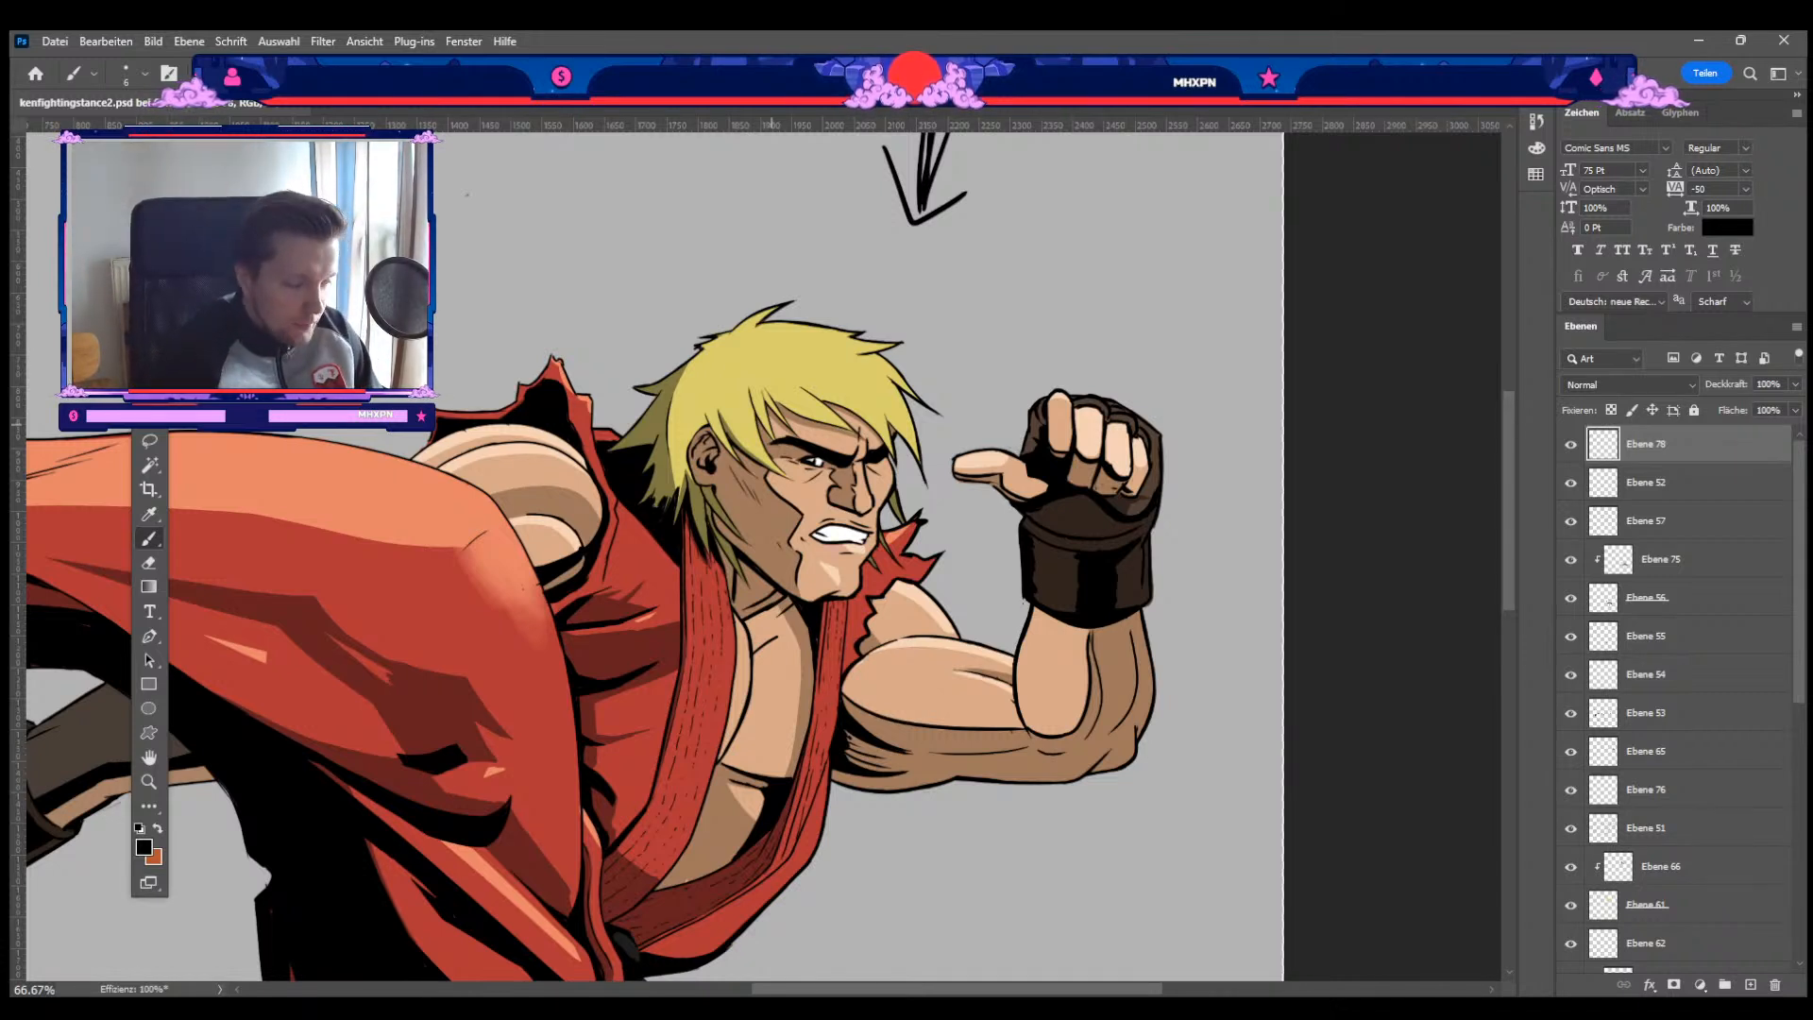
drag(899, 526, 954, 487)
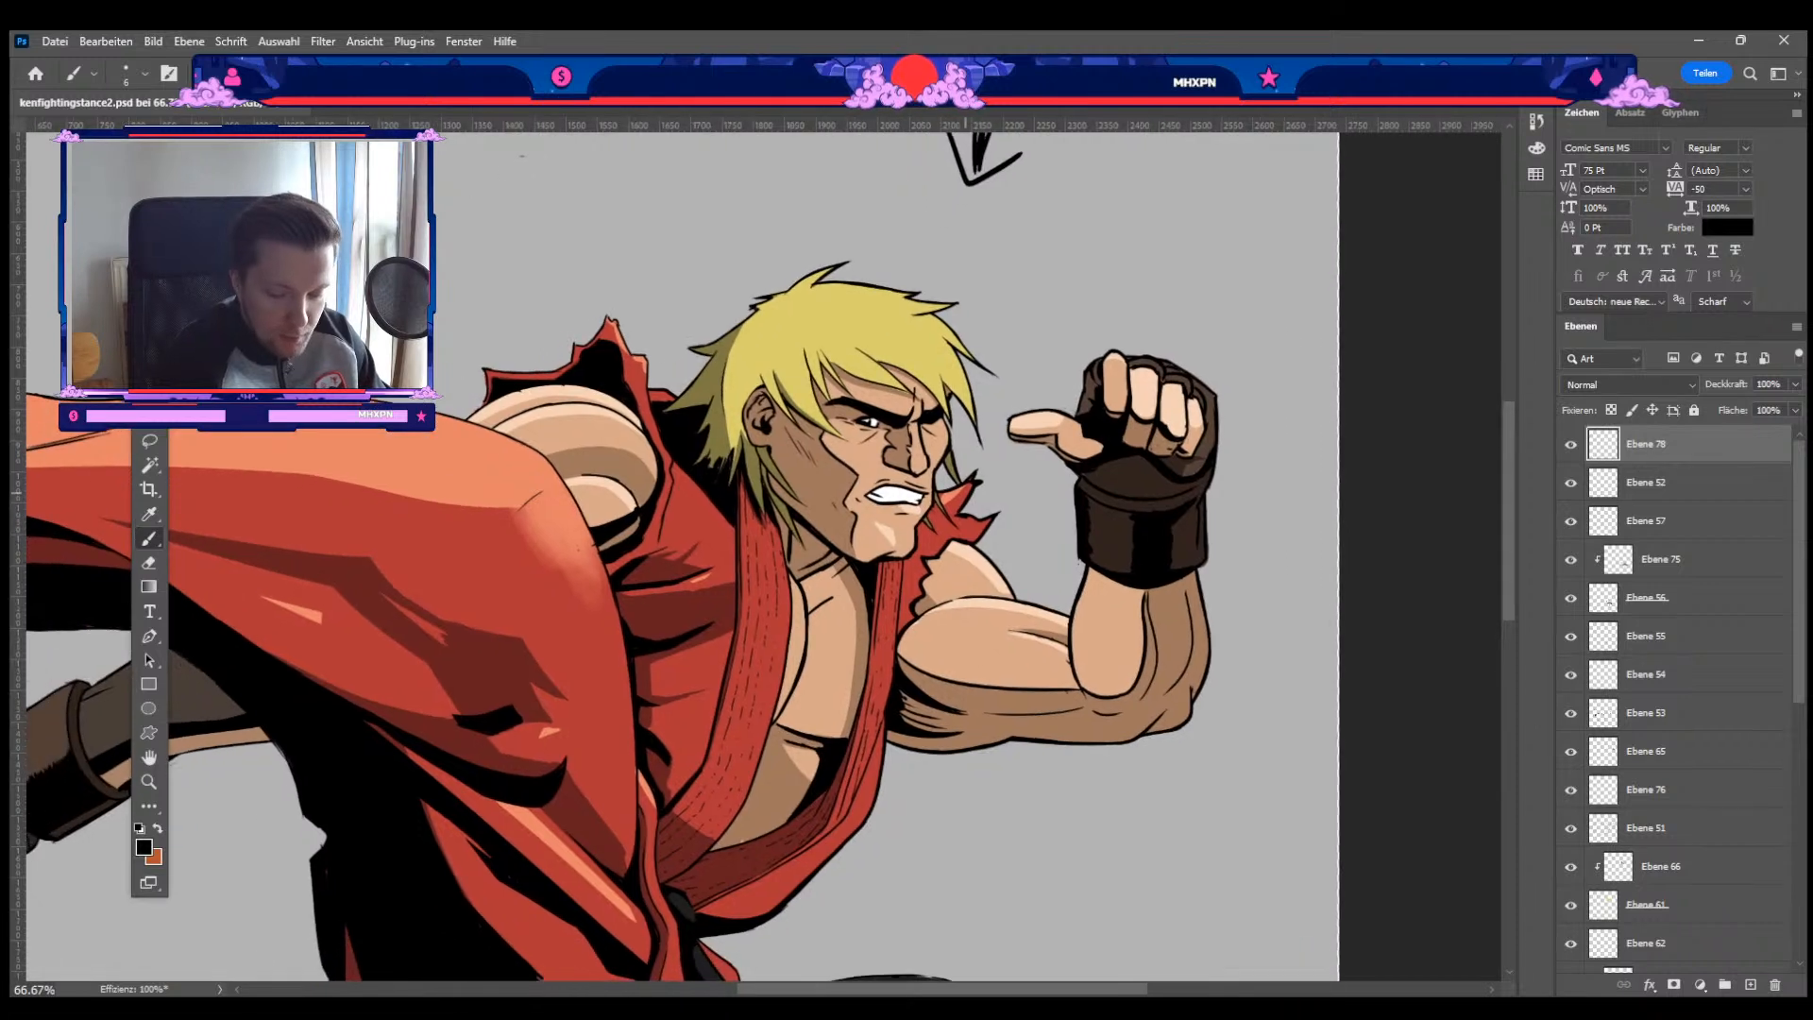
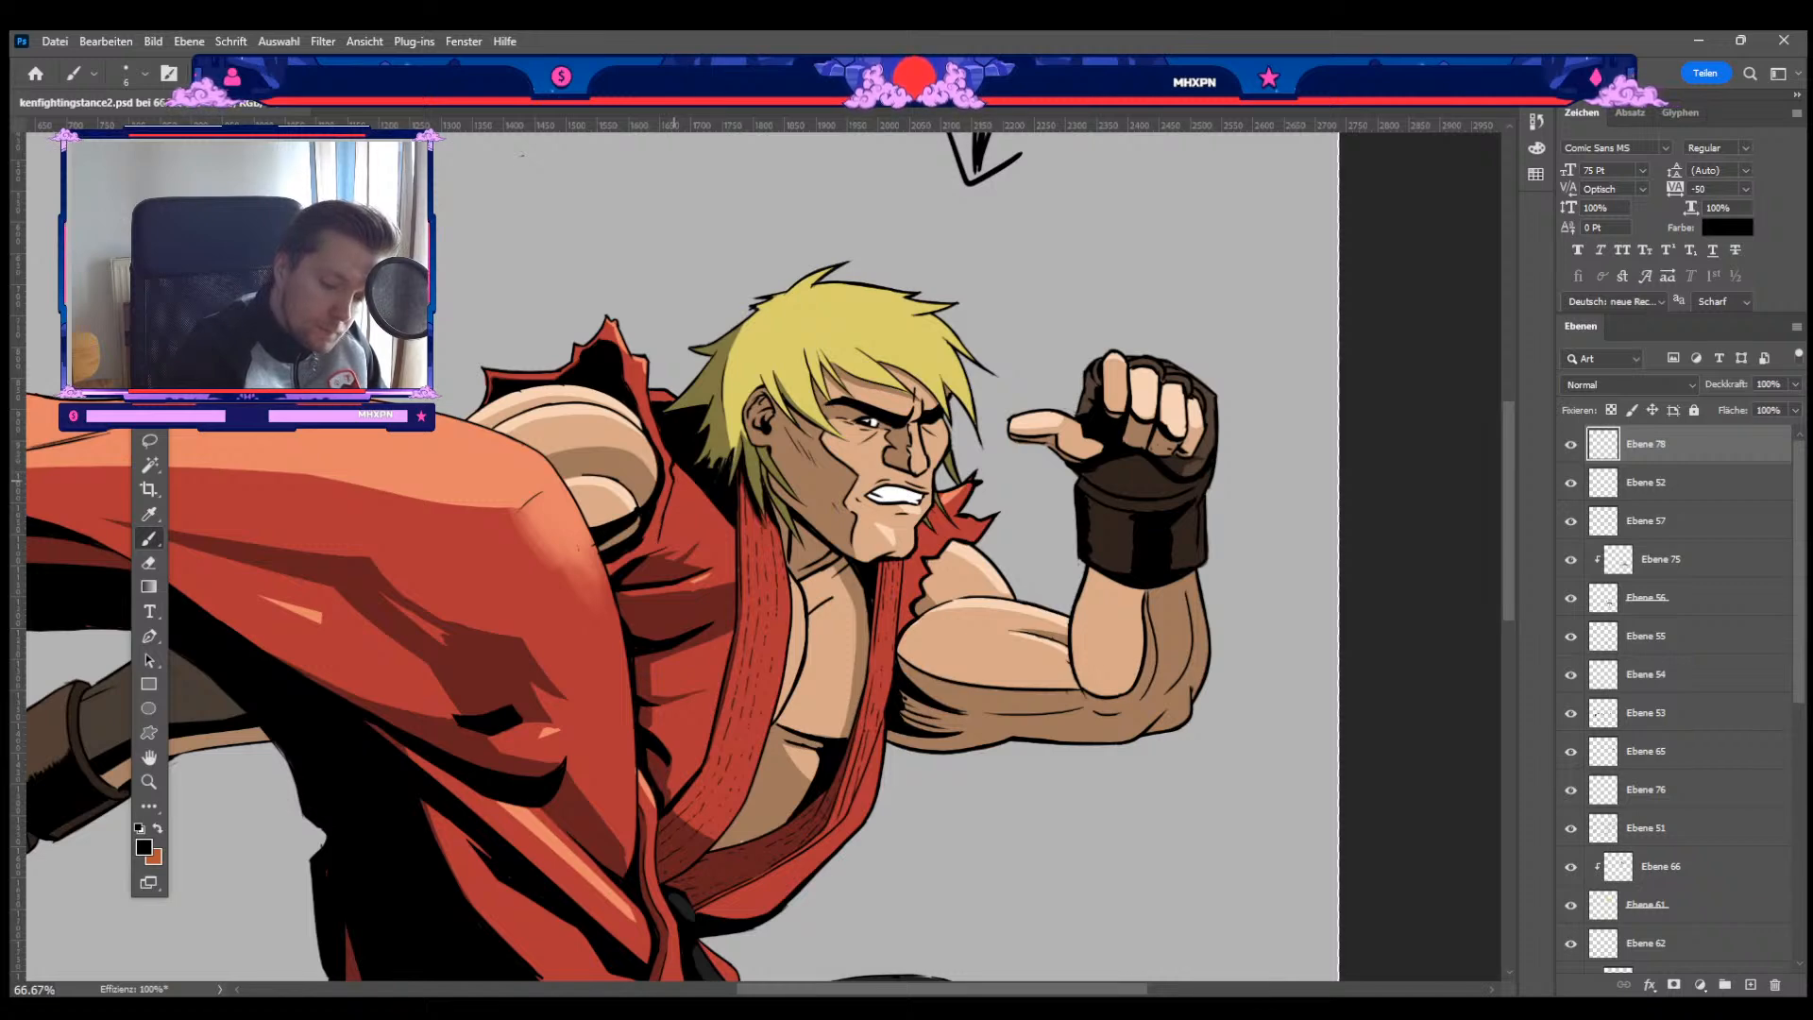
Step: Rotate the canvas and thicken the black outline along the raised leg's lower shin, redoing the stroke with a size 8 brush until it fits
drag(890, 534, 1308, 454)
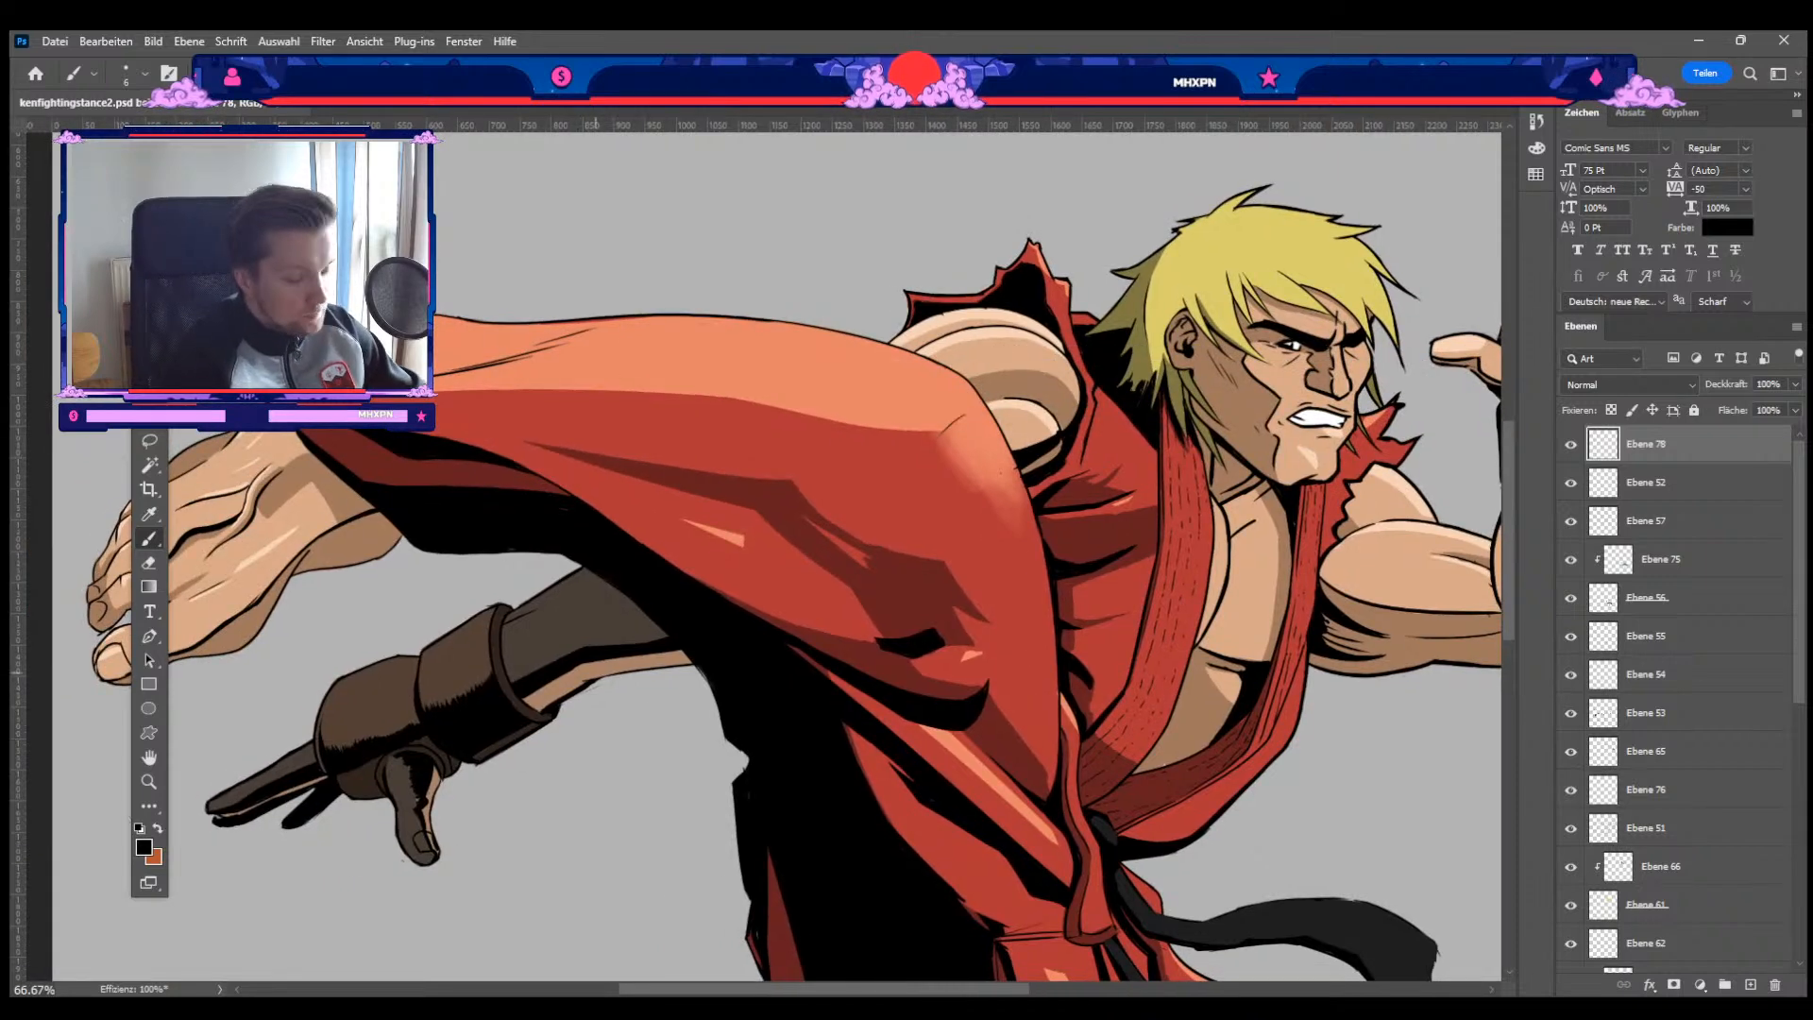
key(r)
drag(602, 696, 821, 763)
drag(767, 557, 770, 556)
key(b)
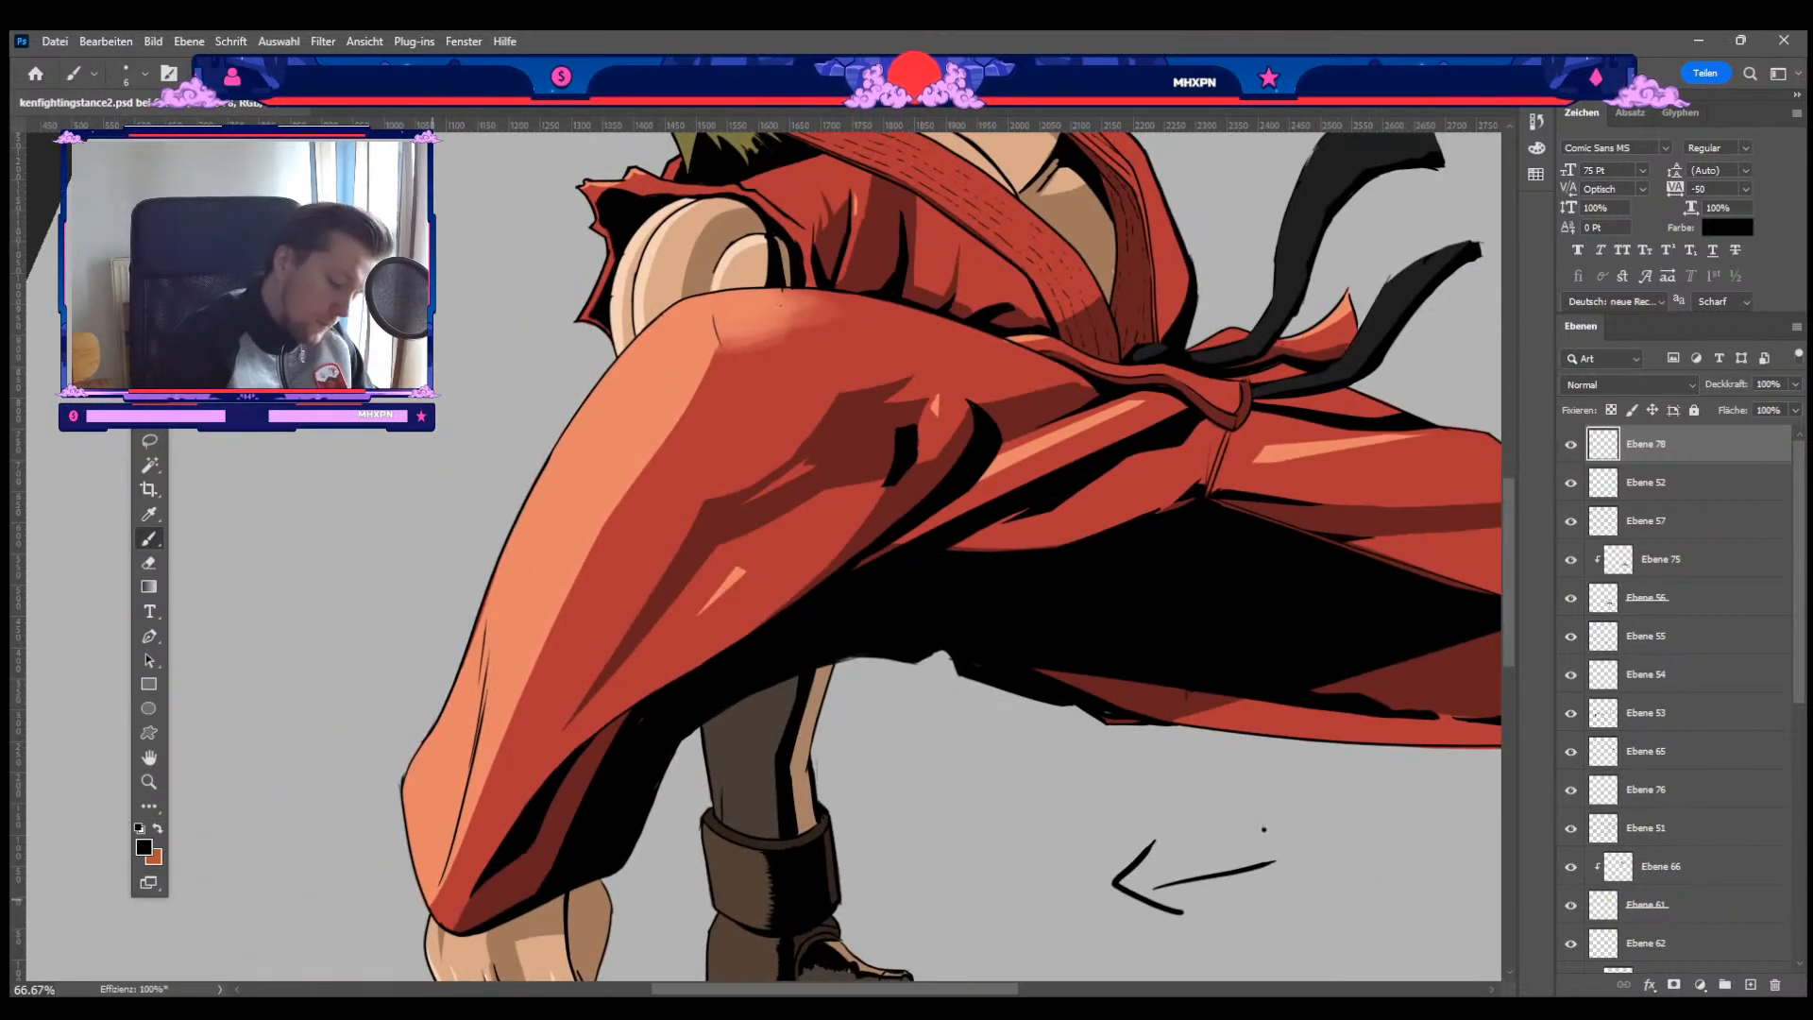
mouse_move(424, 896)
mouse_down()
mouse_move(403, 780)
mouse_move(443, 707)
mouse_up()
key(ctrl+z)
key(ctrl+z)
key(ctrl+z)
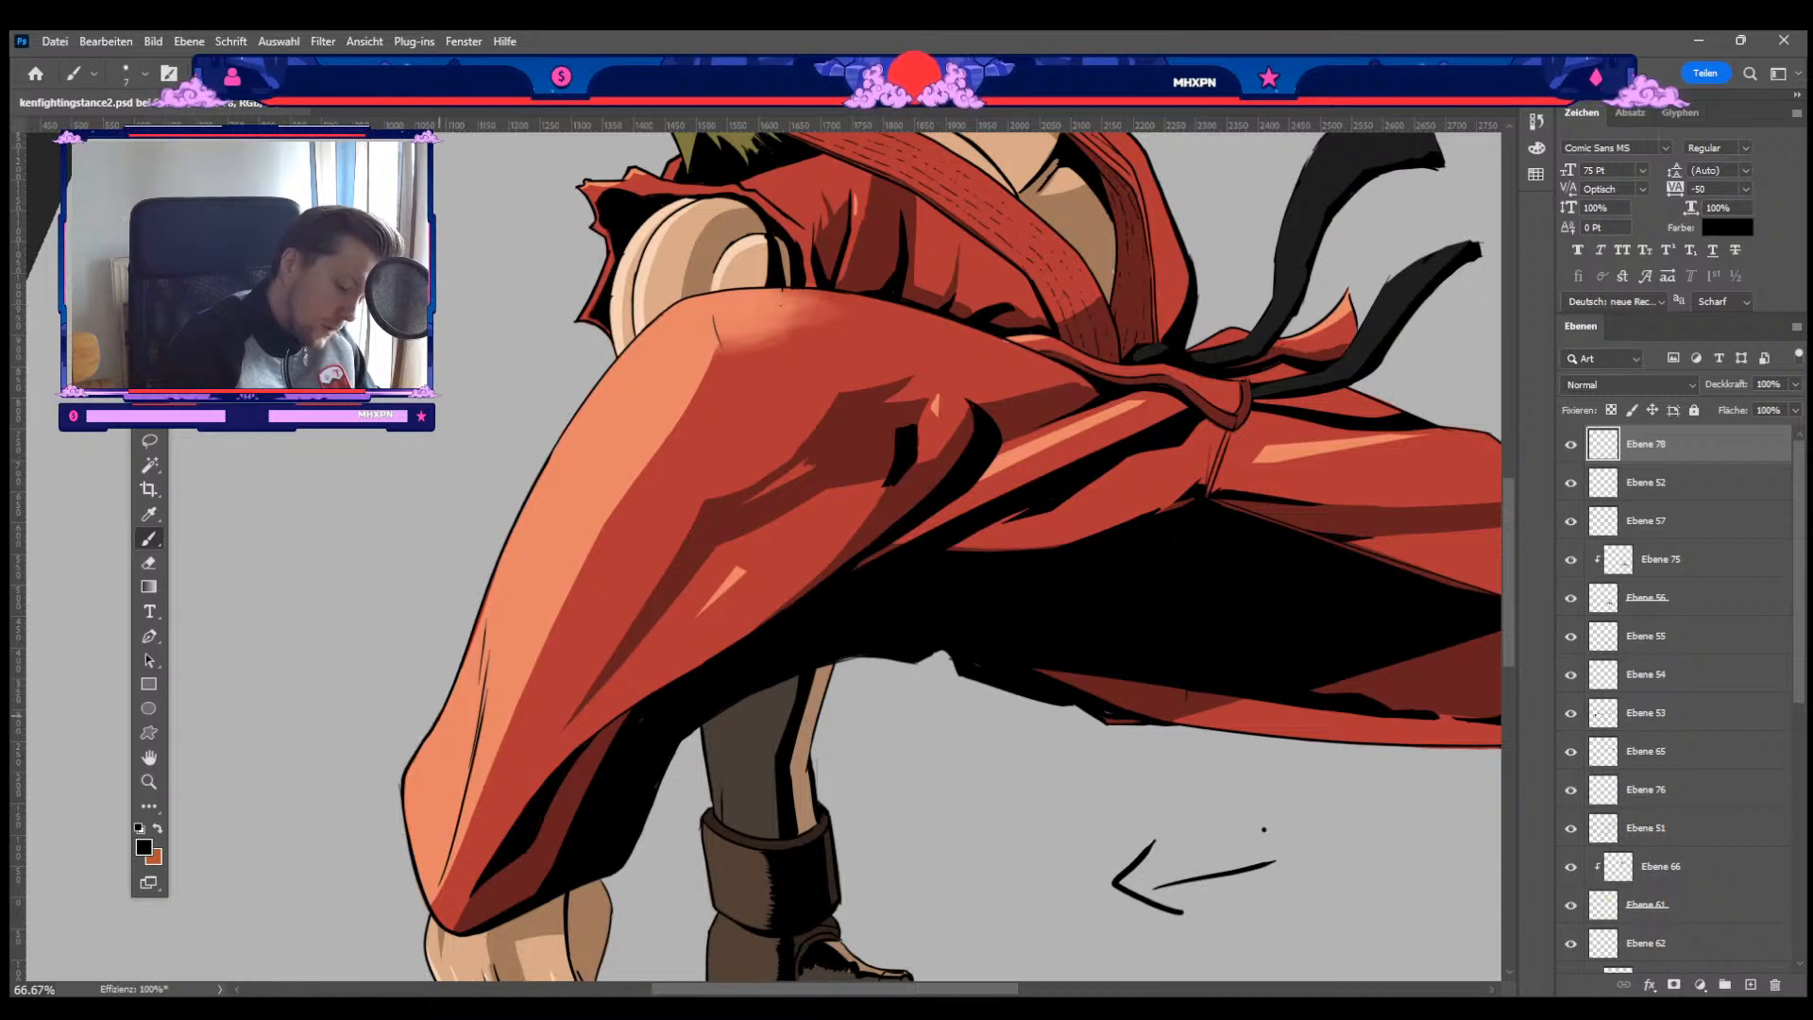
drag(448, 702, 526, 520)
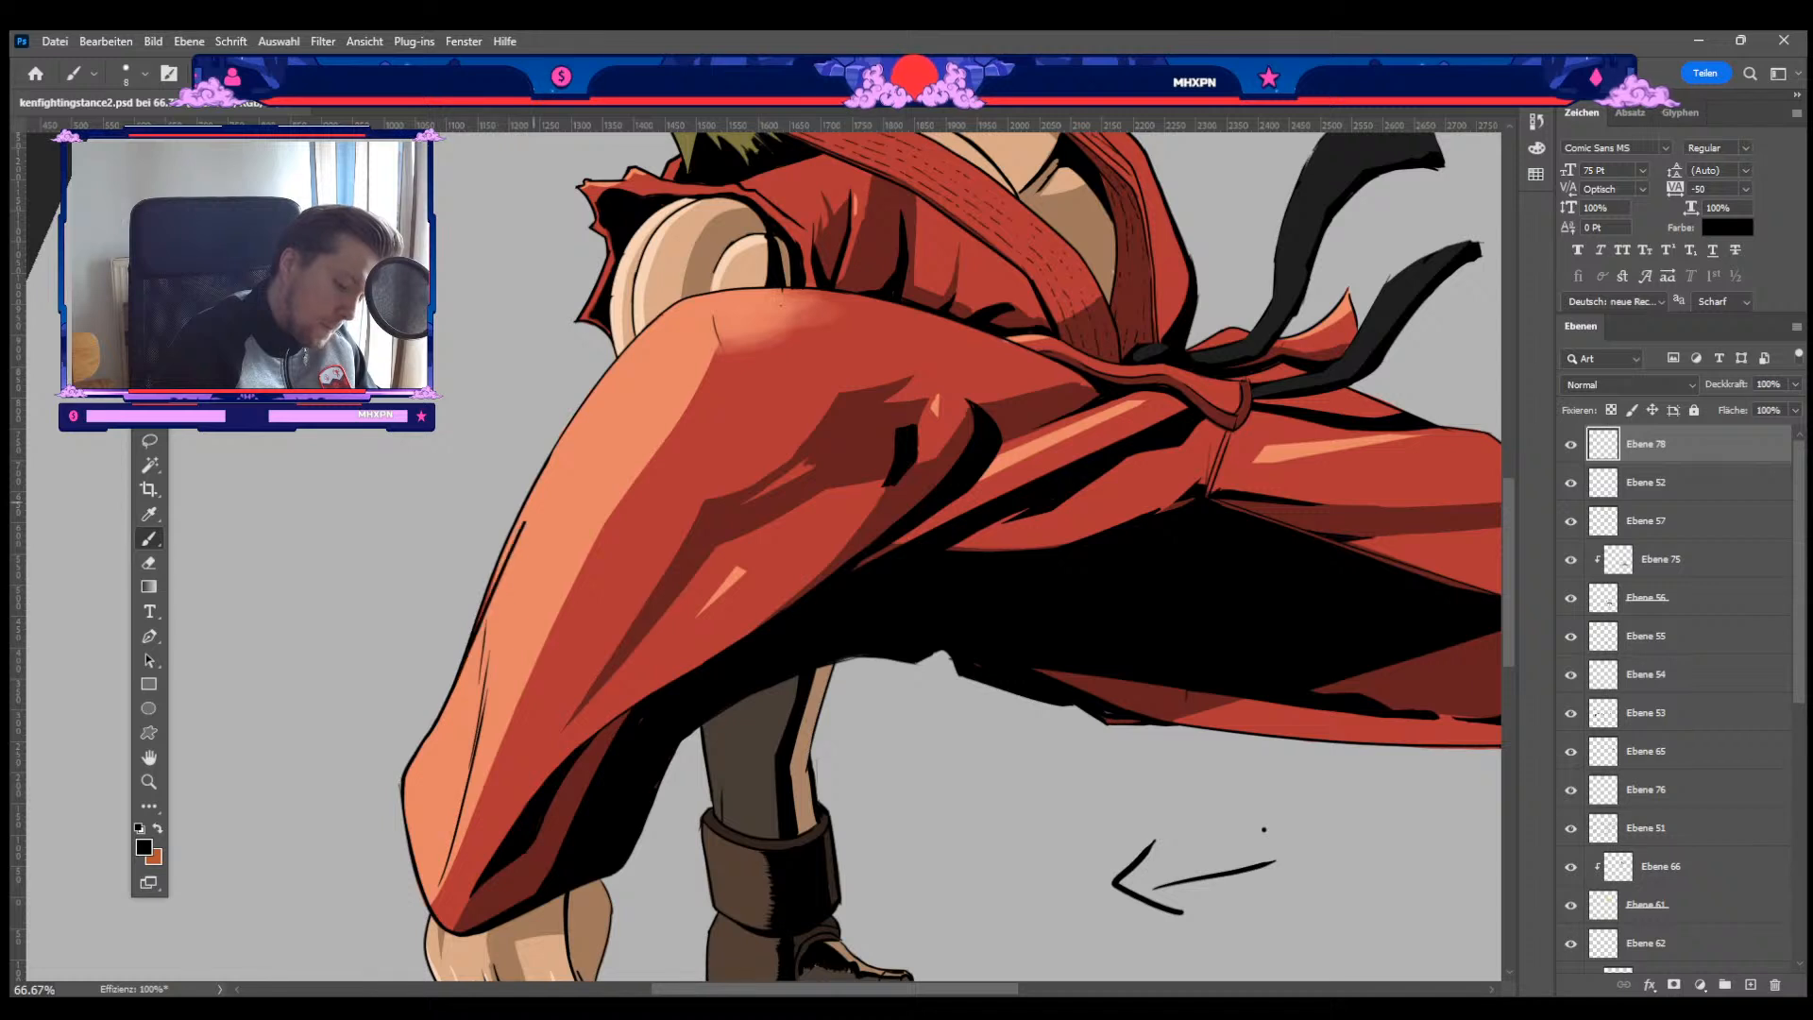
key(ctrl+z)
drag(441, 720, 507, 519)
key(ctrl+z)
drag(442, 714, 526, 506)
key(ctrl+z)
drag(446, 707, 515, 523)
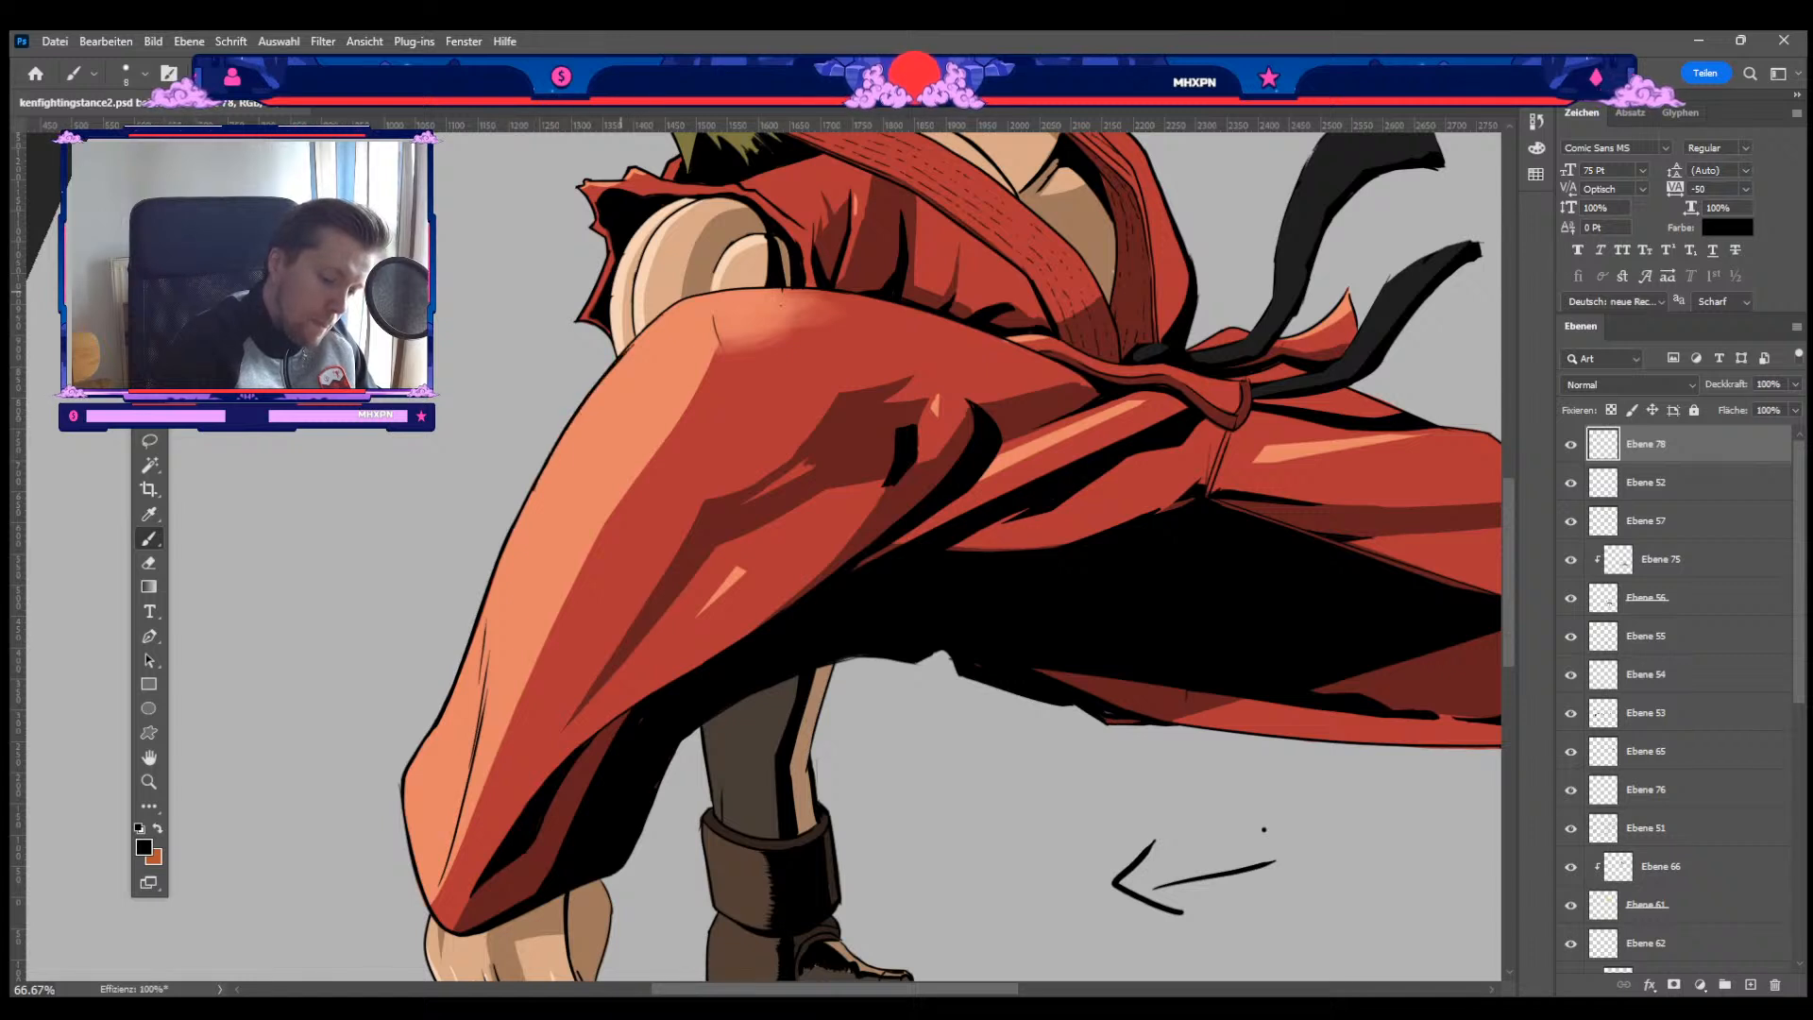
Step: Extend the raised leg's outline up the shin with a size 9 brush, undoing the extra strokes near the knee
key(bracketright)
drag(496, 566, 621, 352)
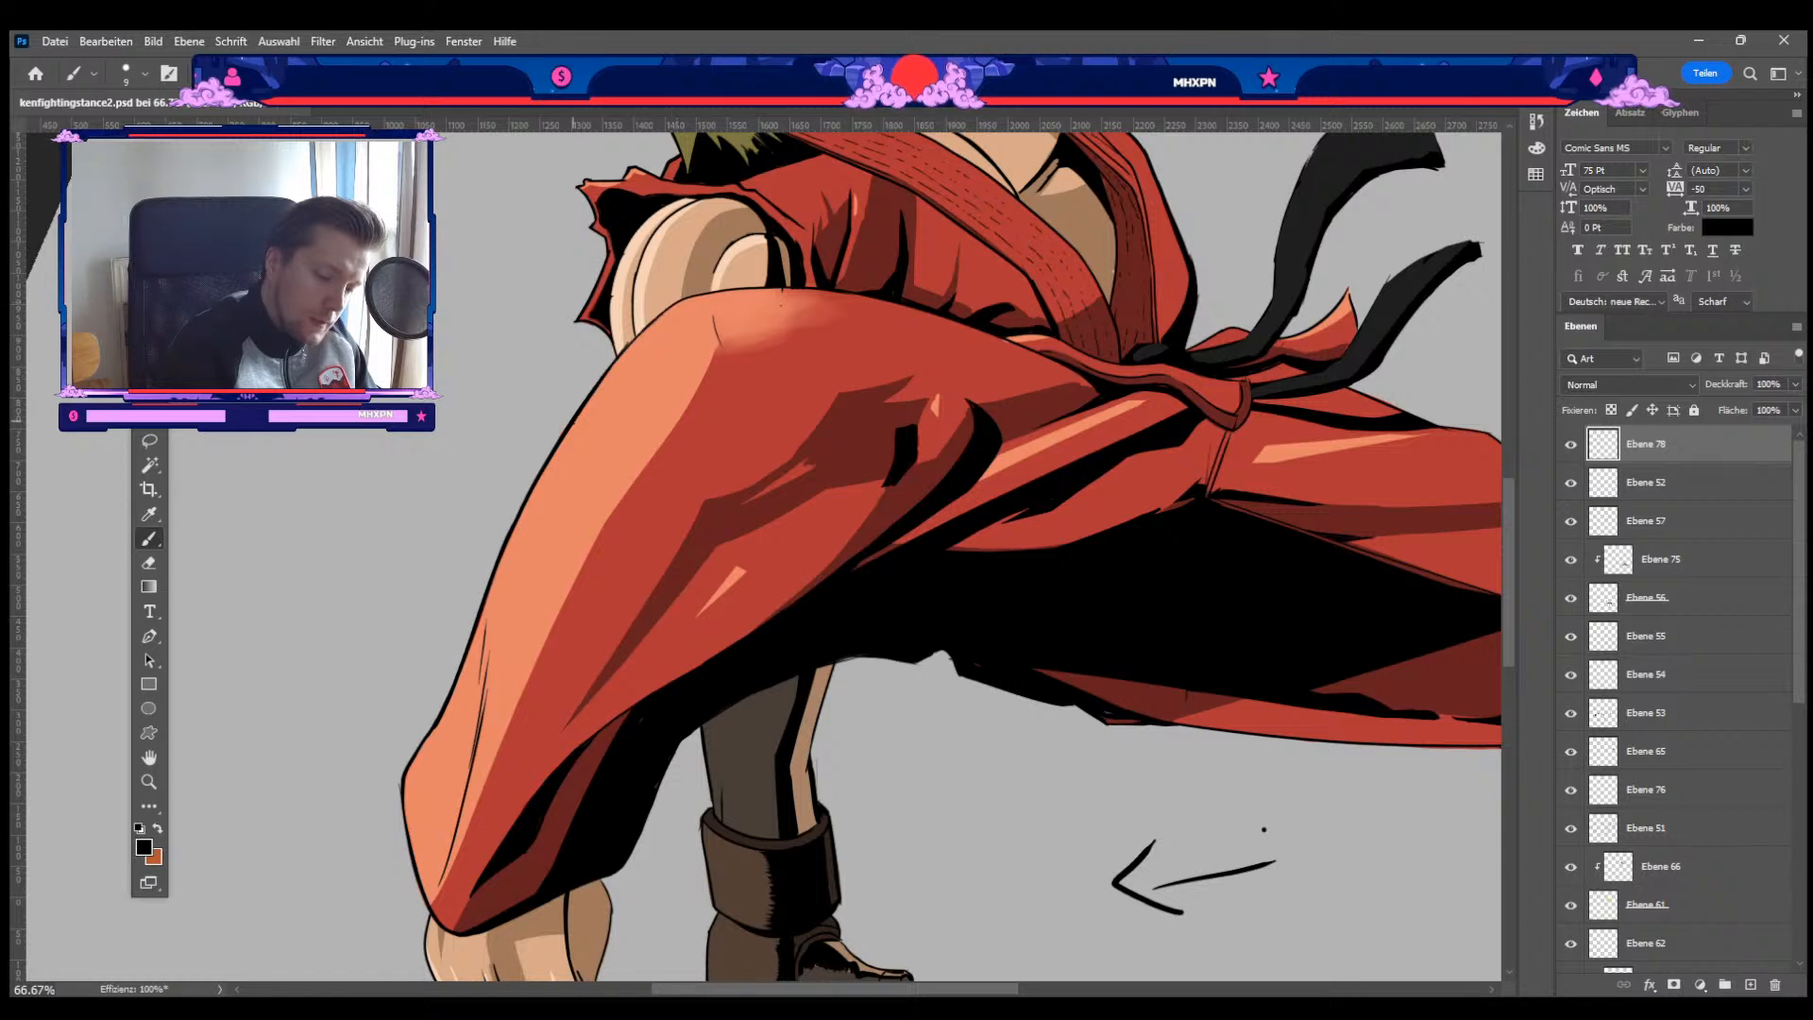
drag(603, 379, 680, 304)
key(ctrl+z)
drag(582, 406, 680, 296)
key(ctrl+z)
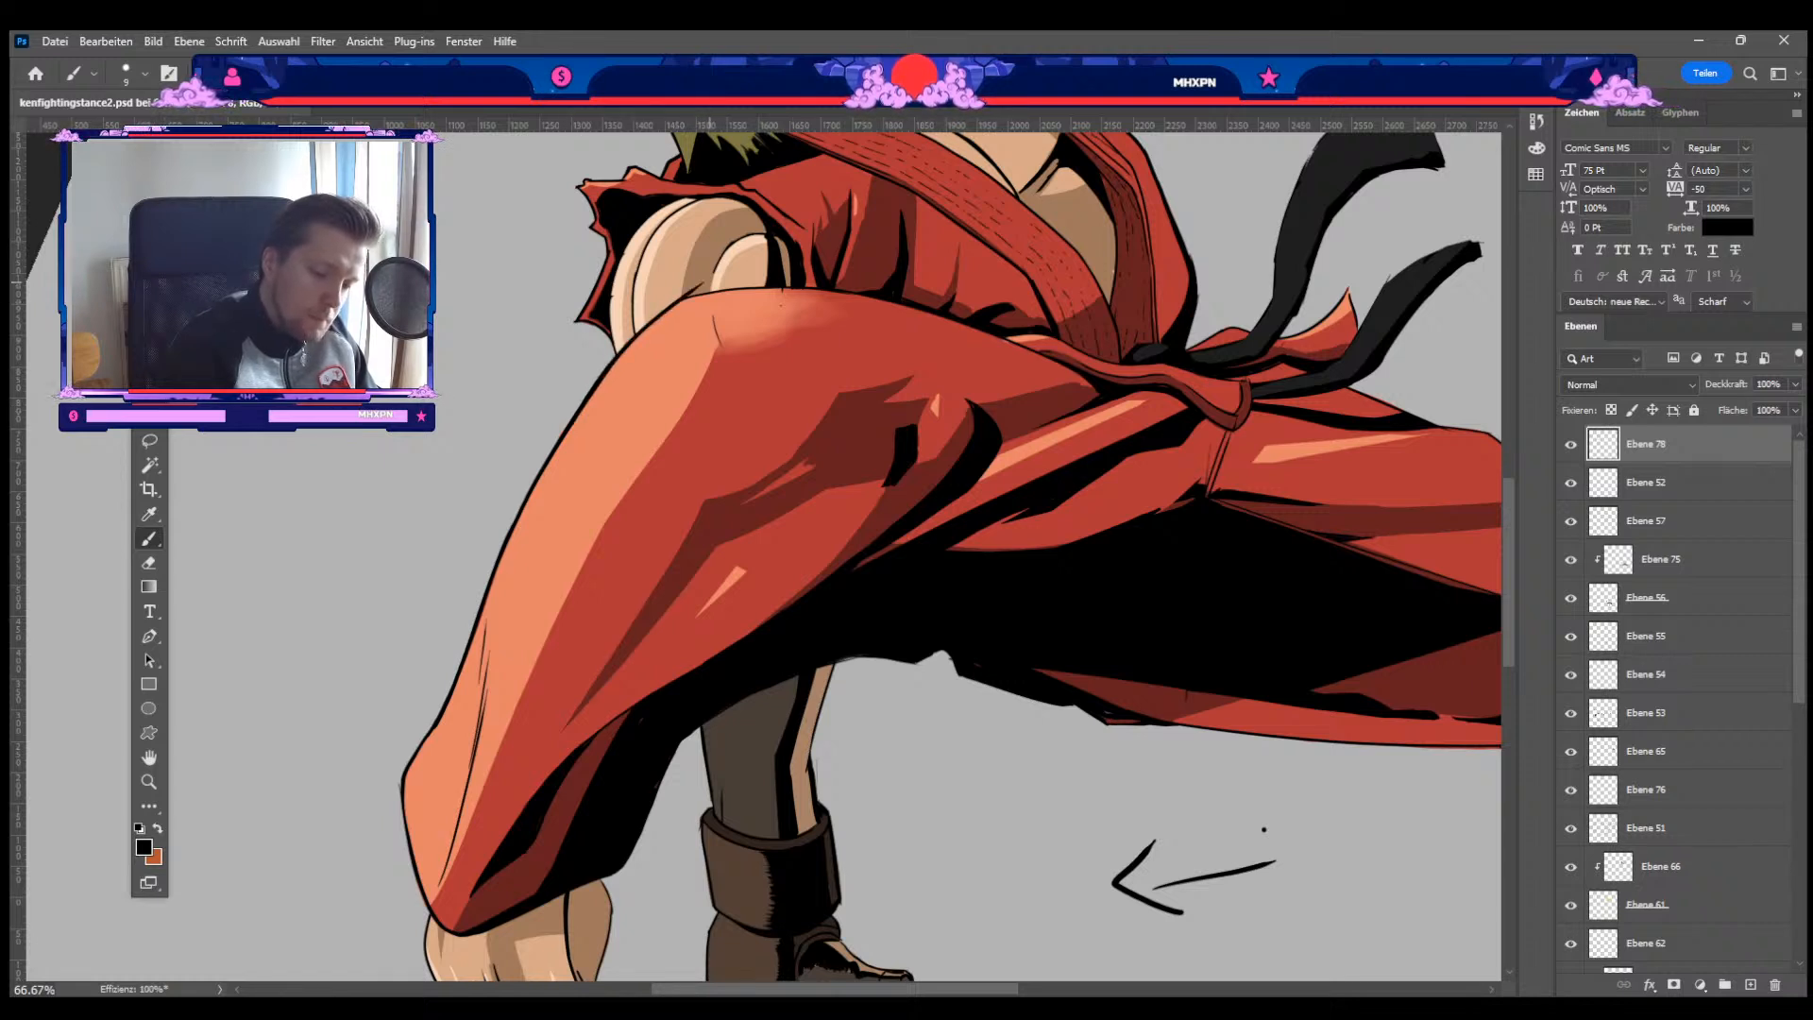
Step: Strengthen the black outline over the raised knee with a size 10 brush
key(e)
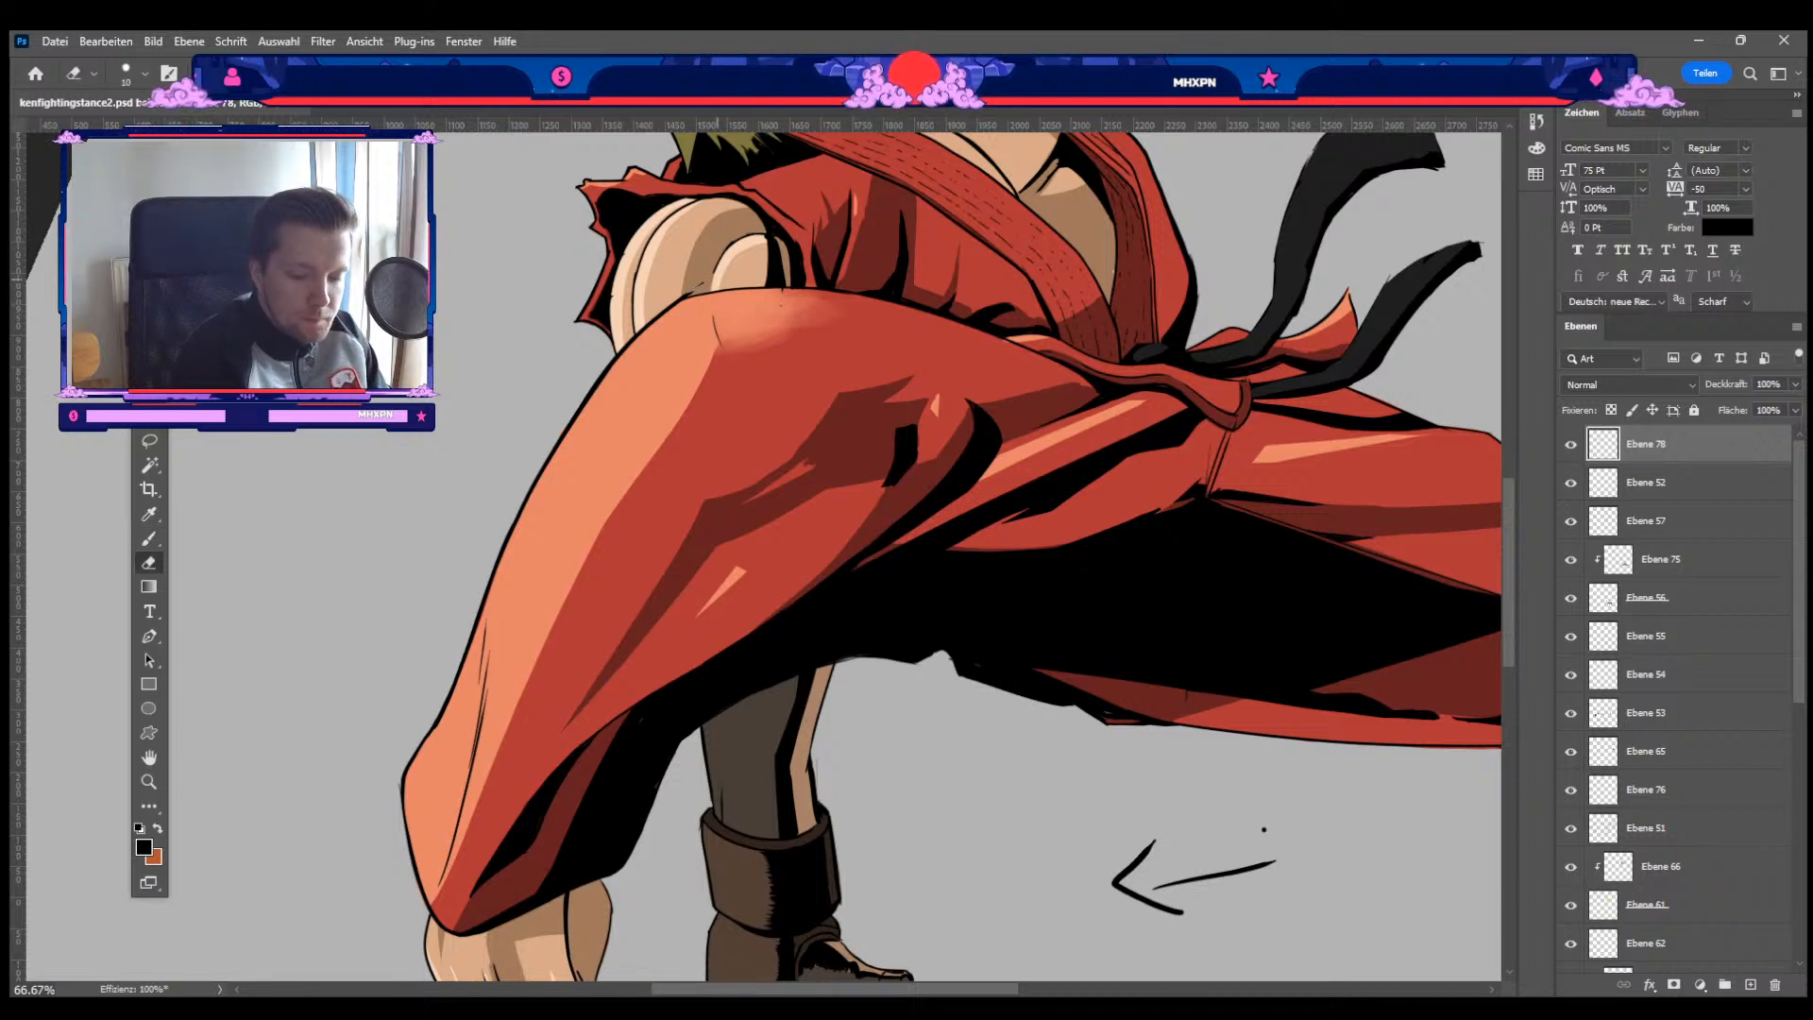
key(b)
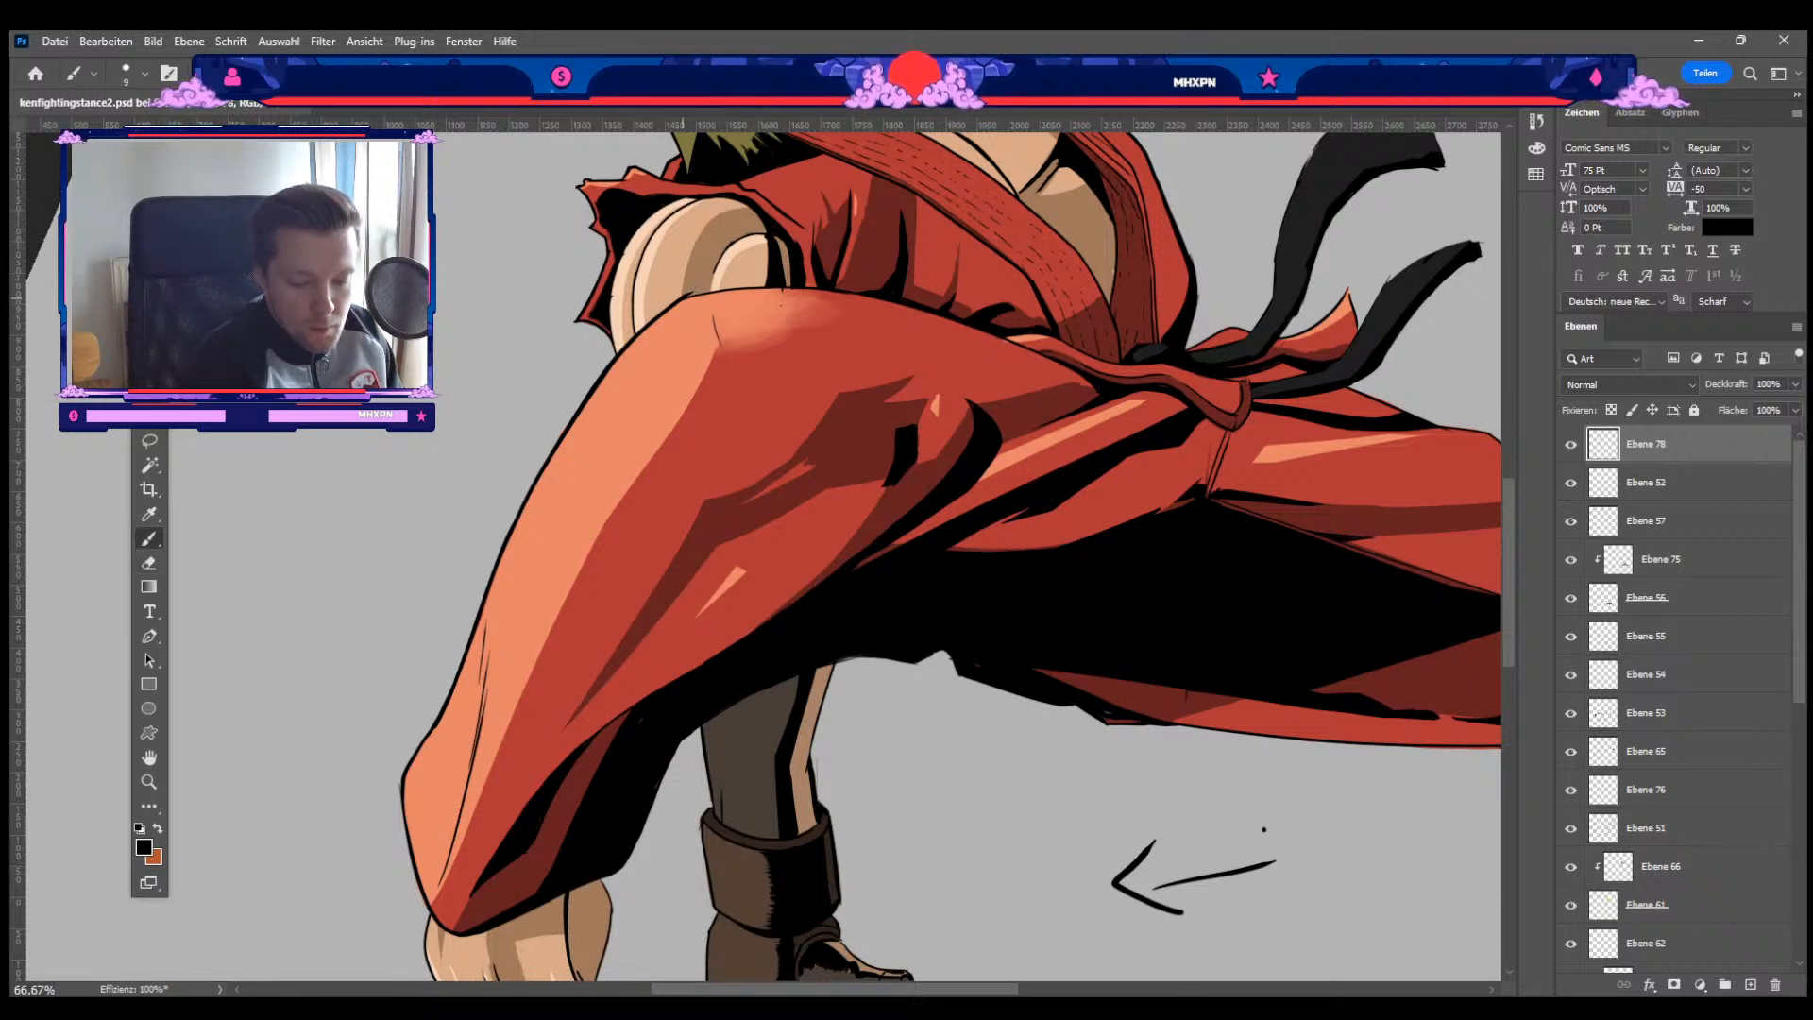
key(ctrl+z)
key(])
drag(687, 299, 898, 296)
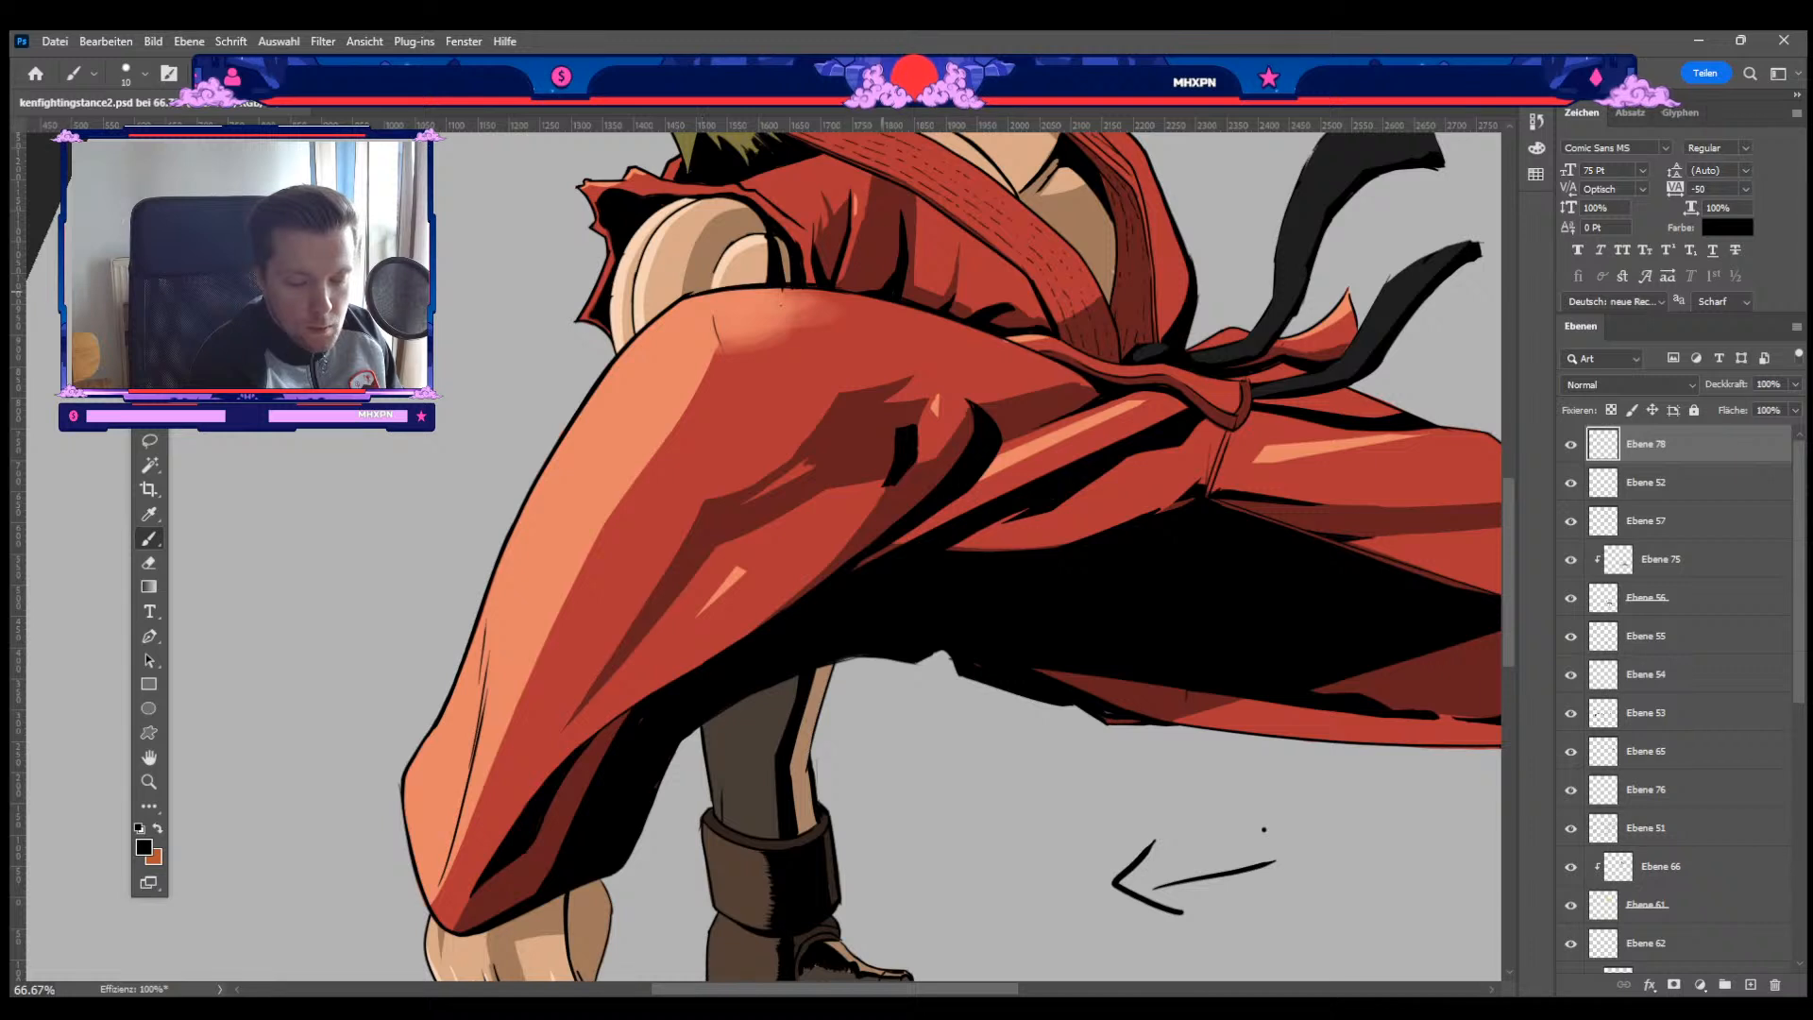
drag(683, 296, 876, 297)
key(e)
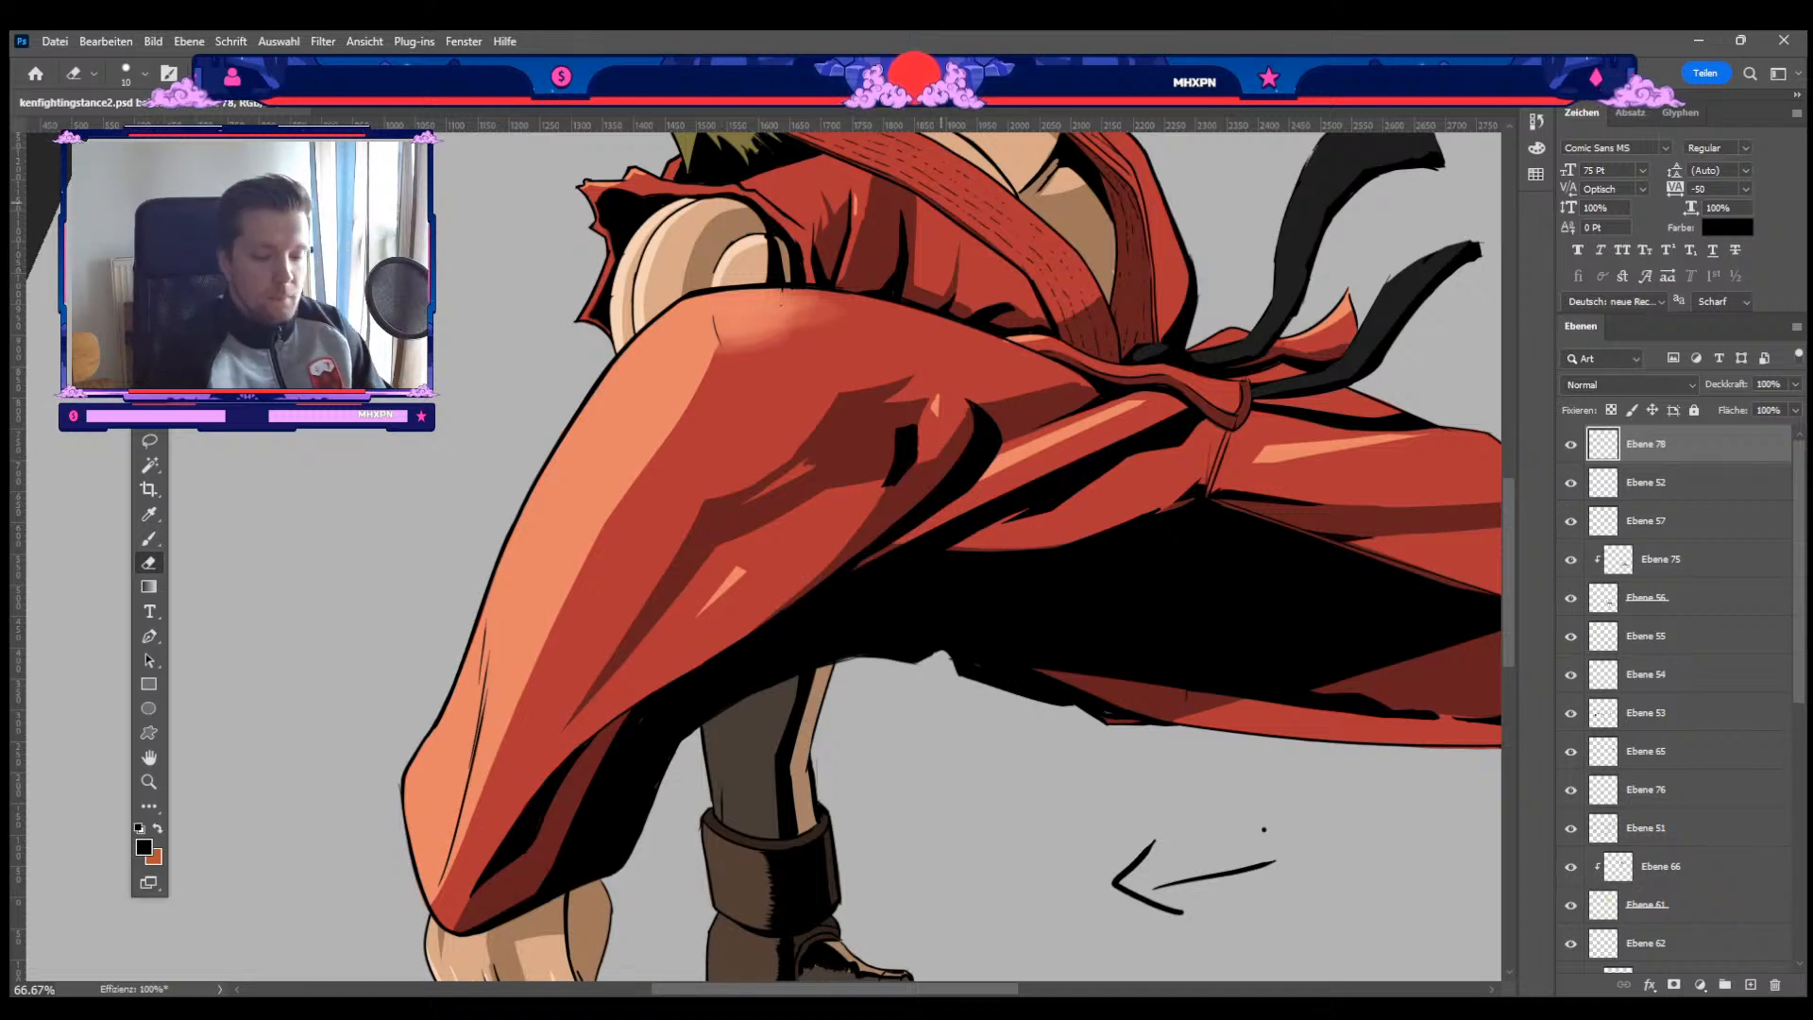
Step: Rotate the canvas further and thicken the raised leg's outline towards the trouser hem with the black brush
key(r)
drag(675, 589, 751, 619)
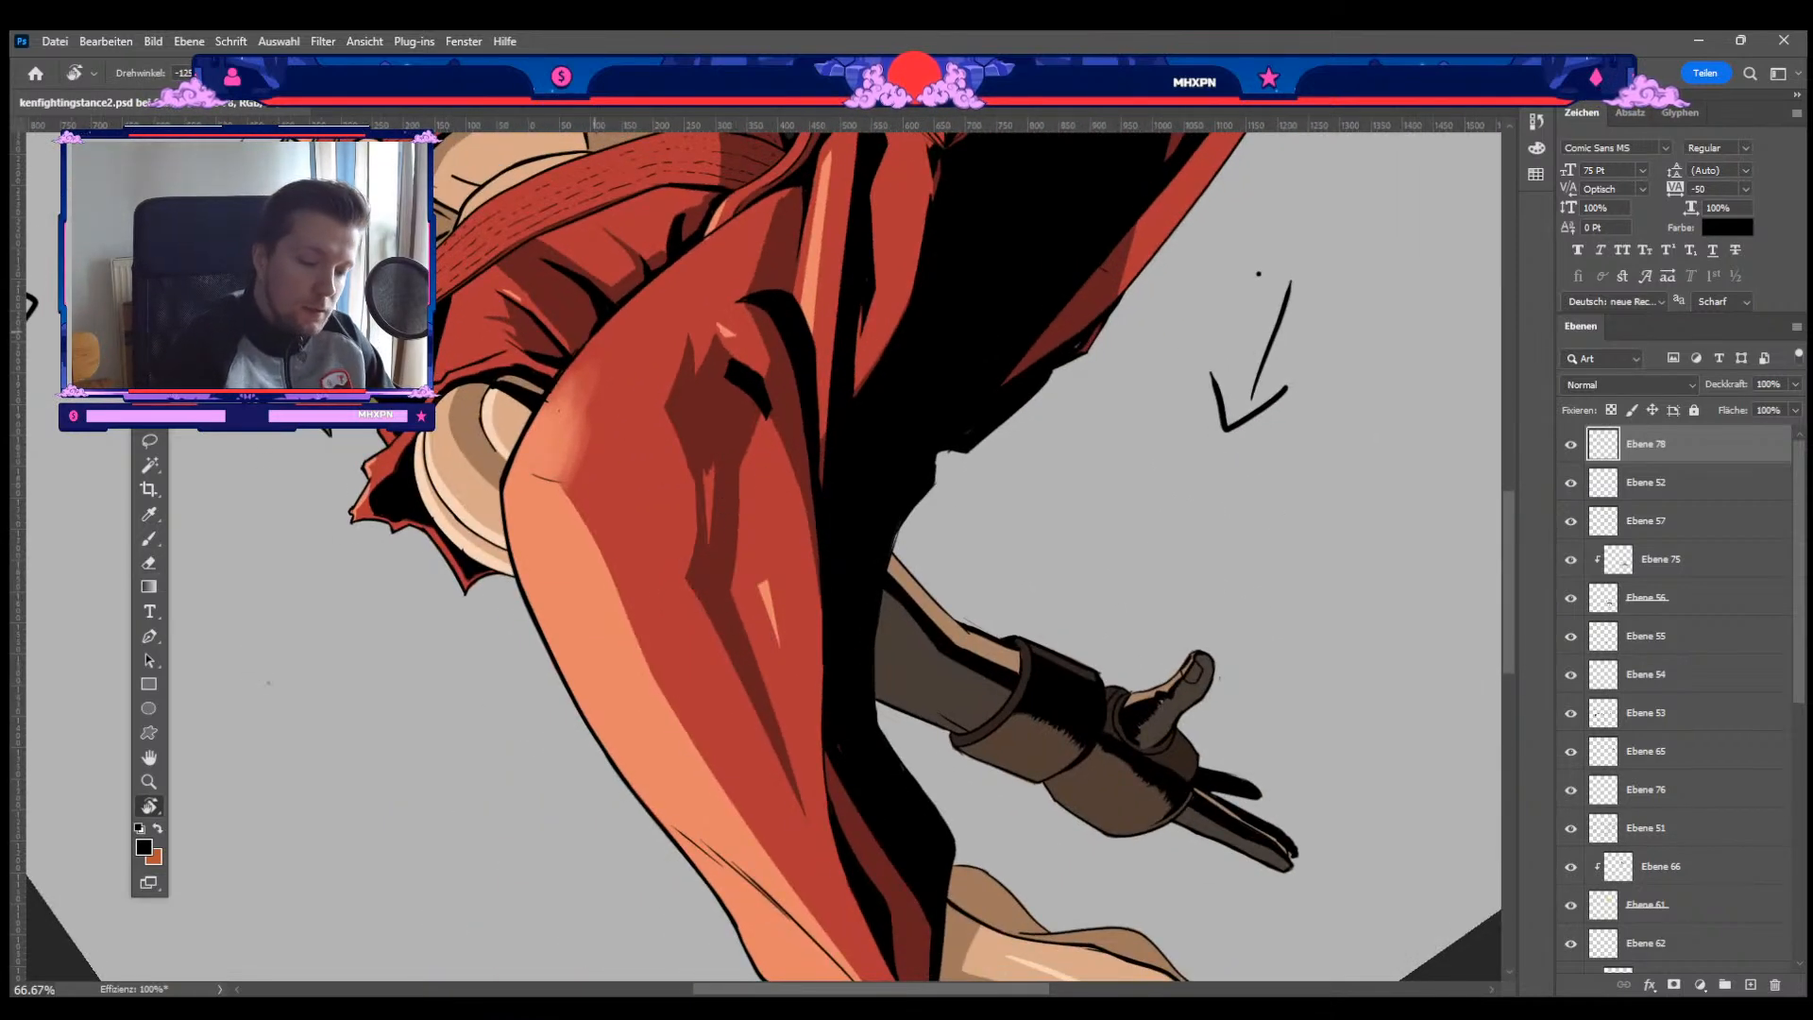
key(b)
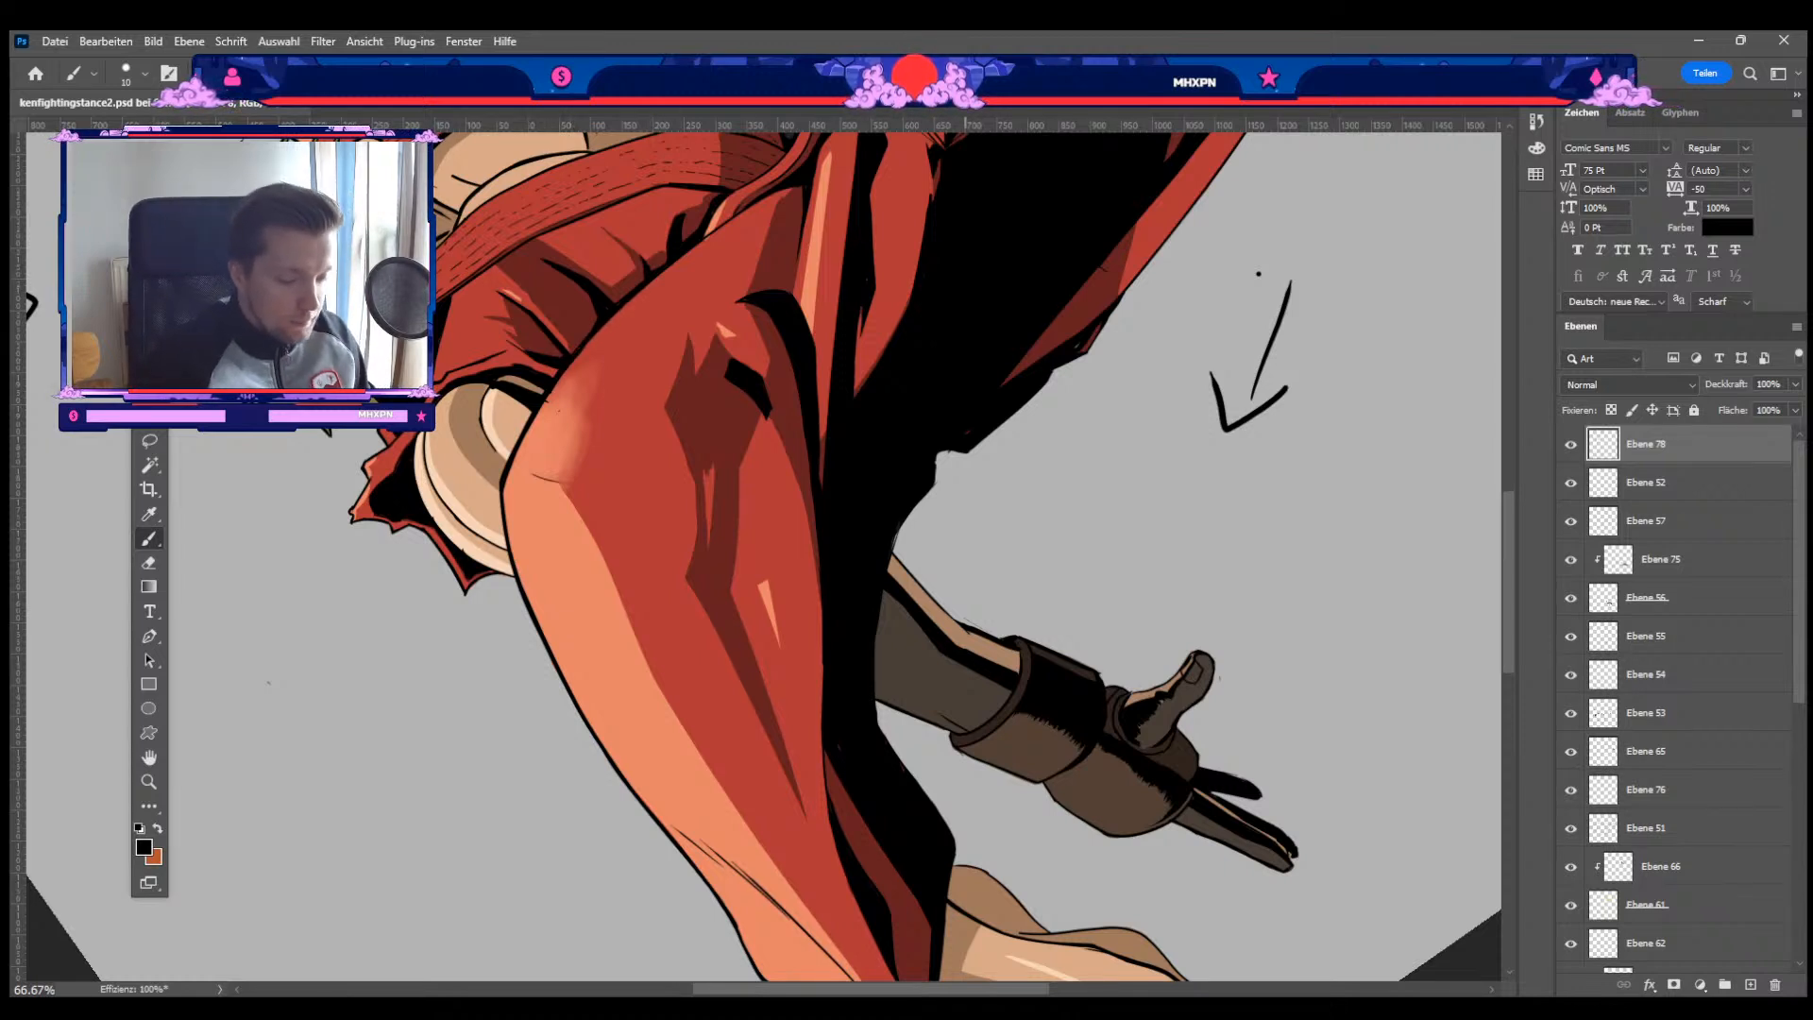
Step: Pick line-art layer Ebene 51 by toggling its visibility, and clean up the rear upper arm's outline with the eraser
key(v)
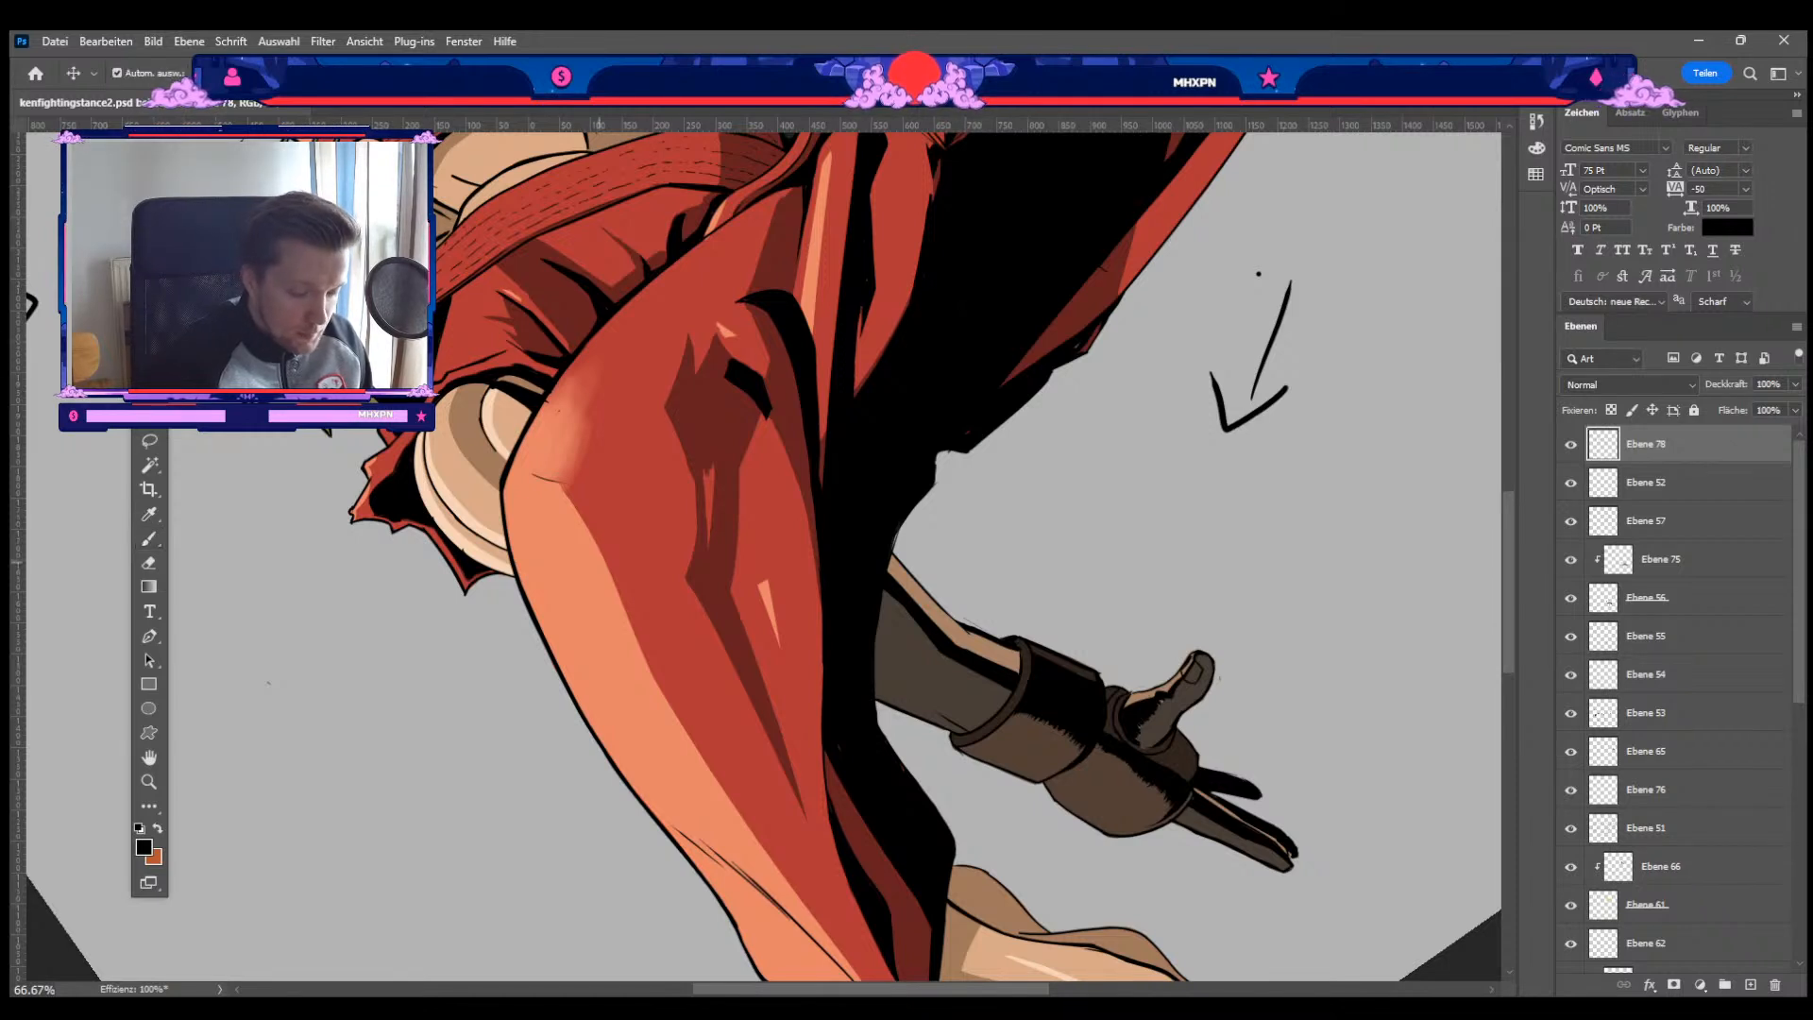
click(801, 390)
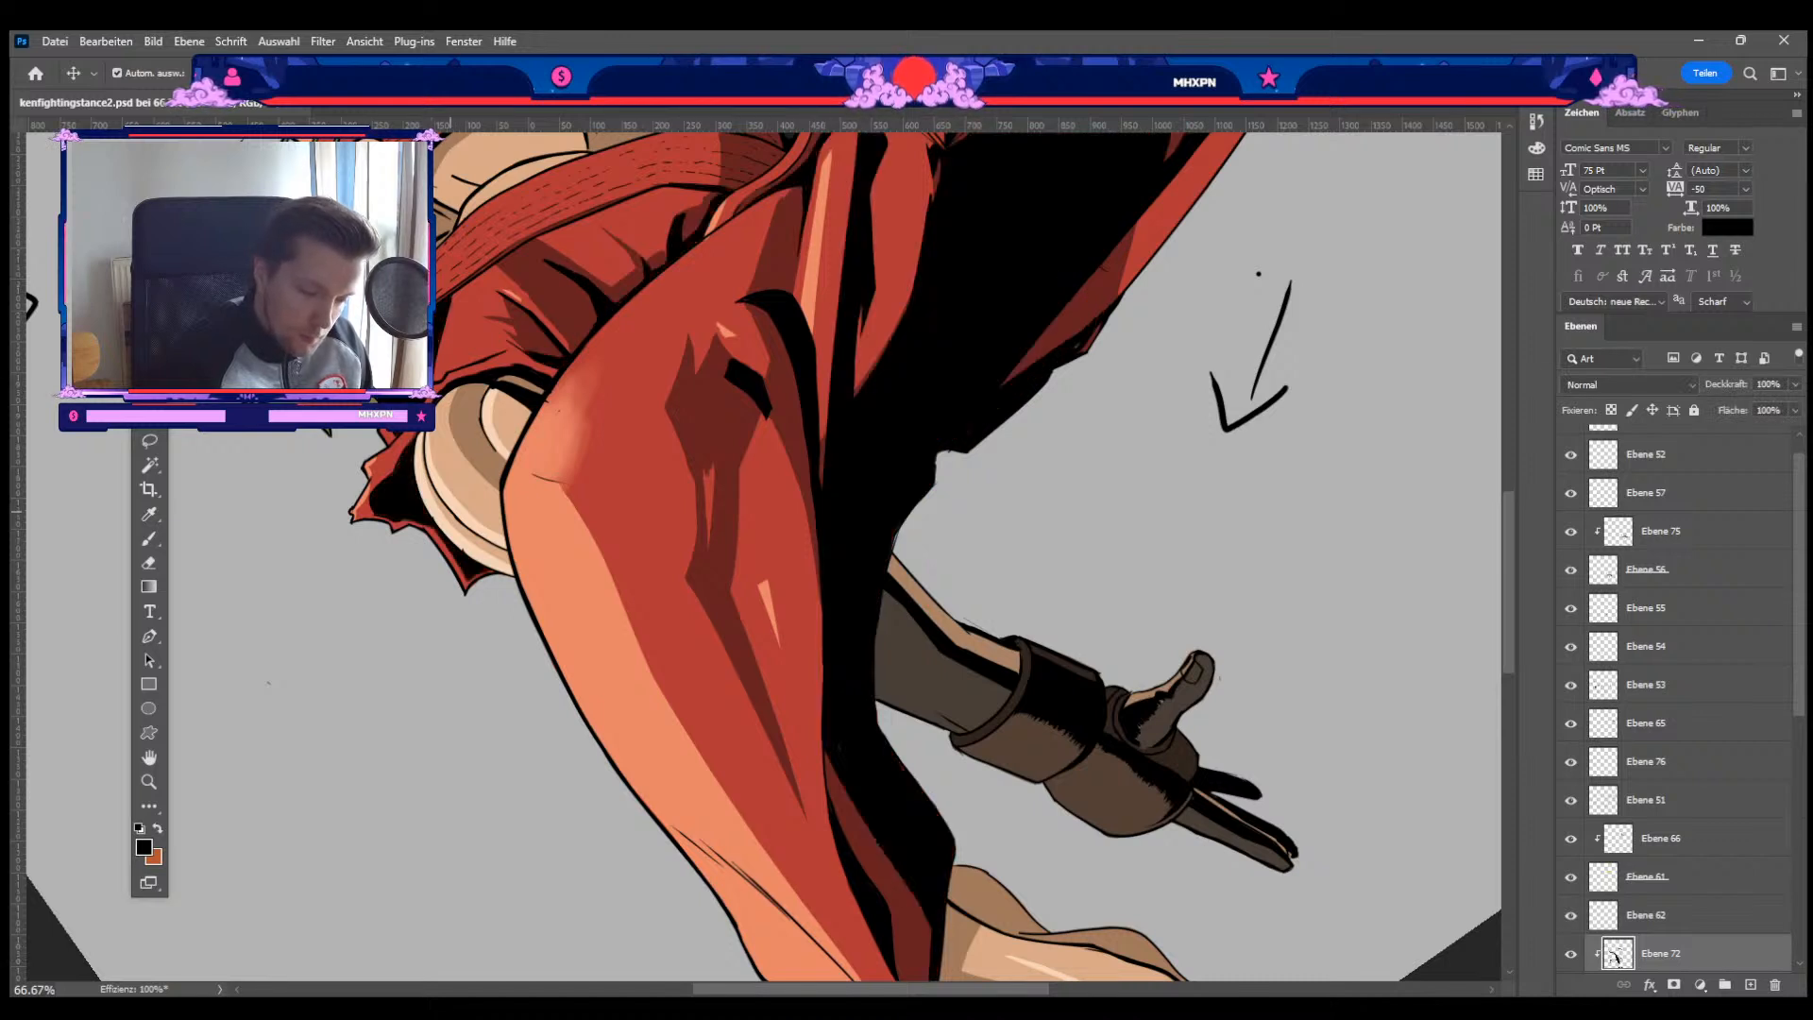
click(450, 511)
click(1570, 799)
click(1570, 800)
click(1571, 800)
click(1570, 799)
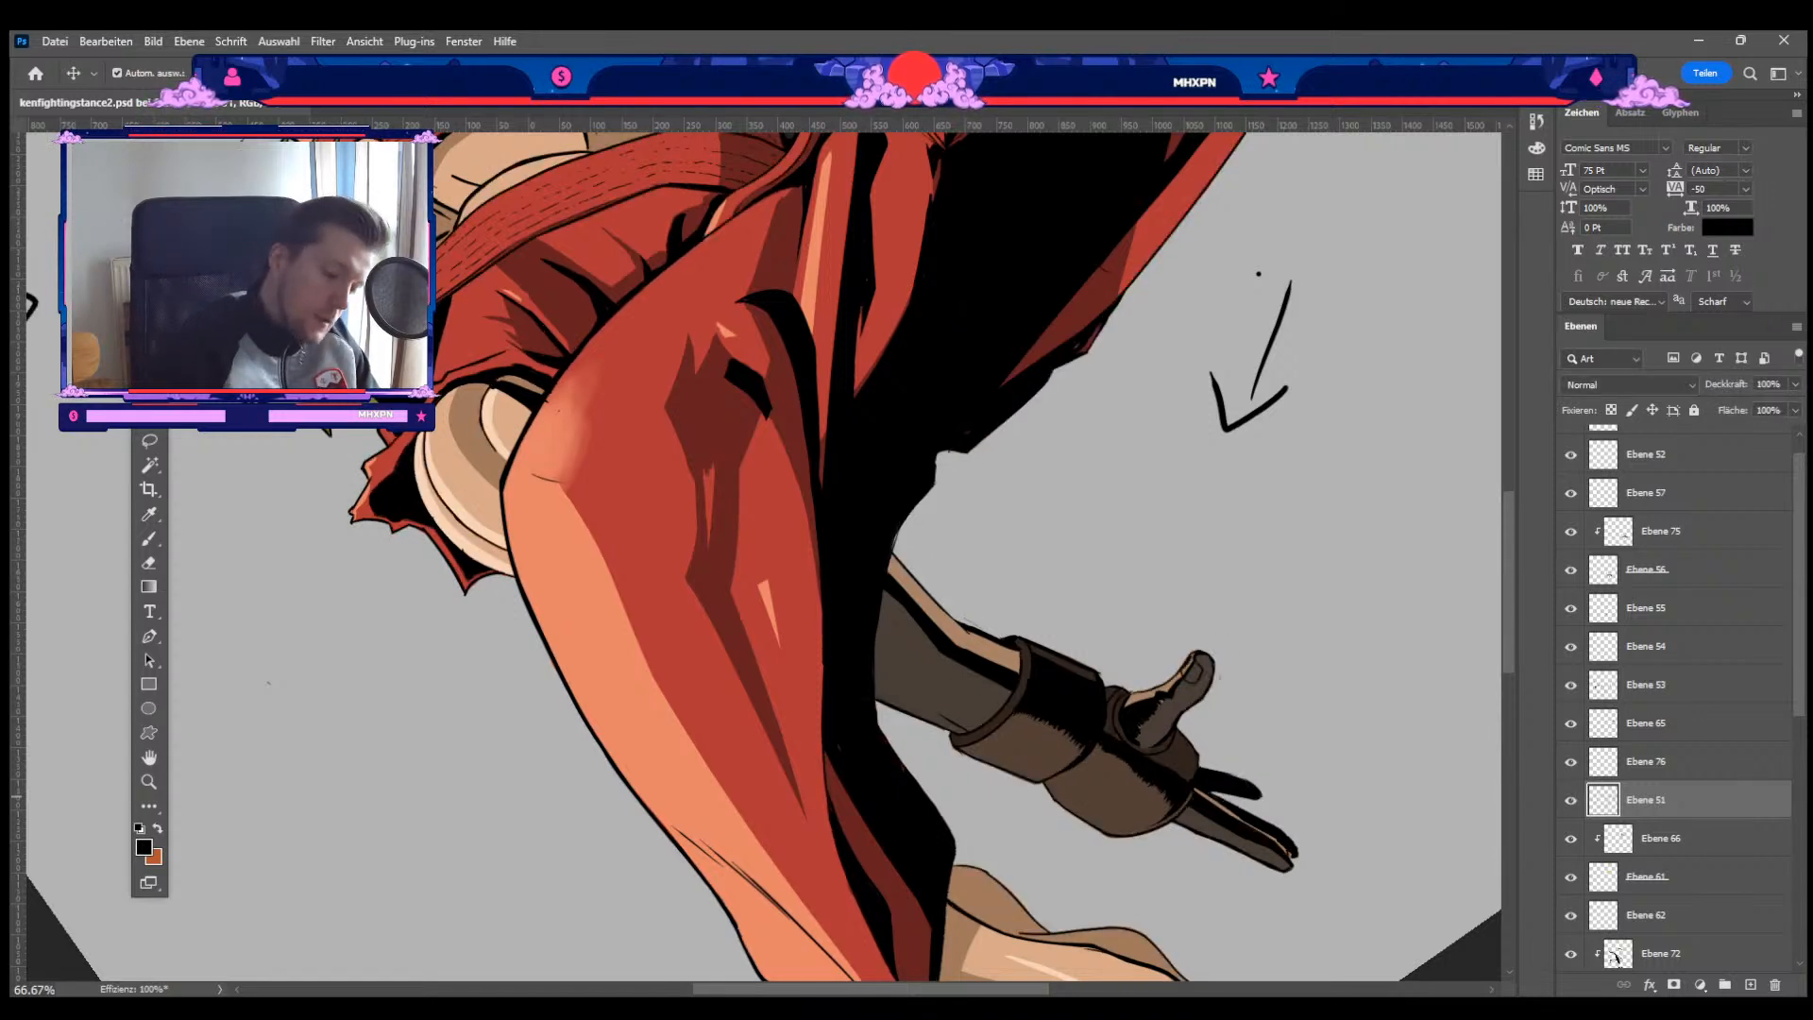
key(e)
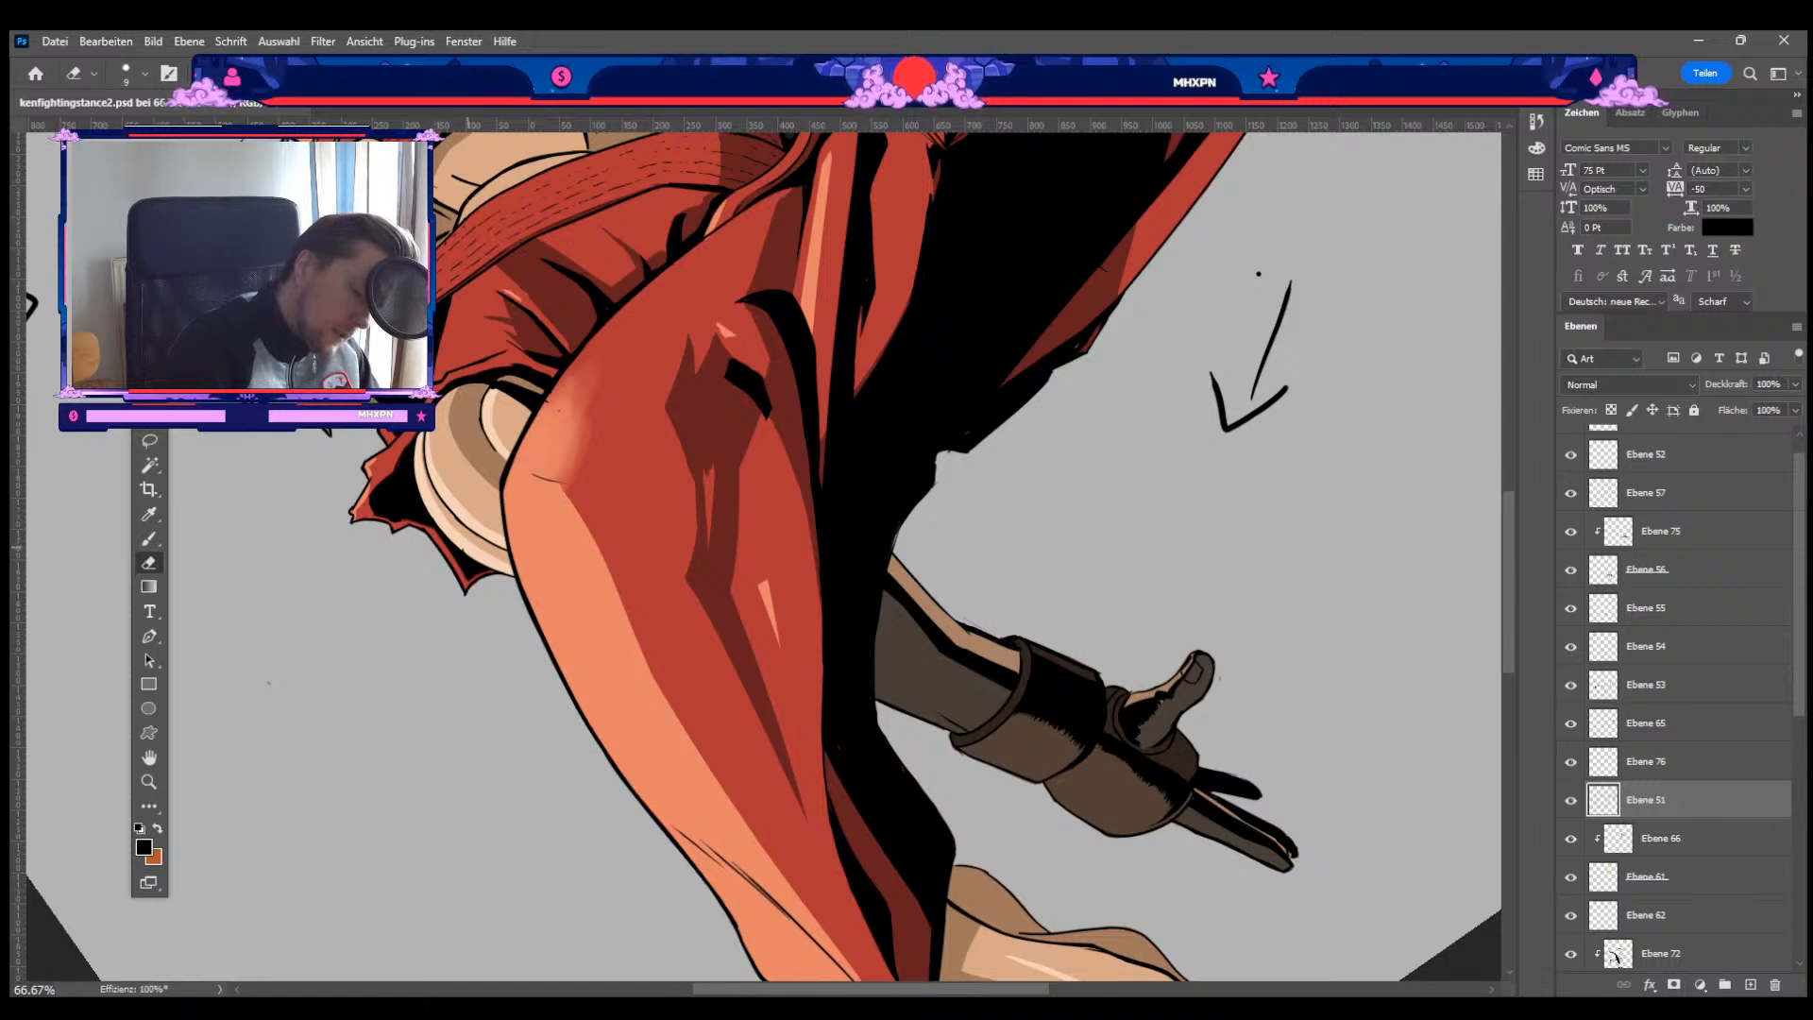
Step: Select layer Ebene 57, clean up its line art around the knee with the eraser, and reset the canvas rotation
key(v)
click(546, 401)
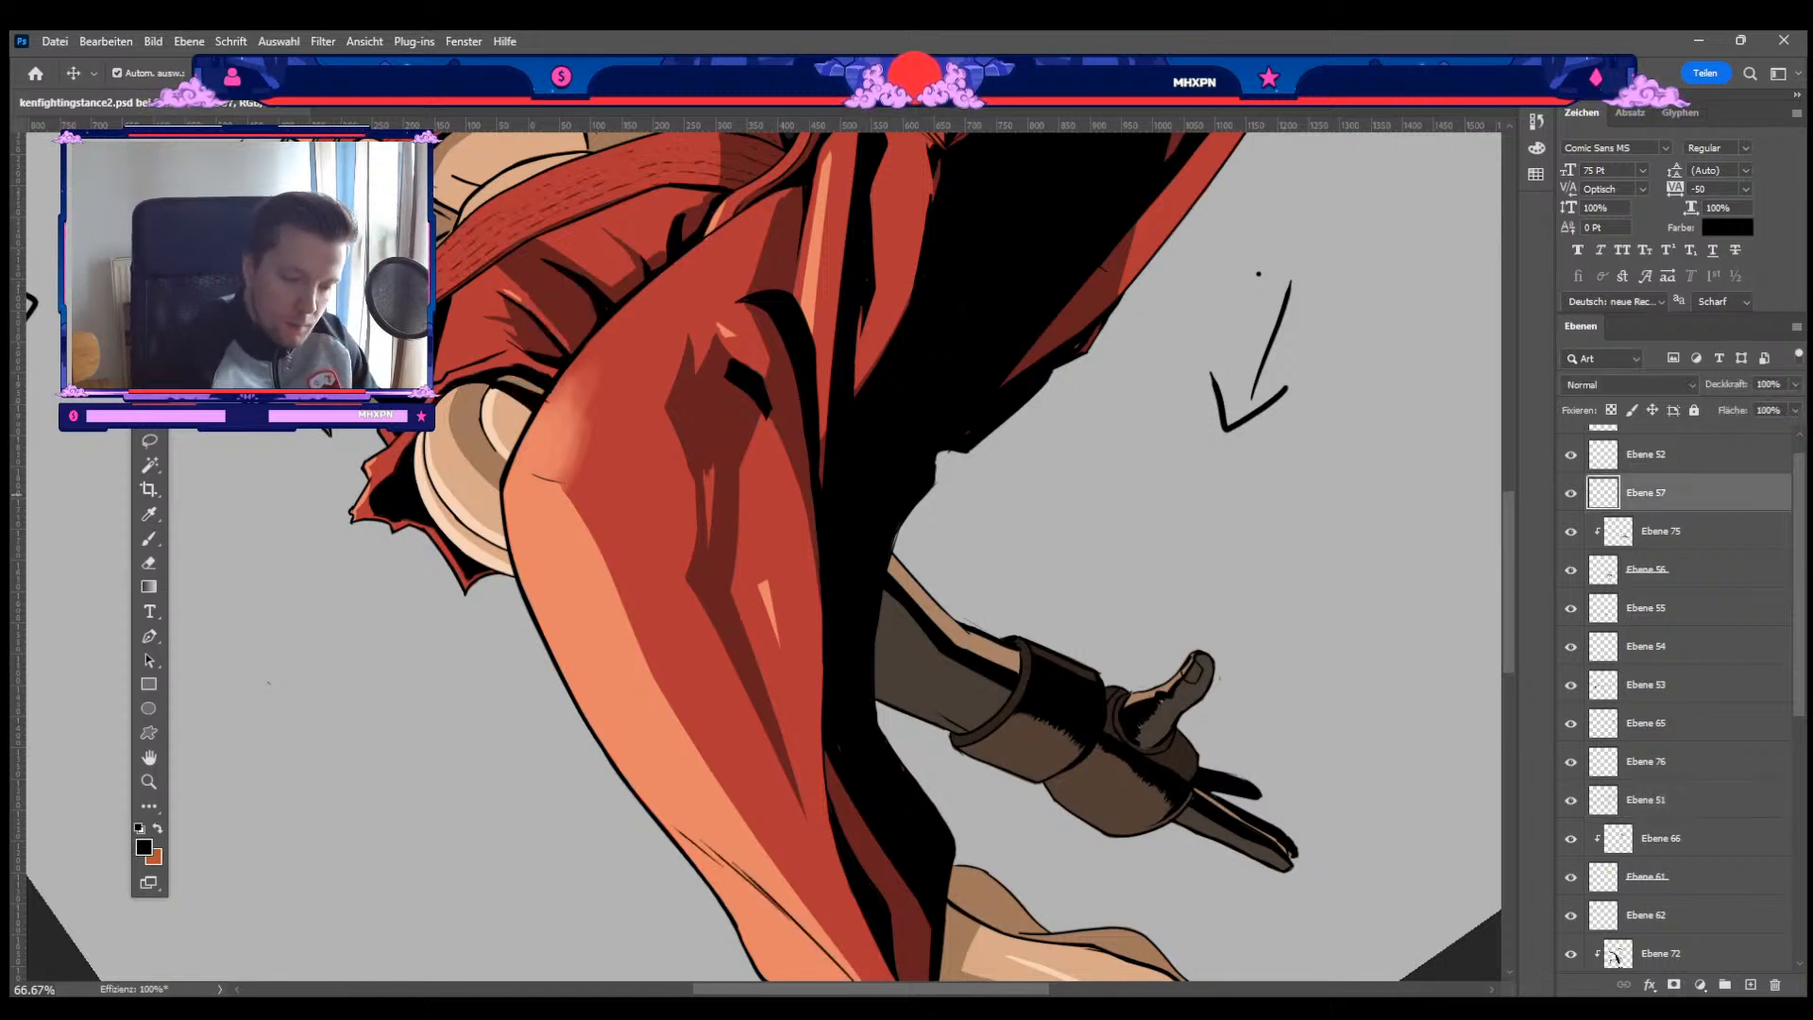
key(e)
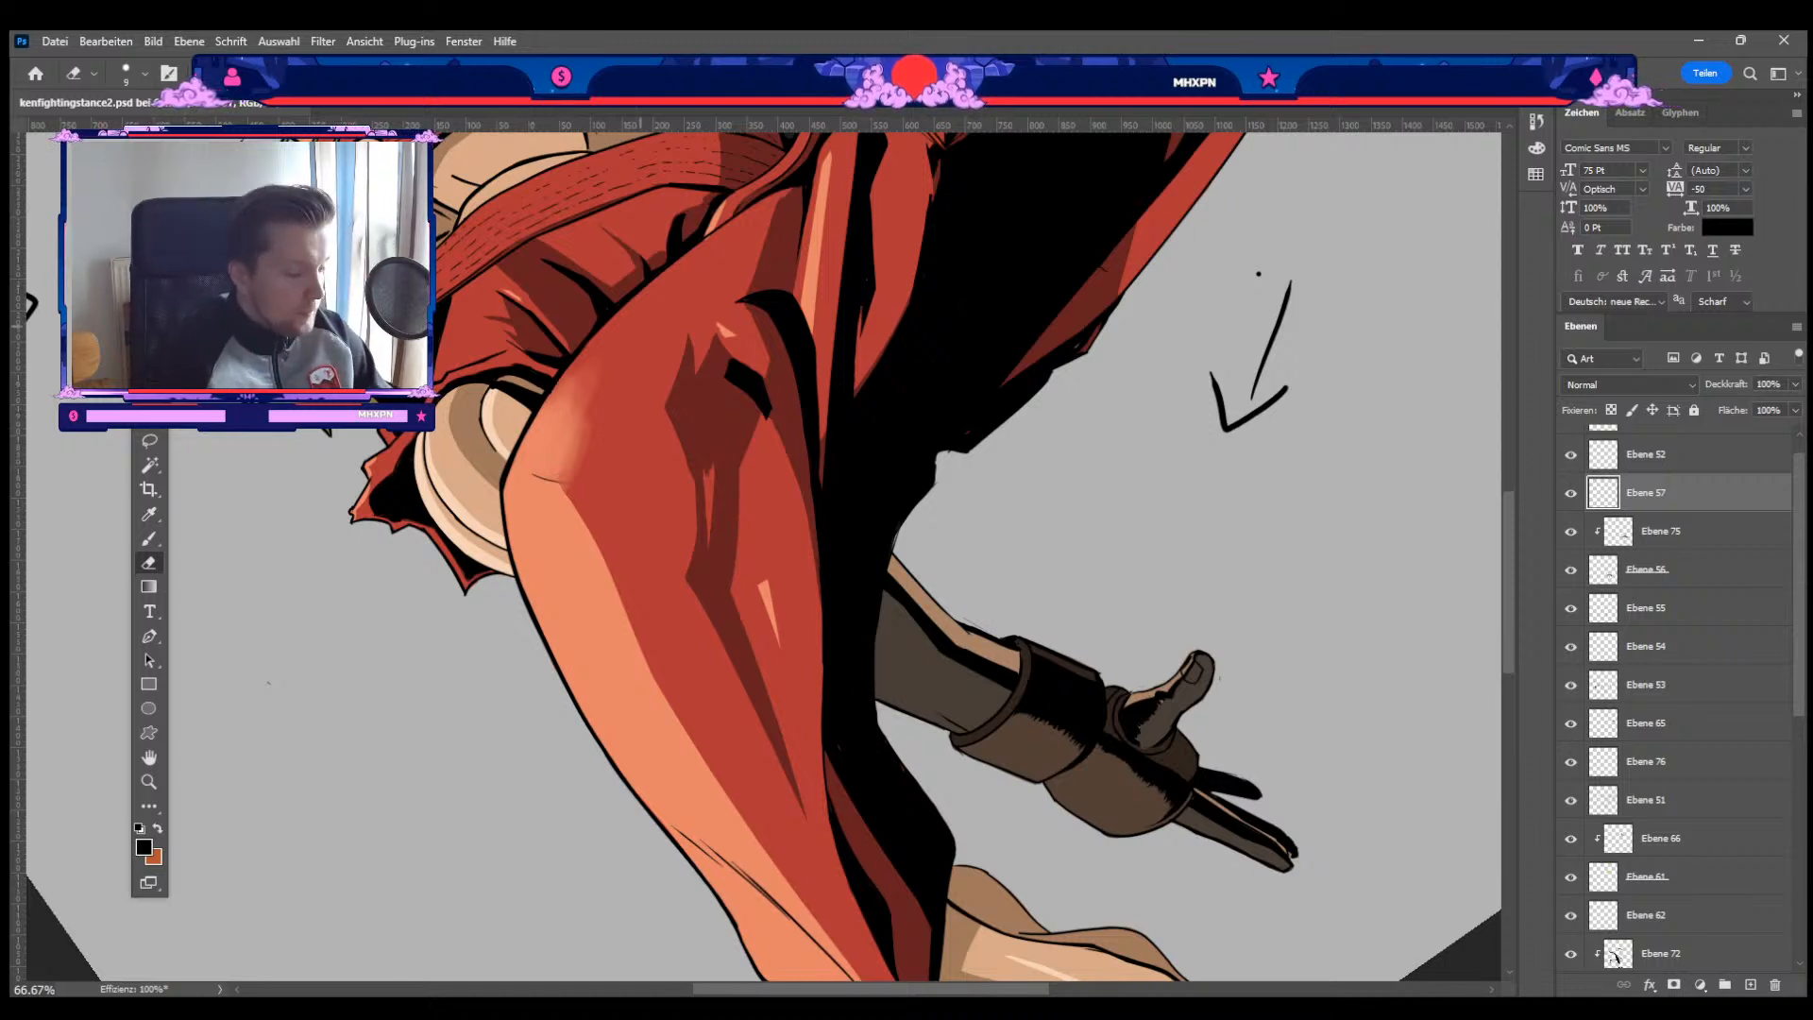
key(Escape)
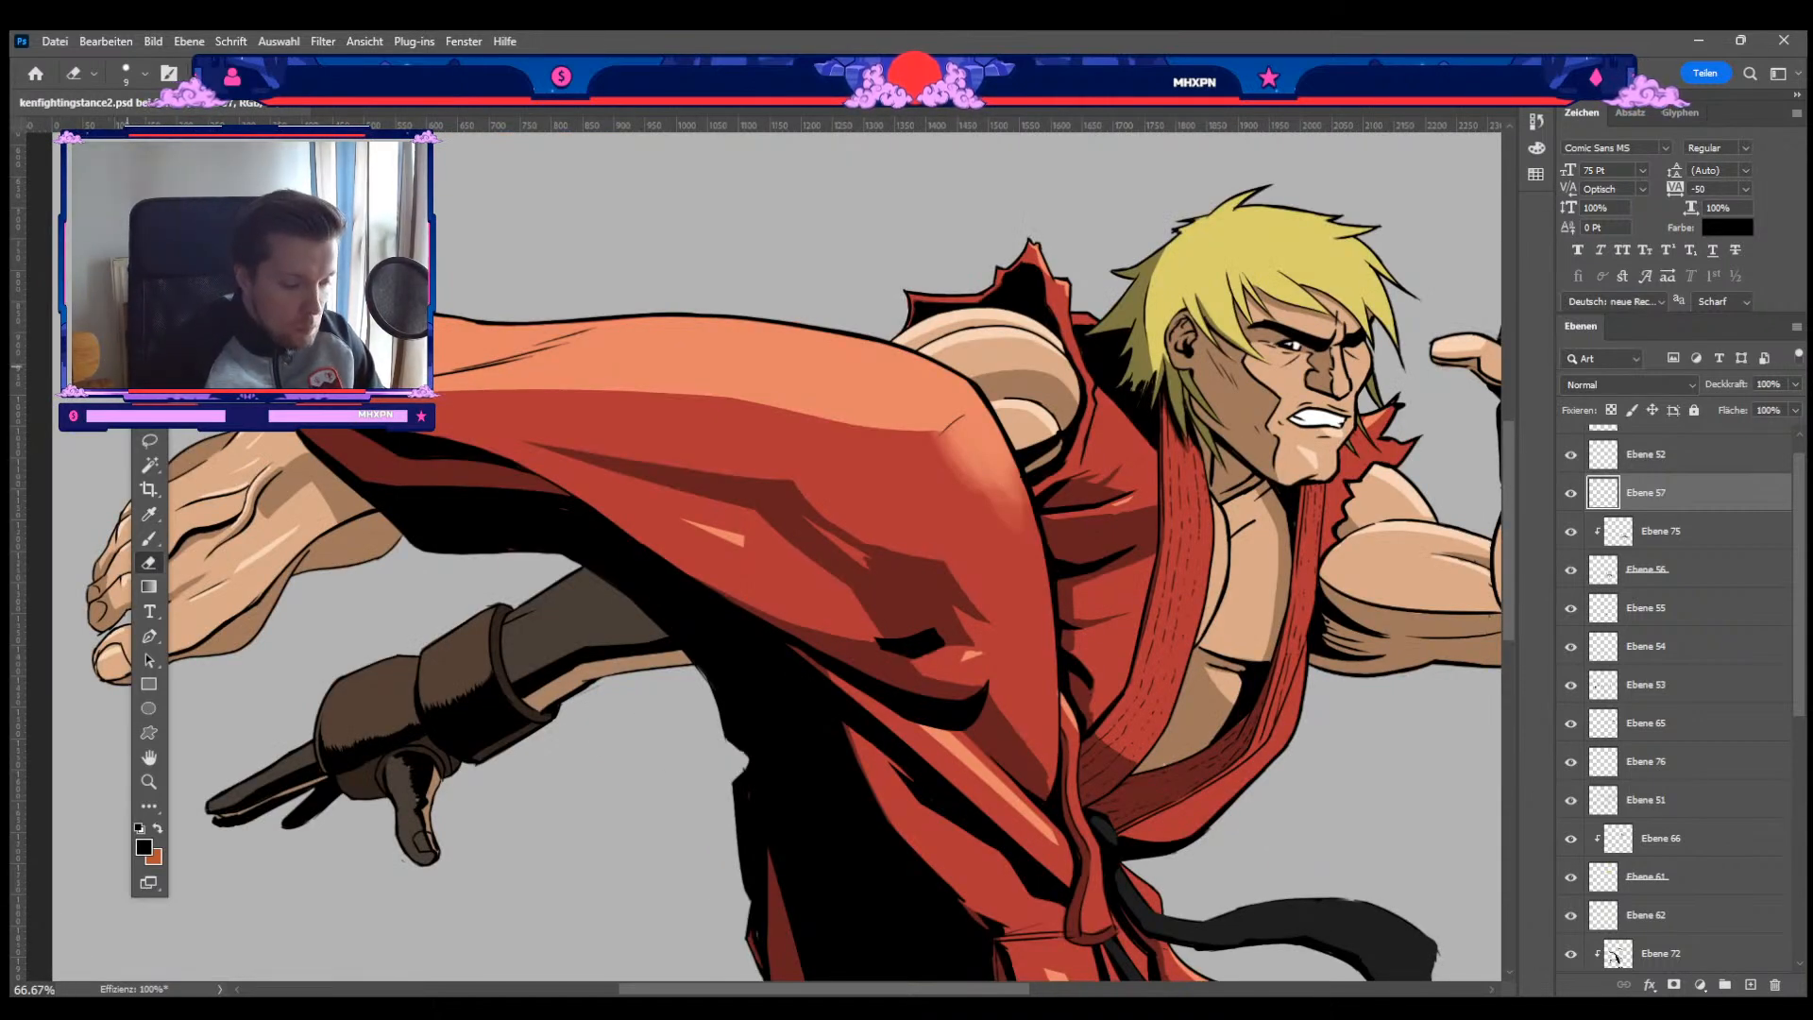
Step: Create a new layer at the top of the stack and strengthen the line art around the raised thigh with a size 10 black brush
key(v)
key(ctrl+shift+alt+n)
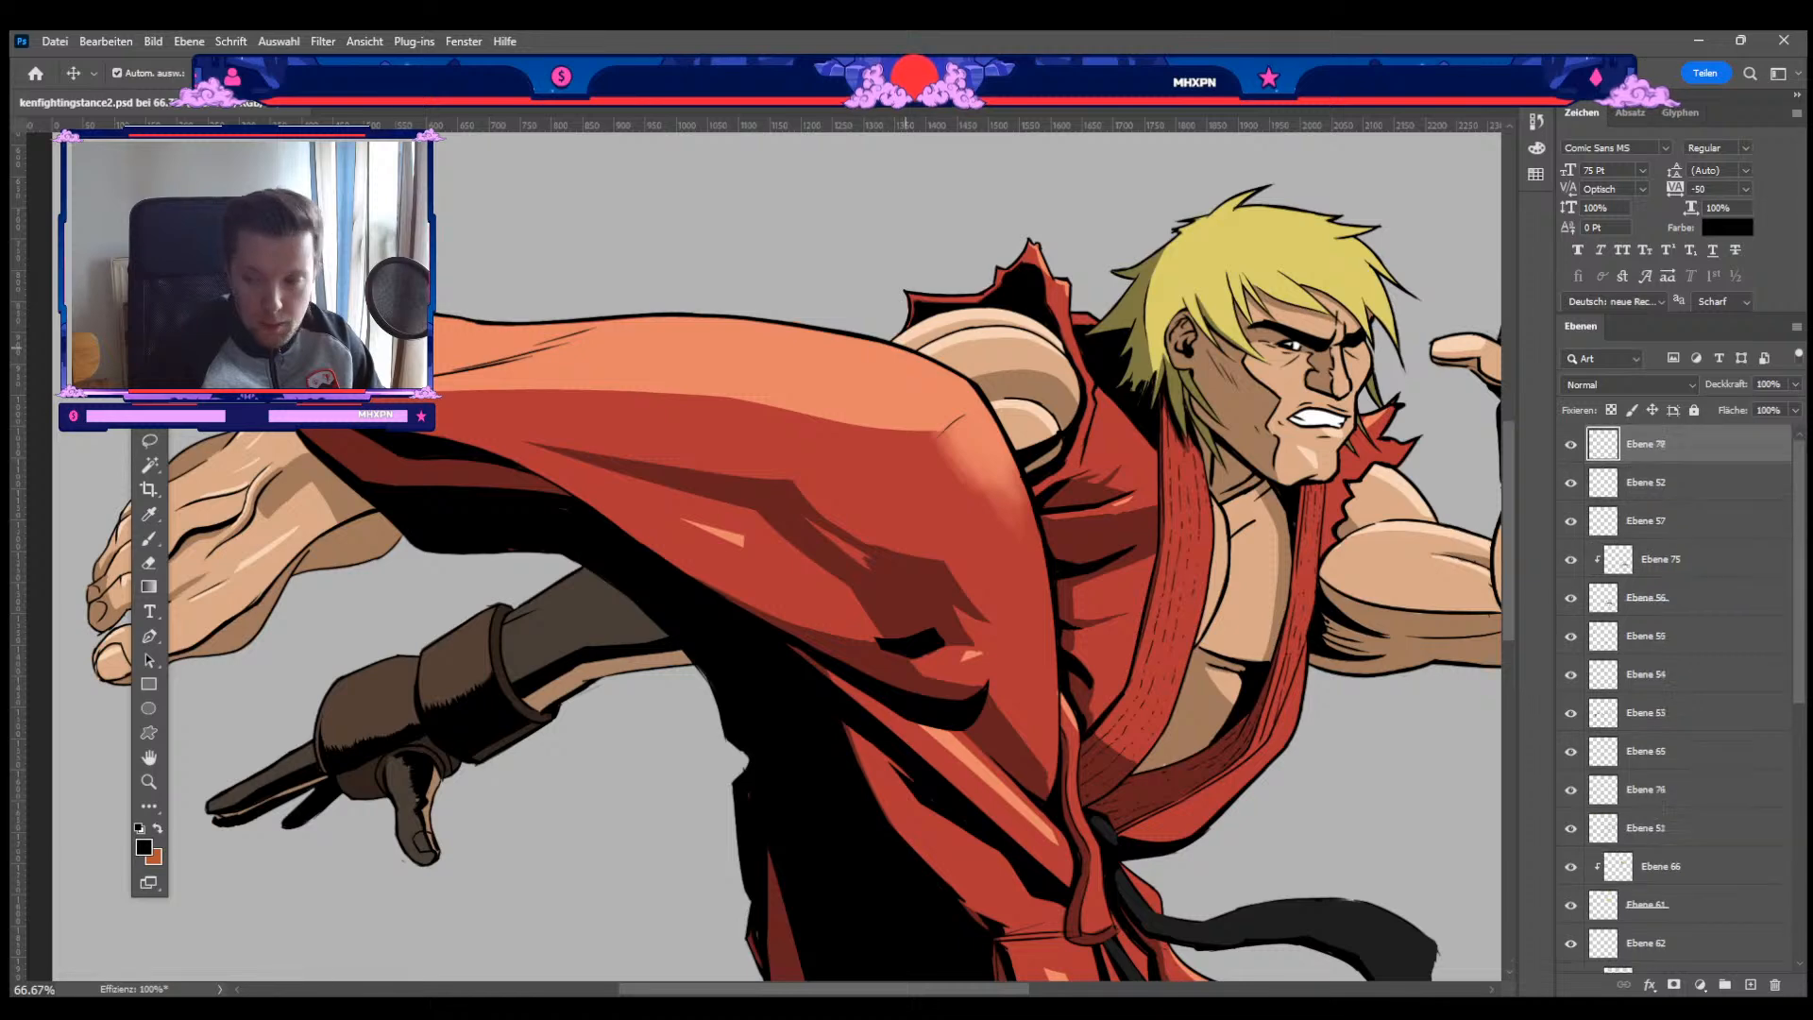
key(b)
drag(1167, 533, 1048, 488)
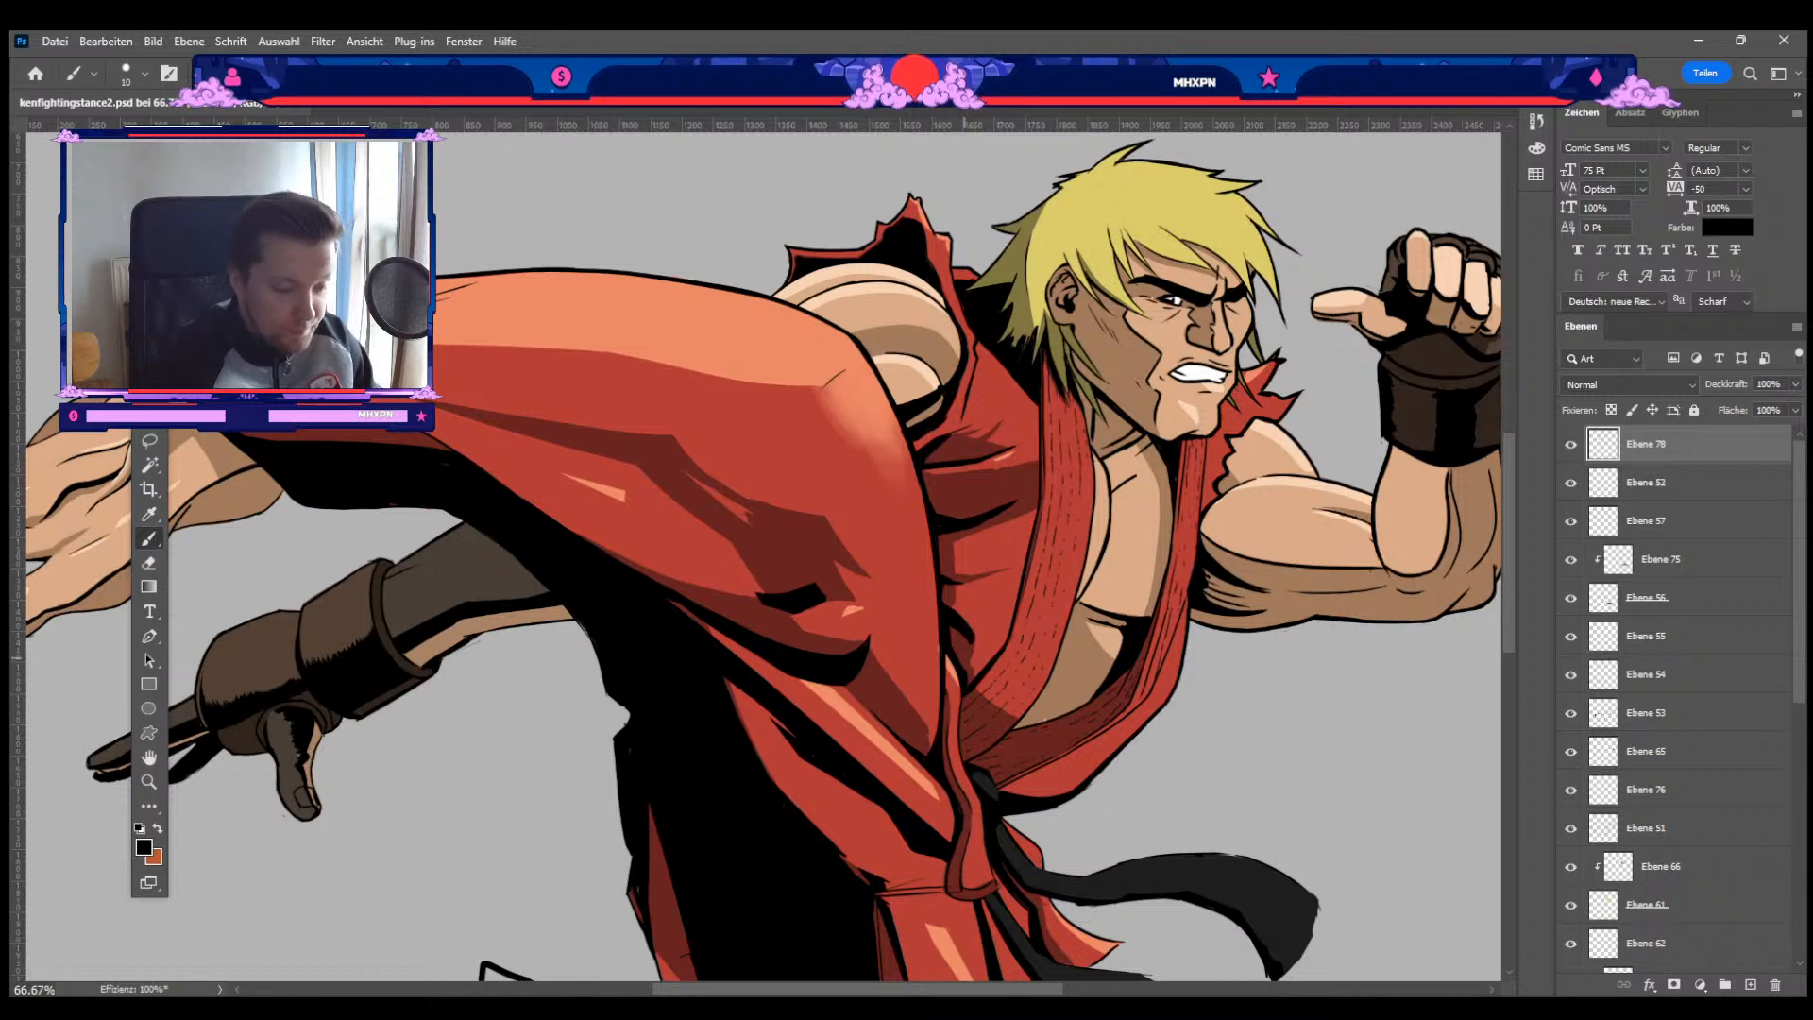
drag(1010, 574, 1366, 721)
key(e)
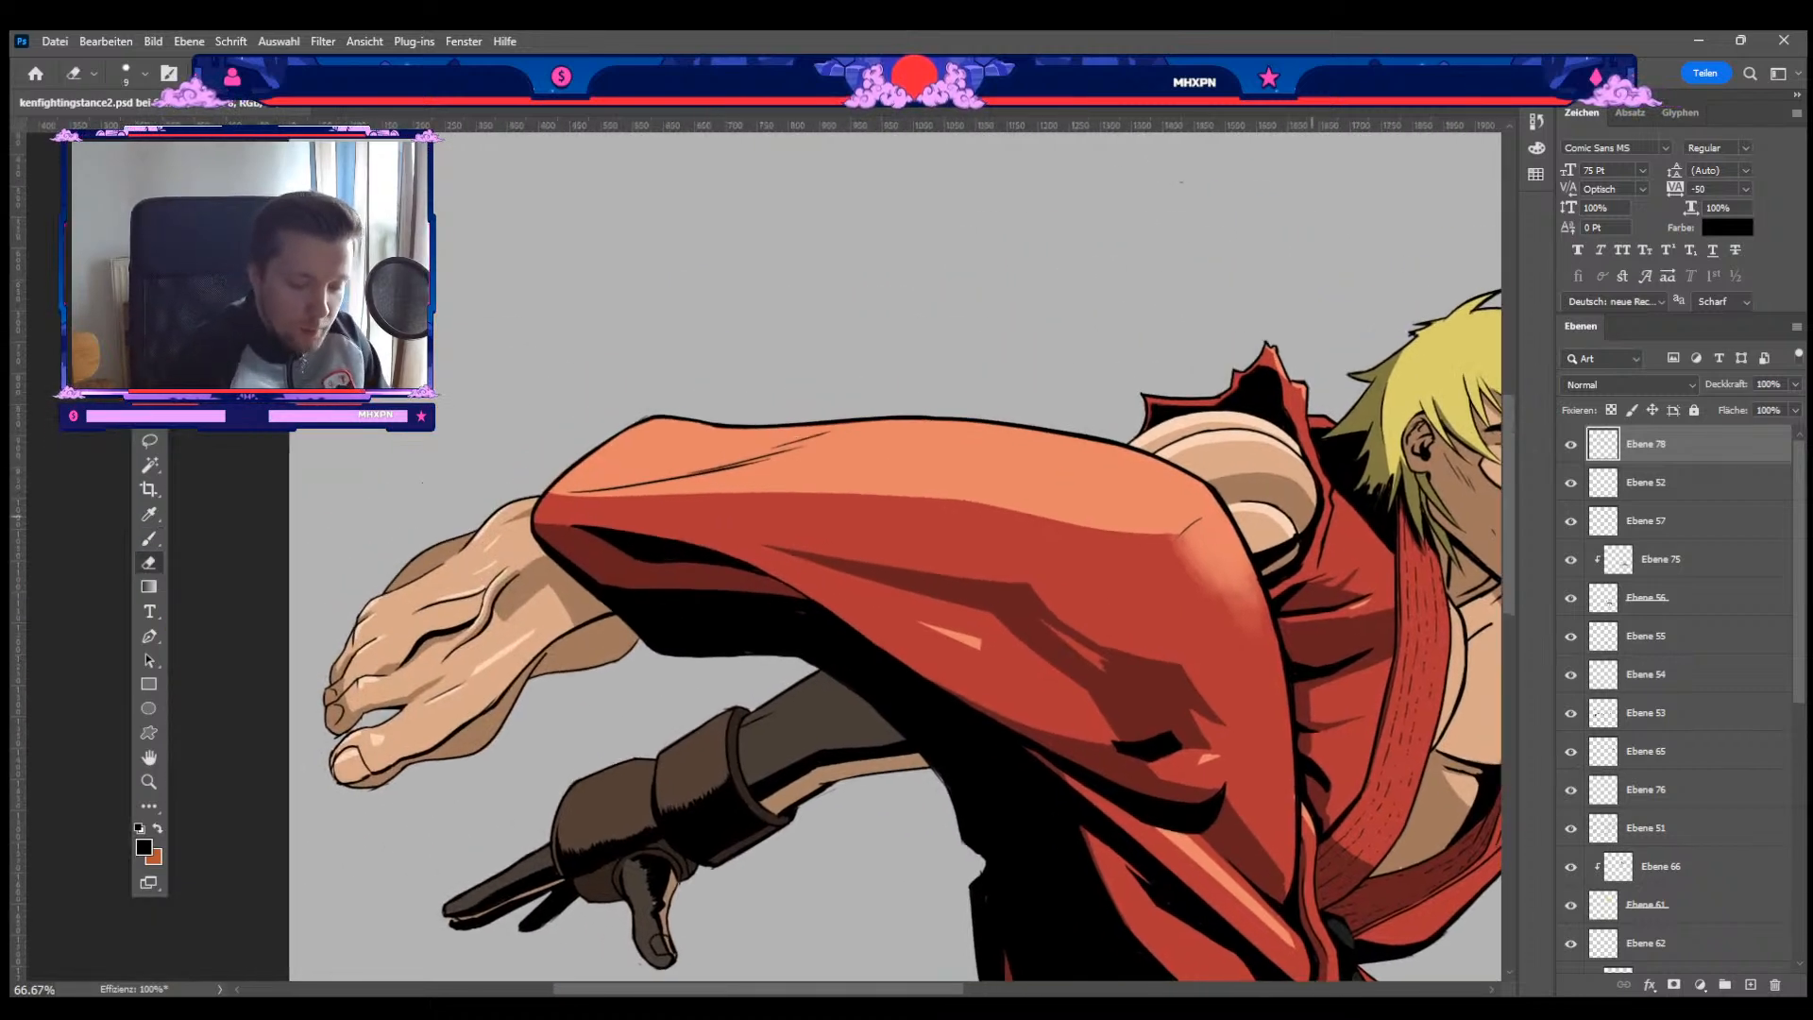
key(b)
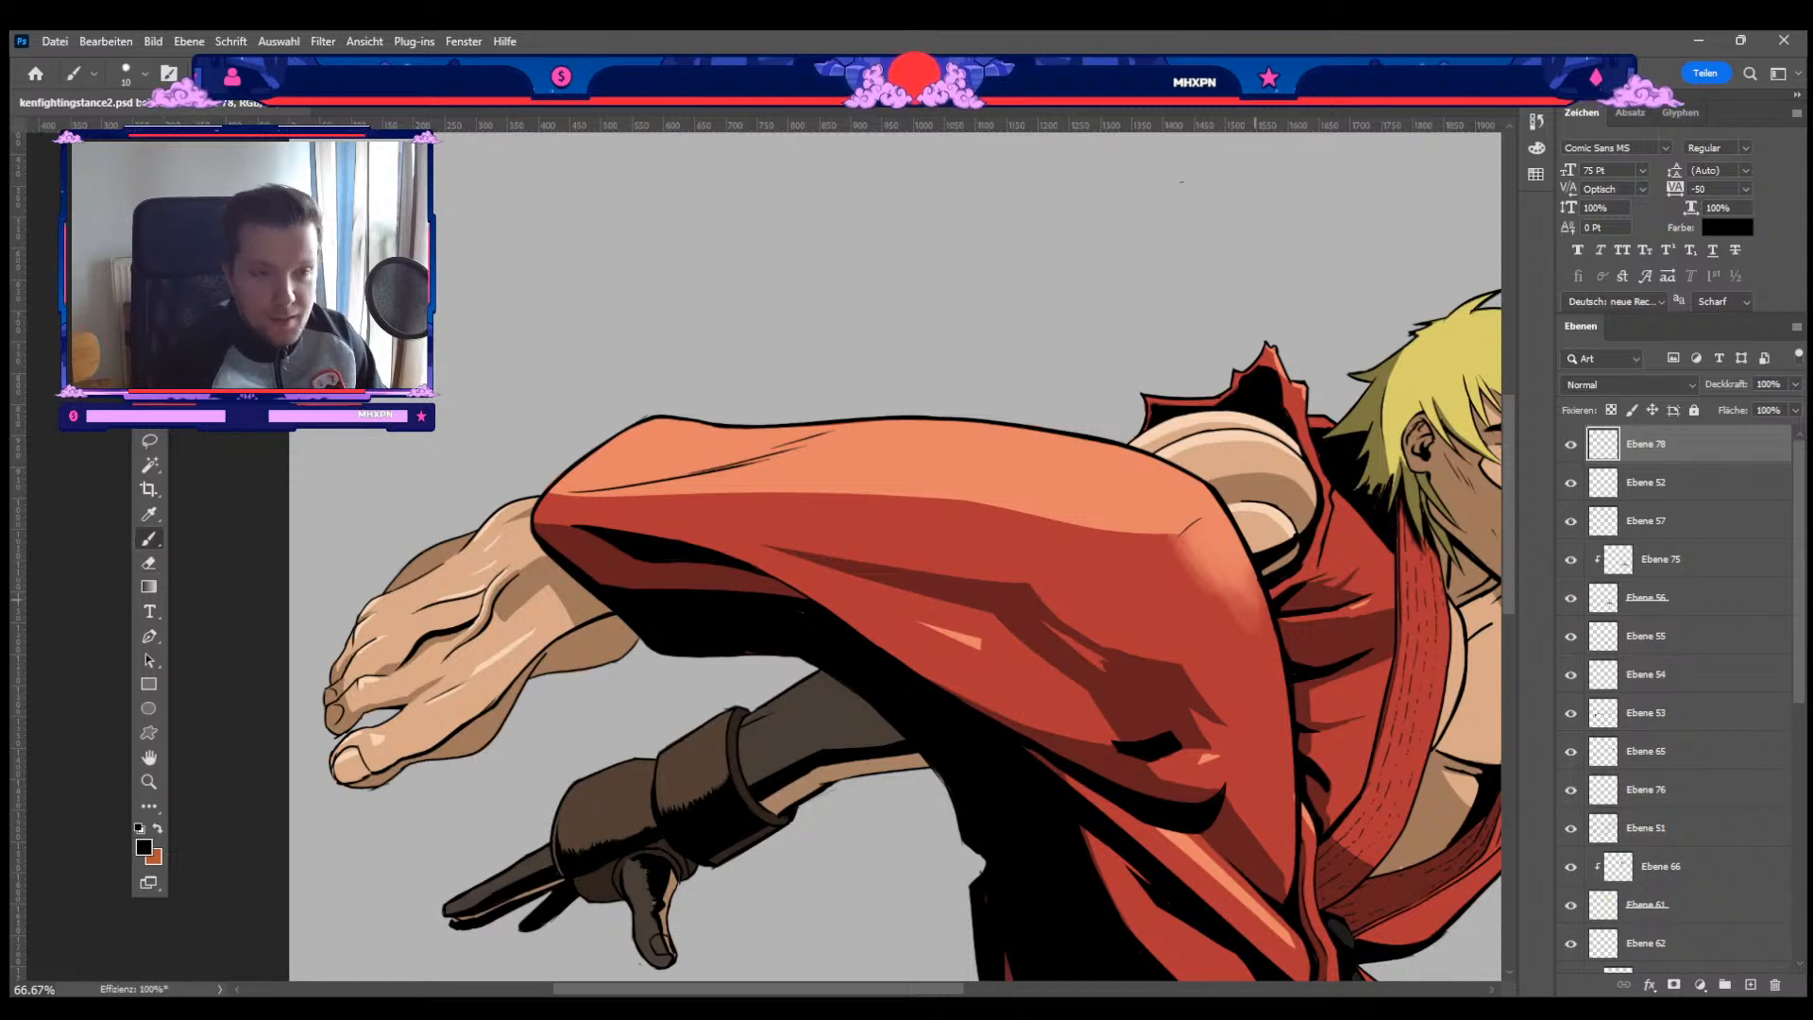
drag(1407, 588, 1073, 370)
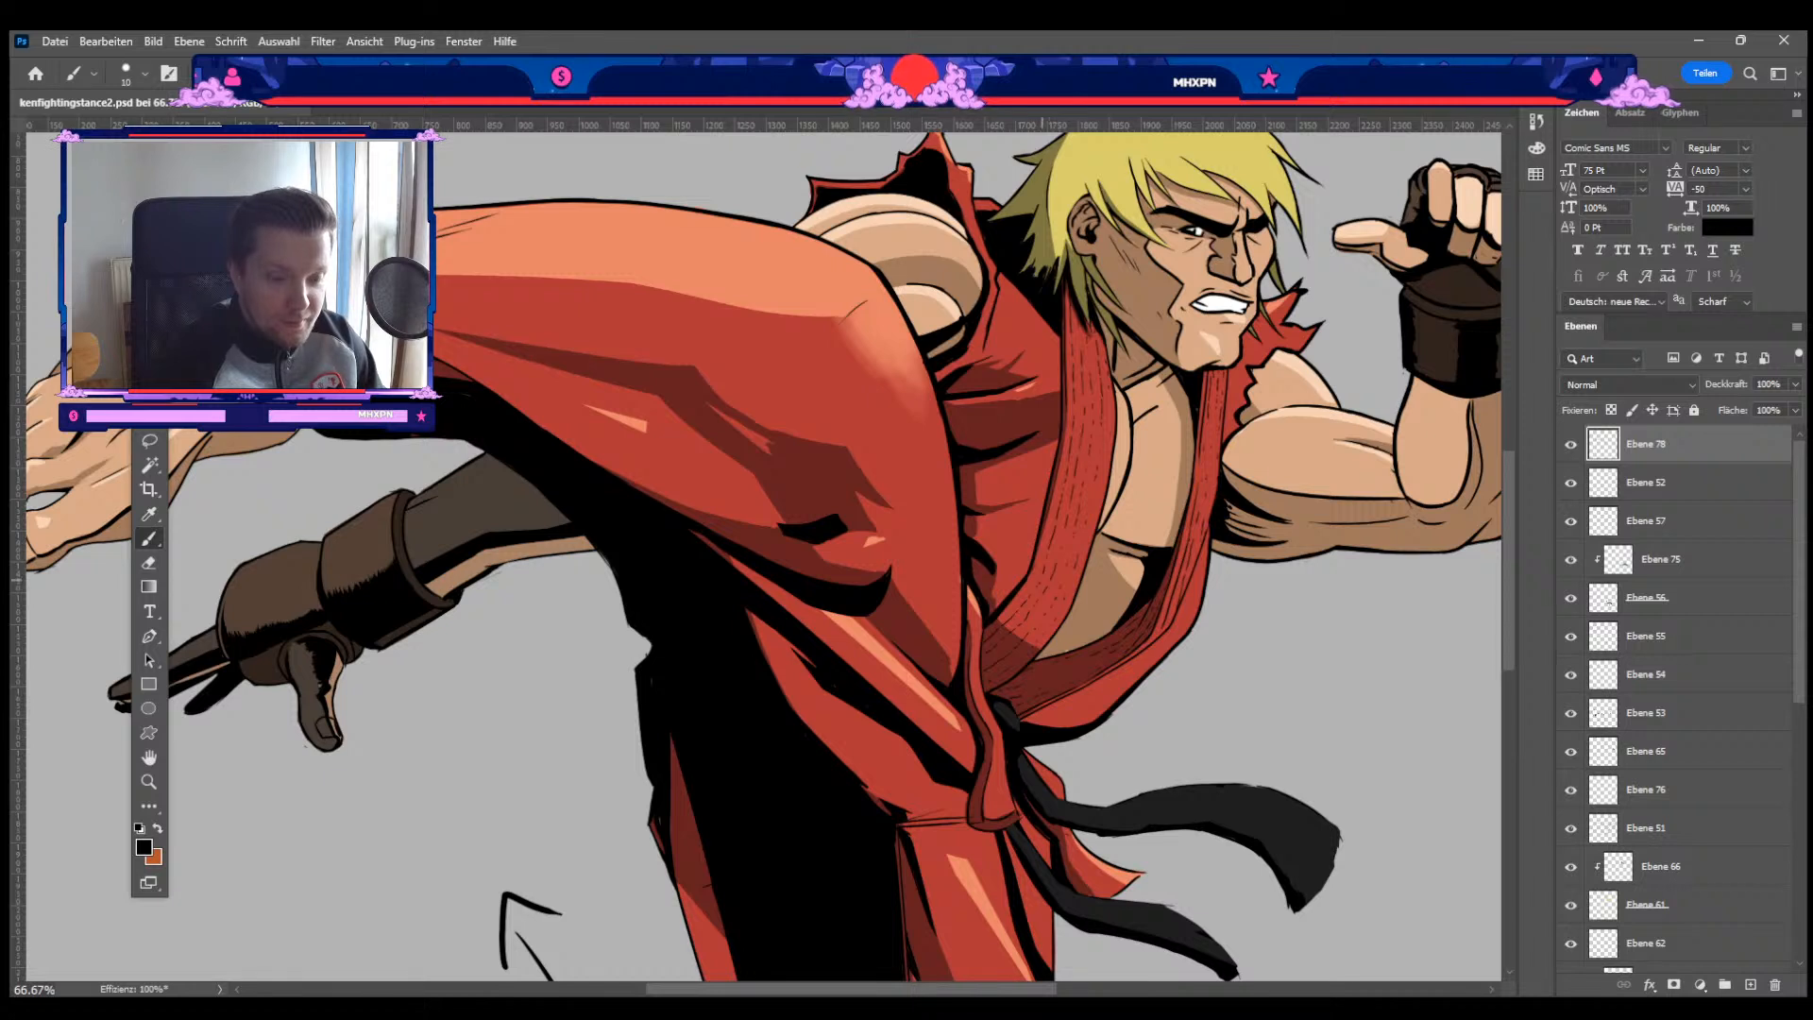
drag(808, 441, 849, 452)
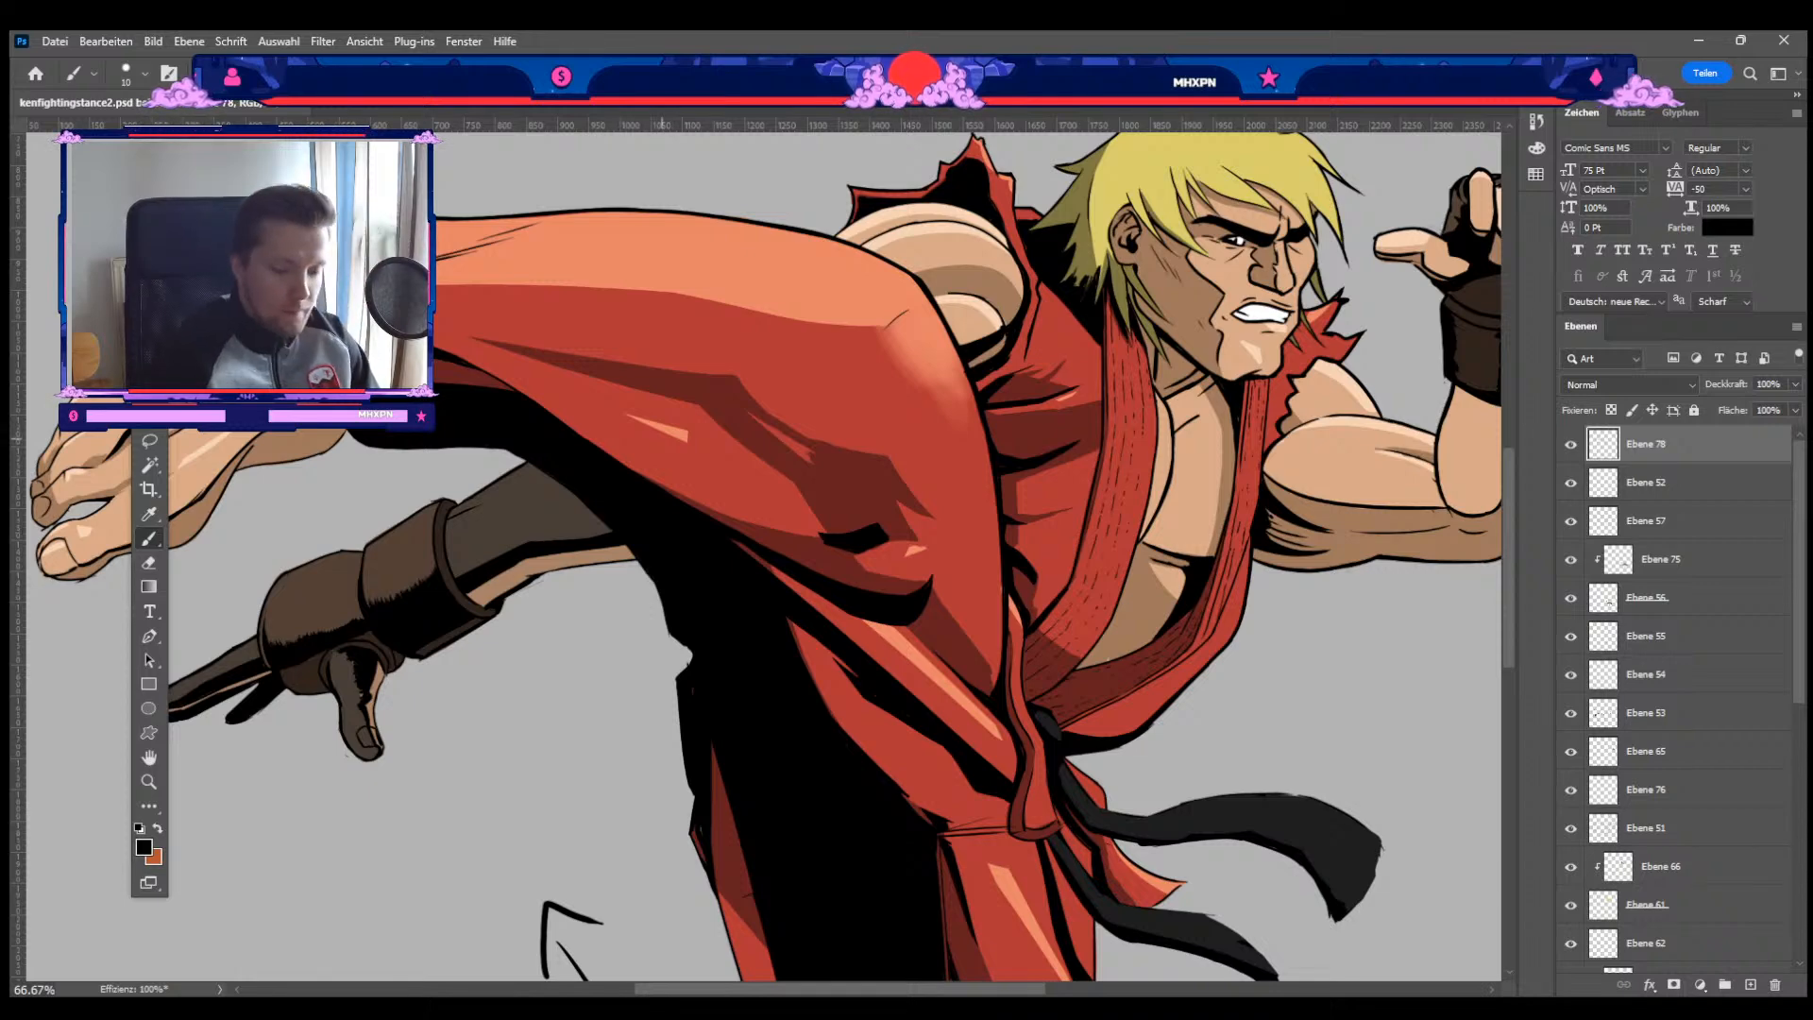
Step: Thicken the standing leg's rear outline down towards the trouser hem with a size 10 black brush, cleaning the edge with the eraser
mouse_move(842, 532)
mouse_down()
mouse_move(850, 568)
mouse_move(865, 521)
mouse_up()
drag(733, 802, 689, 541)
key(bracketleft)
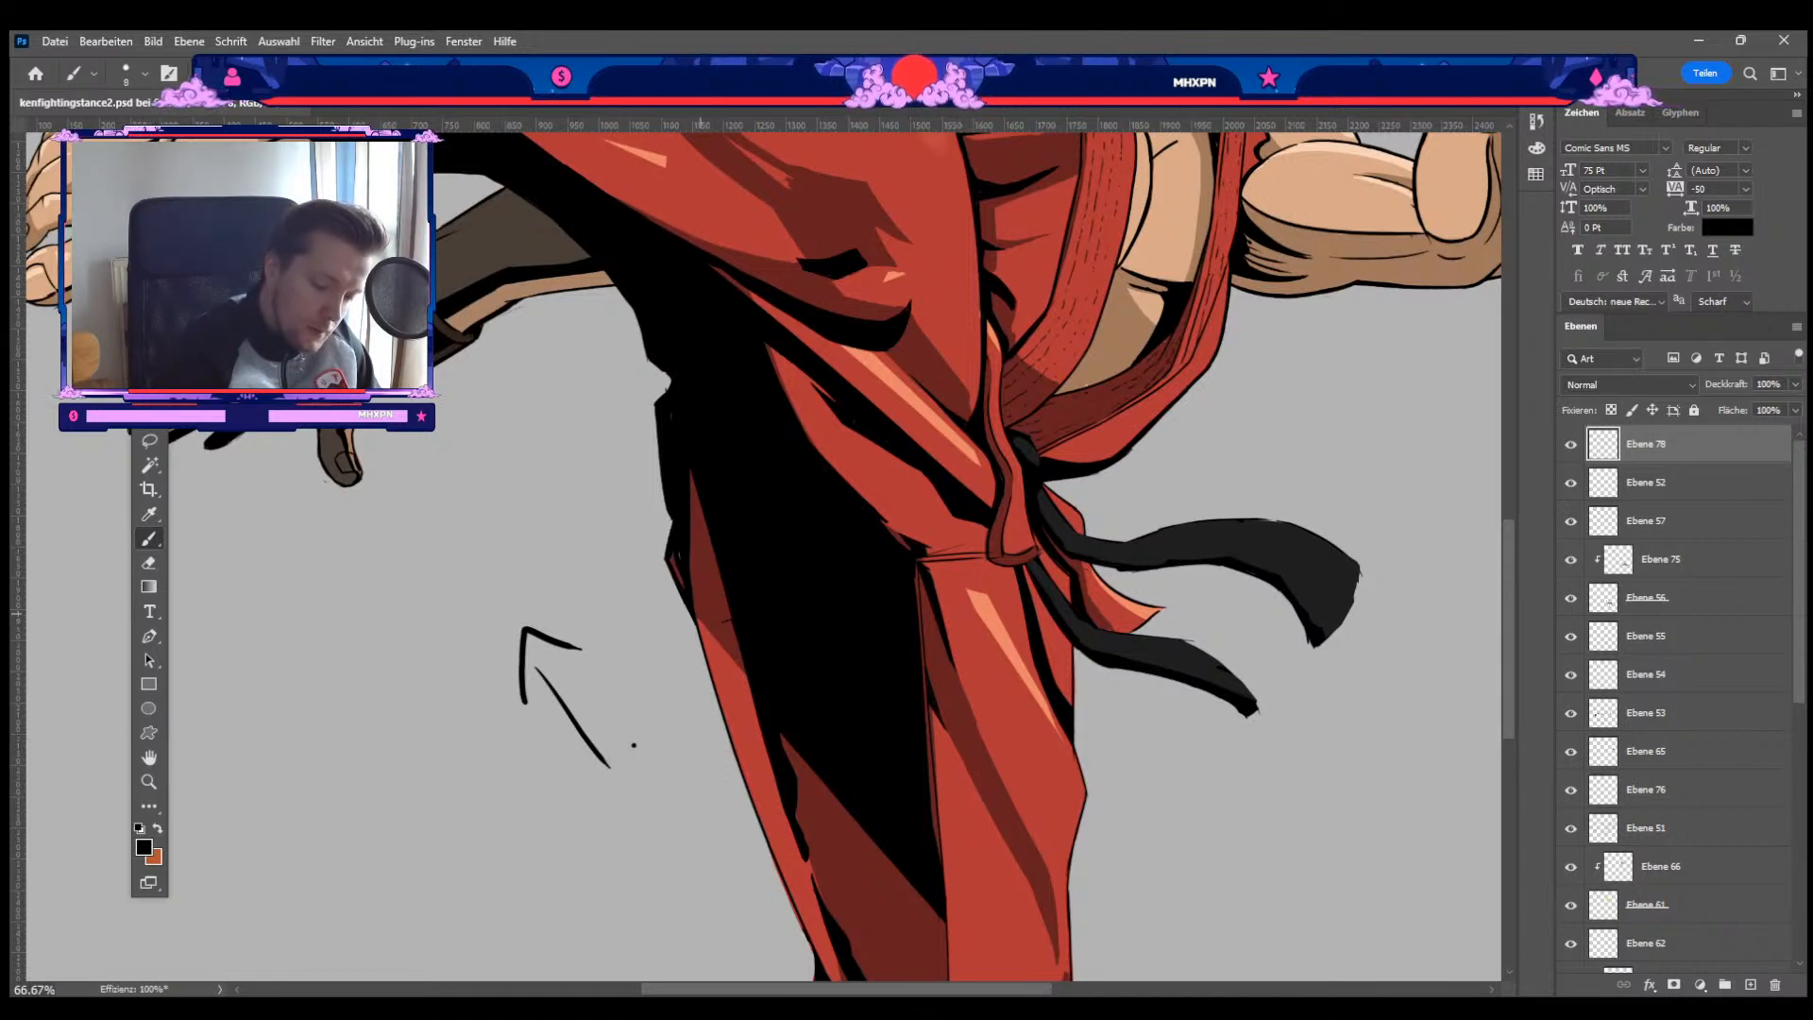
drag(633, 745, 525, 574)
key(bracketright)
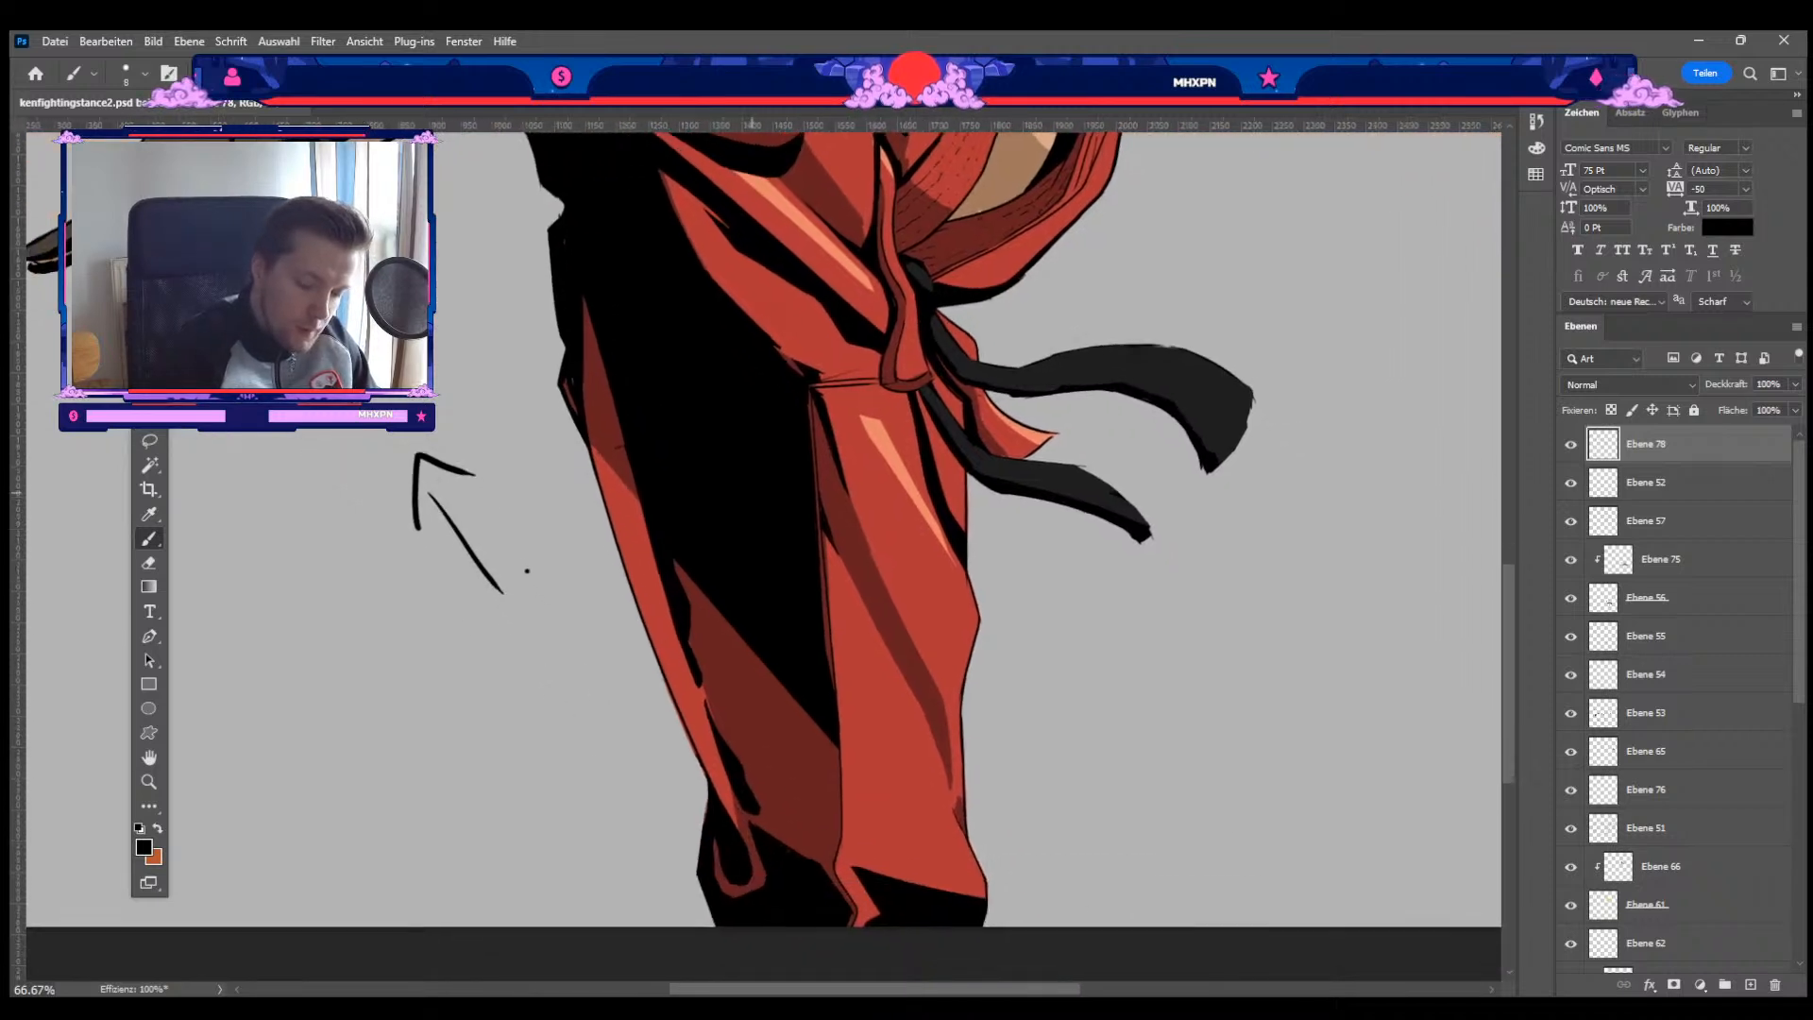
key(bracketright)
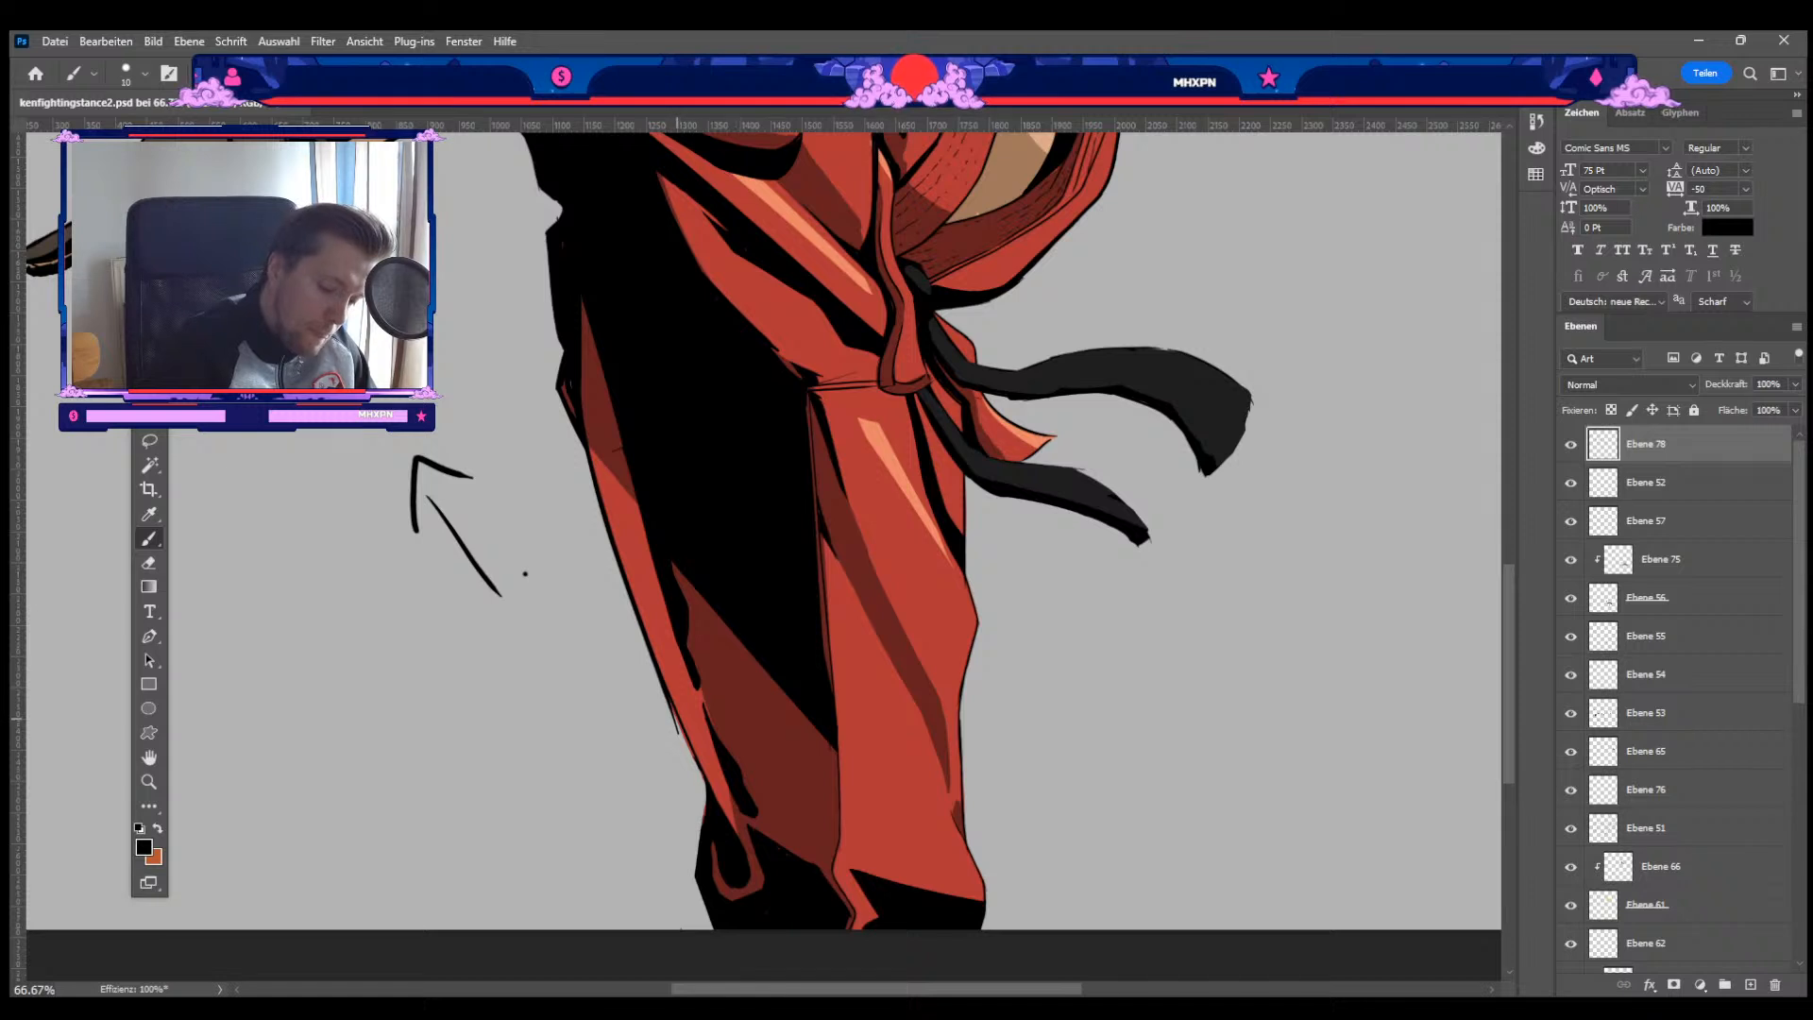
key(e)
key(b)
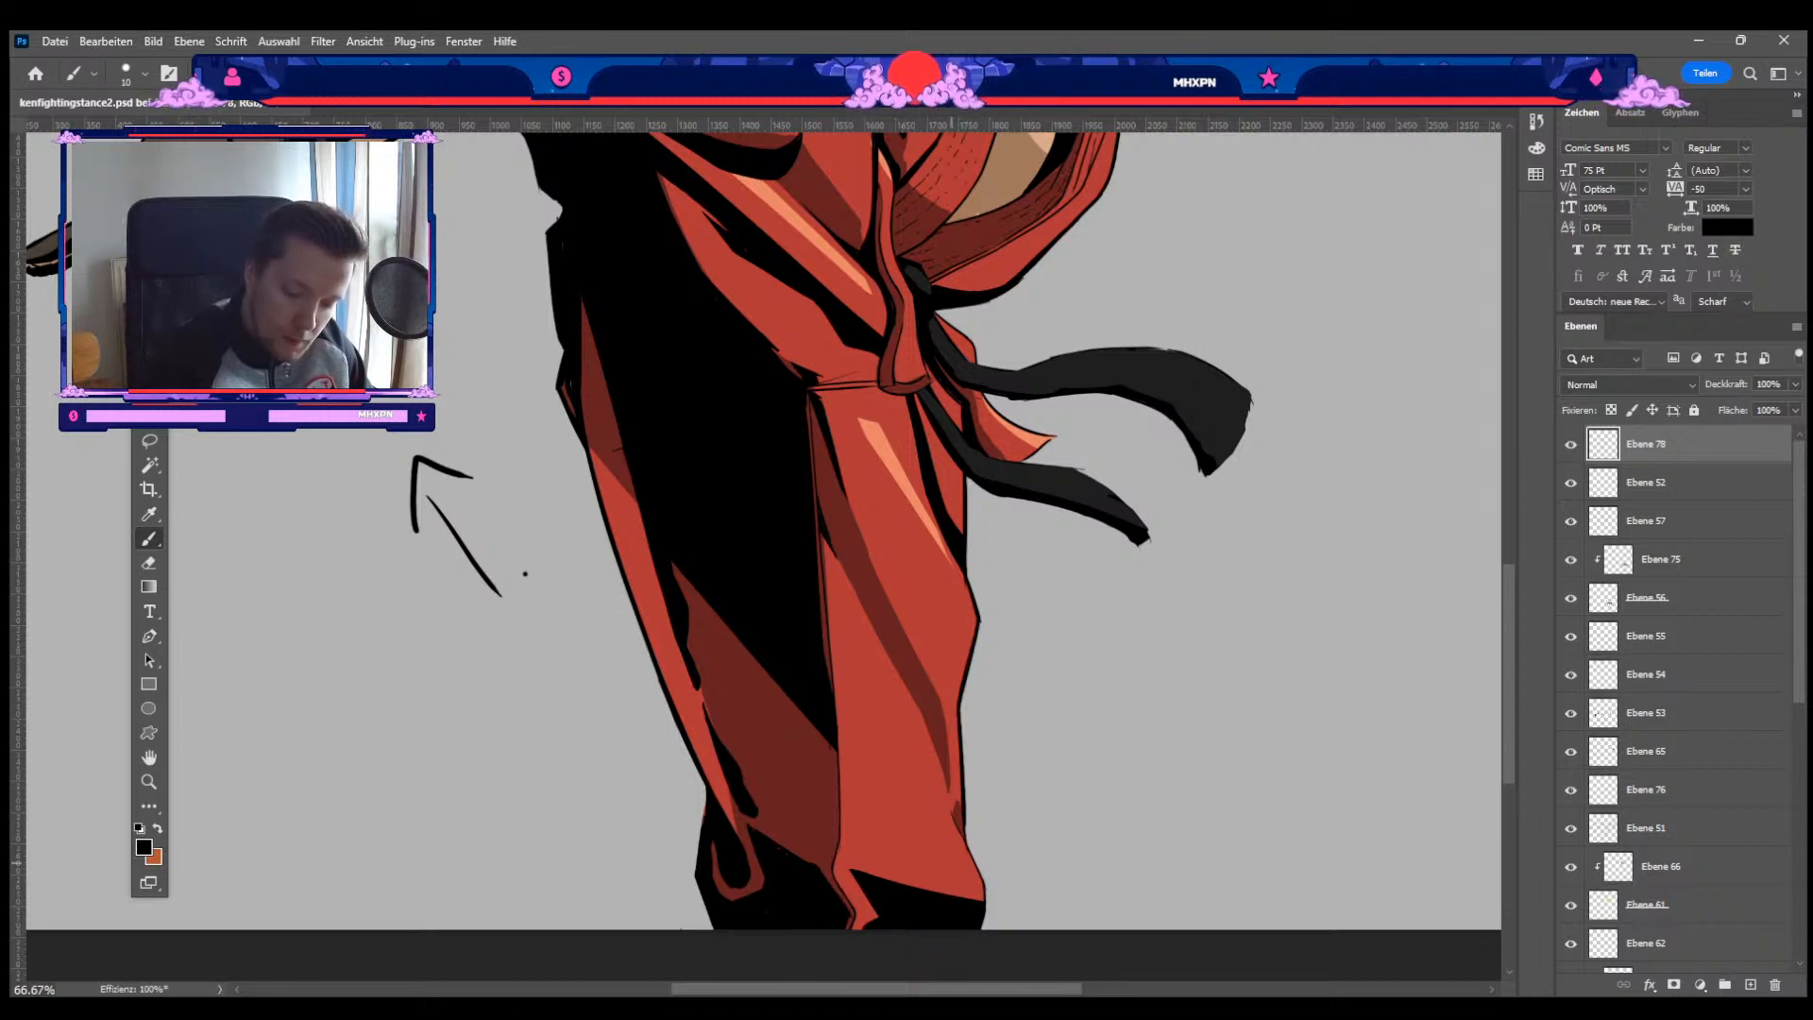
Step: Strengthen the black outline at the front of the standing leg's hem with a size 10 brush and clean it with the eraser
drag(525, 574, 482, 454)
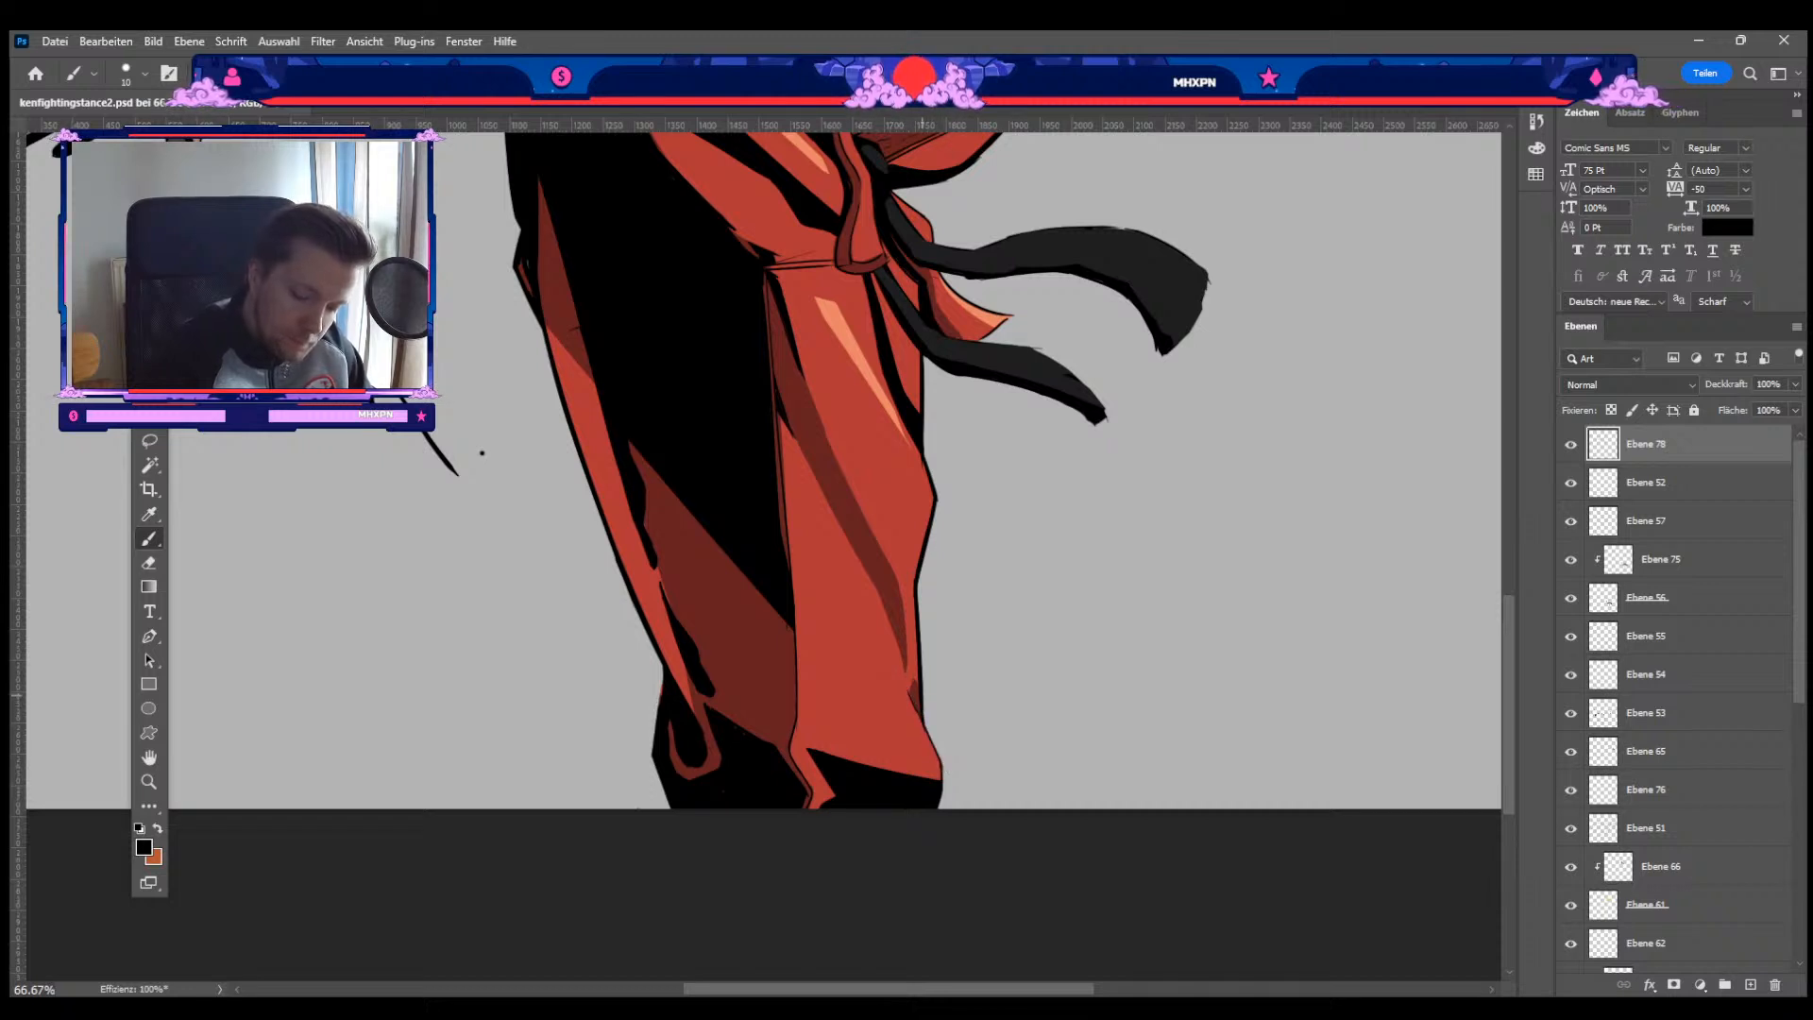
key(bracketright)
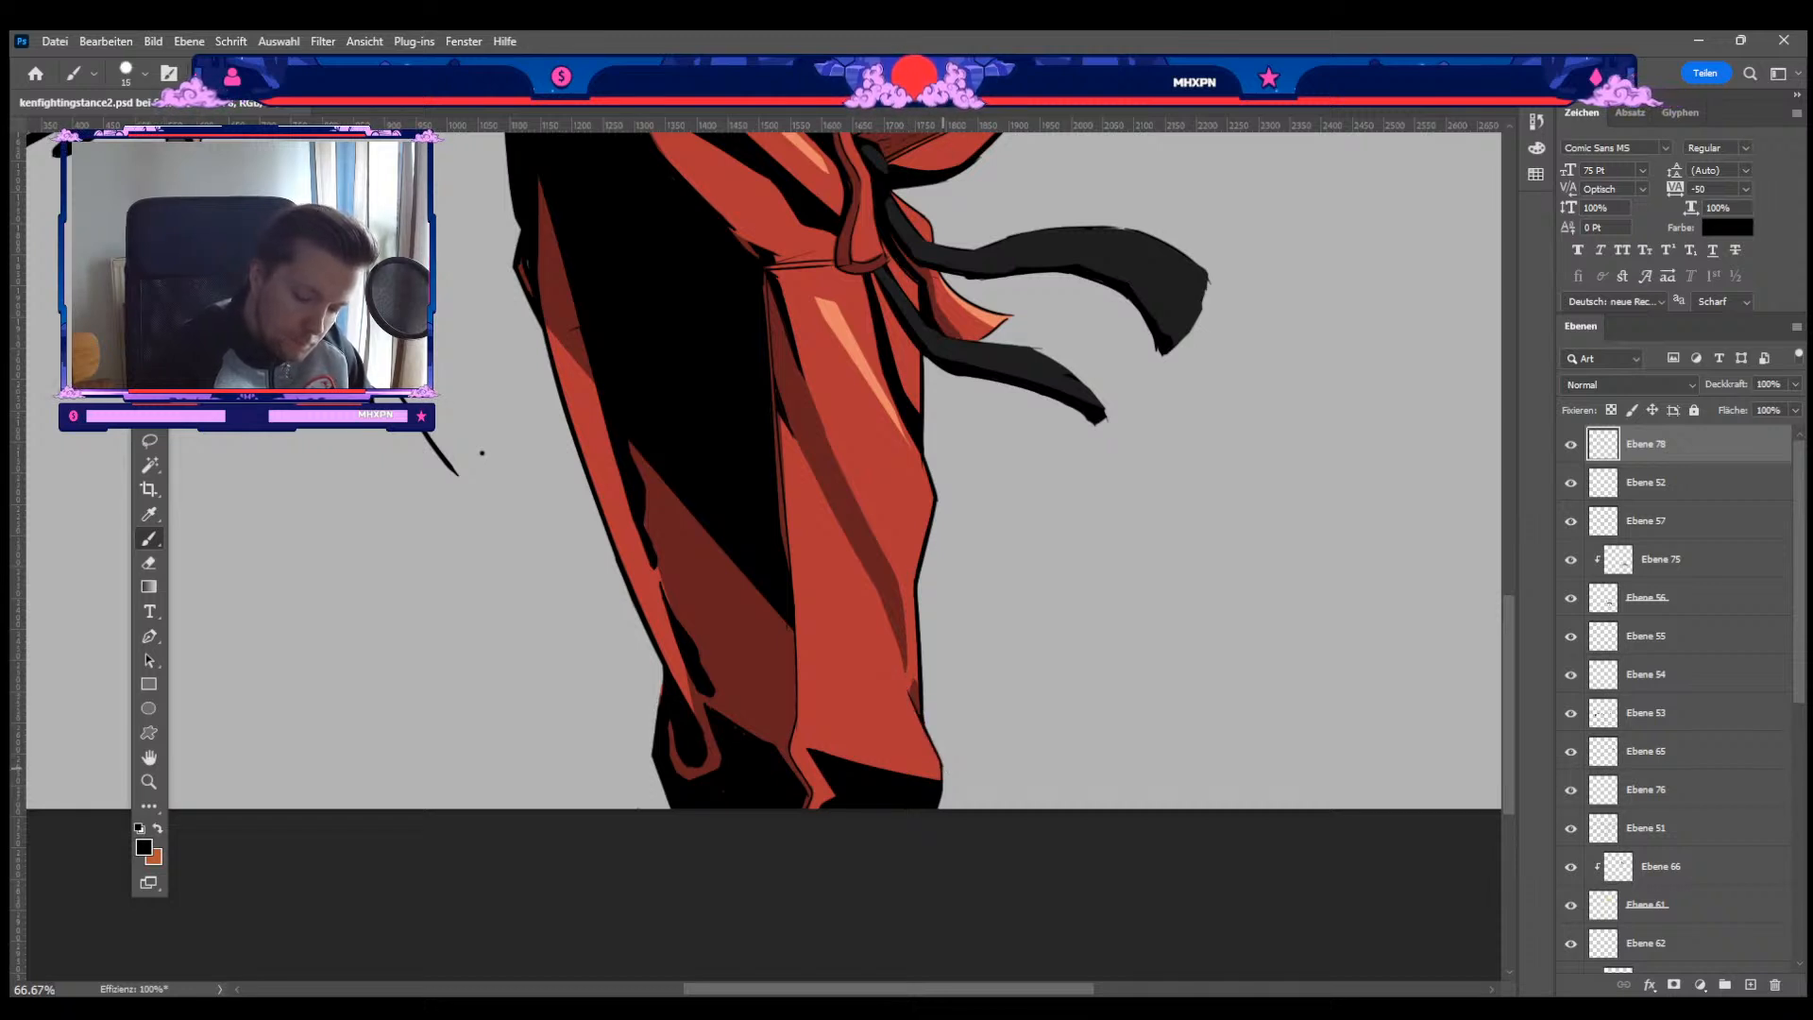
key(bracketleft)
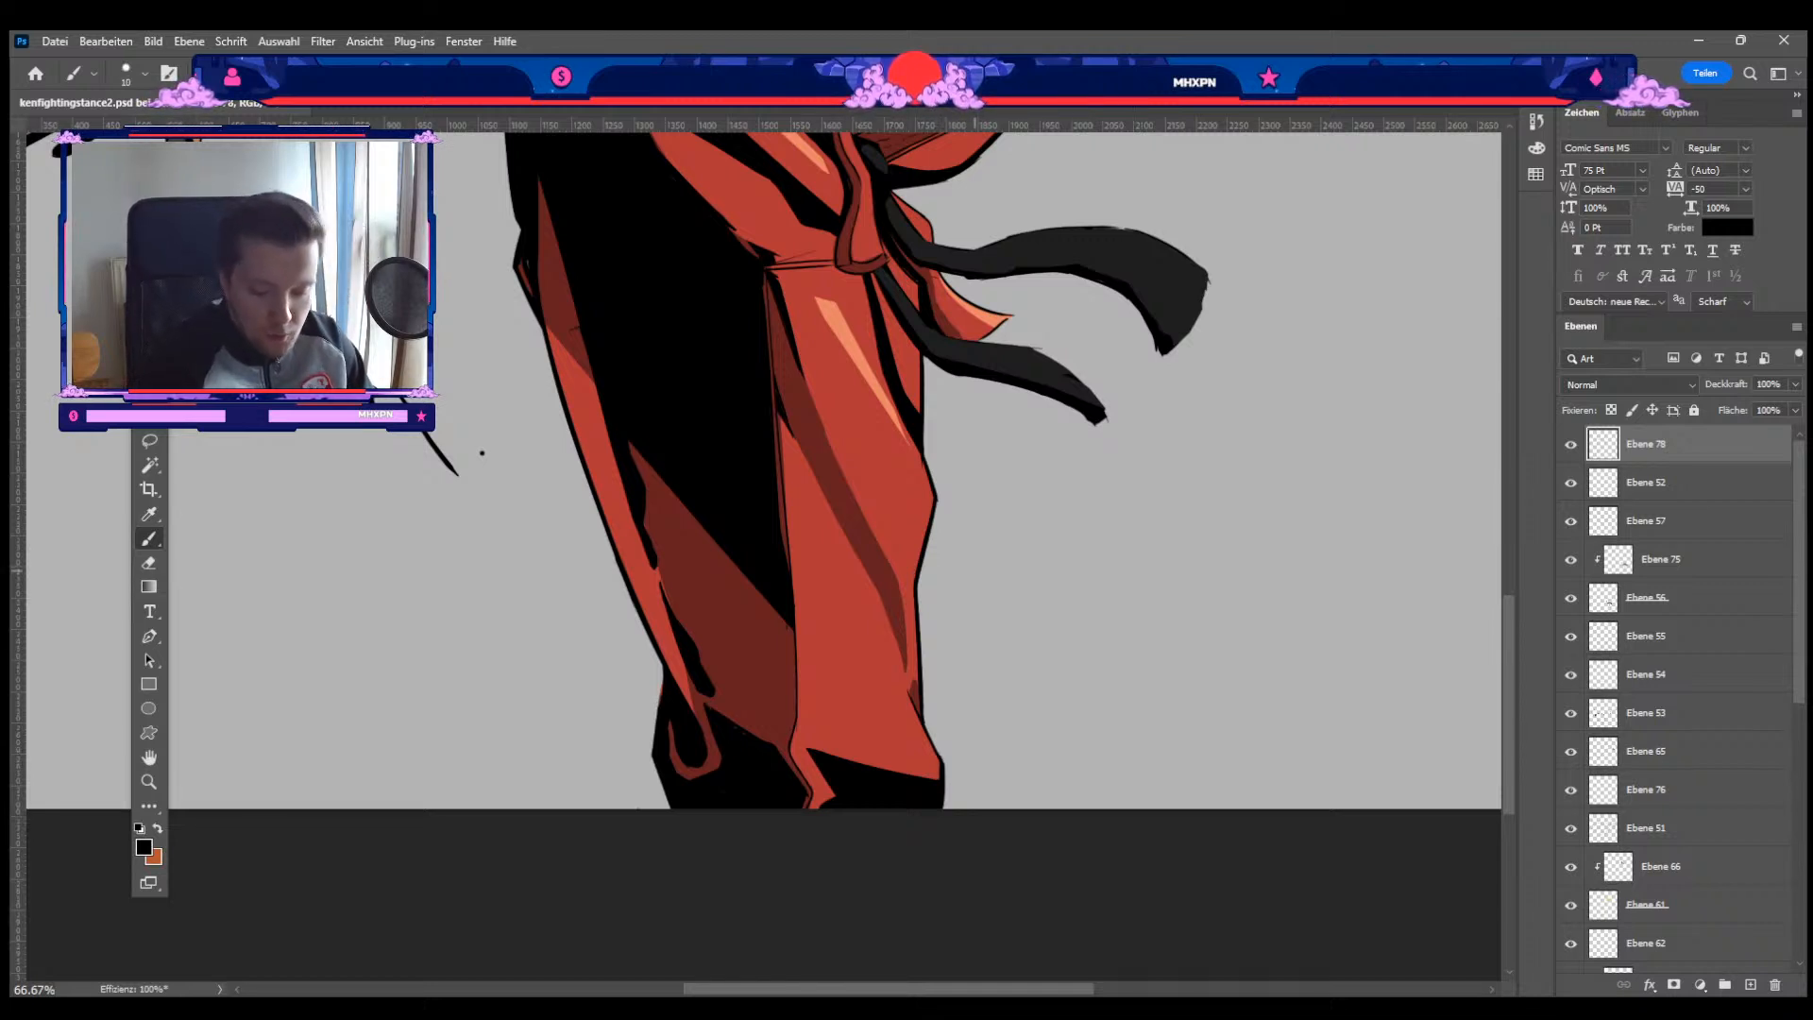
key(e)
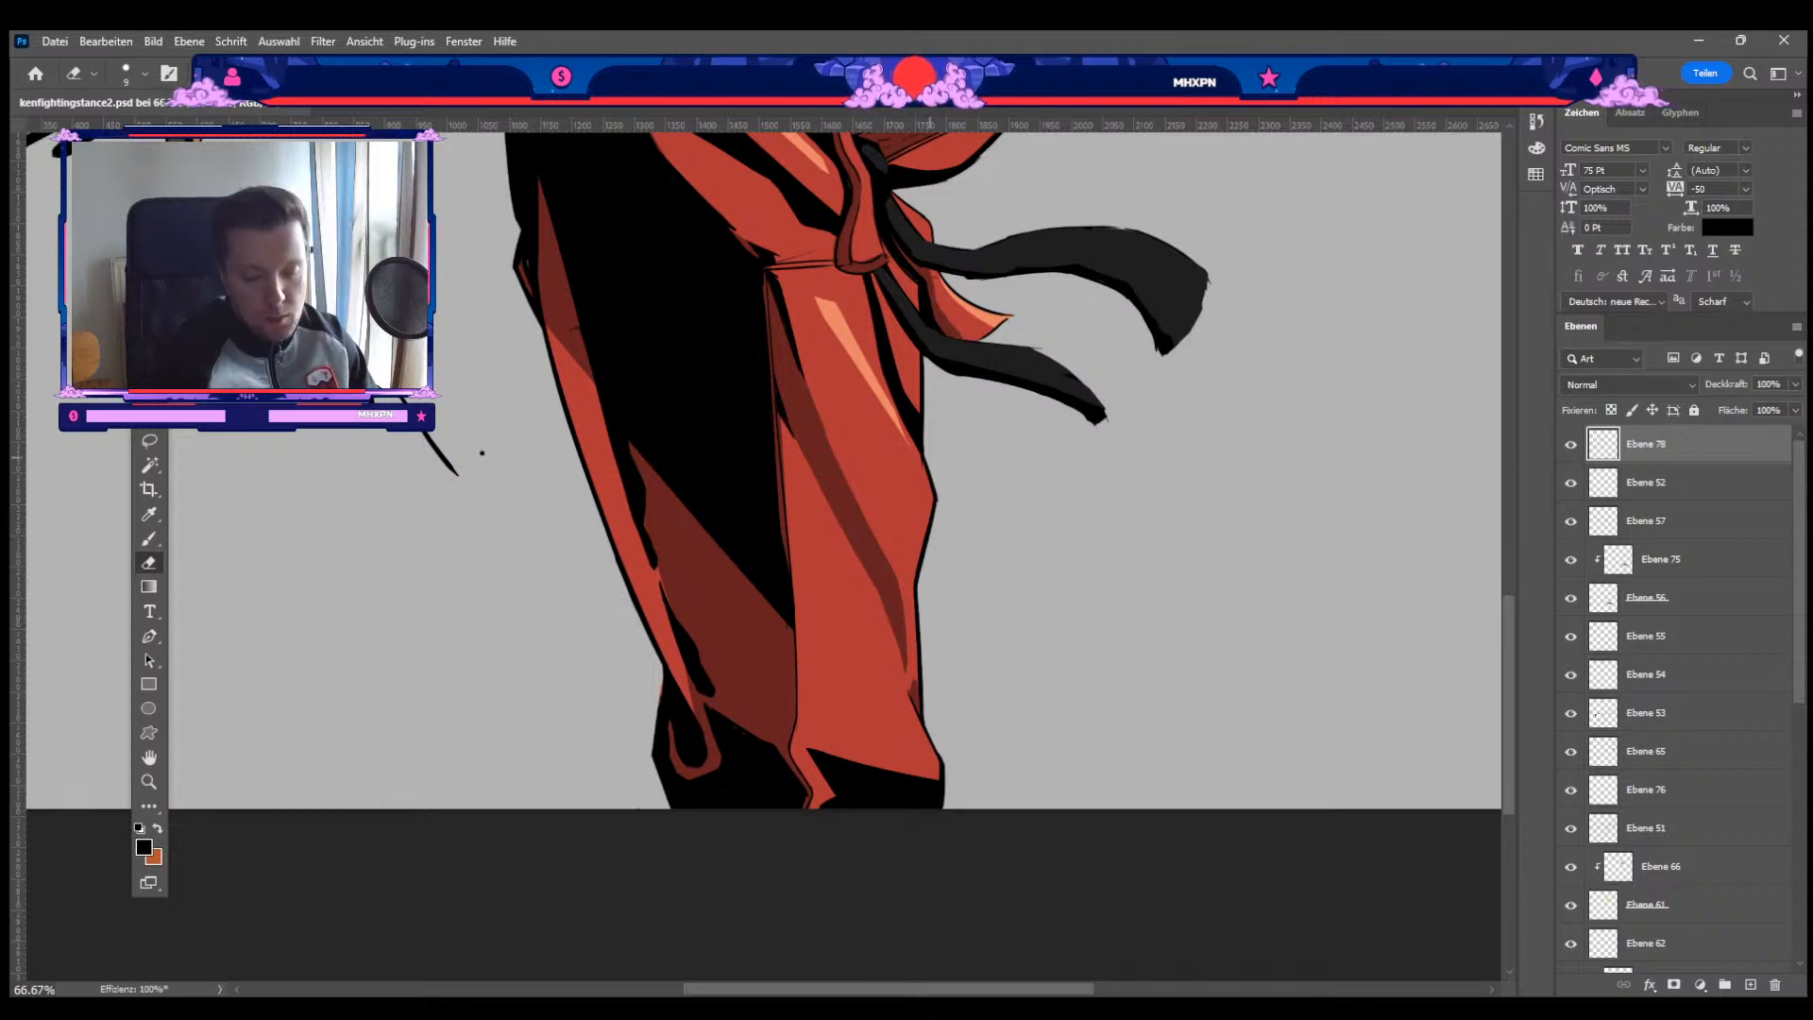
Step: Refine the standing leg's front outline between the knee and the belt with a size 8 black brush and the eraser
drag(482, 454, 475, 575)
key(b)
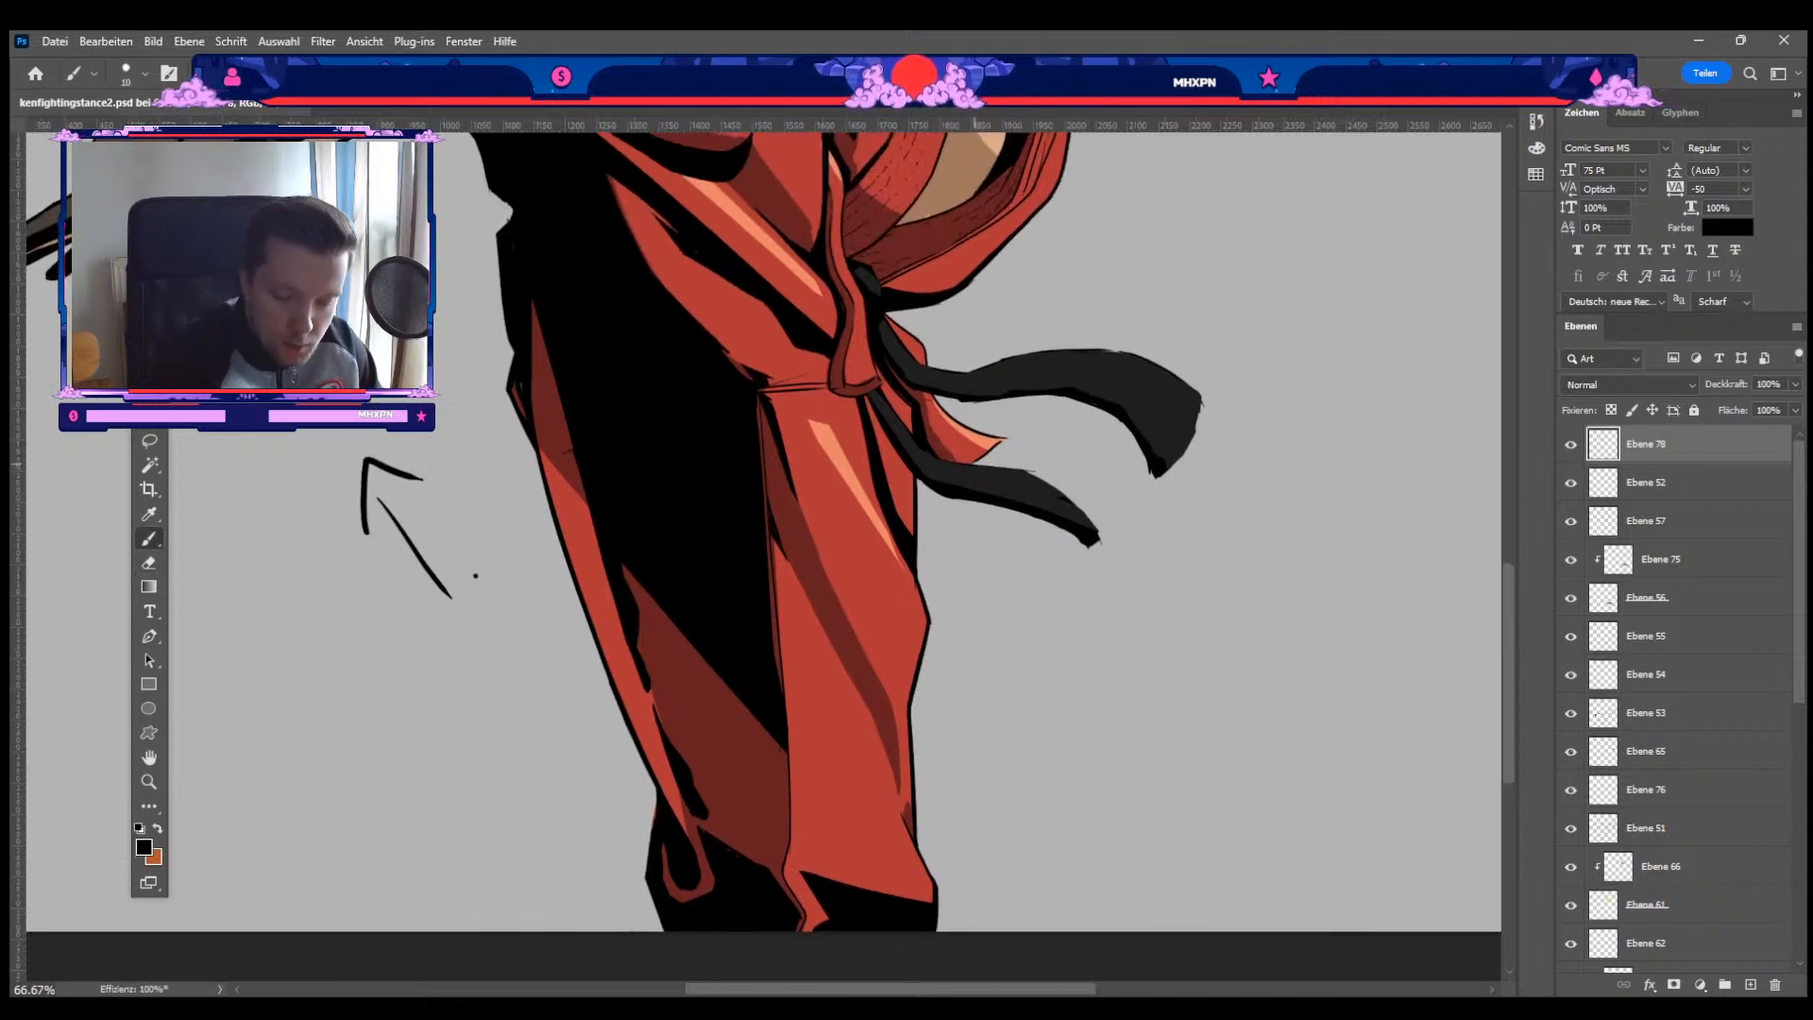
key(bracketleft)
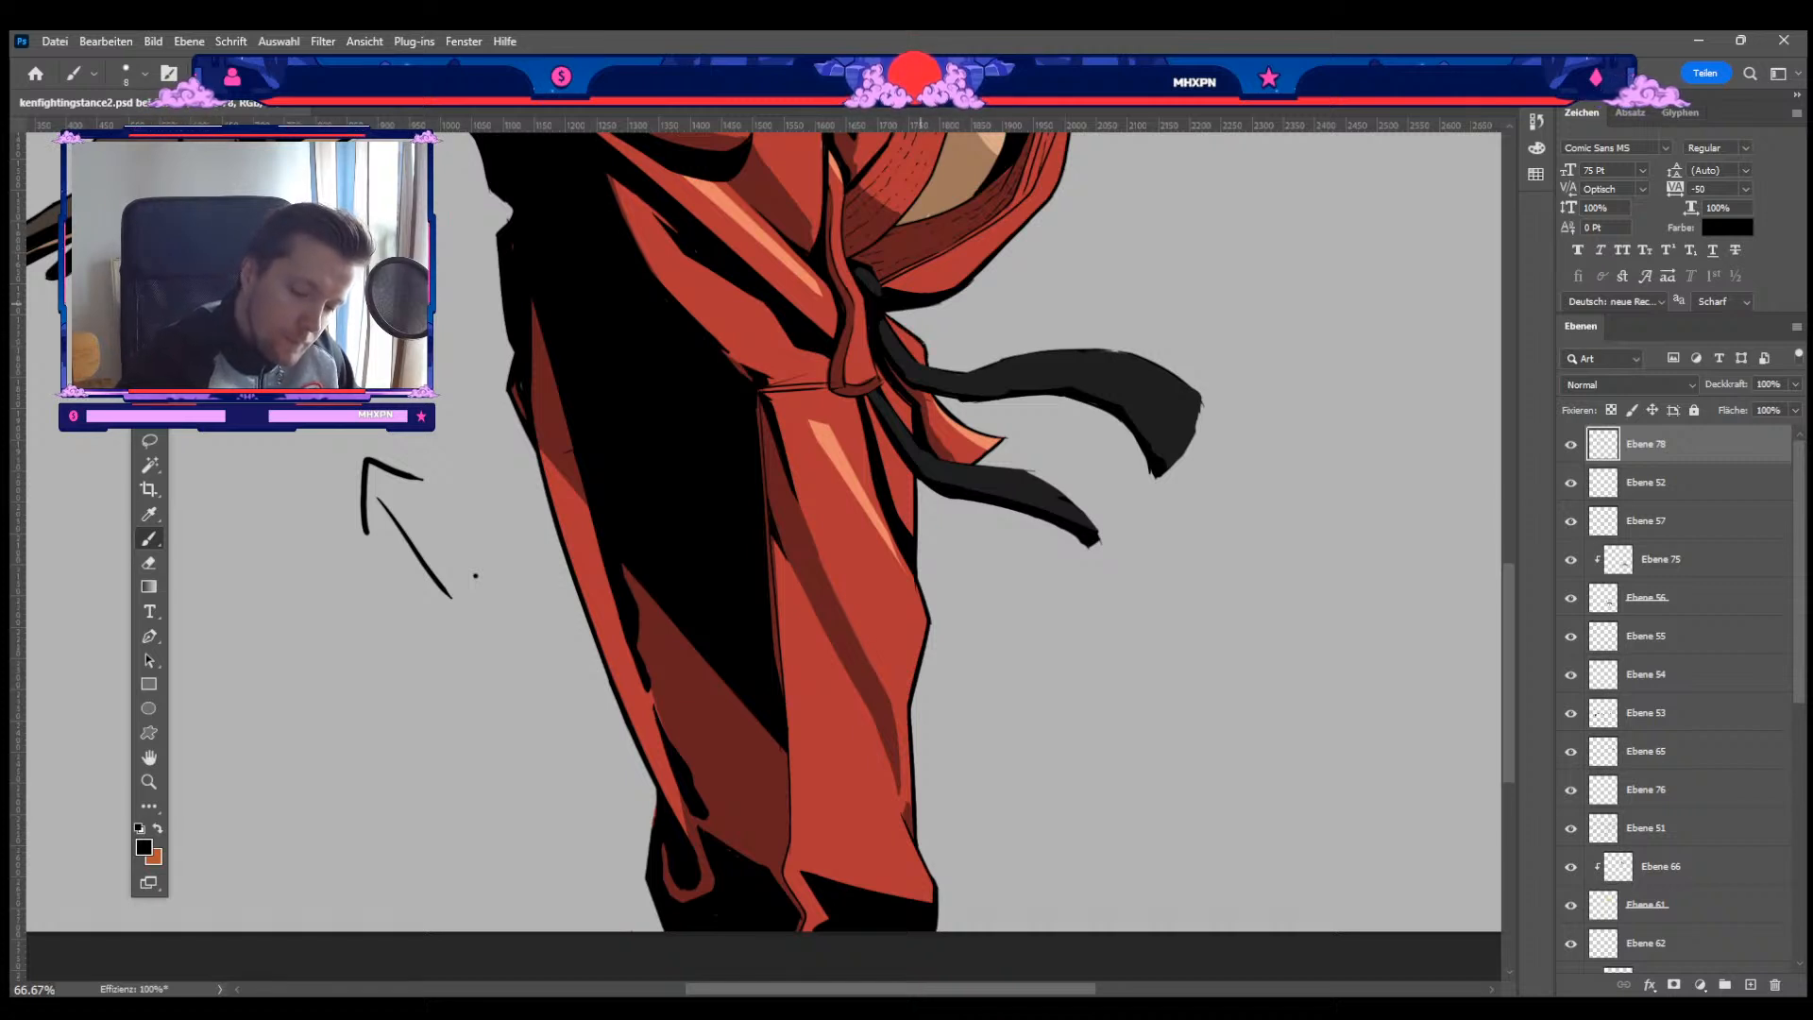
key(e)
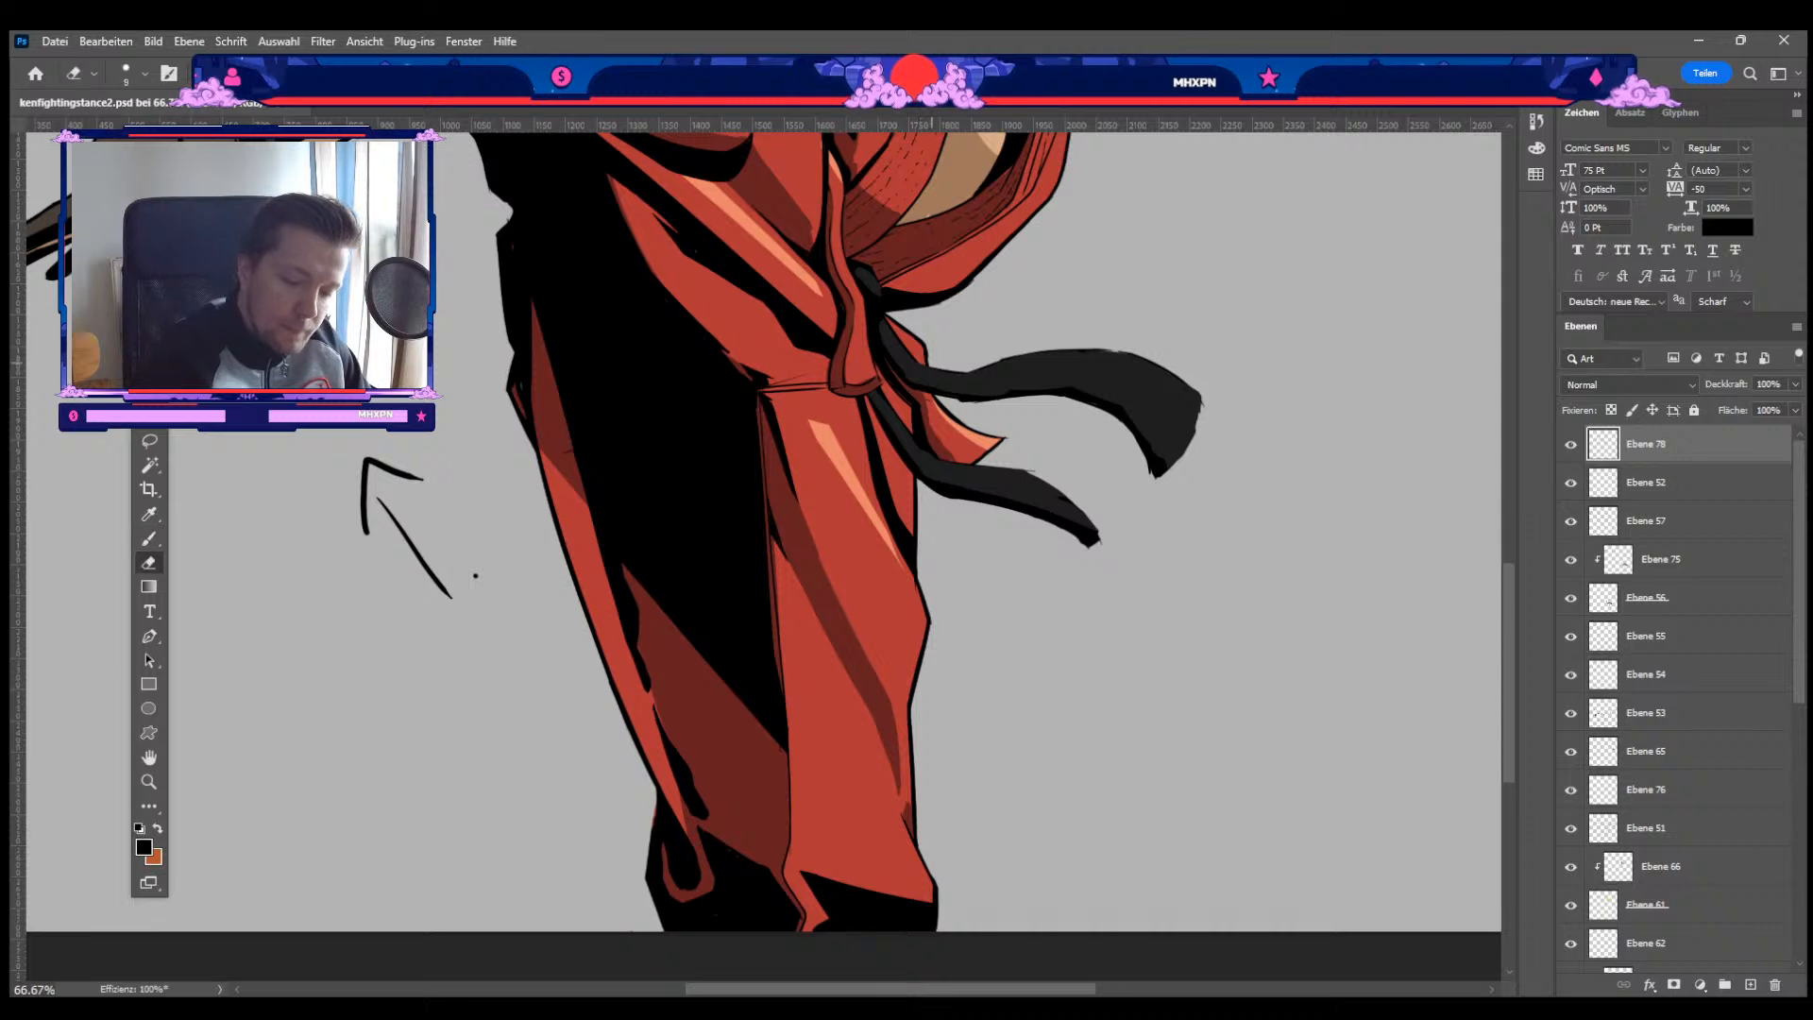
key(b)
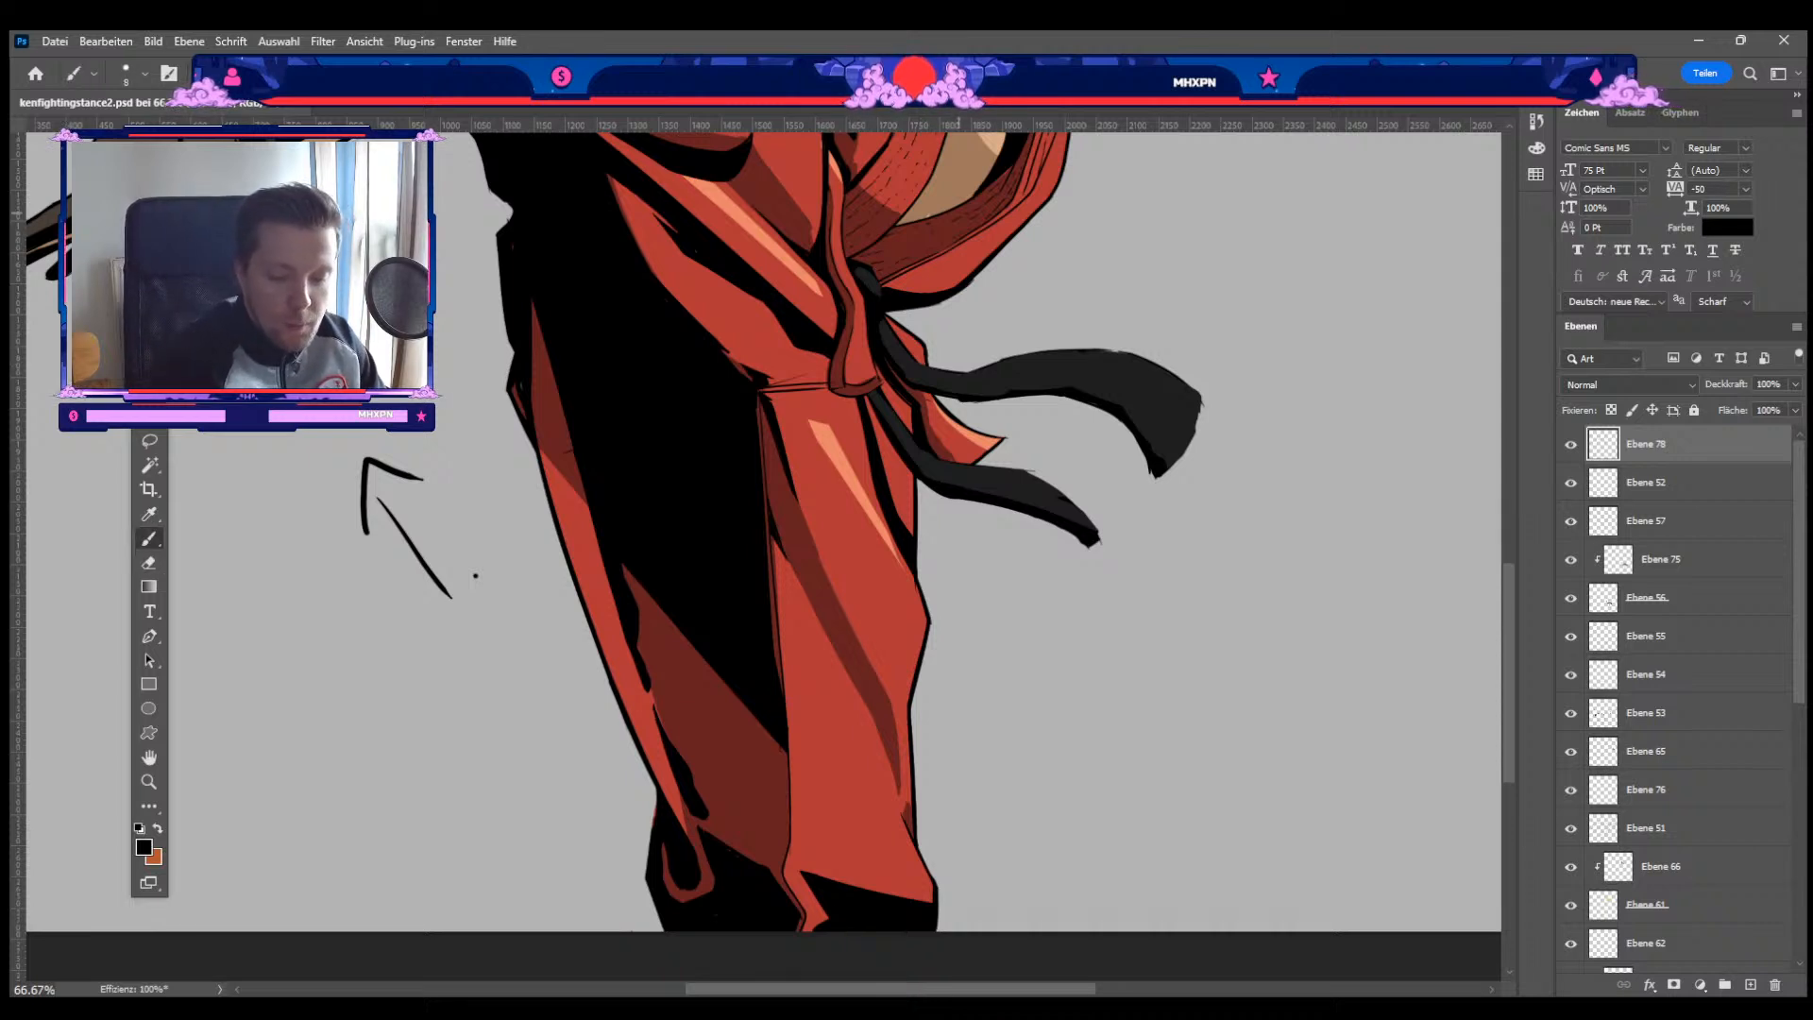
Step: Strengthen the kicking foot's black outline with a fine brush of about size 7, tidying the line with the eraser
drag(967, 261, 887, 378)
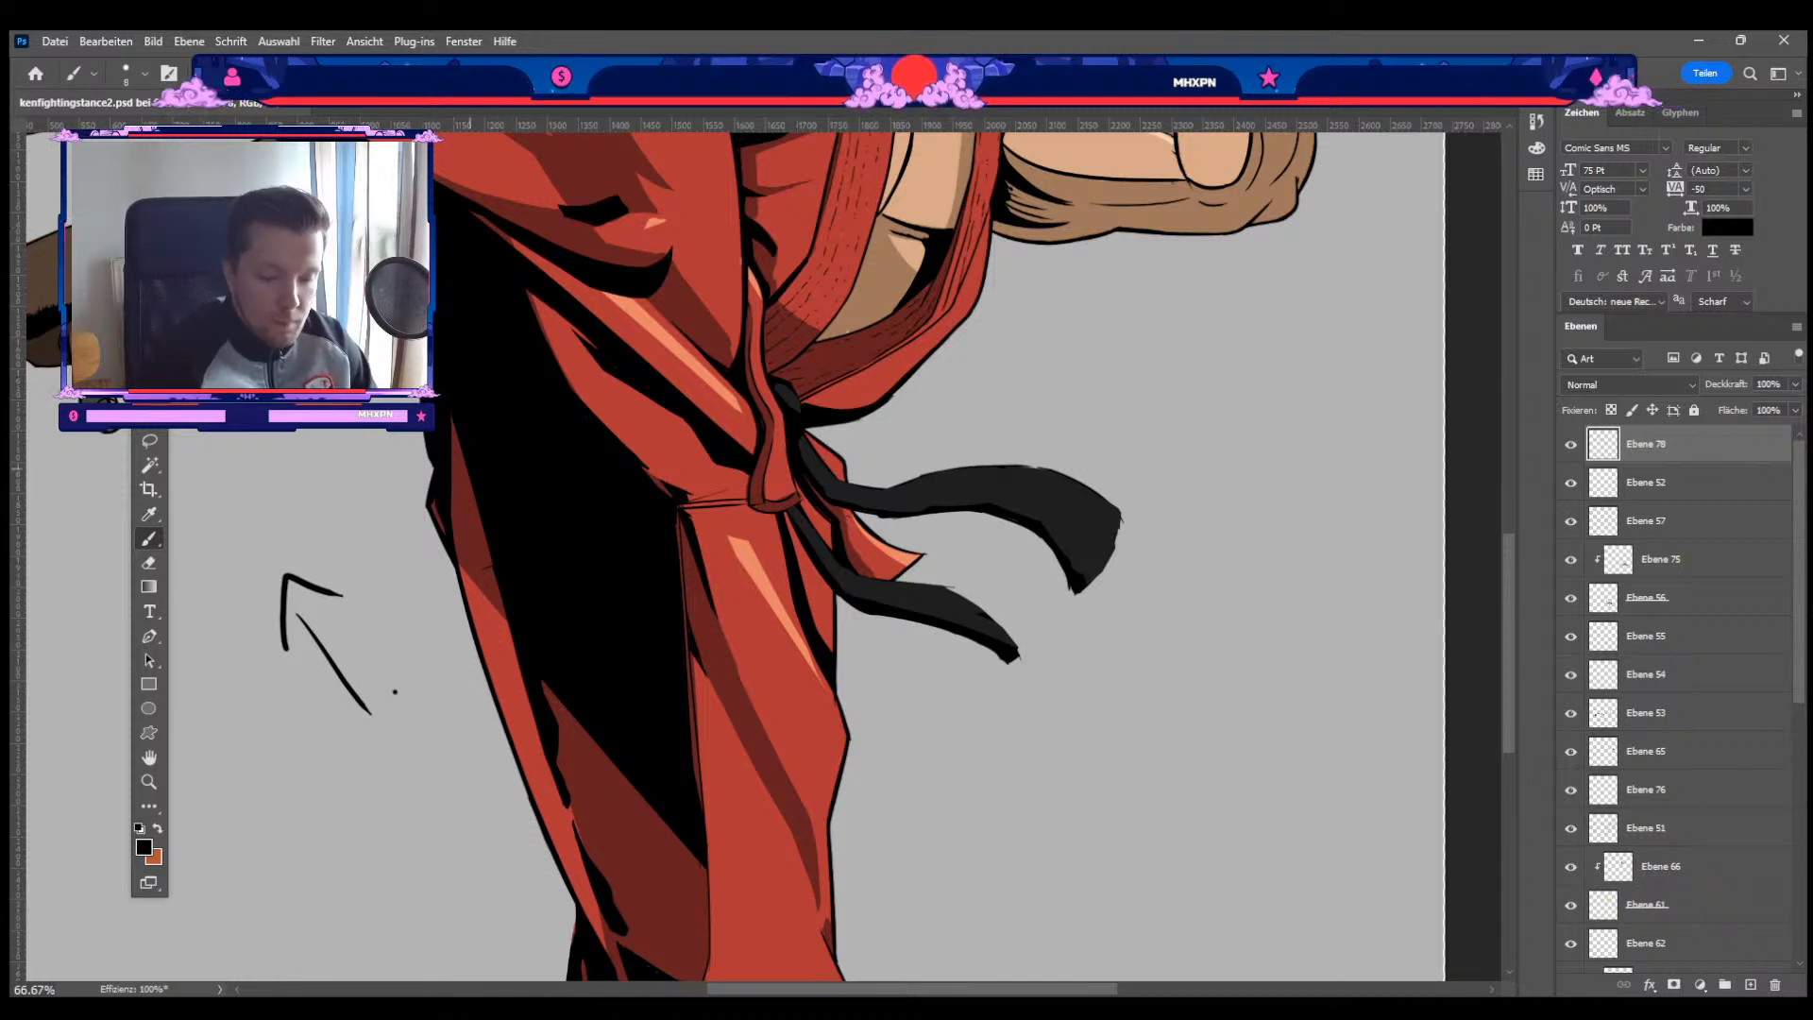
drag(668, 372, 793, 445)
drag(520, 765, 917, 914)
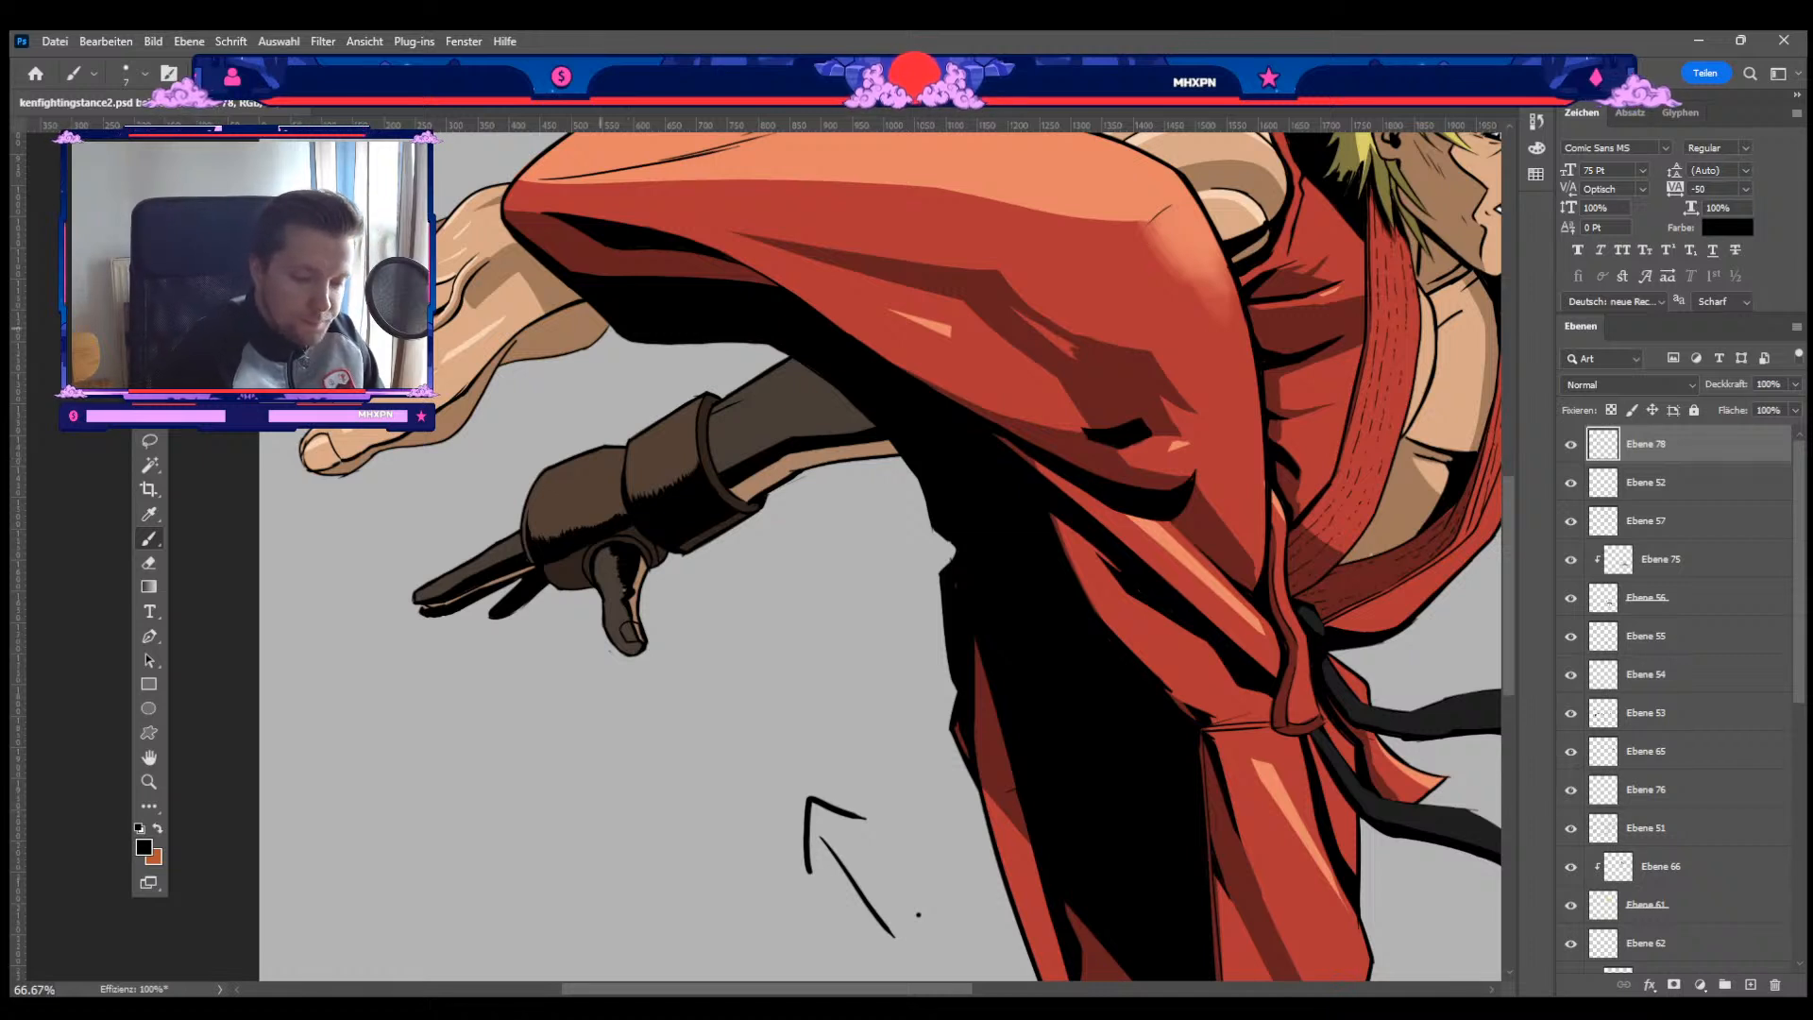
drag(639, 315, 775, 402)
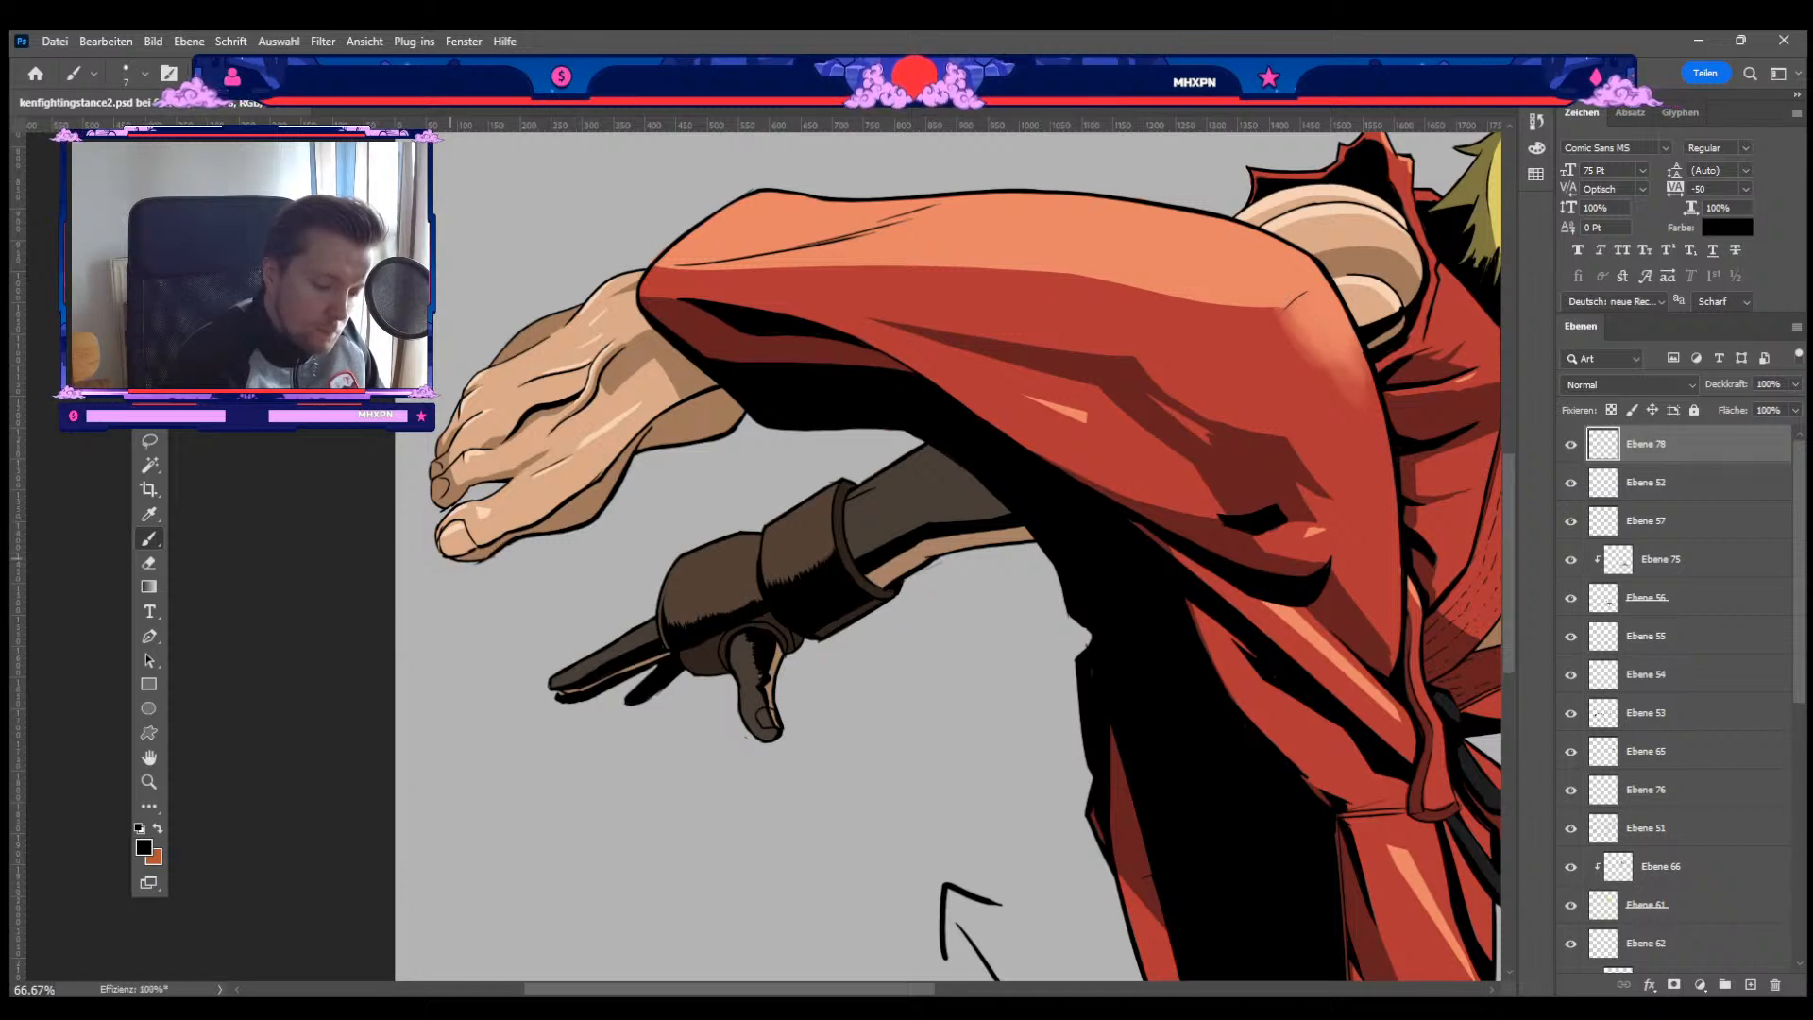
key([)
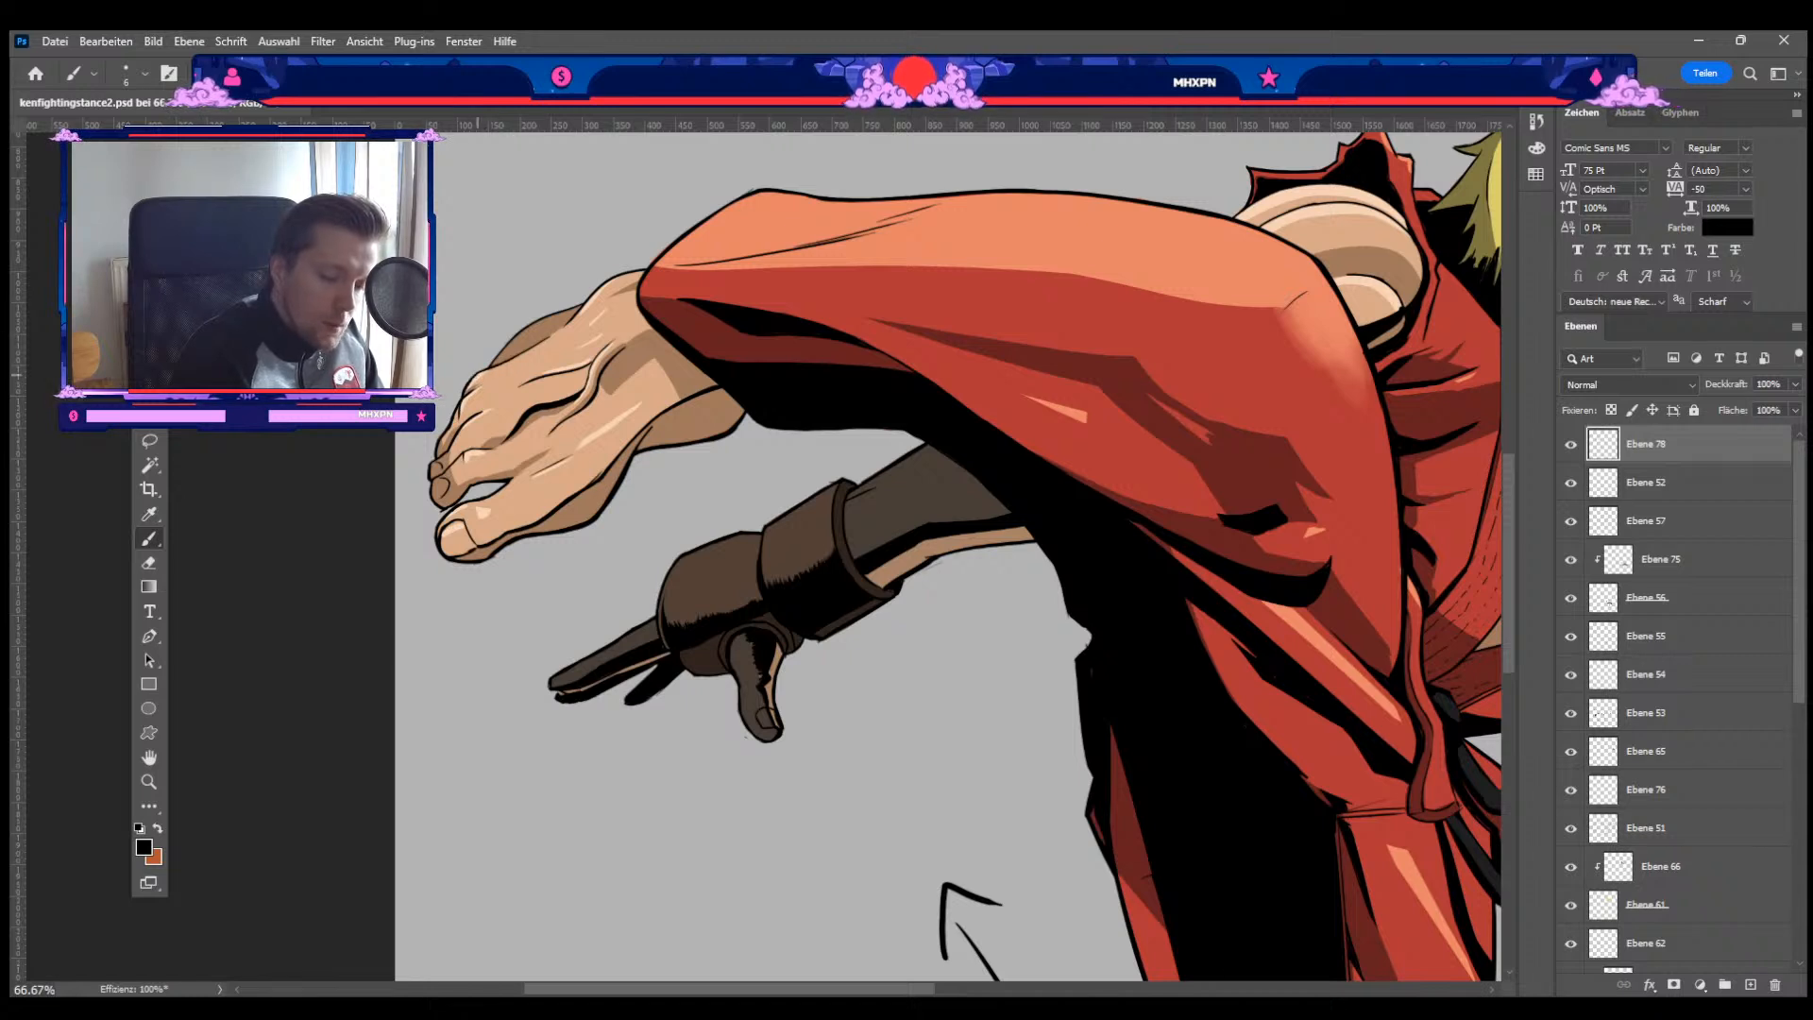
key(bracketright)
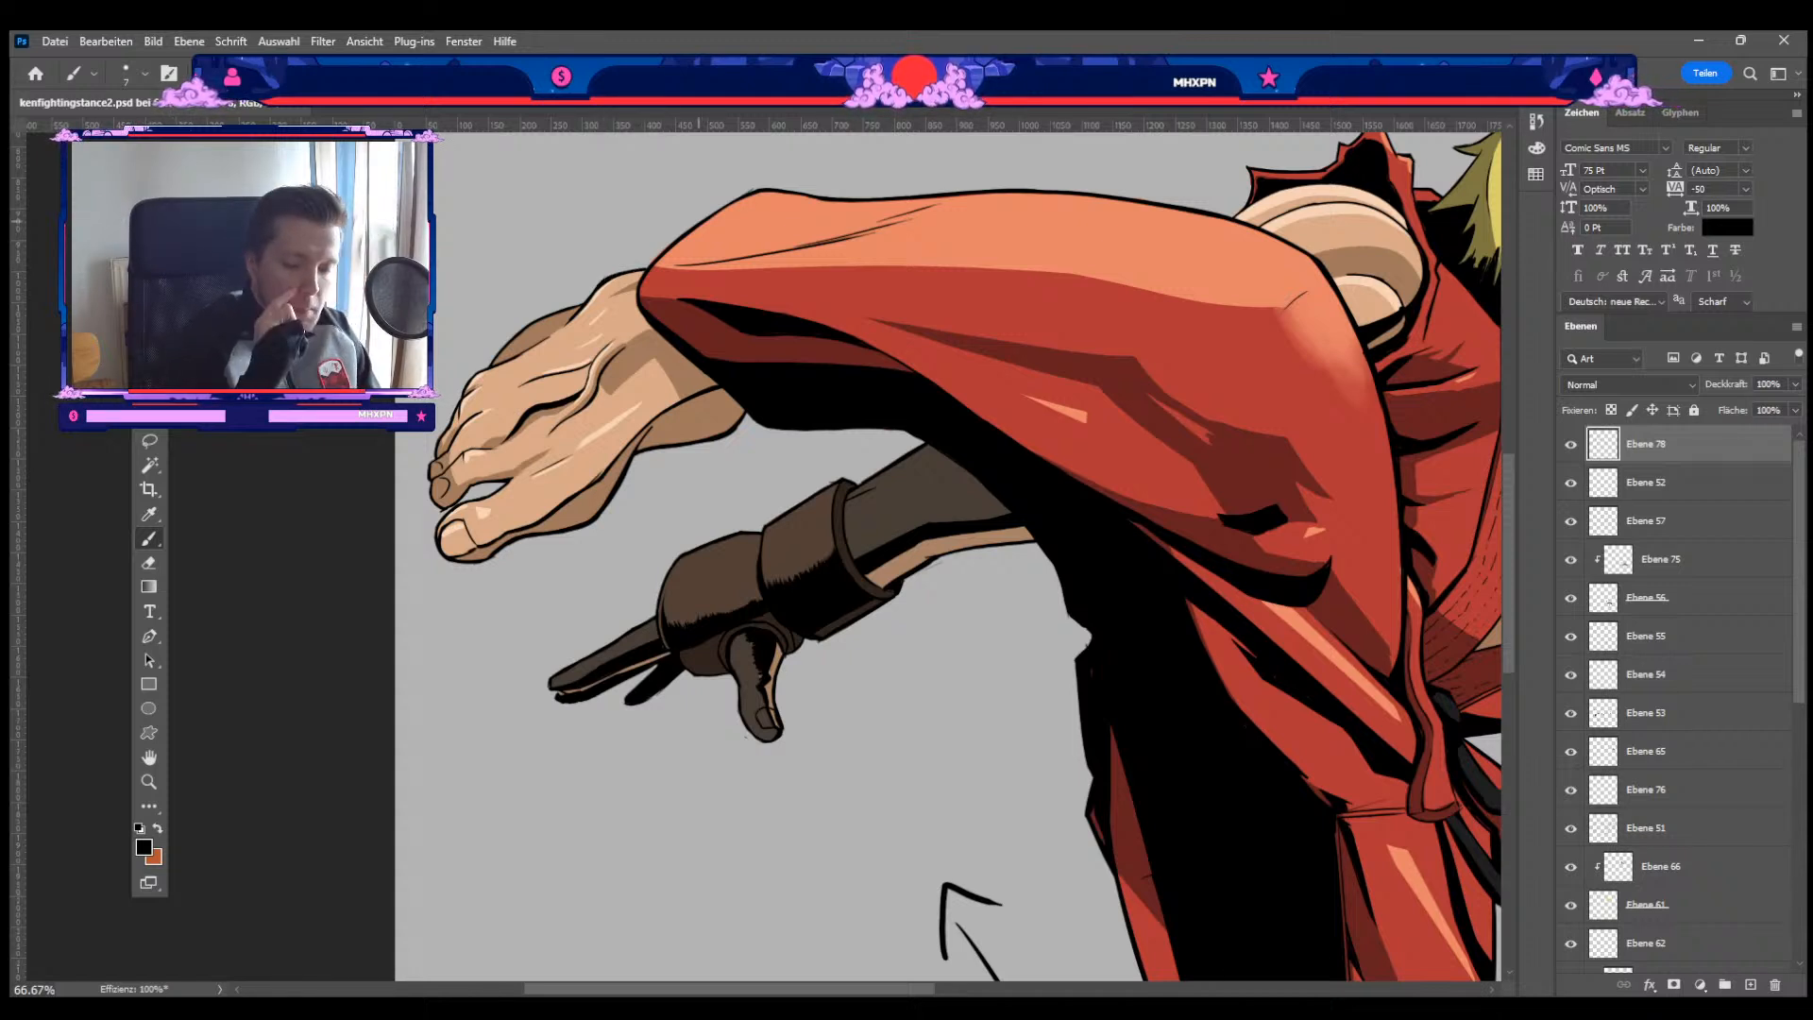
key(e)
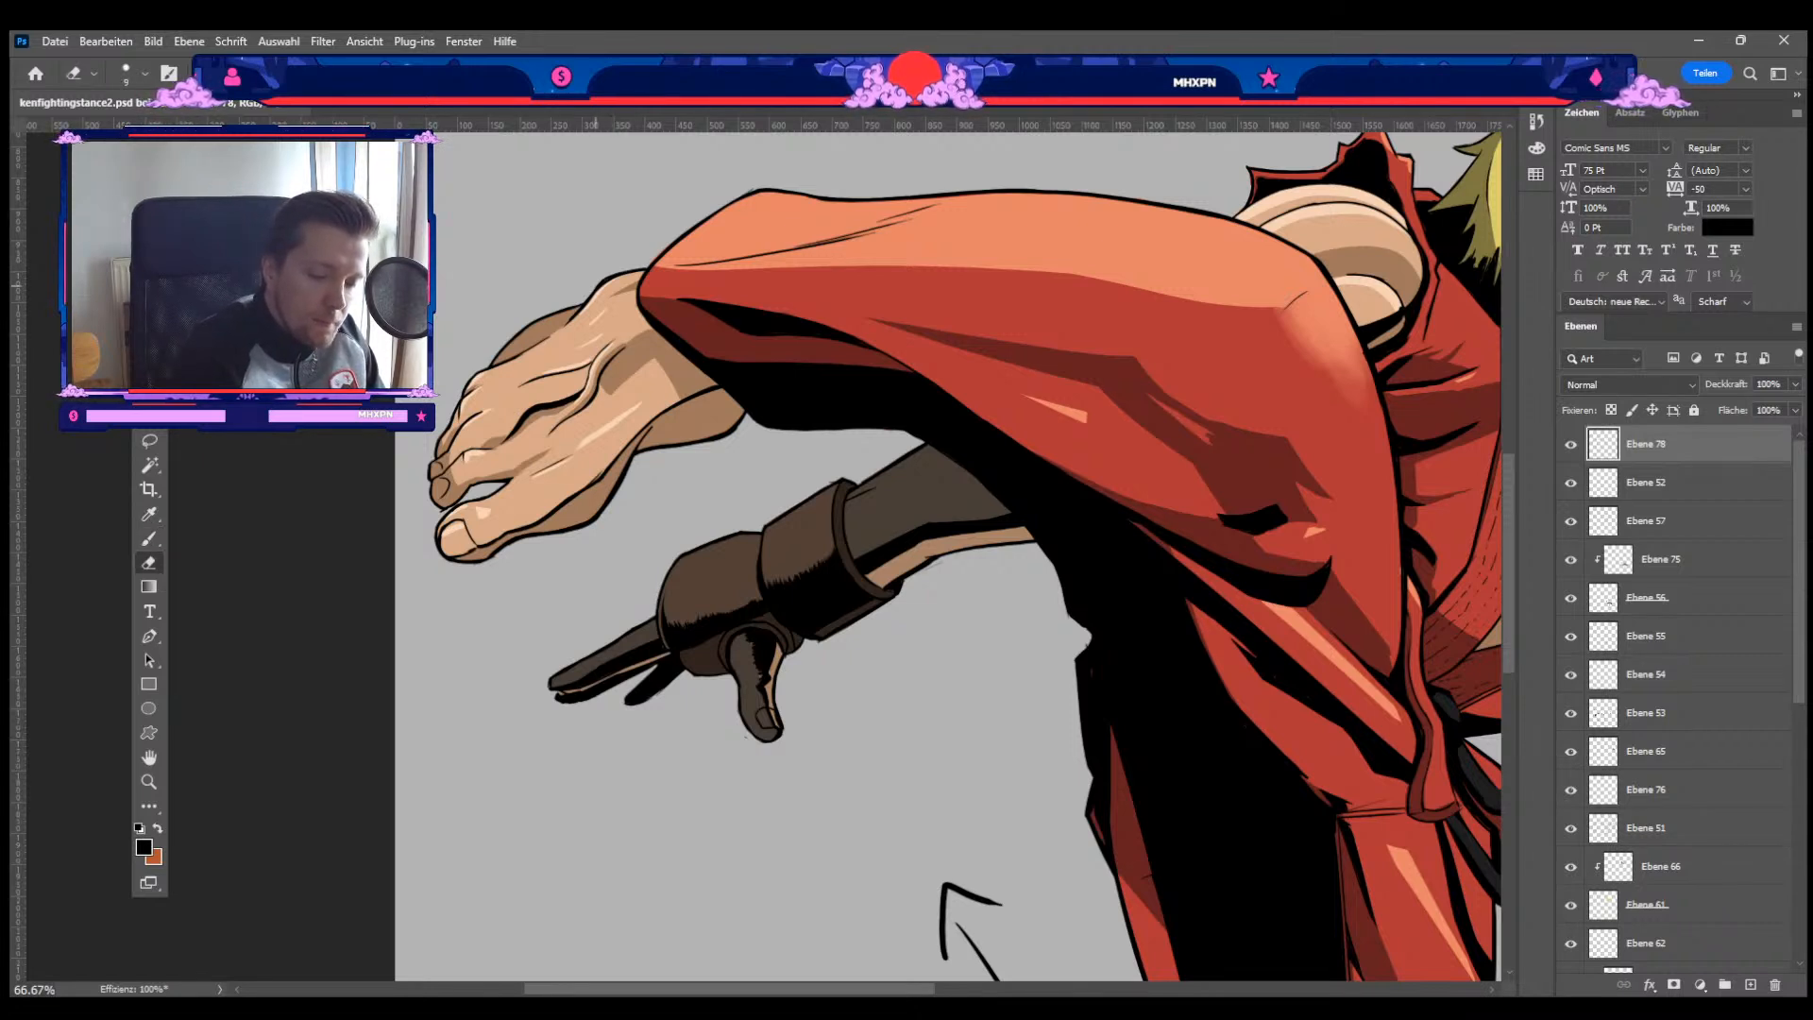
key(b)
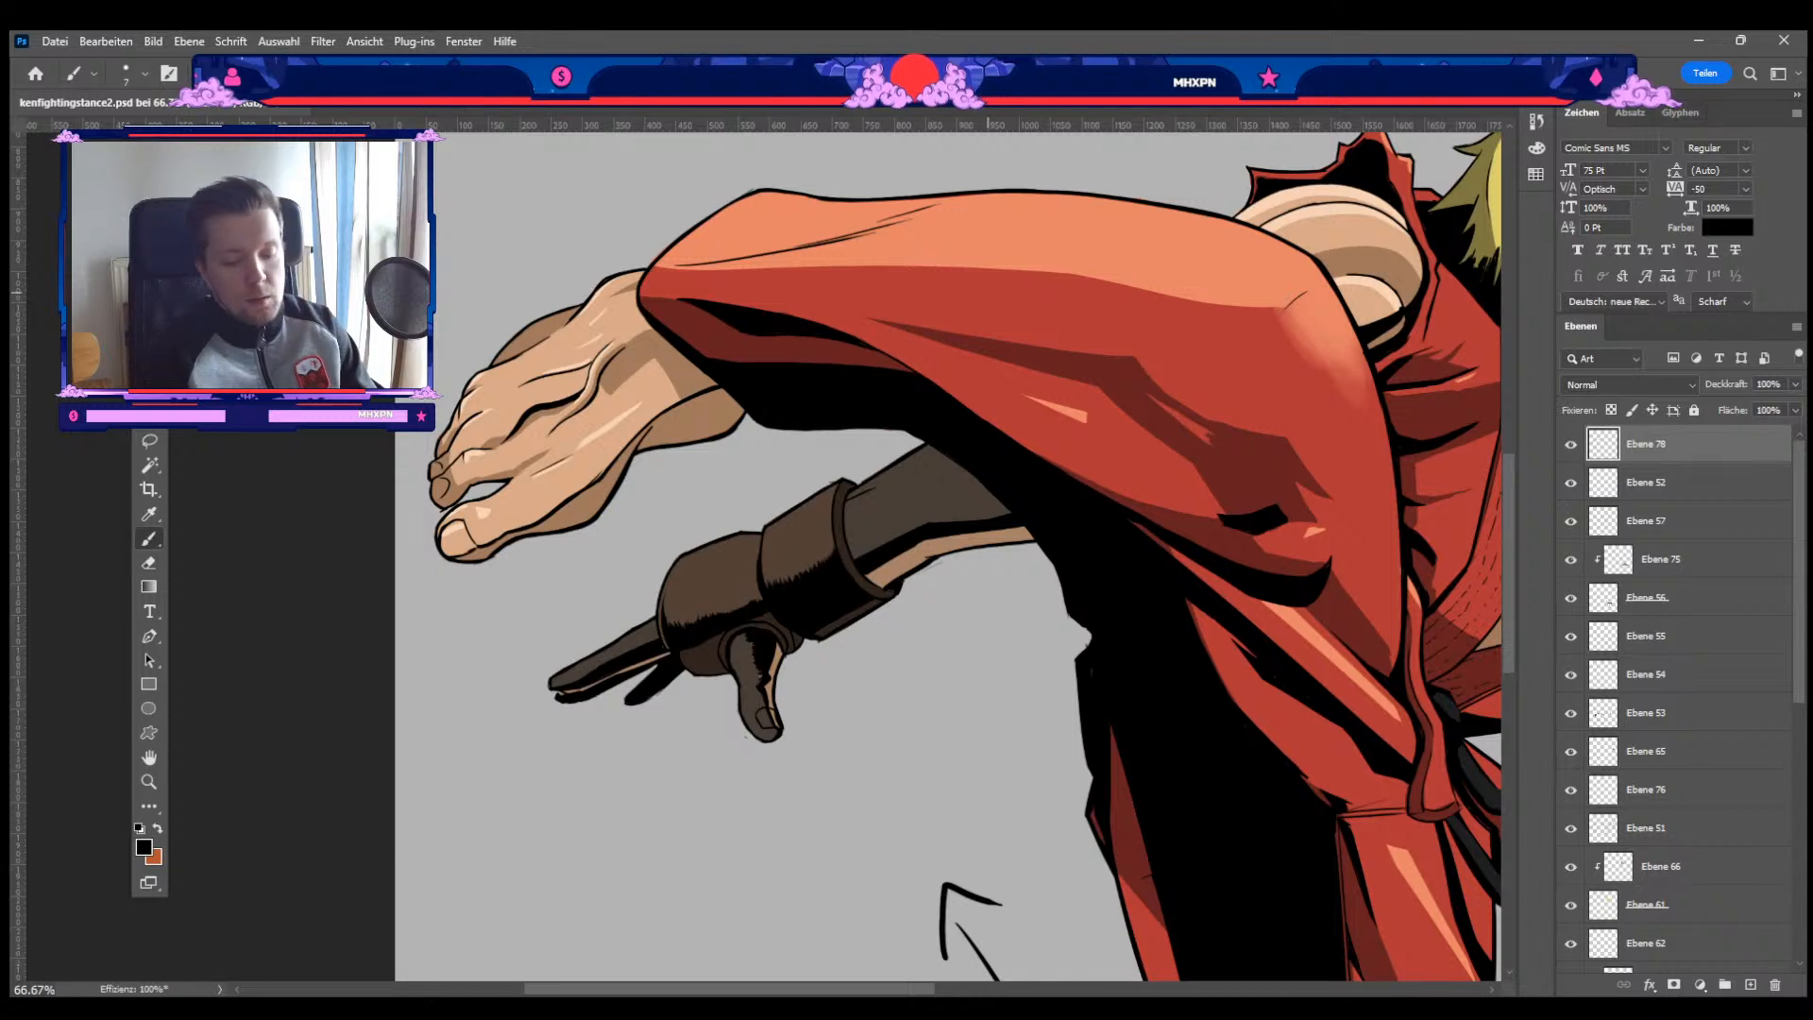
Step: Add fine black crease lines to the kicking foot's toes with a size 4 brush
key(bracketleft)
key(bracketleft)
key(bracketleft)
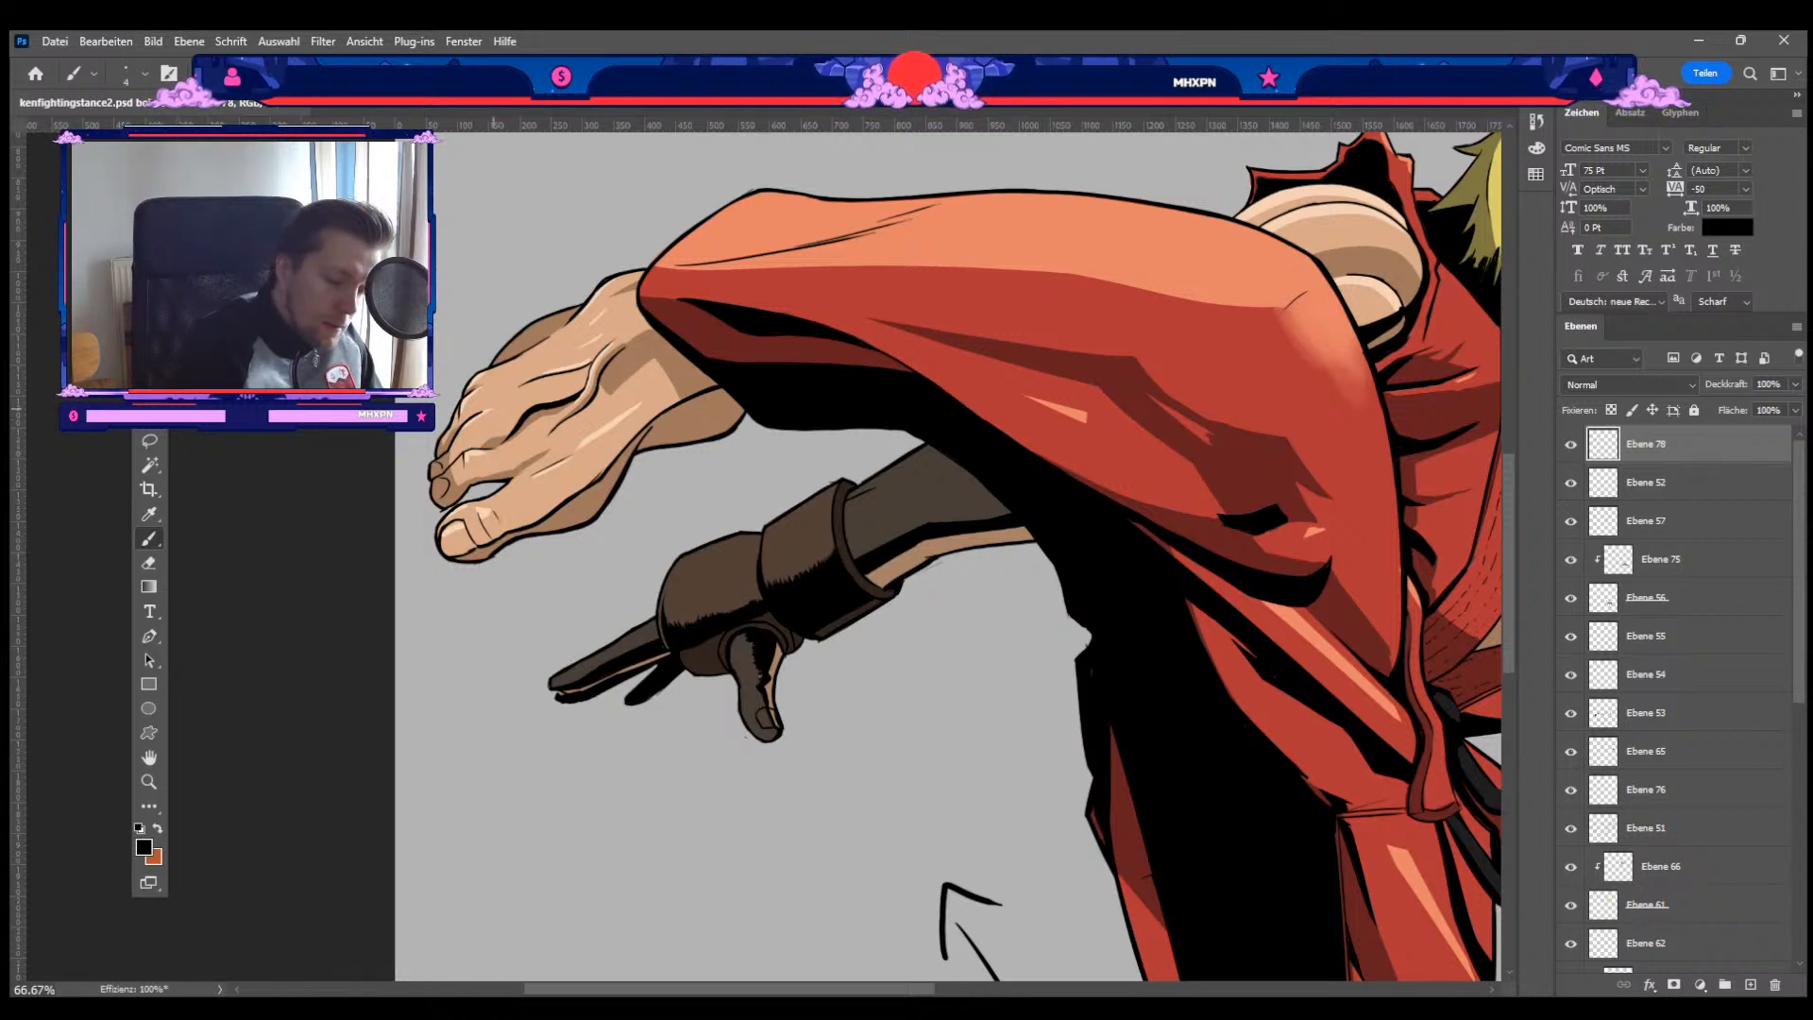
Step: Try small wavy black marks above the kicking foot and erase them
drag(478, 307, 466, 272)
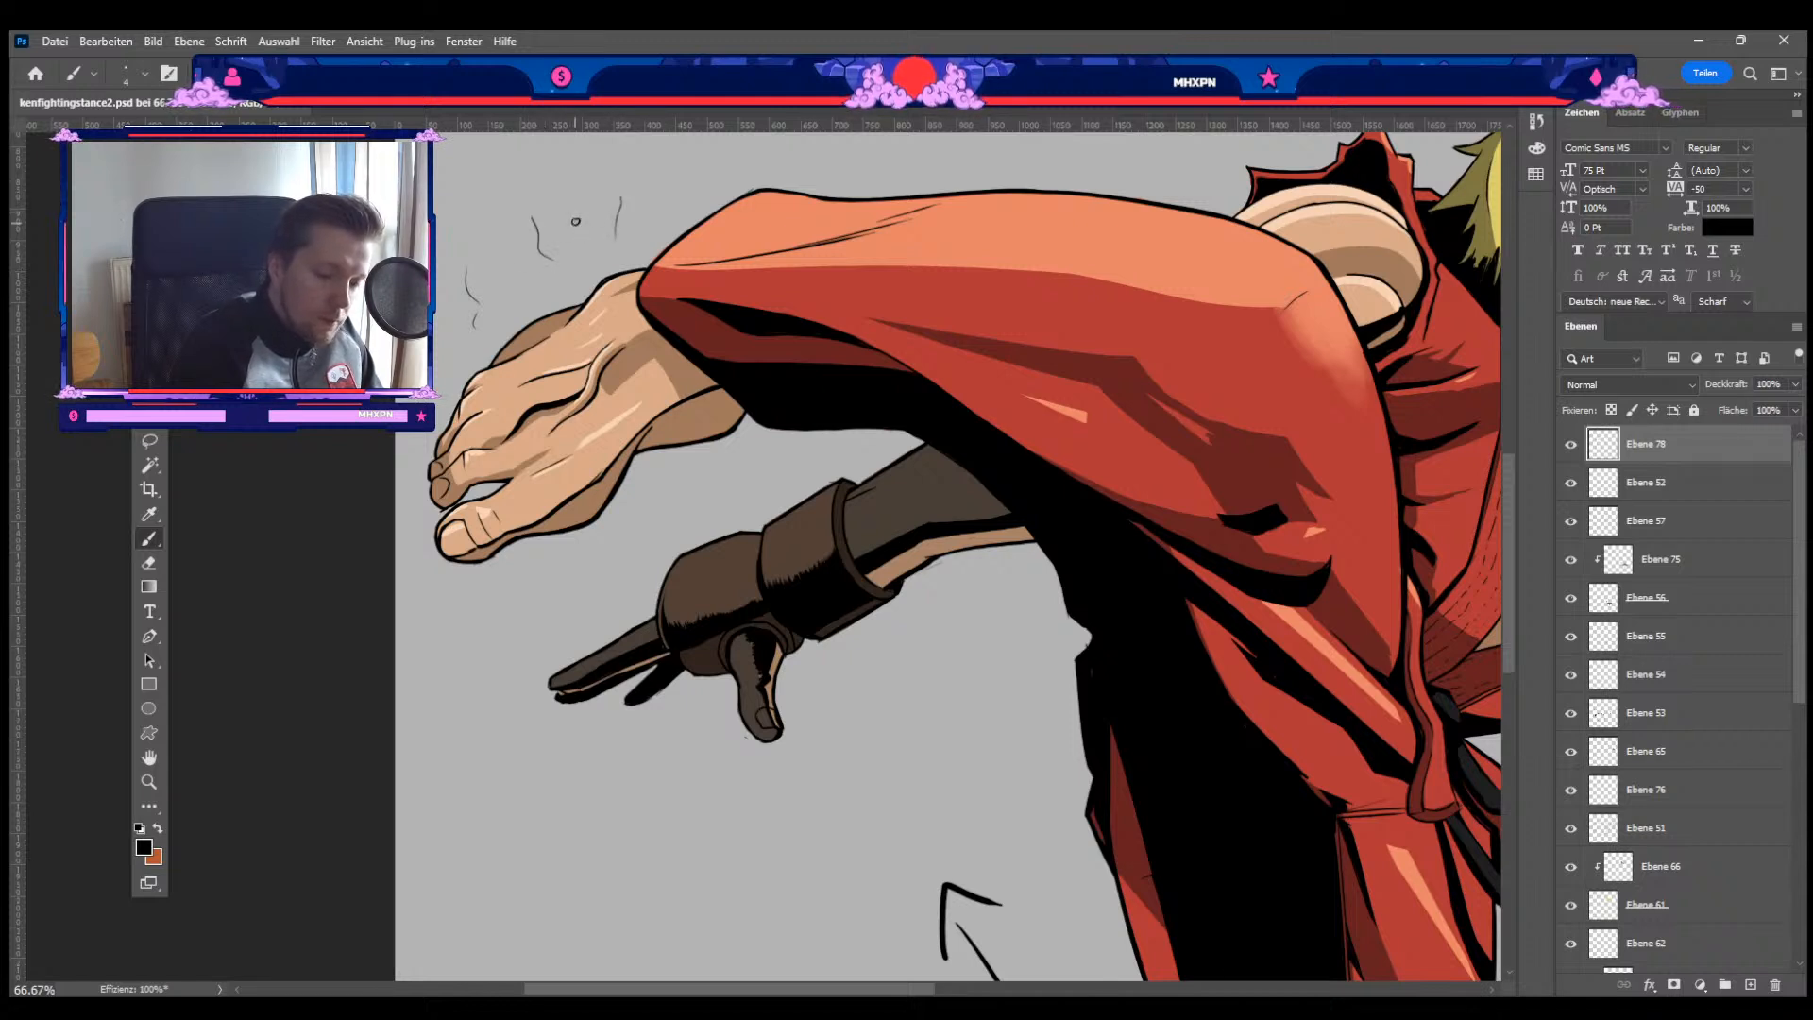
key(e)
drag(591, 219, 571, 220)
drag(470, 274, 466, 312)
key(b)
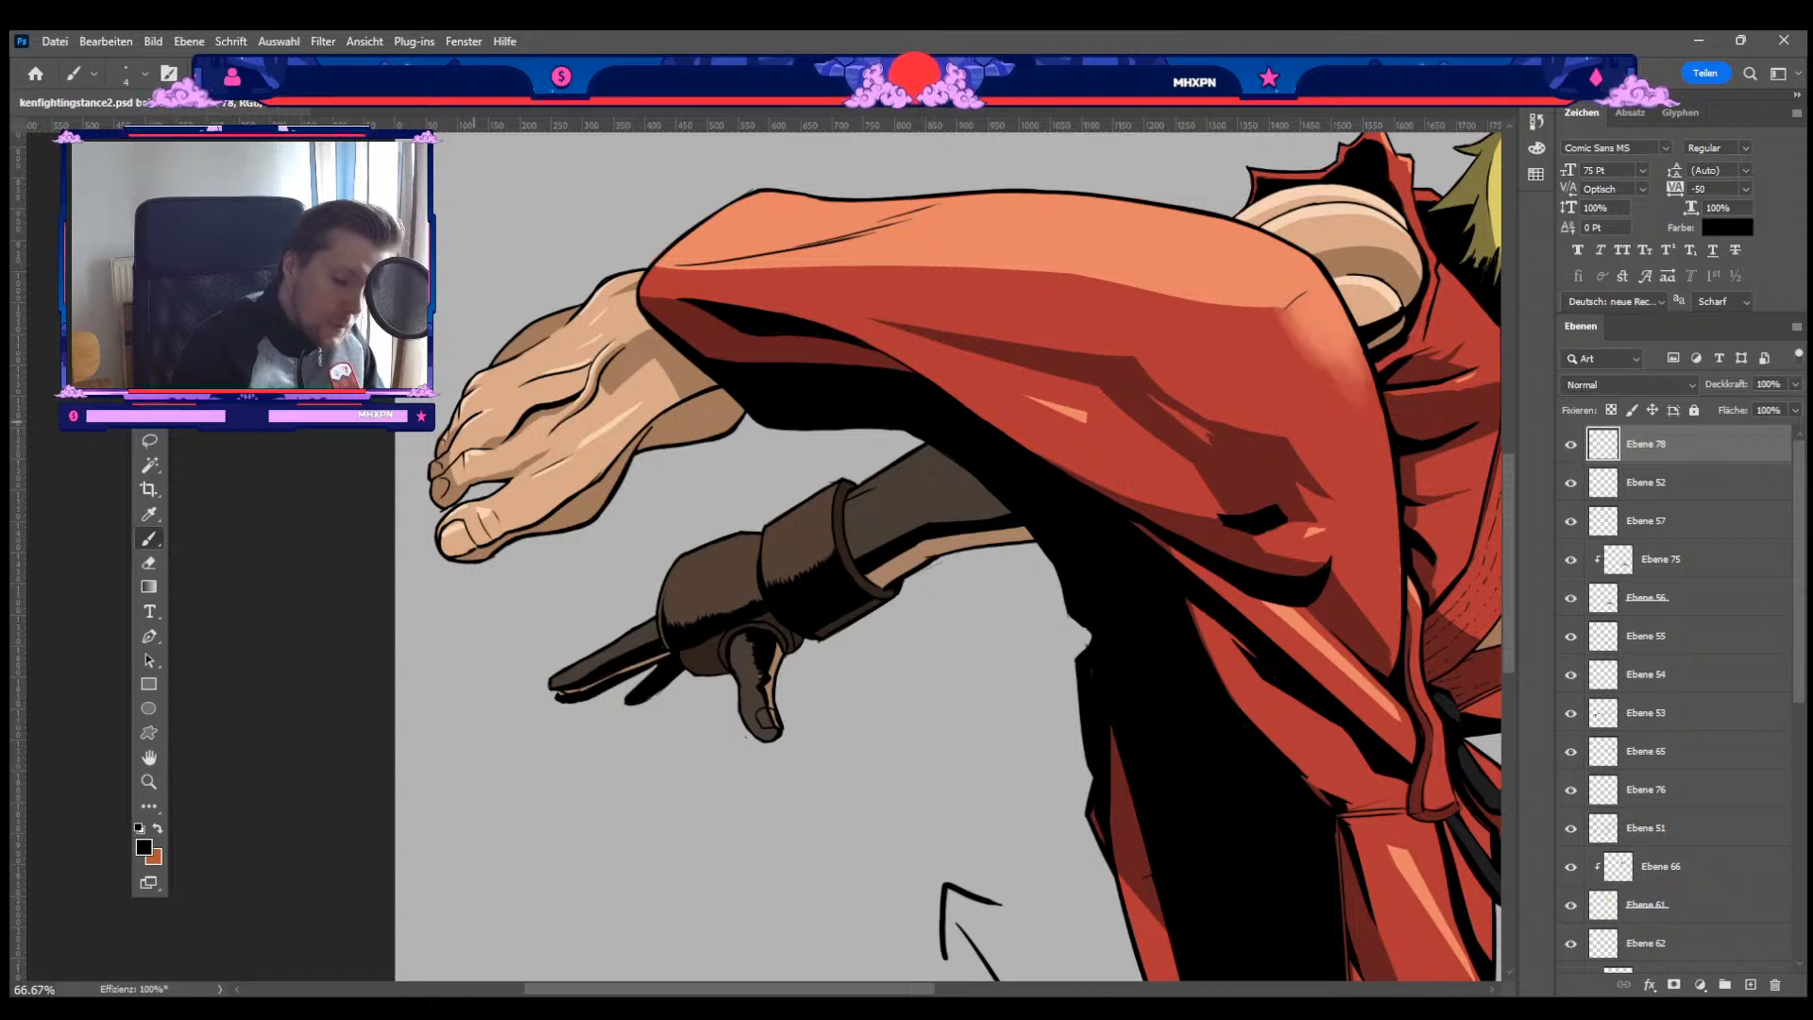
Step: Thicken the outer contour of the kicking foot and toes with the black brush at sizes 5 and 6
key(ctrl+minus)
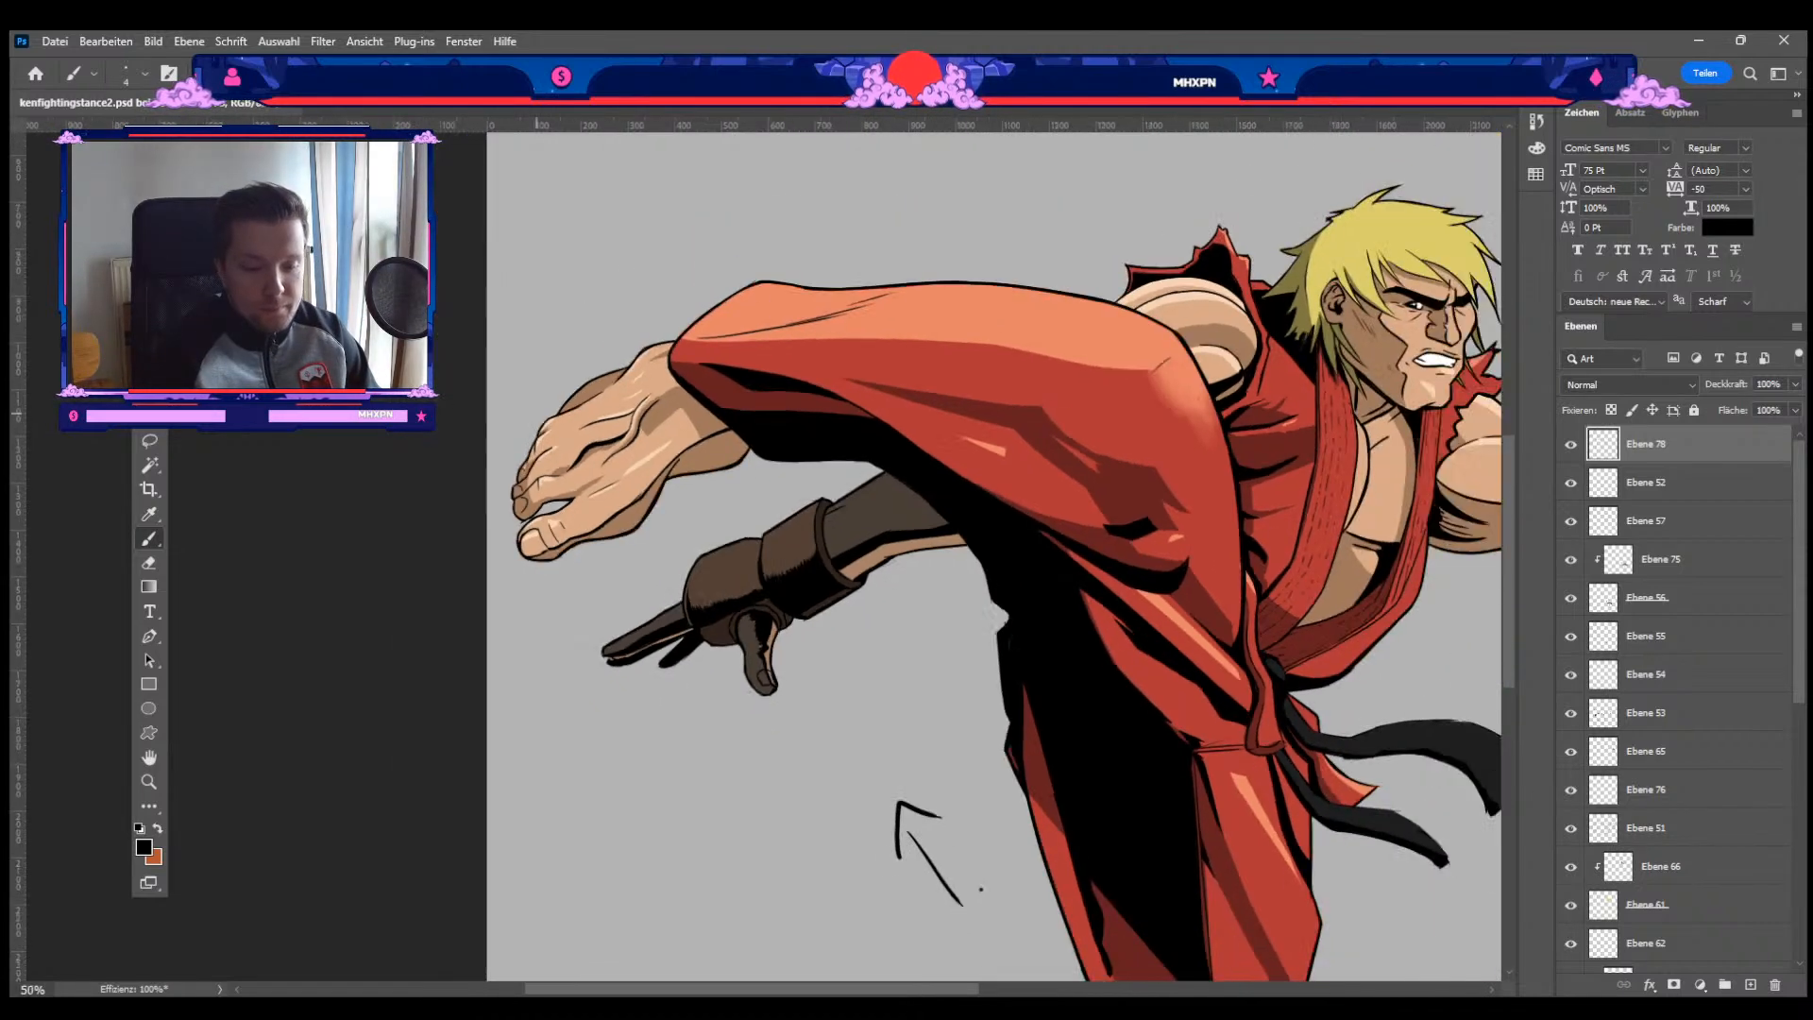
drag(1271, 544, 1165, 542)
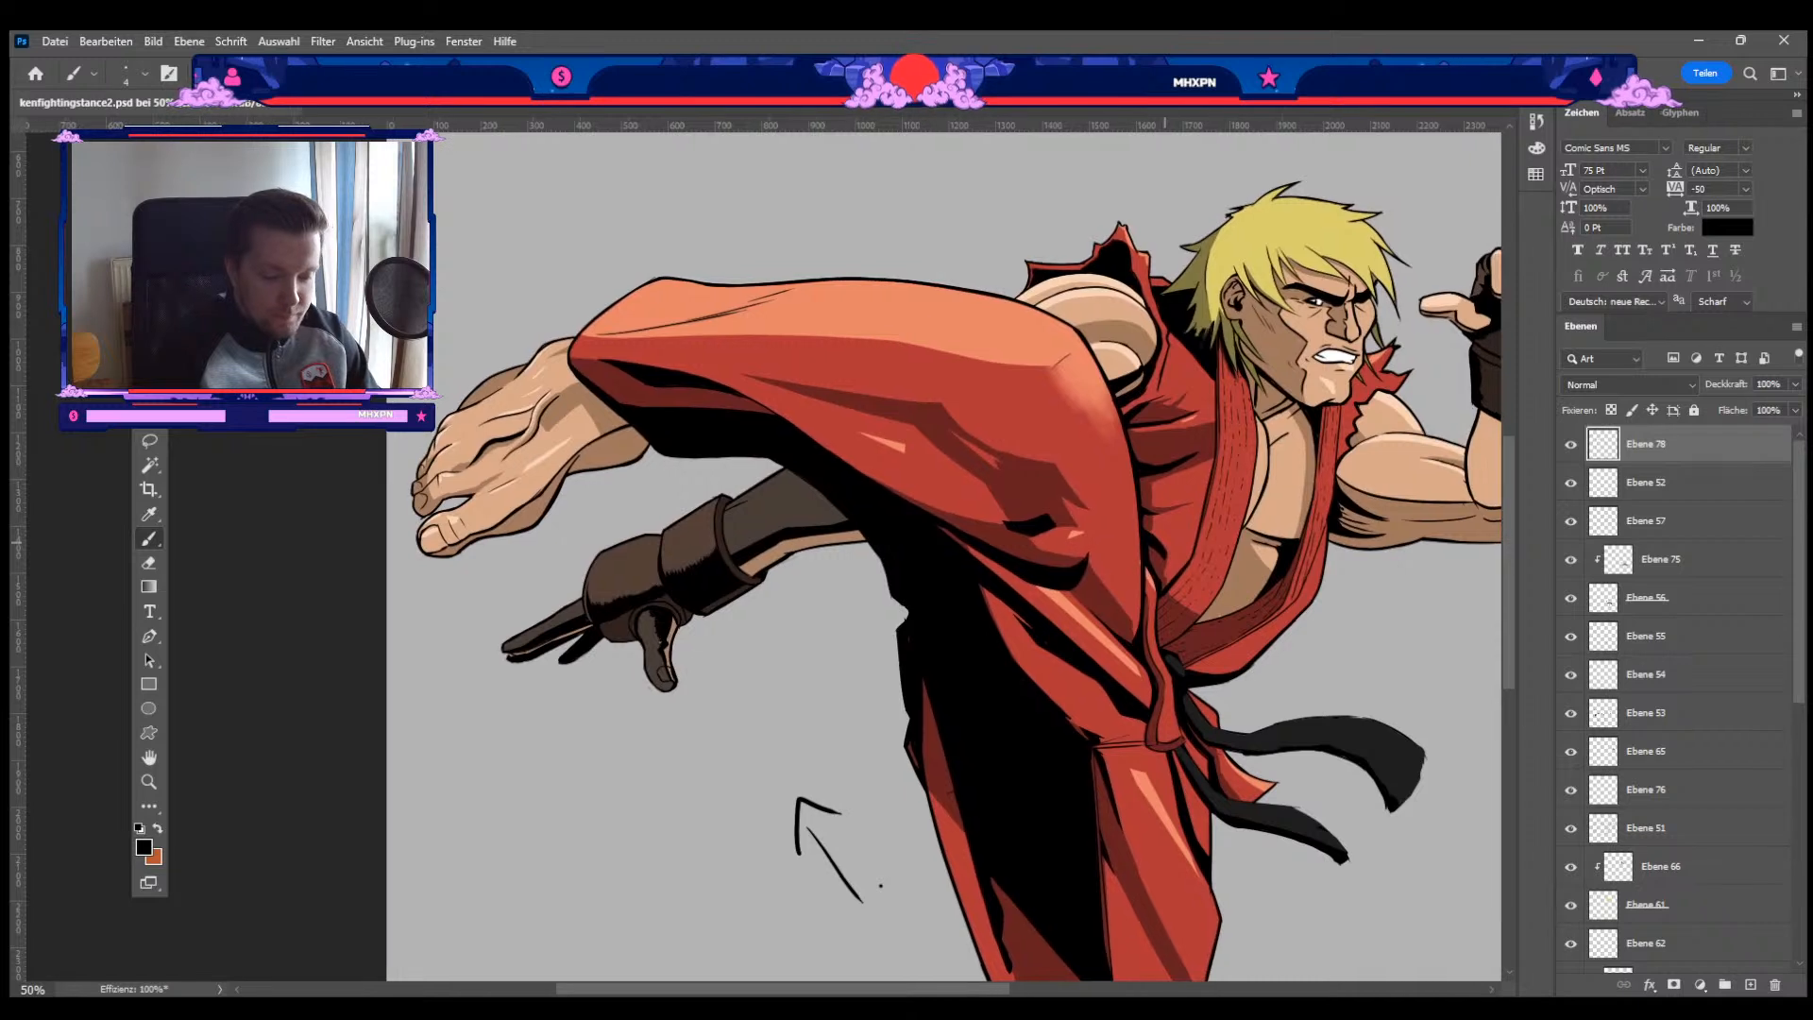
key(bracketright)
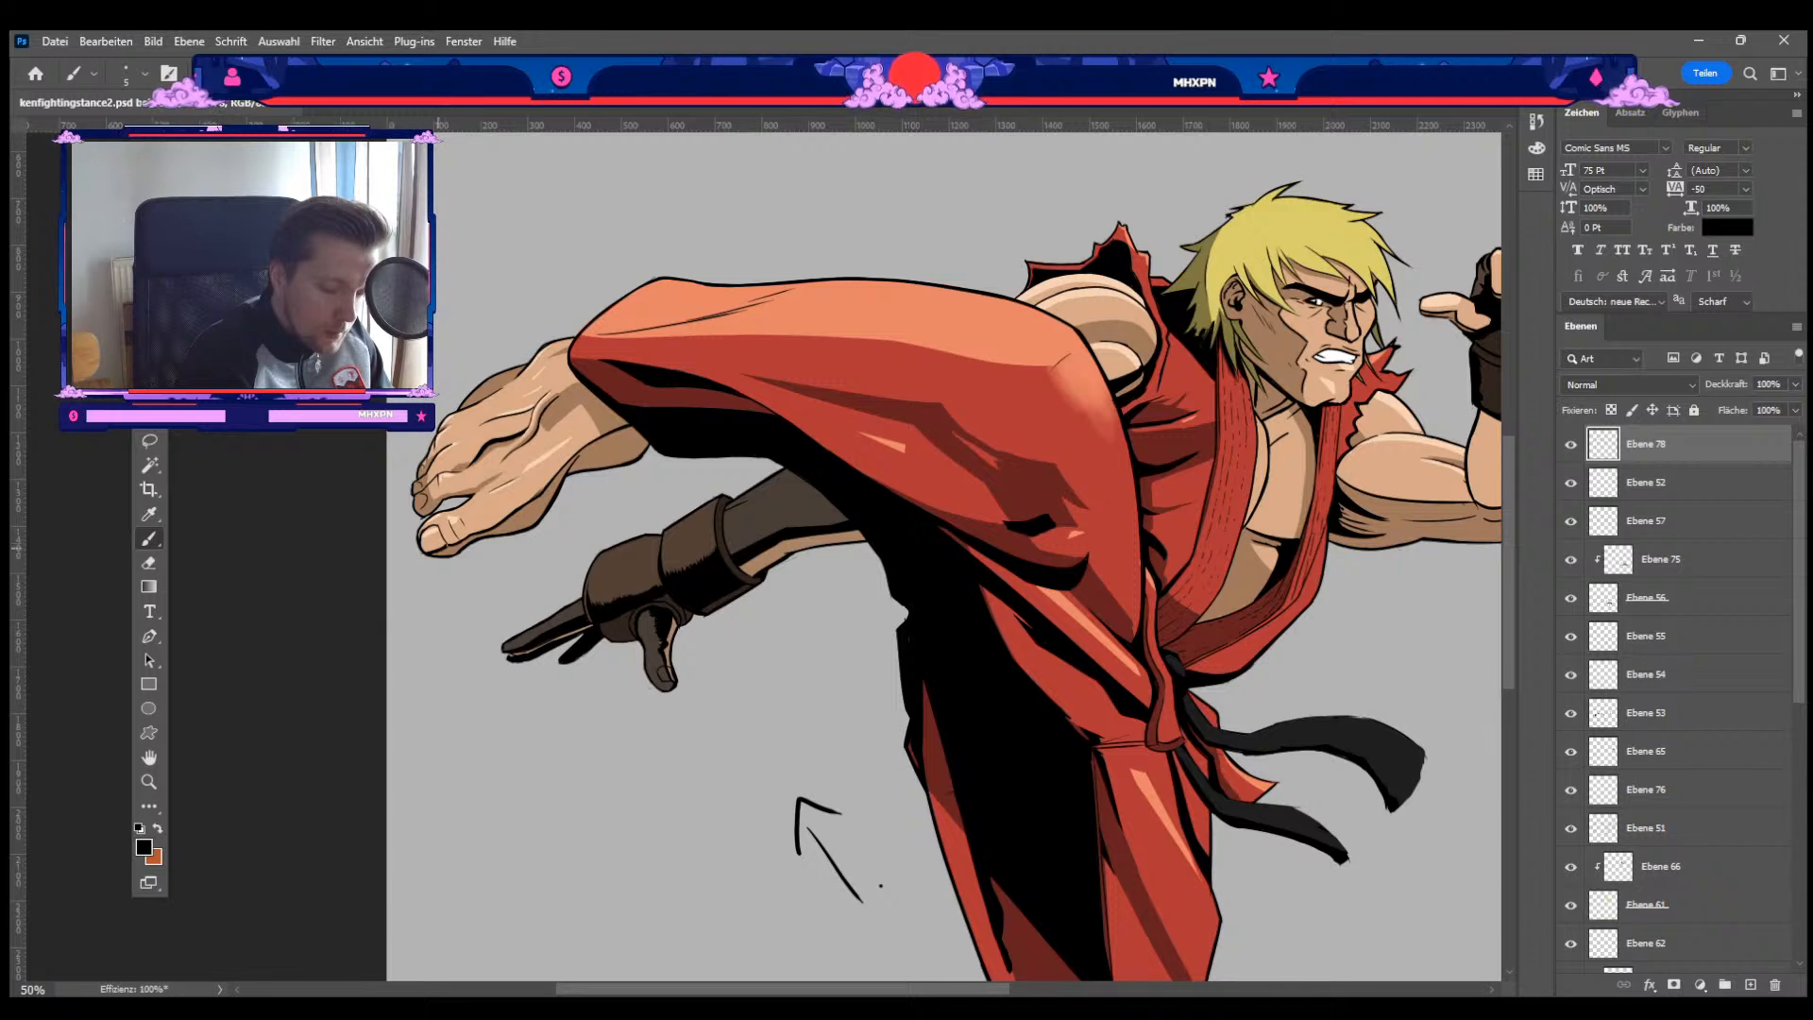
key(bracketright)
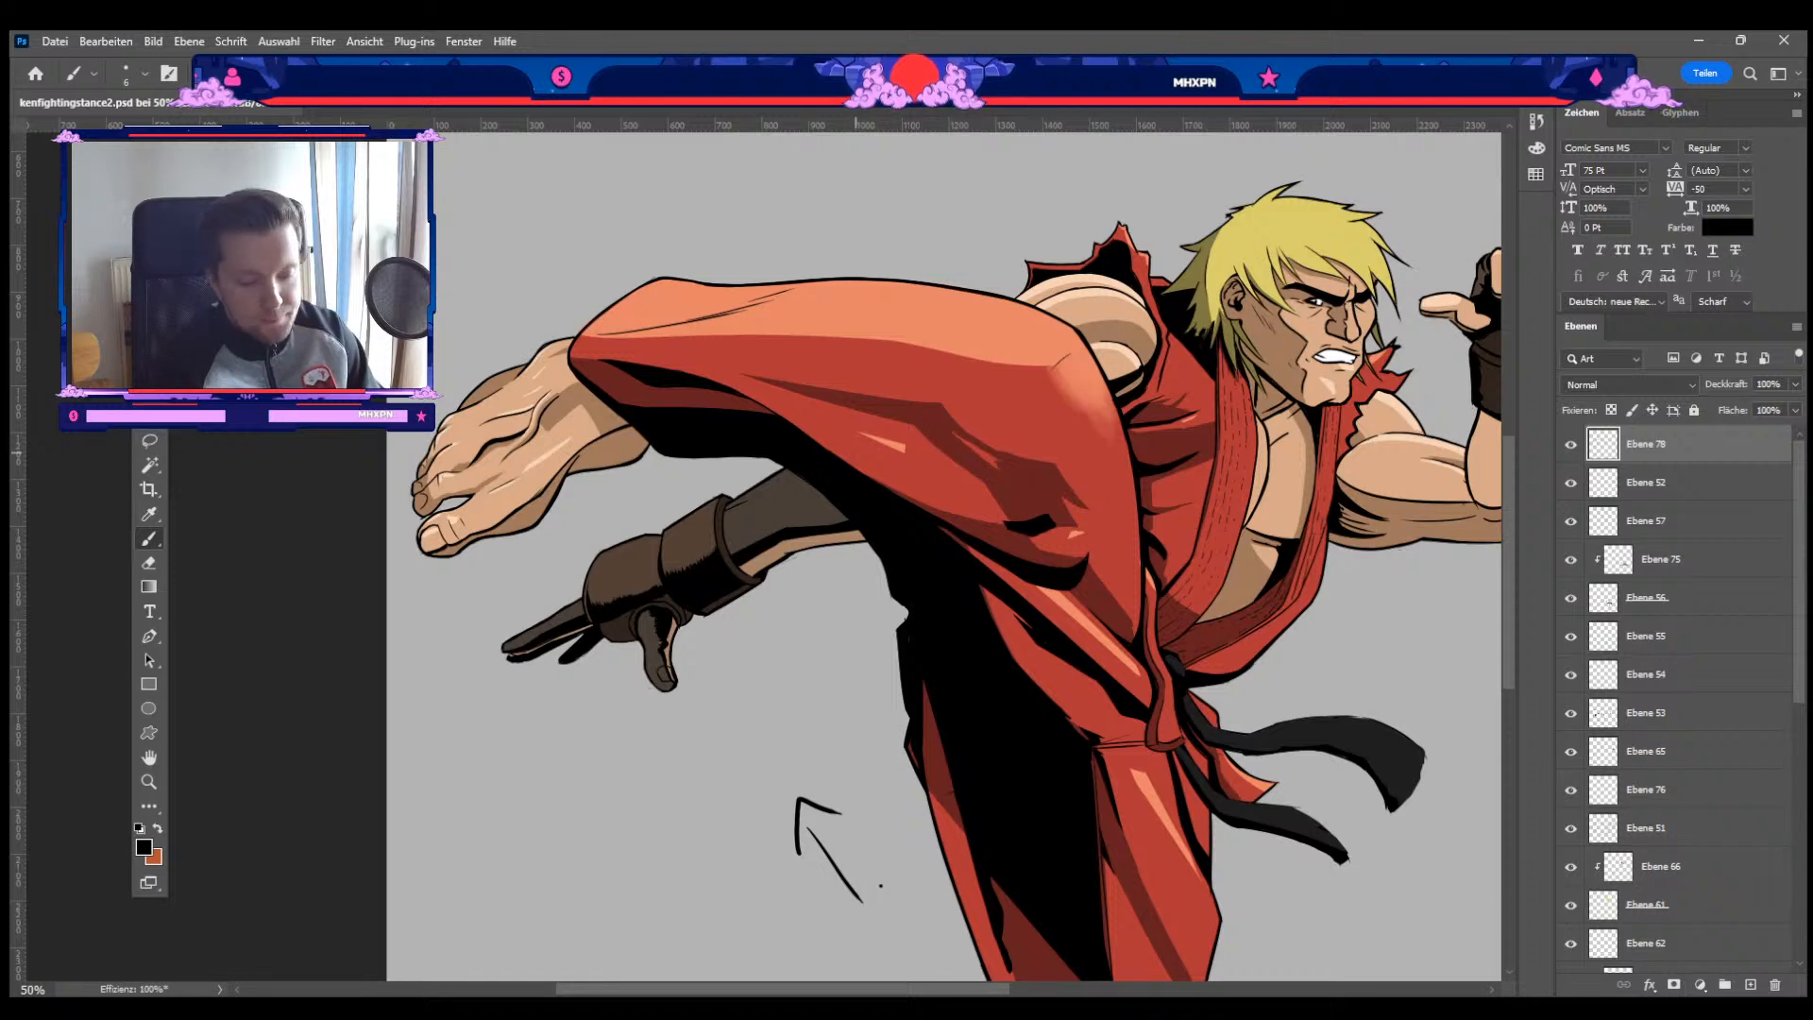
drag(1326, 638, 1263, 723)
key(ctrl+plus)
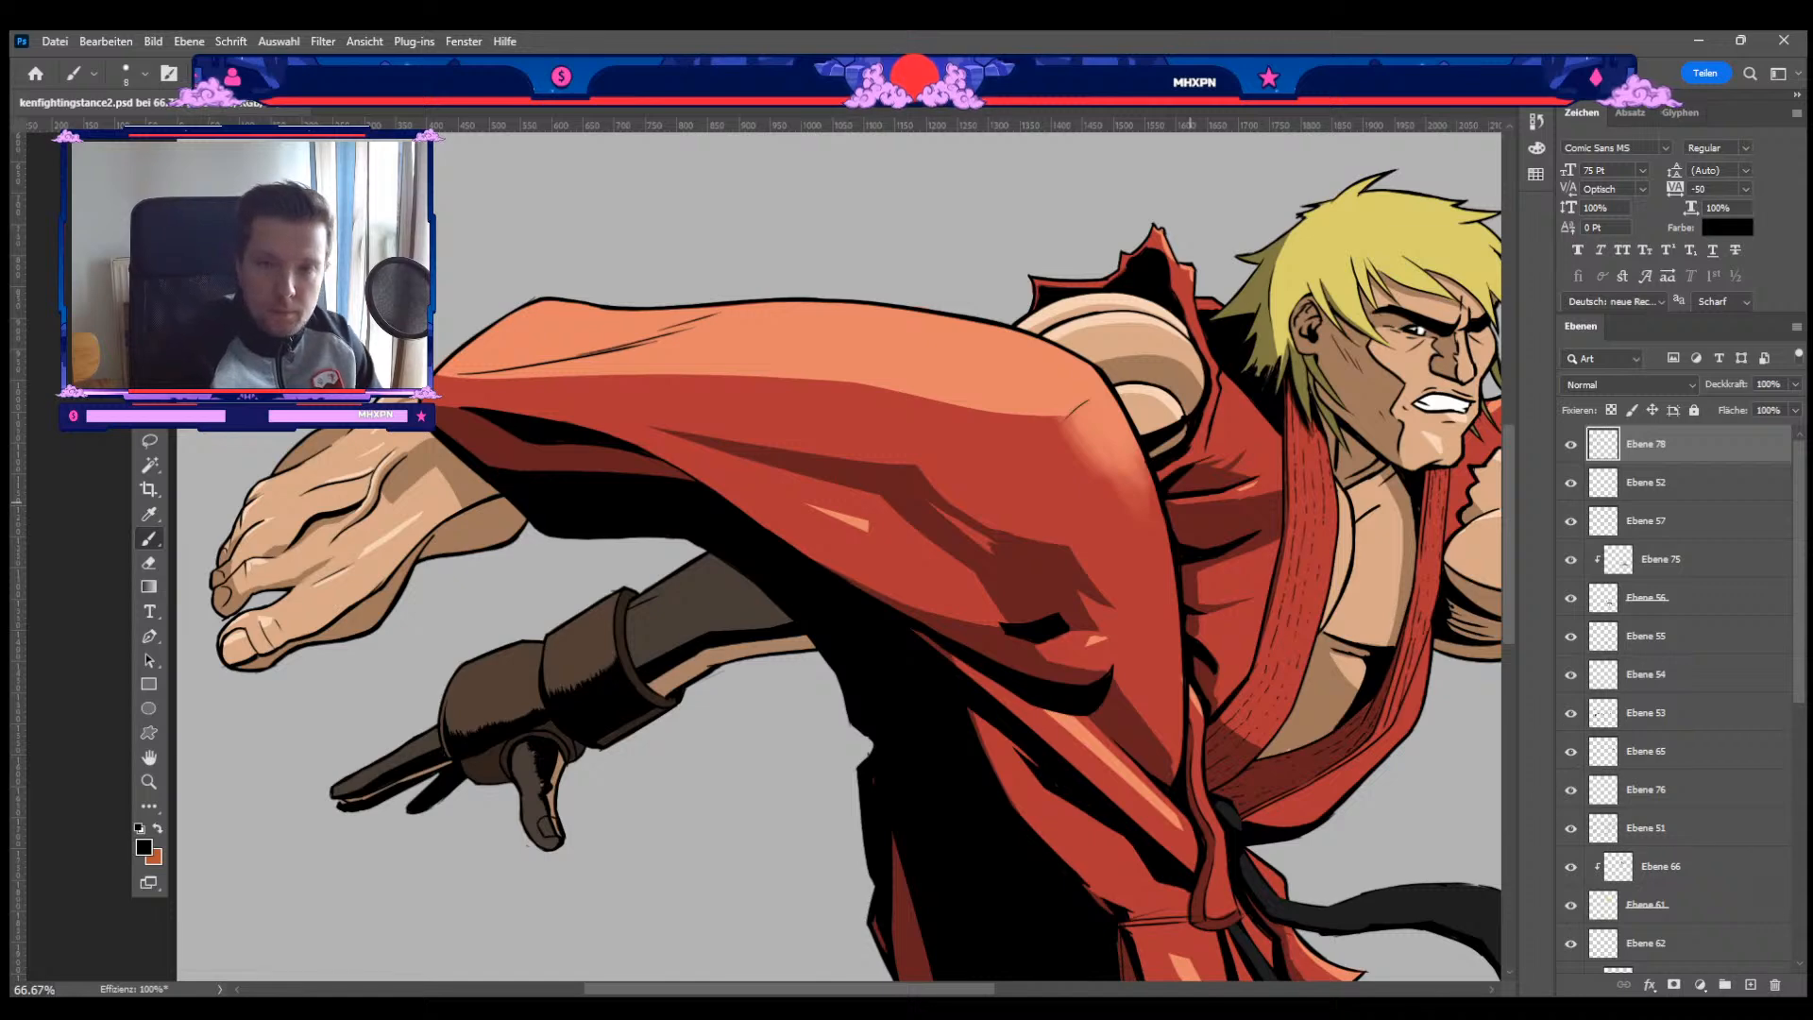
key(ctrl+minus)
drag(1367, 652, 951, 521)
key(ctrl+minus)
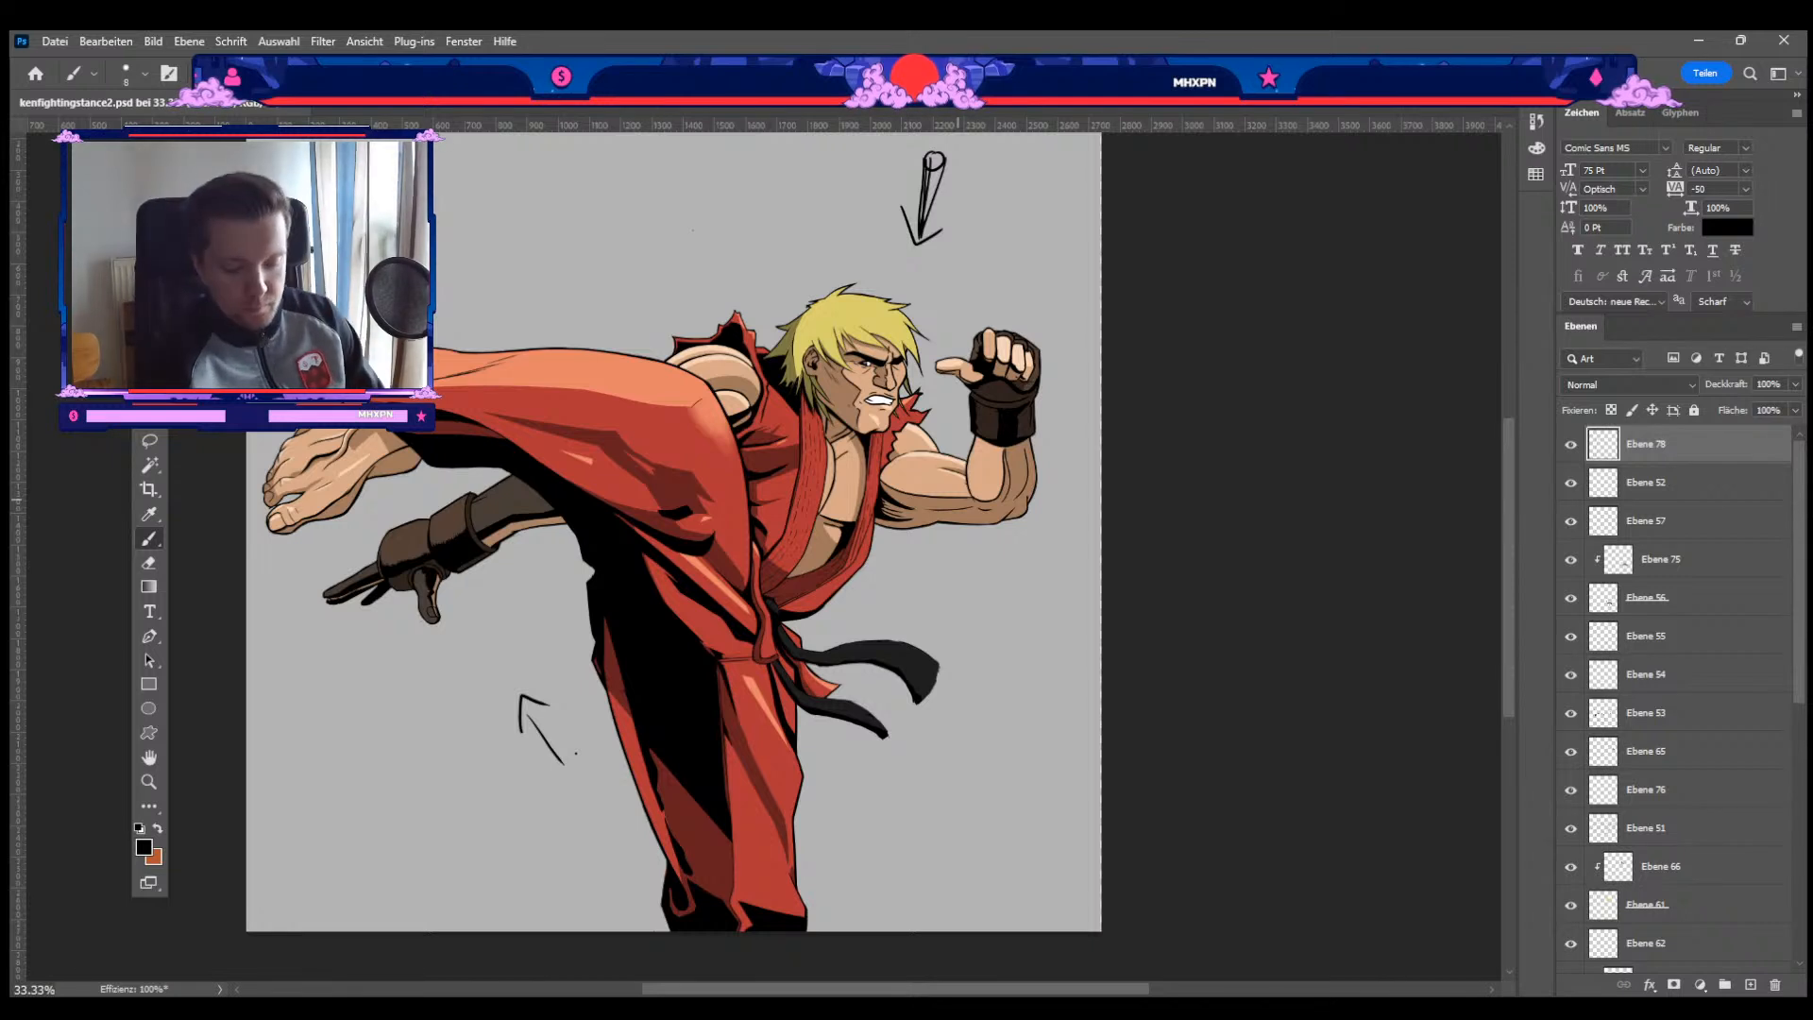
key(bracketright)
key(bracketright)
key(bracketright)
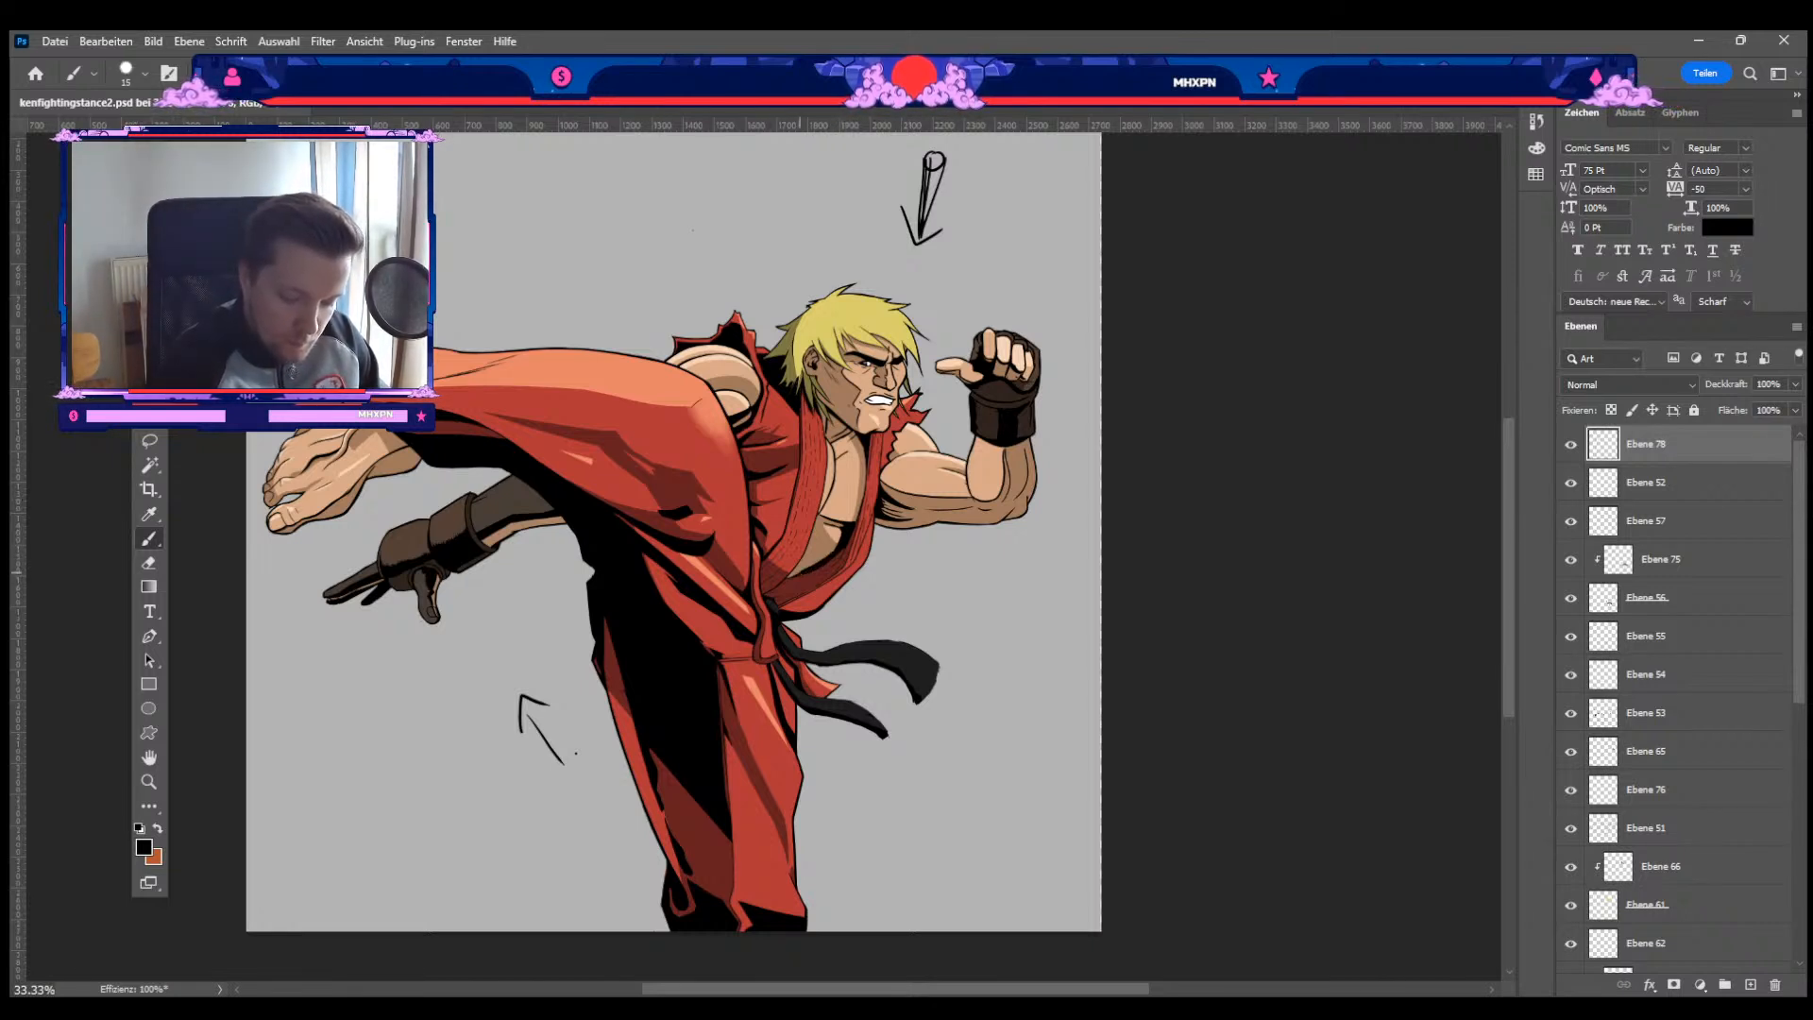
key(bracketleft)
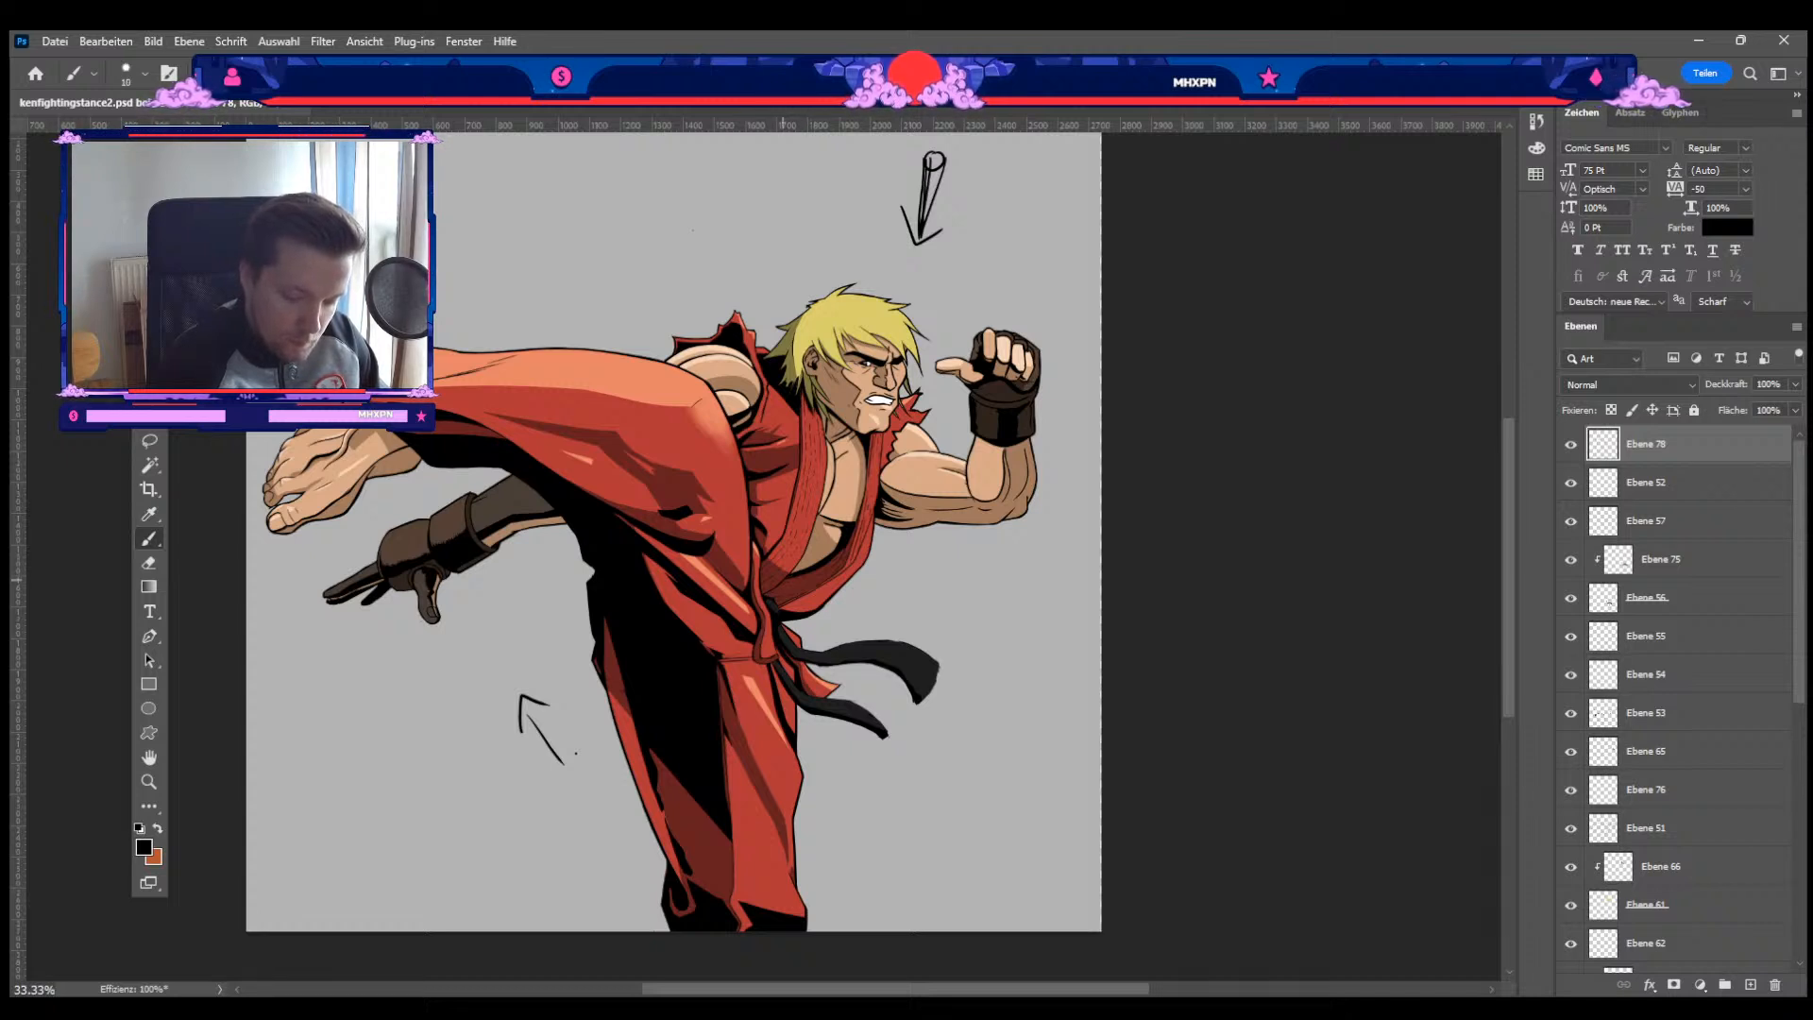
key(e)
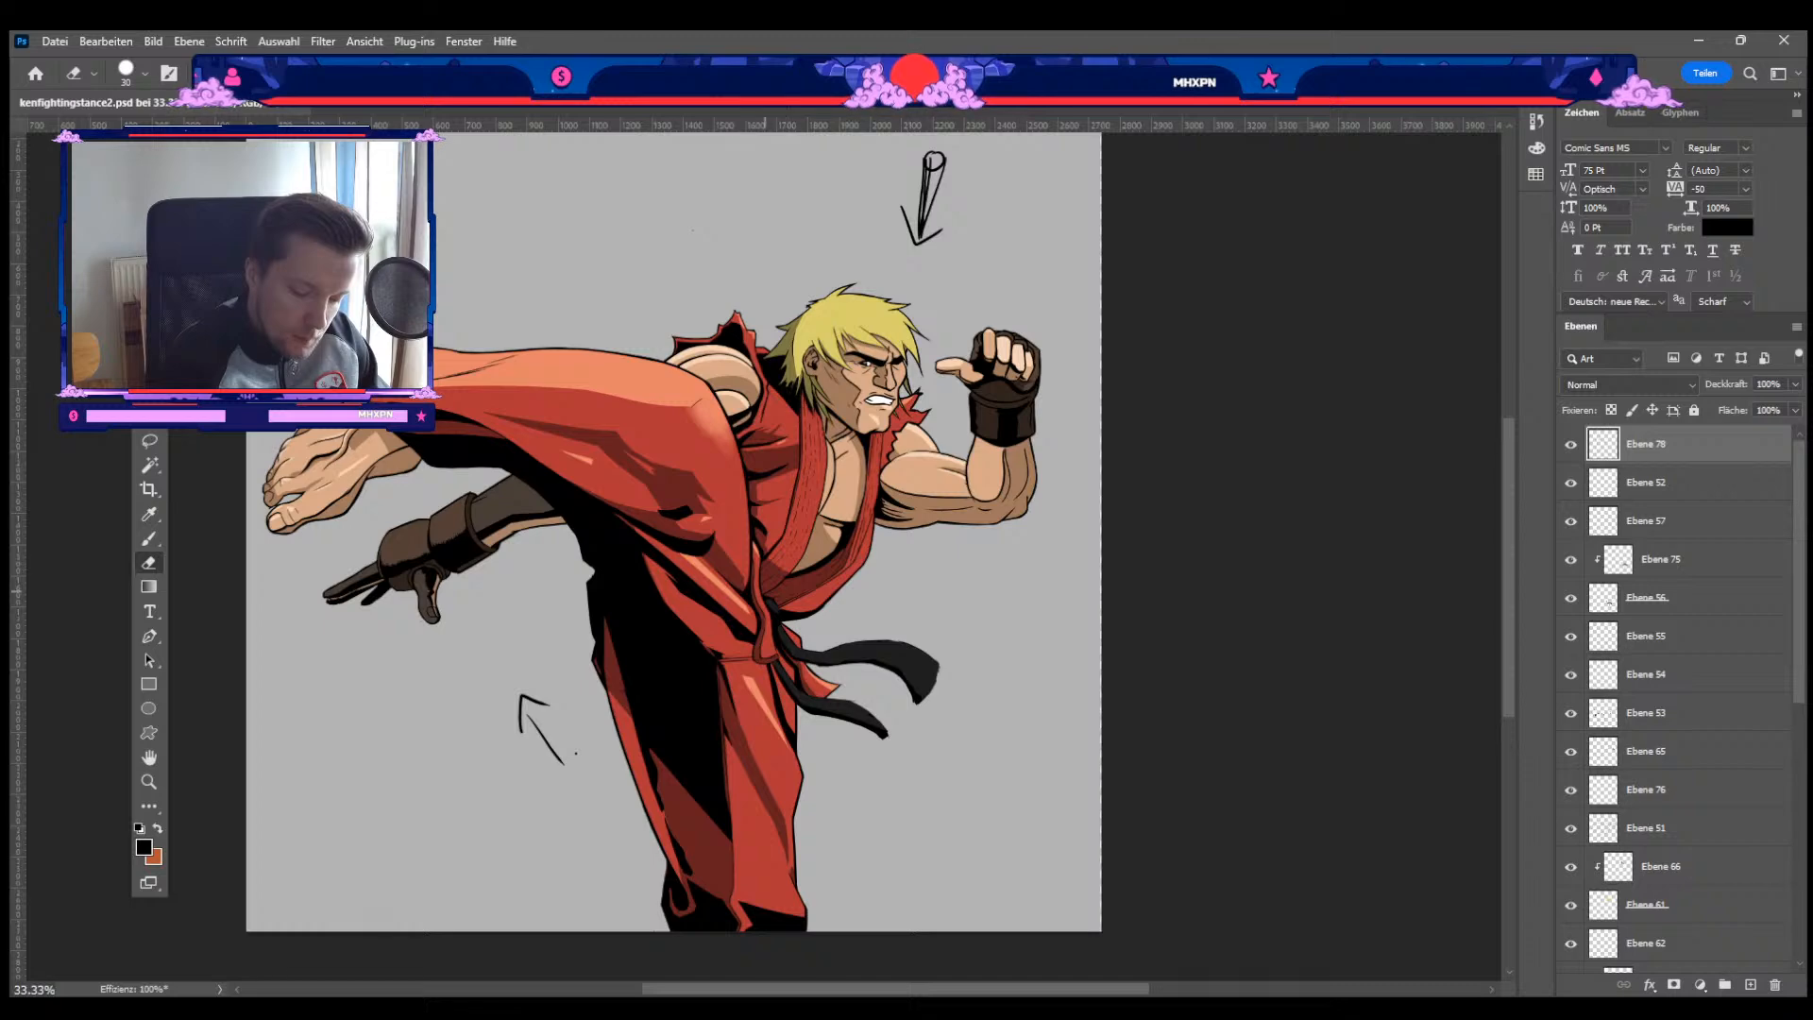
key(b)
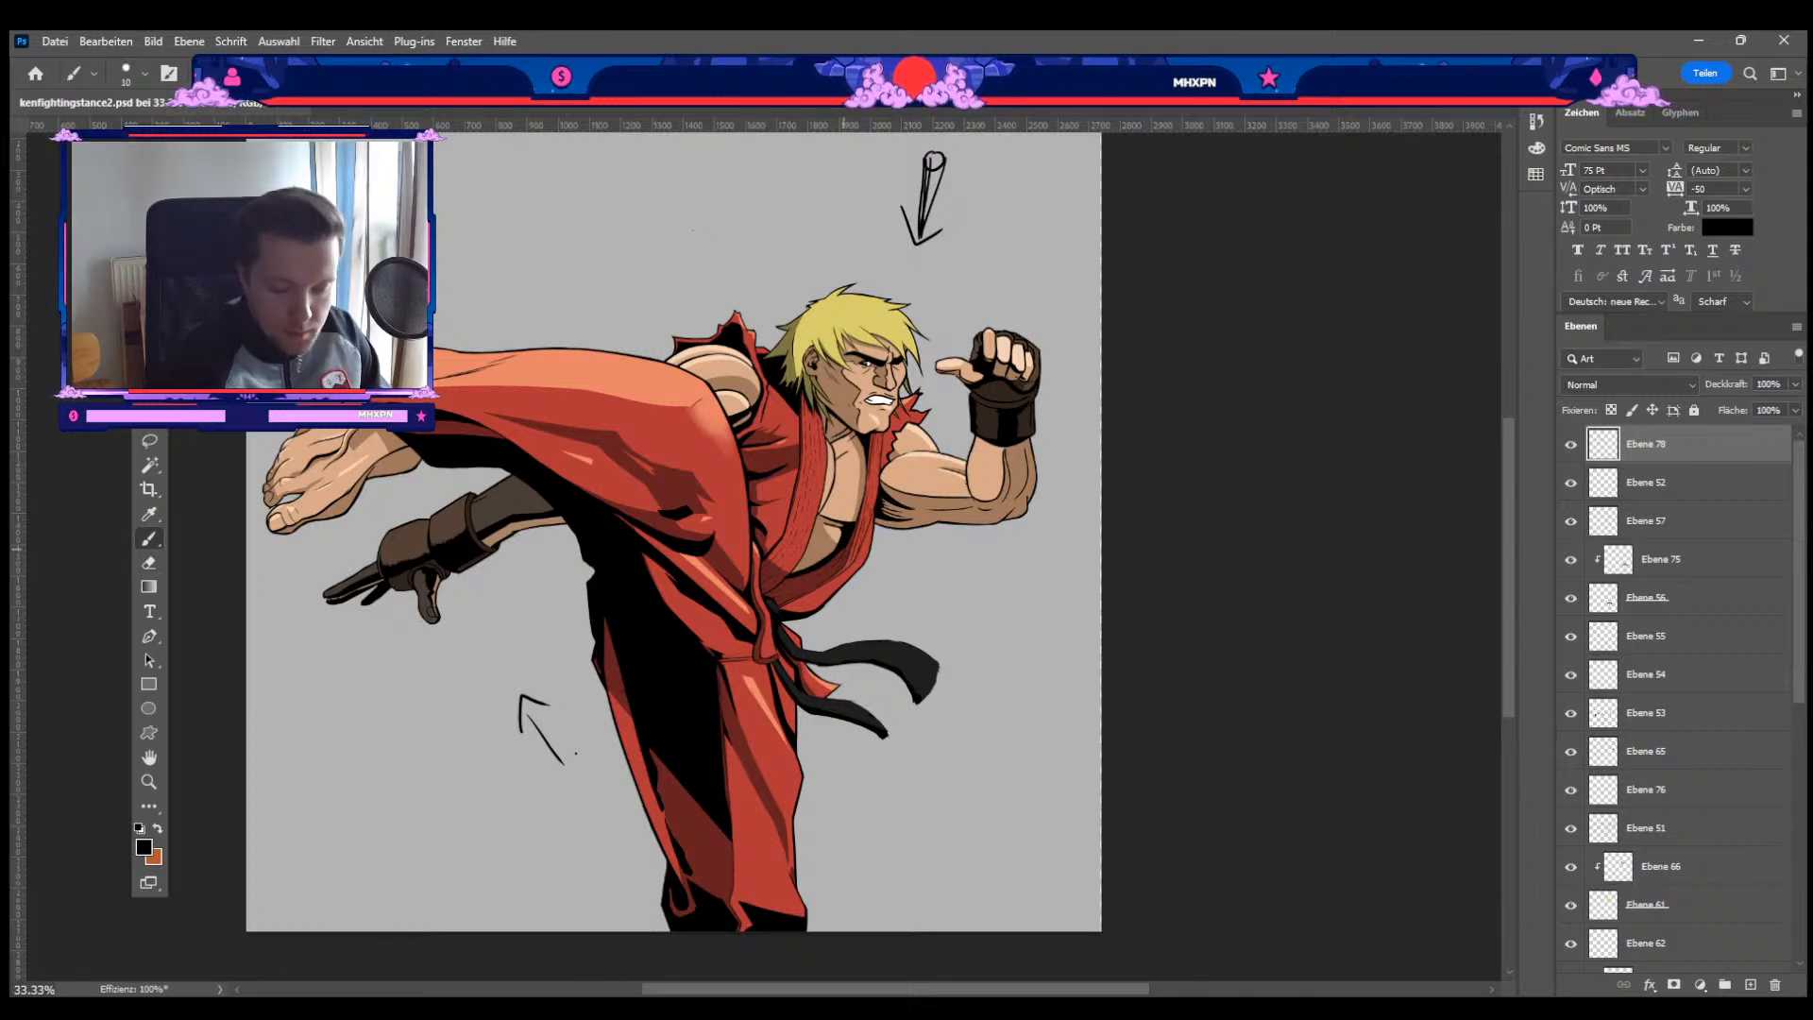
Step: Add fine black hatching to the gi's lower lapel just above the belt knot with a small brush, tidying with the eraser
key(ctrl+plus)
key(ctrl+plus)
key(bracketleft)
key(bracketleft)
key(bracketleft)
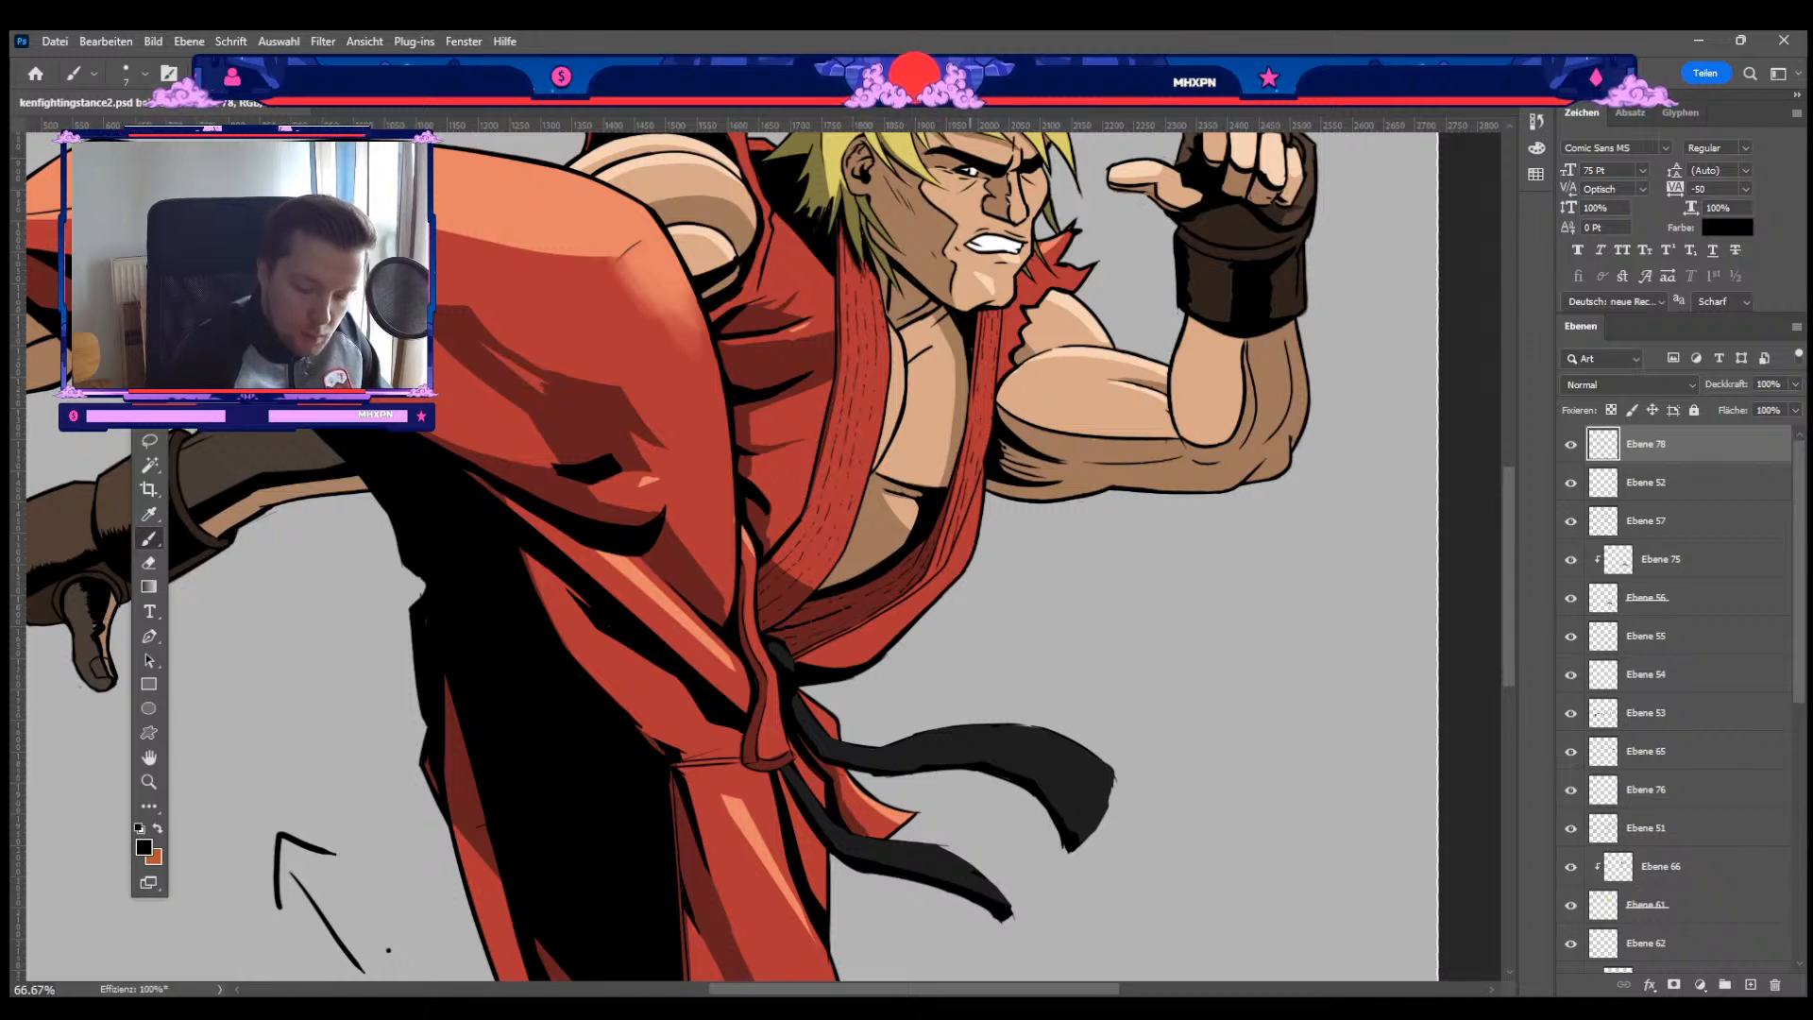
key(bracketleft)
key(bracketleft)
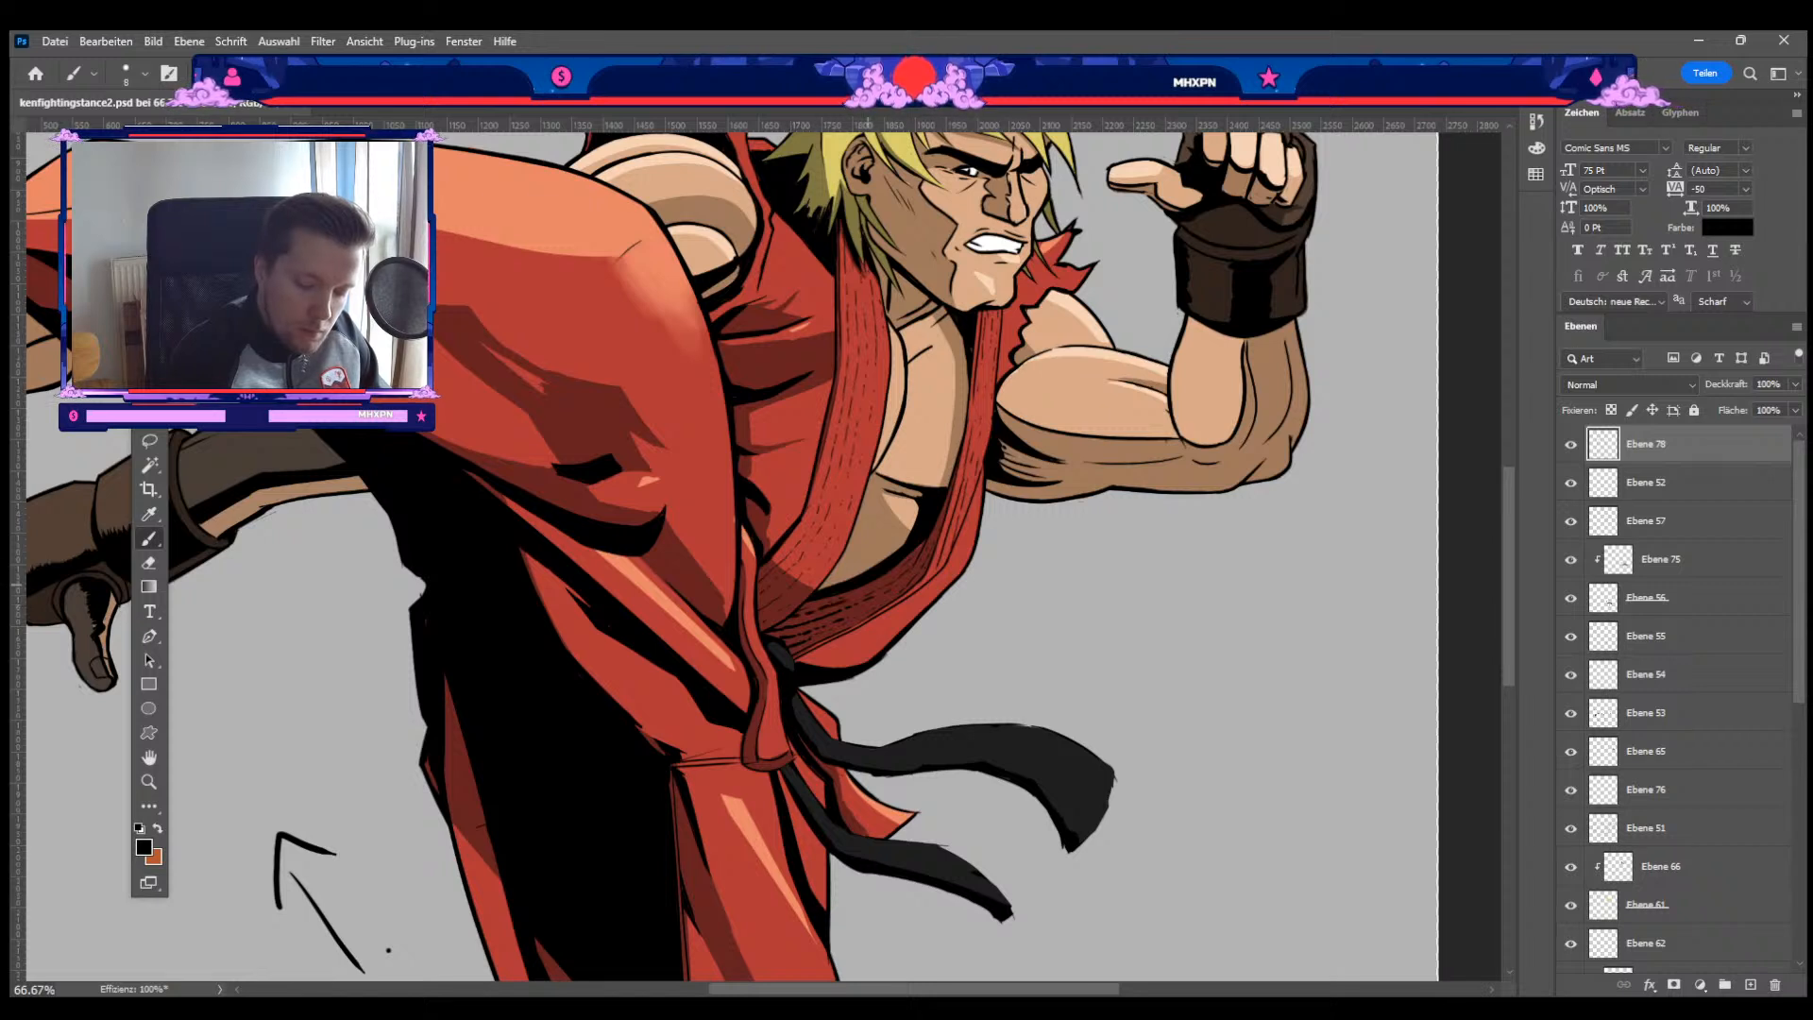
key(bracketright)
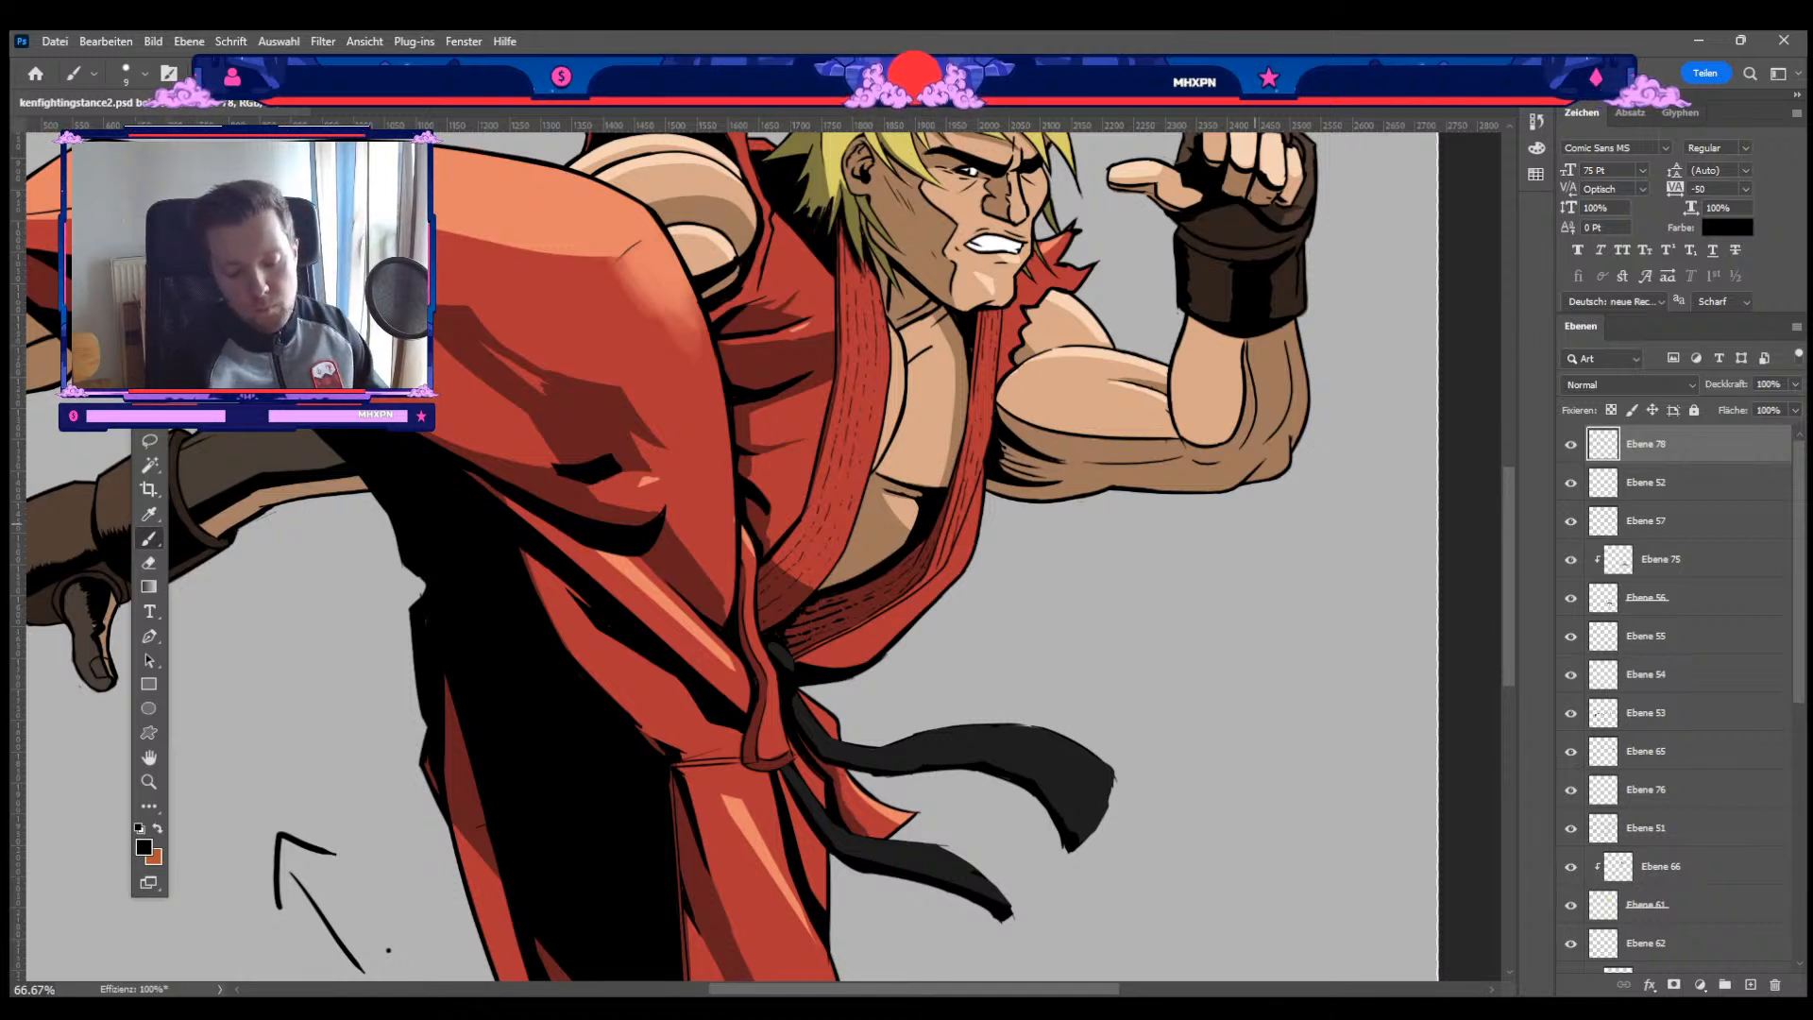
key(e)
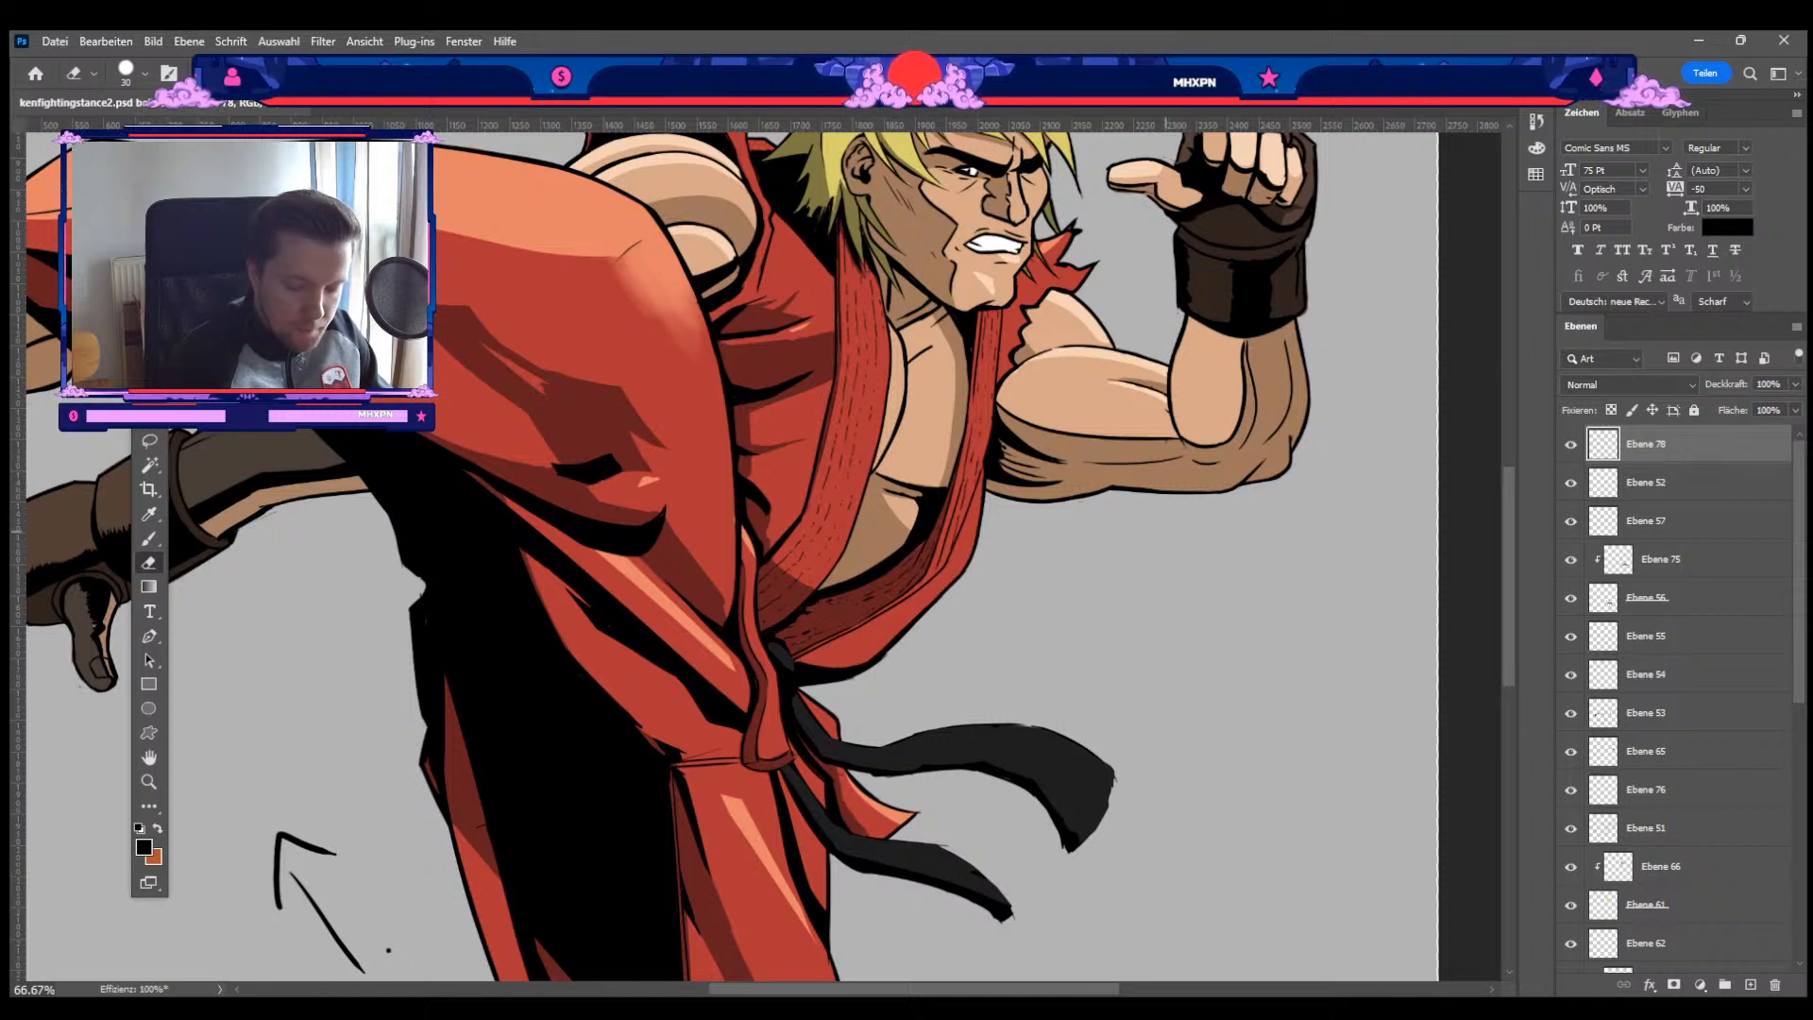
key(b)
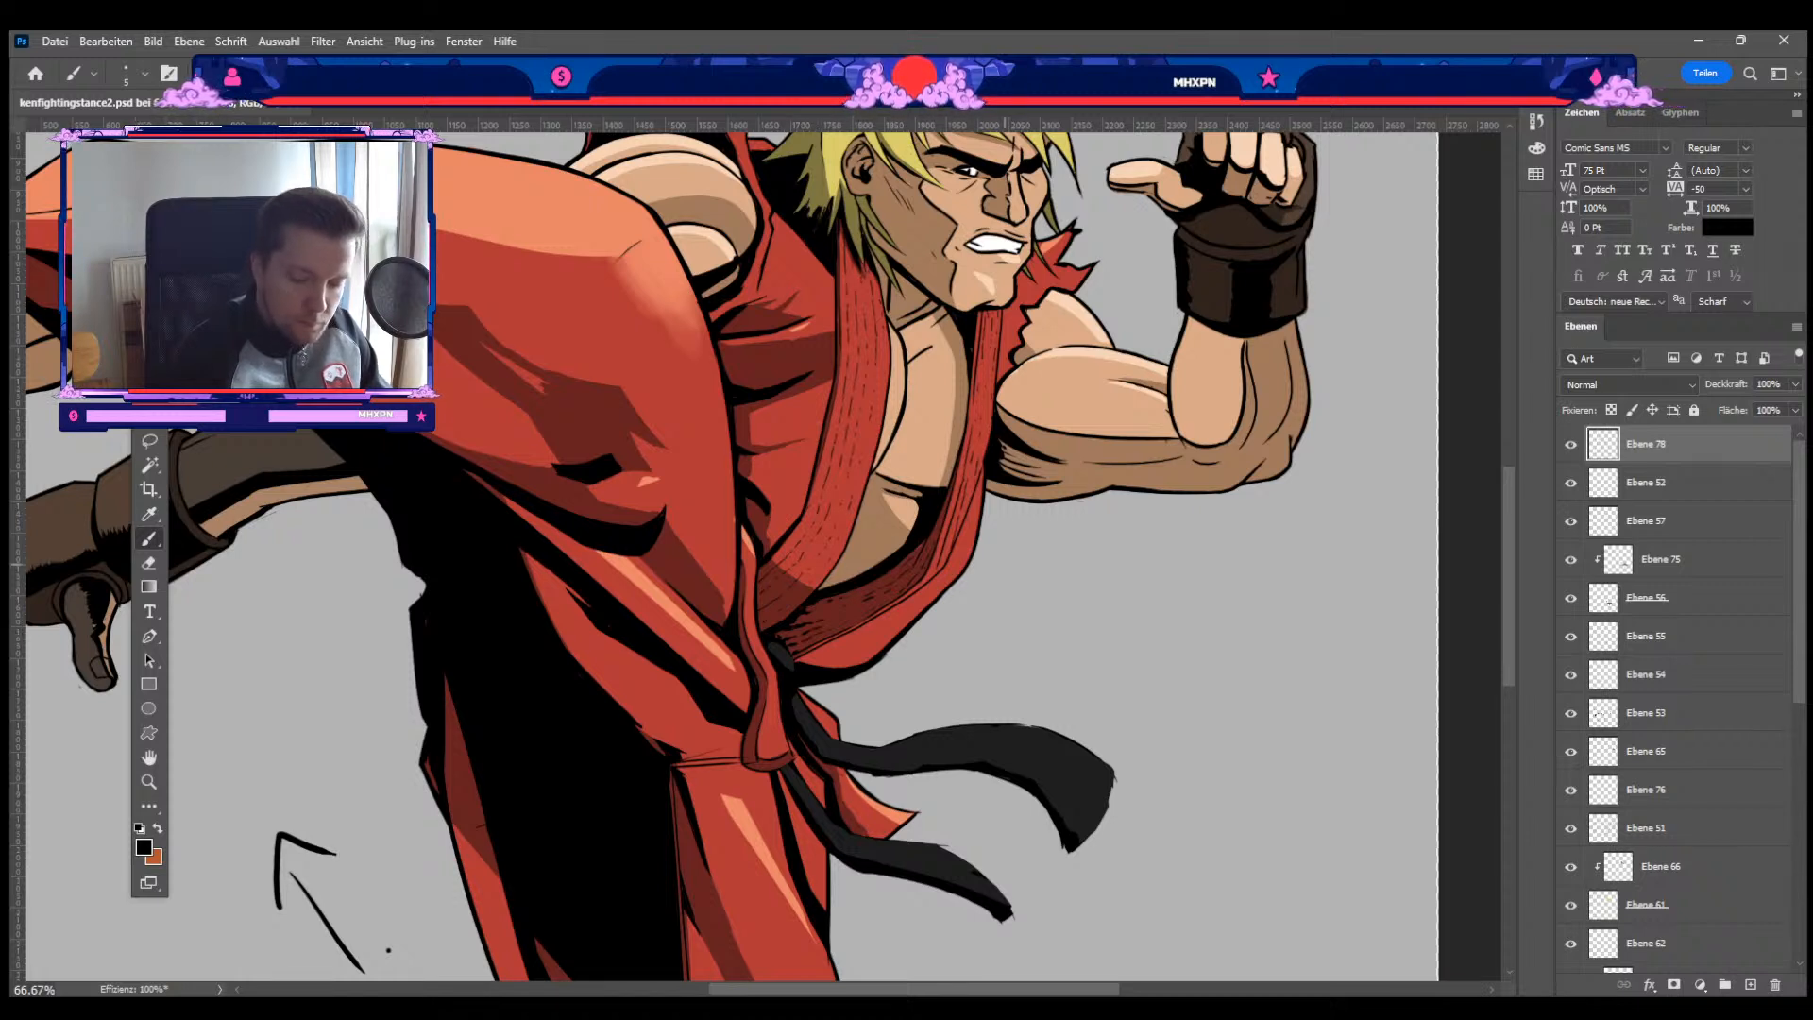
Step: Create a new clipped layer directly above the hair's base colour layer and choose a pale yellow painting colour
key(ctrl+minus)
key(ctrl+minus)
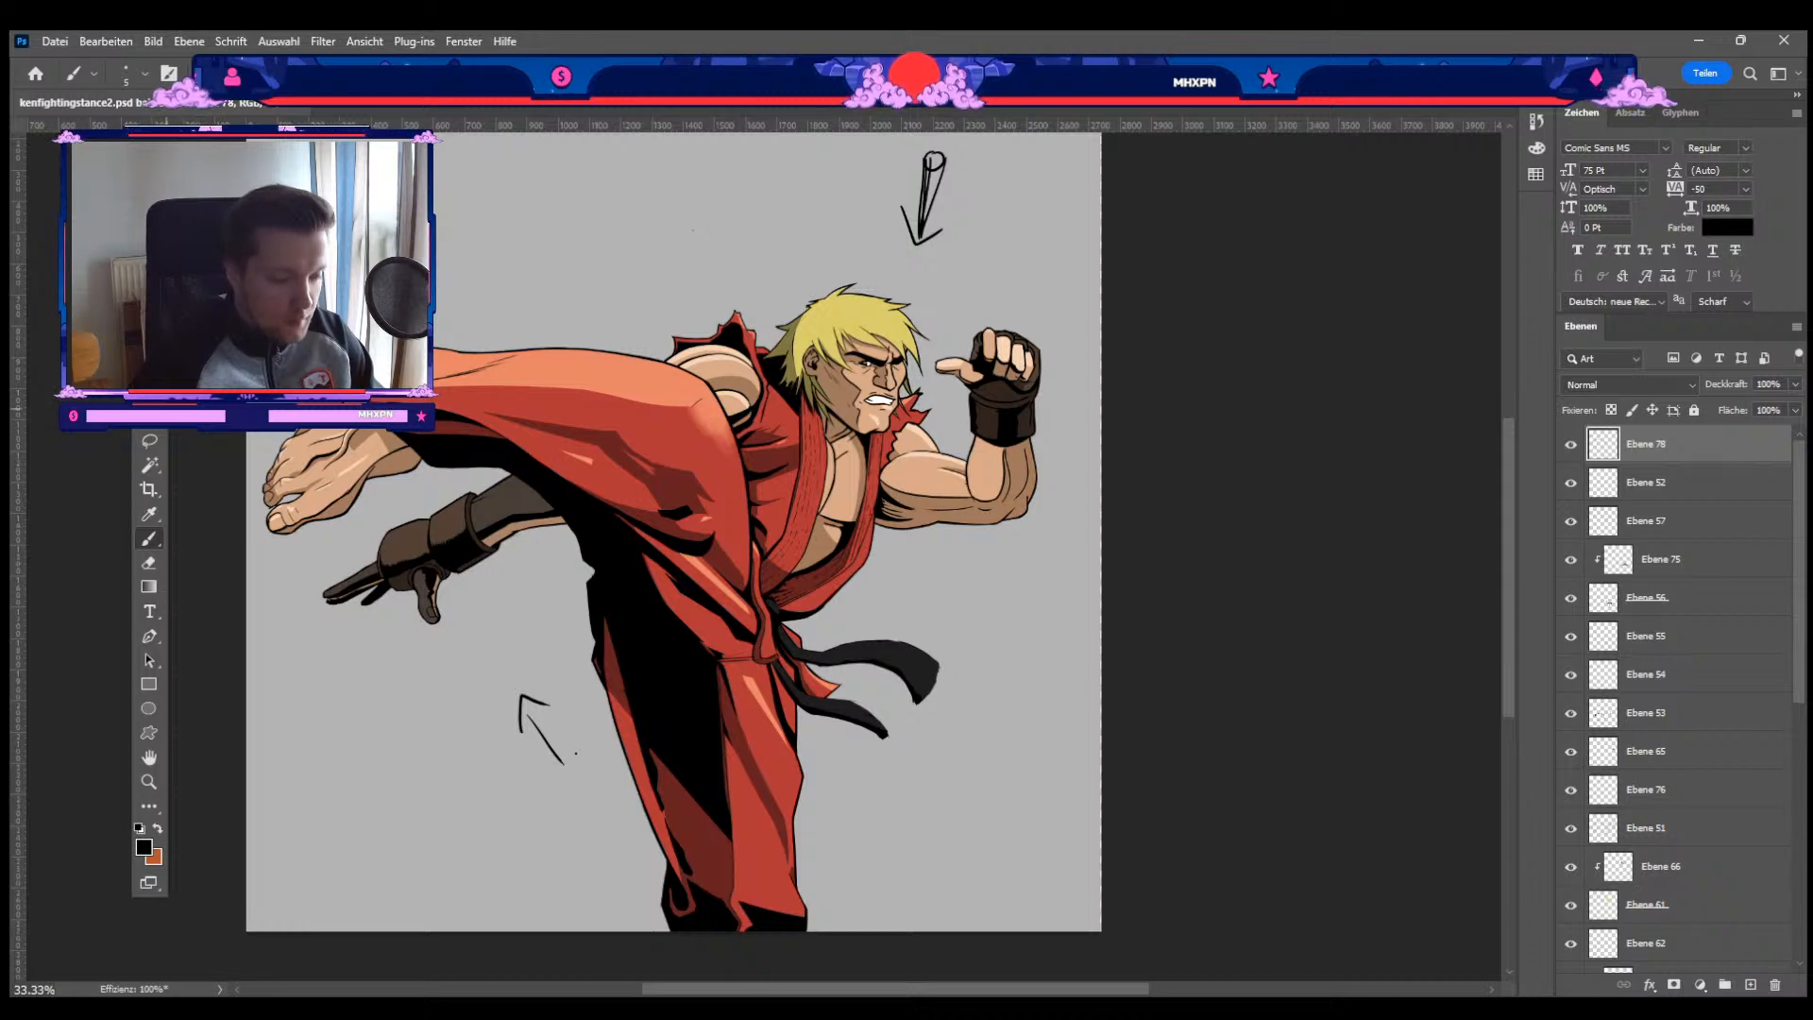
click(149, 392)
click(859, 306)
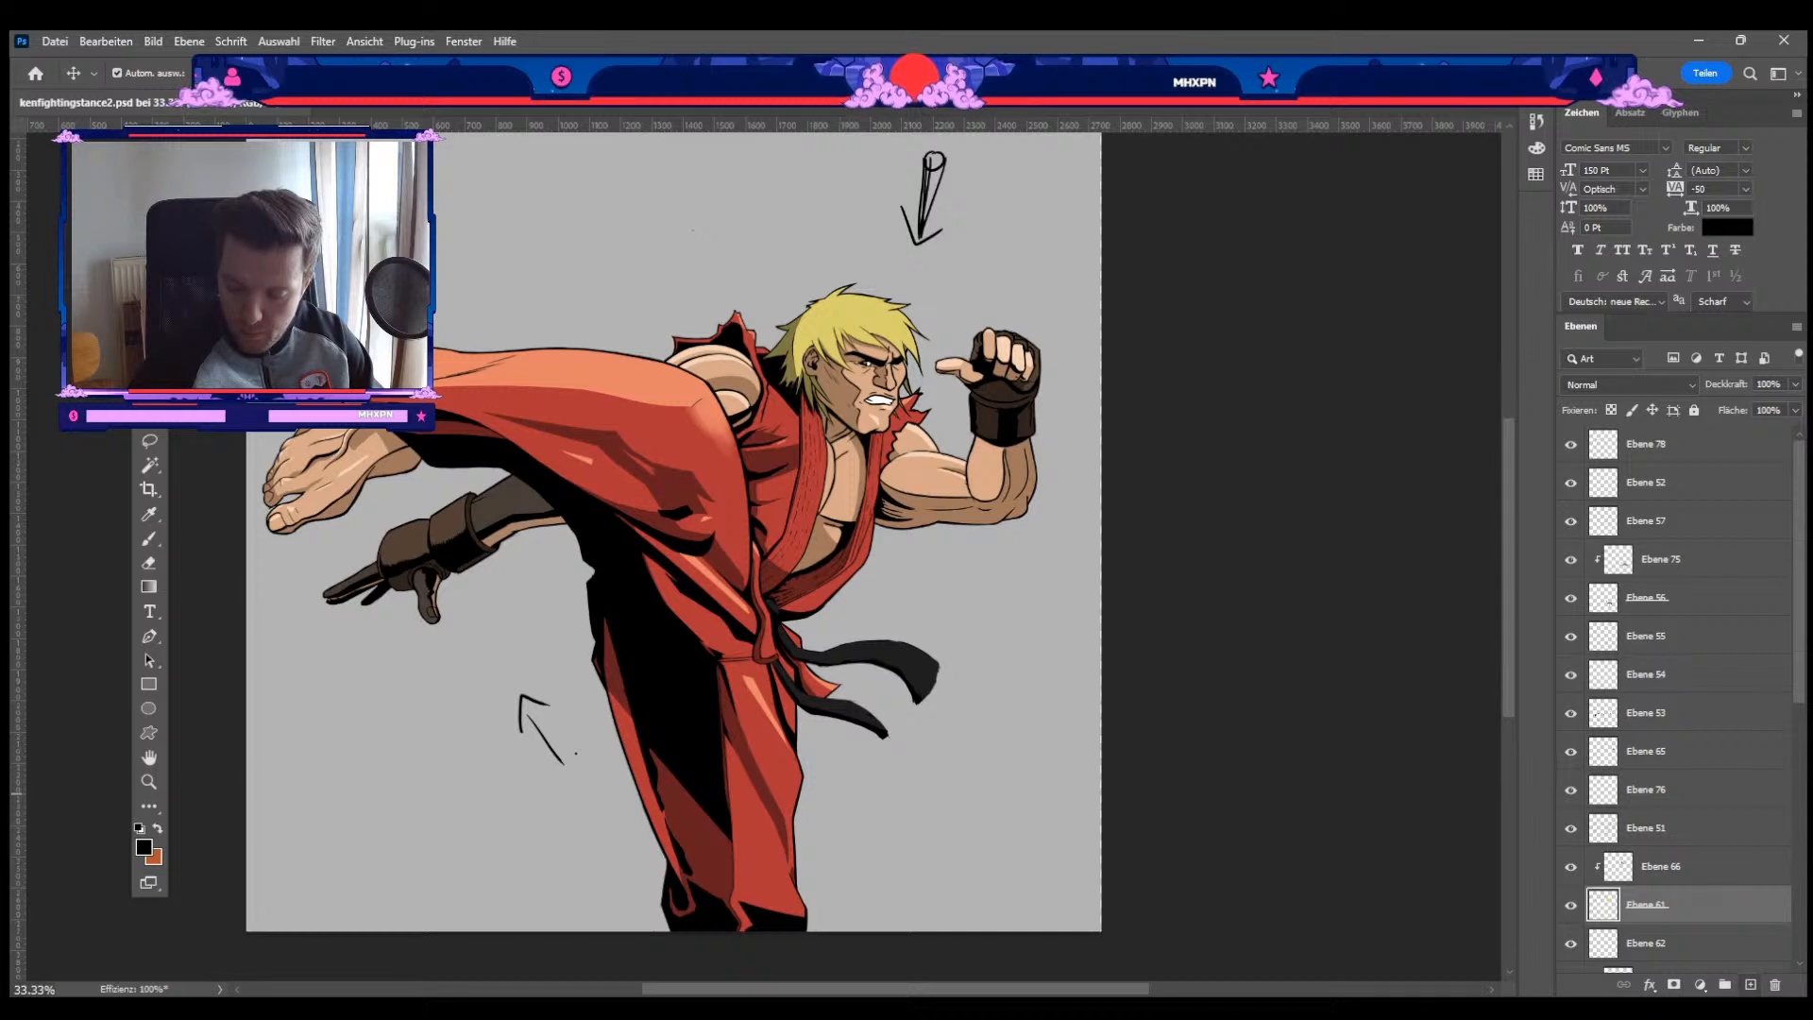
click(1750, 985)
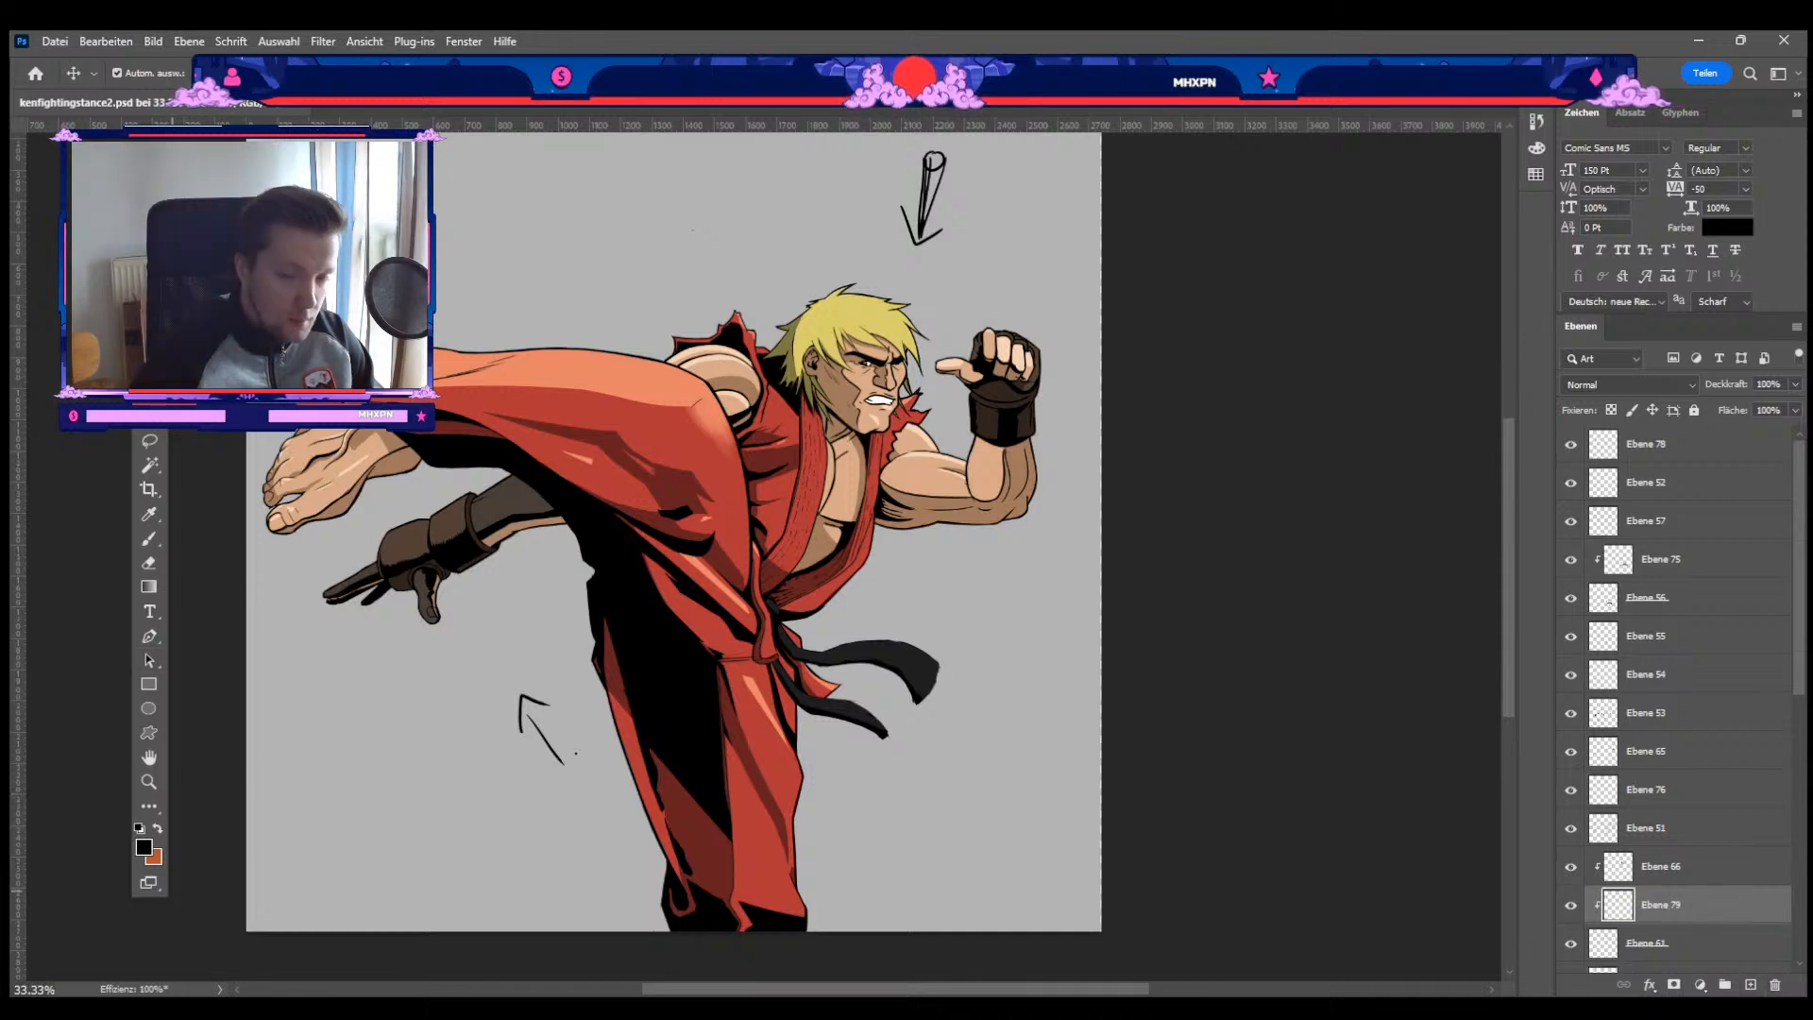
key(i)
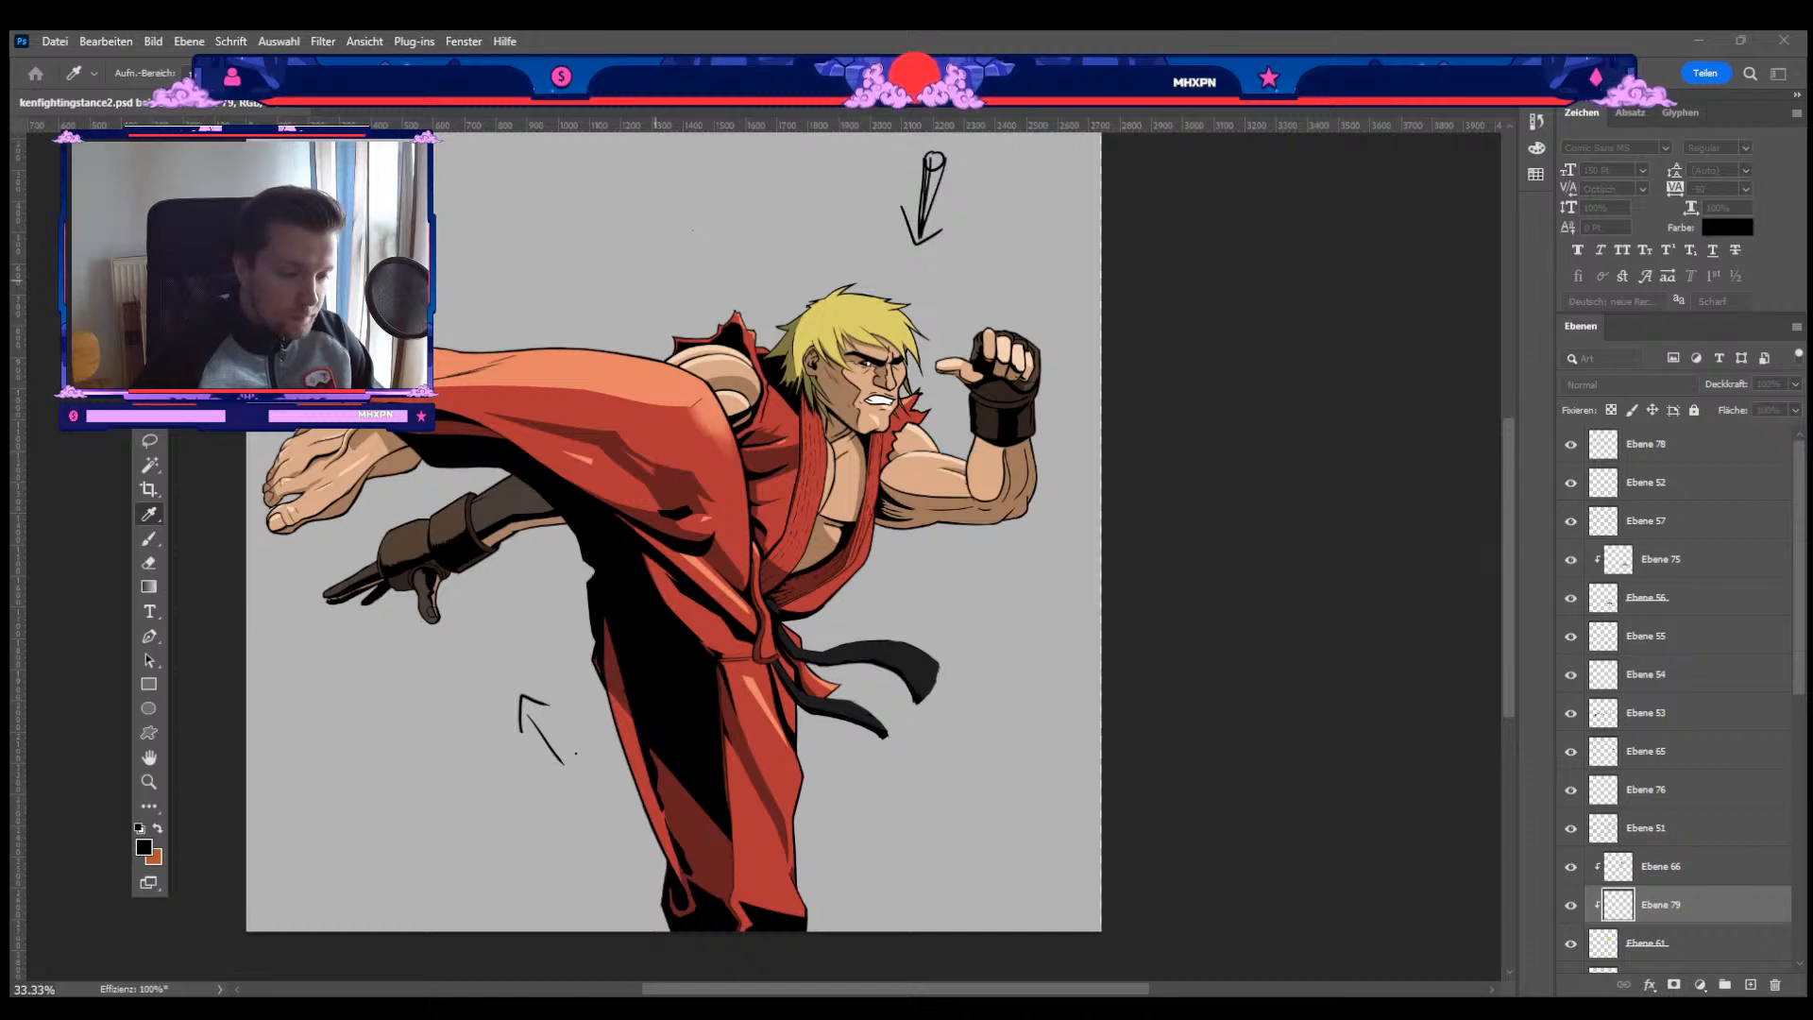
key(Return)
key(b)
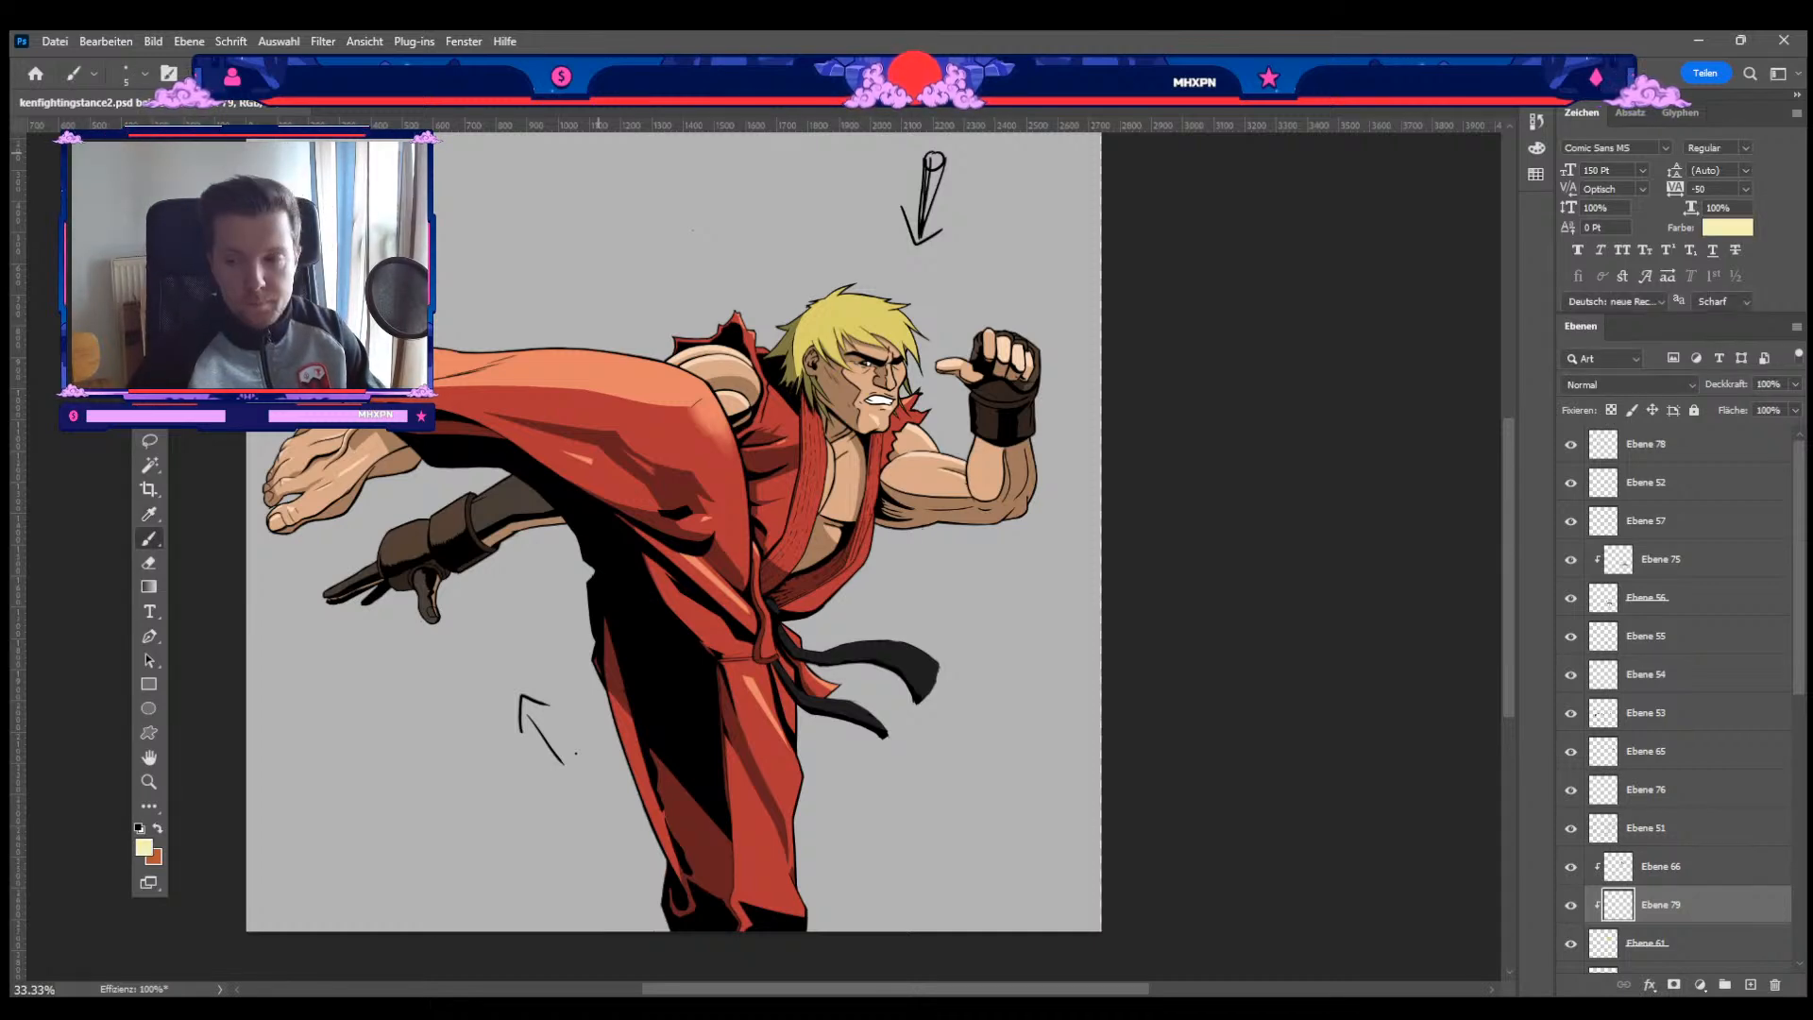
Step: Paint a broad pale yellow highlight across the crown and upper fringe of the hair, starting with a size 40 brush
key(ctrl+plus)
key(ctrl+plus)
mouse_move(598, 153)
mouse_down()
mouse_move(537, 529)
mouse_move(598, 675)
mouse_up()
key(bracketright)
key(bracketright)
key(bracketright)
key(bracketright)
key(bracketright)
key(bracketright)
key(bracketright)
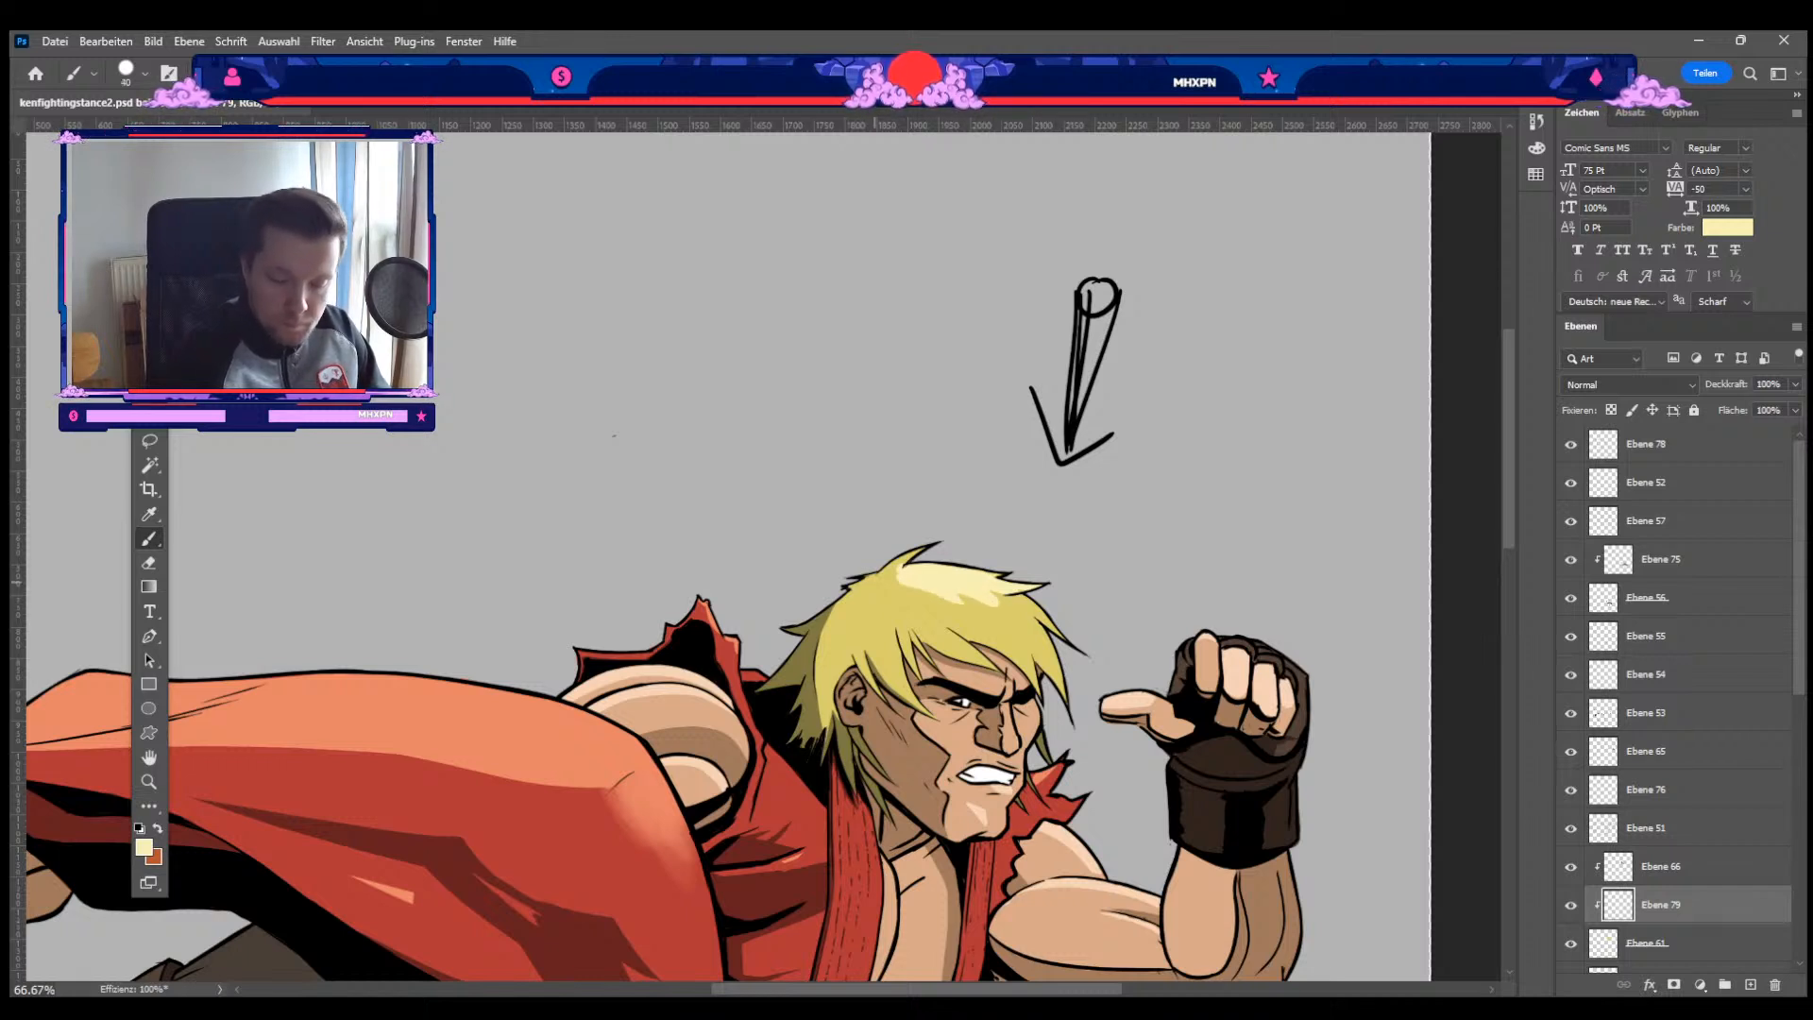
drag(878, 581, 1026, 619)
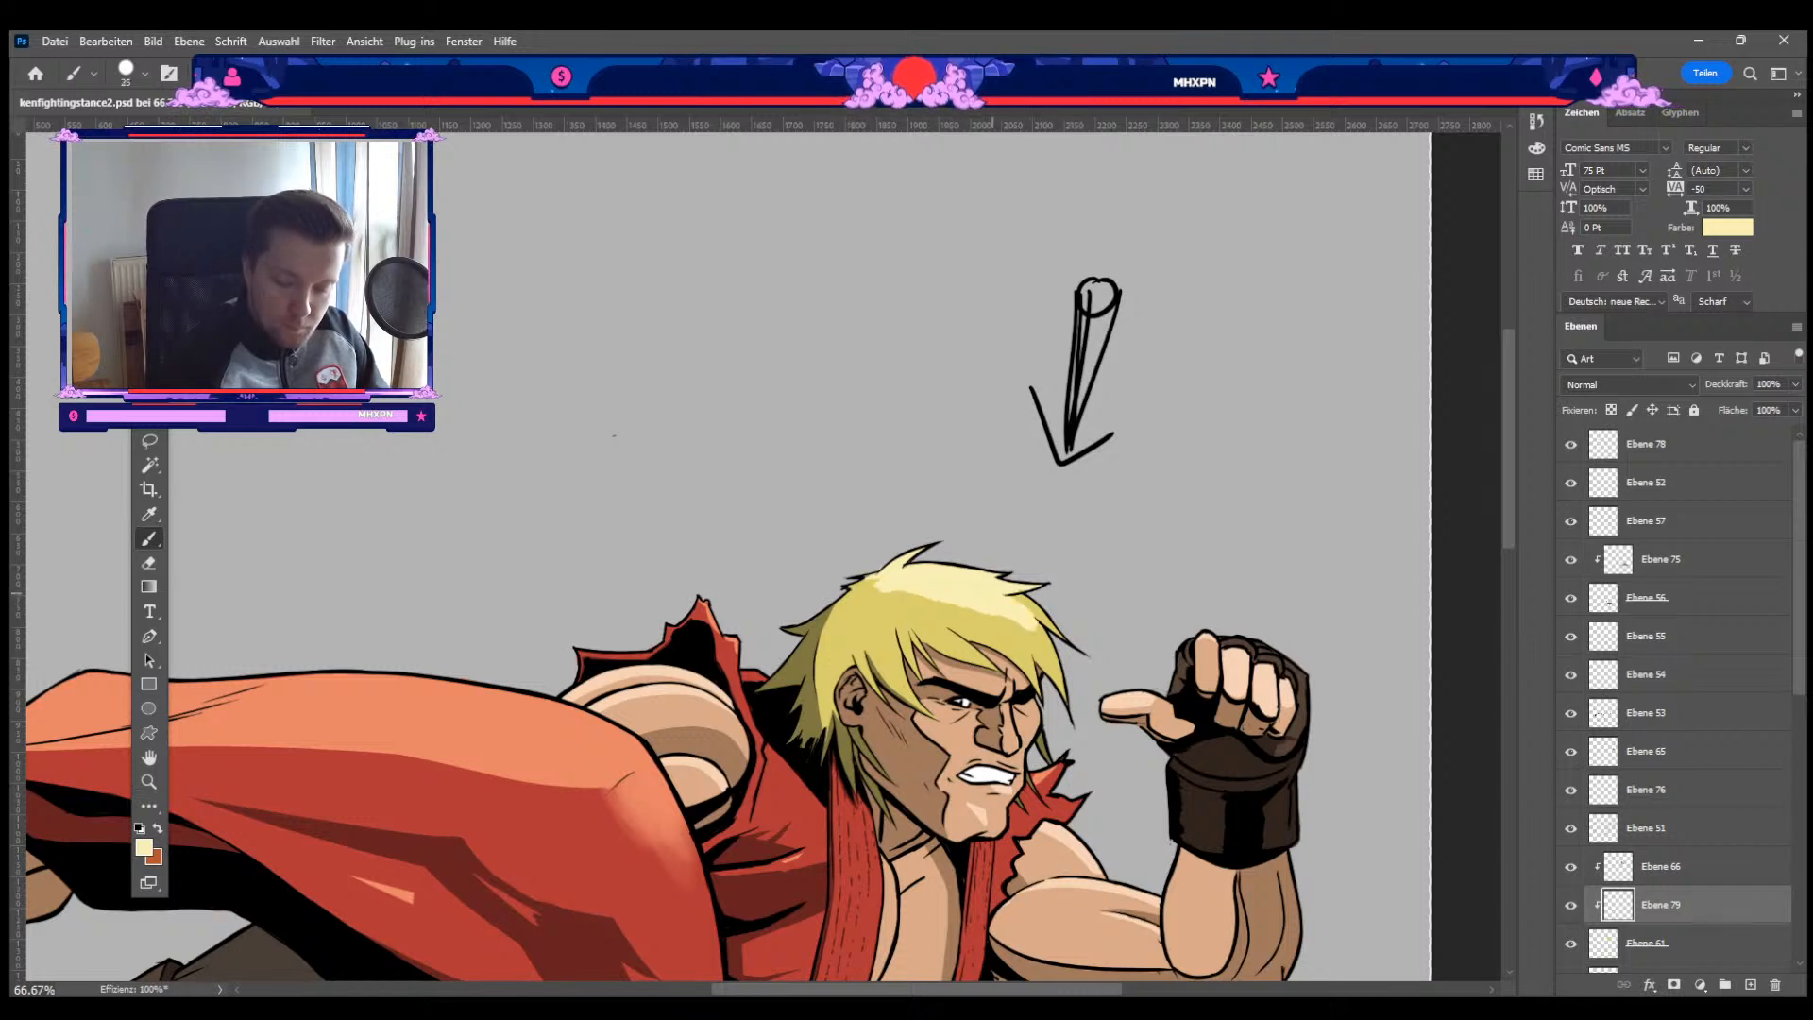
key(bracketright)
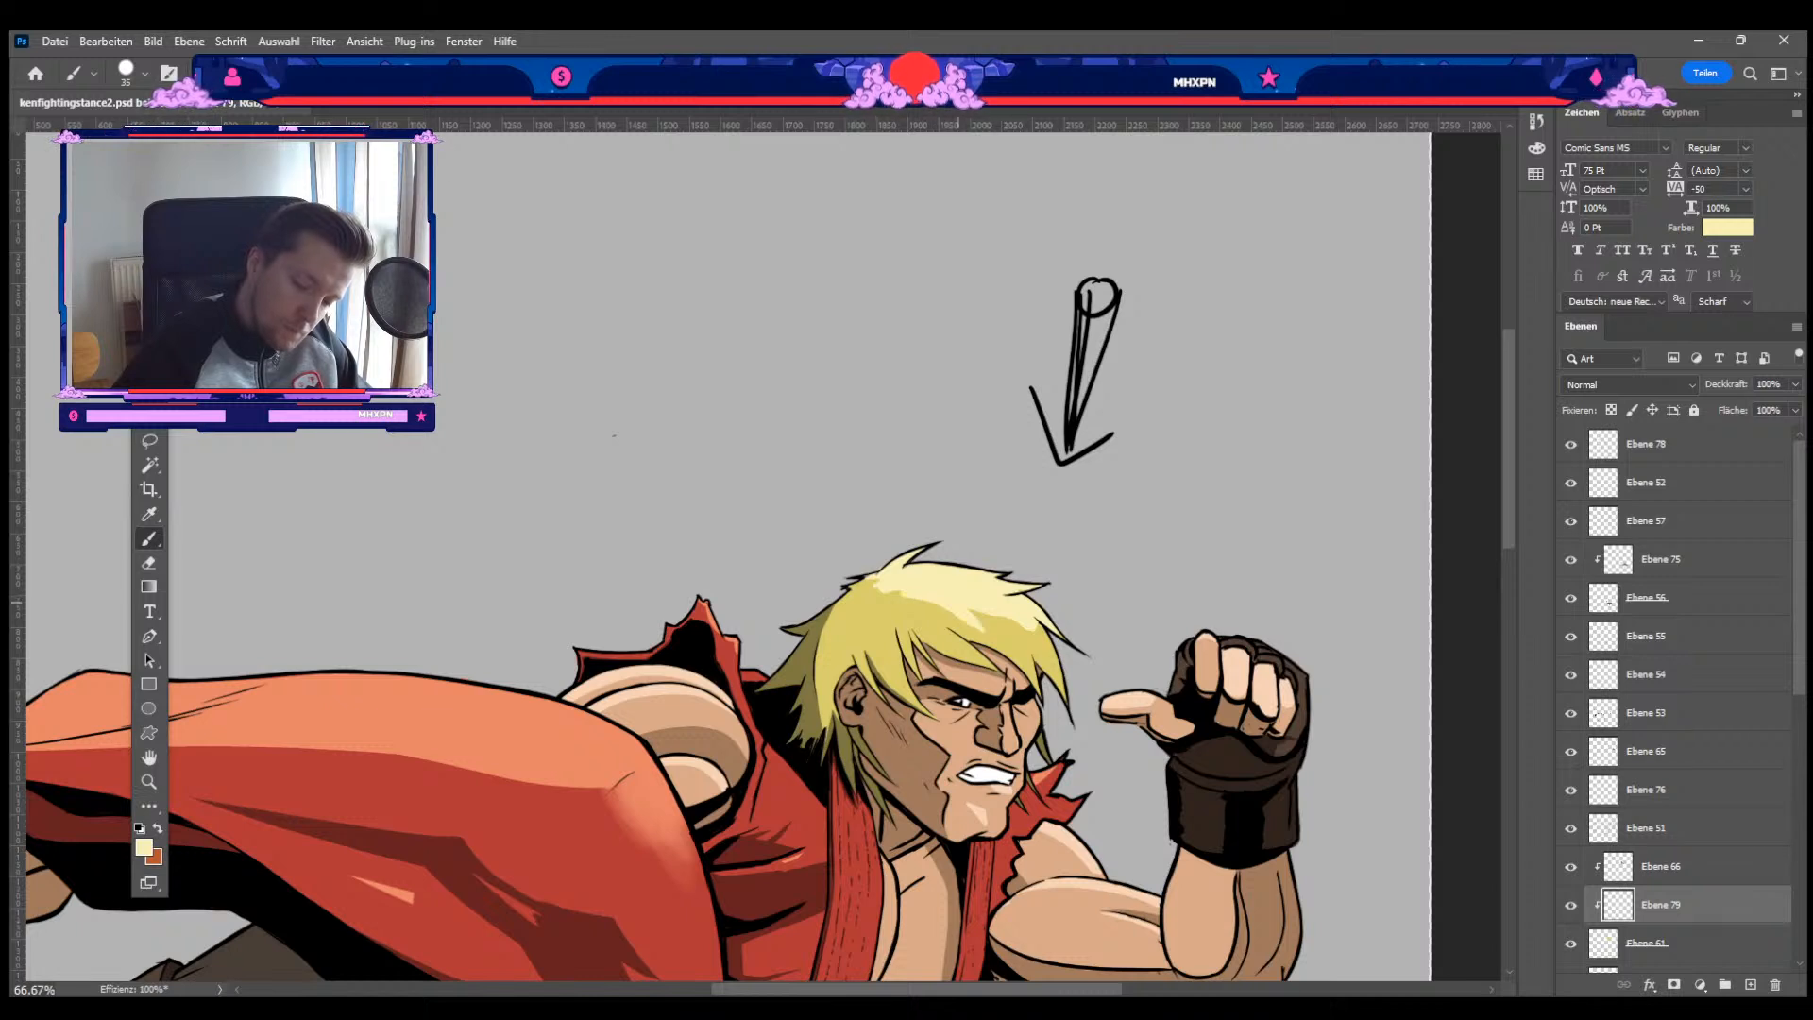
Step: Shape the hair highlight's edge into strands along the front fringe, alternating pale yellow strokes with erasing at up to size 15
key(e)
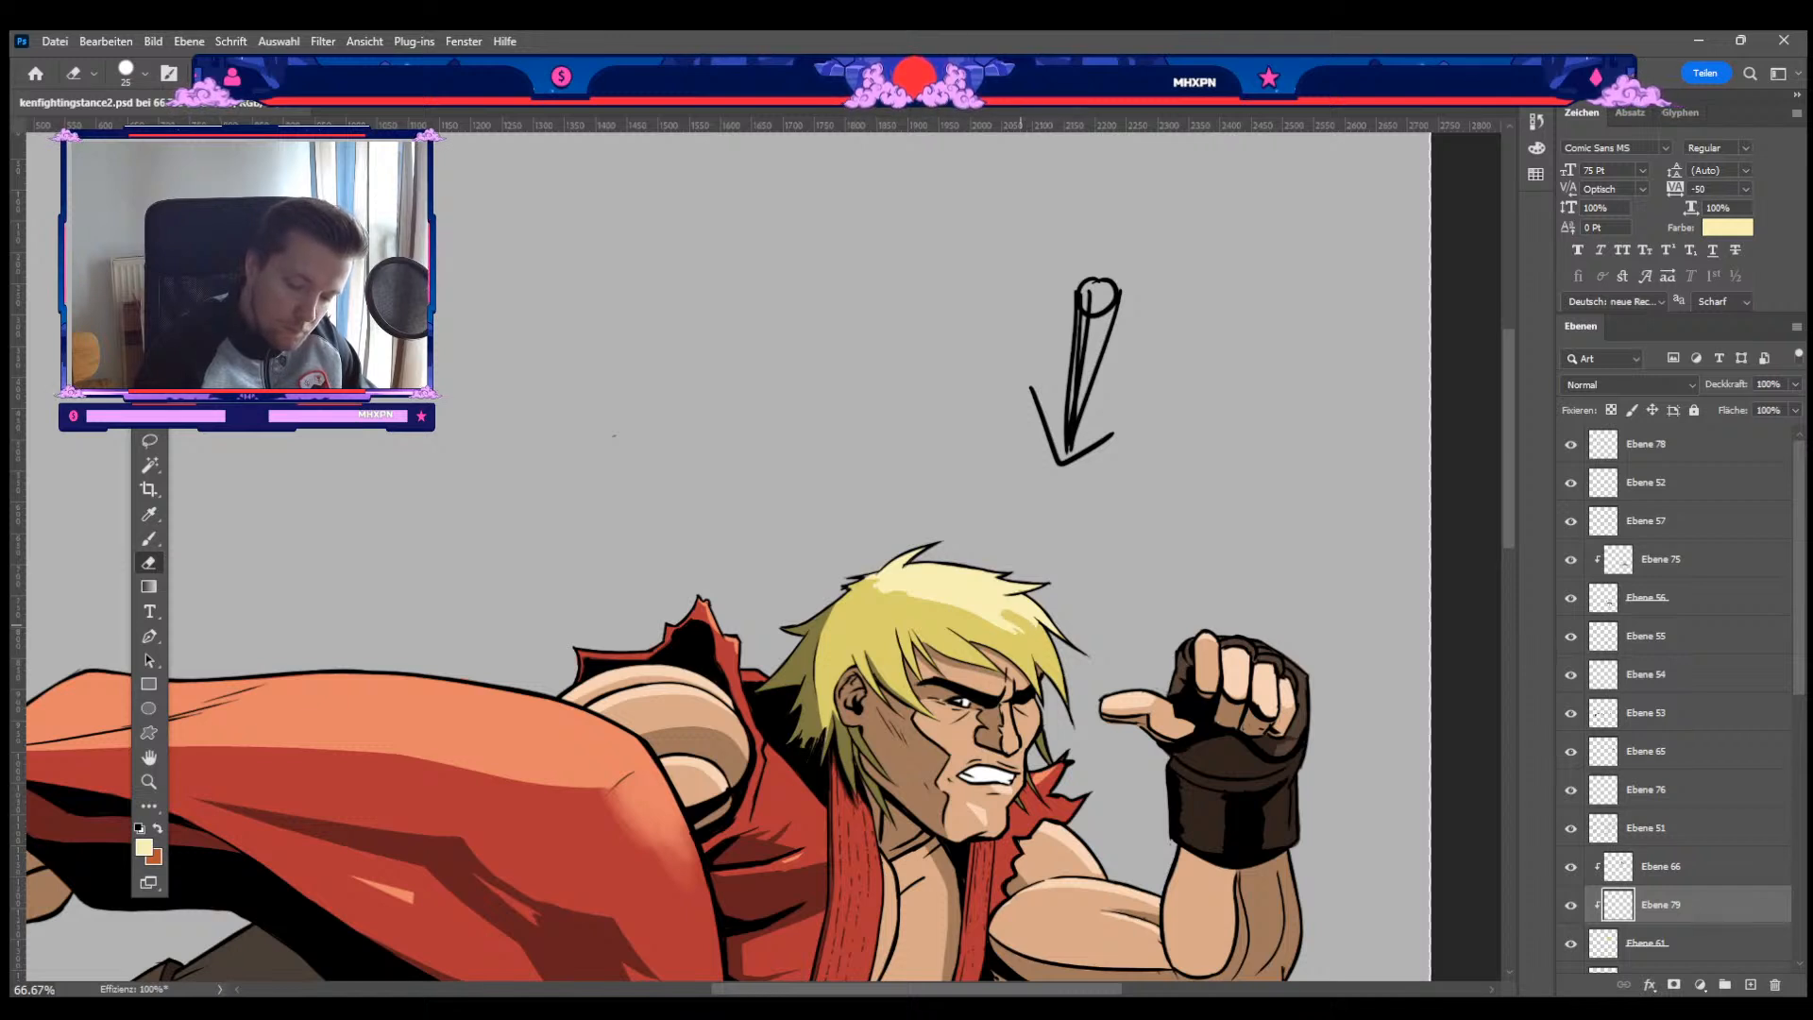
key(b)
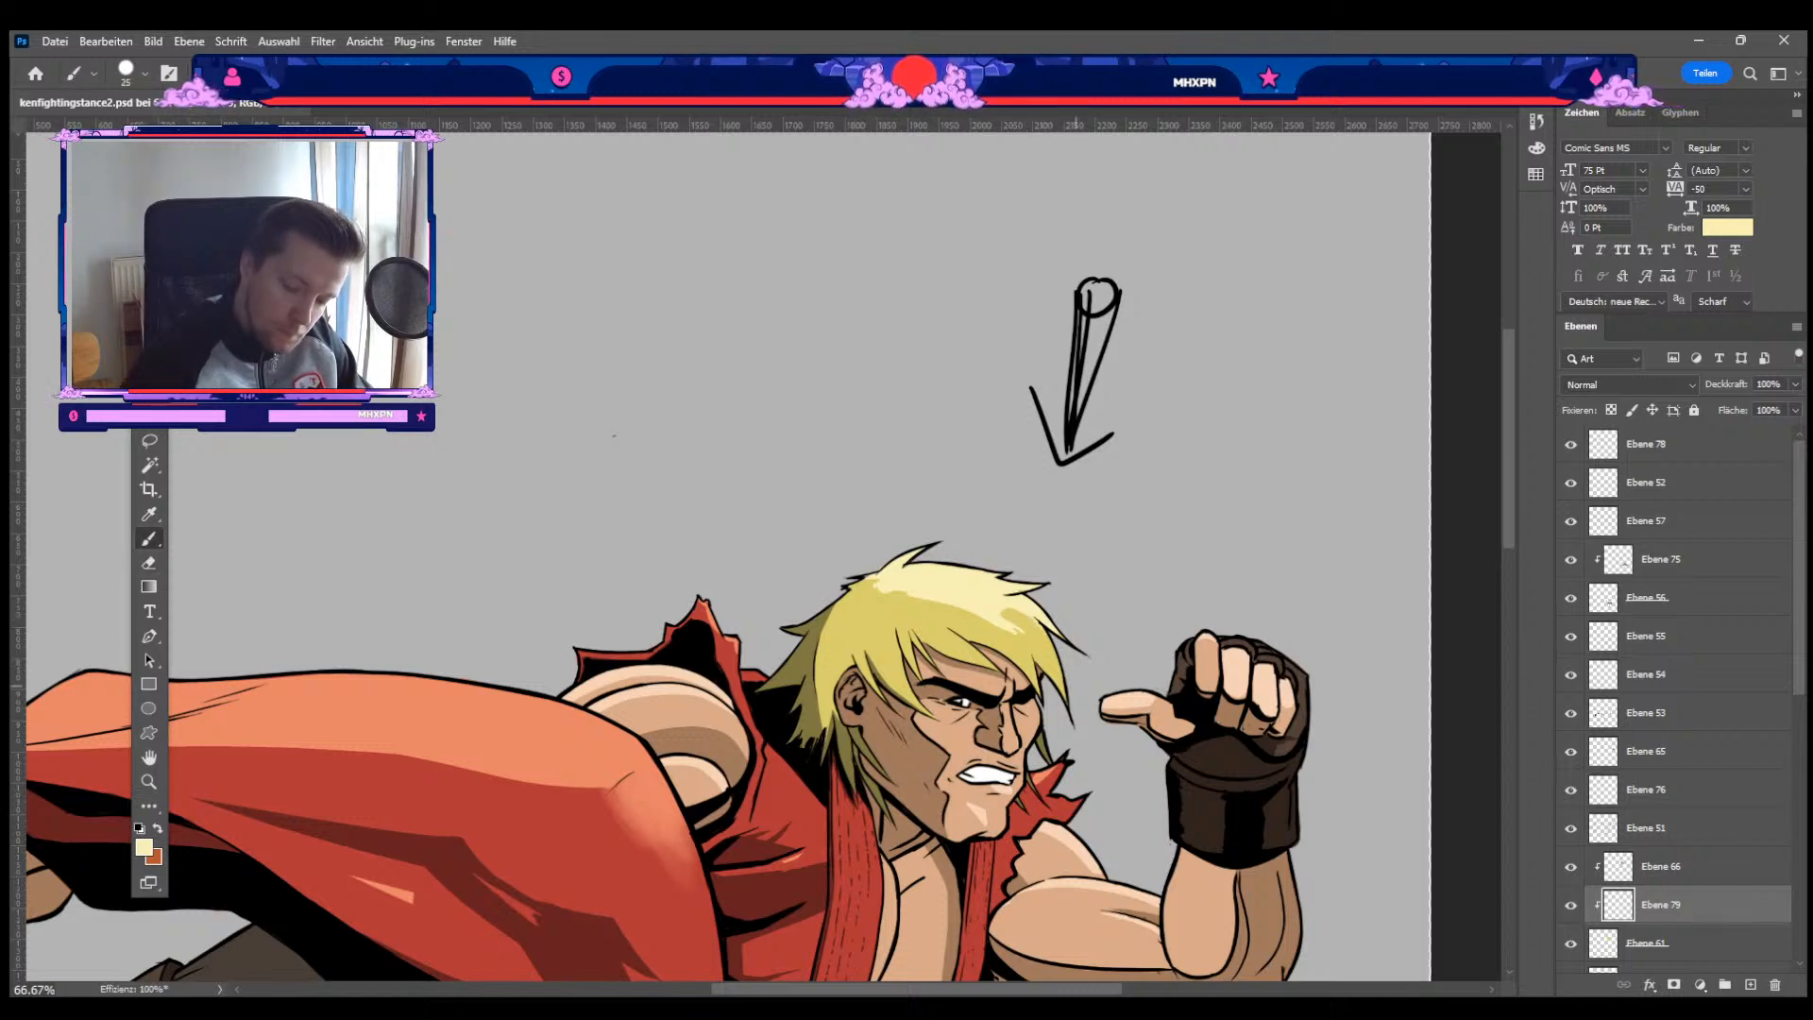
key(e)
key(b)
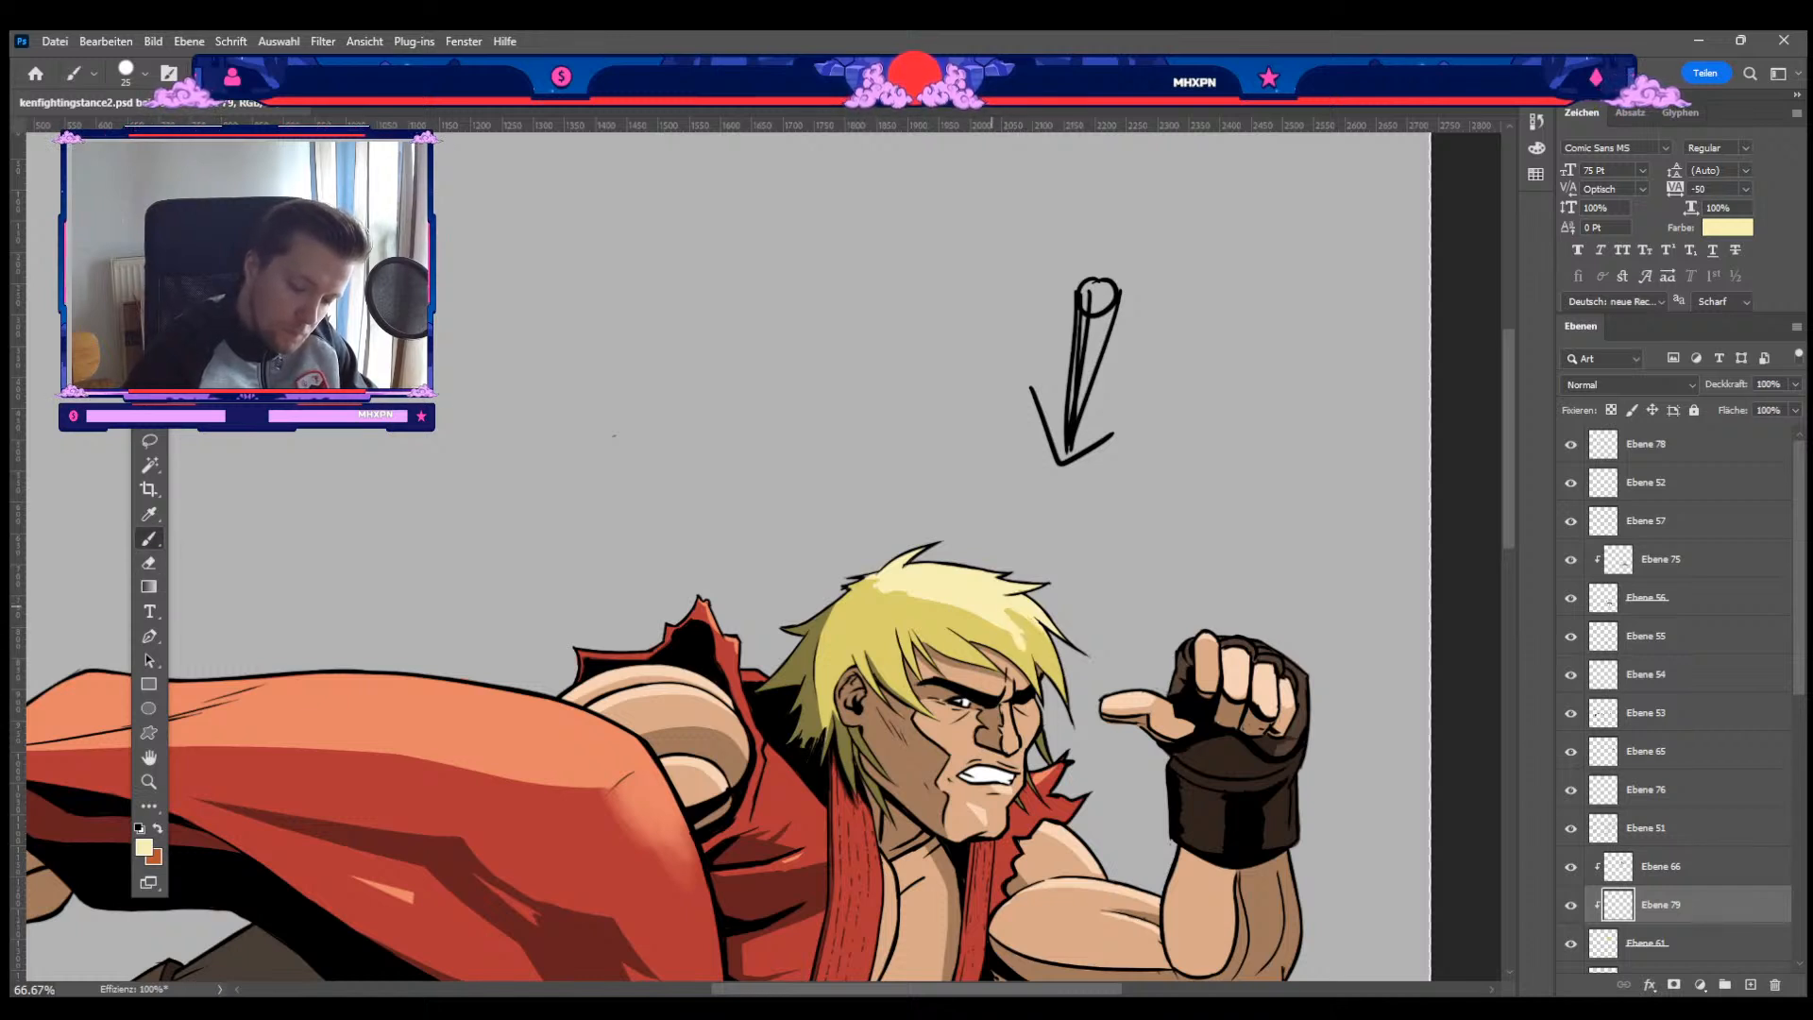
key(e)
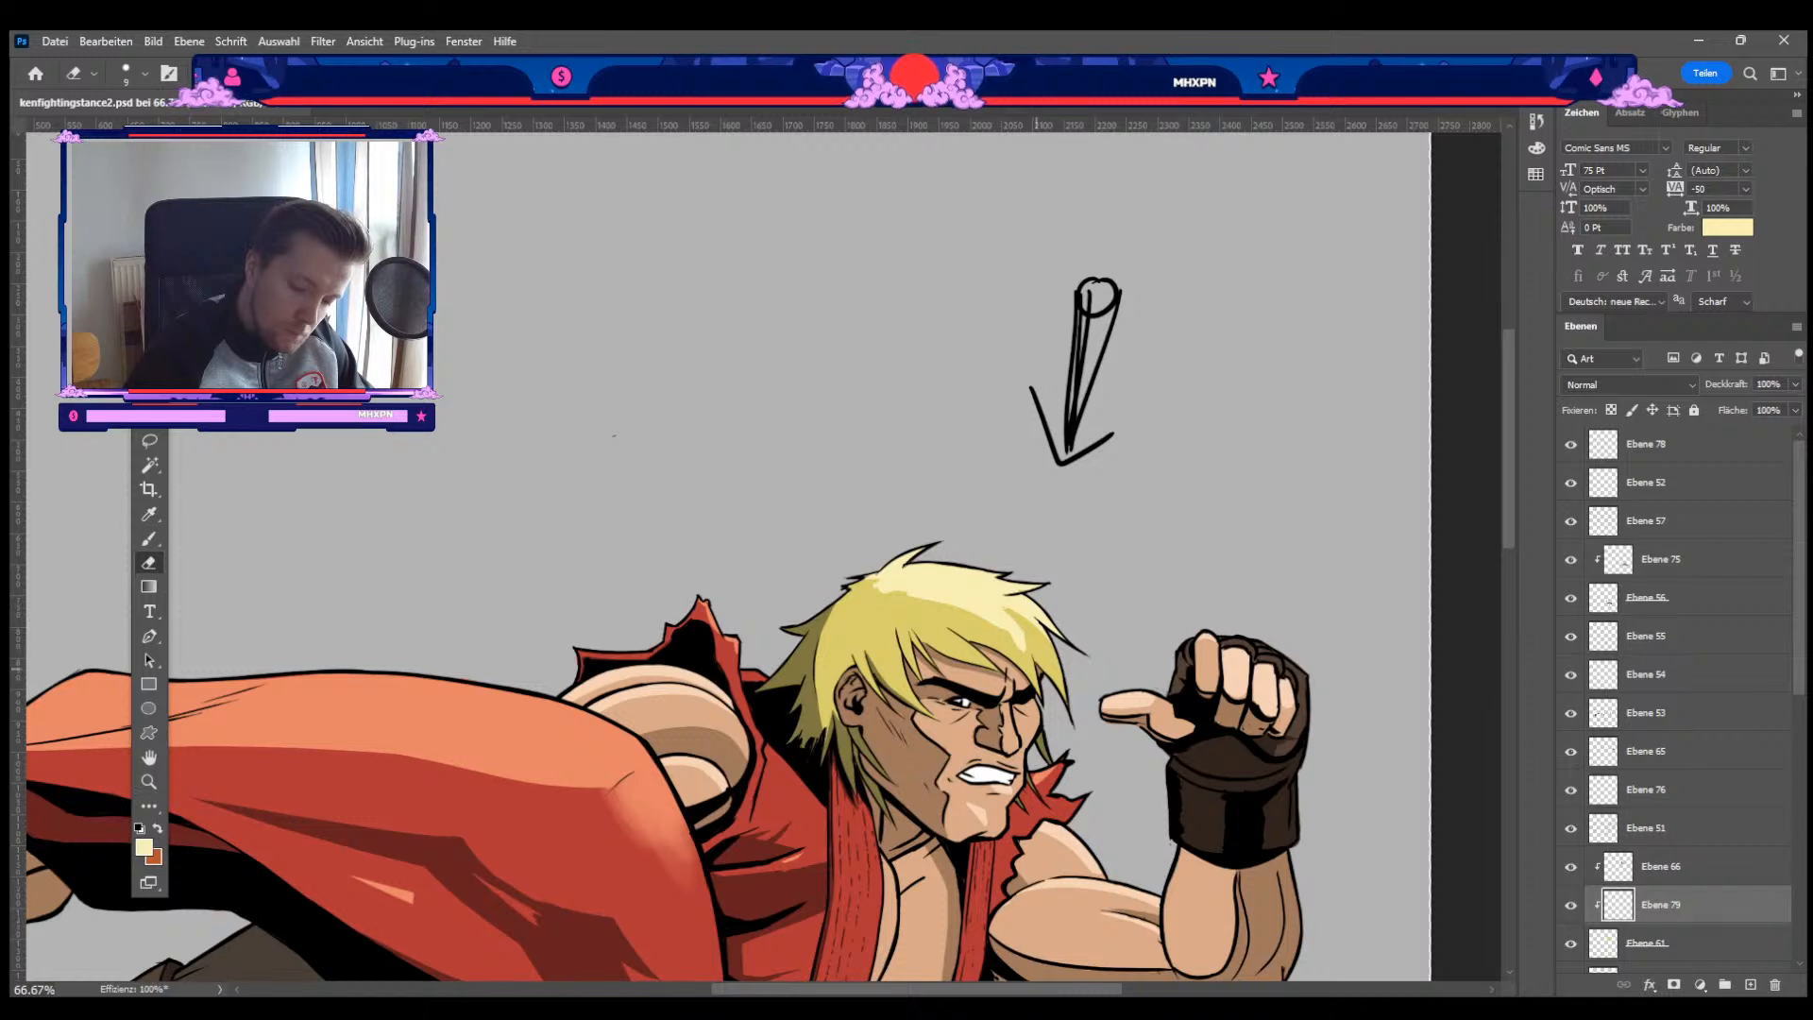
key(bracketright)
key(bracketright)
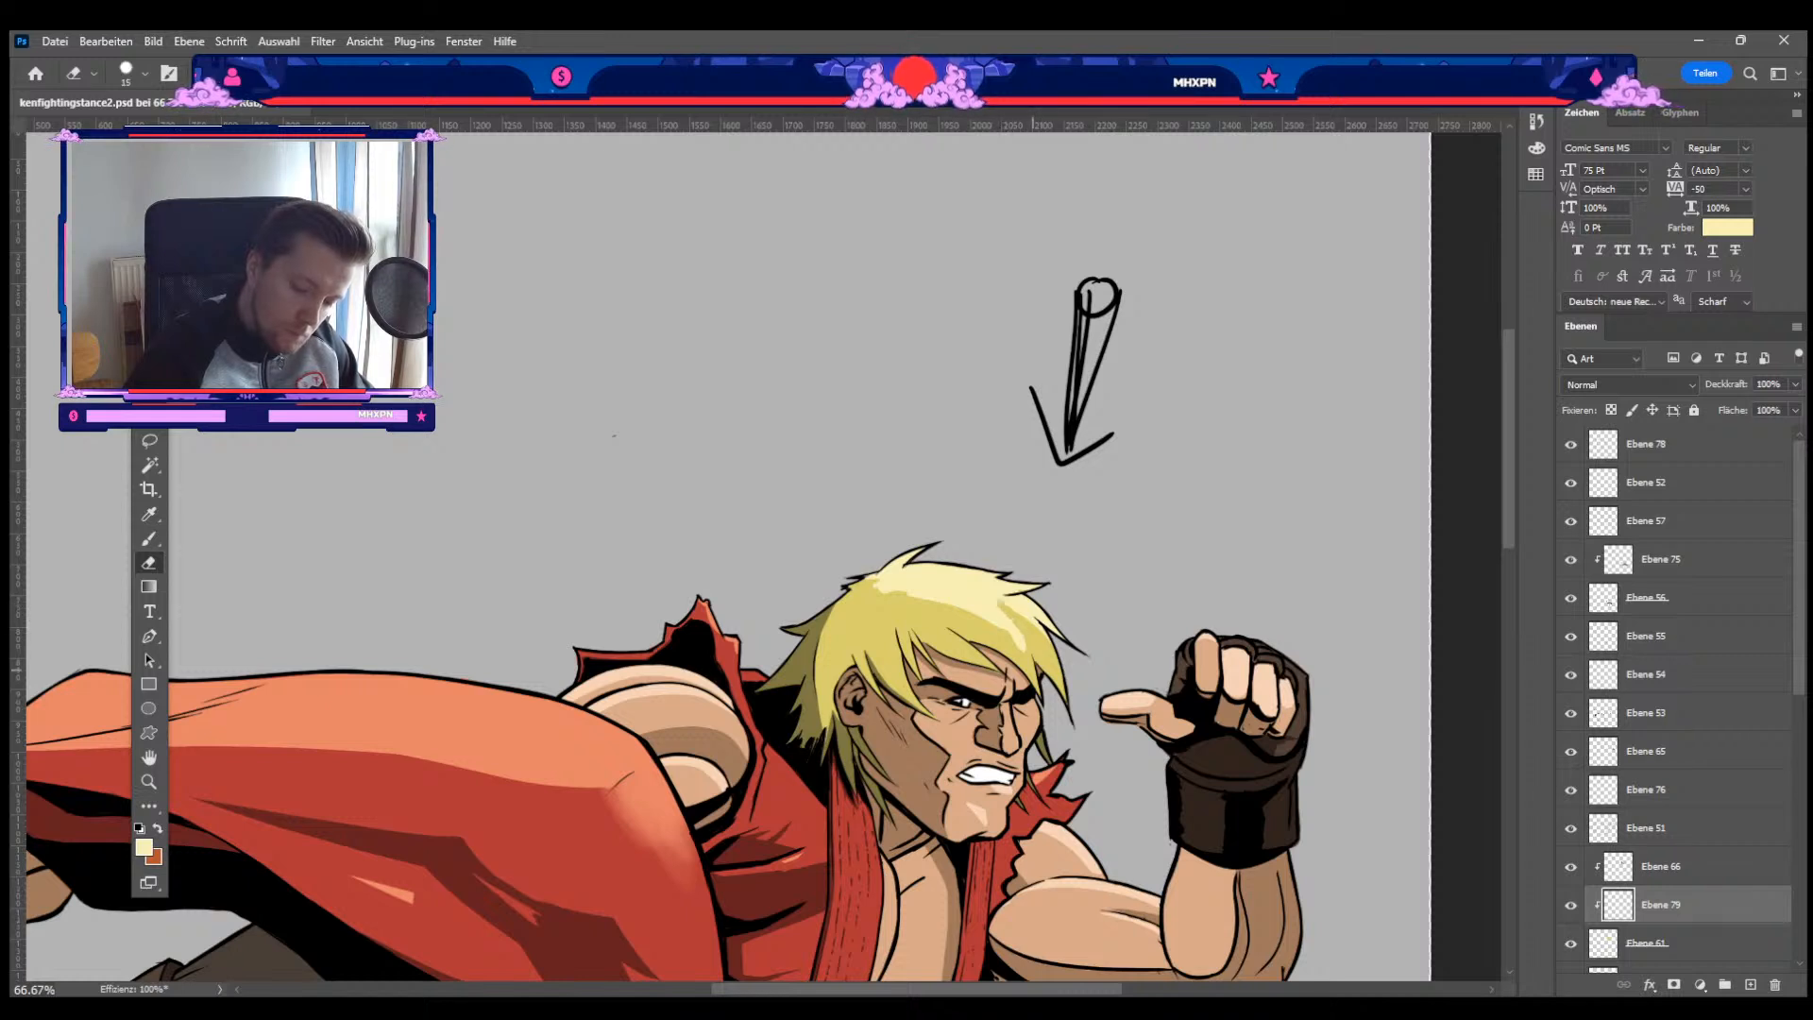
key(b)
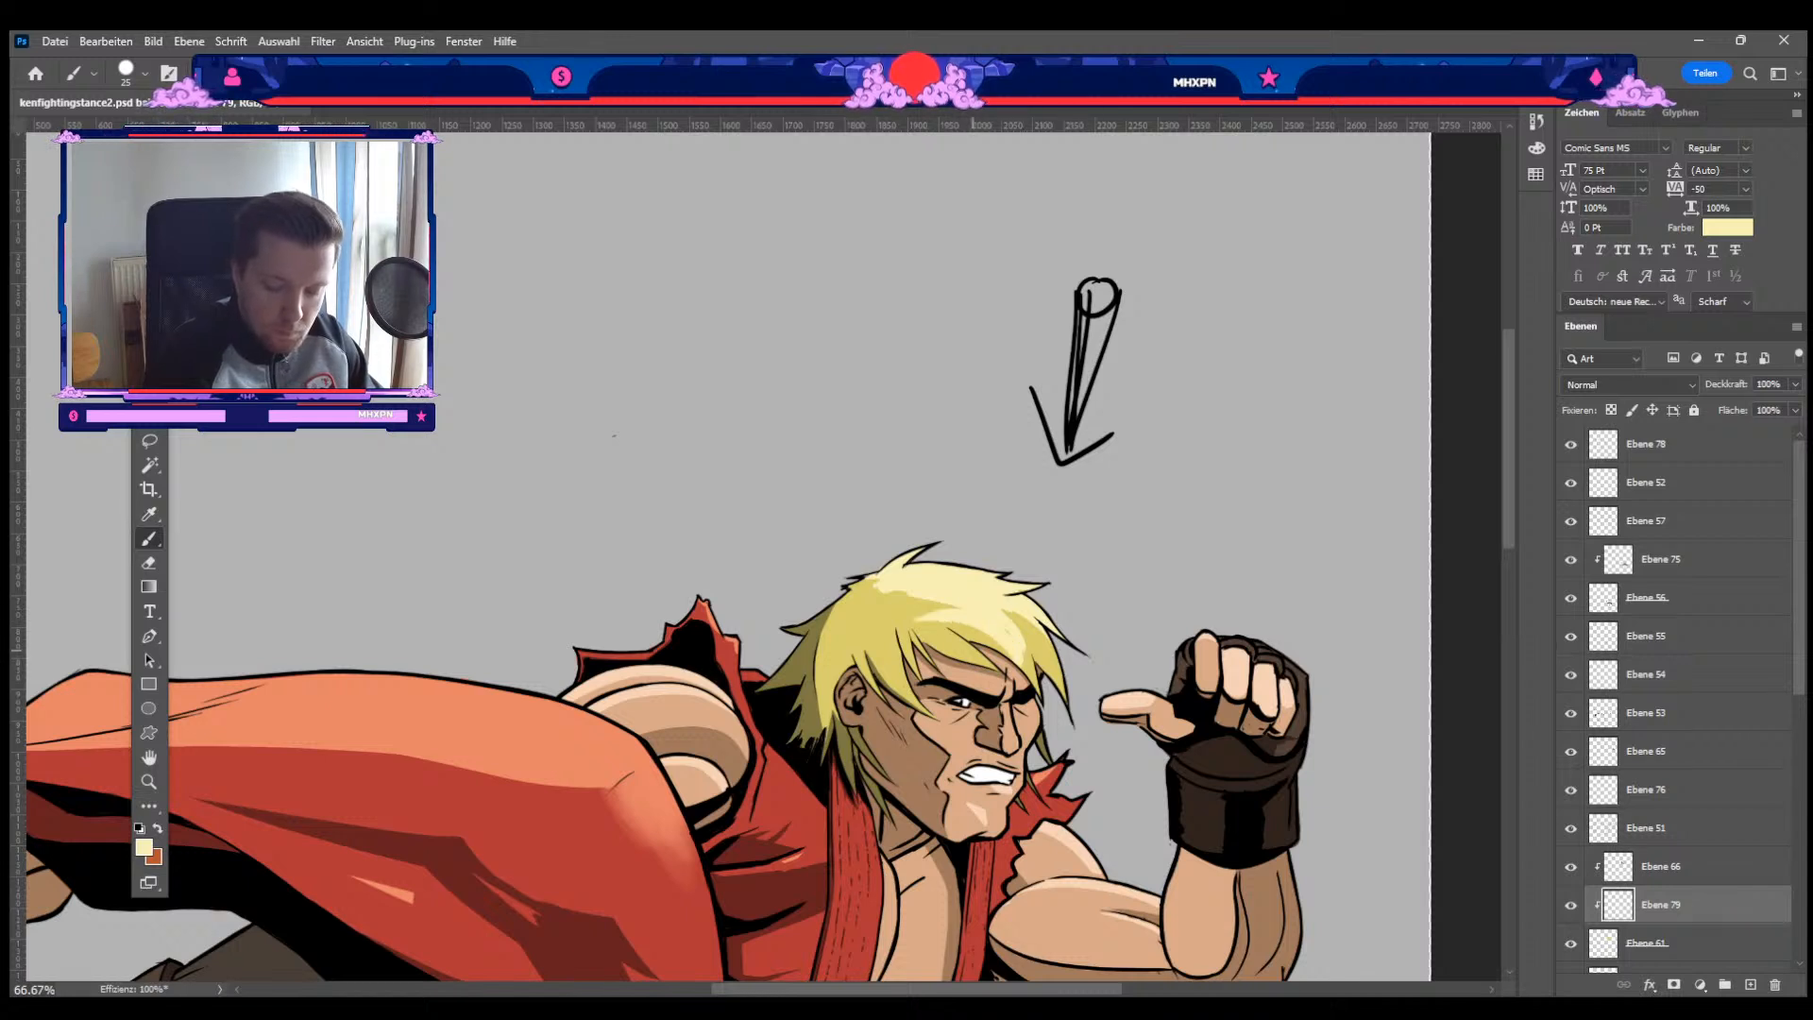
Step: Trim the fringe highlight with a size 10 eraser and touch it up in pale yellow with a size 20 brush
key(e)
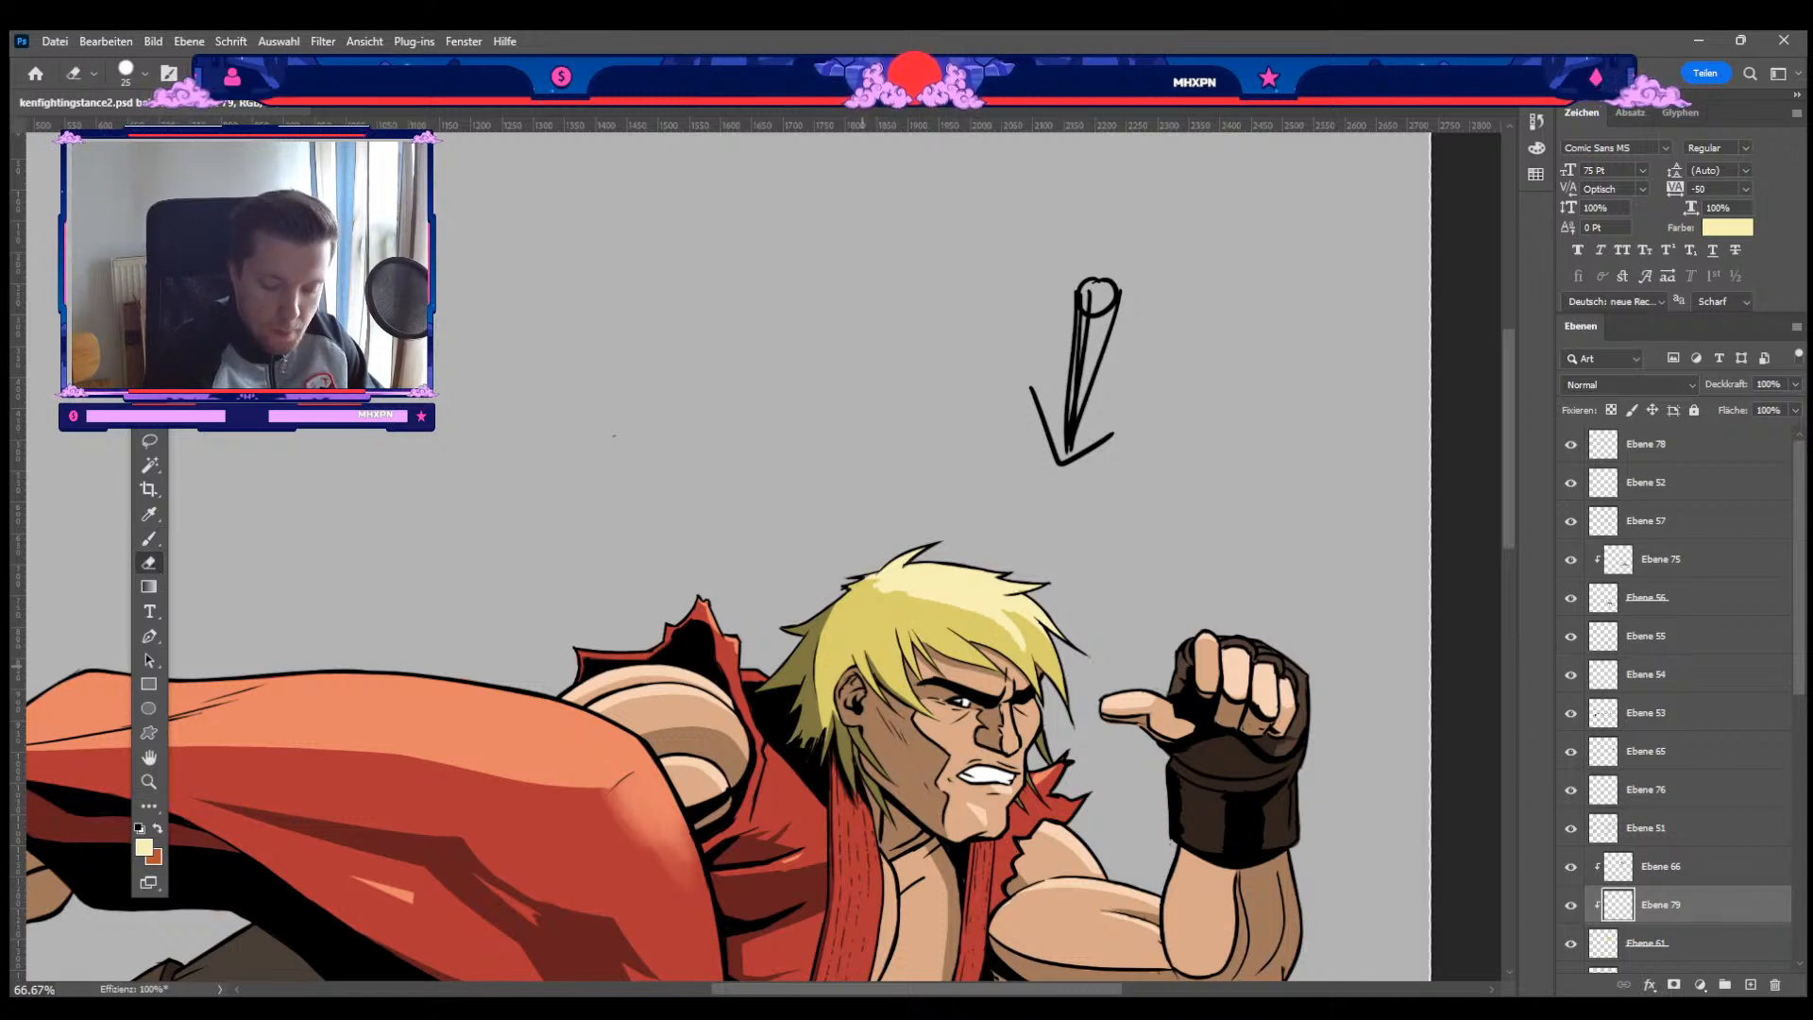
key(bracketleft)
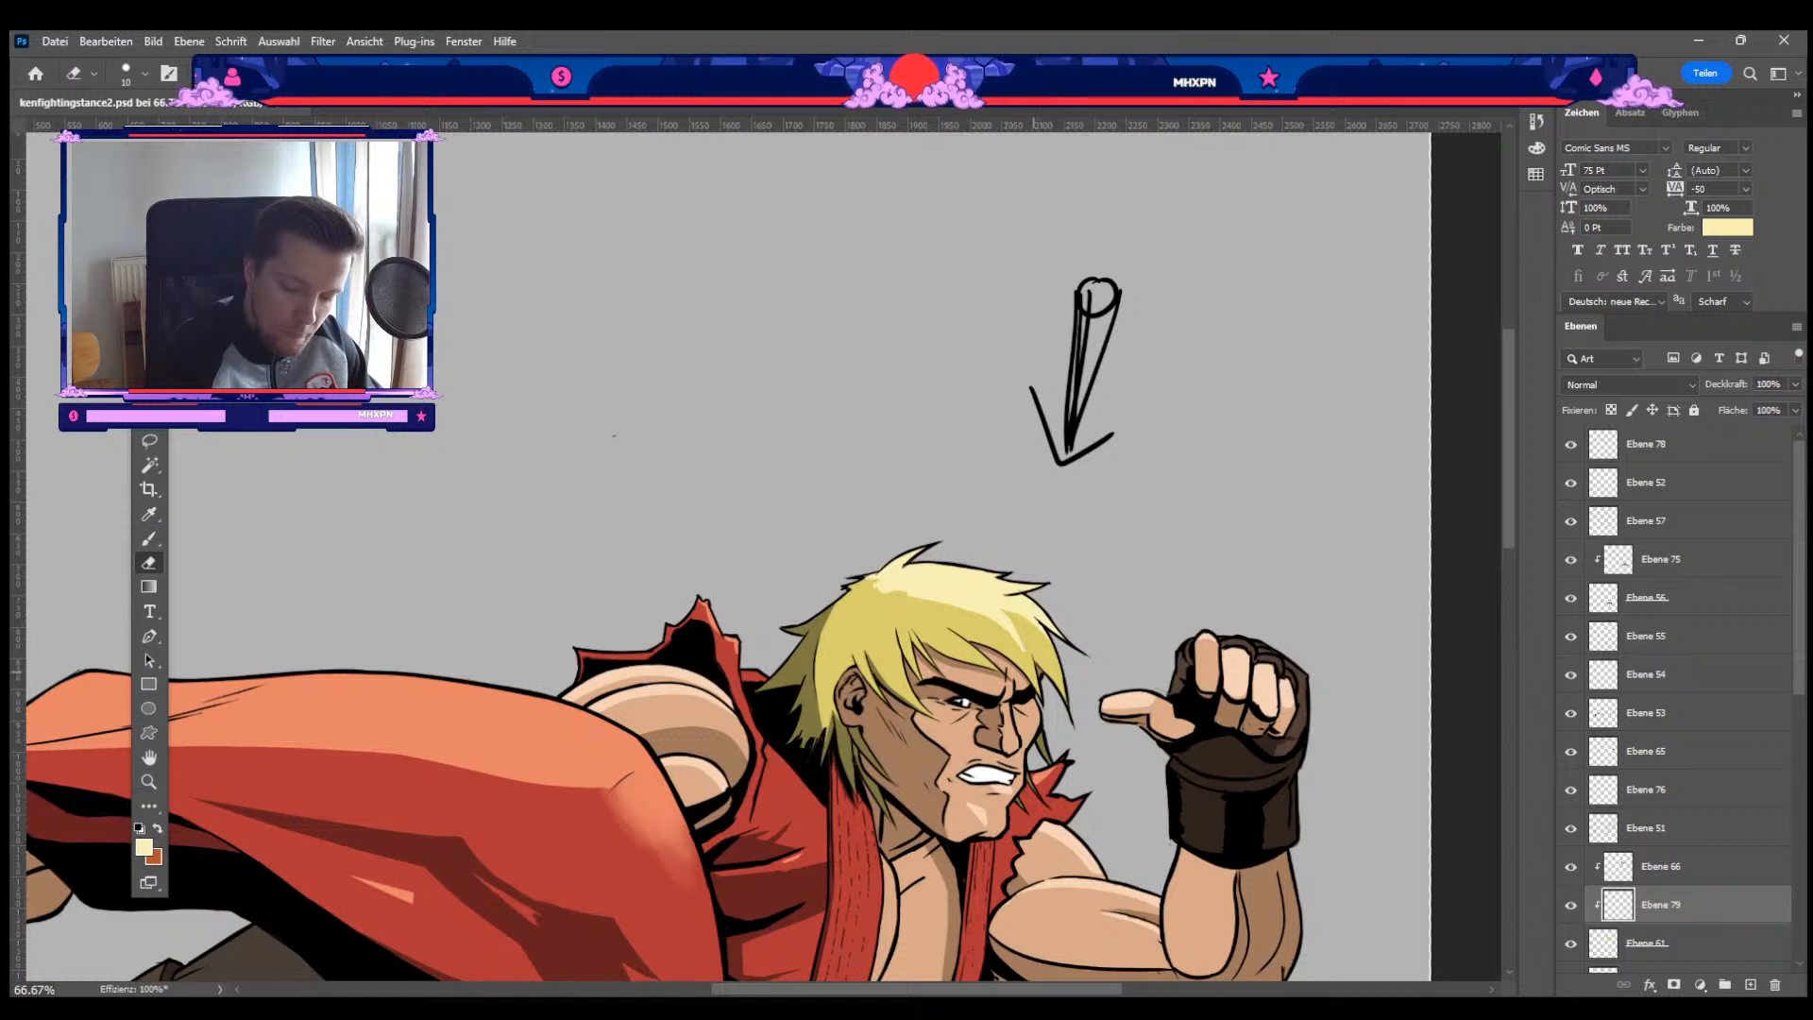
key(b)
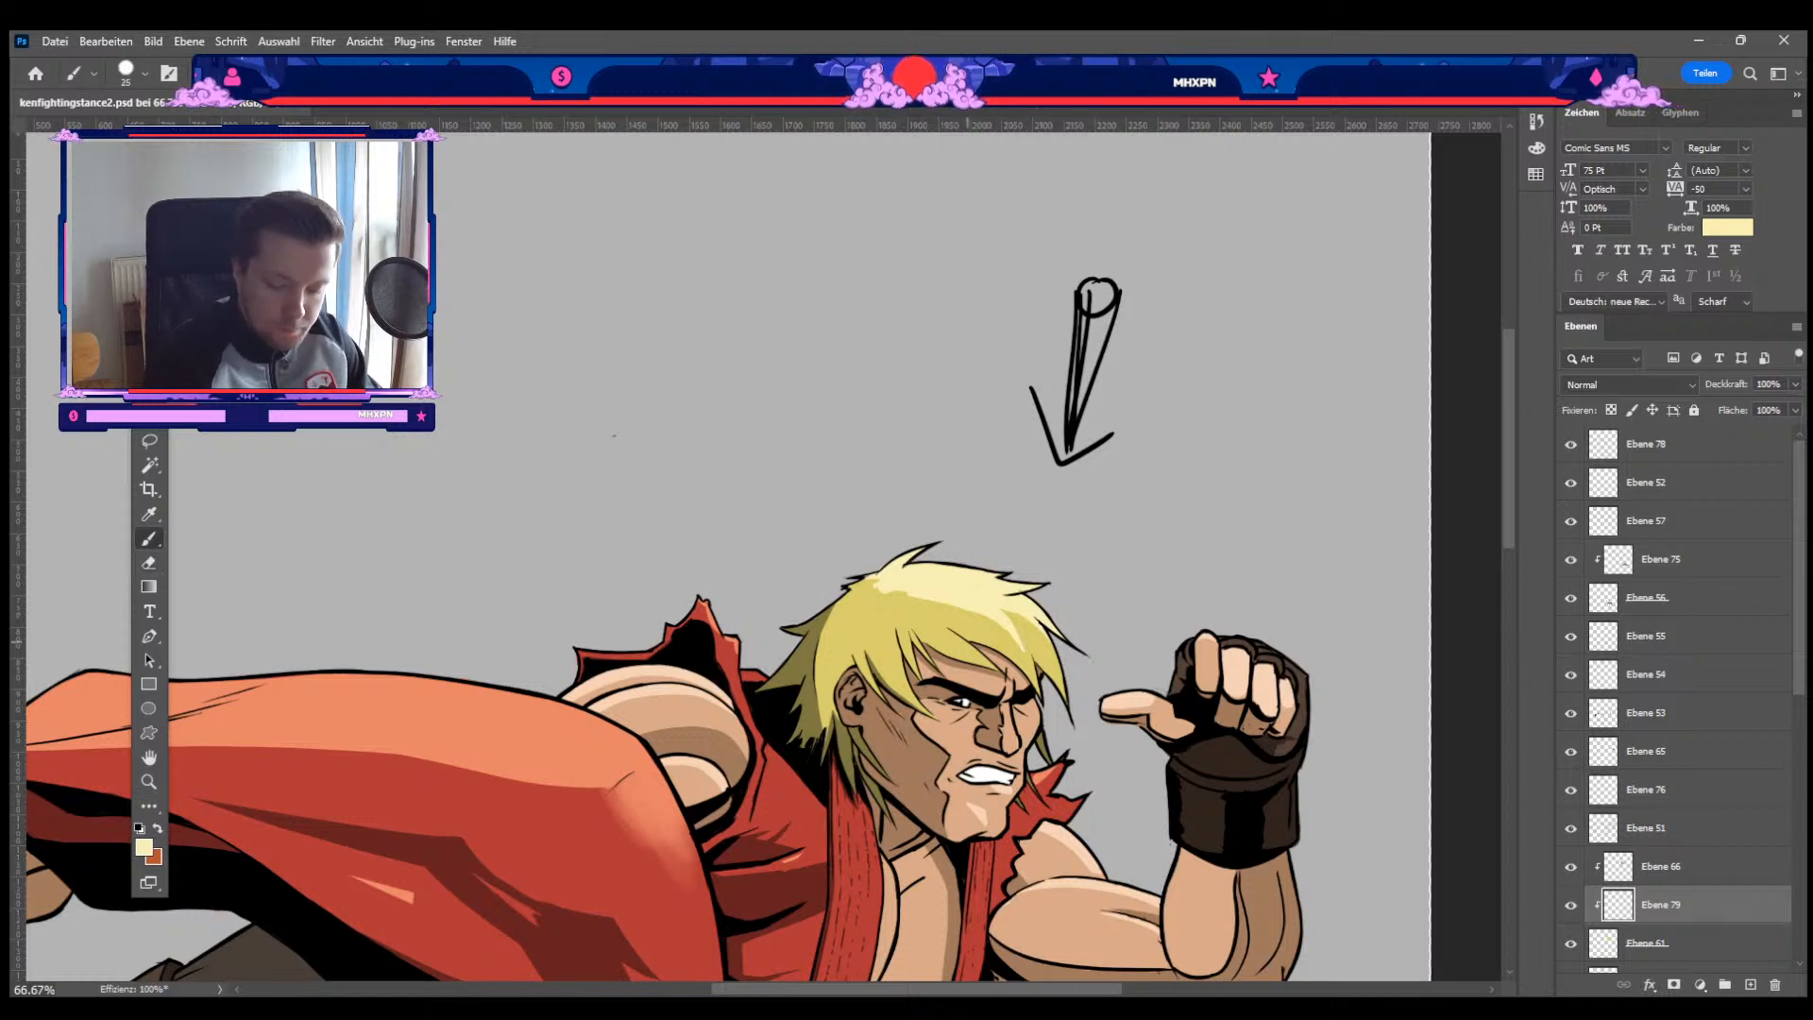
key(e)
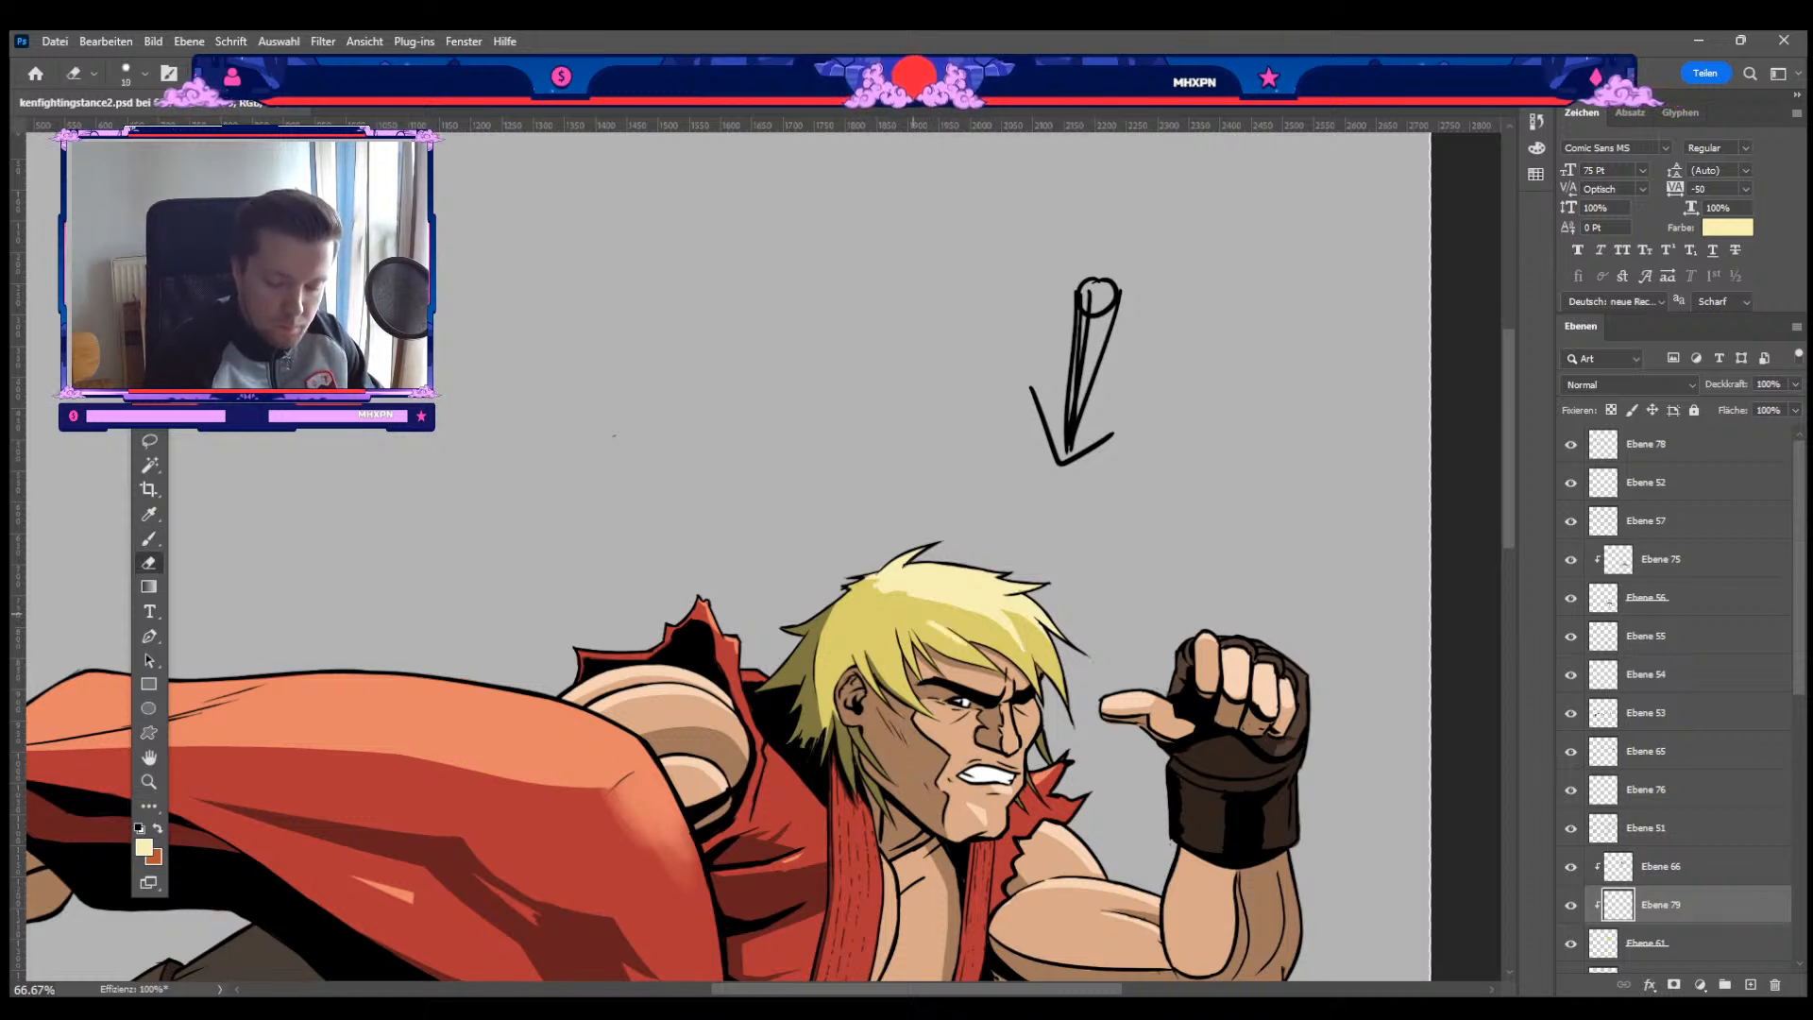
key(b)
key(bracketright)
key(bracketright)
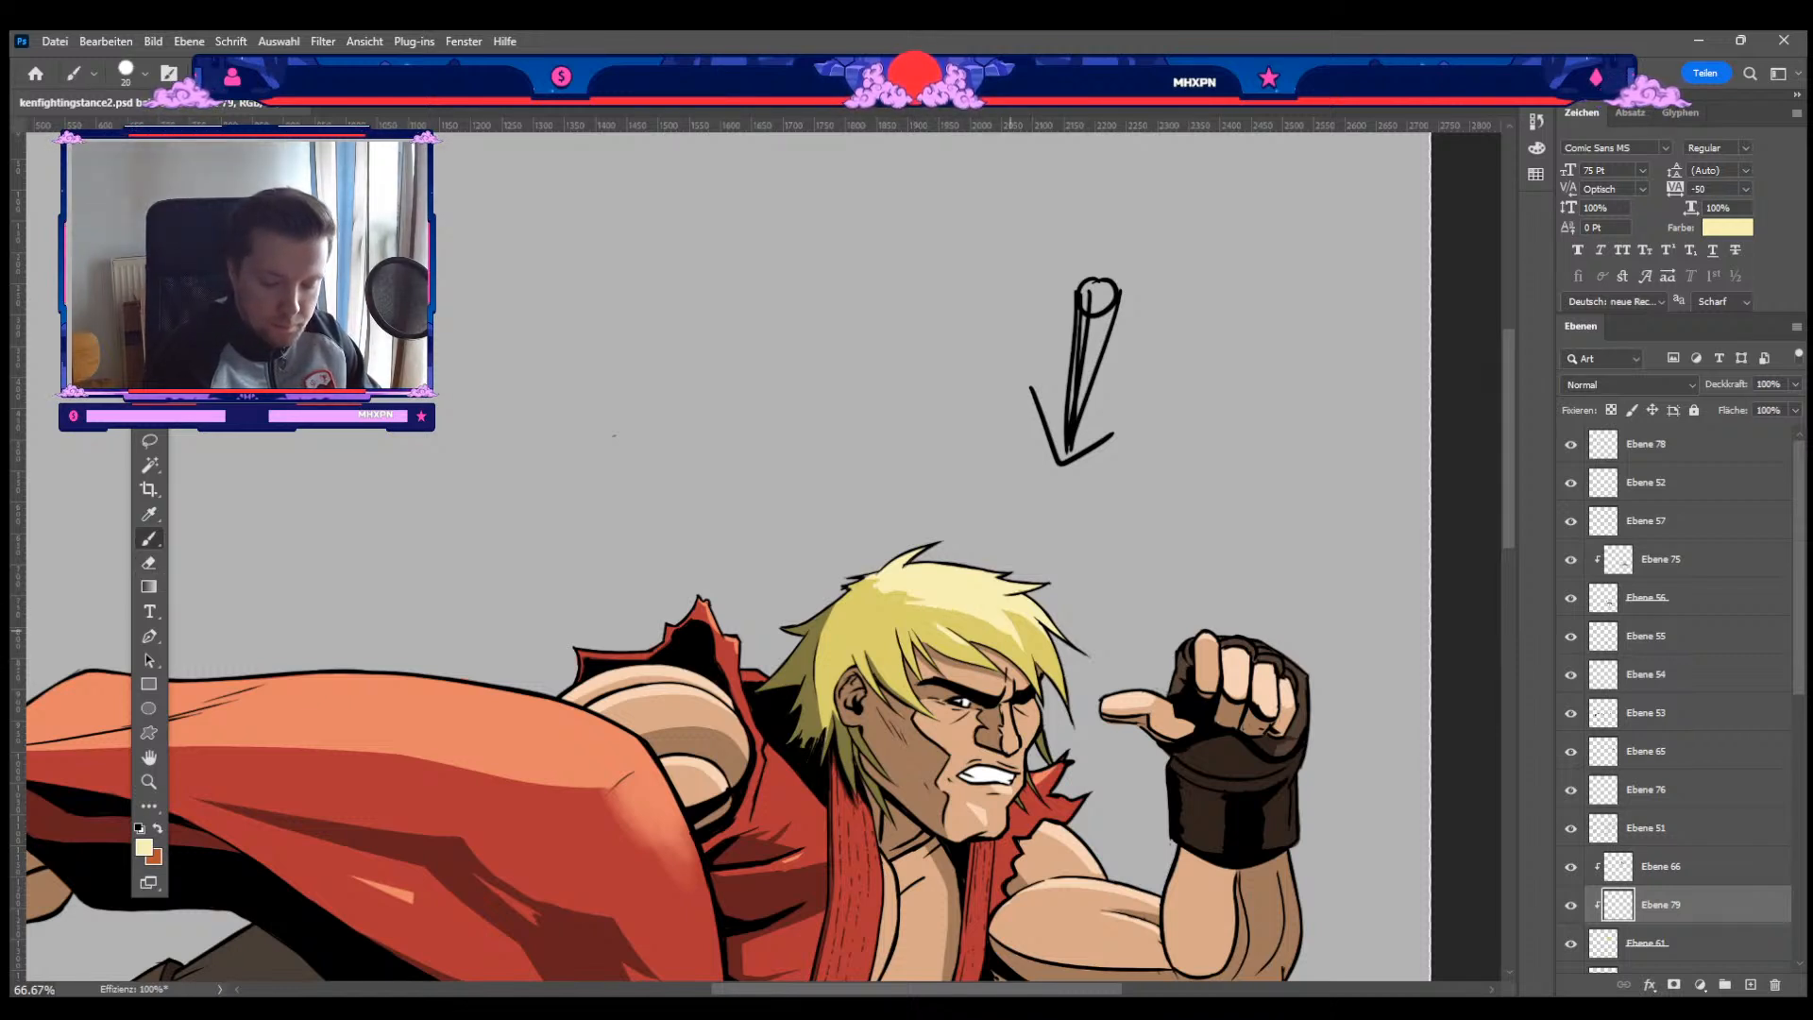
Step: Refine the highlight strands near the crown of the hair with pale yellow brush sizes 15 and 10, cleaning edges with the eraser
key(bracketleft)
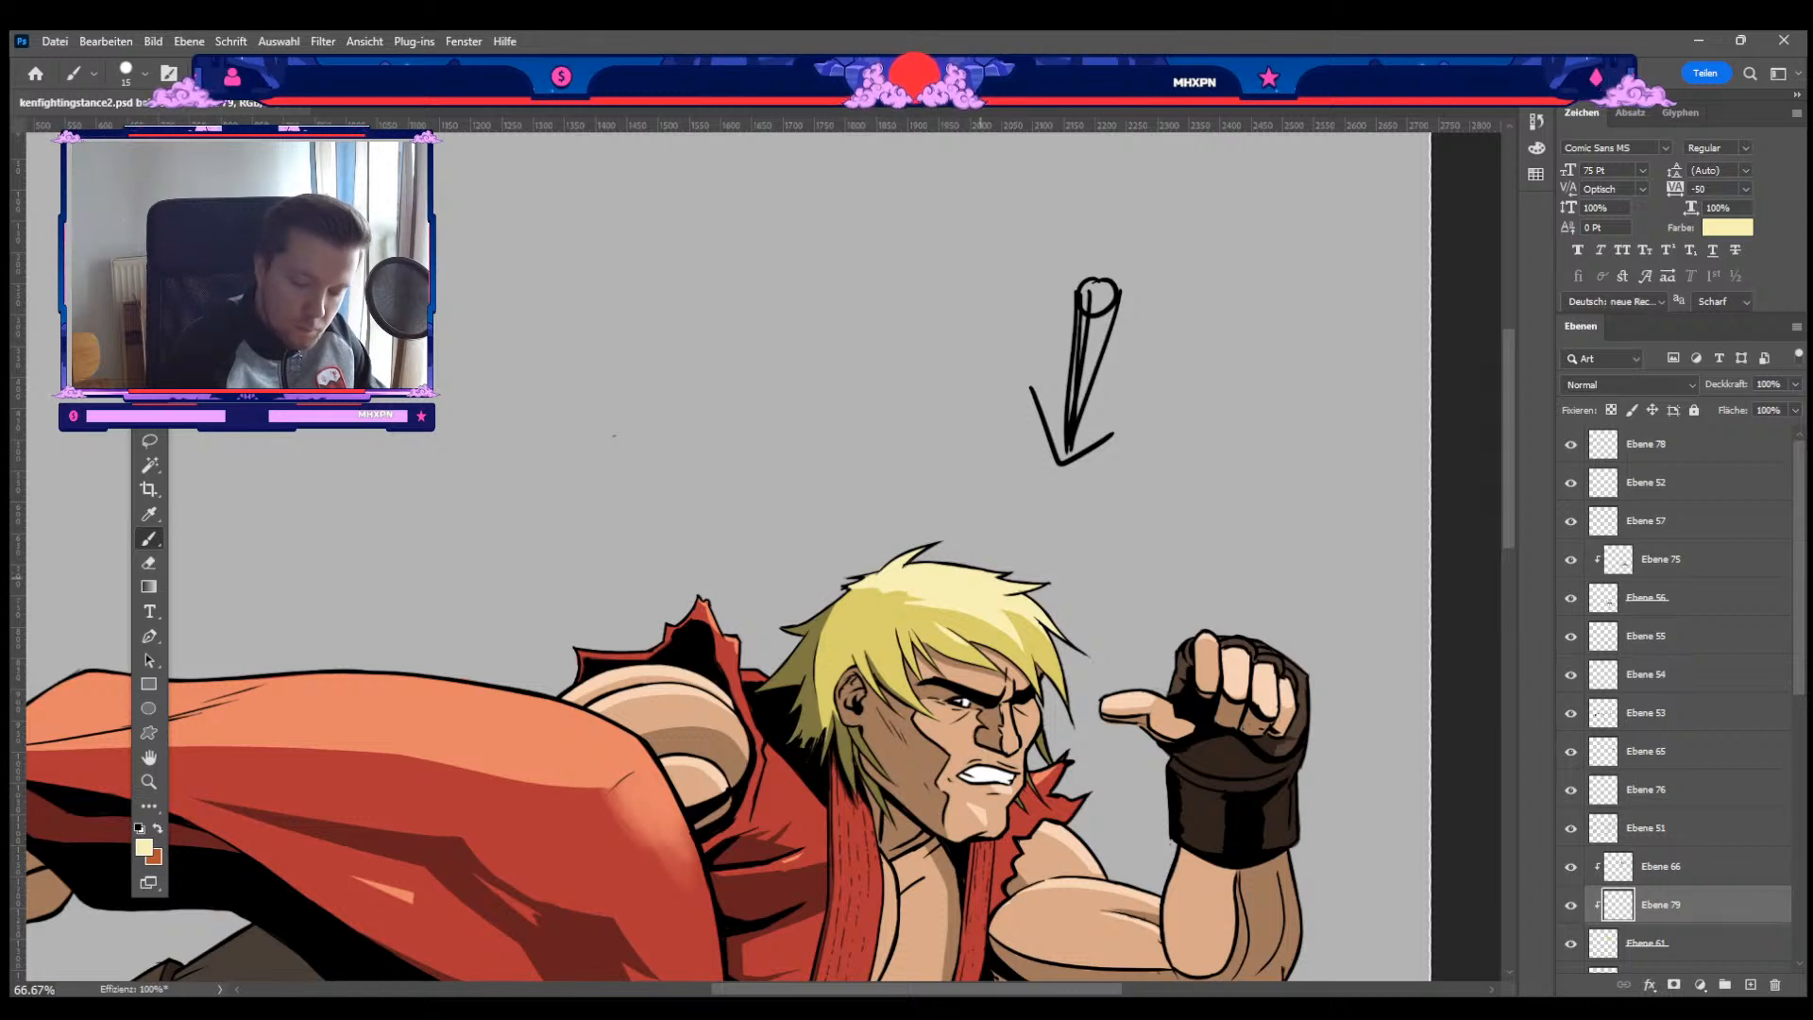
key(bracketleft)
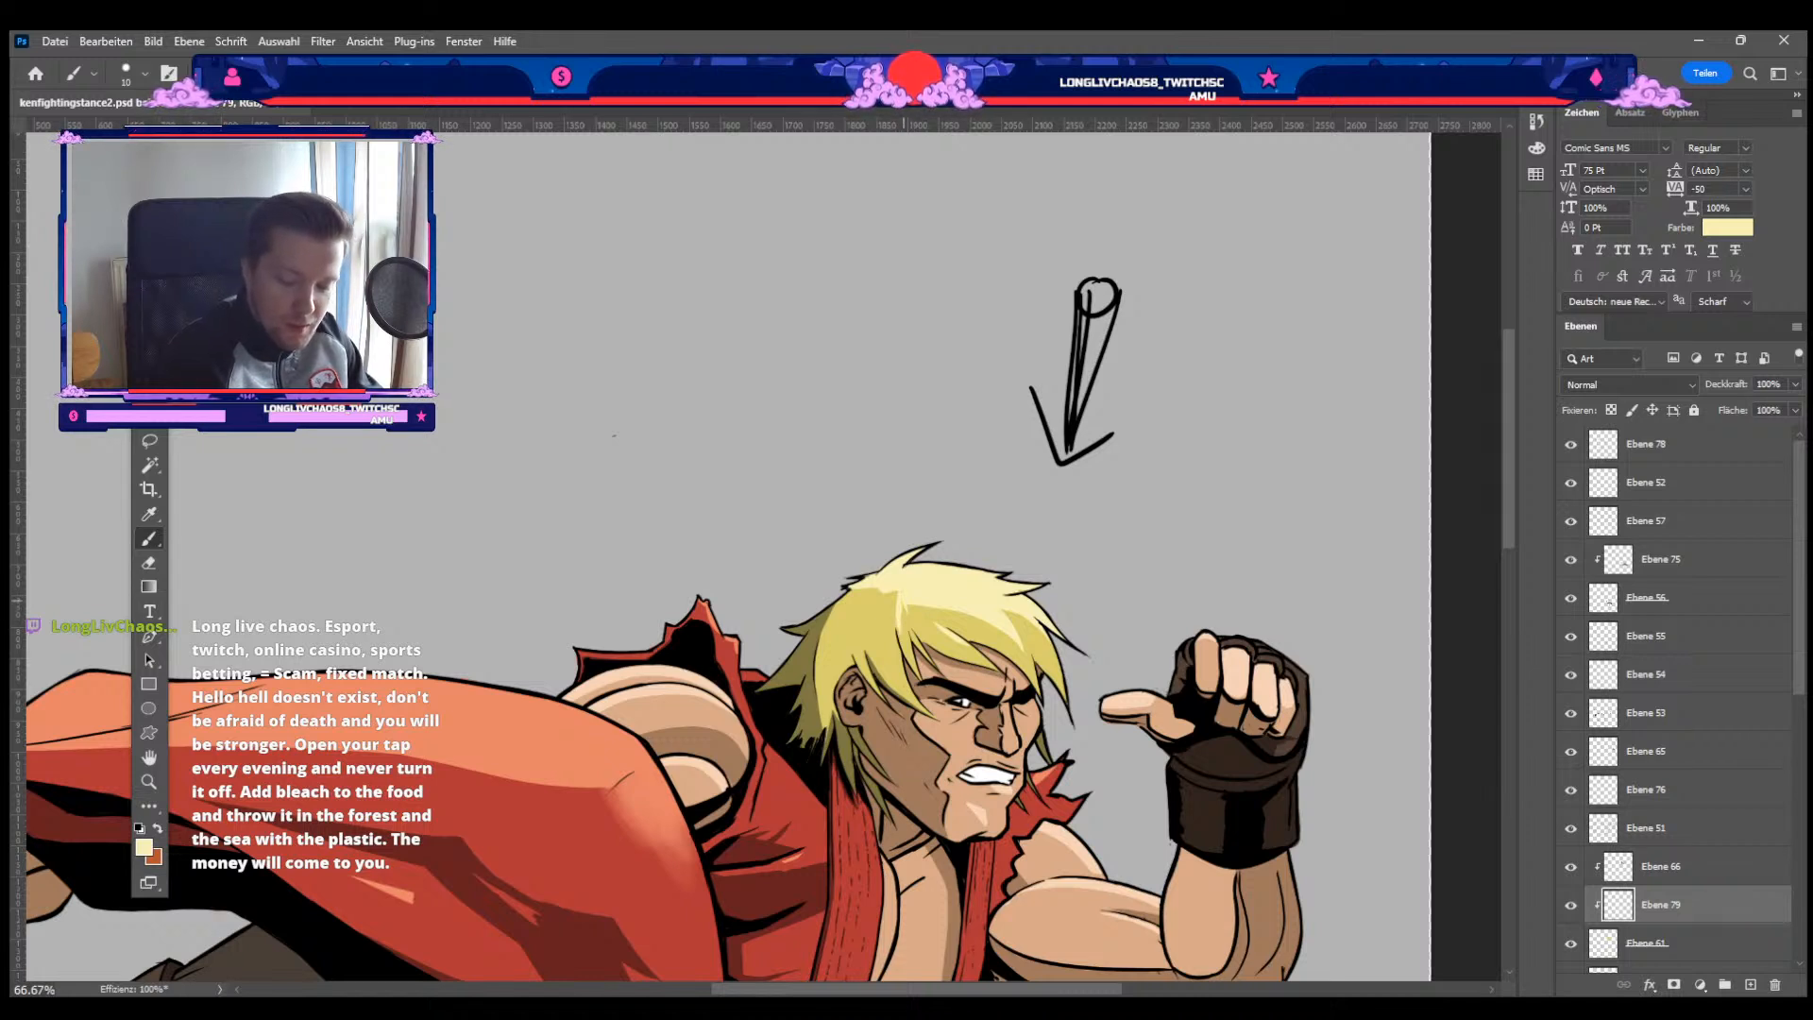
key(e)
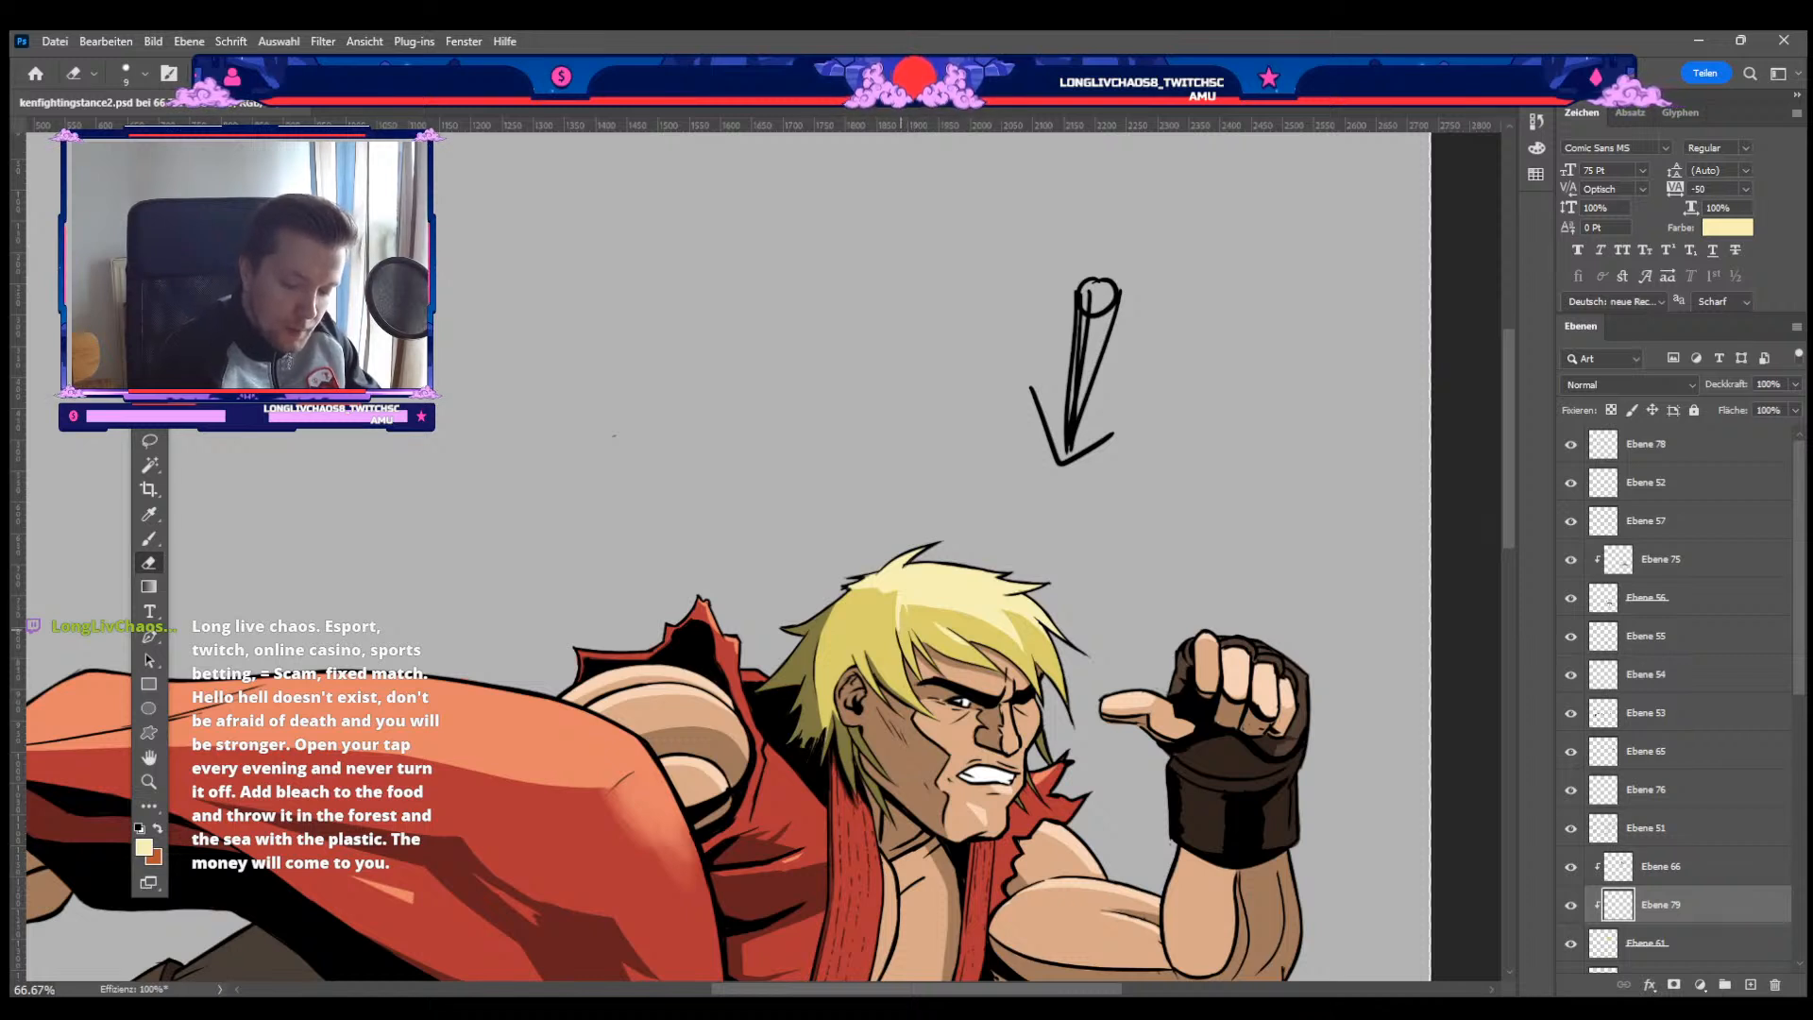
key(b)
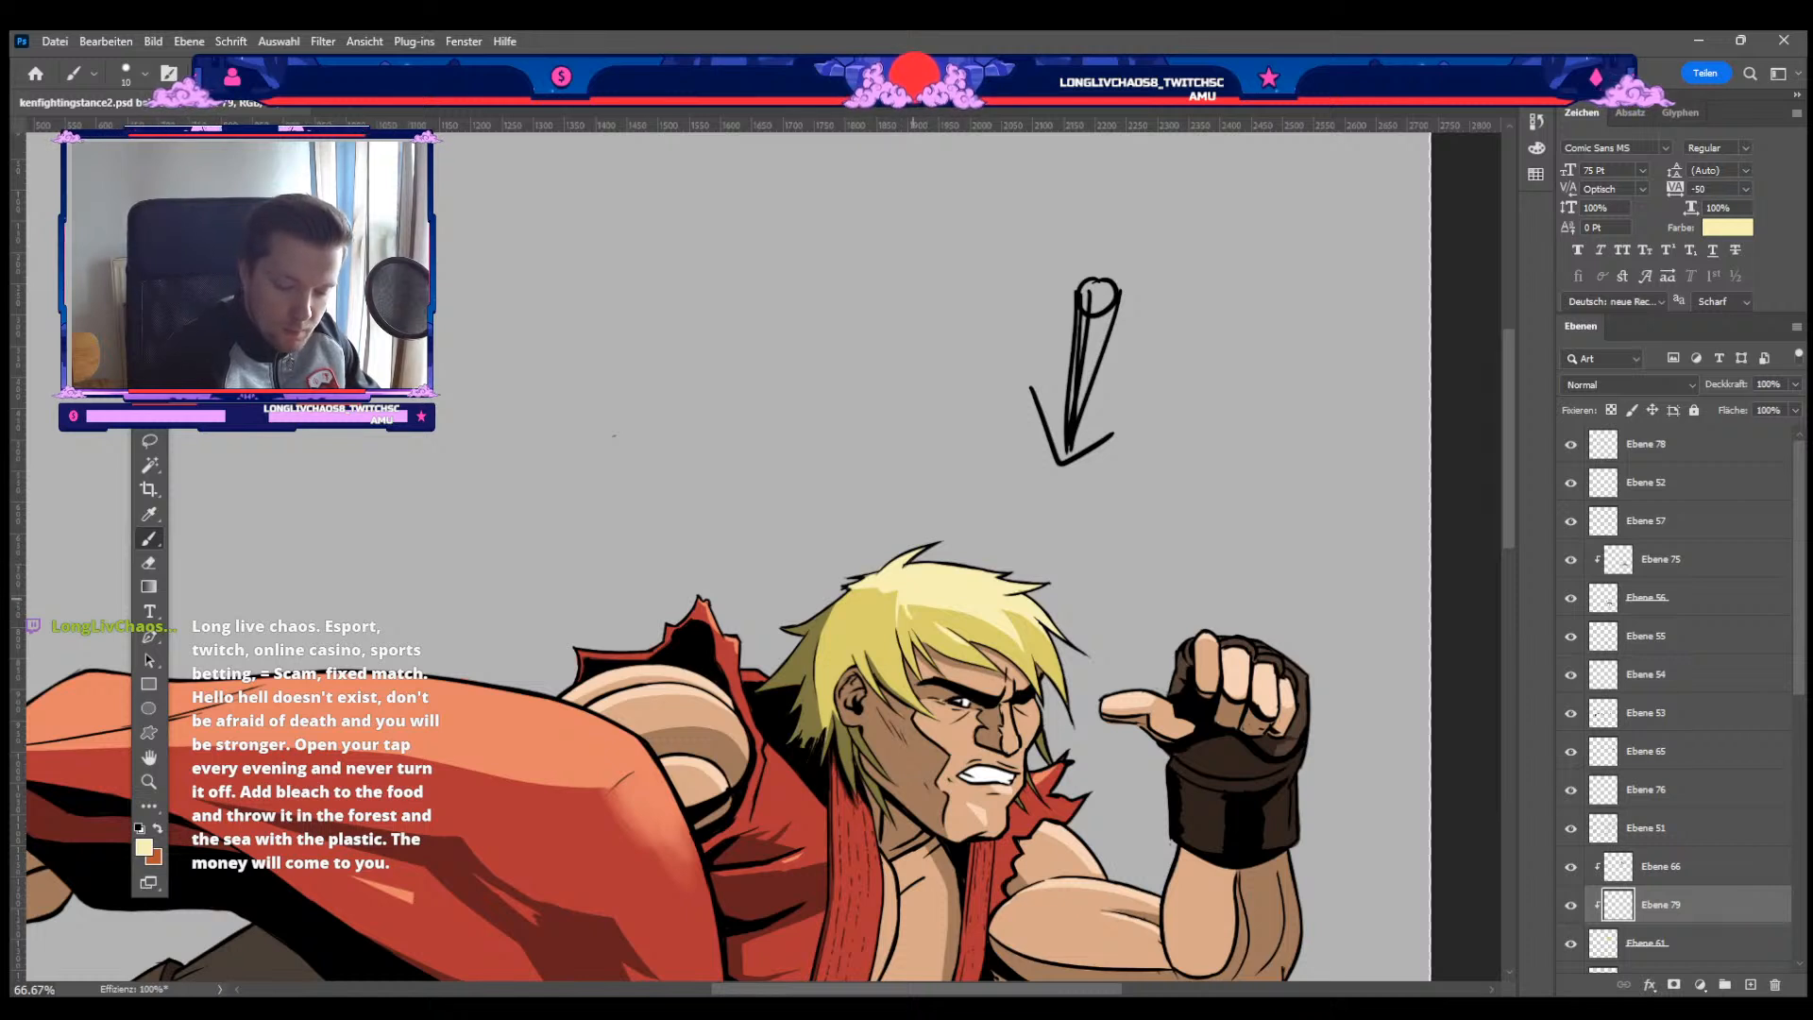
key(e)
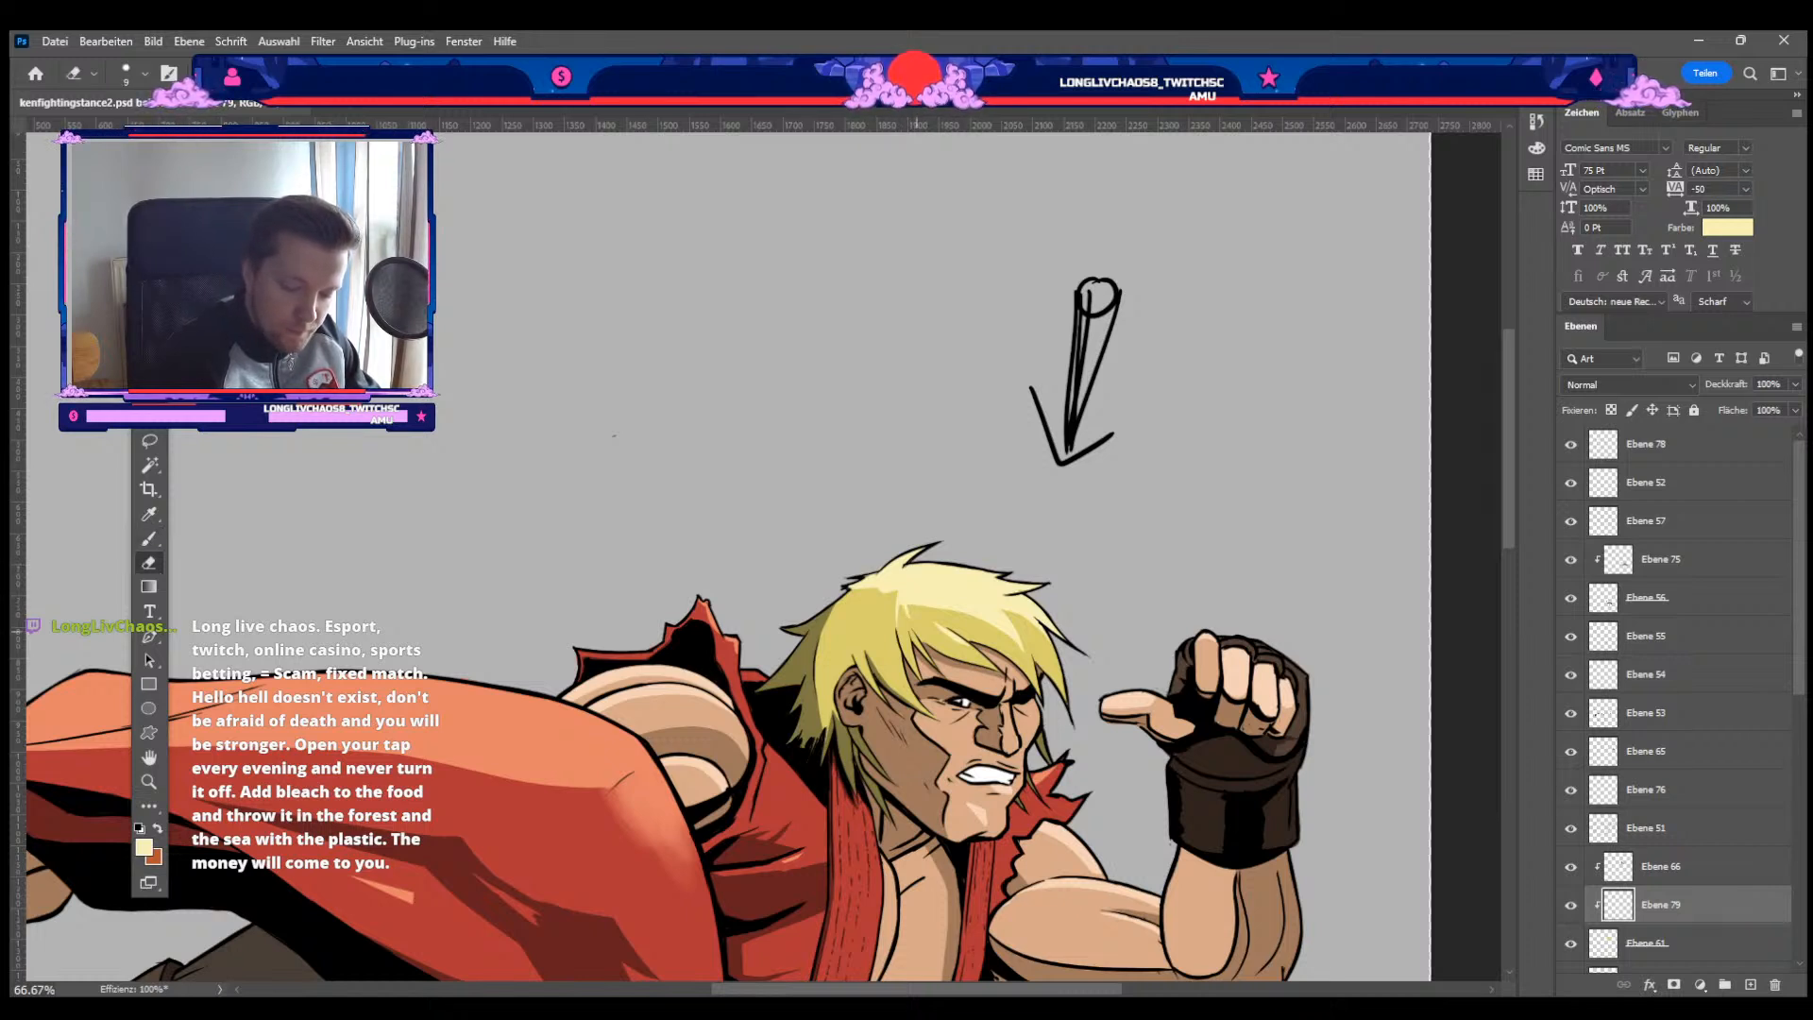
key(b)
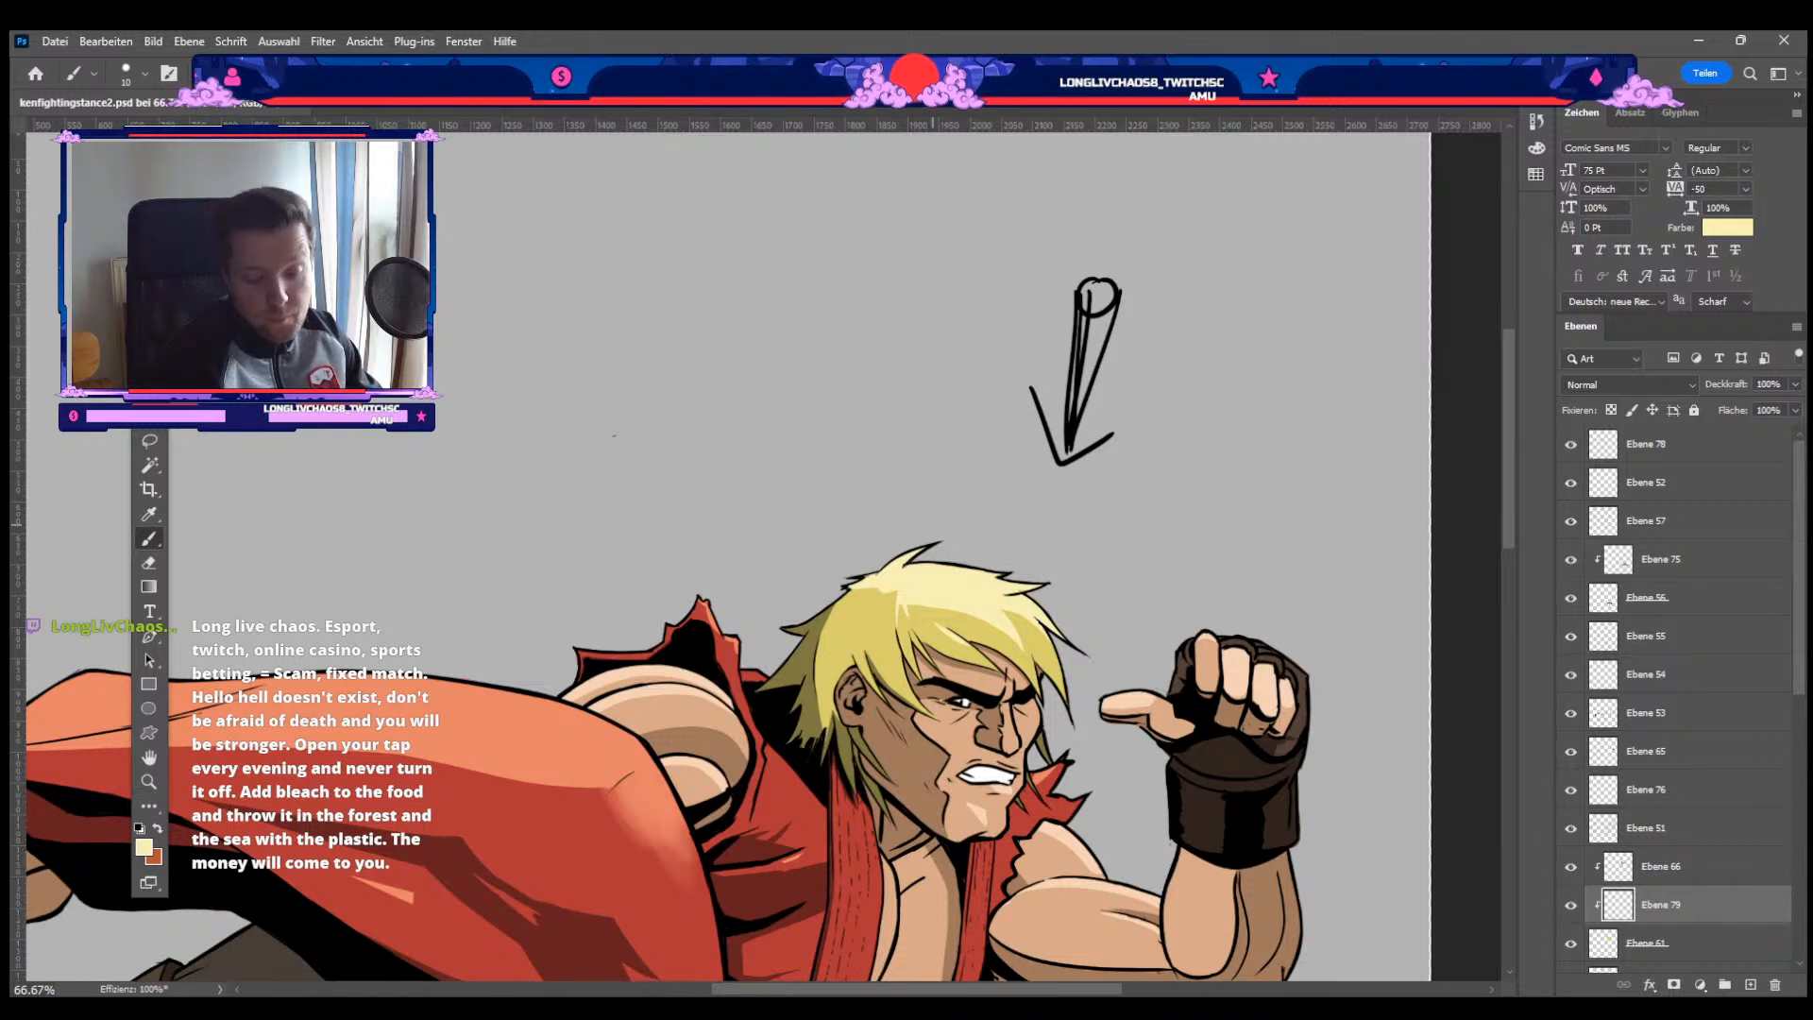
Step: Clean up the hair highlight along the front fringe and touch up the strands above the ear in pale yellow with a size 10 brush
key(e)
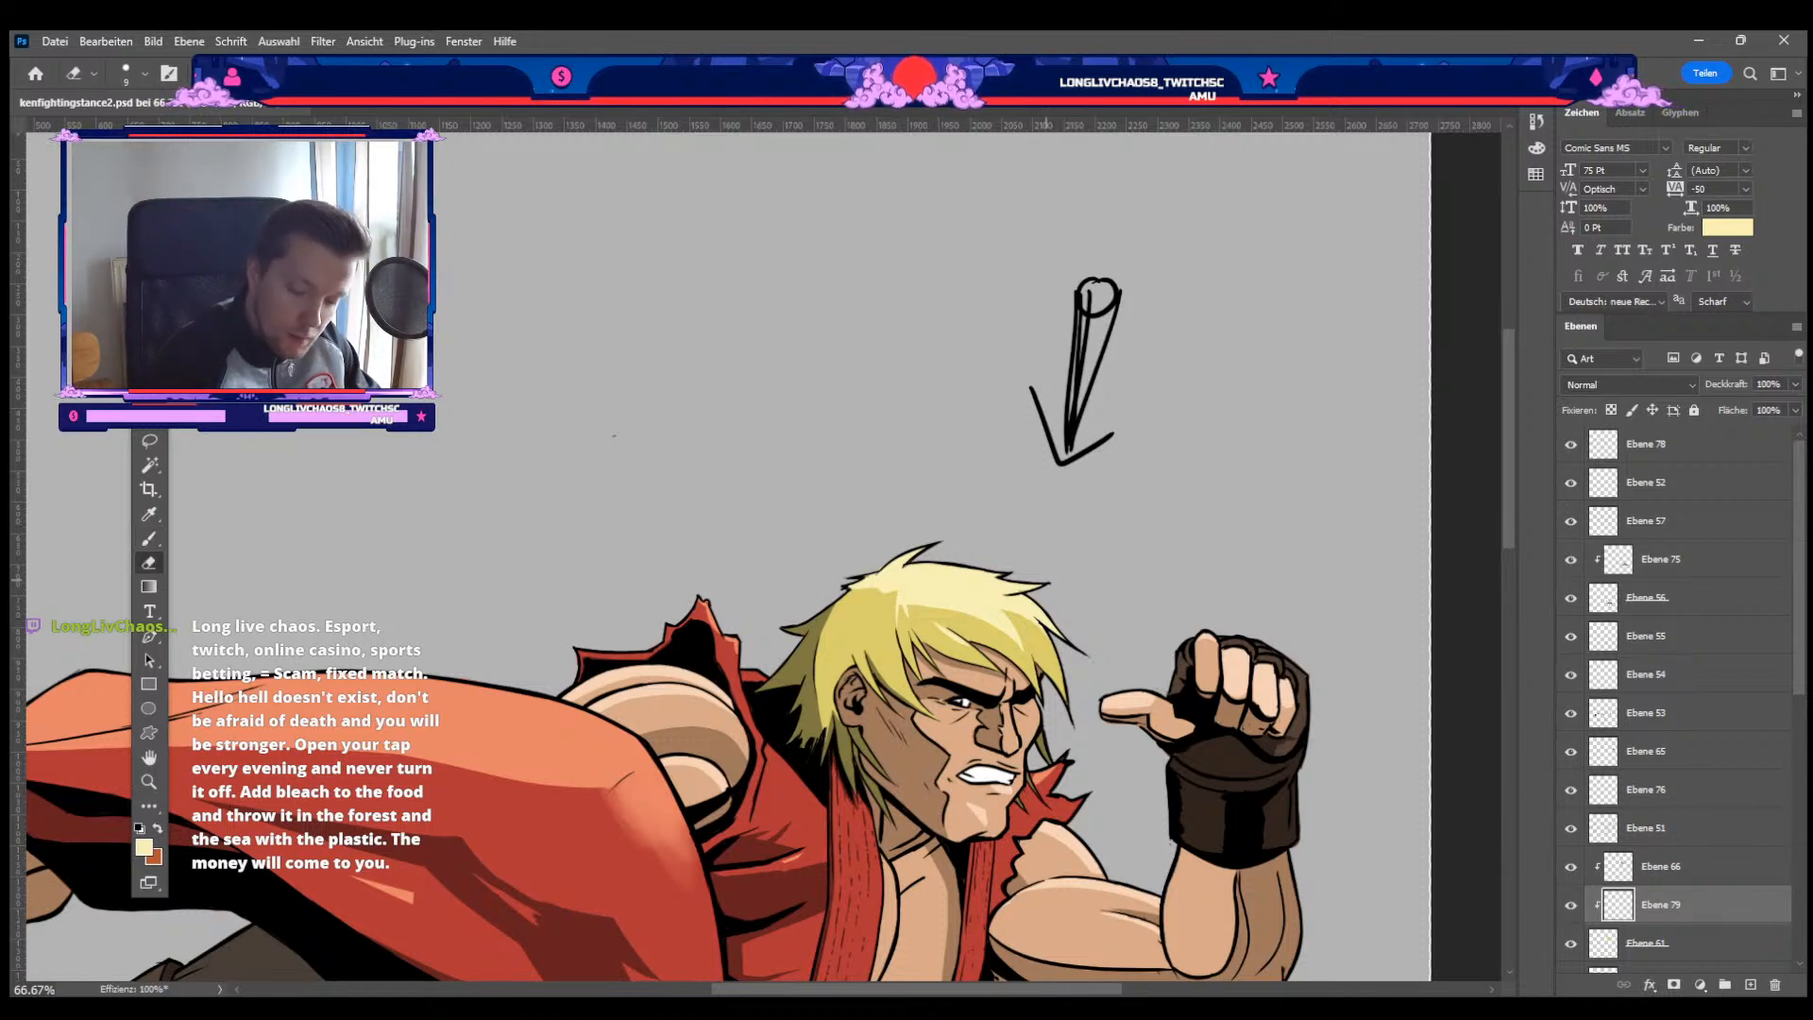
key(b)
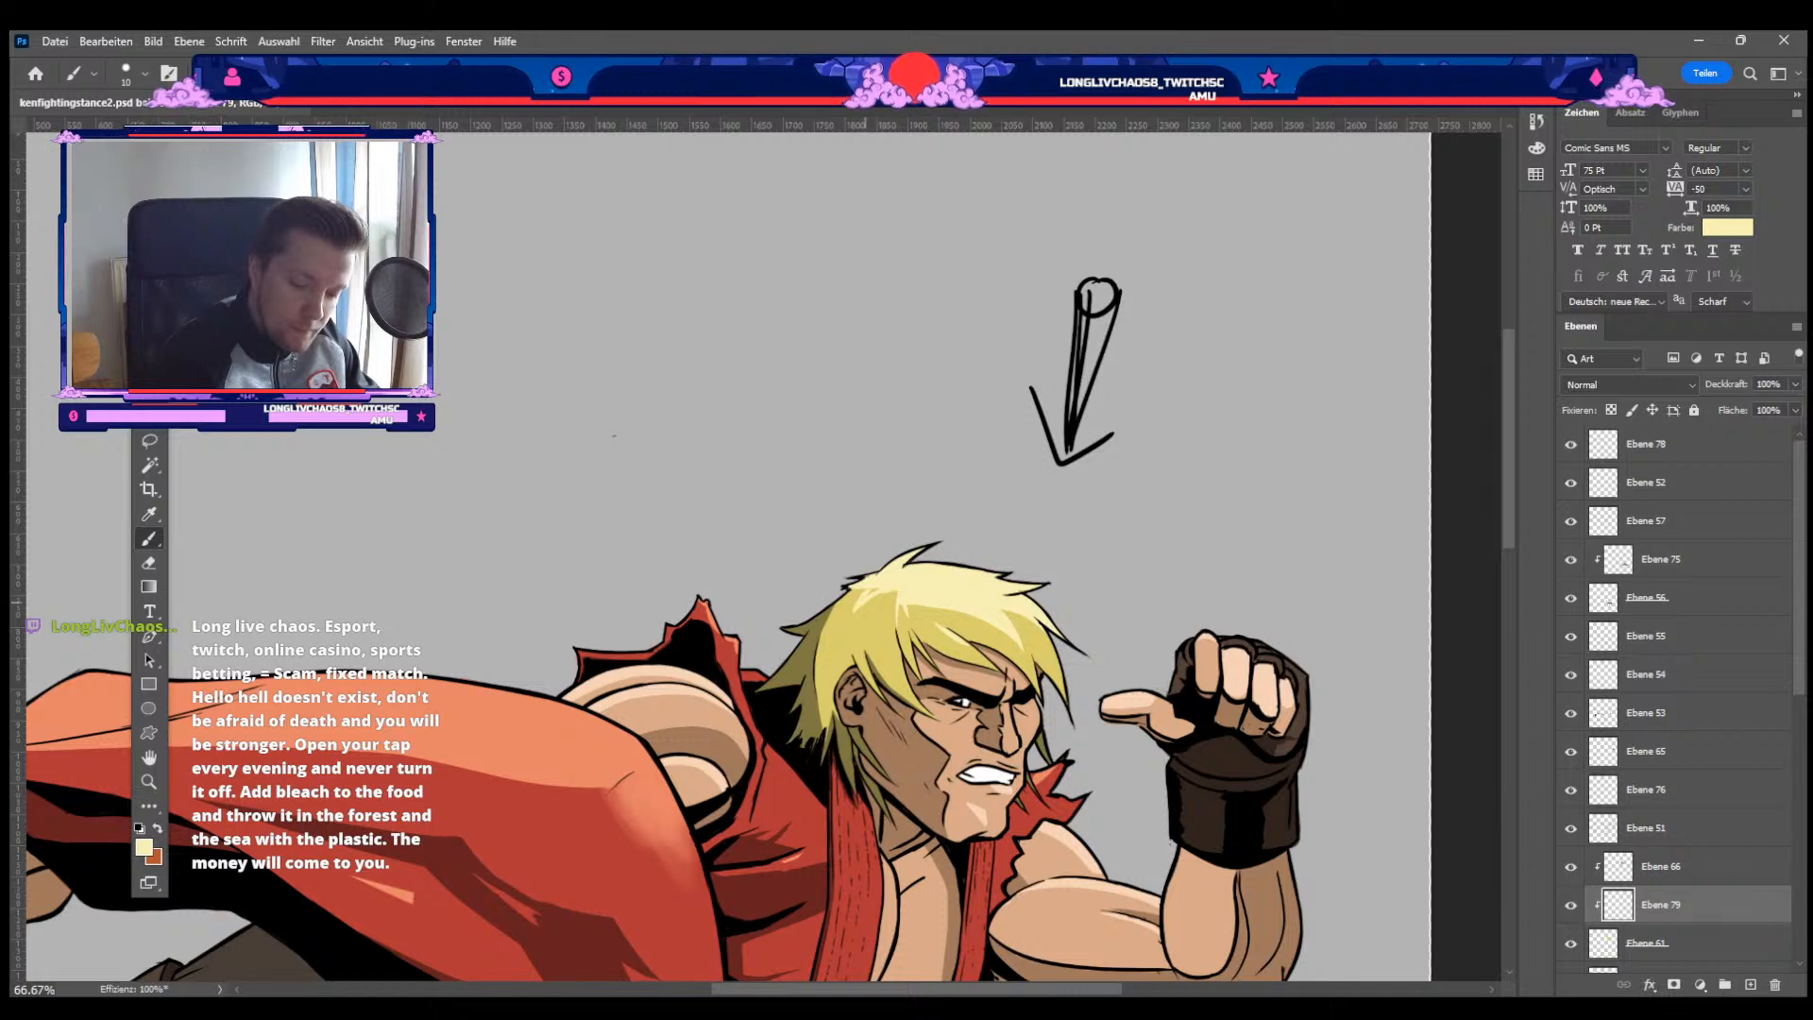
key(e)
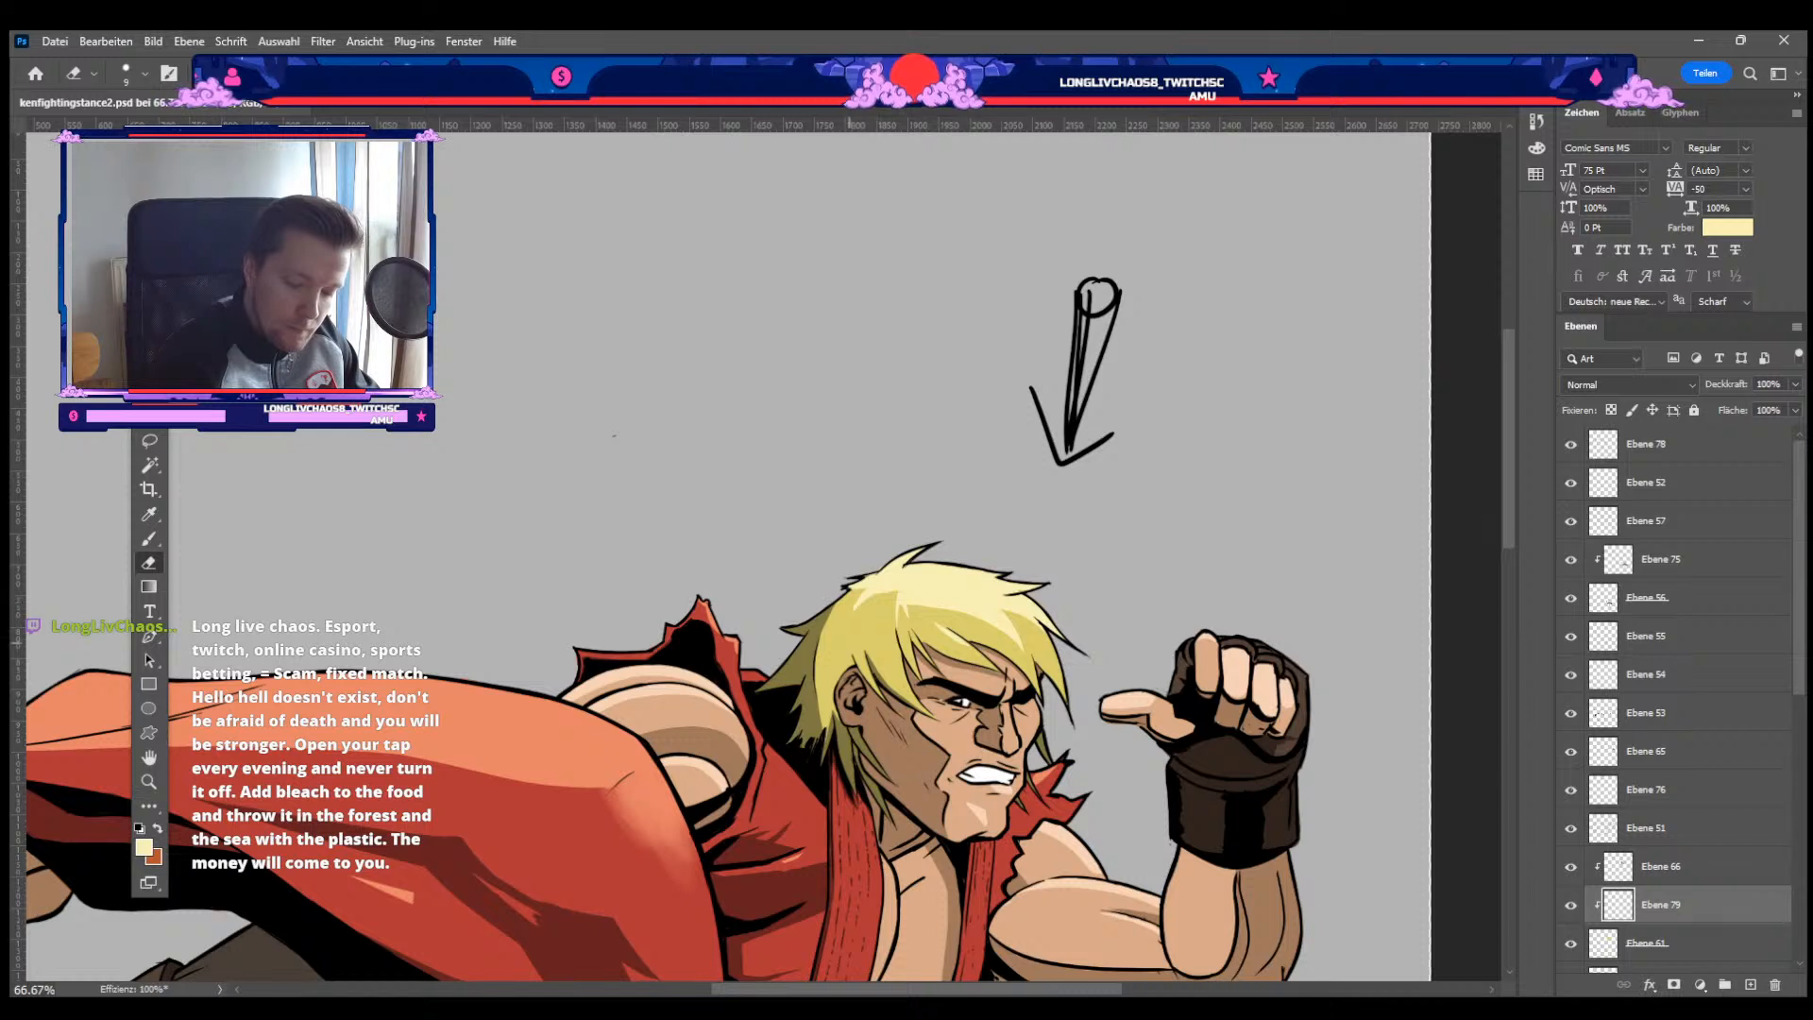
Step: Shape the highlight strands on the side of the hair above the ear, alternating size 20 pale yellow strokes with fine erasing
key(b)
key(bracketright)
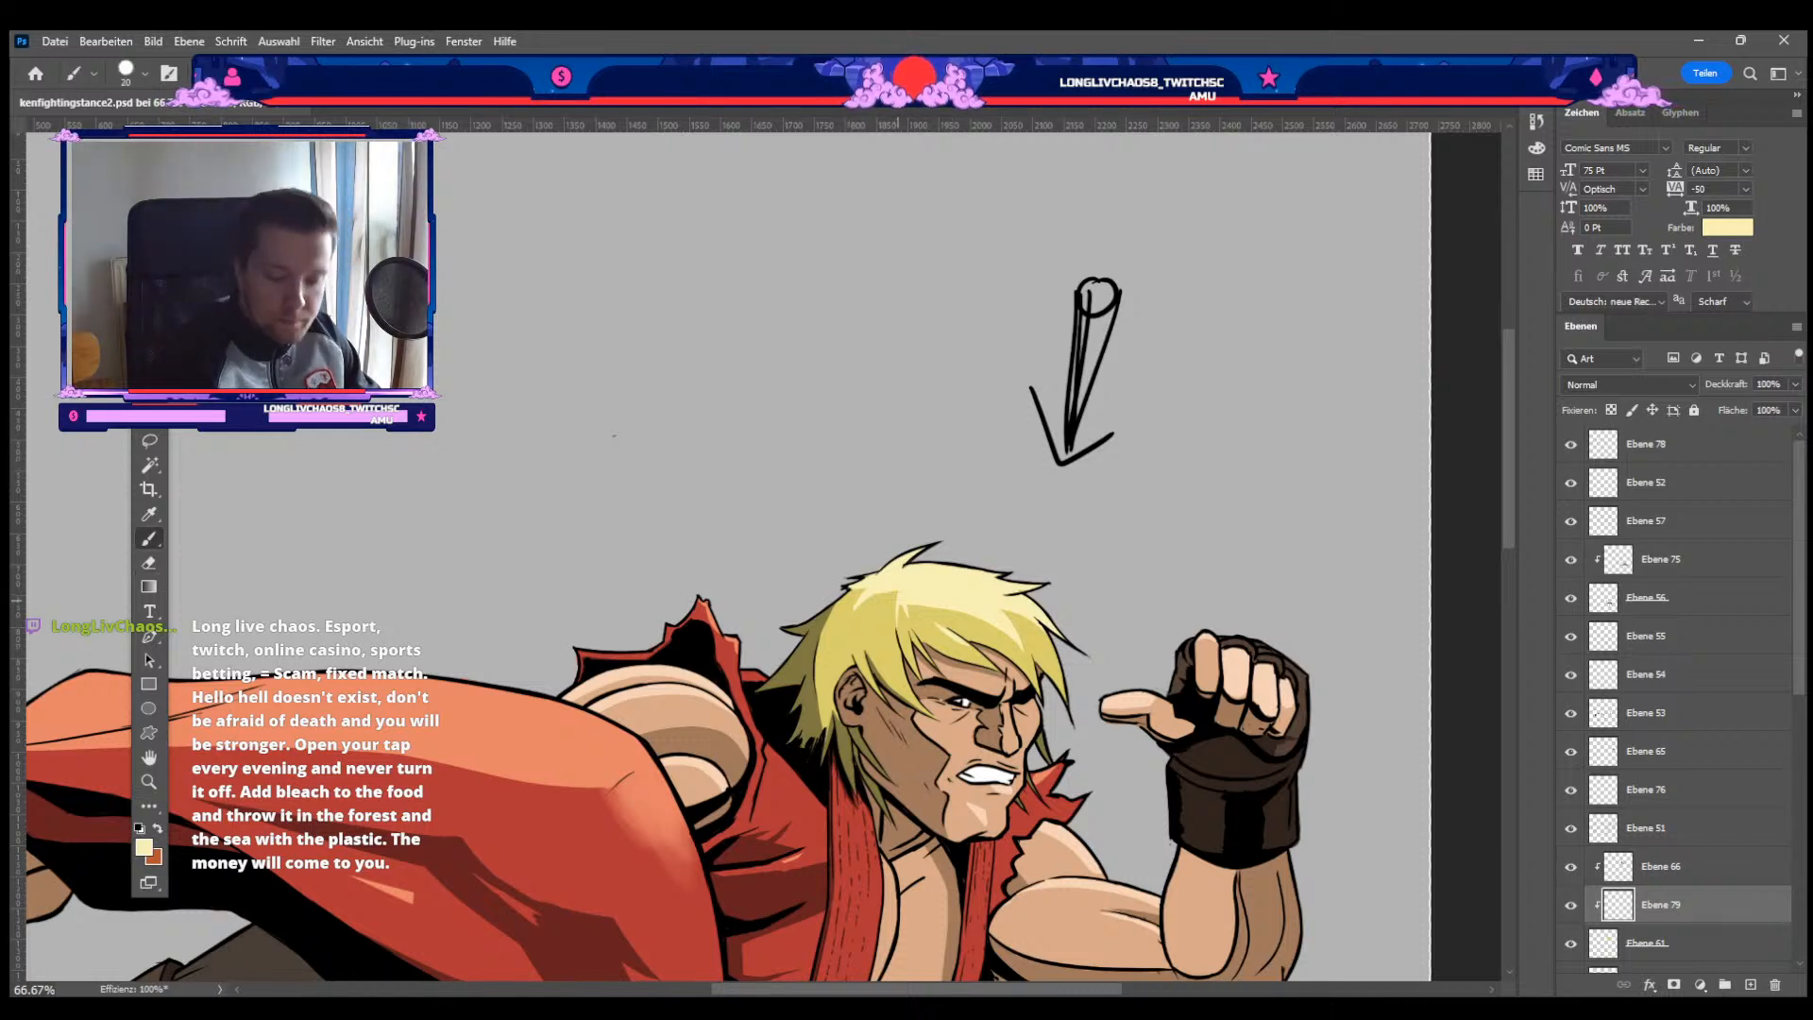
key(e)
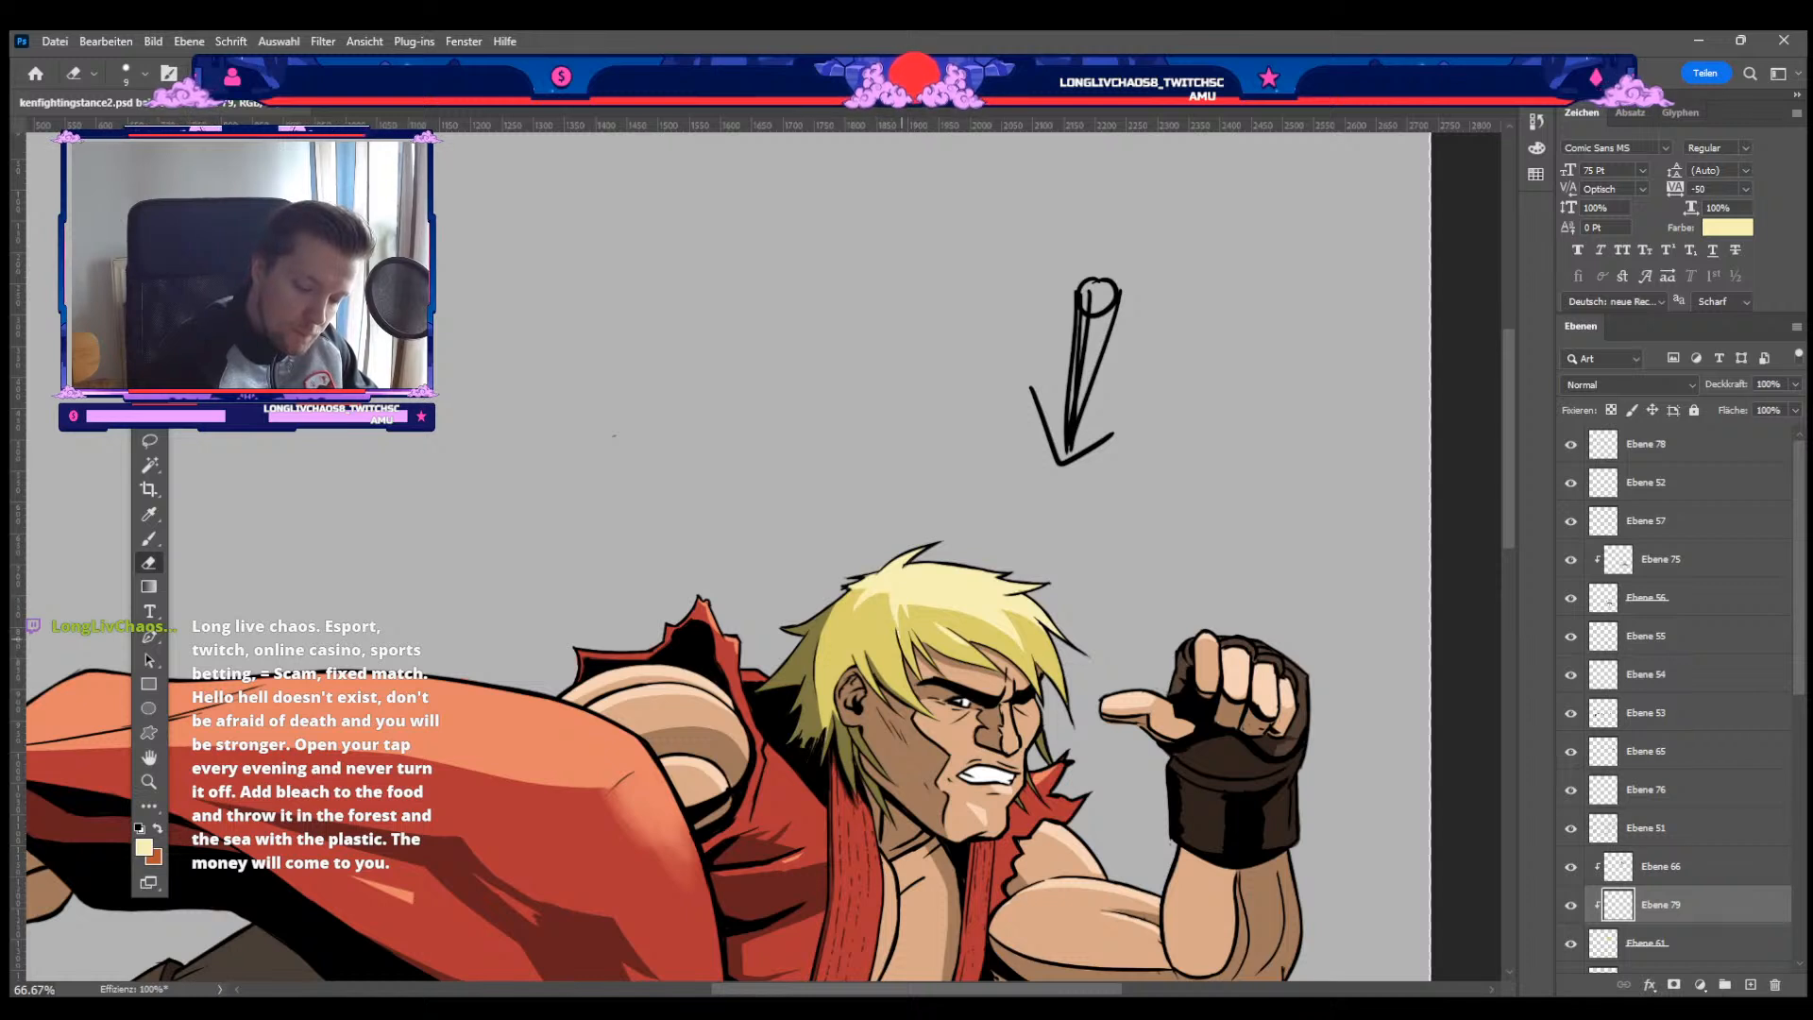
key(b)
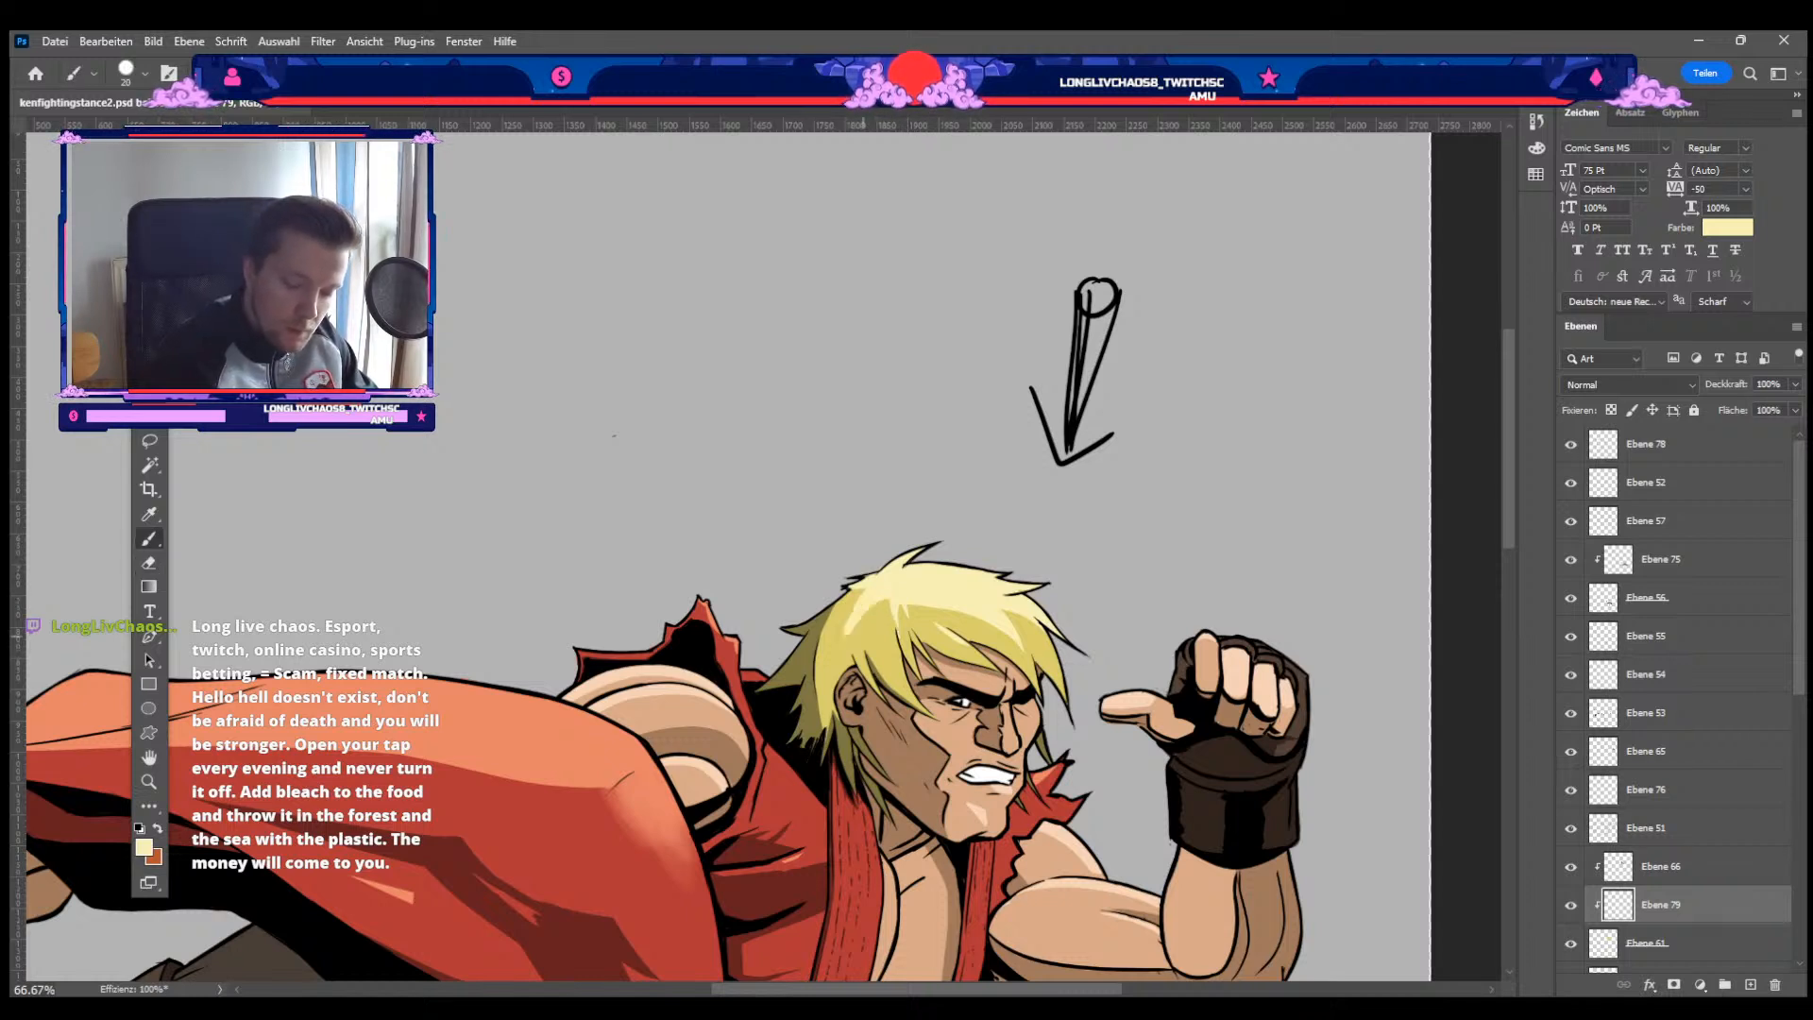
key(e)
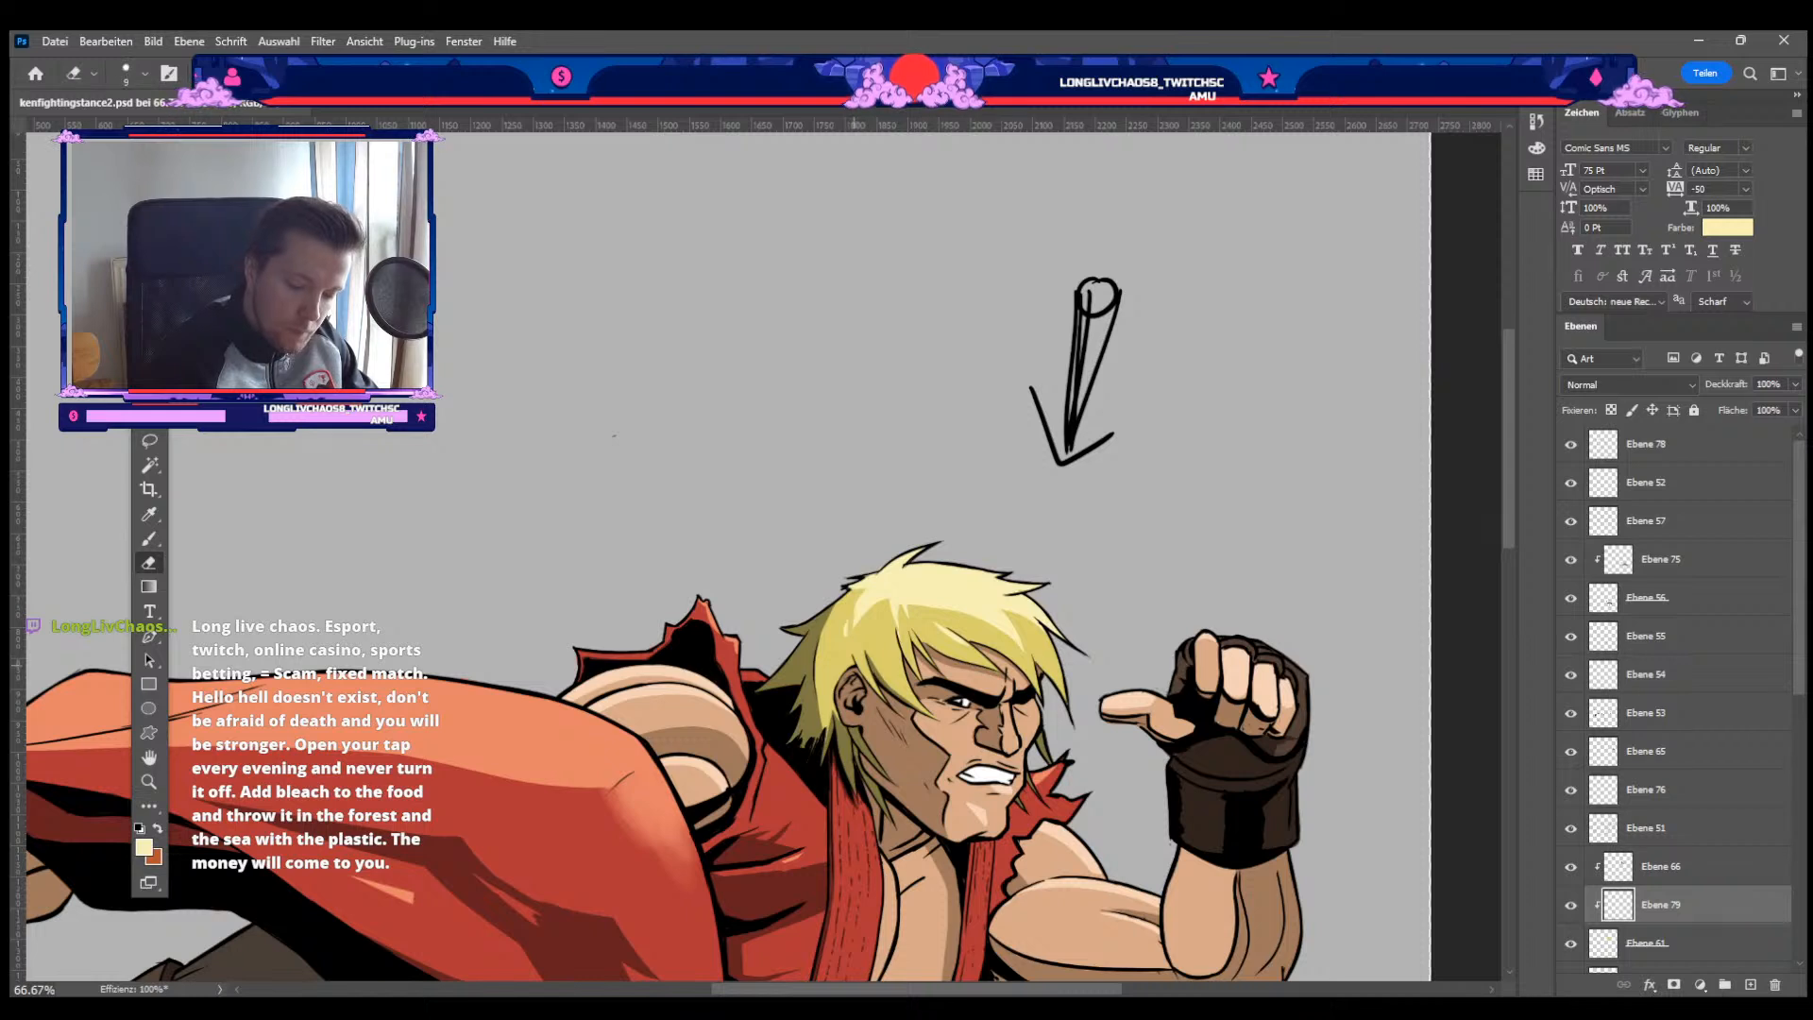
key(b)
key(e)
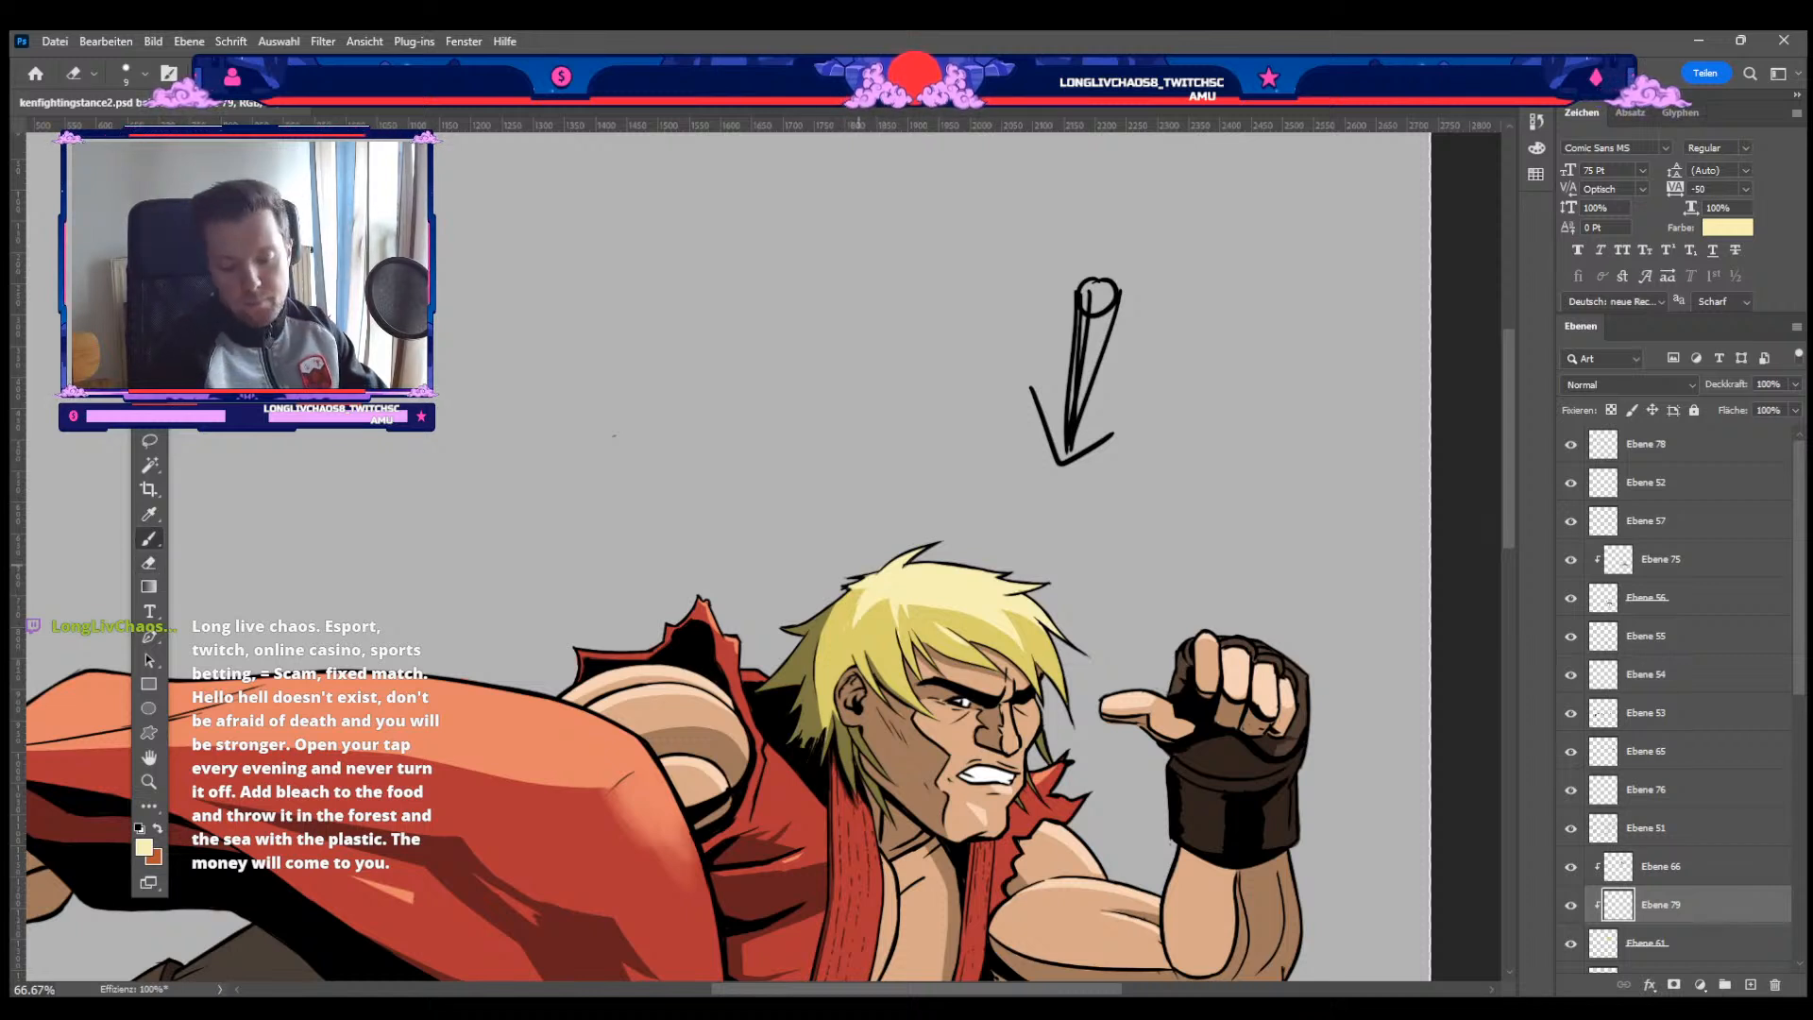
key(b)
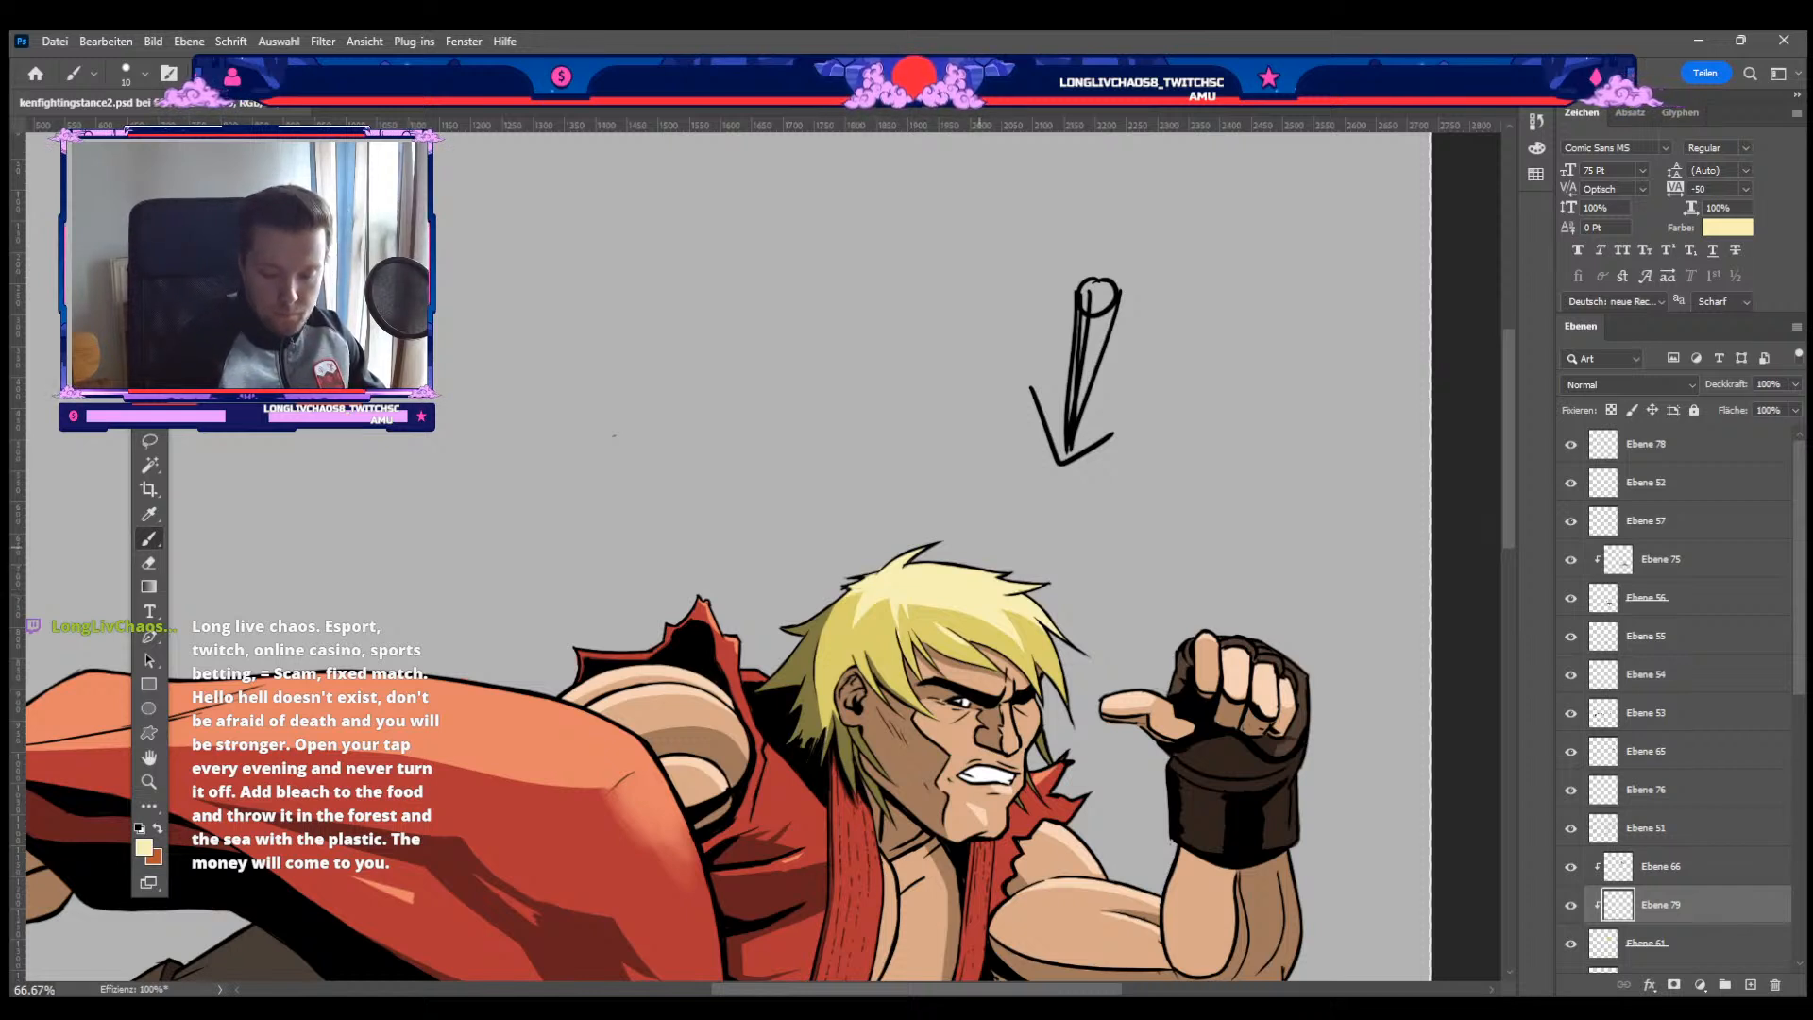
Step: Create a new empty layer above the top layer Ebene 78
drag(614, 436, 518, 262)
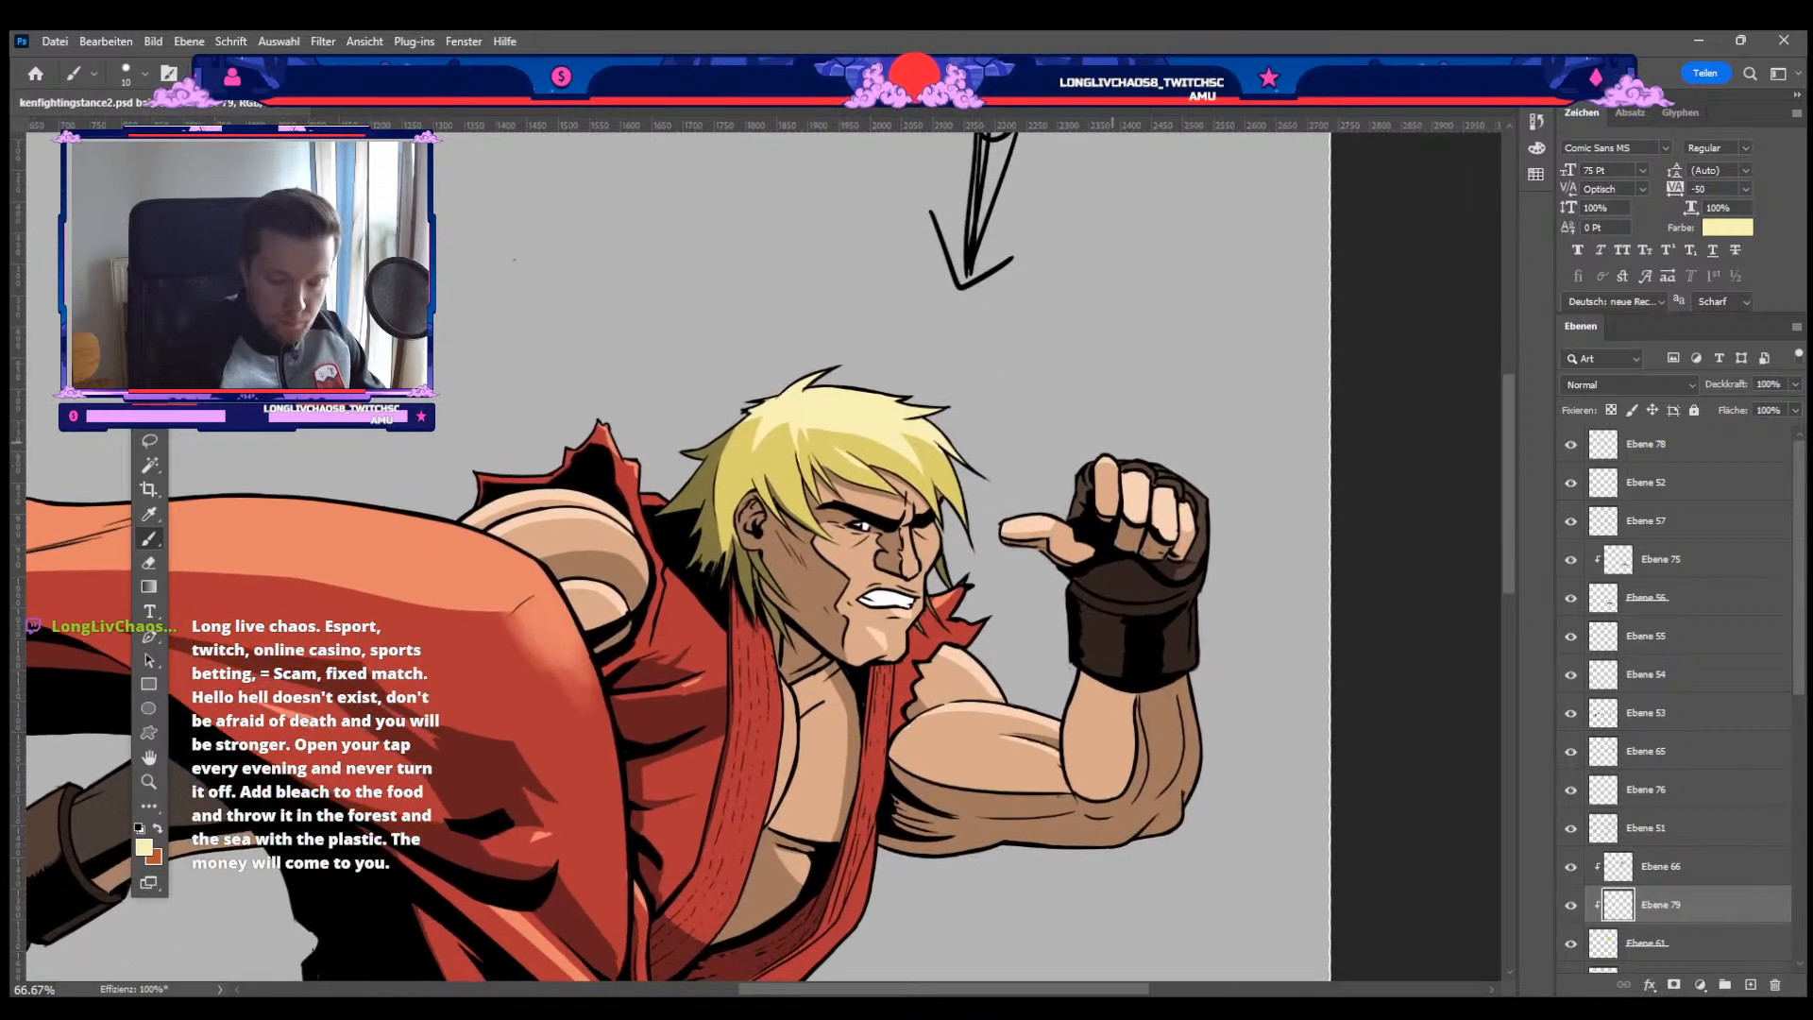
key(ctrl+minus)
key(ctrl+minus)
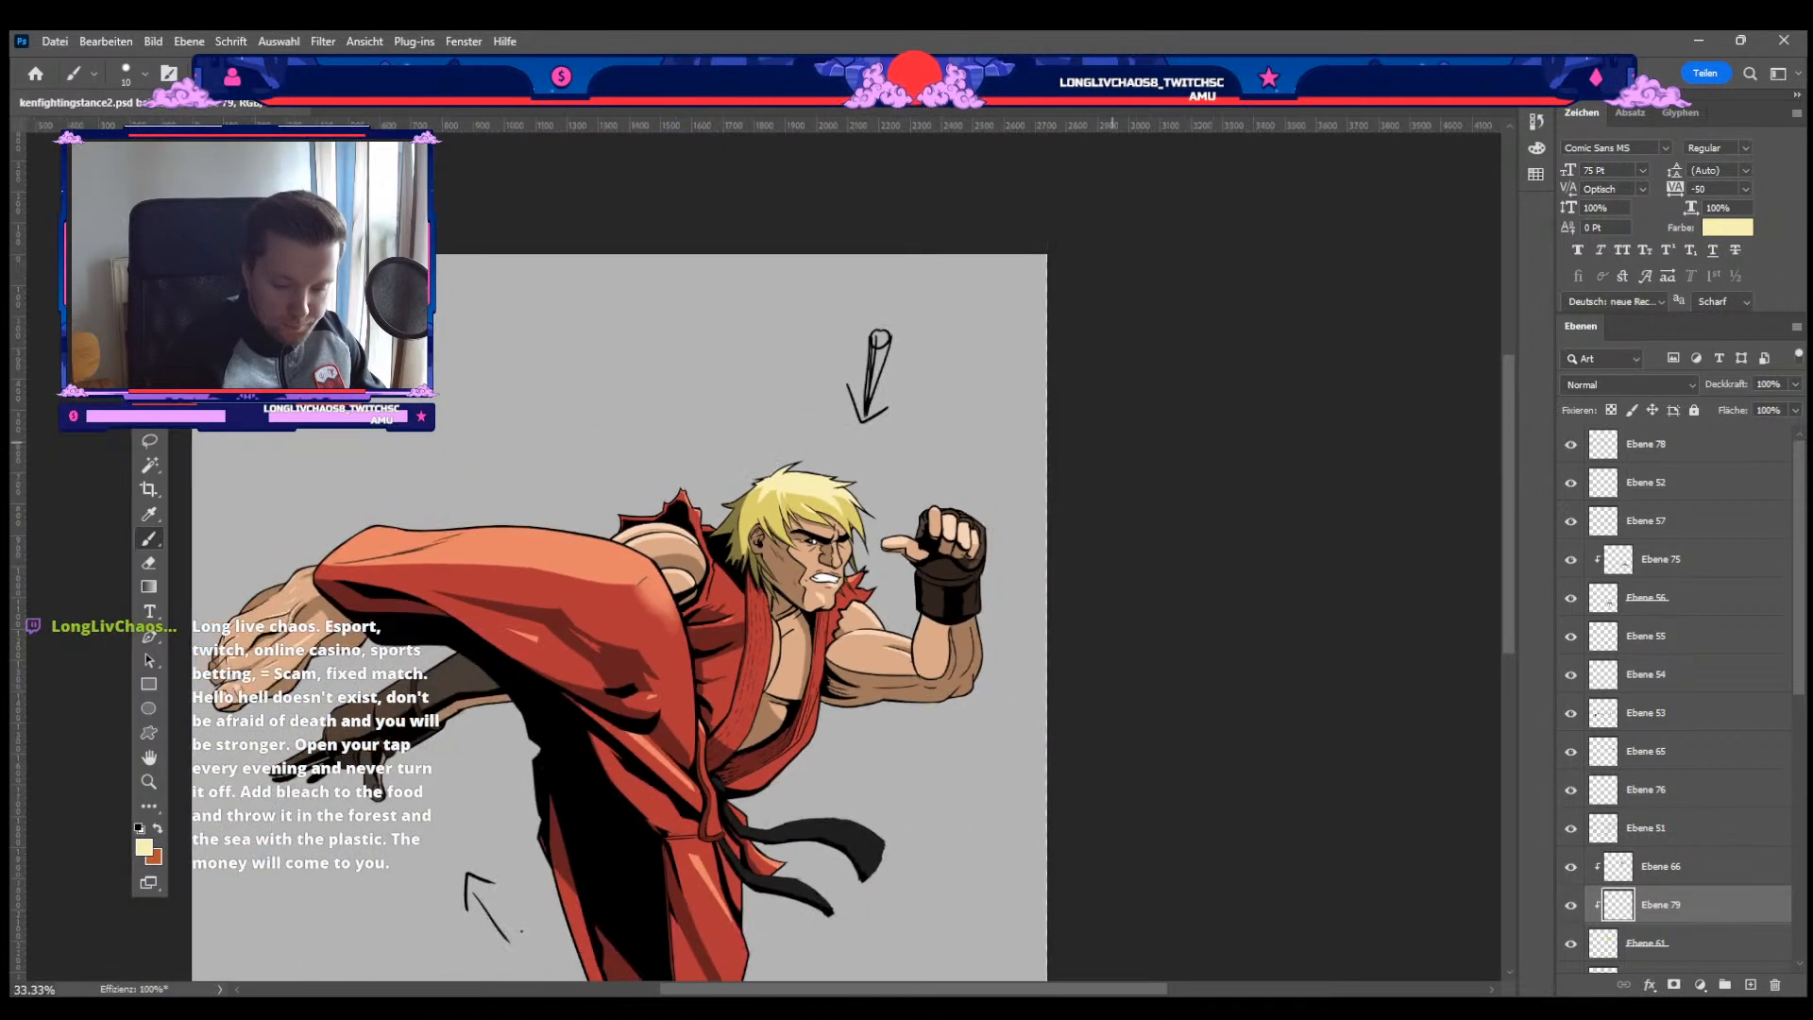
drag(929, 436, 1025, 272)
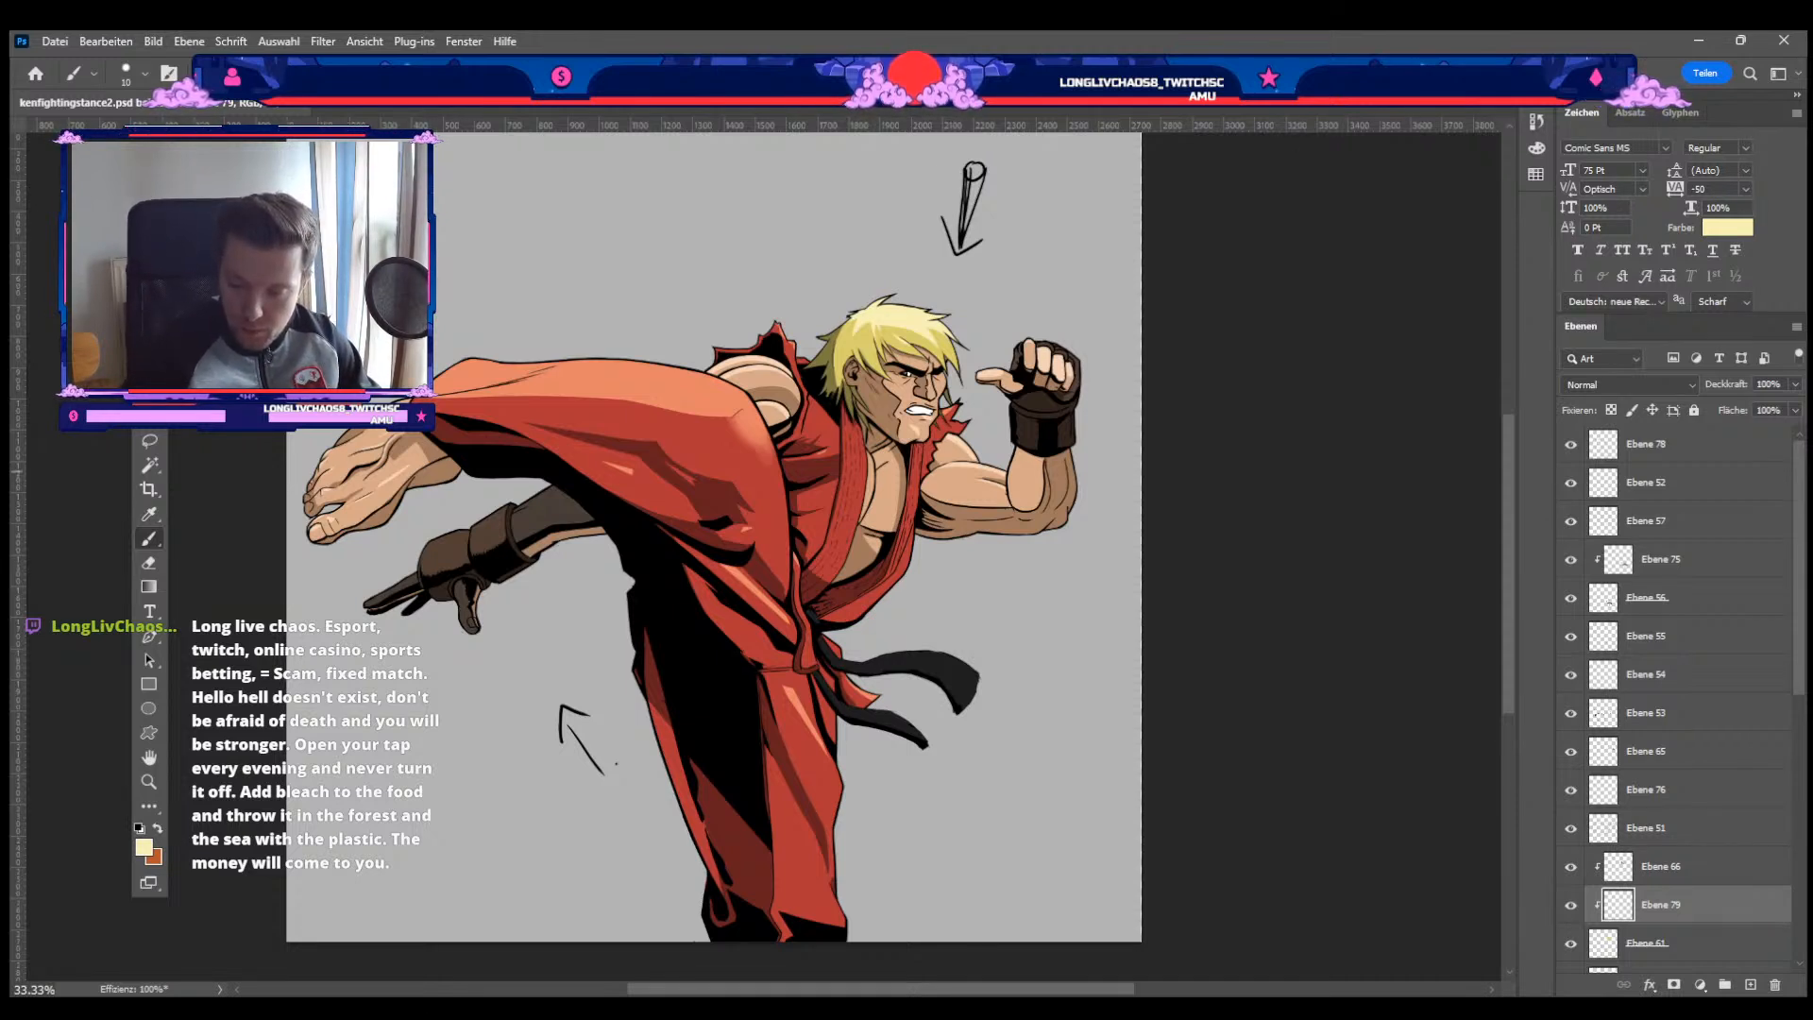
click(1648, 443)
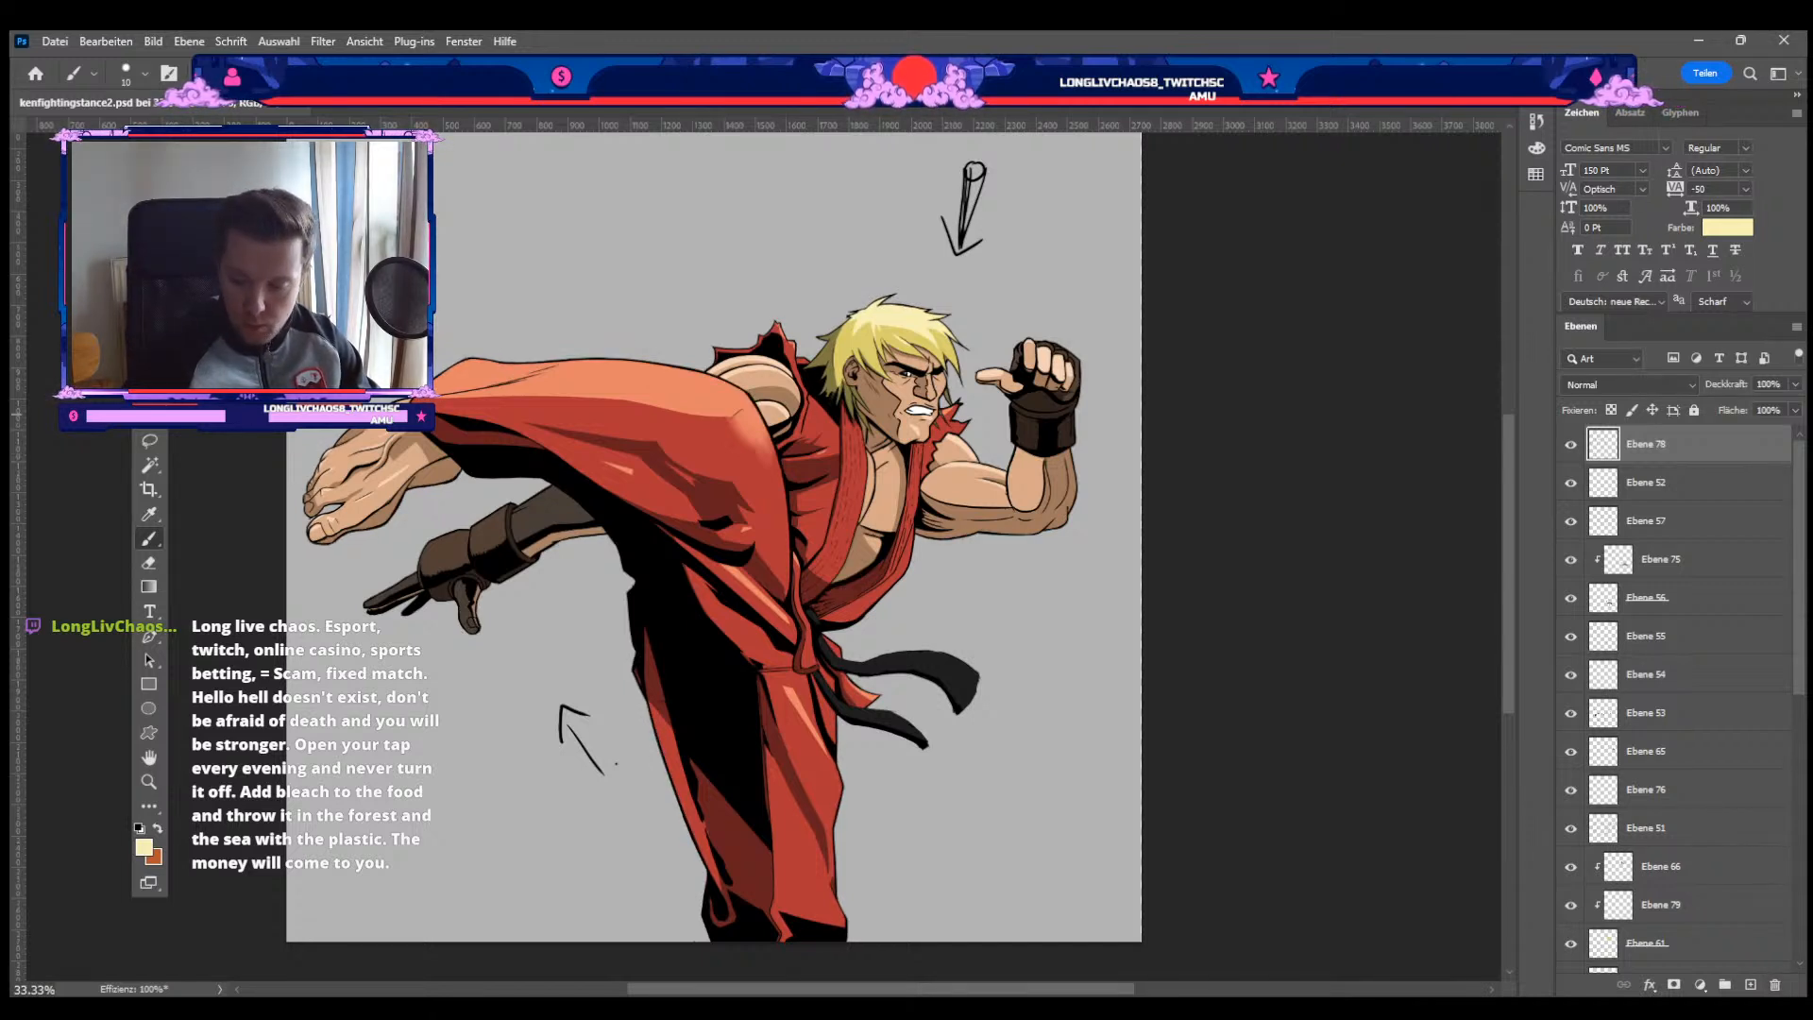
click(1750, 985)
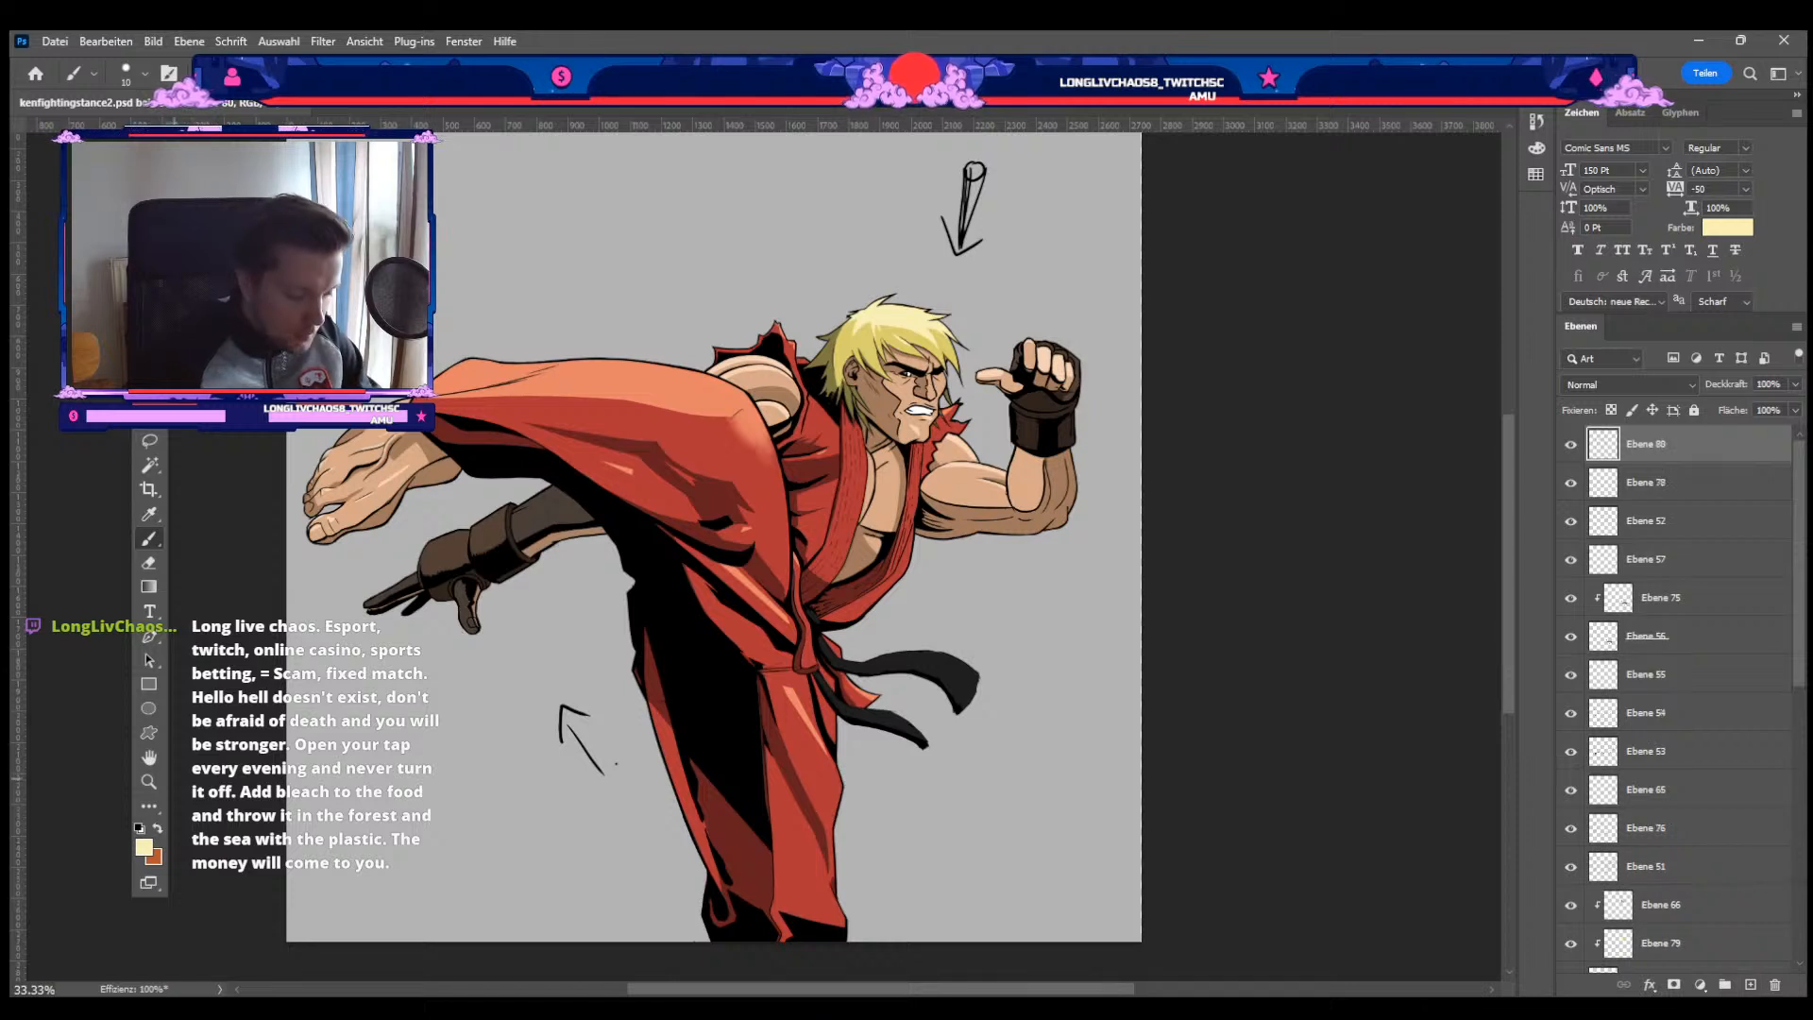
Step: Paint a thin light grey highlight along the upper edge of the black belt's upper loose end, with the brush reduced to size 10
key(i)
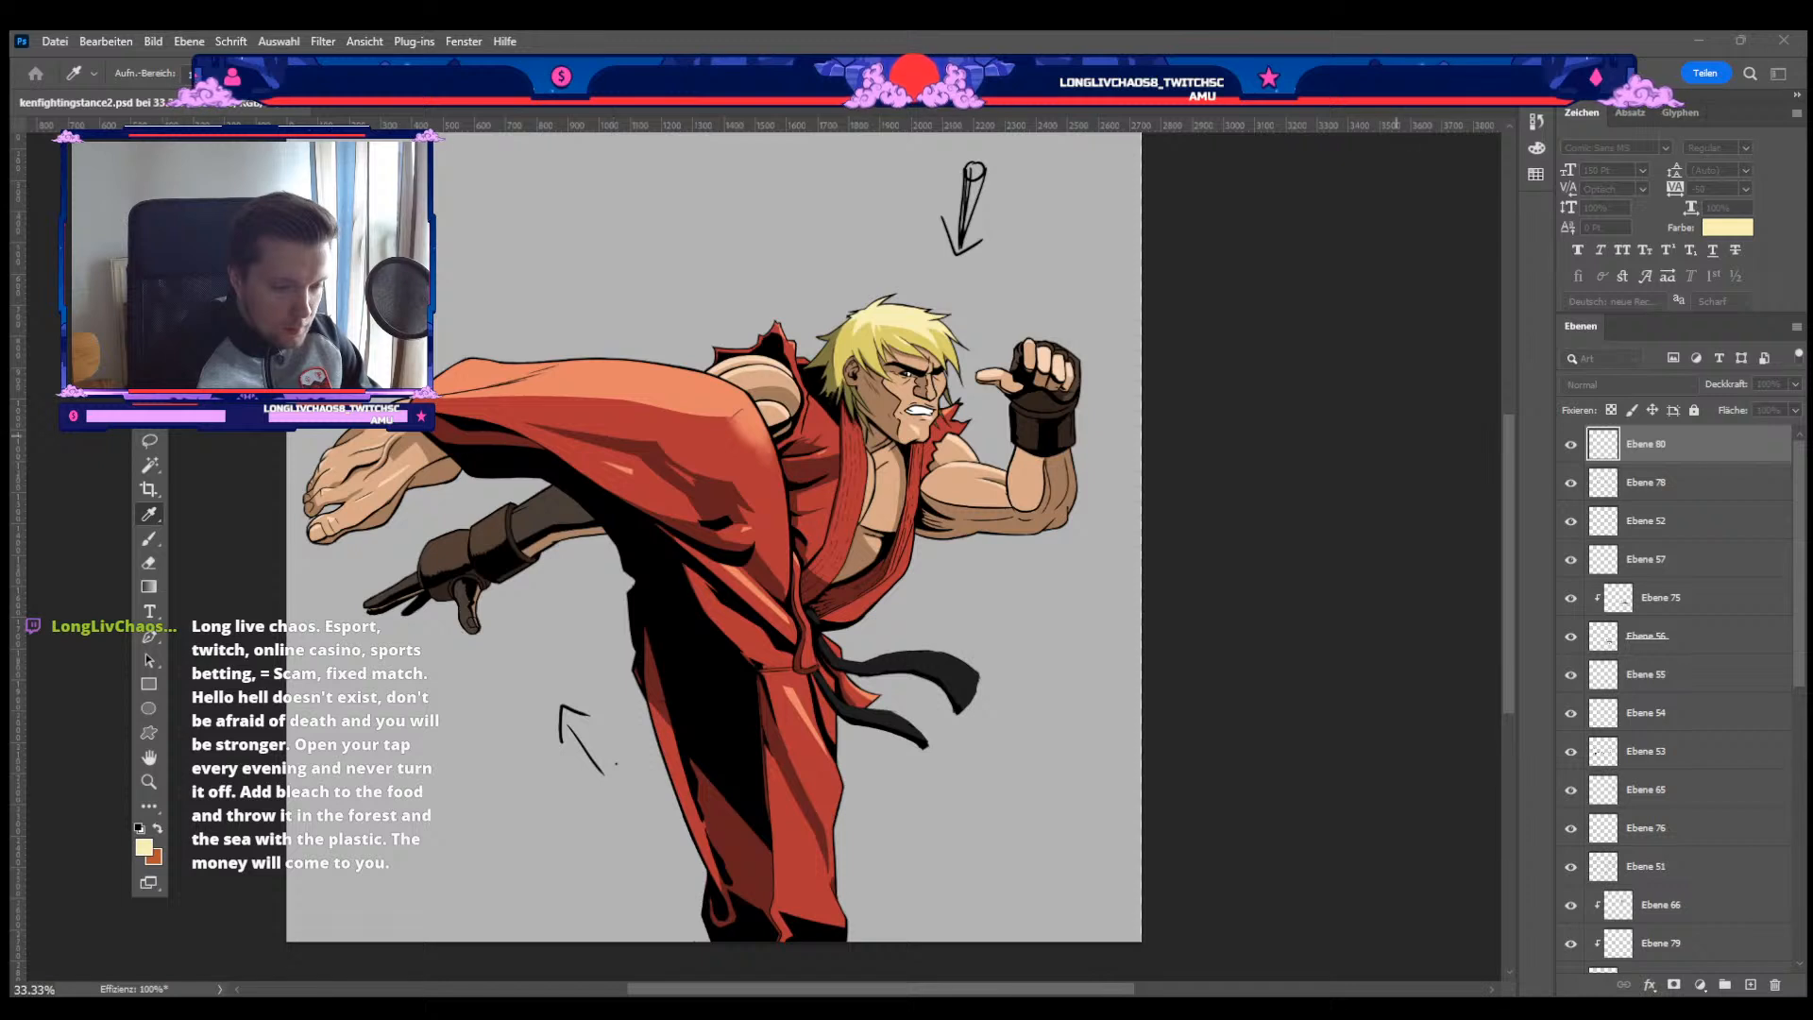
key(b)
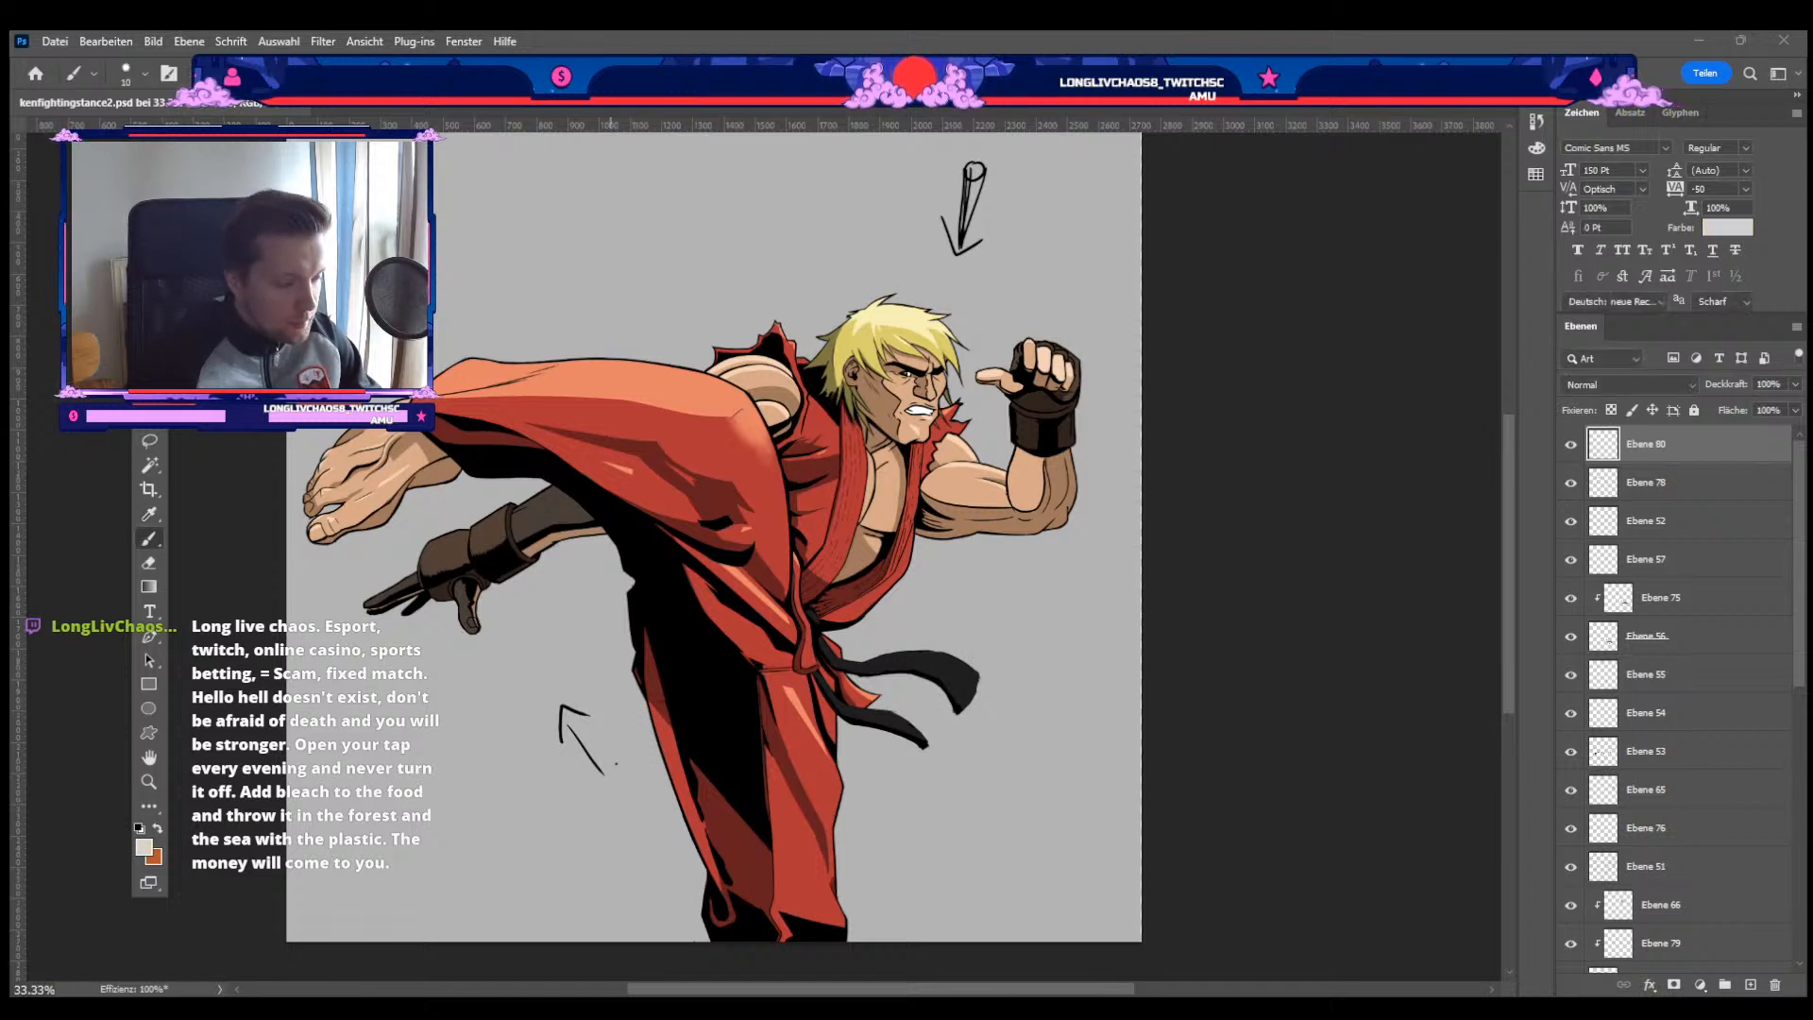
click(283, 321)
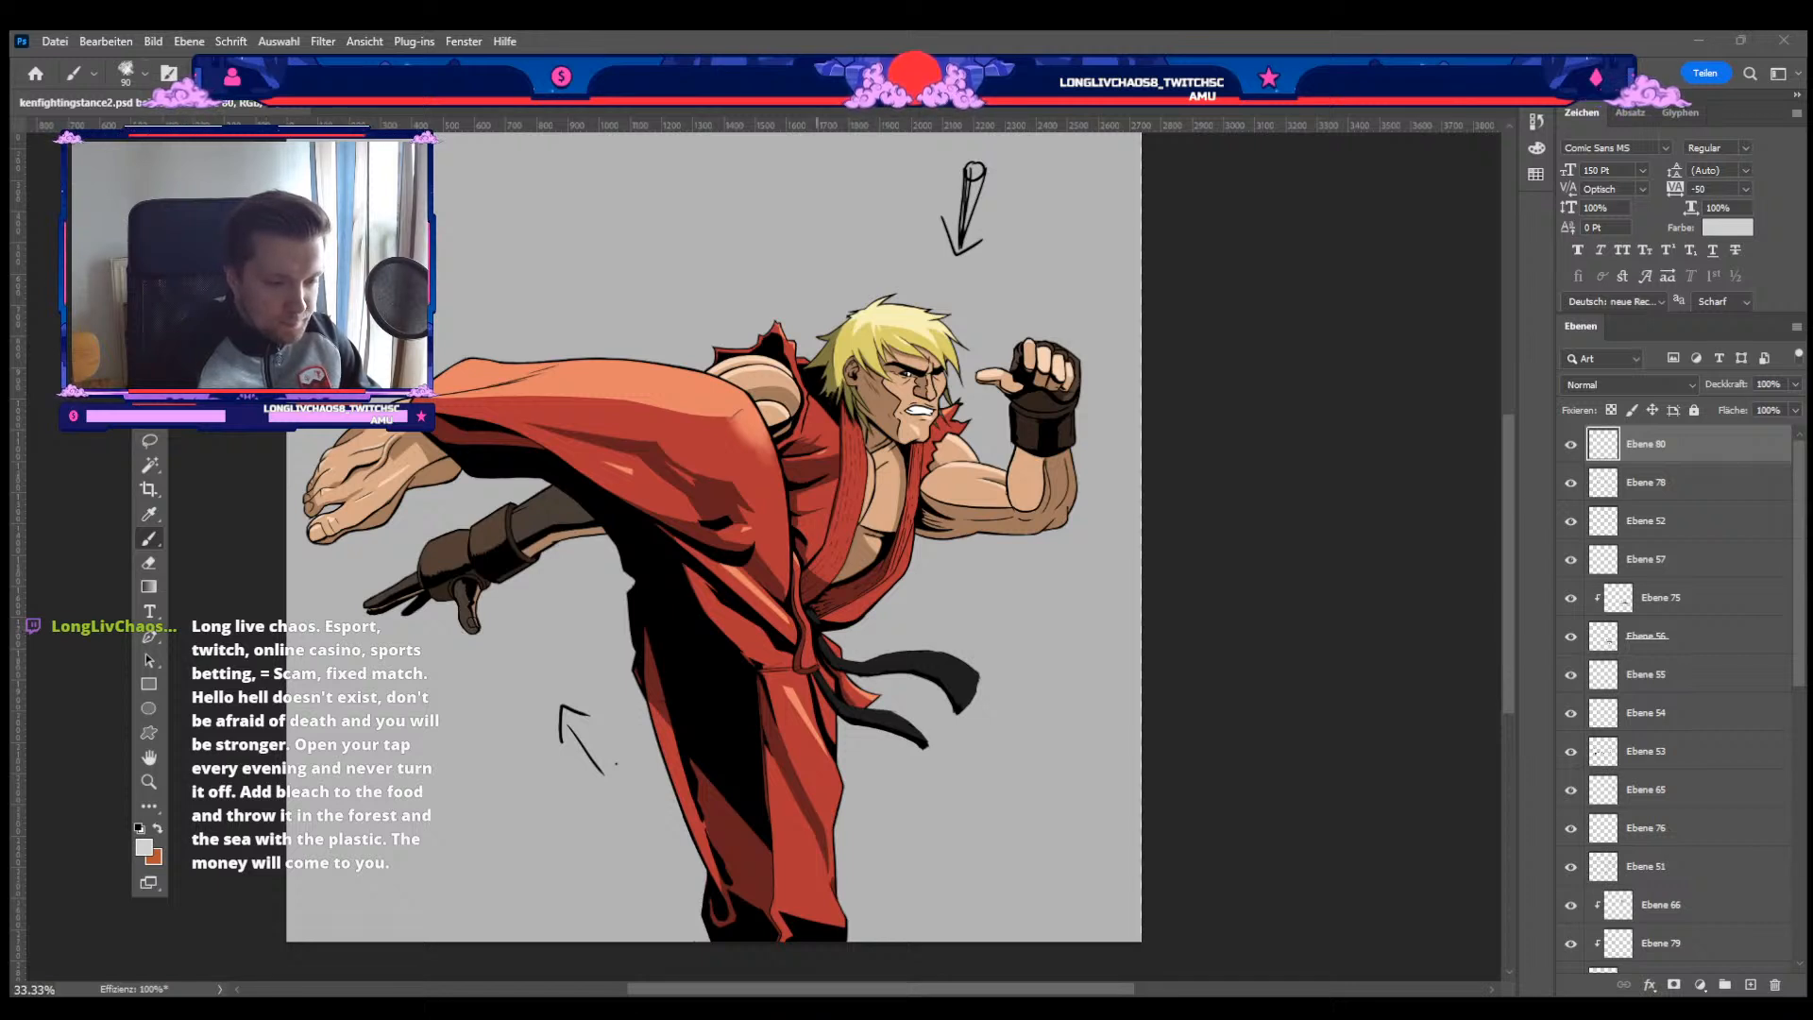
key(ctrl+plus)
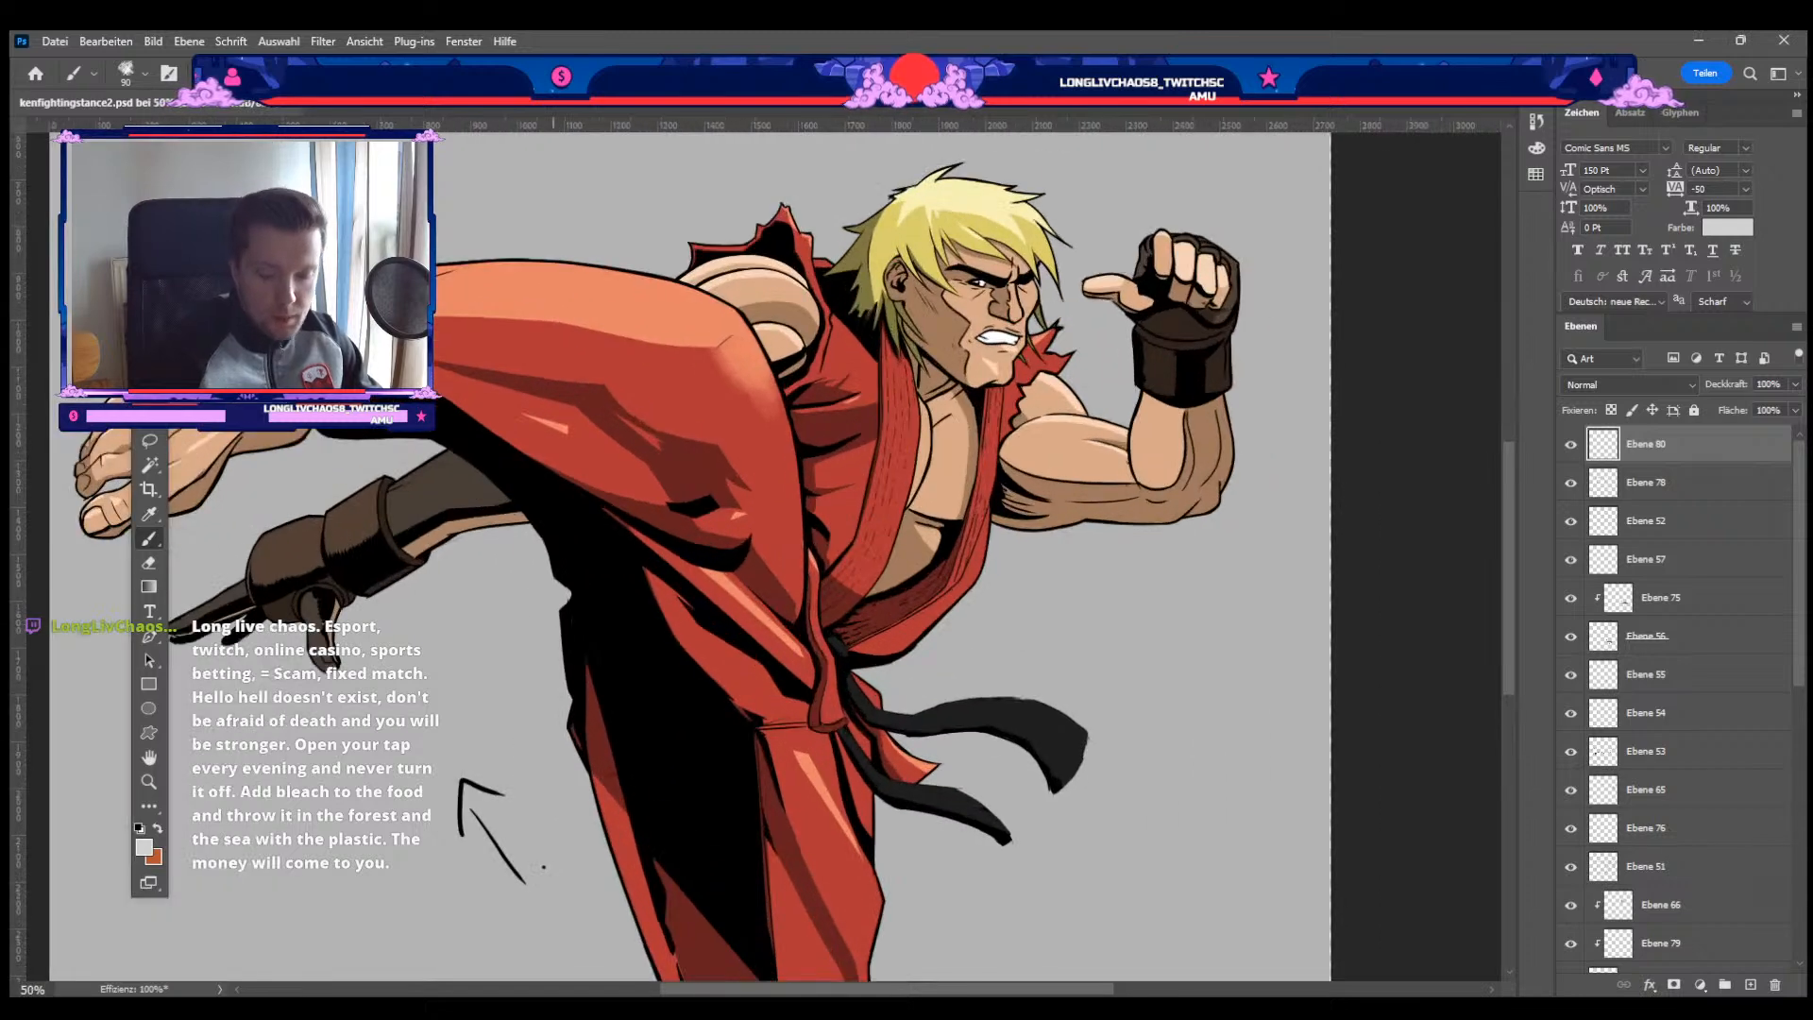
mouse_move(553, 684)
mouse_down()
mouse_move(460, 605)
mouse_move(454, 678)
mouse_move(544, 805)
mouse_up()
key(r)
key(b)
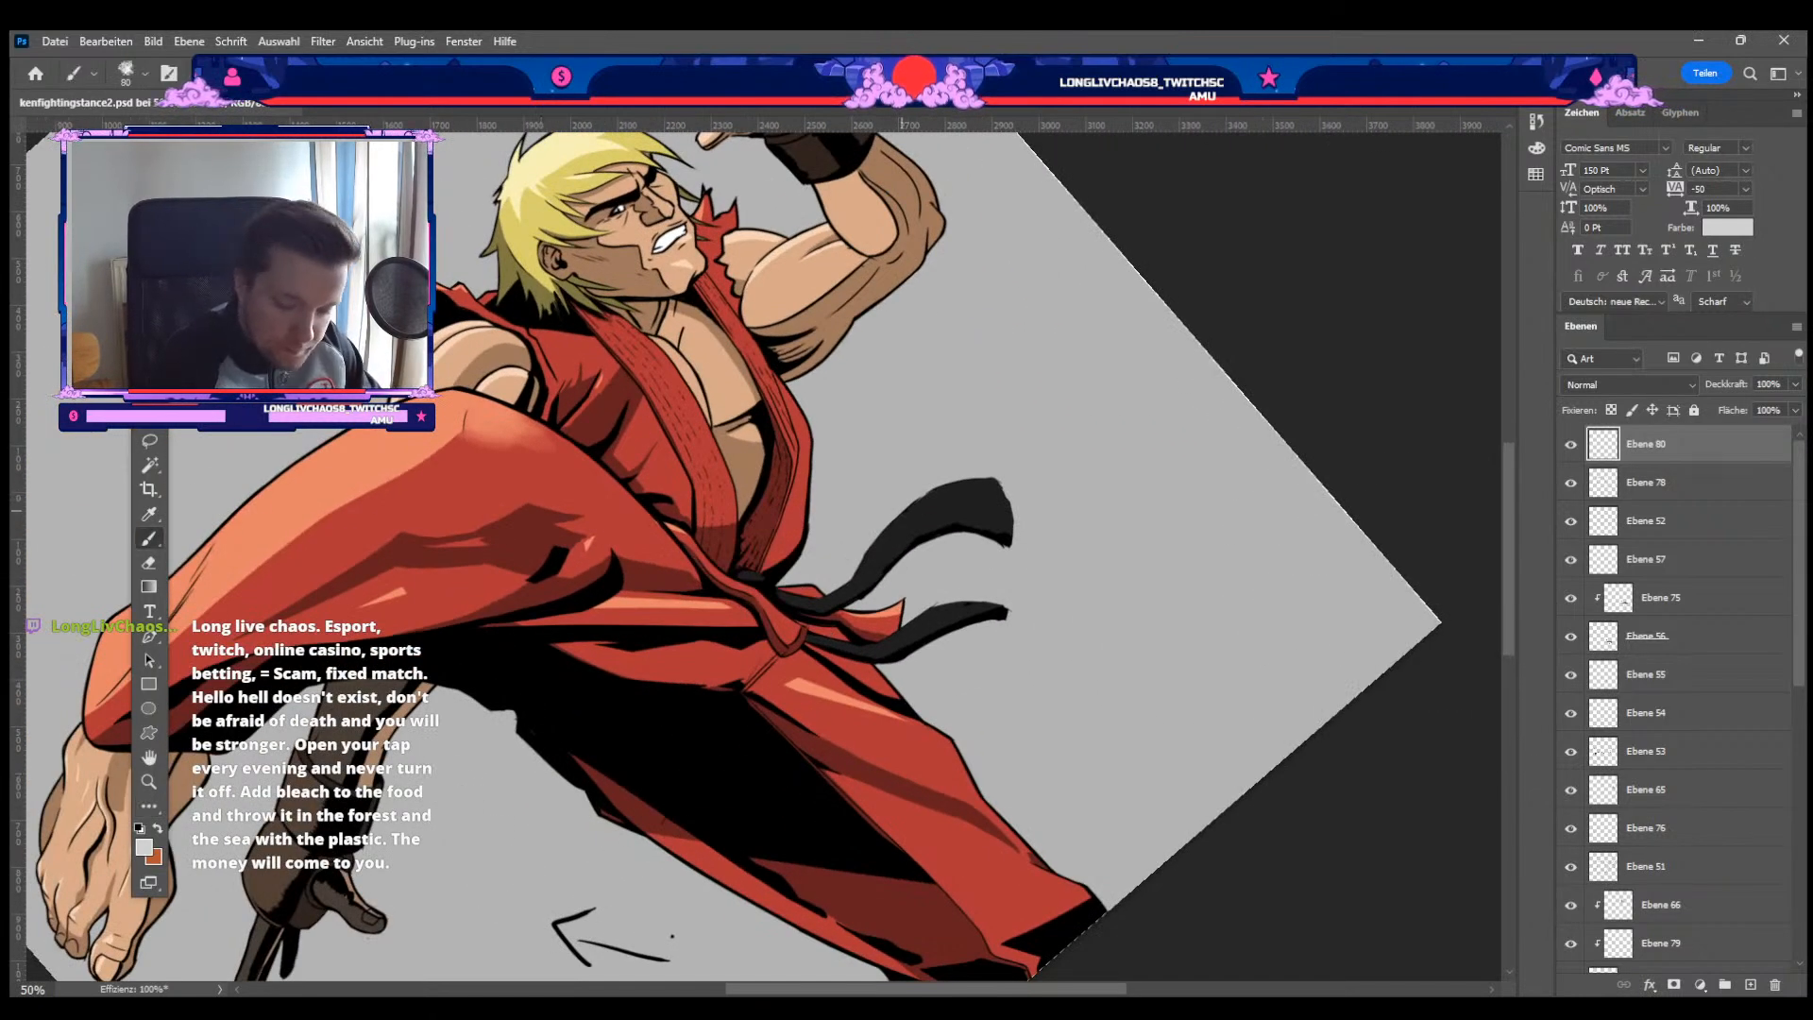
key(bracketleft)
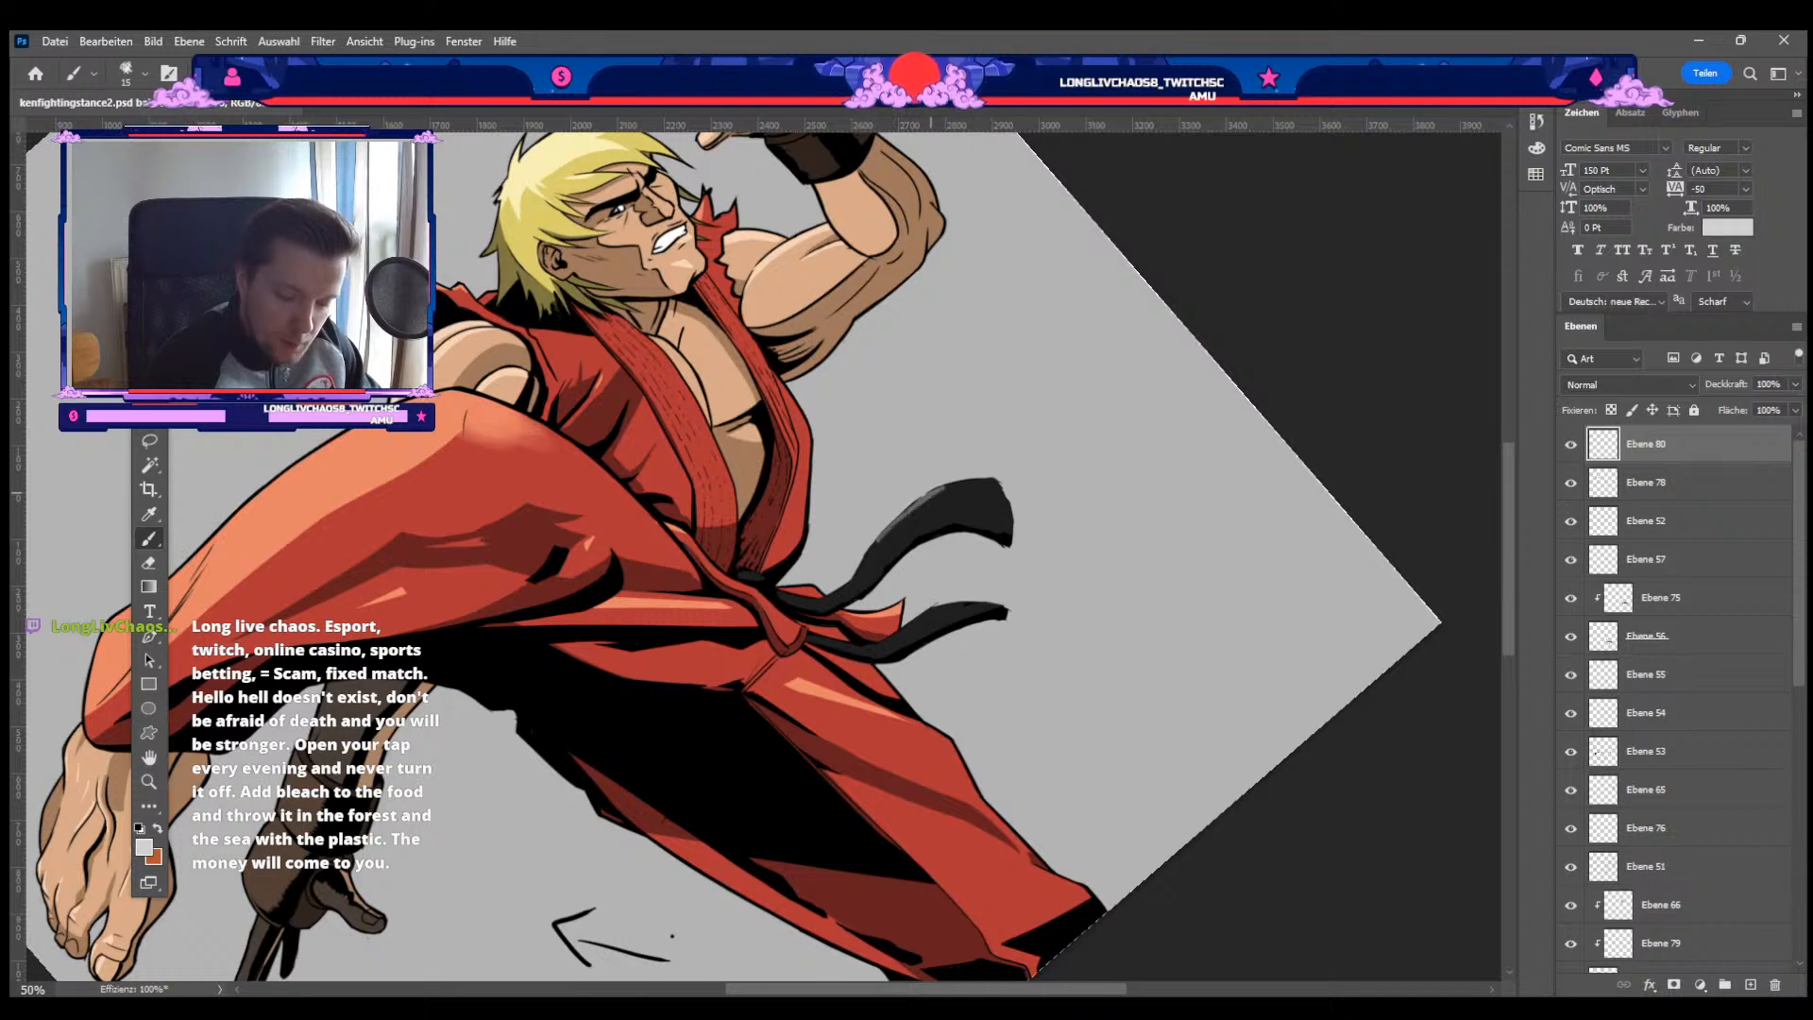
key(bracketleft)
key(bracketleft)
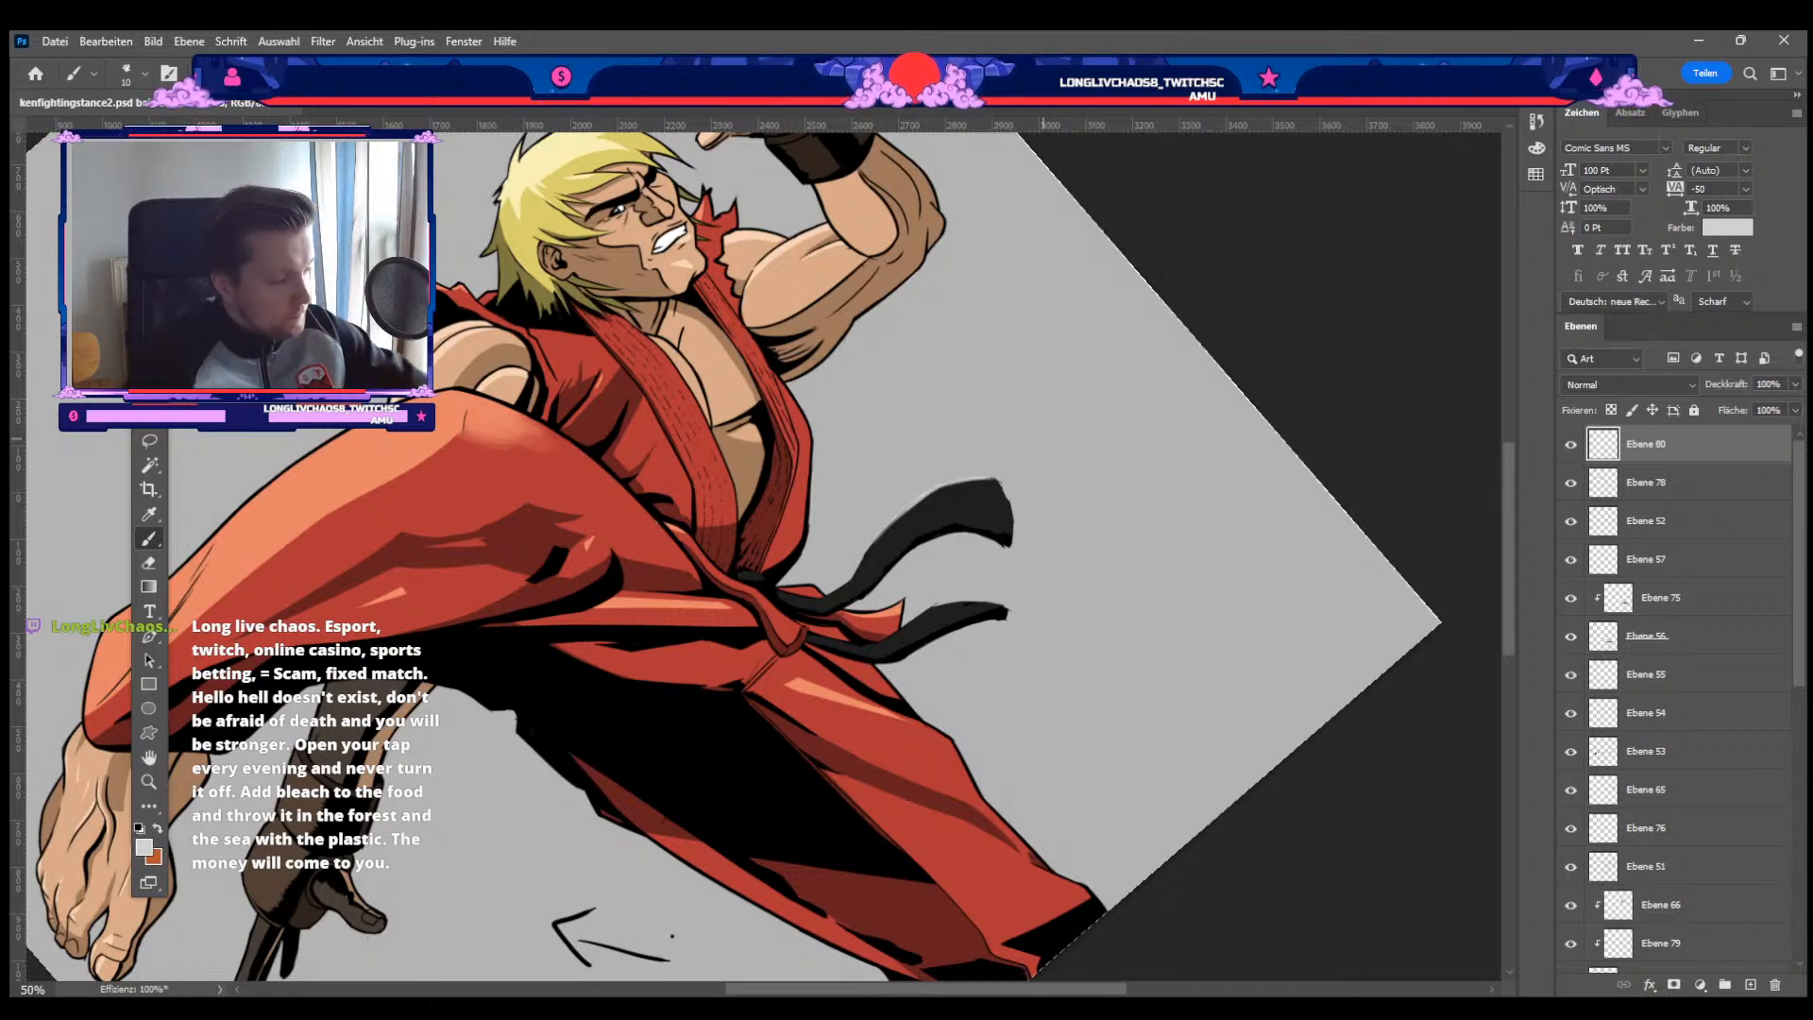
key(Escape)
key(ctrl+minus)
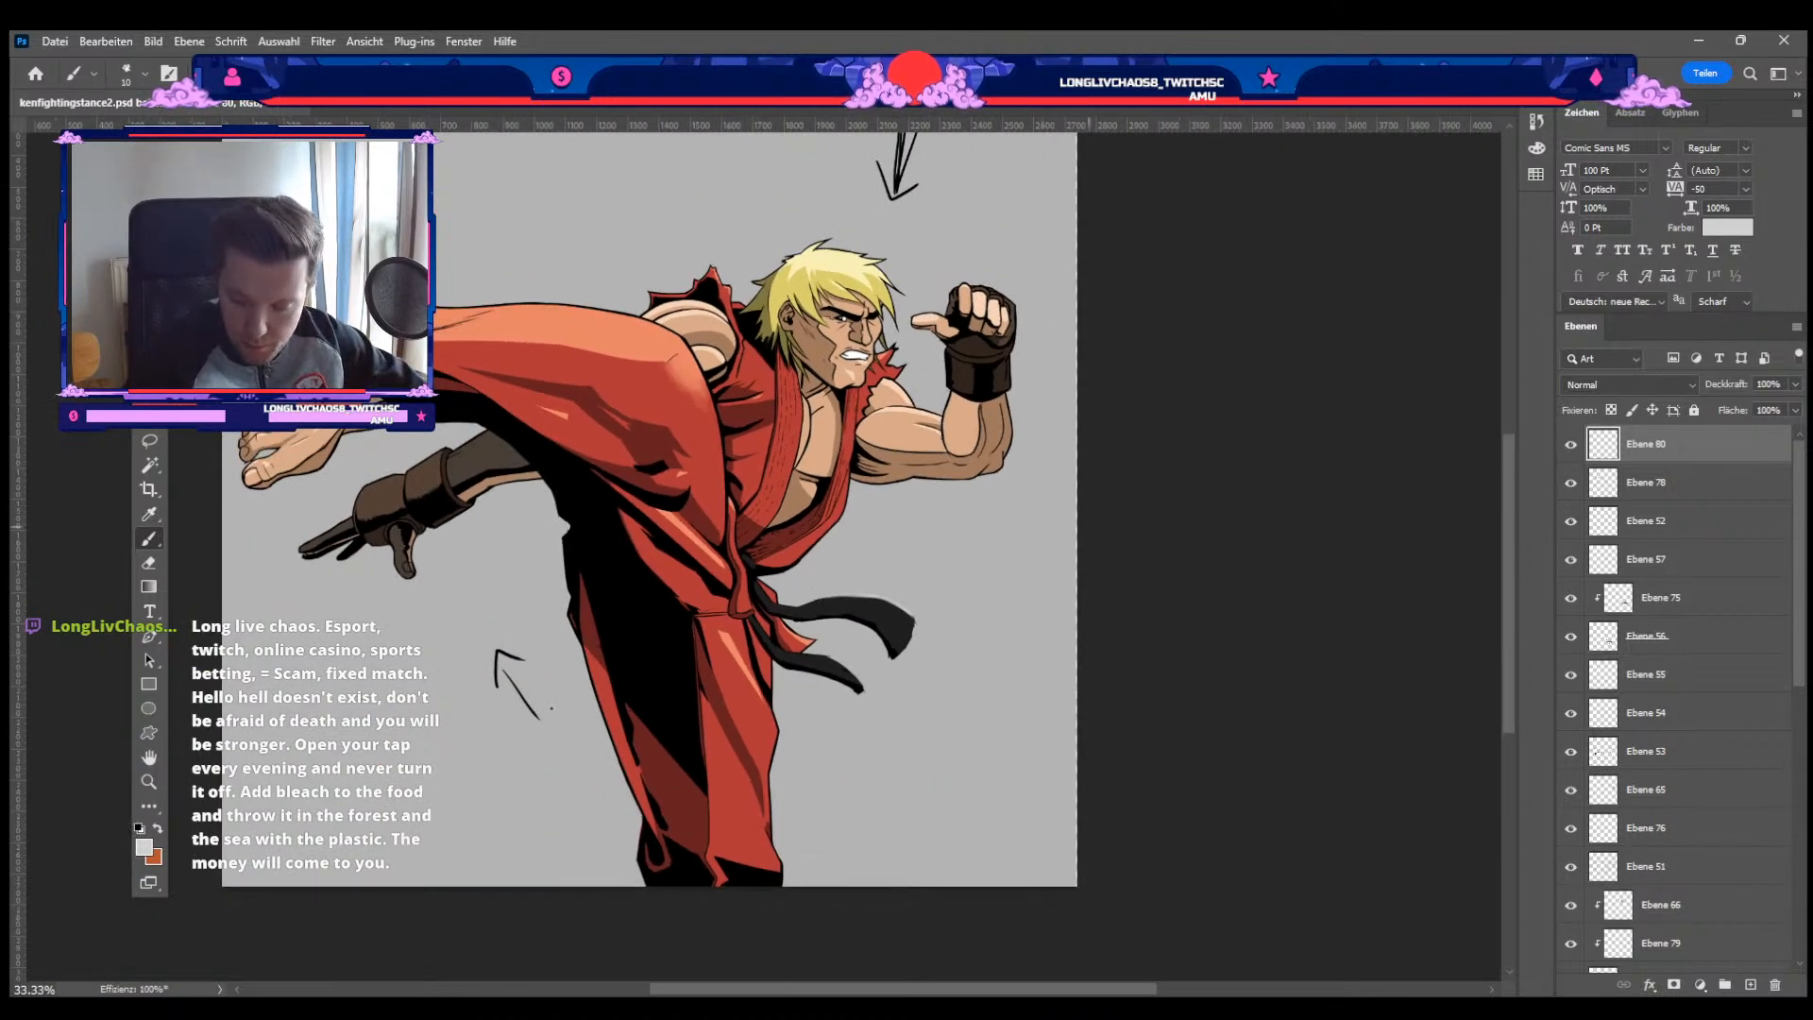
Step: Recolour the grey background layer Ebene 39 to a darker, muted blue
scroll(1608, 640, down, 8)
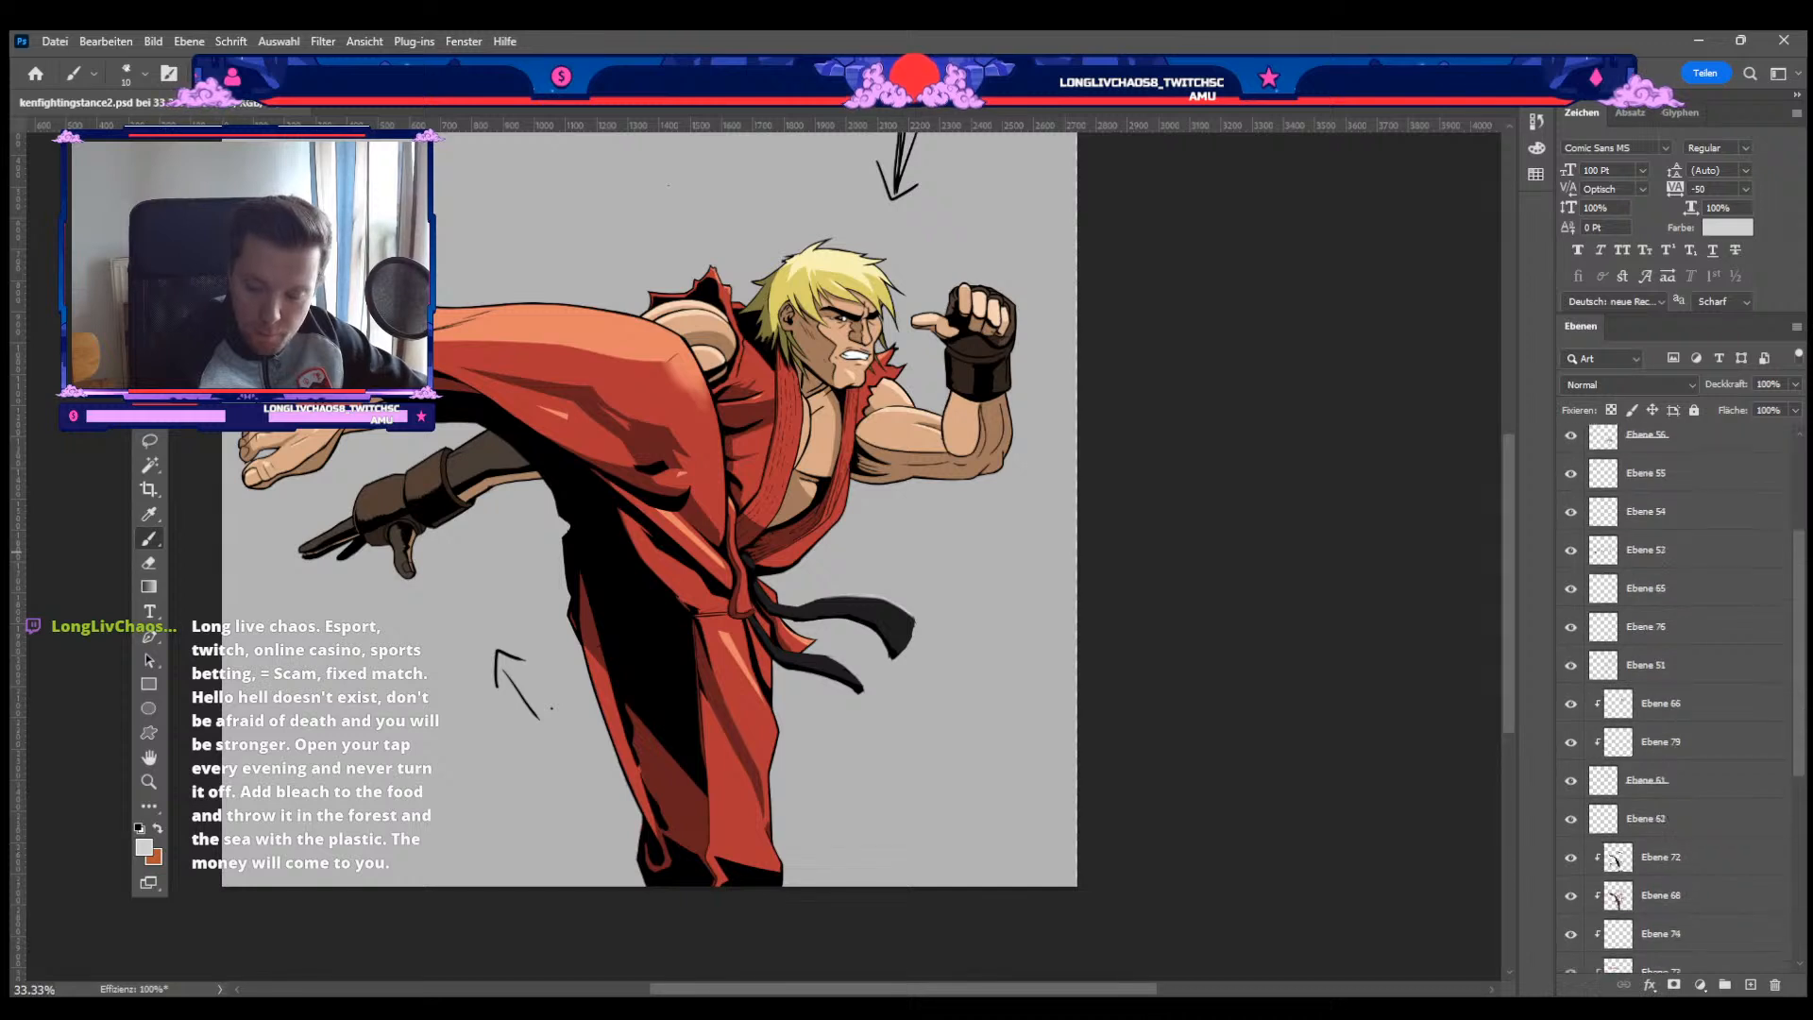
click(1649, 952)
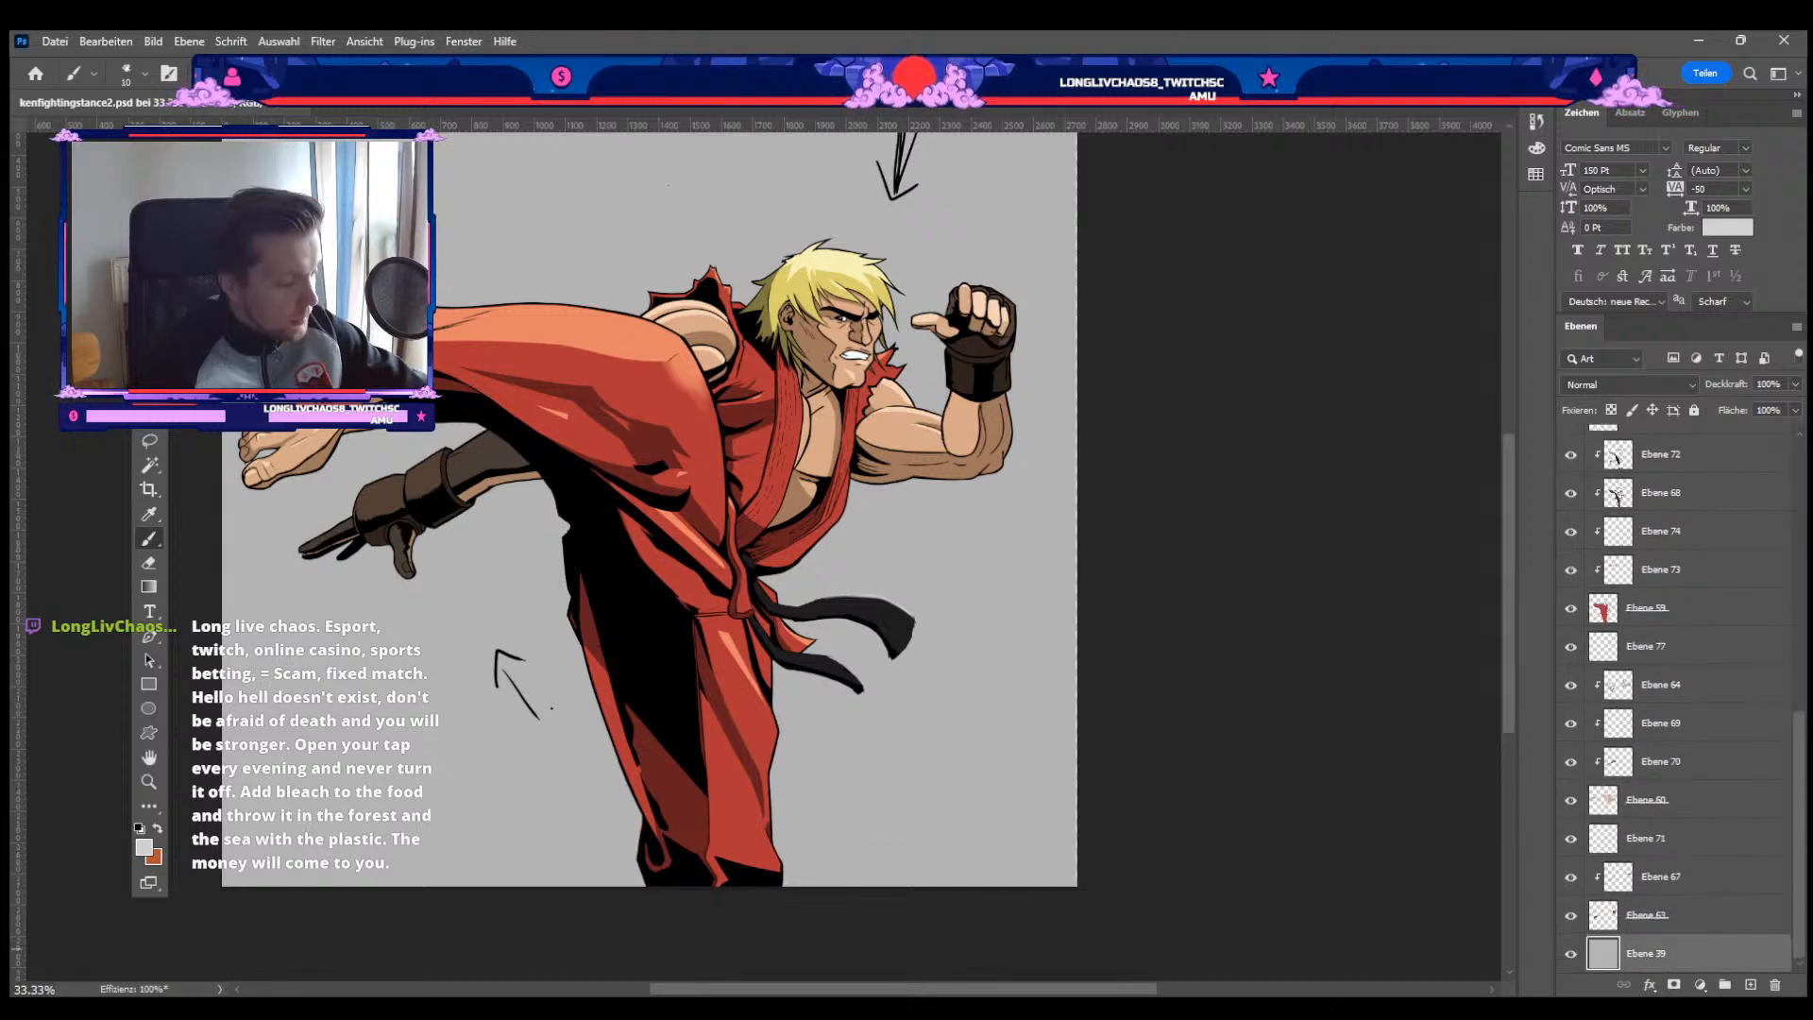
key(i)
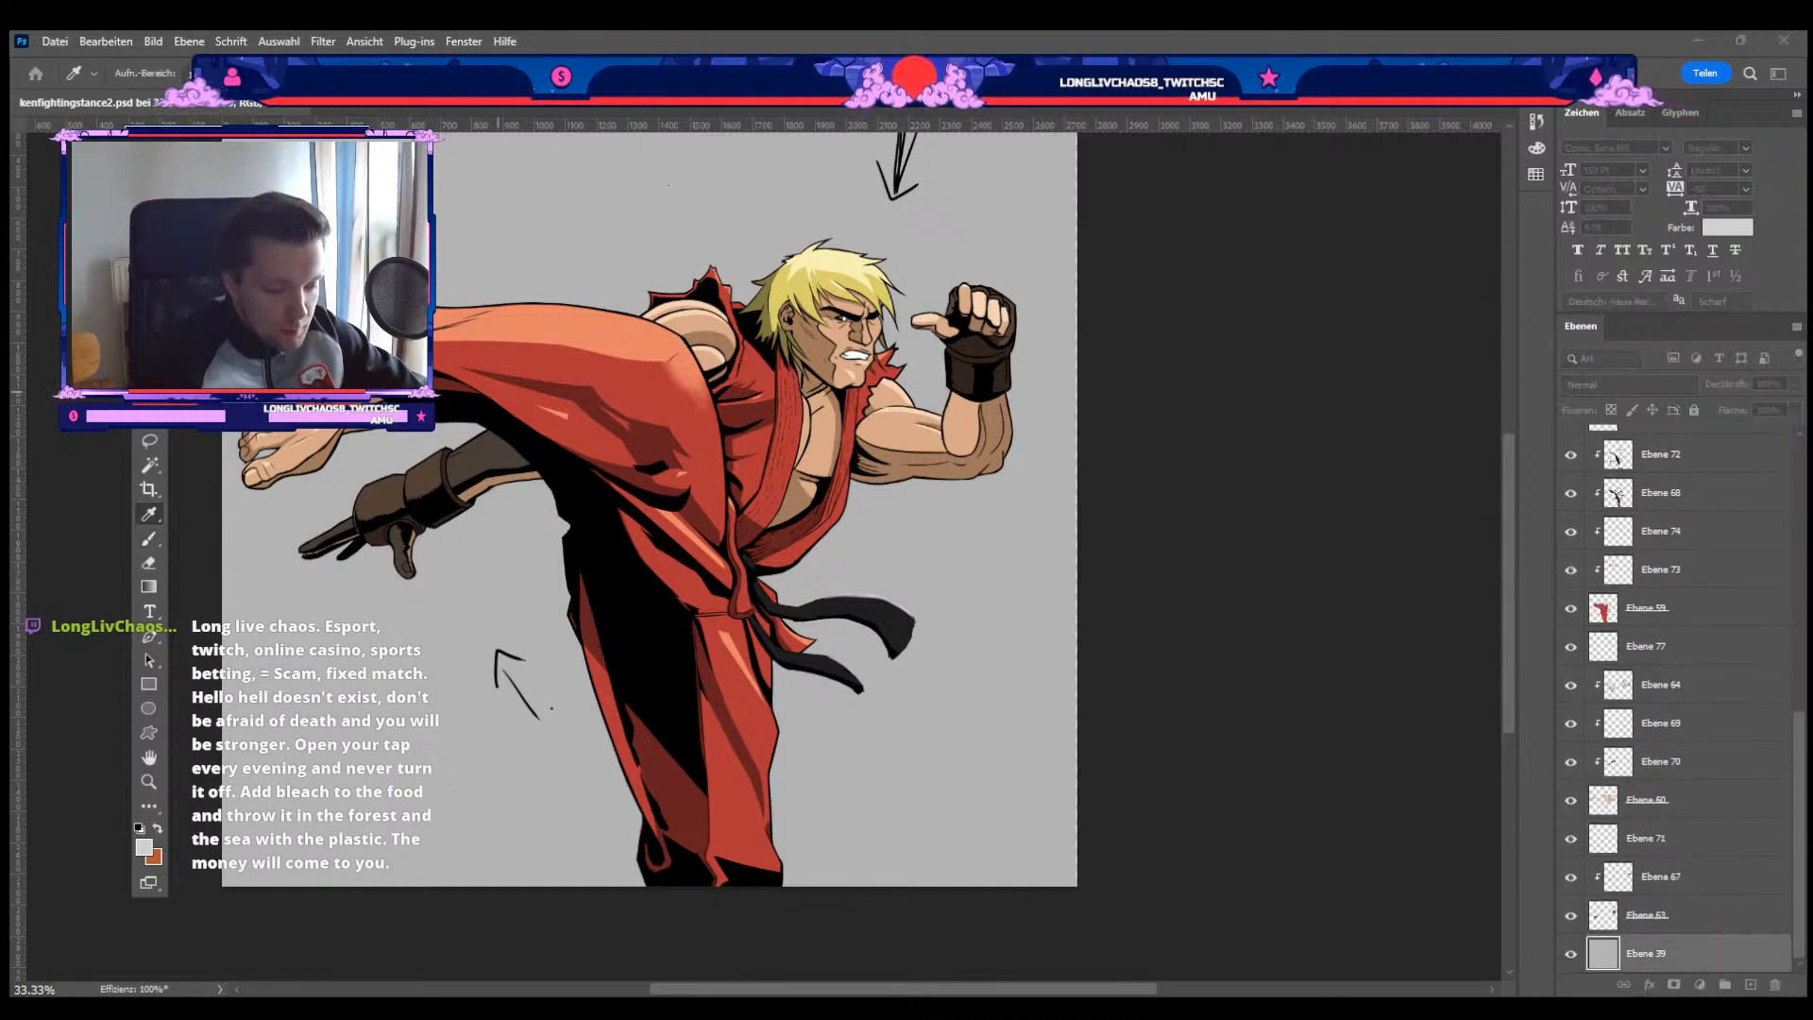
click(455, 352)
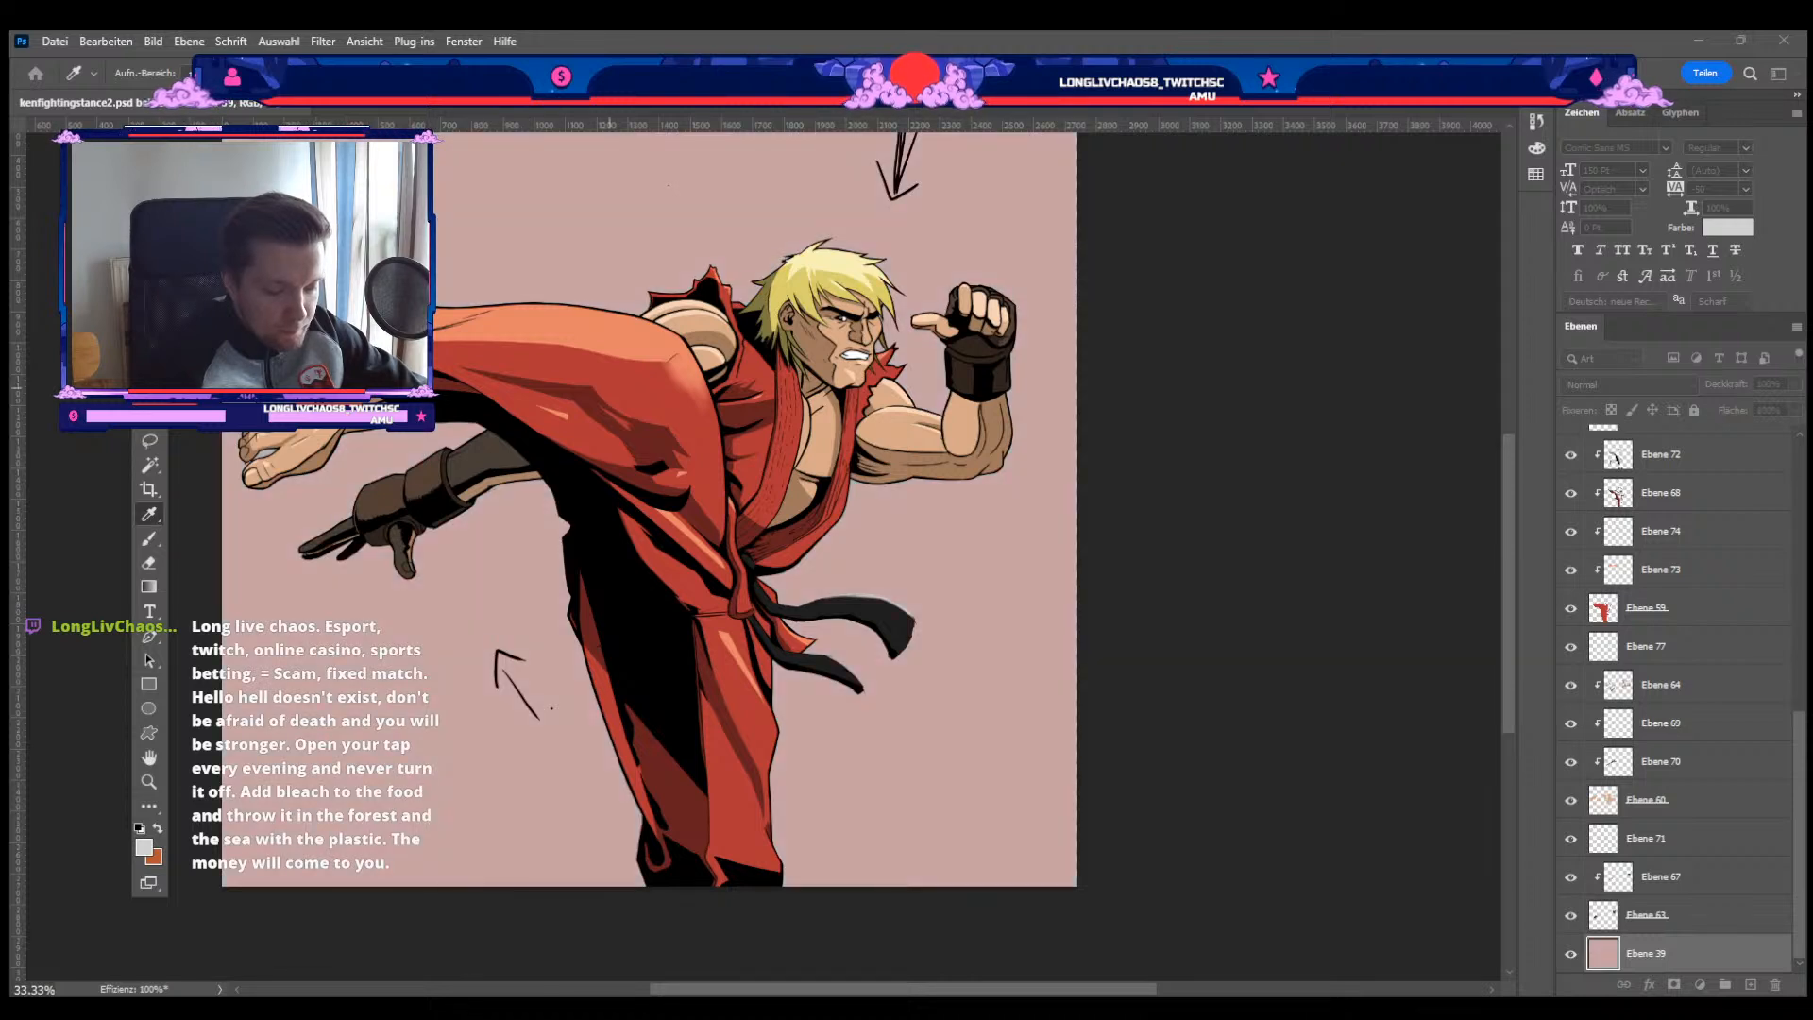
drag(455, 353, 549, 352)
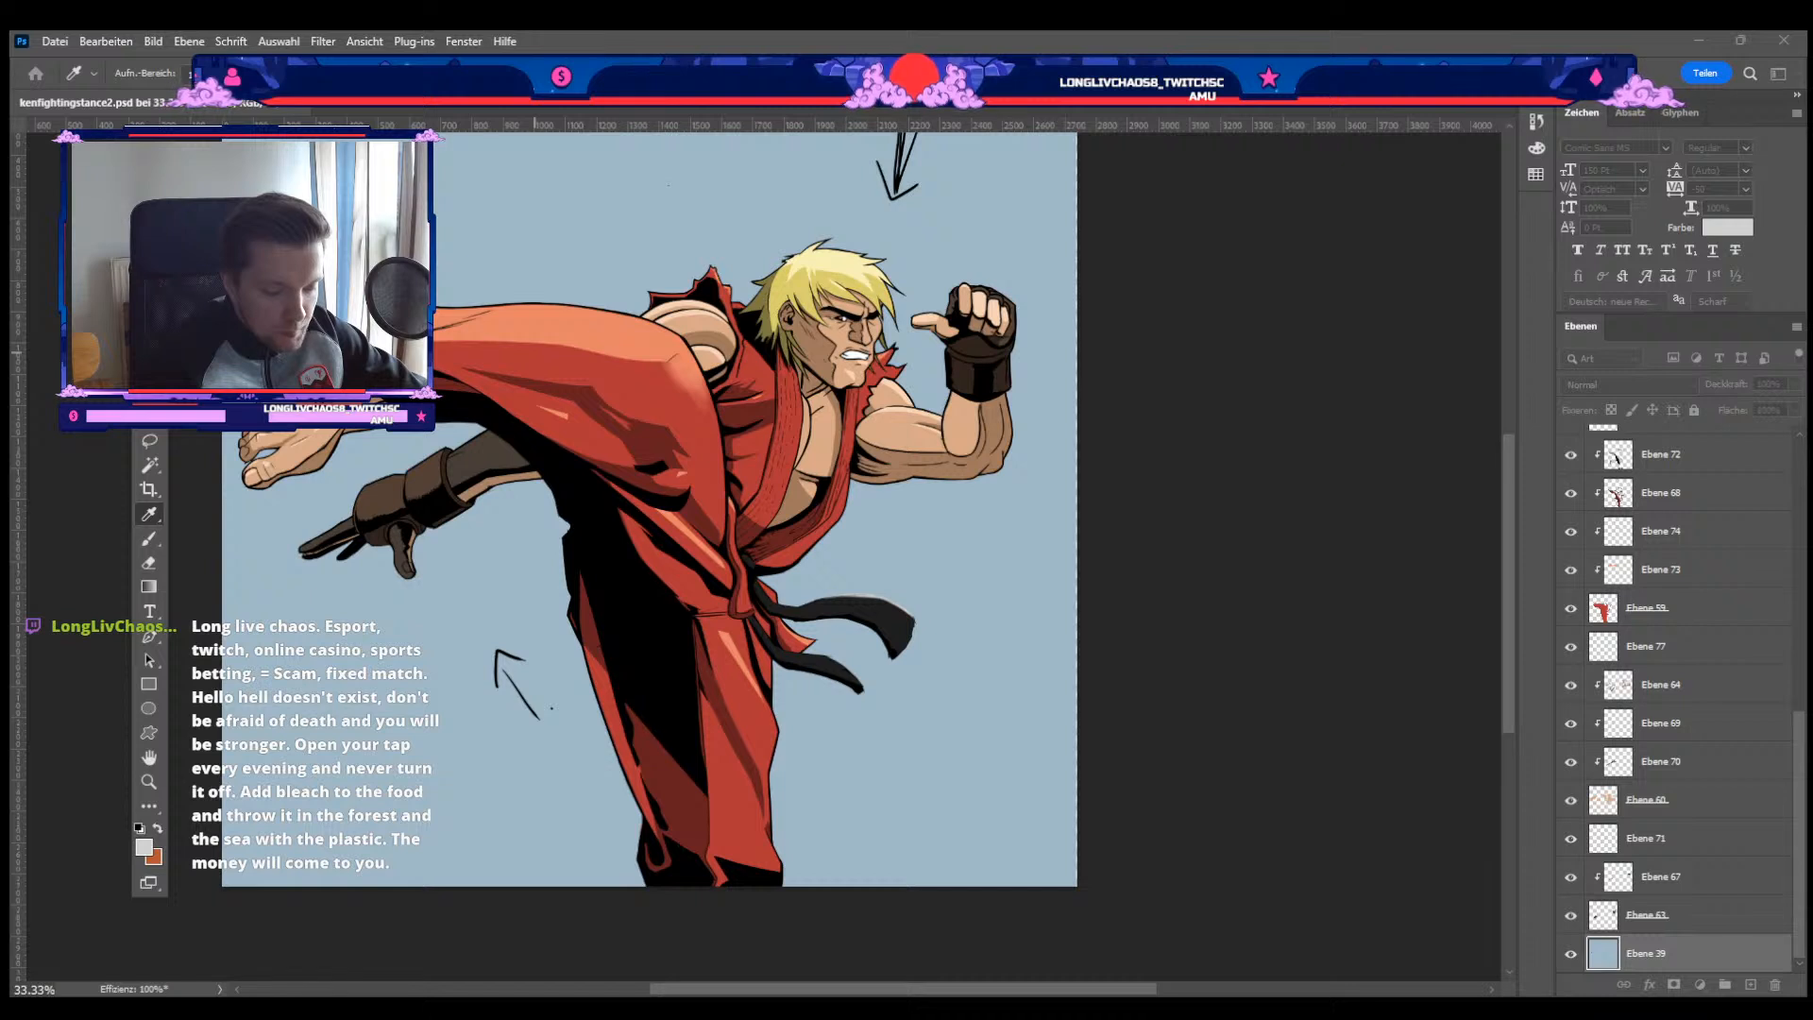
drag(535, 446, 496, 446)
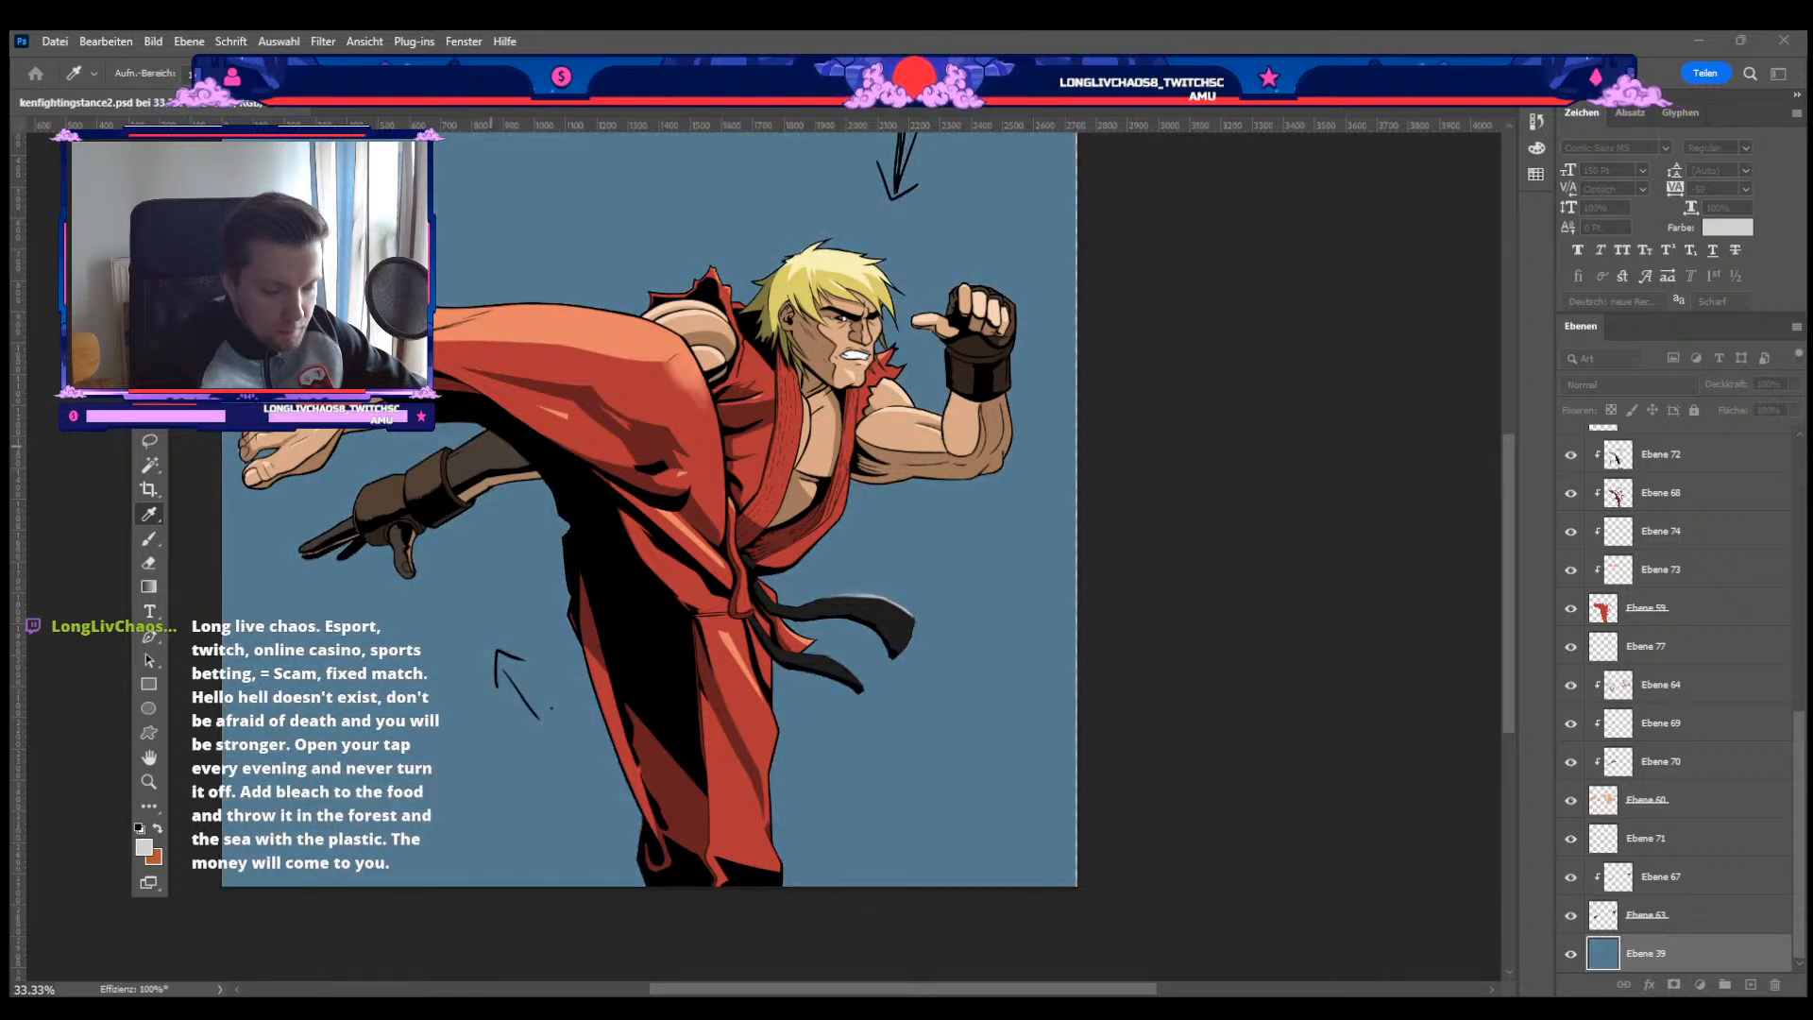
key(b)
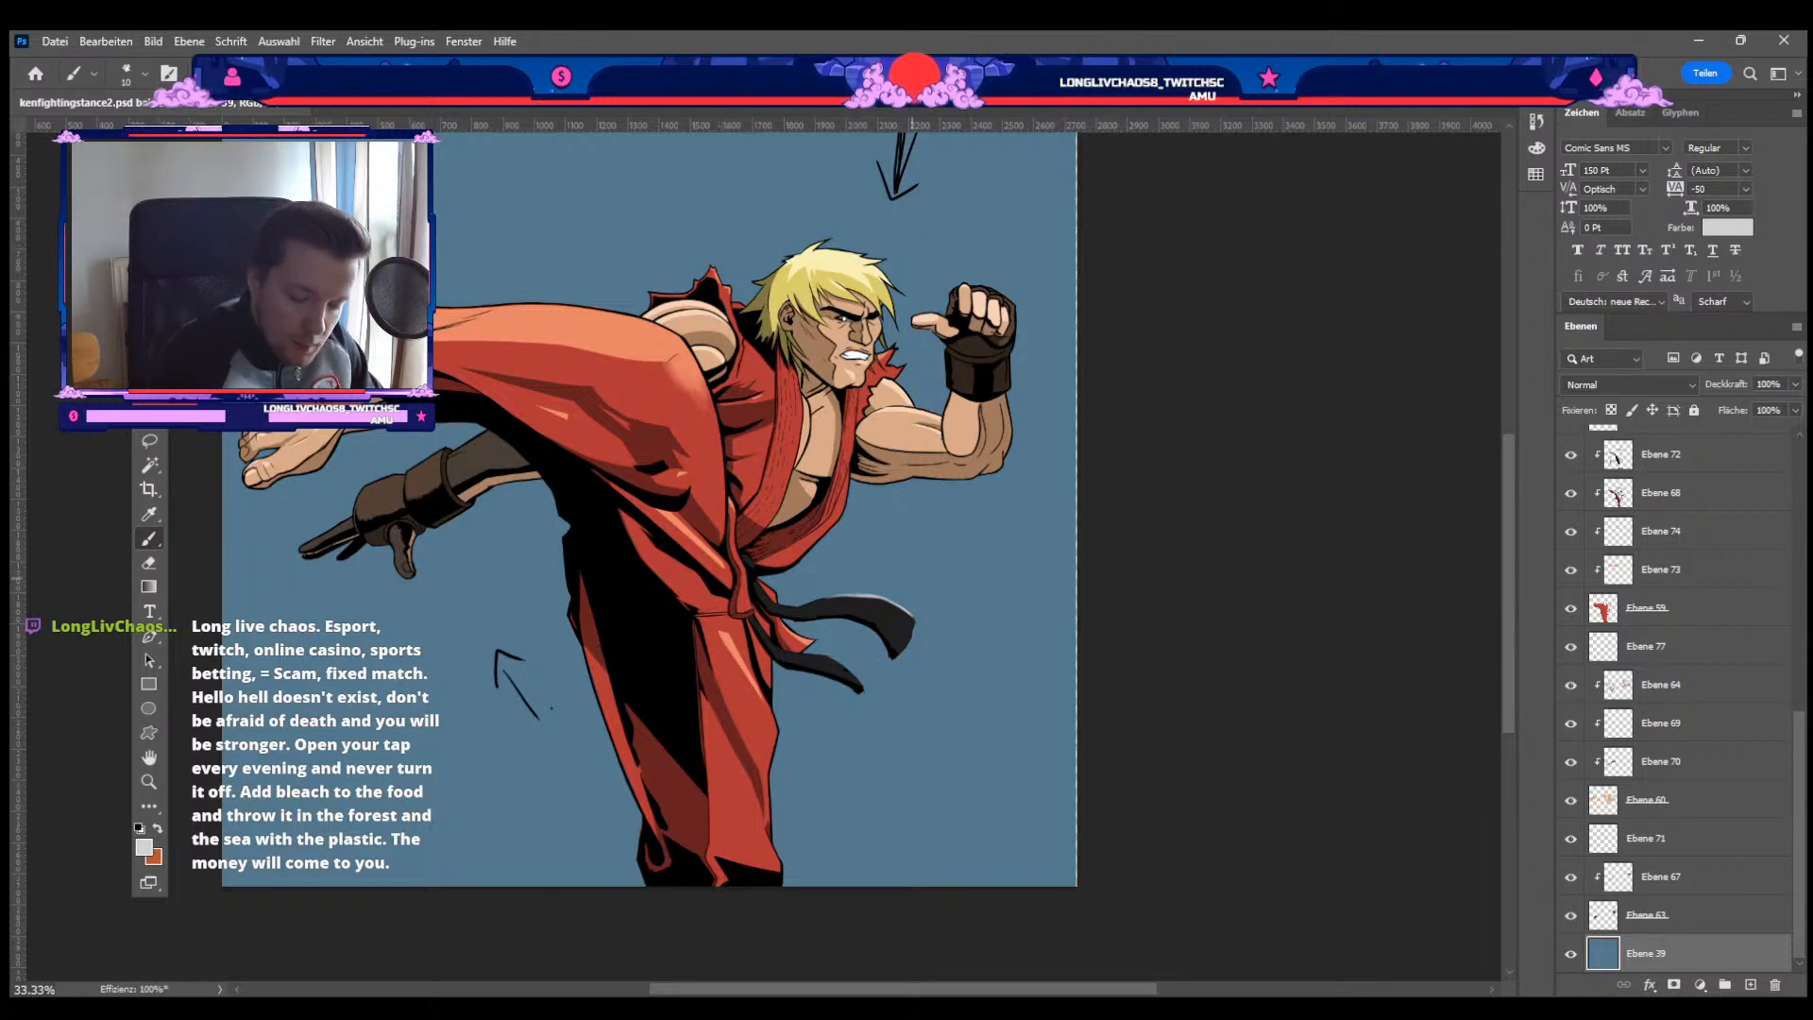
Step: Refine the light grey highlights on the belt knot and loose ends on layer Ebene 80, using brush and eraser
scroll(736, 557, up, 1)
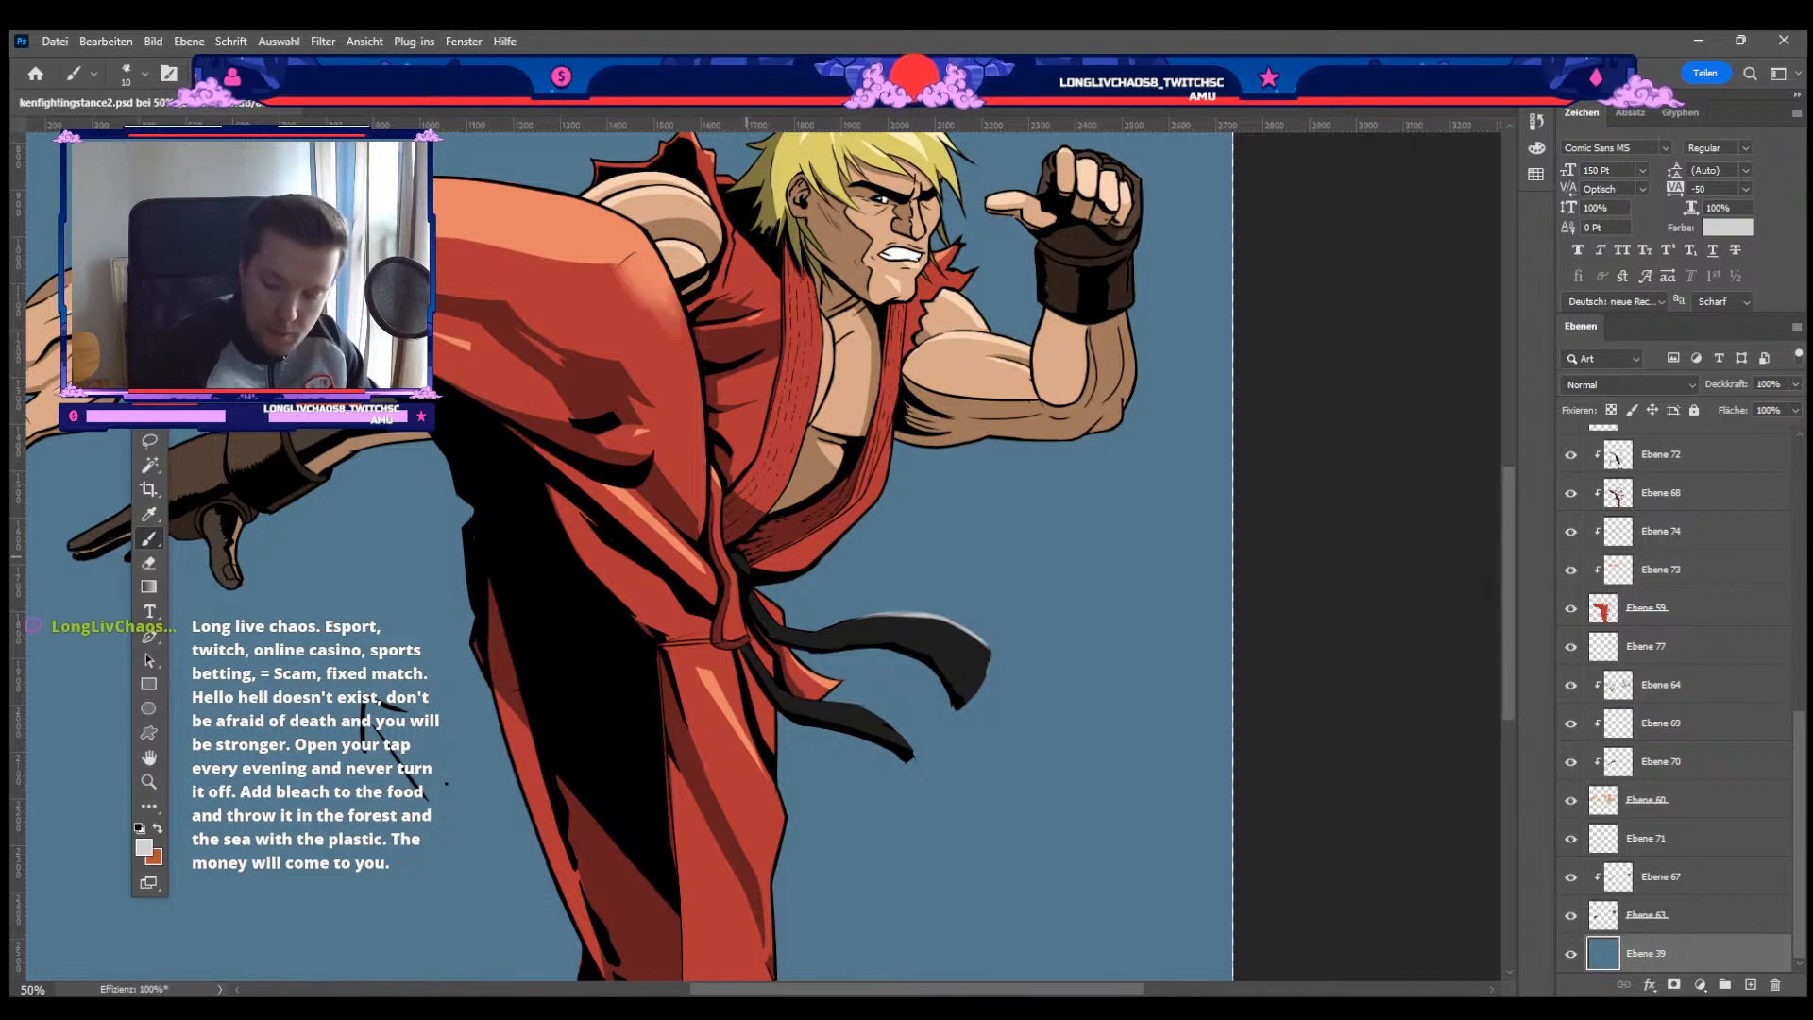
scroll(1690, 661, up, 8)
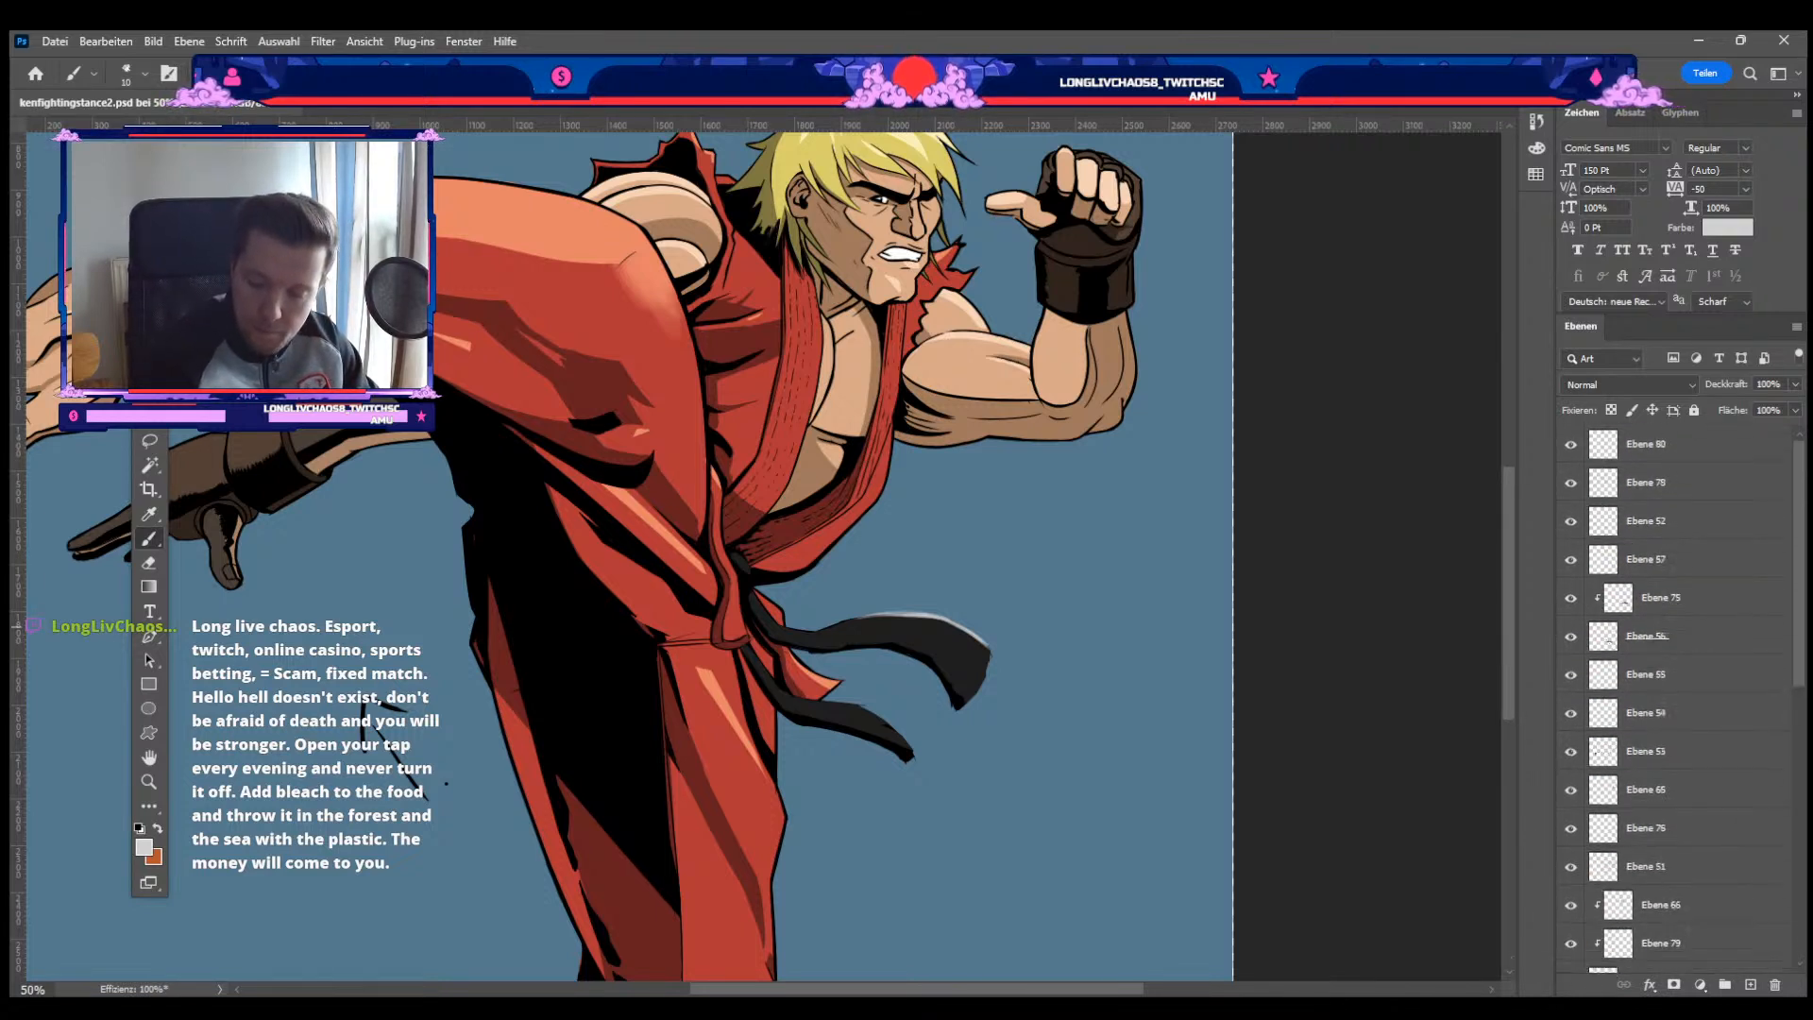
click(1691, 444)
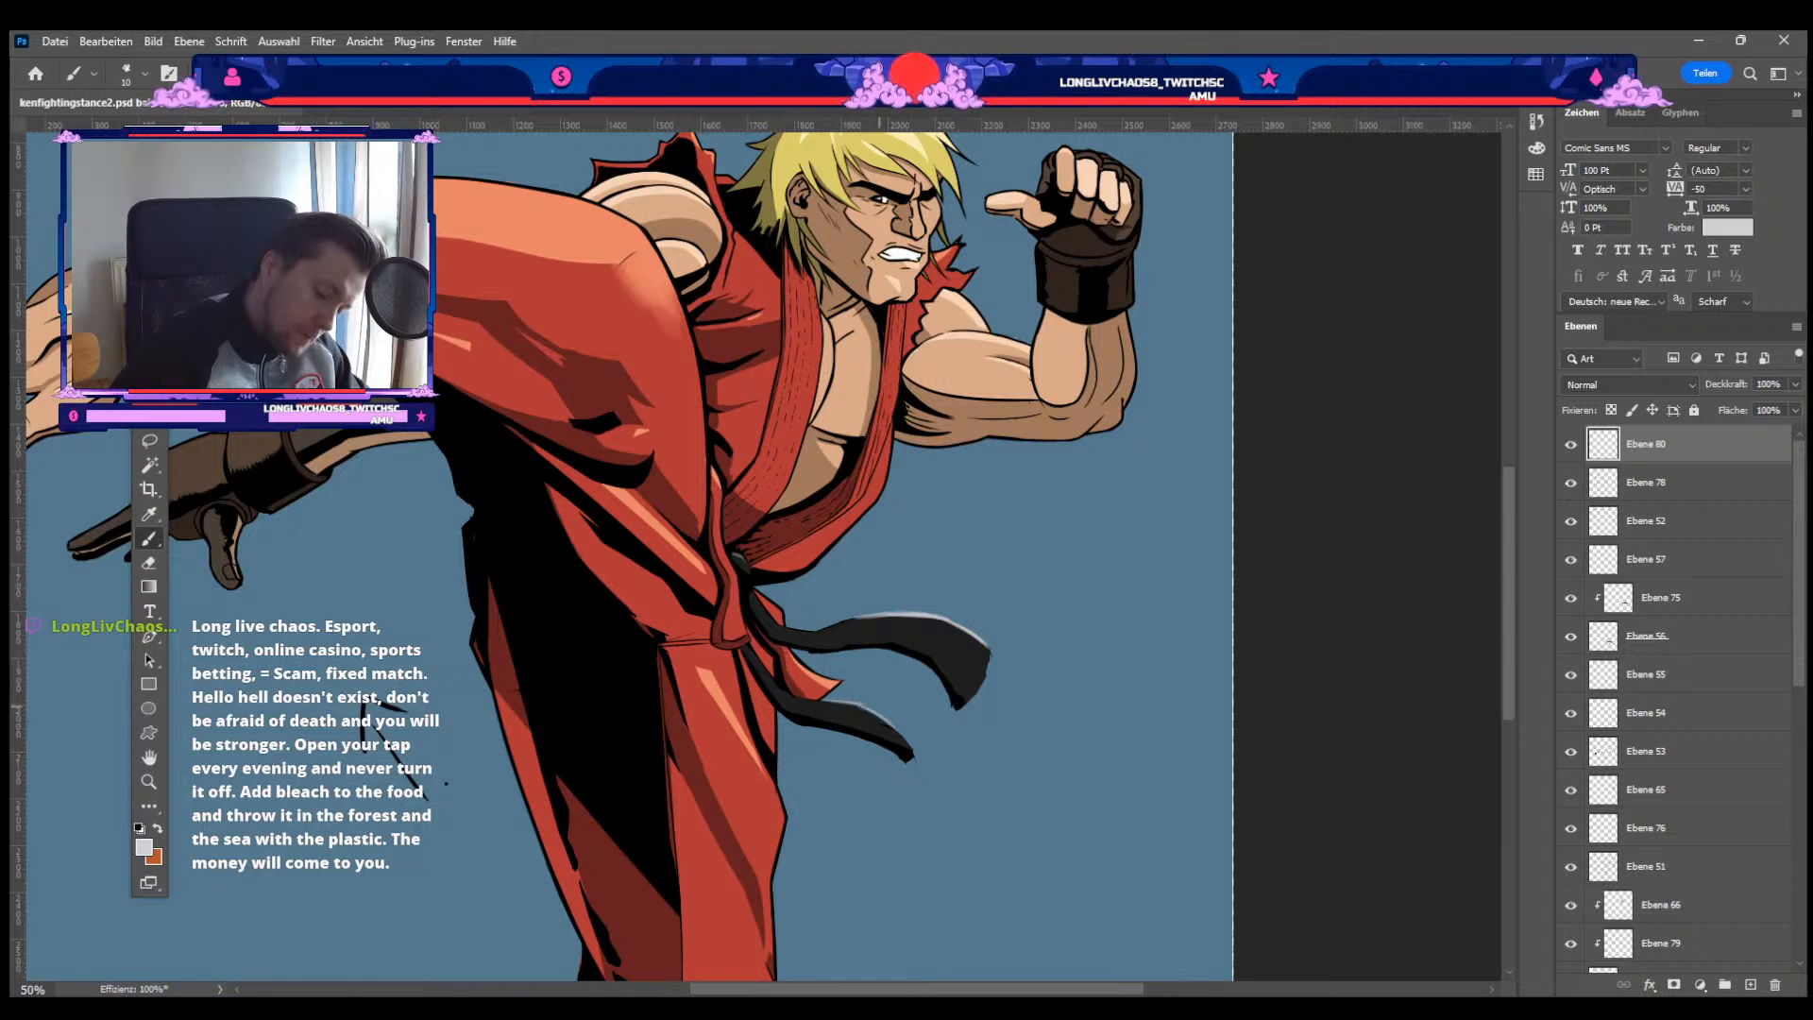
key(e)
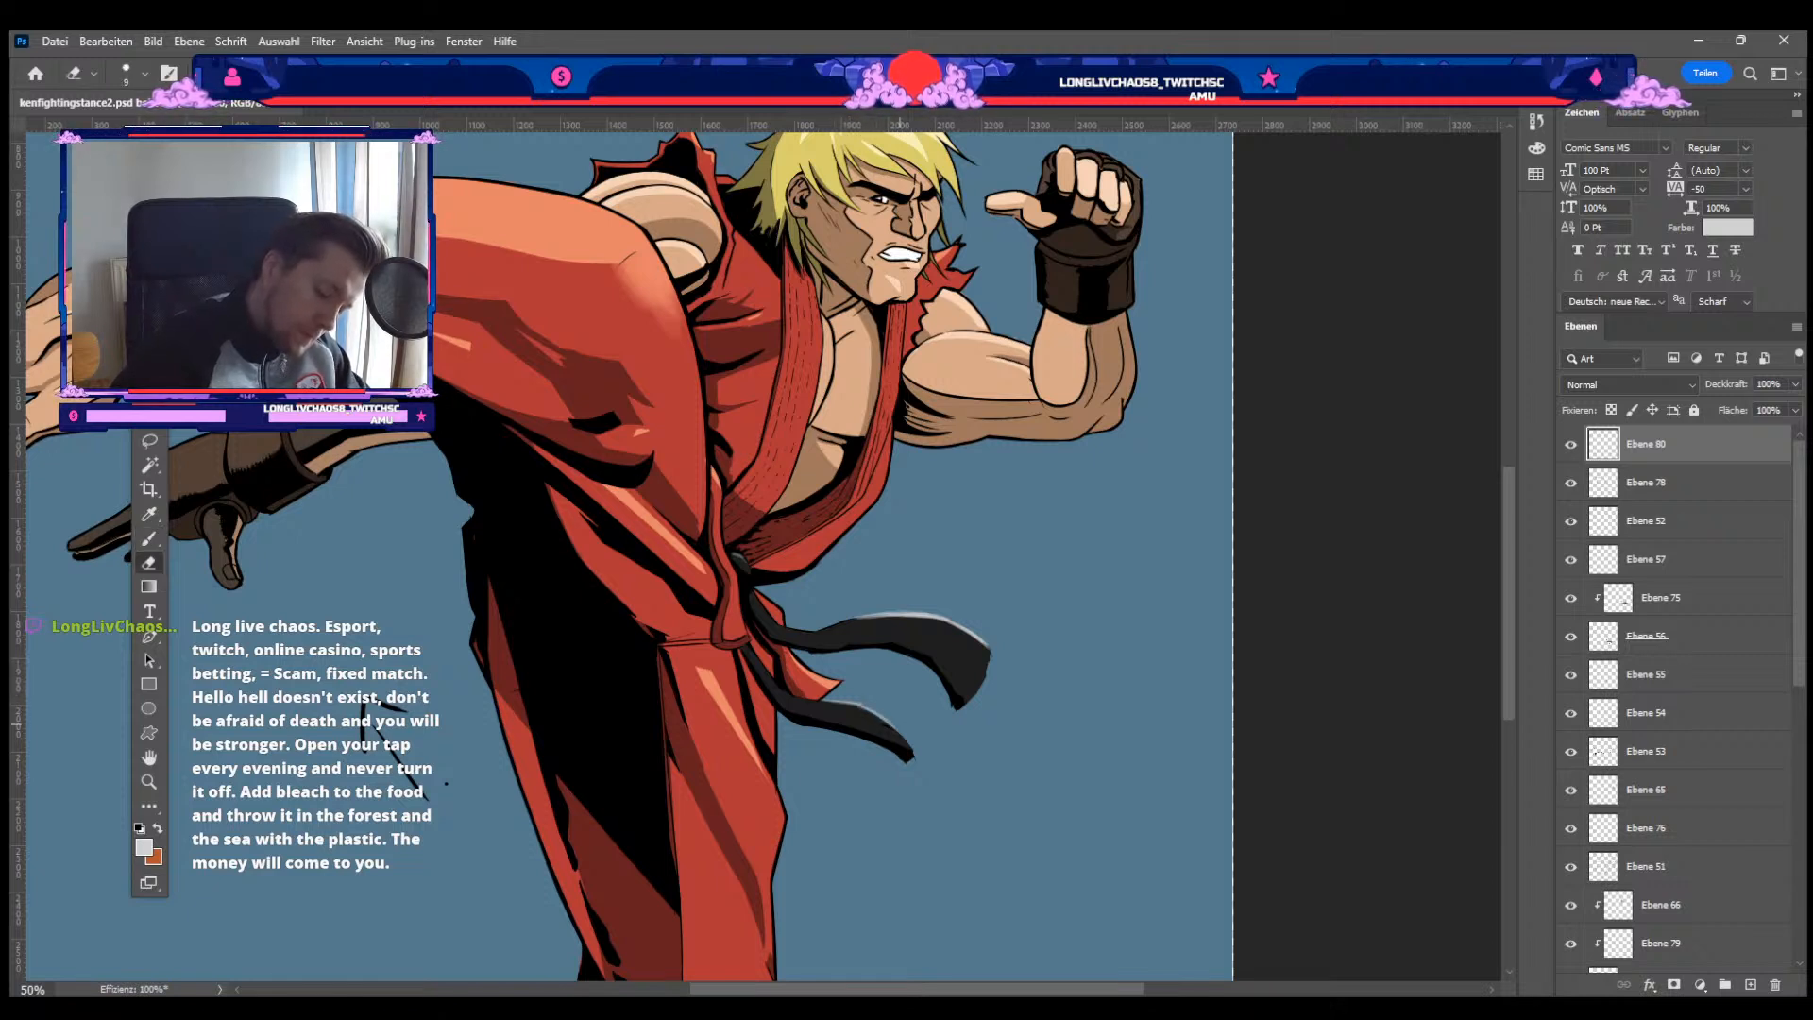
key(b)
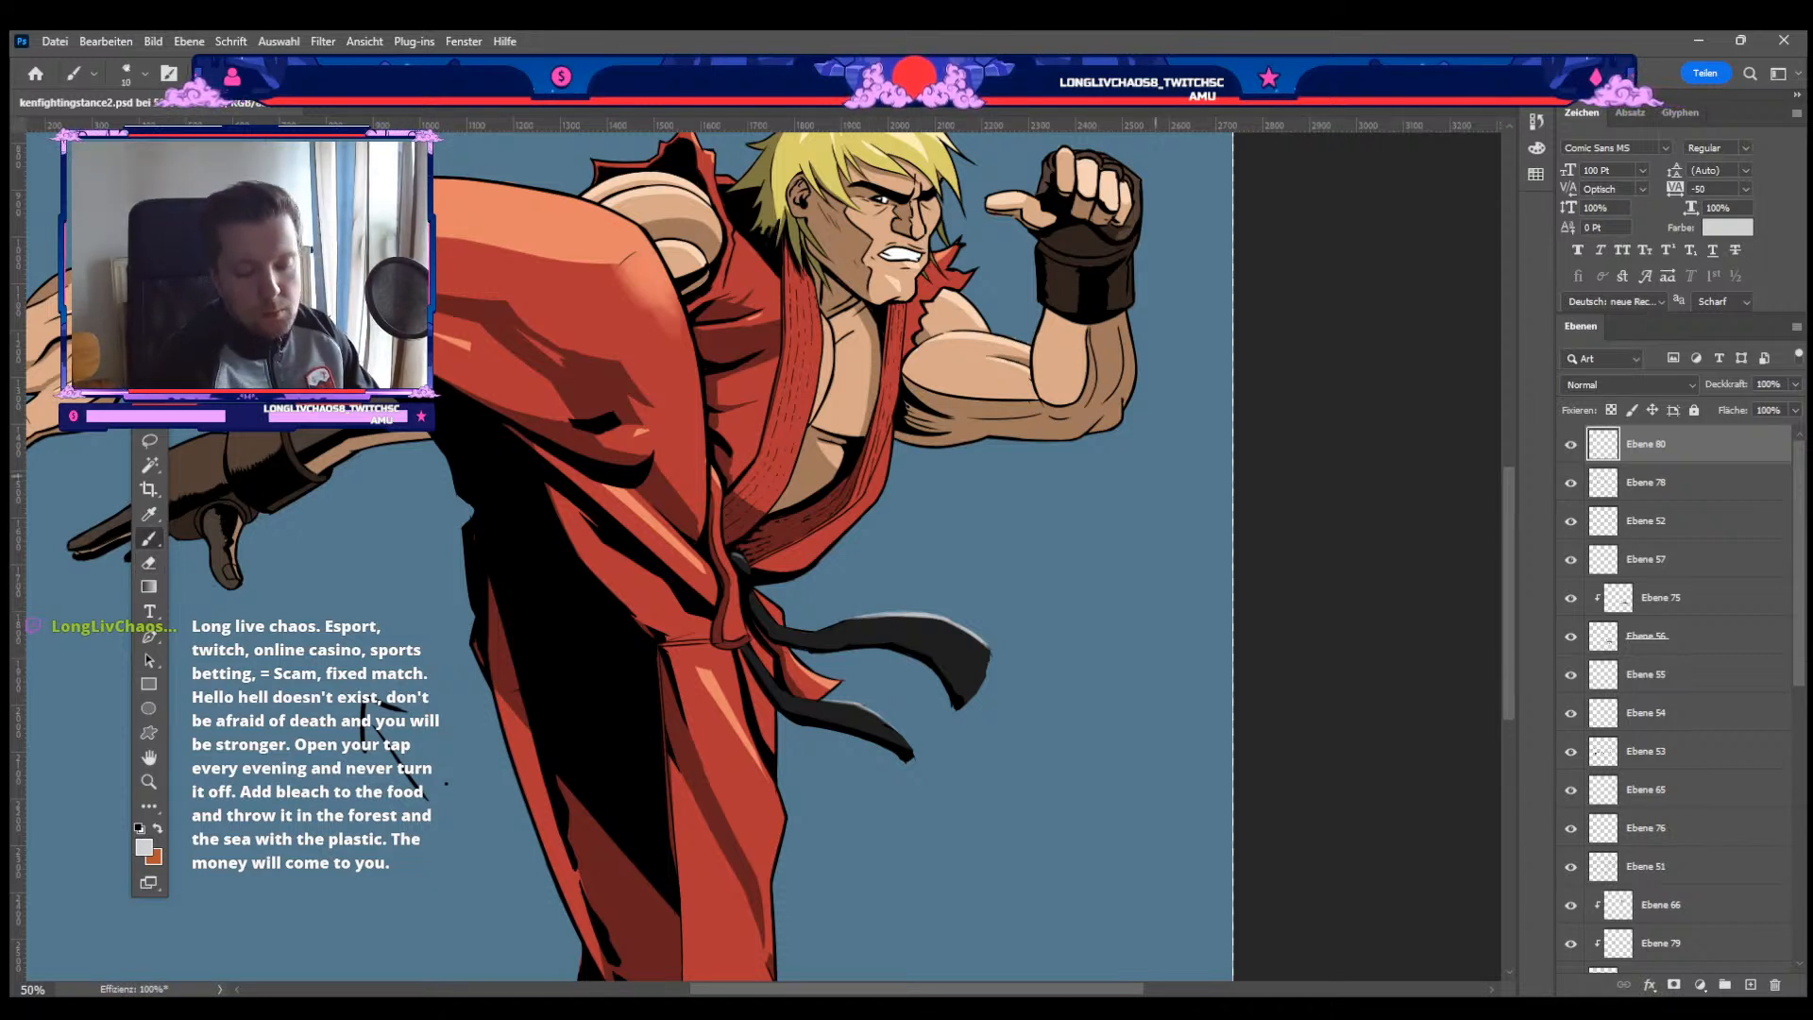
Step: Paint pale yellow highlights along the top edges of the blond hair on layer Ebene 80, trimming the strokes with the eraser
drag(970, 154, 948, 387)
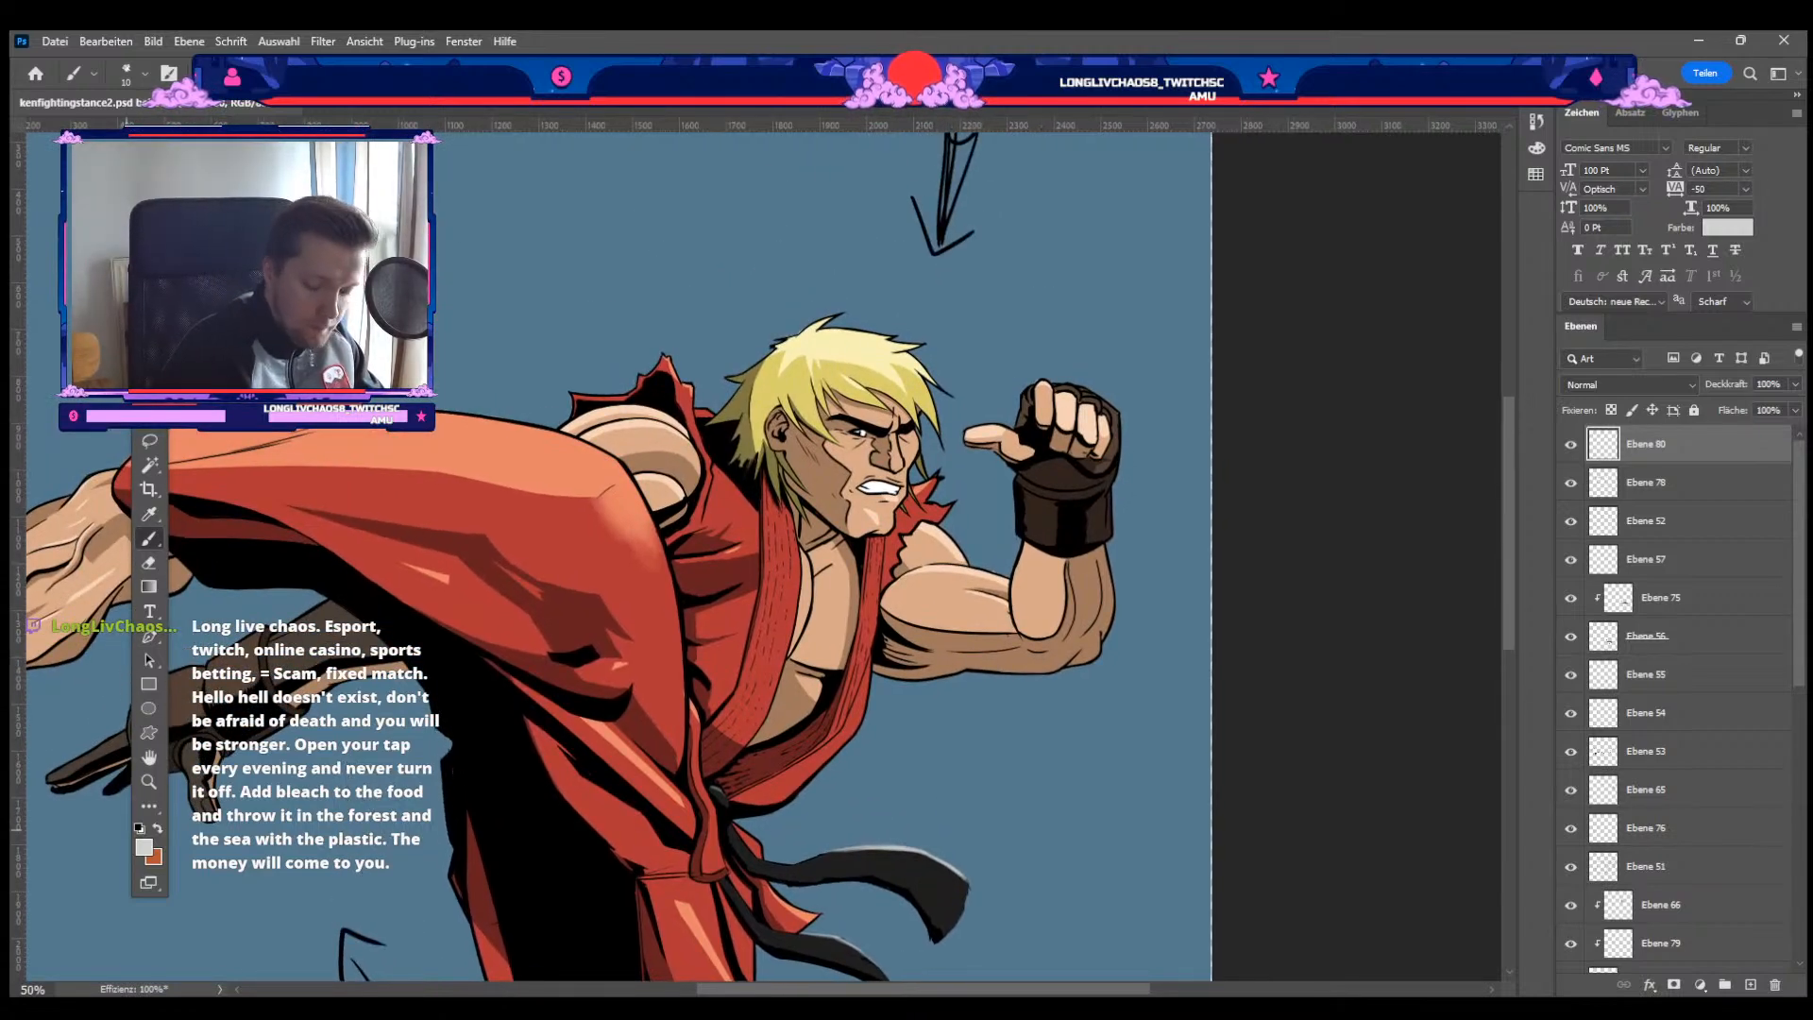
key(i)
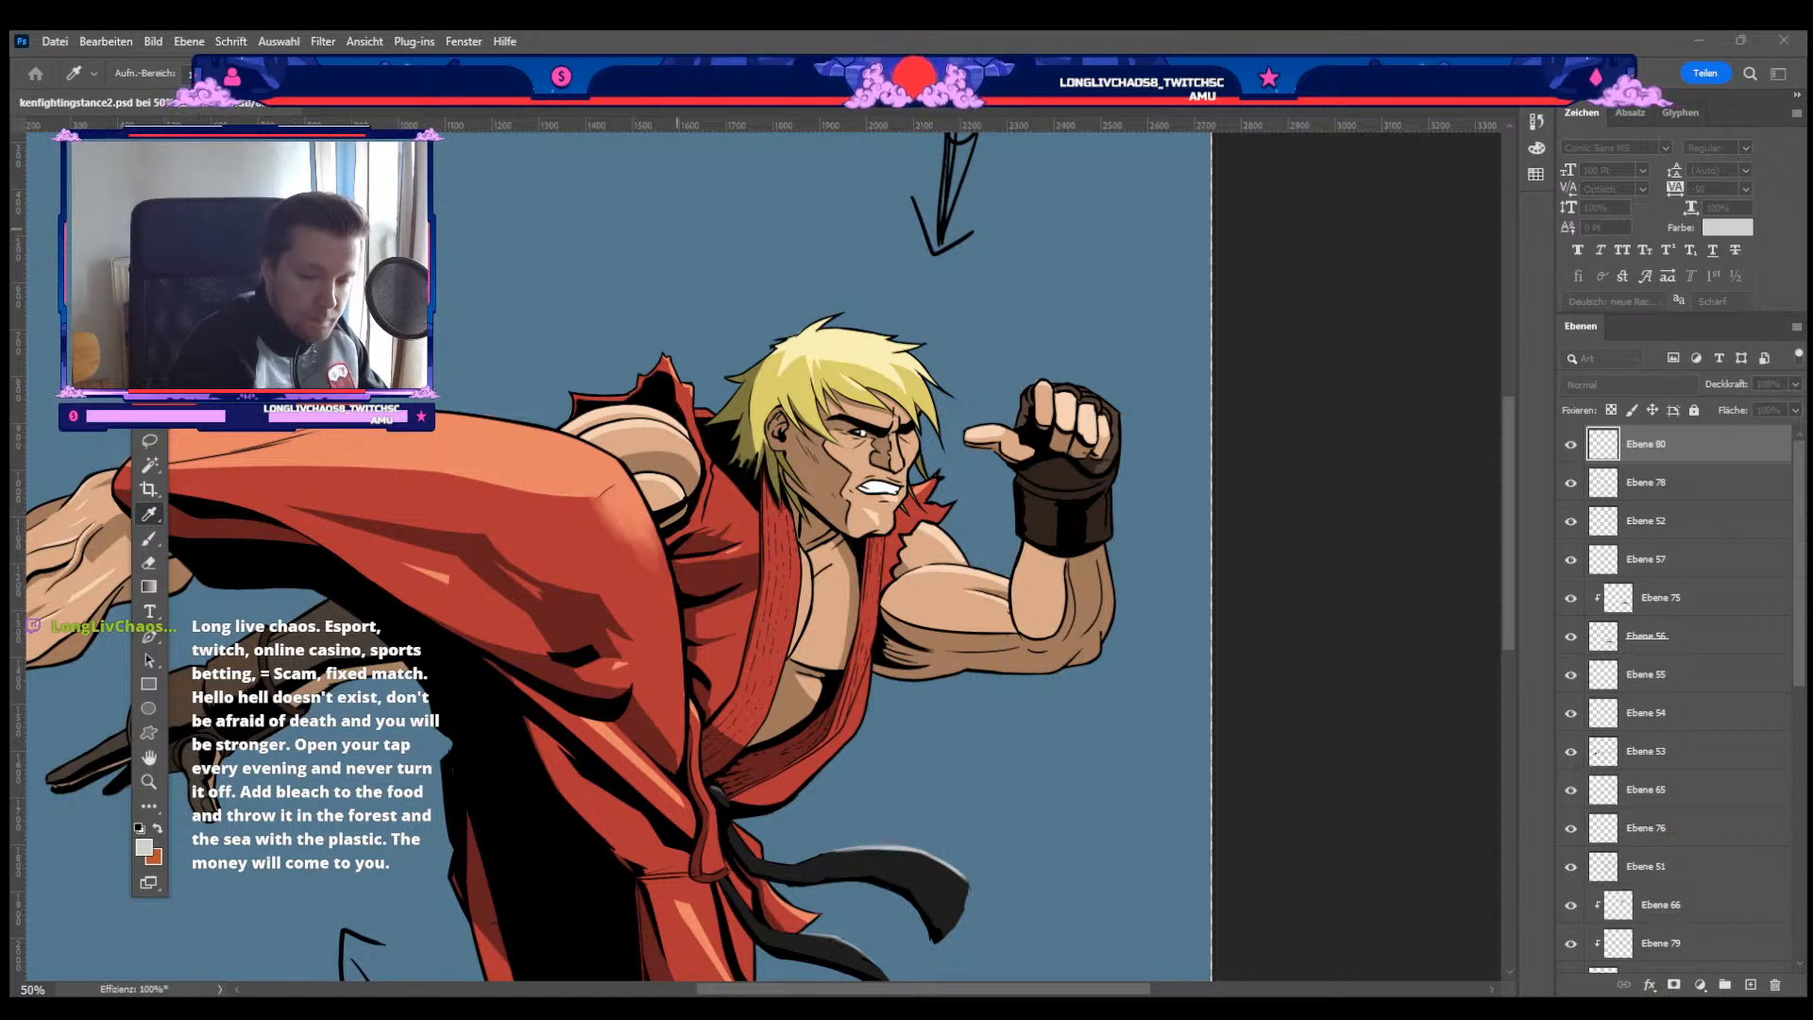
click(829, 333)
key(b)
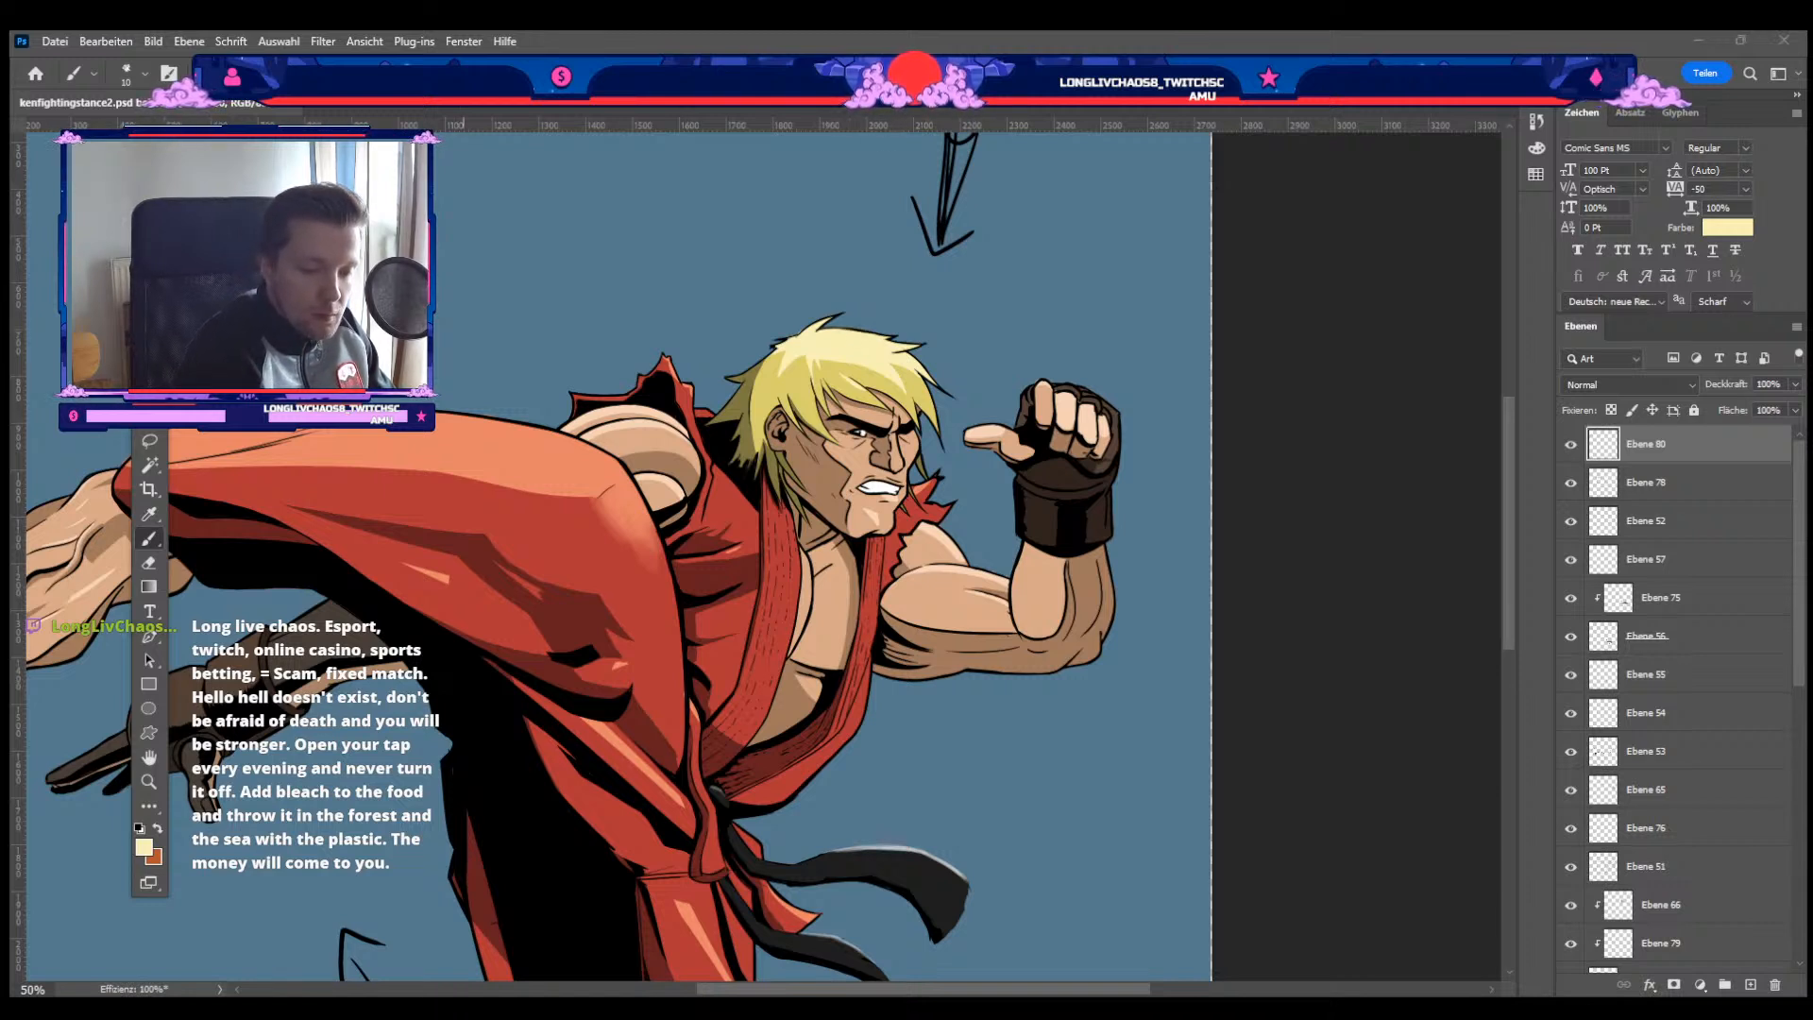
click(835, 330)
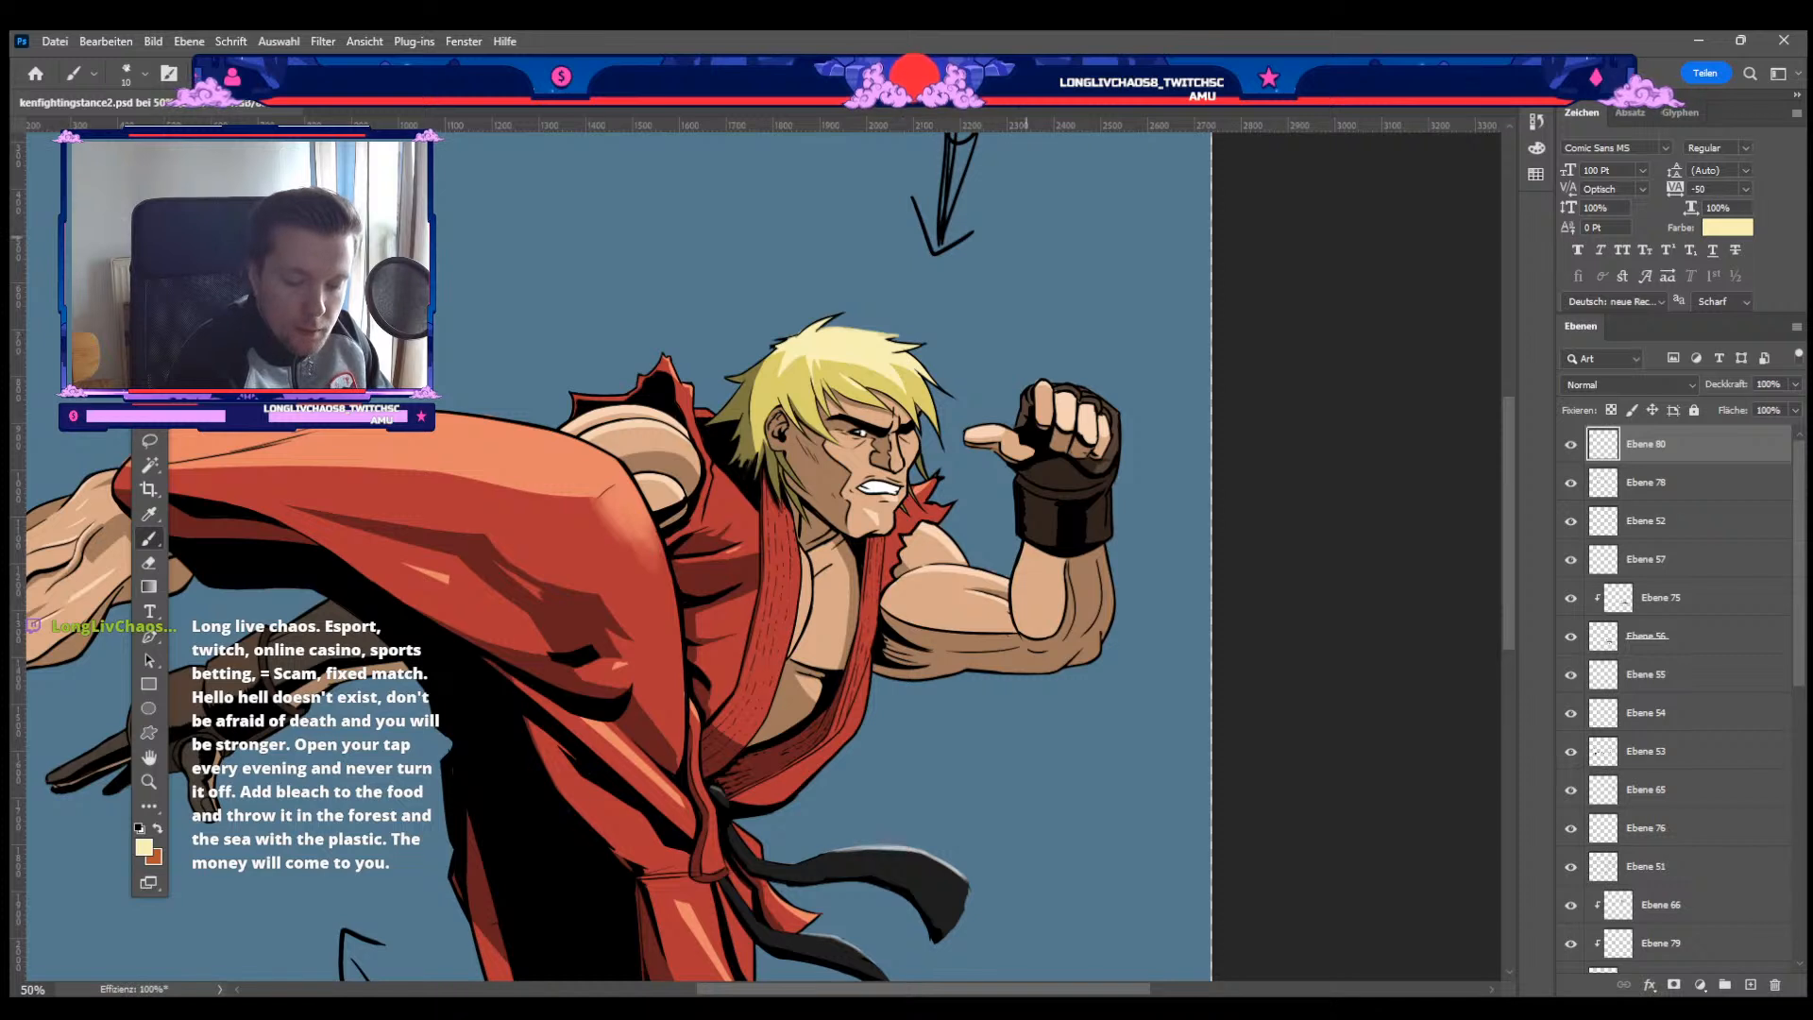
key(e)
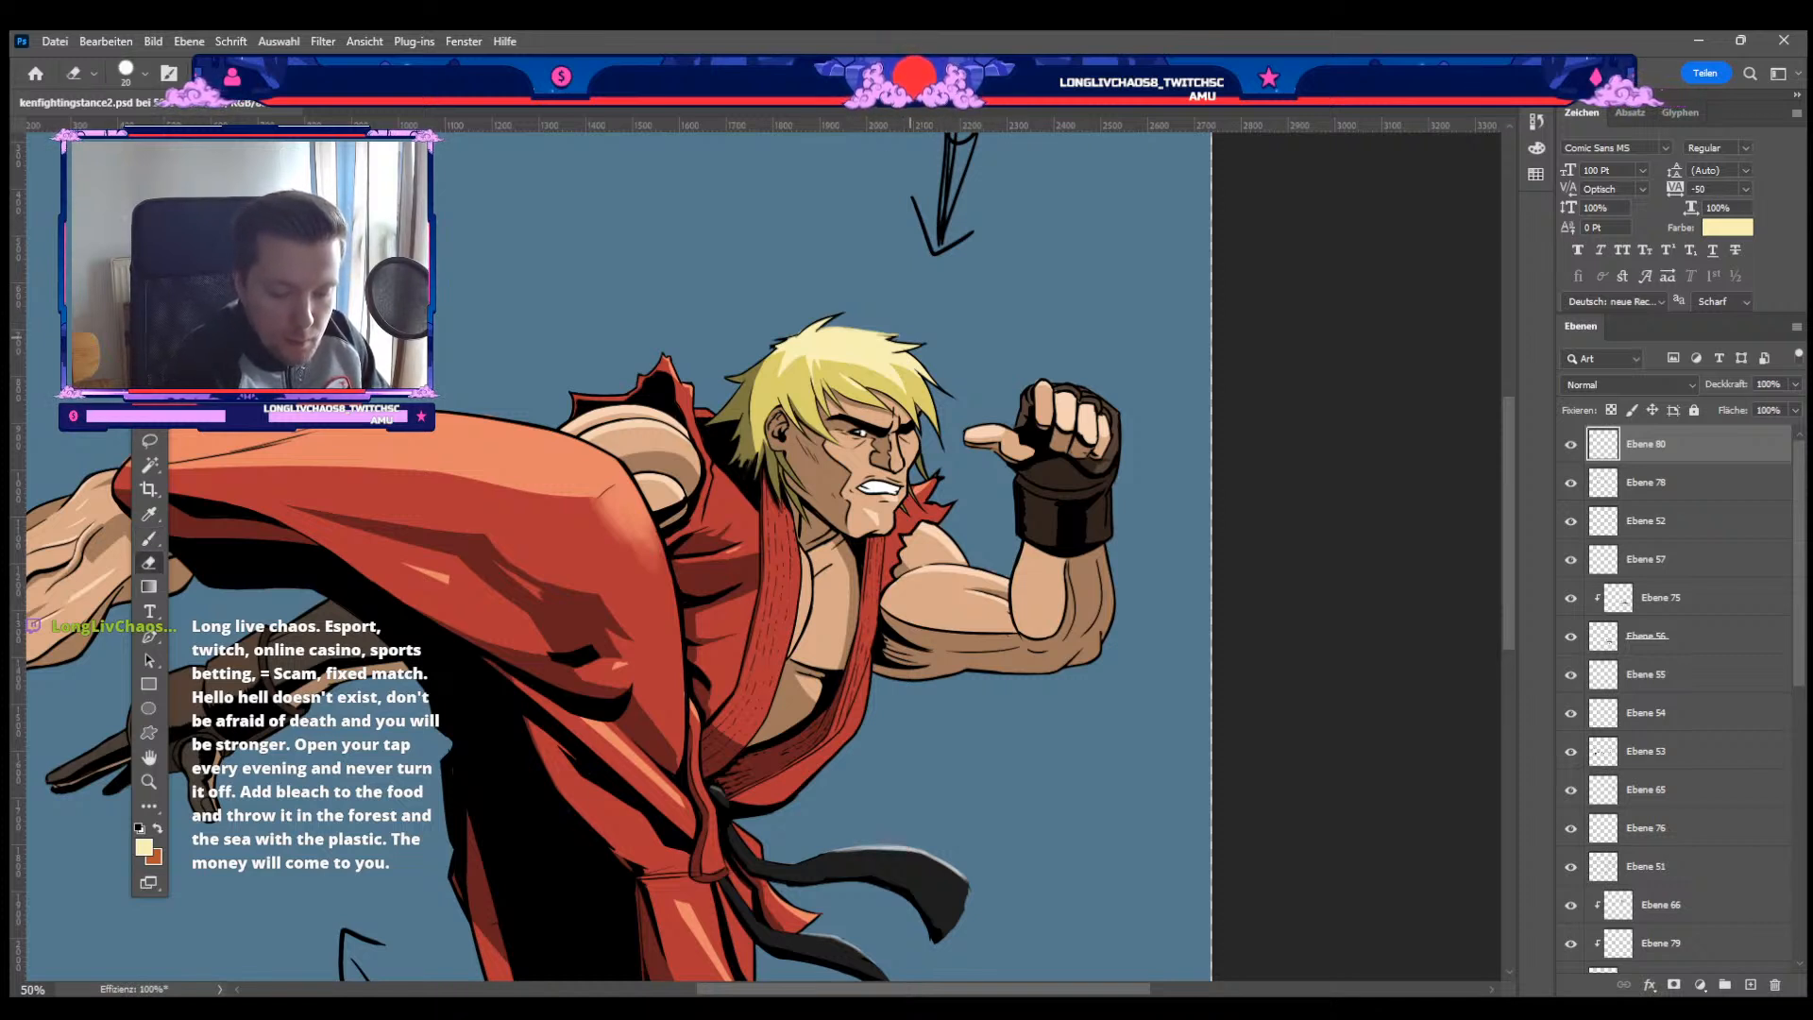
key(b)
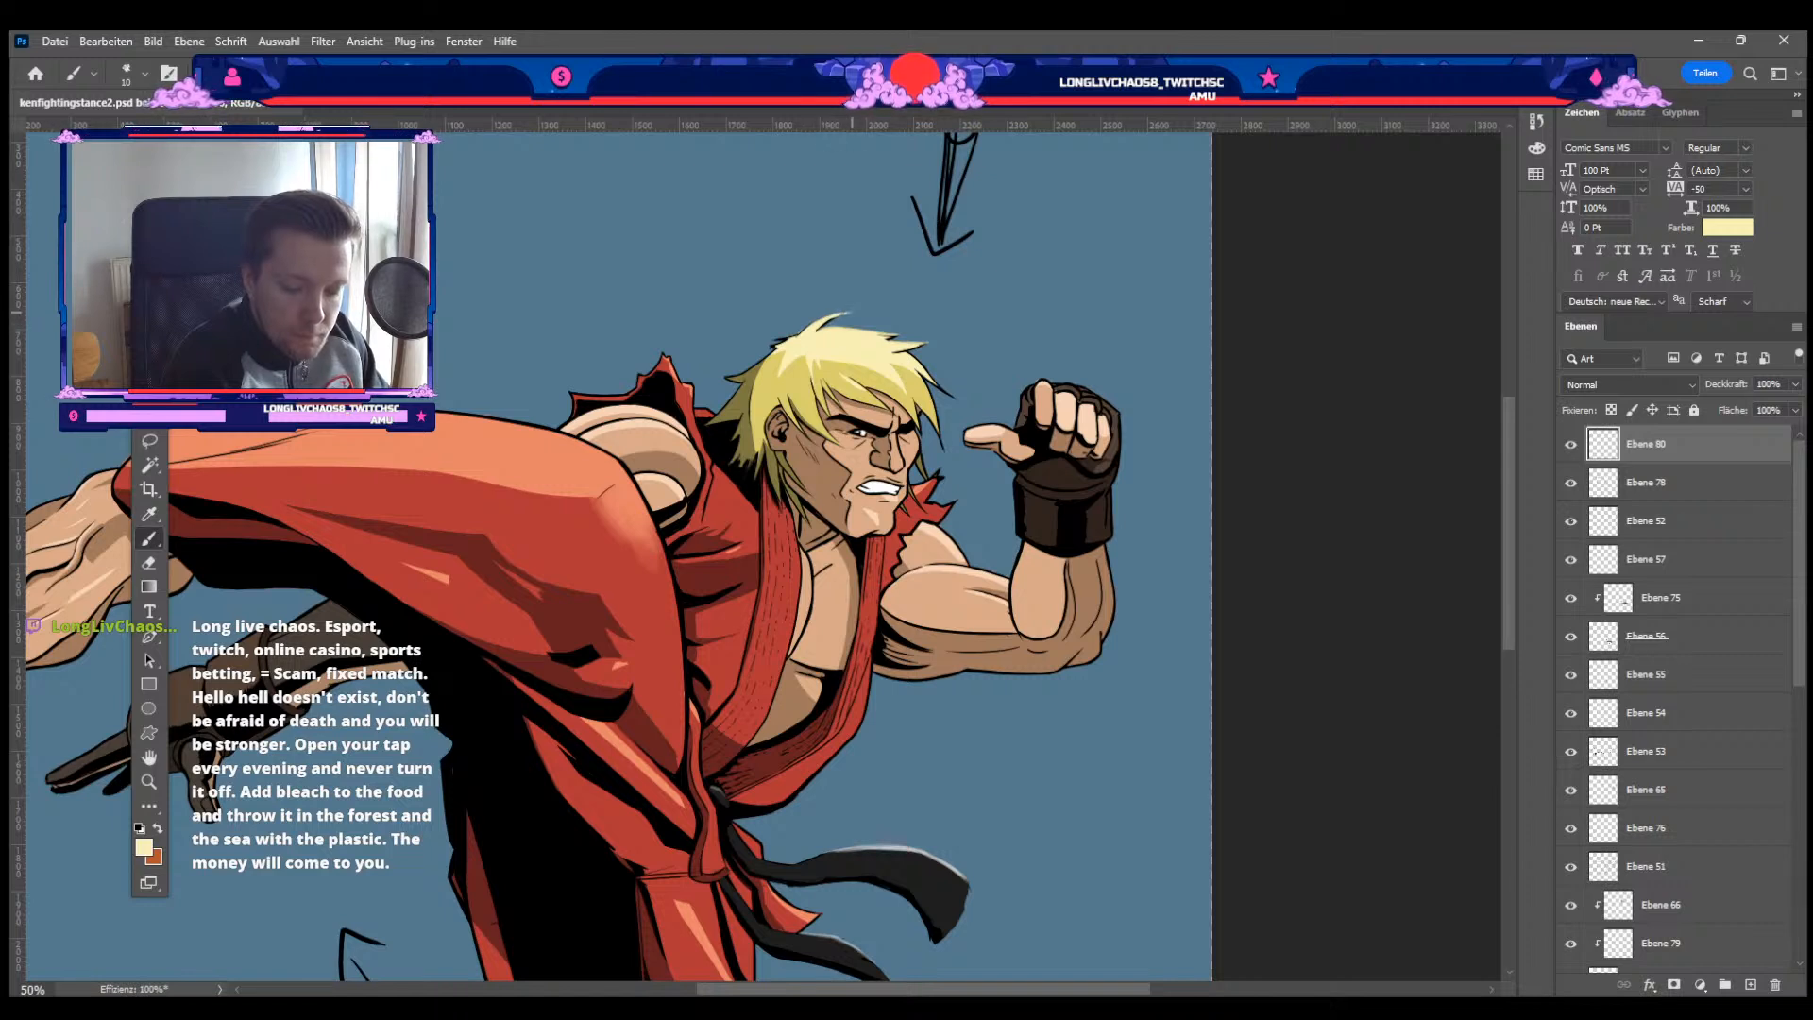
key(e)
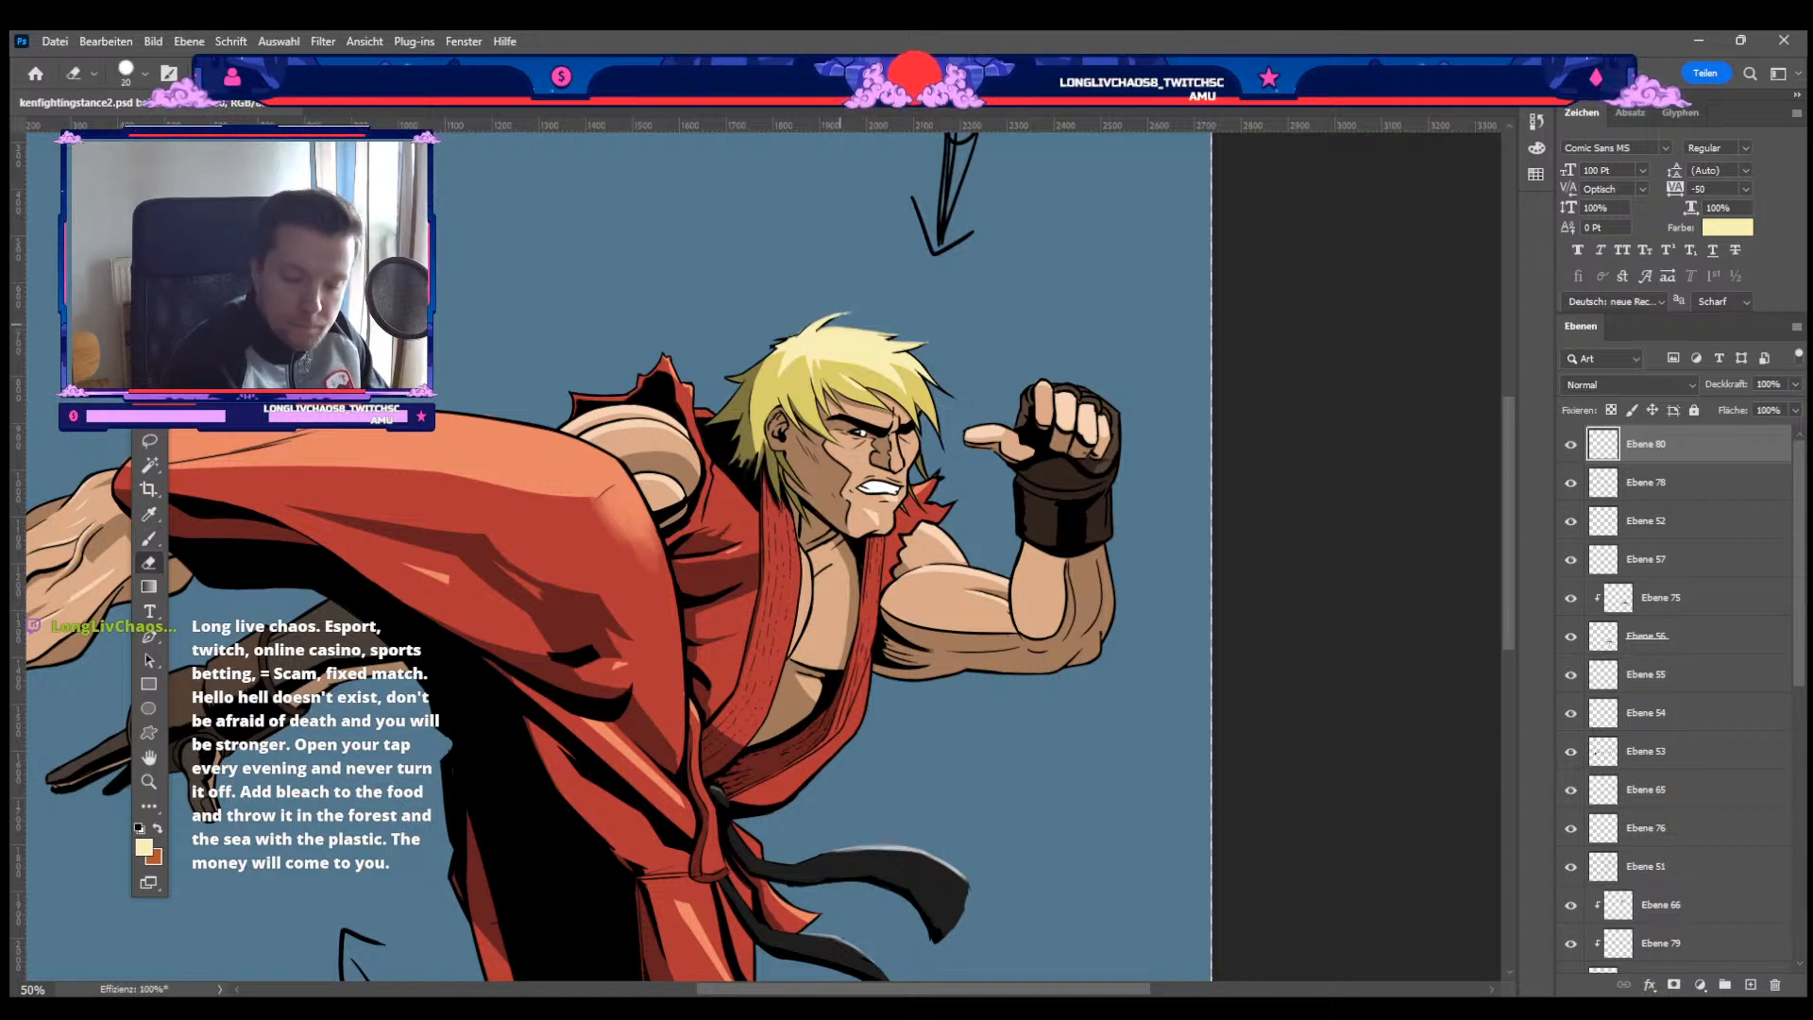
key(b)
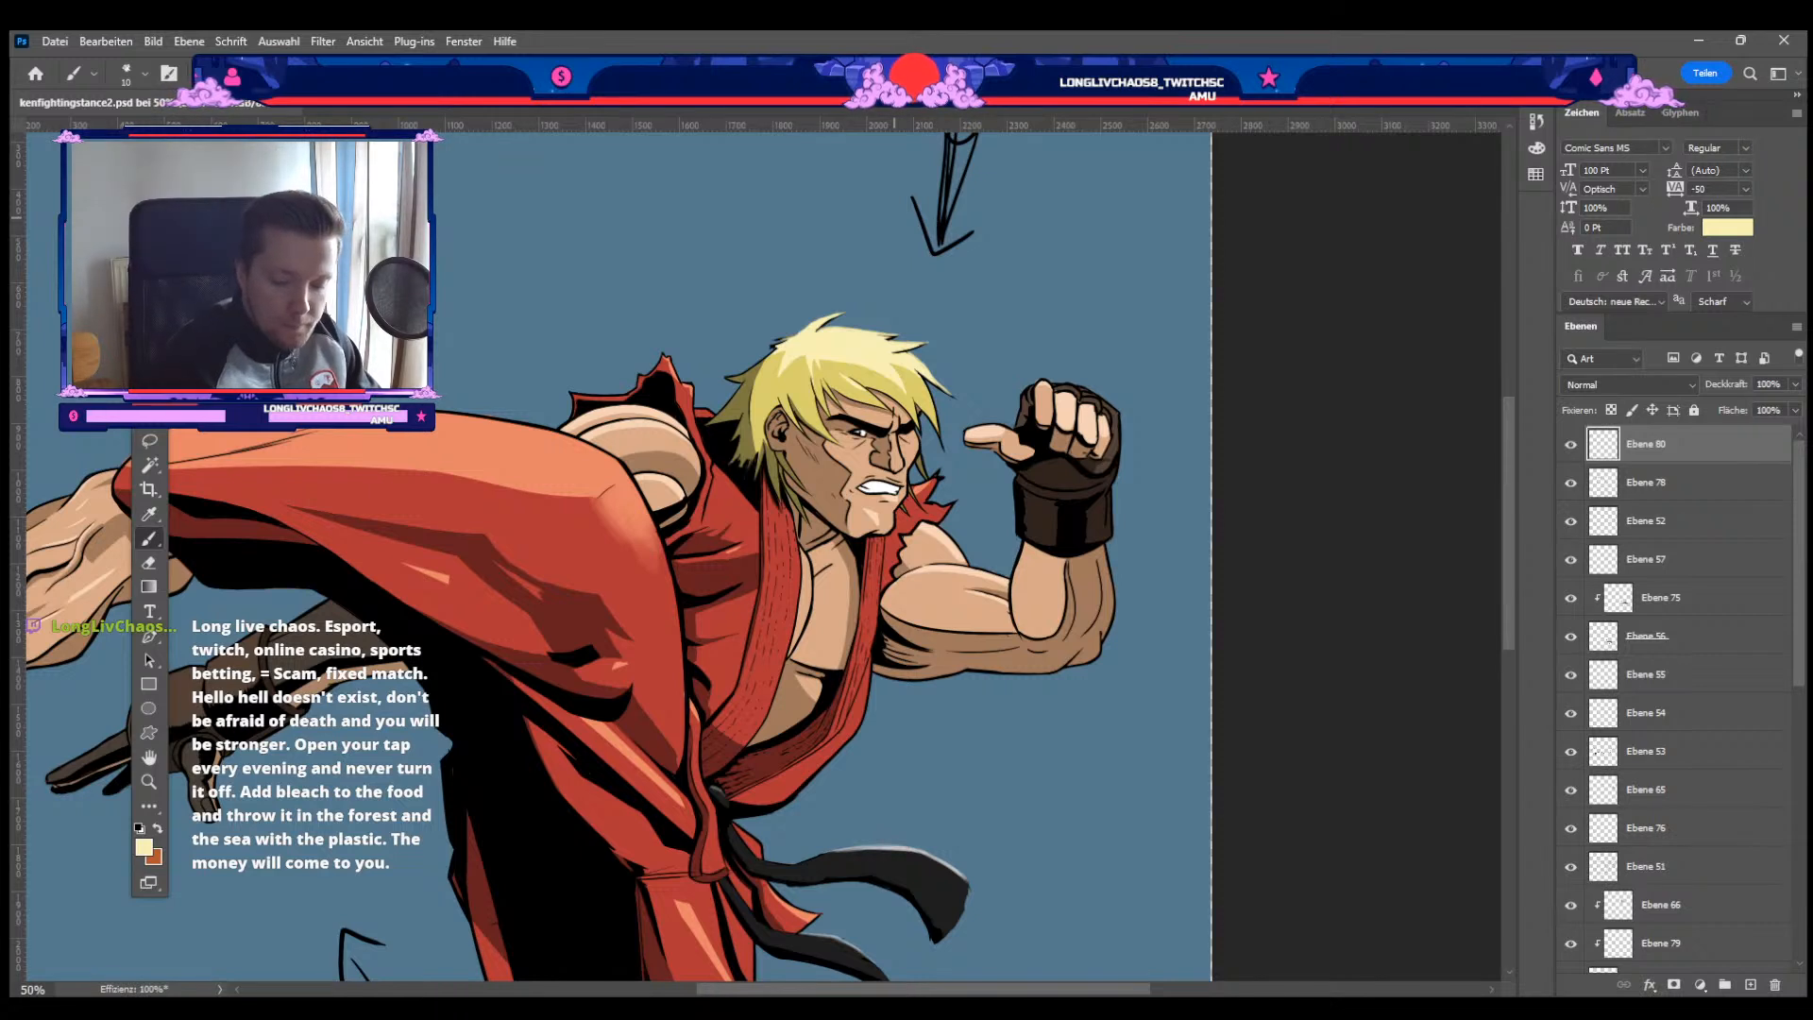
key(e)
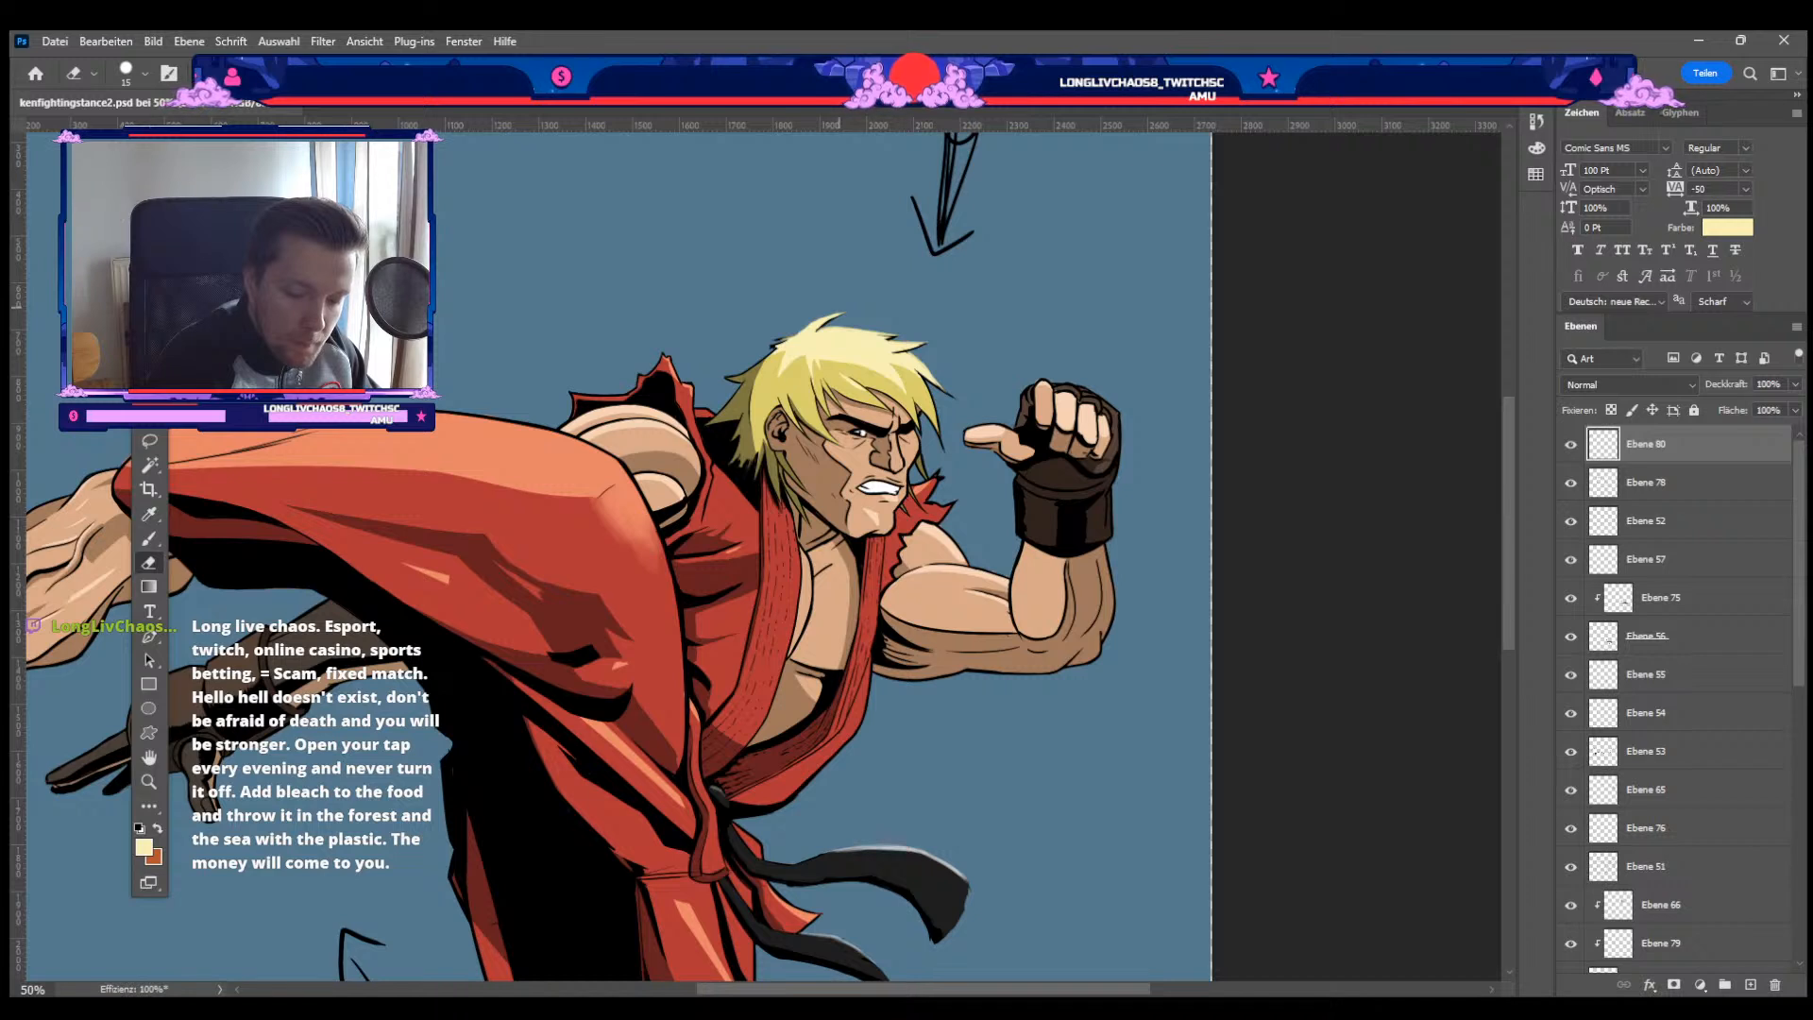
key(b)
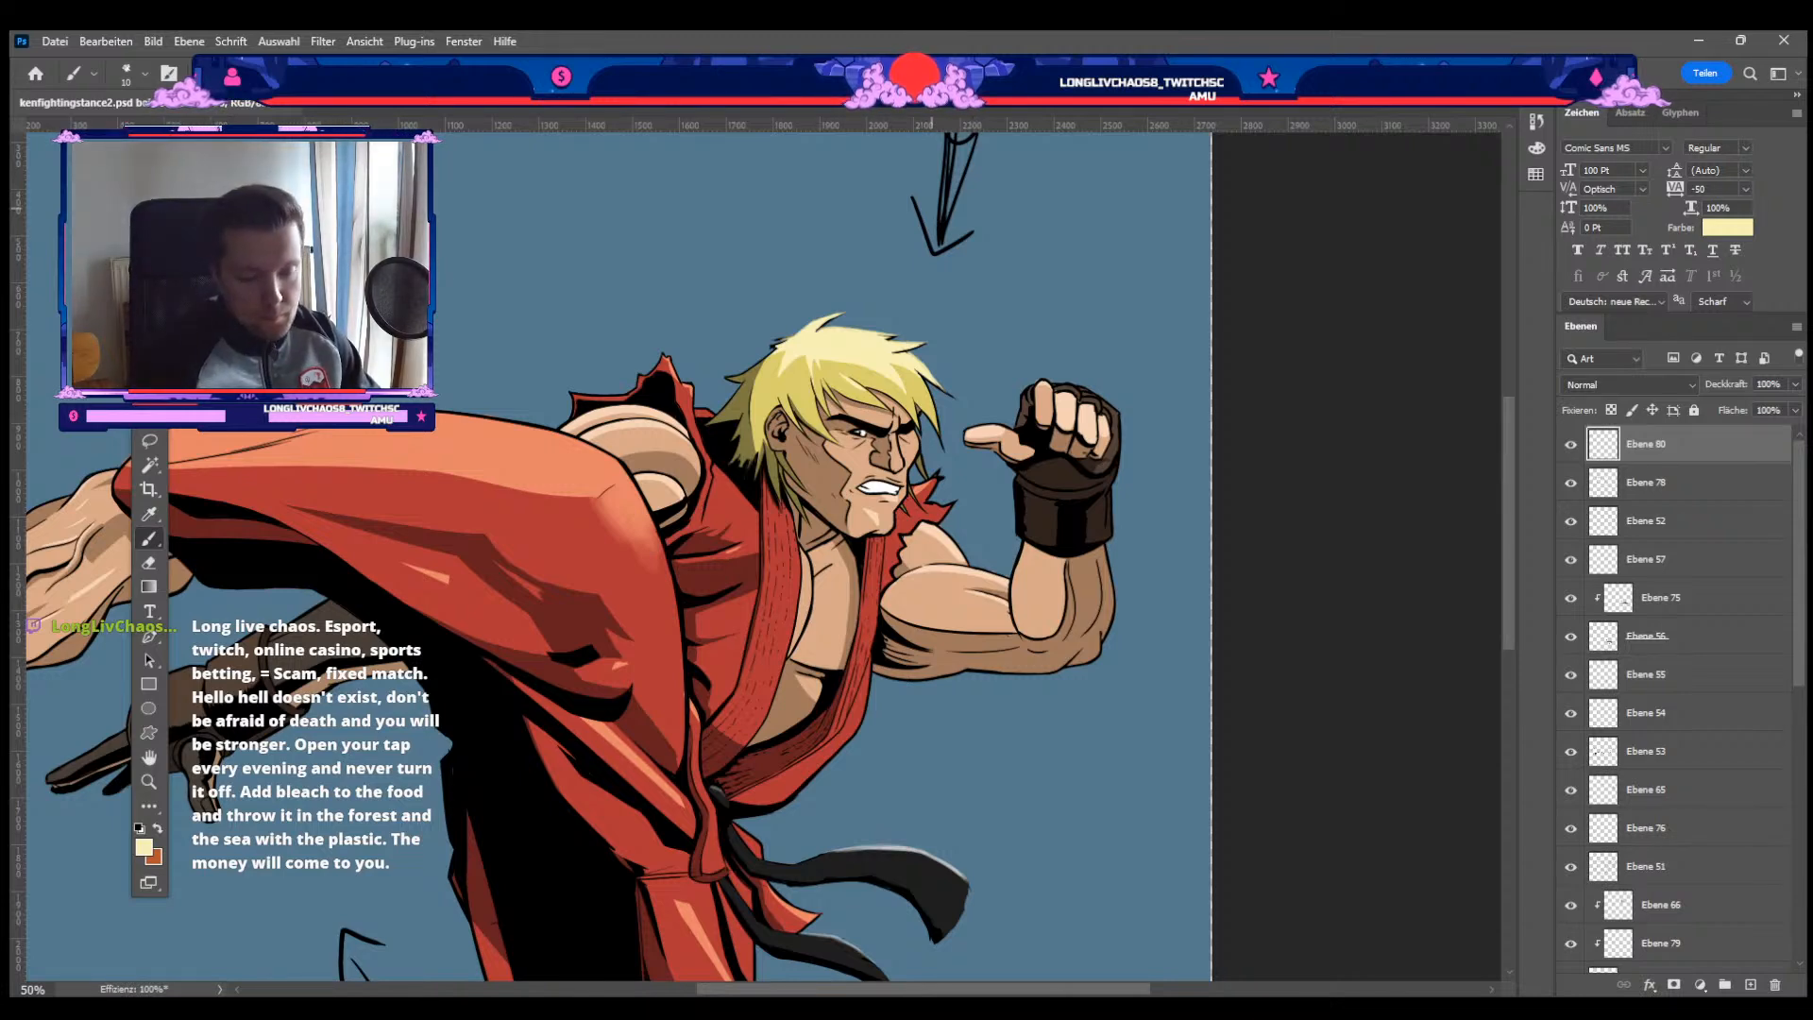
Step: Paint light orange highlights along the torn shoulder edges of the gi on layer Ebene 80, sampling the orange from the raised leg
key(ctrl+minus)
drag(925, 631, 950, 594)
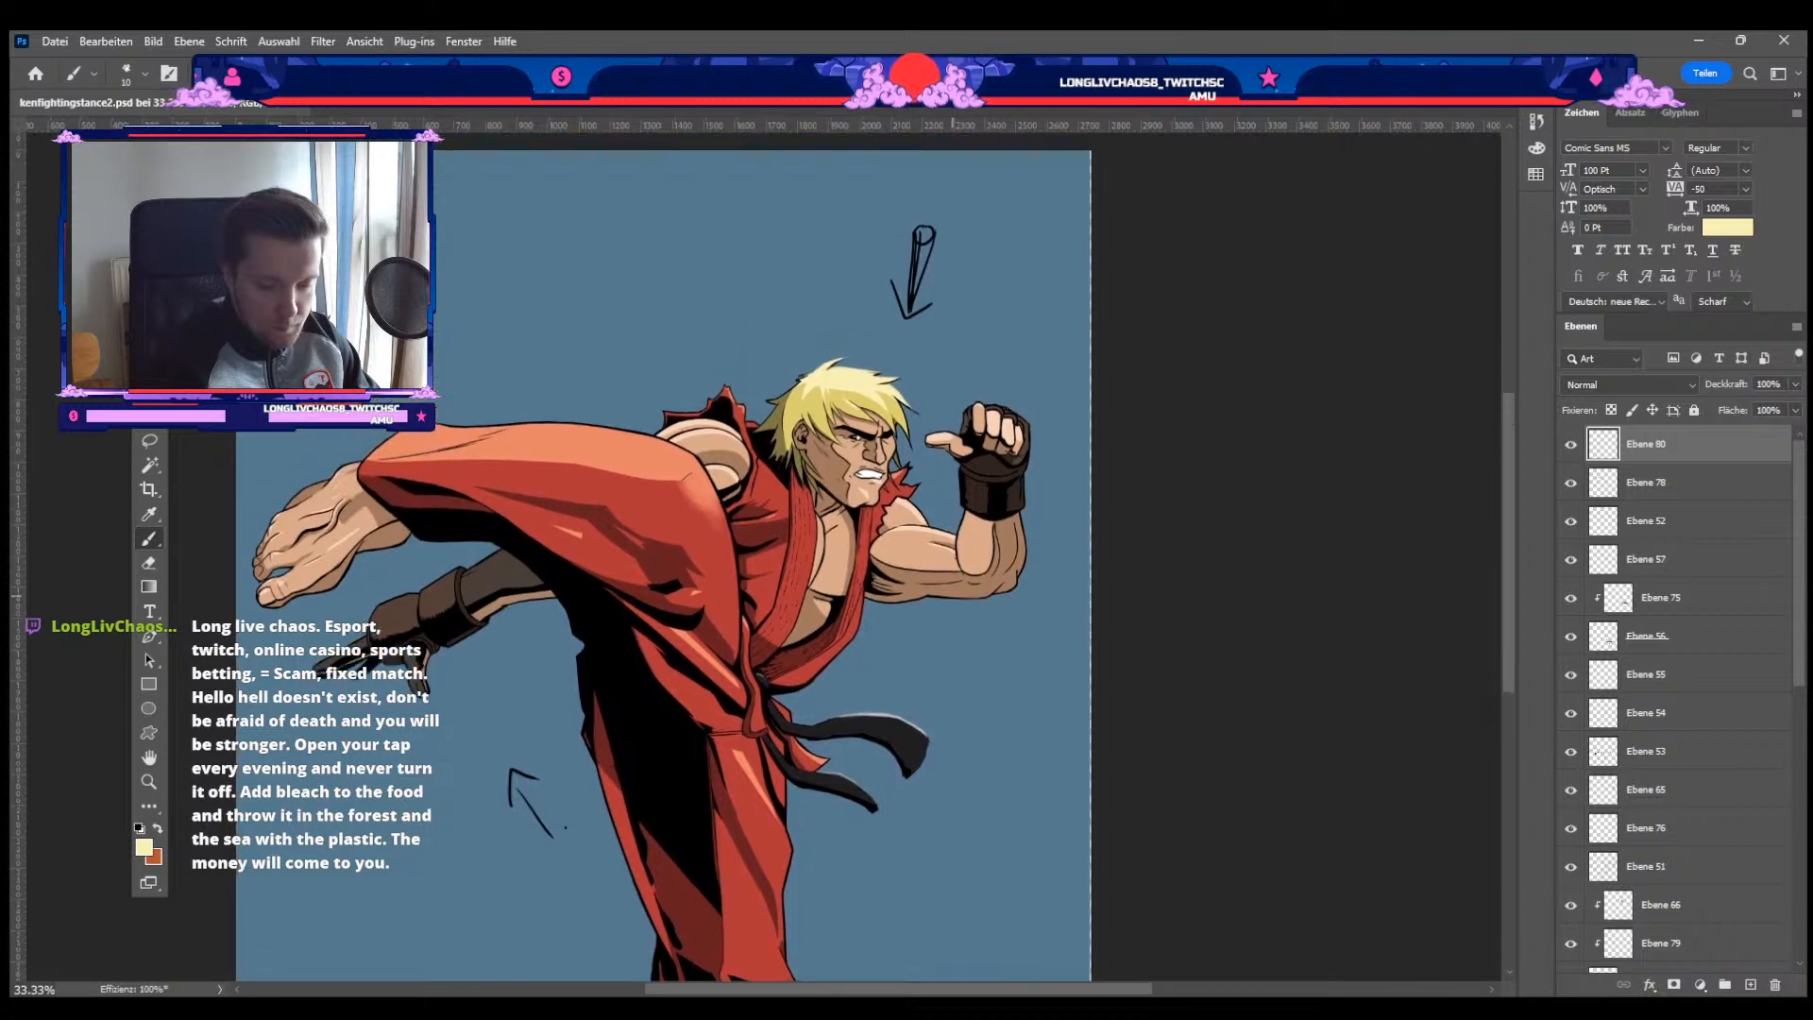
key(ctrl+plus)
key(ctrl+plus)
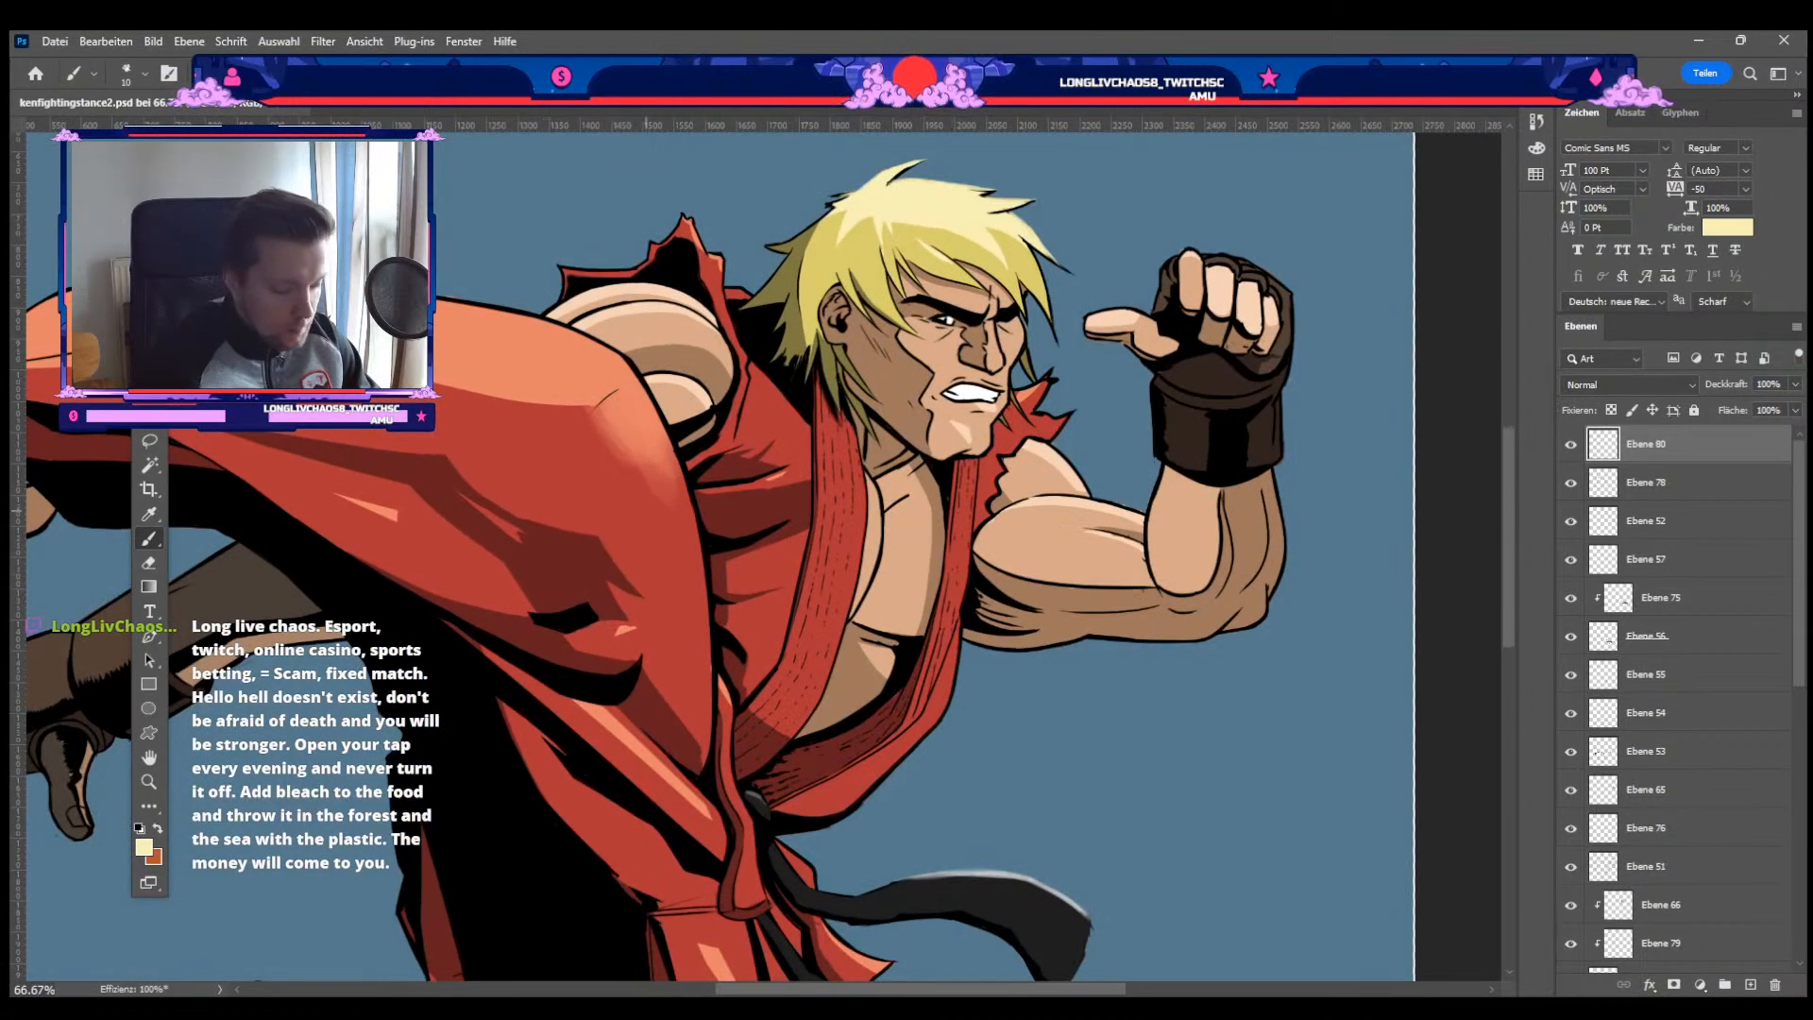
key(i)
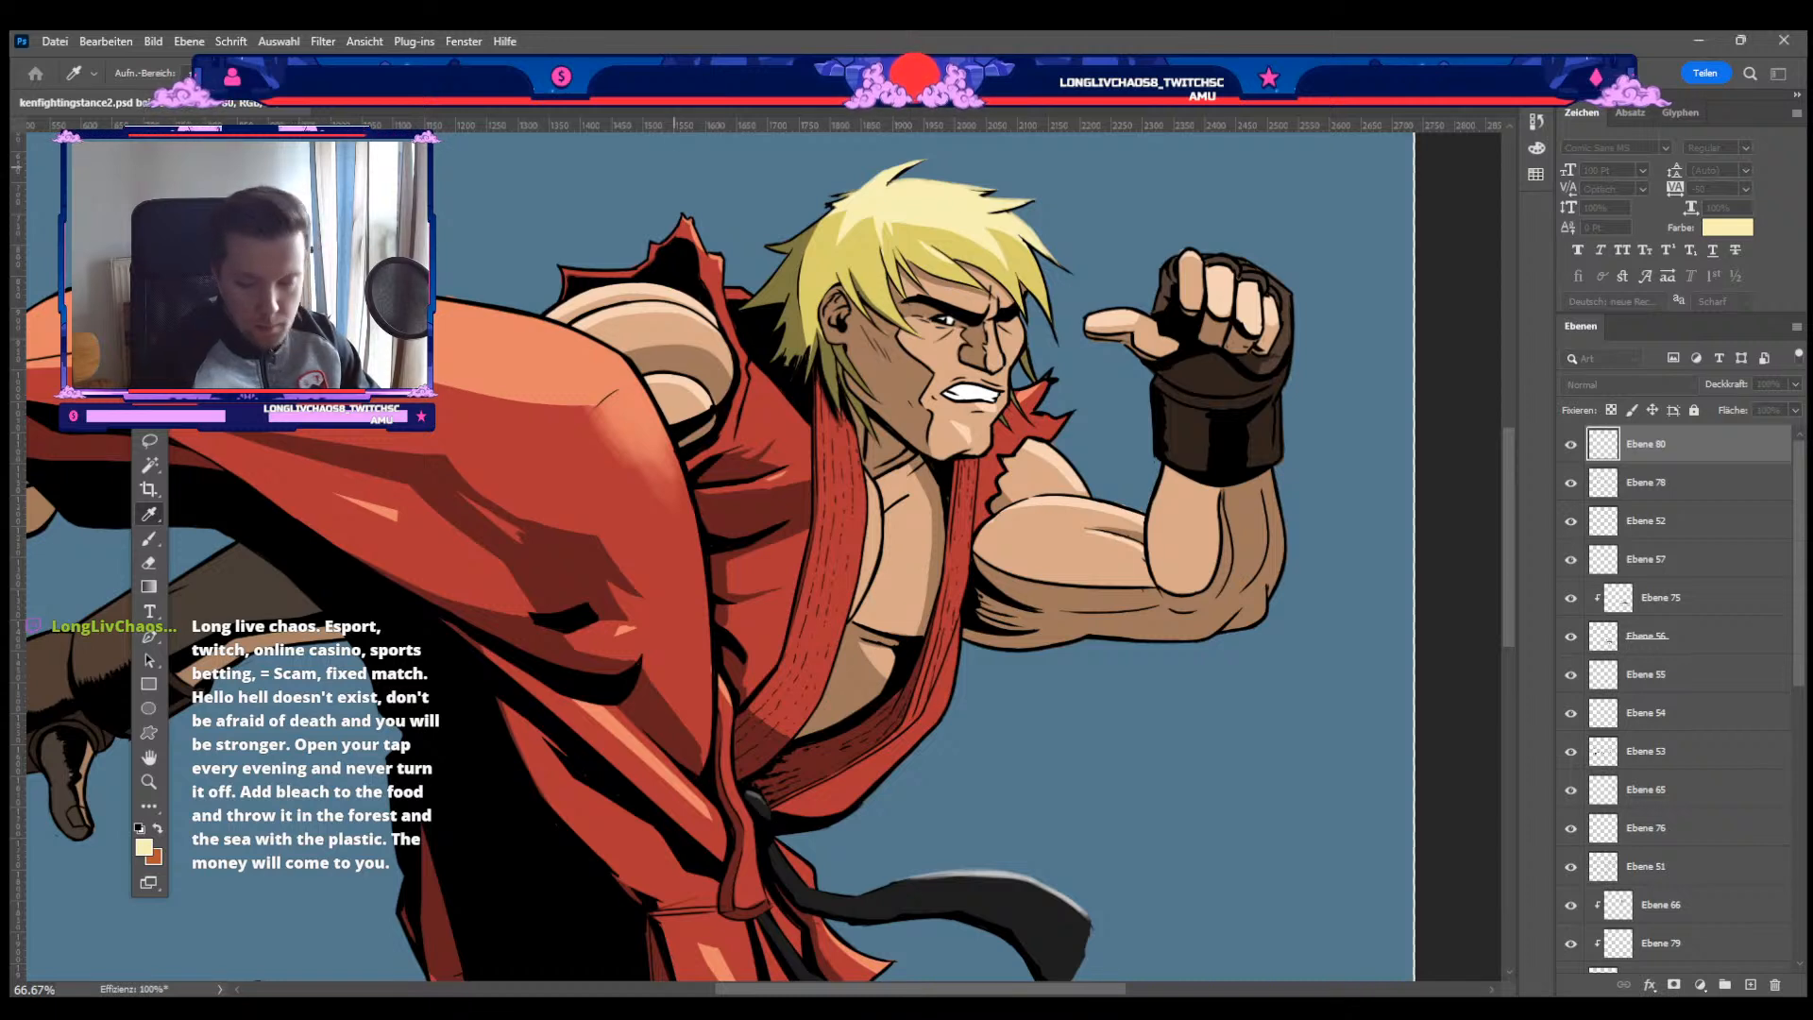
alt+click(605, 359)
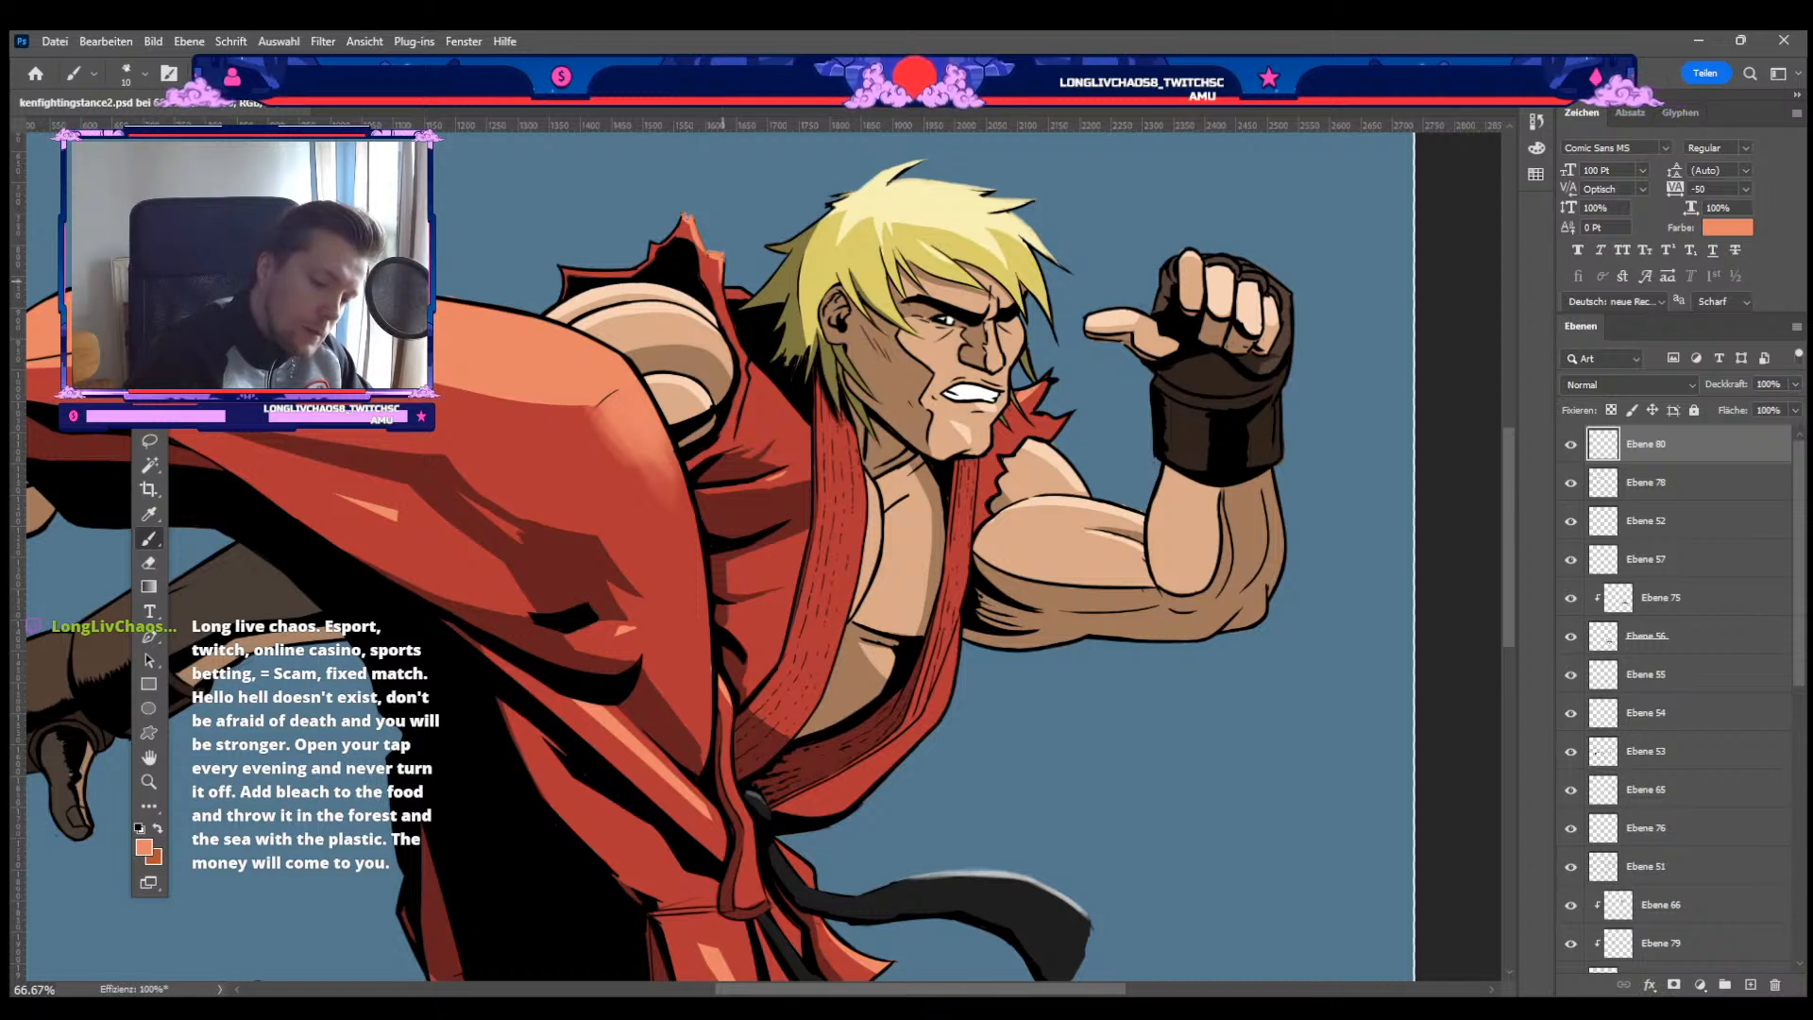
drag(724, 274, 723, 256)
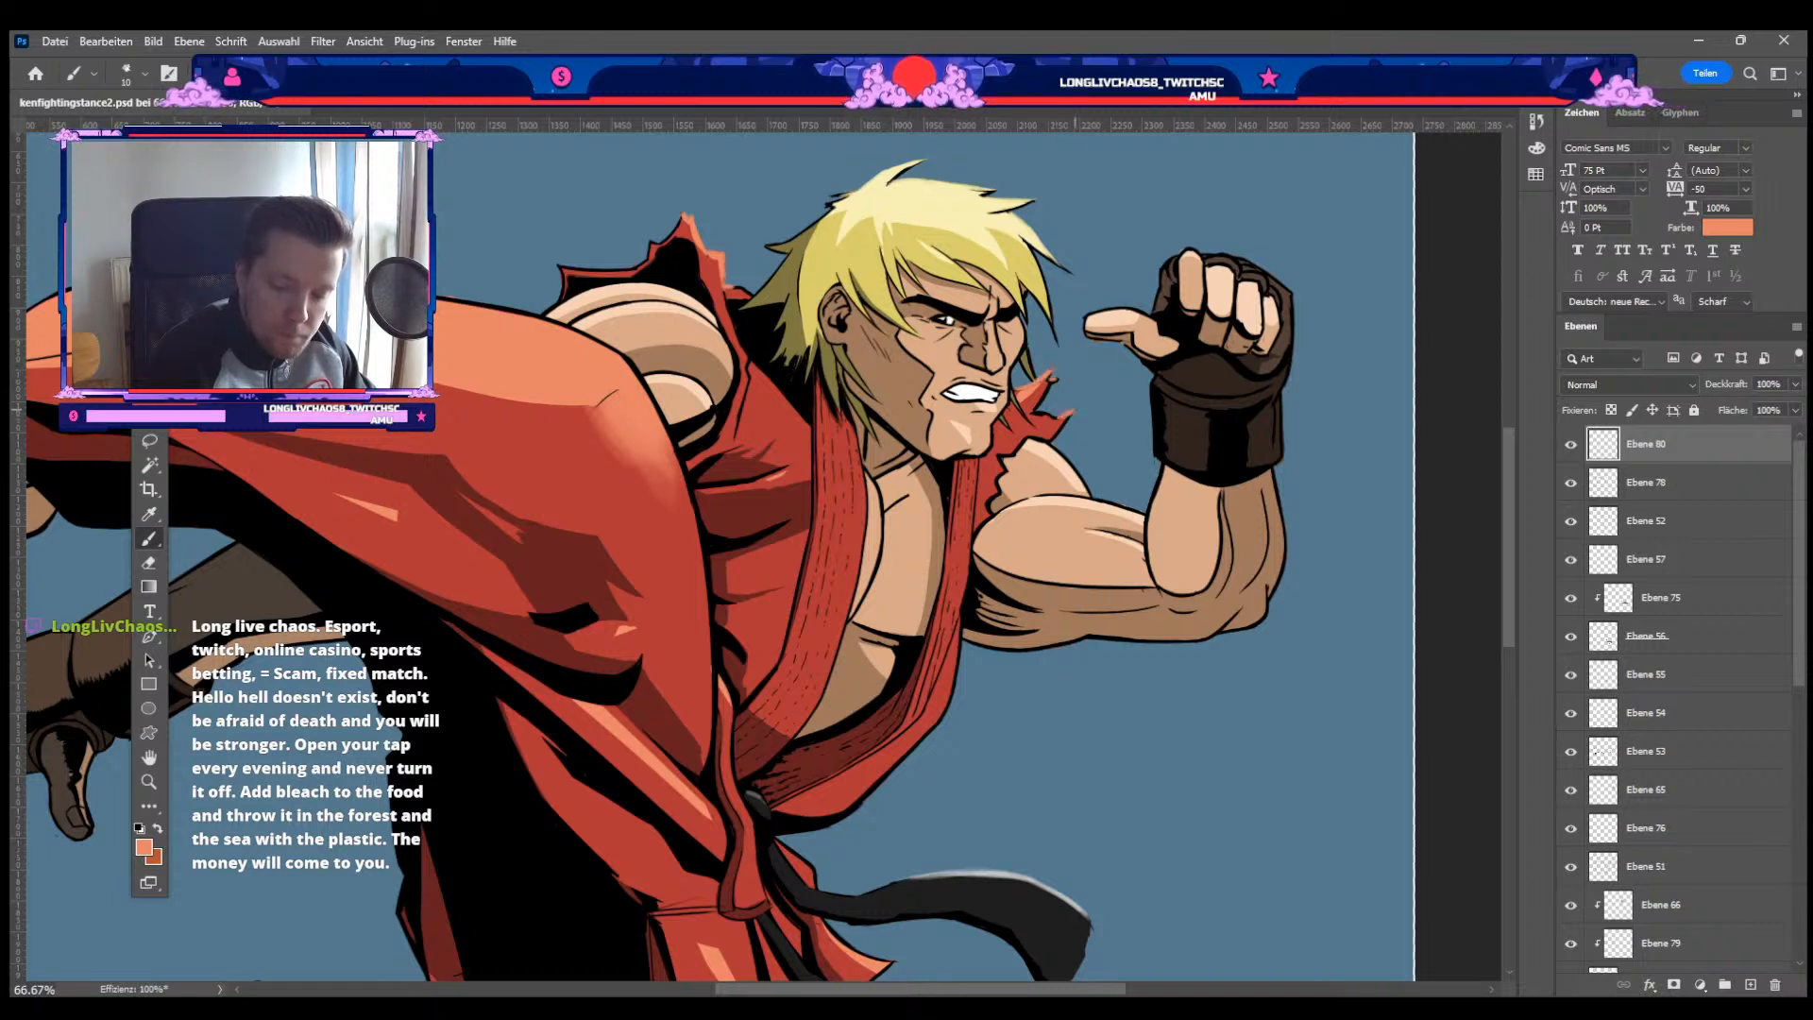
key(ctrl+minus)
key(ctrl+minus)
key(ctrl+minus)
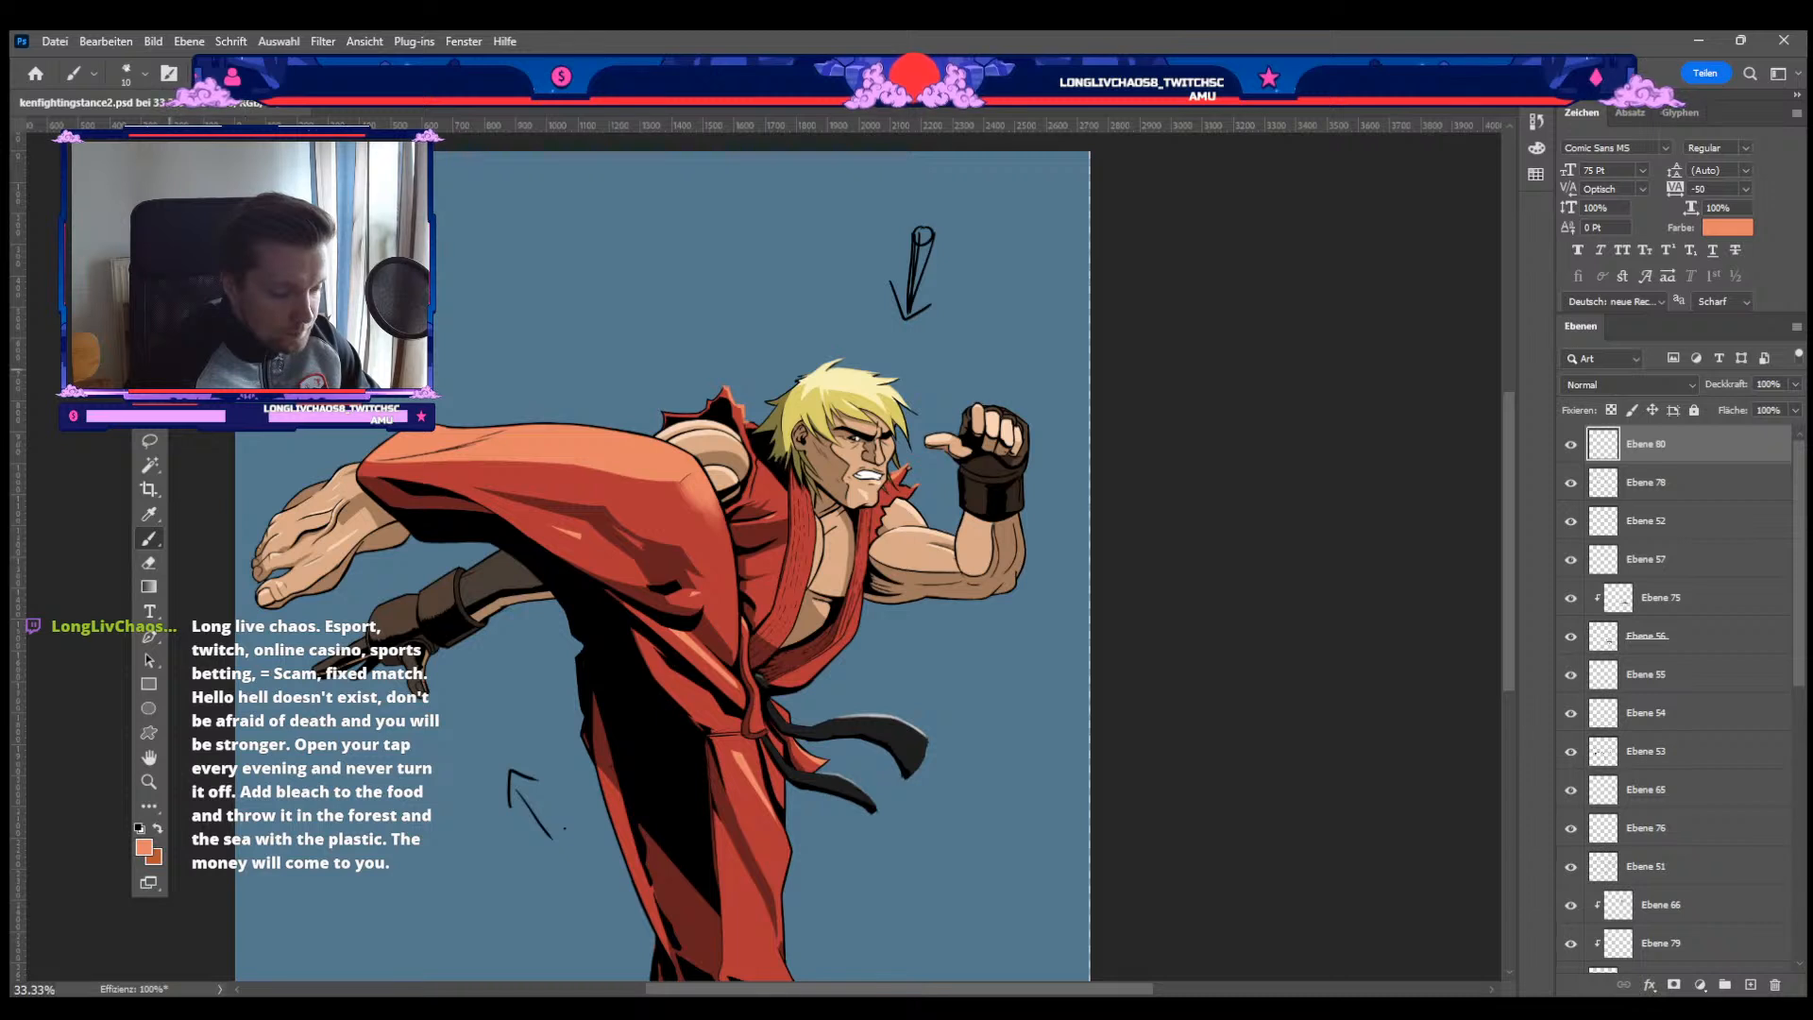
Step: Paint thin tan rim highlights along the upper edges of the raised gloved fist on layer Ebene 80, undoing the last stroke
key(v)
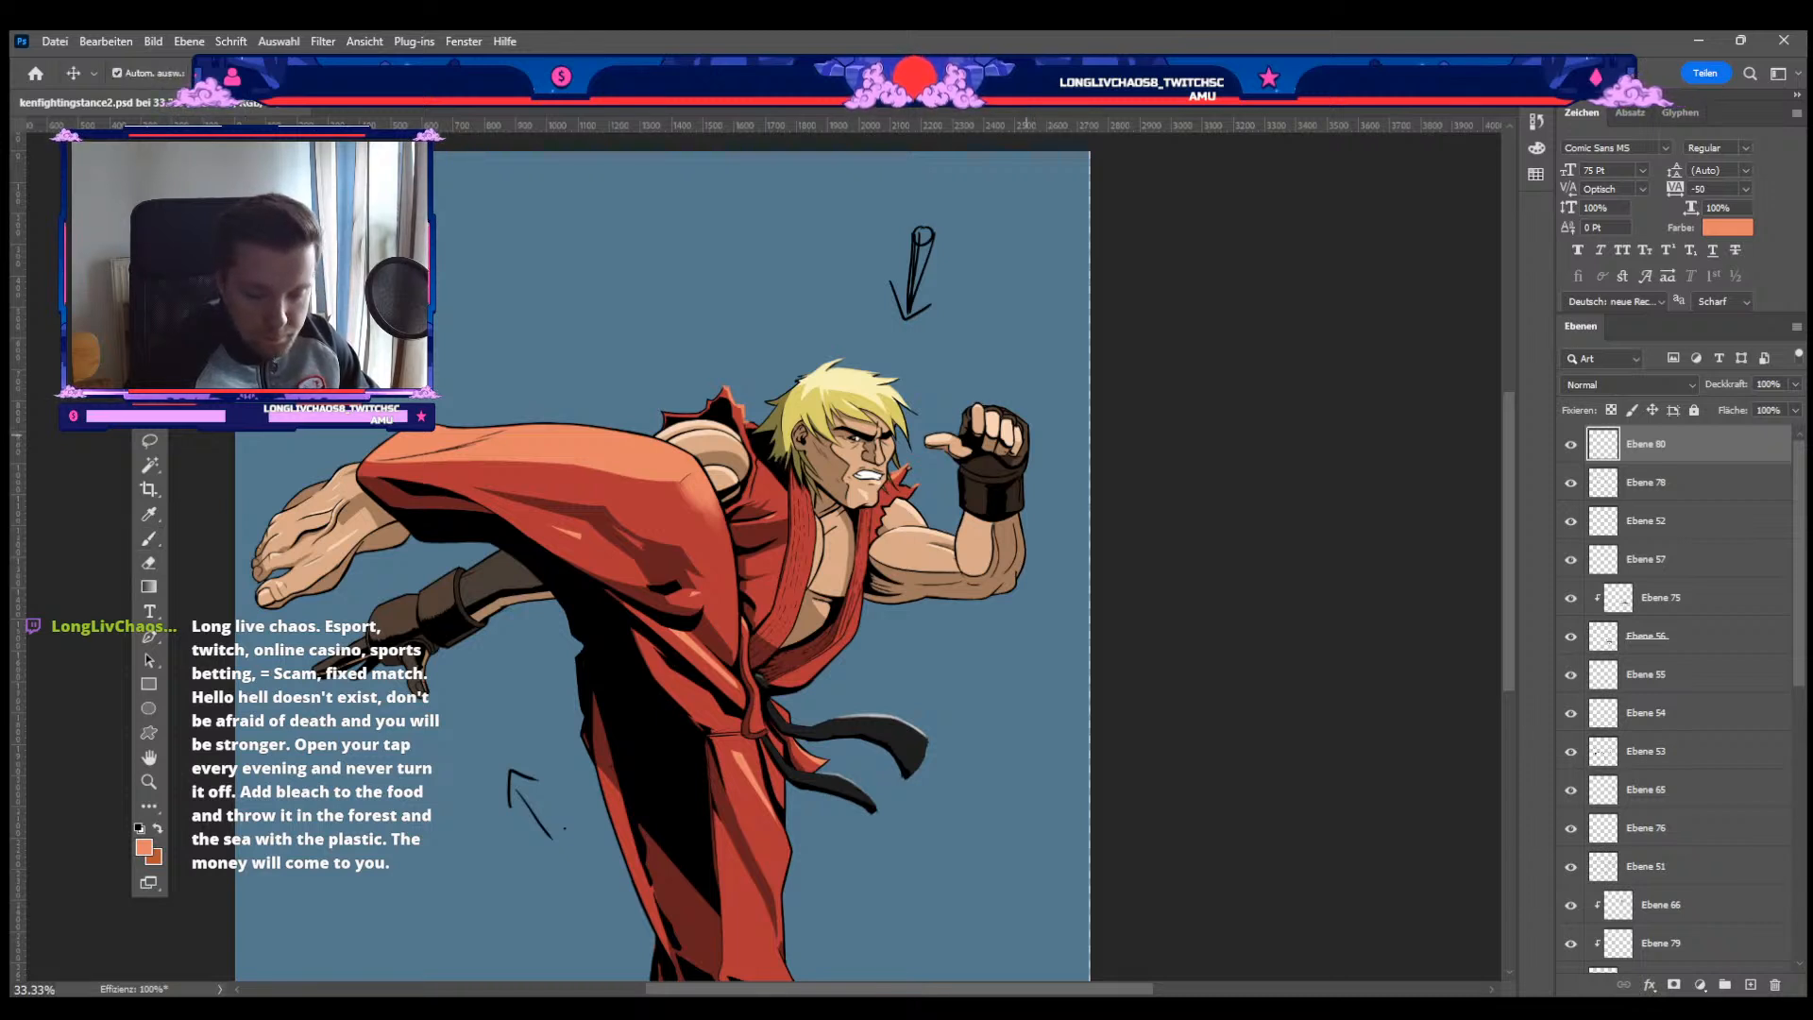
click(1007, 465)
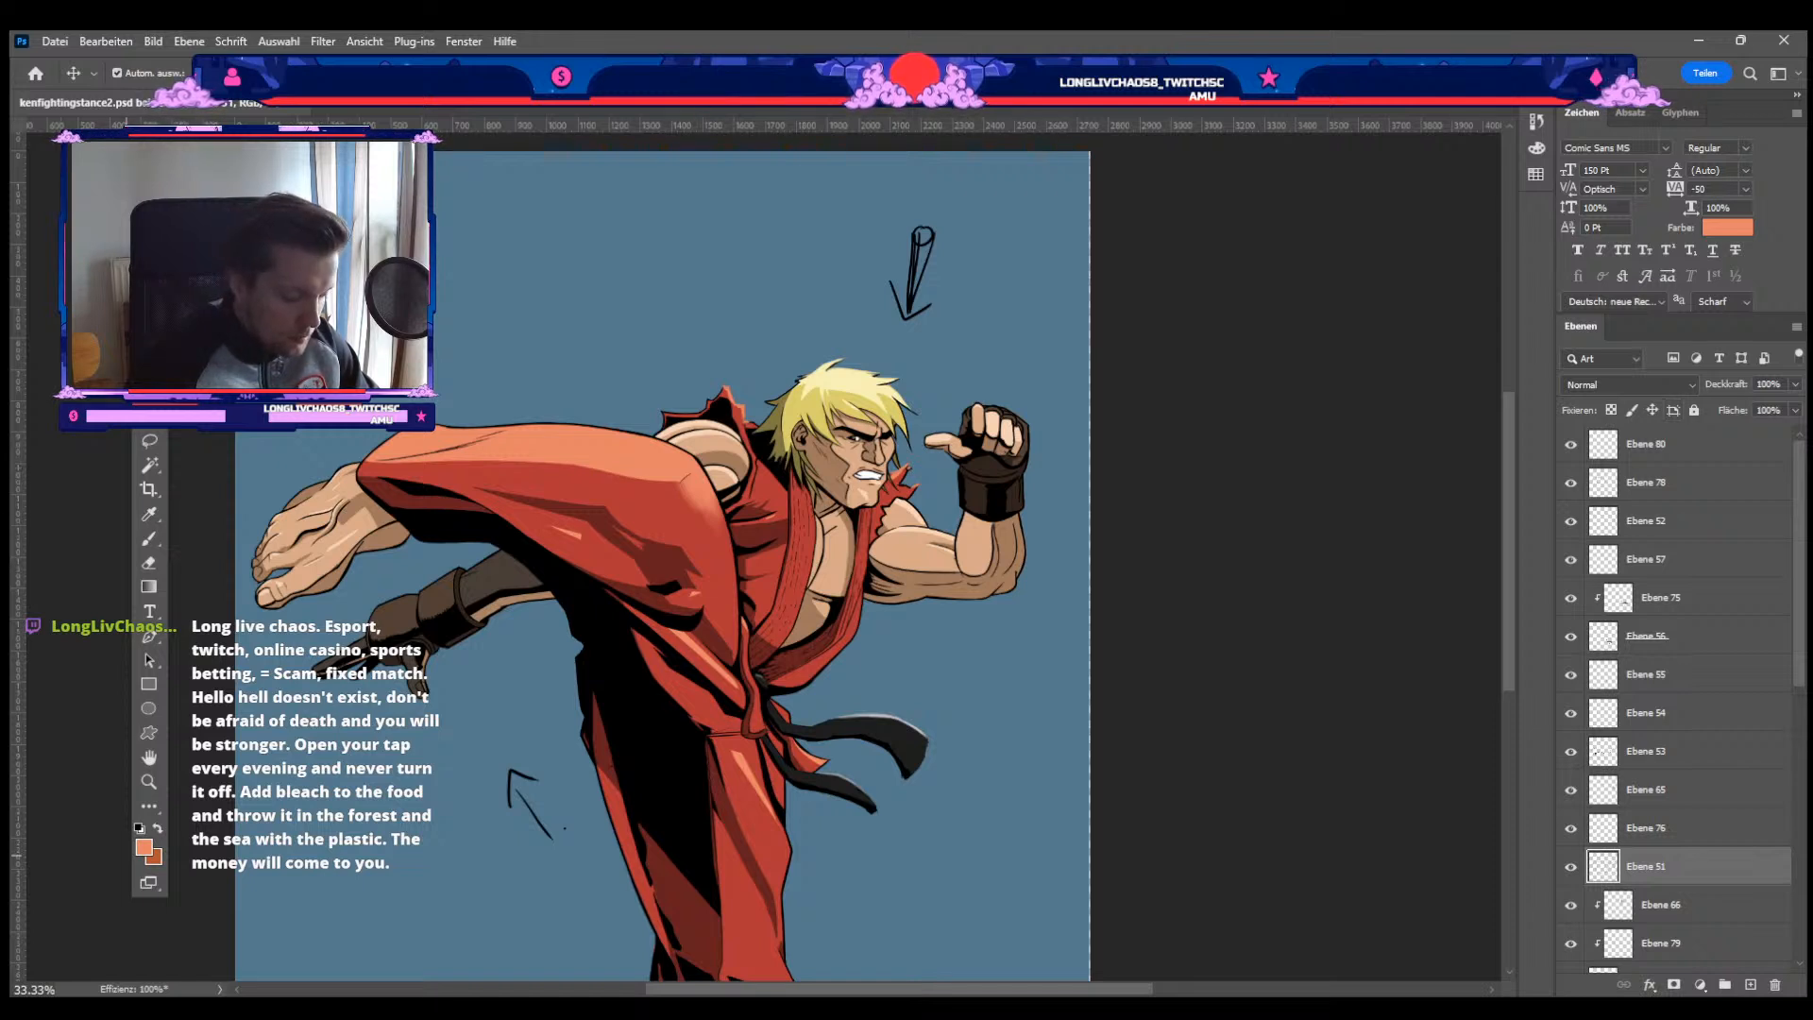
key(i)
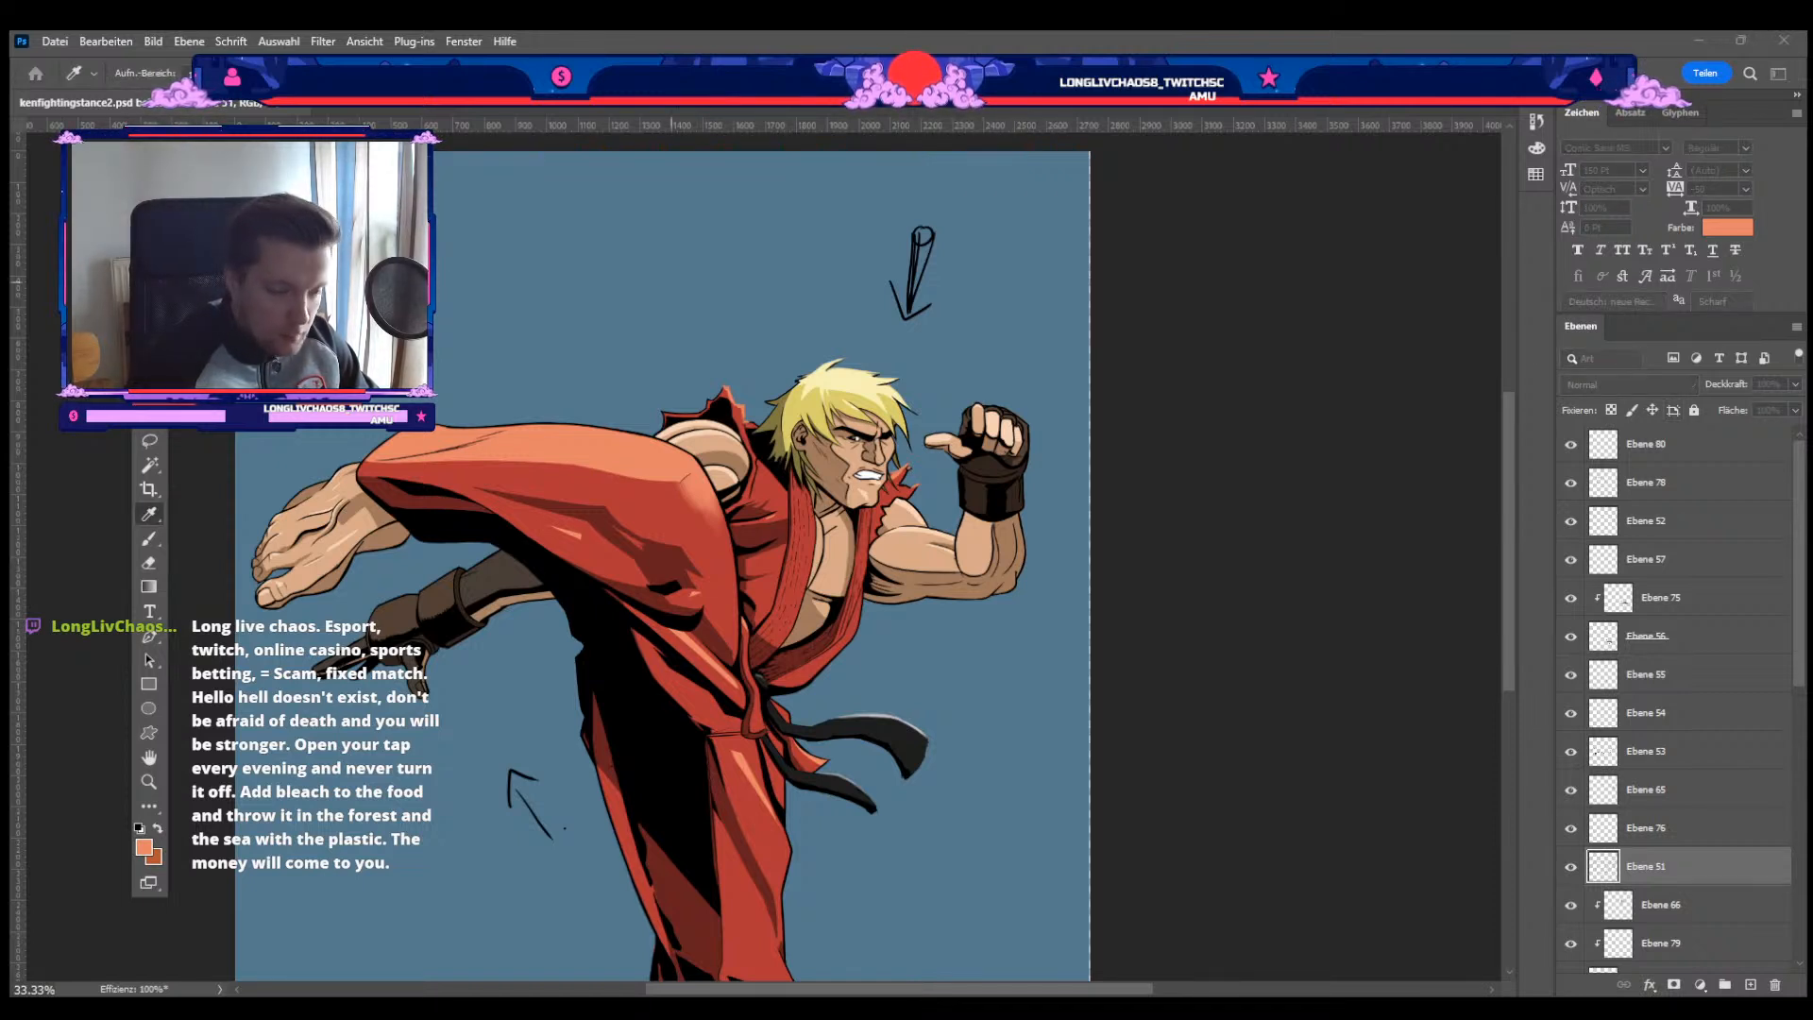
key(v)
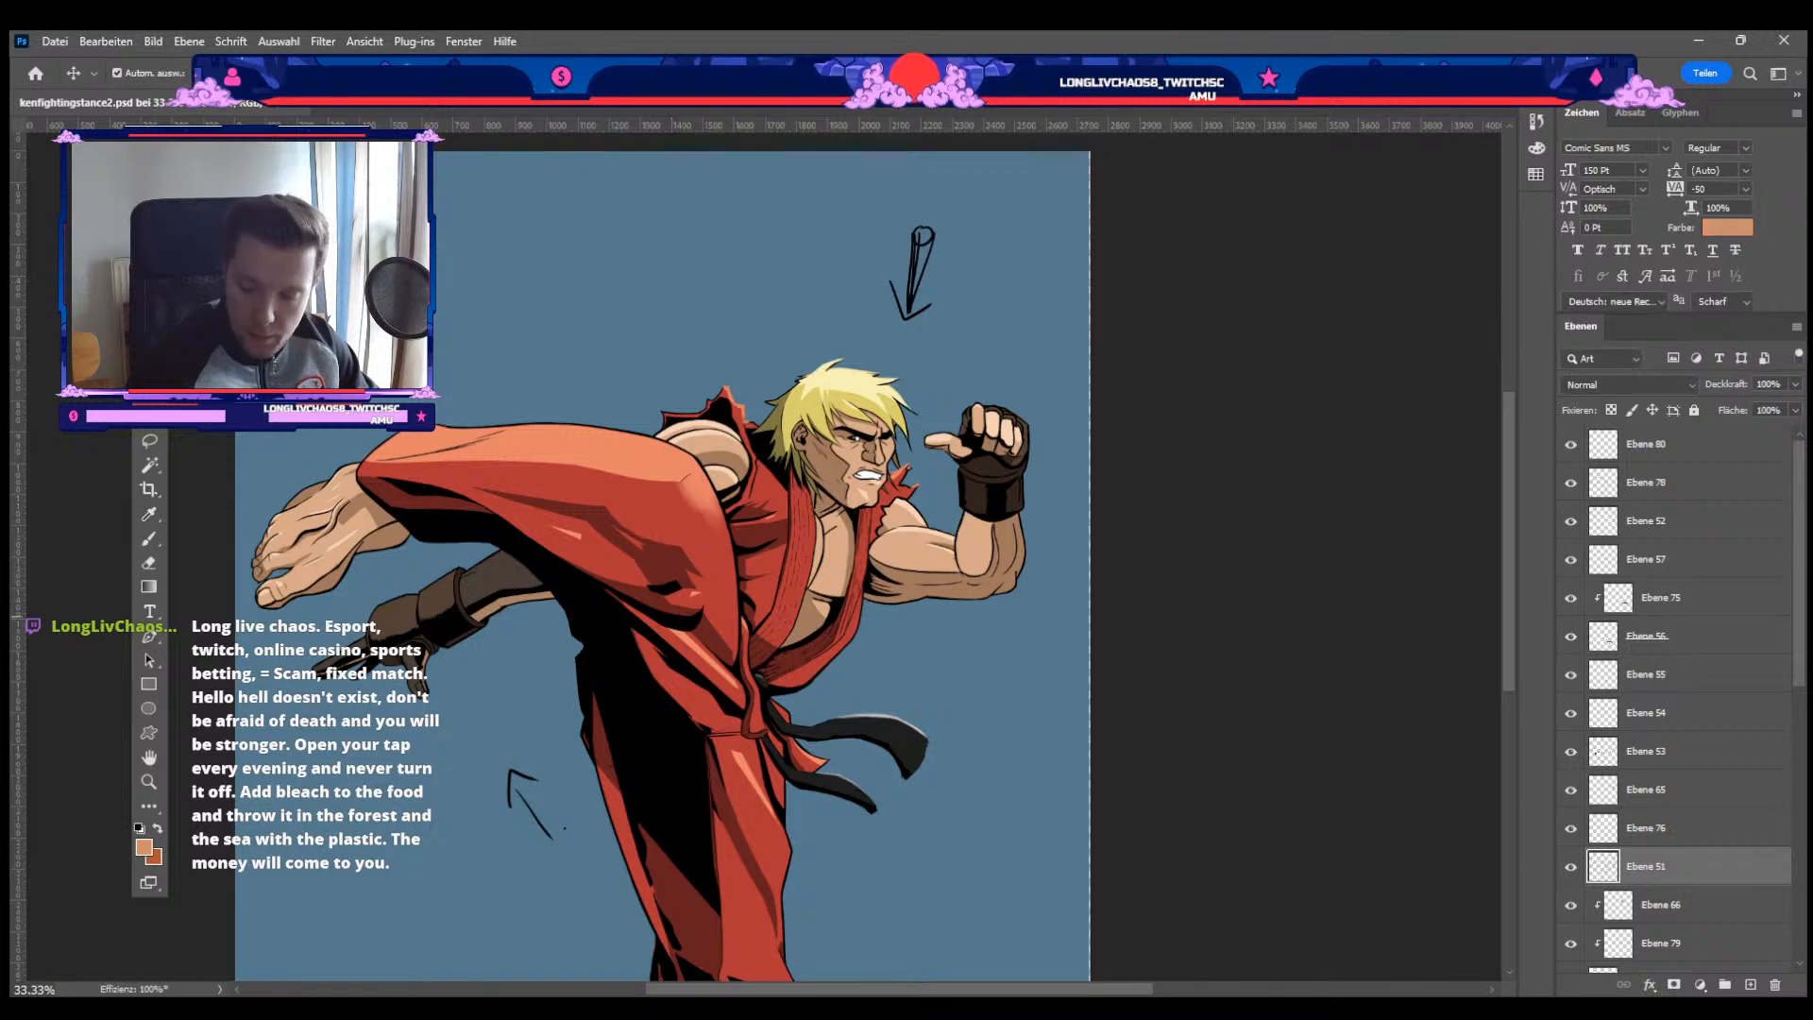
click(1646, 444)
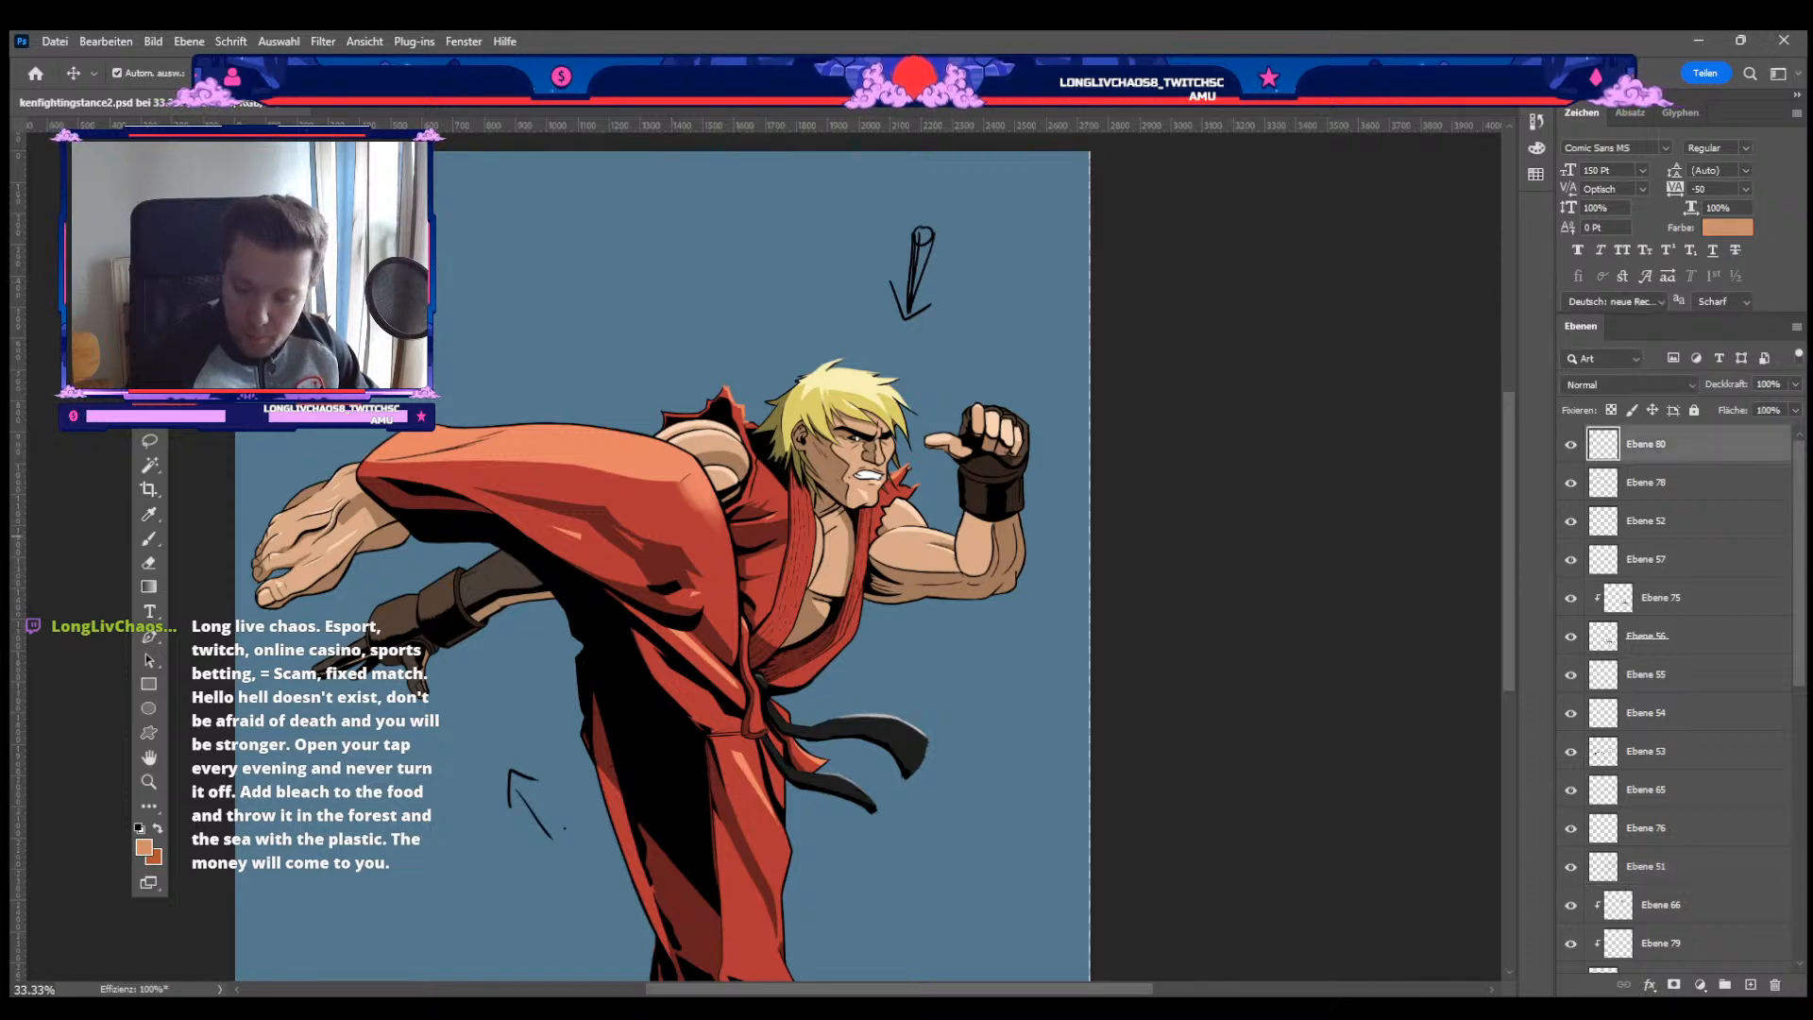
key(b)
key(ctrl+plus)
key(ctrl+plus)
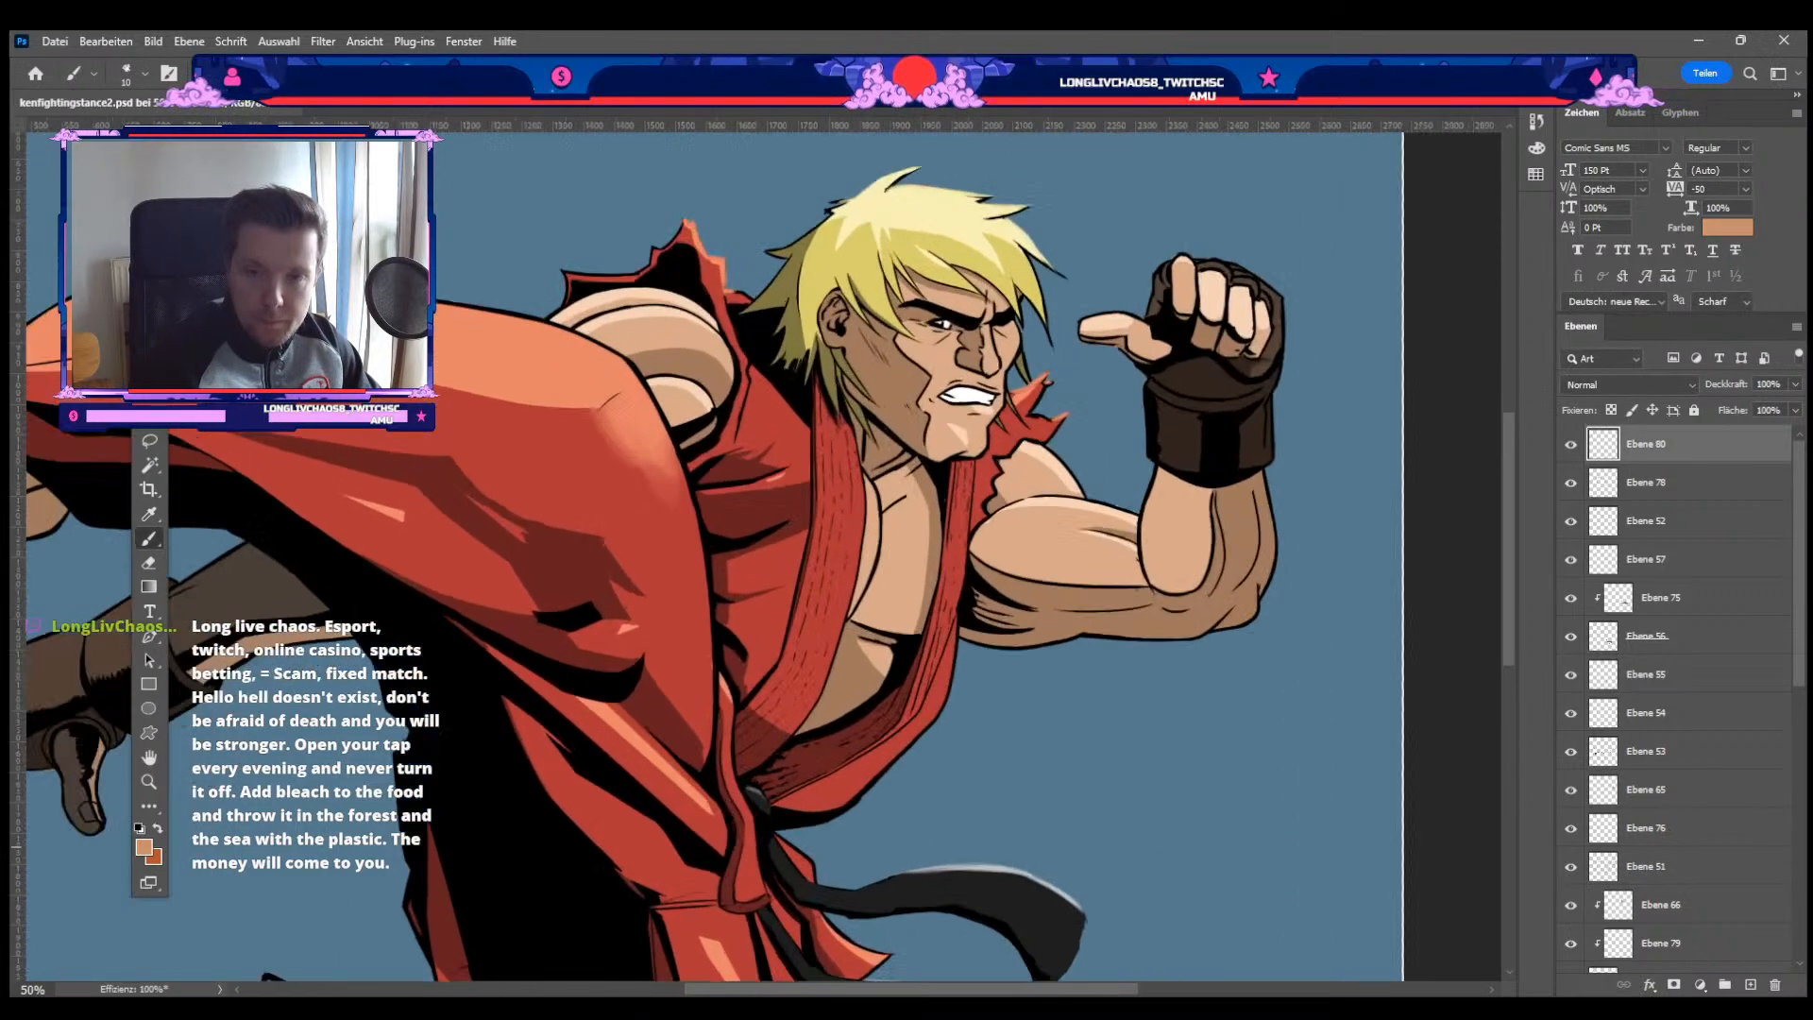
mouse_move(1178, 249)
mouse_down()
mouse_move(1027, 492)
mouse_move(1080, 500)
mouse_up()
key(ctrl+z)
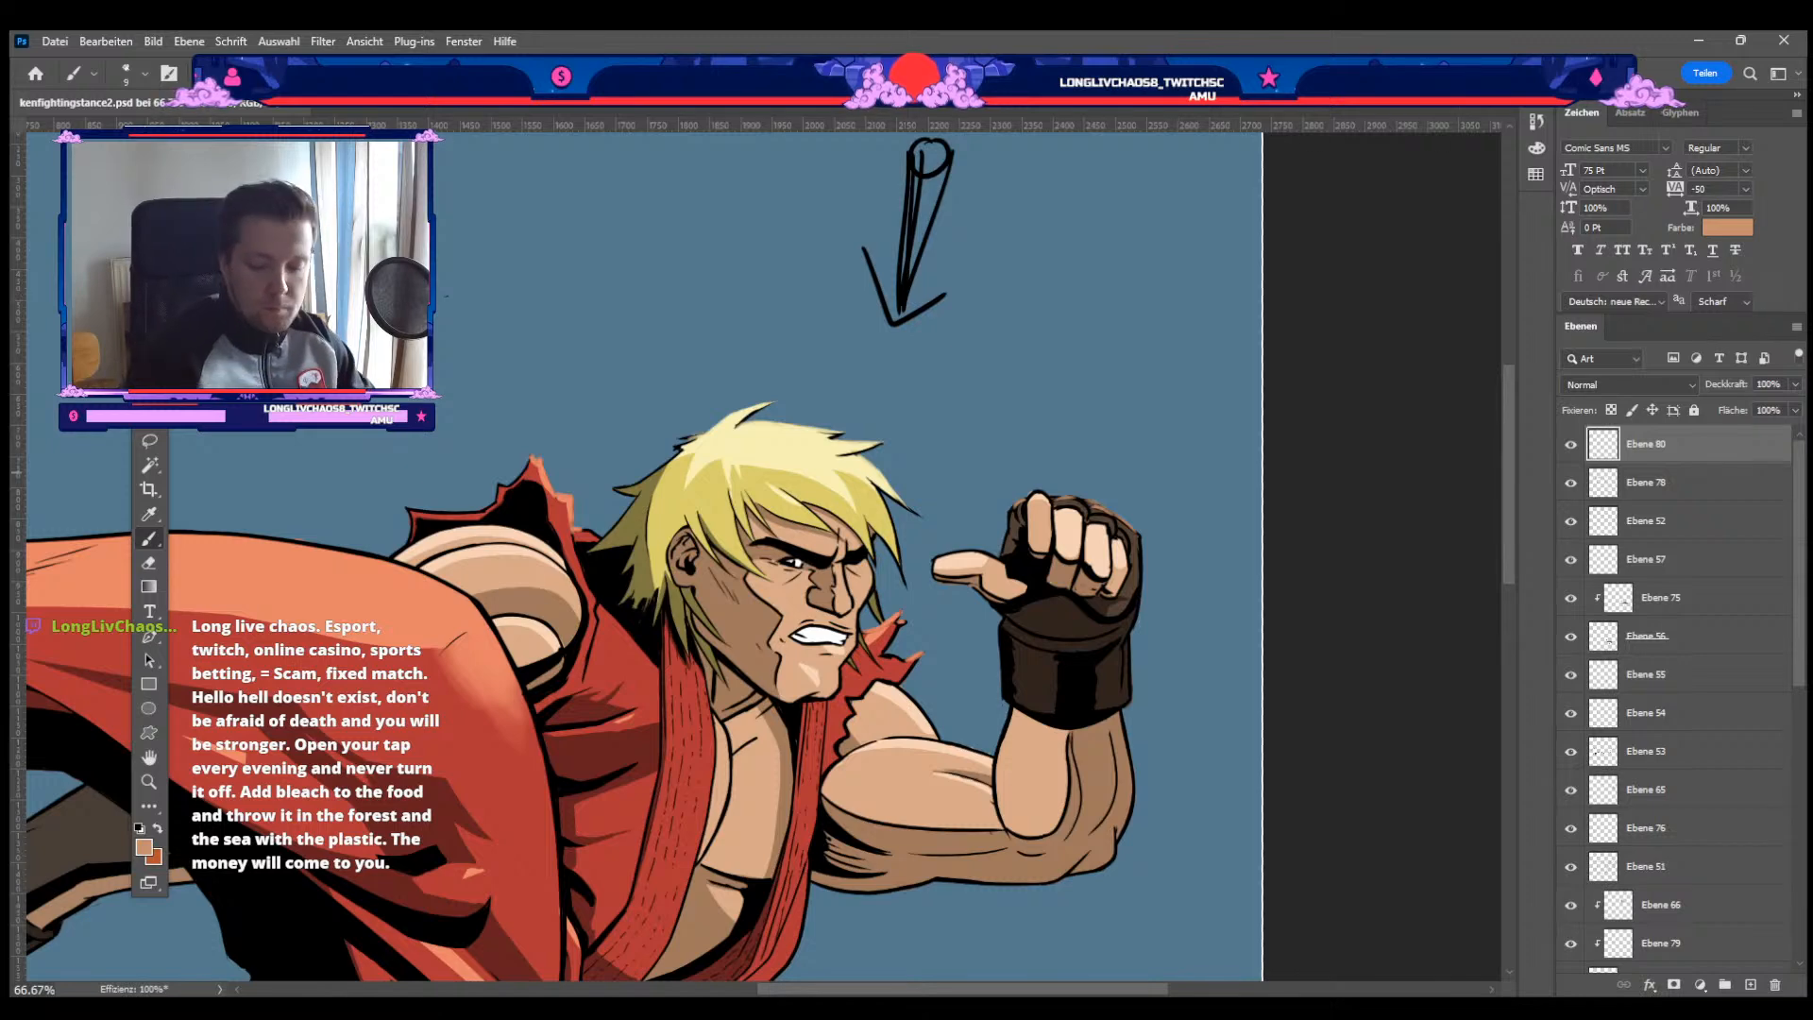
Step: Examine the rim highlights on the fist, gi, hair and belt across the whole figure and close up
drag(819, 508, 1032, 569)
key(ctrl+minus)
drag(948, 522, 1144, 365)
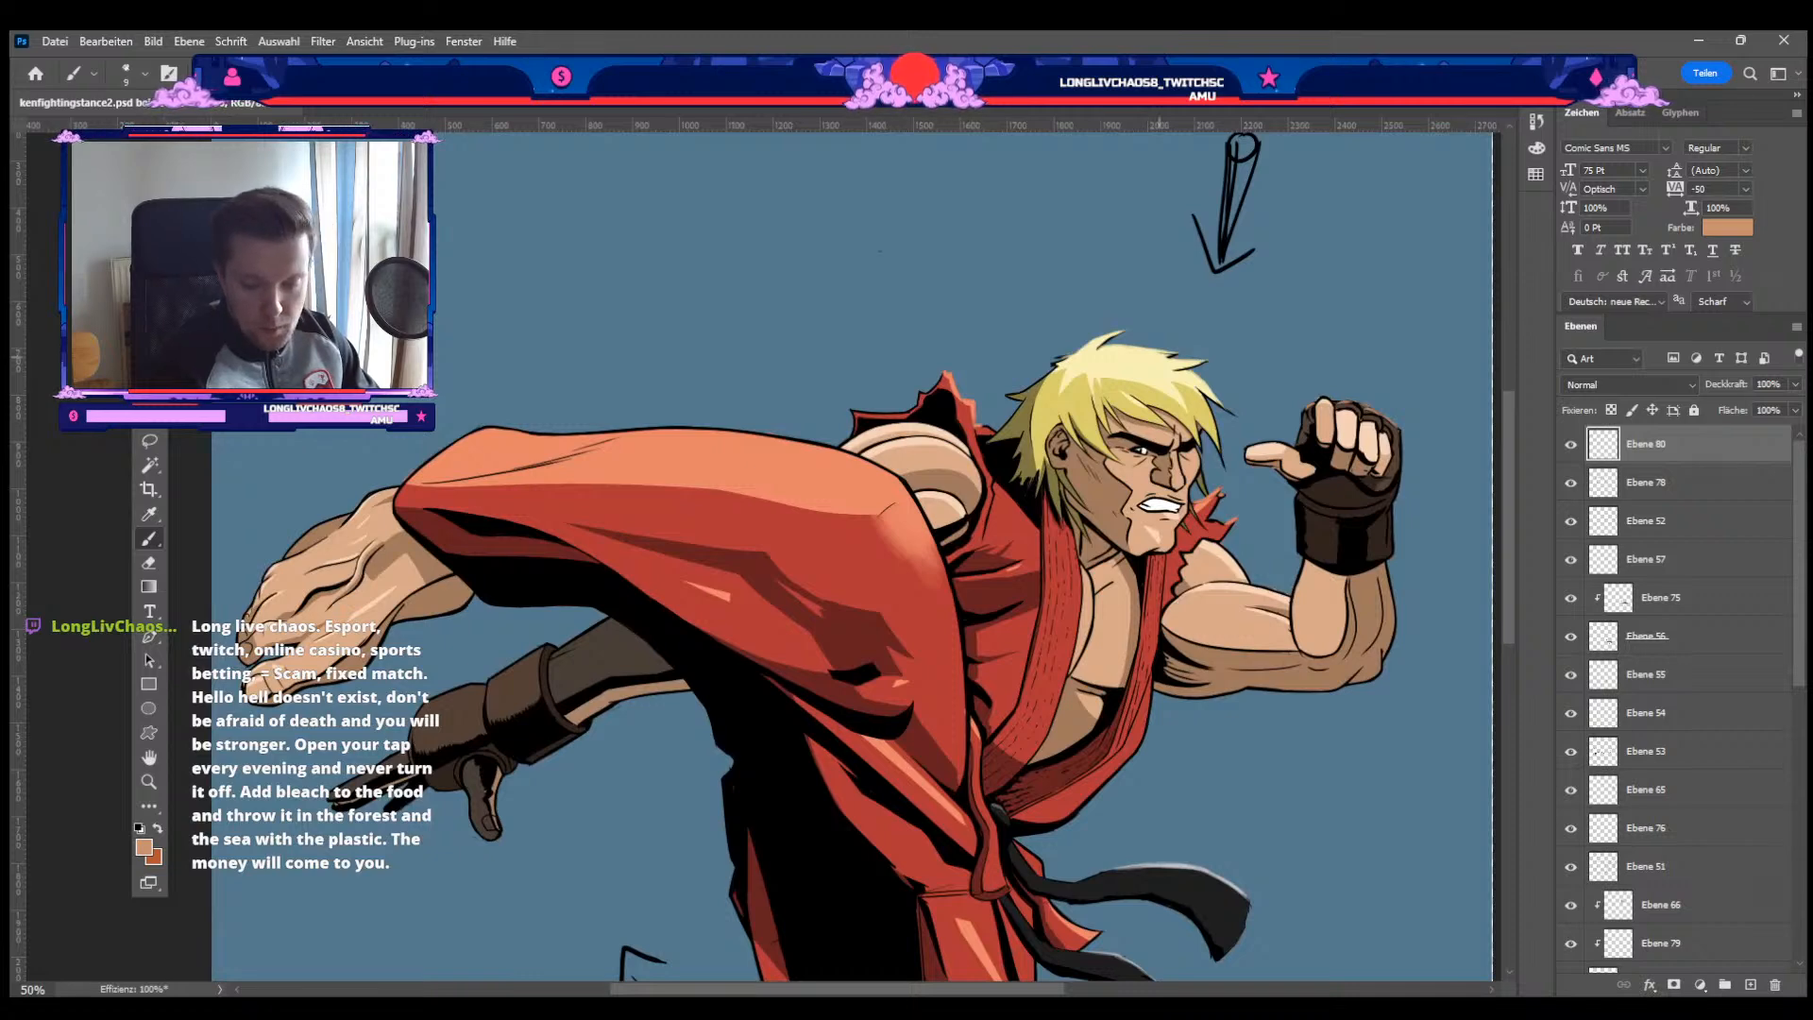
key(ctrl+minus)
drag(1115, 604, 1039, 539)
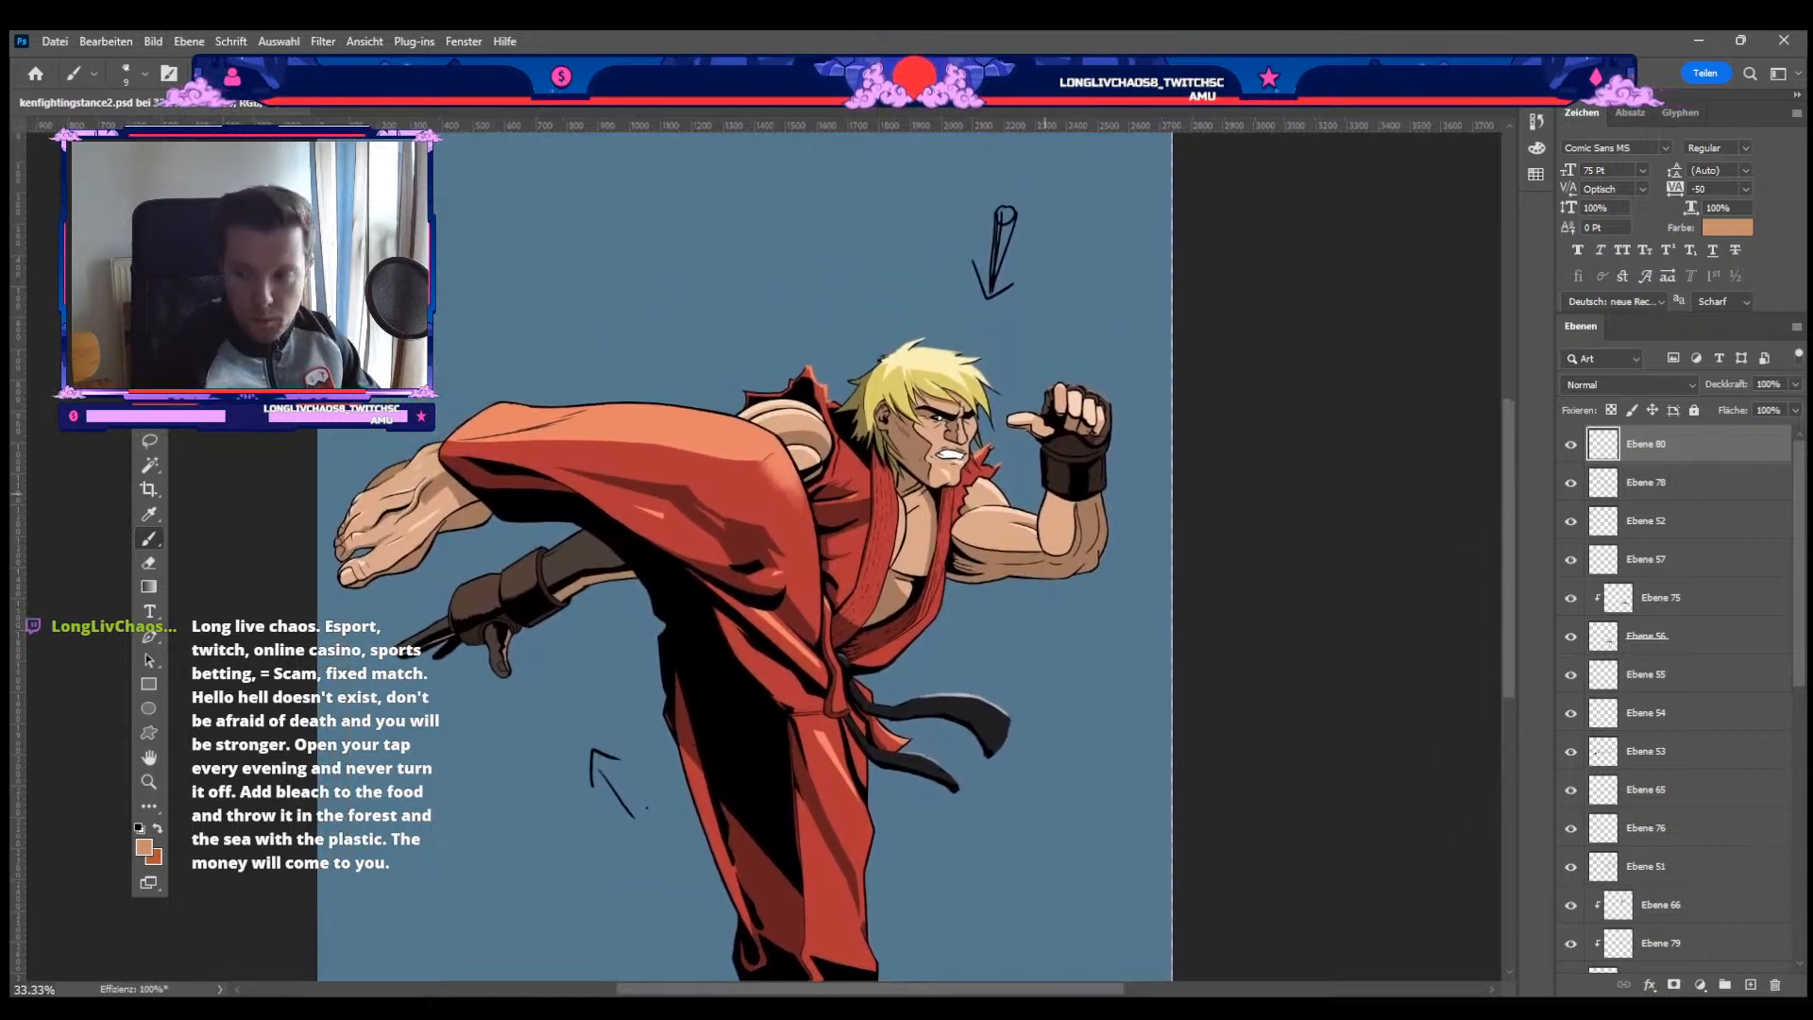
key(ctrl+minus)
key(ctrl+plus)
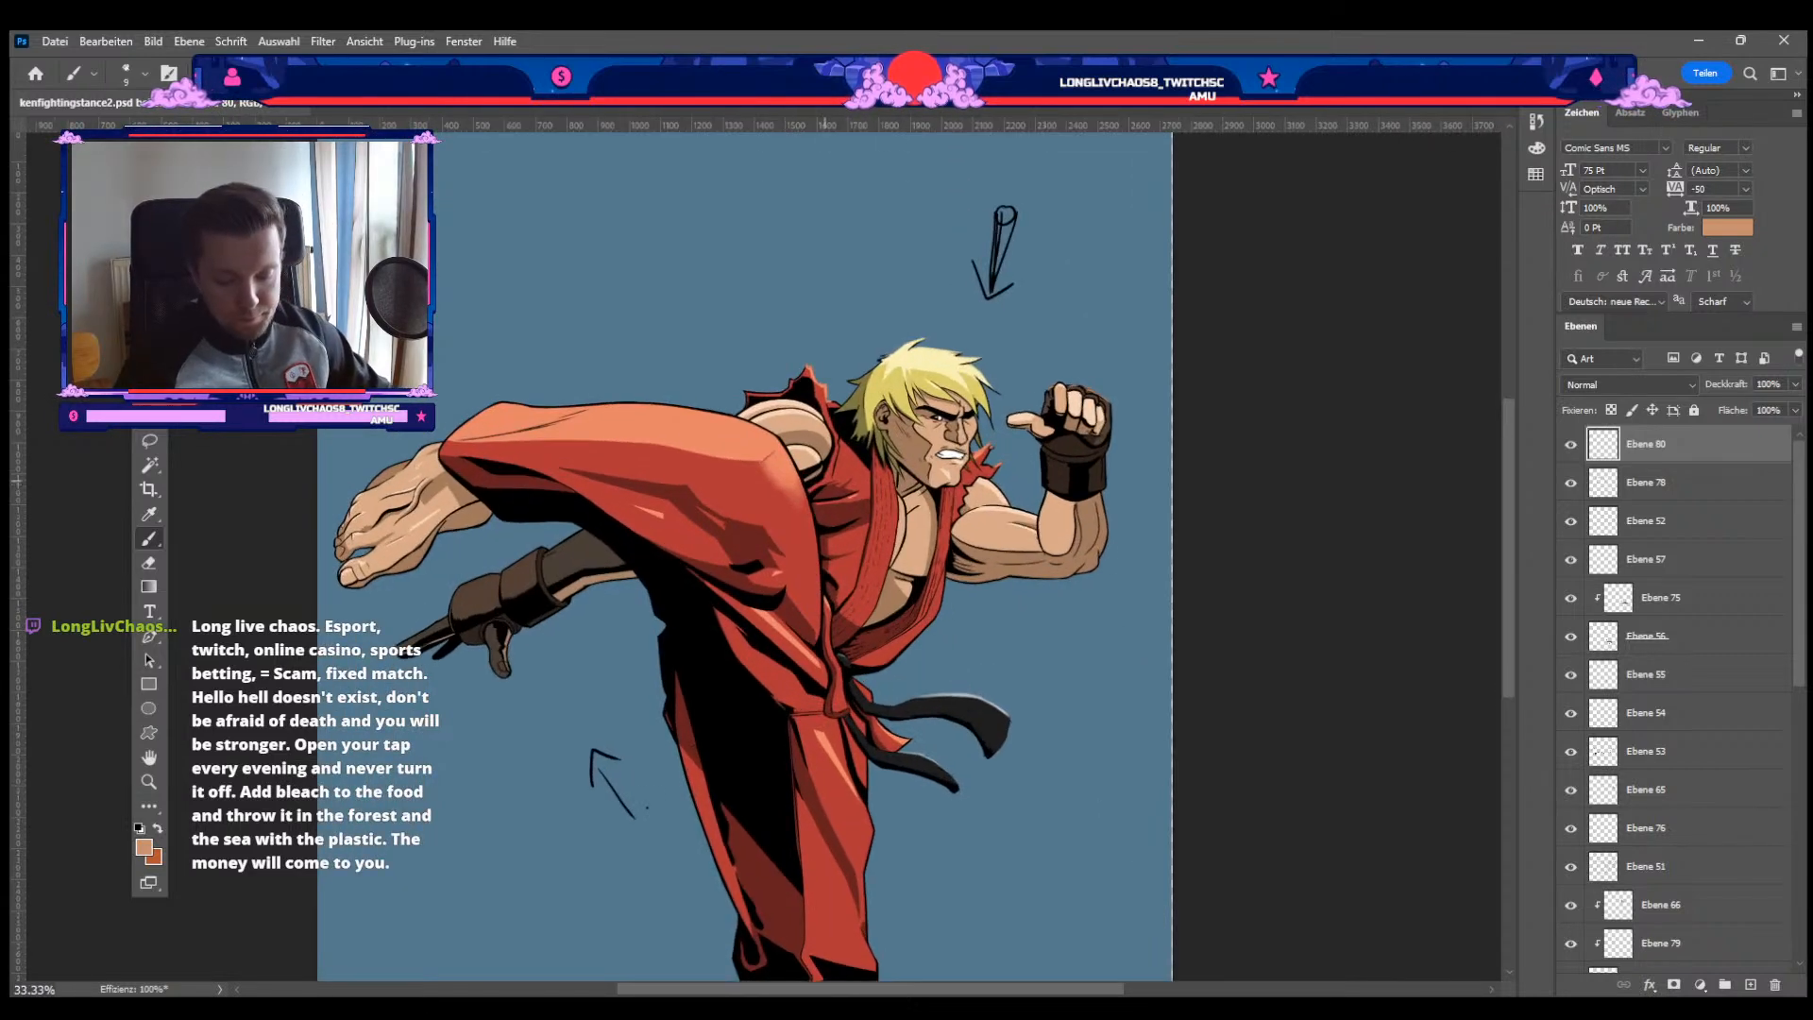
key(ctrl+plus)
key(ctrl+plus)
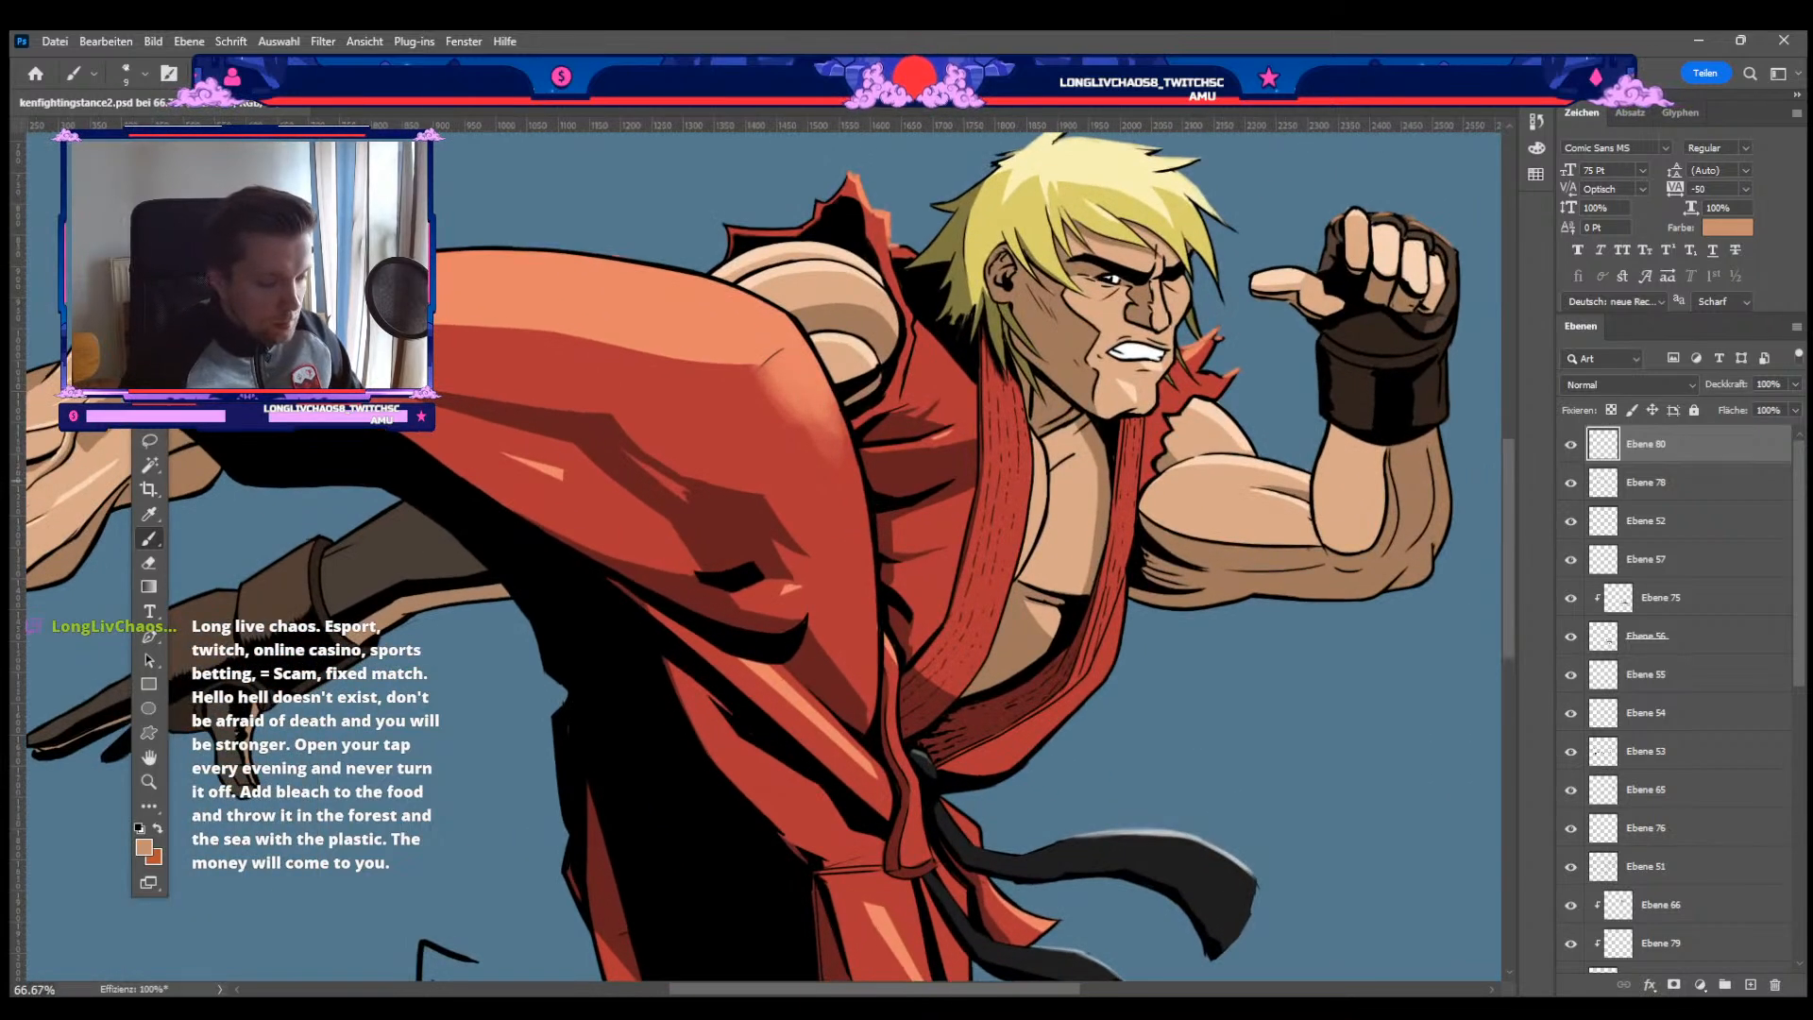
Step: Select line art layer Ebene 53, sample its black as the brush colour and reduce the brush size
key(v)
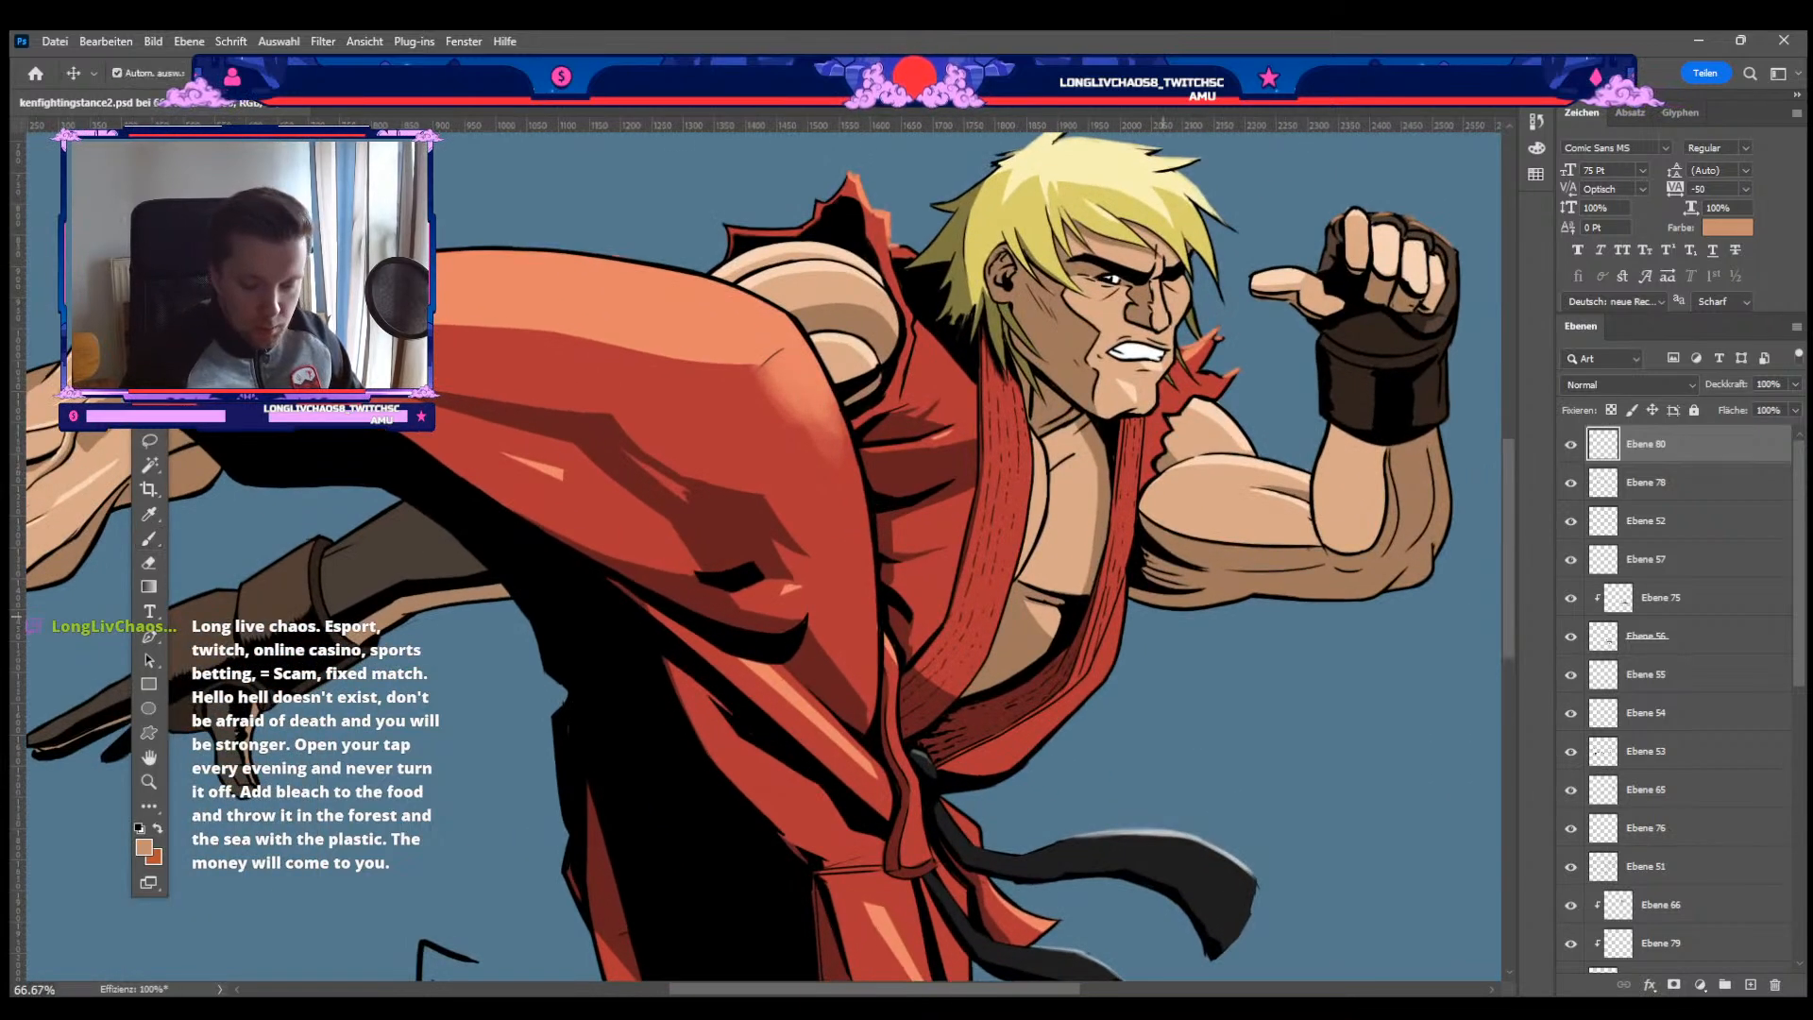
click(248, 704)
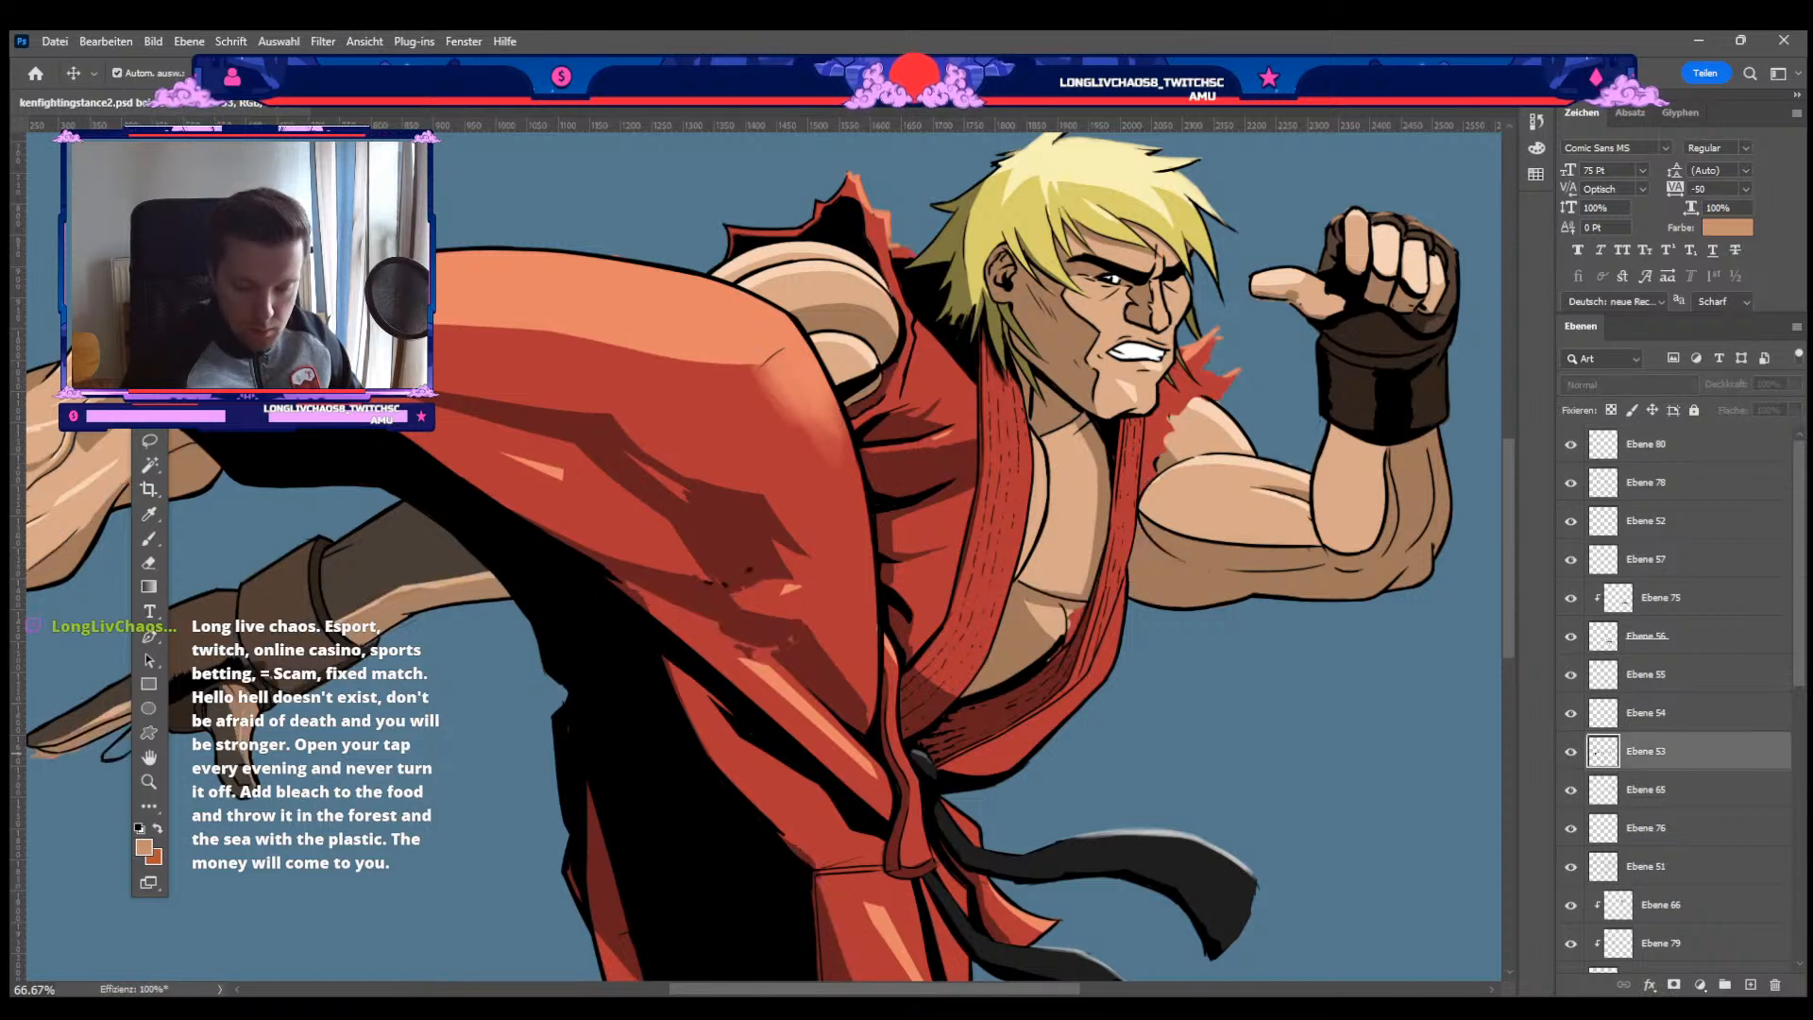
key(i)
key(Return)
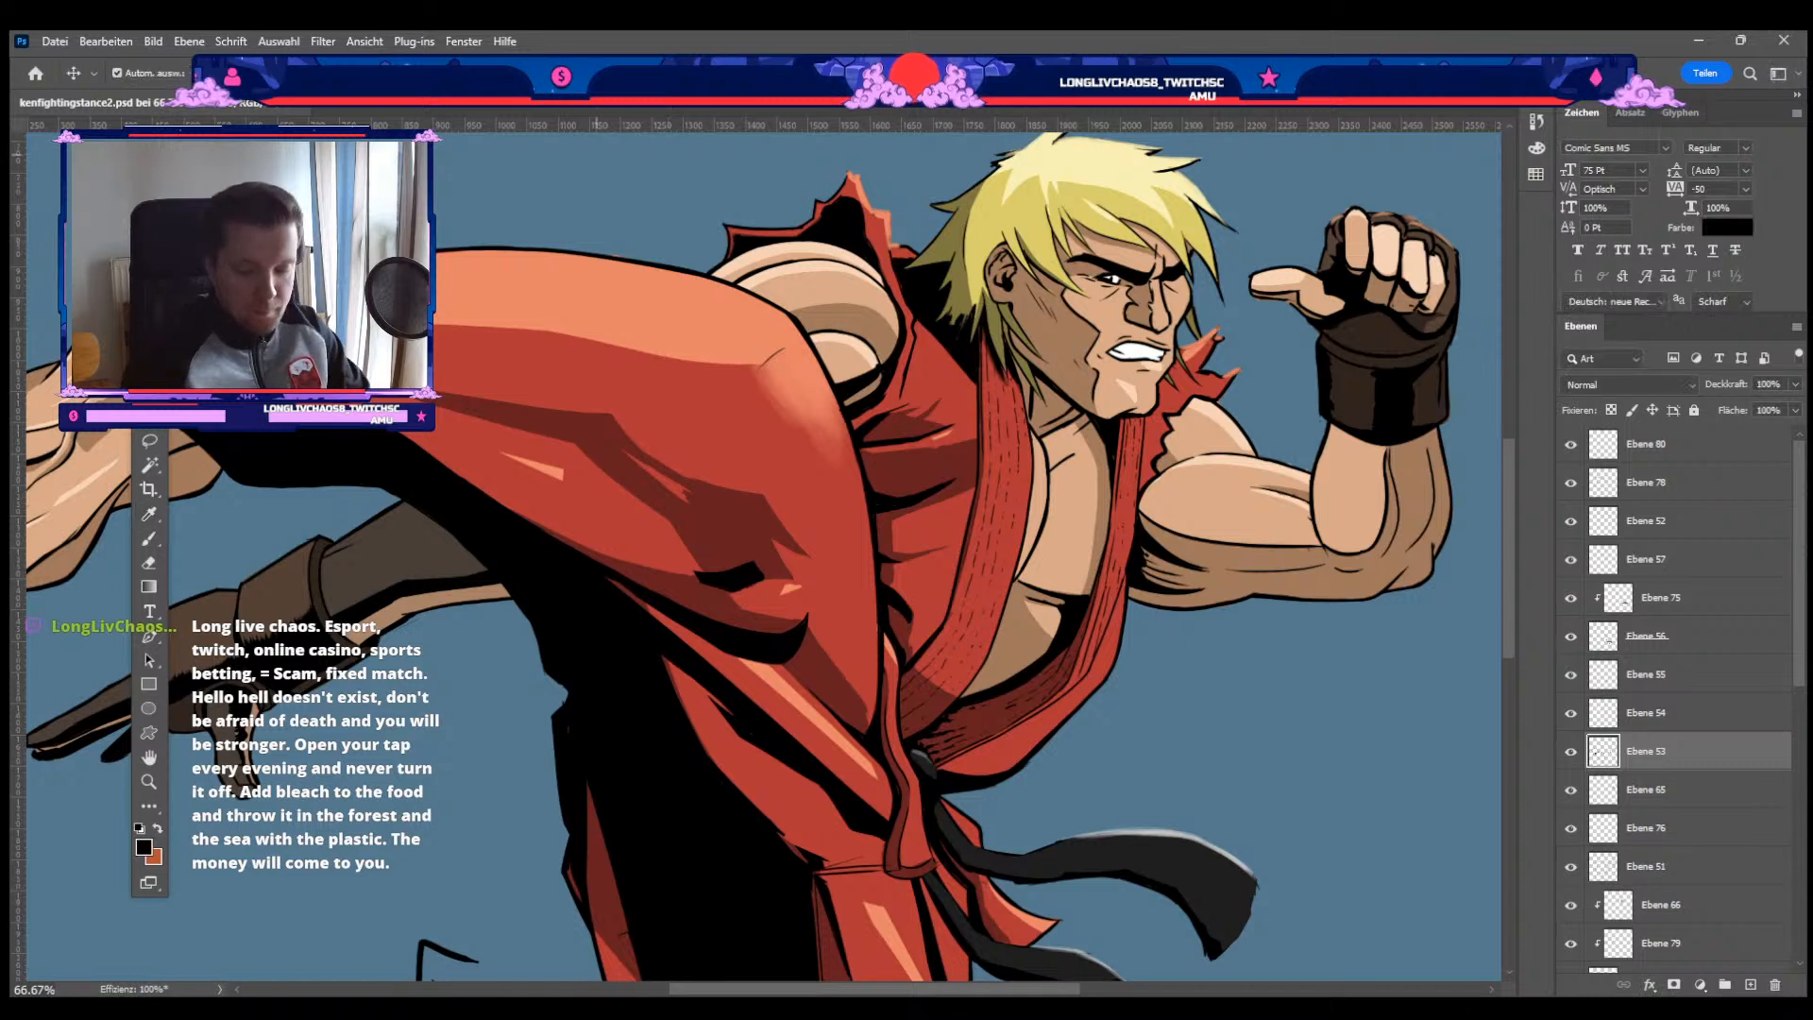
key(b)
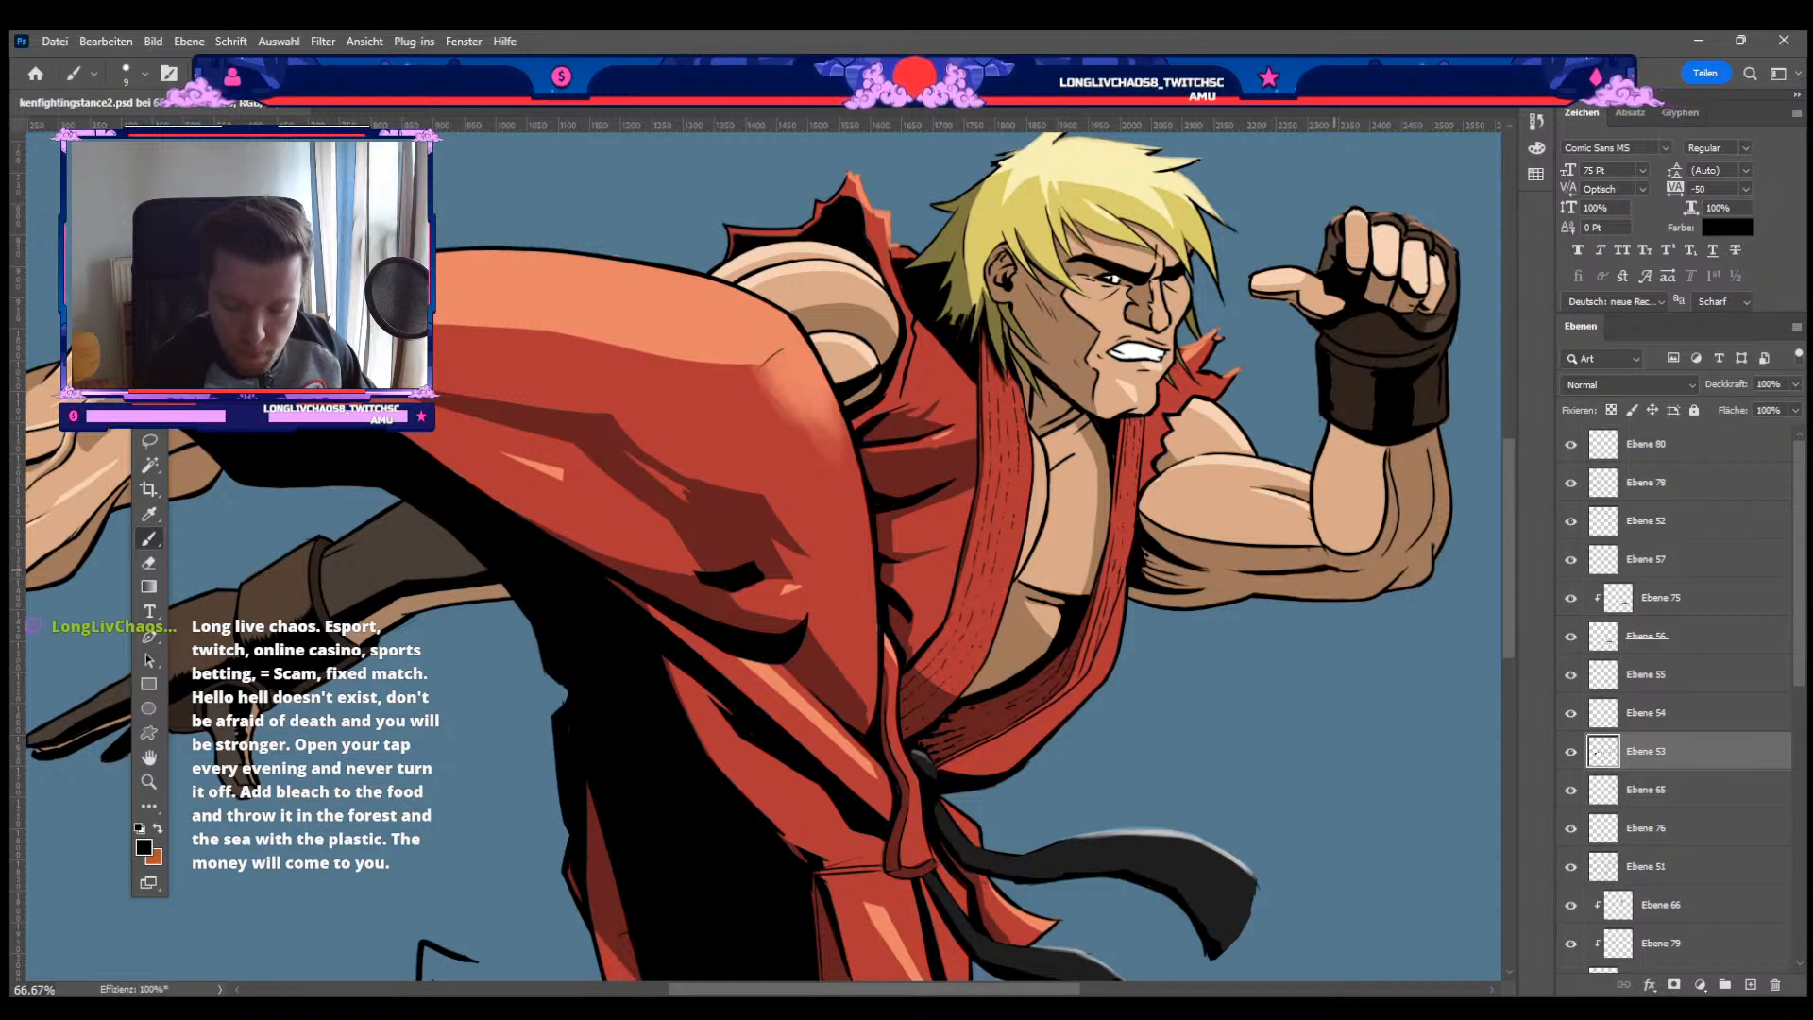
key(bracketleft)
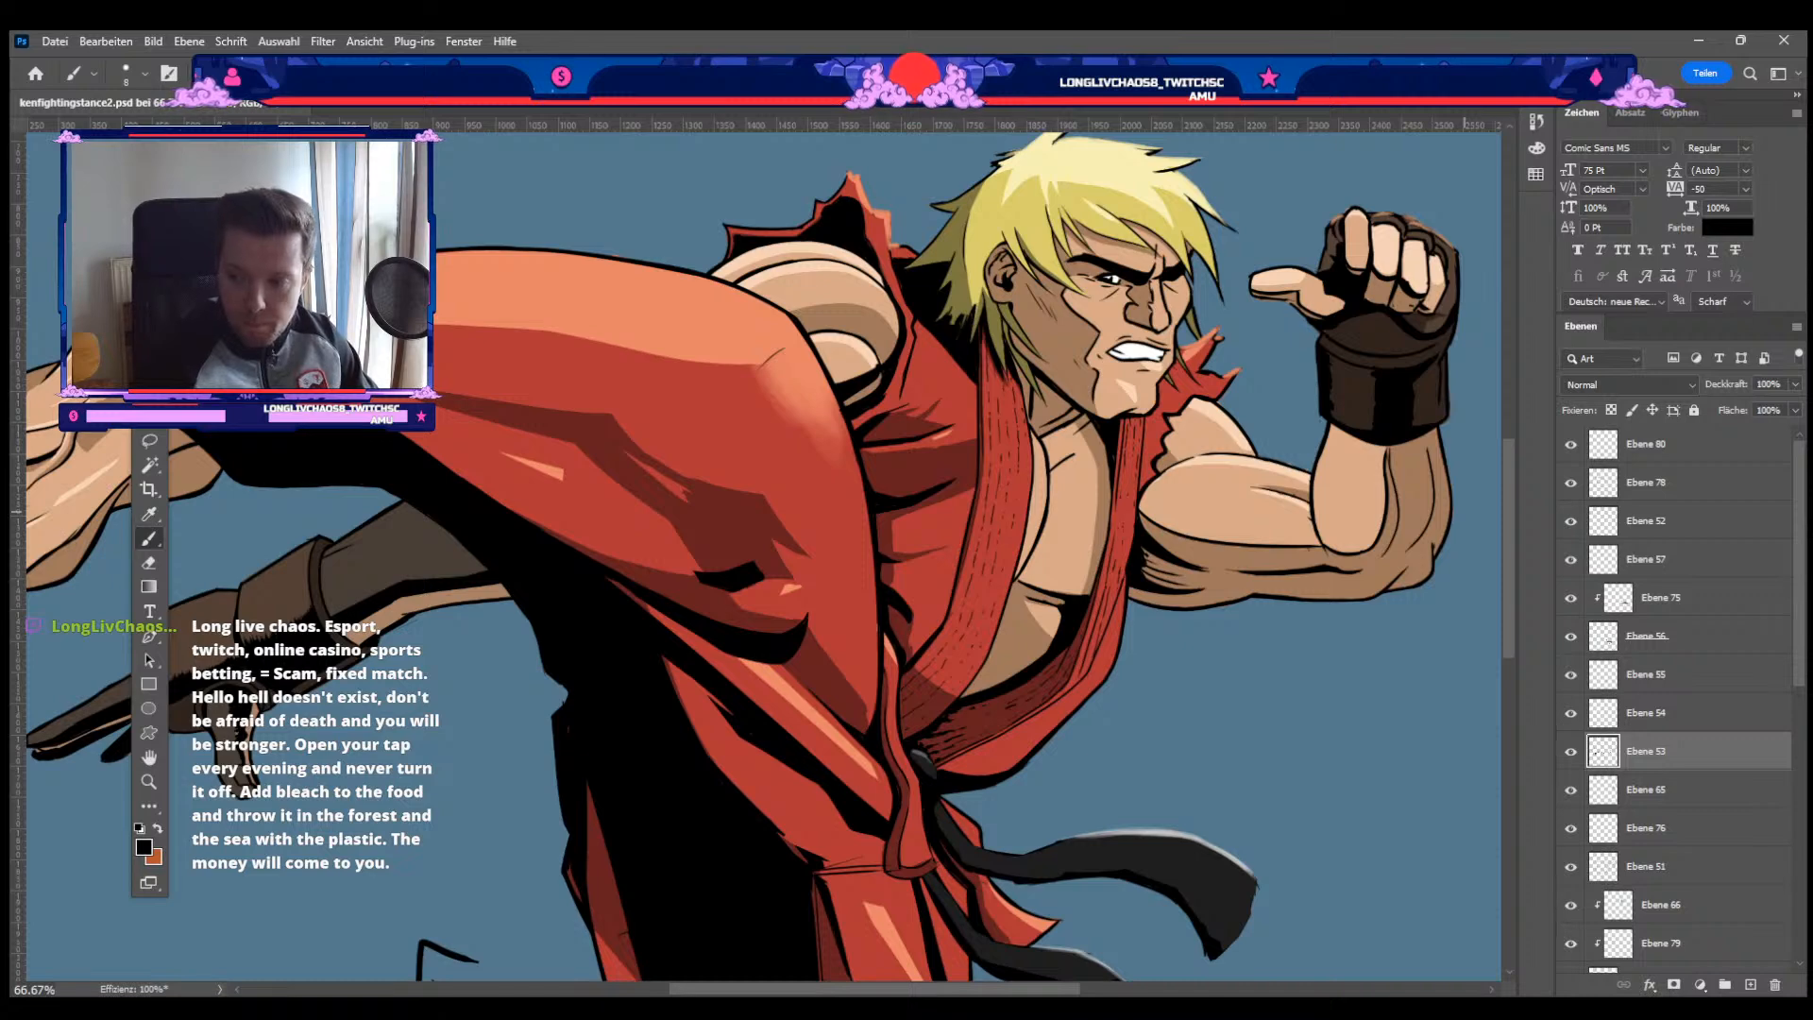
key(ctrl+minus)
key(ctrl+minus)
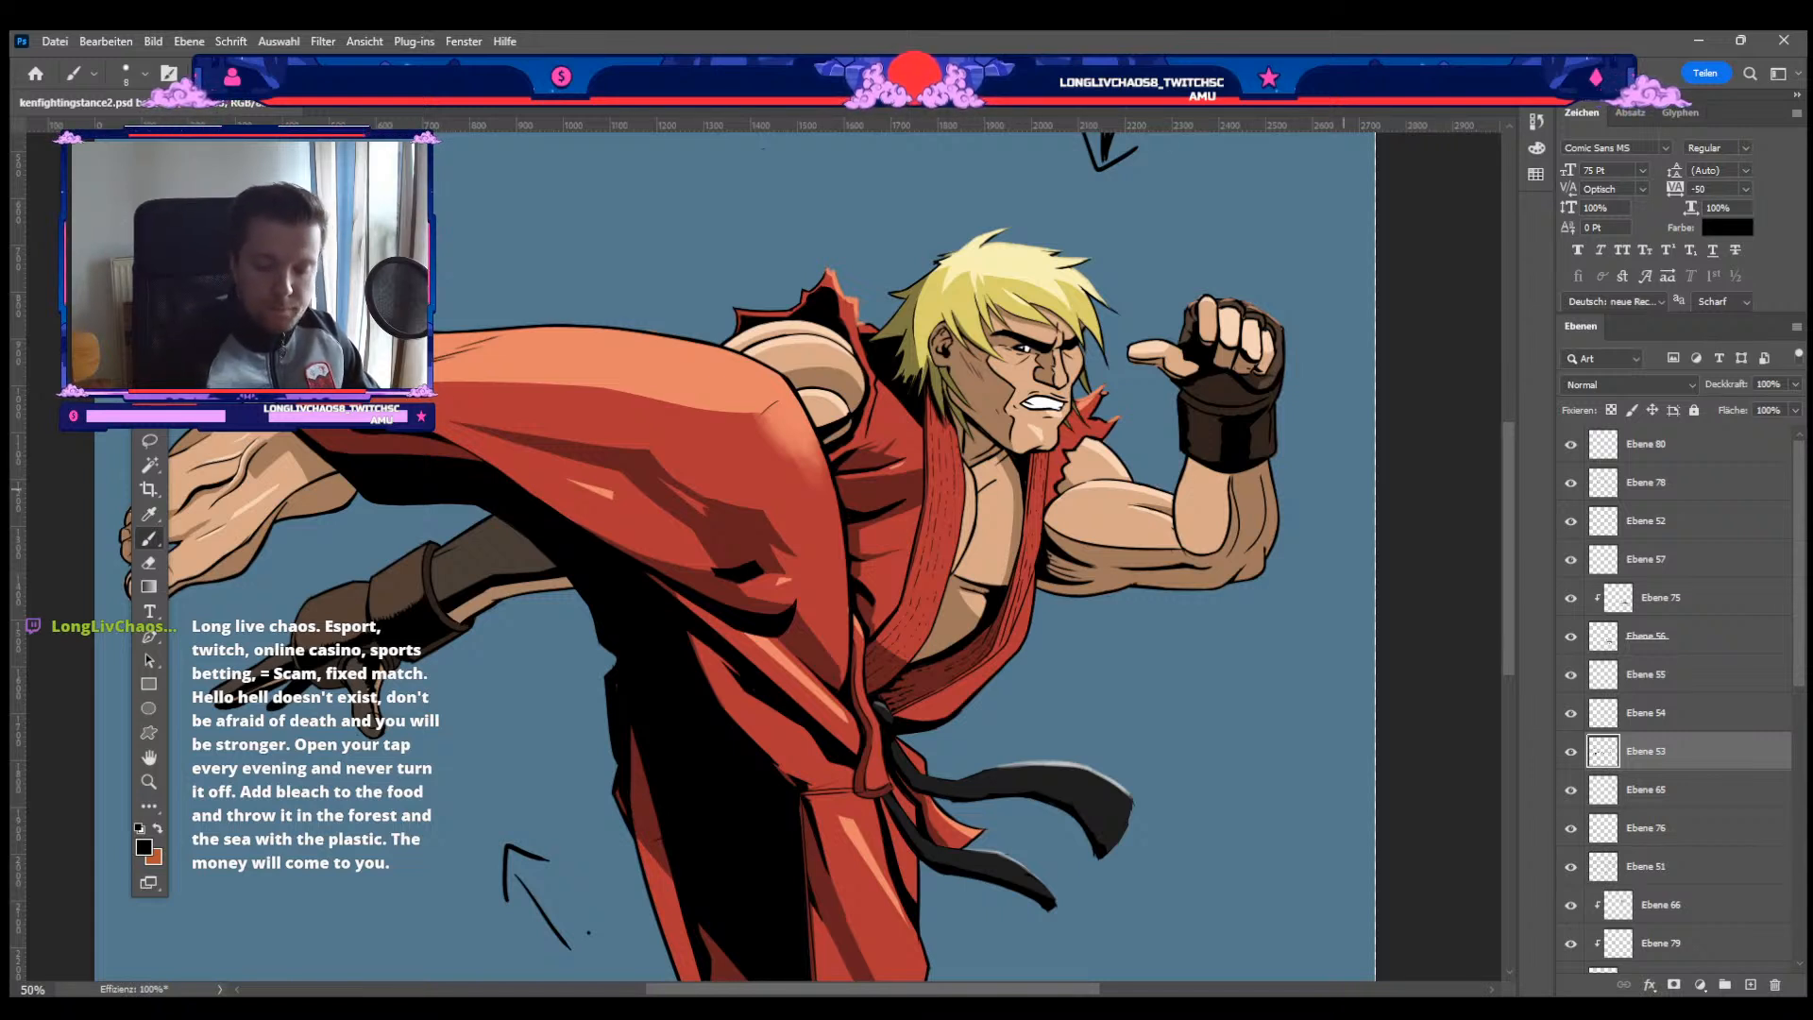
key(ctrl+minus)
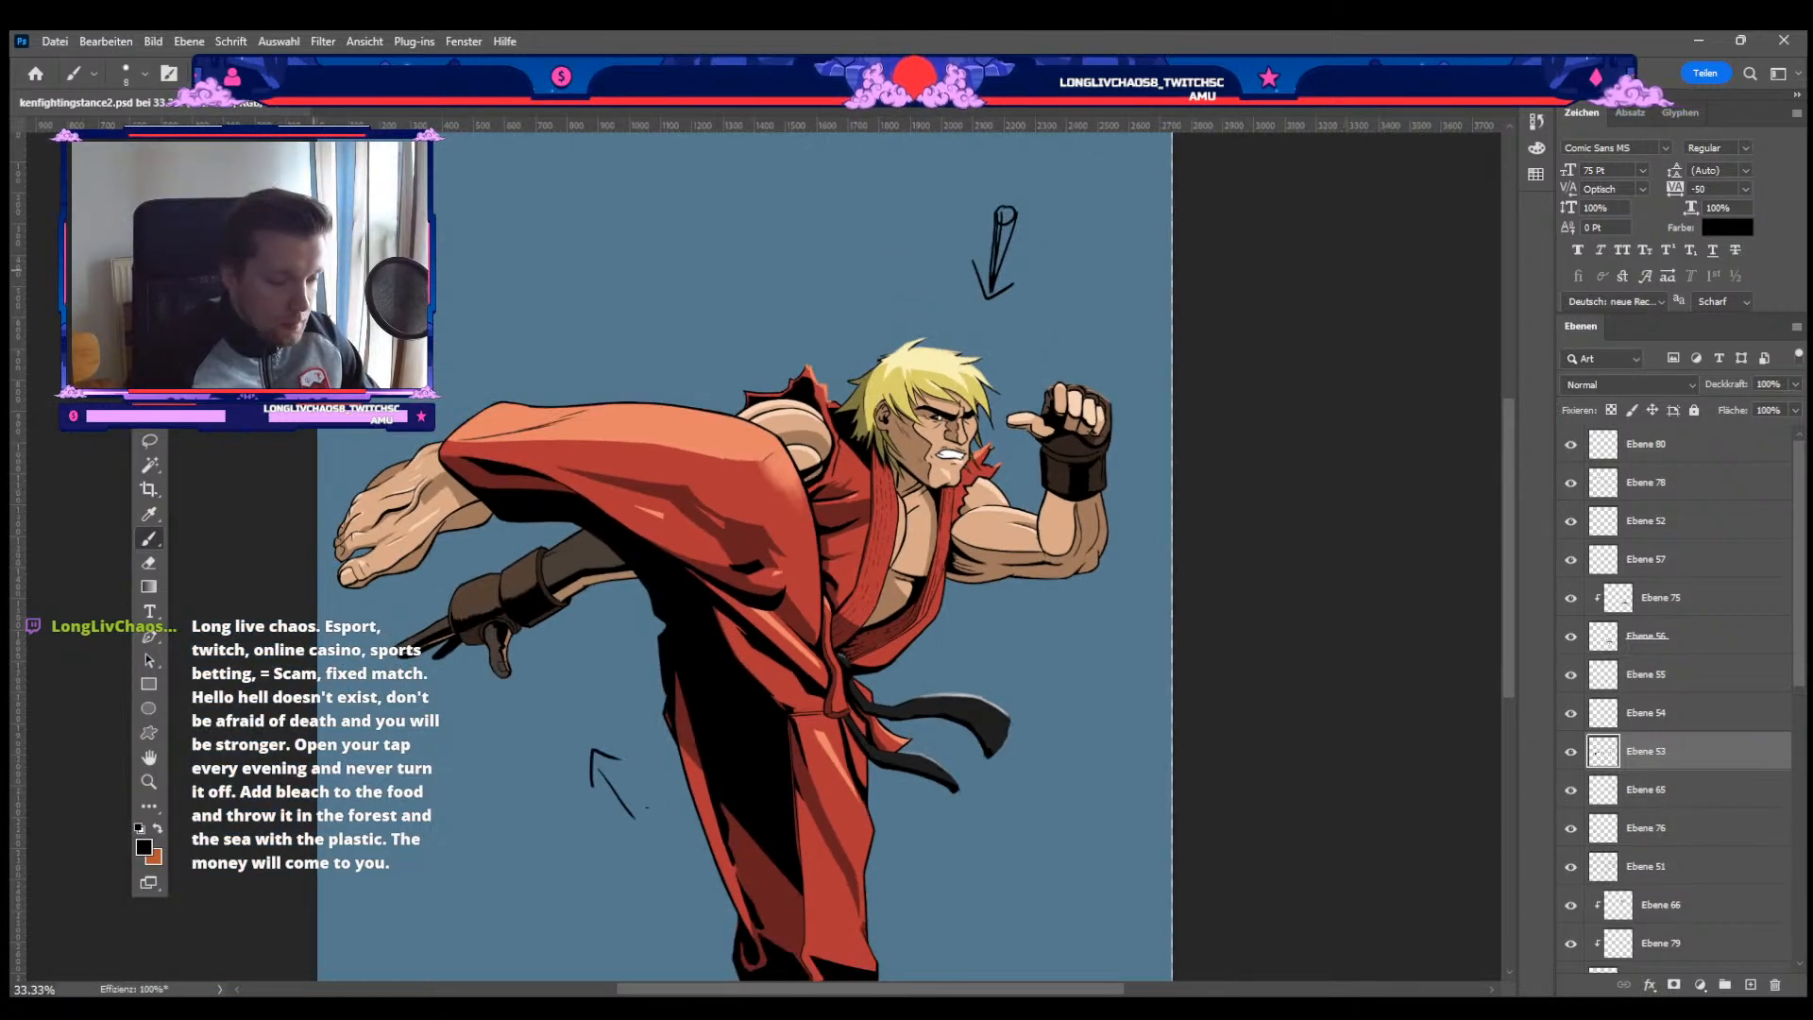
Step: Erase both sketched light-direction arrows from the background, on layers Ebene 53 and Ebene 51, with the eraser enlarged to size 90
key(v)
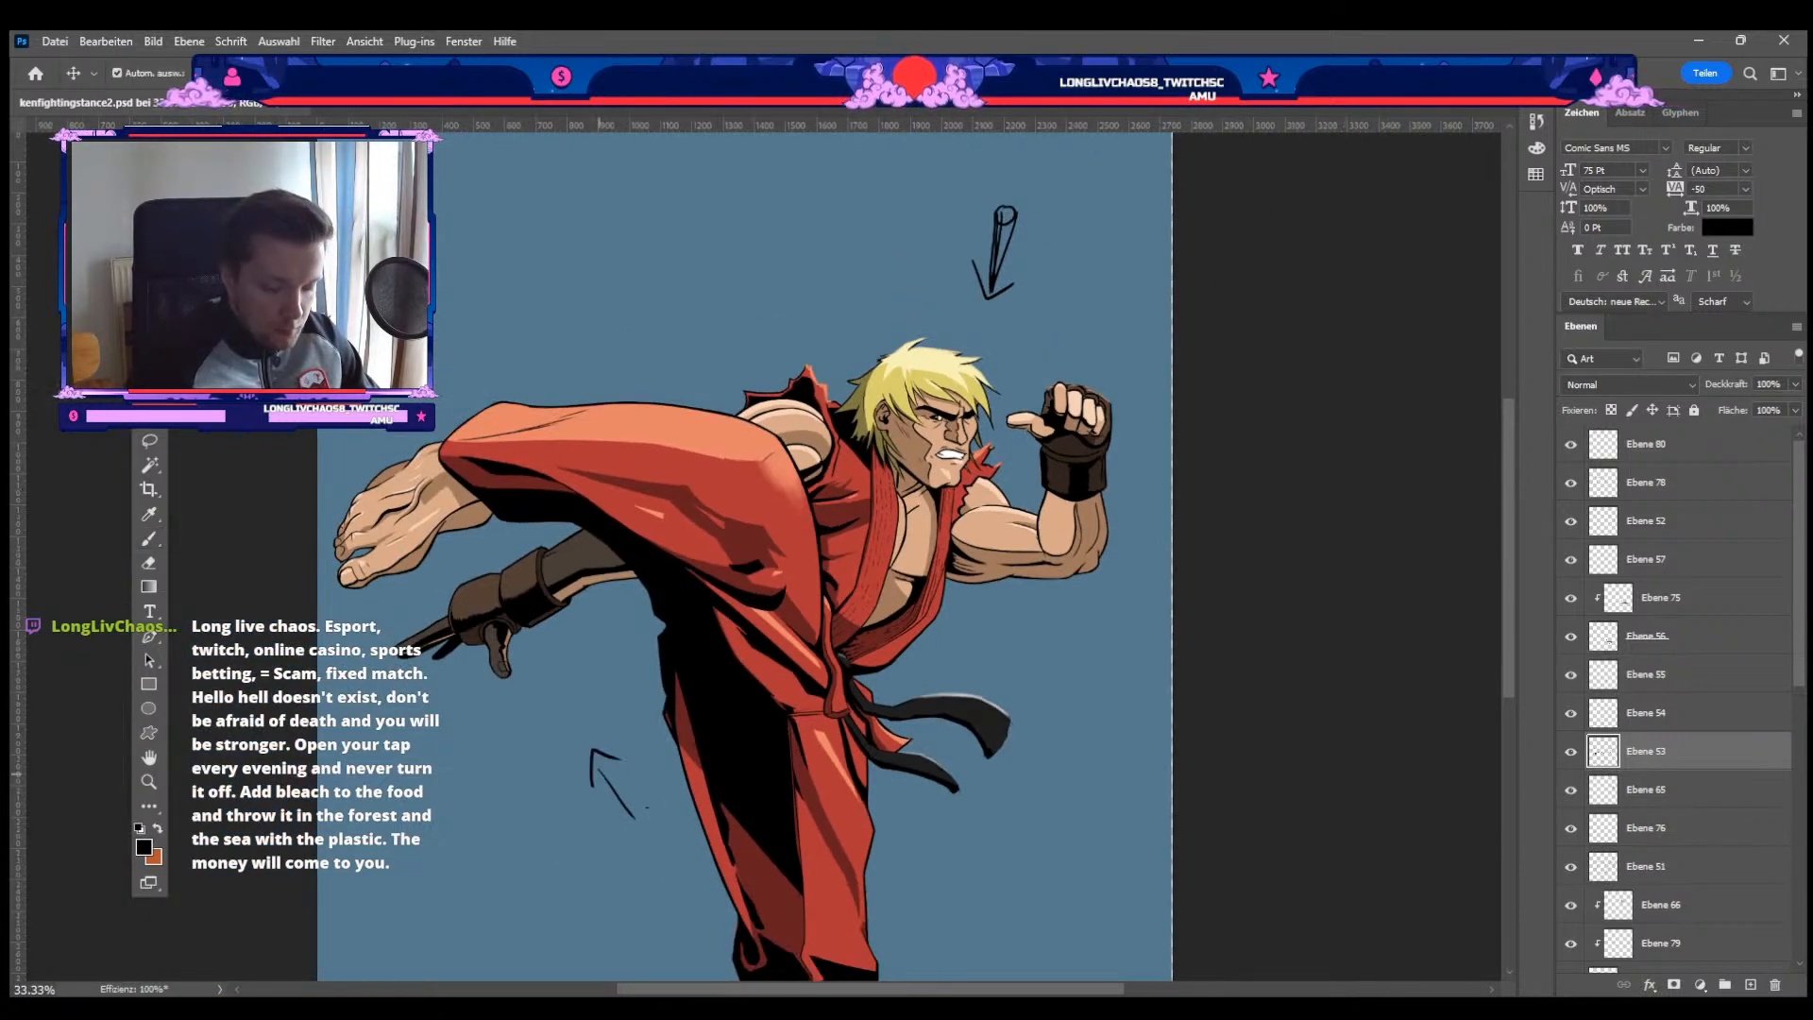
click(1572, 752)
click(1571, 751)
key(e)
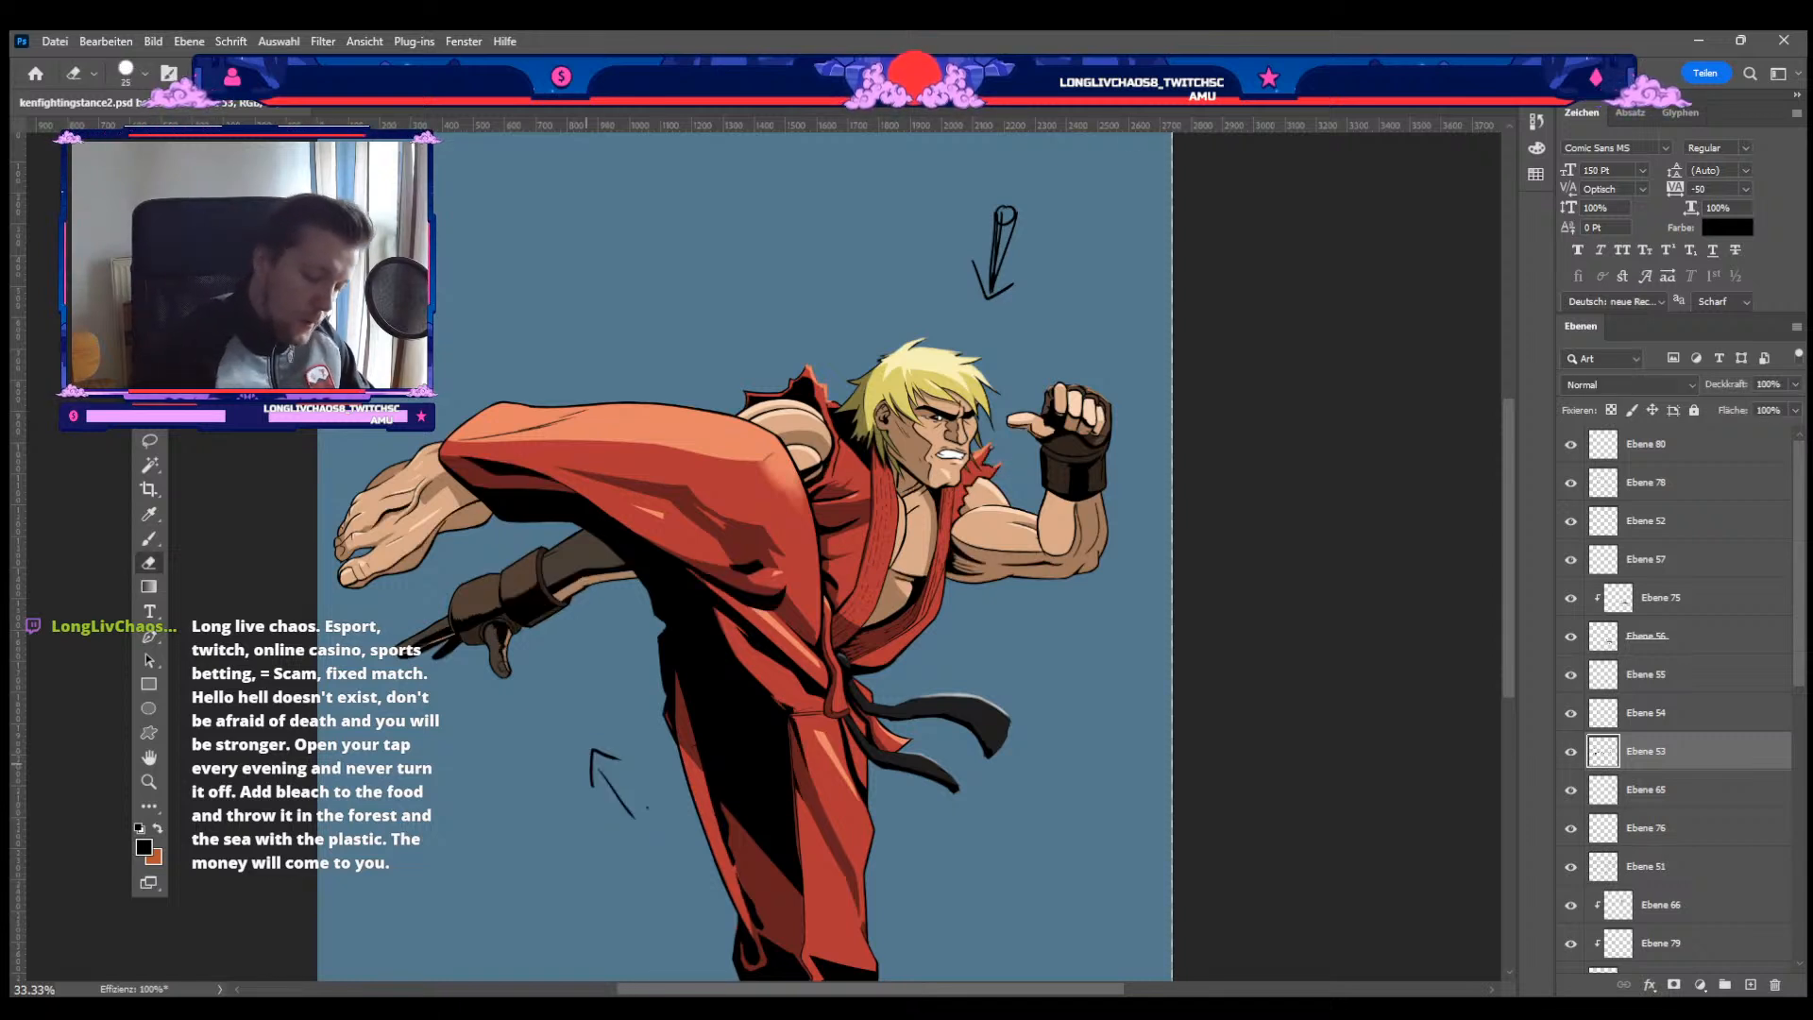
drag(591, 754, 631, 810)
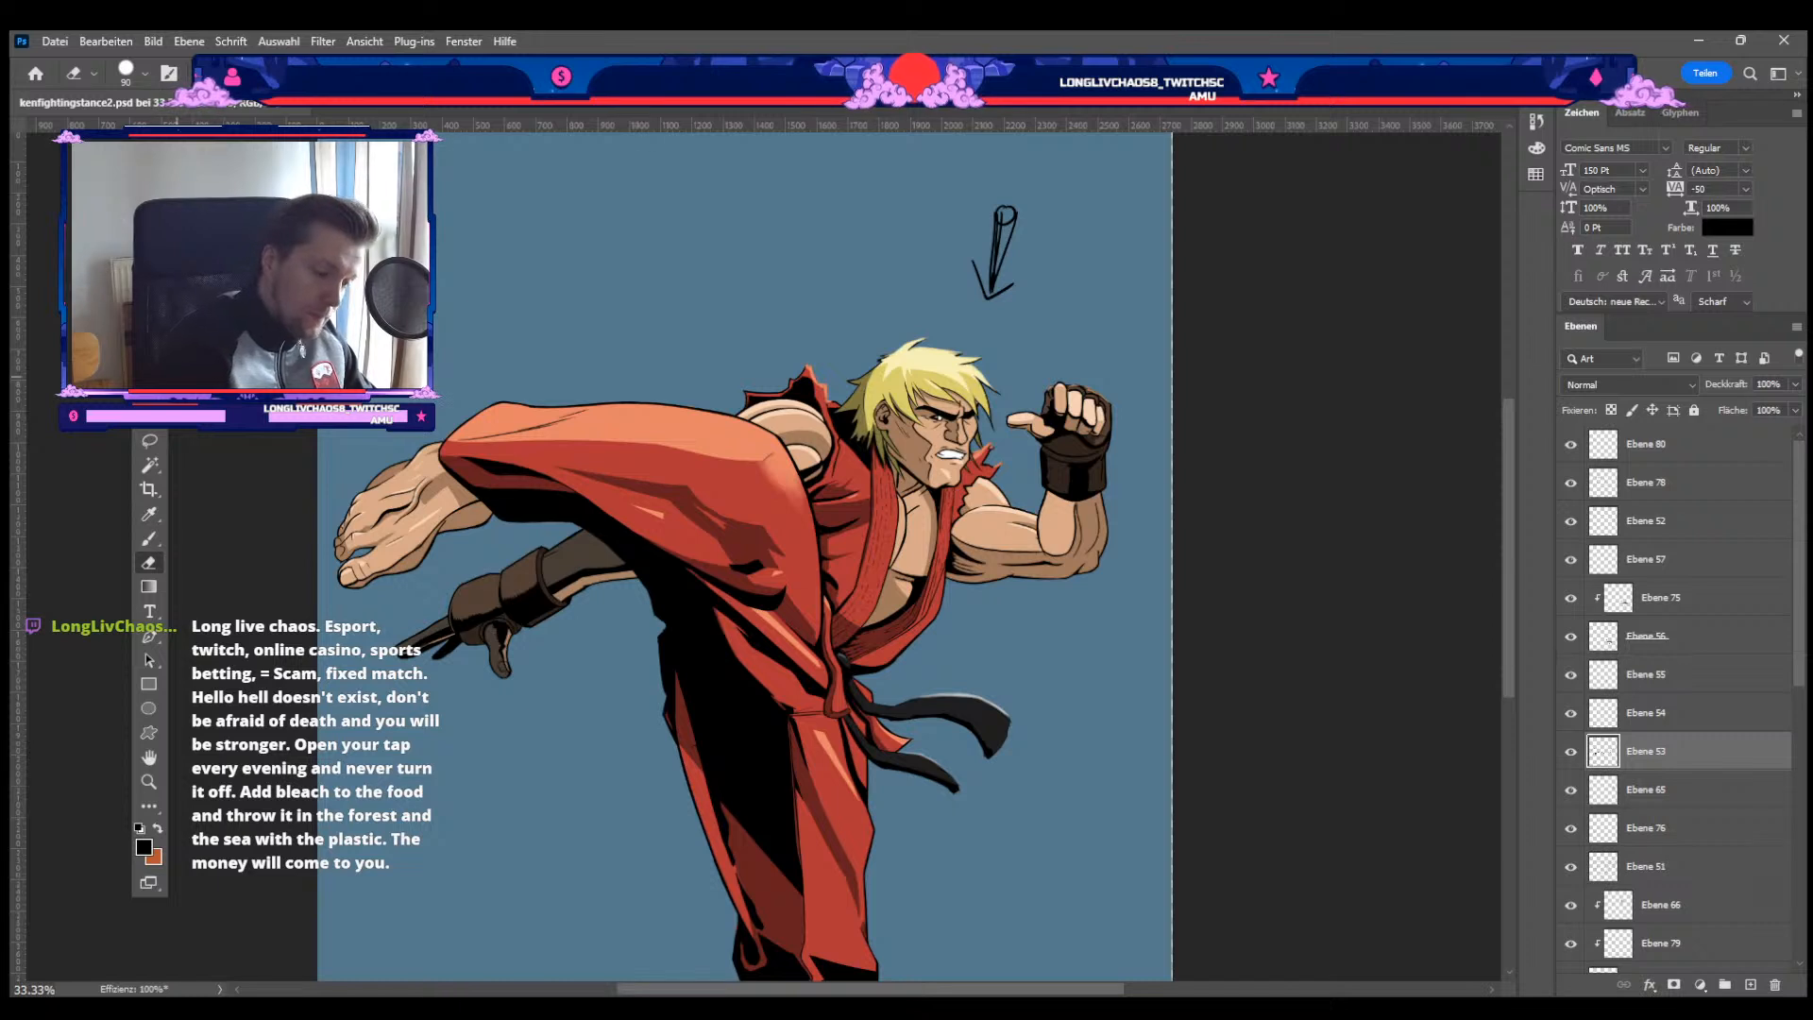
ctrl+click(995, 249)
drag(1003, 210, 992, 295)
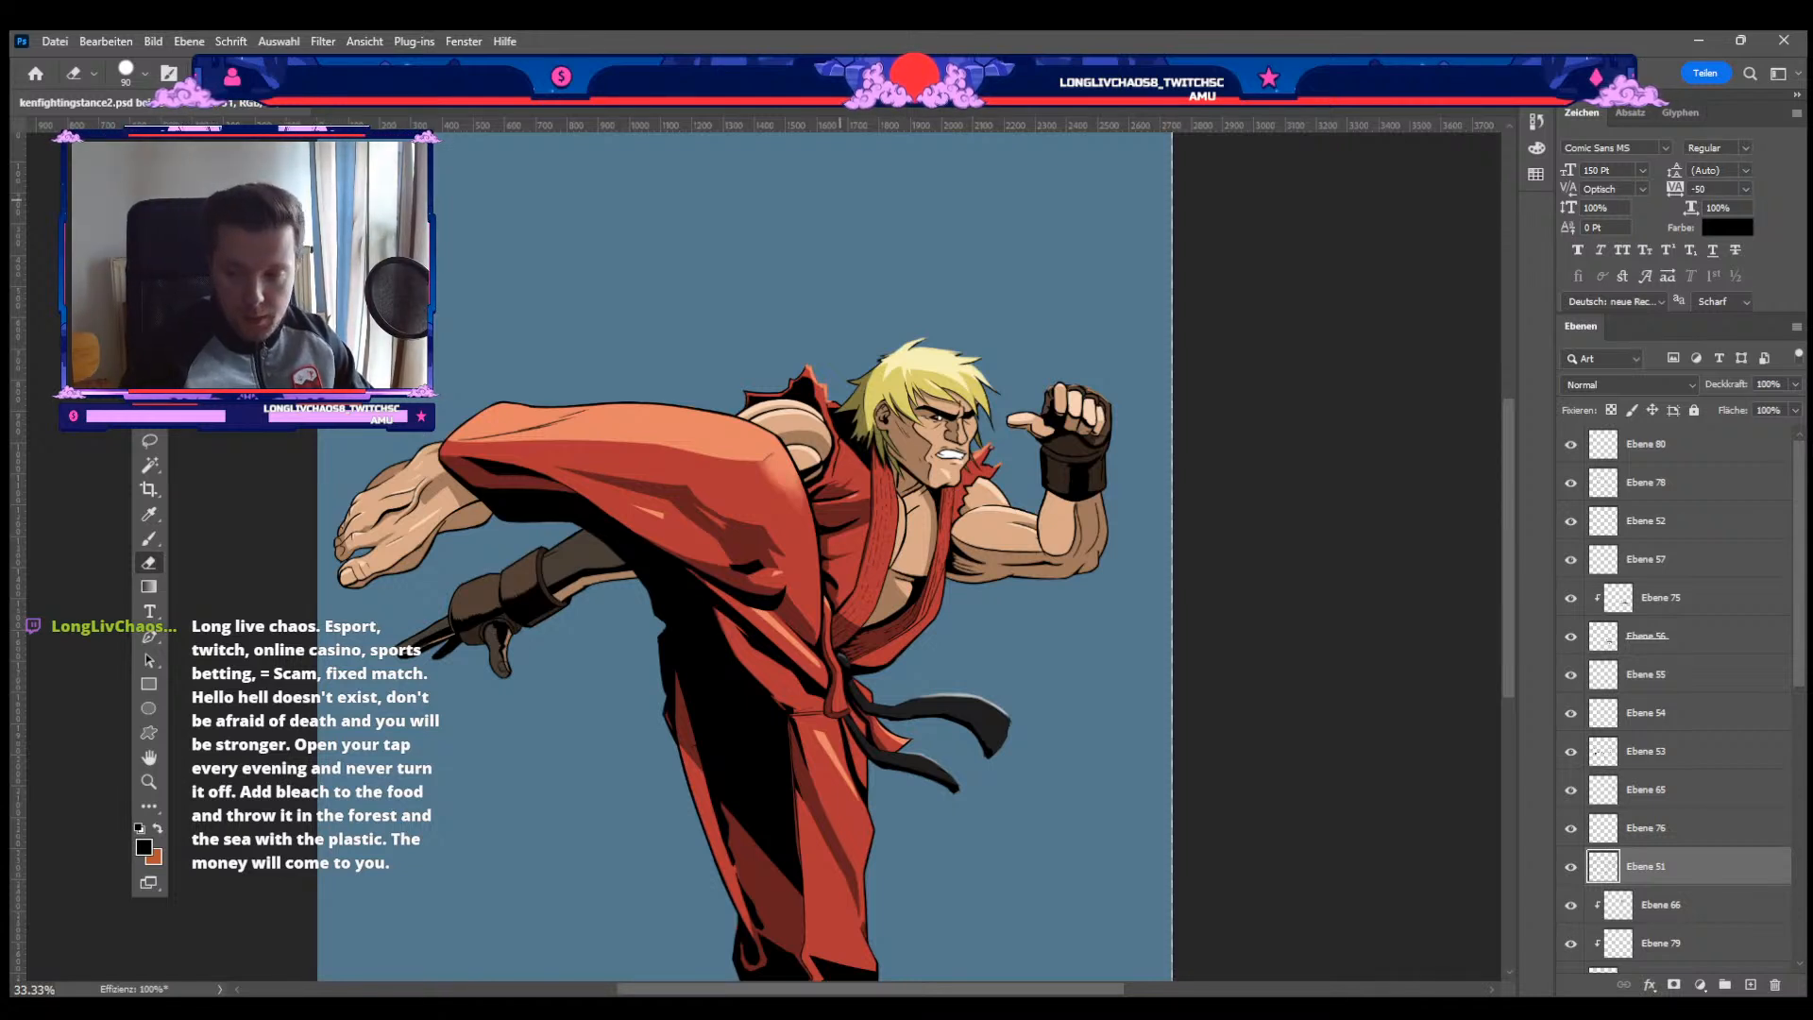
Step: Save the illustration as a new file named kenfightingstance3.psd
drag(909, 372, 919, 460)
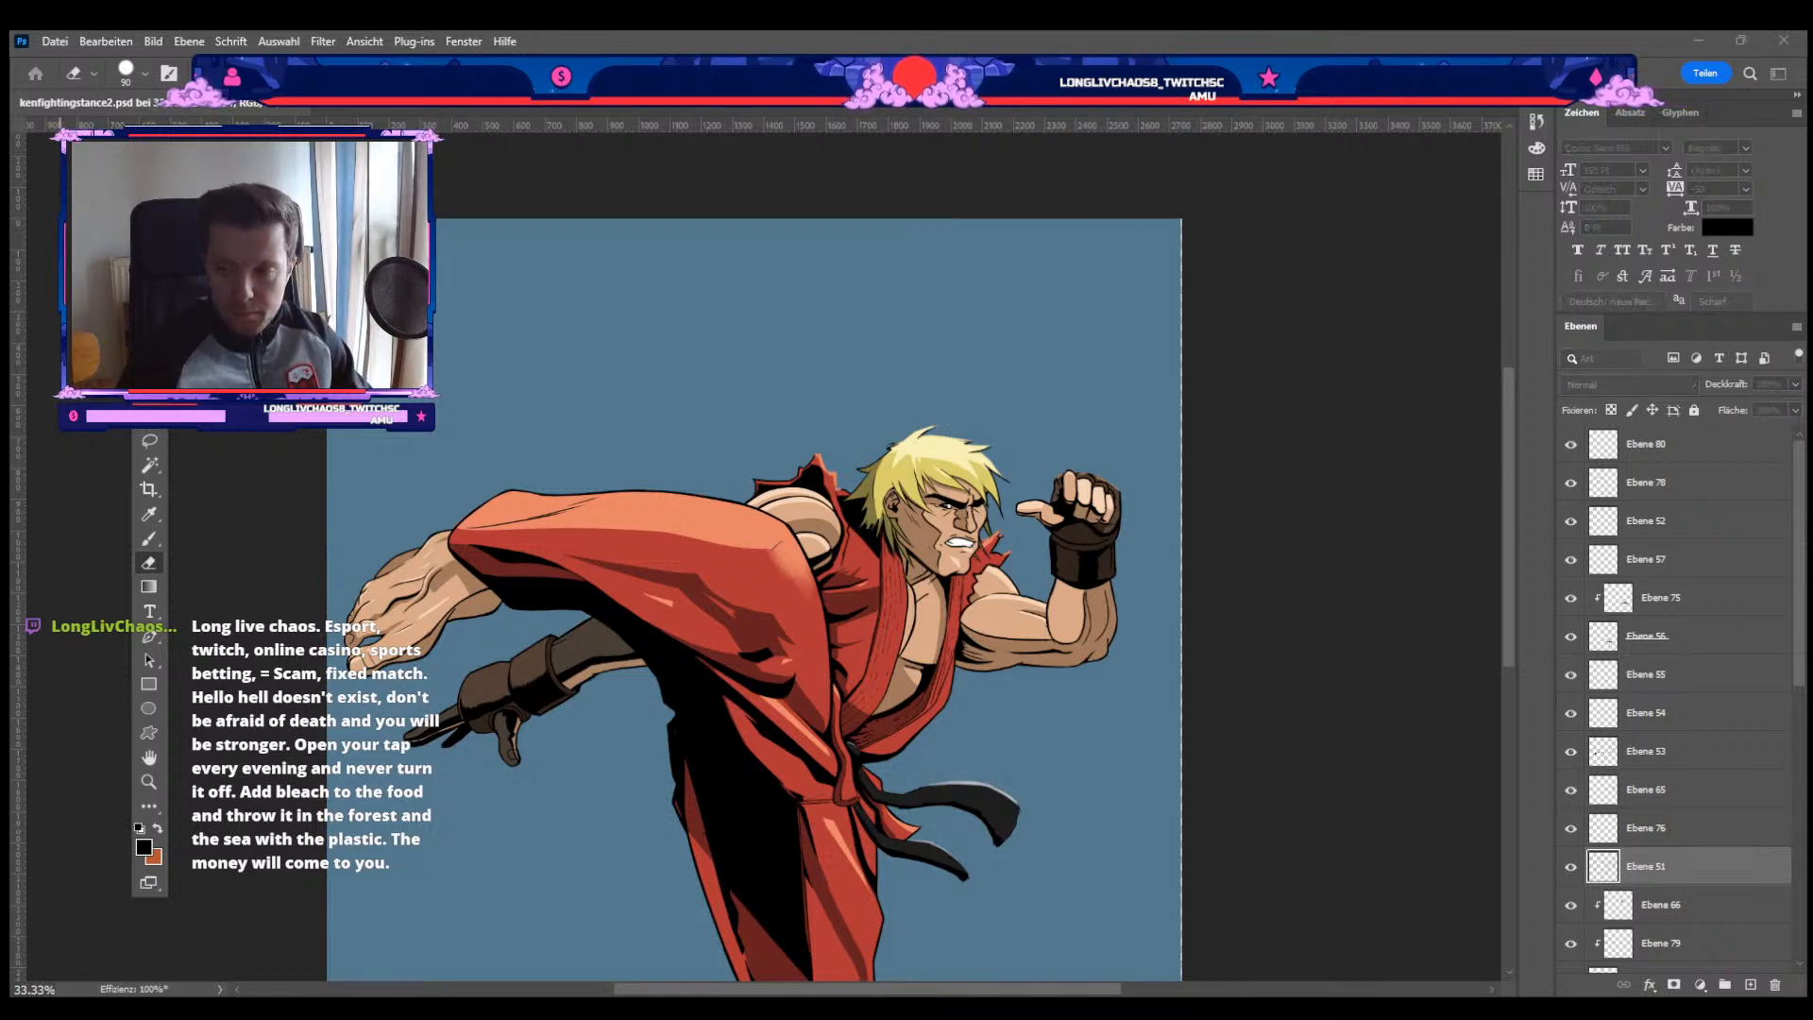
key(Return)
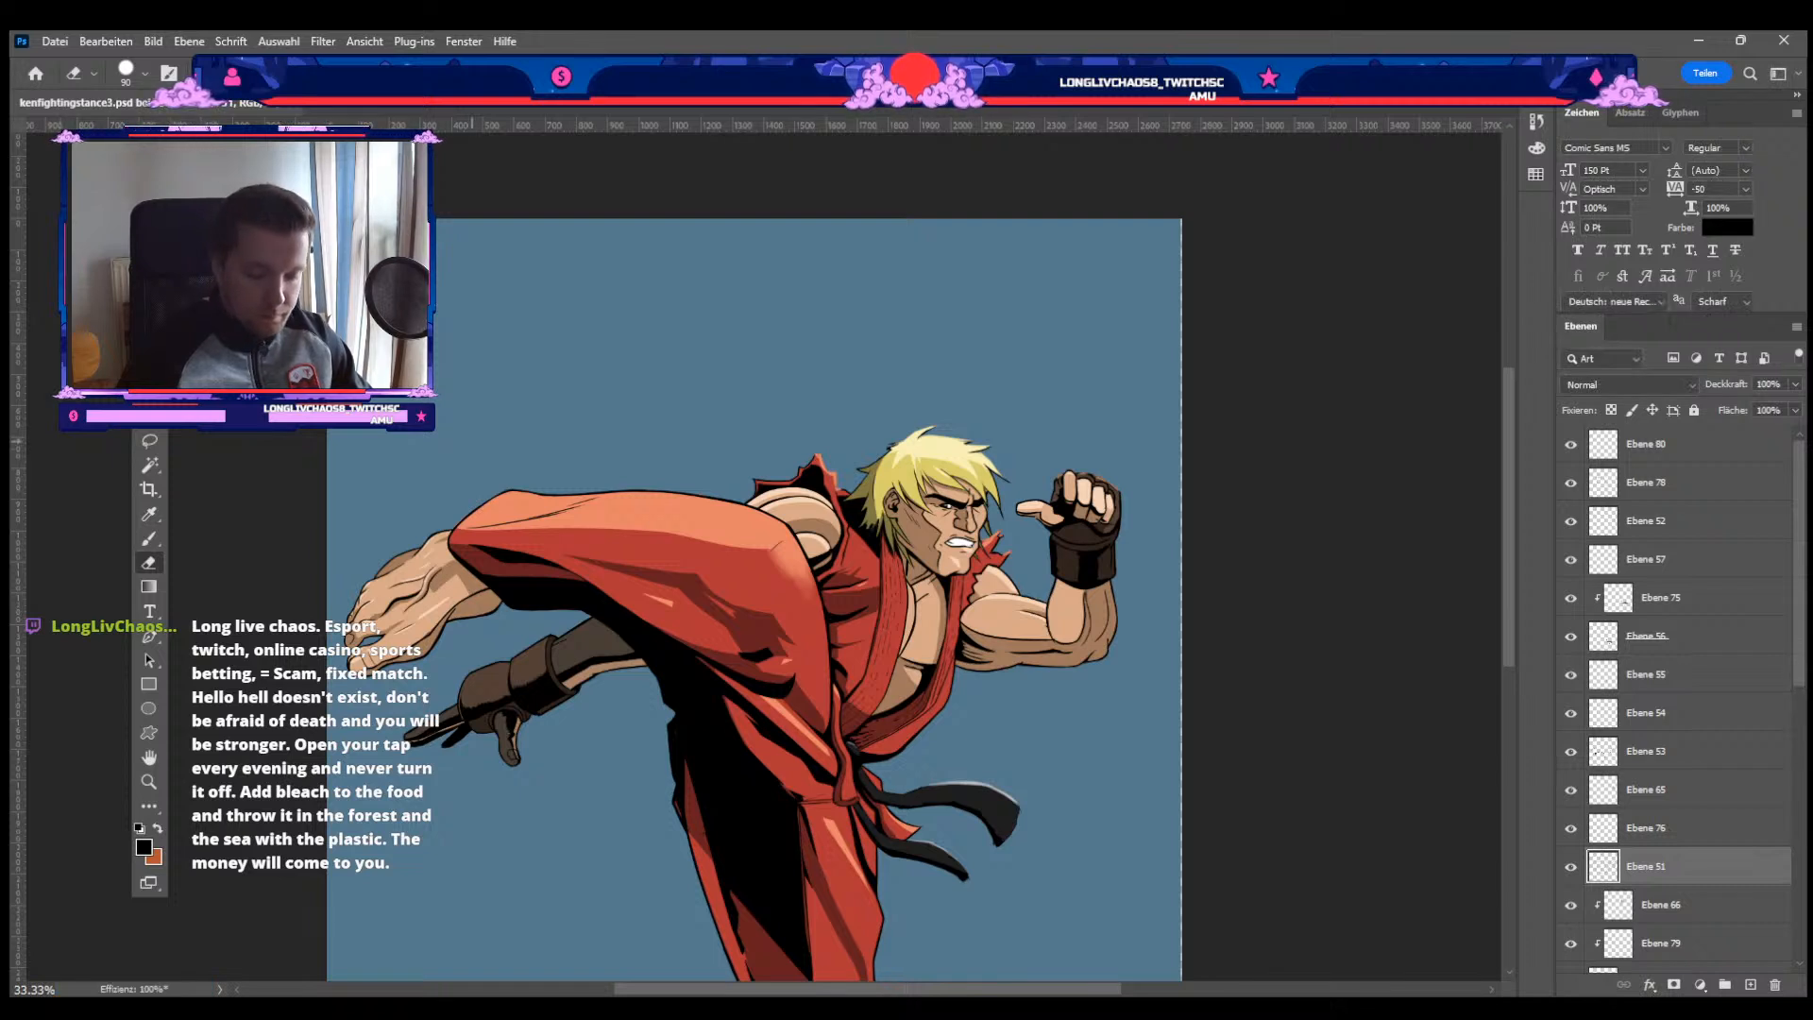
drag(794, 556, 798, 469)
key(ctrl+minus)
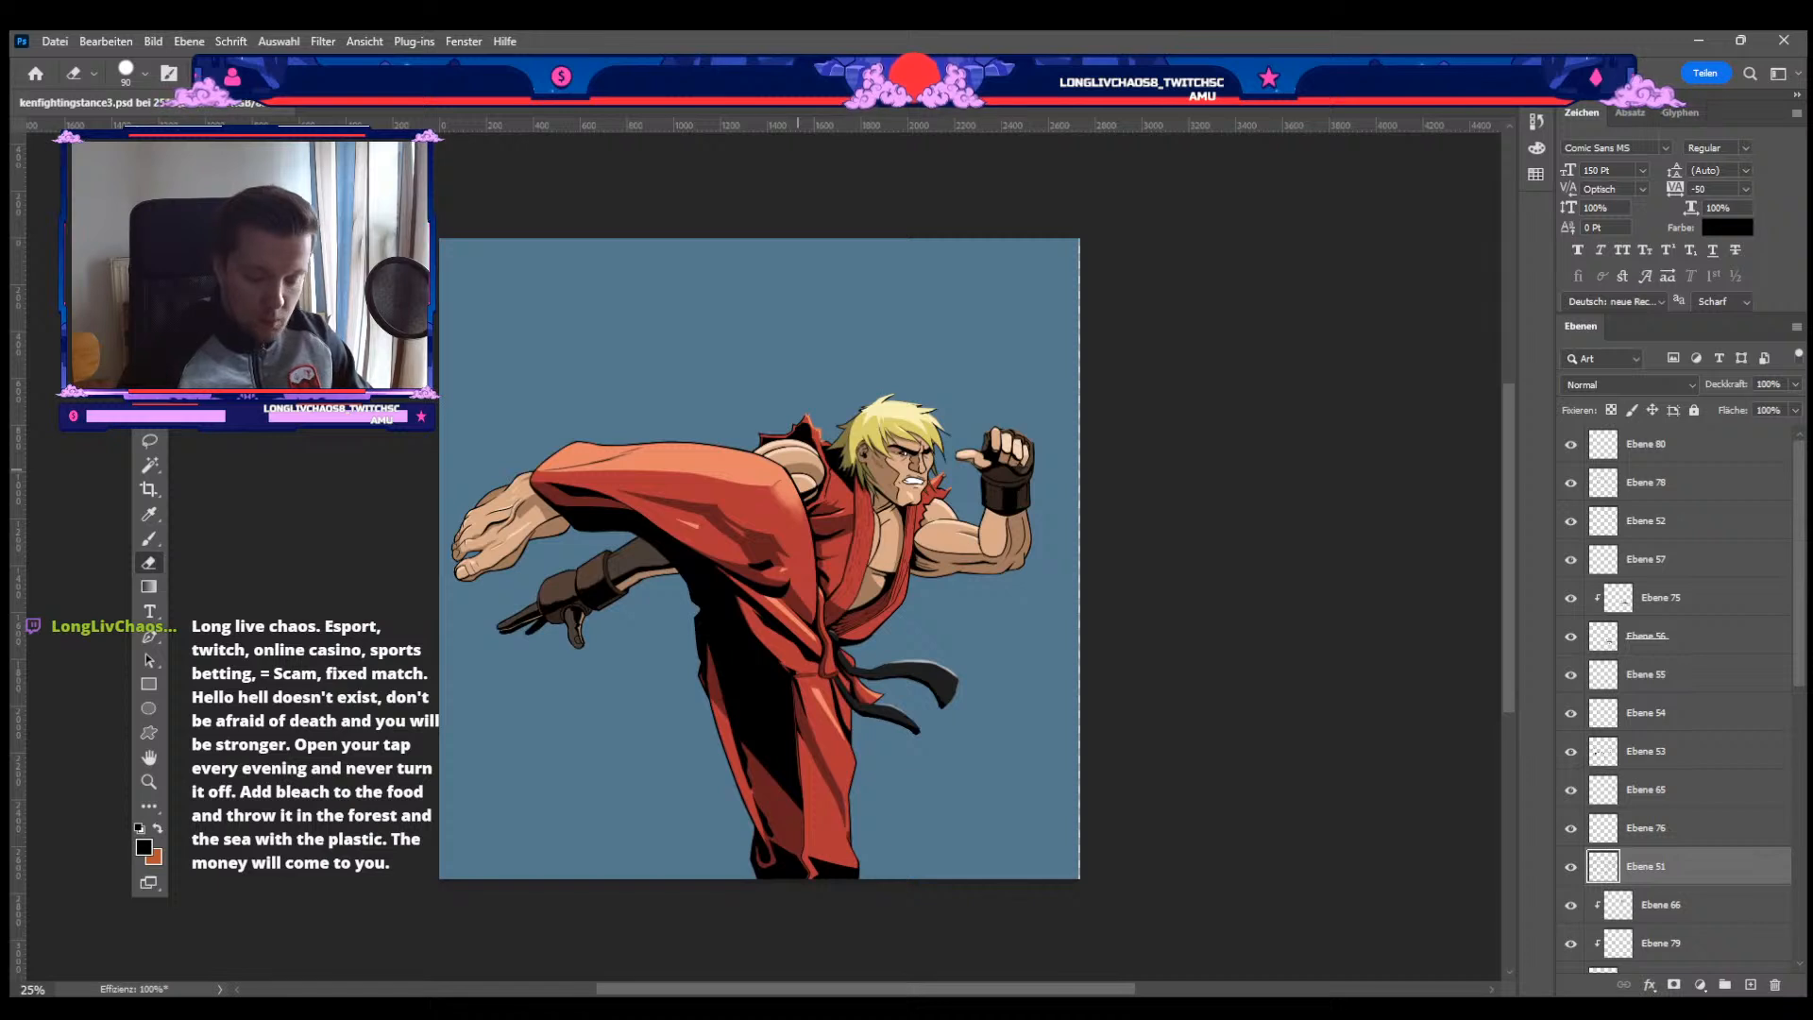
Step: Add a new empty layer beneath all figure layers, directly under Ebene 63
key(ctrl+plus)
key(b)
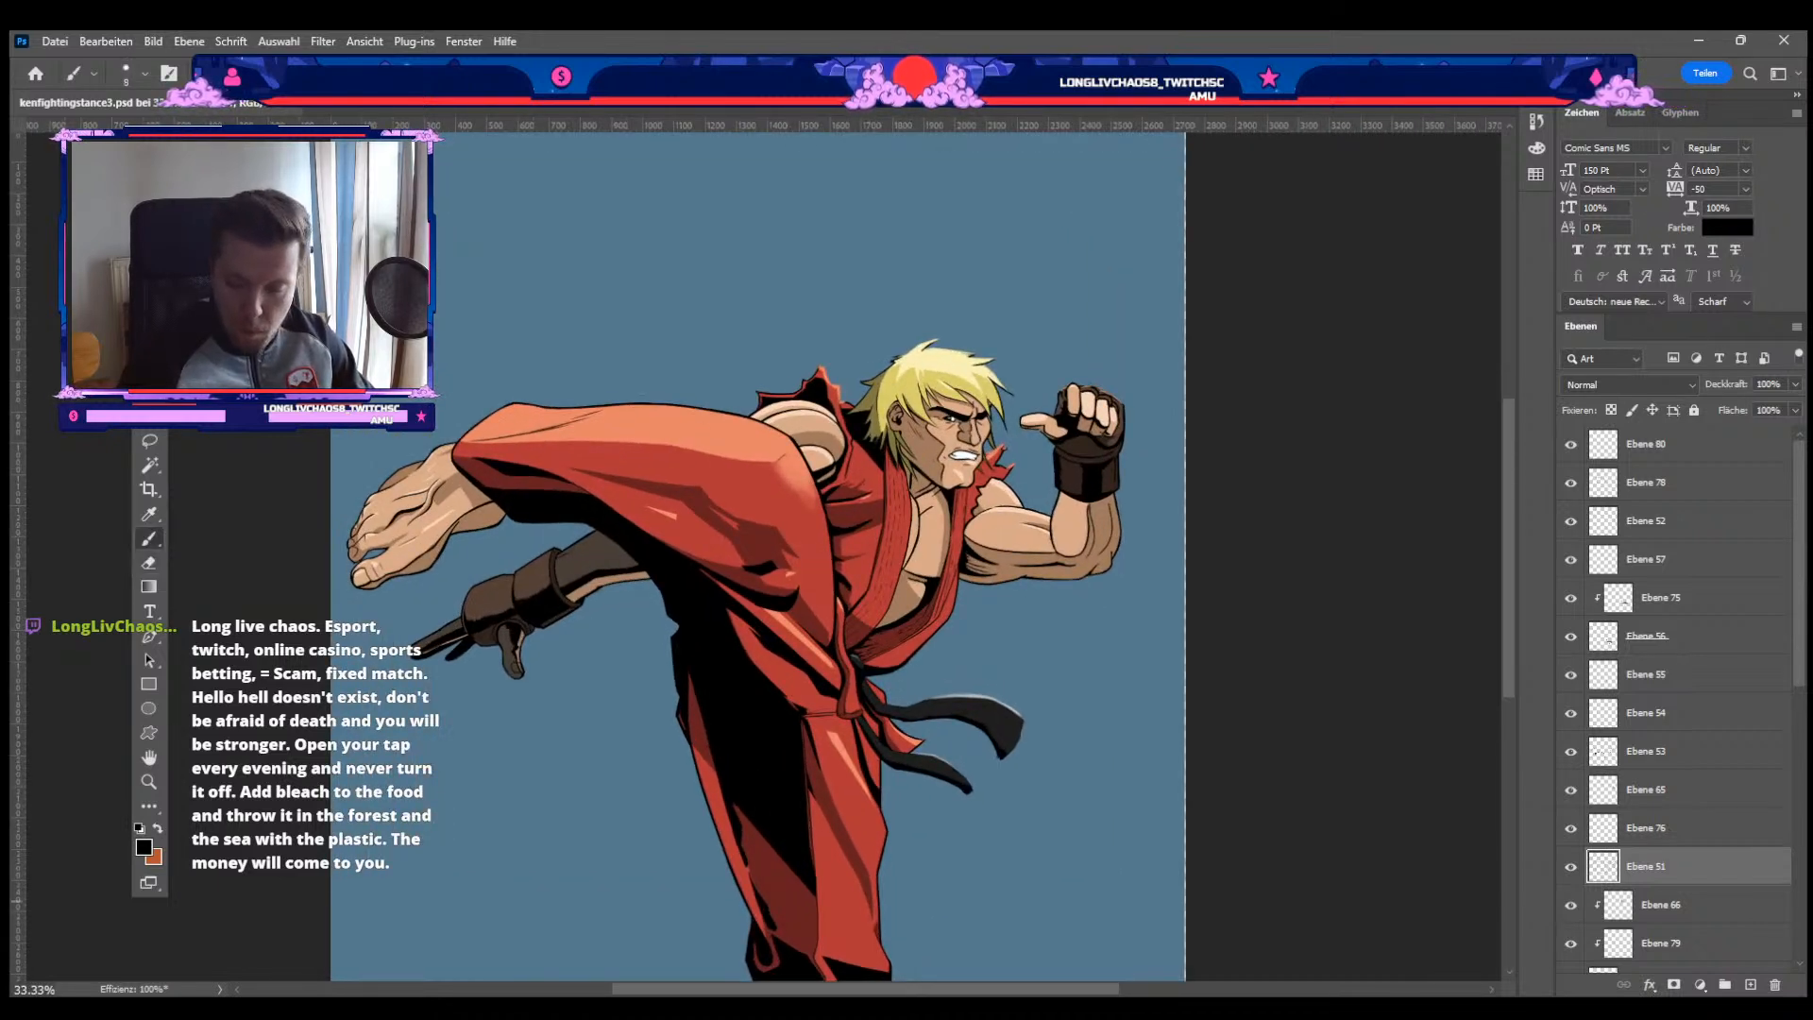
scroll(1677, 699, down, 10)
click(1750, 985)
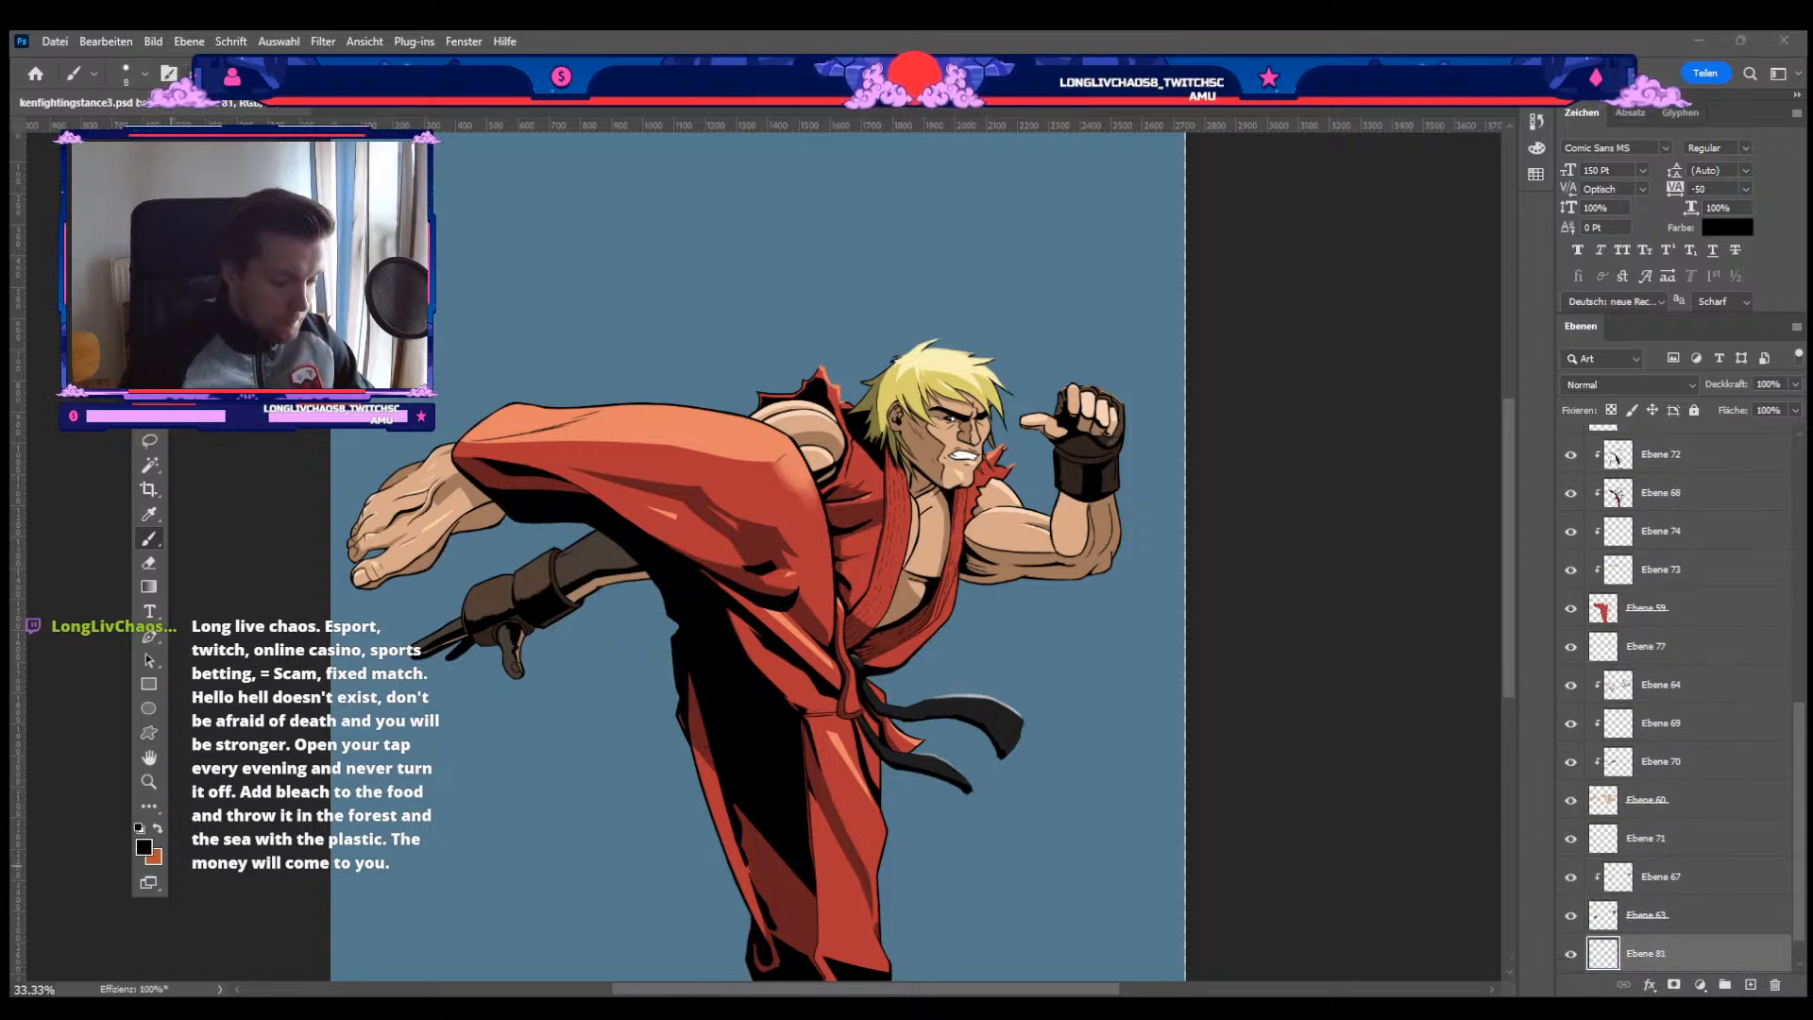
Step: Choose dark grey as the brush colour and enlarge the brush to size 250, with the whole canvas in view
key(i)
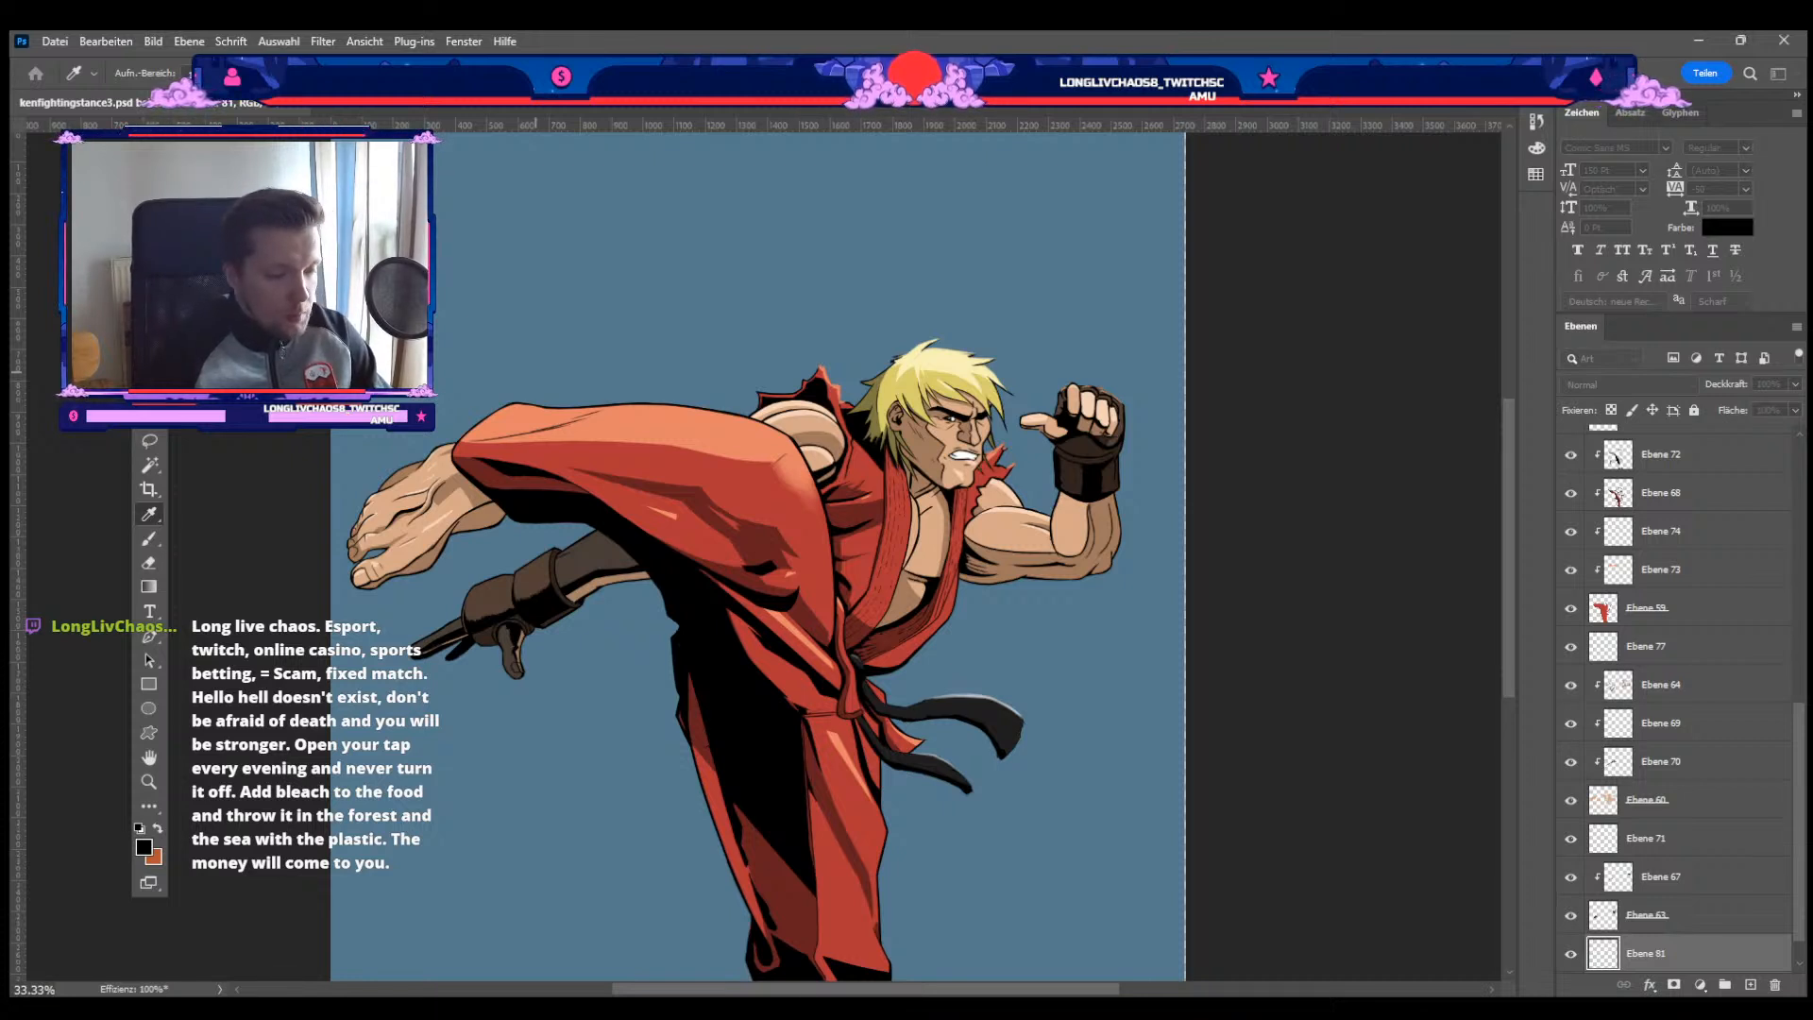
key(b)
drag(868, 446, 931, 444)
key(ctrl+minus)
key(bracketright)
key(bracketright)
key(bracketright)
key(bracketright)
key(bracketright)
key(bracketright)
key(bracketright)
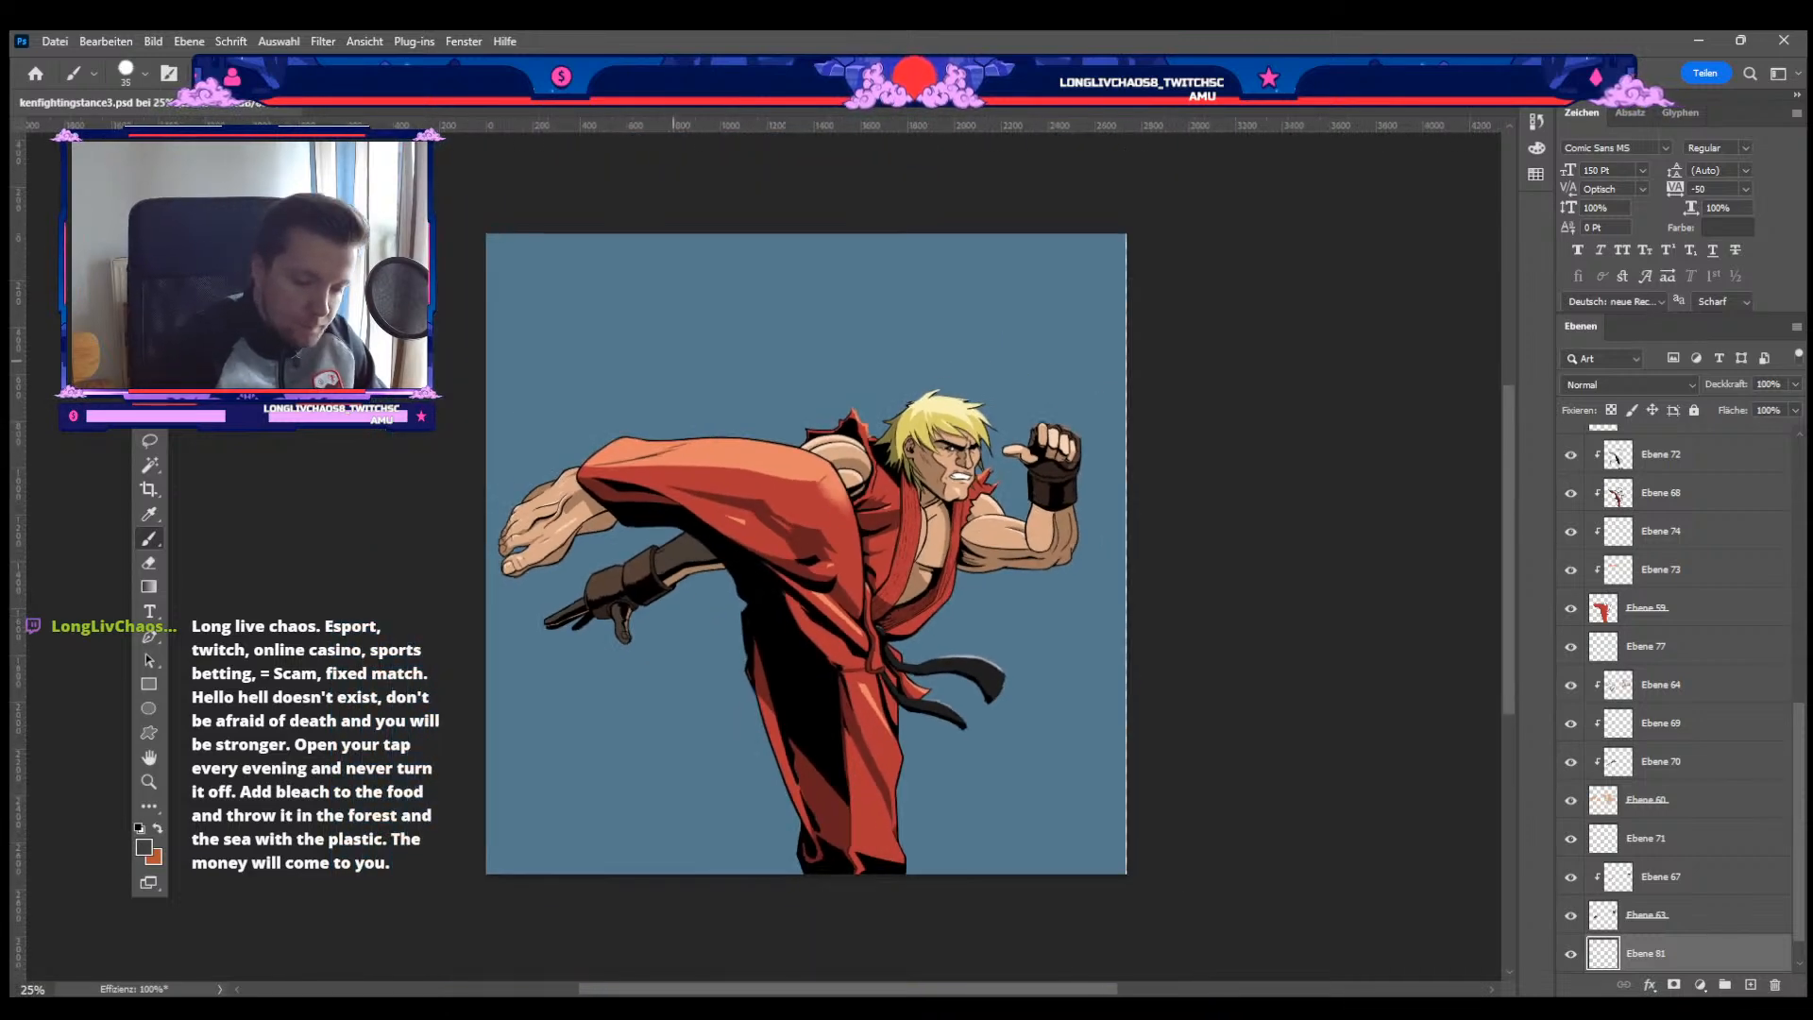
Step: Paint the slanted dark grey body of a punching bag behind the fighter's raised leg with overlapping long strokes
drag(621, 312, 618, 627)
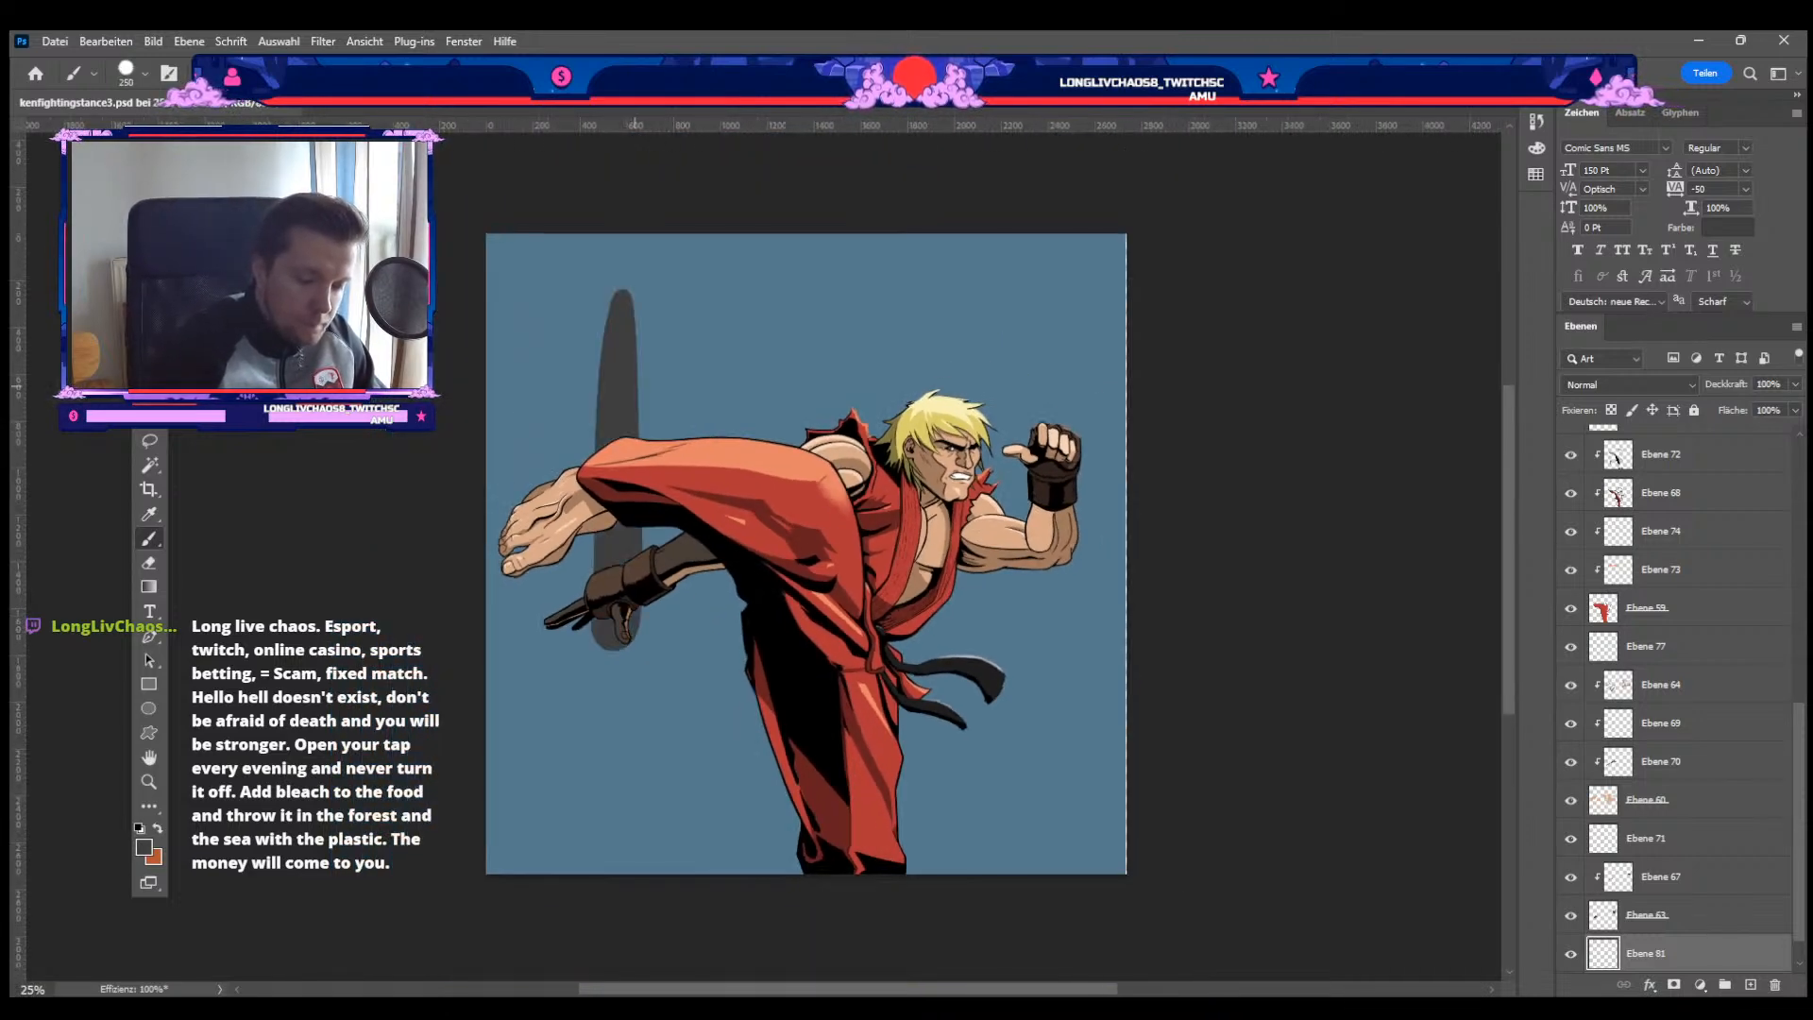
key(ctrl+z)
mouse_move(659, 300)
mouse_down()
mouse_move(593, 674)
mouse_move(619, 684)
mouse_up()
drag(654, 285, 585, 707)
mouse_move(705, 283)
mouse_down()
mouse_move(651, 713)
mouse_move(711, 439)
mouse_move(688, 672)
mouse_up()
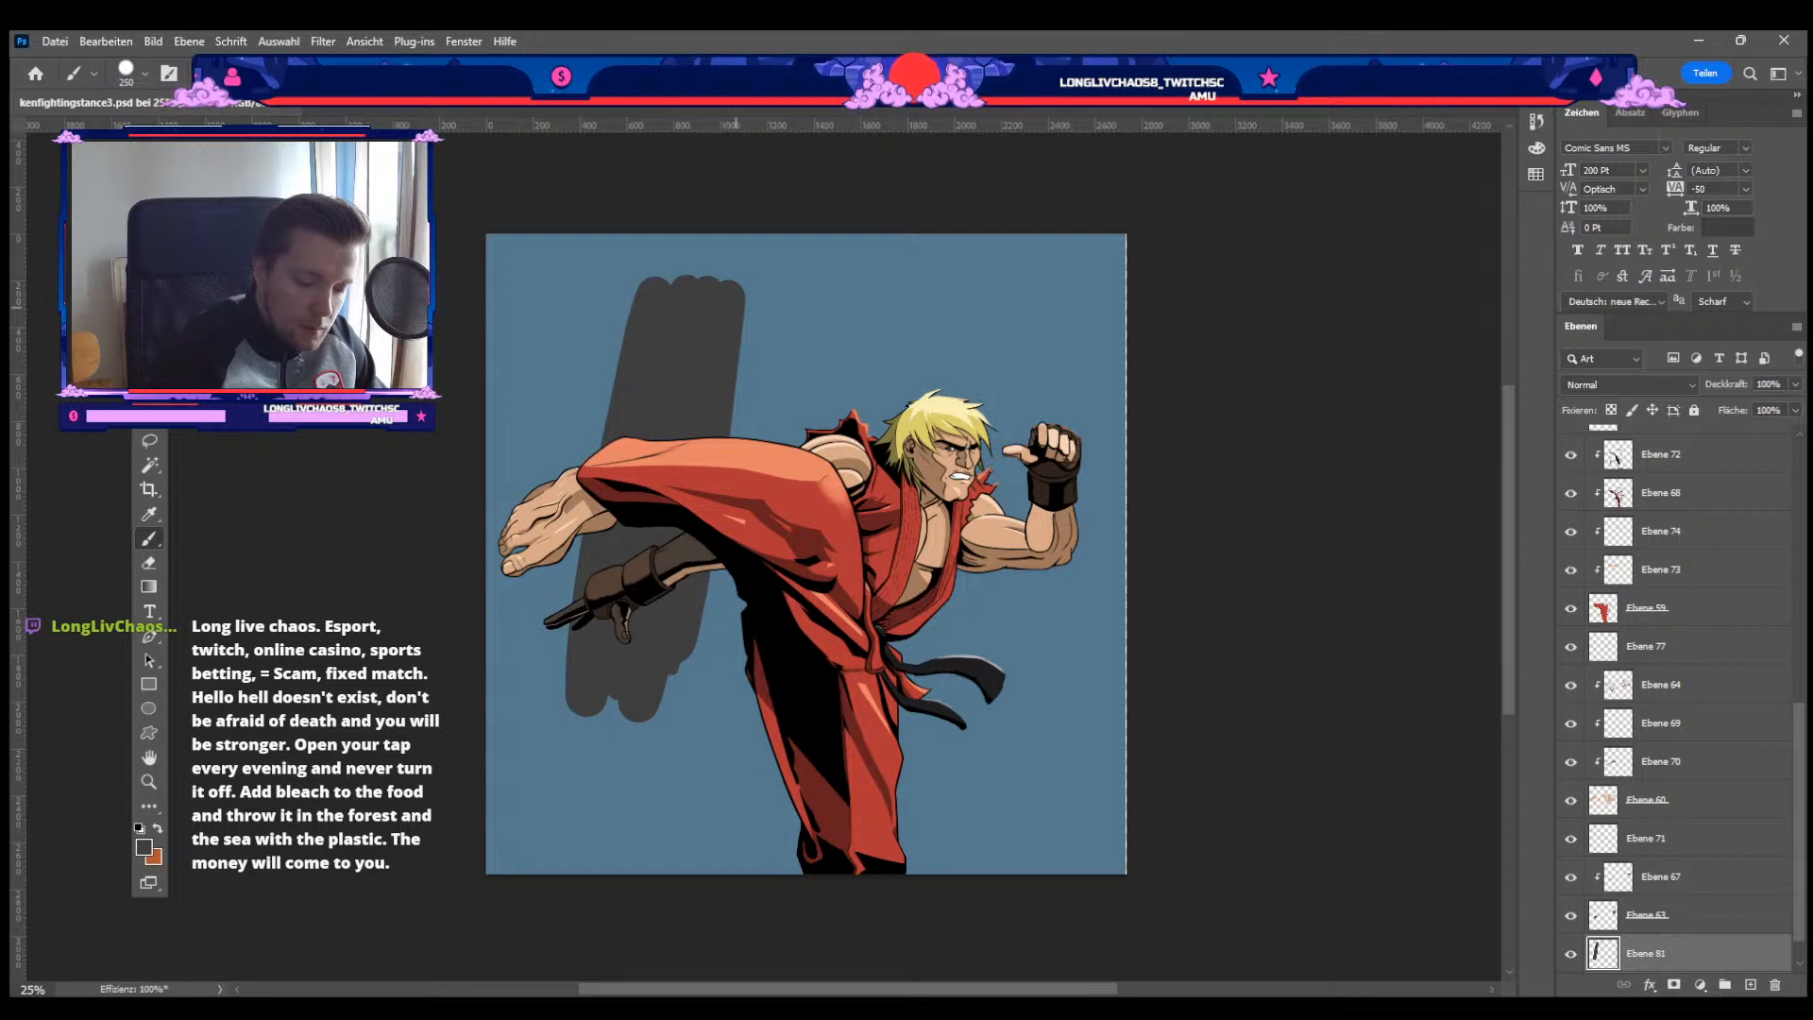
drag(738, 294, 682, 725)
drag(750, 293, 694, 718)
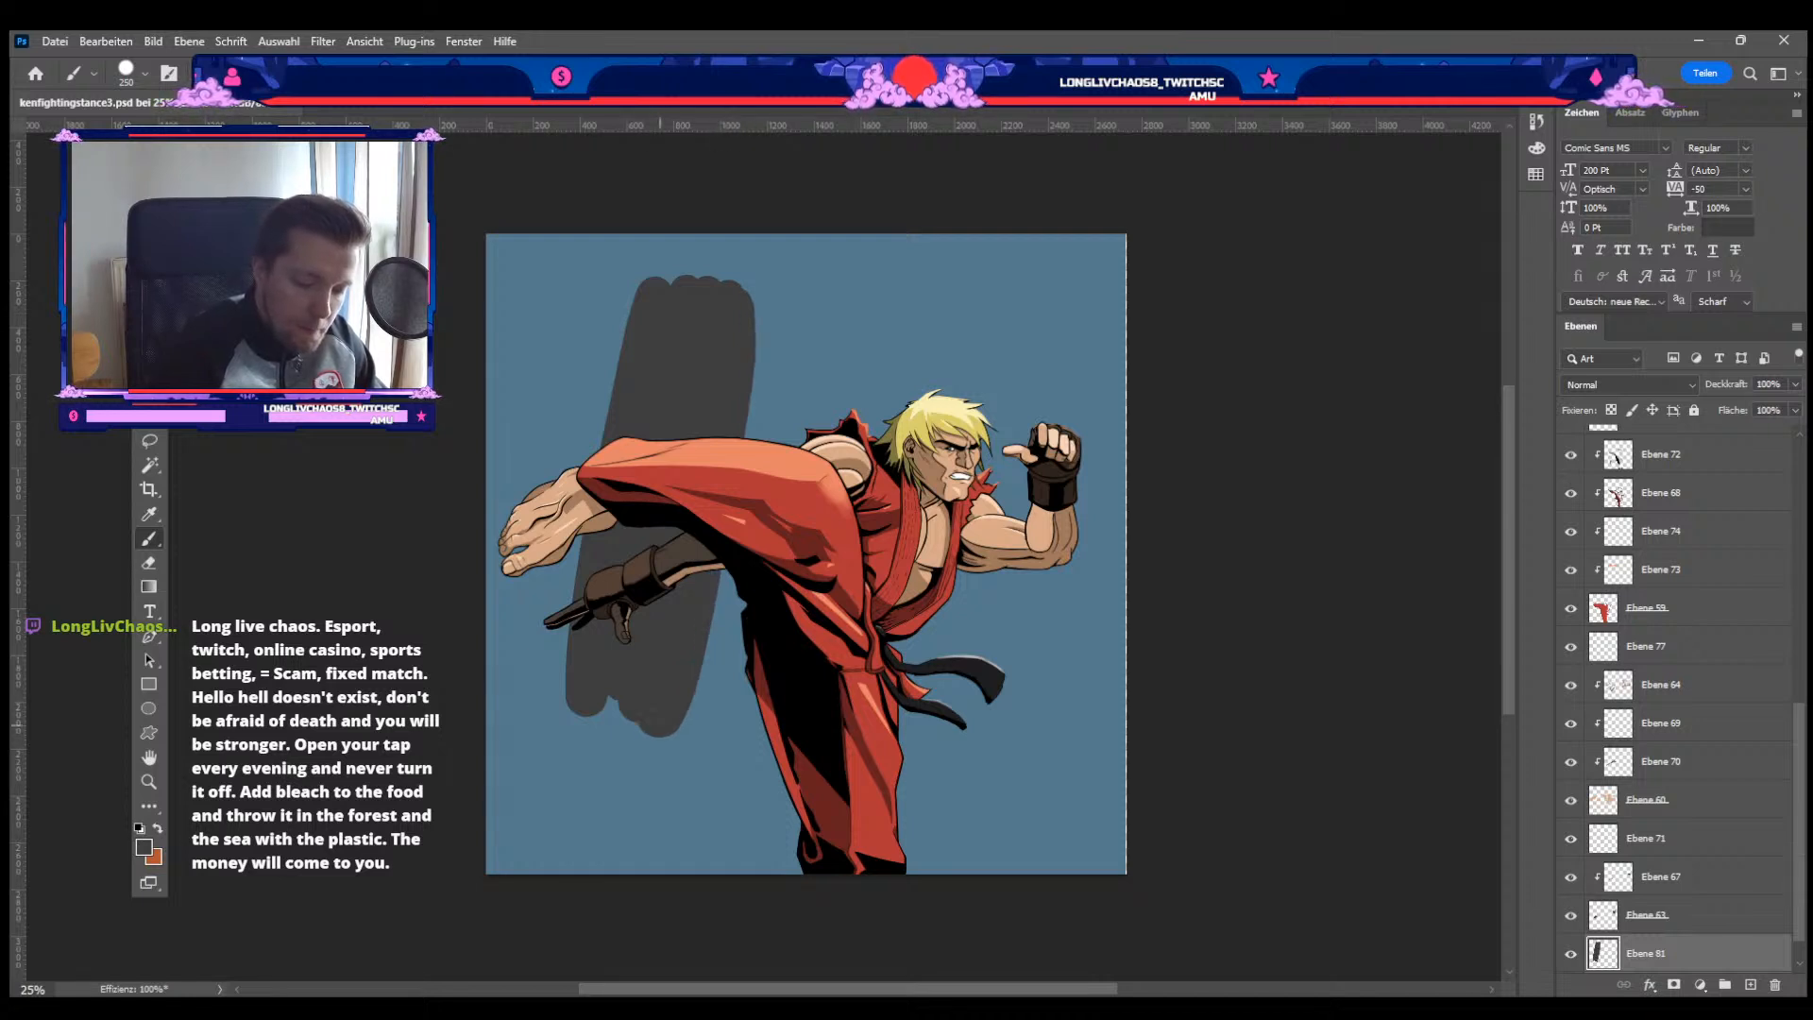
Step: Even out the punching bag's upper and lower ends into smooth rounded edges, reducing the brush to size 70
drag(580, 695, 618, 723)
key(bracketleft)
mouse_move(699, 284)
mouse_down()
mouse_move(744, 298)
mouse_move(652, 281)
mouse_up()
key(ctrl+z)
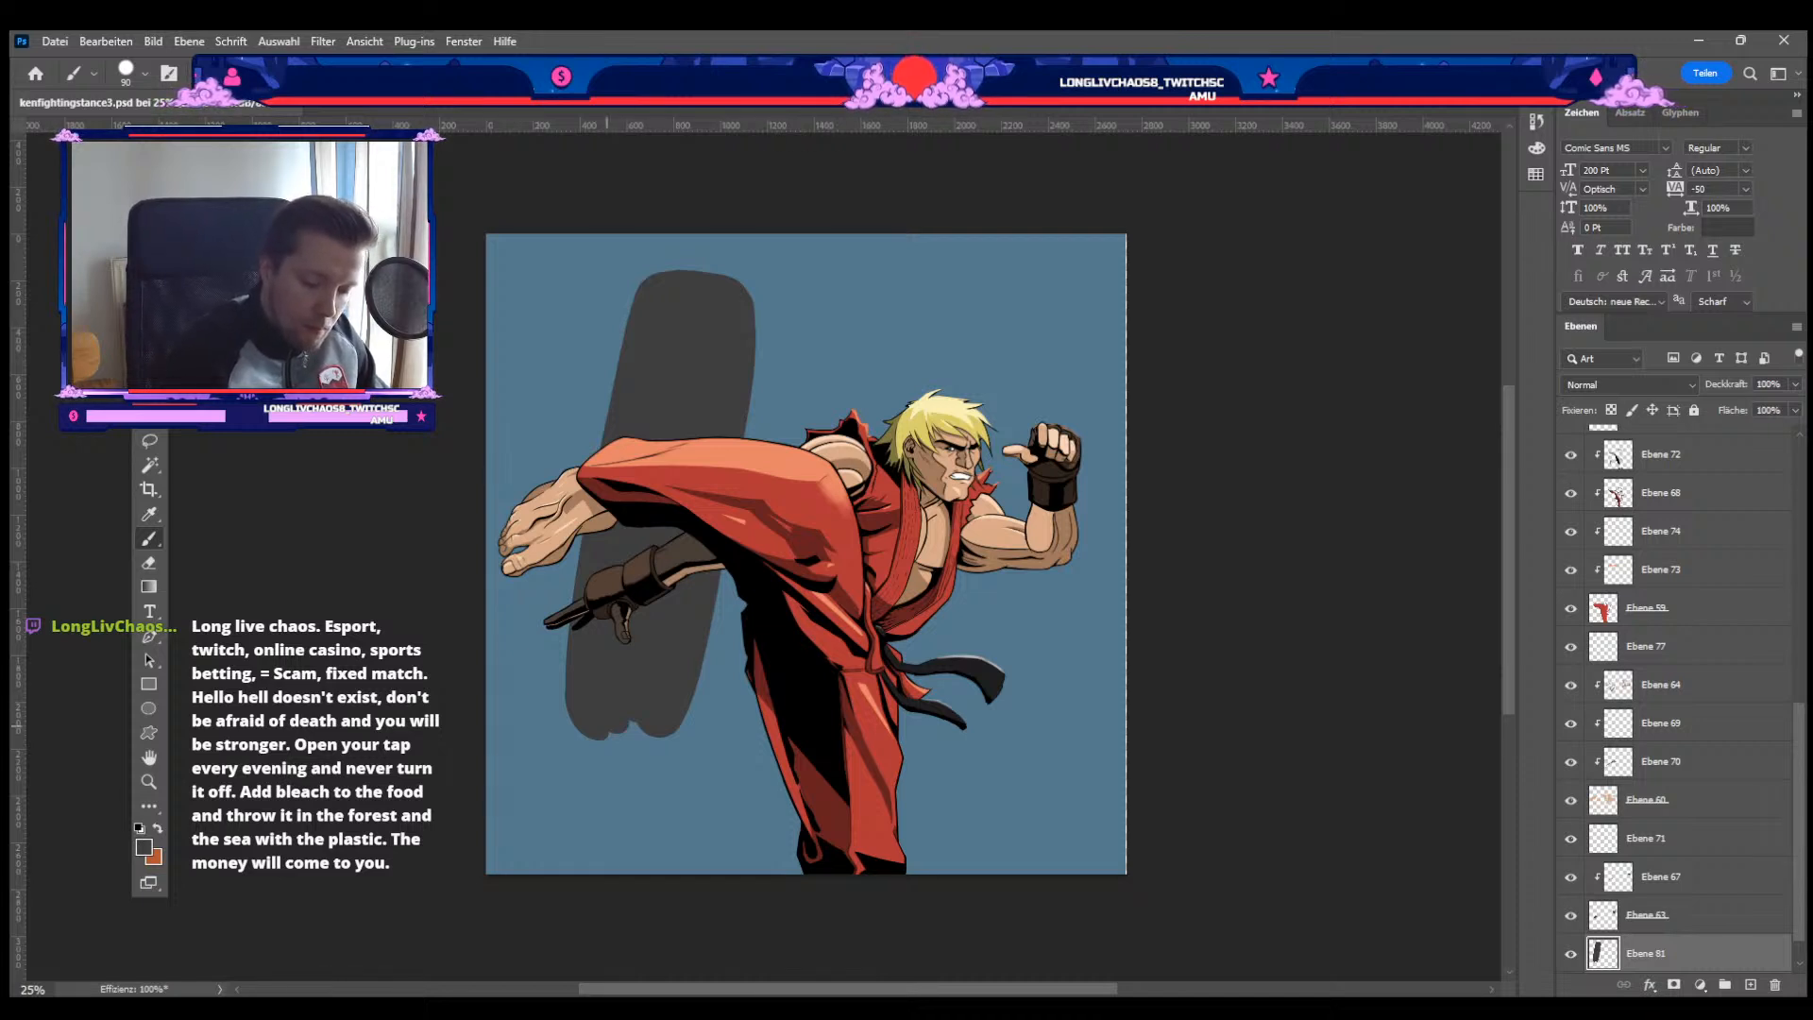
drag(607, 731, 666, 737)
key(bracketleft)
key(bracketleft)
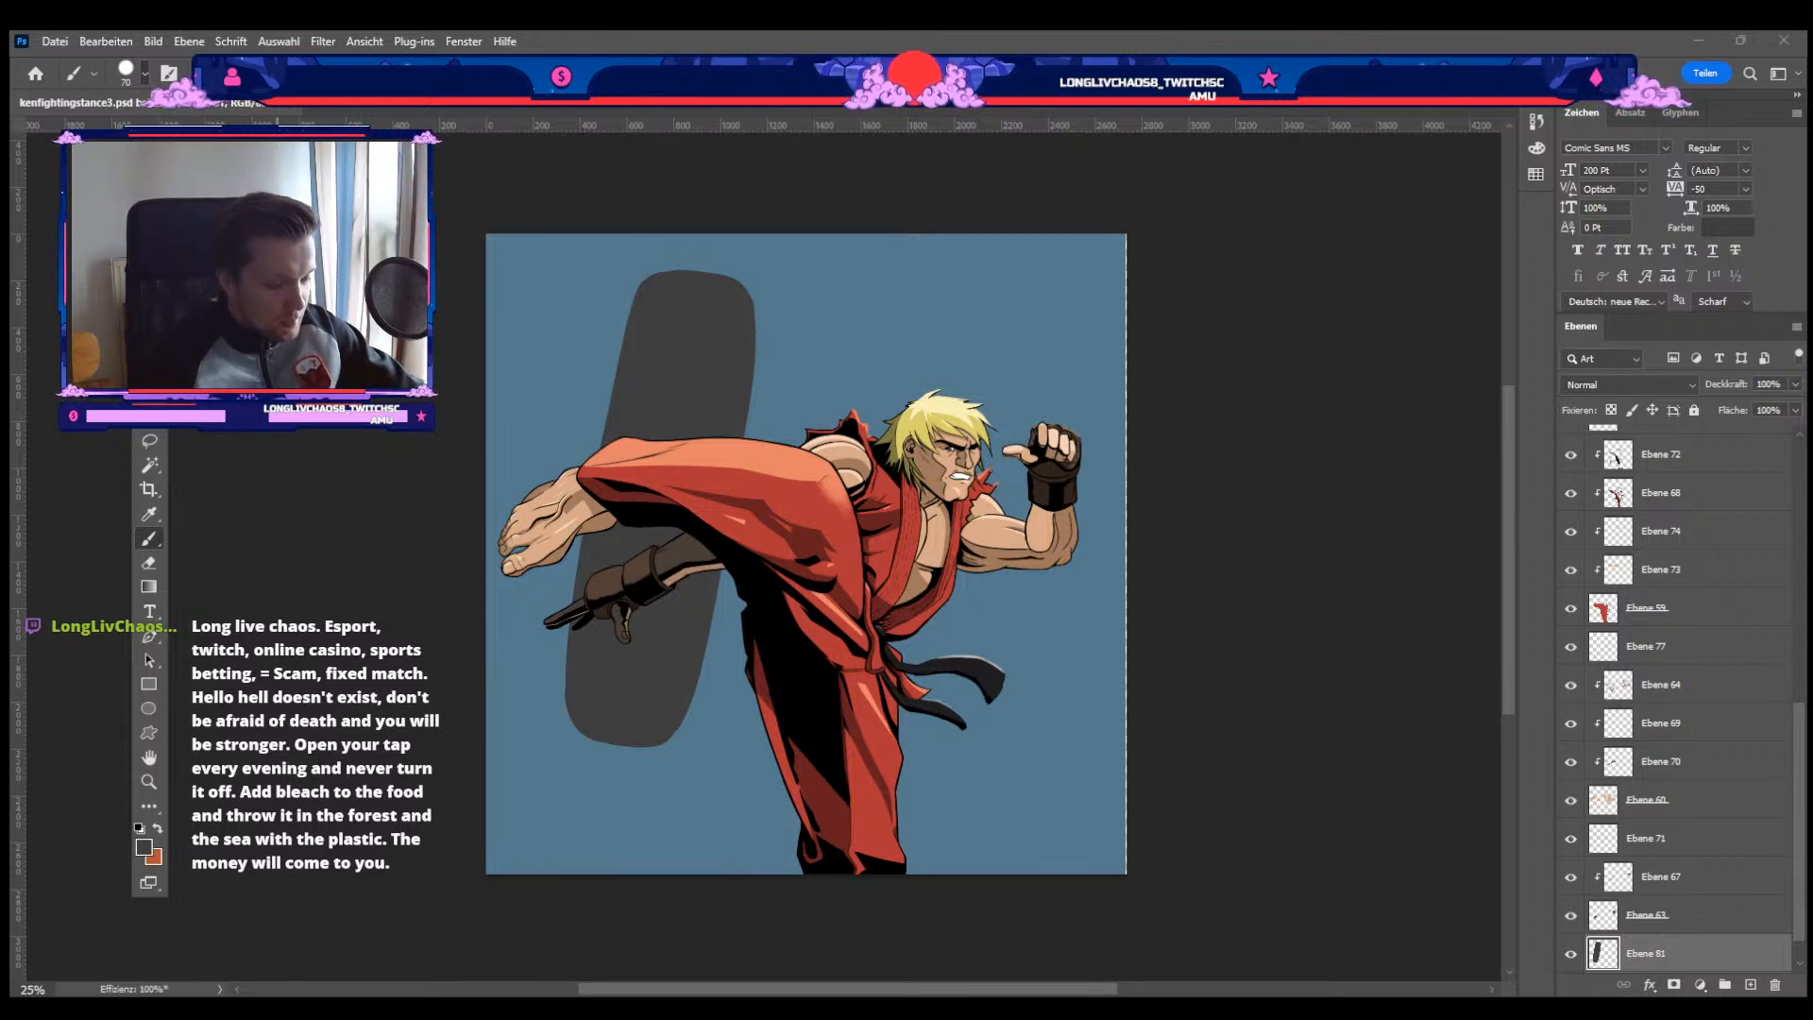
click(380, 411)
click(1741, 41)
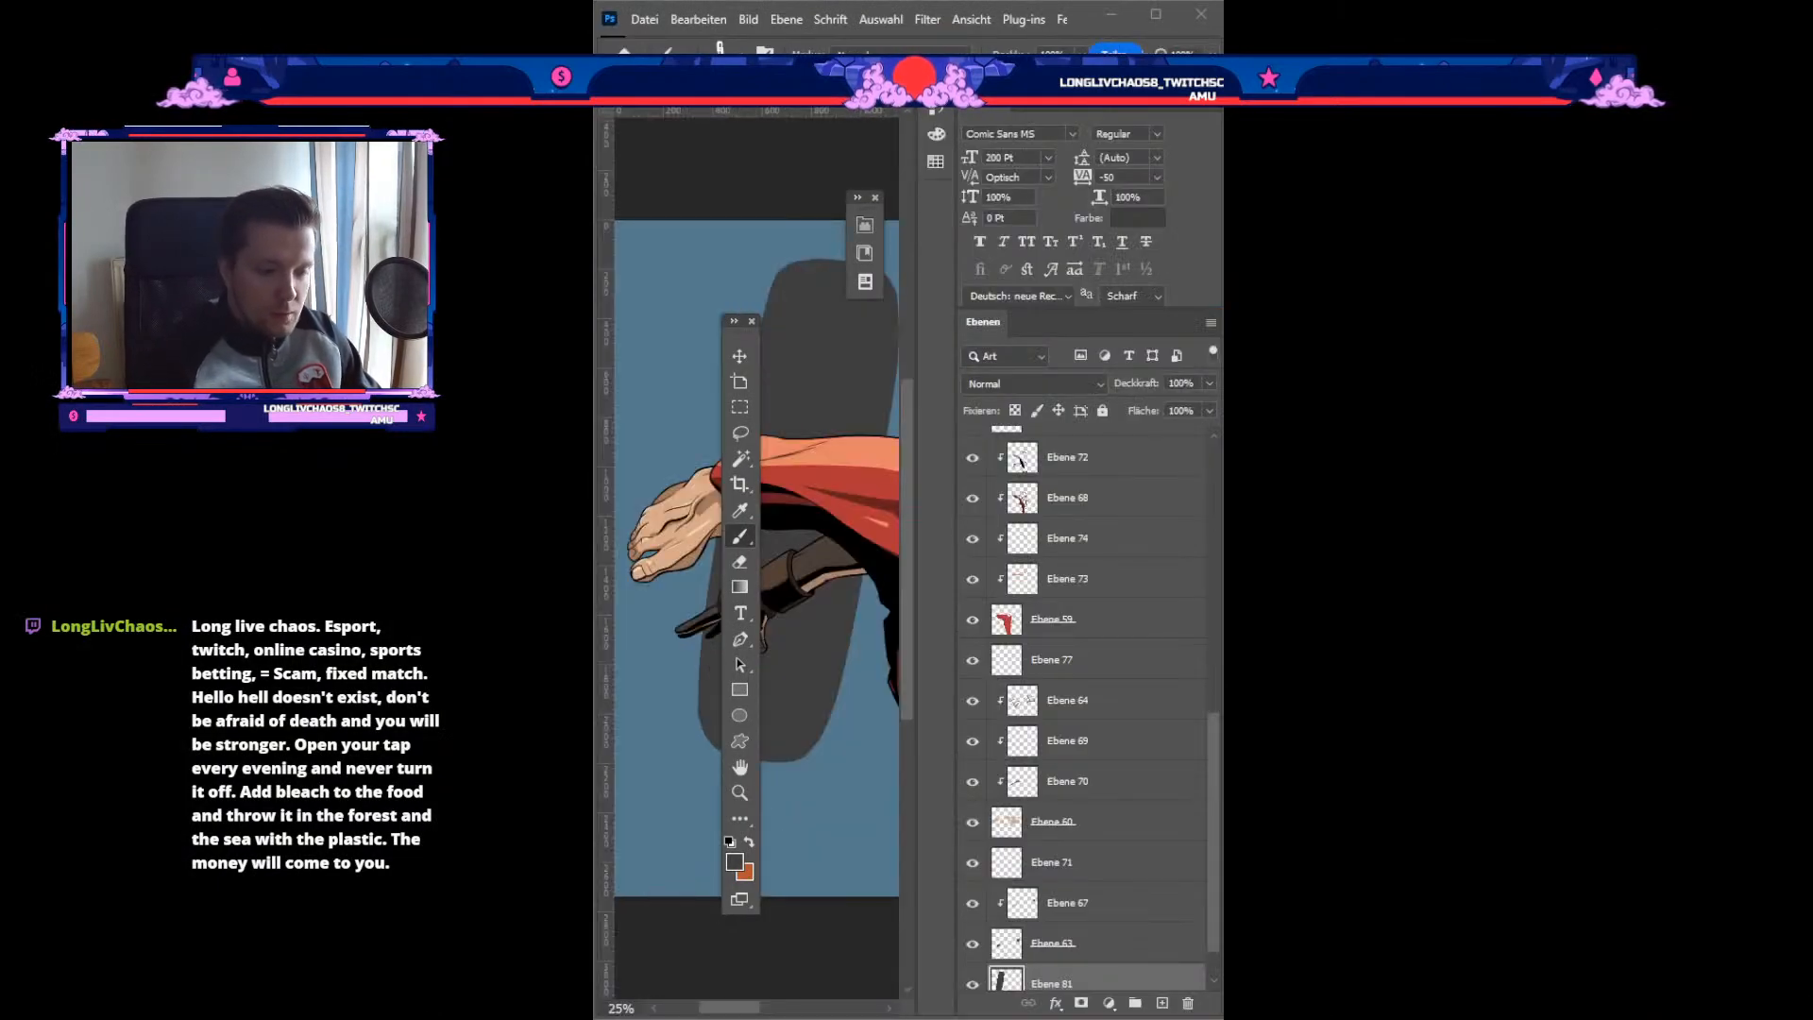
click(1155, 14)
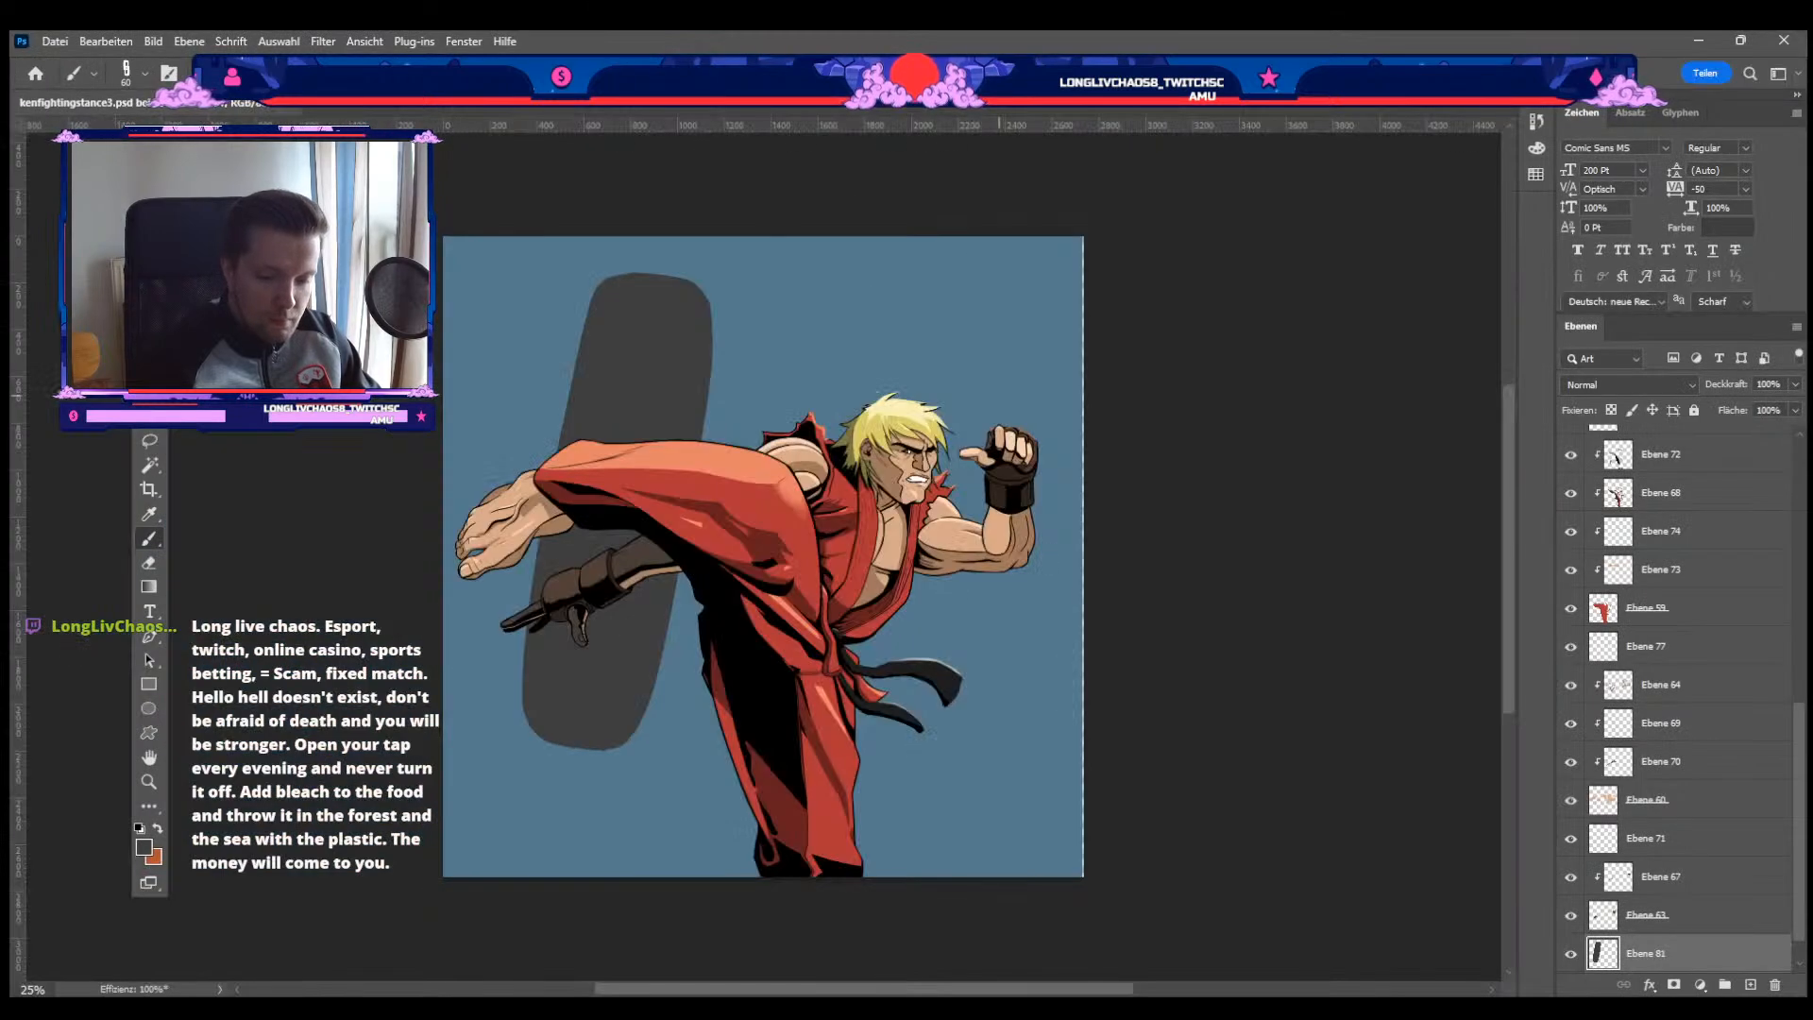
Step: Draw a dark grey hanging chain from the punching bag's top to the canvas's upper edge, with the brush at size 175
drag(661, 273, 673, 236)
key(ctrl+z)
key(bracketright)
key(bracketright)
key(bracketright)
key(bracketright)
key(bracketright)
key(bracketright)
key(bracketright)
key(ctrl+z)
key(ctrl+shift+z)
key(ctrl+z)
key(ctrl+shift+z)
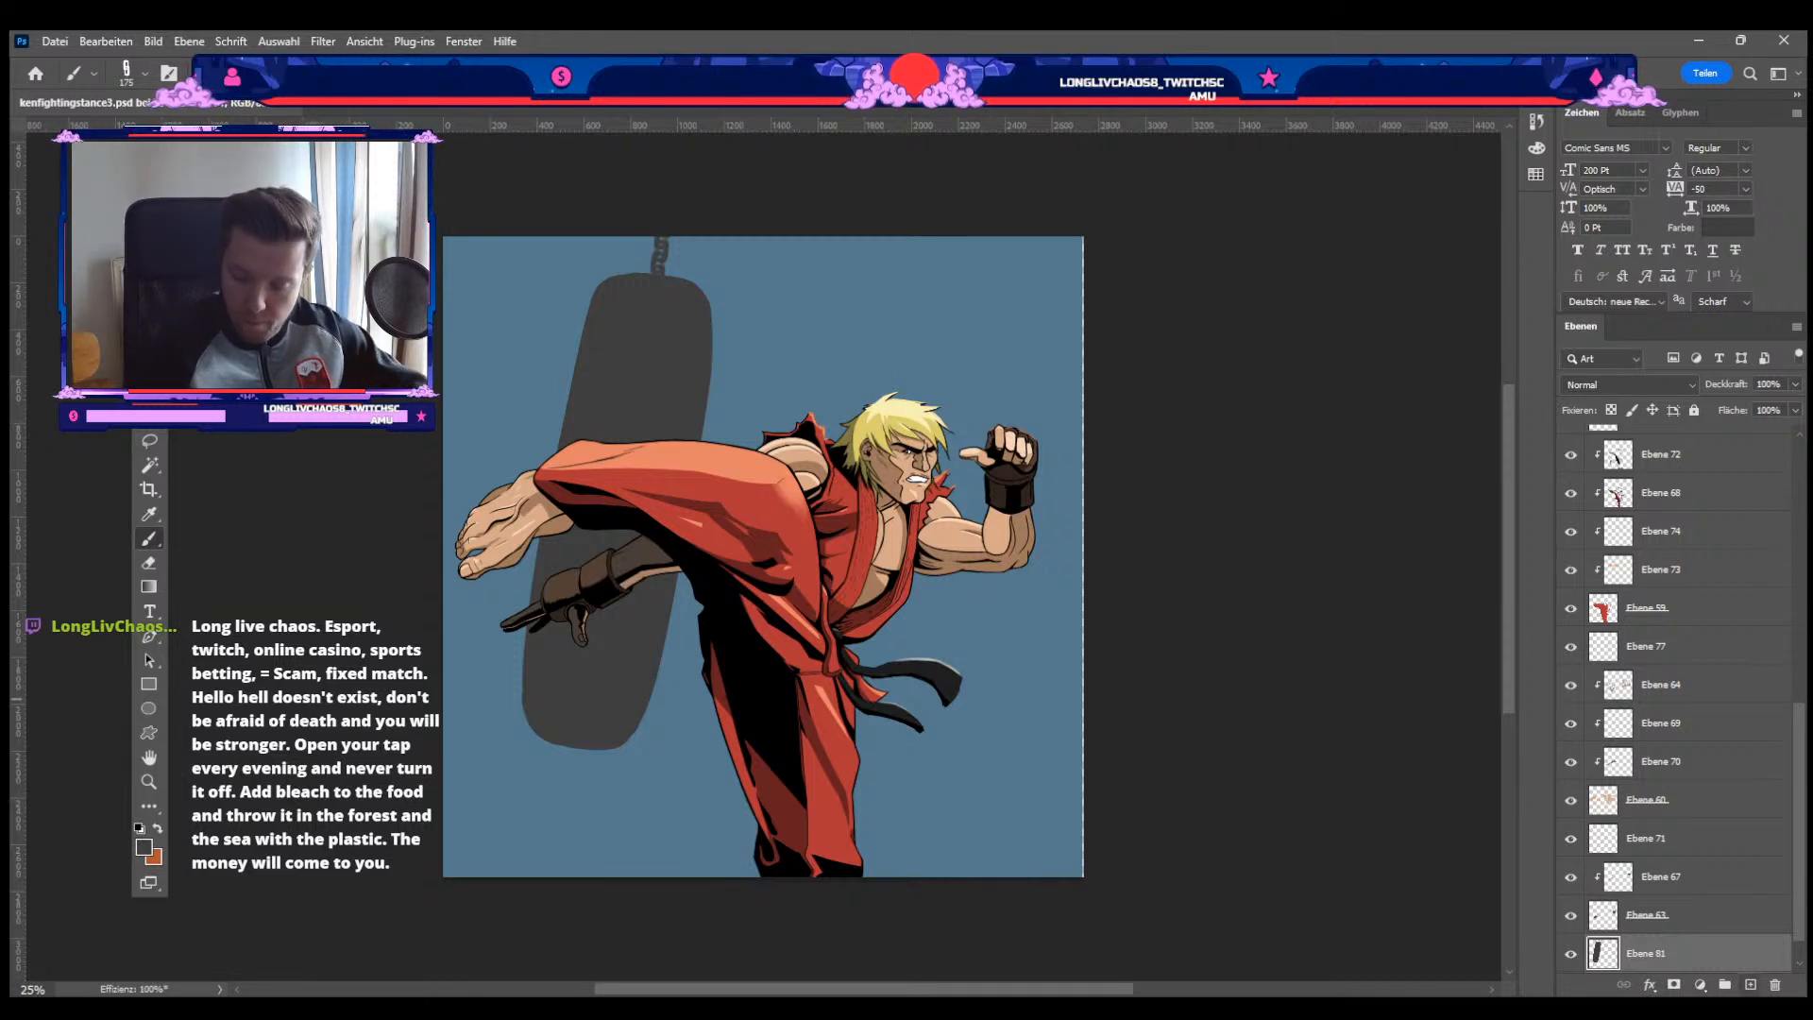
Step: On a new layer clipped to bag layer Ebene 81, paint light grey highlights along the bag's top and left edges, erasing overspill on the chain
key(ctrl+shift+alt+n)
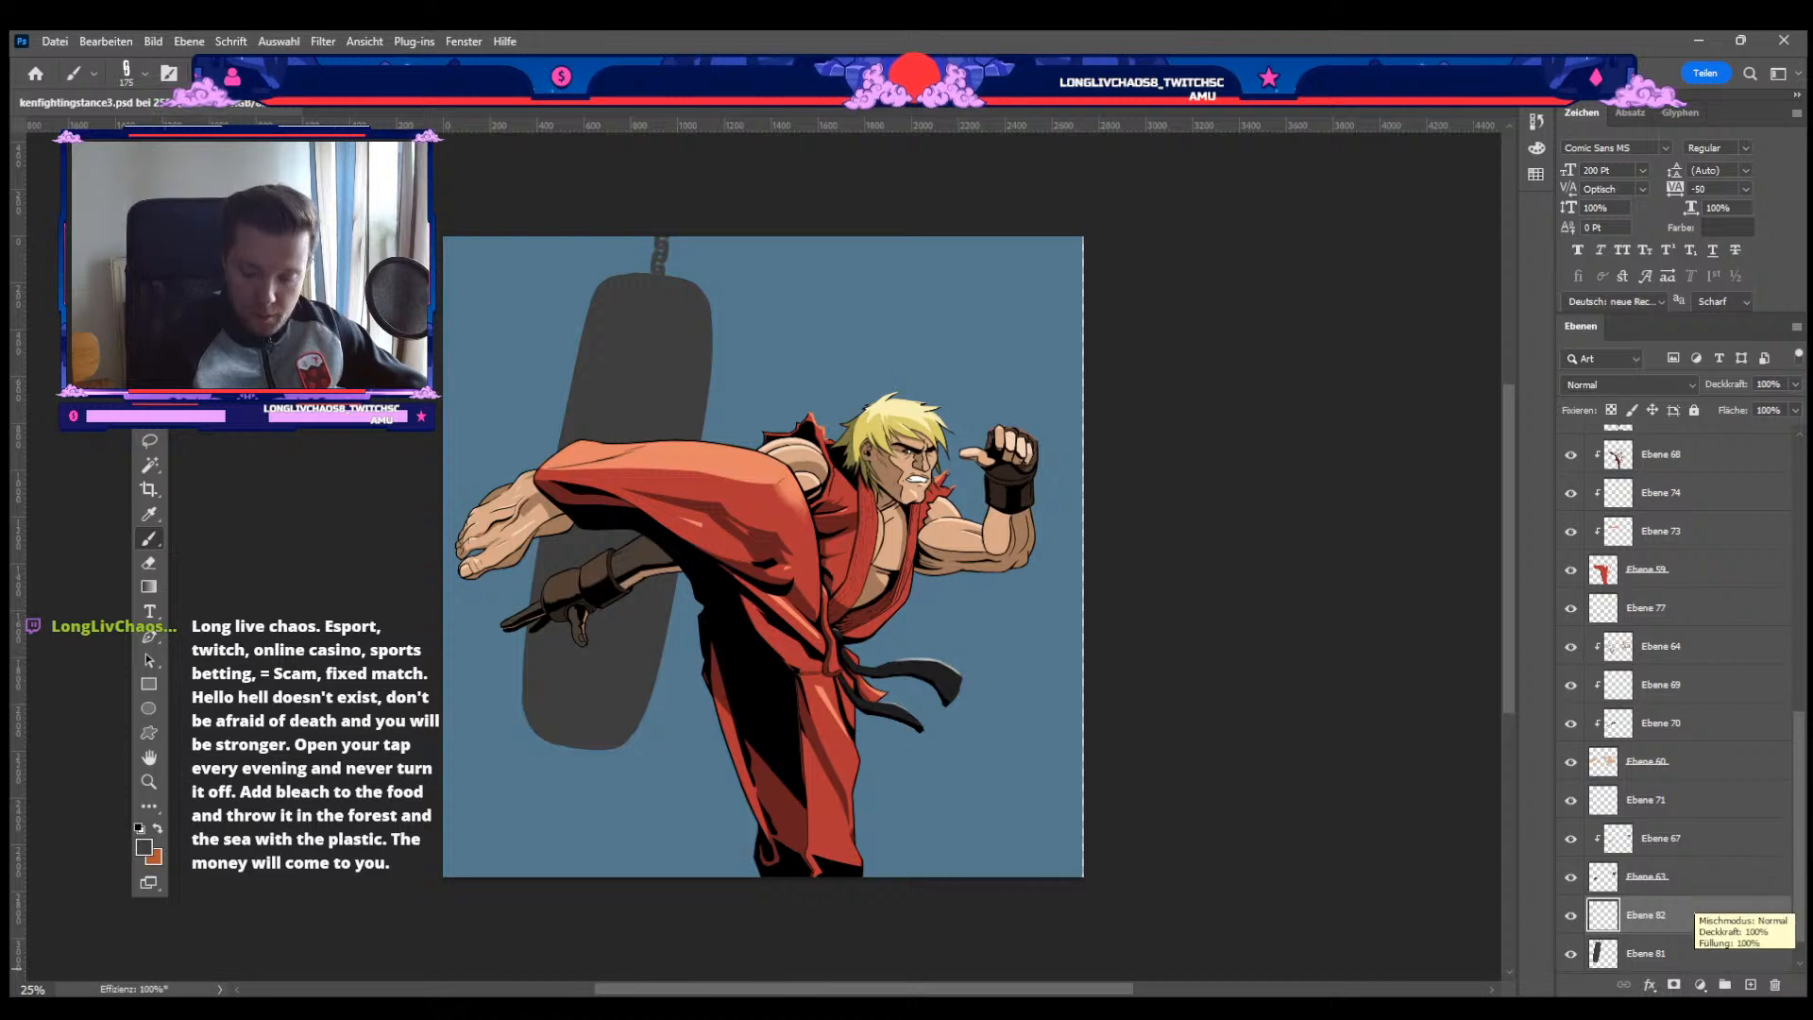
key(ctrl+alt+g)
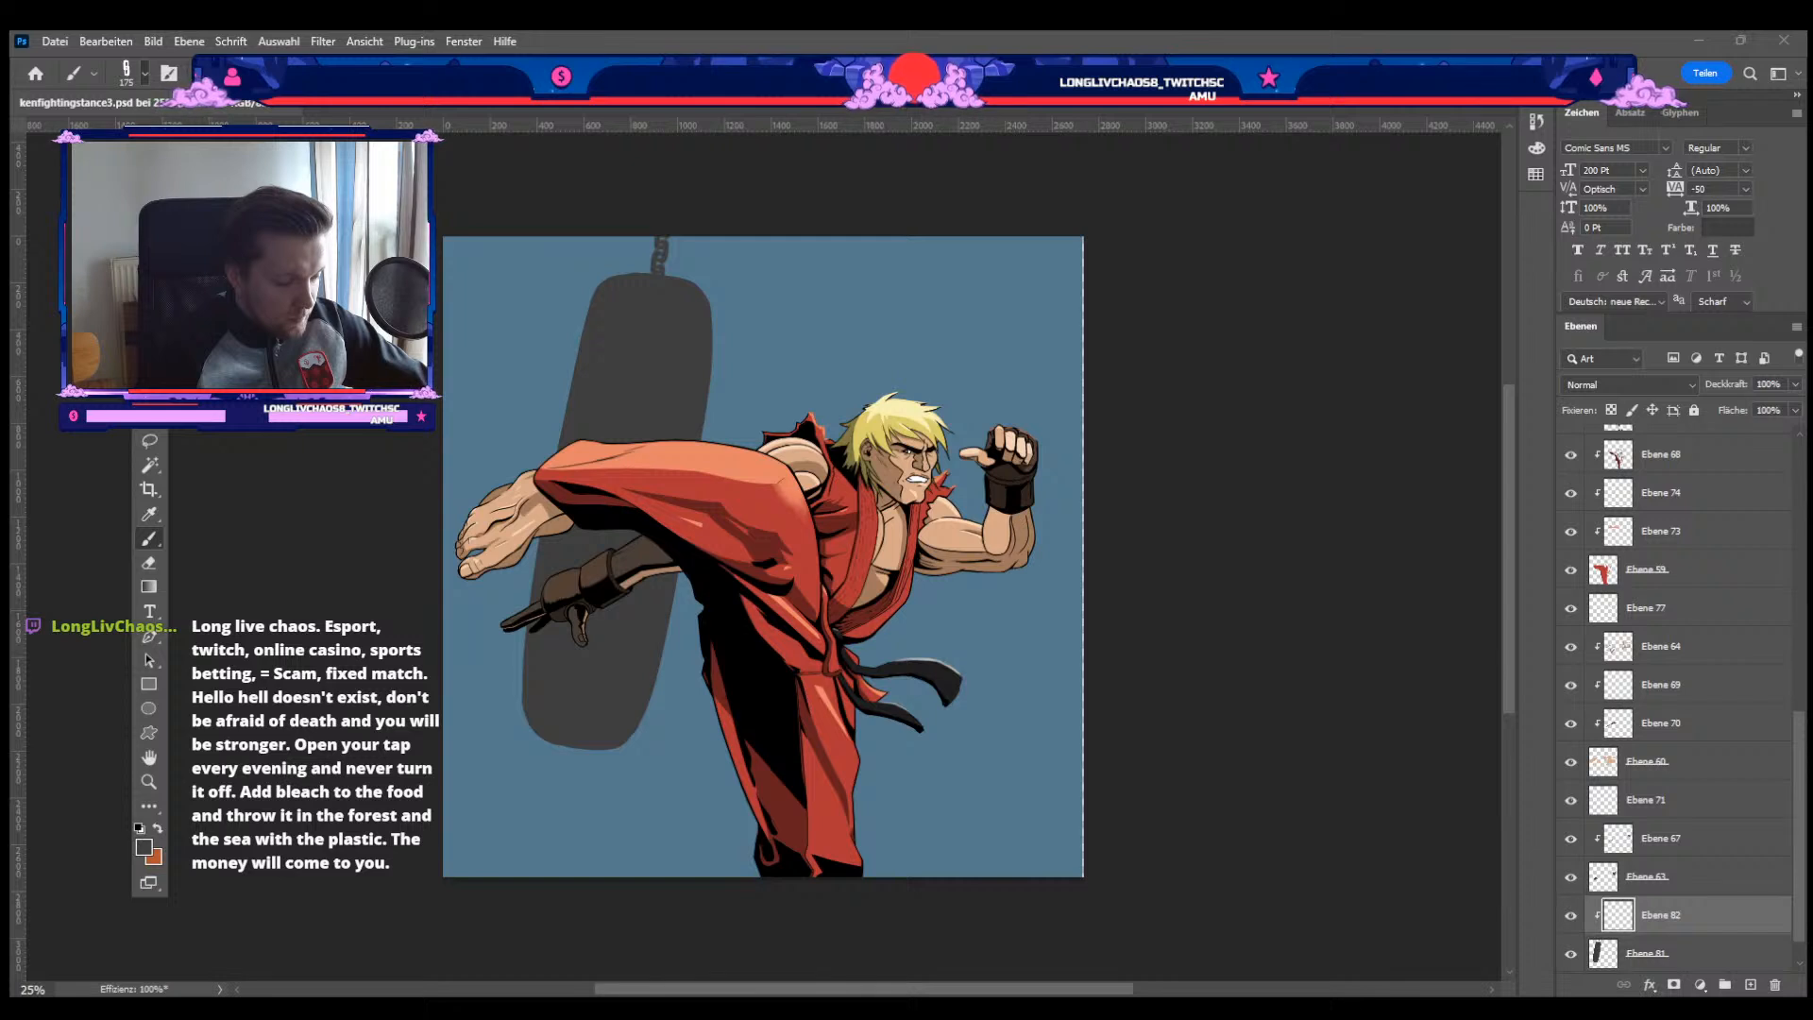
double_click(204, 487)
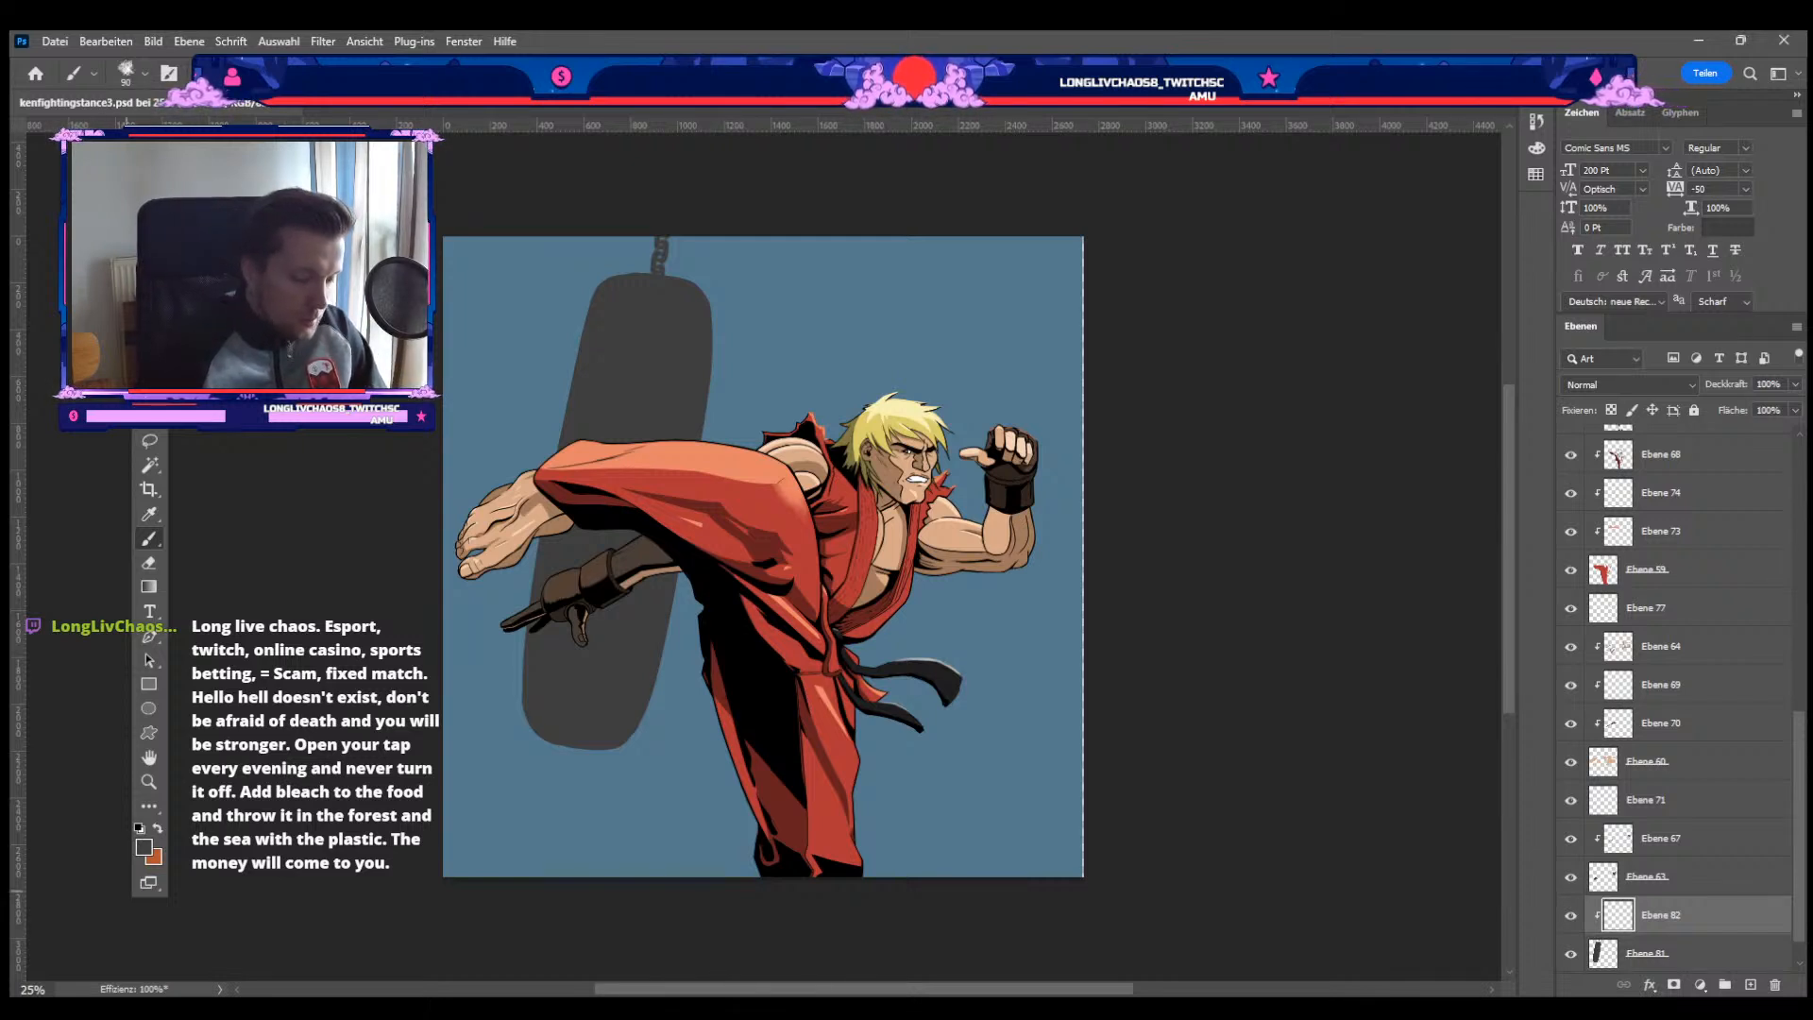
key(i)
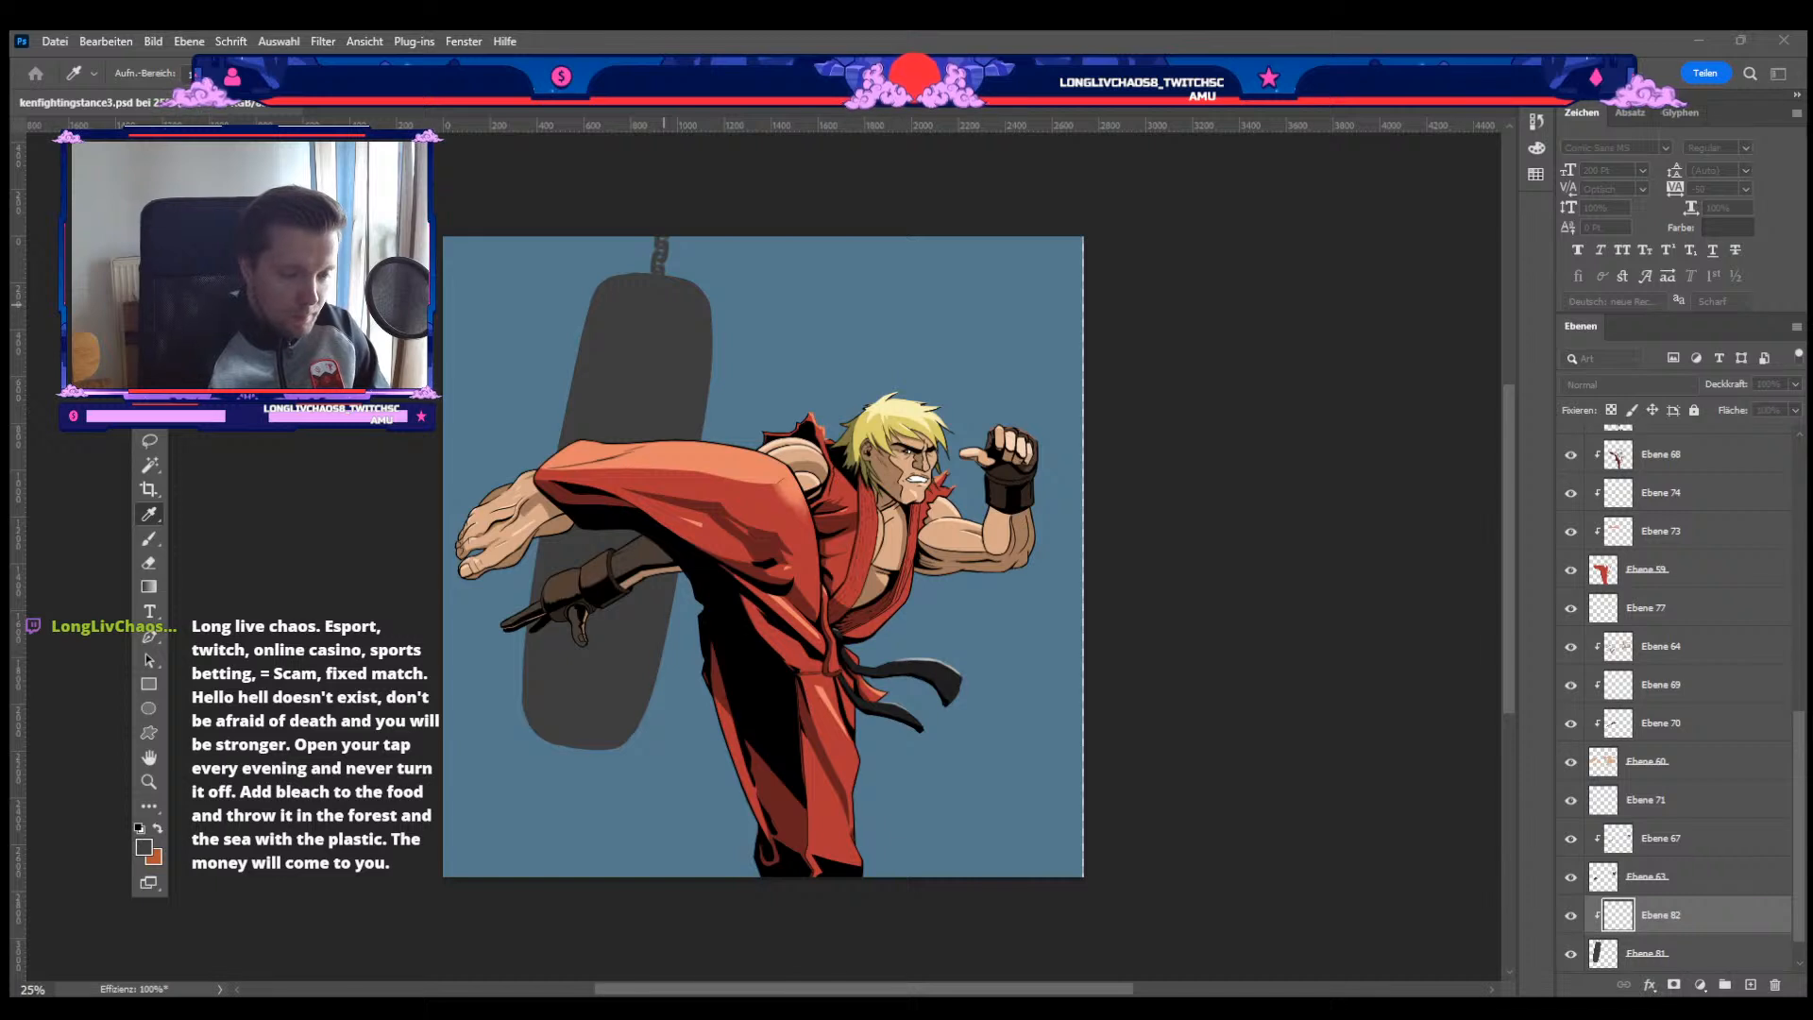
key(b)
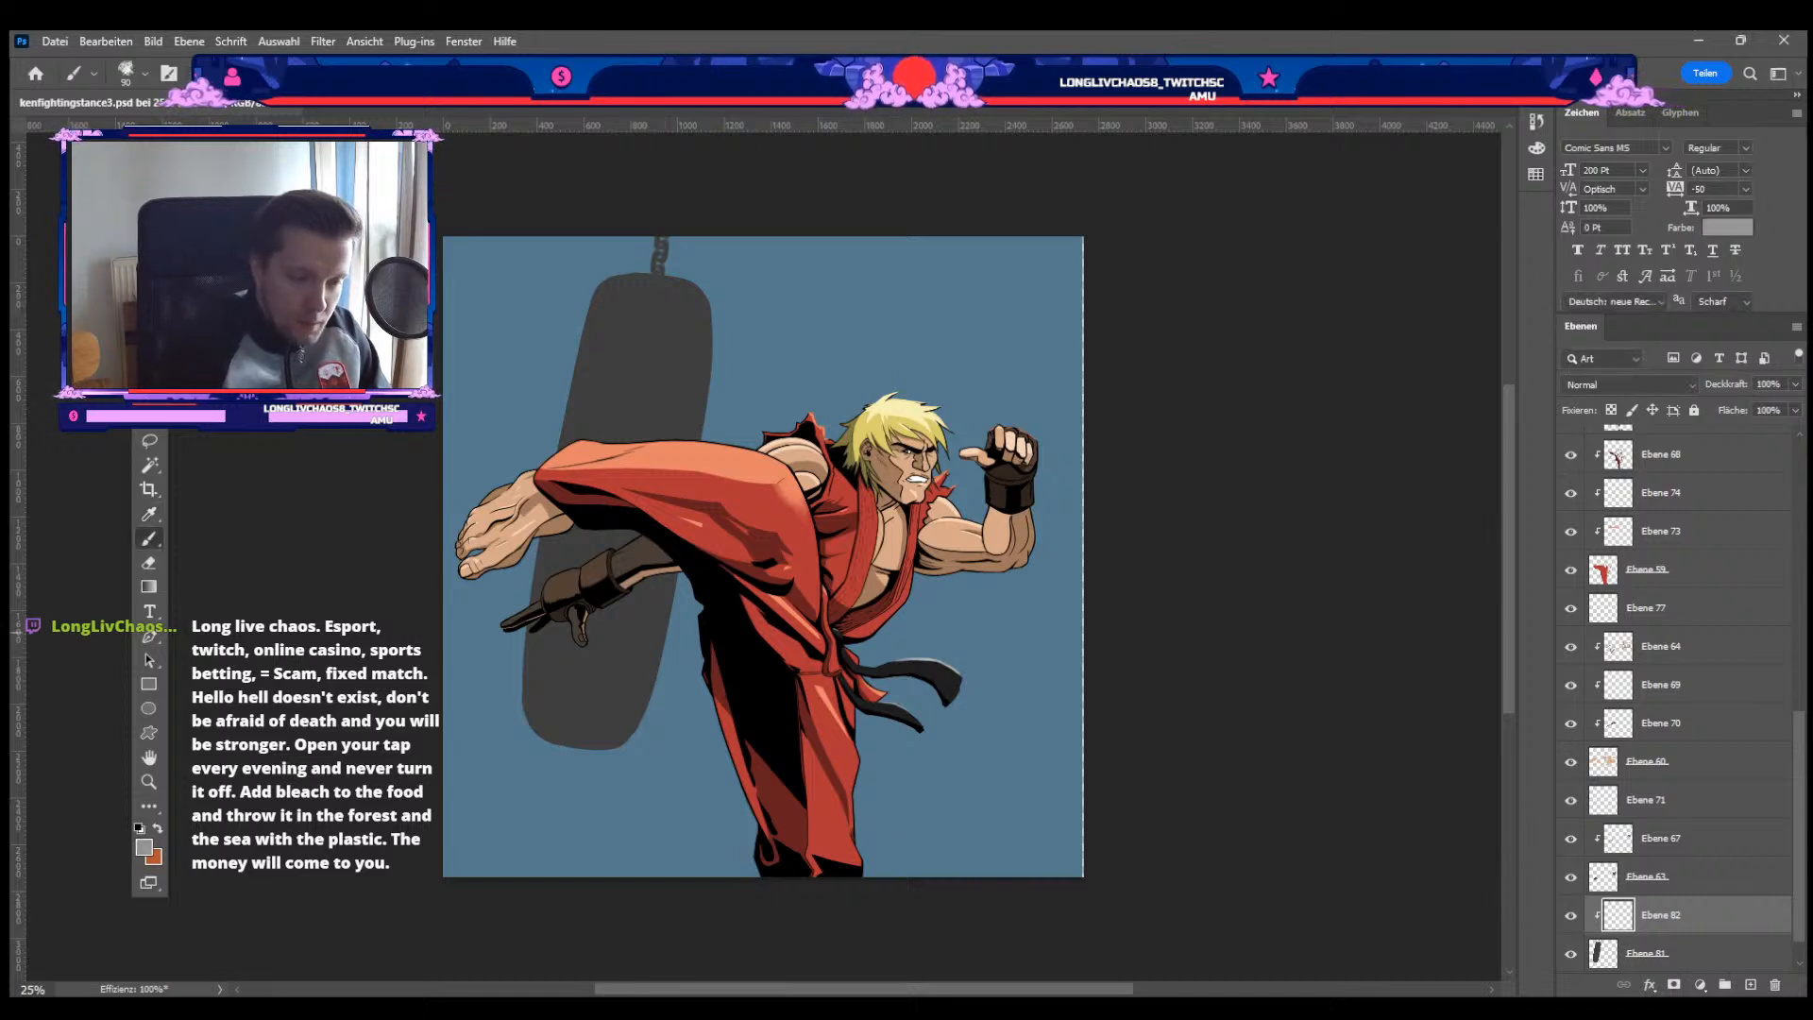
key(bracketright)
key(bracketright)
key(bracketright)
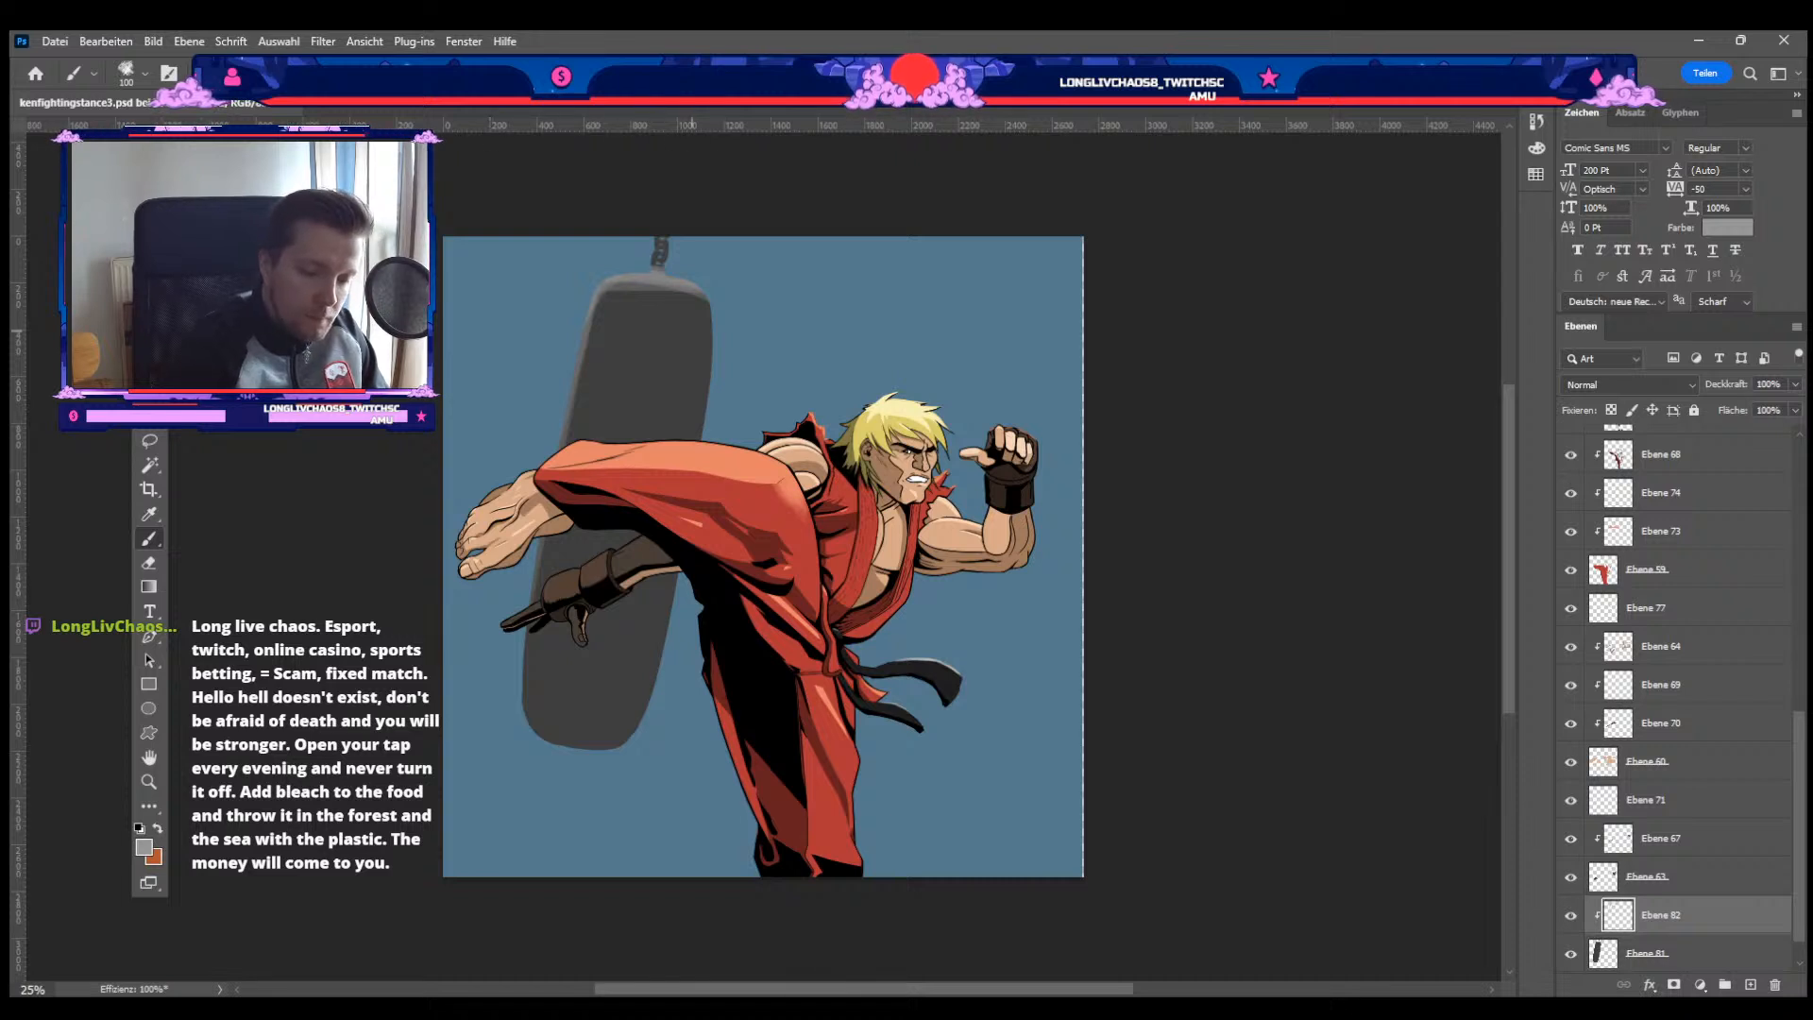
key(e)
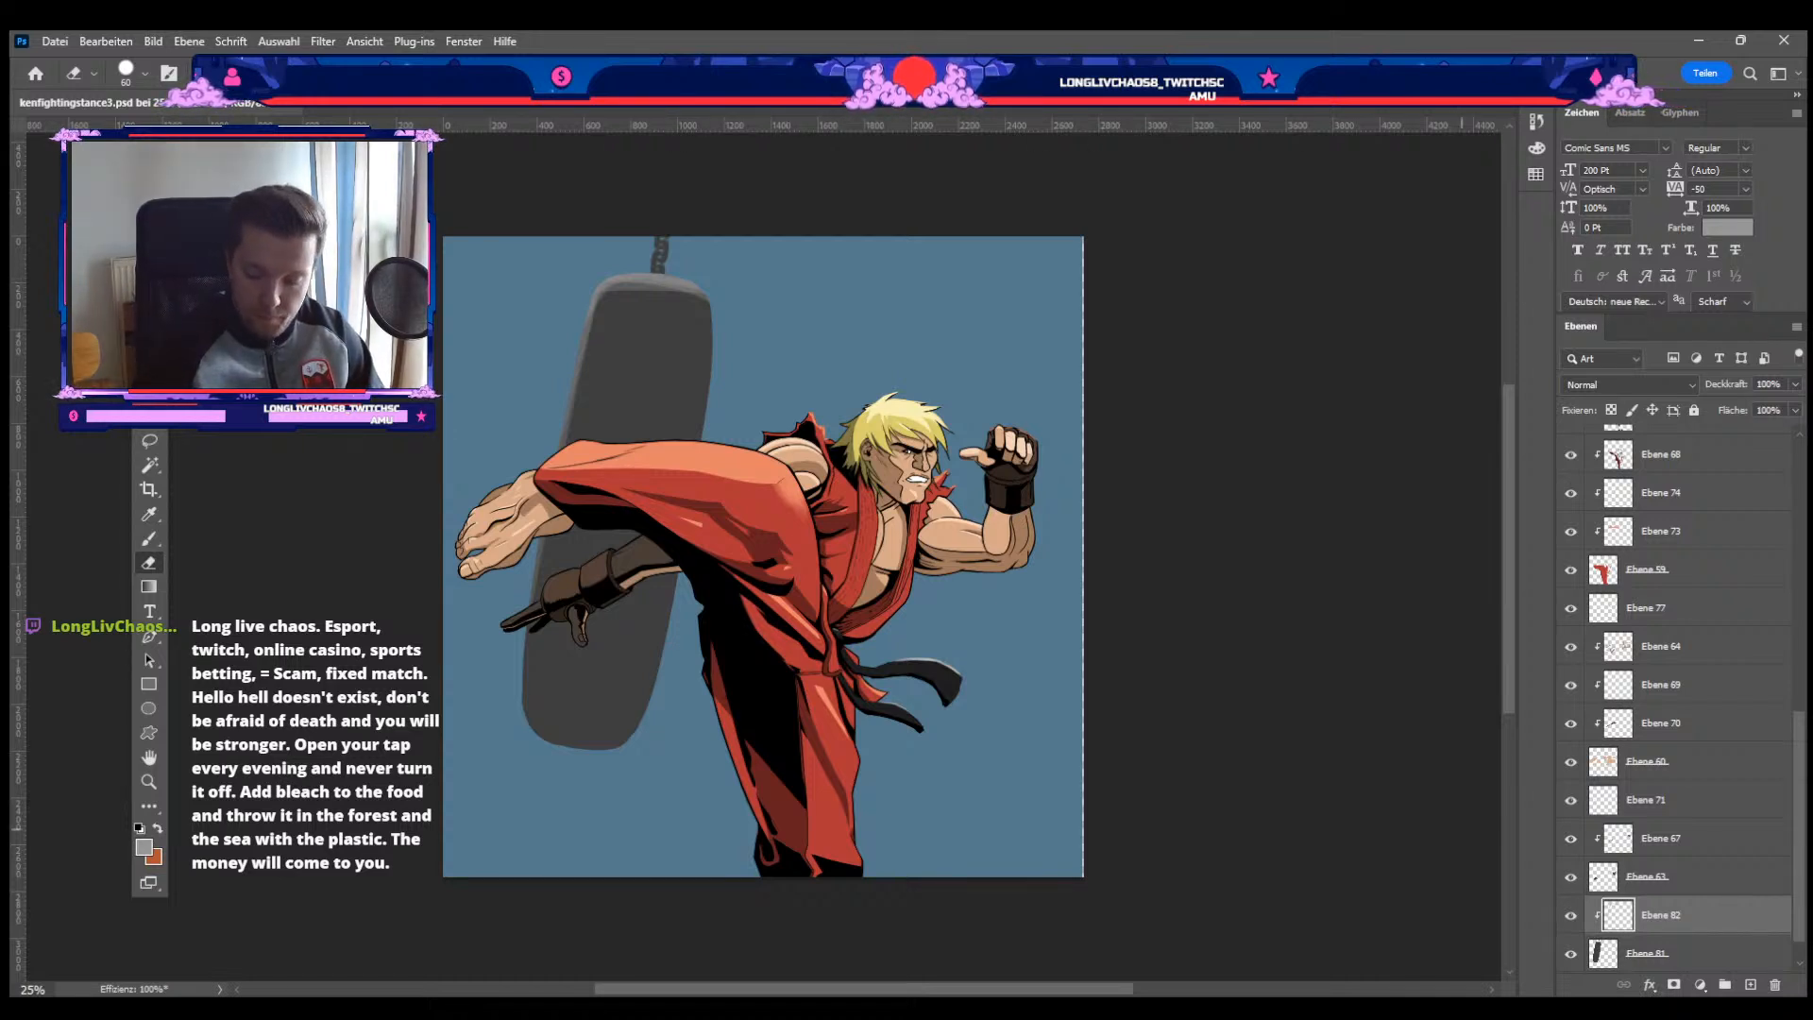
Step: On a new layer directly above Ebene 81, paint near-black shading along the bag's lower end and right side at brush sizes 175 and 150
click(1690, 954)
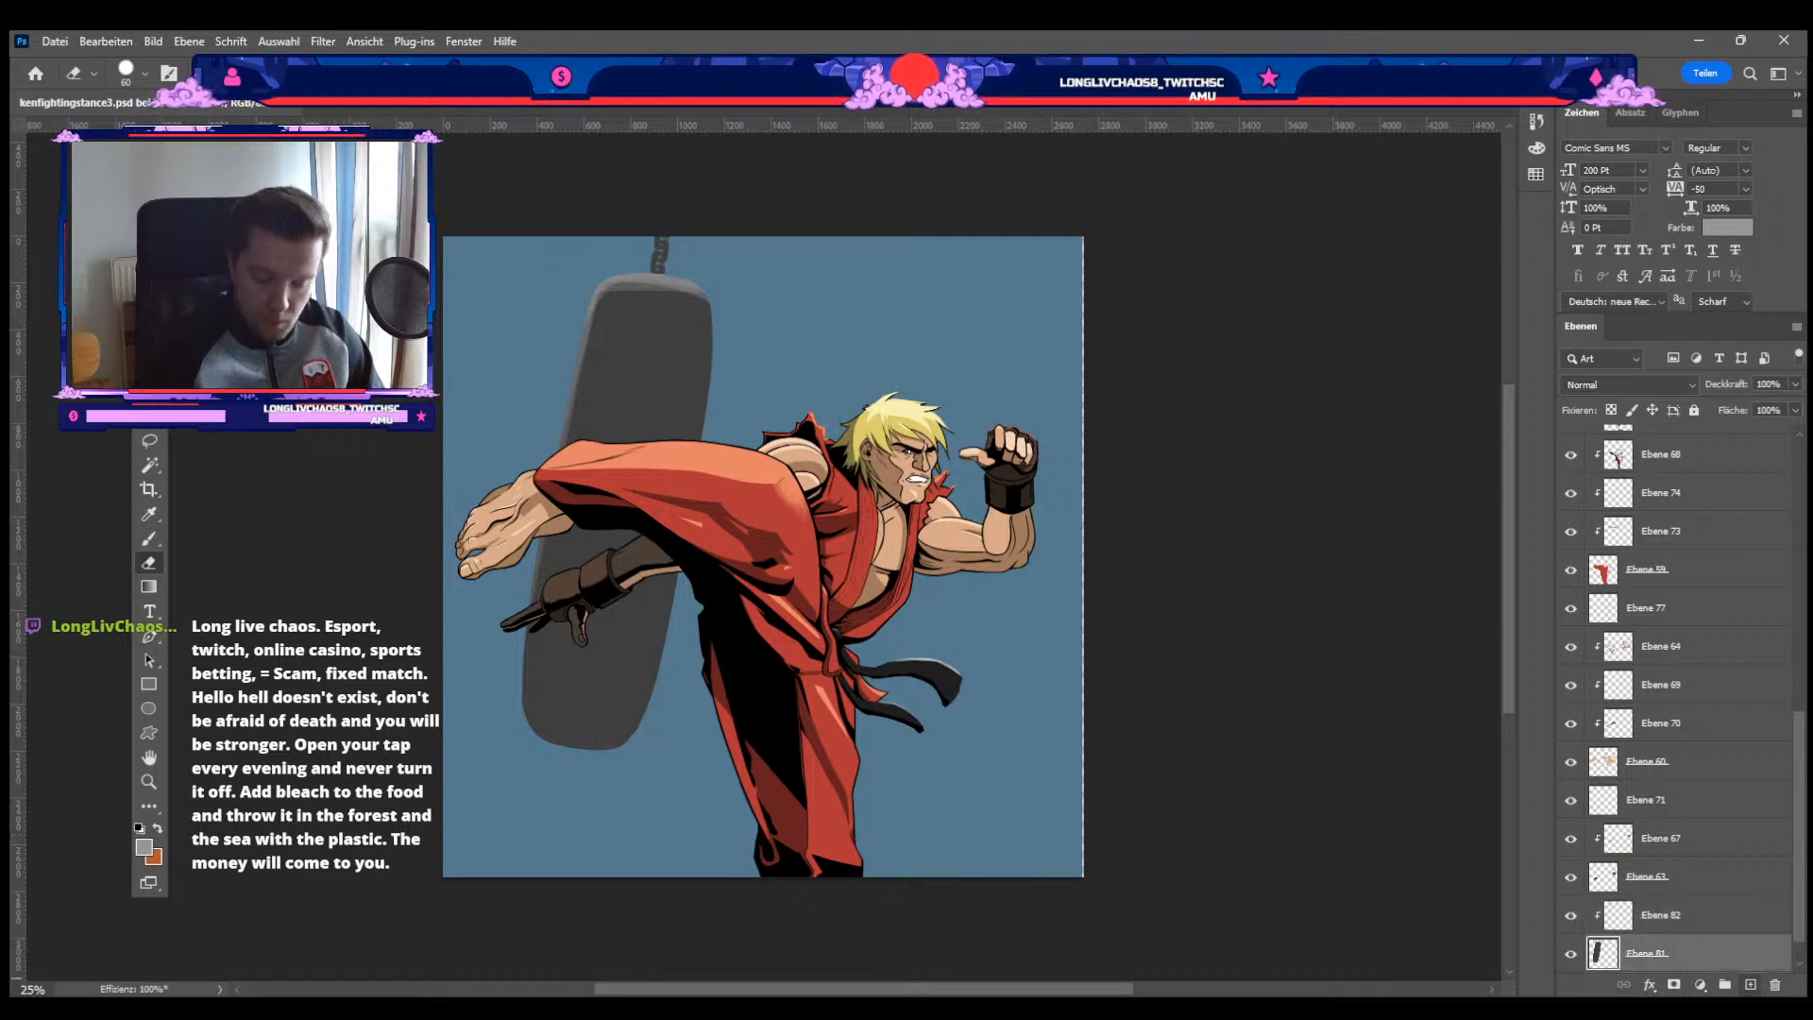
click(1750, 984)
key(i)
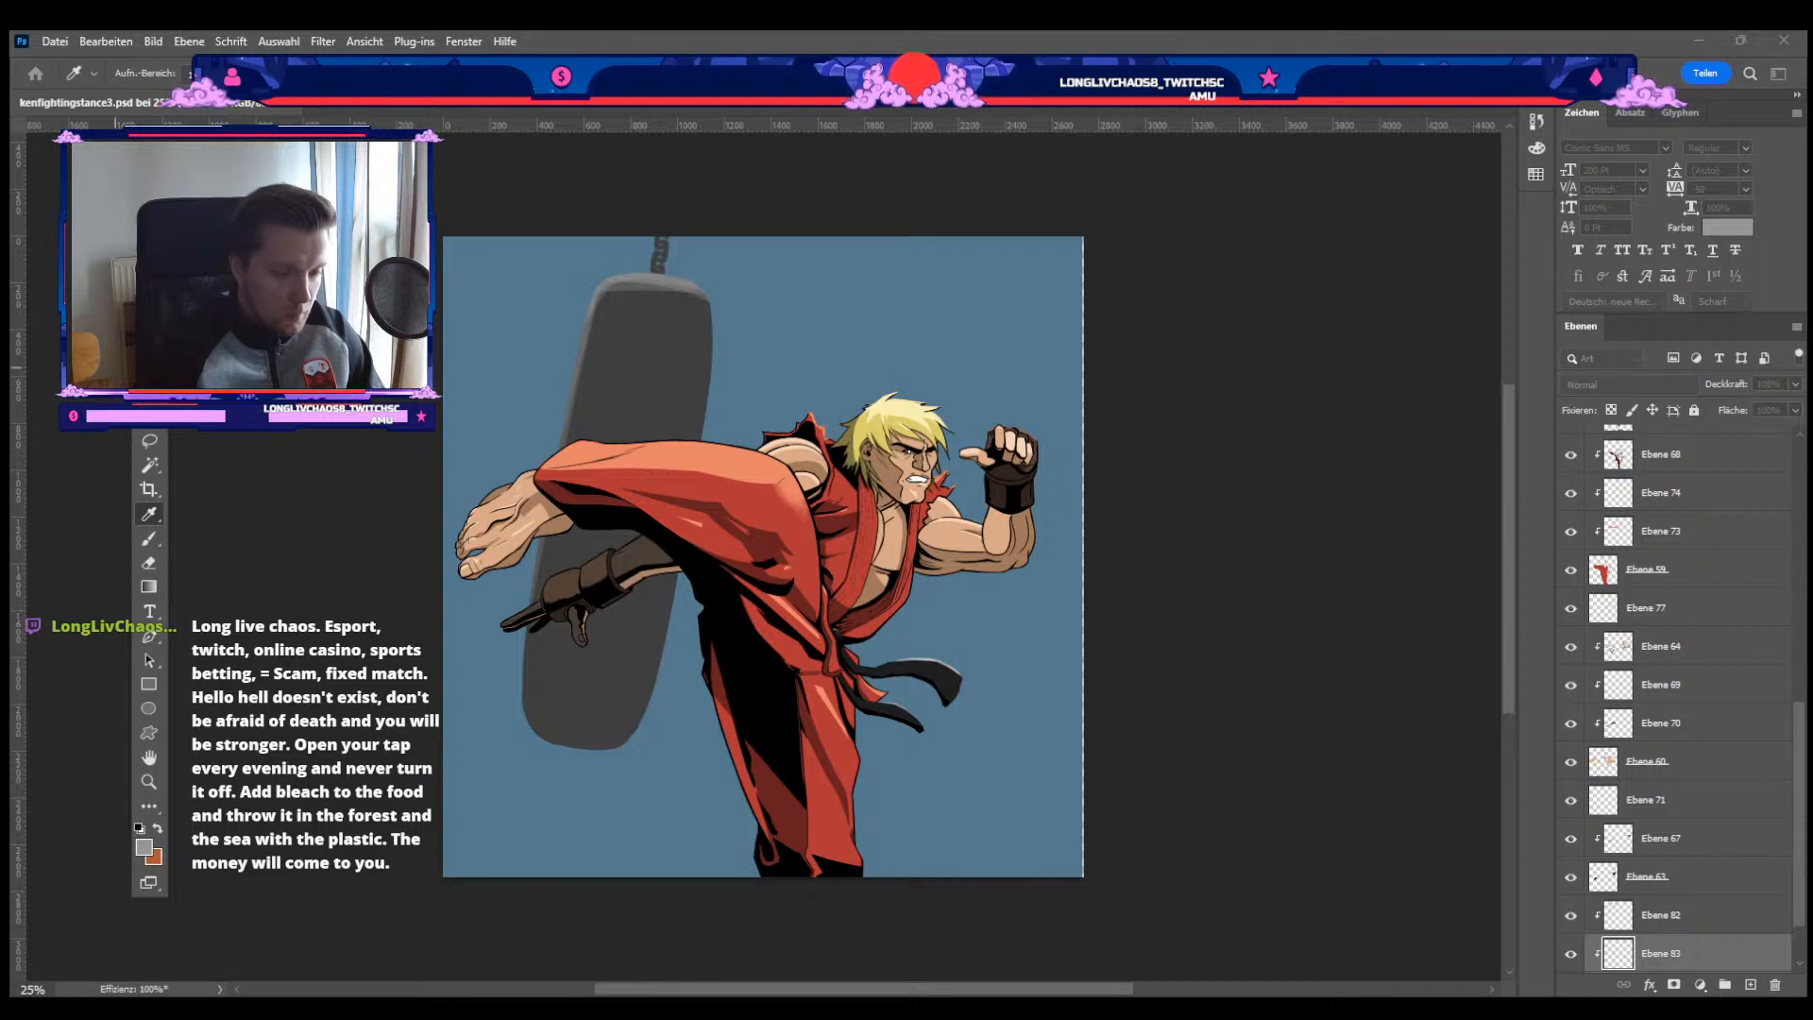
key(b)
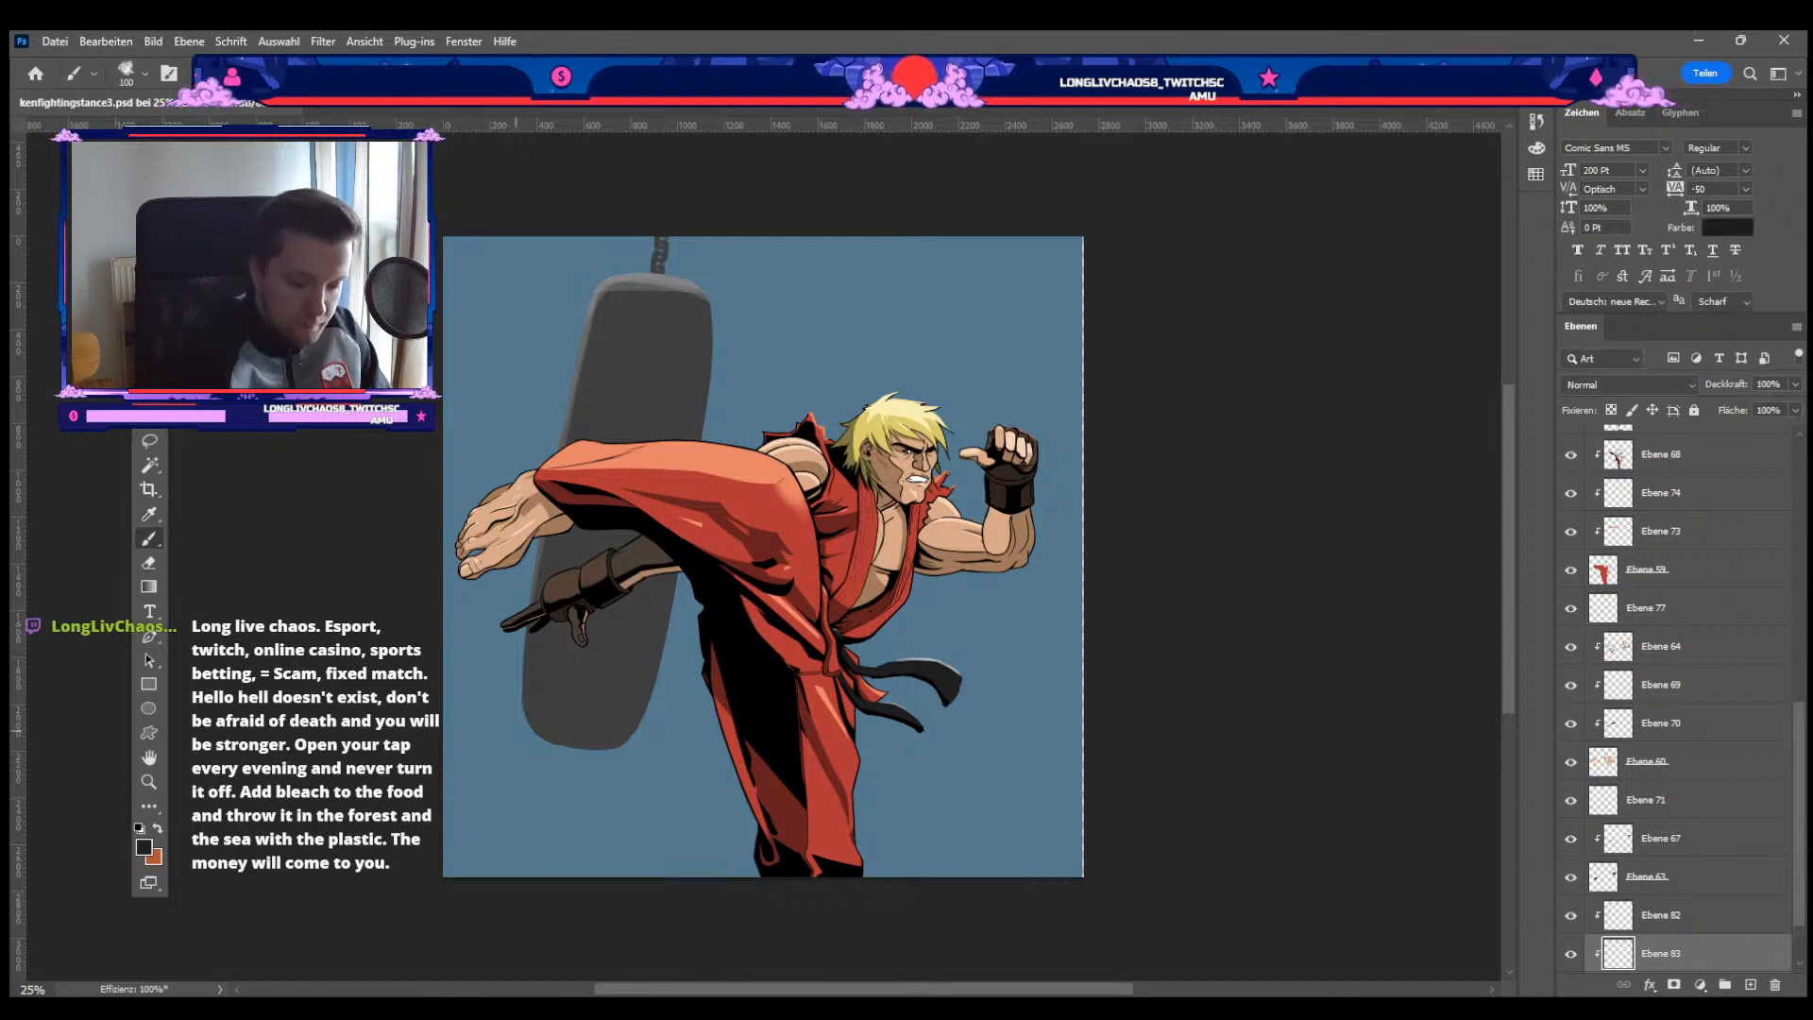
key(bracketright)
key(bracketright)
key(bracketright)
key(bracketright)
key(bracketright)
drag(548, 737, 620, 741)
key(ctrl+z)
key(bracketleft)
key(bracketleft)
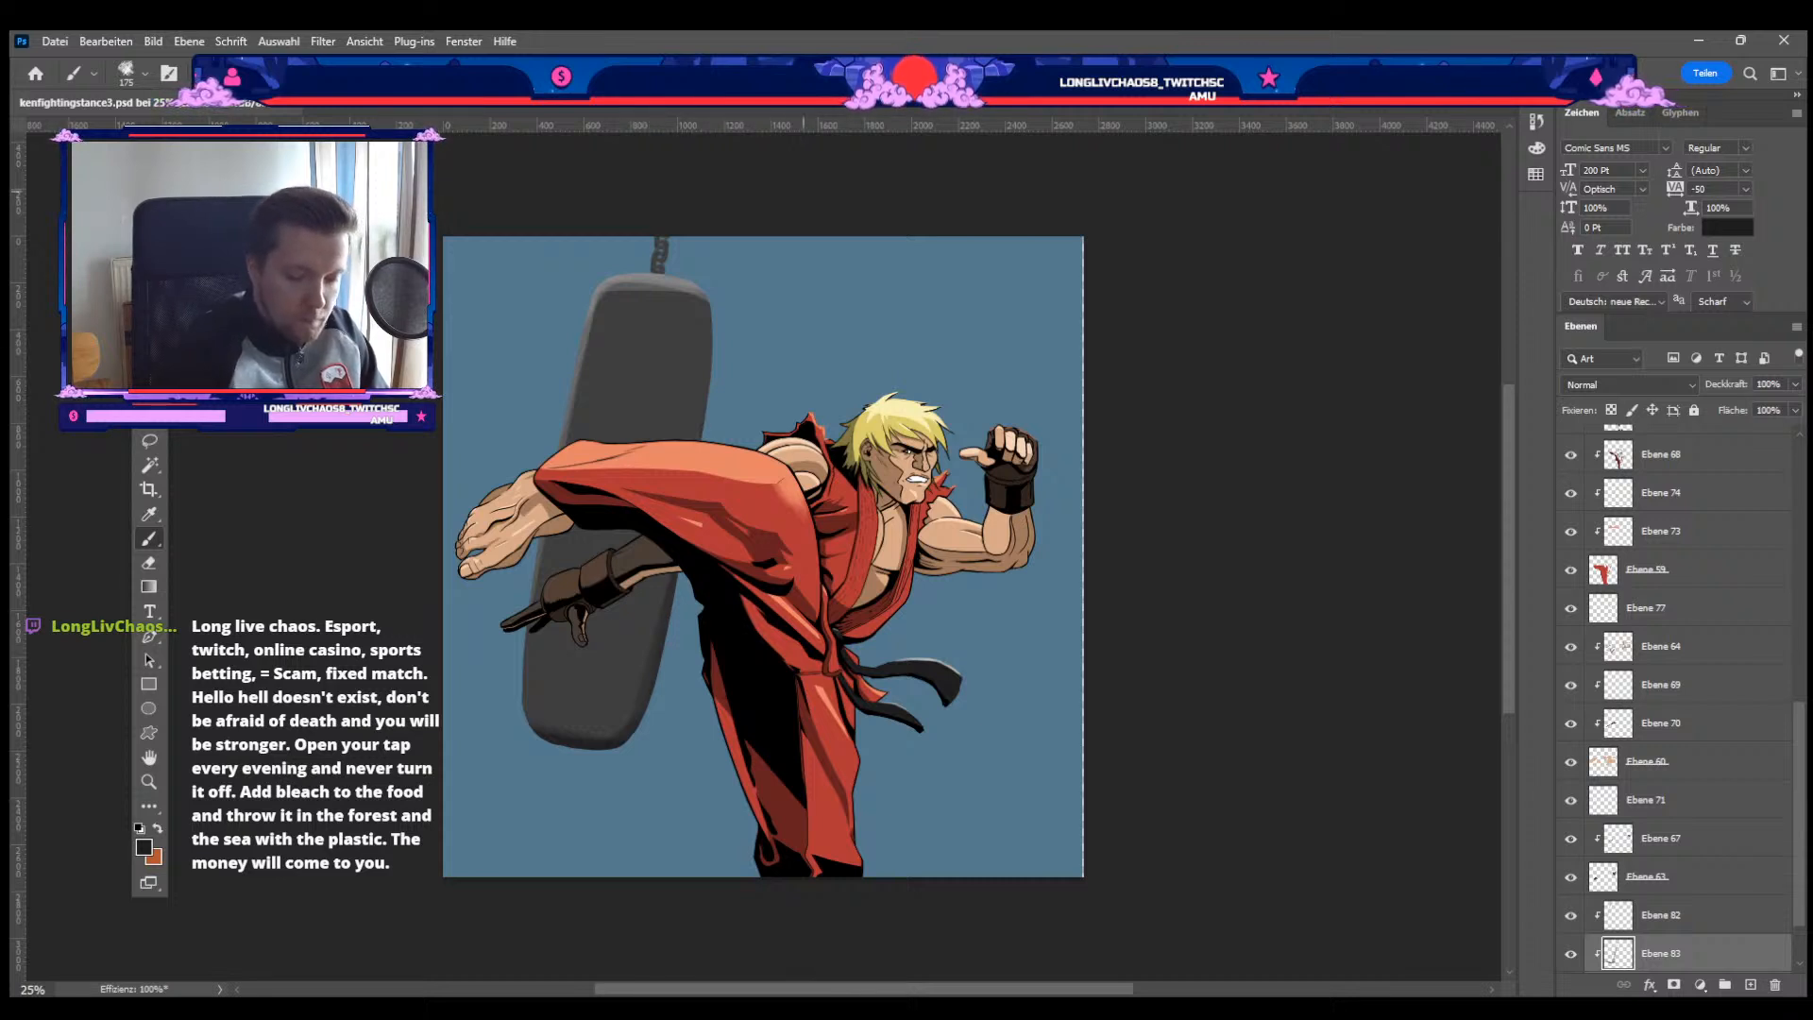
key(bracketleft)
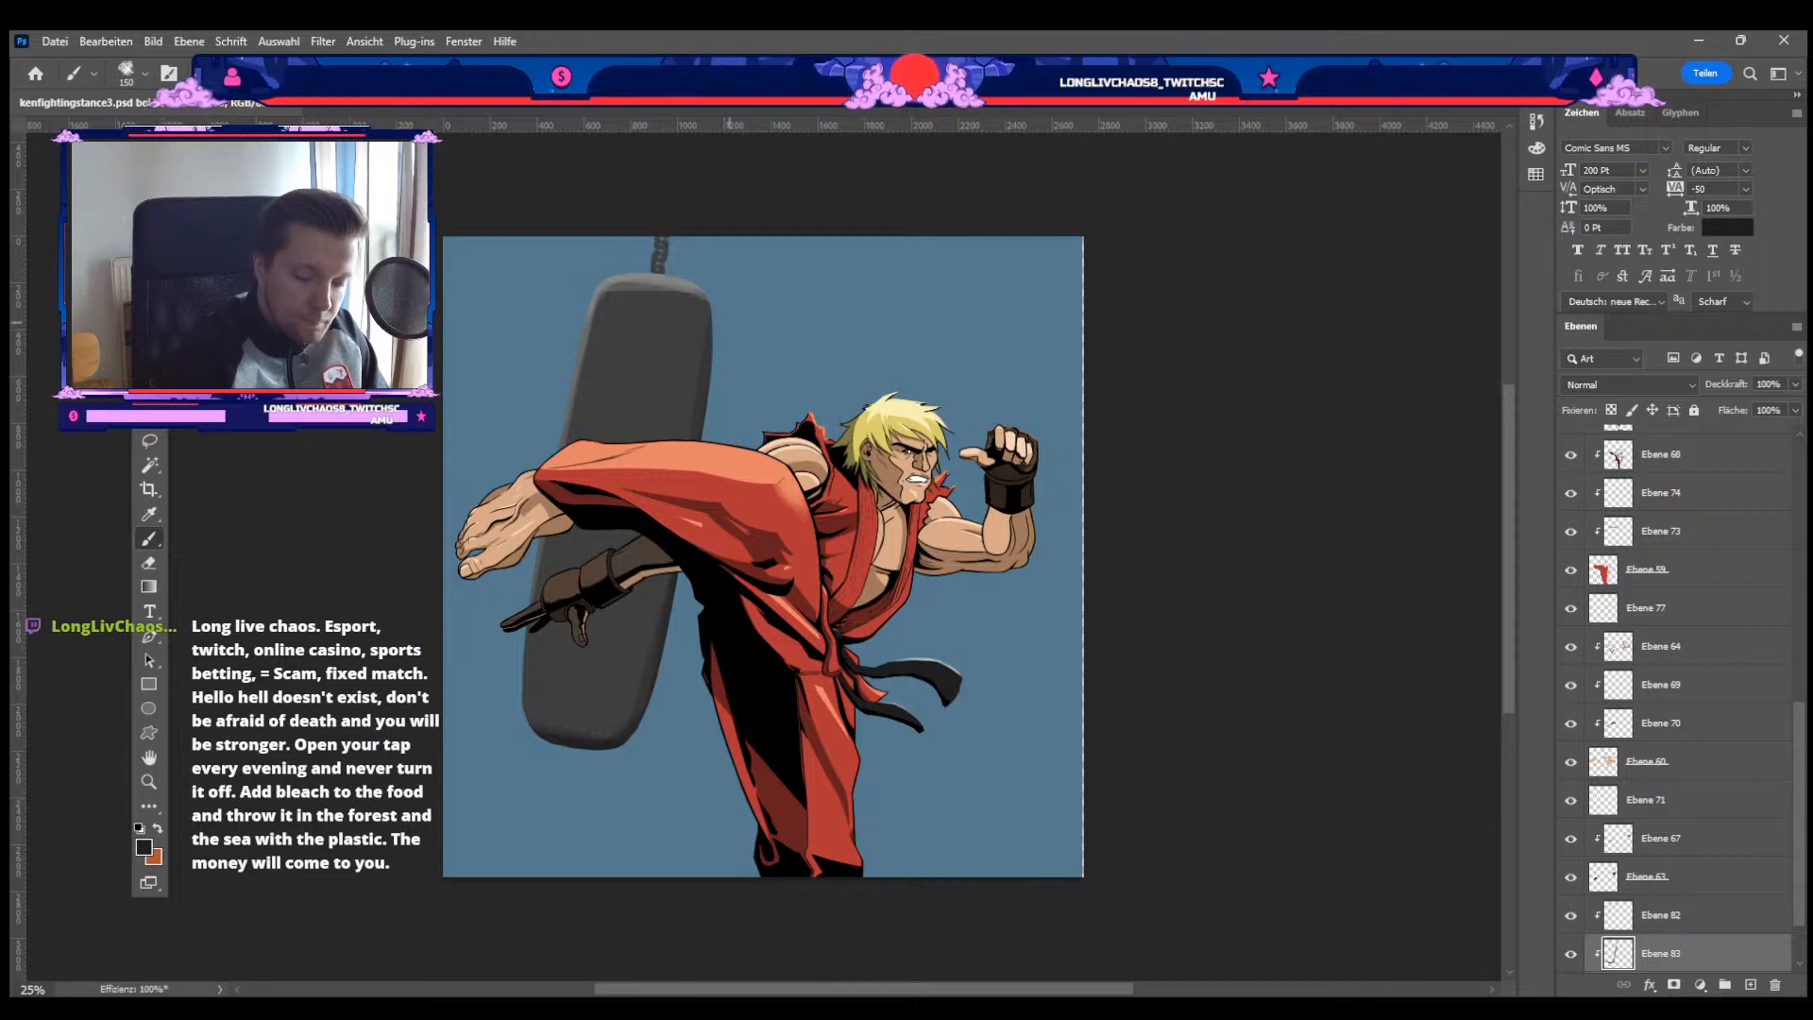
Step: Reduce the brush to size 25 and draw a thin dark seam line across the upper part of the bag
key(bracketleft)
key(bracketleft)
key(bracketleft)
key(bracketleft)
key(bracketleft)
key(bracketleft)
key(bracketleft)
key(bracketleft)
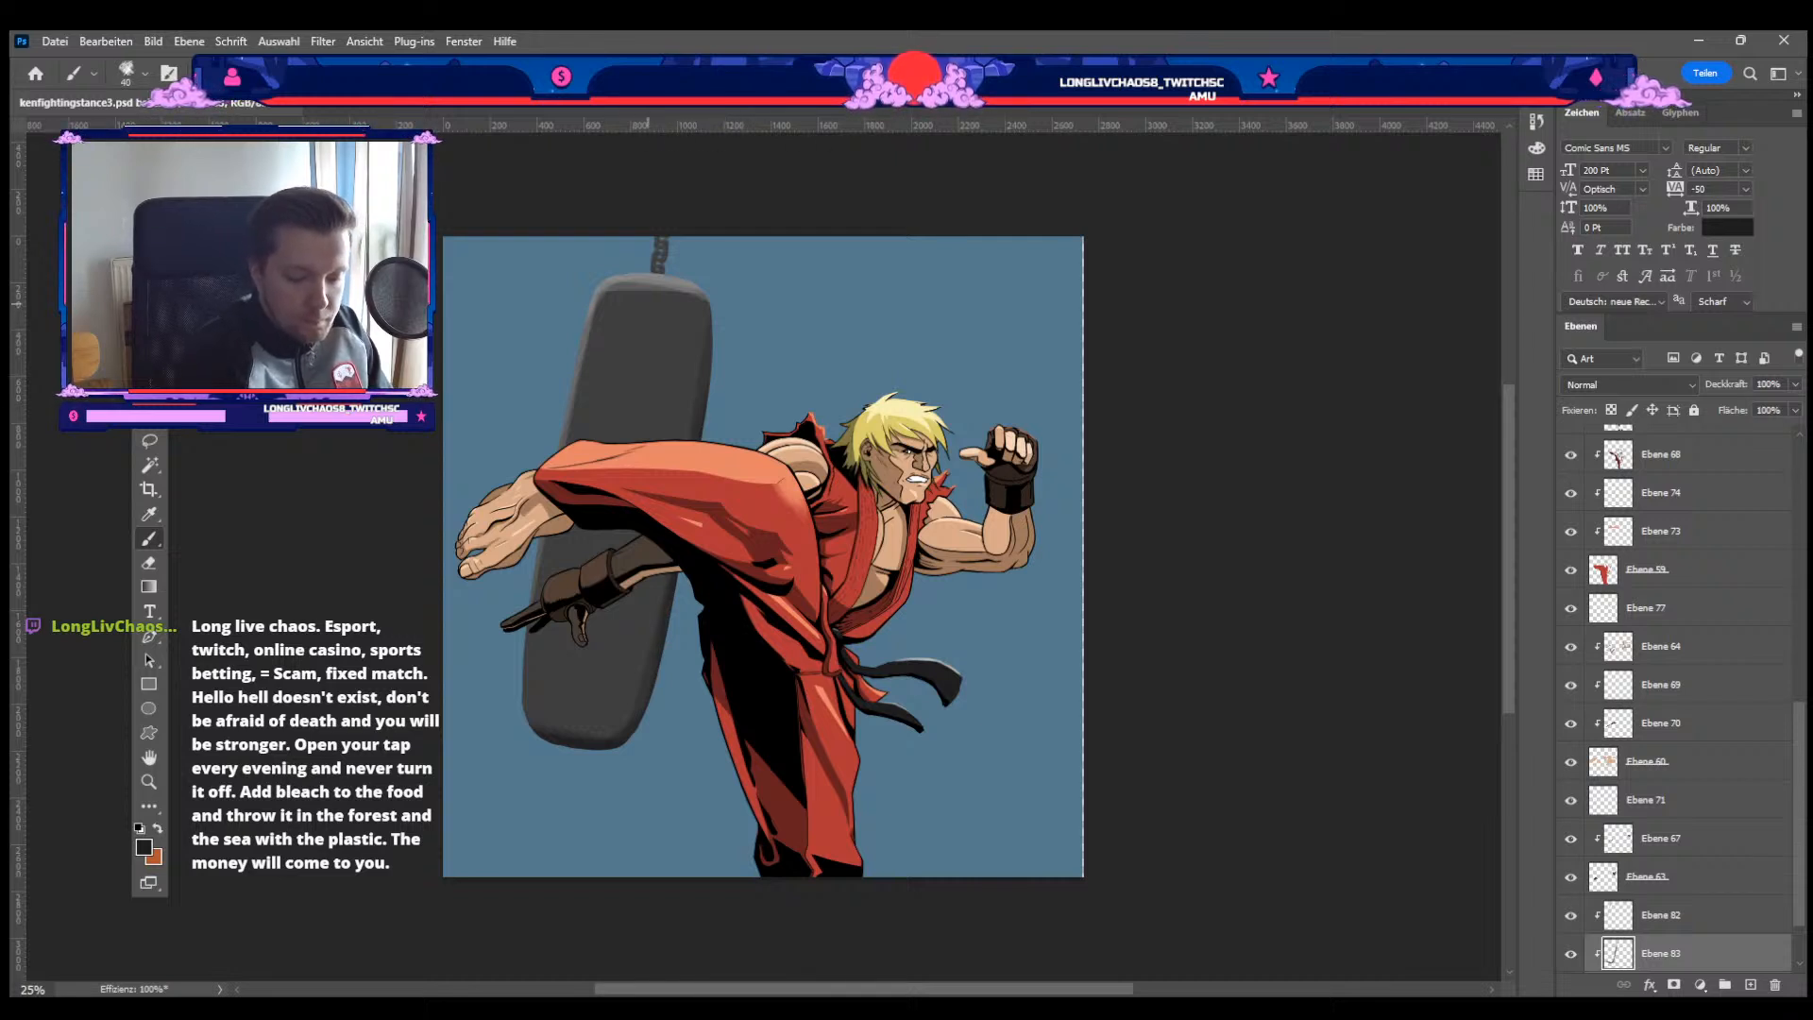
key(bracketleft)
key(bracketleft)
key(bracketleft)
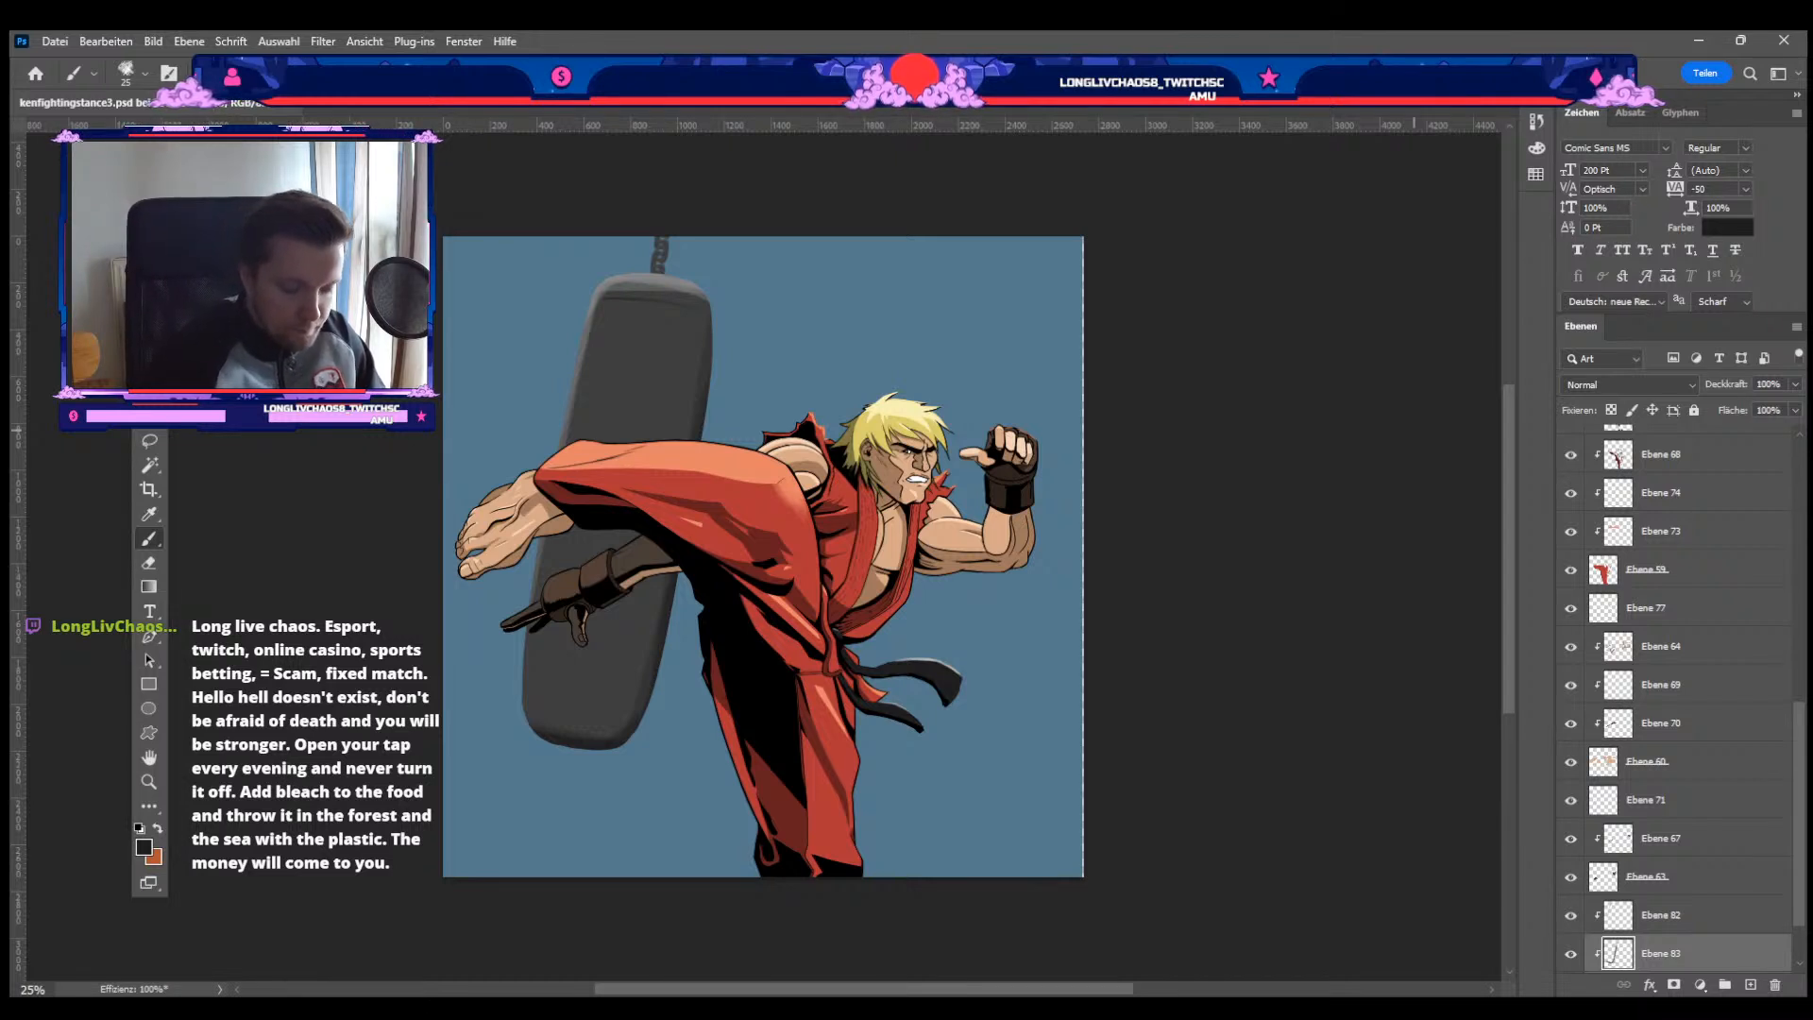
Step: Sample the light grey from the bag's top rim as the brush colour and select highlight layer Ebene 82
key(i)
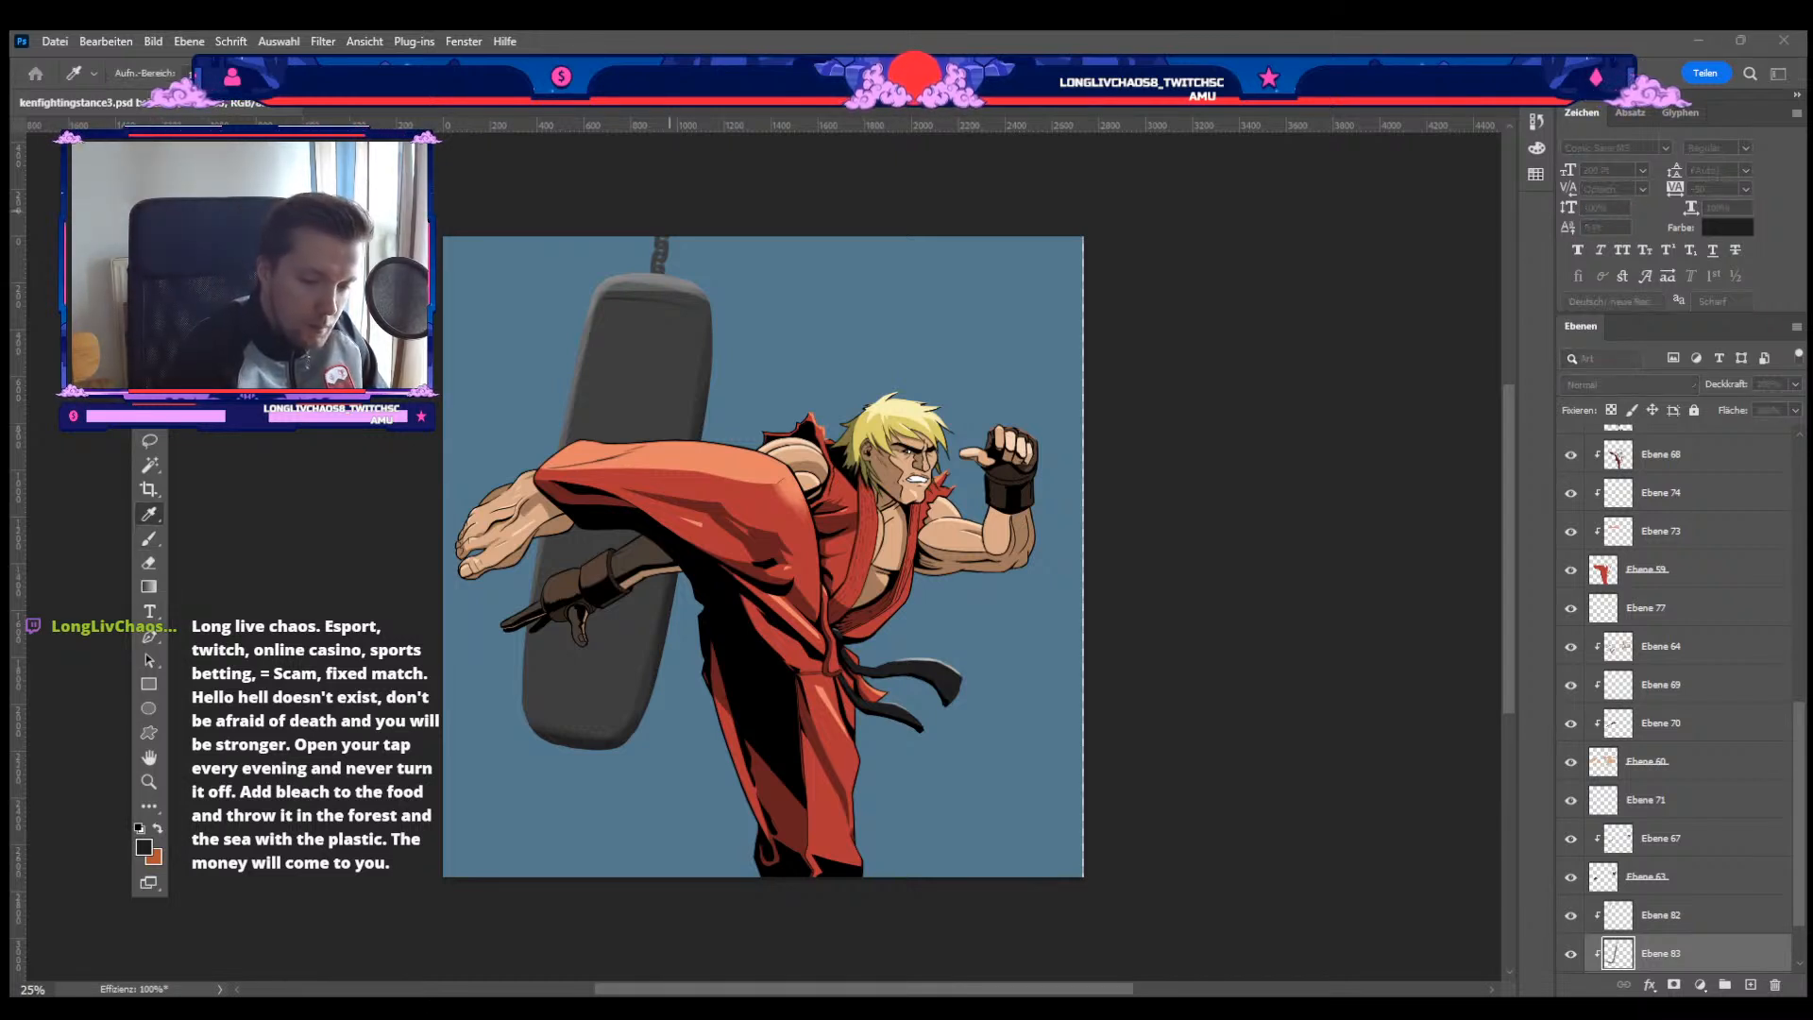
alt+click(667, 281)
click(1668, 916)
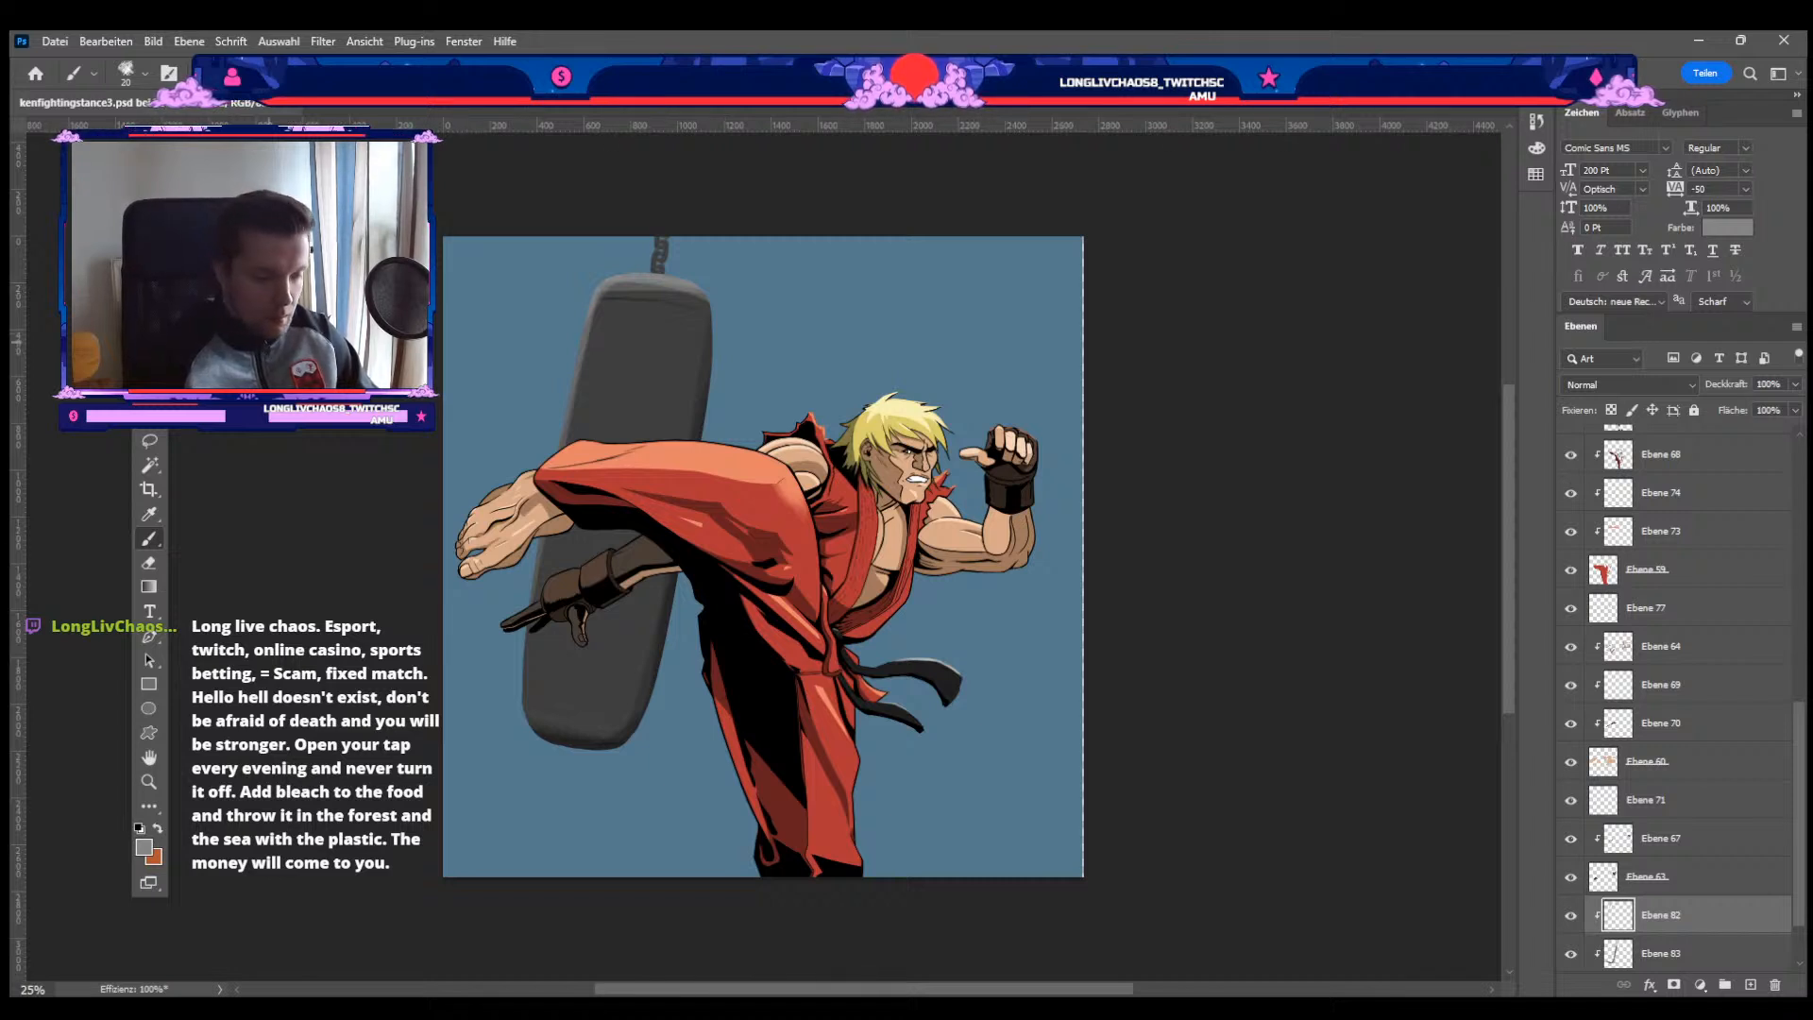
Step: Hide and reshow shading layer Ebene 83 to check it, and add a new clipped layer above it
key(v)
click(697, 426)
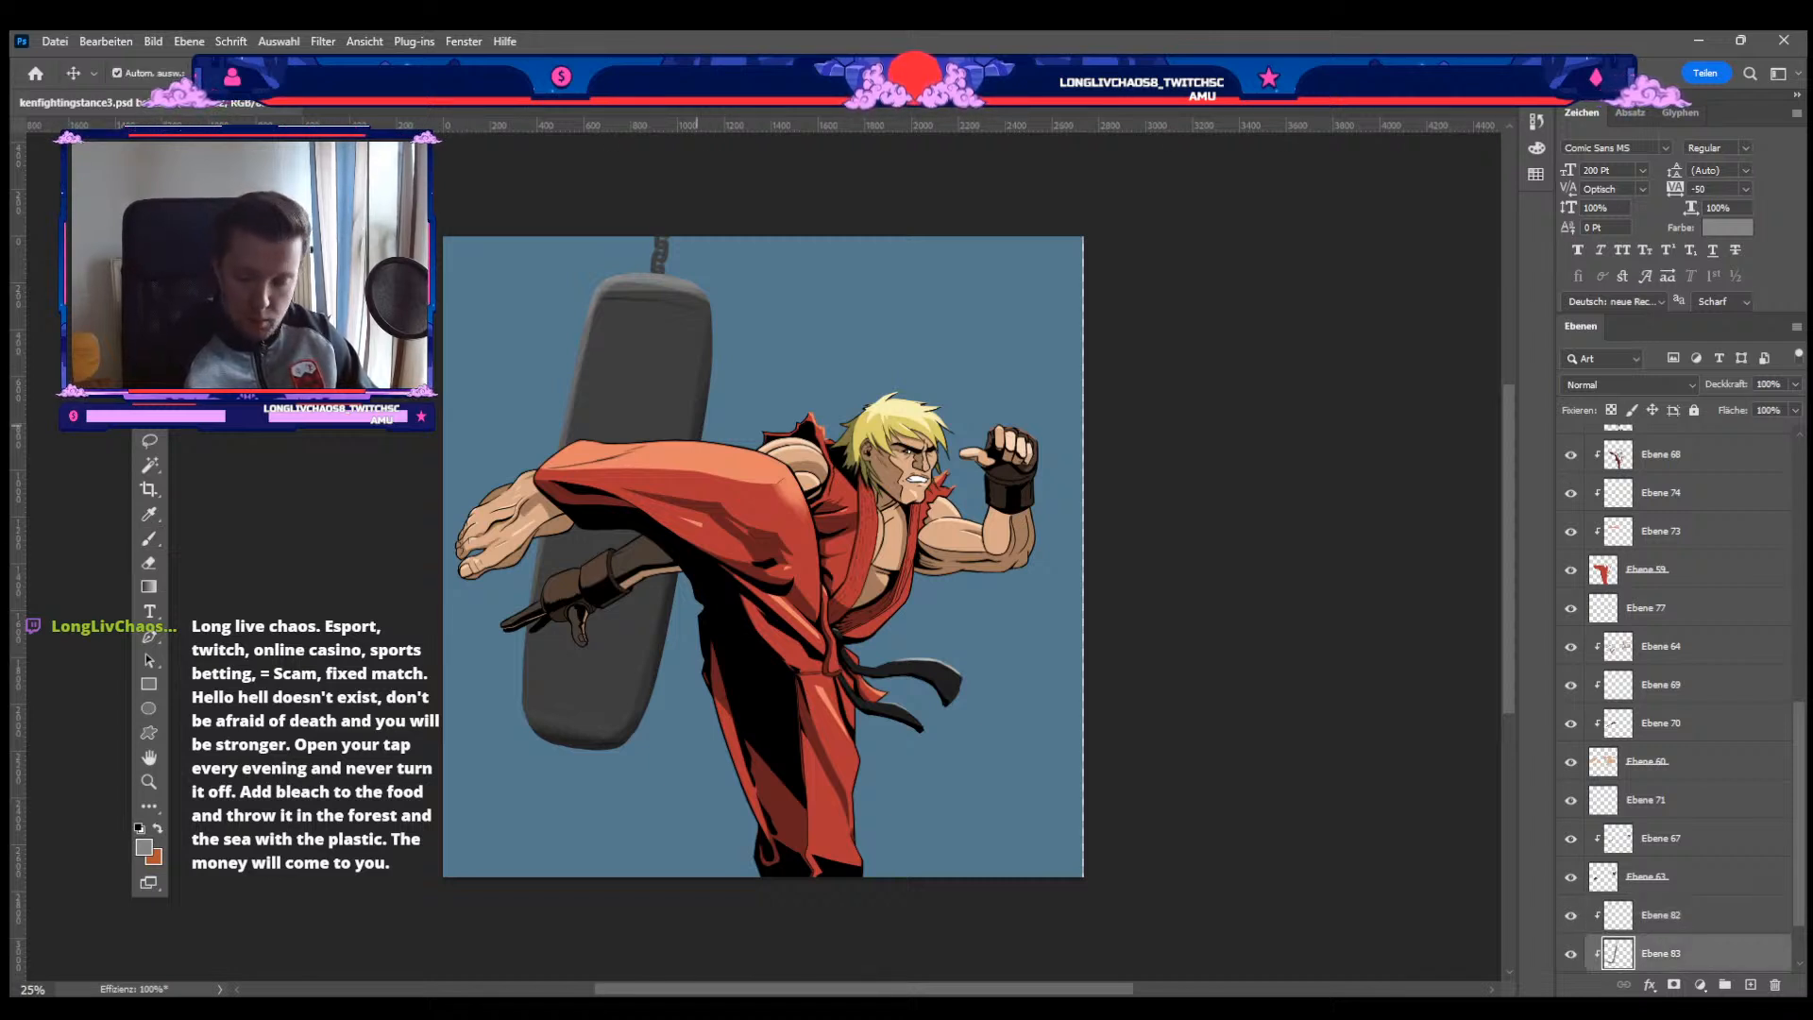
click(1570, 954)
click(1570, 954)
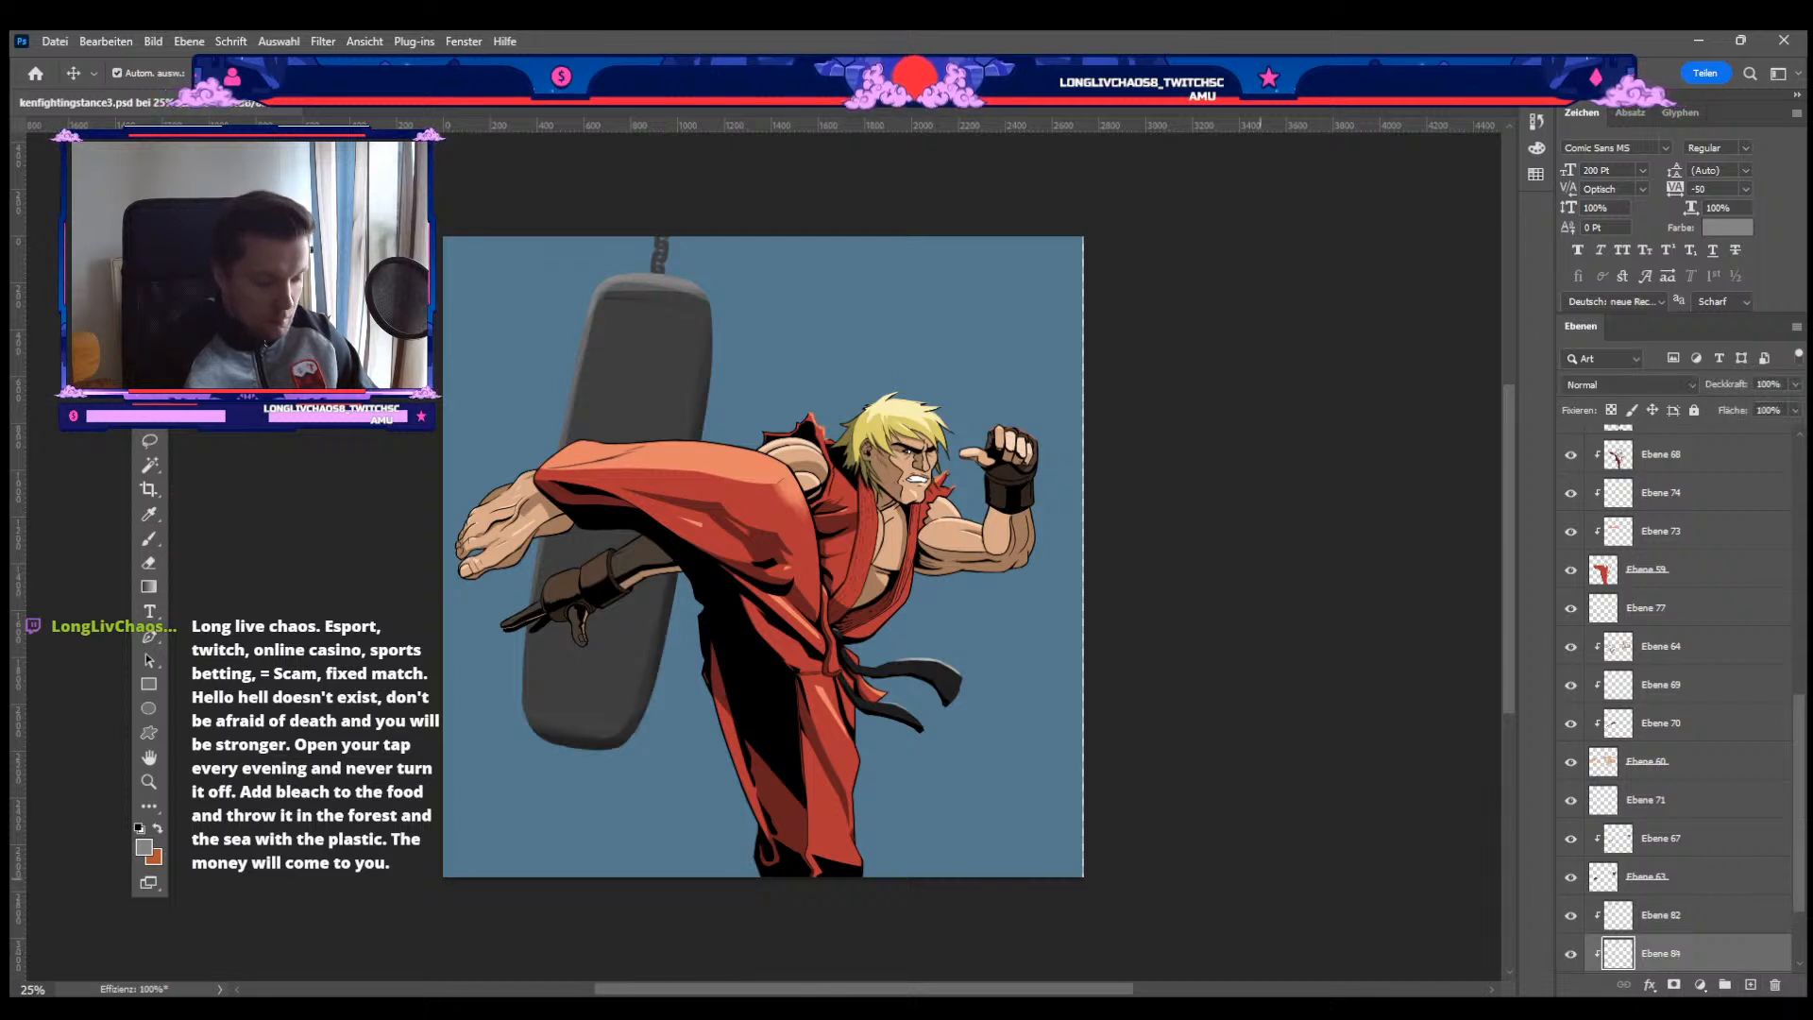
Step: Set the brush colour to near-black, paint dark detail strokes down the bag's right side, and enlarge the brush to size 150
click(144, 847)
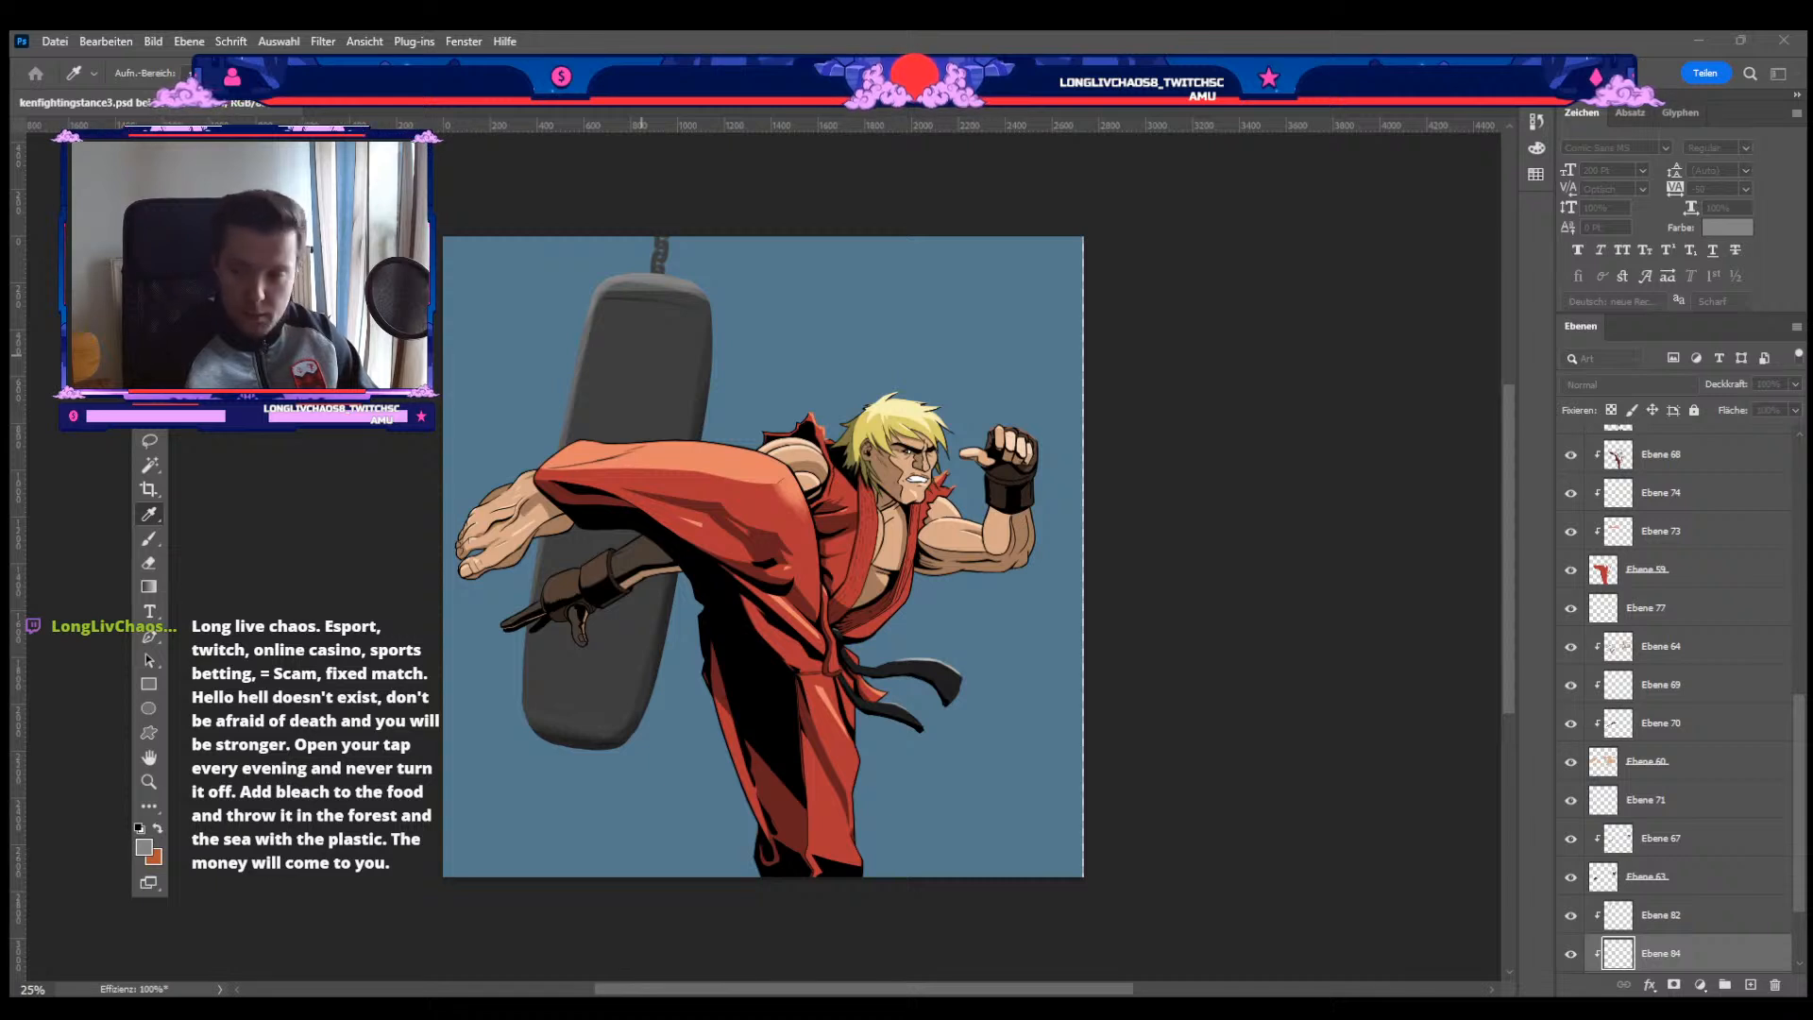
key(Return)
key(bracketright)
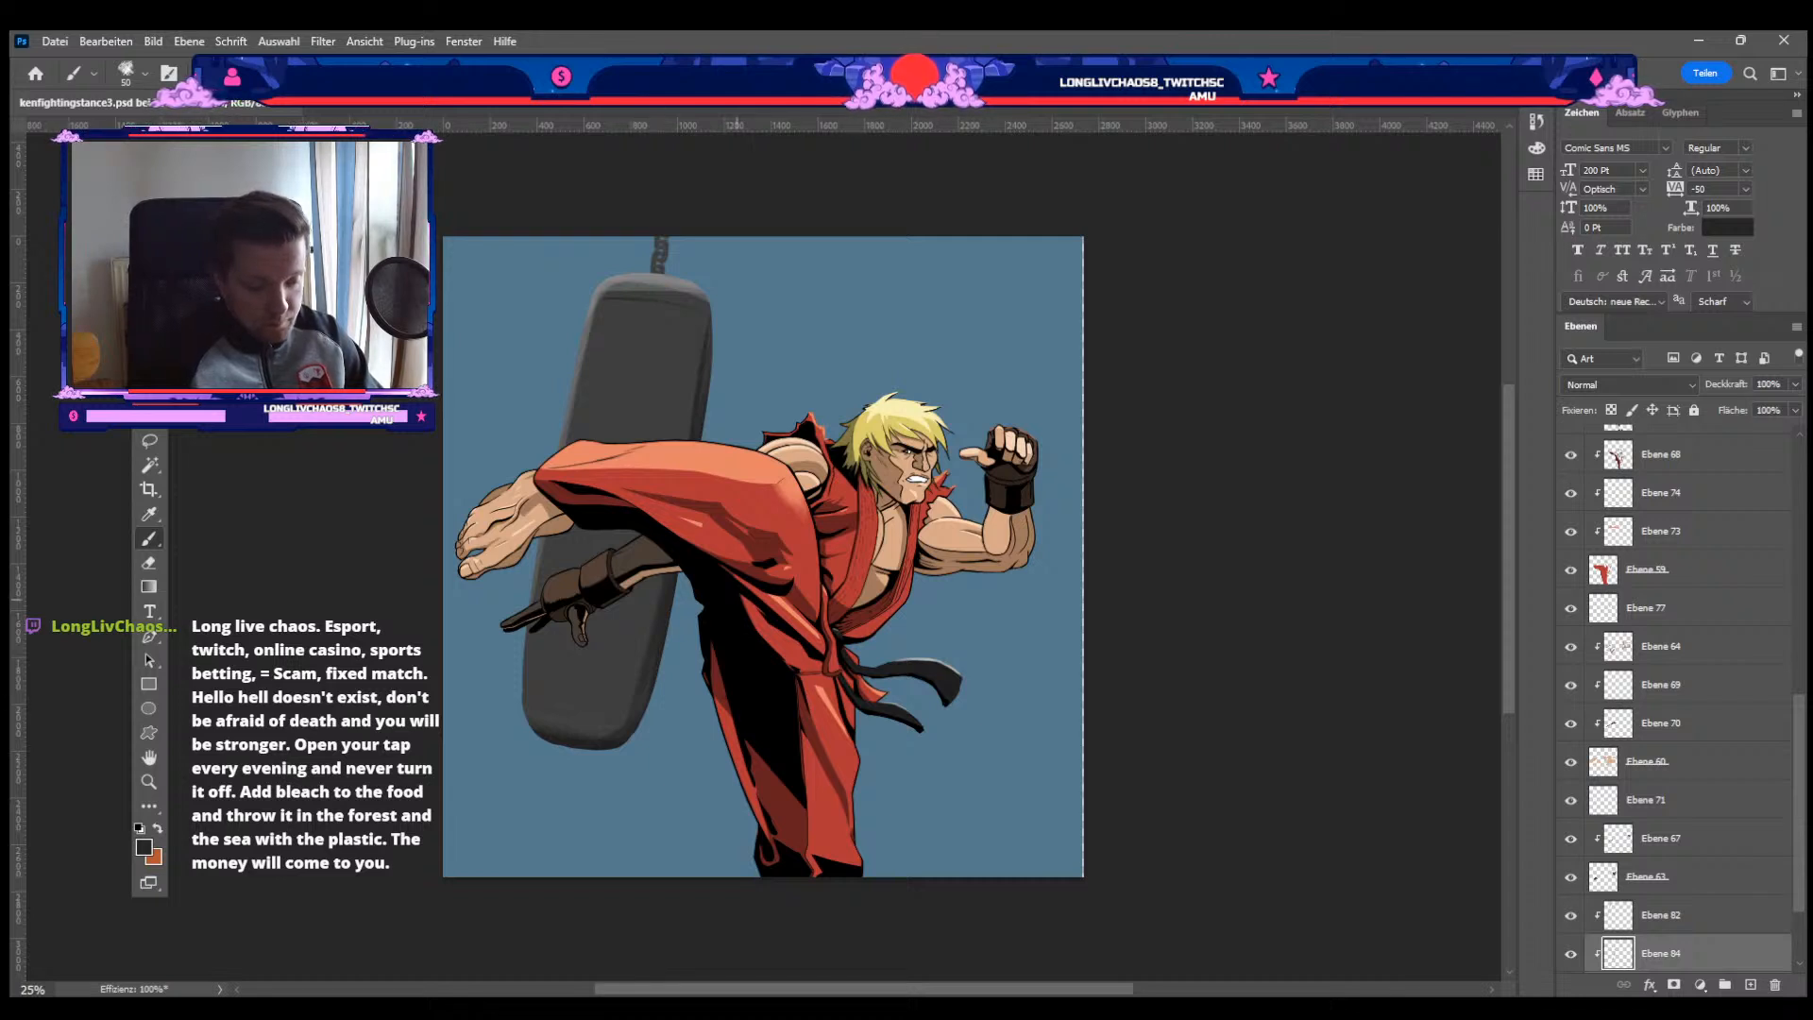
key(bracketright)
key(bracketright)
key(bracketright)
key(bracketright)
key(bracketright)
key(bracketright)
key(bracketright)
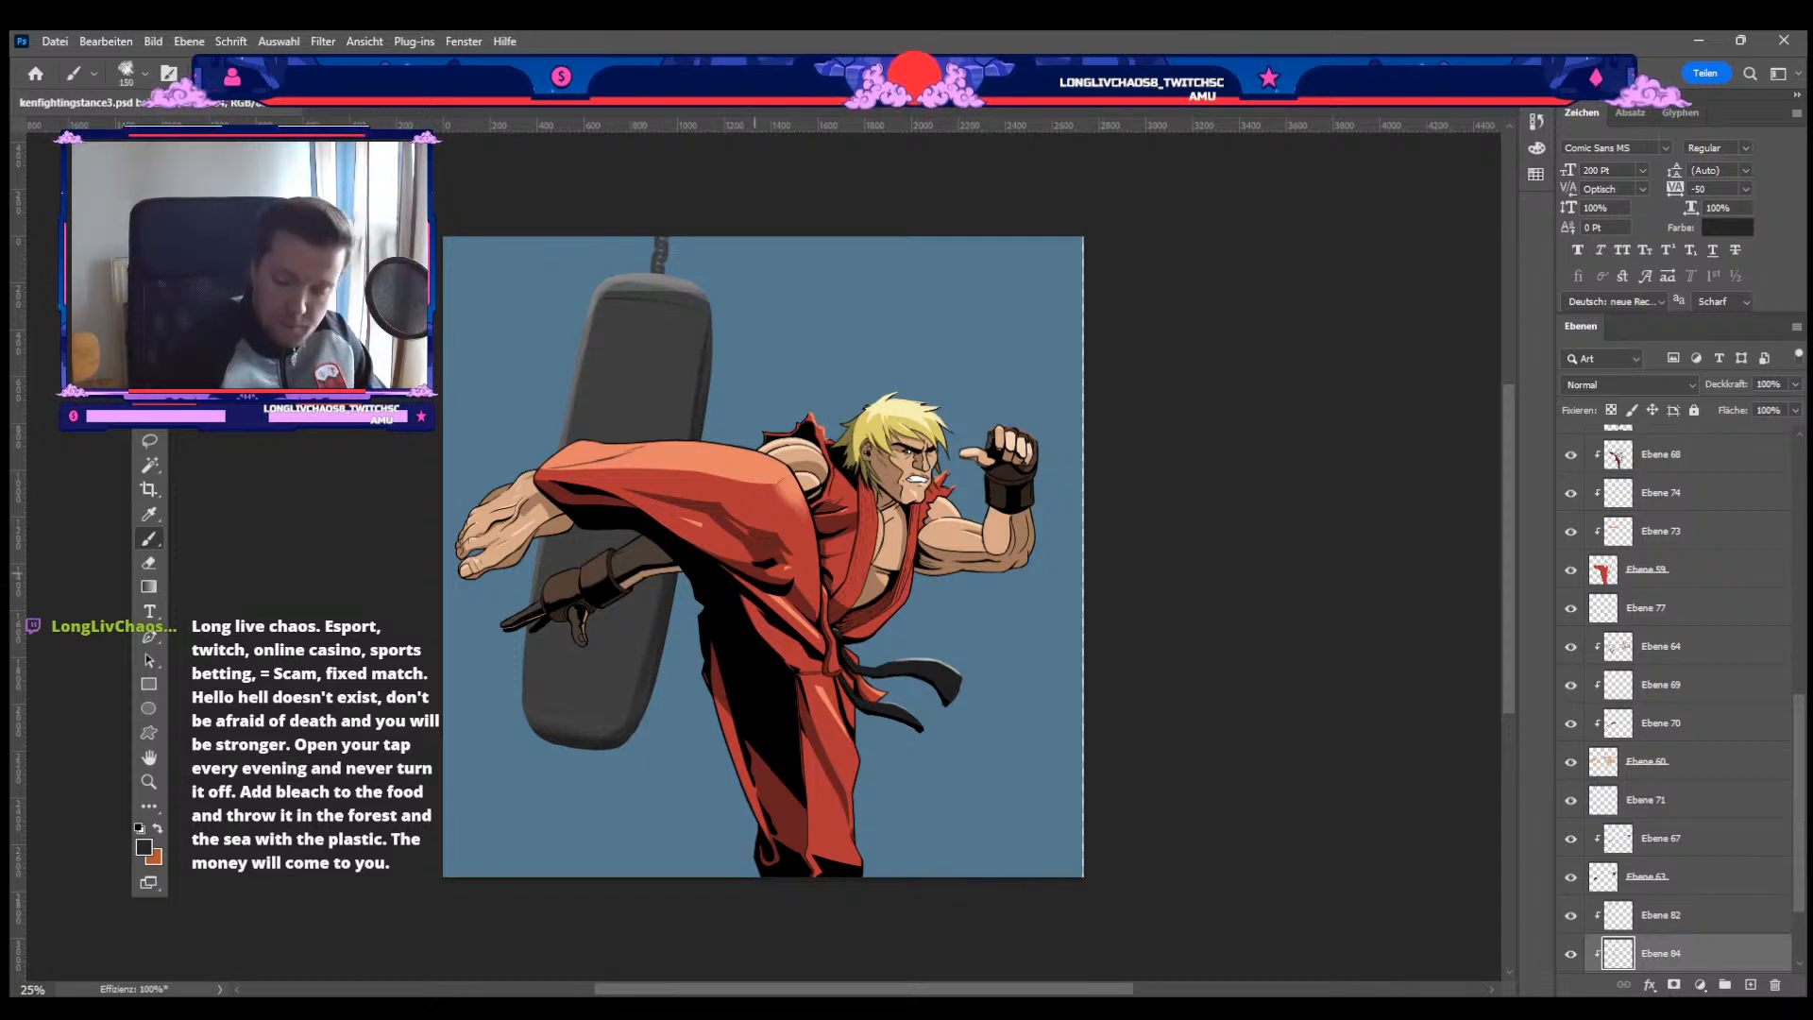
Step: Add a clipped layer directly above bag layer Ebene 81 and paint broad dark shading across the bag's body with the brush at size 600
scroll(1676, 699, down, 3)
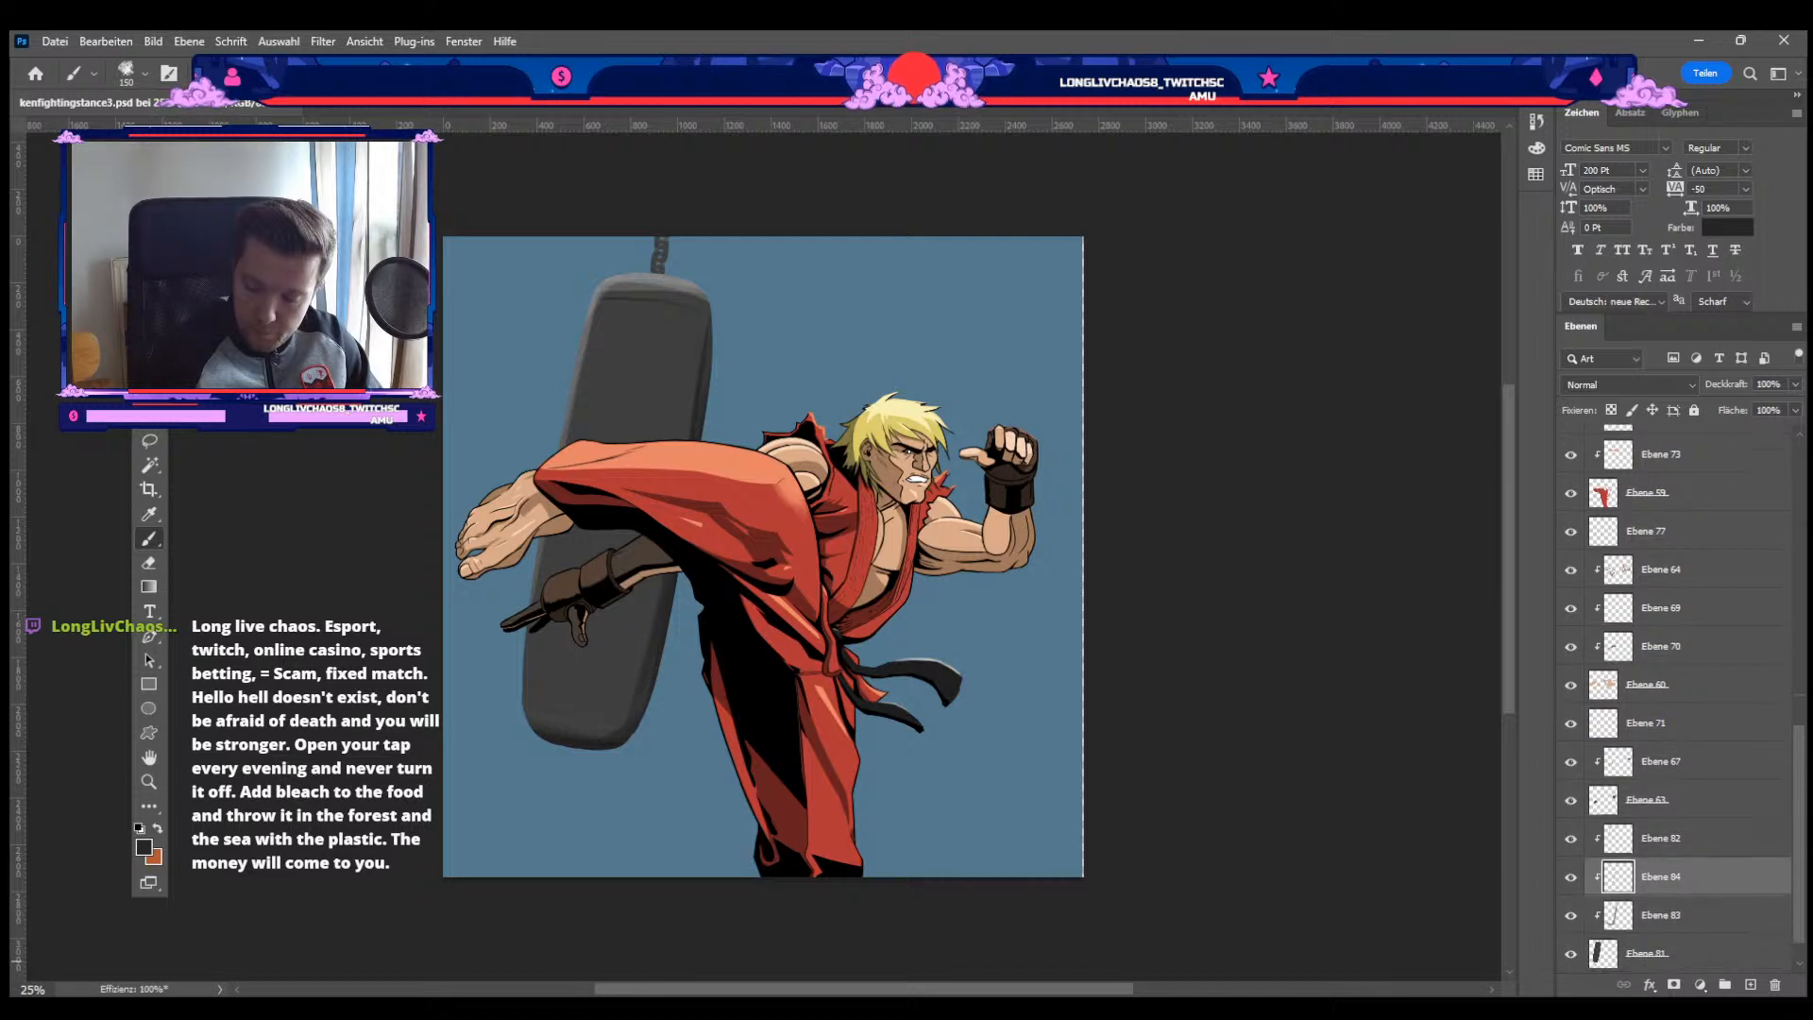
click(1677, 924)
click(1750, 985)
click(145, 847)
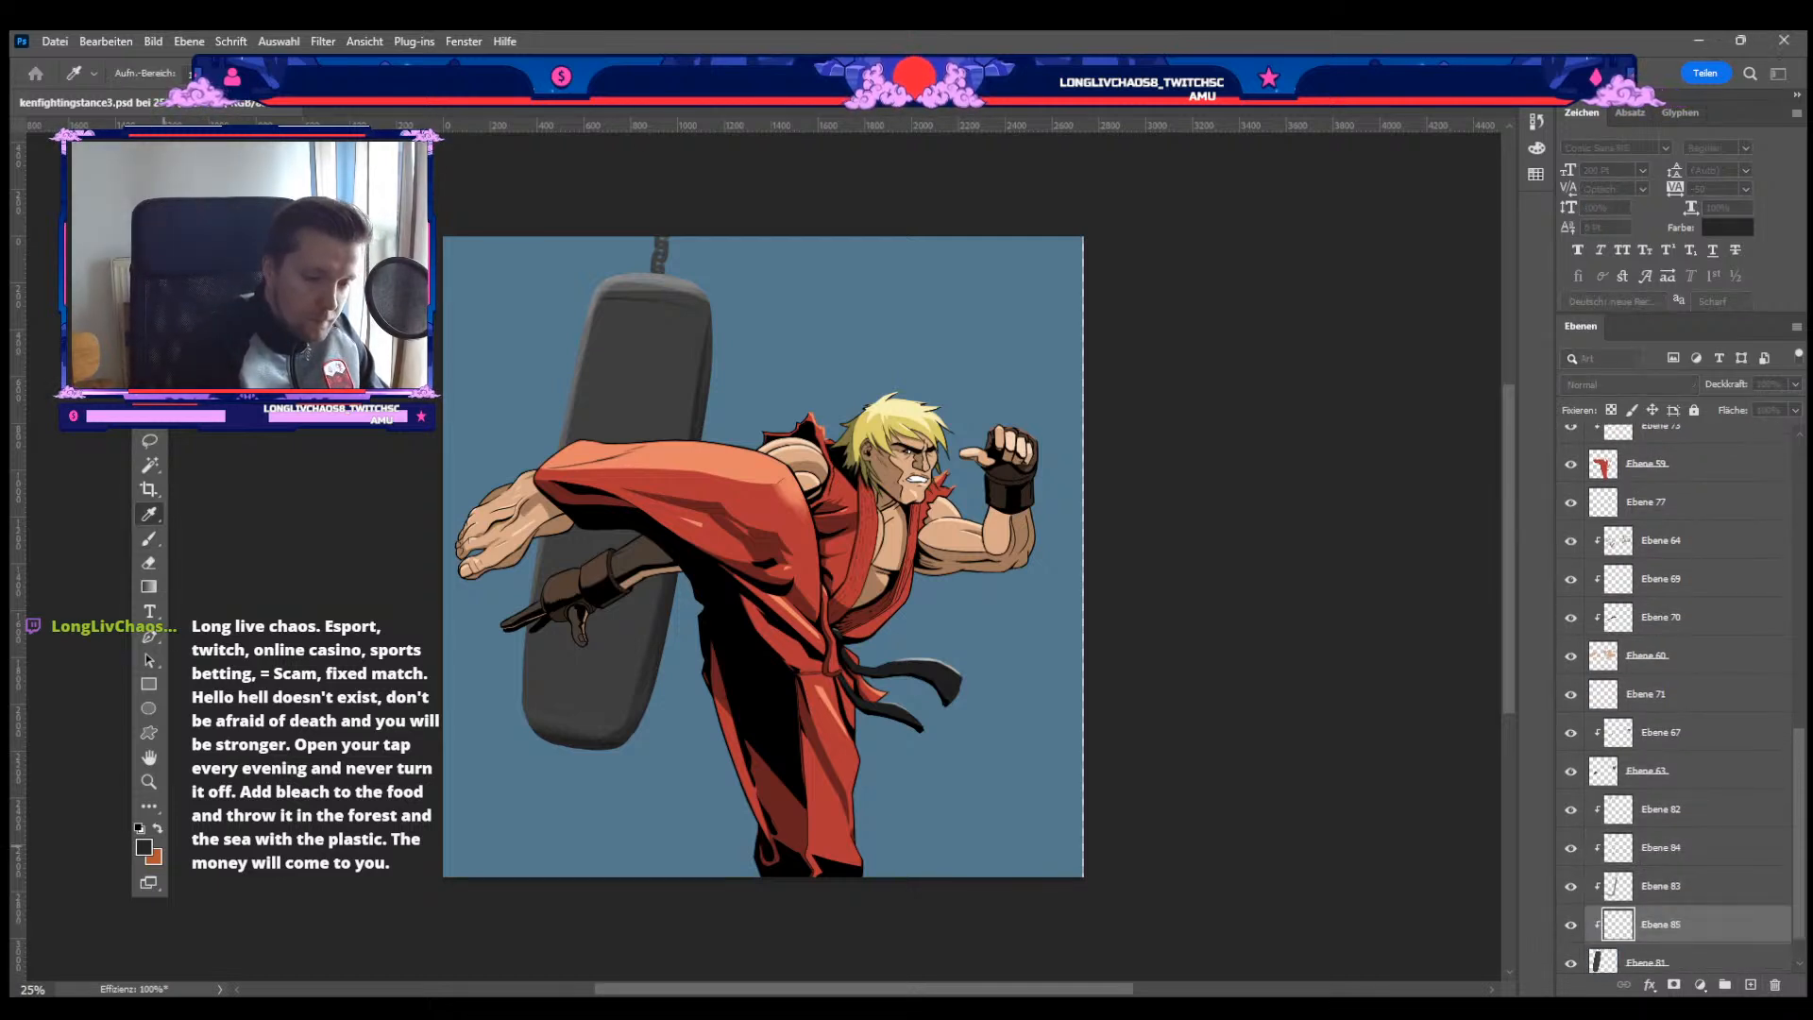
key(Return)
key(bracketright)
key(bracketright)
key(bracketright)
key(bracketright)
key(bracketright)
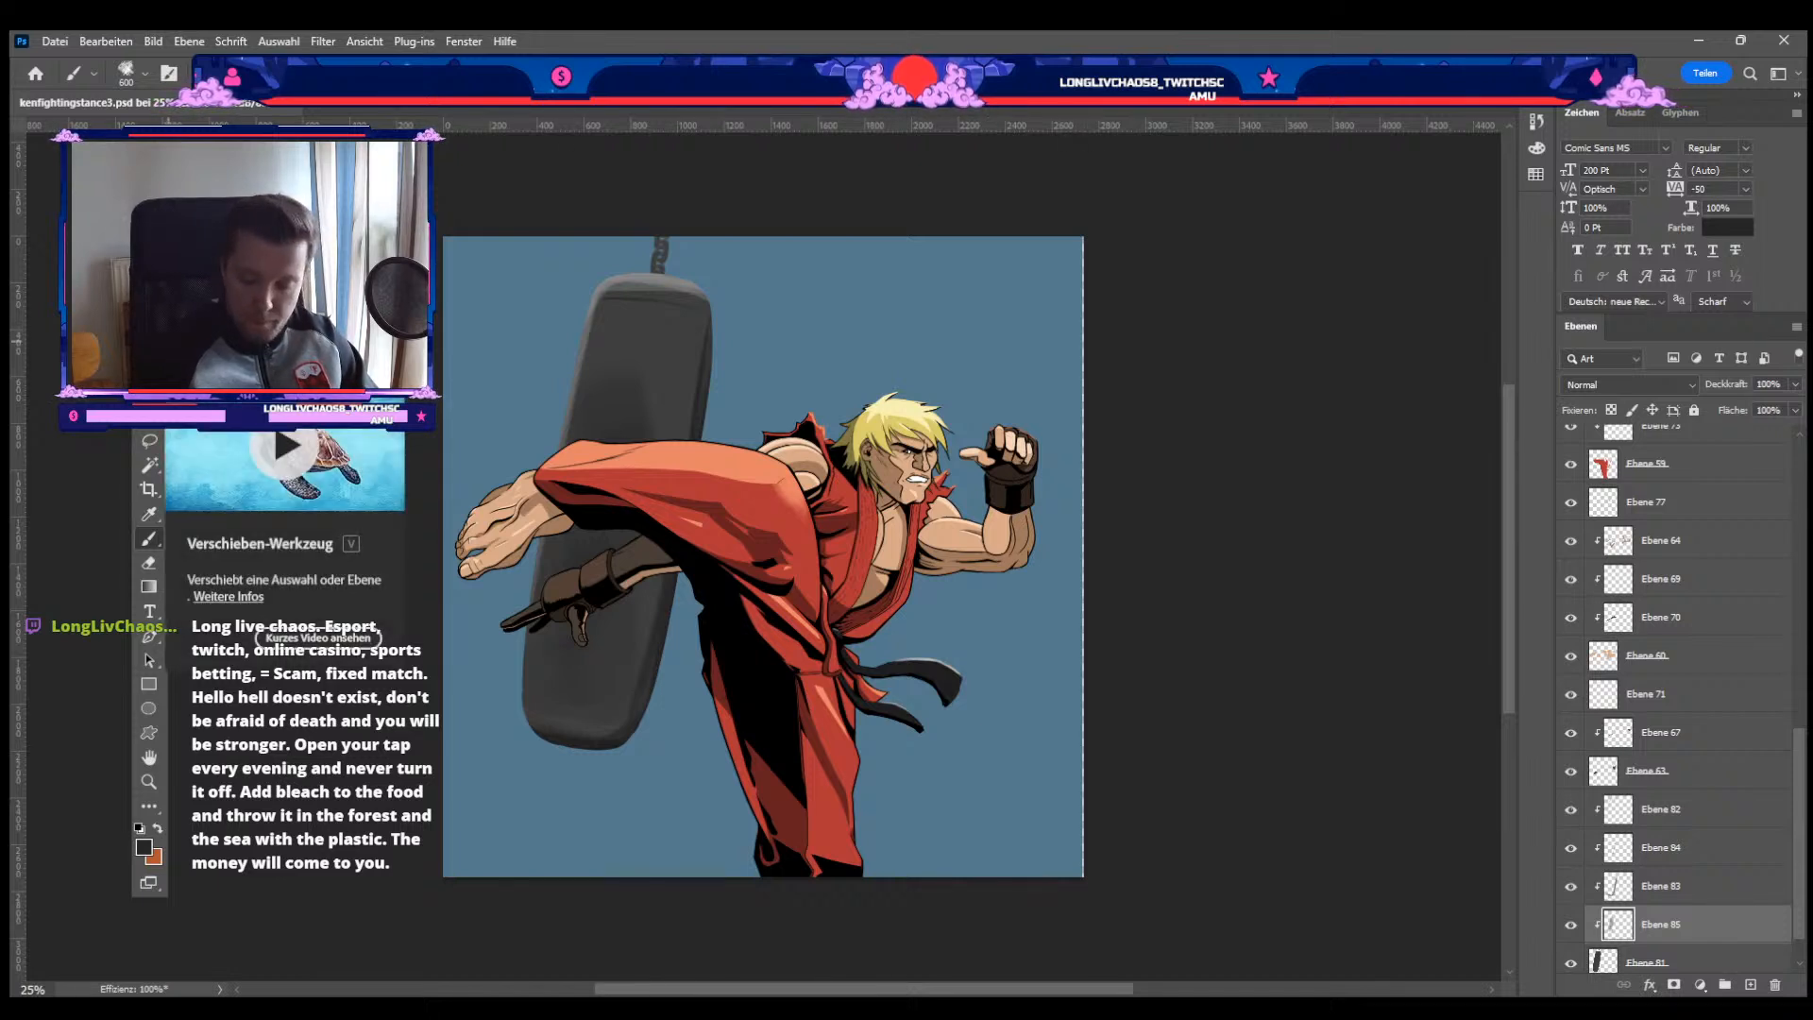
Step: Add a clipped layer directly above Ebene 85, set the brush colour to near-white, and reduce the brush to size 15
click(1750, 985)
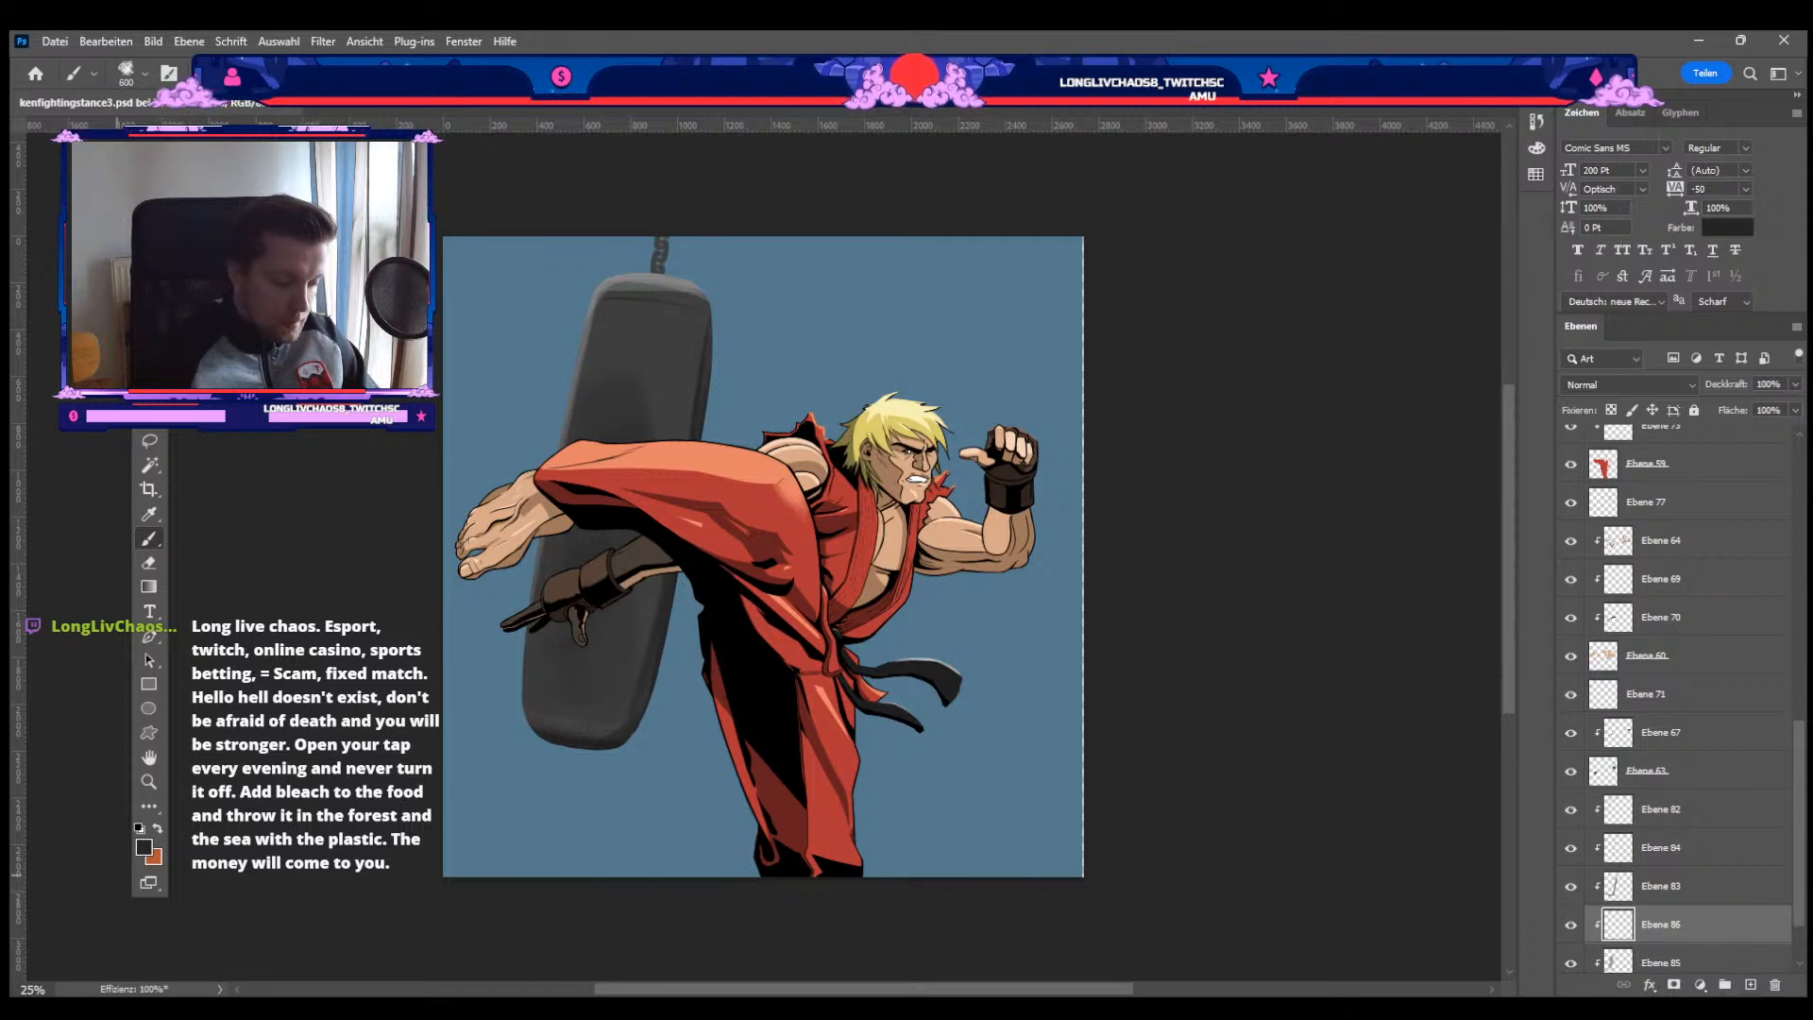
key(i)
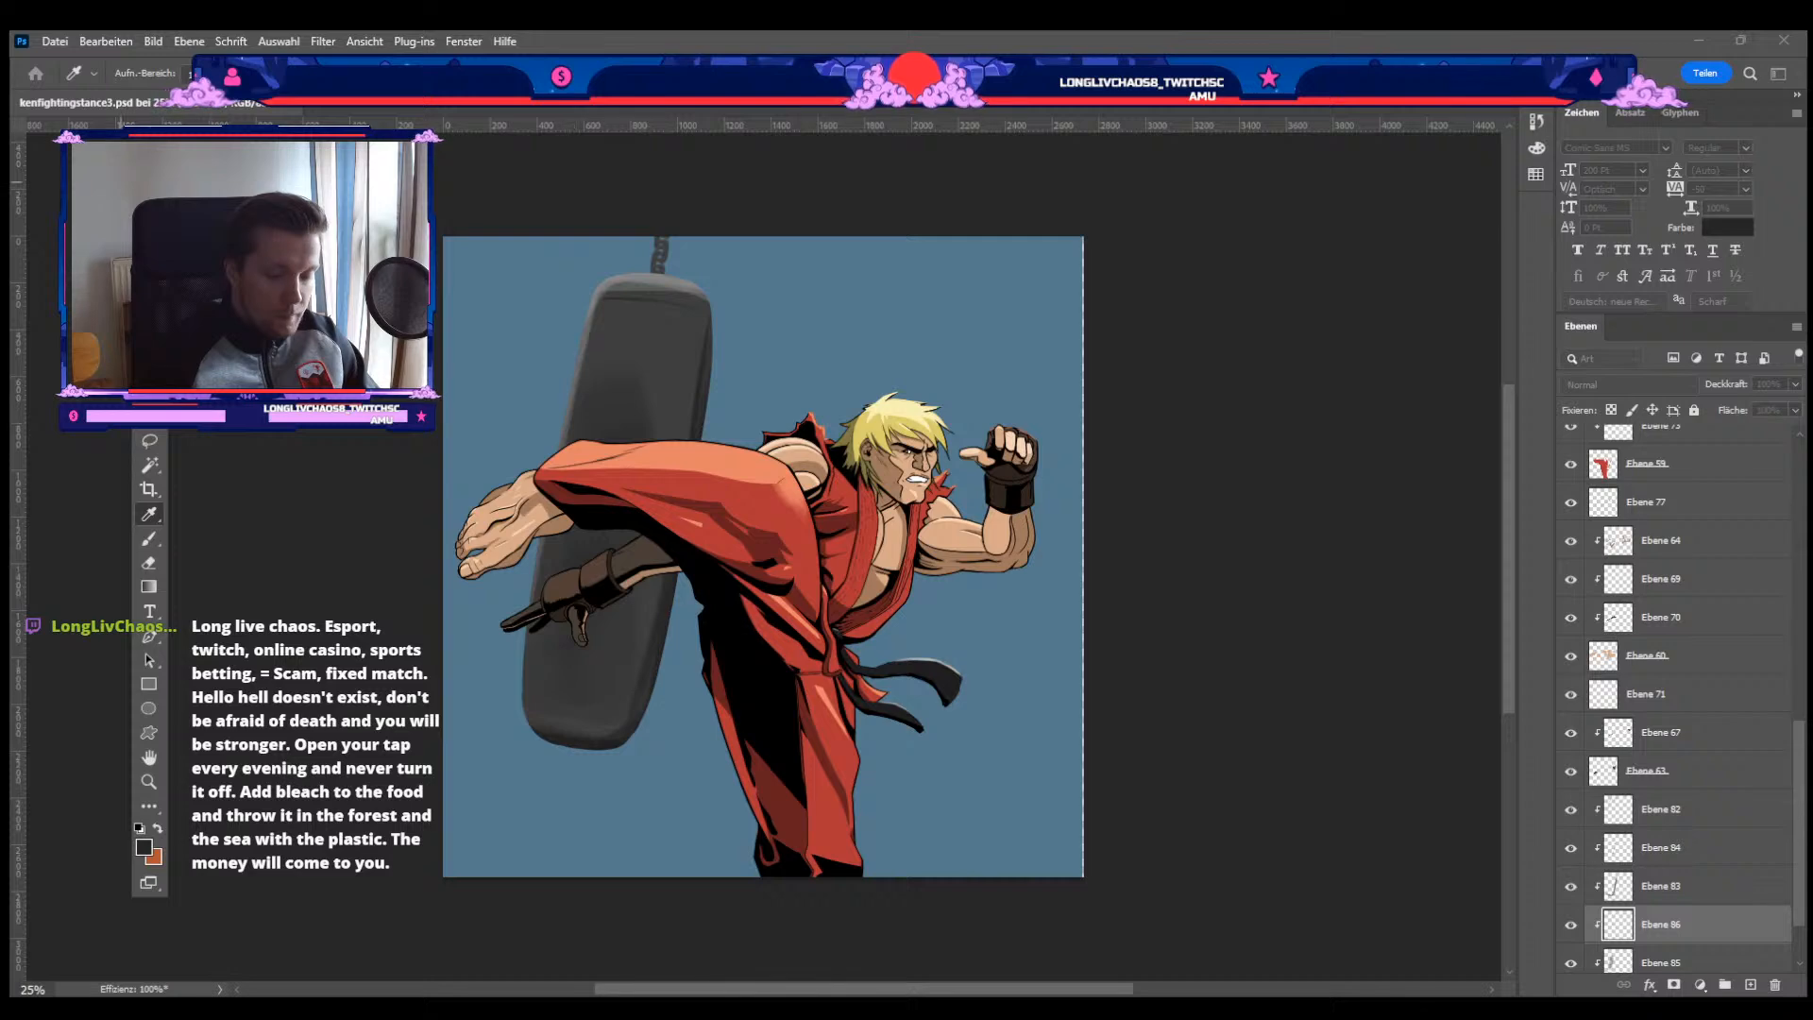
key(Return)
key(ctrl+plus)
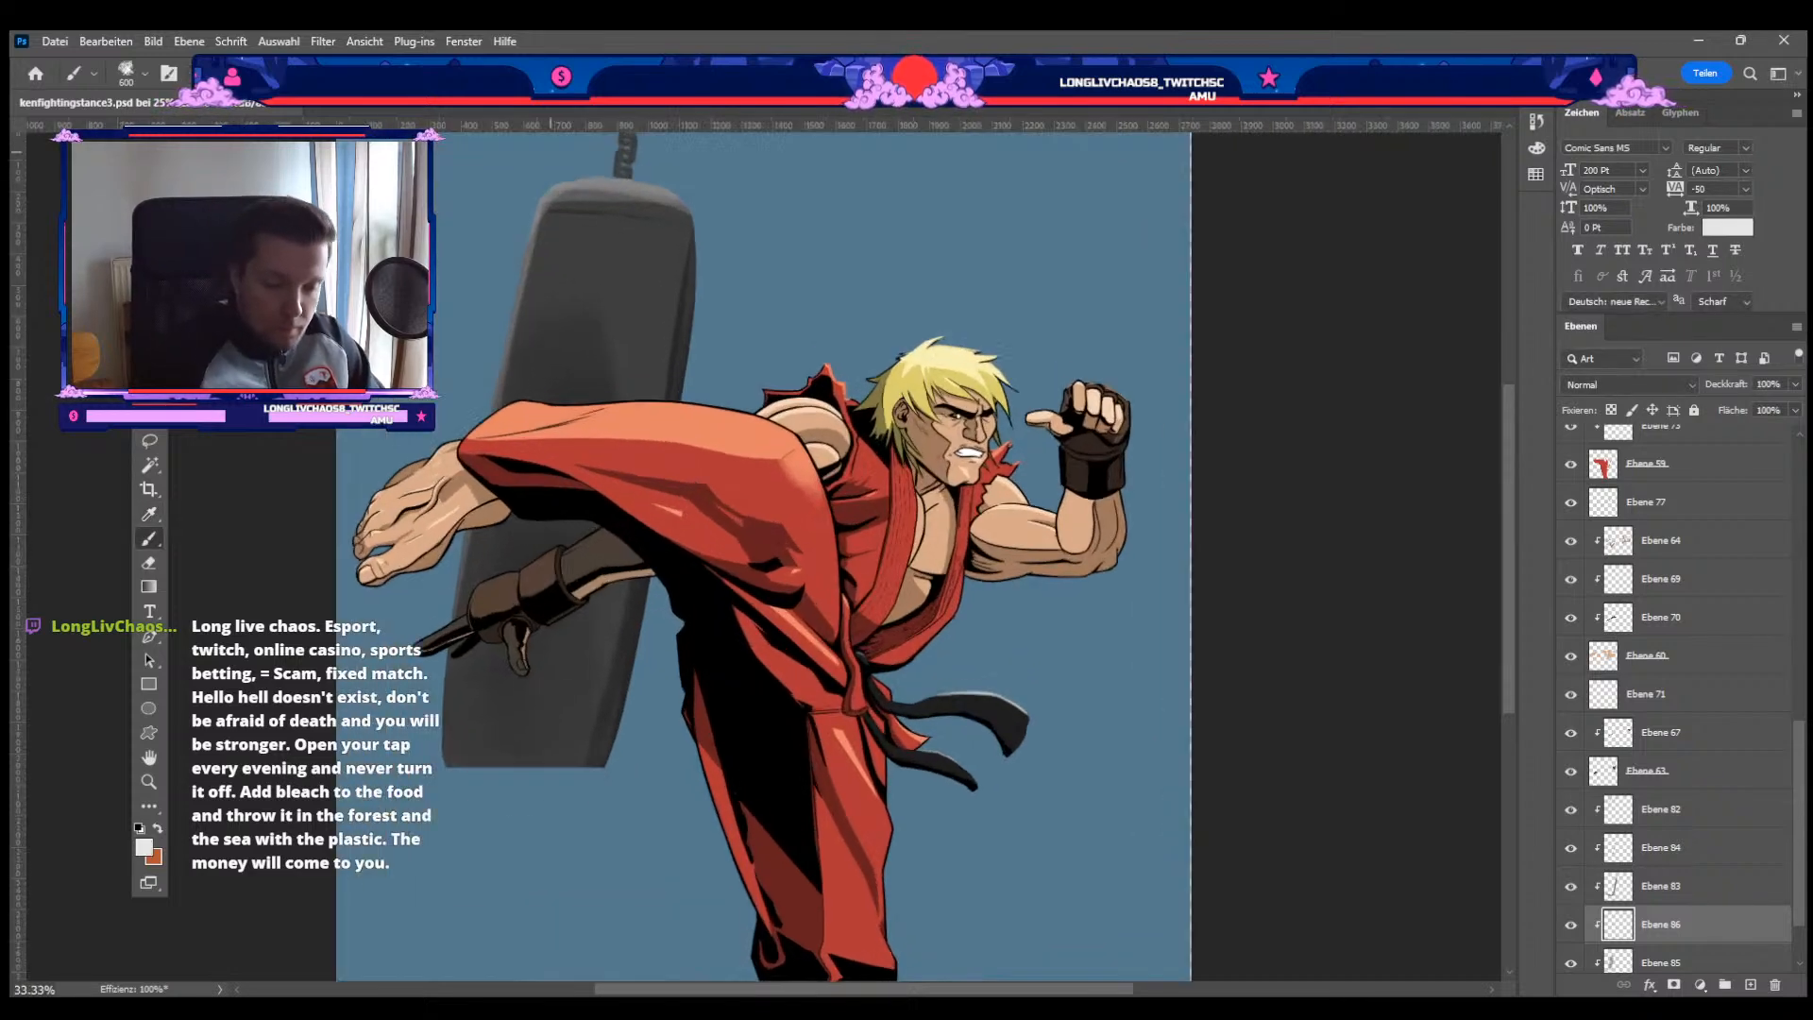
drag(551, 155, 826, 475)
key(bracketleft)
key(bracketleft)
key(bracketleft)
key(bracketleft)
key(bracketleft)
key(bracketleft)
key(bracketleft)
key(bracketleft)
key(bracketleft)
key(bracketleft)
key(bracketleft)
key(bracketleft)
key(bracketleft)
key(bracketleft)
key(bracketleft)
key(bracketleft)
key(bracketleft)
key(bracketleft)
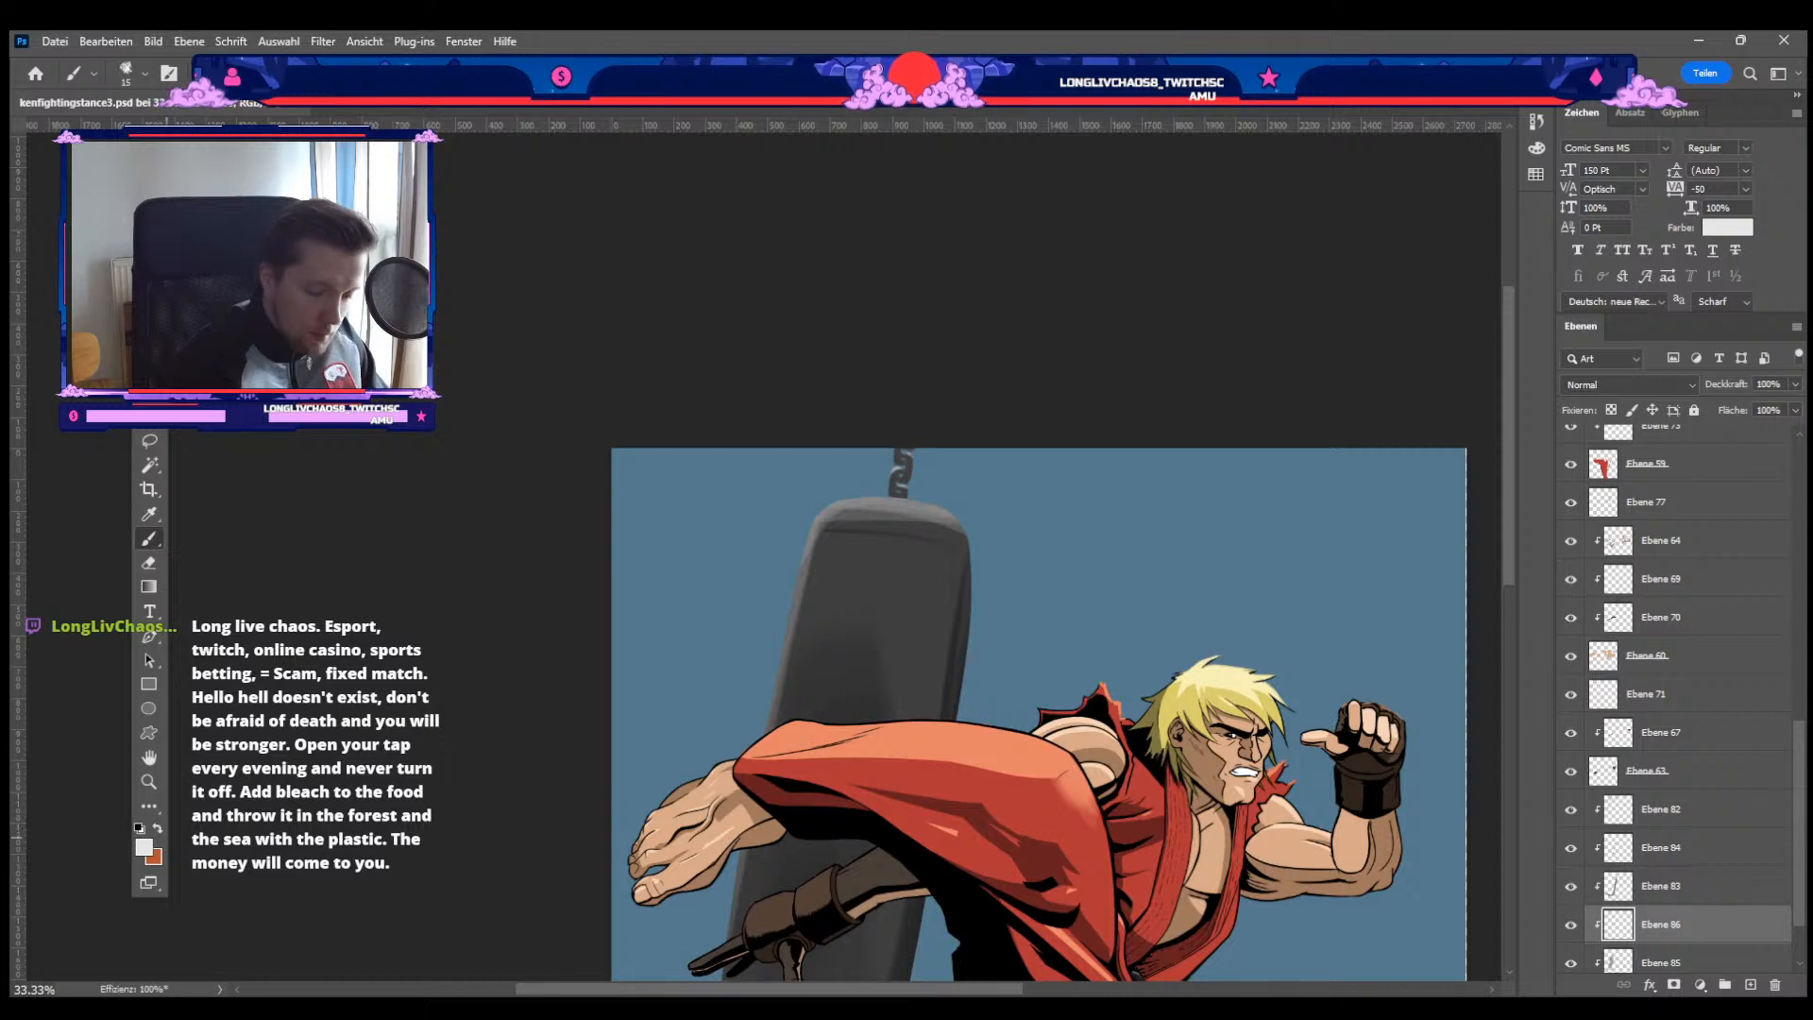
Step: Set the brush colour to near-black and the brush size to 25
click(144, 847)
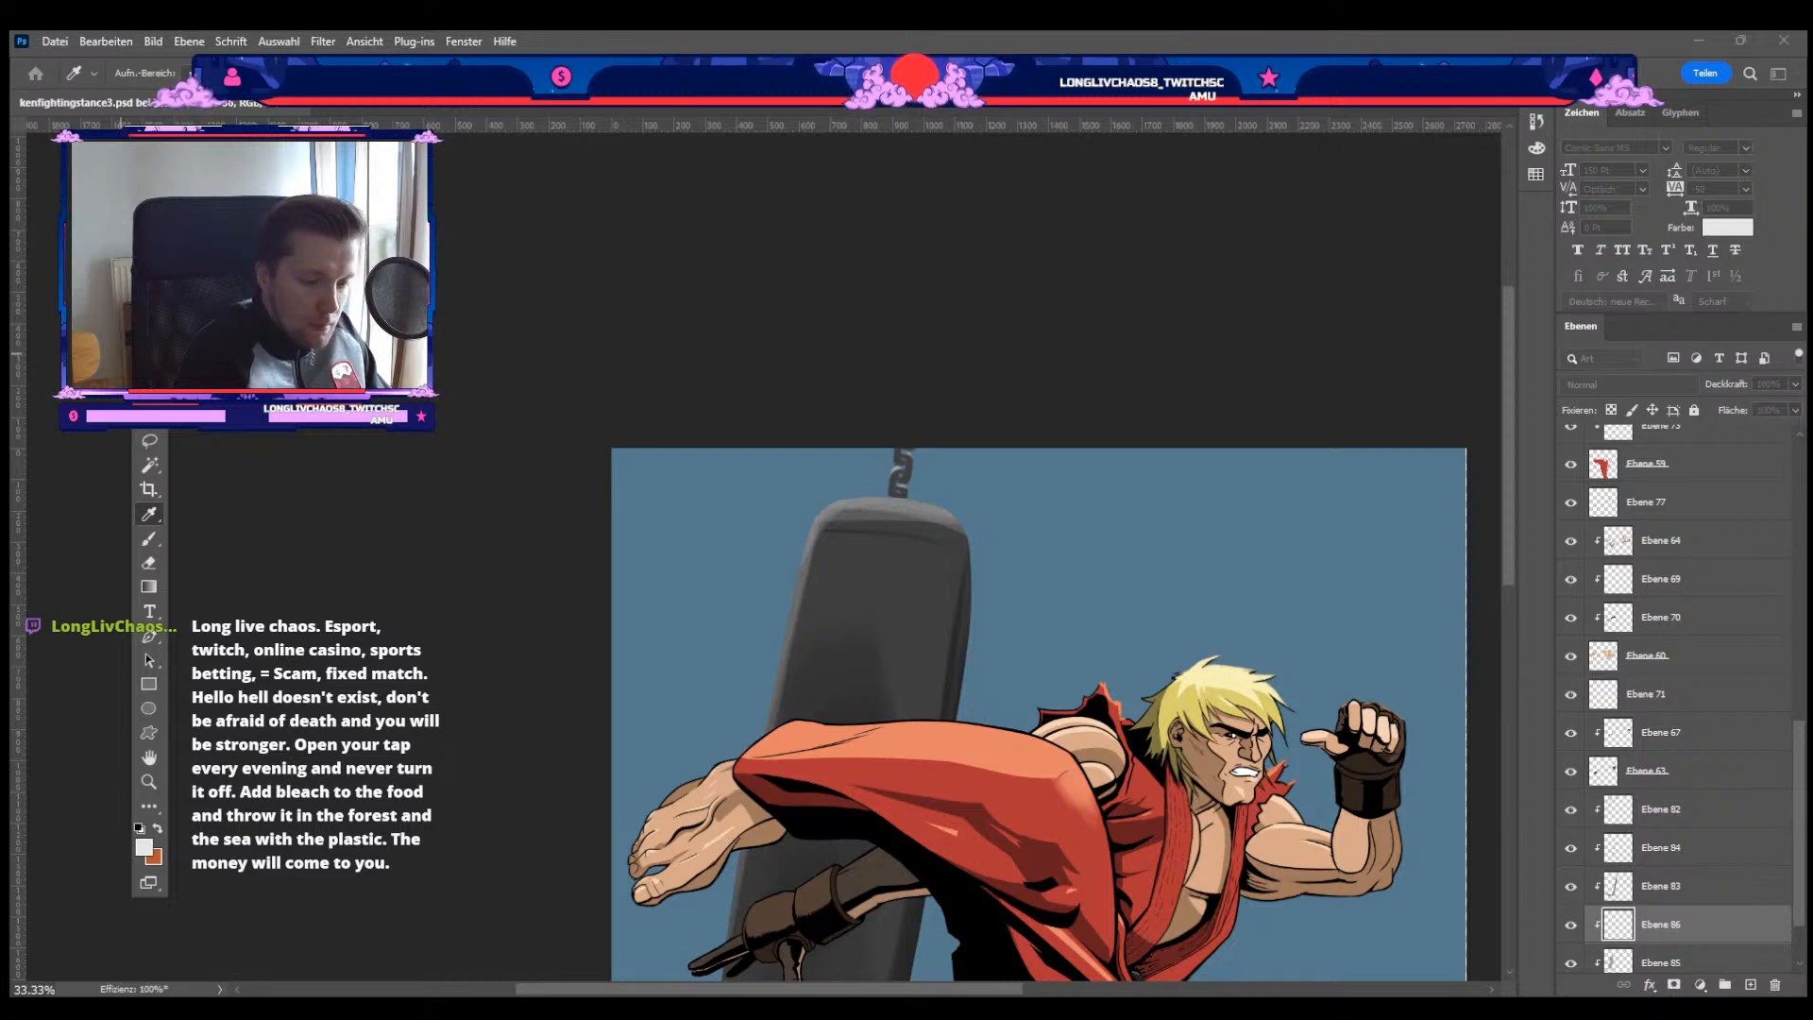
key(Return)
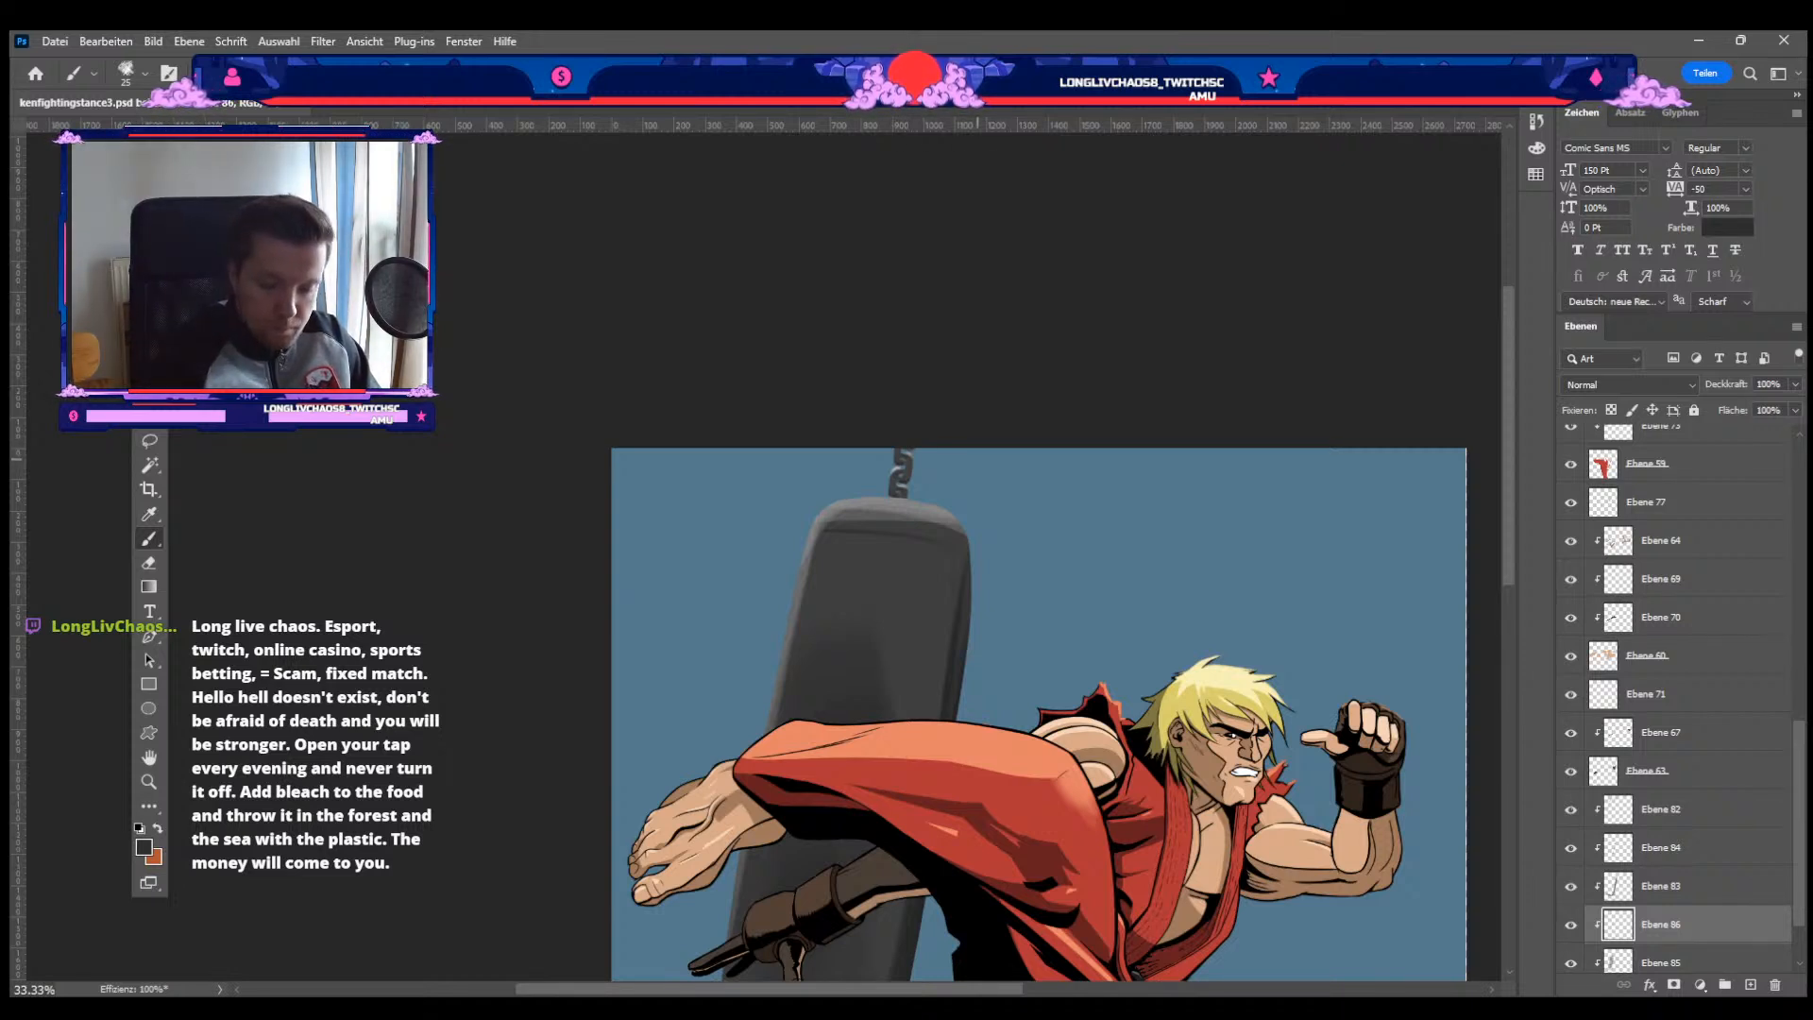
key(ctrl+minus)
drag(1025, 459, 902, 323)
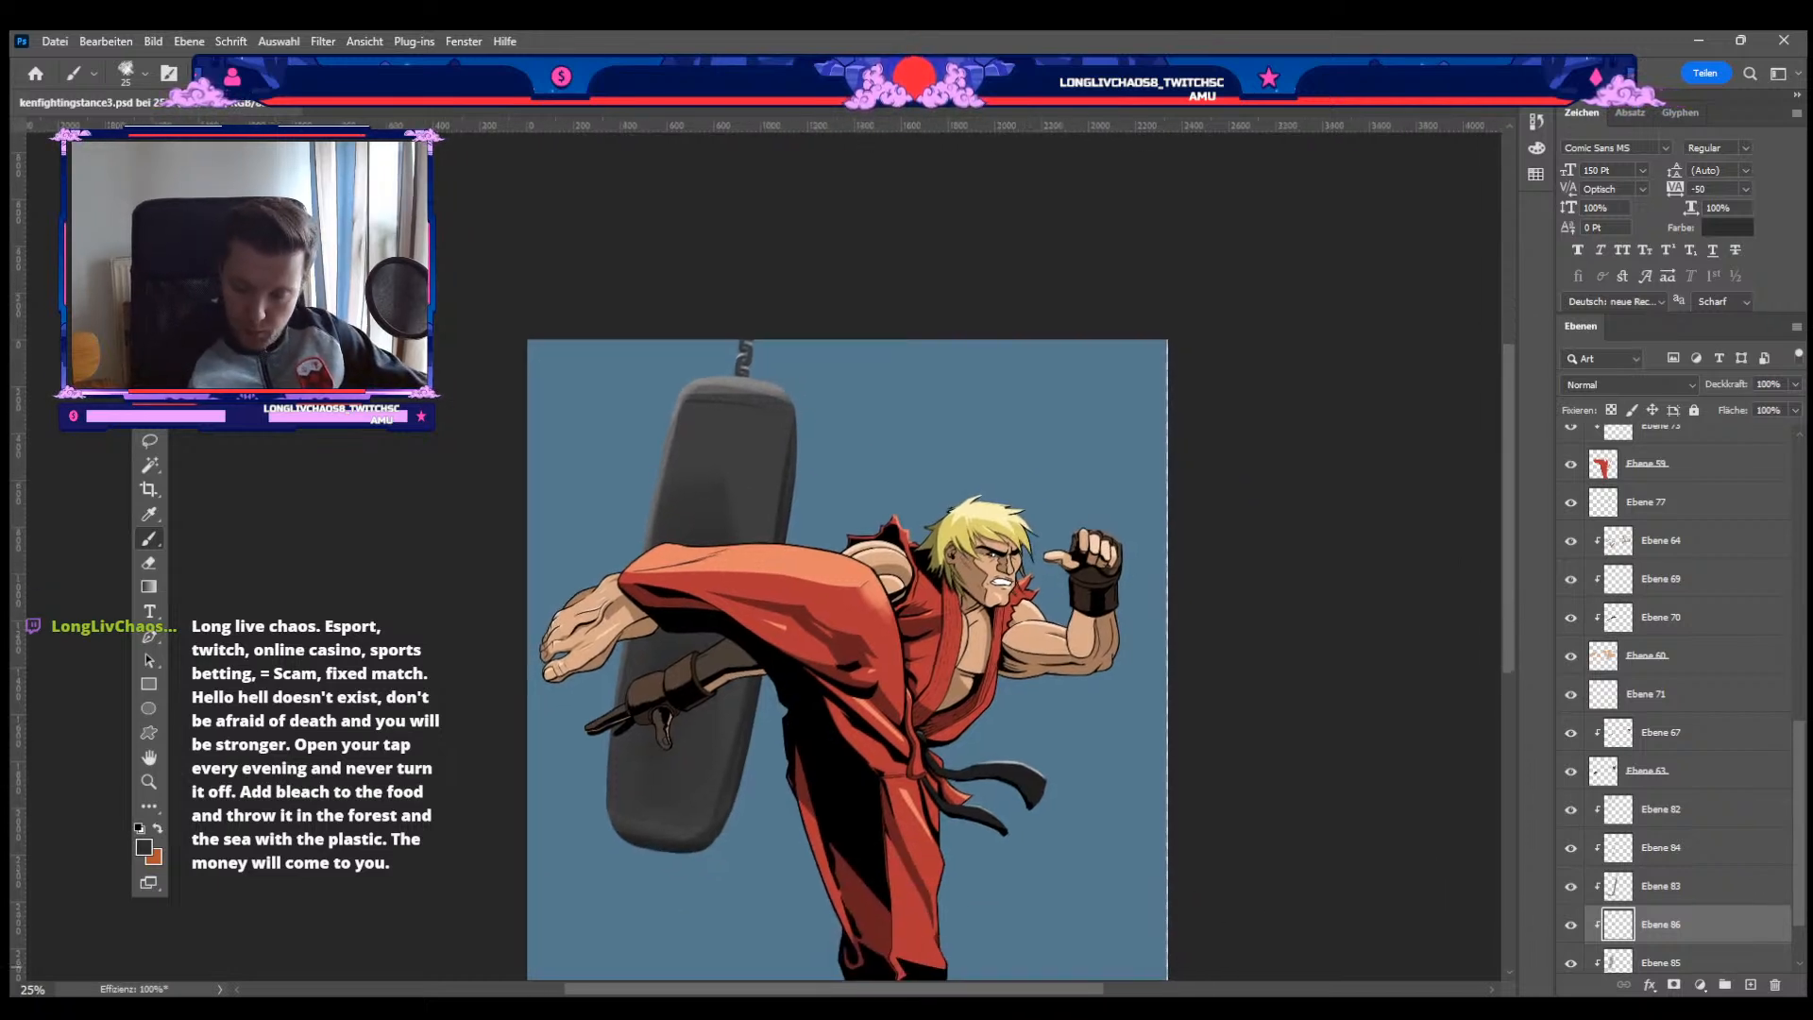
Step: Merge all the punching bag layers, Ebene 82 down through Ebene 81, into one layer
click(1677, 811)
scroll(1677, 811, down, 2)
shift+click(1677, 925)
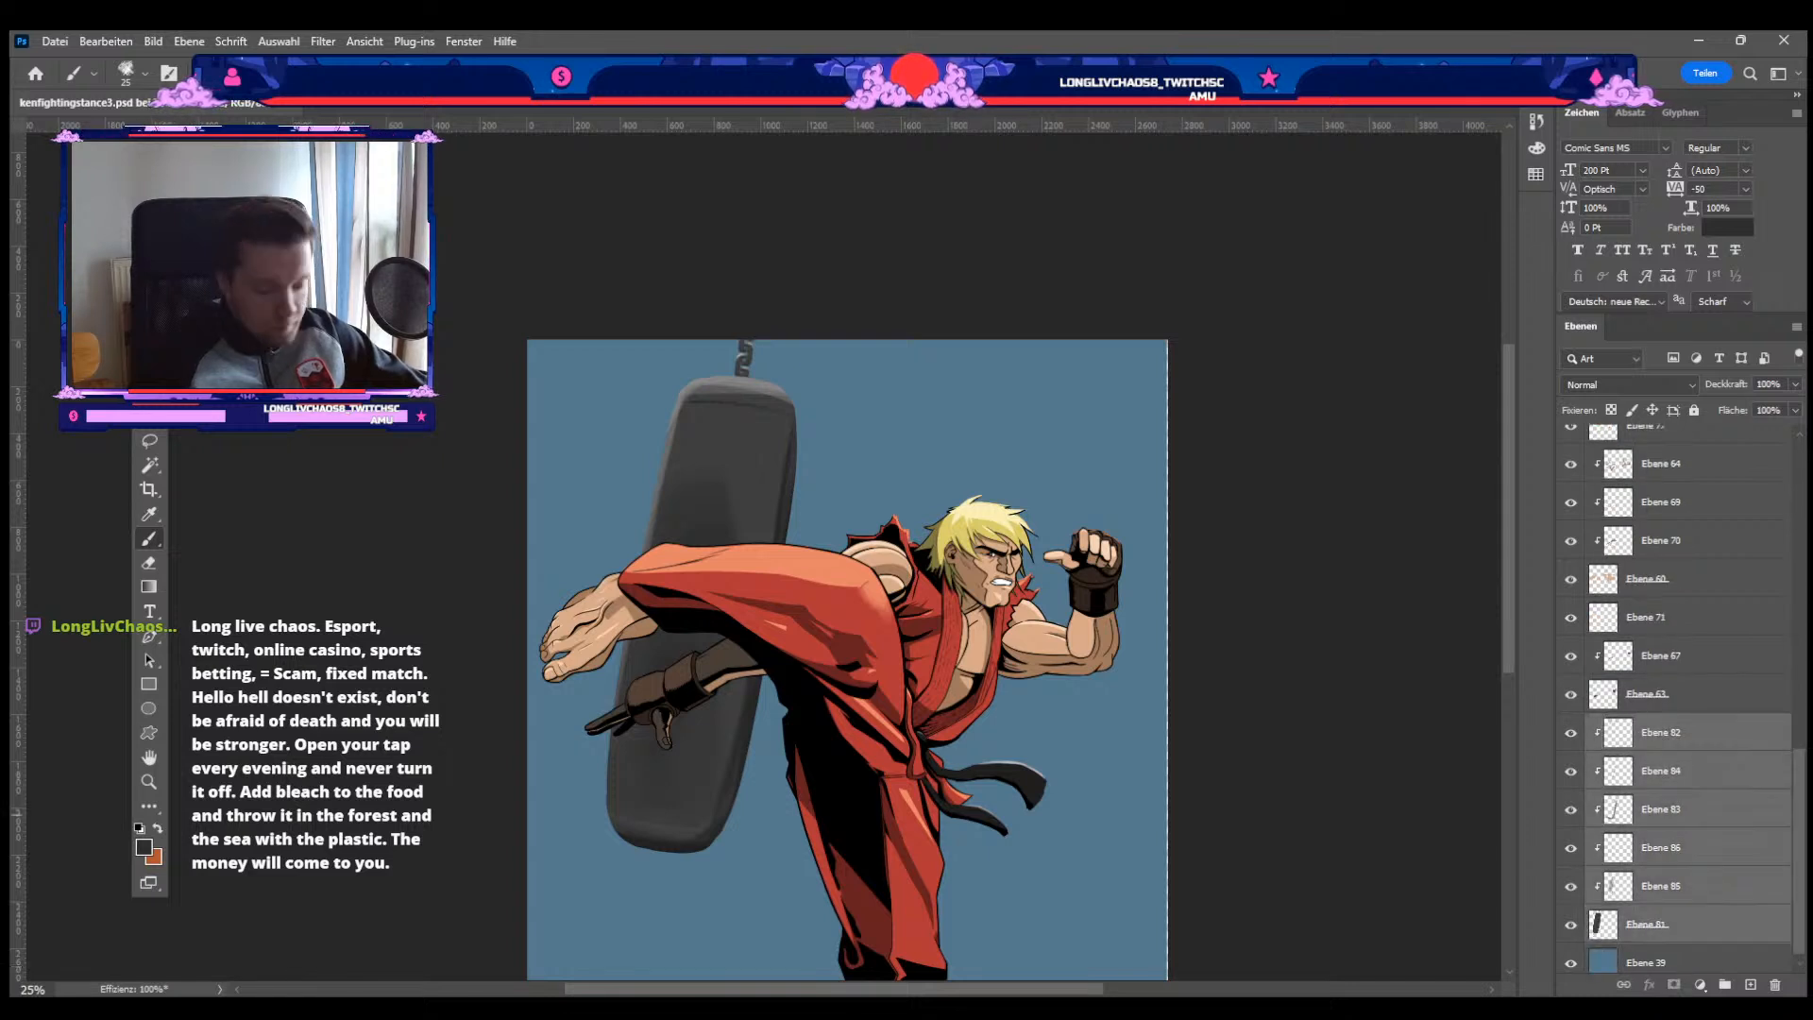
key(ctrl+e)
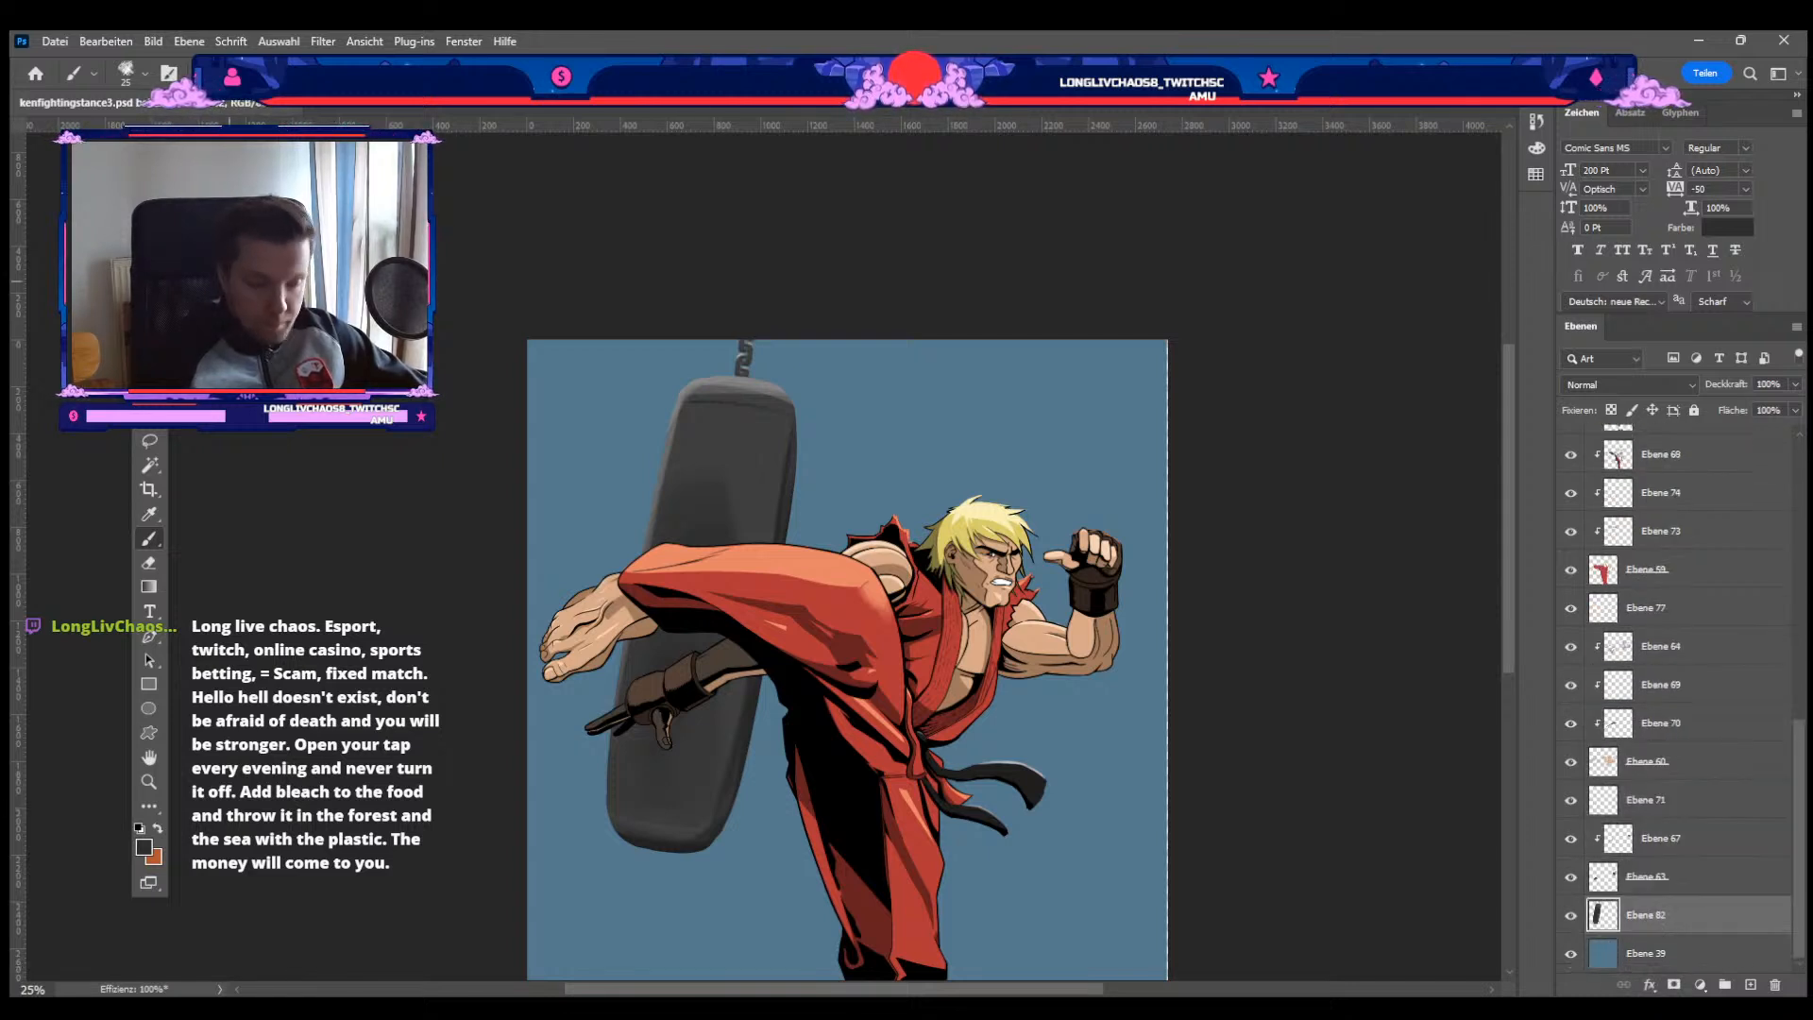
Step: Try colourising the merged bag layer in red and purple hues with a Hue/Saturation adjustment
key(ctrl+u)
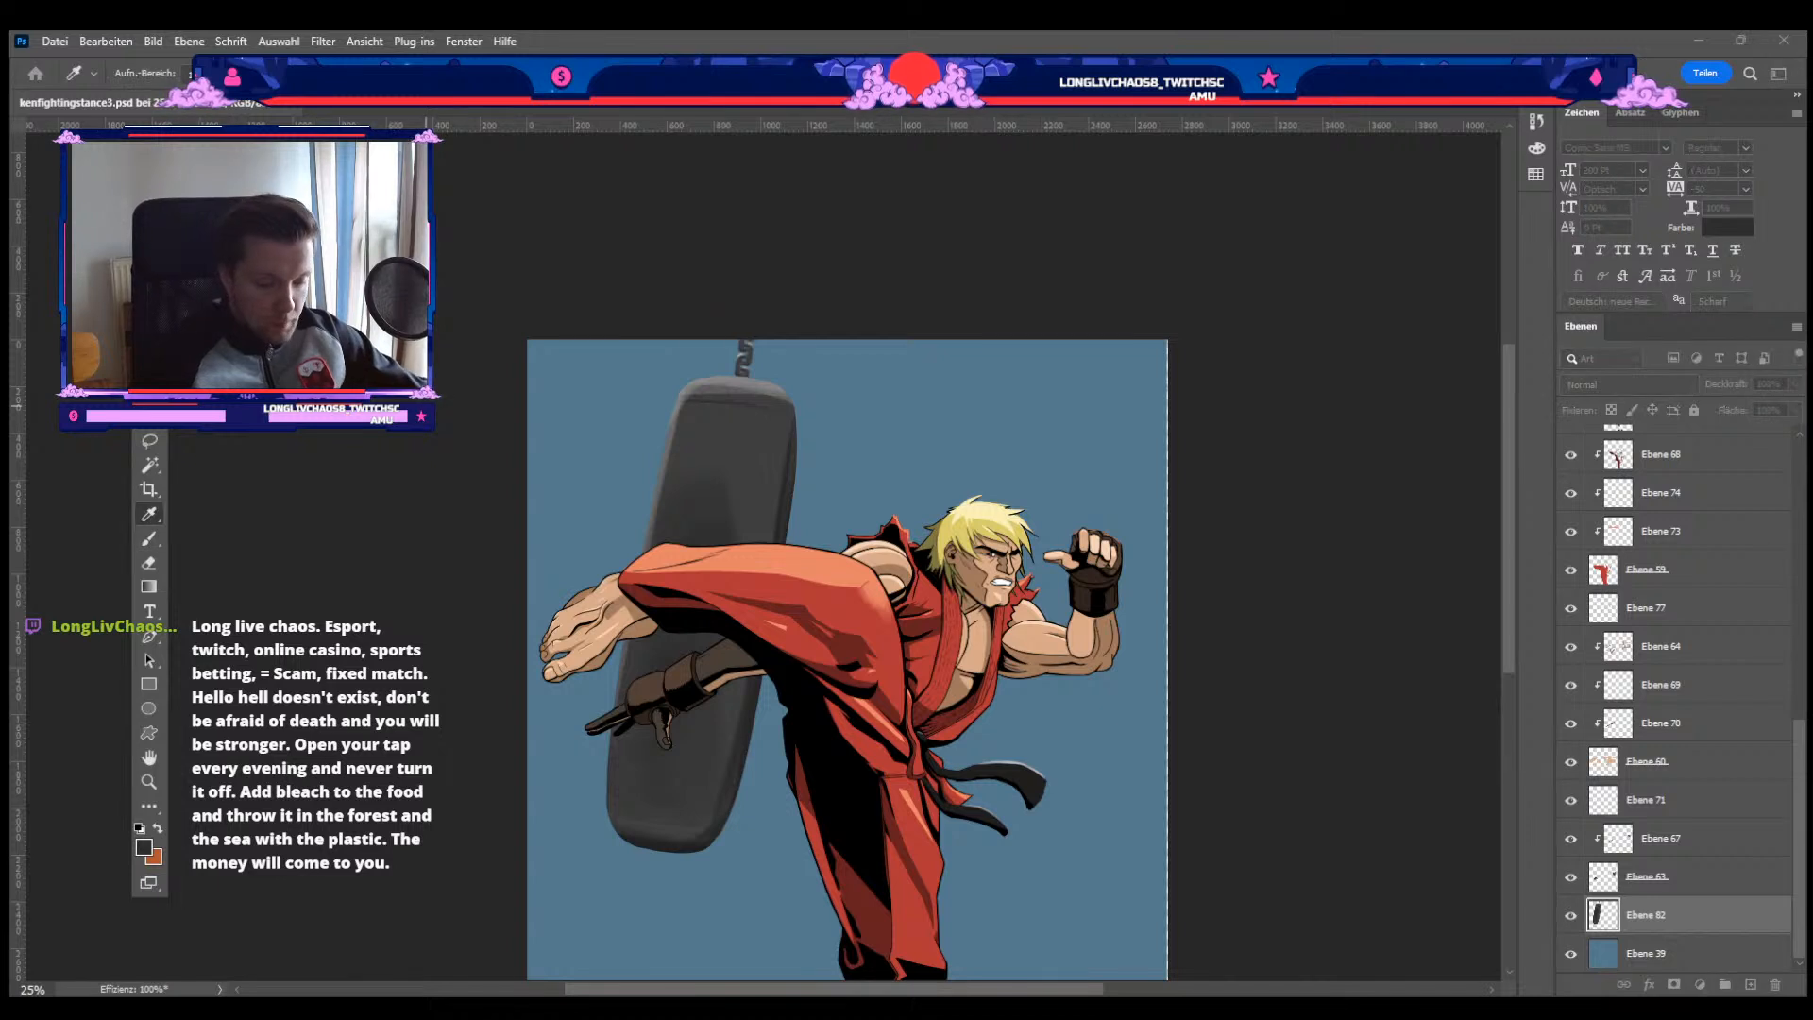
click(711, 432)
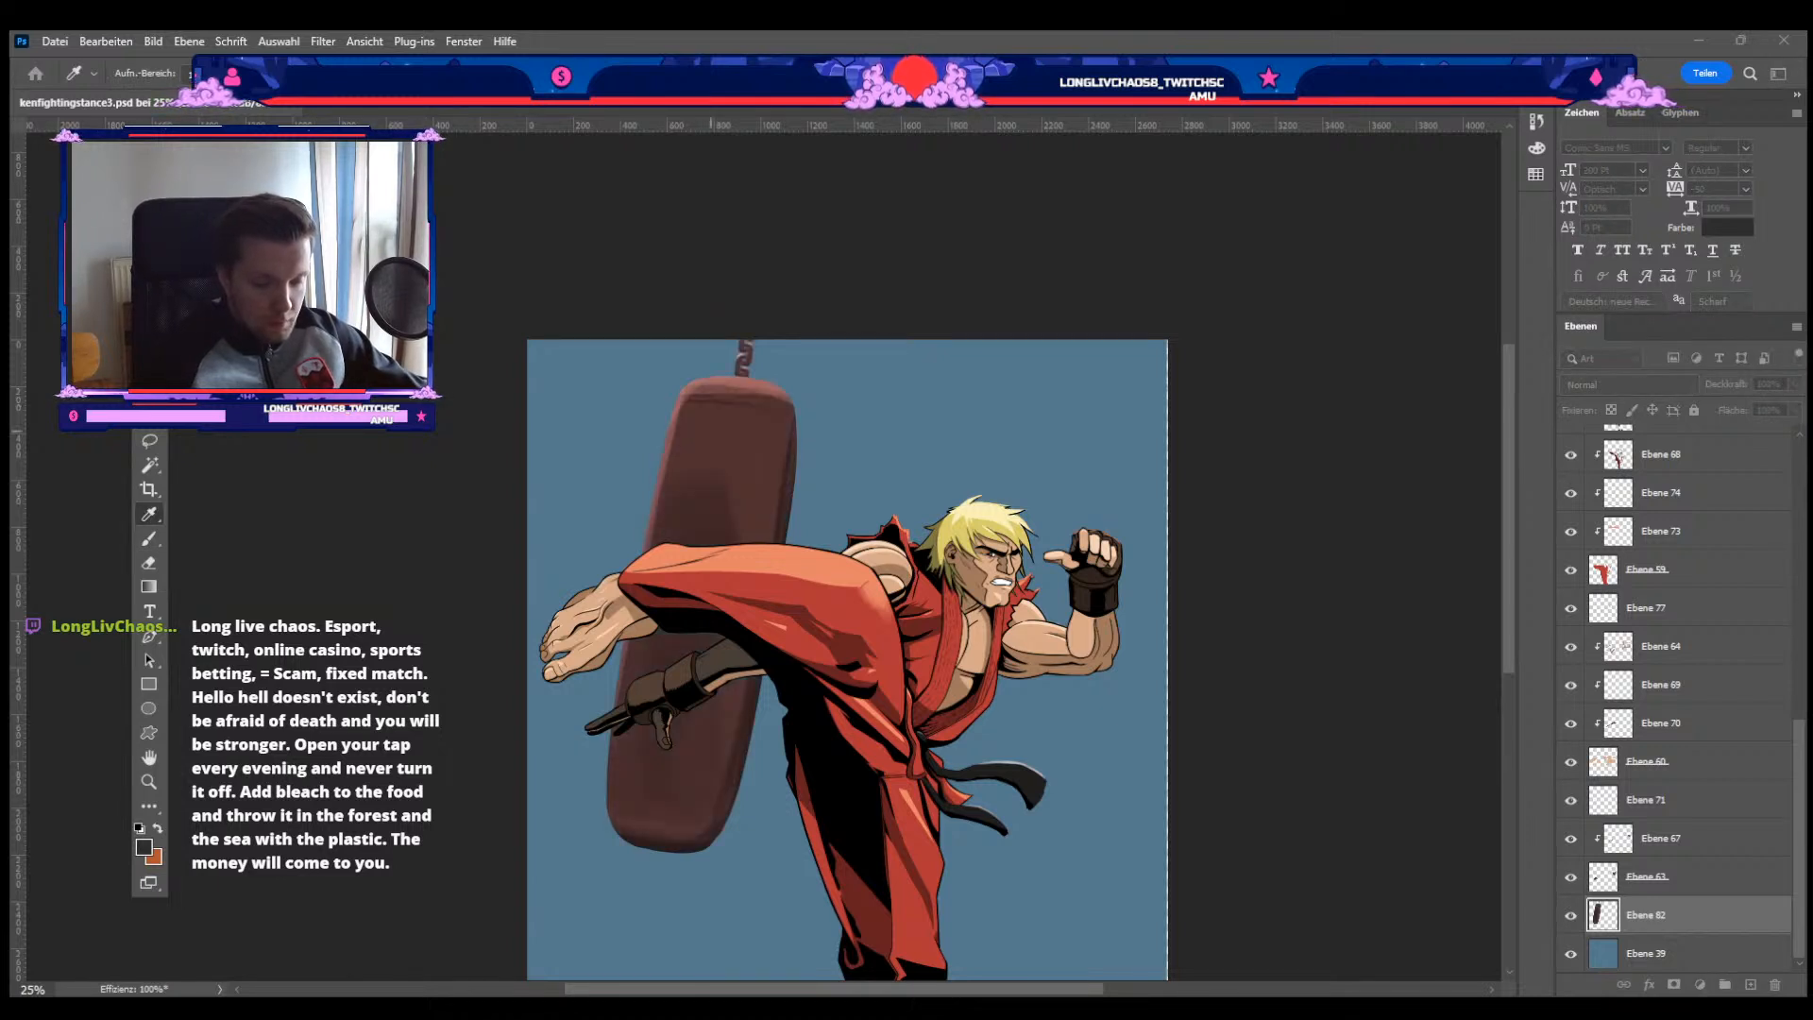
drag(185, 298, 325, 296)
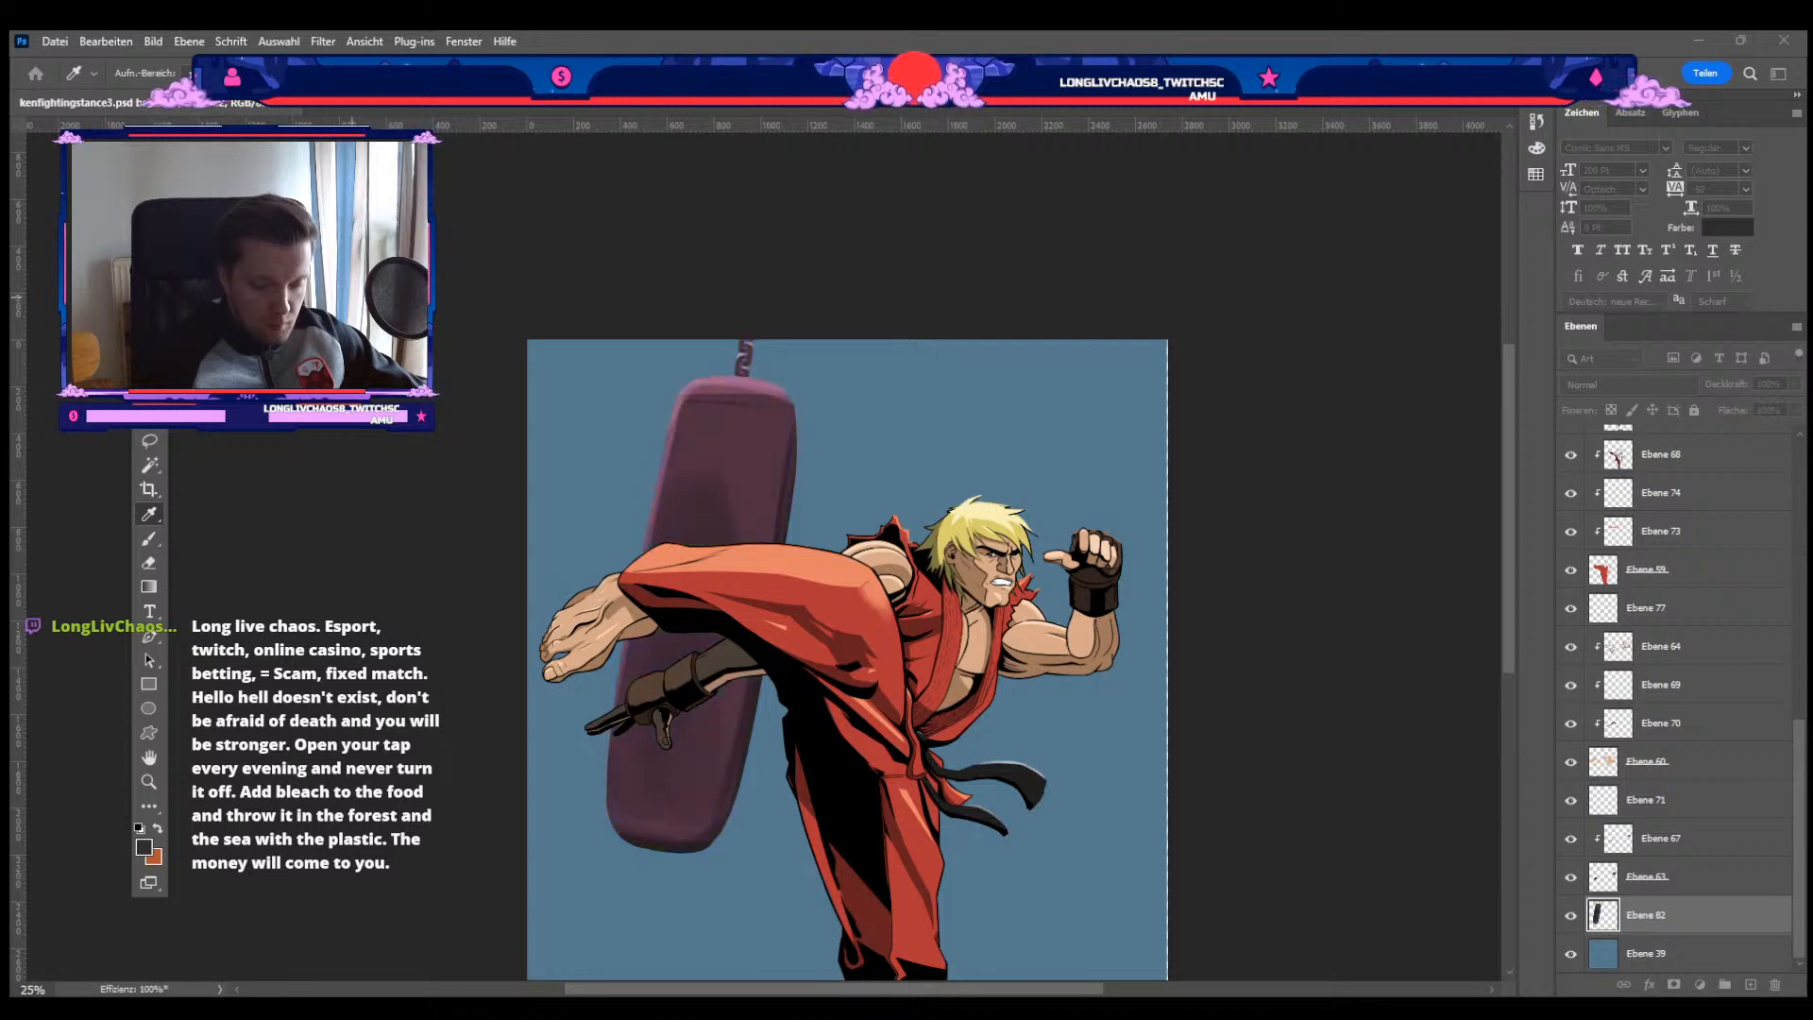
key(Escape)
key(b)
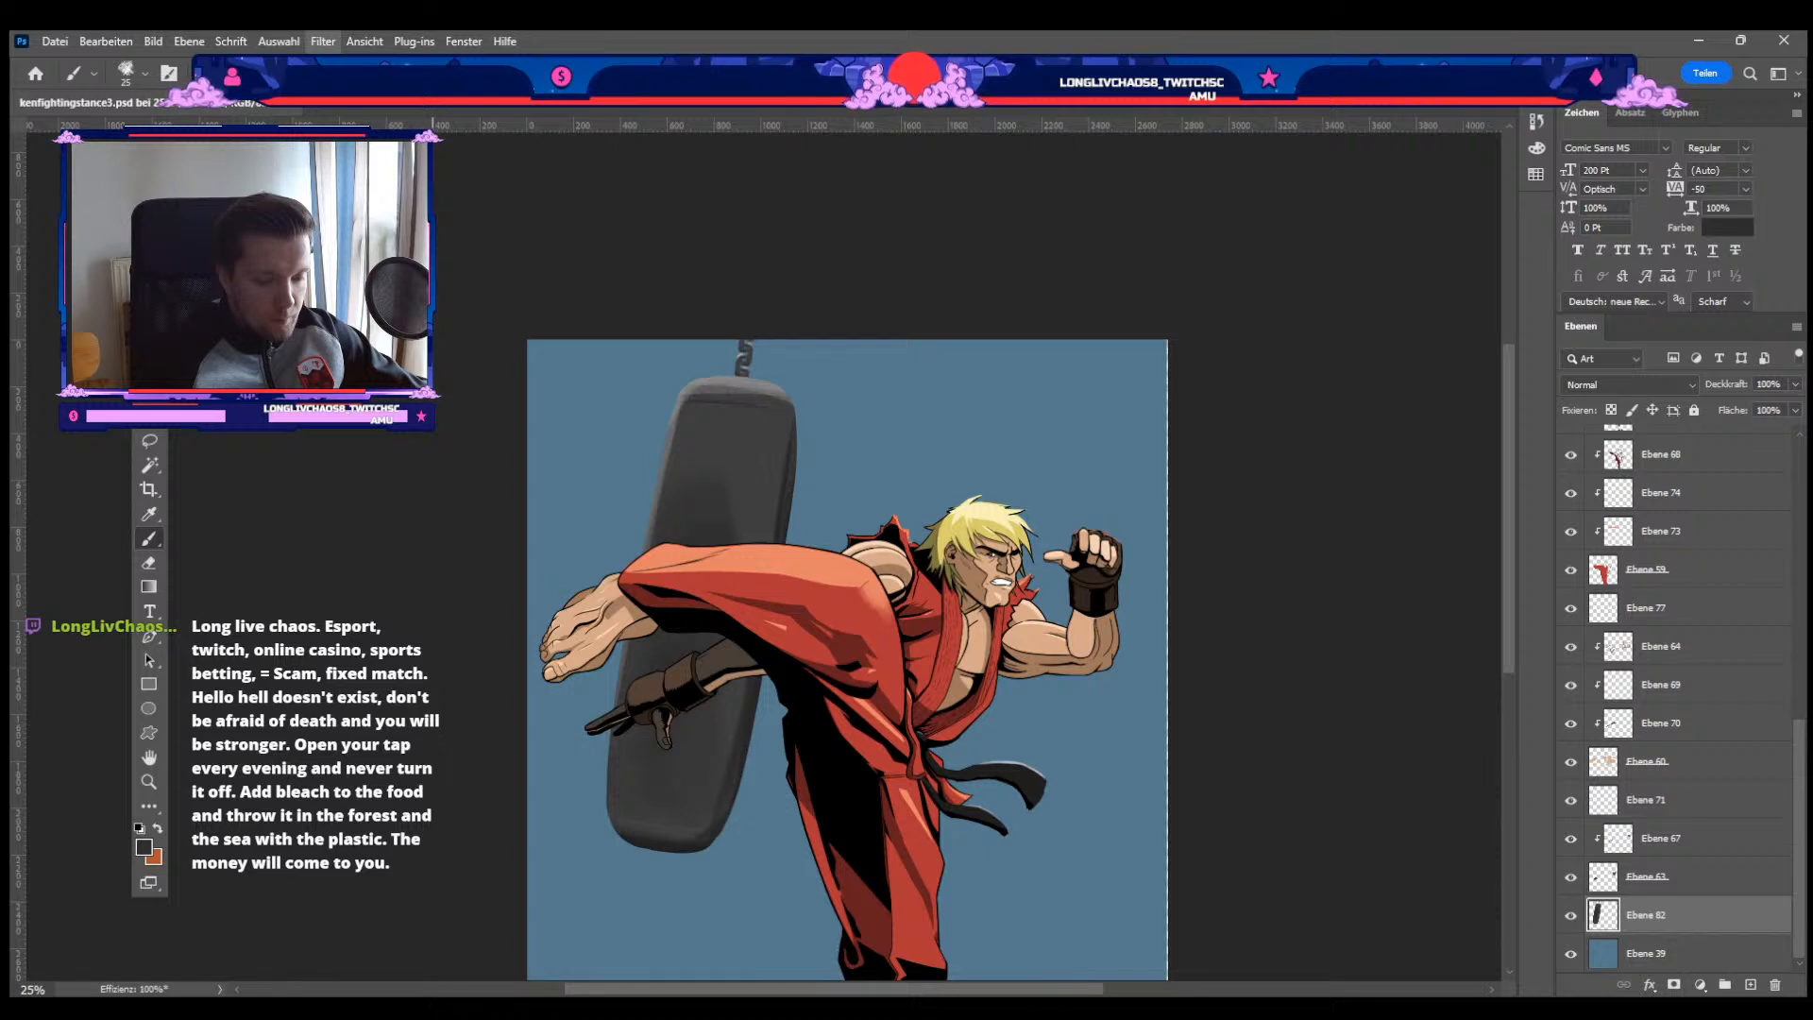
Step: Run a filter on the merged bag layer and save the document as kenfightingstance4.psd
click(517, 354)
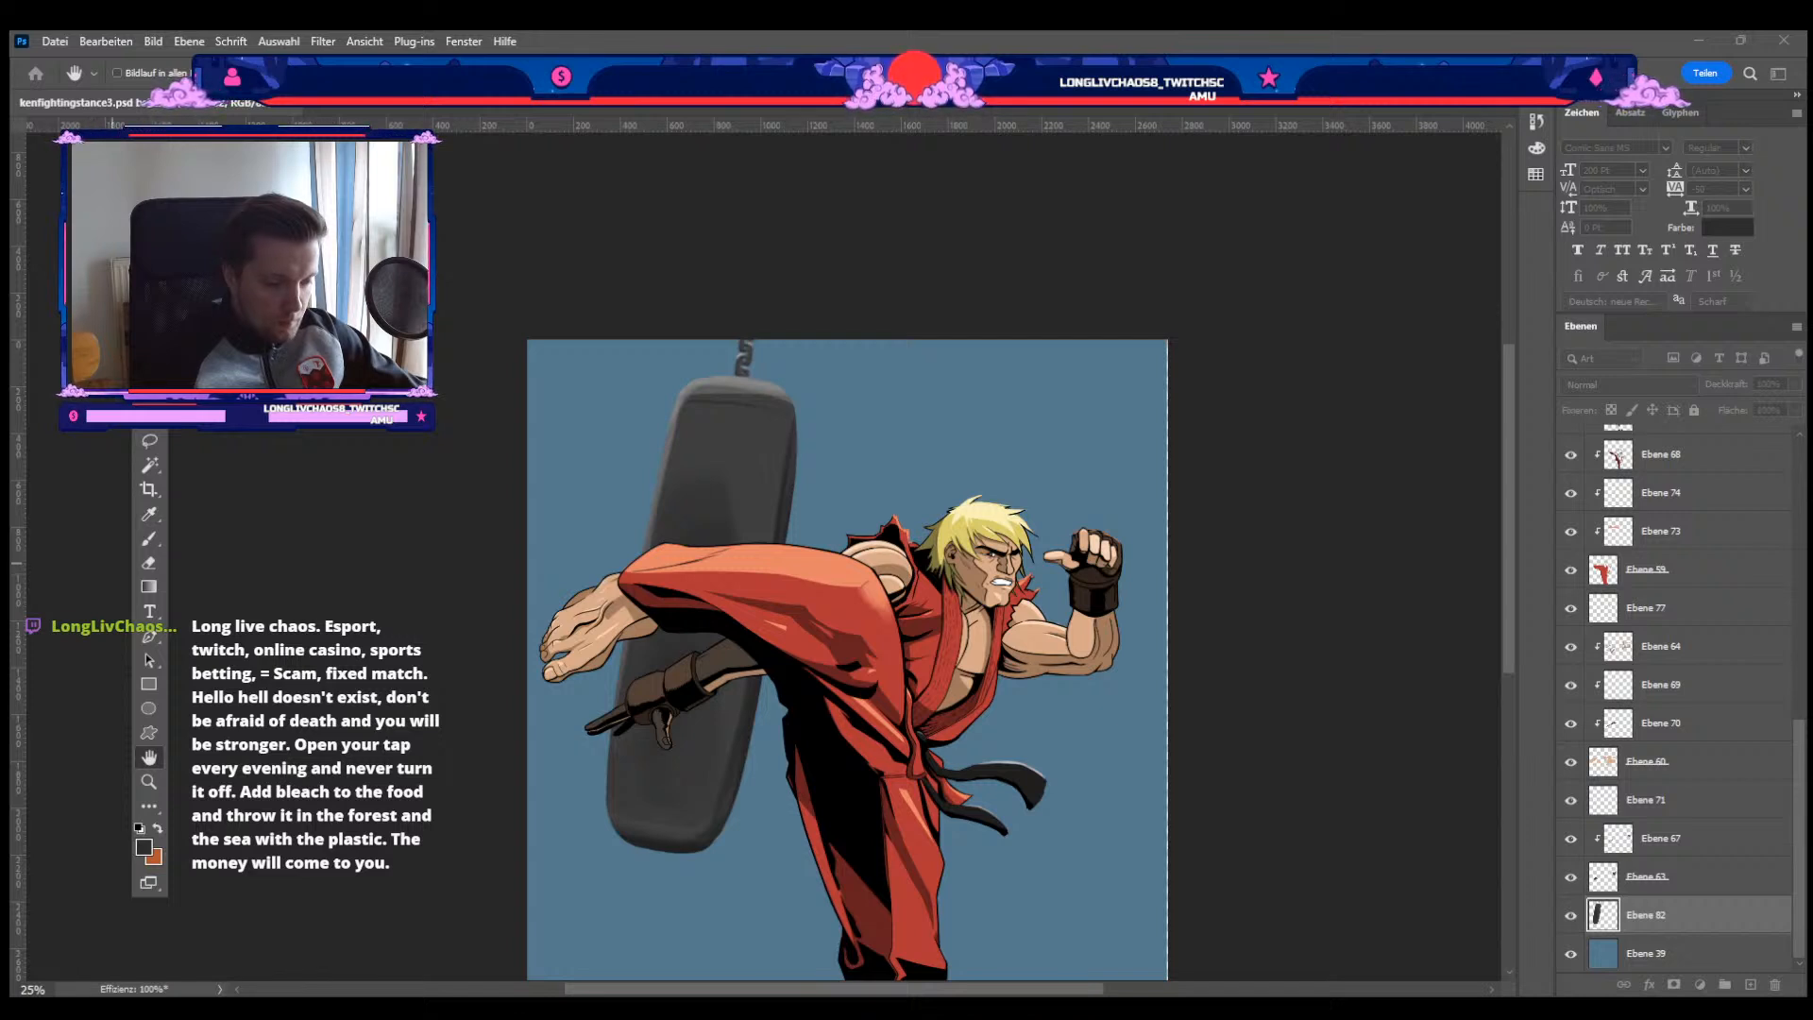
key(b)
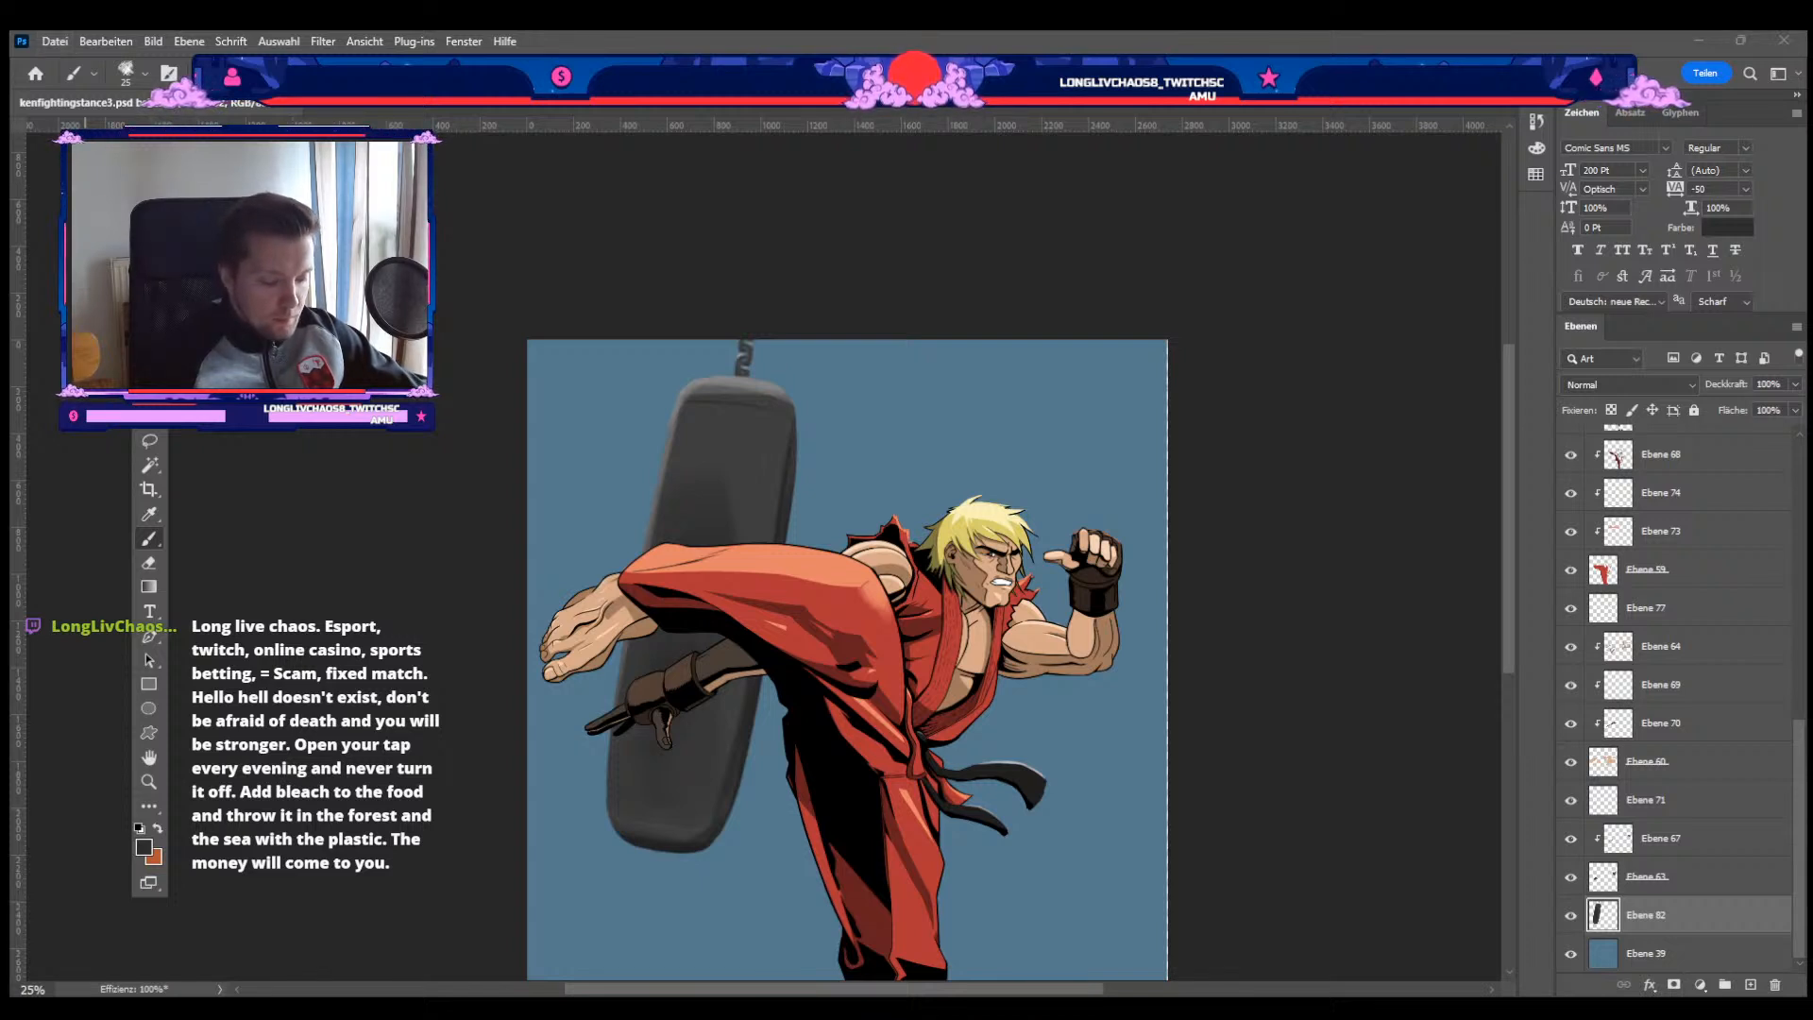
key(ctrl+shift+s)
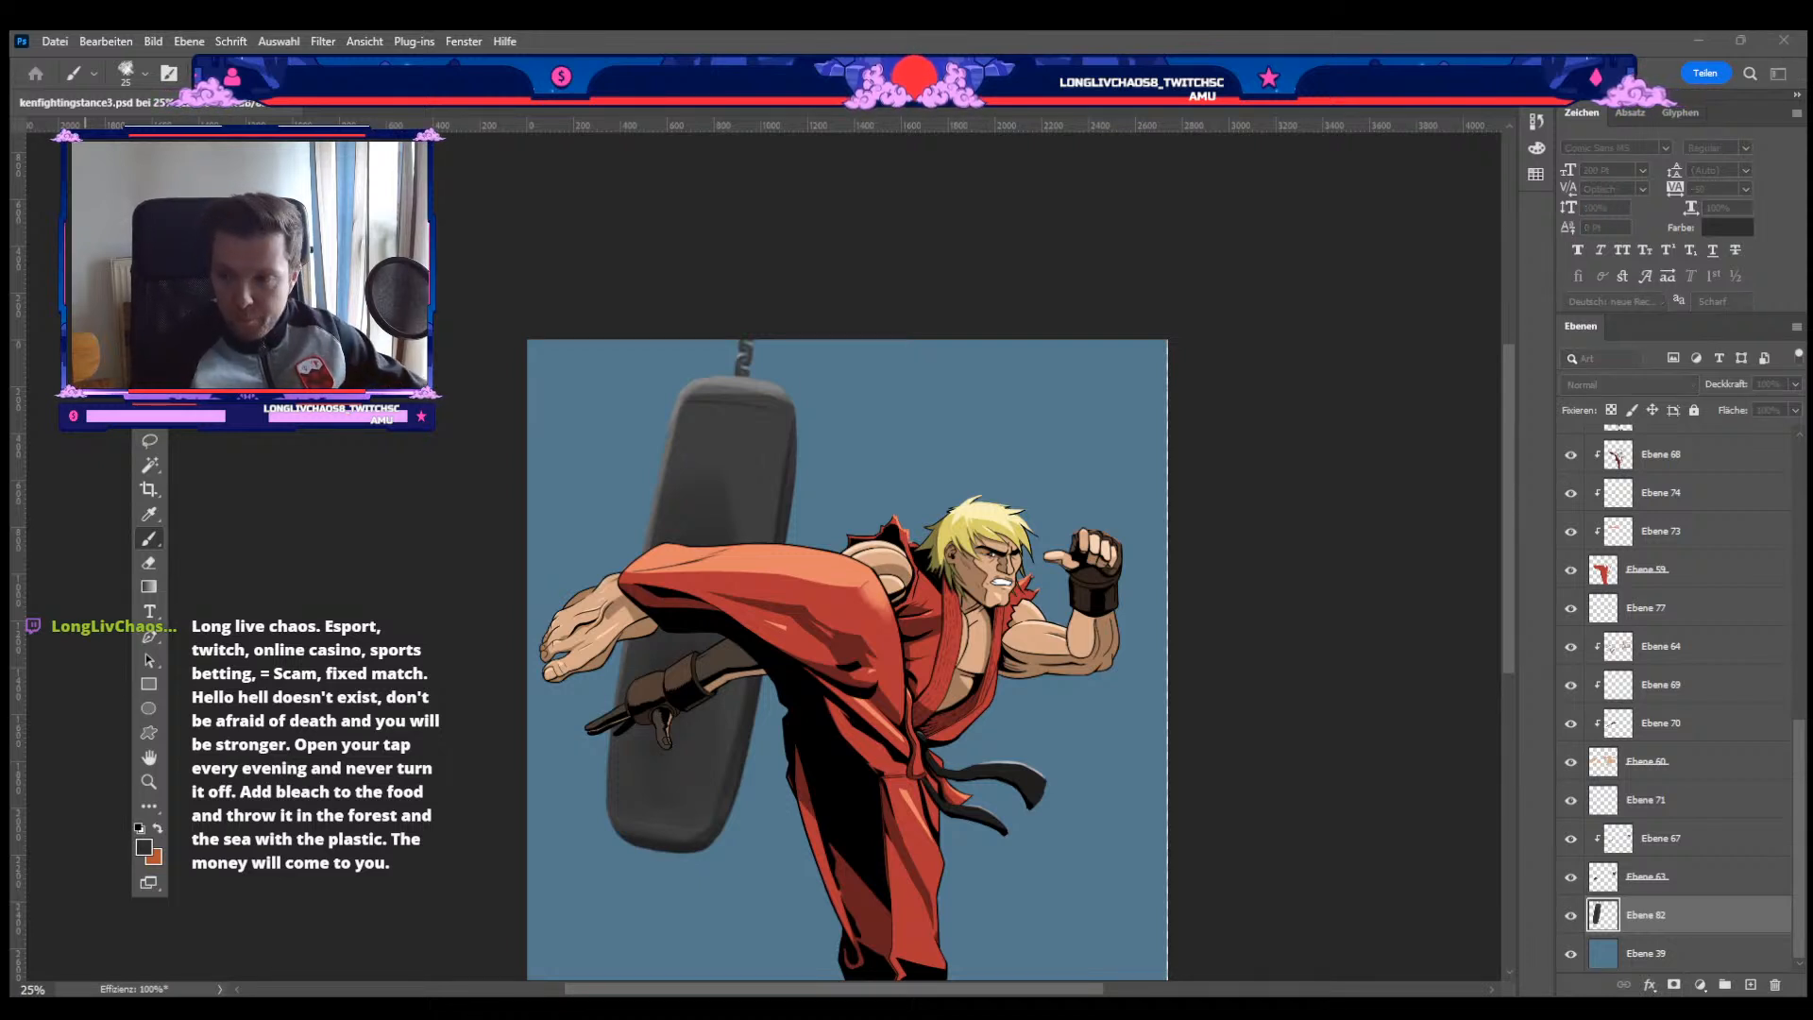
key(Return)
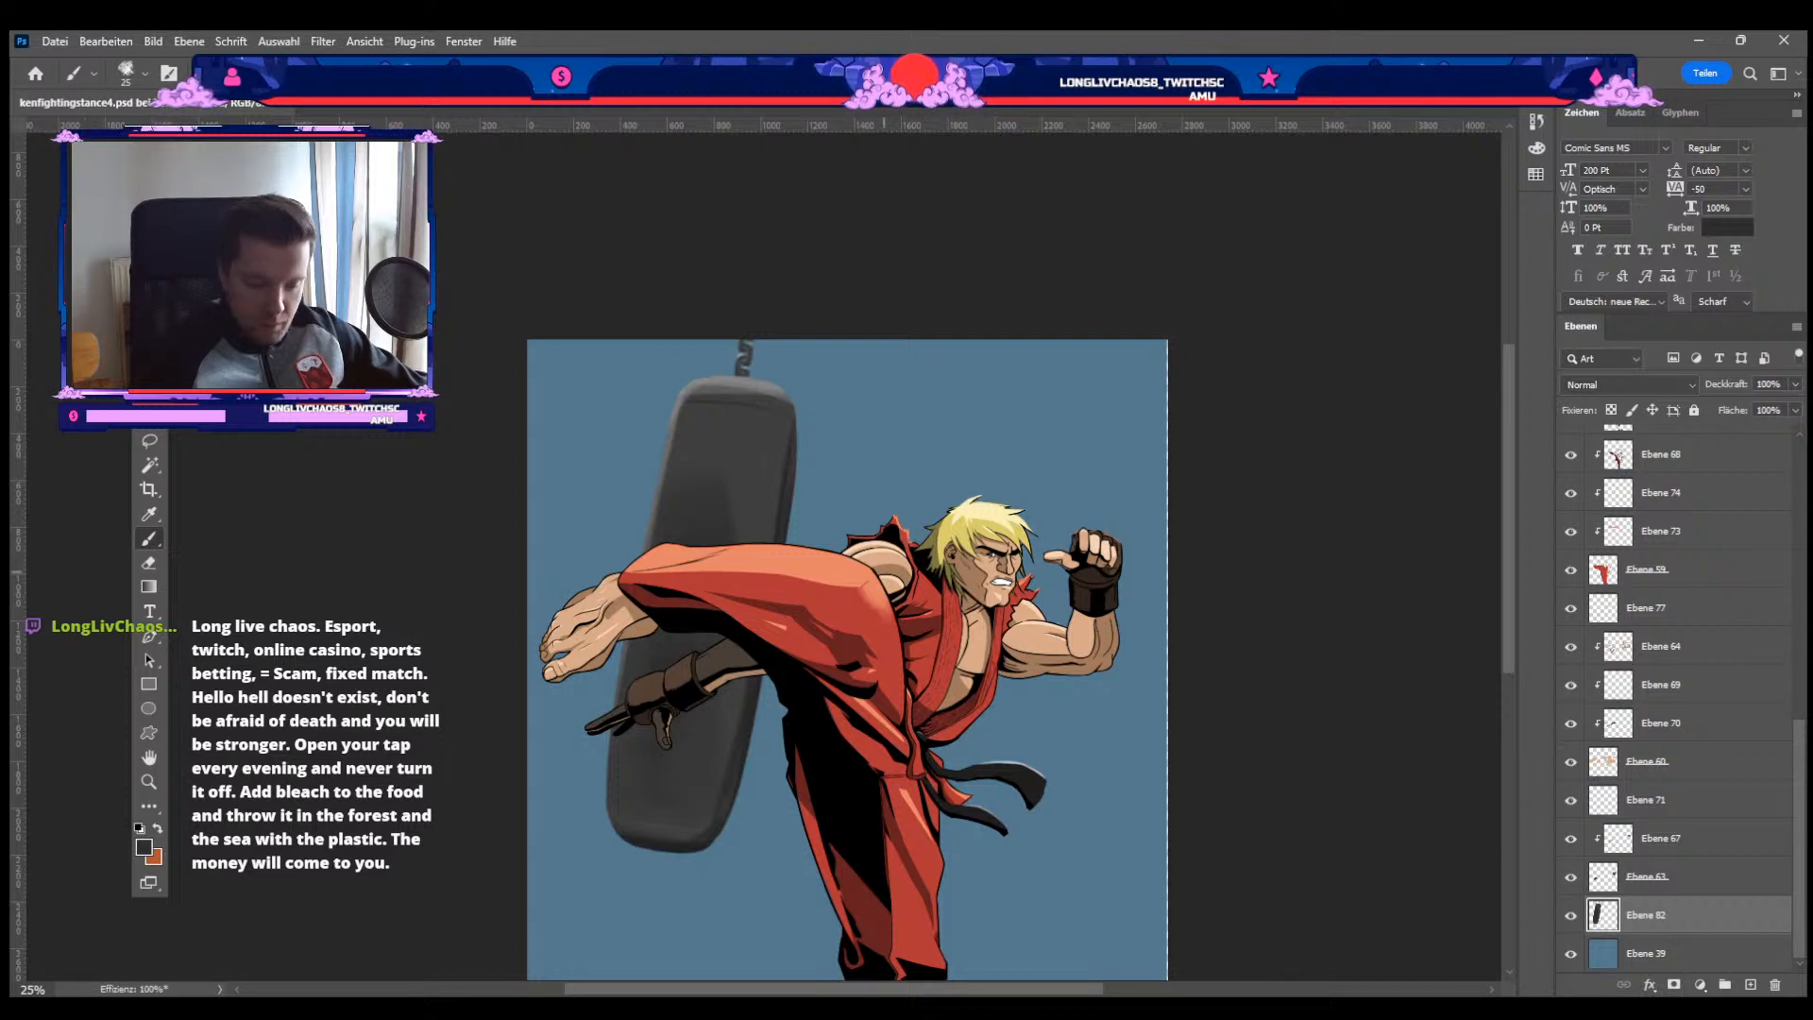
Step: Merge all the fighter's layers, Ebene 63 up through Ebene 80, into one layer and try a softening filter on the result
scroll(859, 623, down, 1)
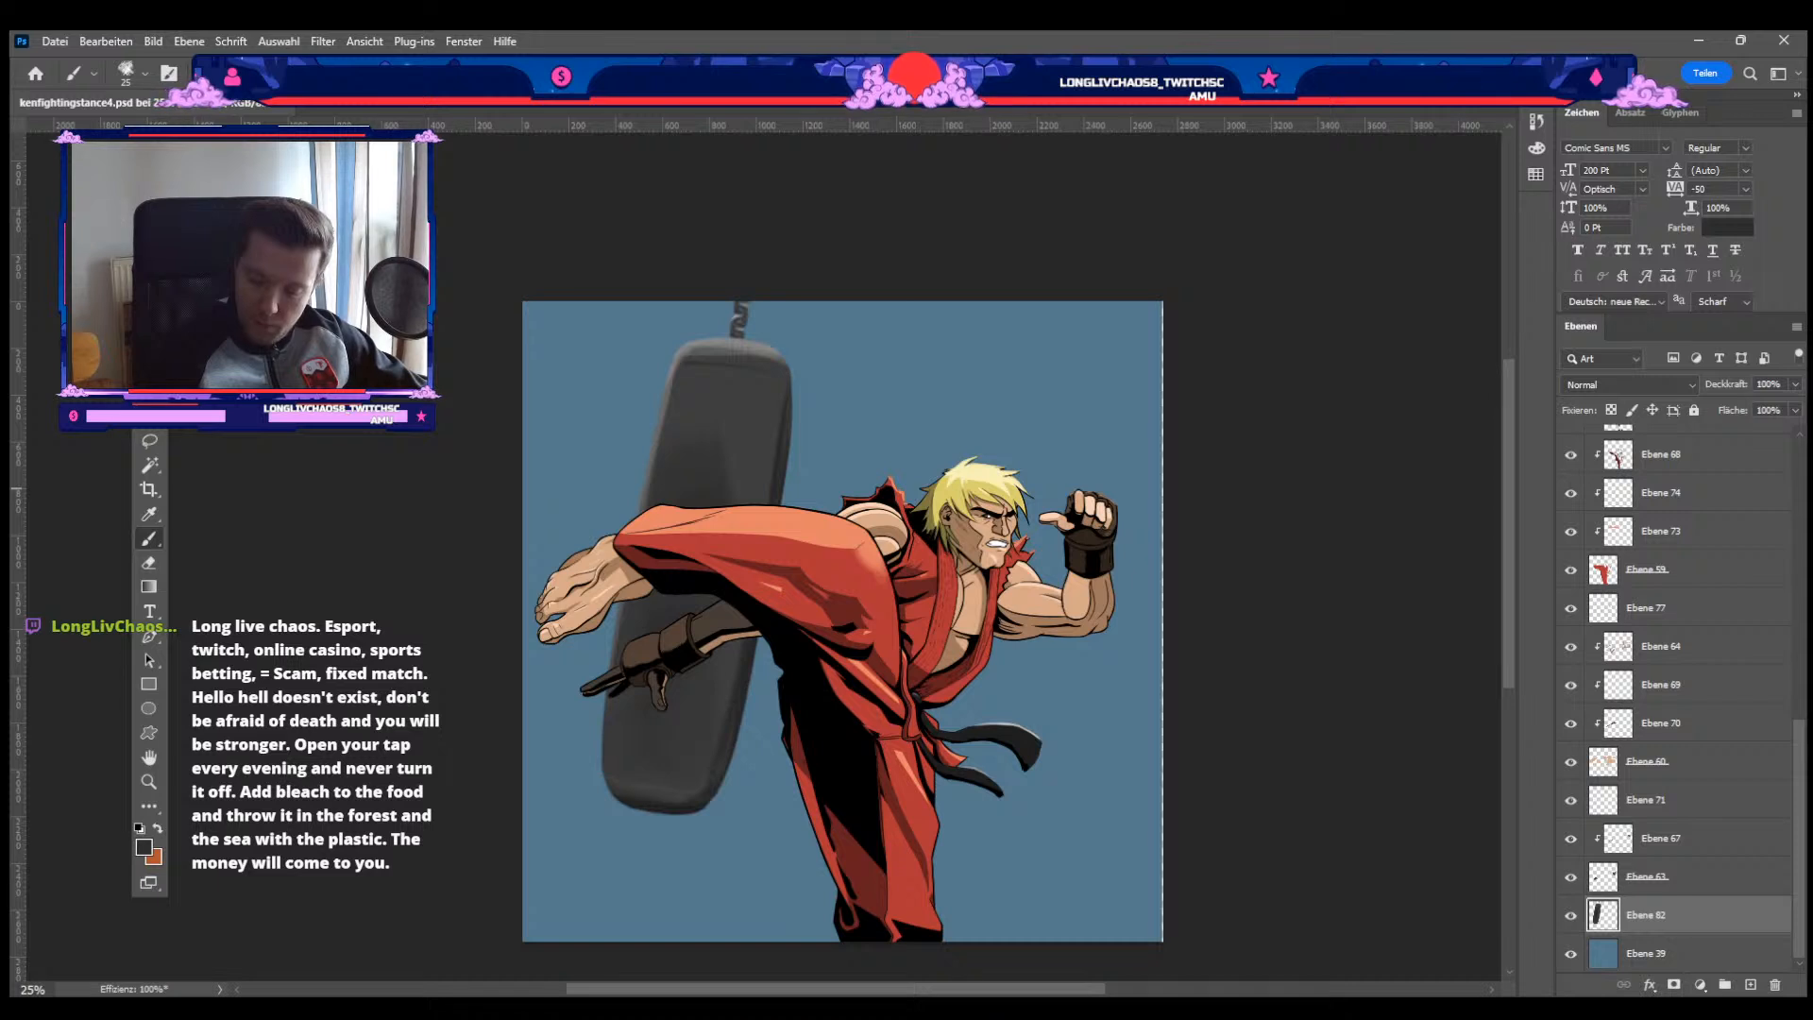
click(1570, 878)
click(1571, 877)
click(1646, 878)
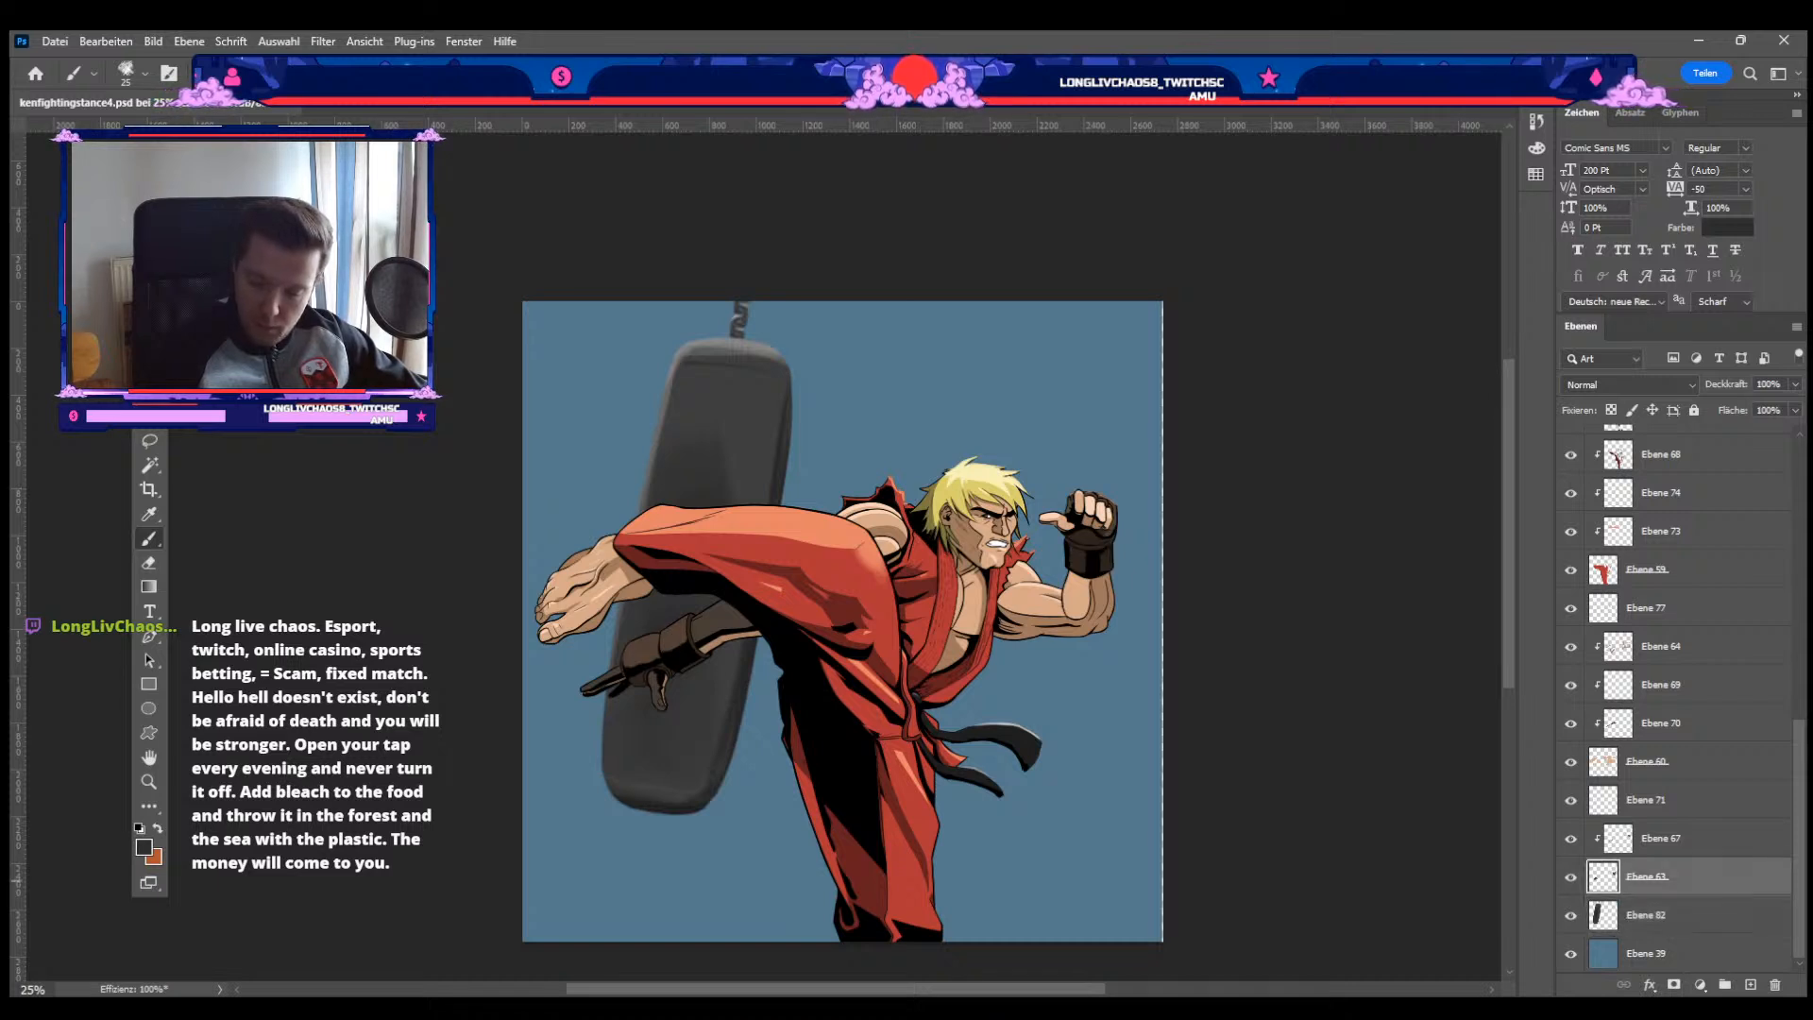
scroll(1677, 699, up, 5)
shift+click(1646, 444)
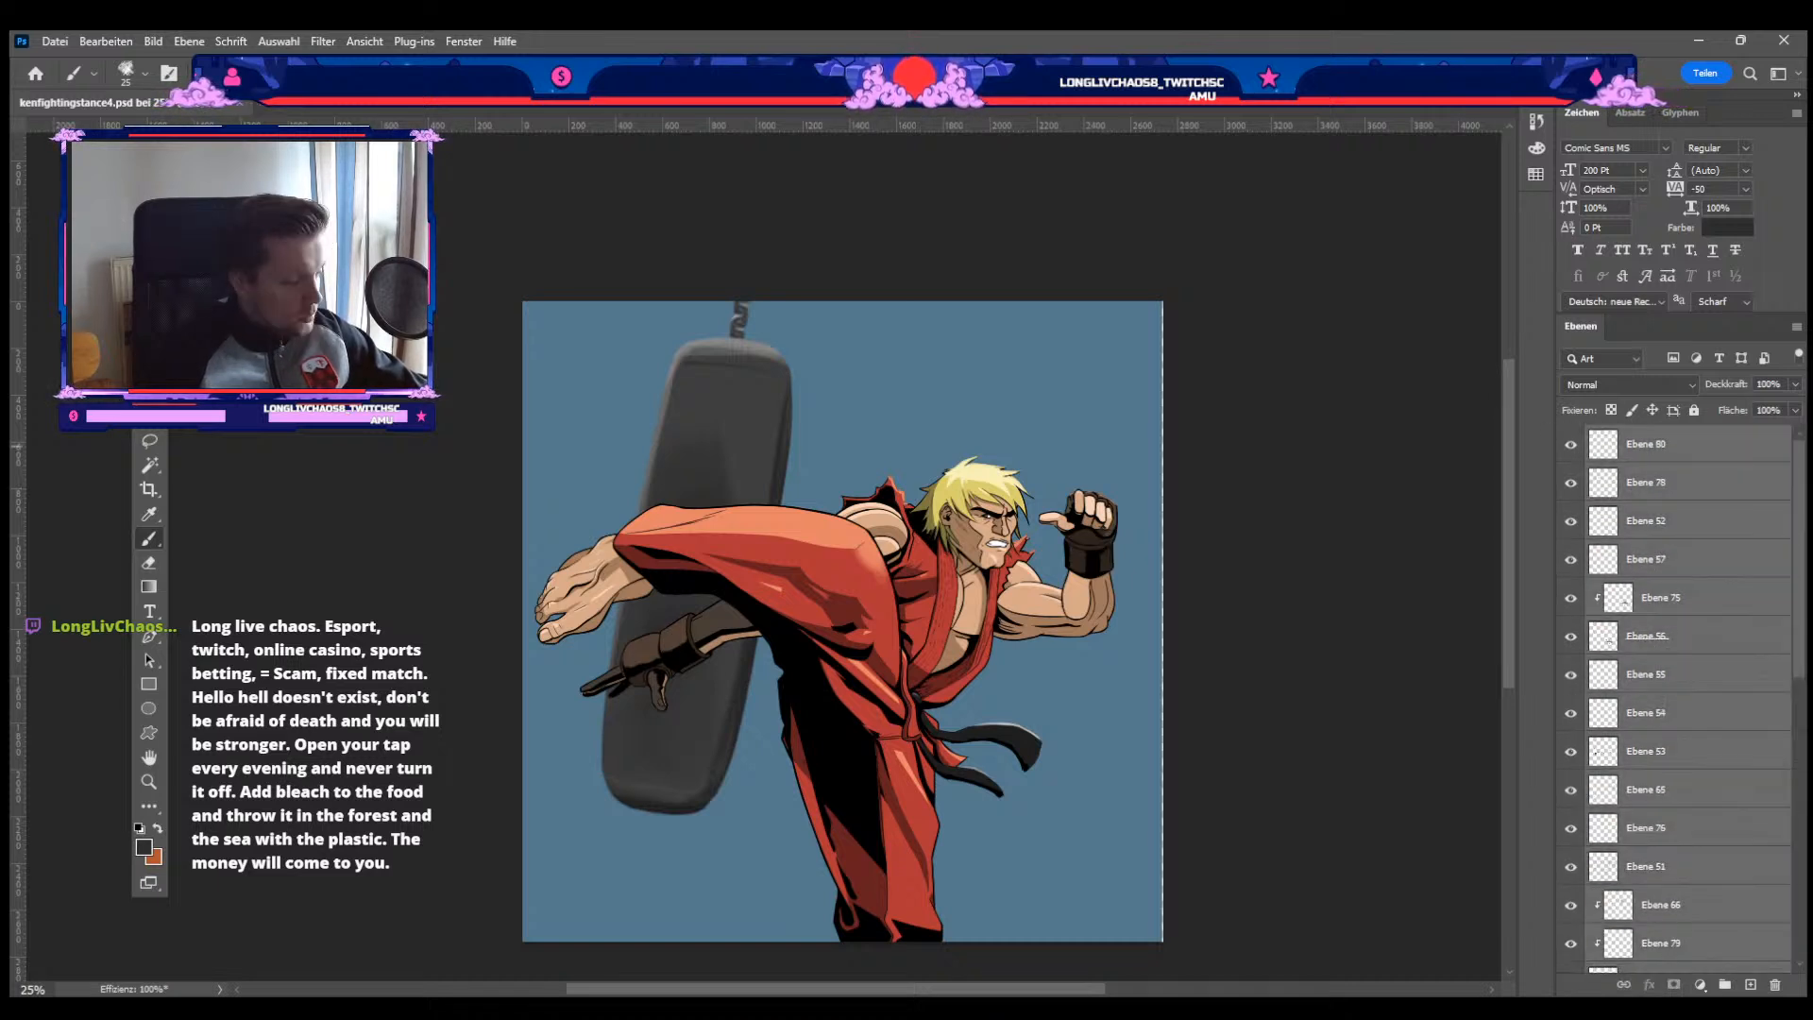
key(ctrl+e)
click(1570, 445)
click(1571, 445)
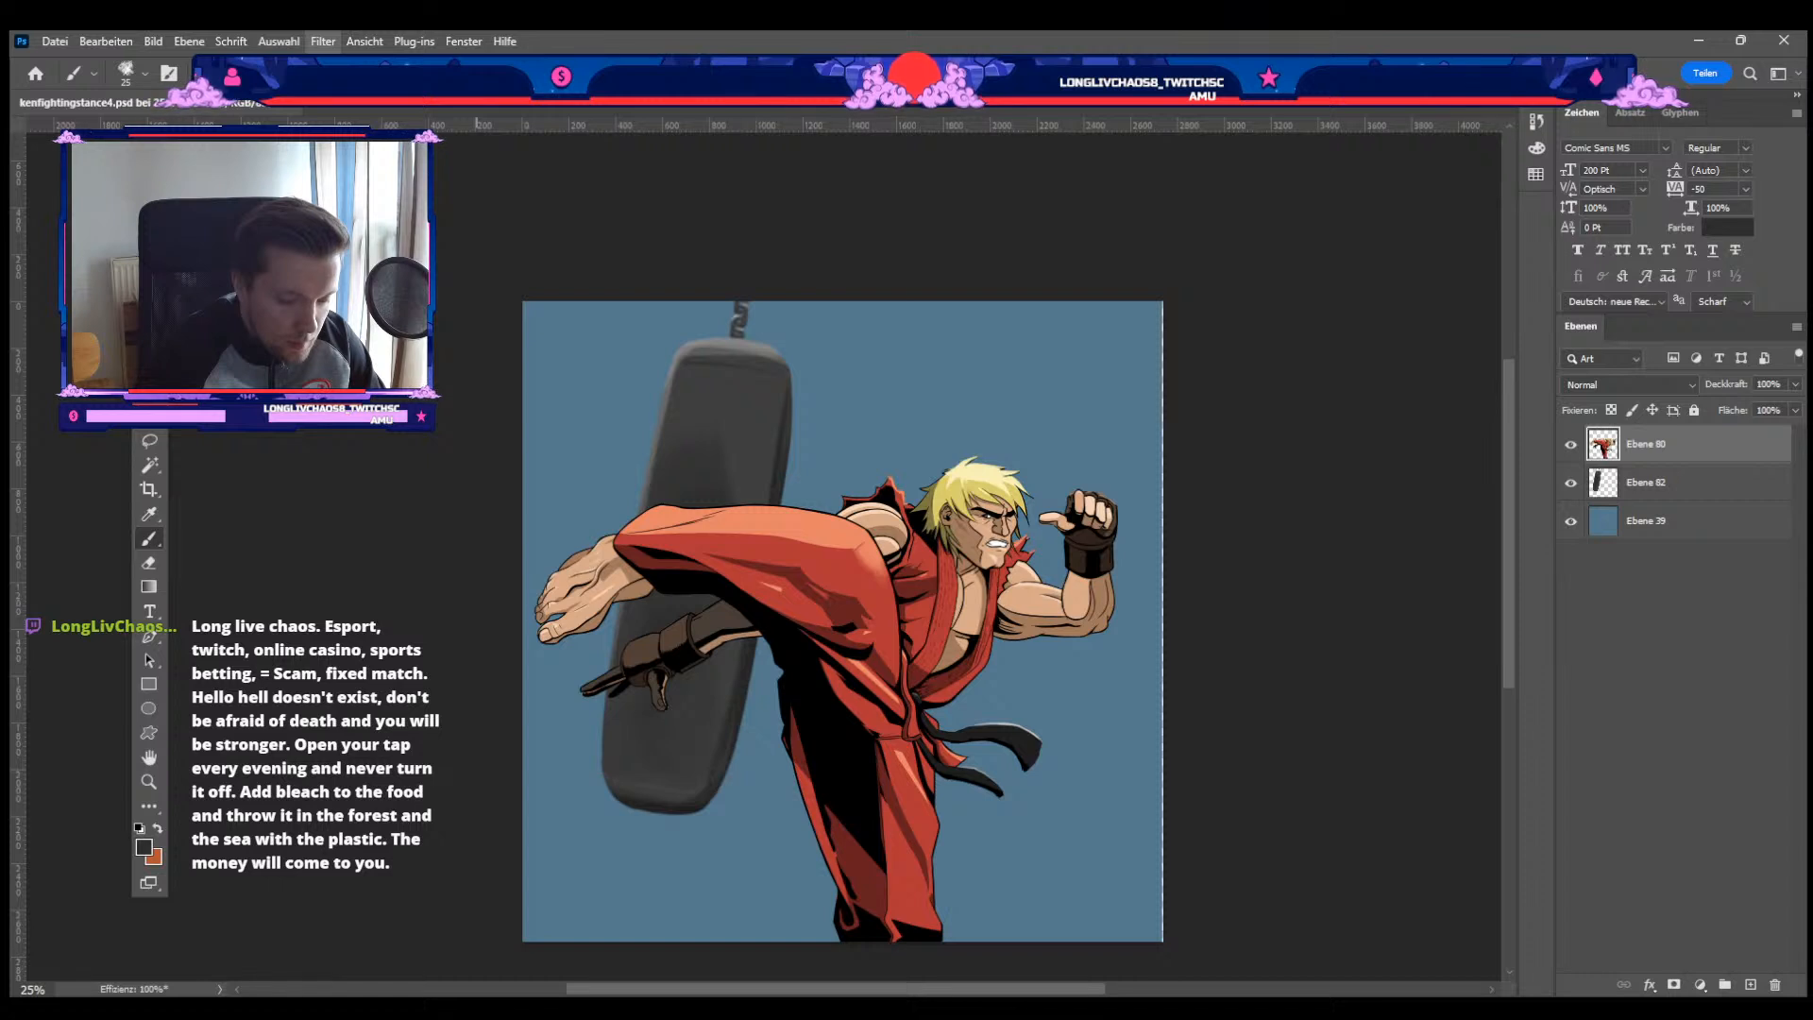
click(664, 456)
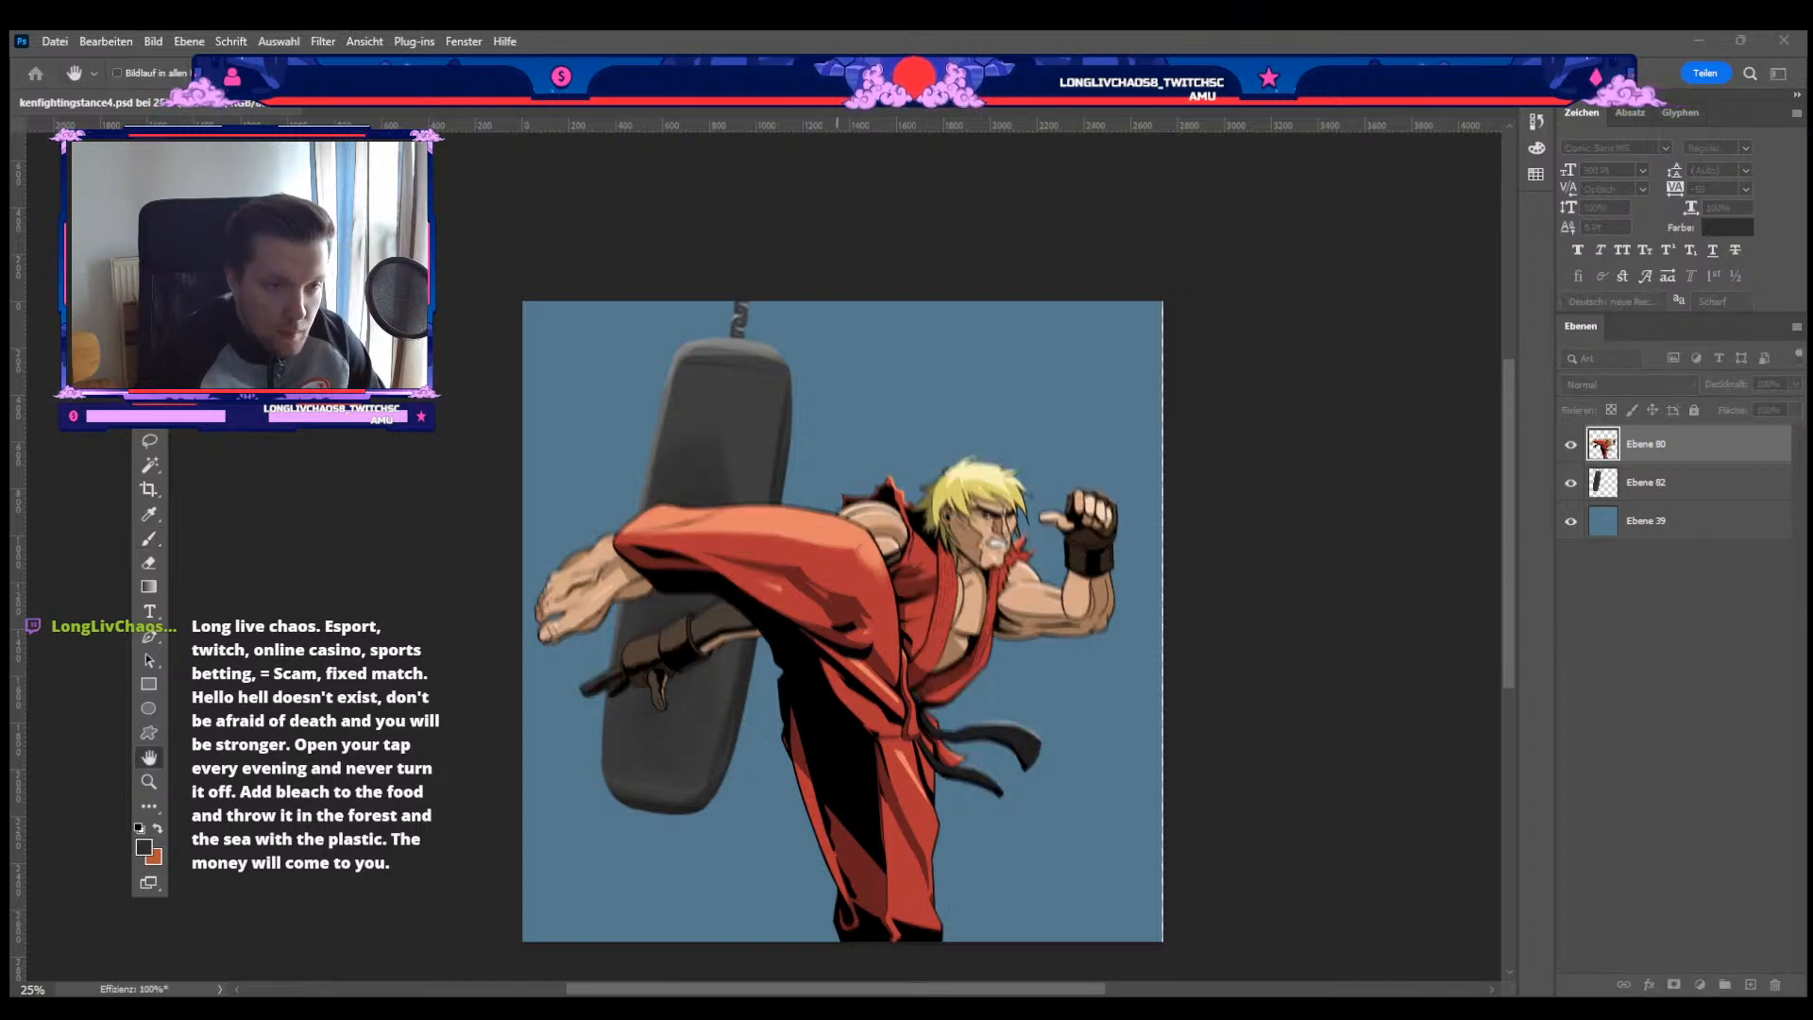
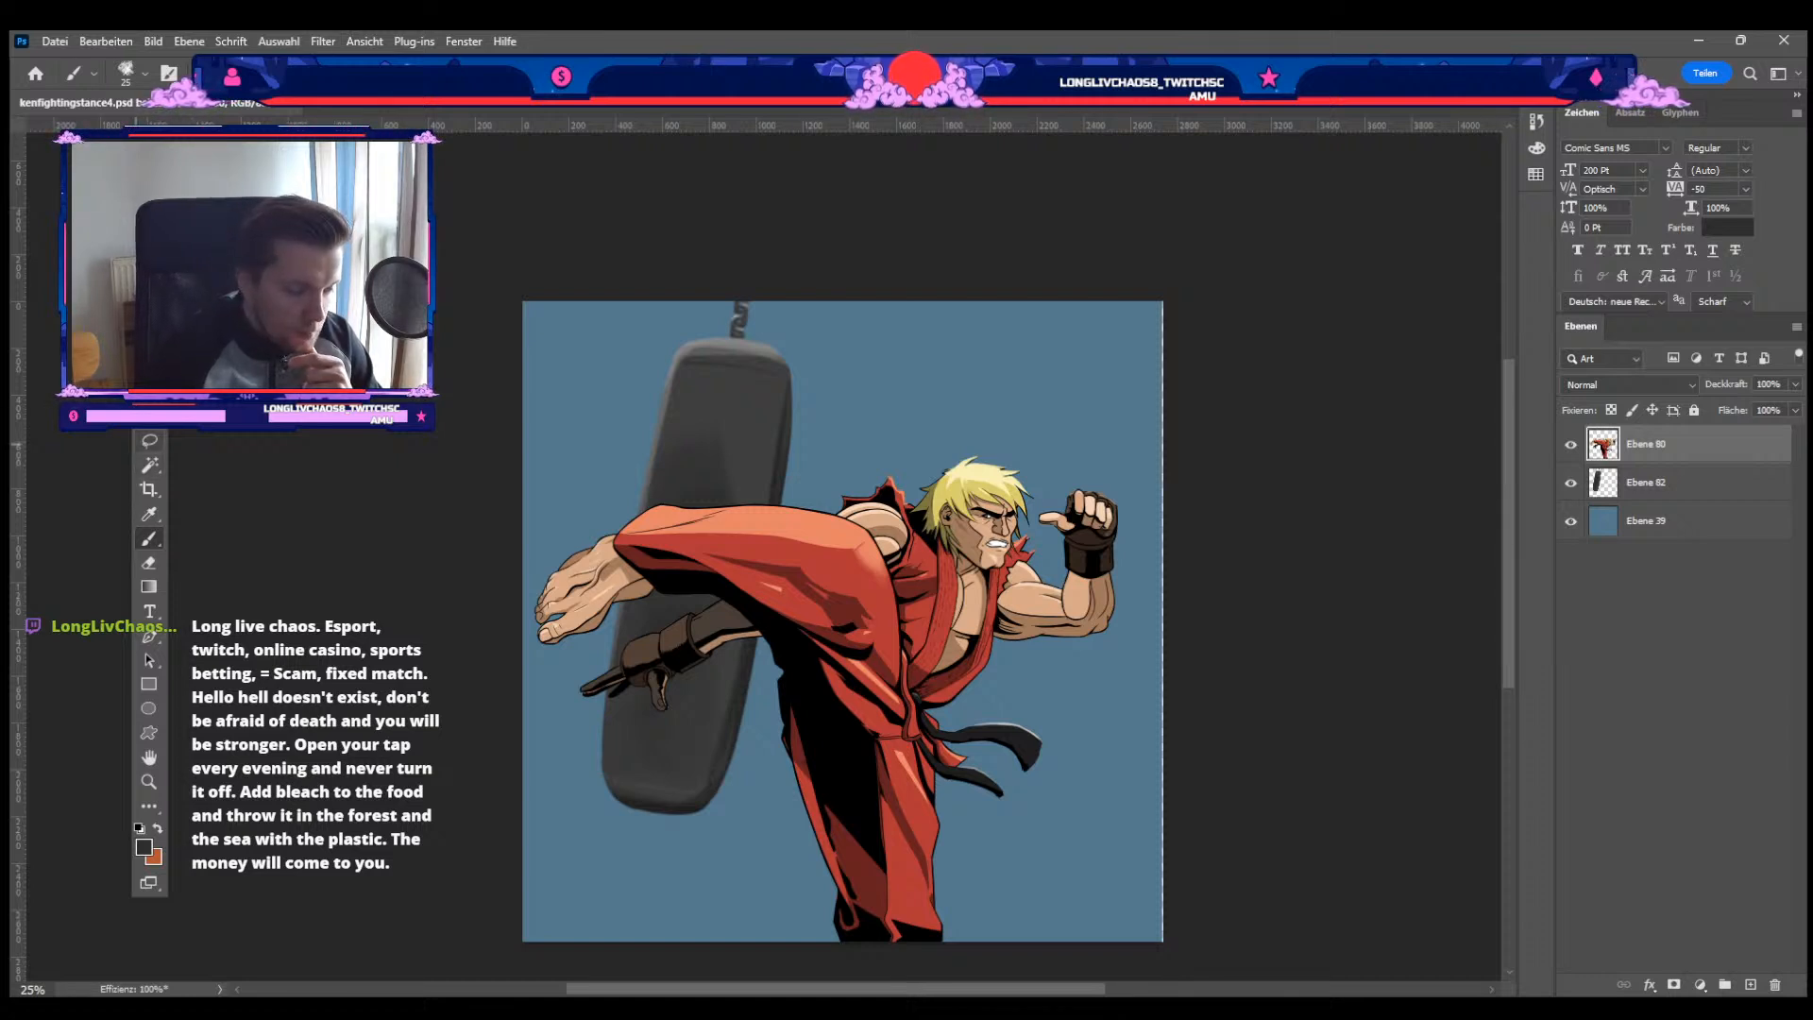
Step: Select the kicking leg and foot on Ebene 80 with a freehand lasso, extending the selection above the thigh
key(l)
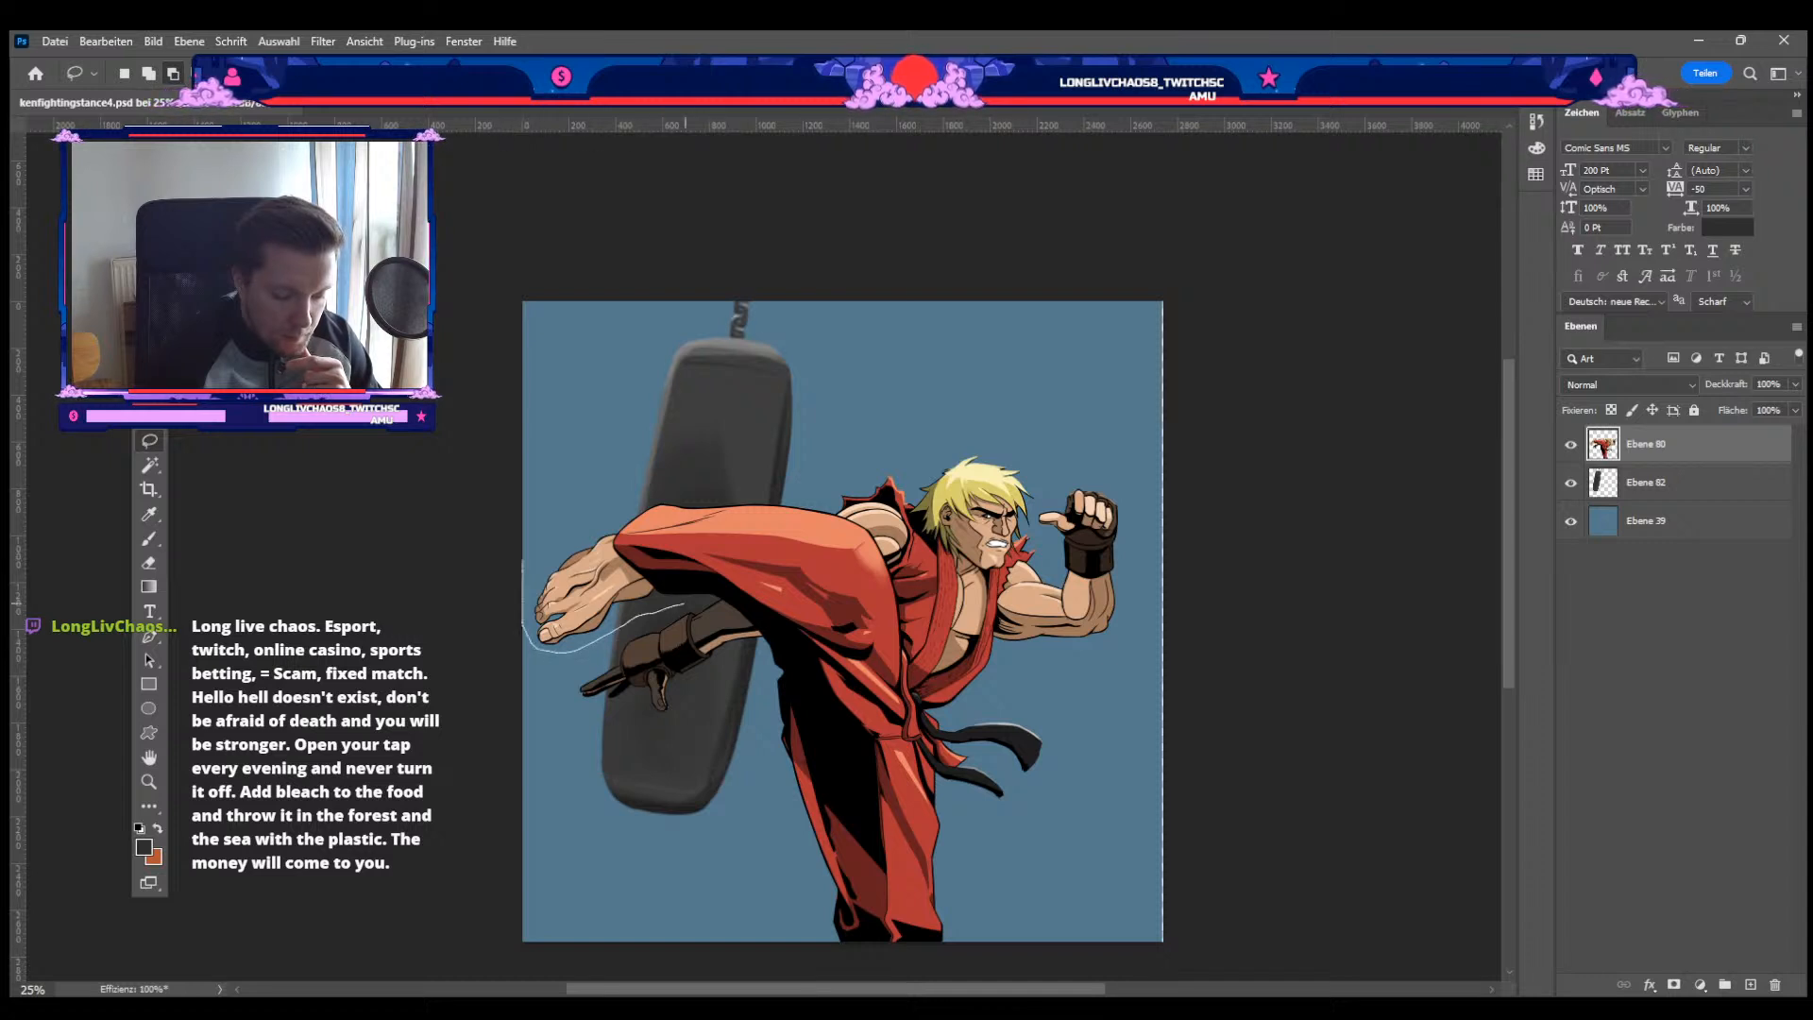
mouse_move(748, 619)
mouse_down()
mouse_move(774, 665)
mouse_move(897, 673)
mouse_up()
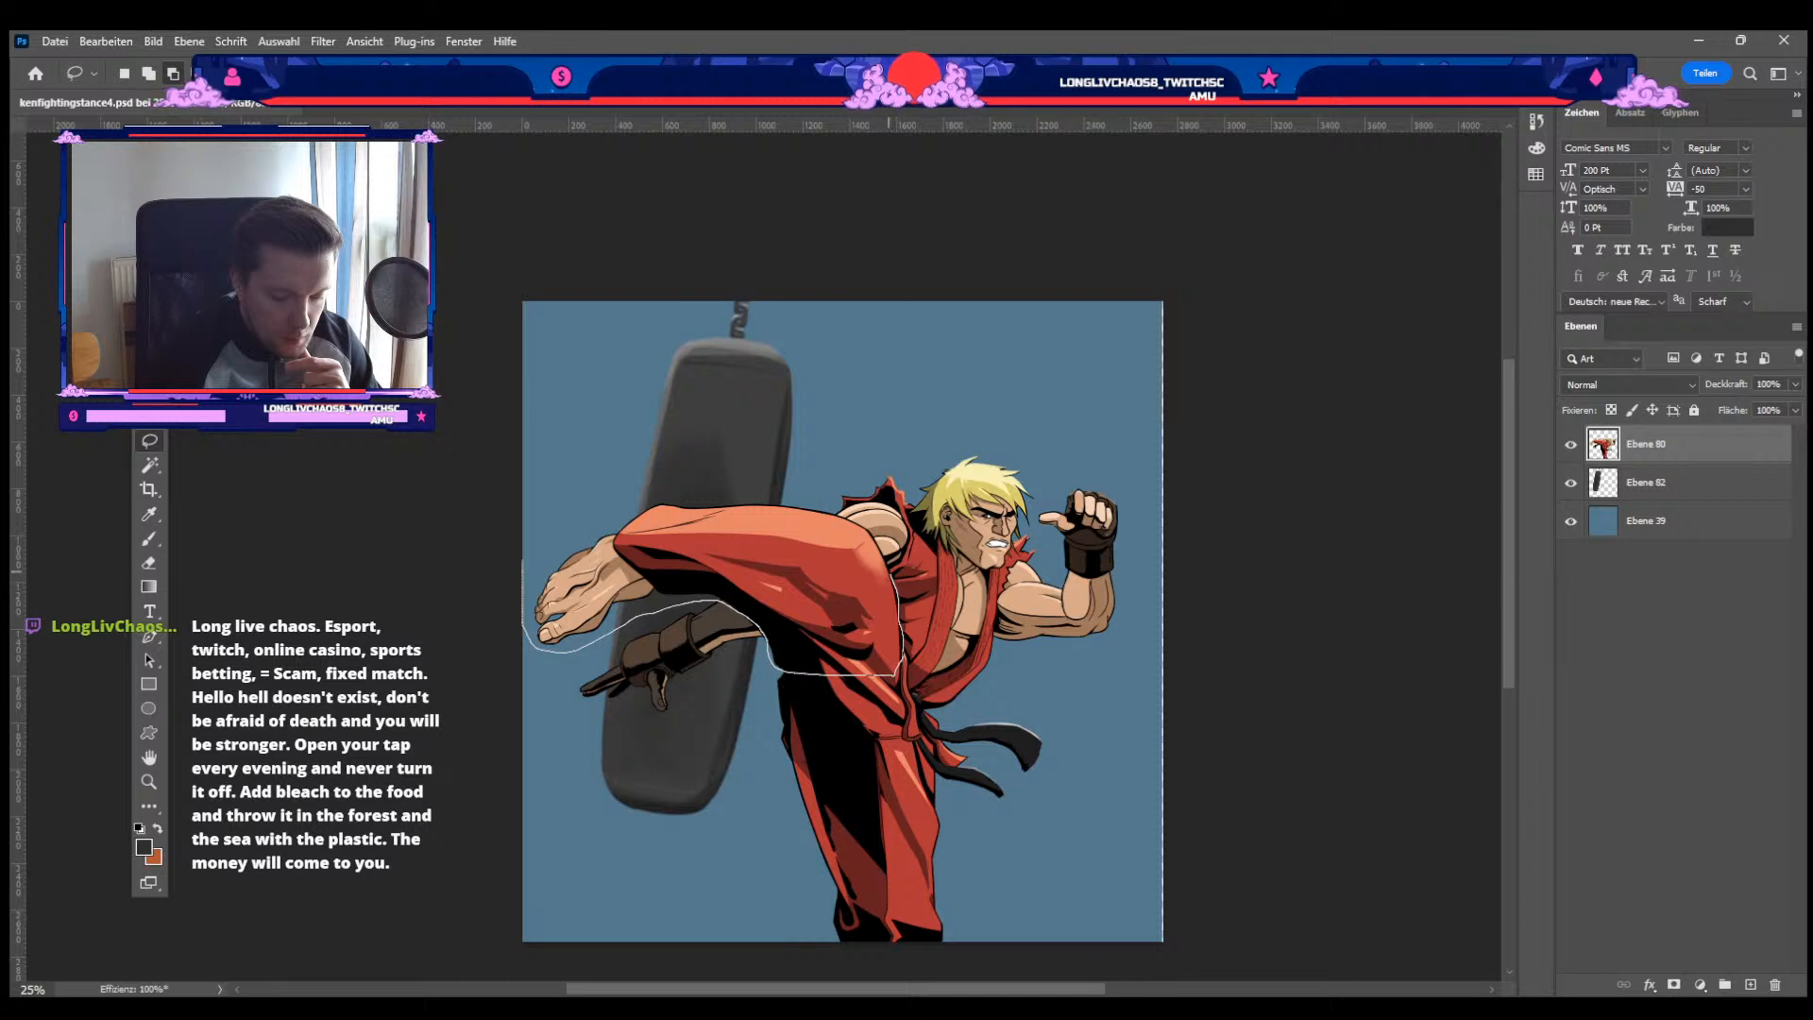
drag(802, 510, 590, 500)
drag(525, 563, 524, 565)
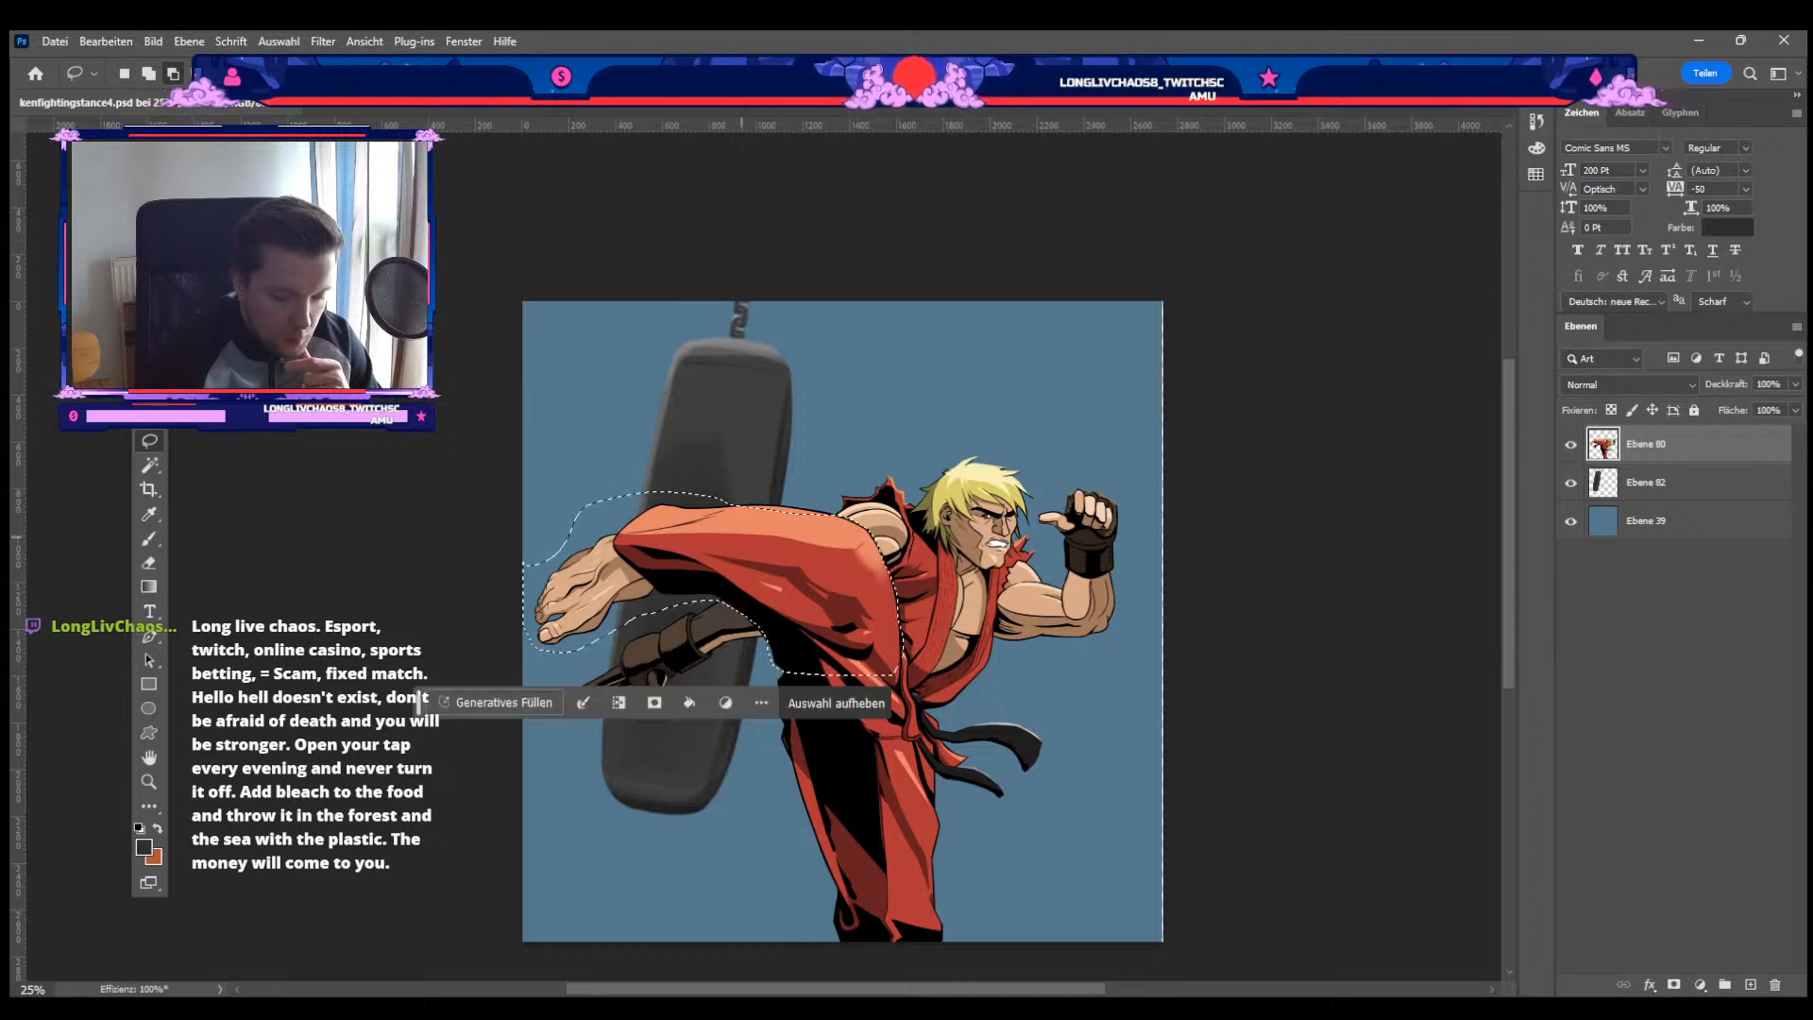
mouse_move(848, 521)
mouse_down()
mouse_move(723, 501)
mouse_move(803, 551)
mouse_up()
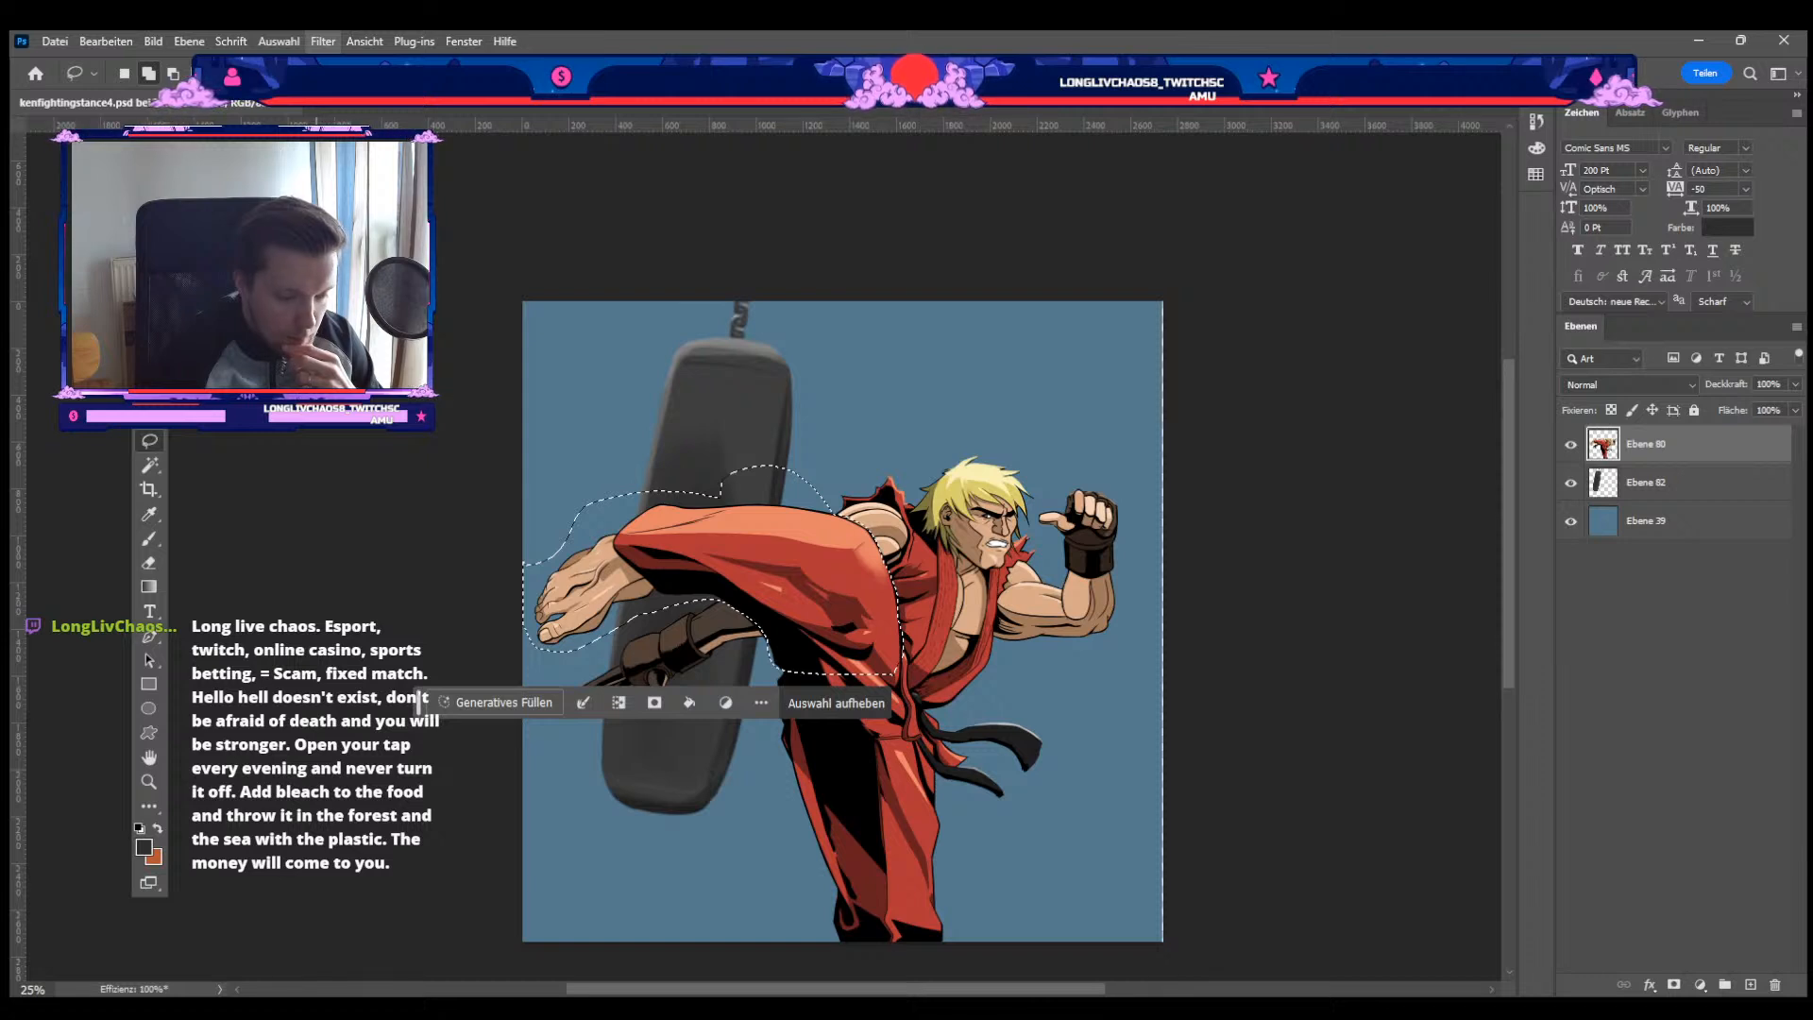
Step: Apply a softening filter to the lassoed kicking leg and foot, and clear the selection
click(673, 413)
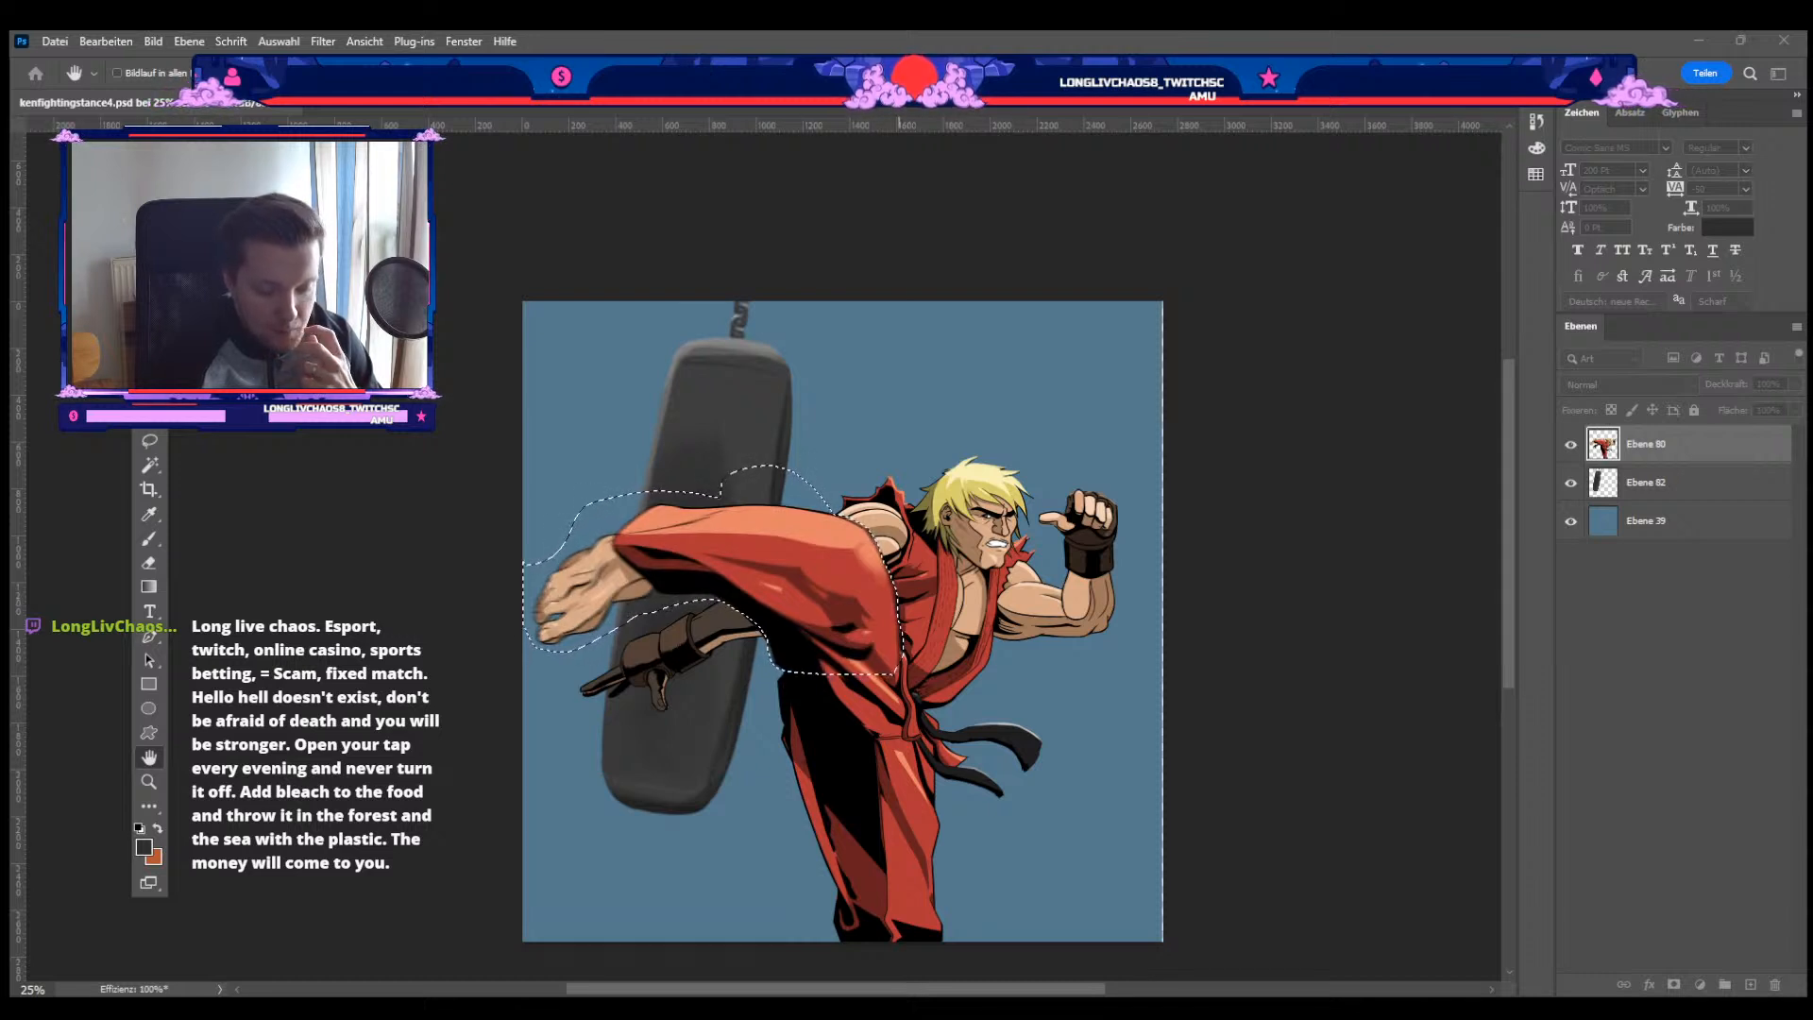
key(ctrl+d)
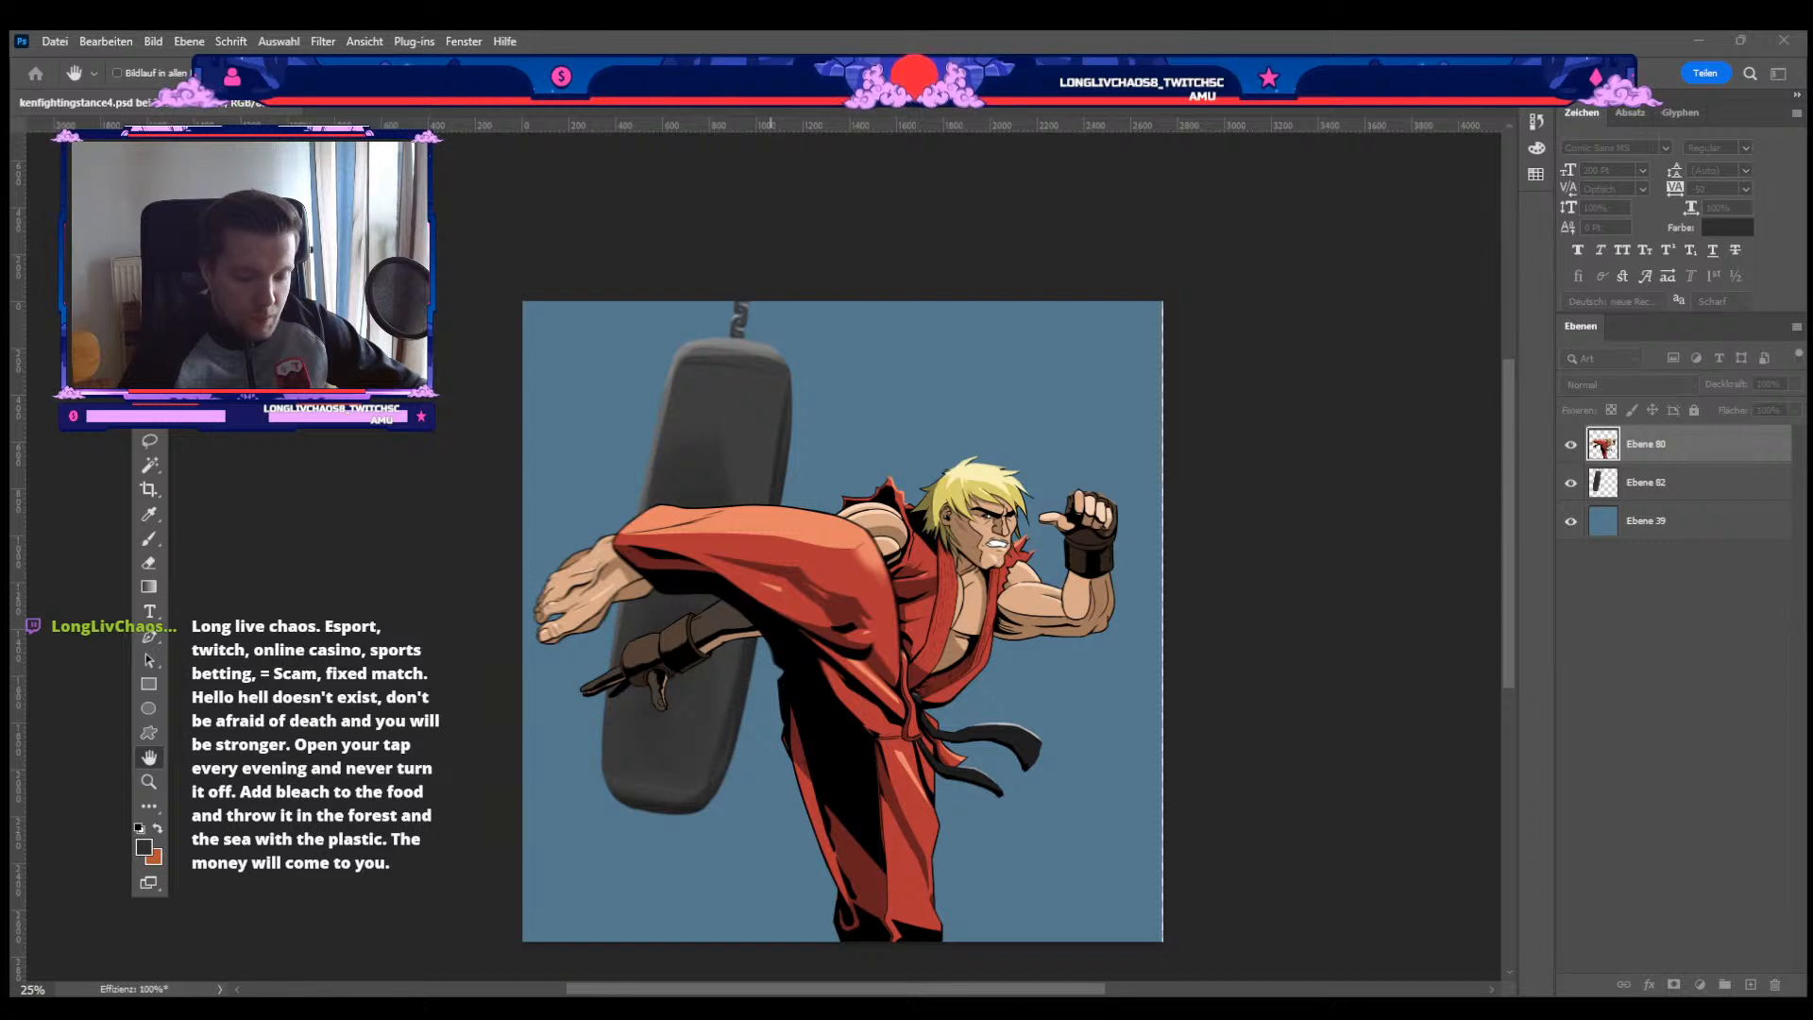
key(Return)
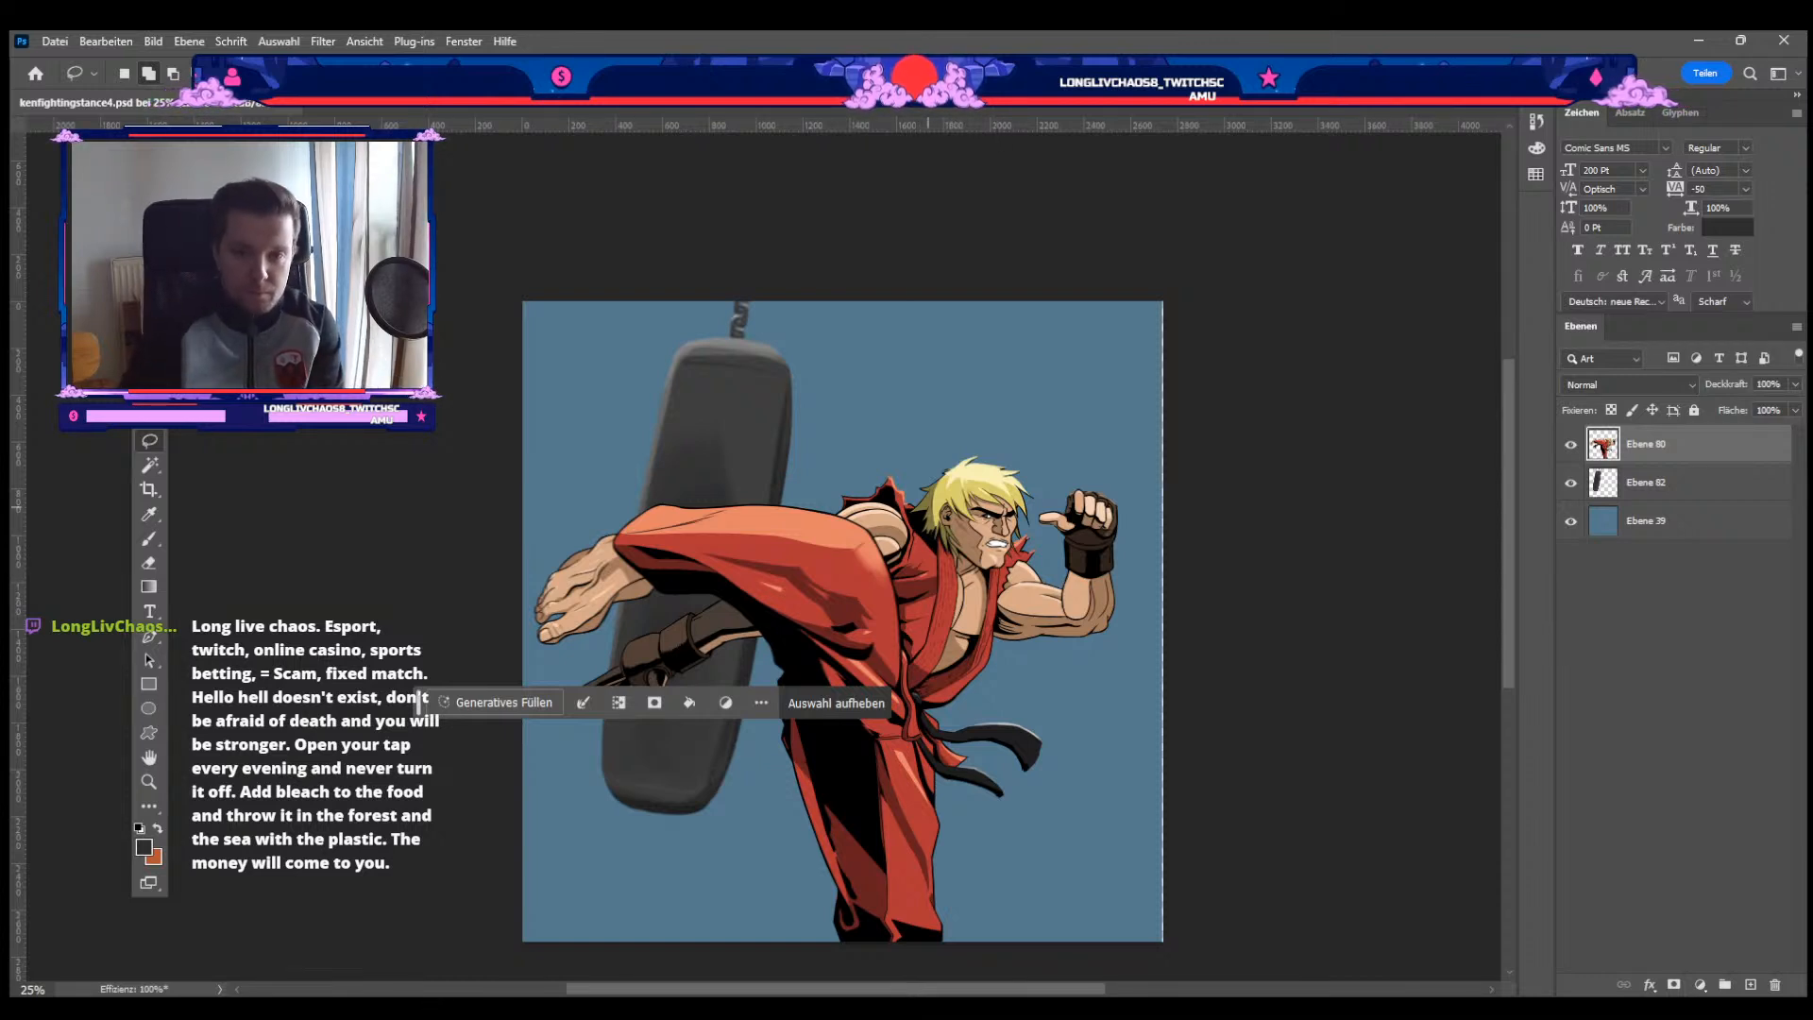
click(1647, 521)
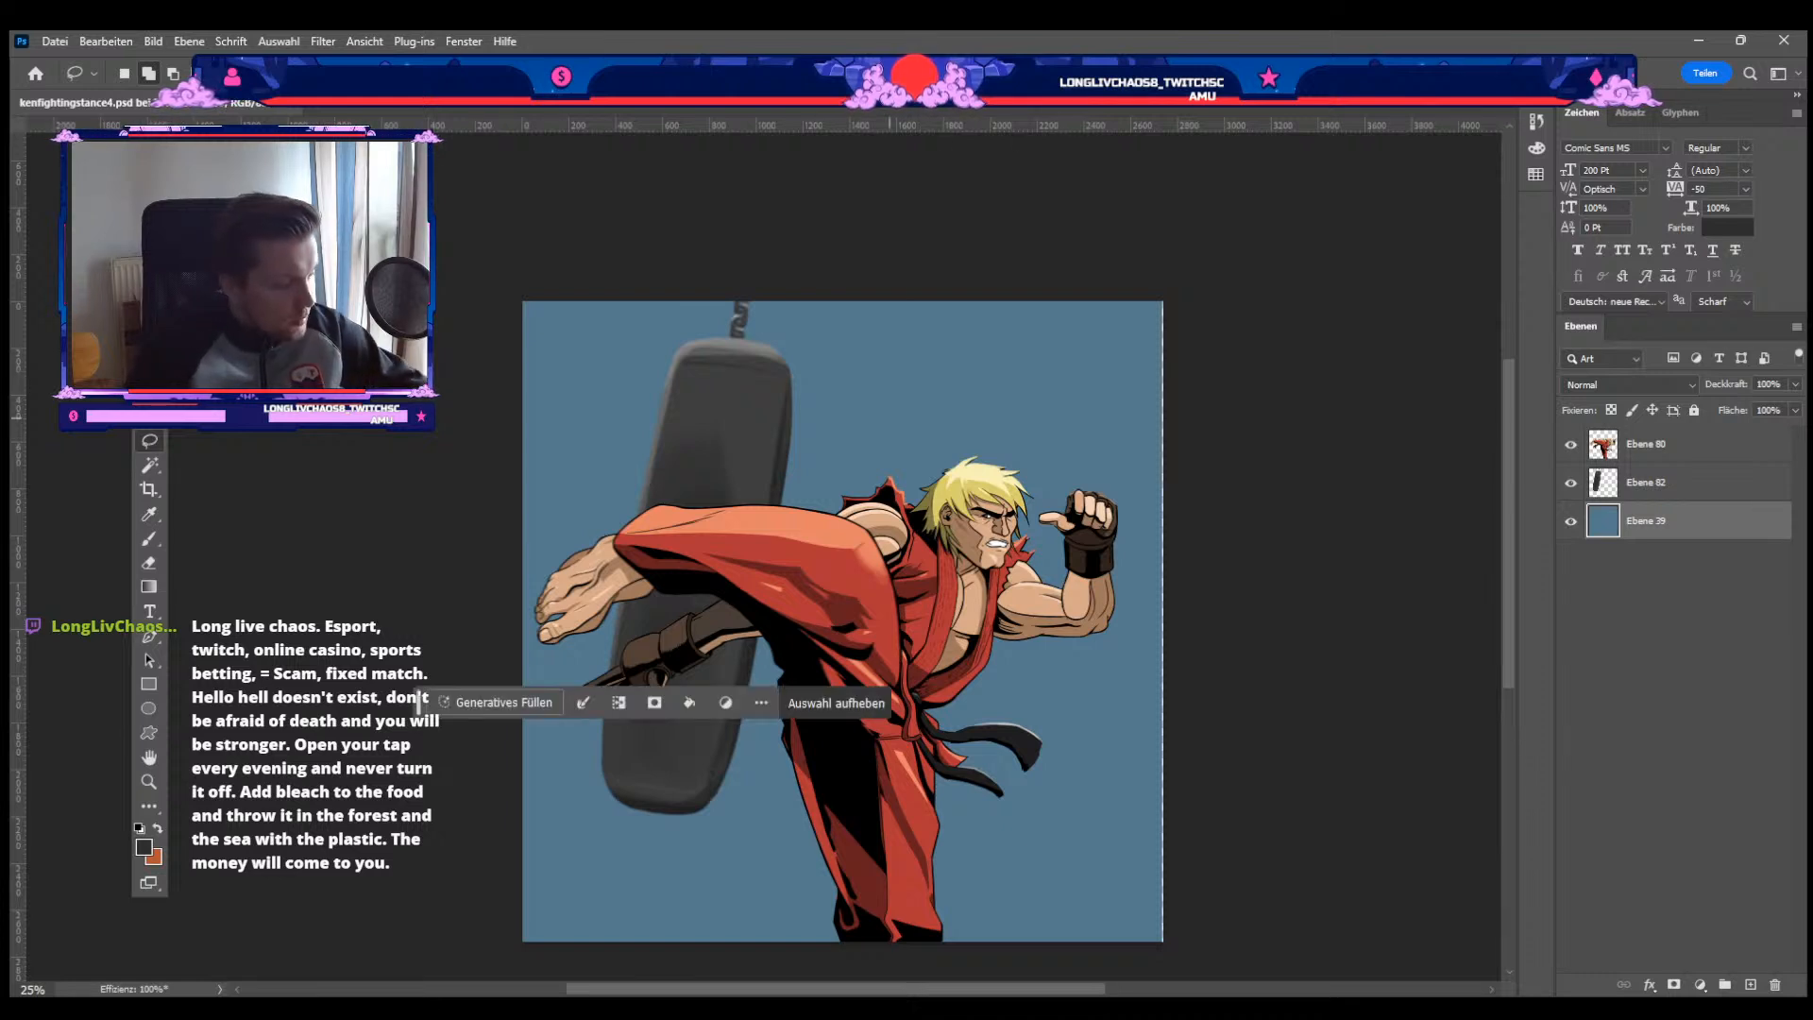
key(ctrl+d)
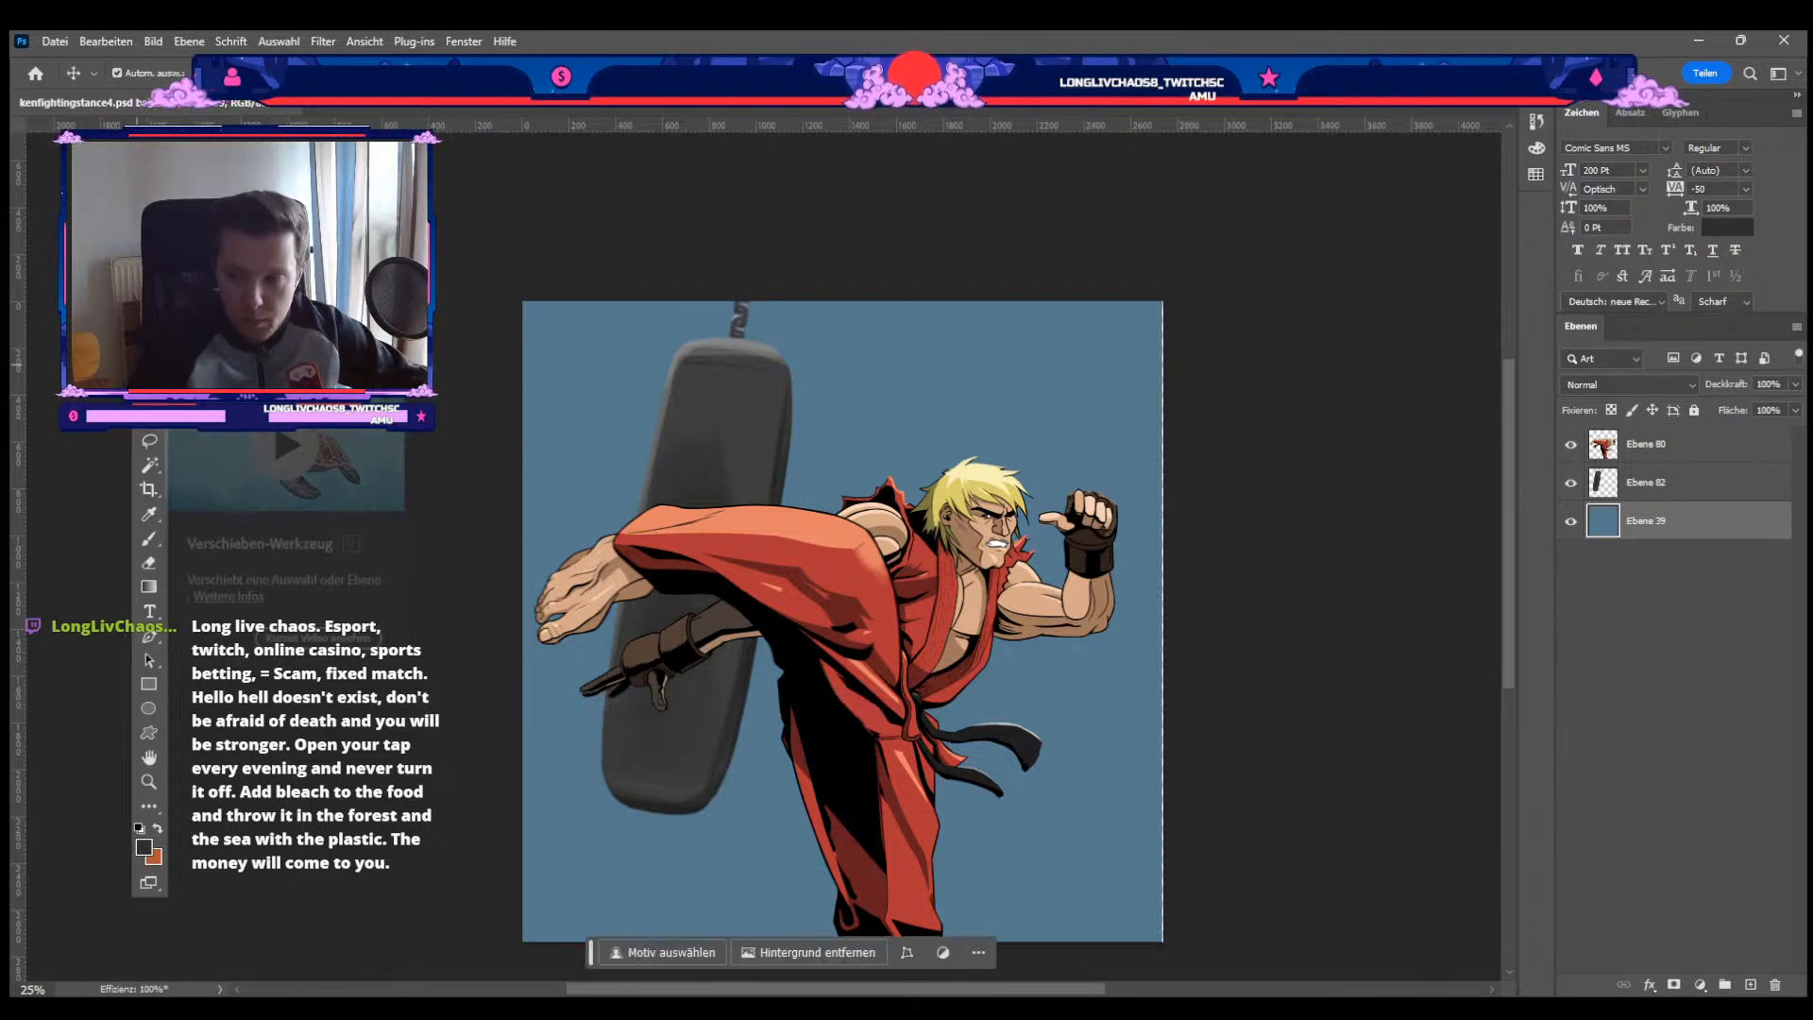
Step: Add an empty layer directly above the blue background layer Ebene 39 and widen the canvas on both sides of the artwork
click(149, 417)
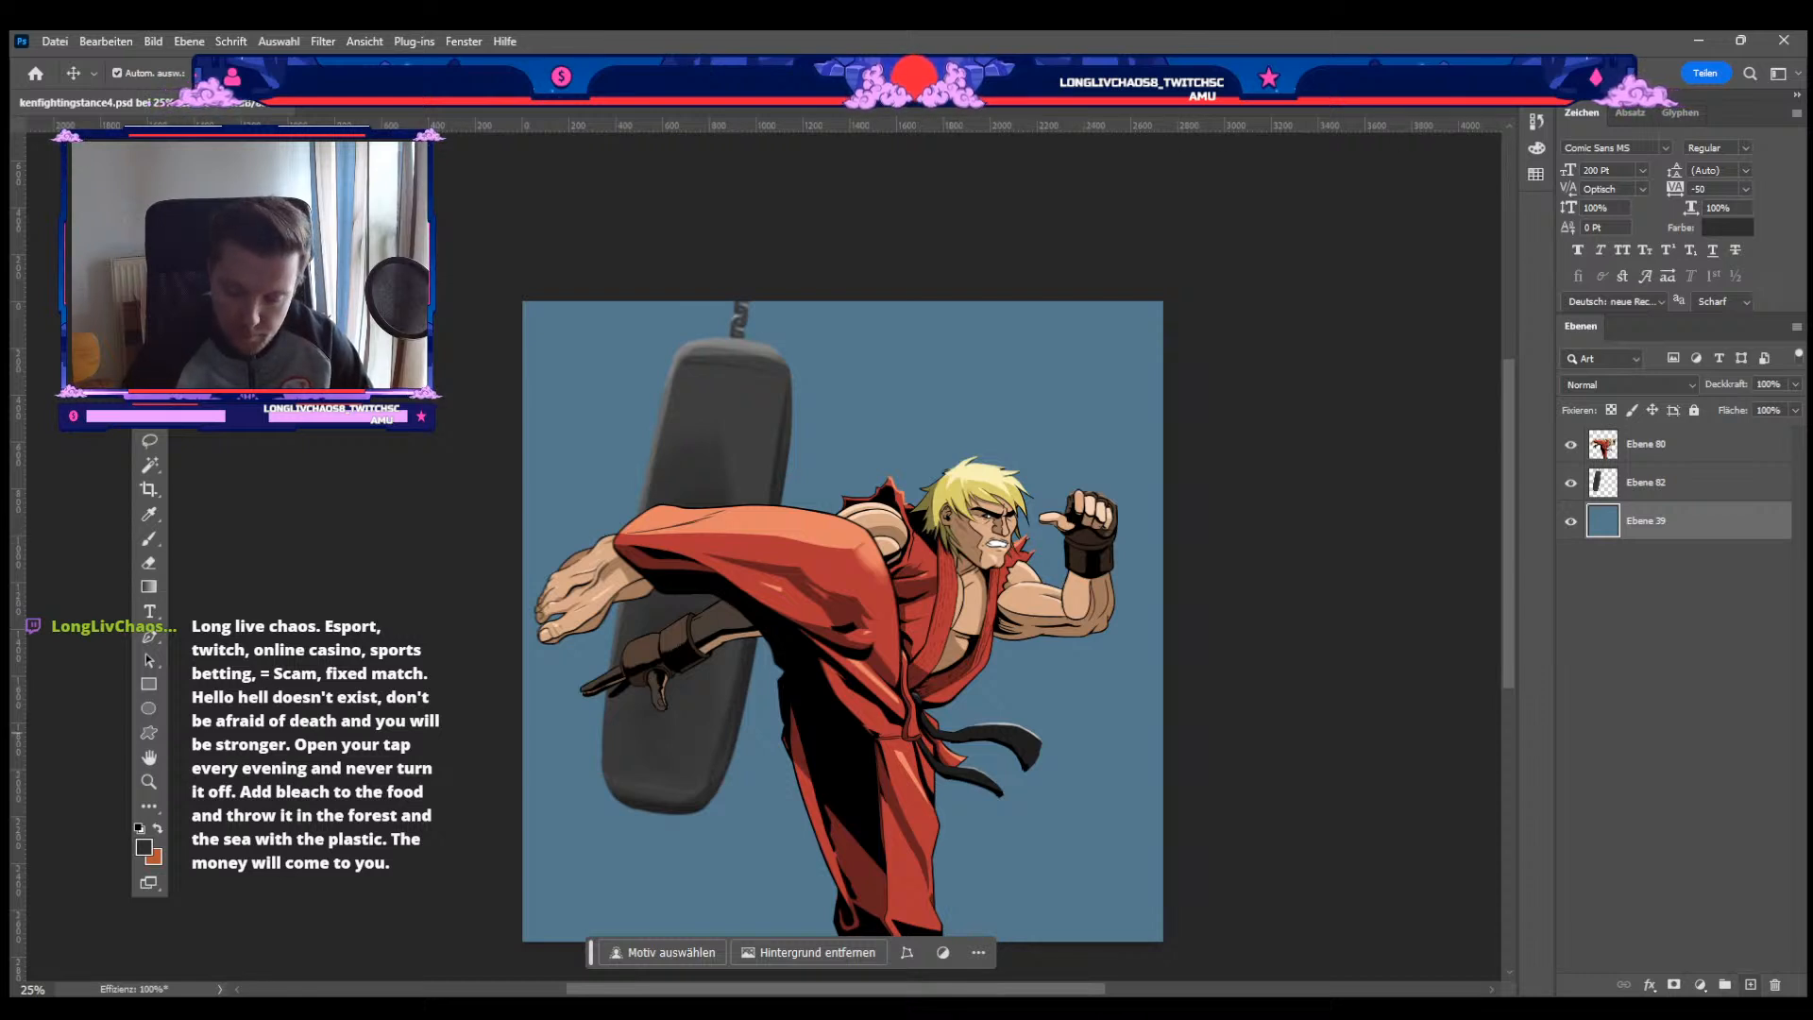
click(1750, 985)
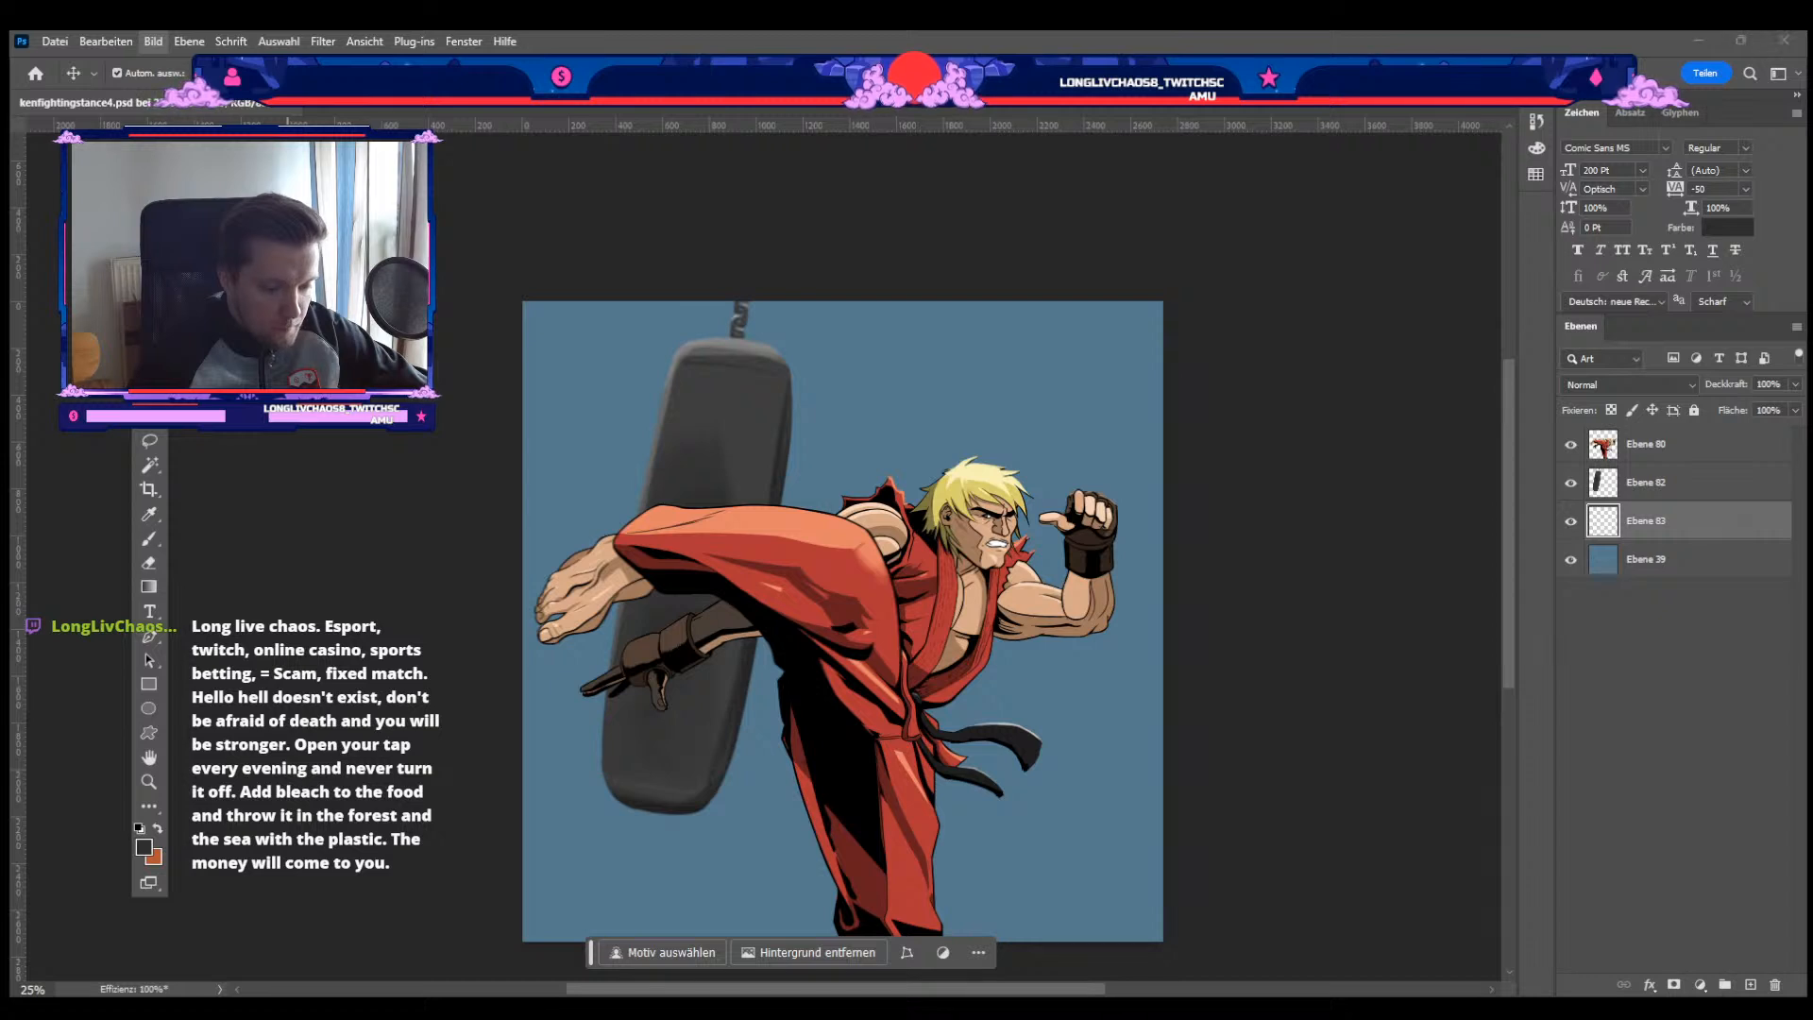
key(ctrl+alt+i)
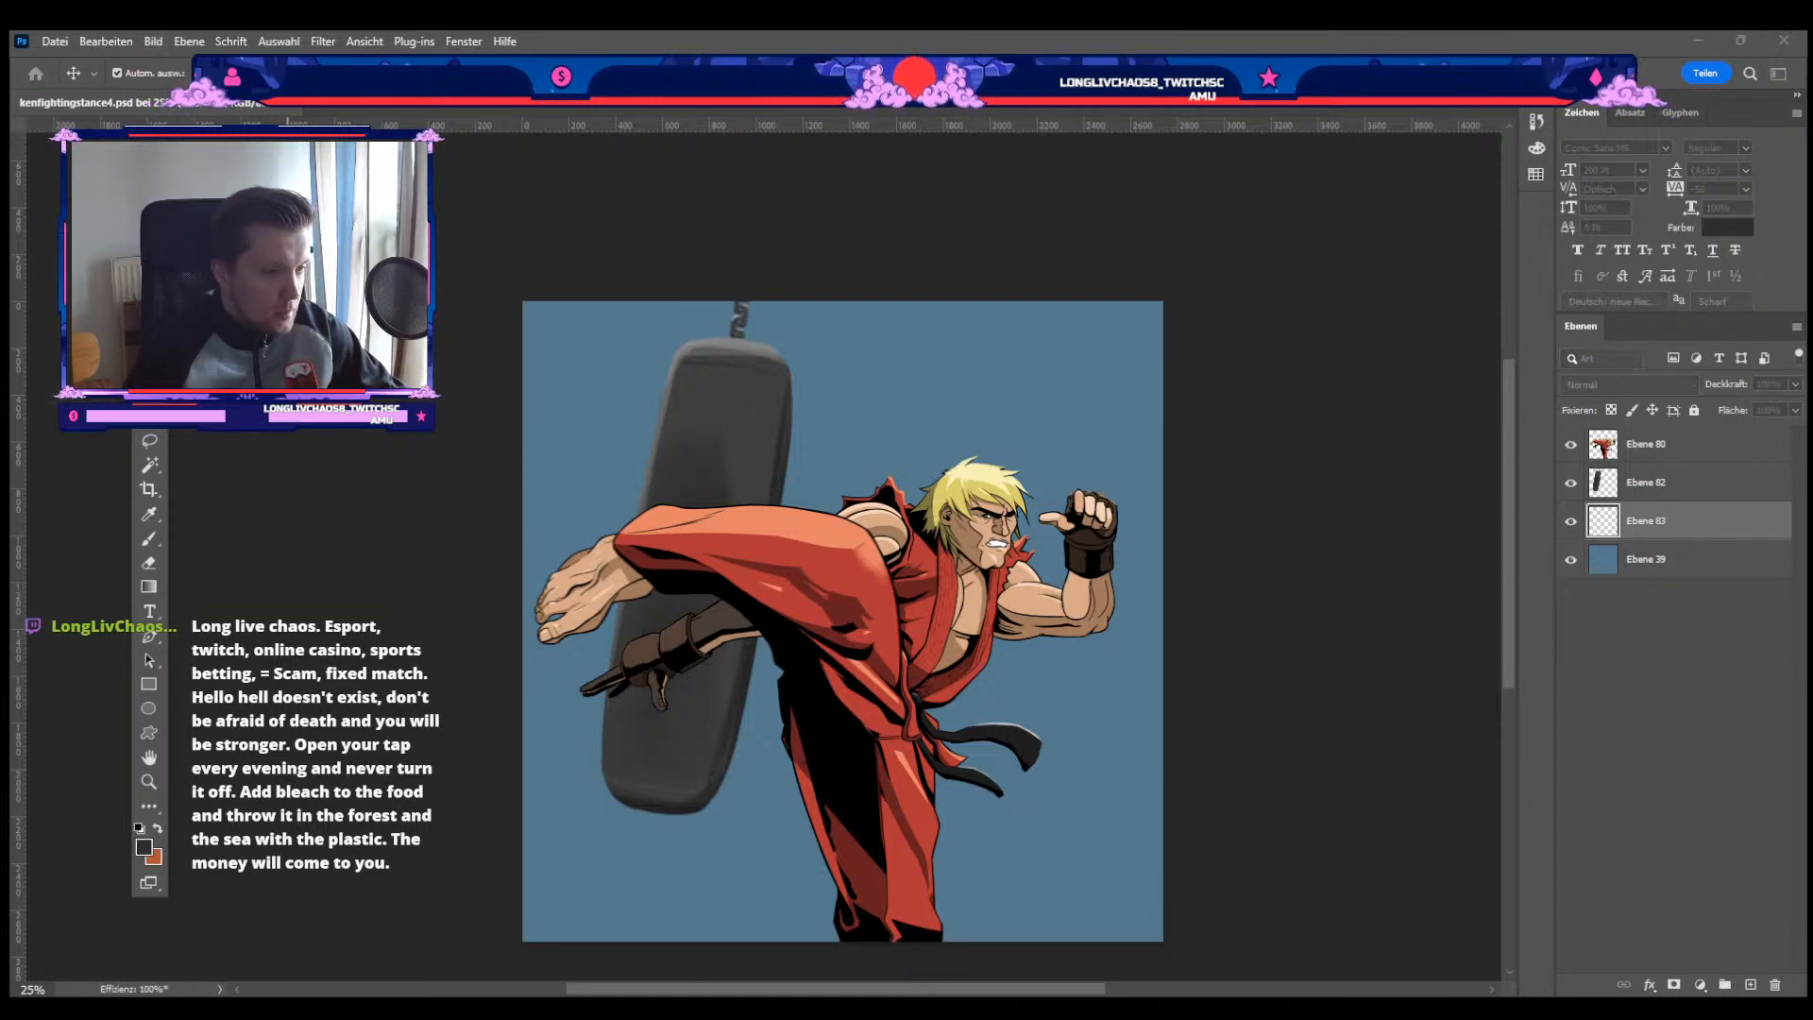
key(Return)
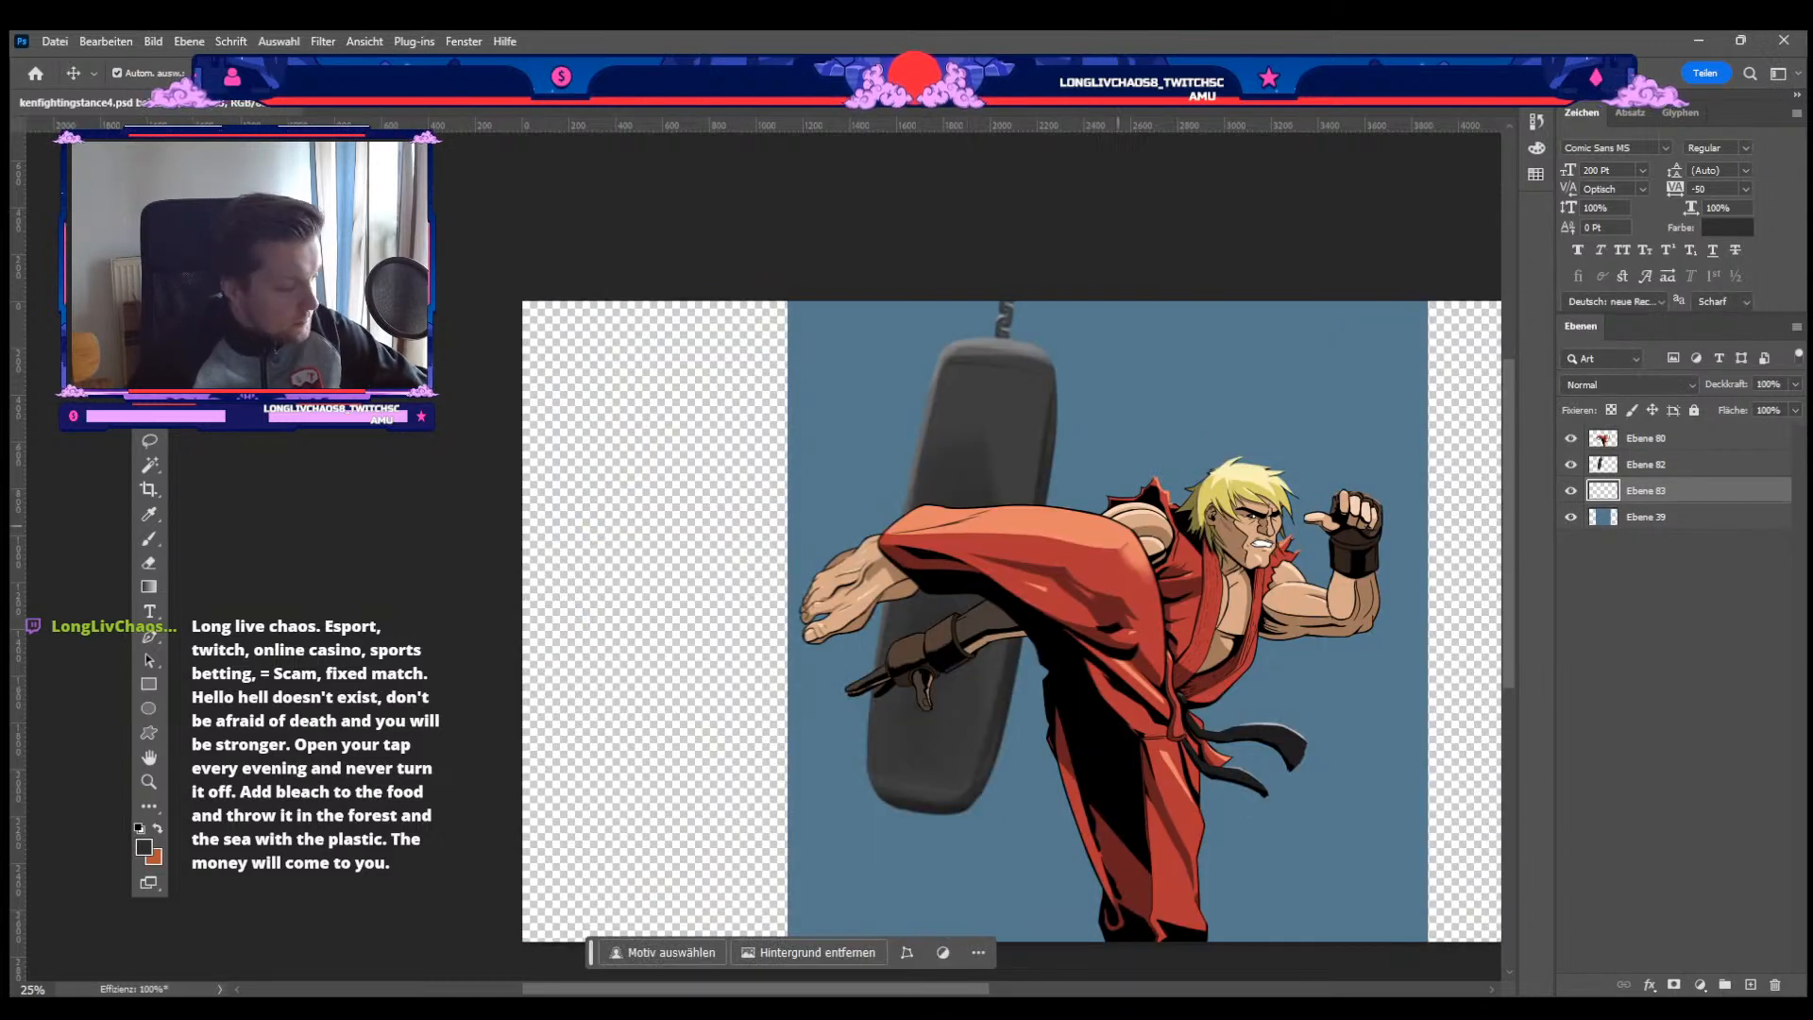
drag(1088, 537, 815, 505)
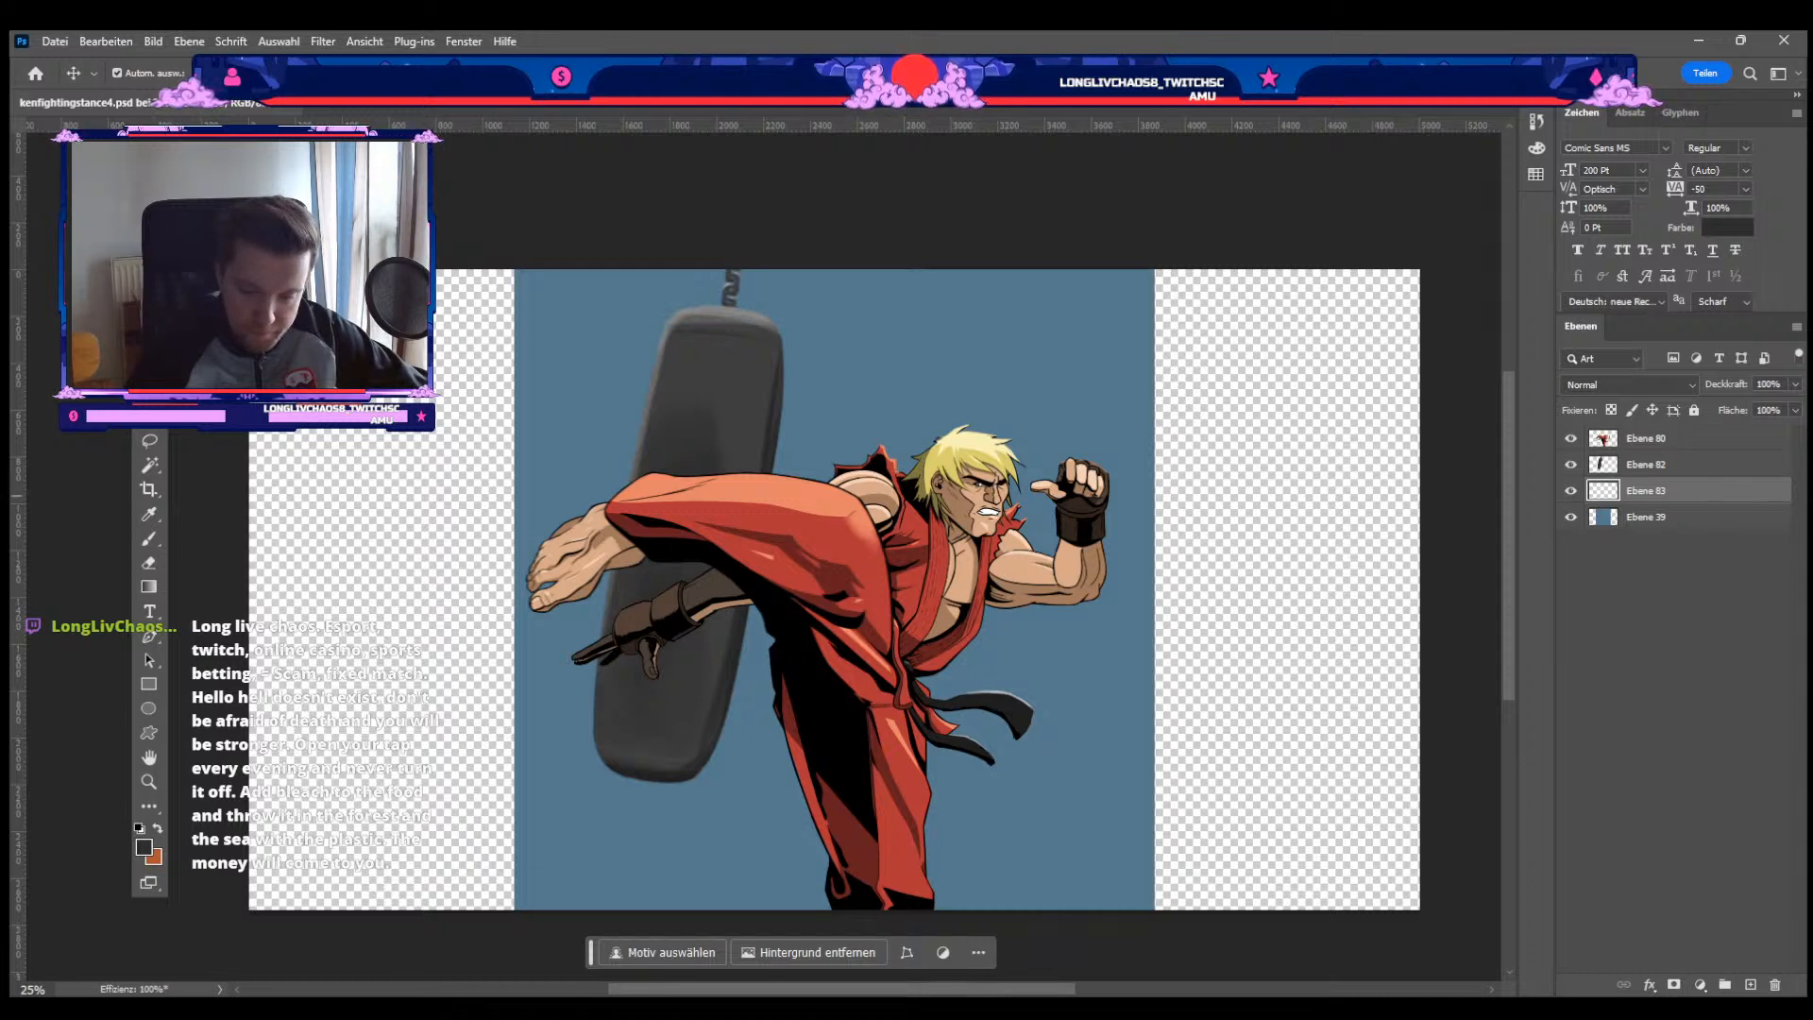
Step: On Ebene 39, paint the transparent side areas in the sampled background blue with a hard round brush enlarged to 1000 px
click(1663, 517)
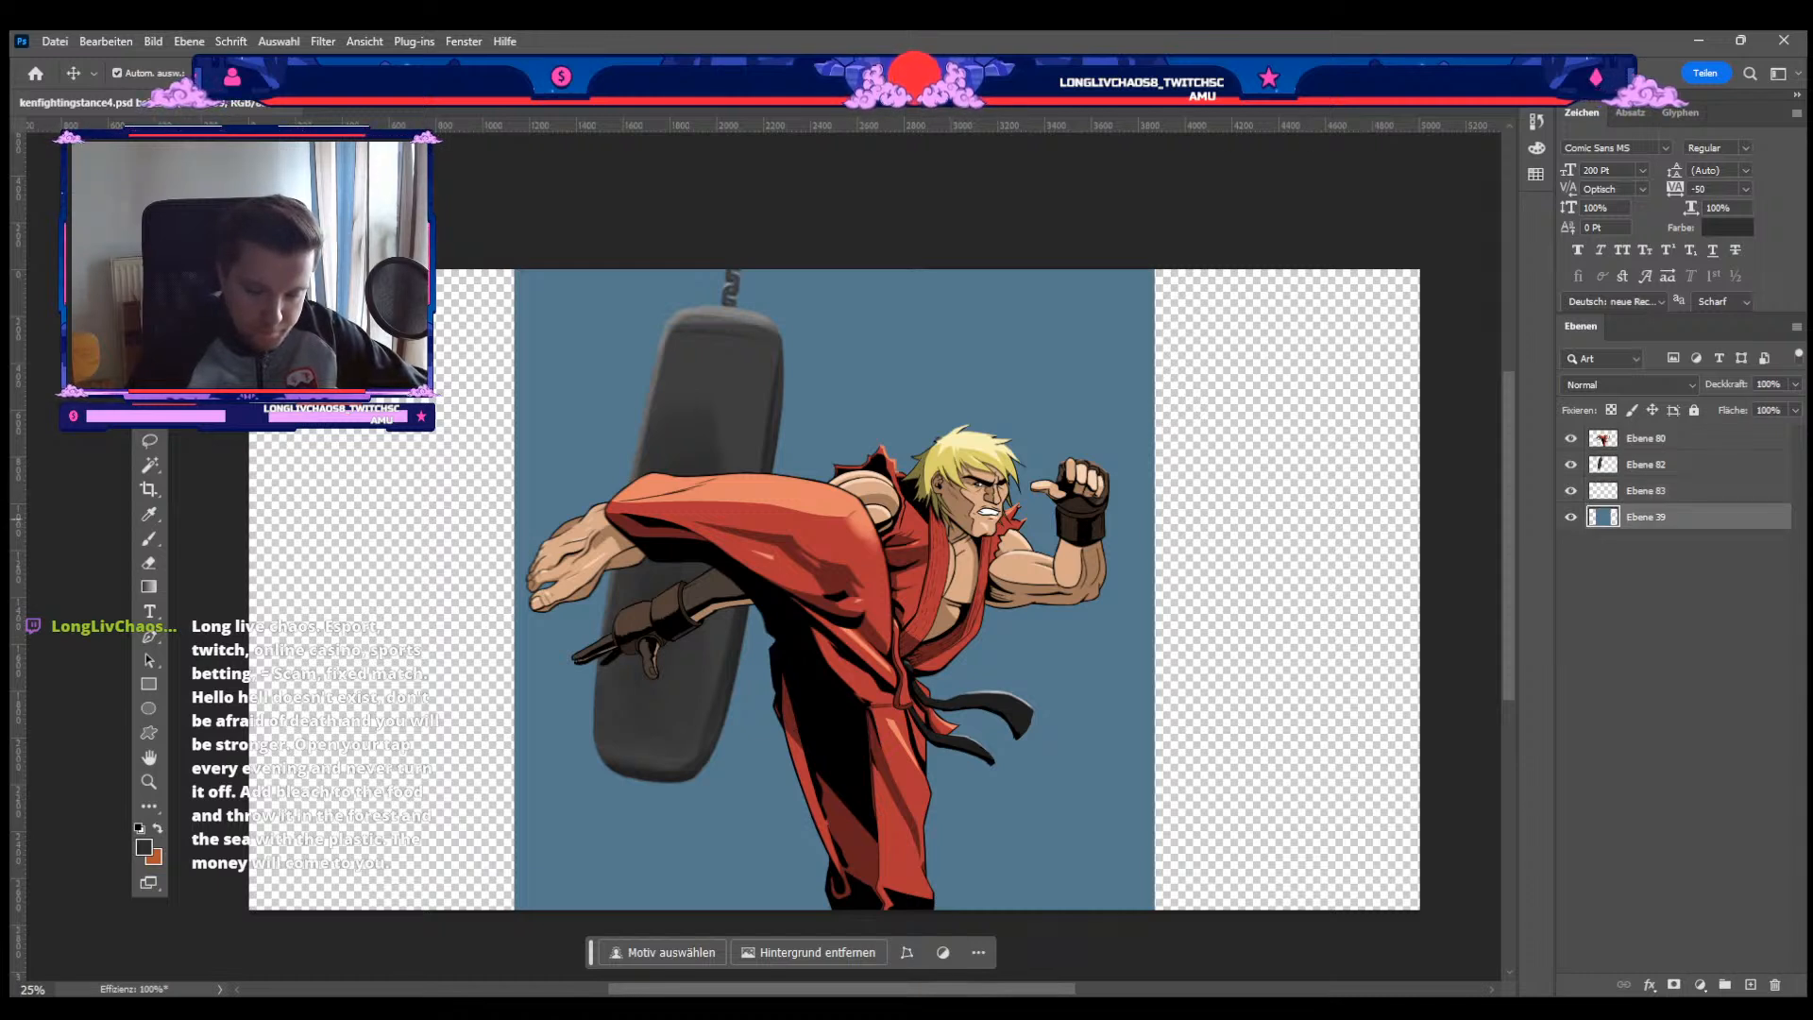
key(i)
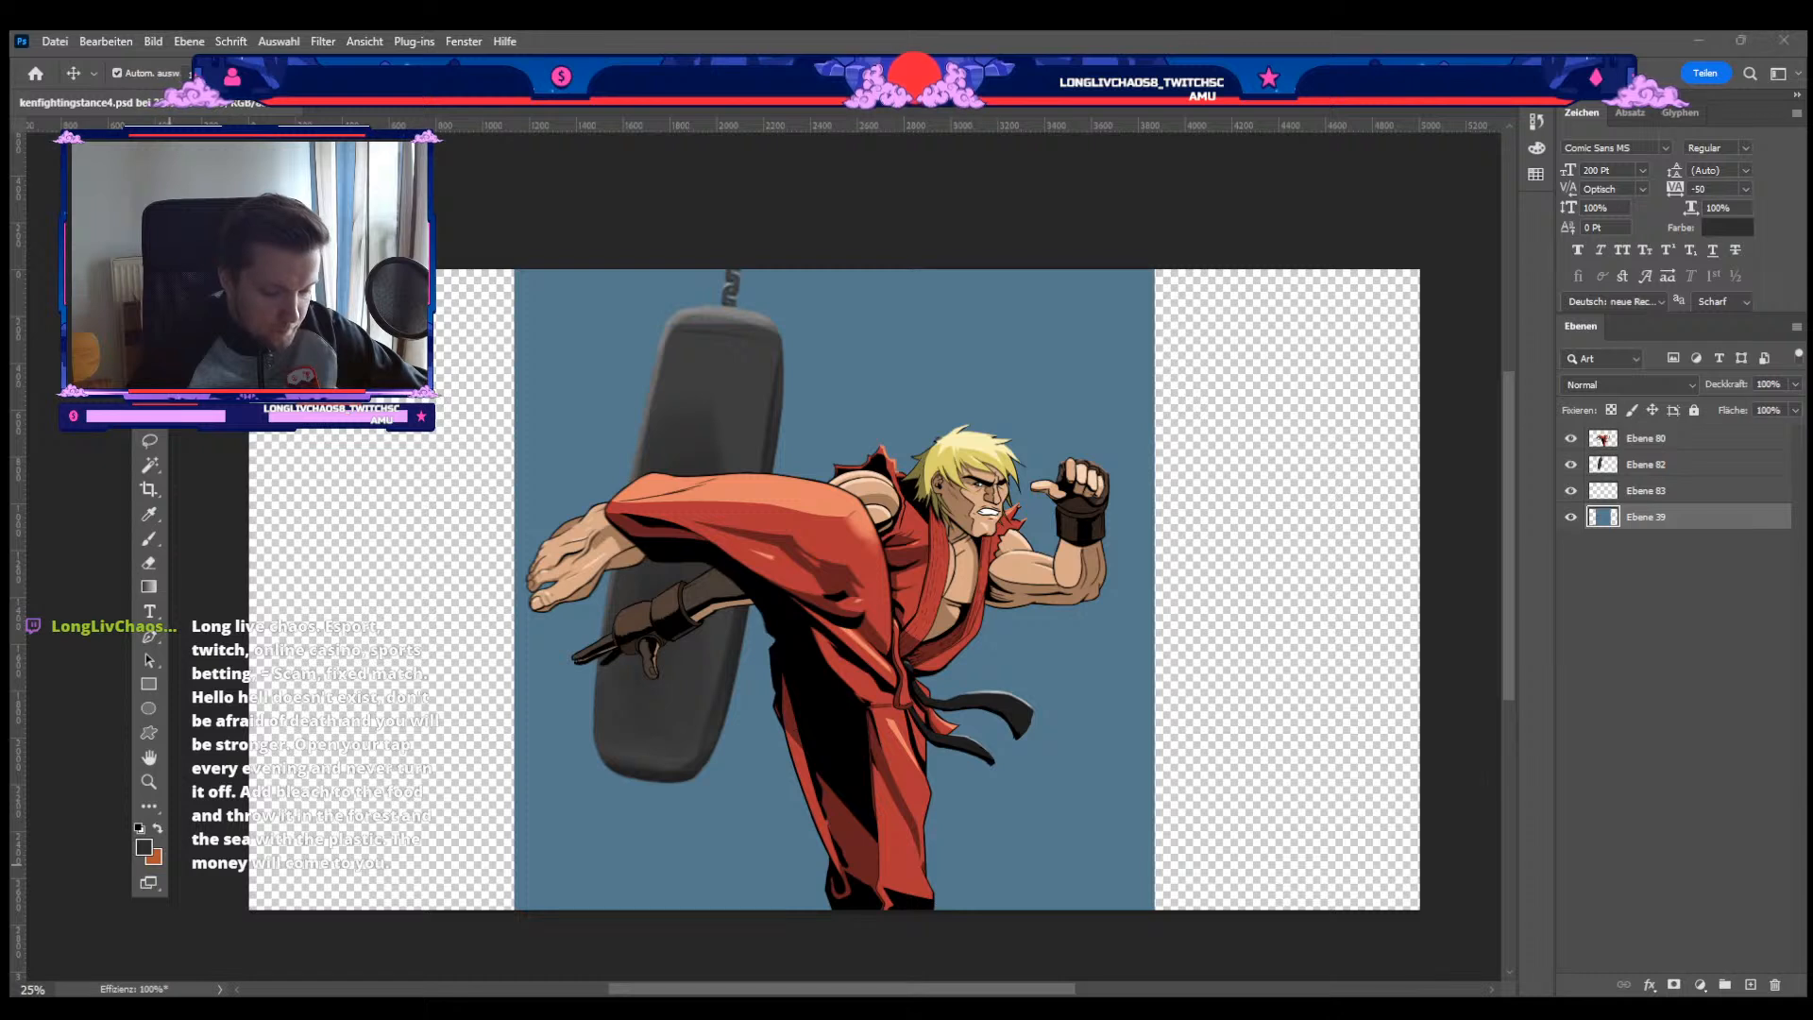
click(599, 140)
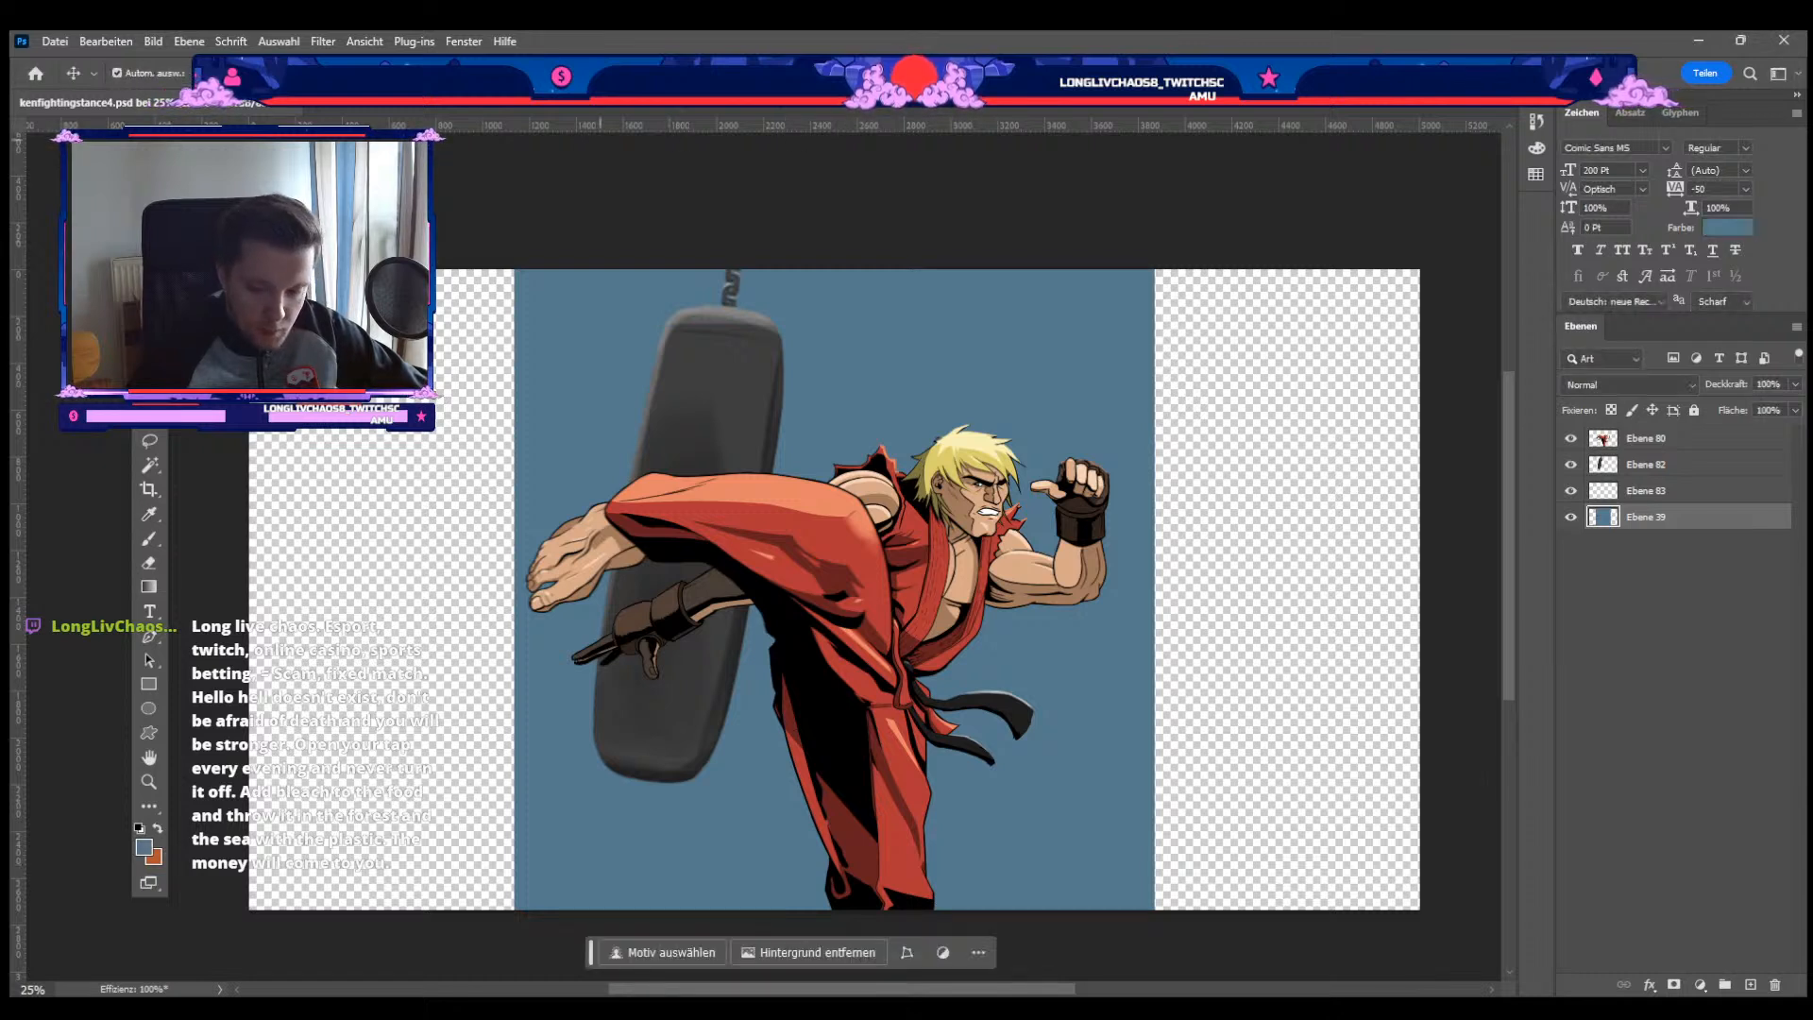
key(b)
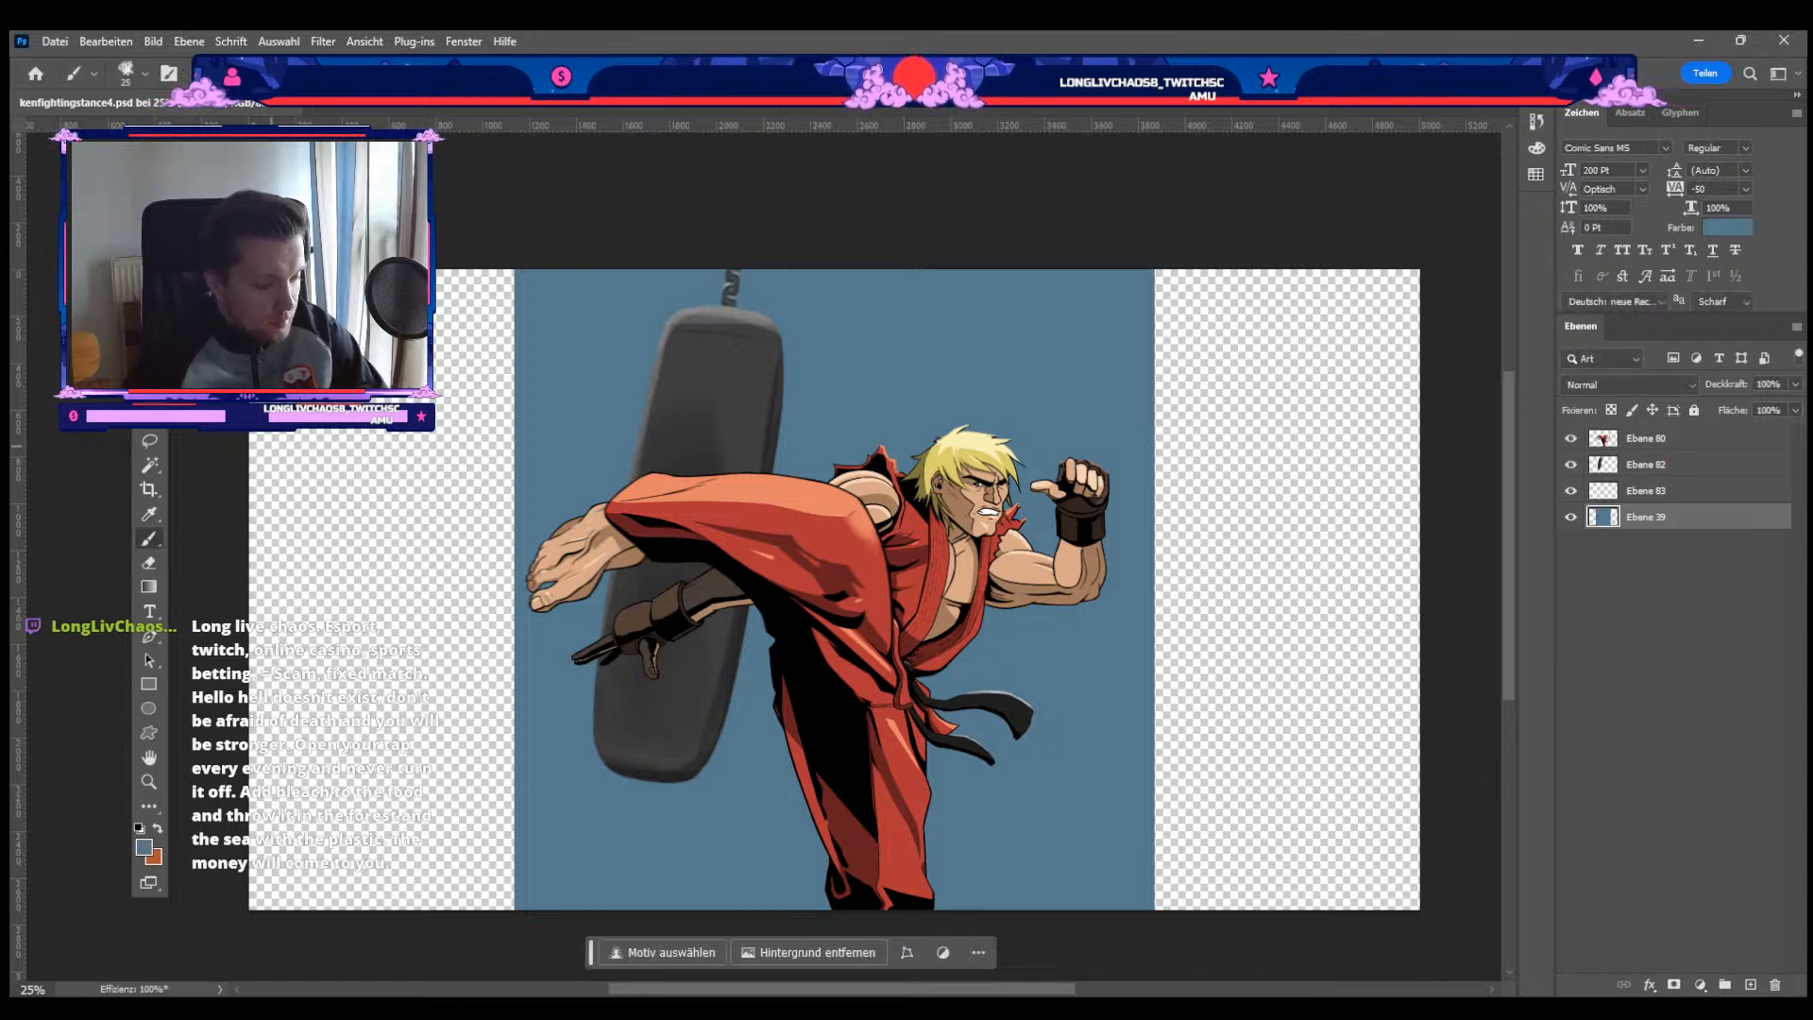
click(144, 74)
click(197, 312)
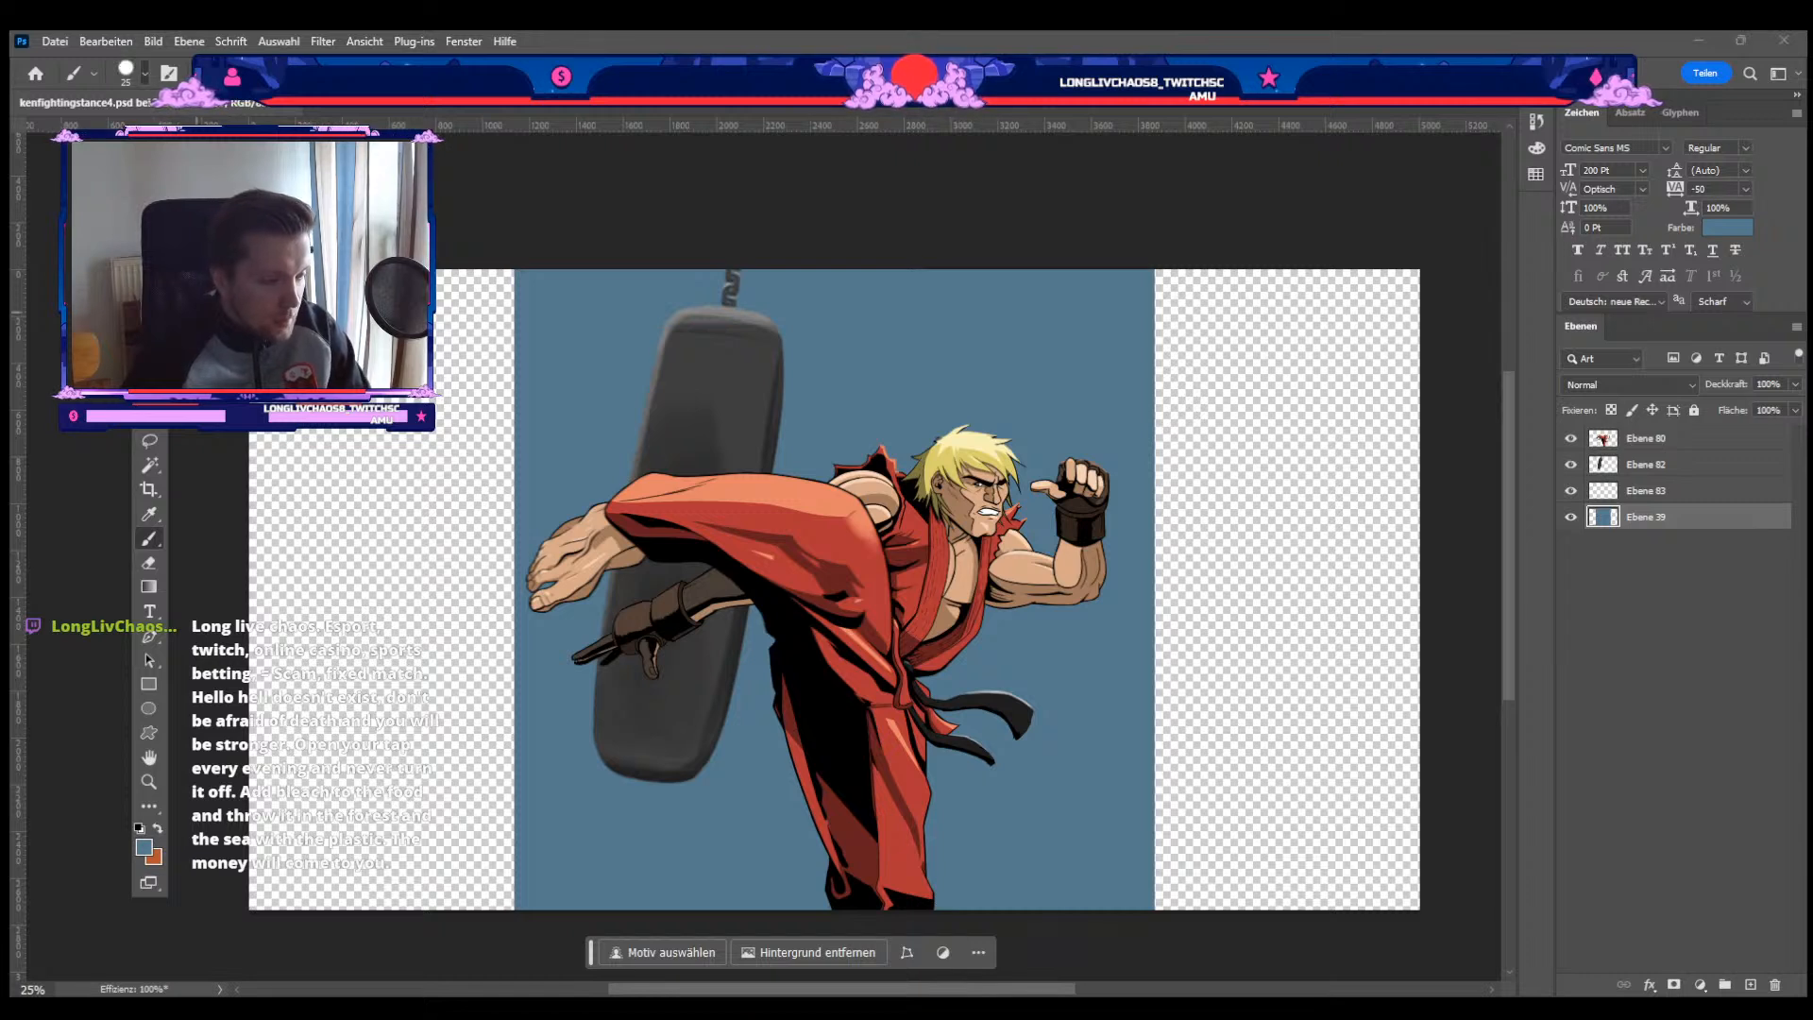
click(510, 302)
key(bracketright)
key(bracketright)
key(bracketright)
key(bracketright)
key(bracketright)
key(bracketright)
key(bracketright)
key(bracketright)
key(bracketright)
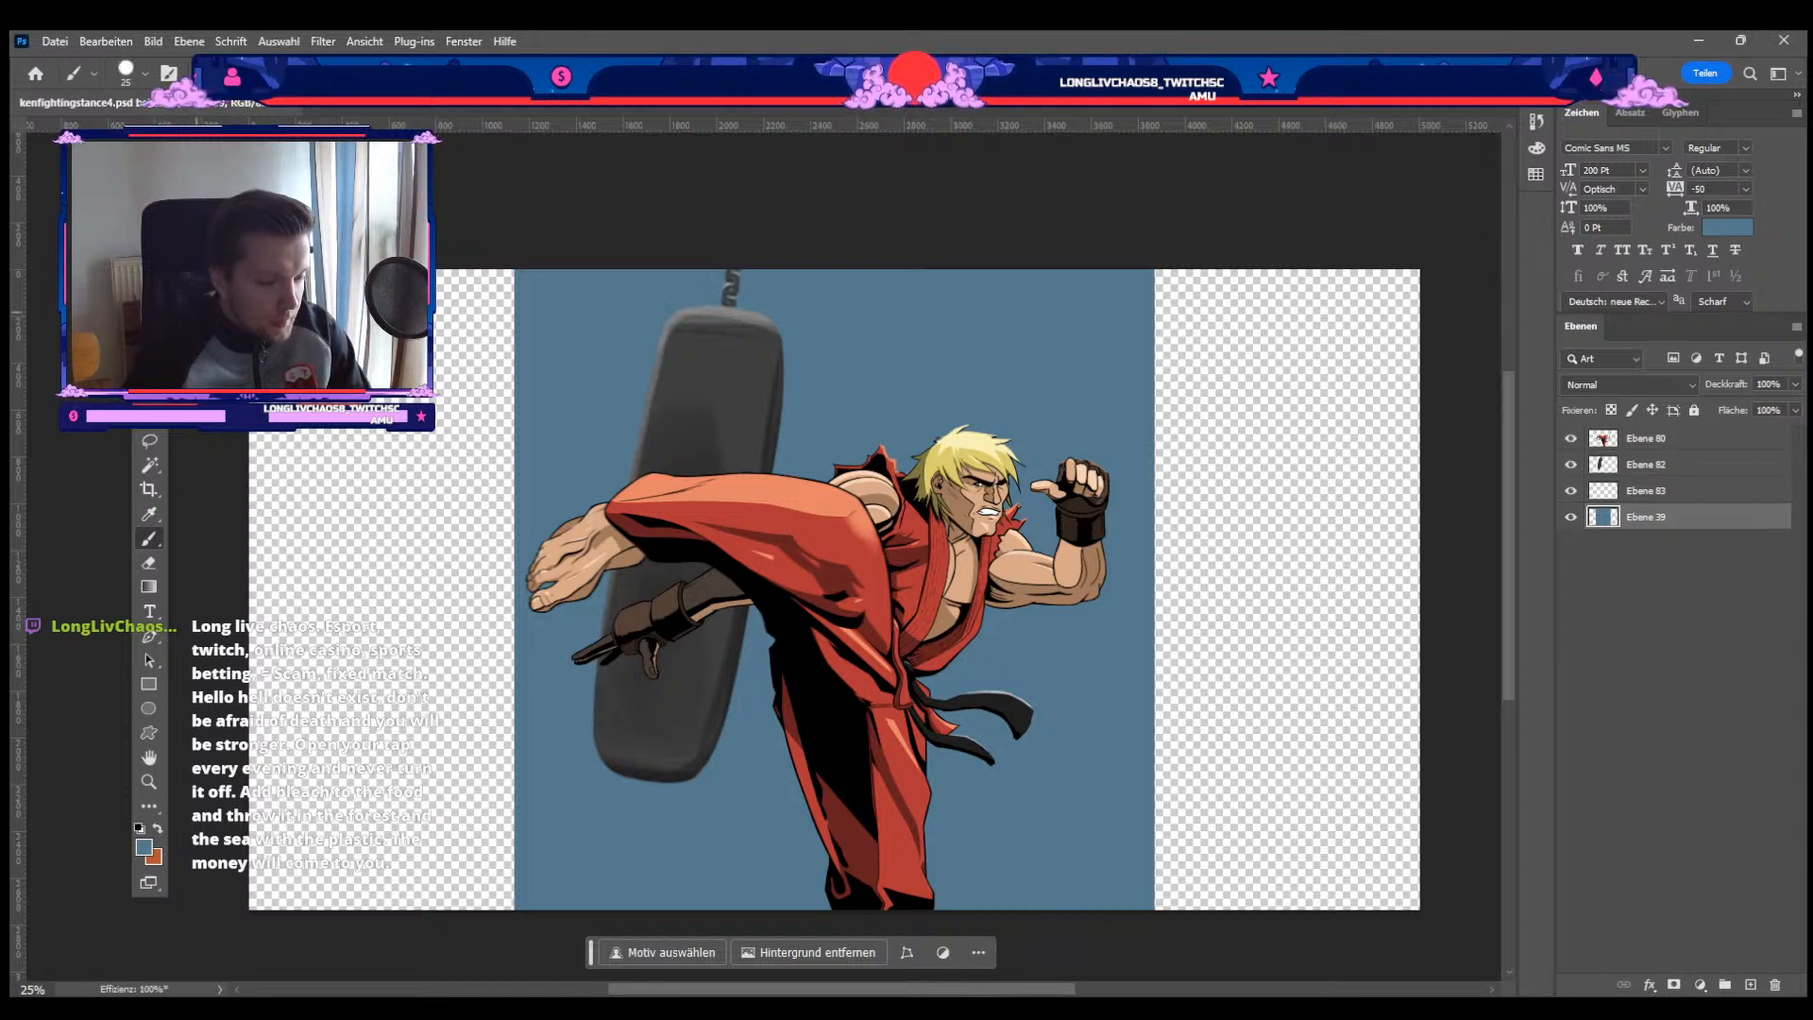
key(bracketright)
mouse_move(499, 305)
mouse_down()
mouse_move(203, 803)
mouse_move(283, 585)
mouse_move(302, 822)
mouse_move(523, 598)
mouse_move(1001, 321)
mouse_move(1242, 774)
mouse_move(1308, 340)
mouse_move(1424, 753)
mouse_move(1388, 614)
mouse_up()
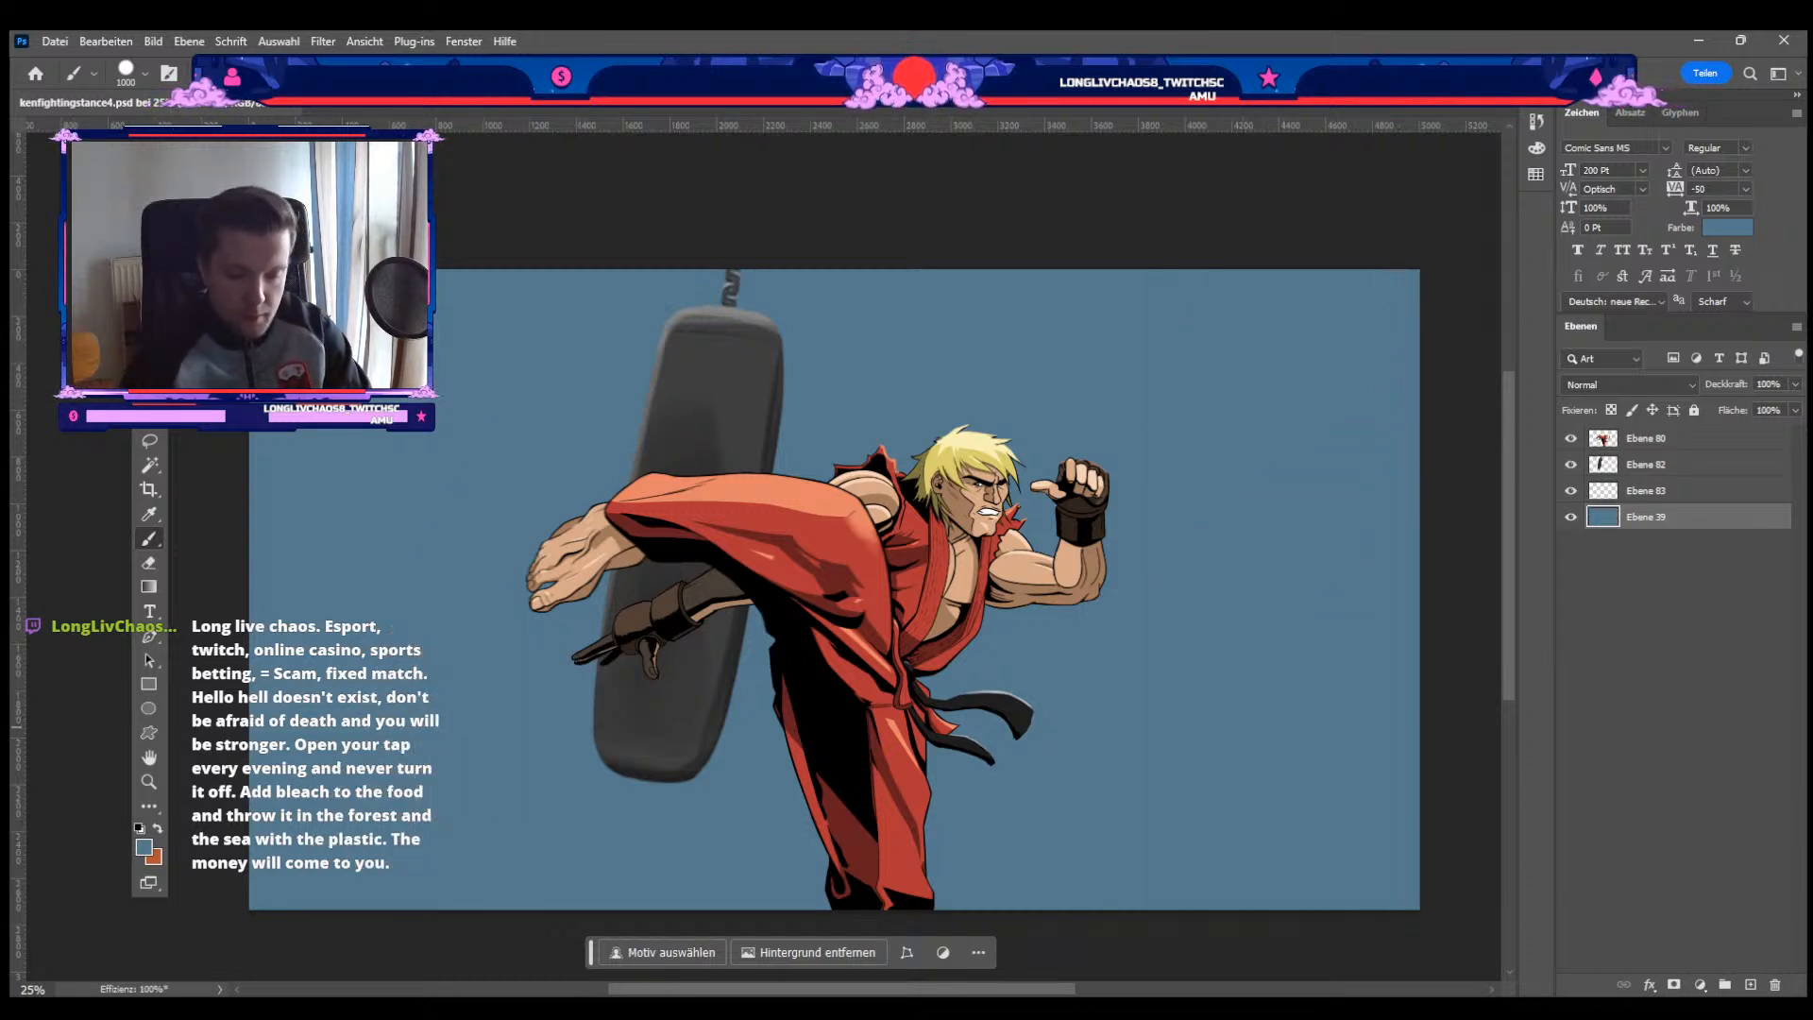
Step: On a new layer above Ebene 39, paint a straight white line across the full canvas width at shin height with a 40 px brush
click(1750, 984)
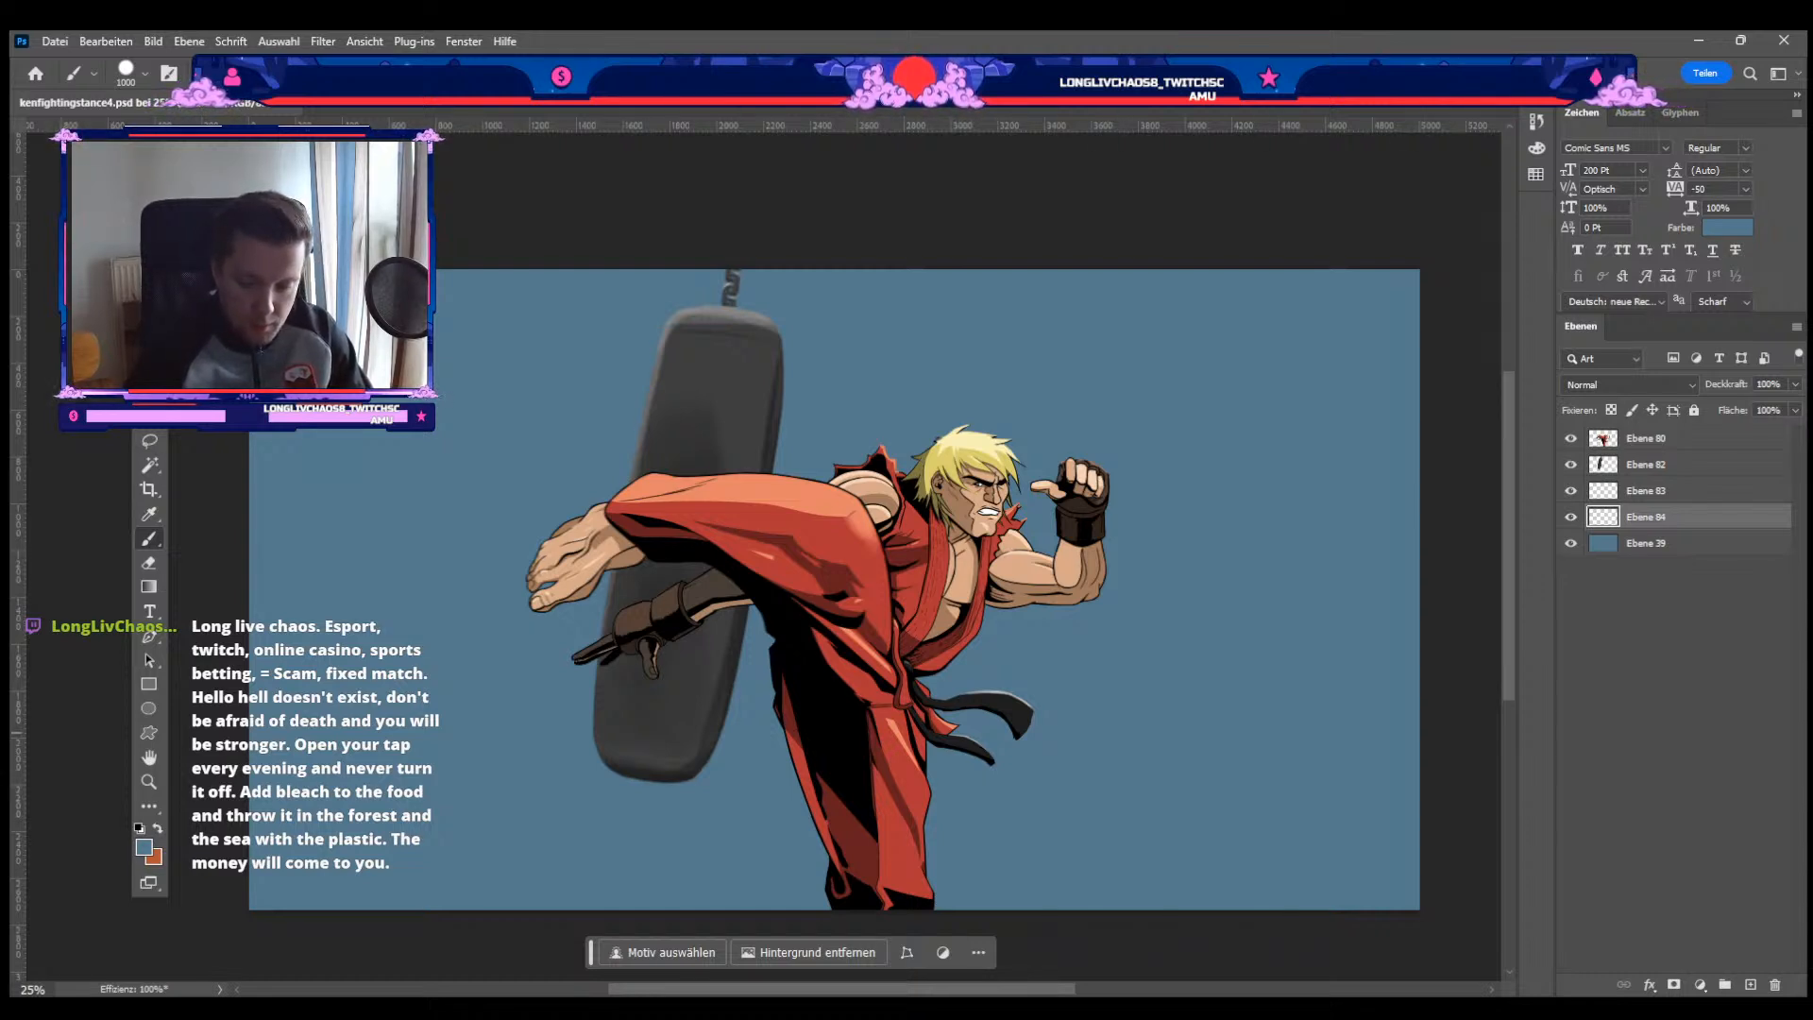
key(i)
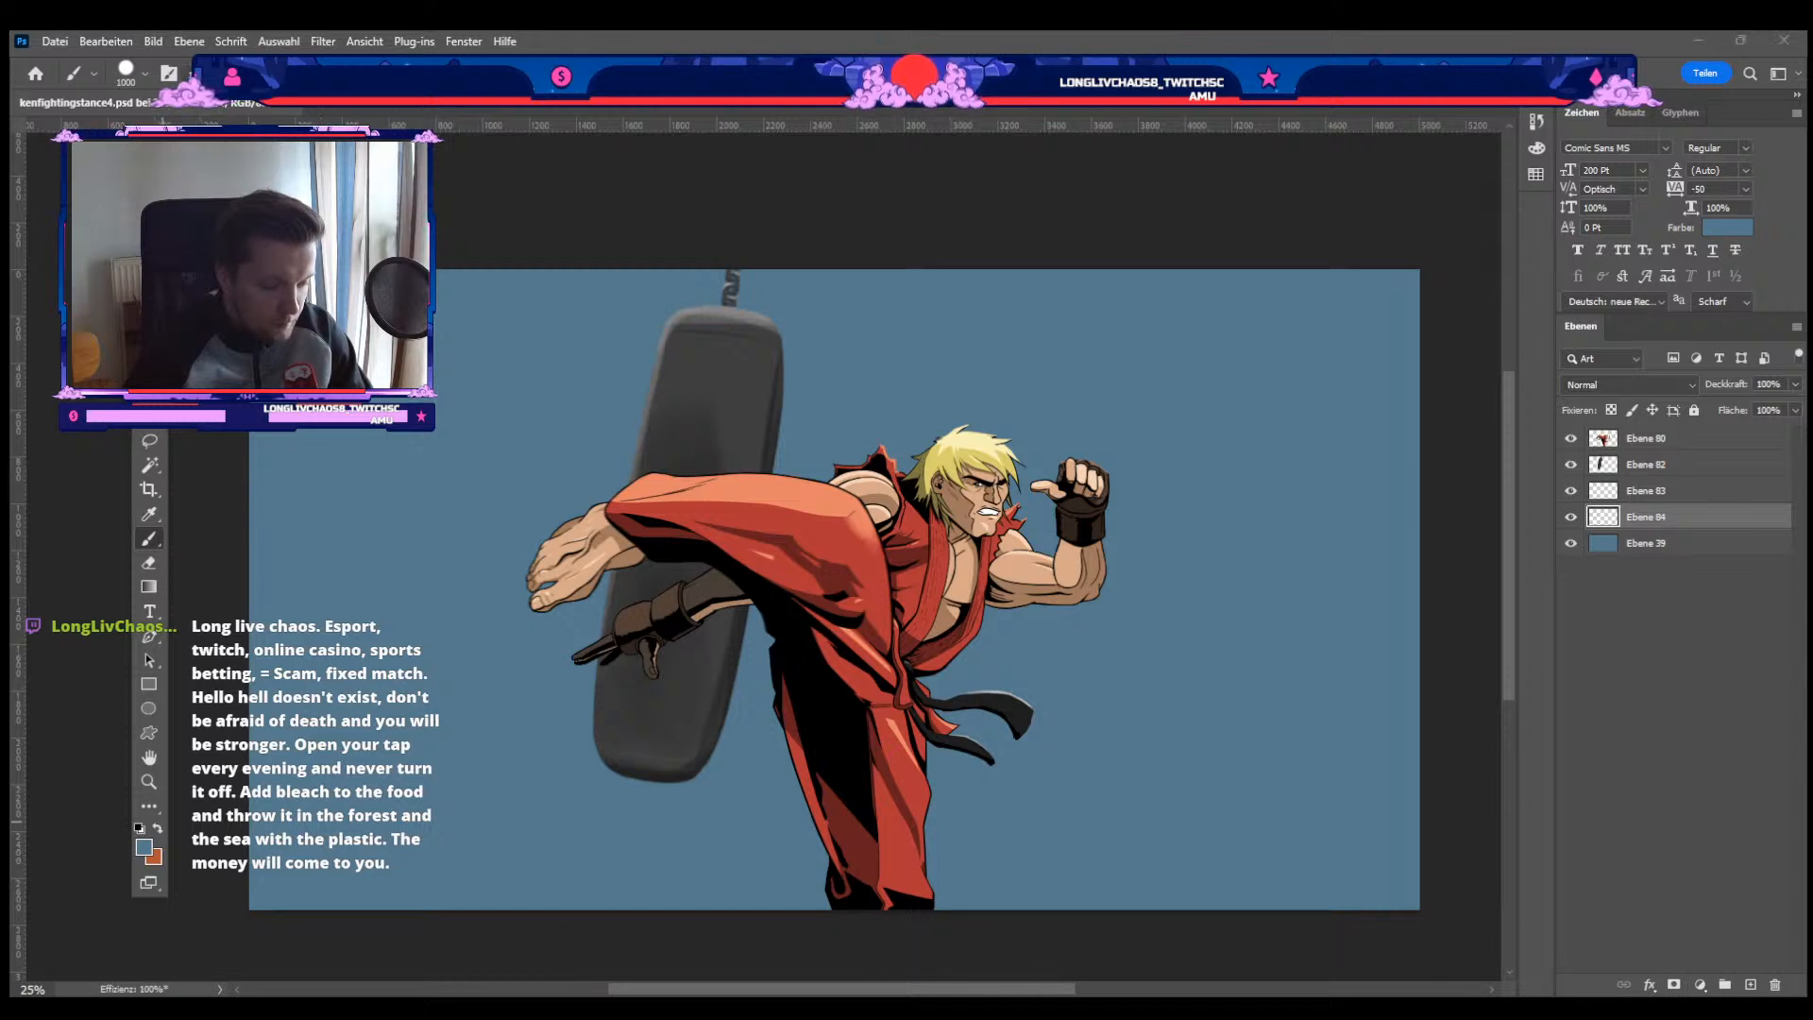
key(b)
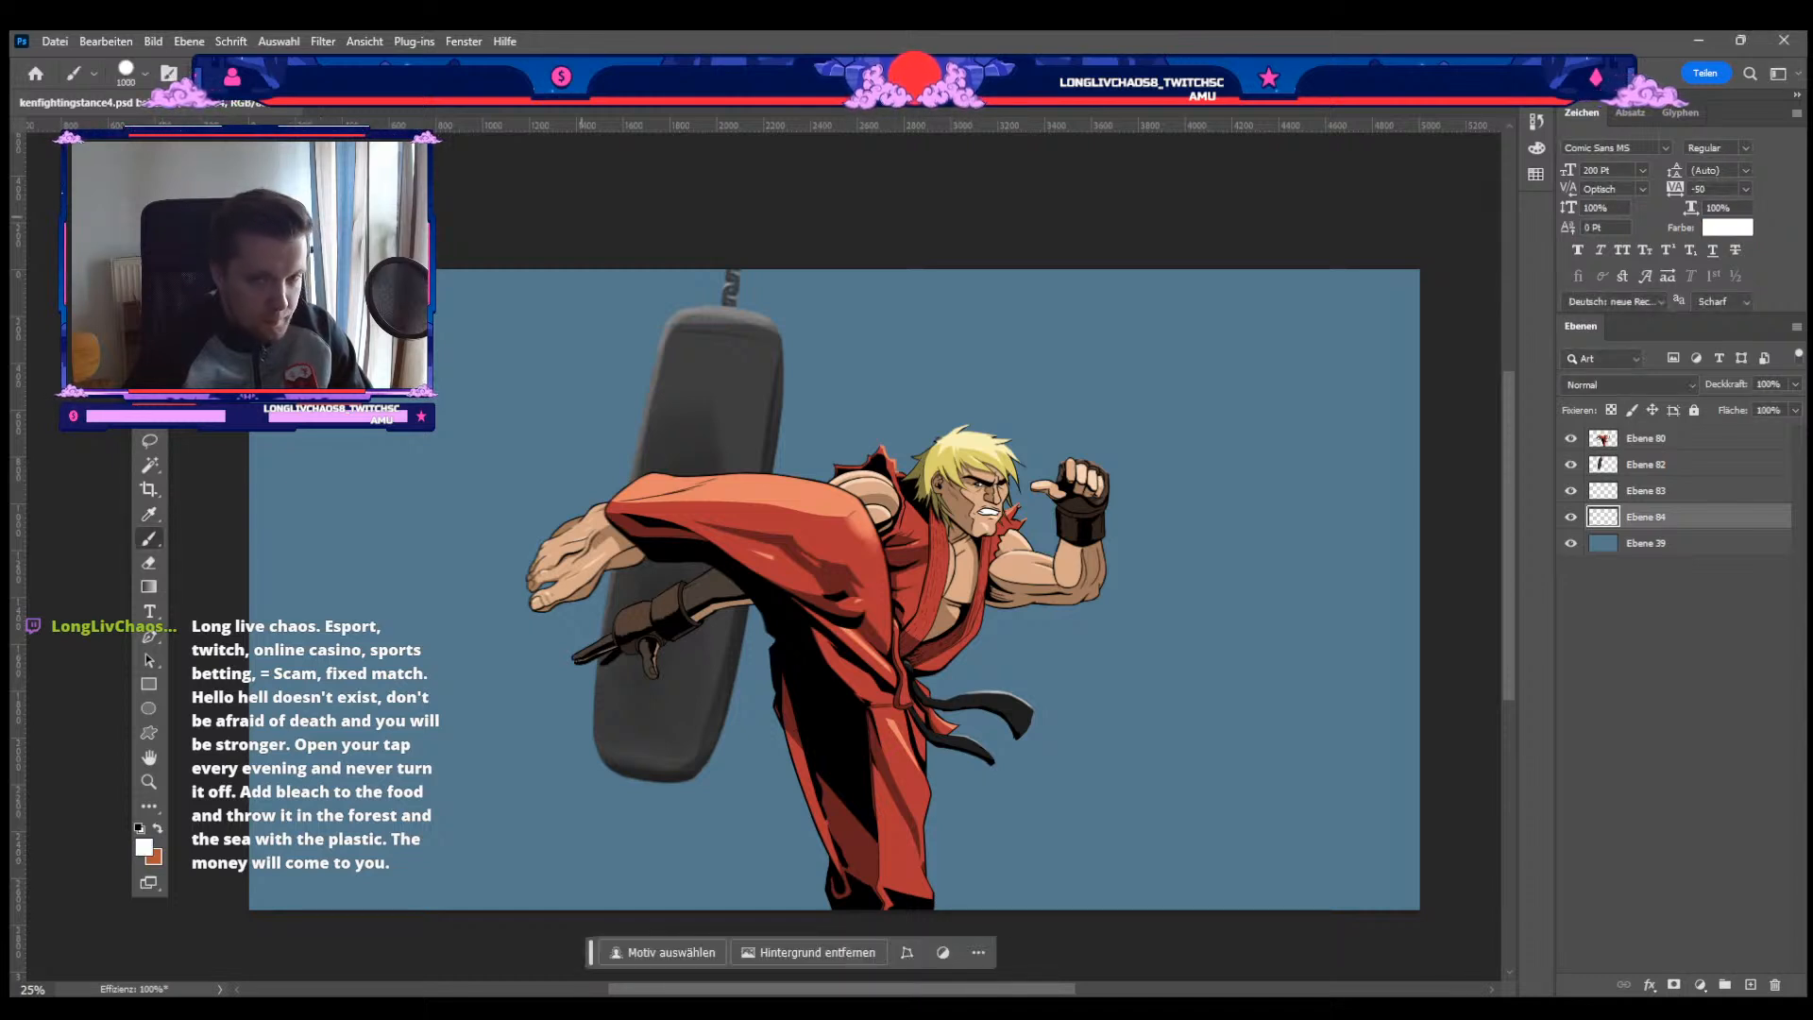
key(bracketleft)
key(bracketleft)
key(bracketleft)
key(bracketleft)
key(bracketleft)
key(bracketleft)
key(bracketleft)
key(bracketleft)
key(bracketleft)
key(bracketleft)
key(bracketleft)
key(bracketleft)
key(bracketleft)
key(bracketleft)
key(bracketleft)
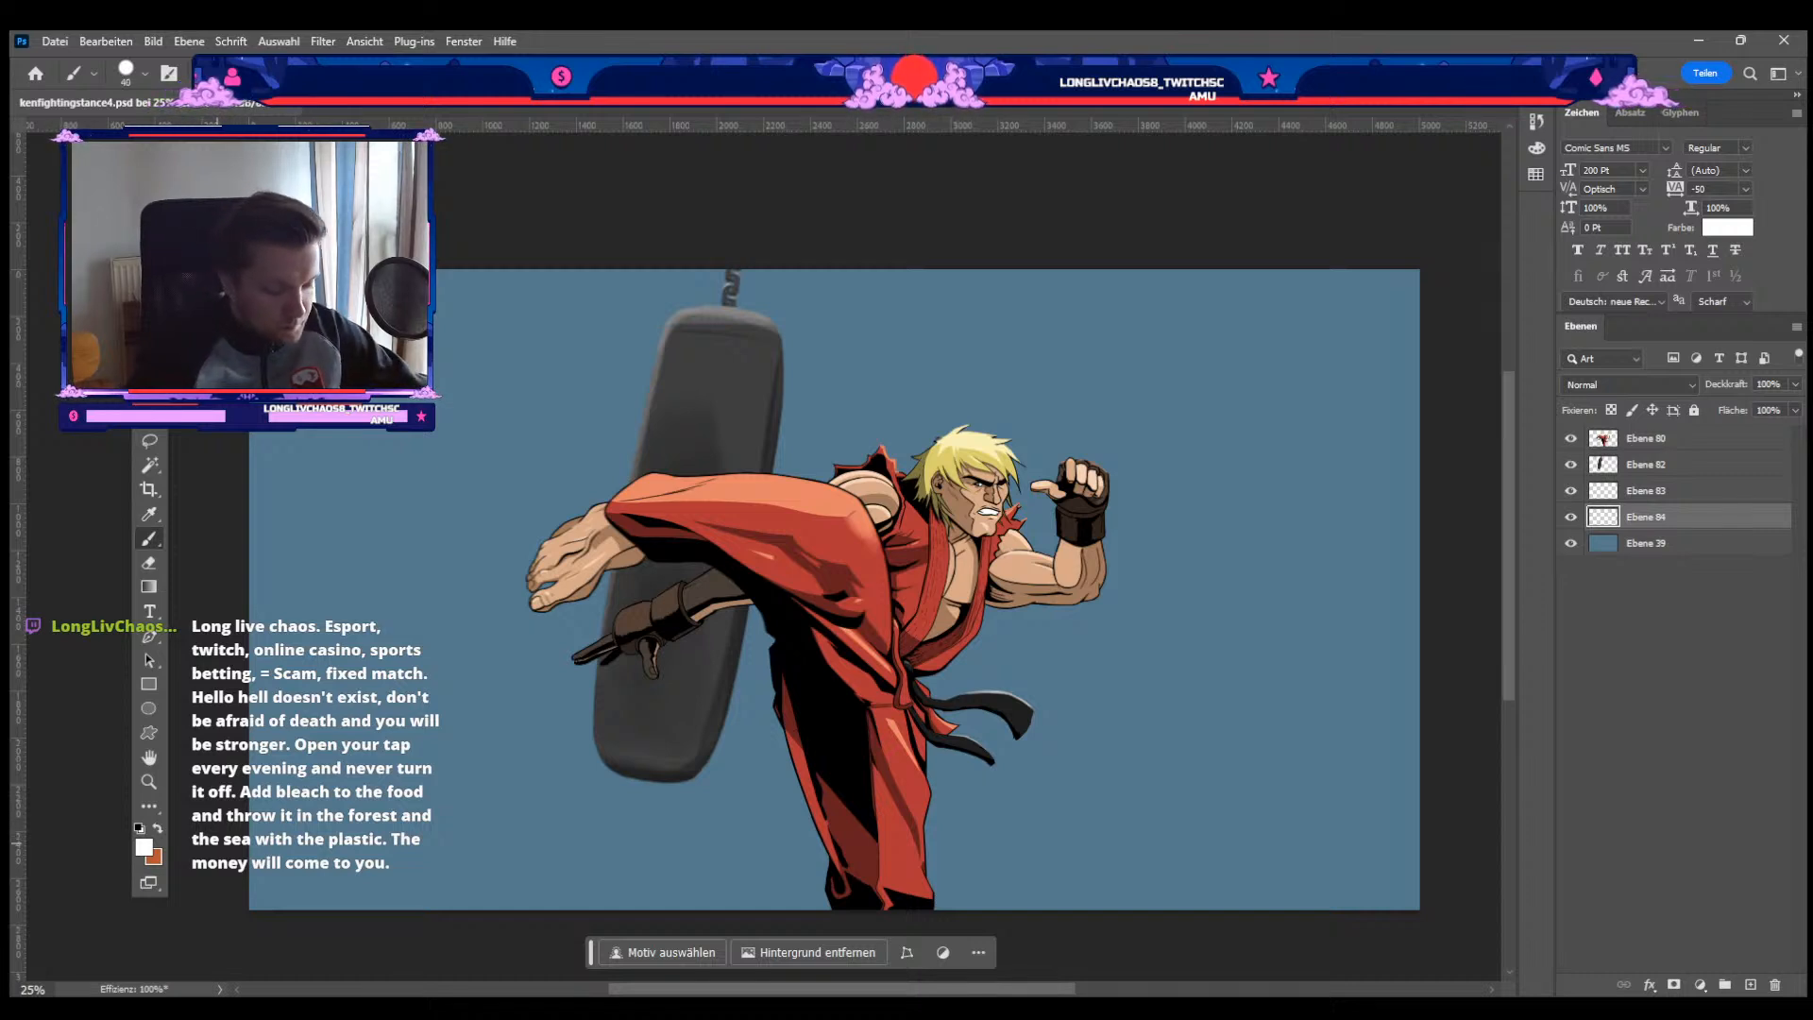
drag(250, 842, 1420, 842)
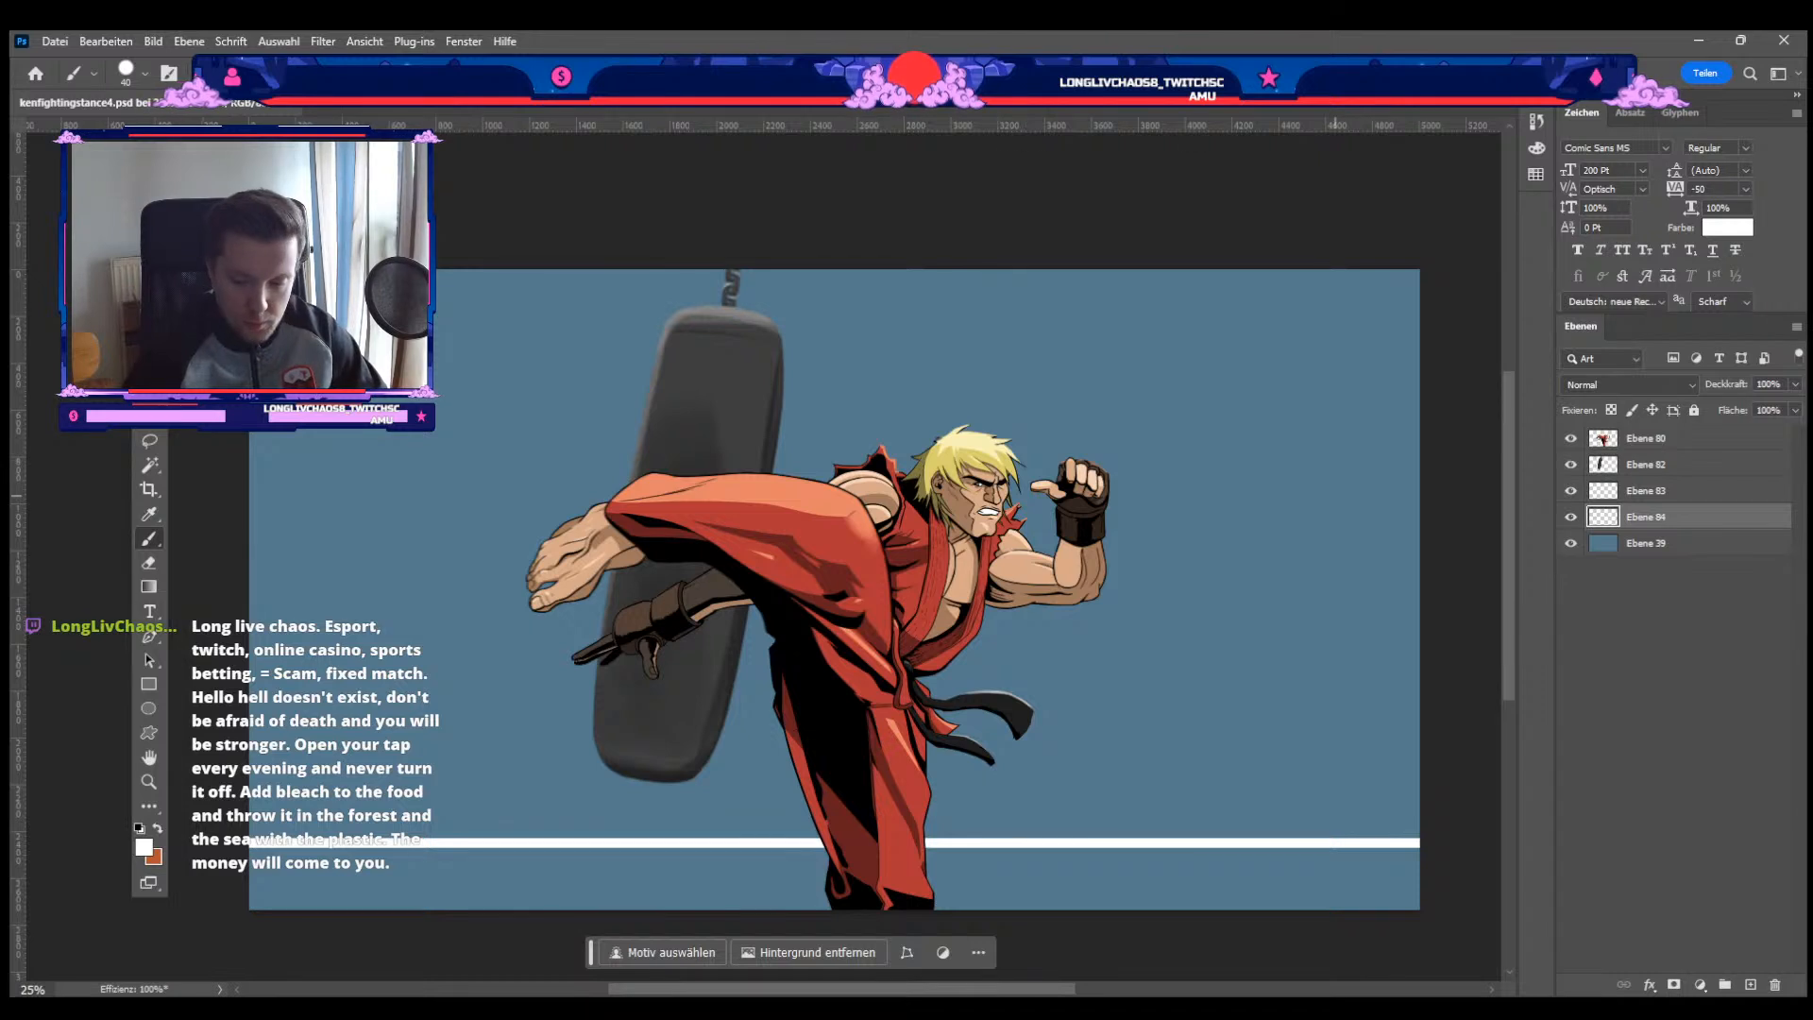
Step: On another new layer, paint a vertical orange guide line behind the fighter, from the white line to just above his head
click(1749, 984)
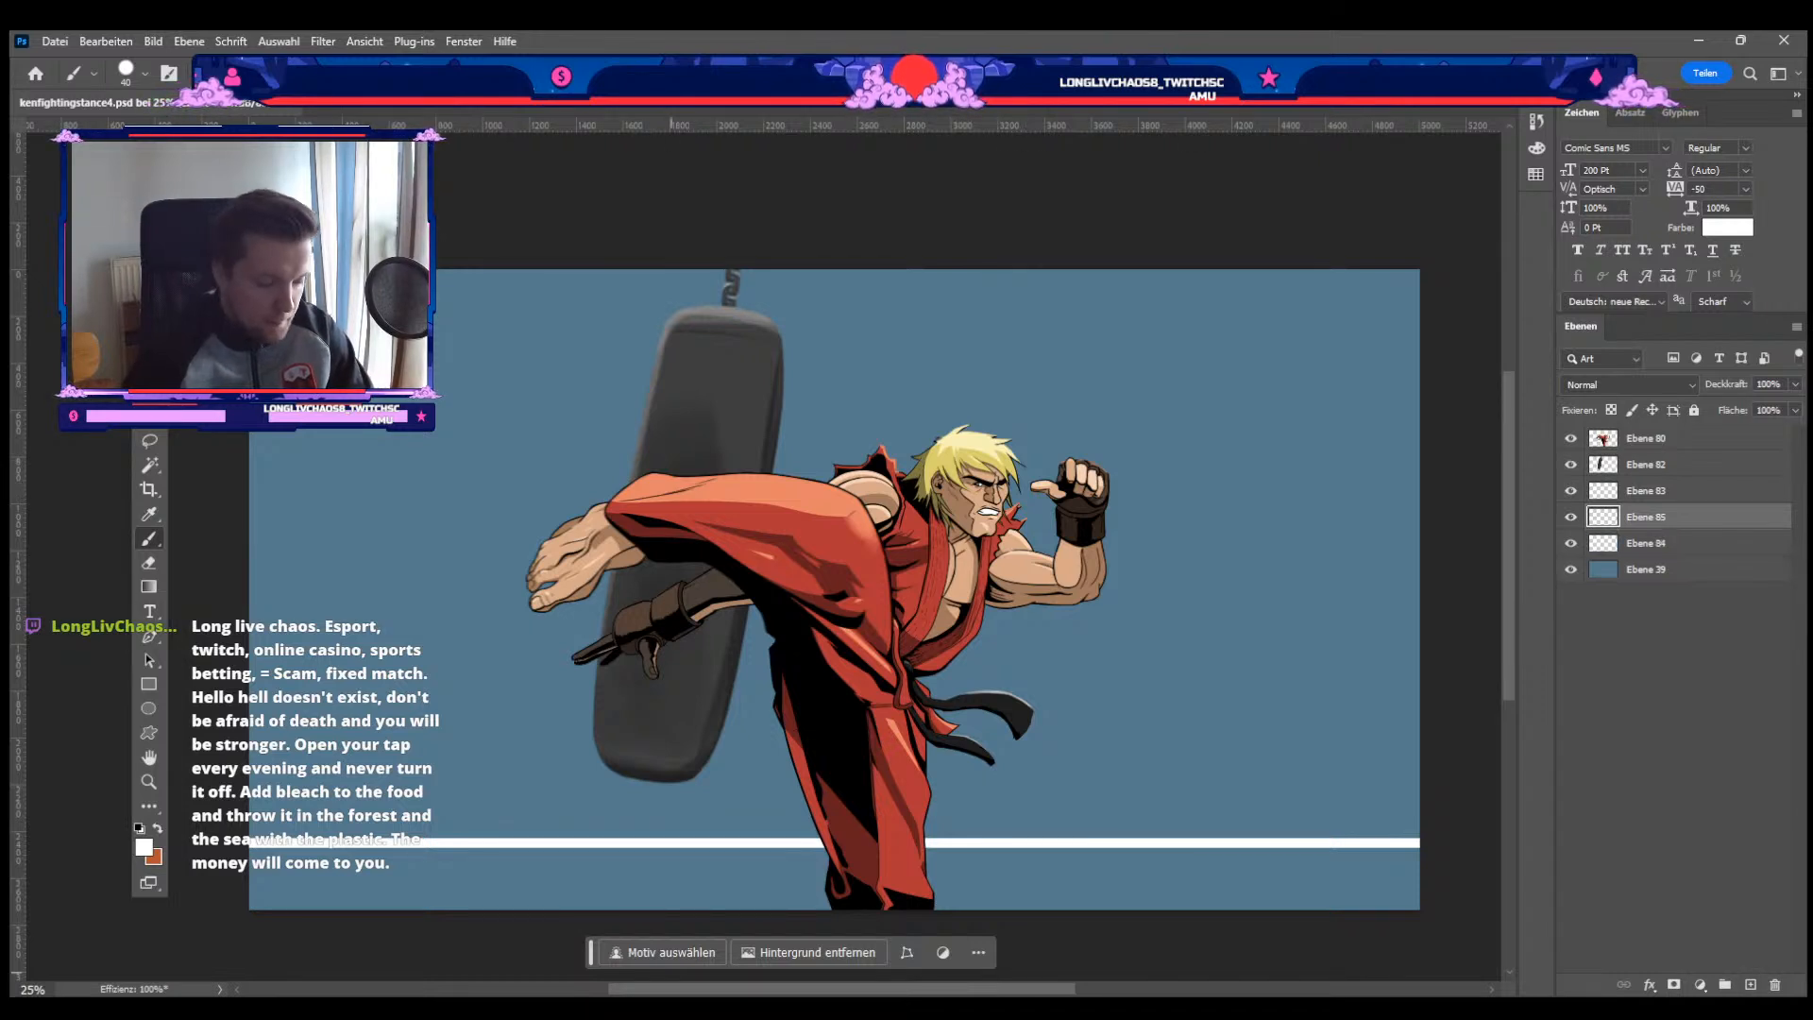
key(i)
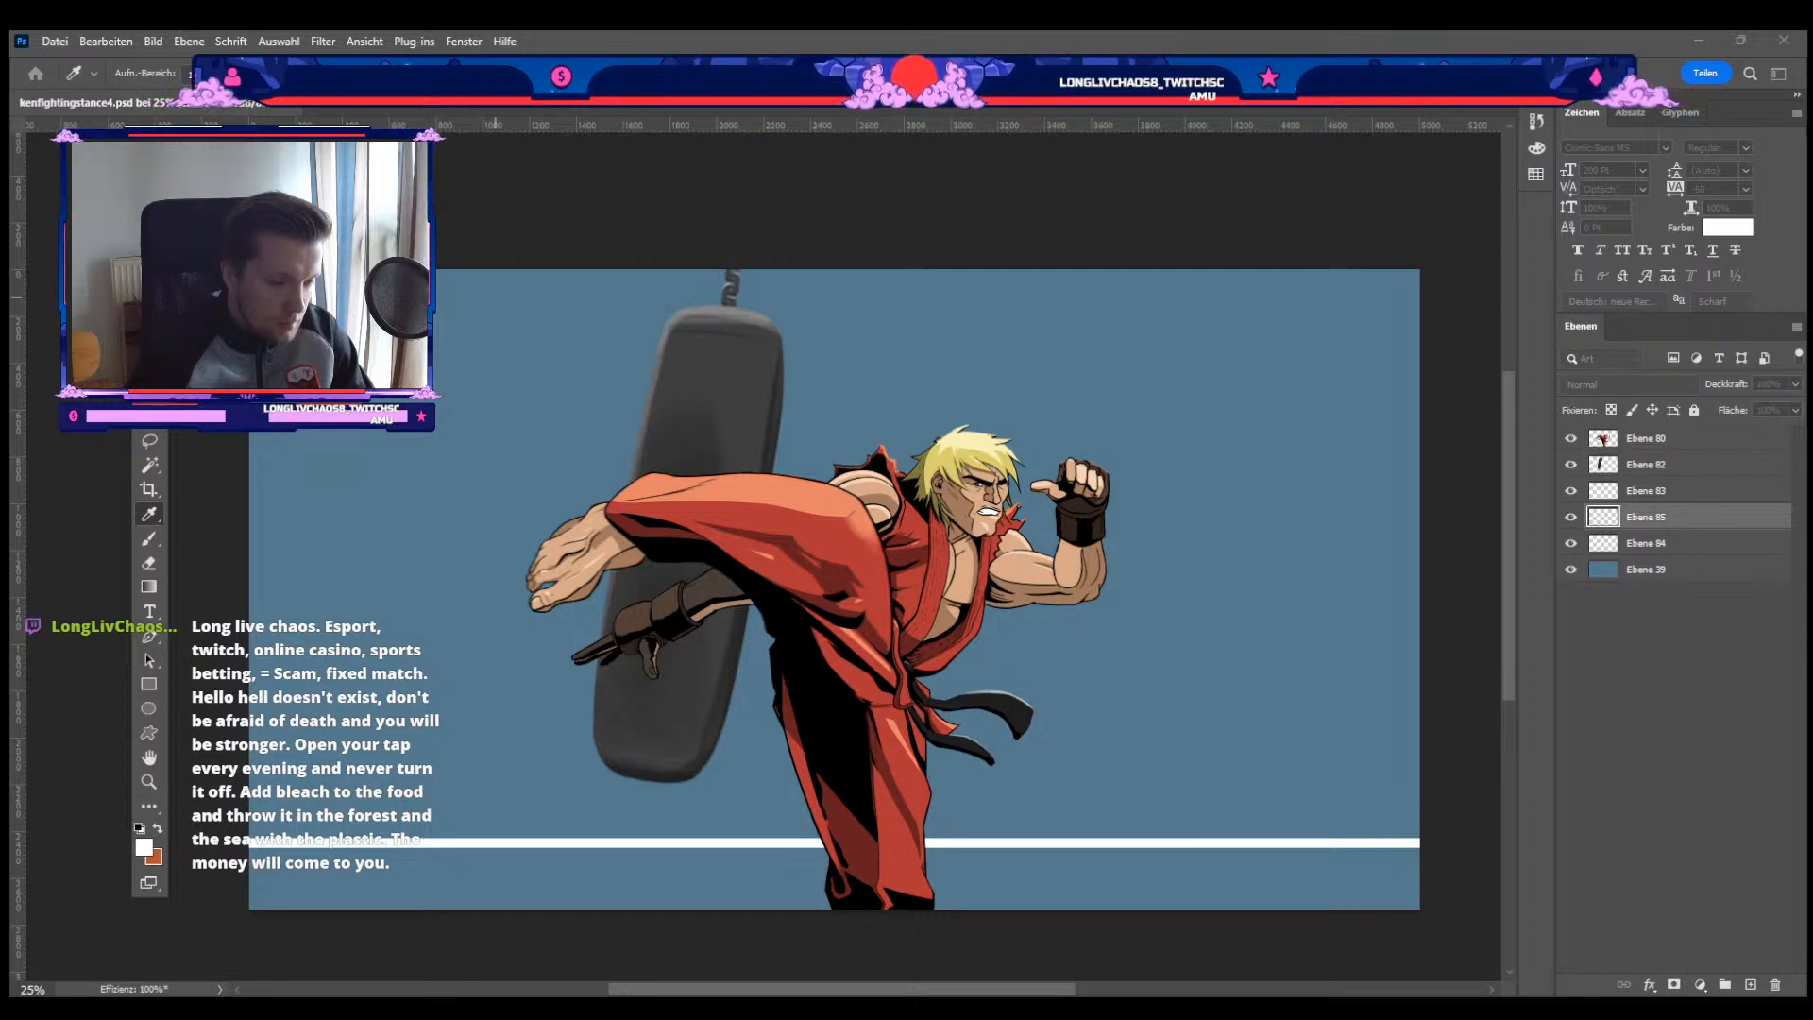
key(b)
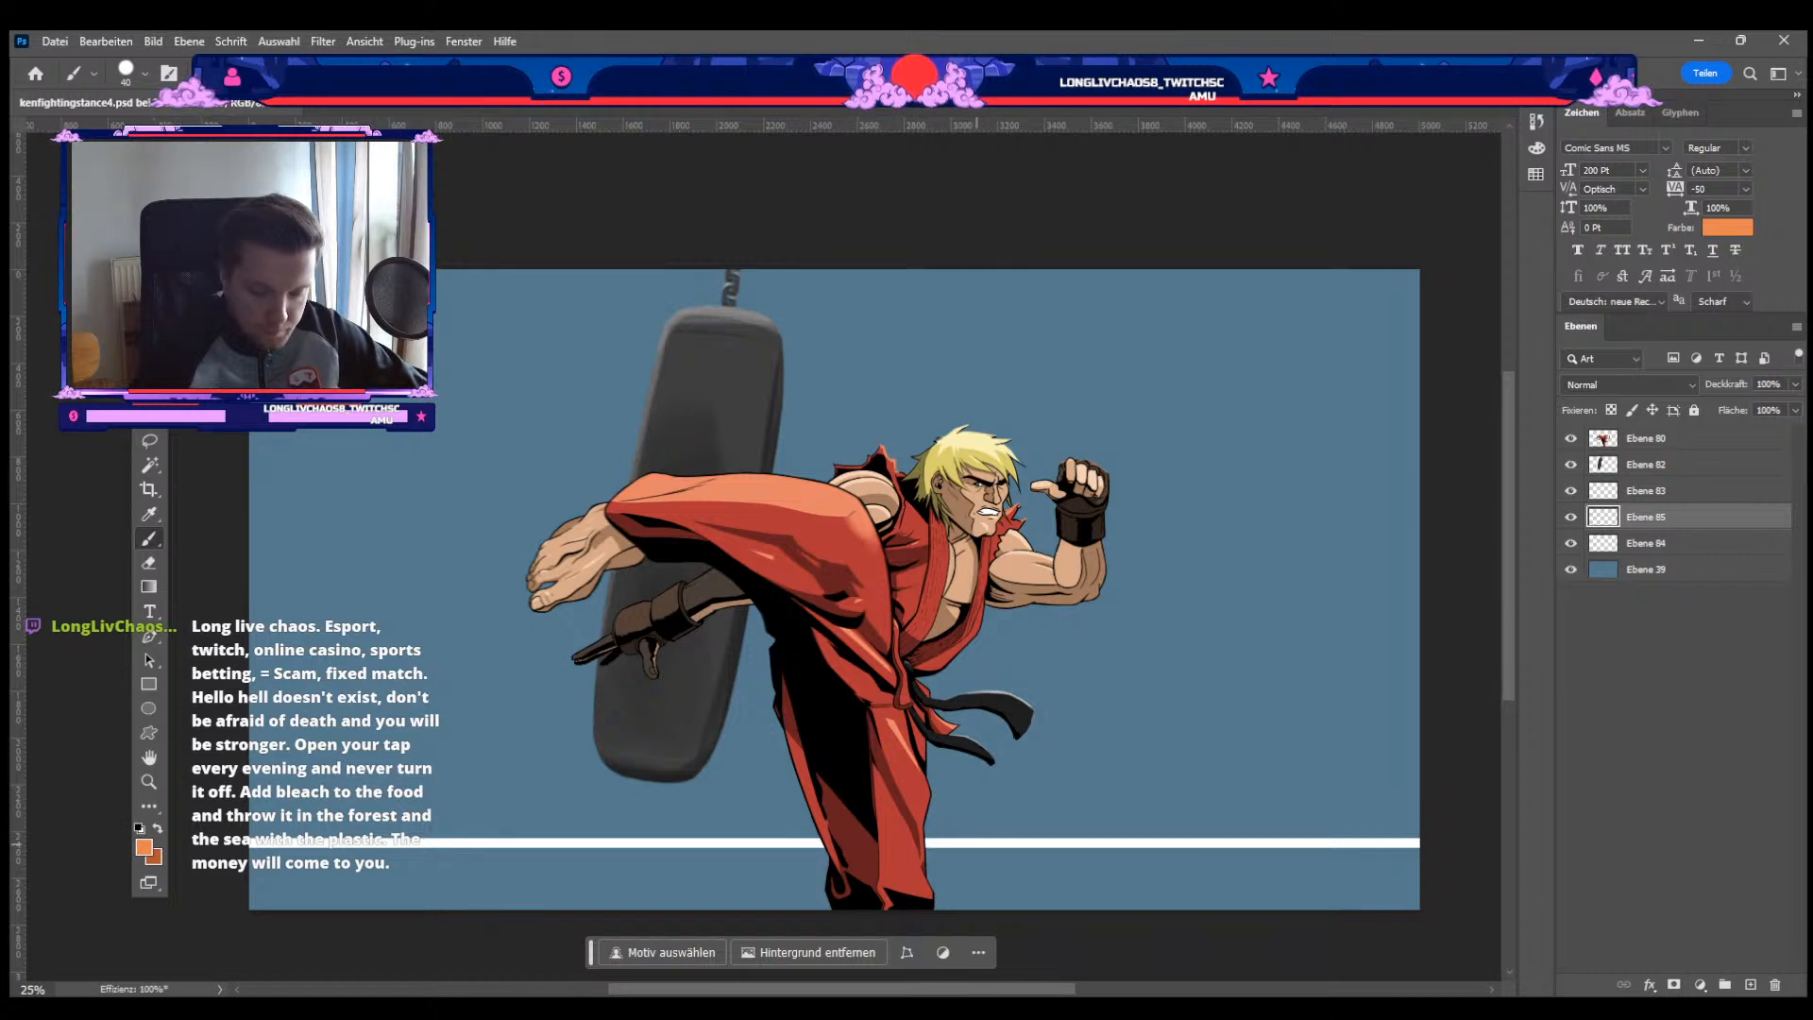
drag(965, 839, 964, 406)
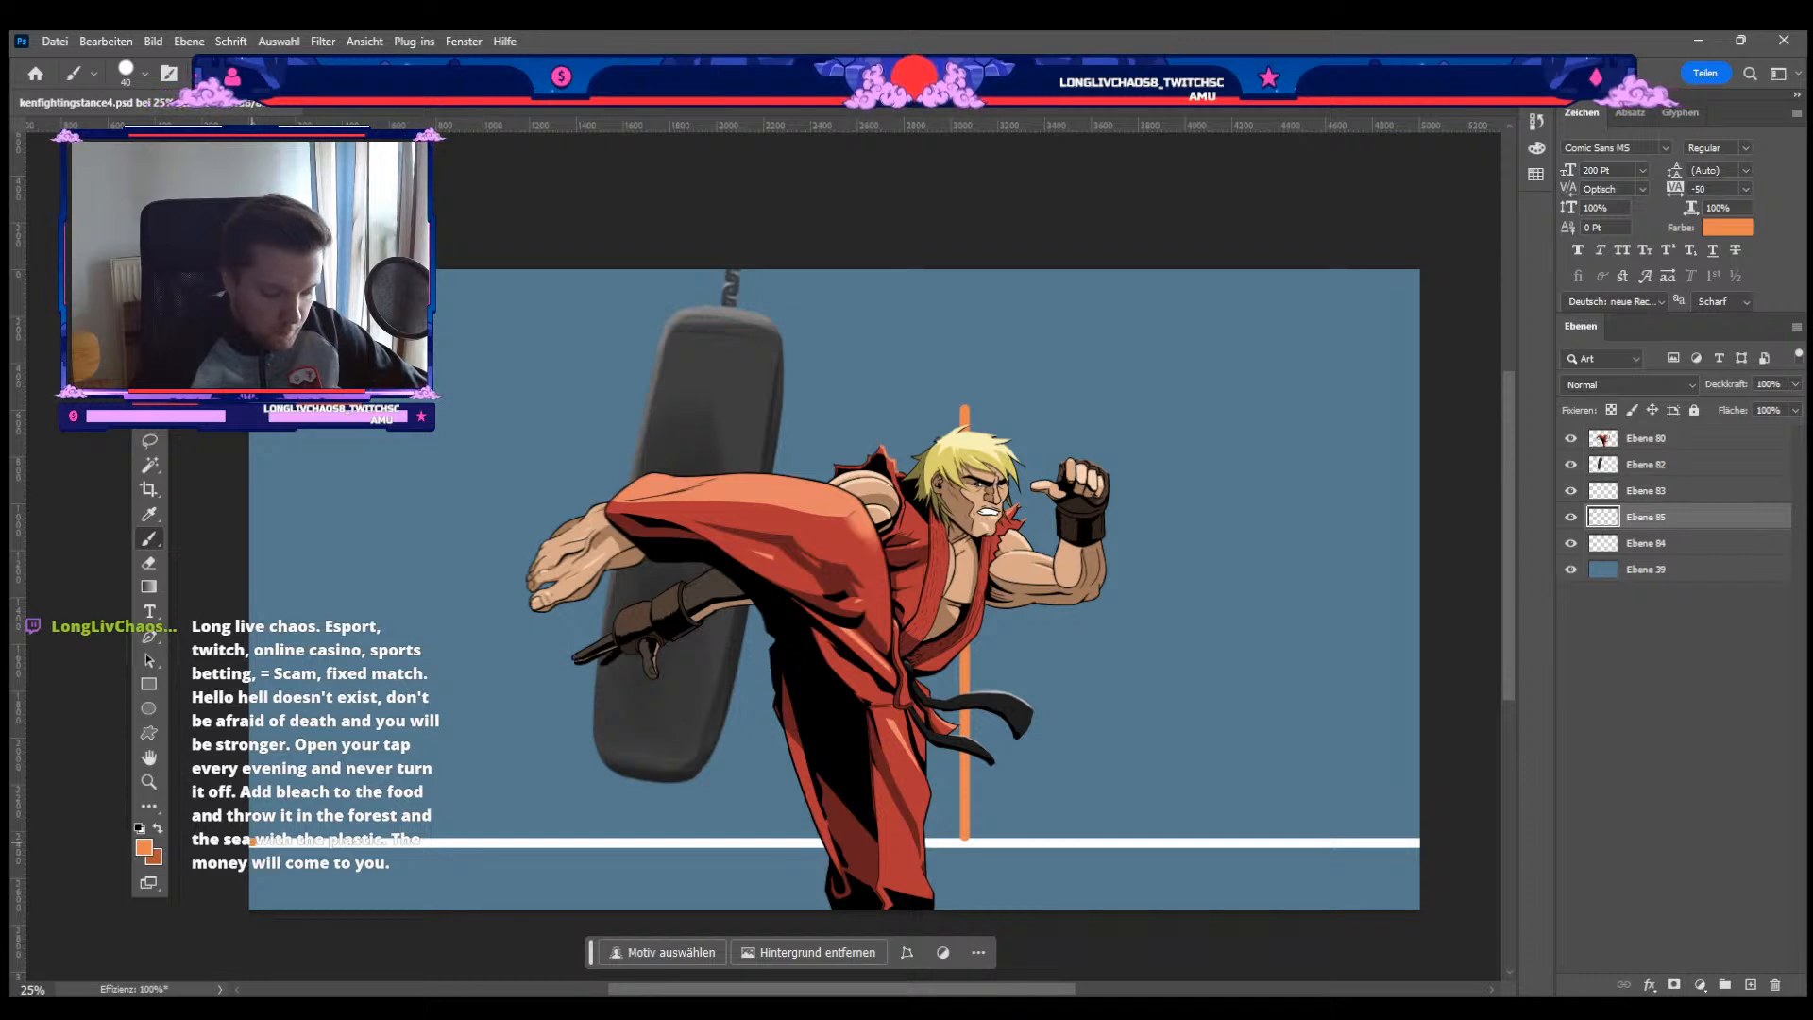
Step: Connect the top of the orange vertical to both ends of the white line with straight orange strokes
shift+click(1416, 842)
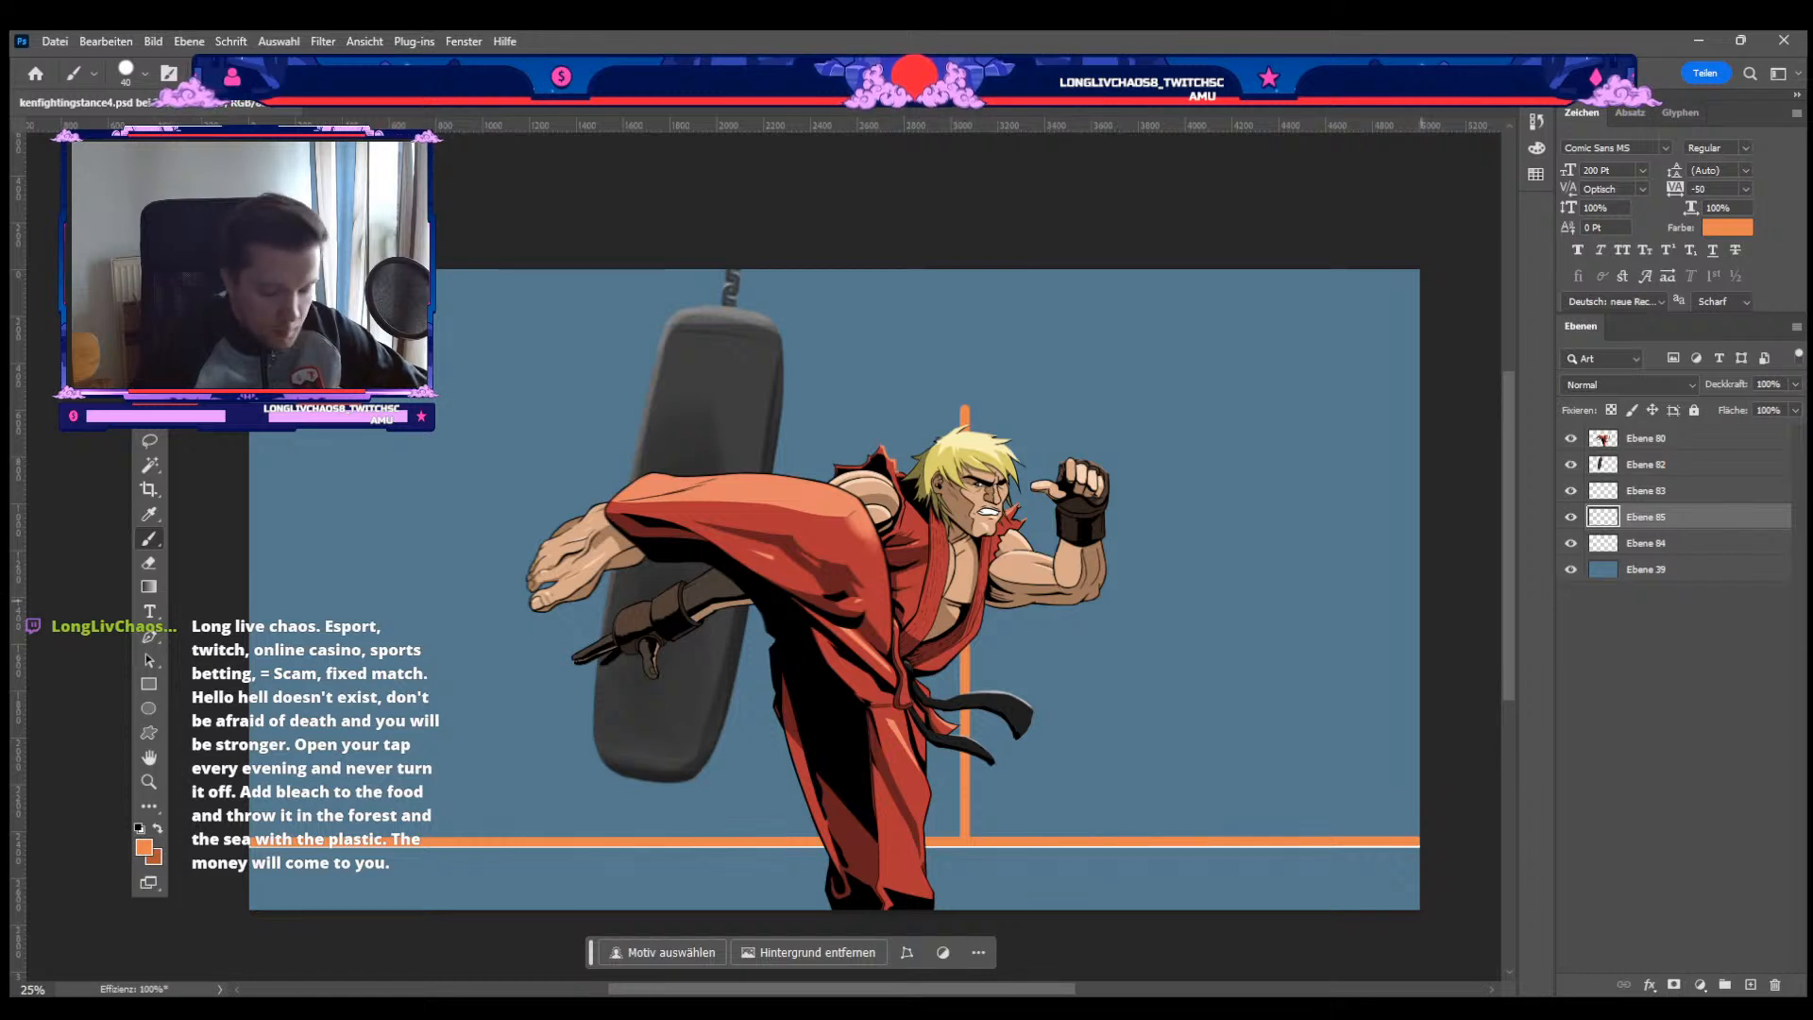
key(ctrl+z)
click(1416, 840)
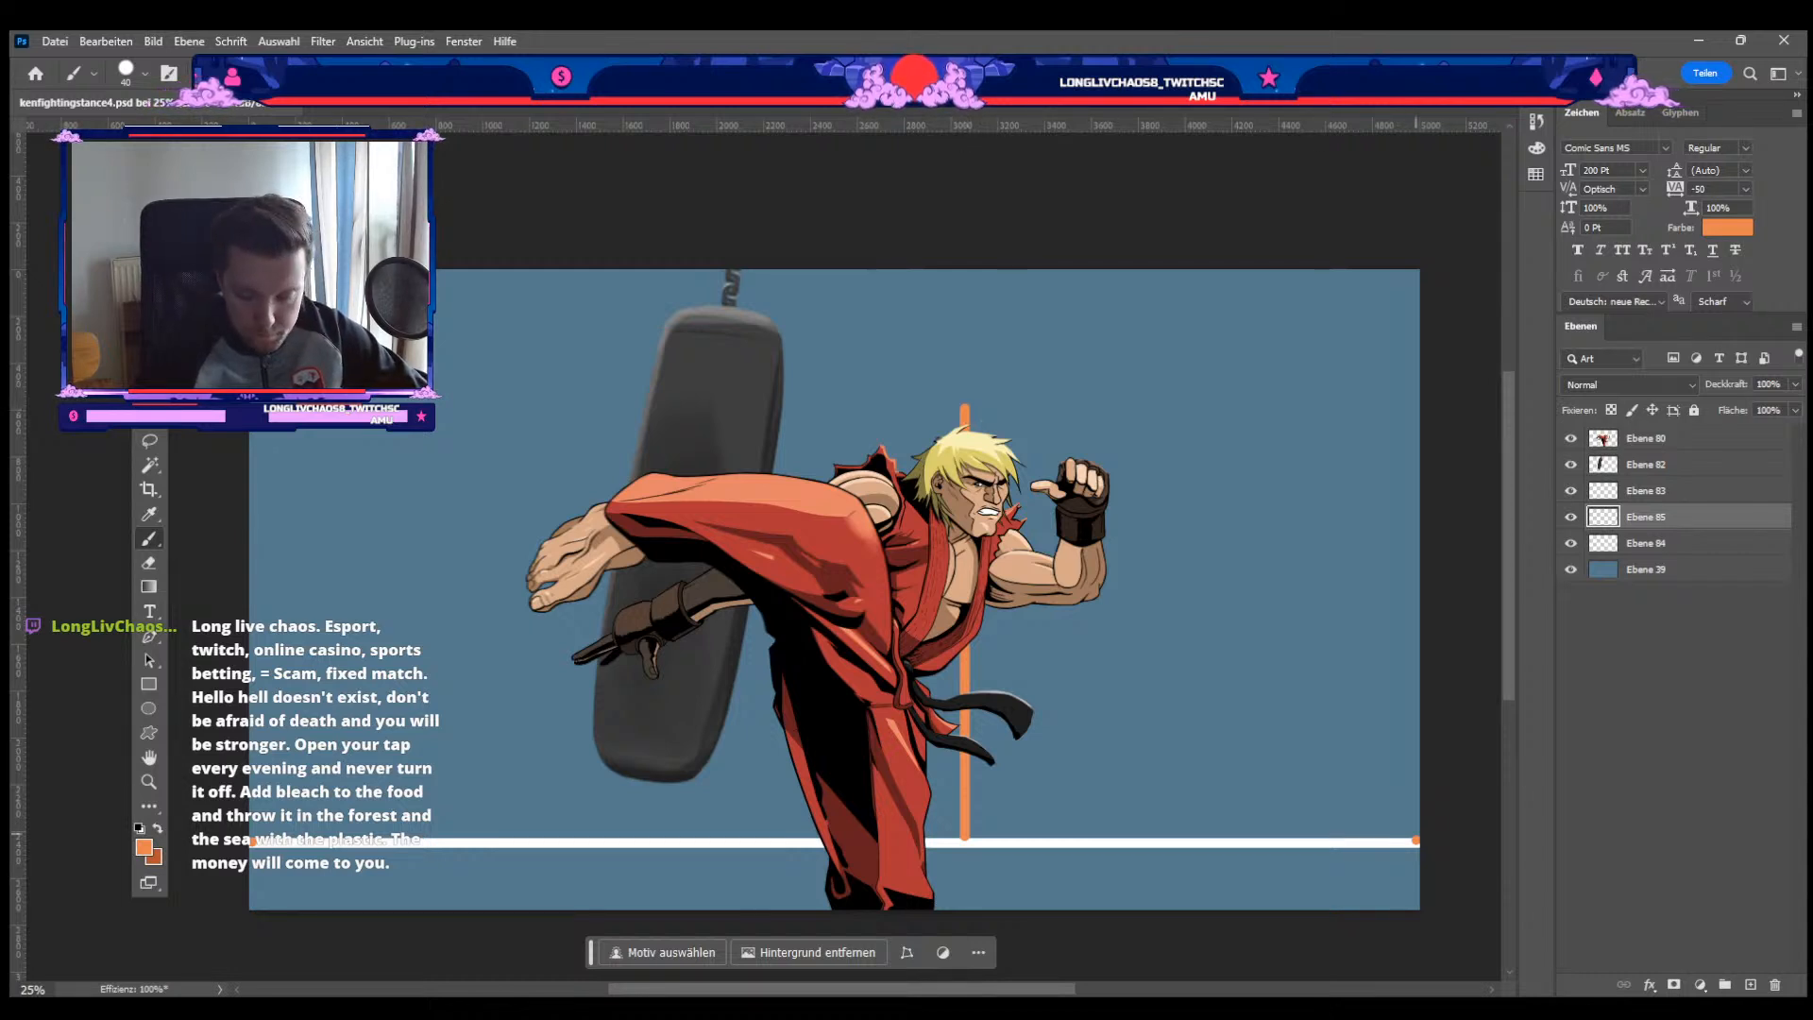
shift+click(964, 408)
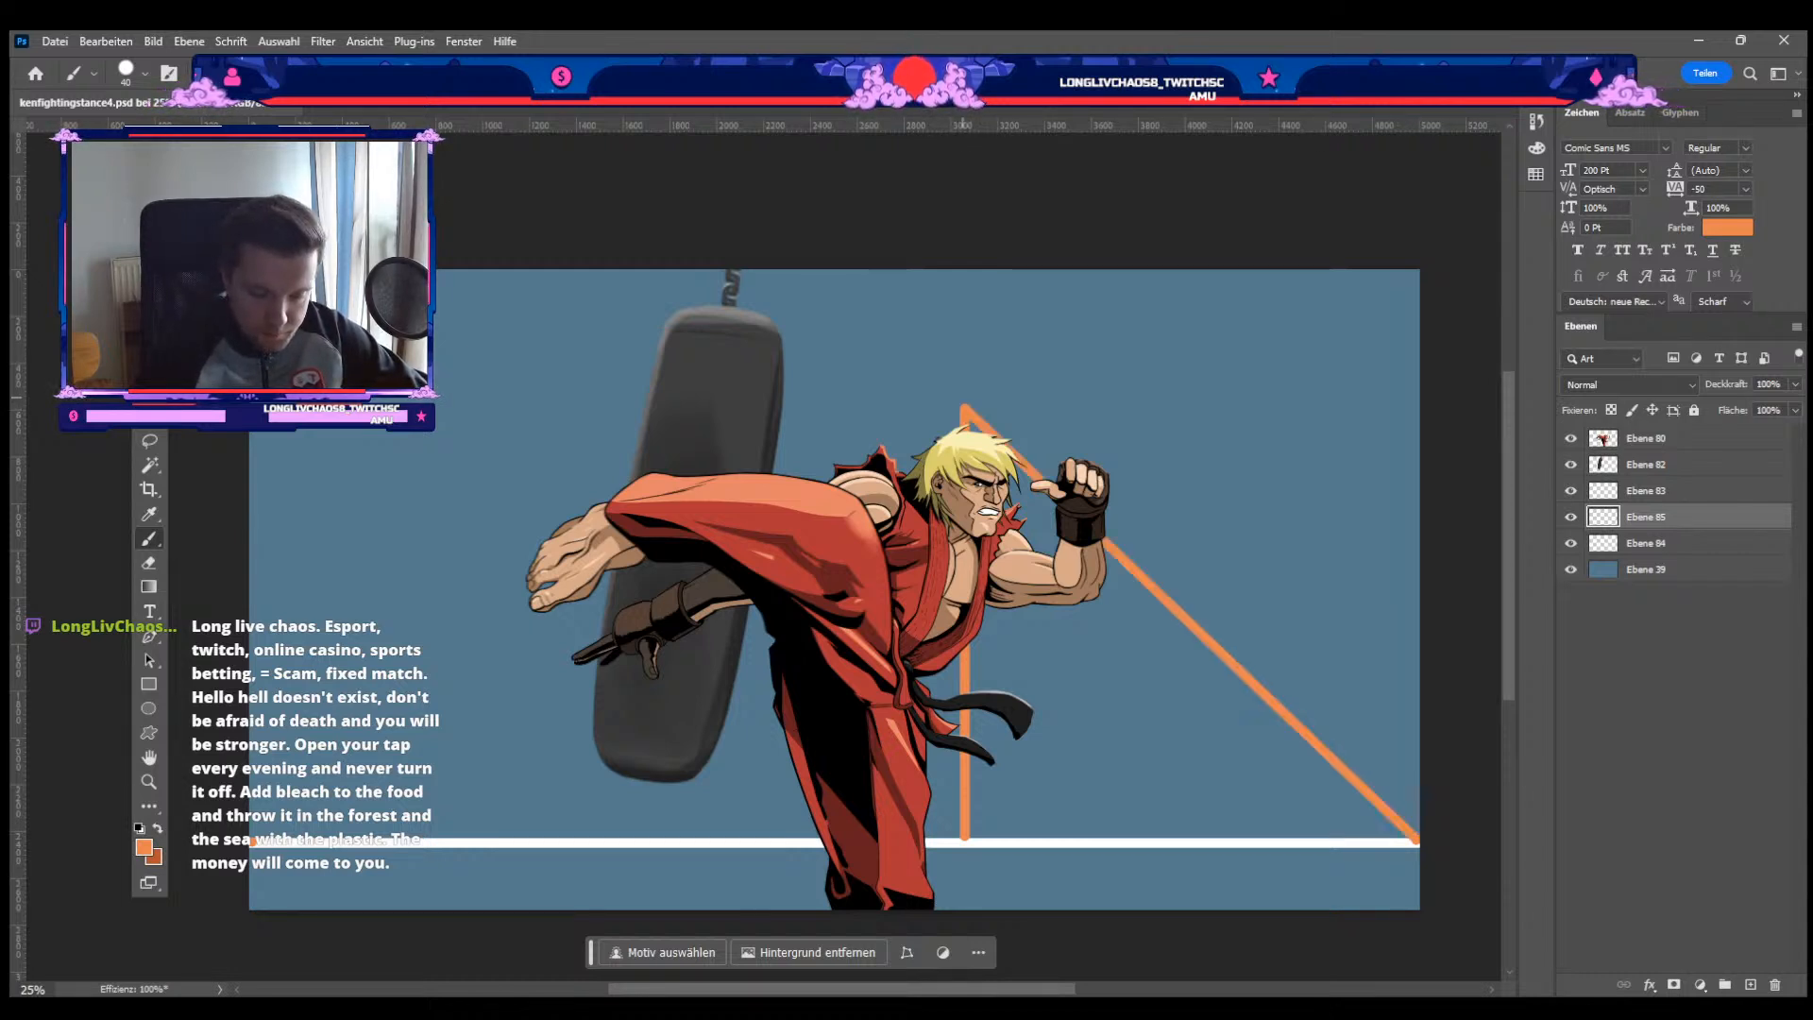
shift+click(251, 838)
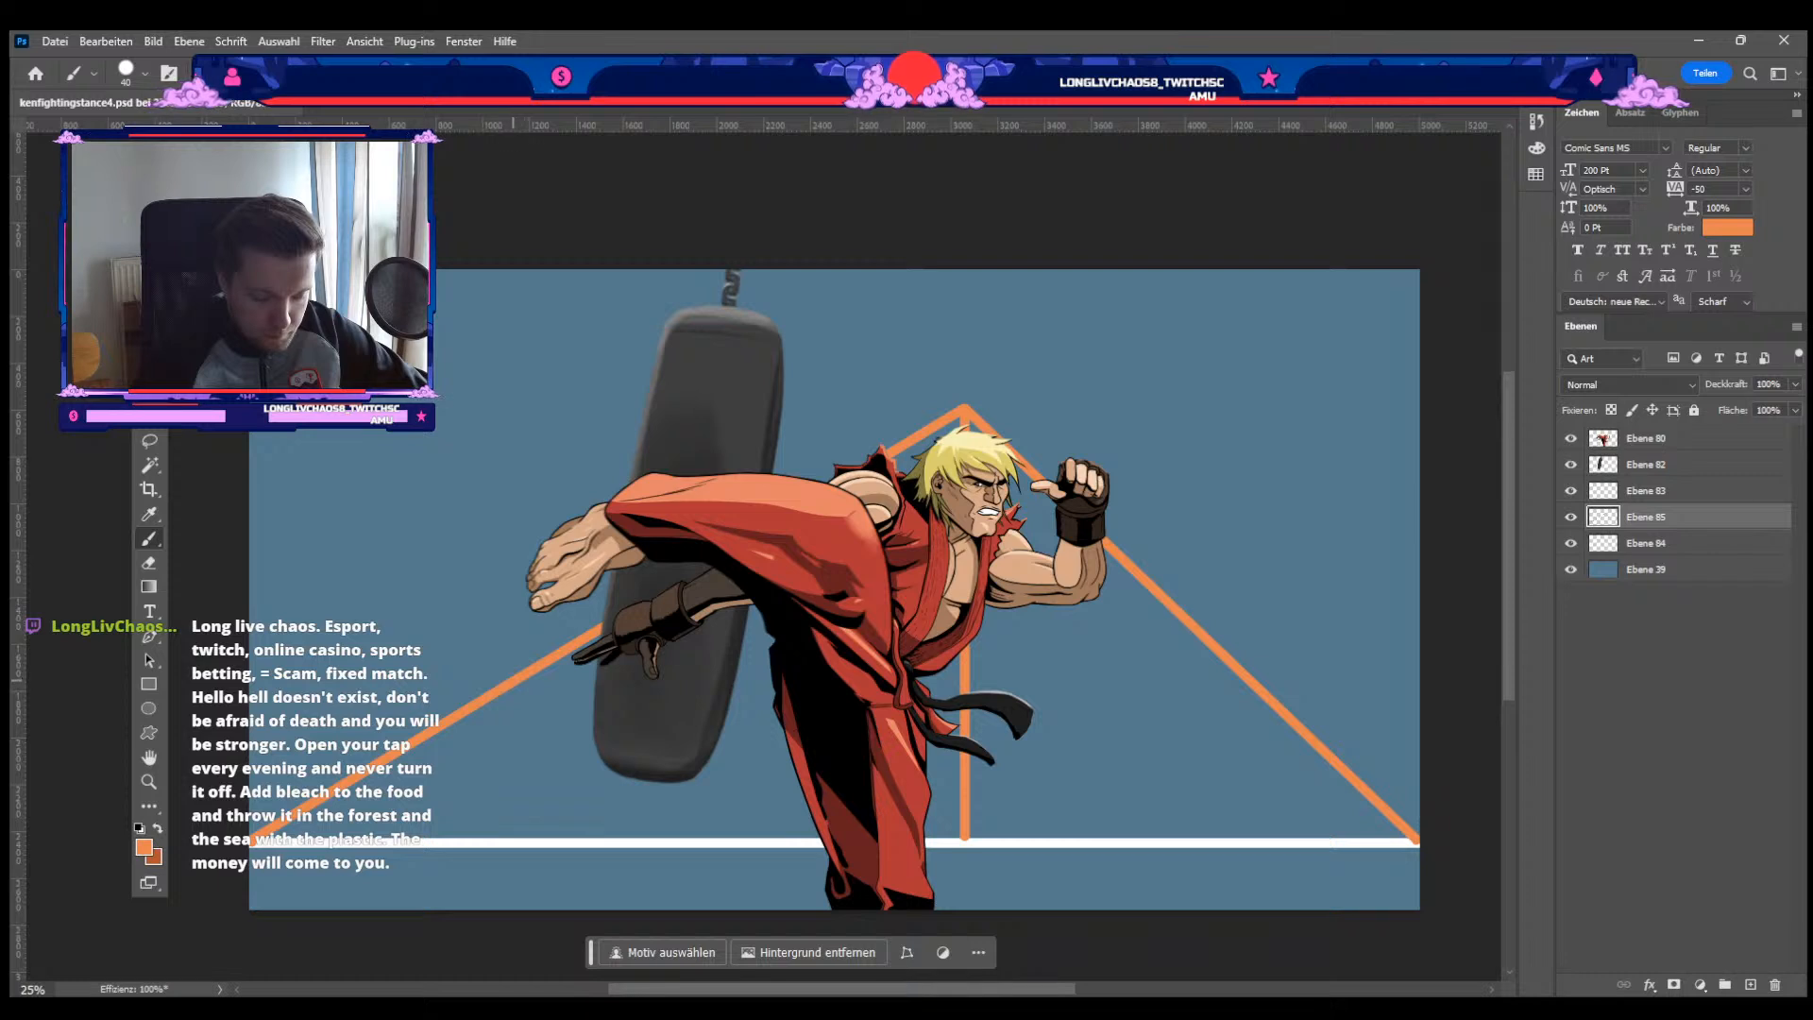
Step: Paint two shorter orange verticals down to the white line, one beneath the punching bag and one to the fighter's right
drag(513, 683, 513, 838)
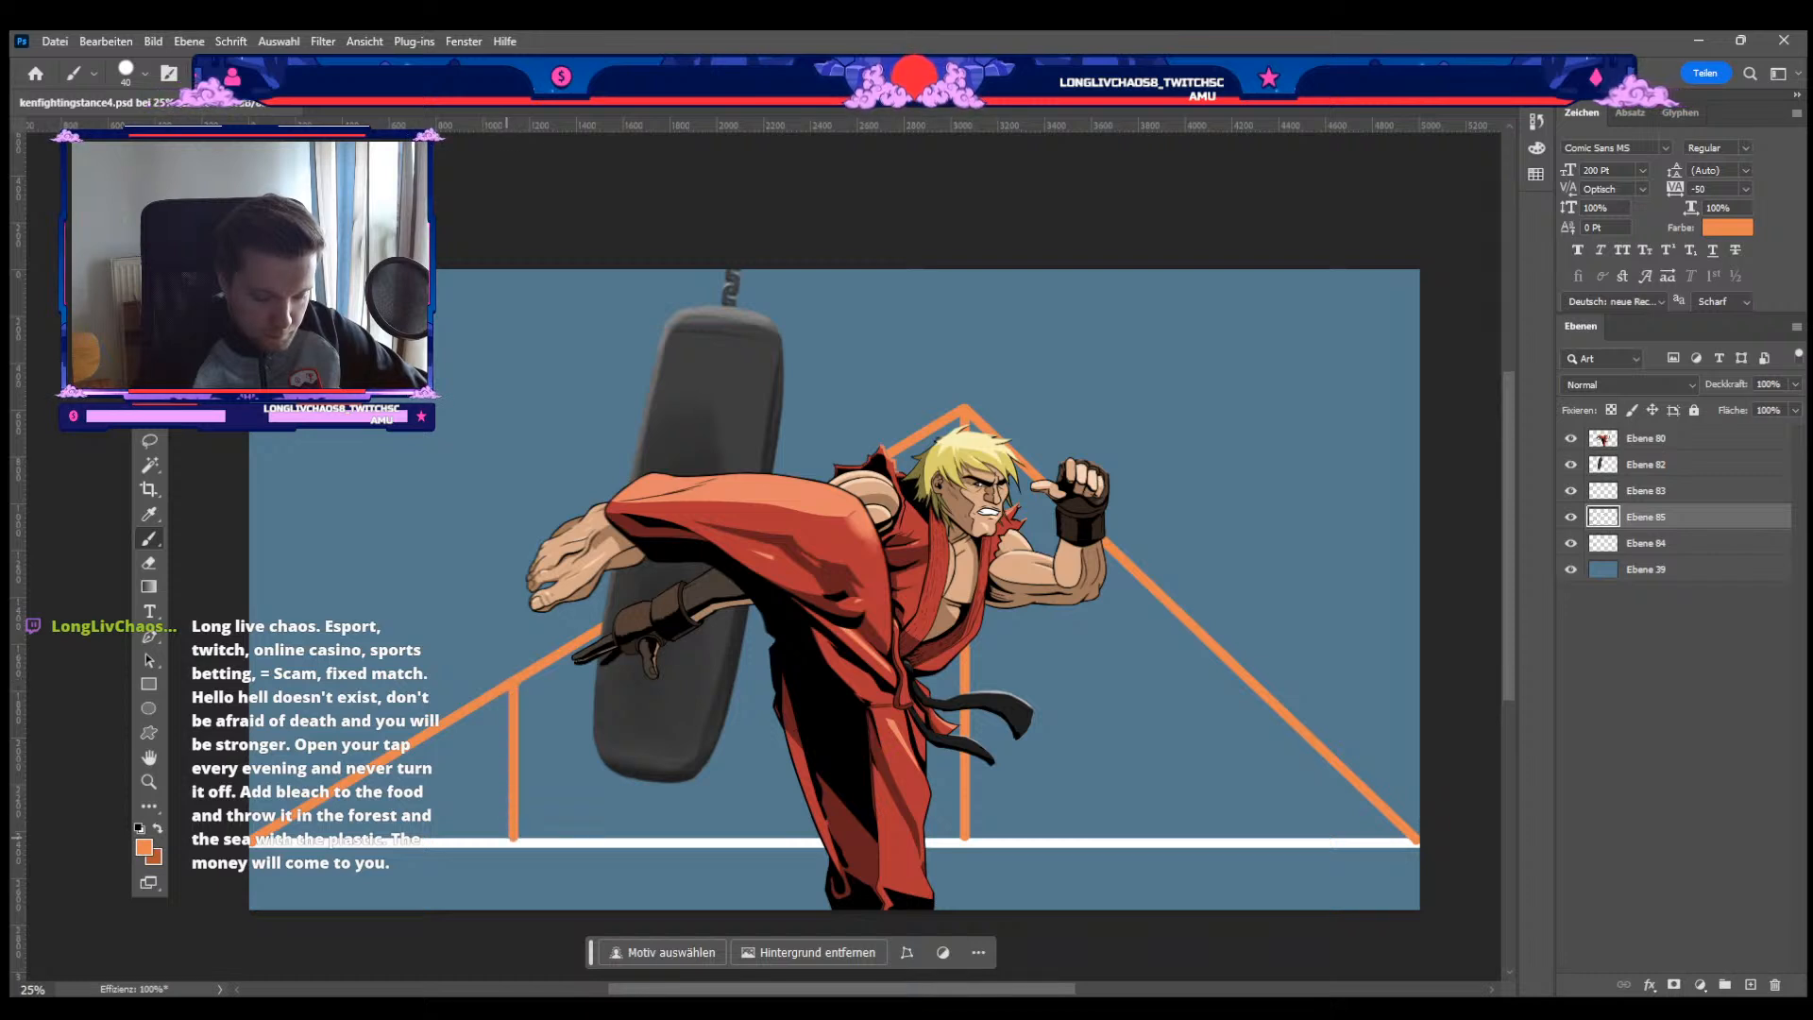
key(ctrl+z)
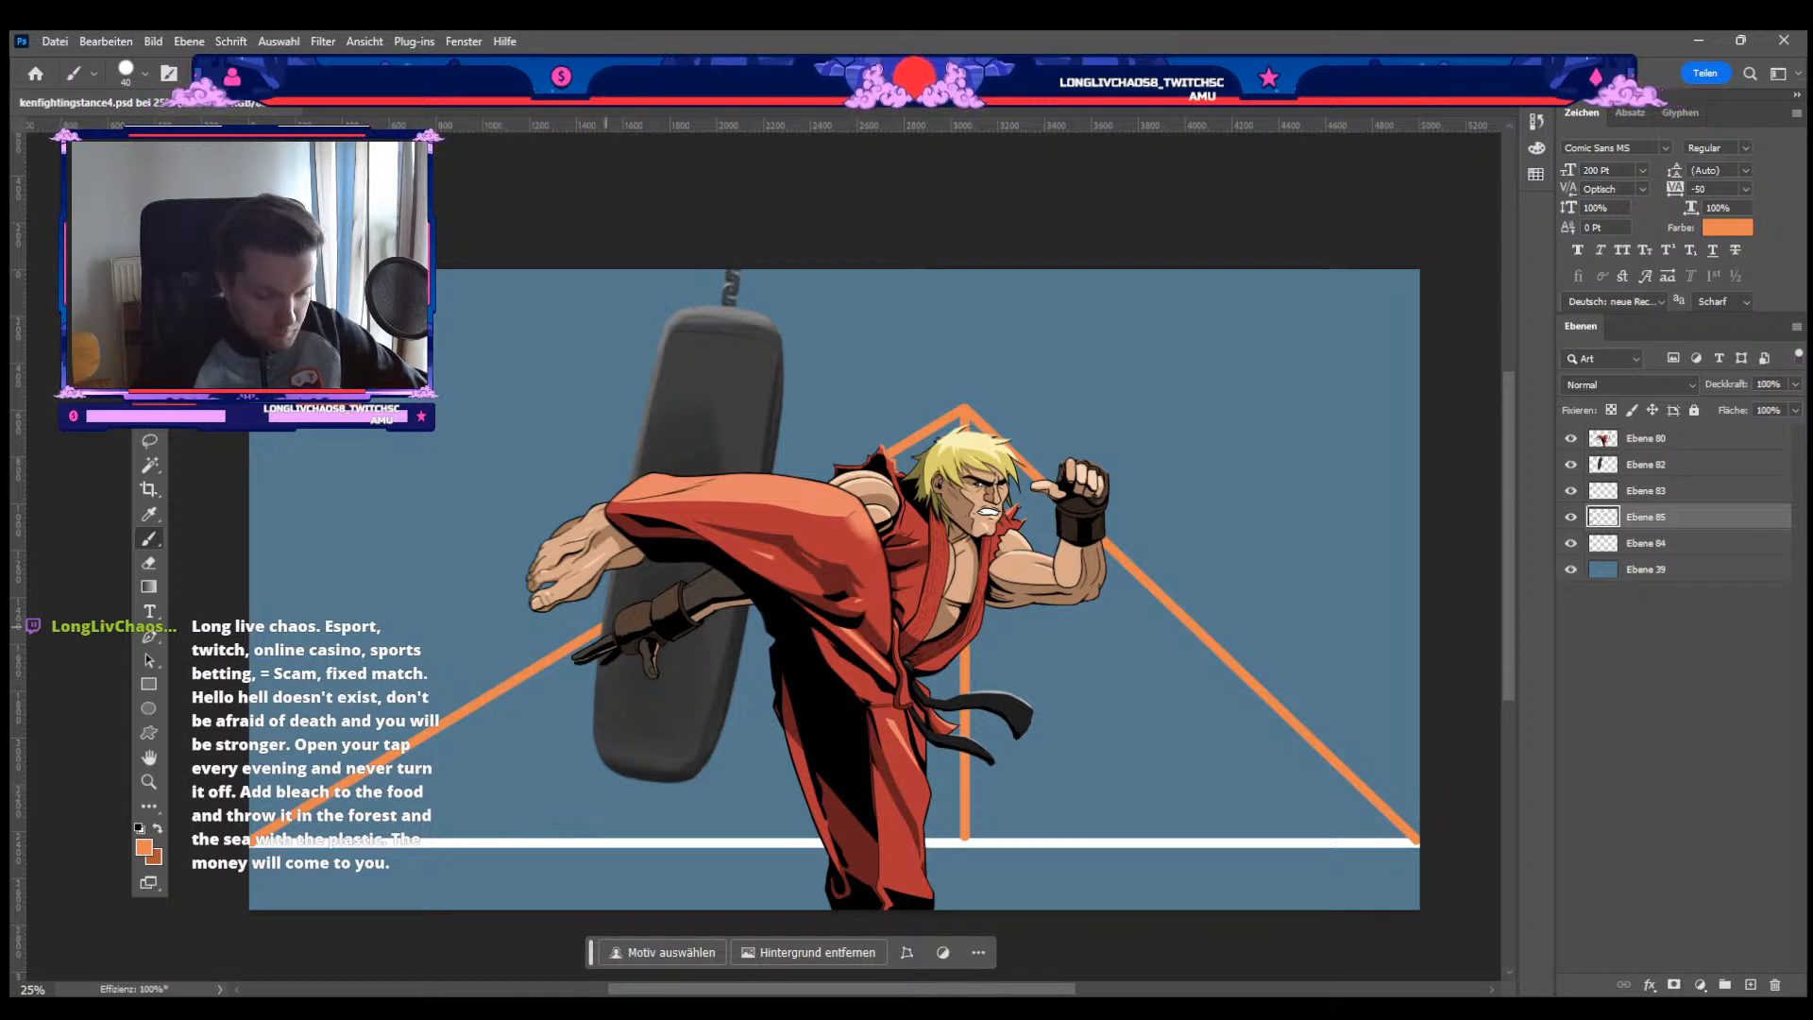
drag(614, 768, 614, 841)
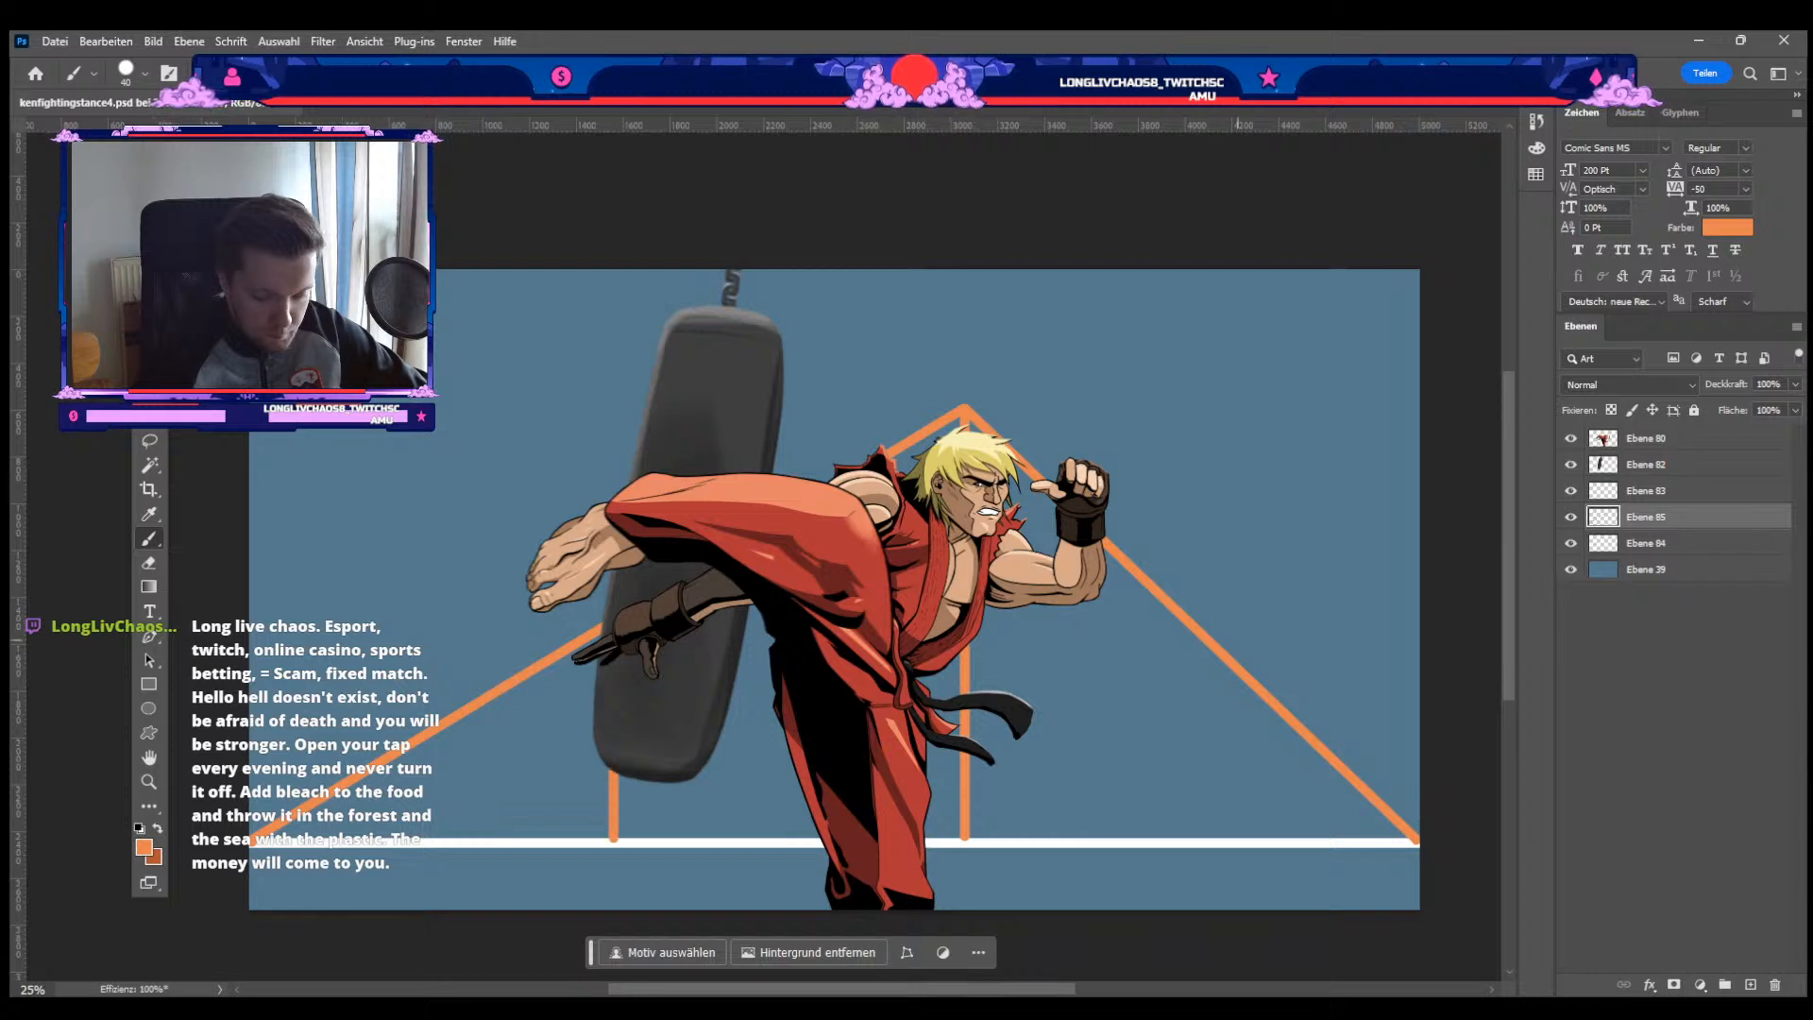
drag(1208, 645, 1209, 827)
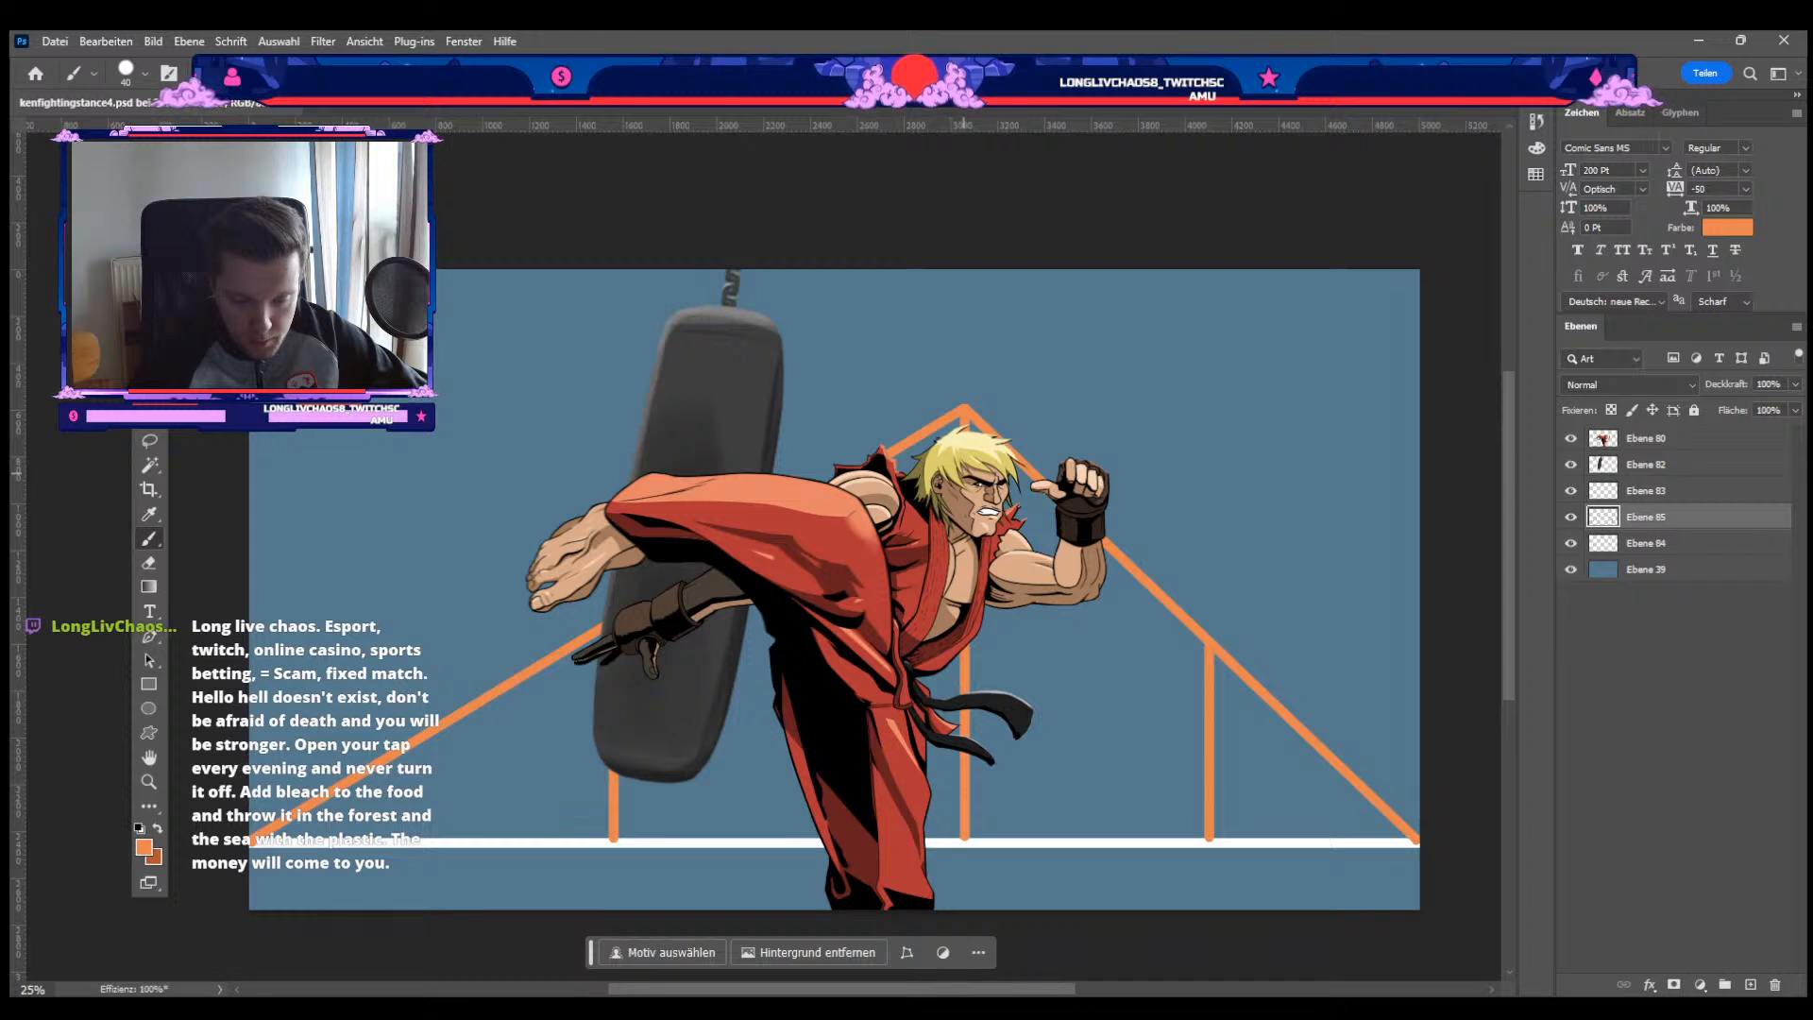
Step: Paint three more straight orange perspective lines per side, from the central vertical to each end of the white line
shift+click(1102, 585)
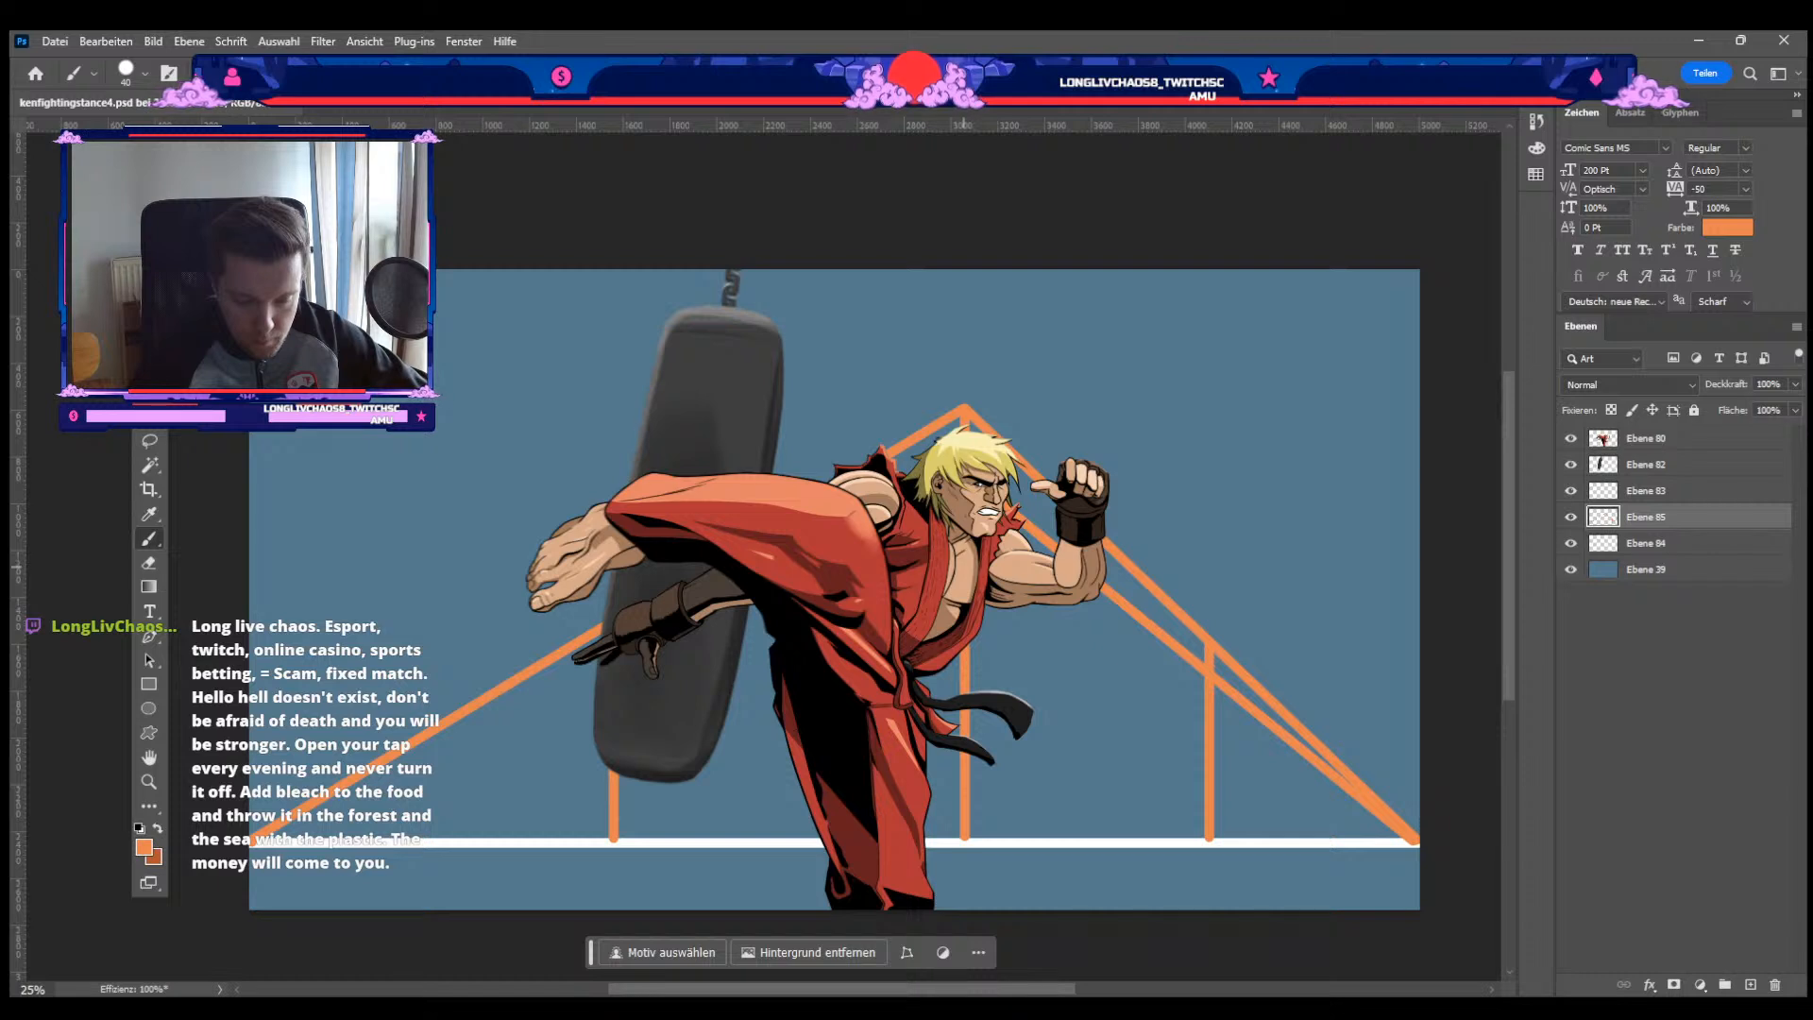
shift+click(1413, 841)
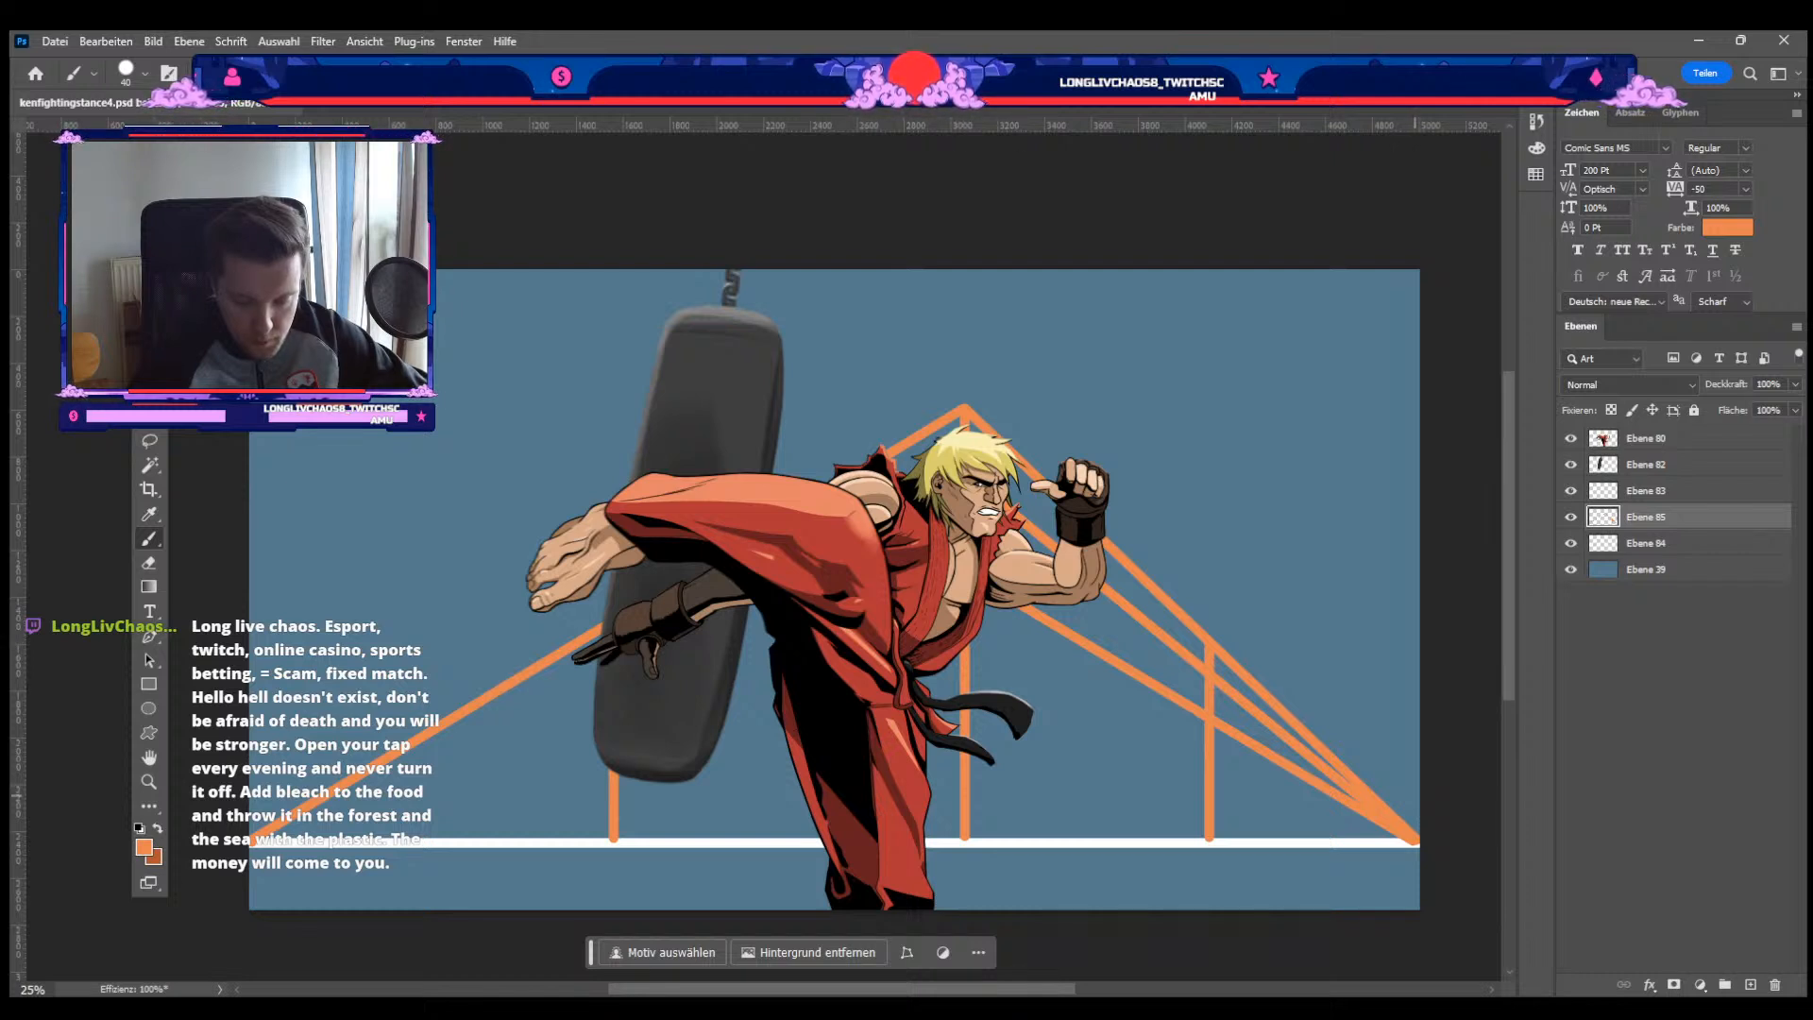
shift+click(1414, 840)
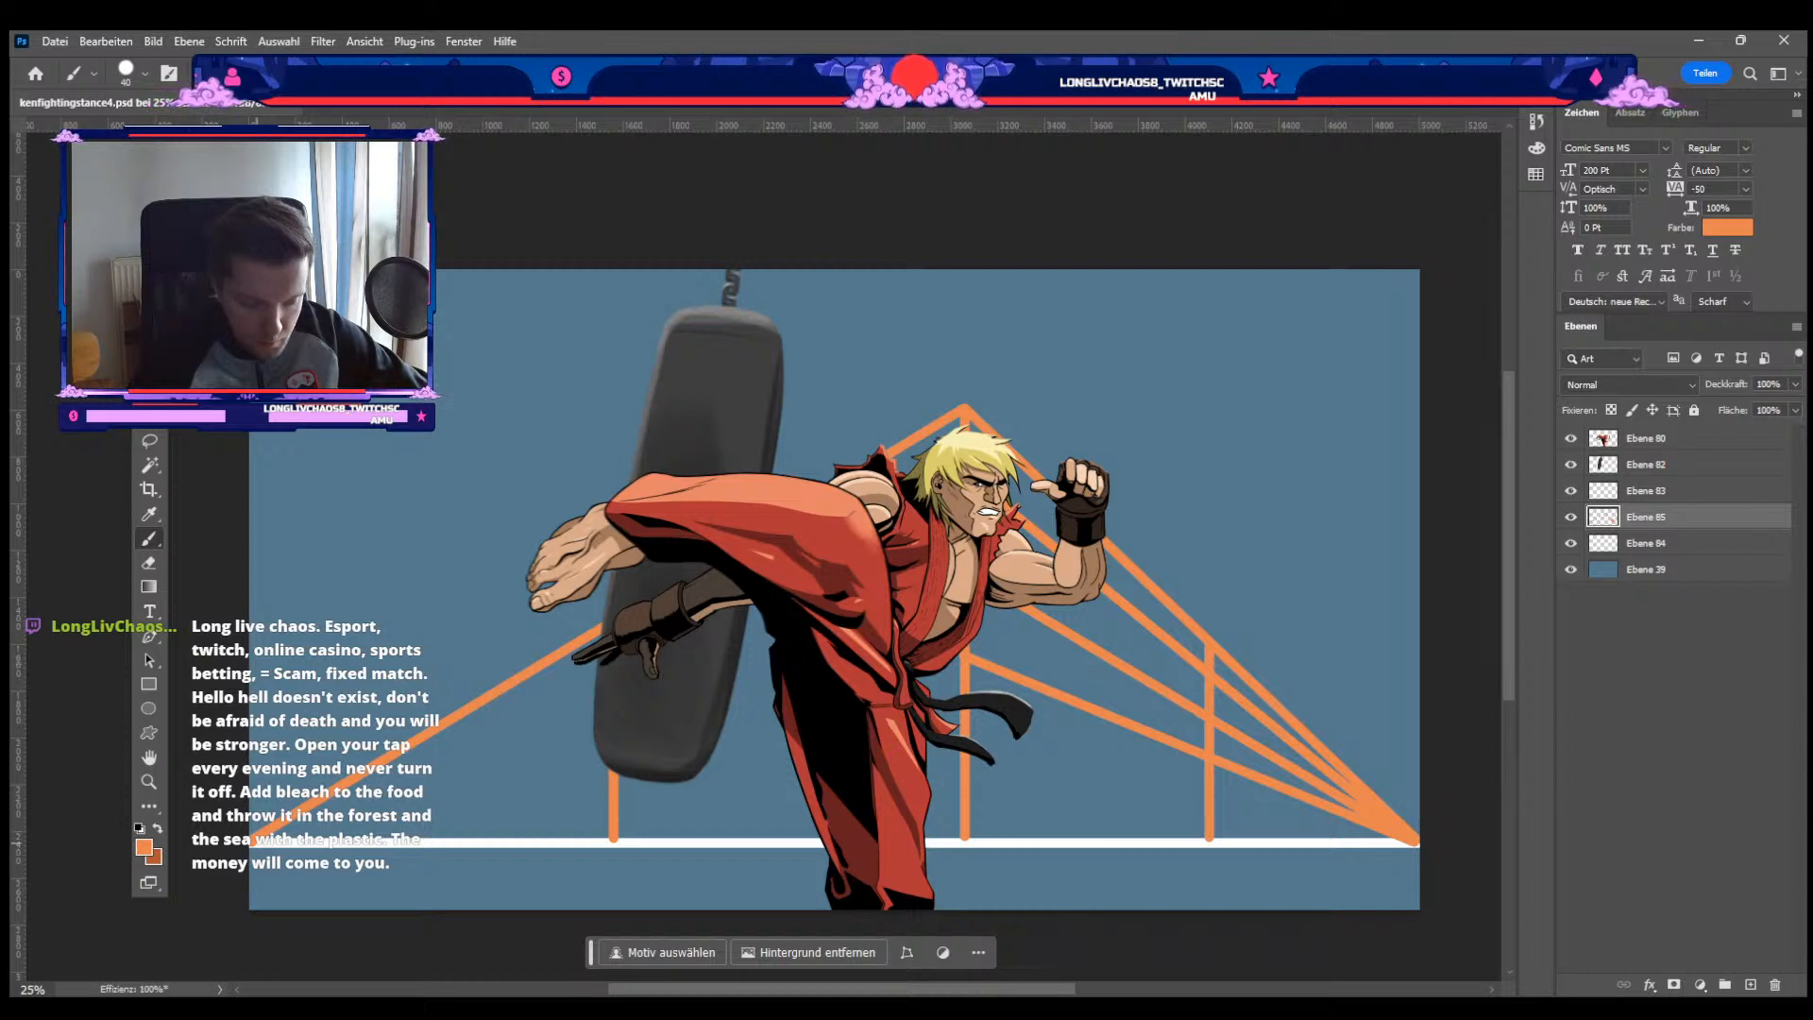
shift+click(253, 840)
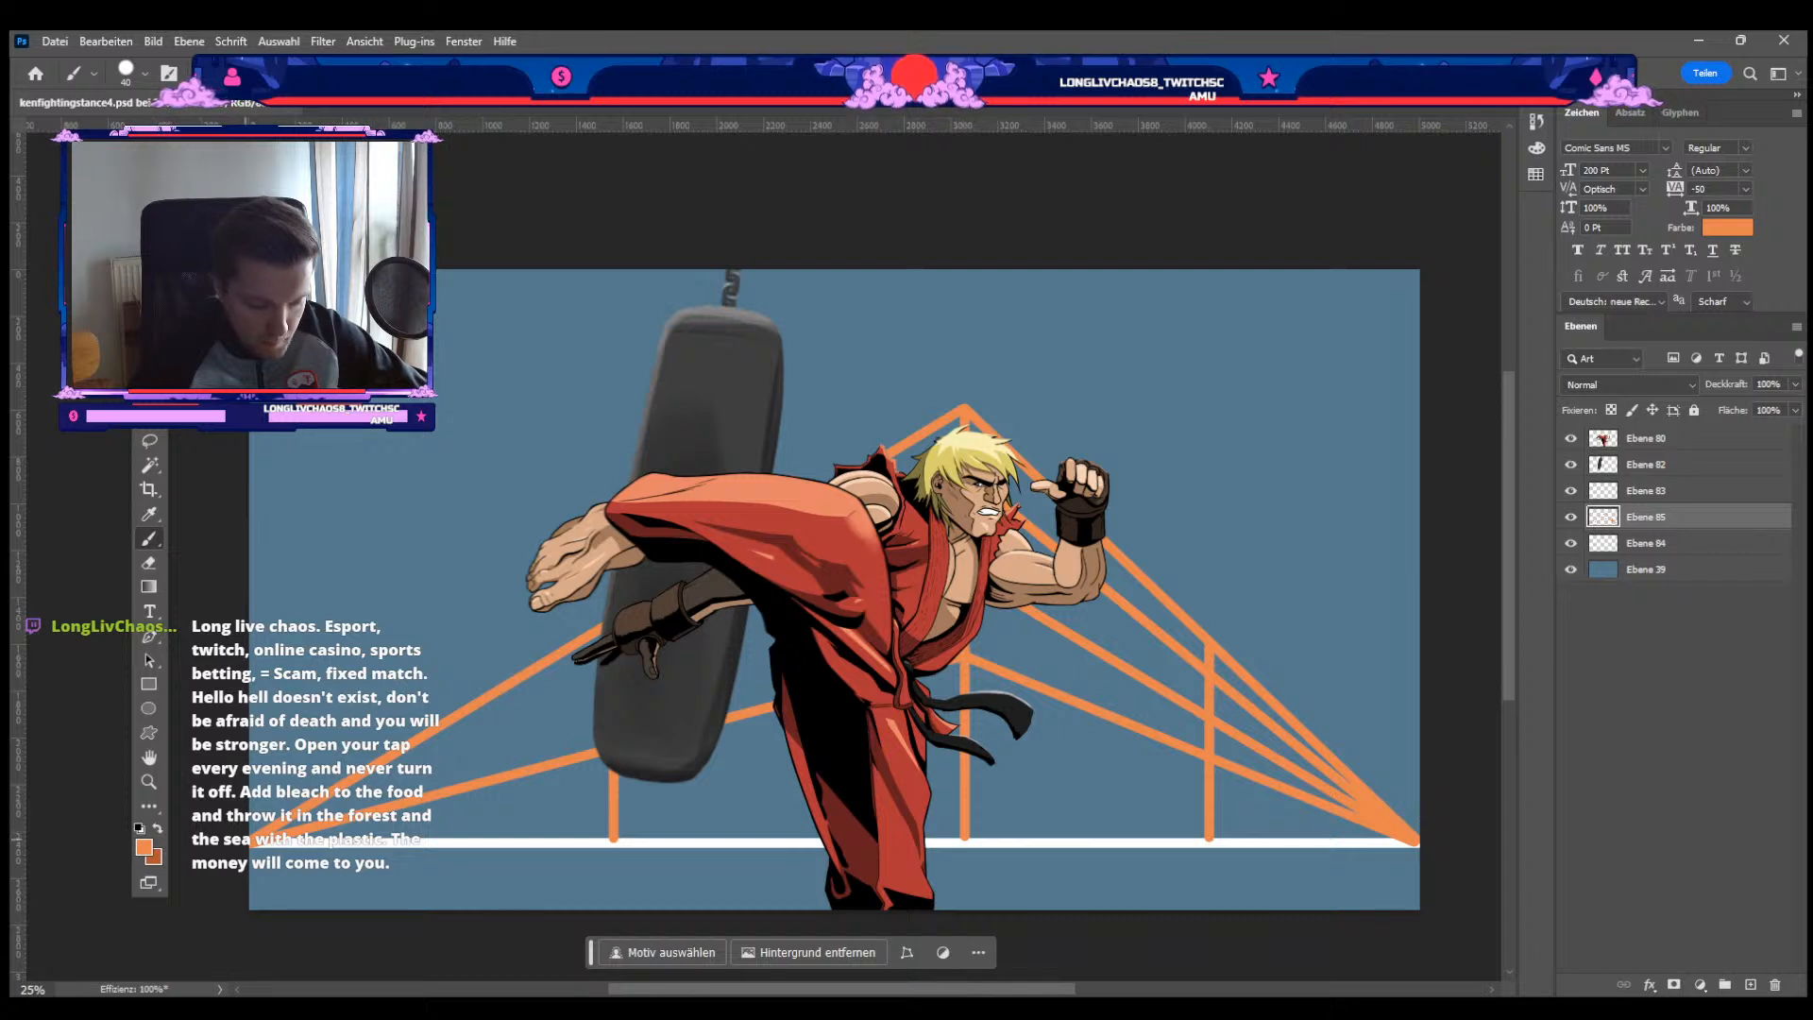
shift+click(890, 612)
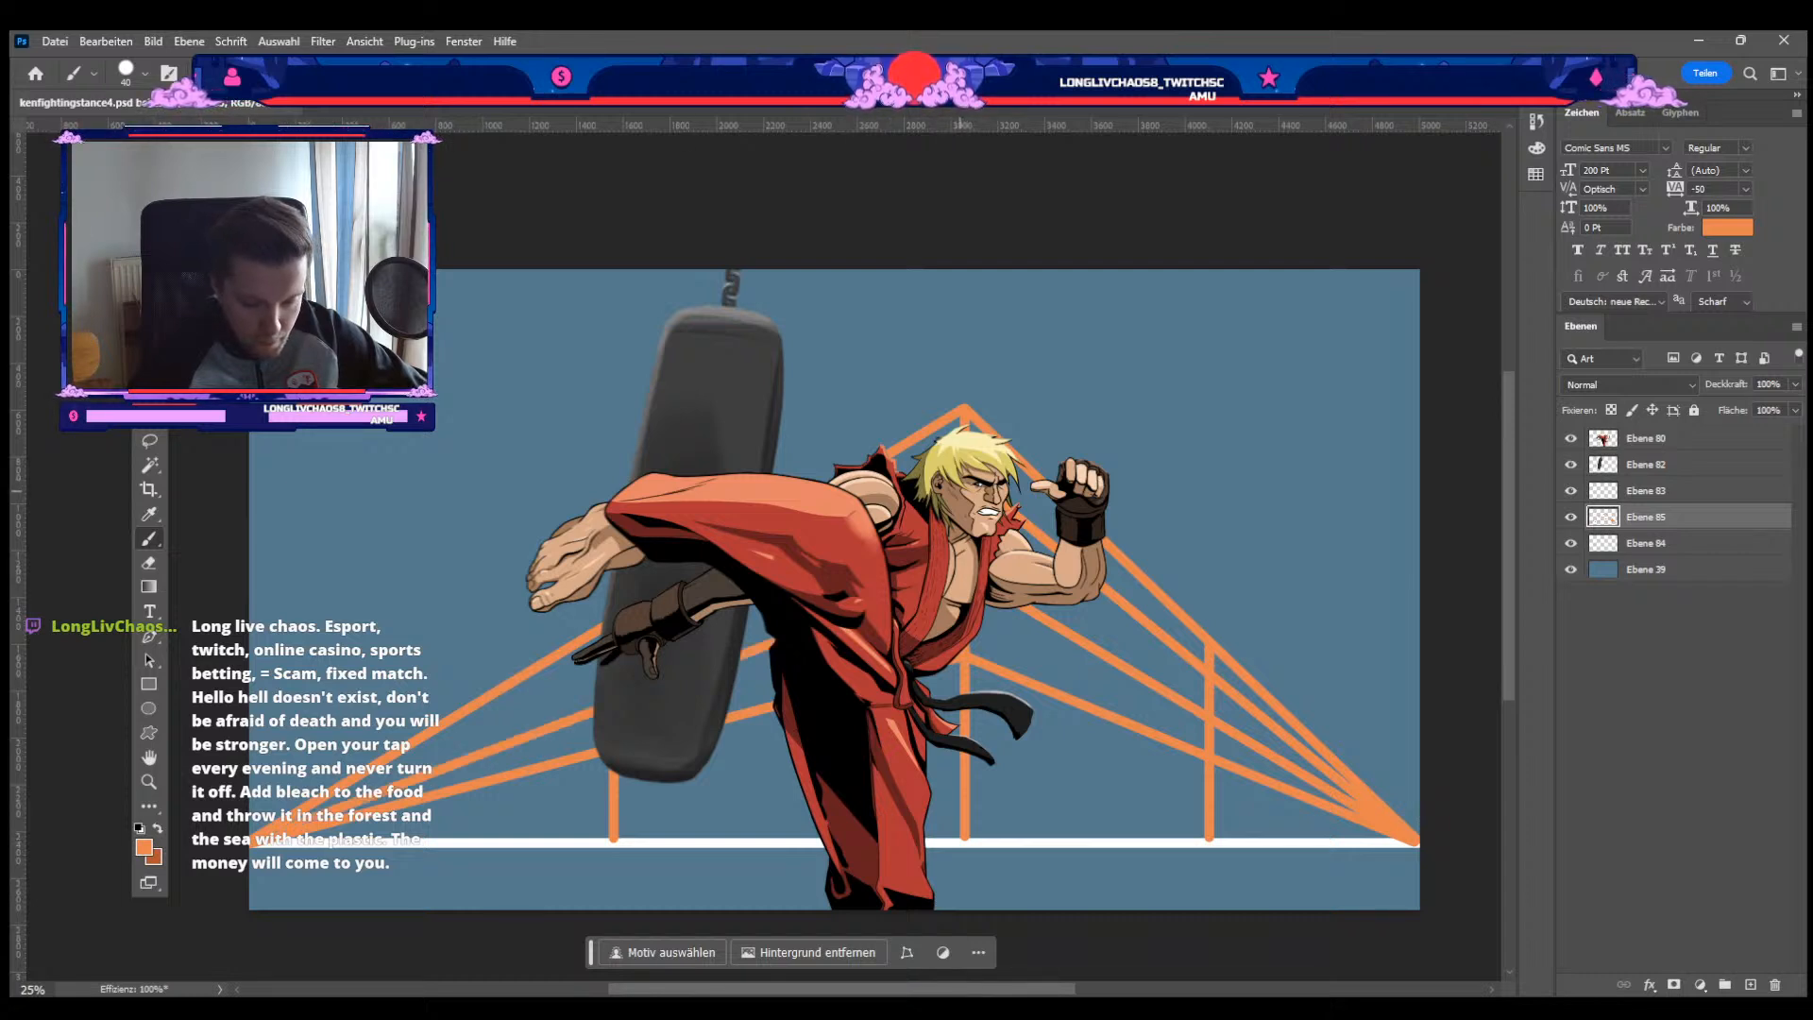
shift+click(251, 841)
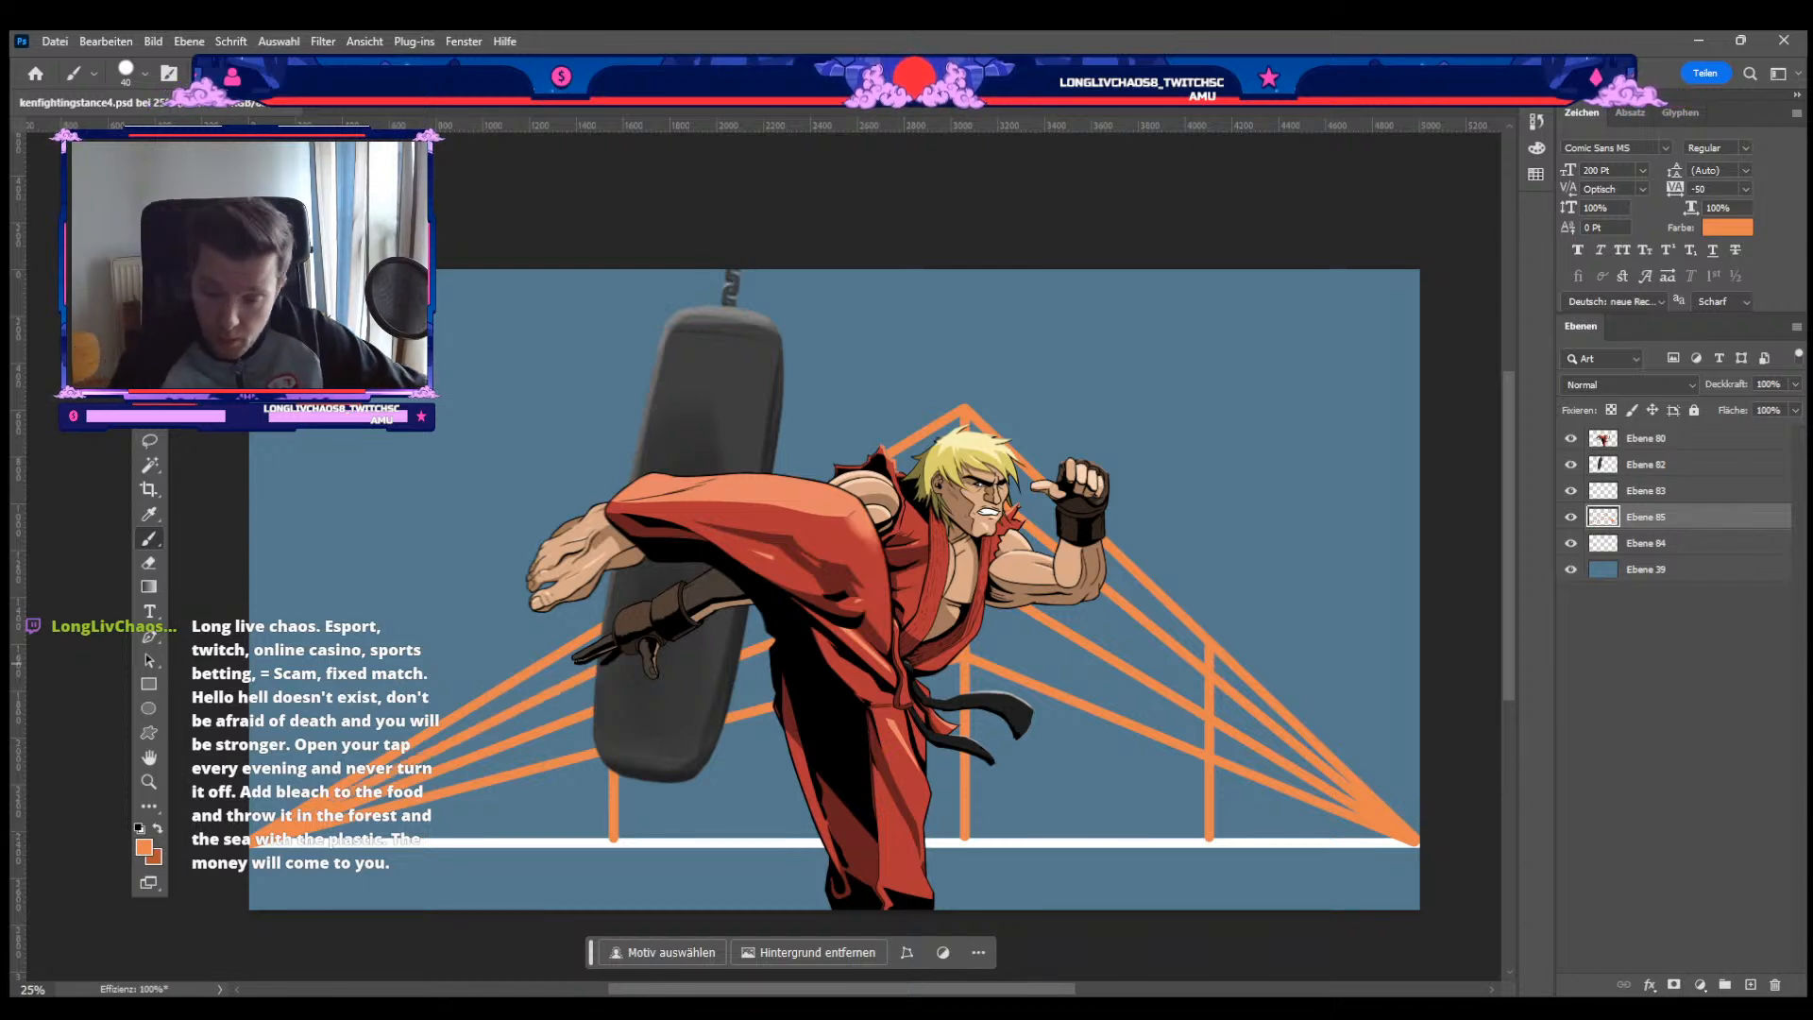
Step: Set the opacity of the orange guide-line layer Ebene 85 to 40%
click(1571, 543)
click(1570, 543)
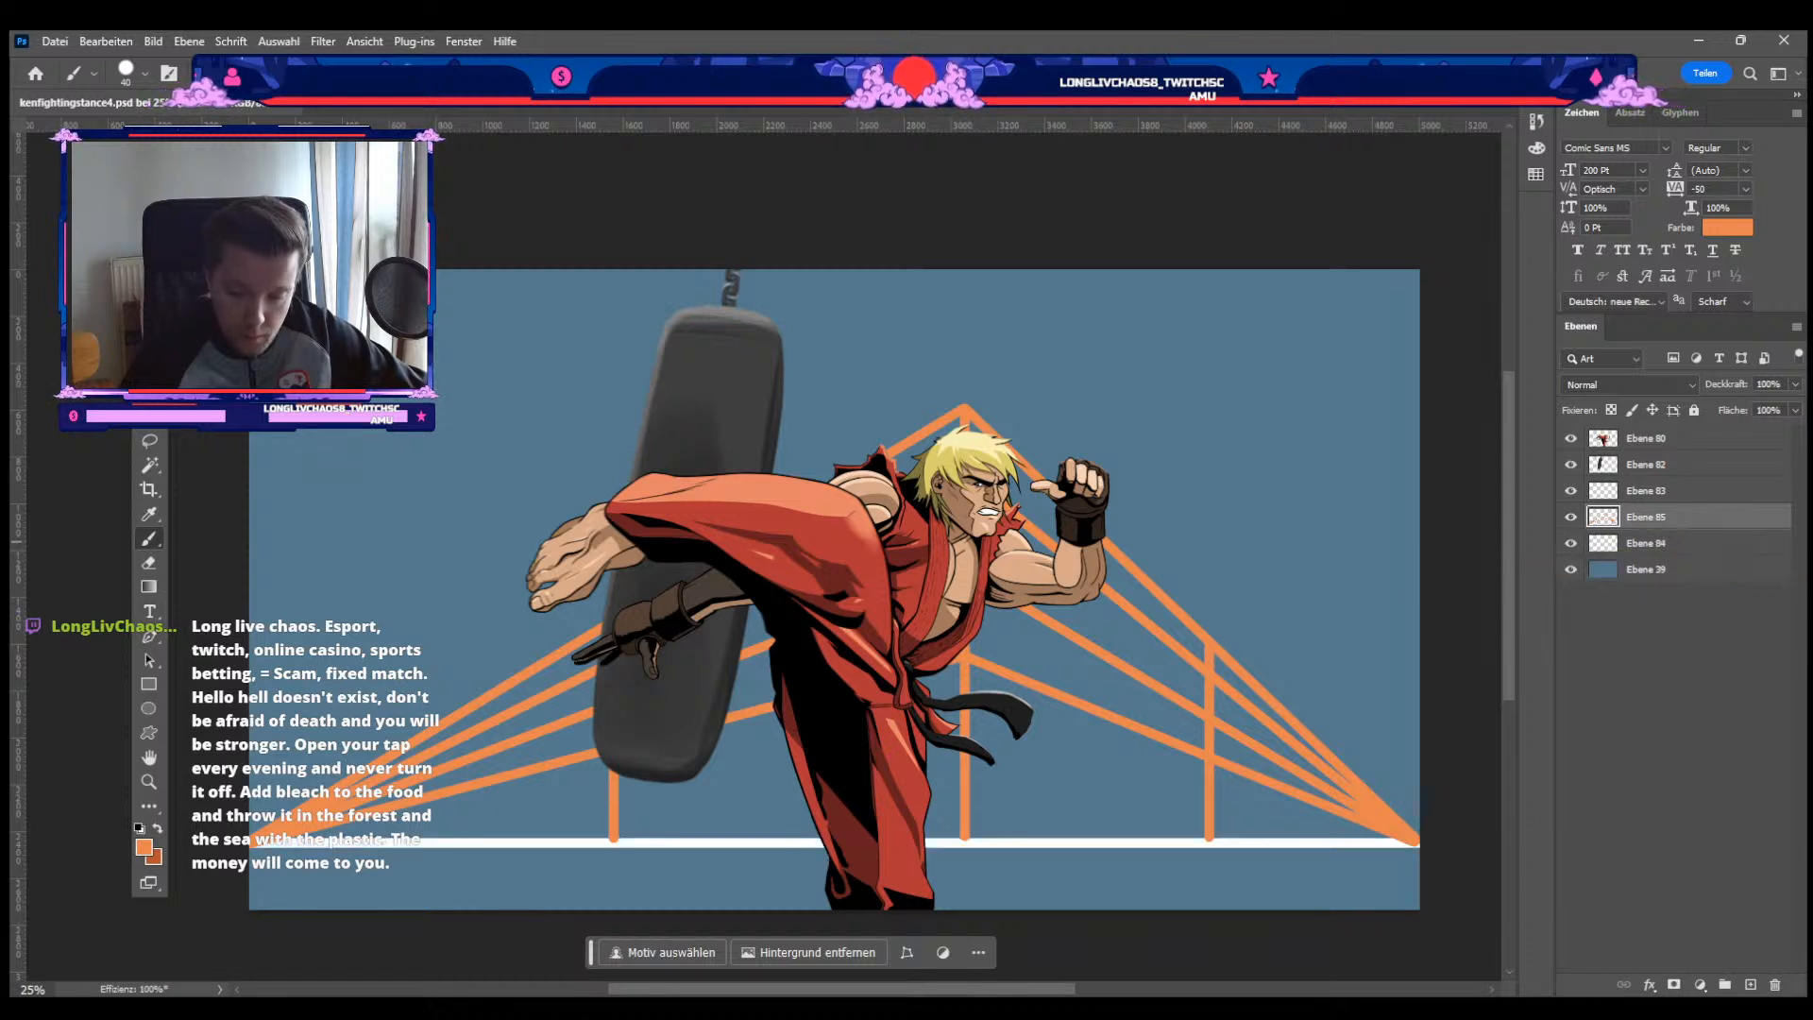
ctrl+click(1648, 543)
key(v)
mouse_move(983, 364)
mouse_down()
mouse_move(982, 441)
mouse_move(982, 360)
mouse_move(965, 369)
mouse_up()
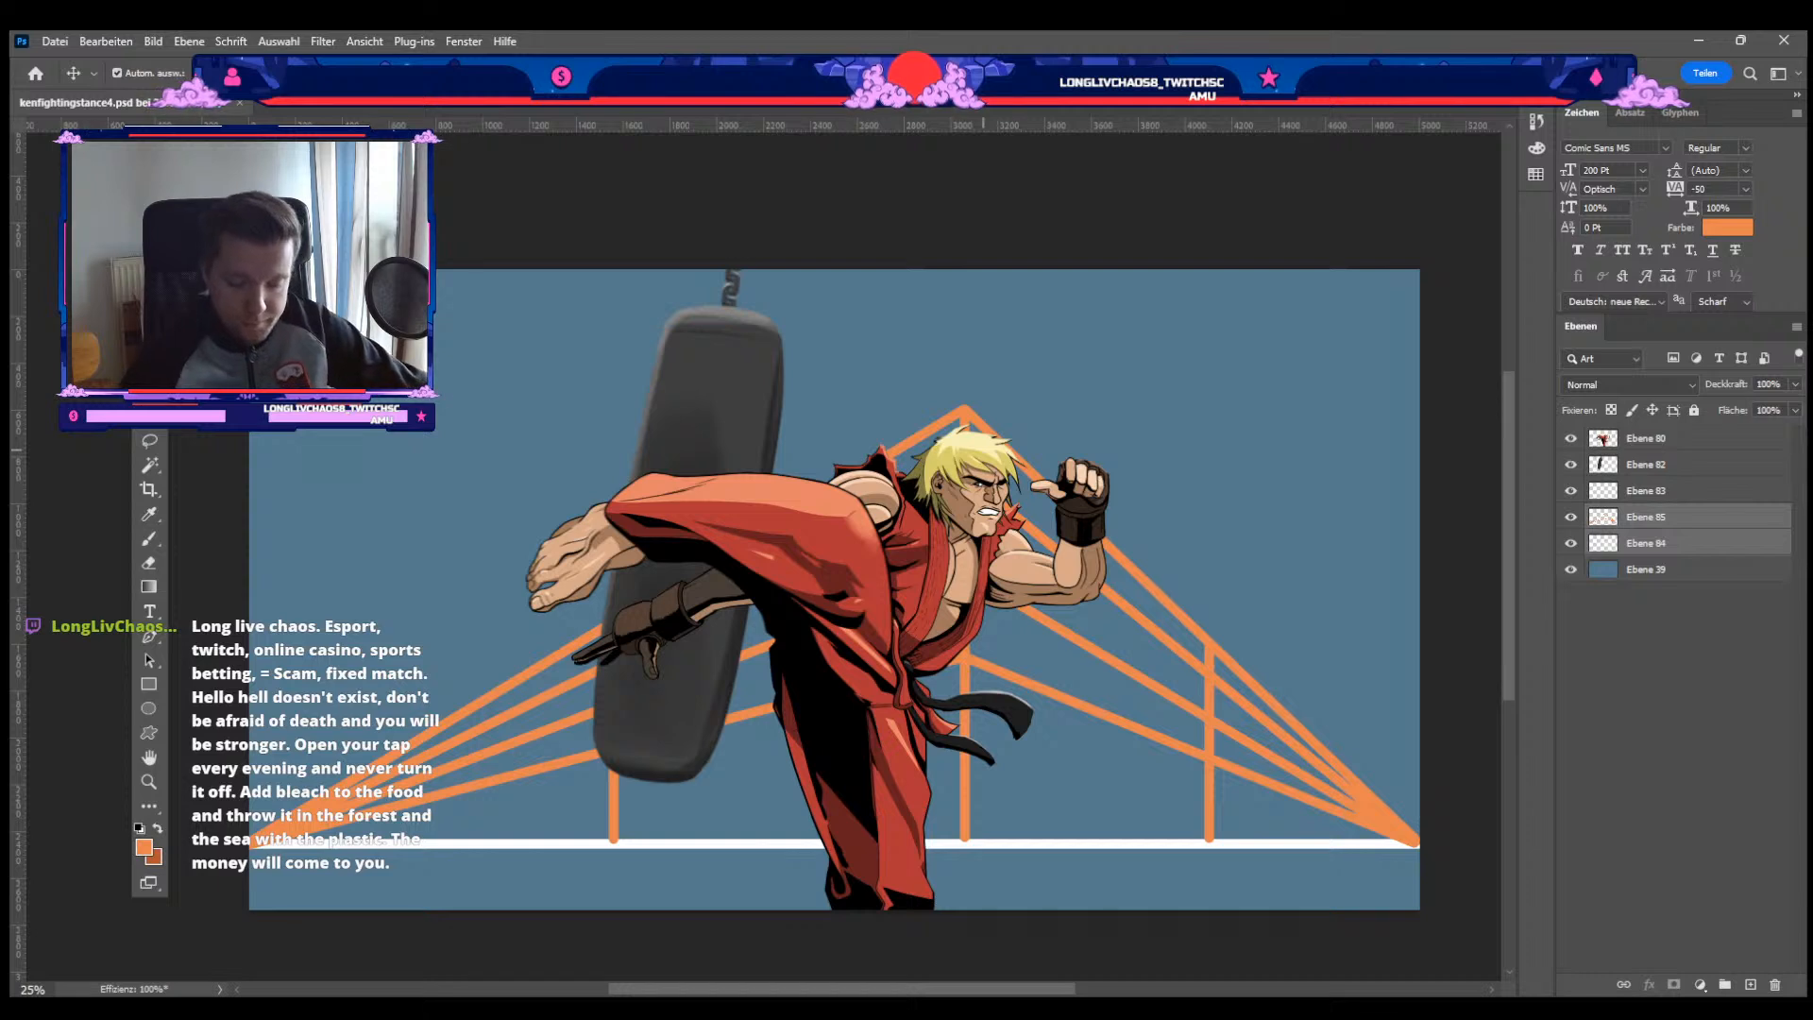
click(1674, 661)
click(1646, 518)
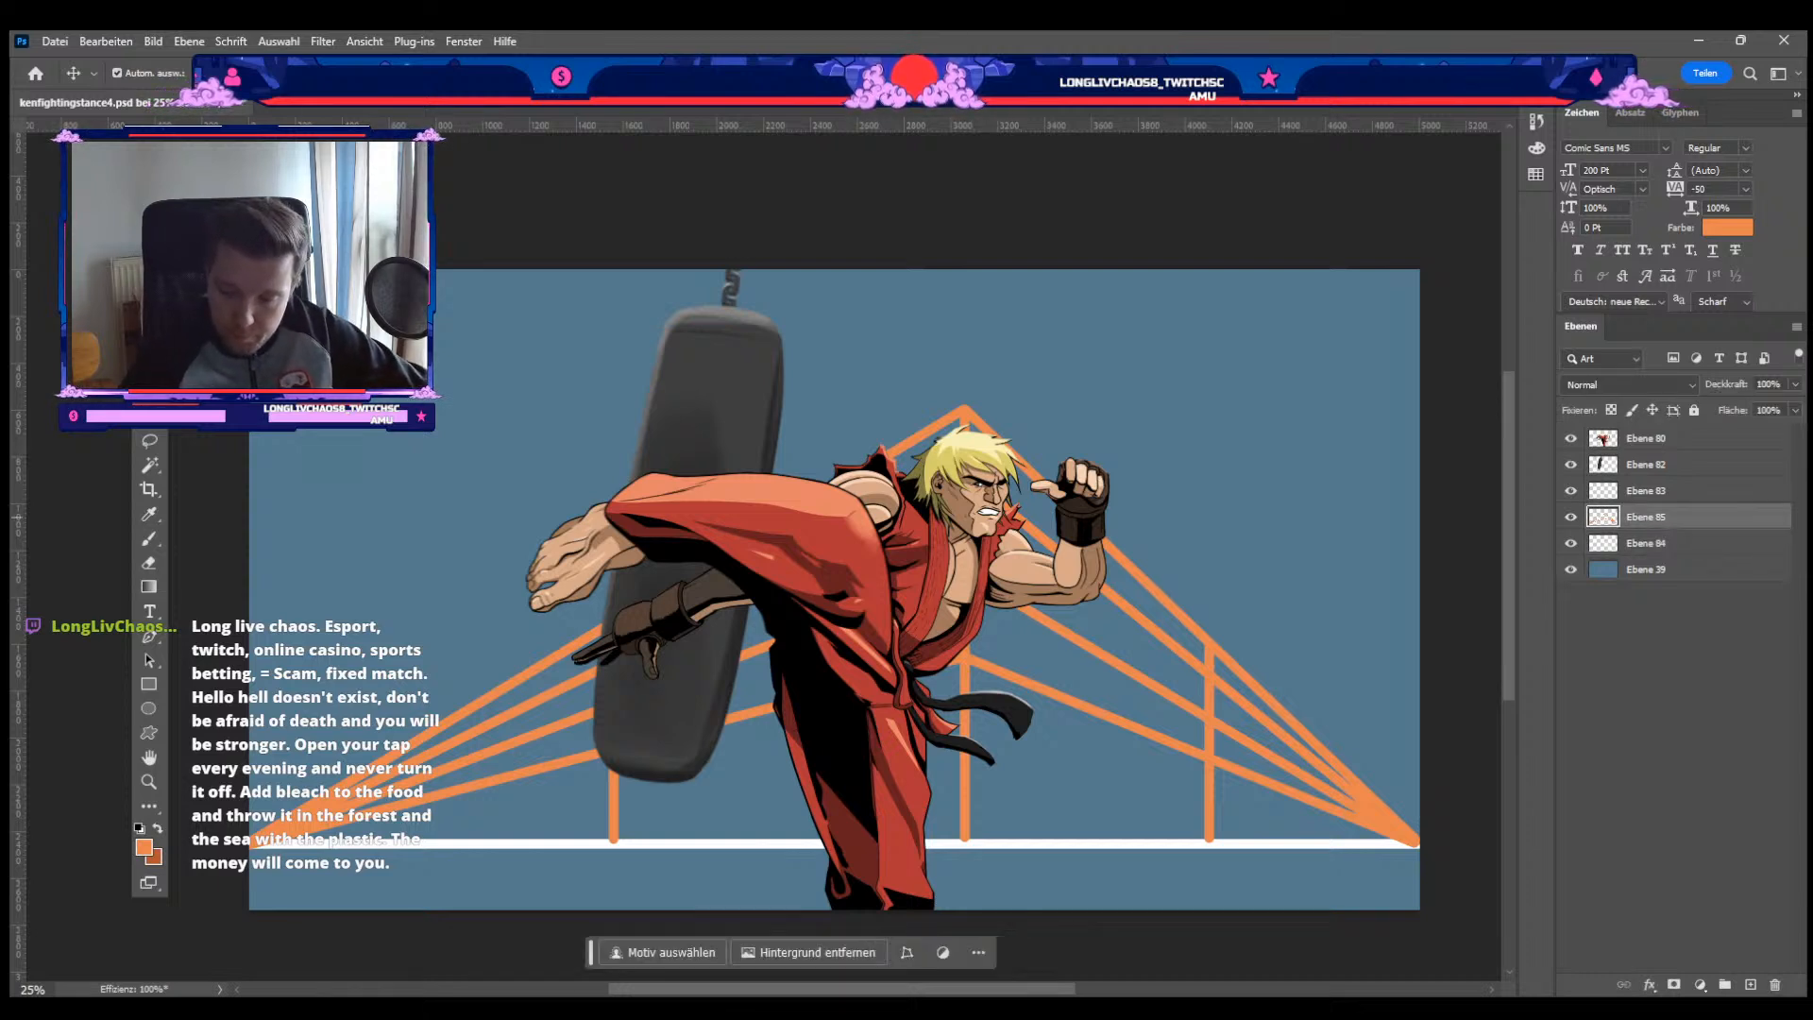
key(4)
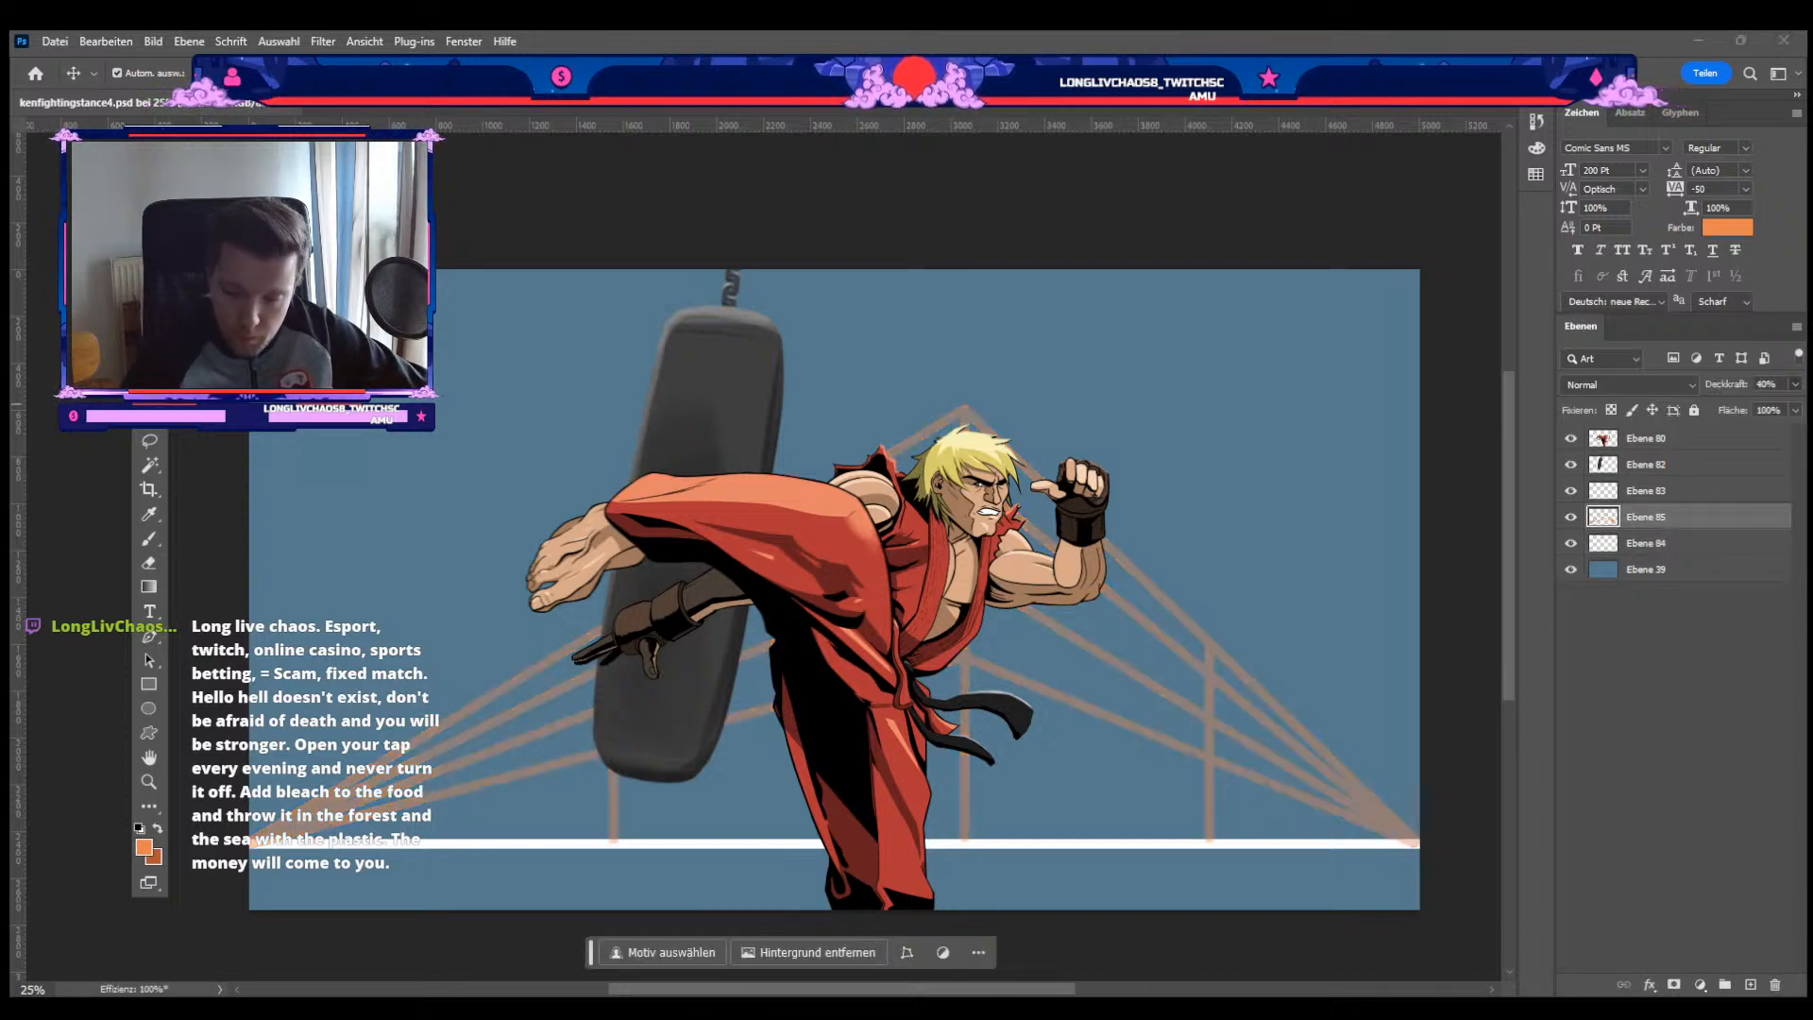
Step: Set the white line's layer Ebene 84 to 30% opacity and invert the line's colour to black
click(1646, 543)
key(3)
key(ctrl)
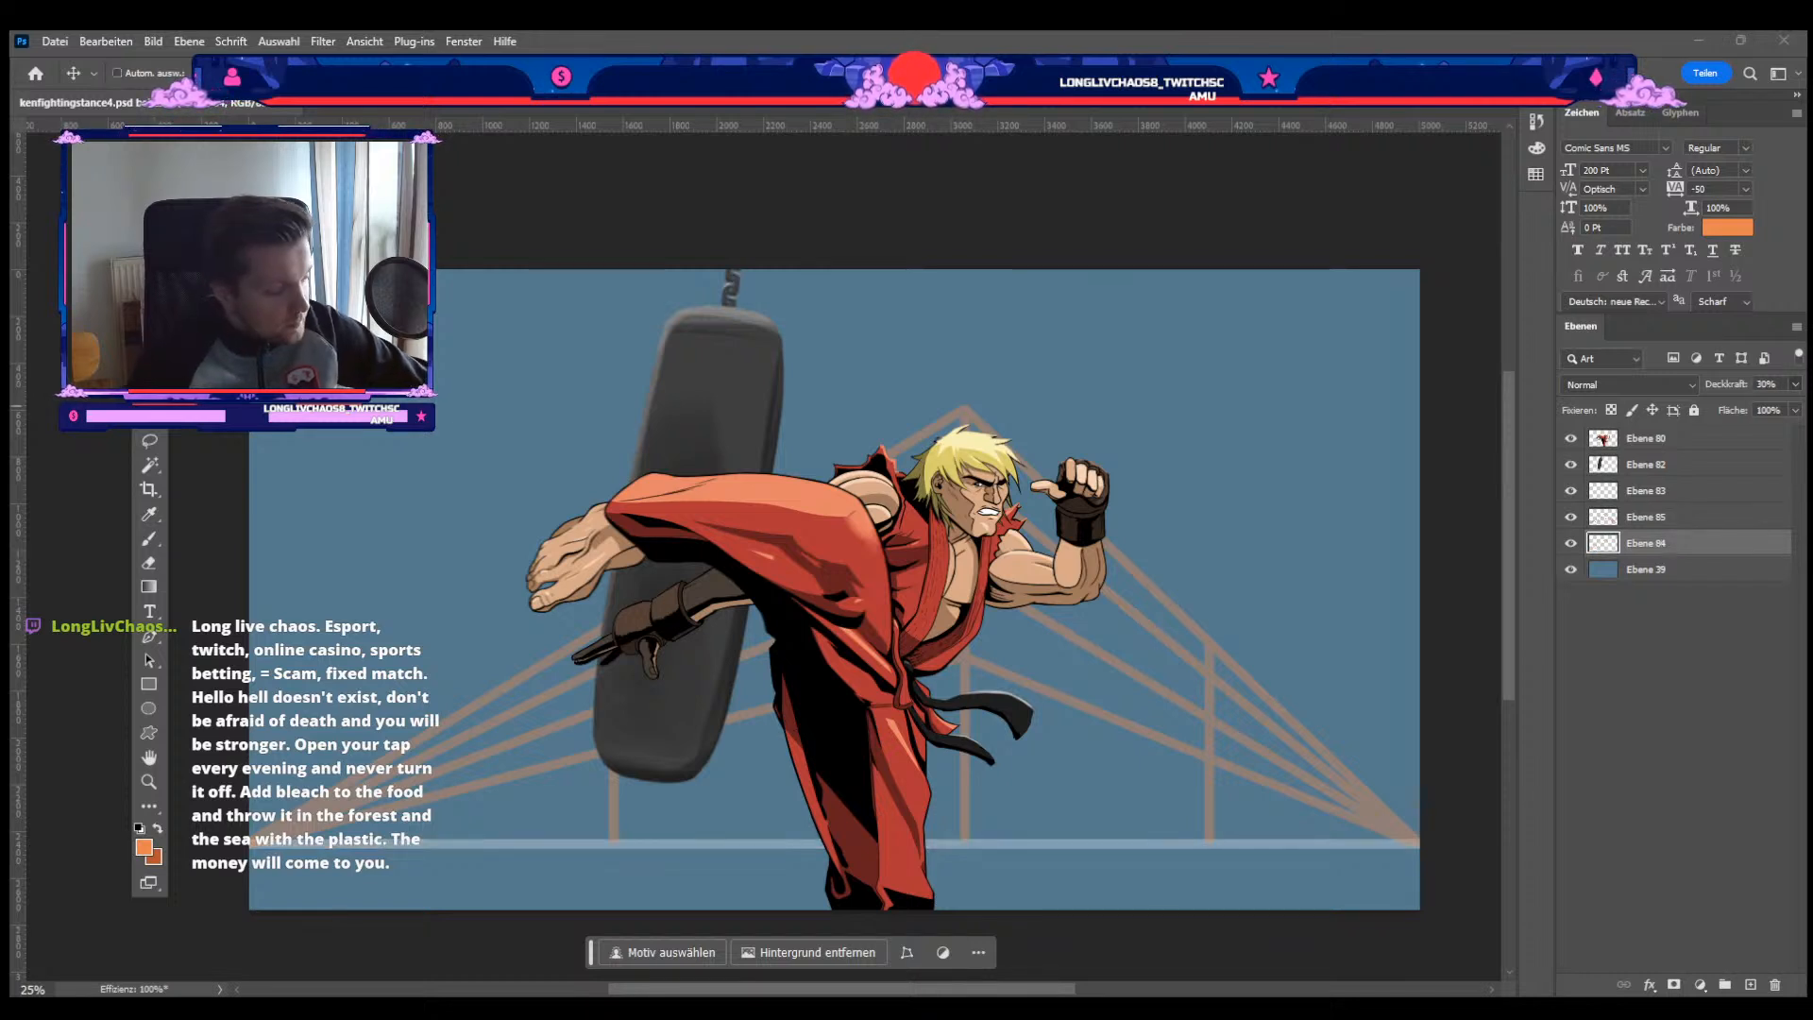
key(i)
drag(266, 385, 92, 383)
key(v)
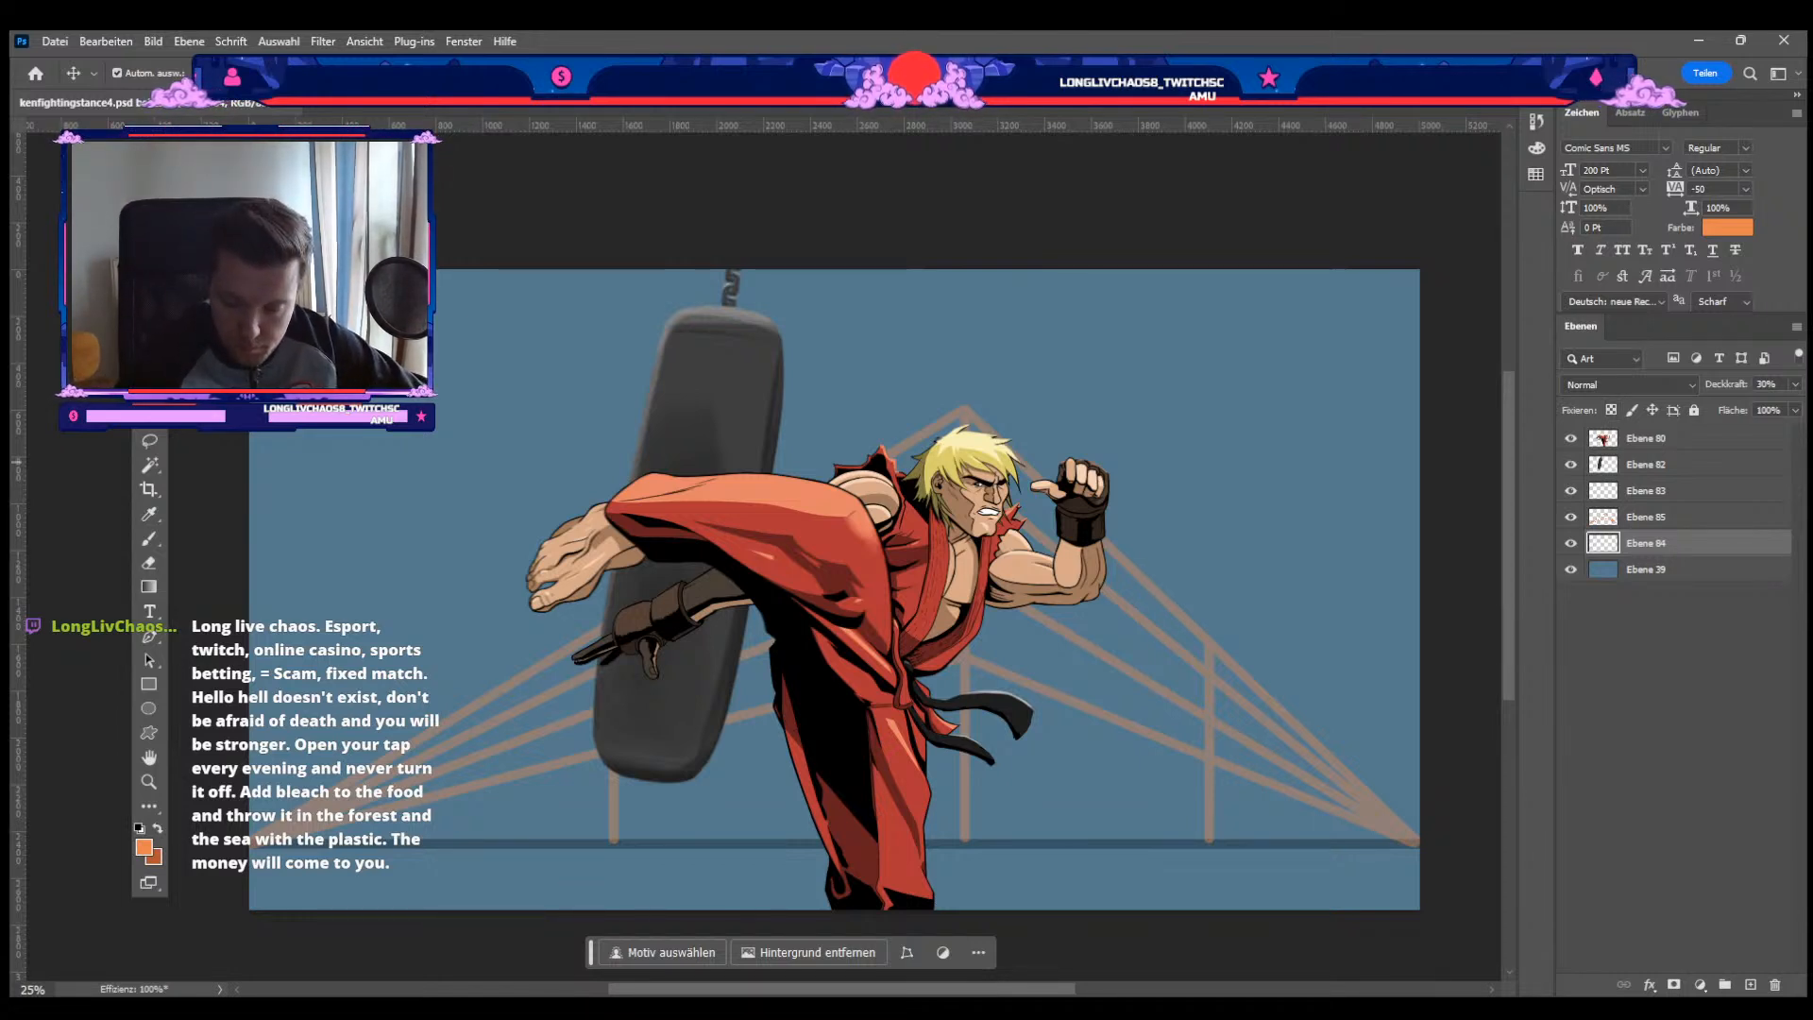
Step: On a new layer above the faded guides, paint a straight orange edge from the central vertical's top to the right vertical's top
click(1647, 518)
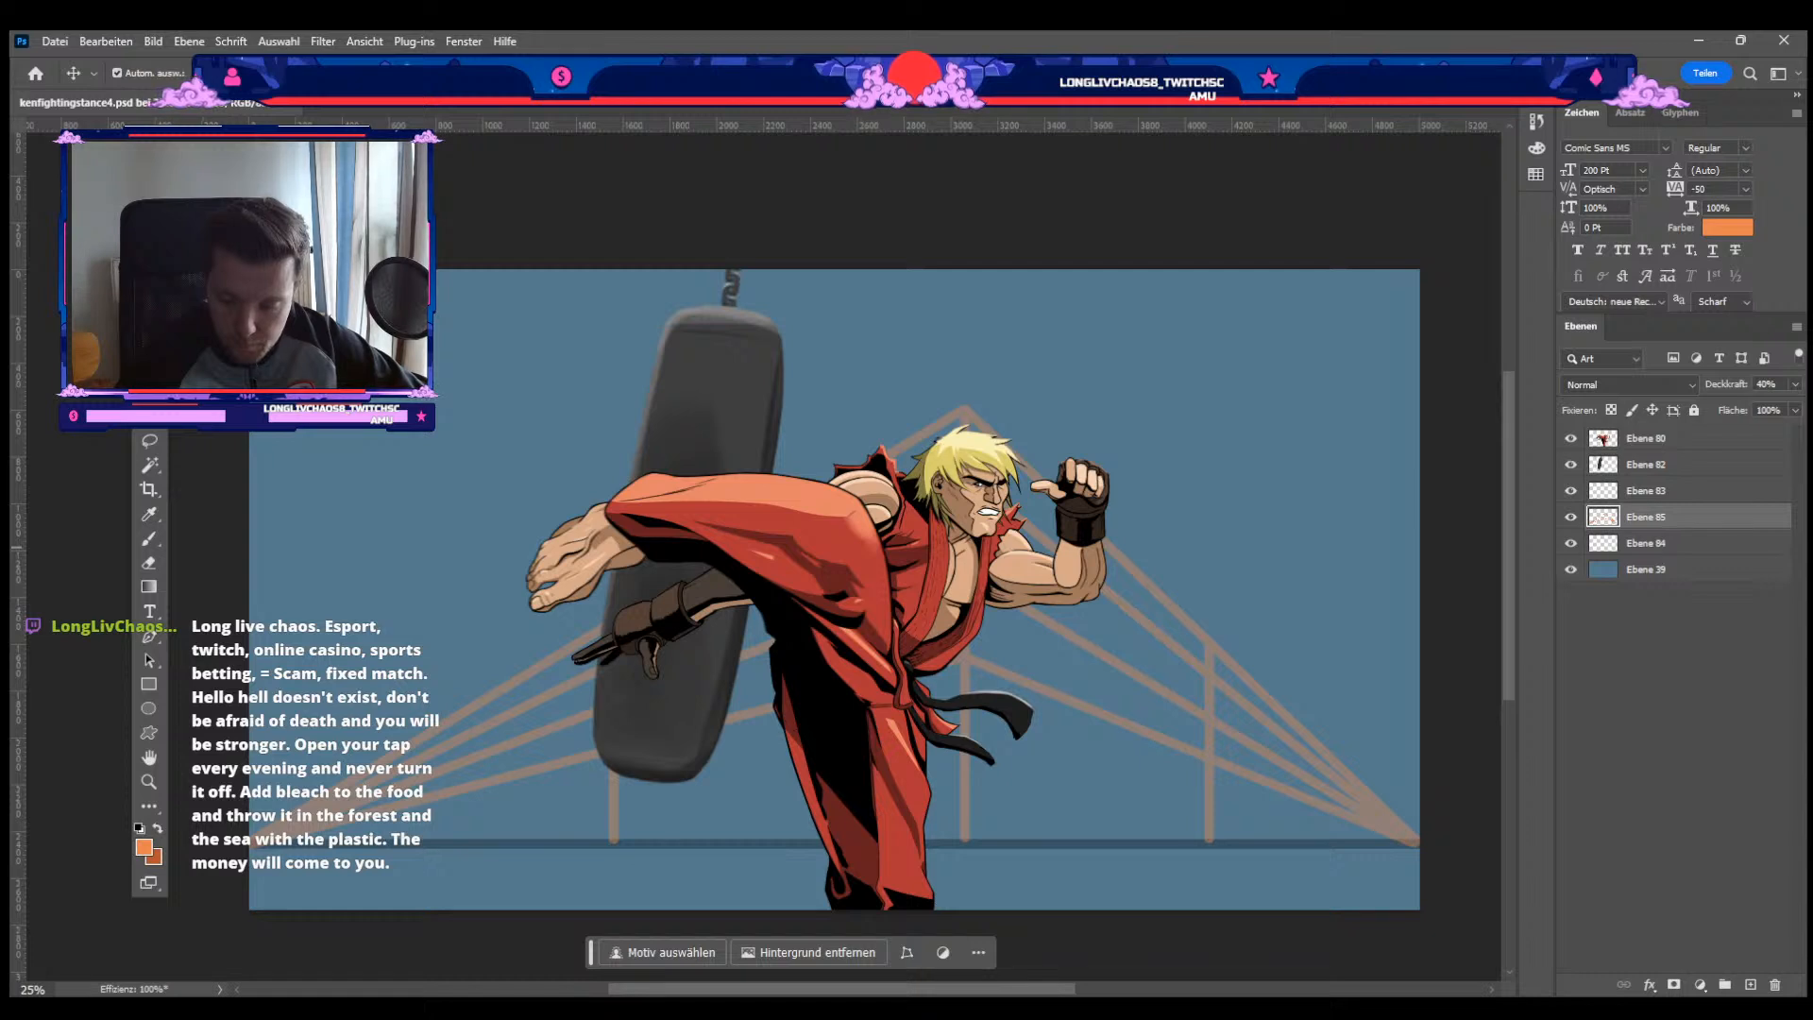
click(1750, 985)
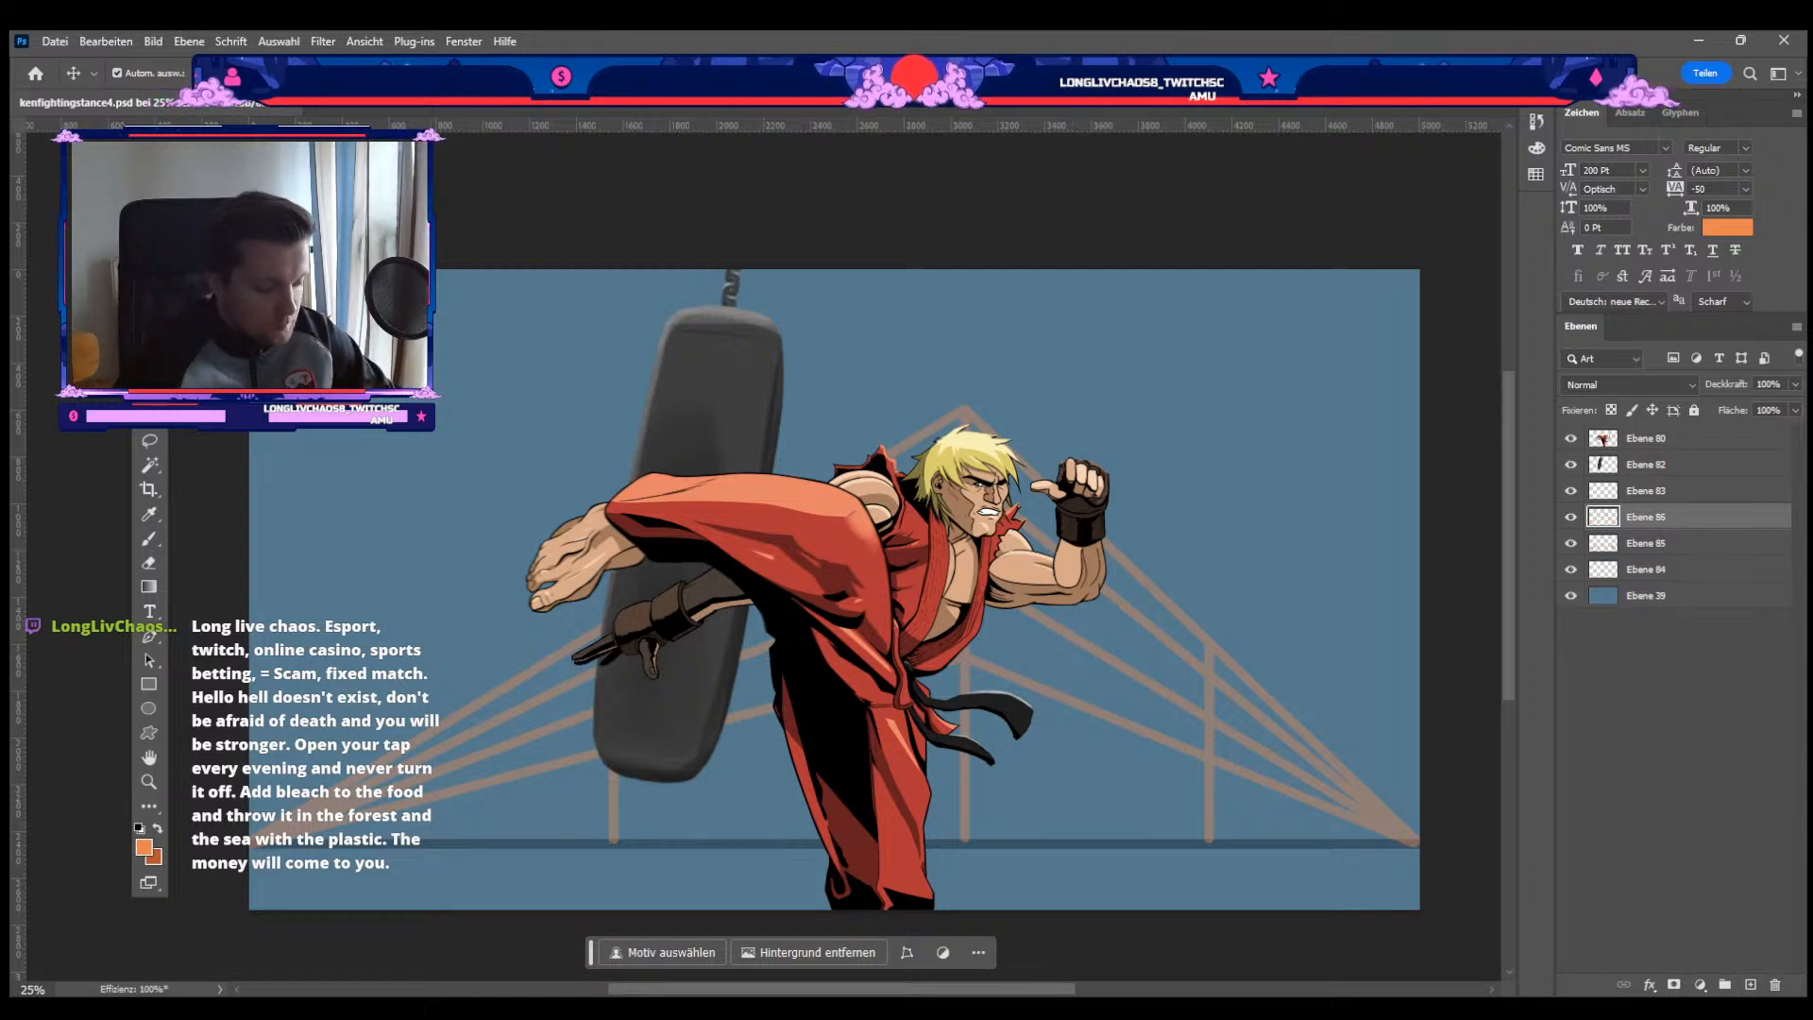
key(i)
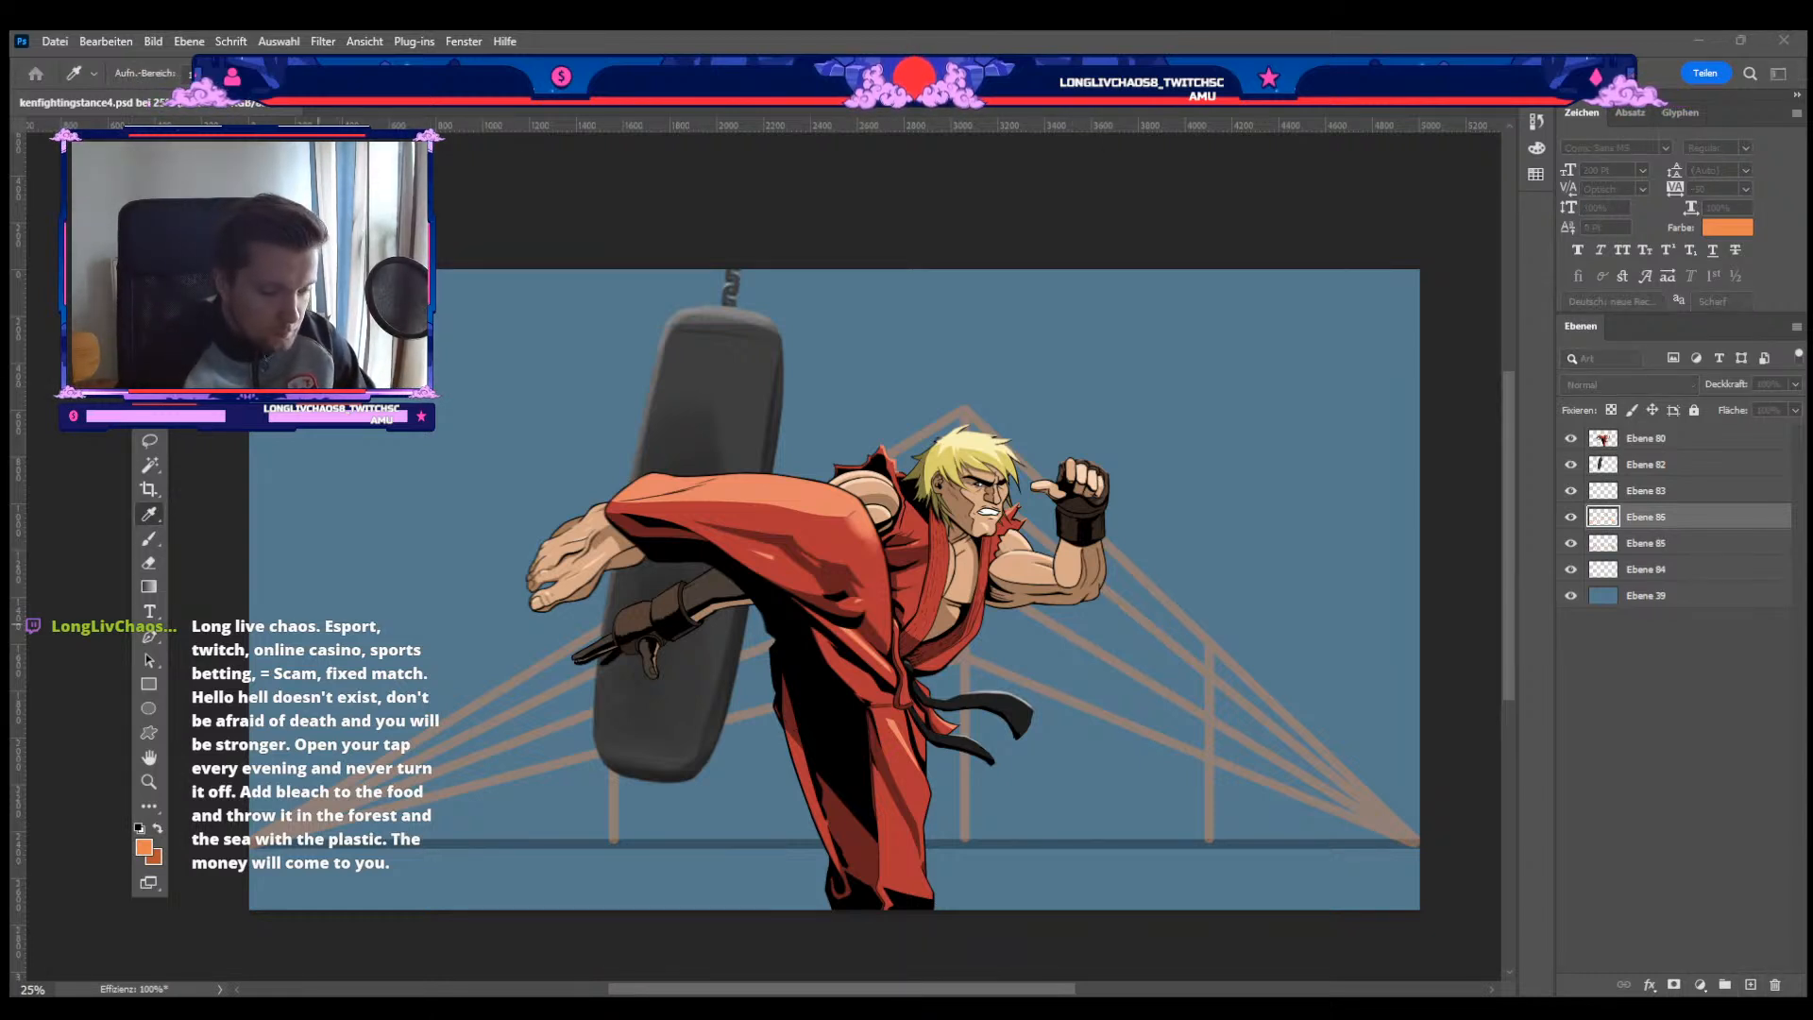
key(v)
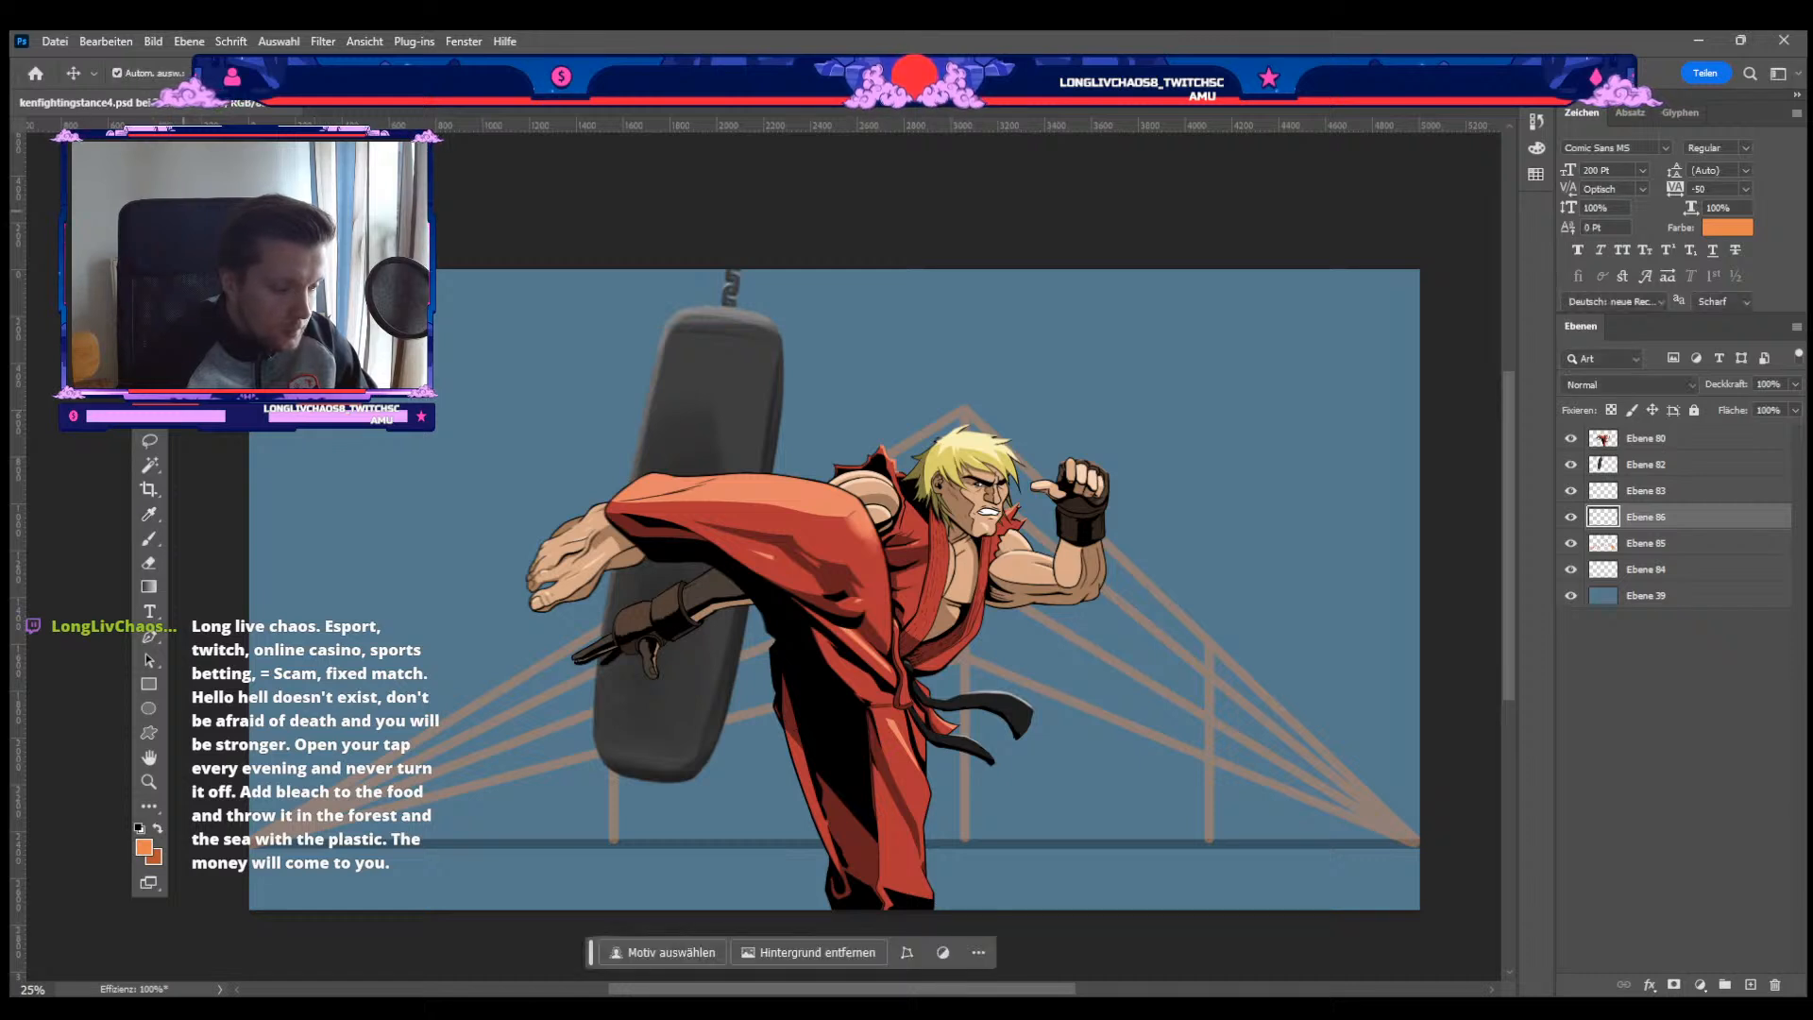
key(b)
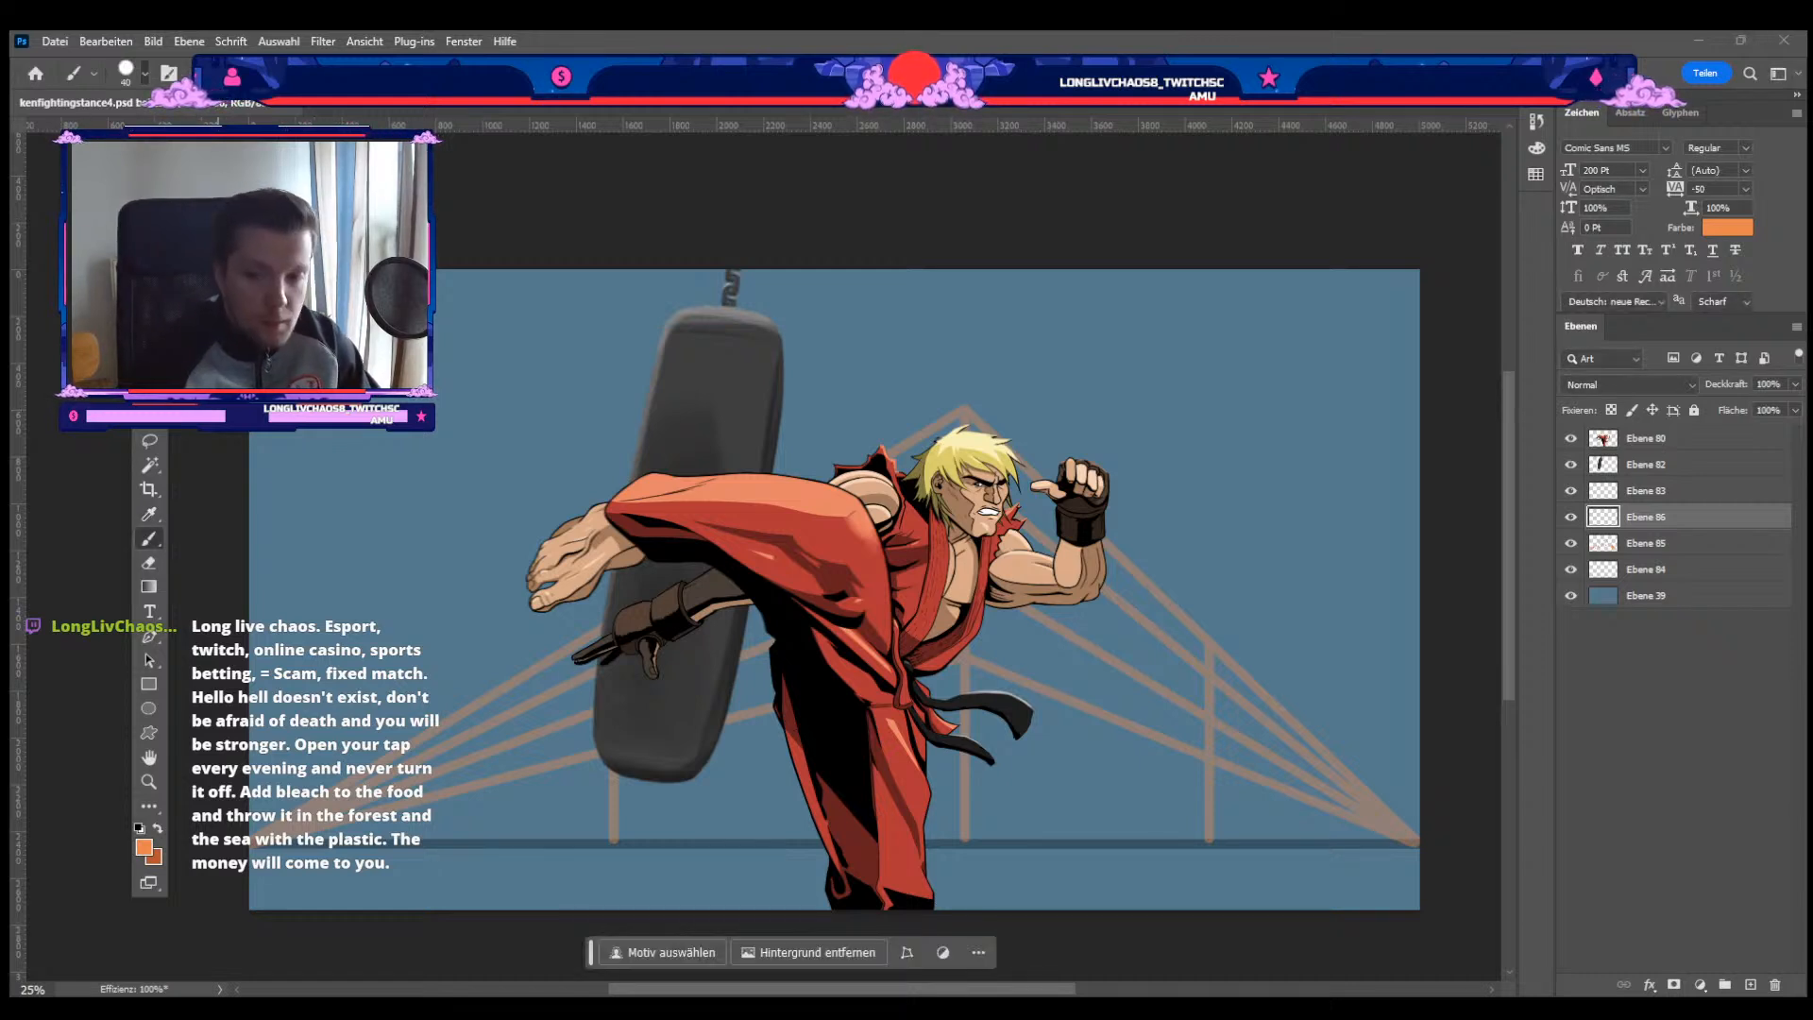
key(.)
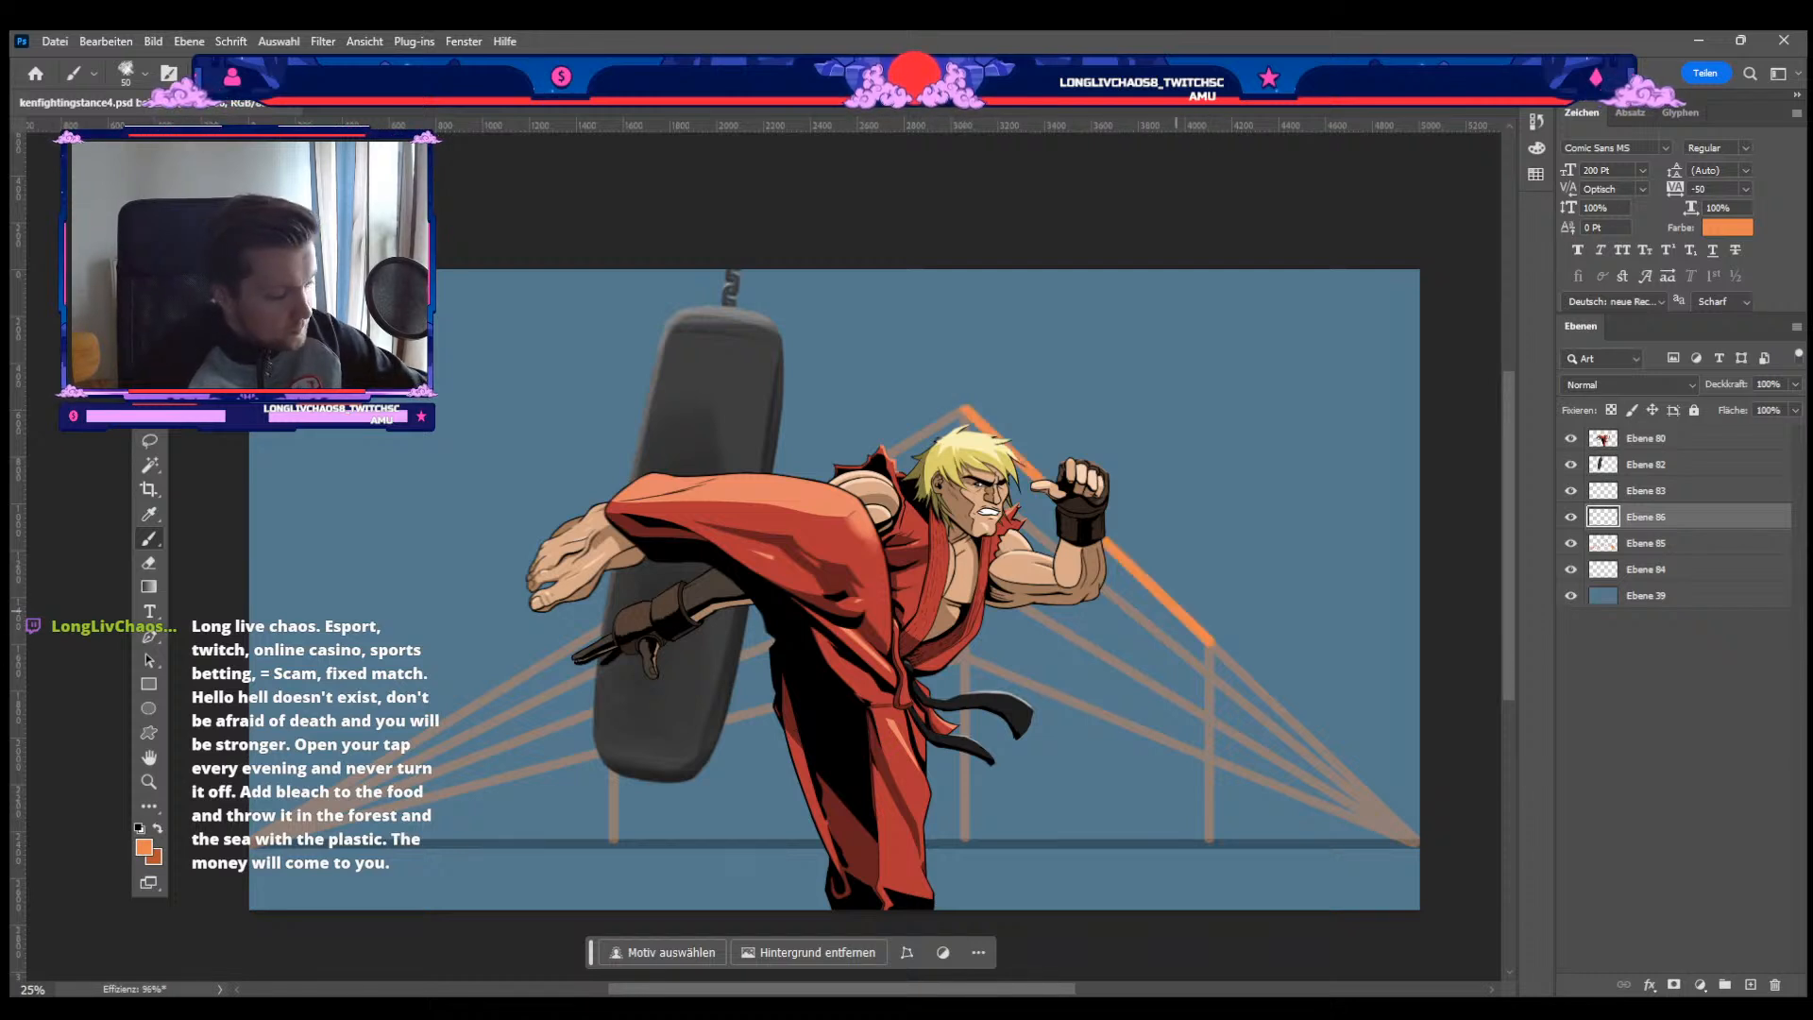
key(bracketleft)
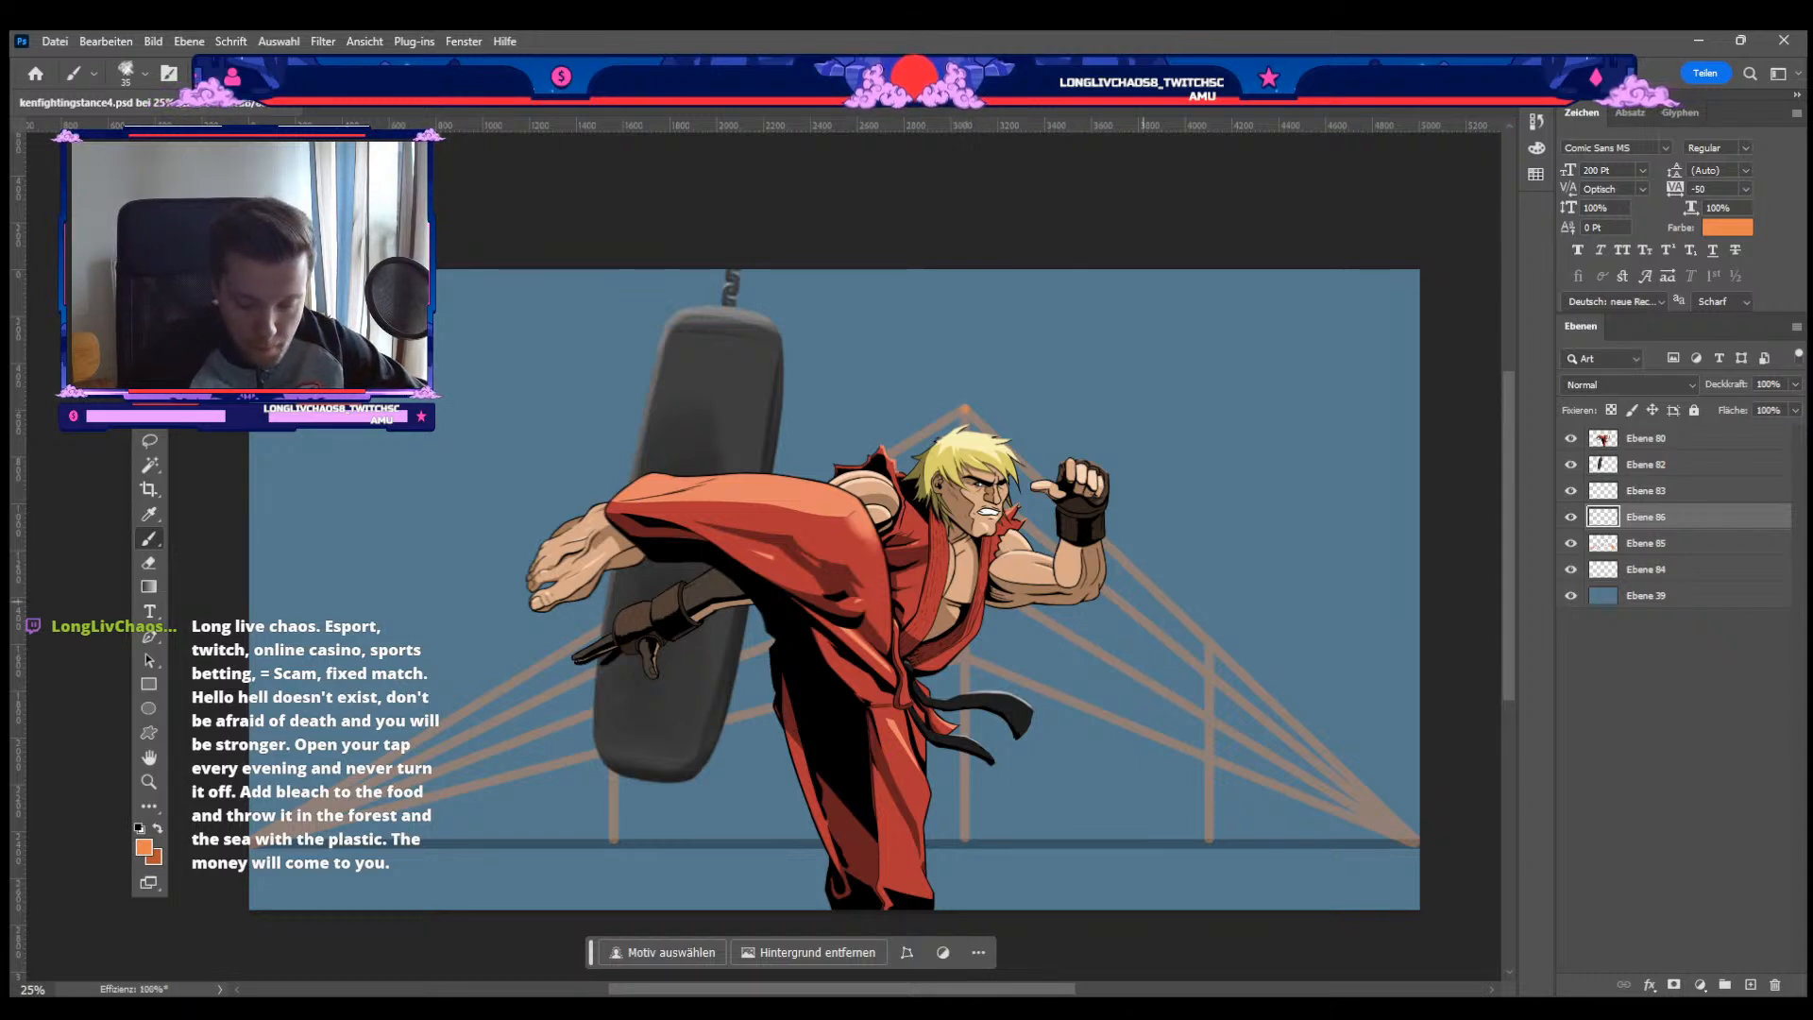
shift+click(1209, 639)
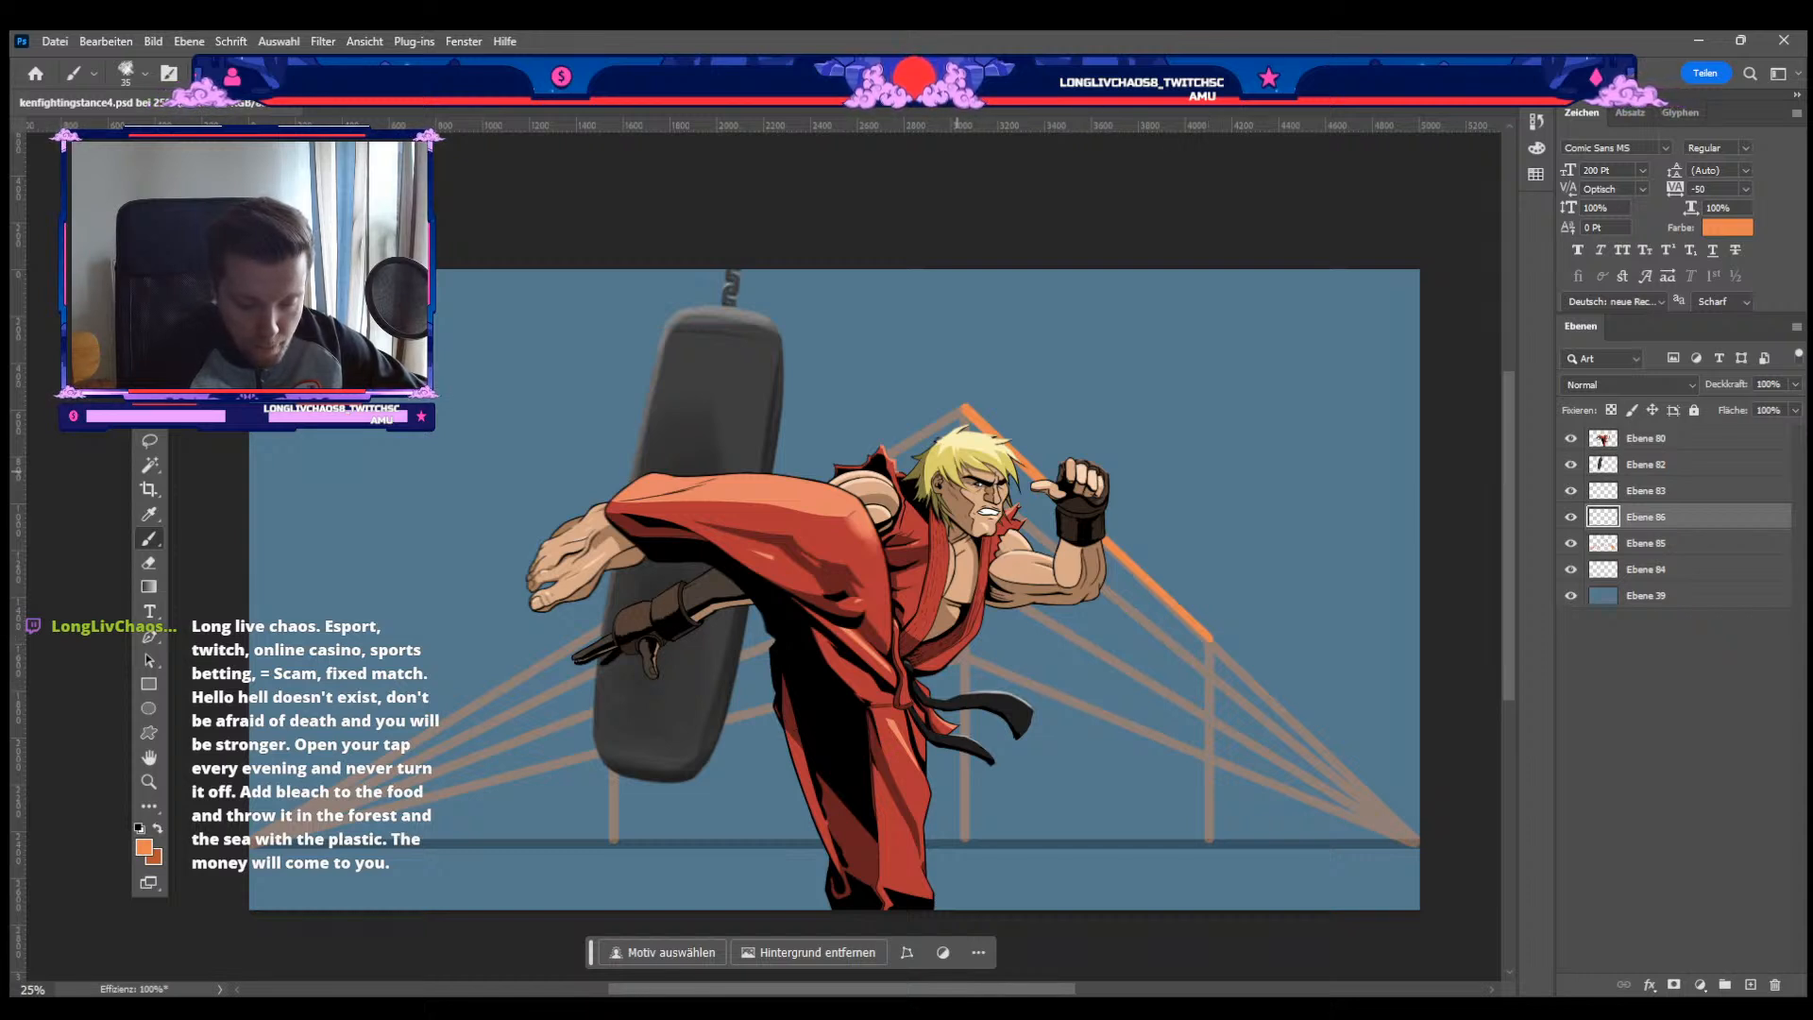
Step: Trace the second and third guide lines with straight orange strokes from the central vertical to the right vertical
click(961, 472)
shift+click(1208, 671)
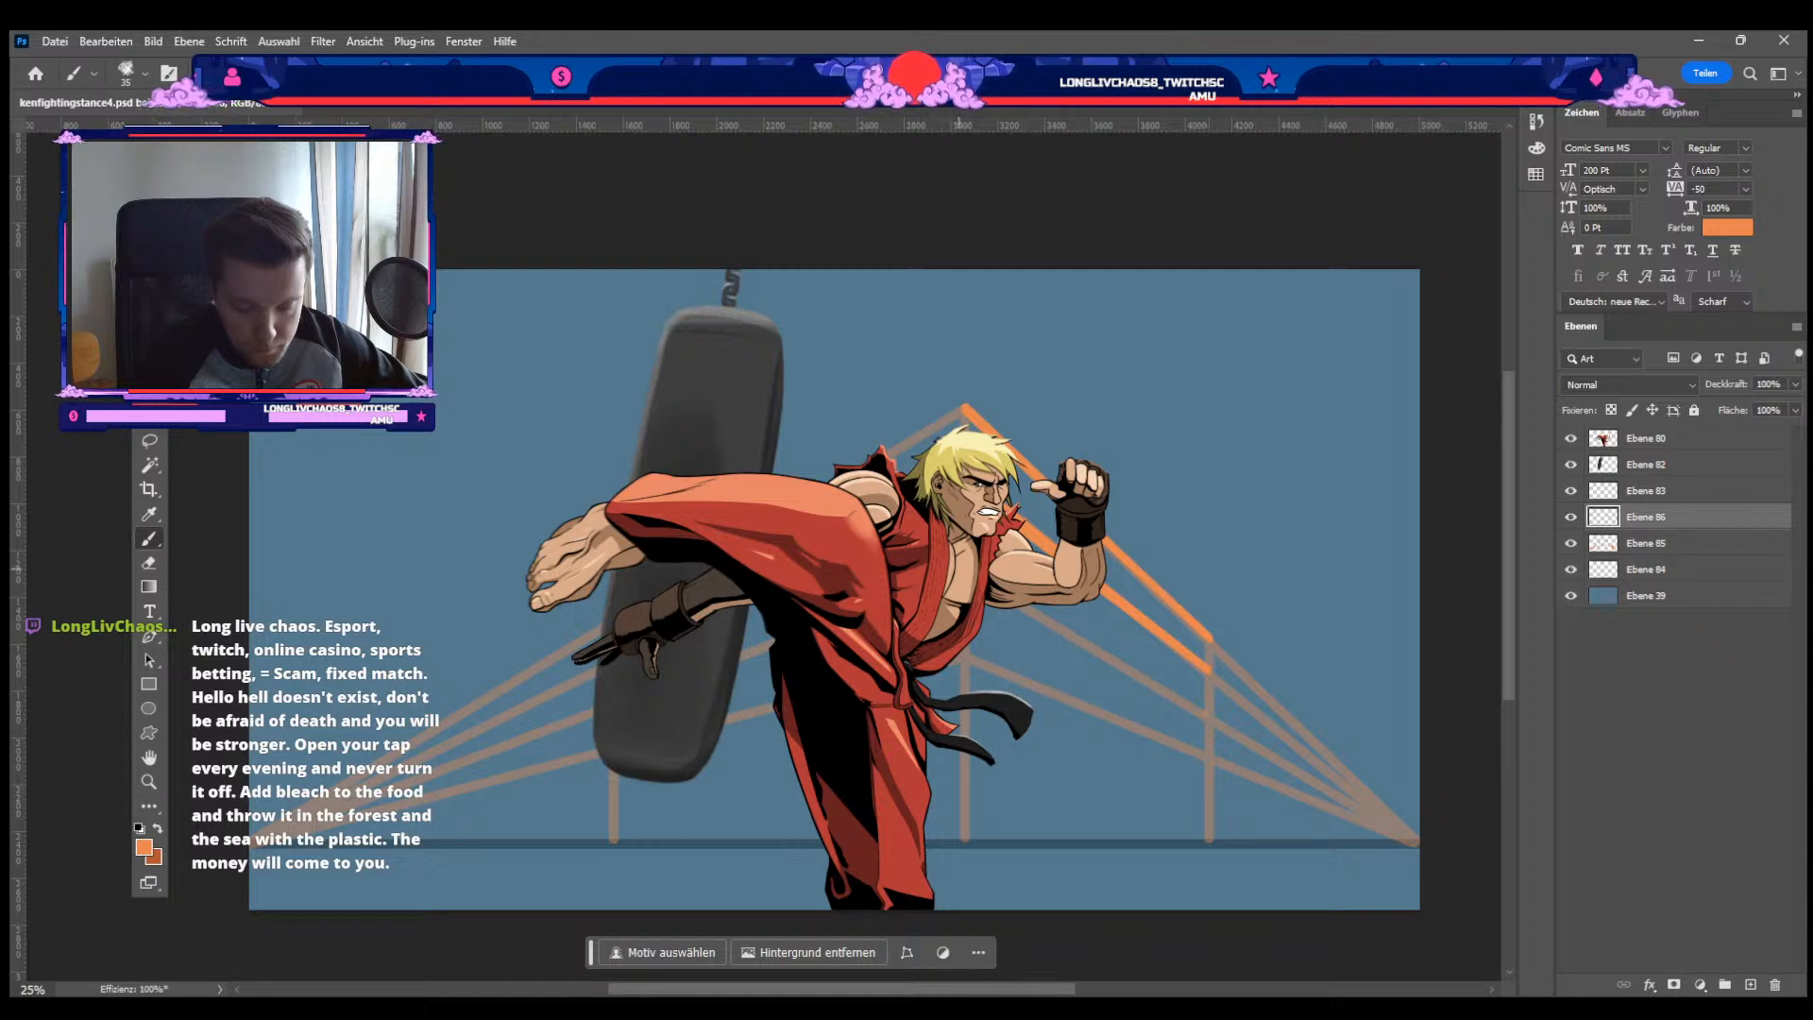
shift+click(1206, 713)
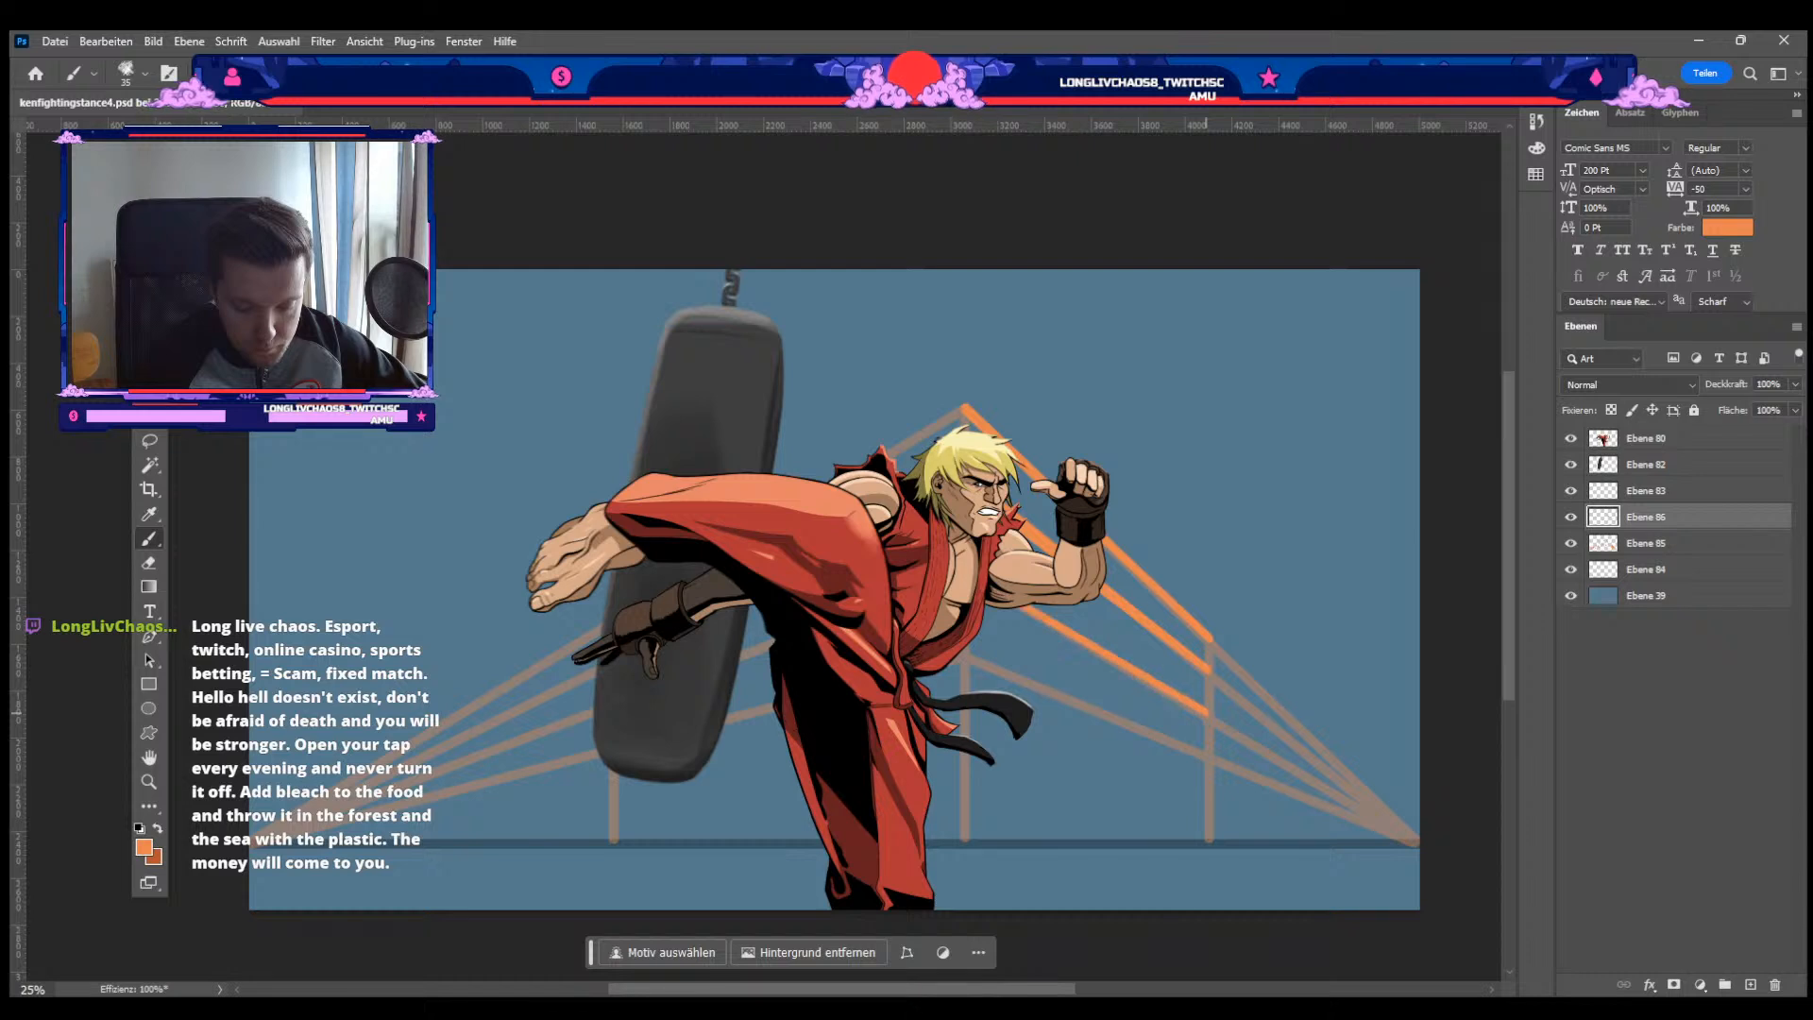
key(ctrl+z)
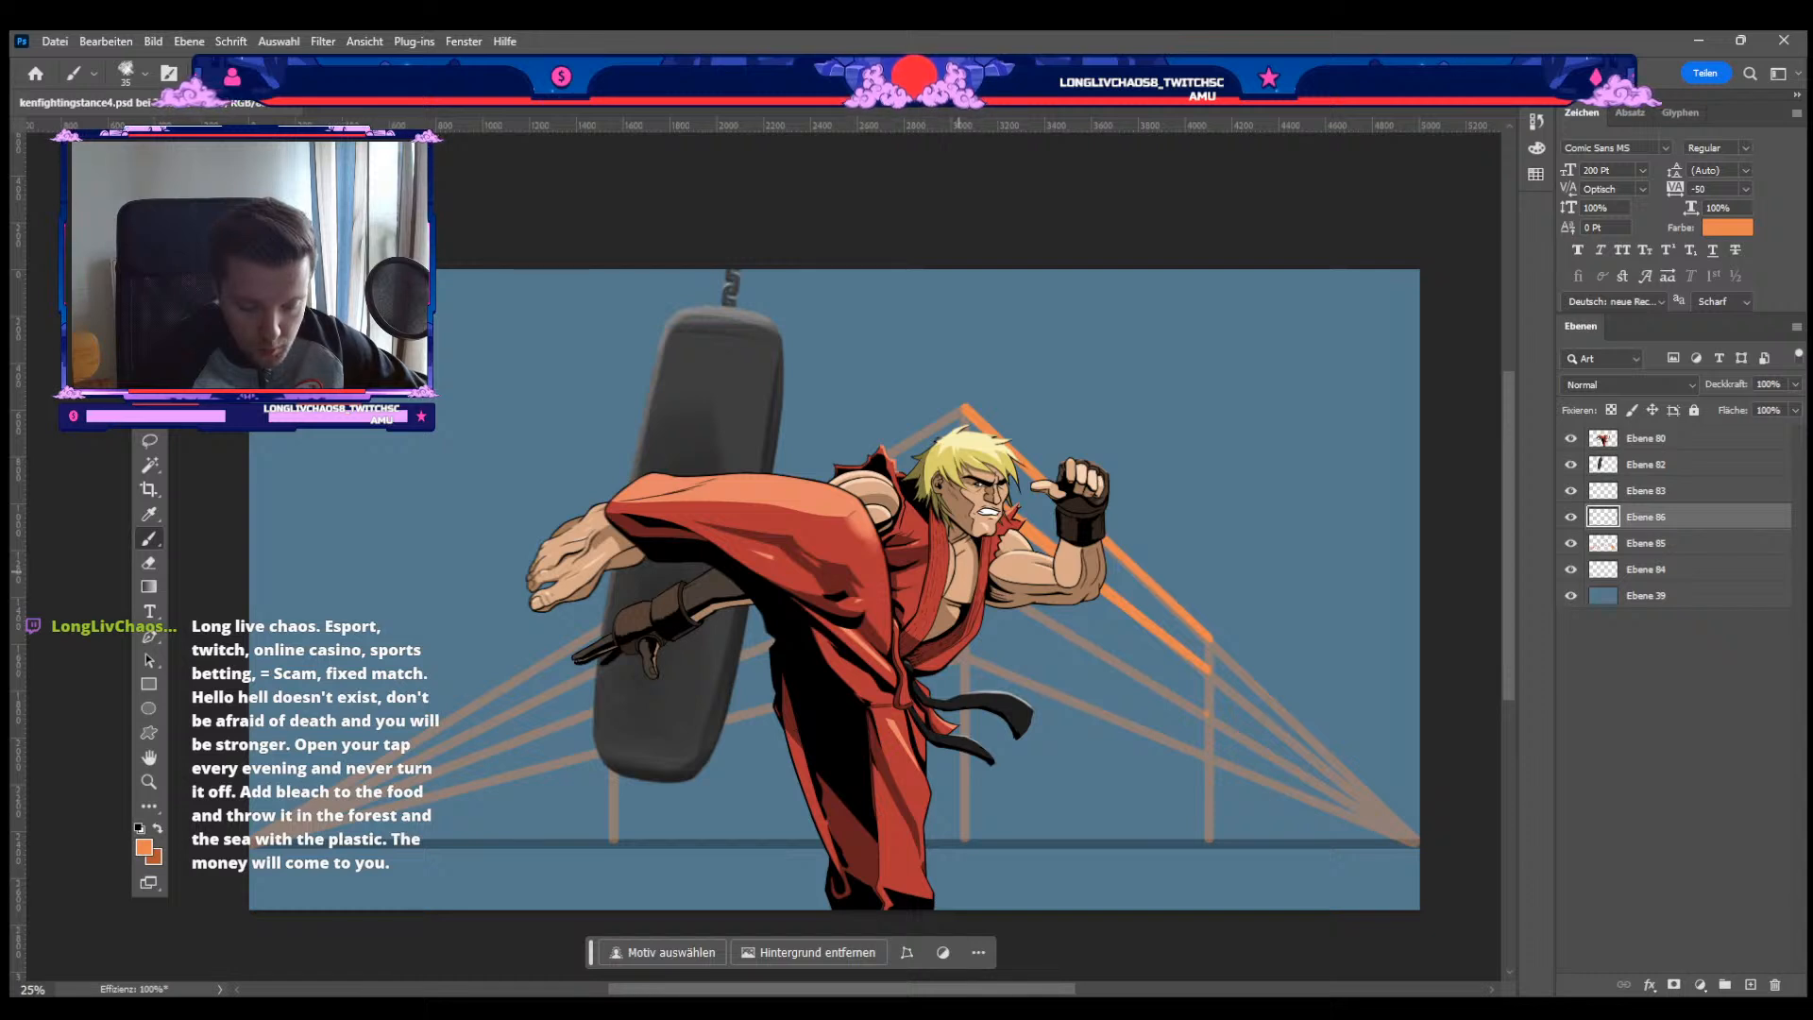
shift+click(1207, 713)
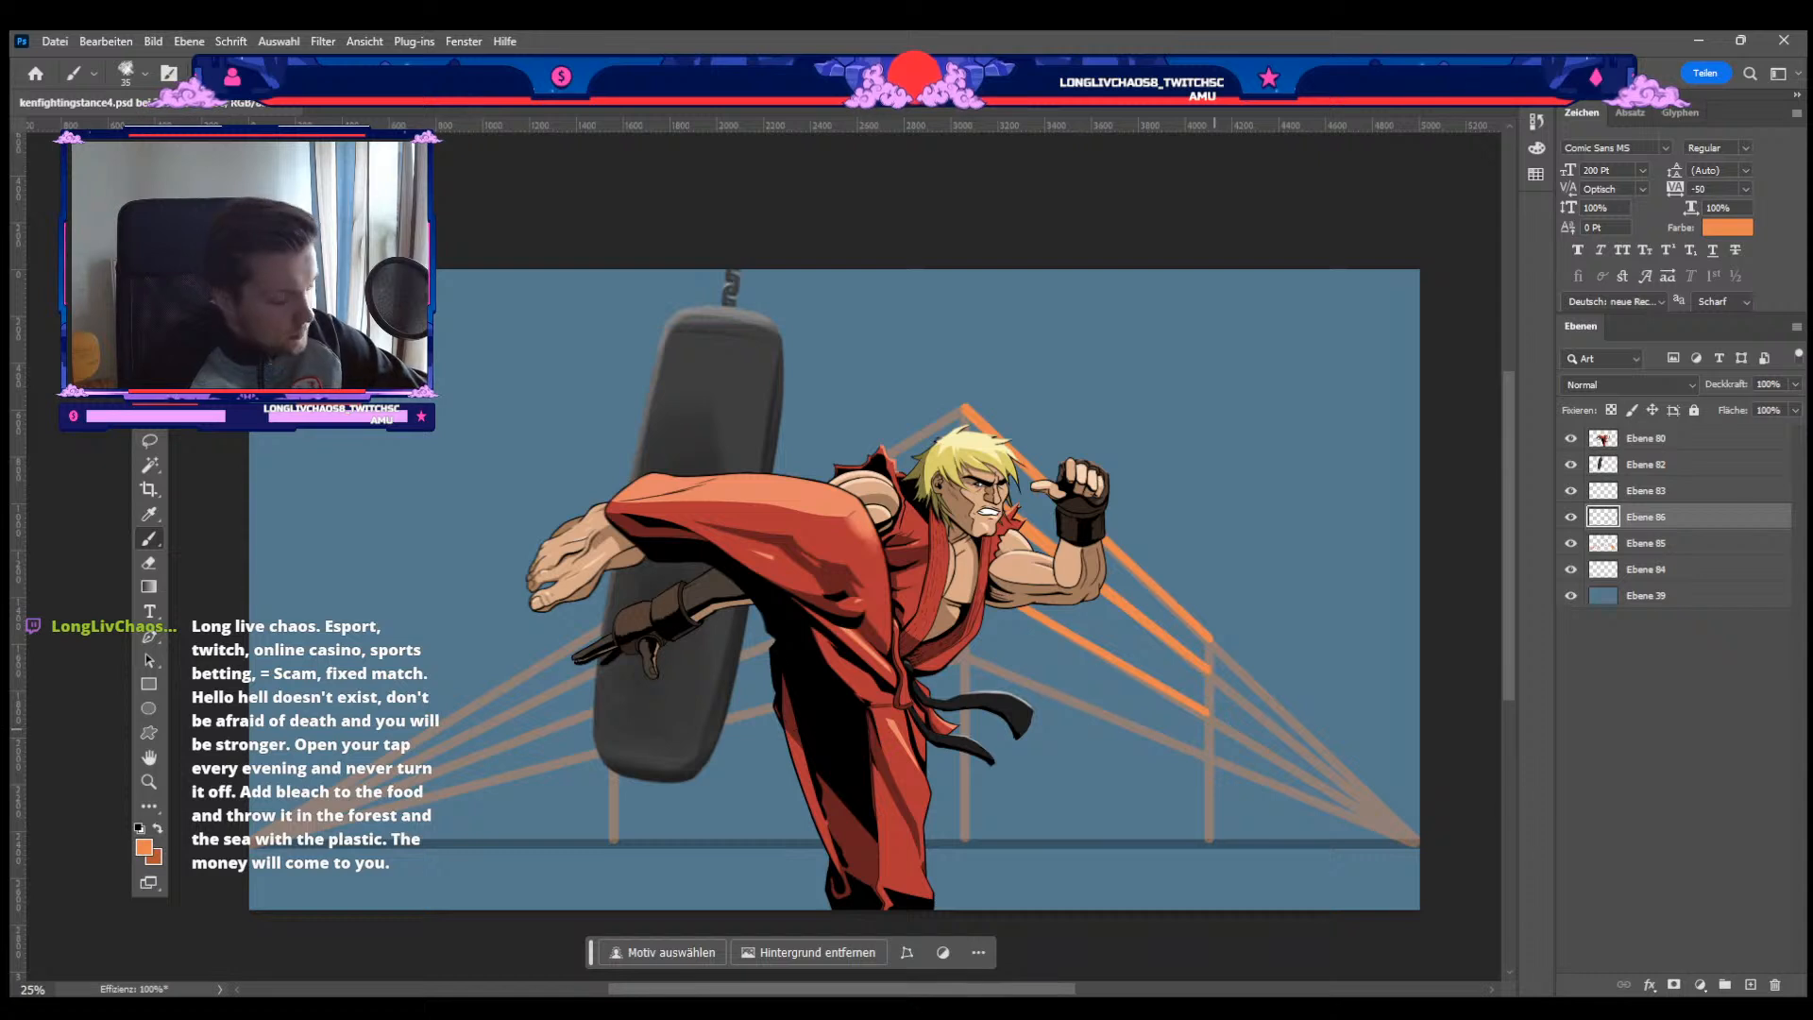
key(ctrl+z)
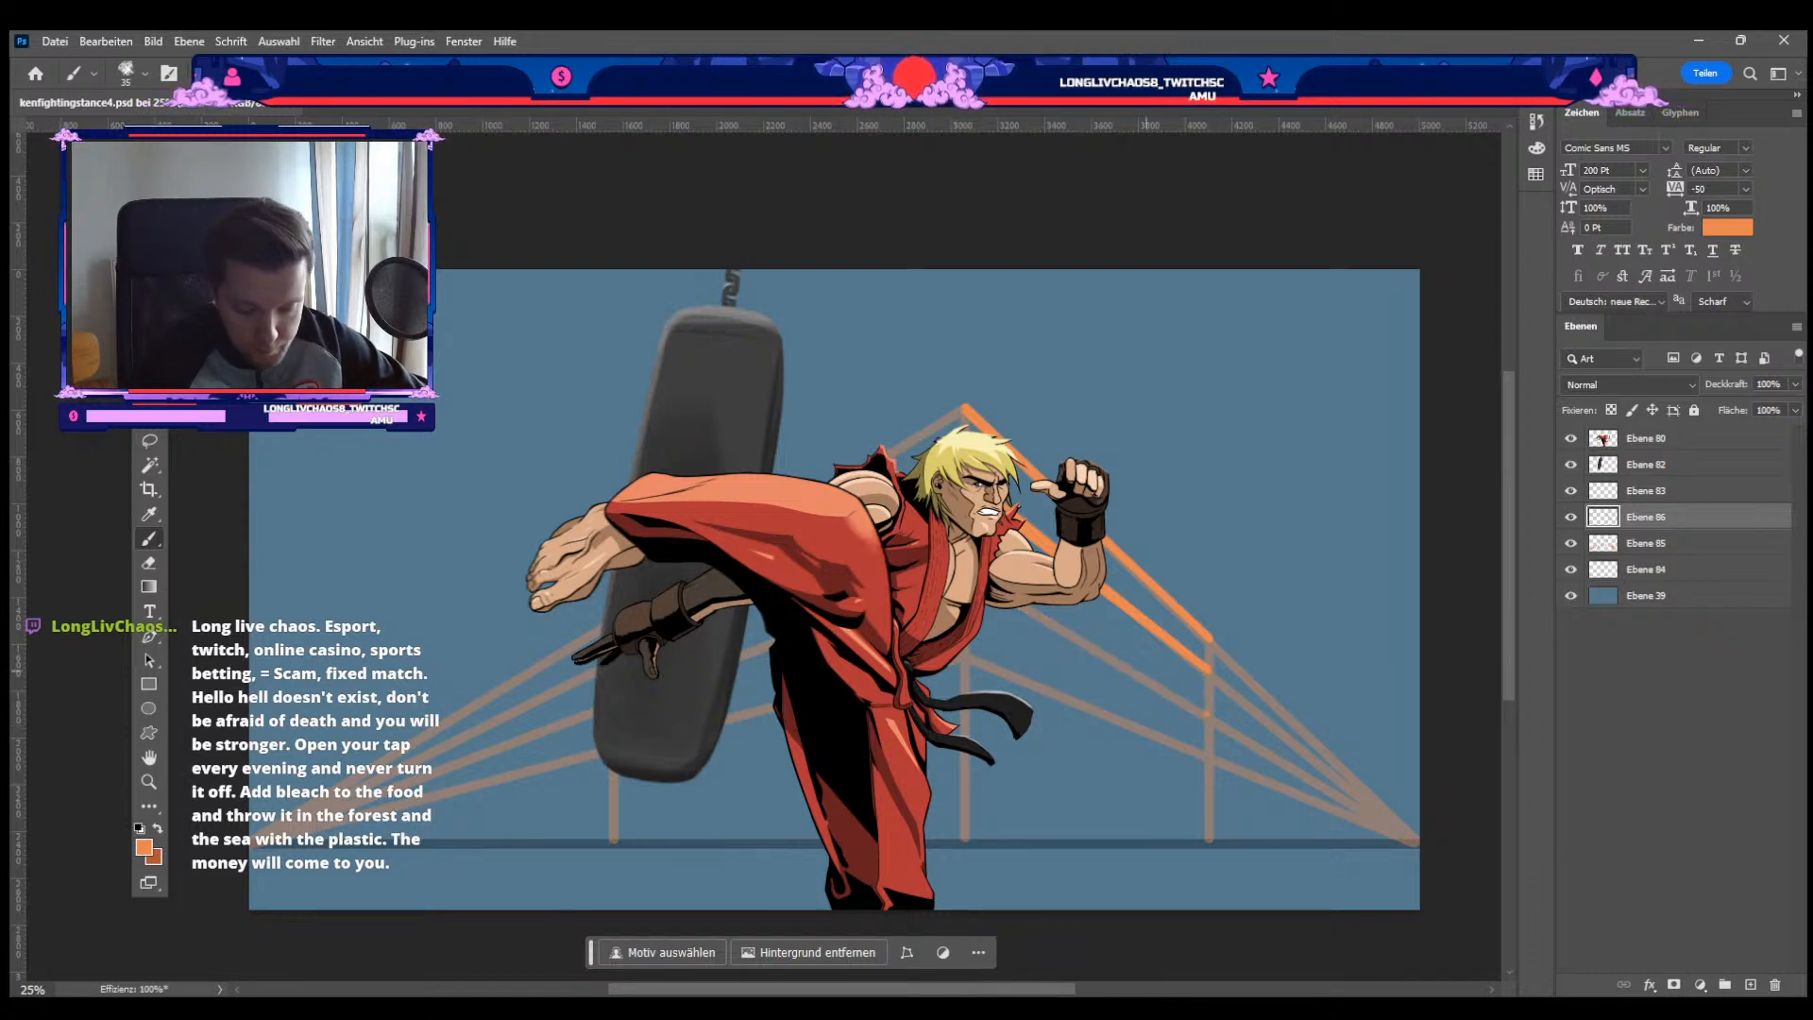
shift+click(1207, 714)
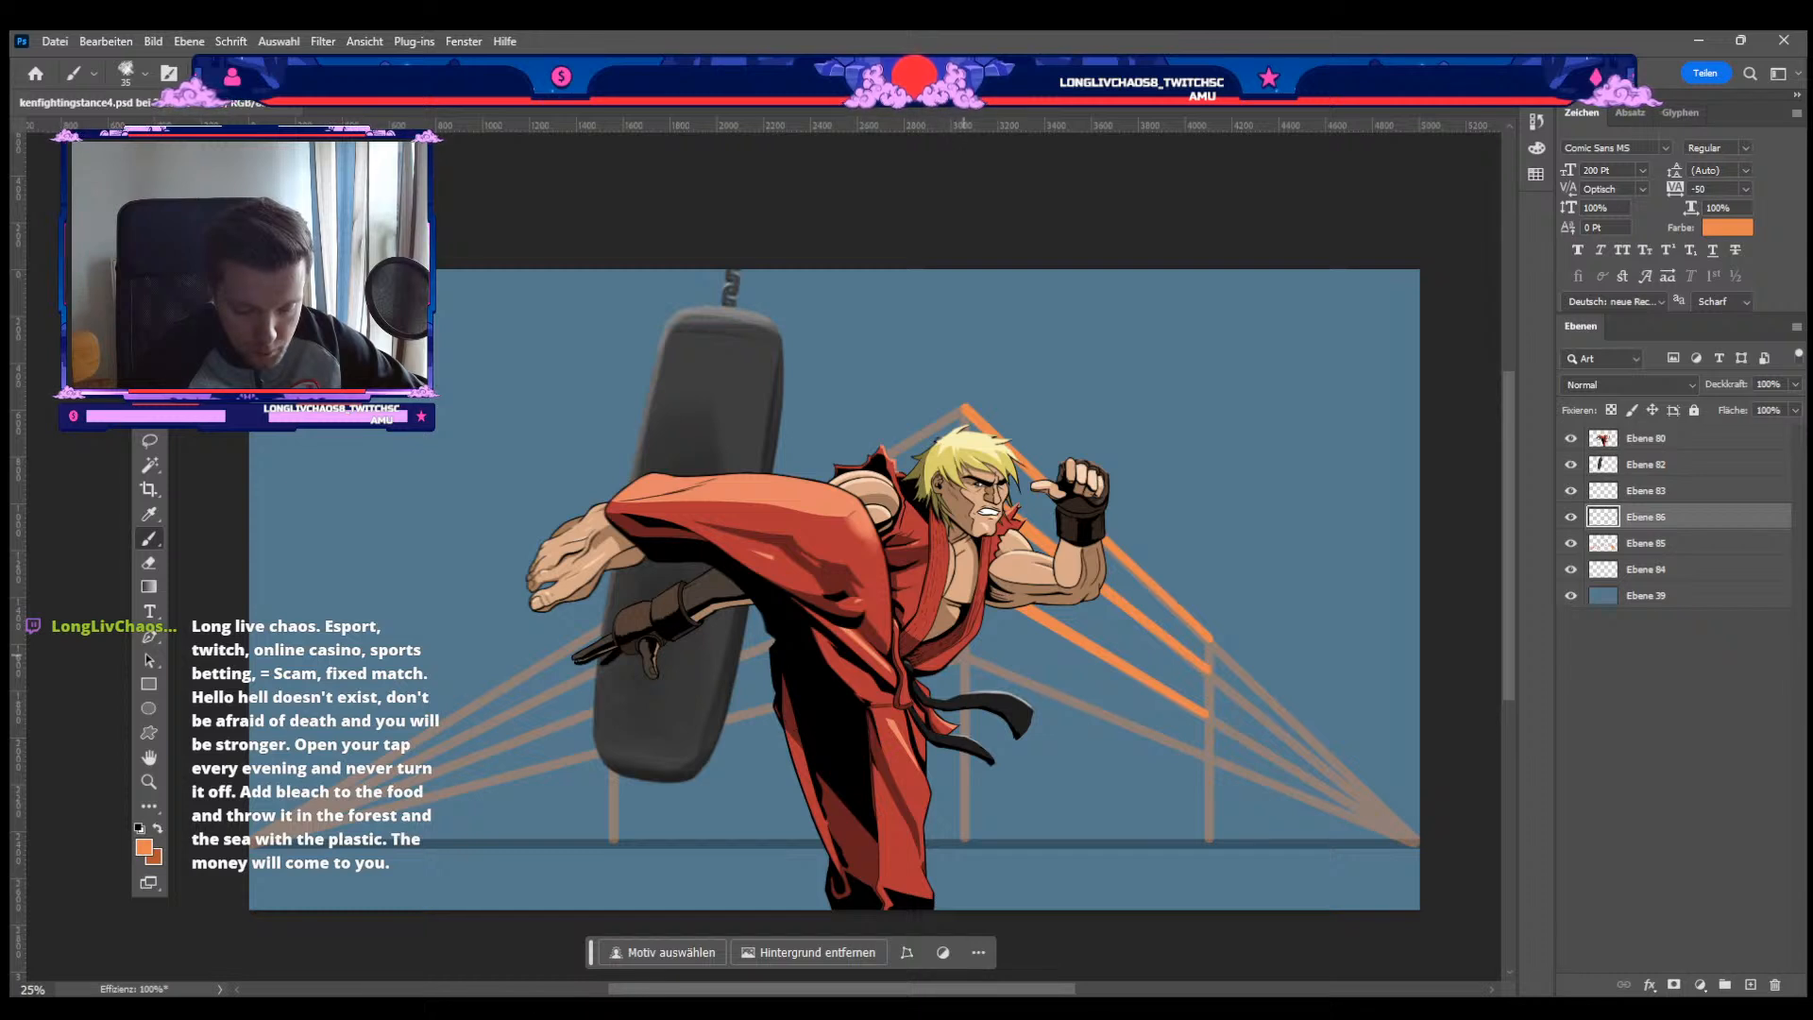
Step: Trace the central vertical down to the horizontal line and the lowest guide line across to the right vertical in orange
drag(962, 649, 963, 828)
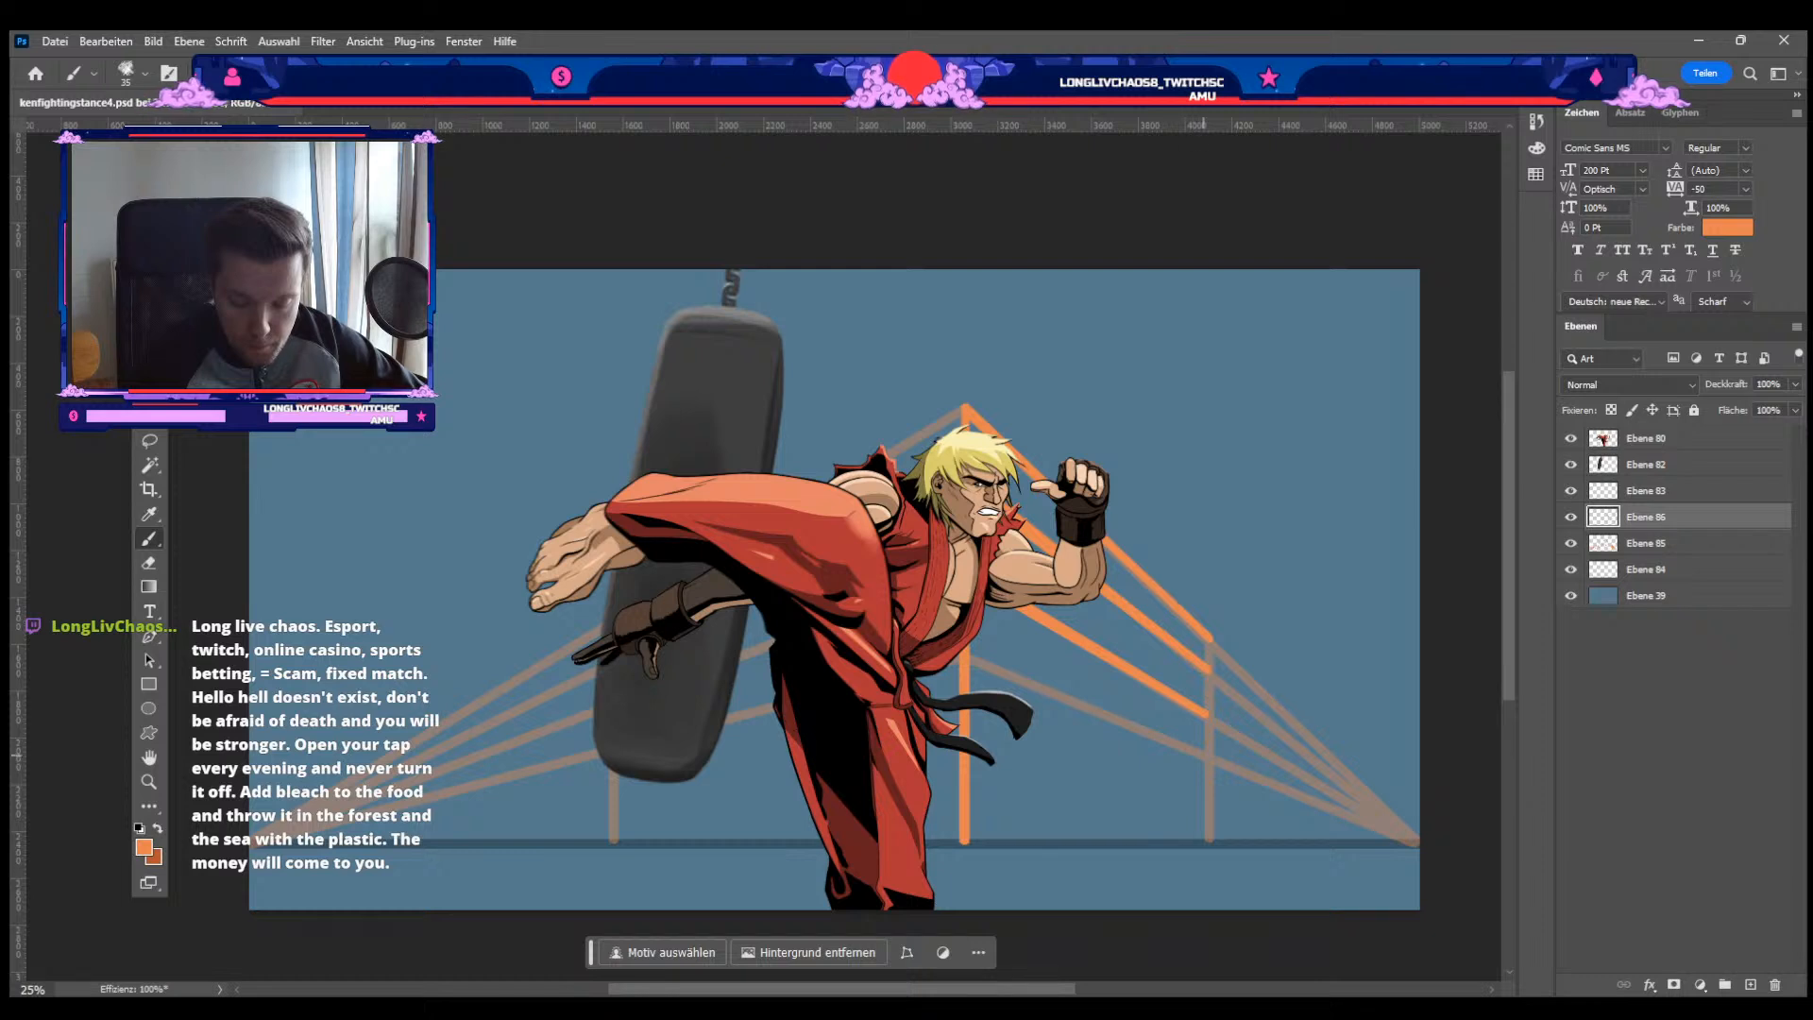
shift+click(1205, 754)
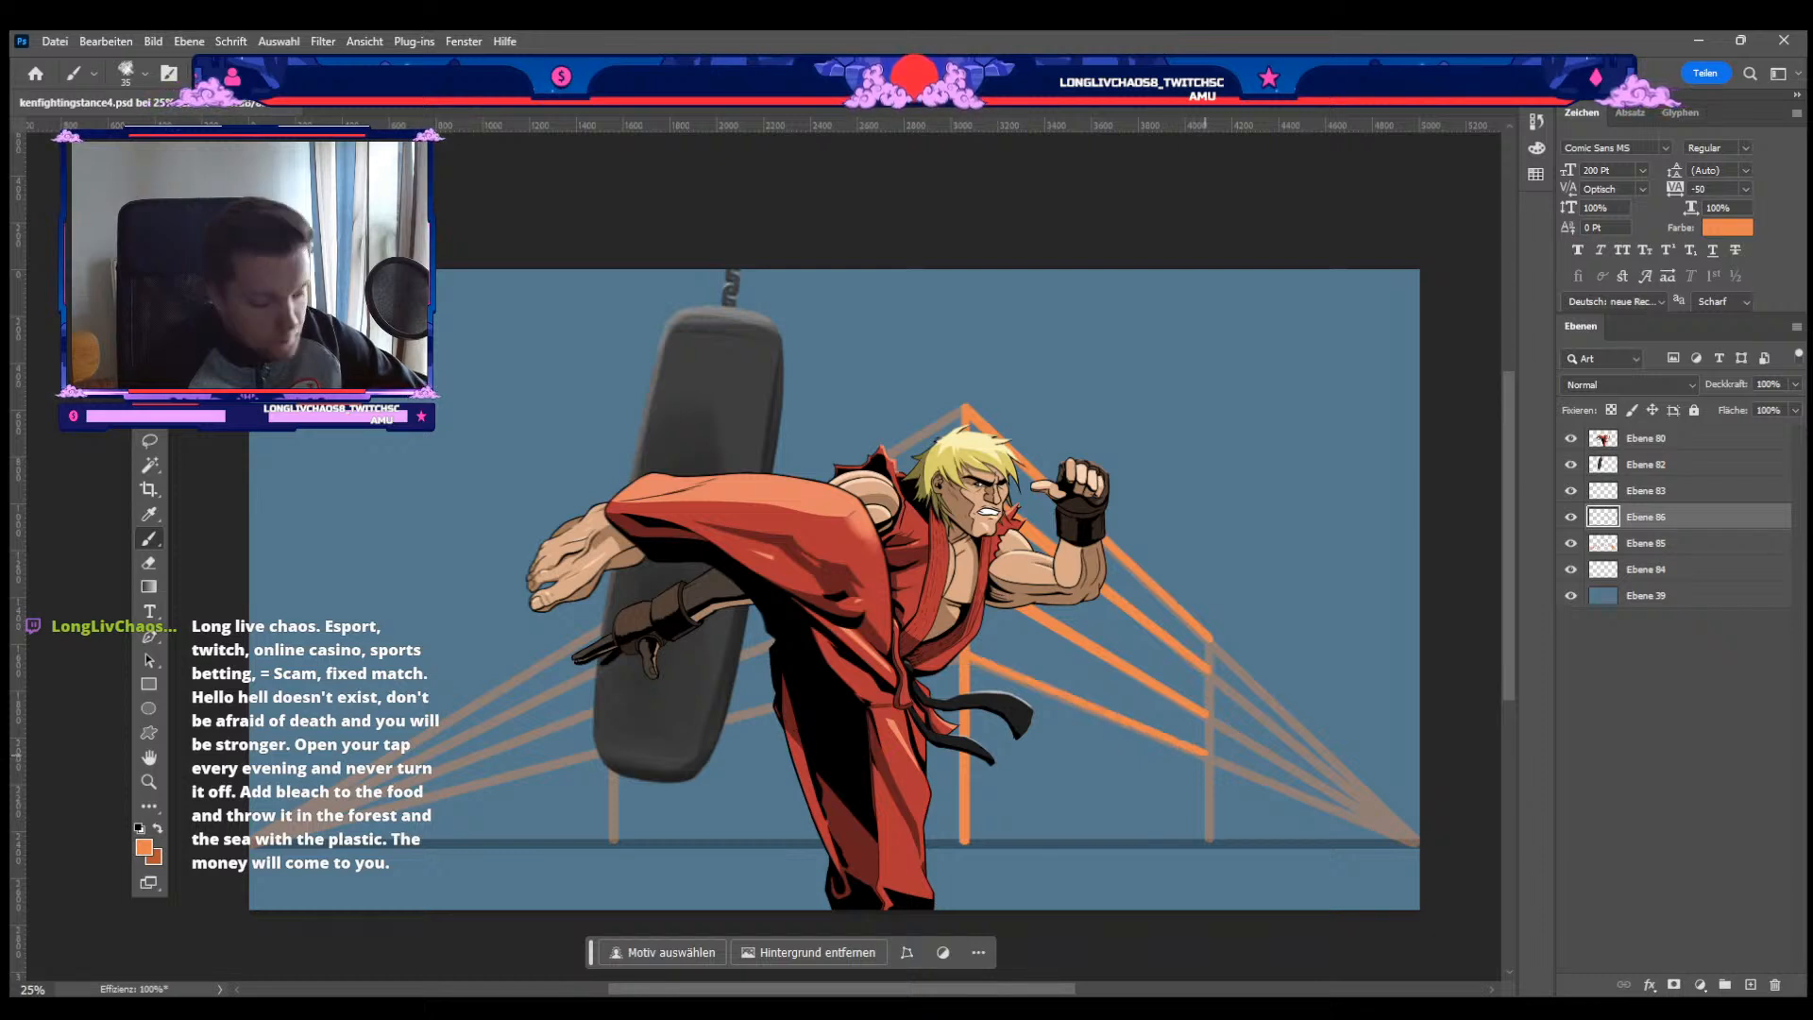
key(ctrl+z)
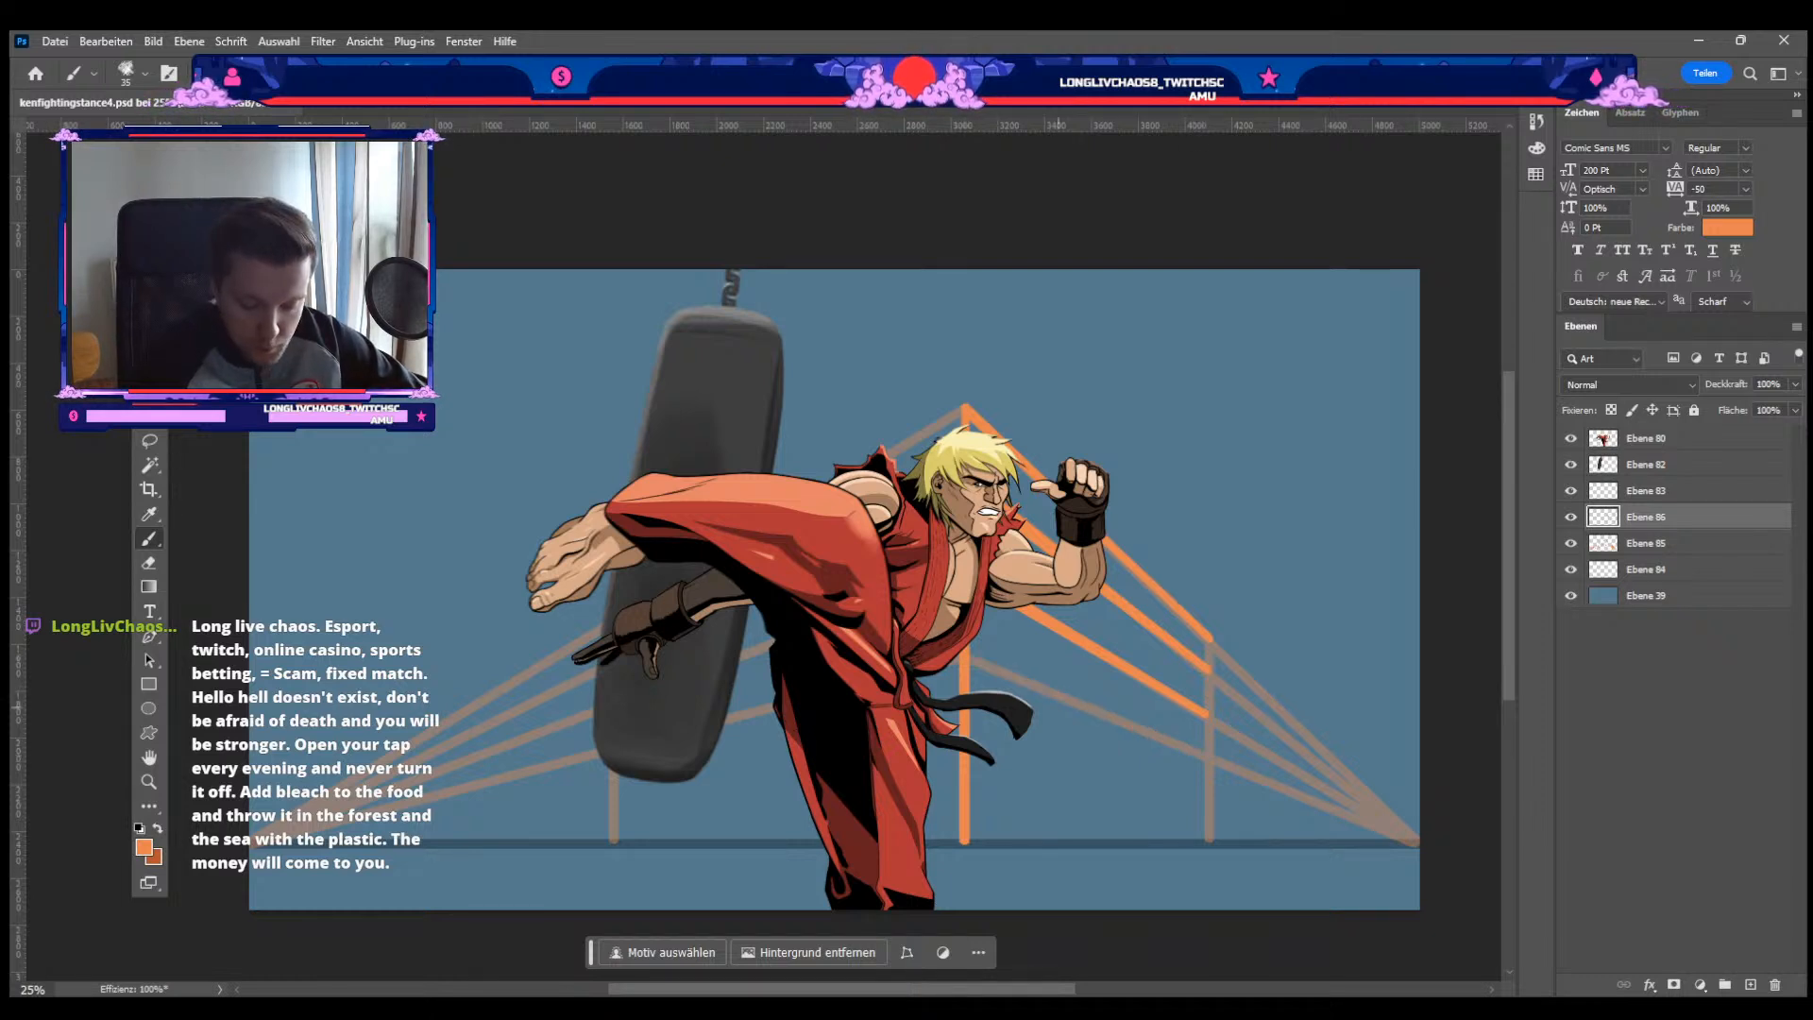
key(ctrl+shift+z)
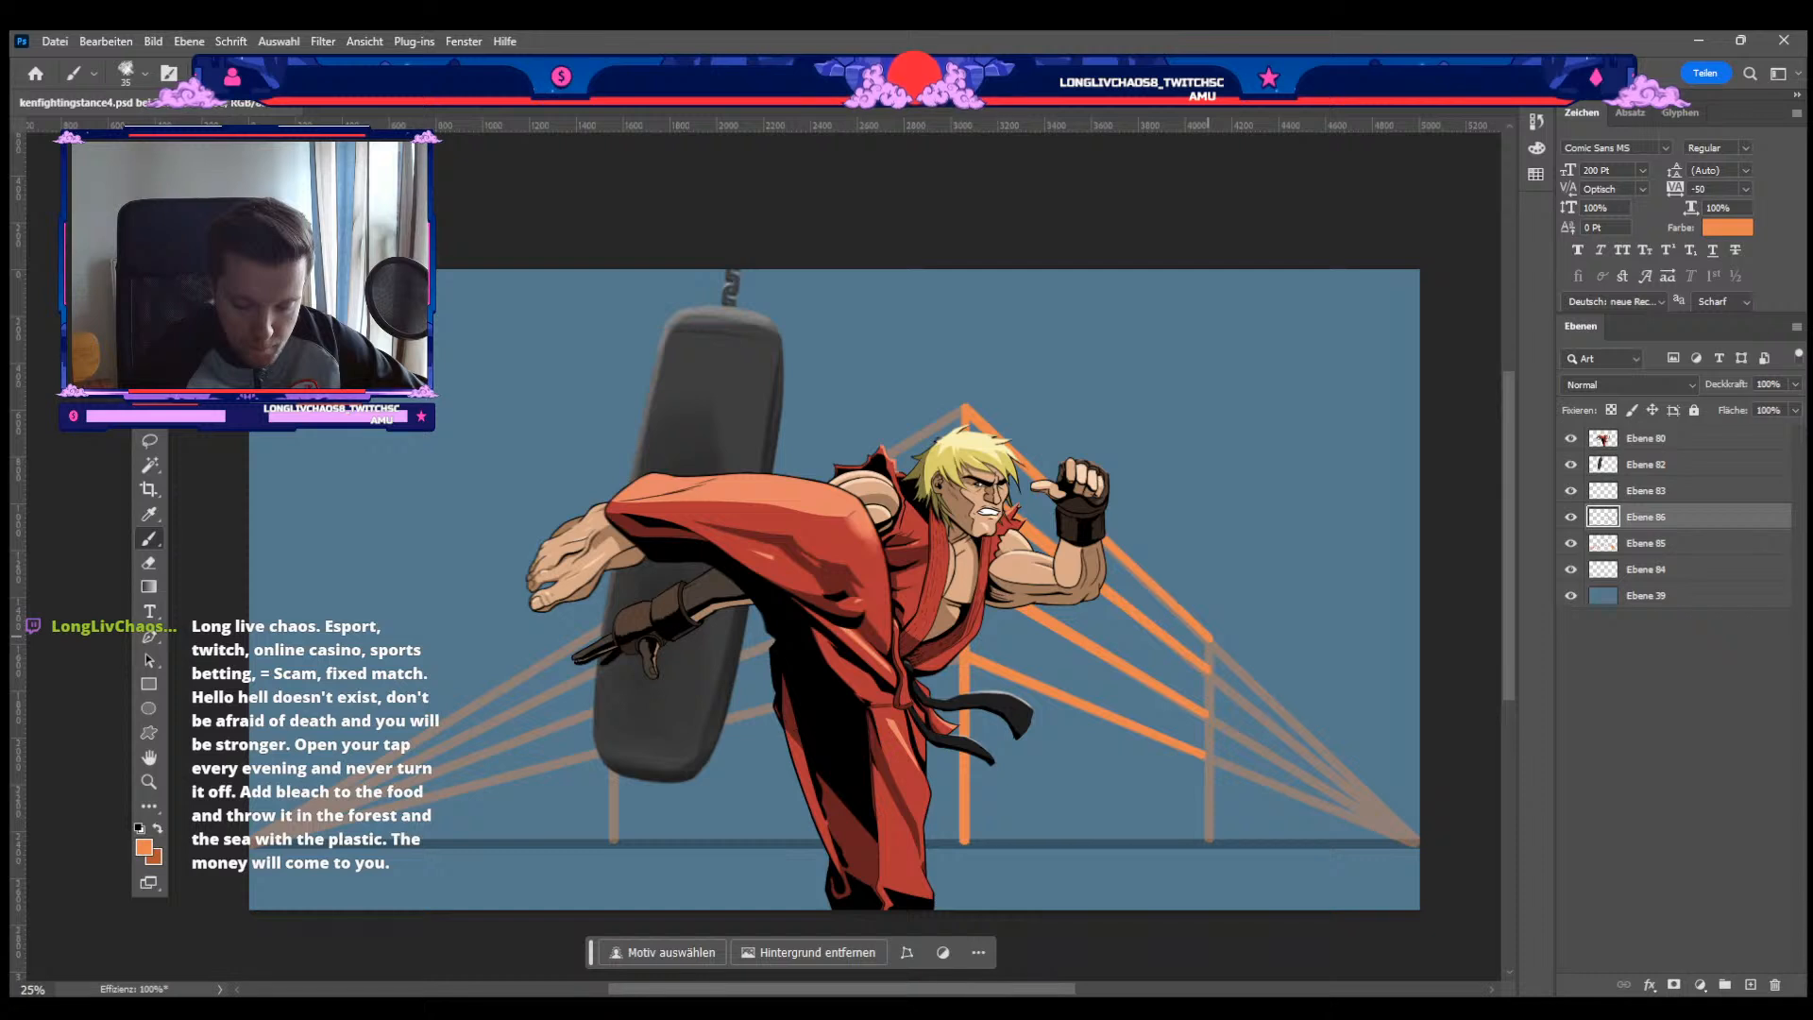
Step: With a thinner 25 px brush, trace the right vertical and the vertical beneath the punching bag down to the horizontal line
drag(1208, 641, 1208, 779)
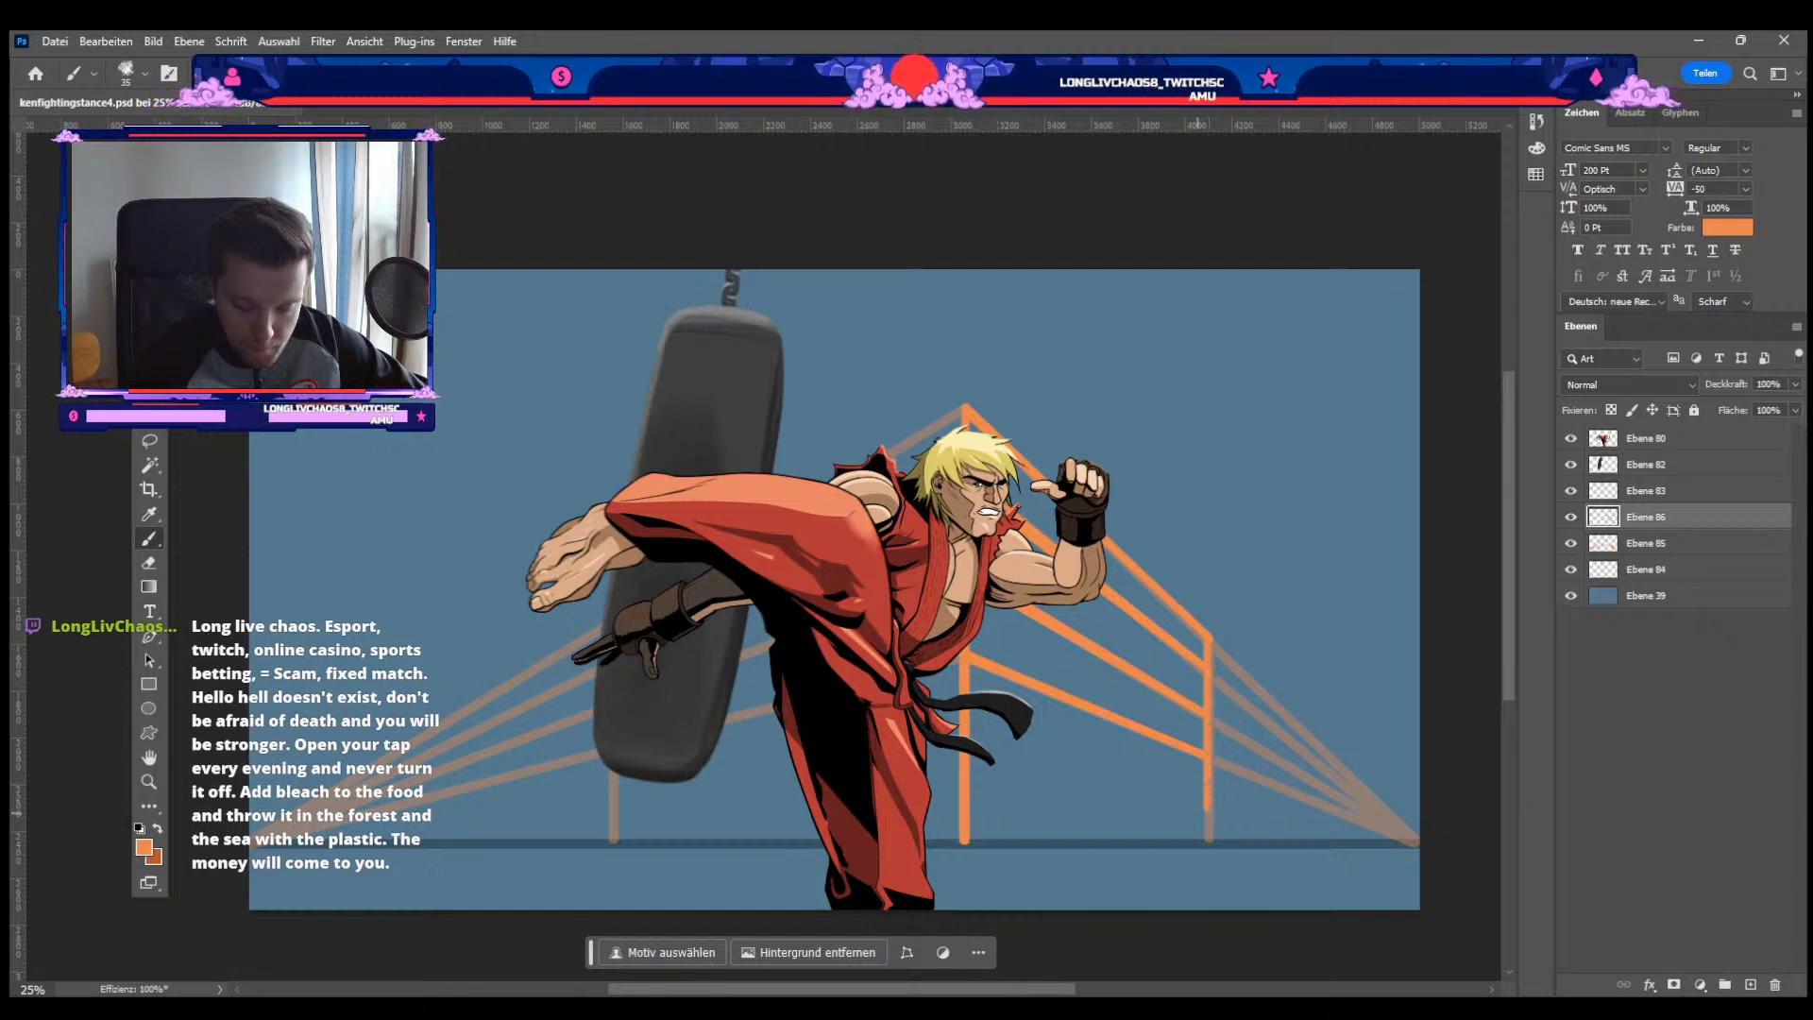
key(ctrl+z)
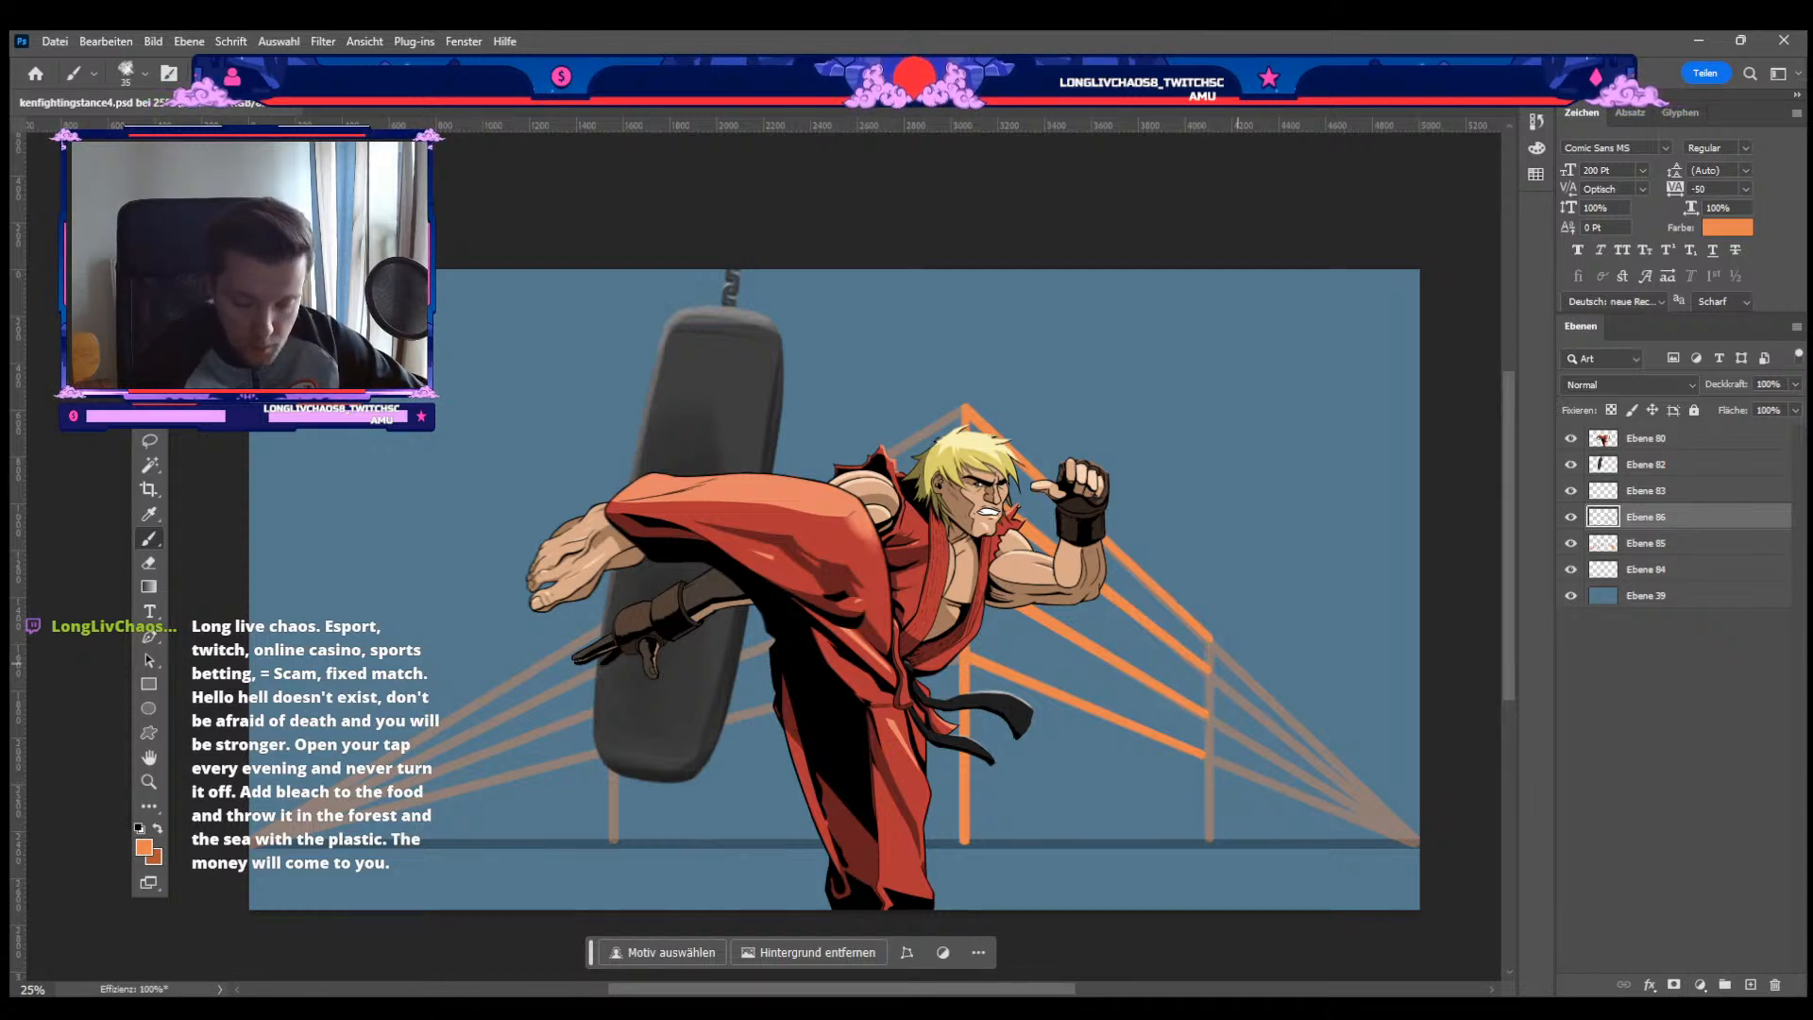
key(bracketleft)
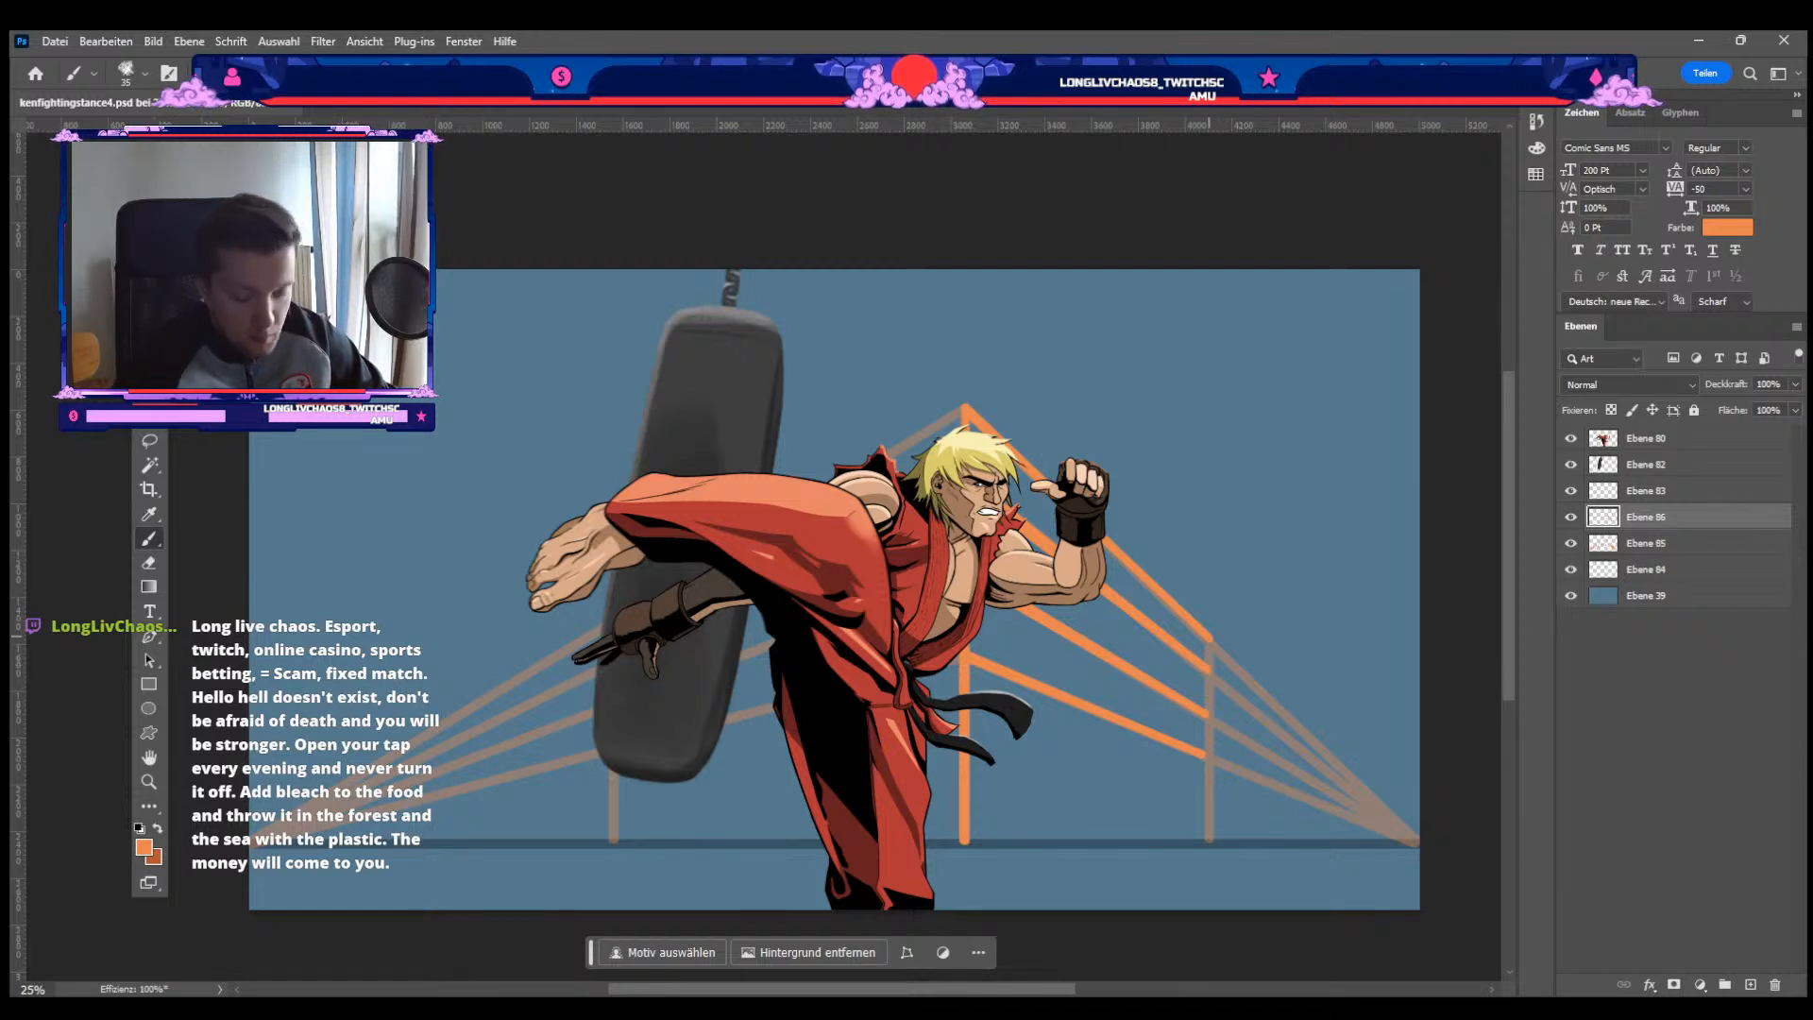
key(bracketleft)
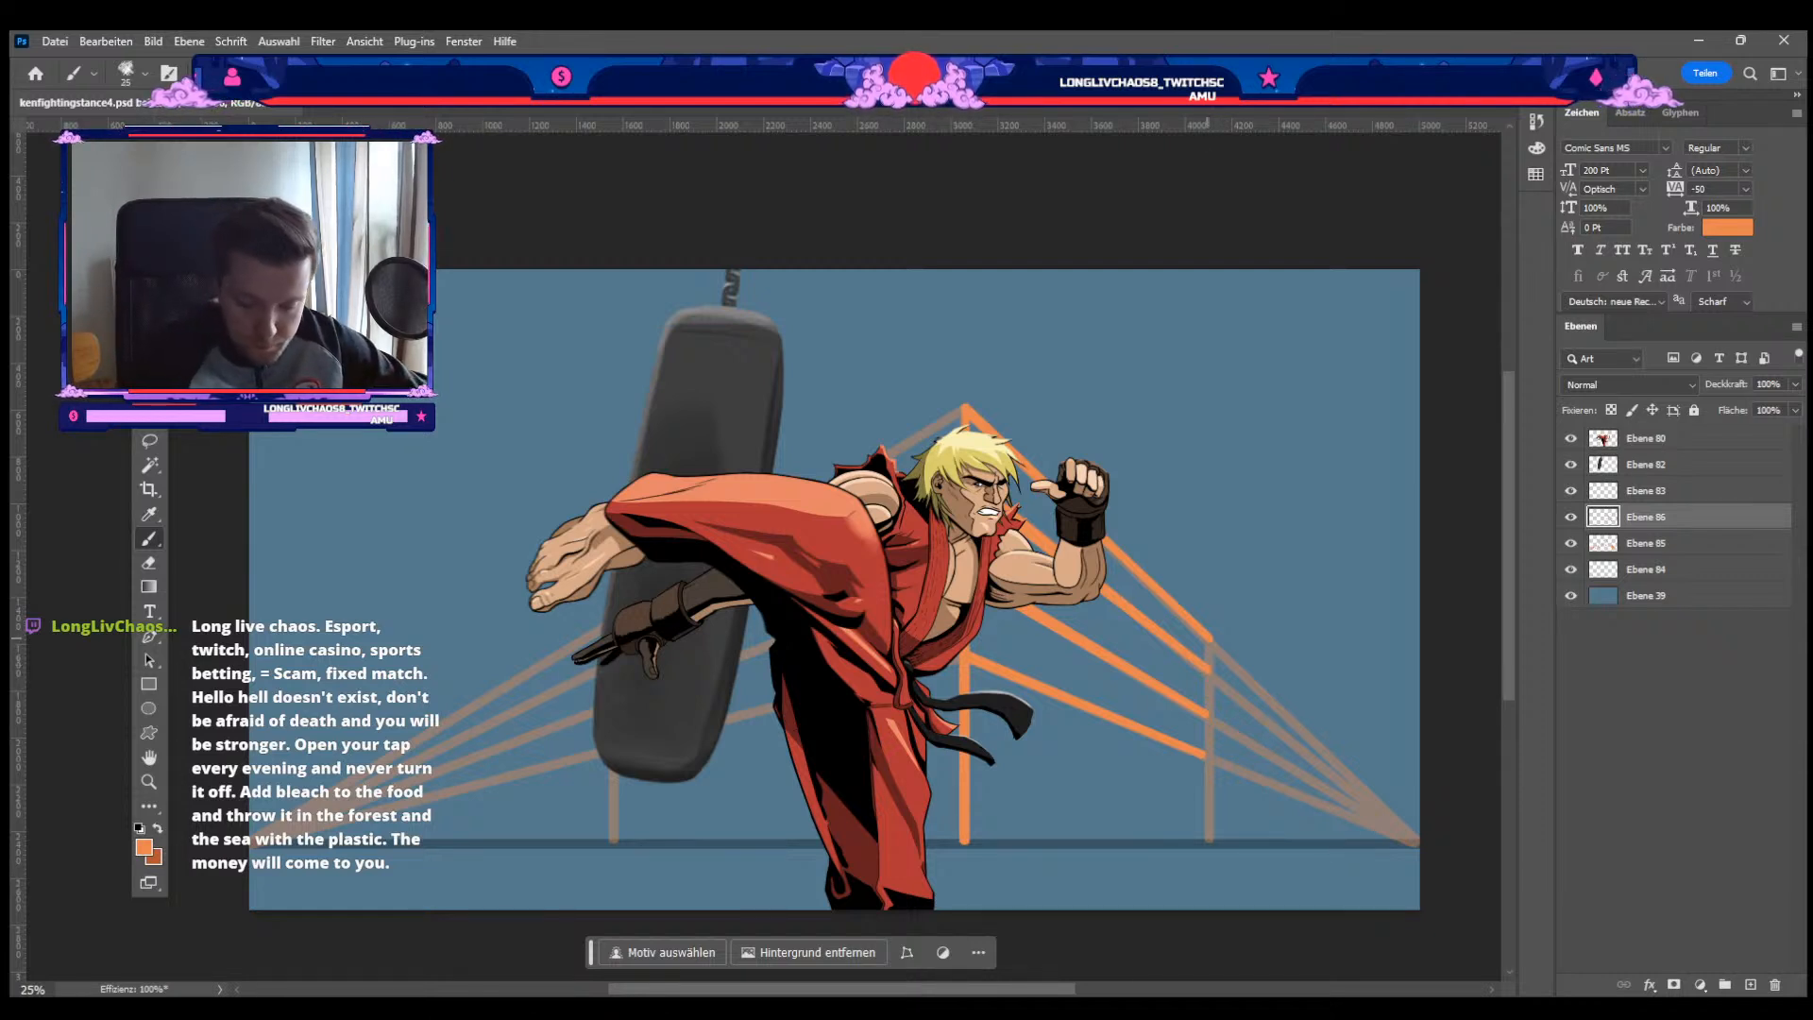
drag(1209, 643, 1210, 833)
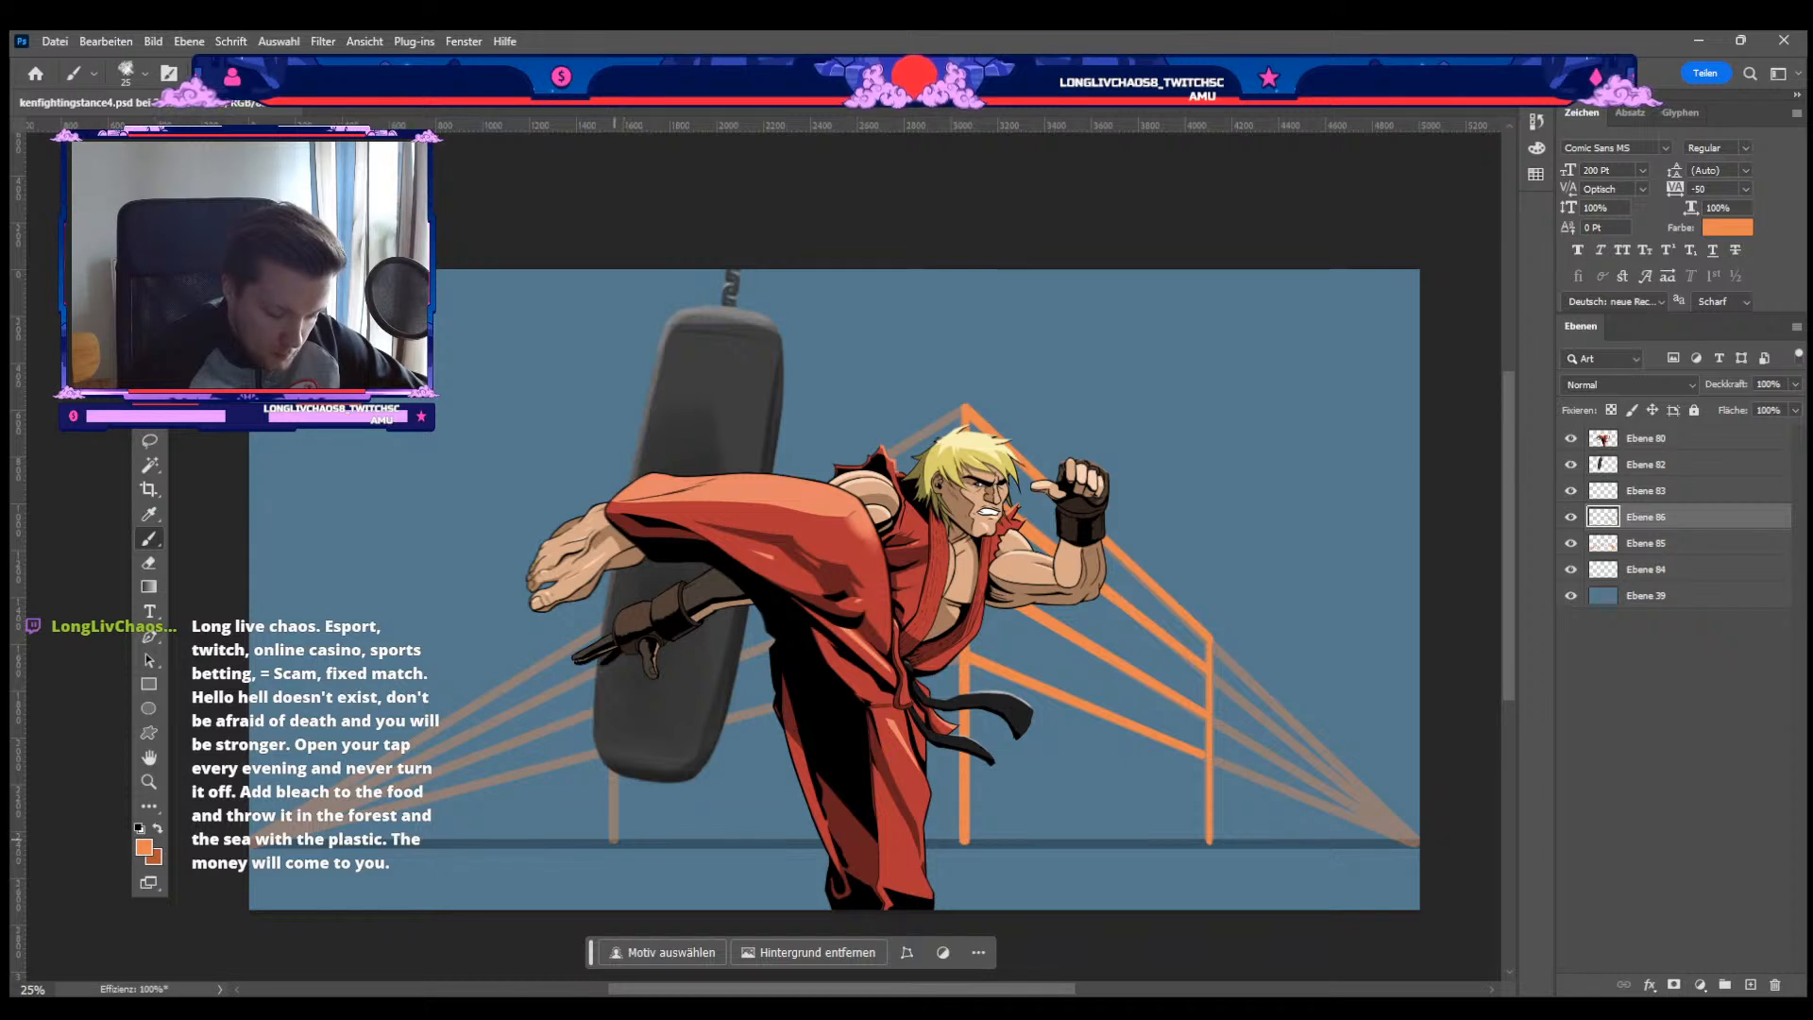
drag(615, 773, 614, 840)
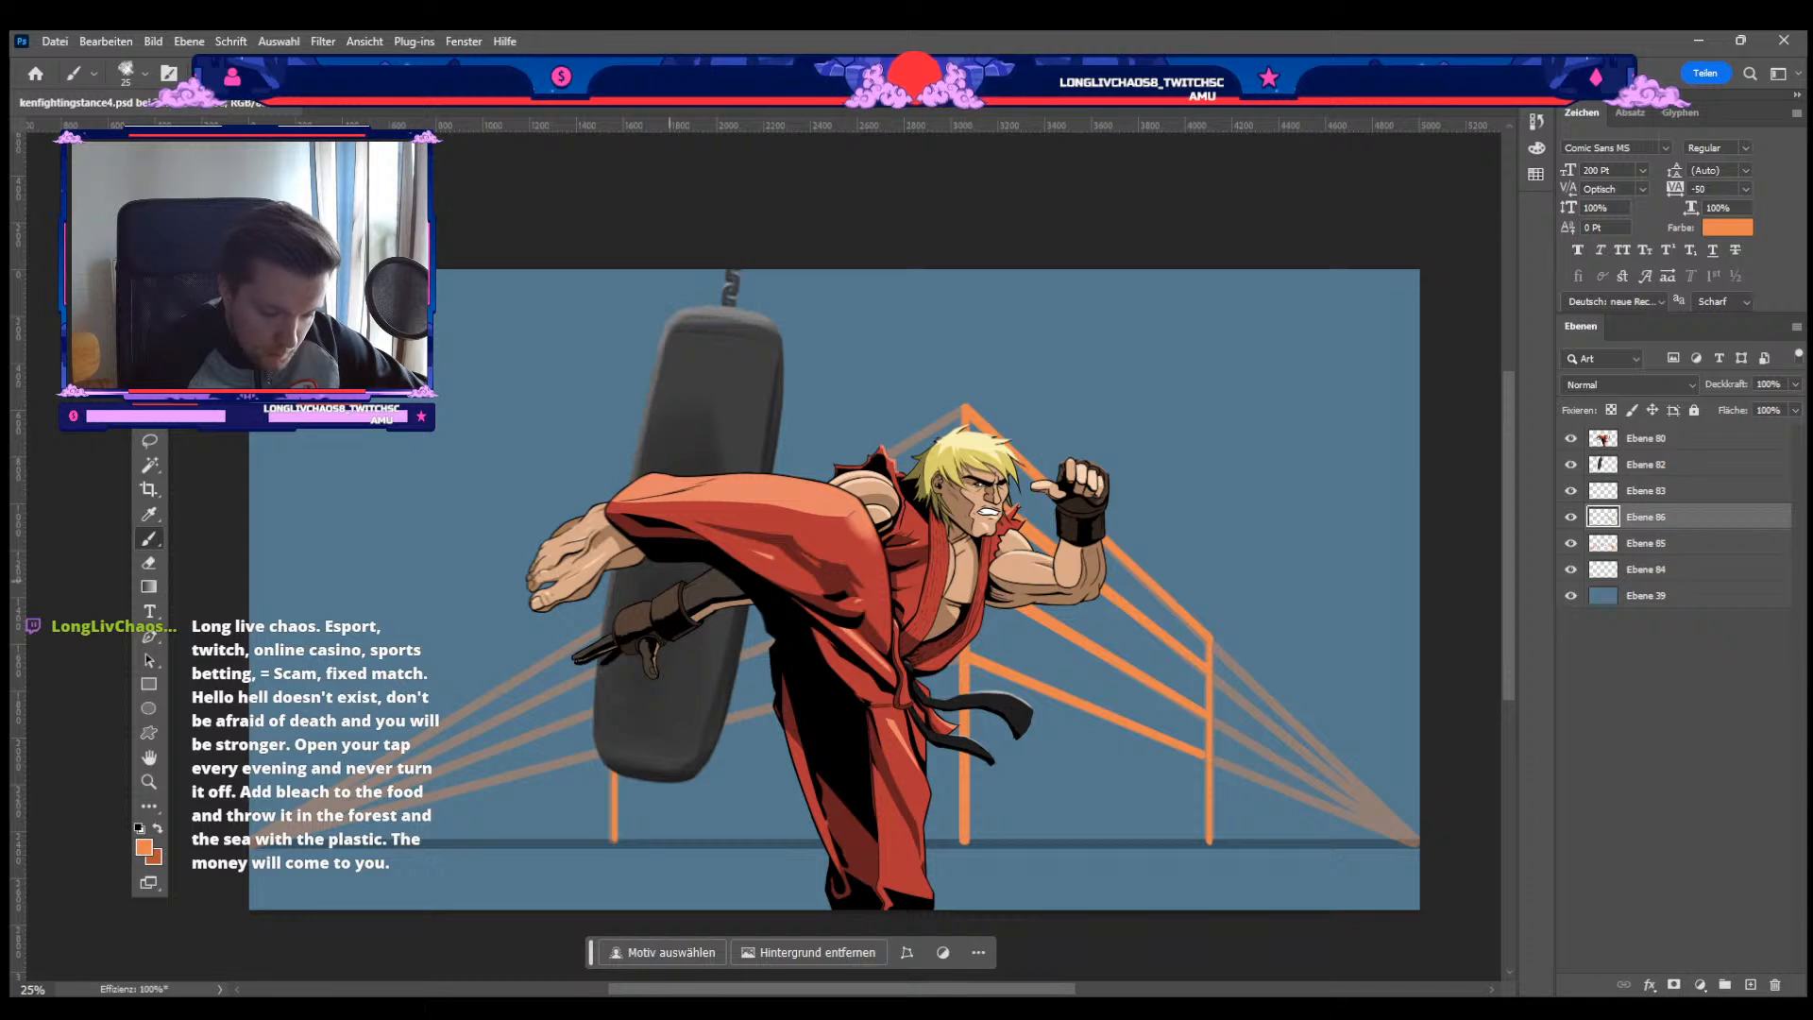
shift+click(616, 620)
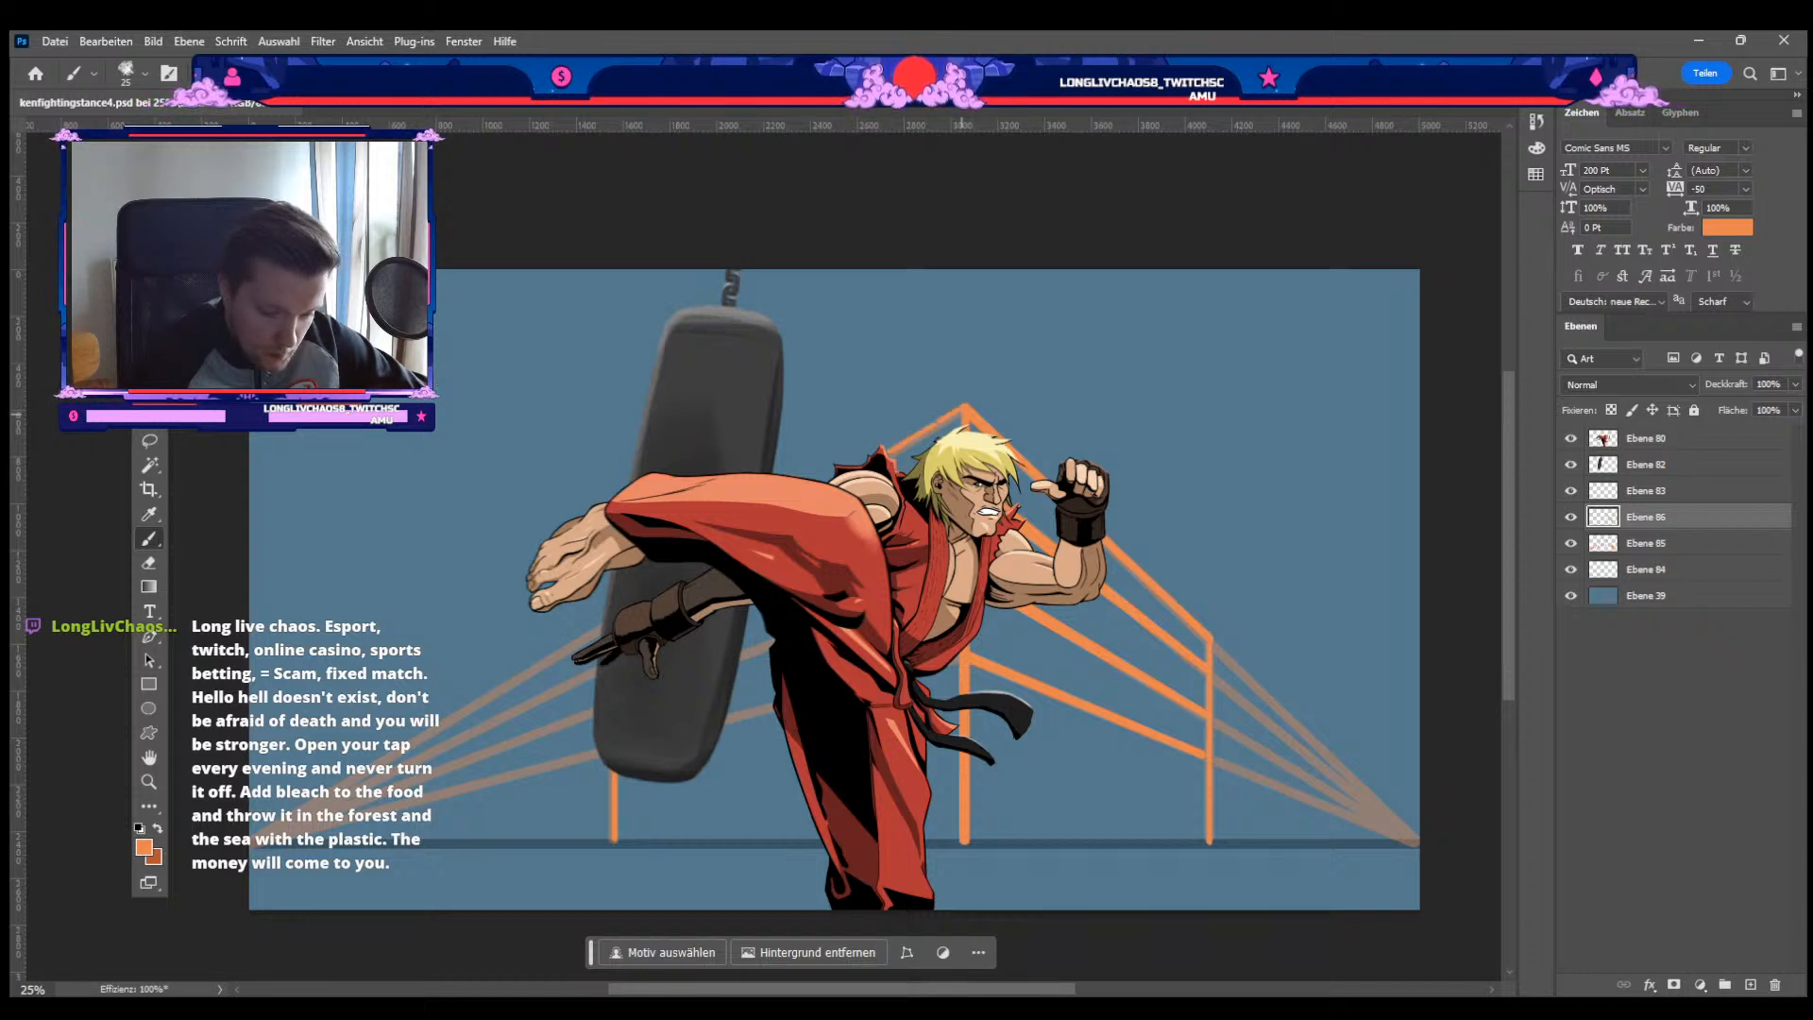
Step: With a thicker brush, trace guide lines on the punching bag's side with straight orange strokes between the central and left verticals
key(bracketright)
key(bracketright)
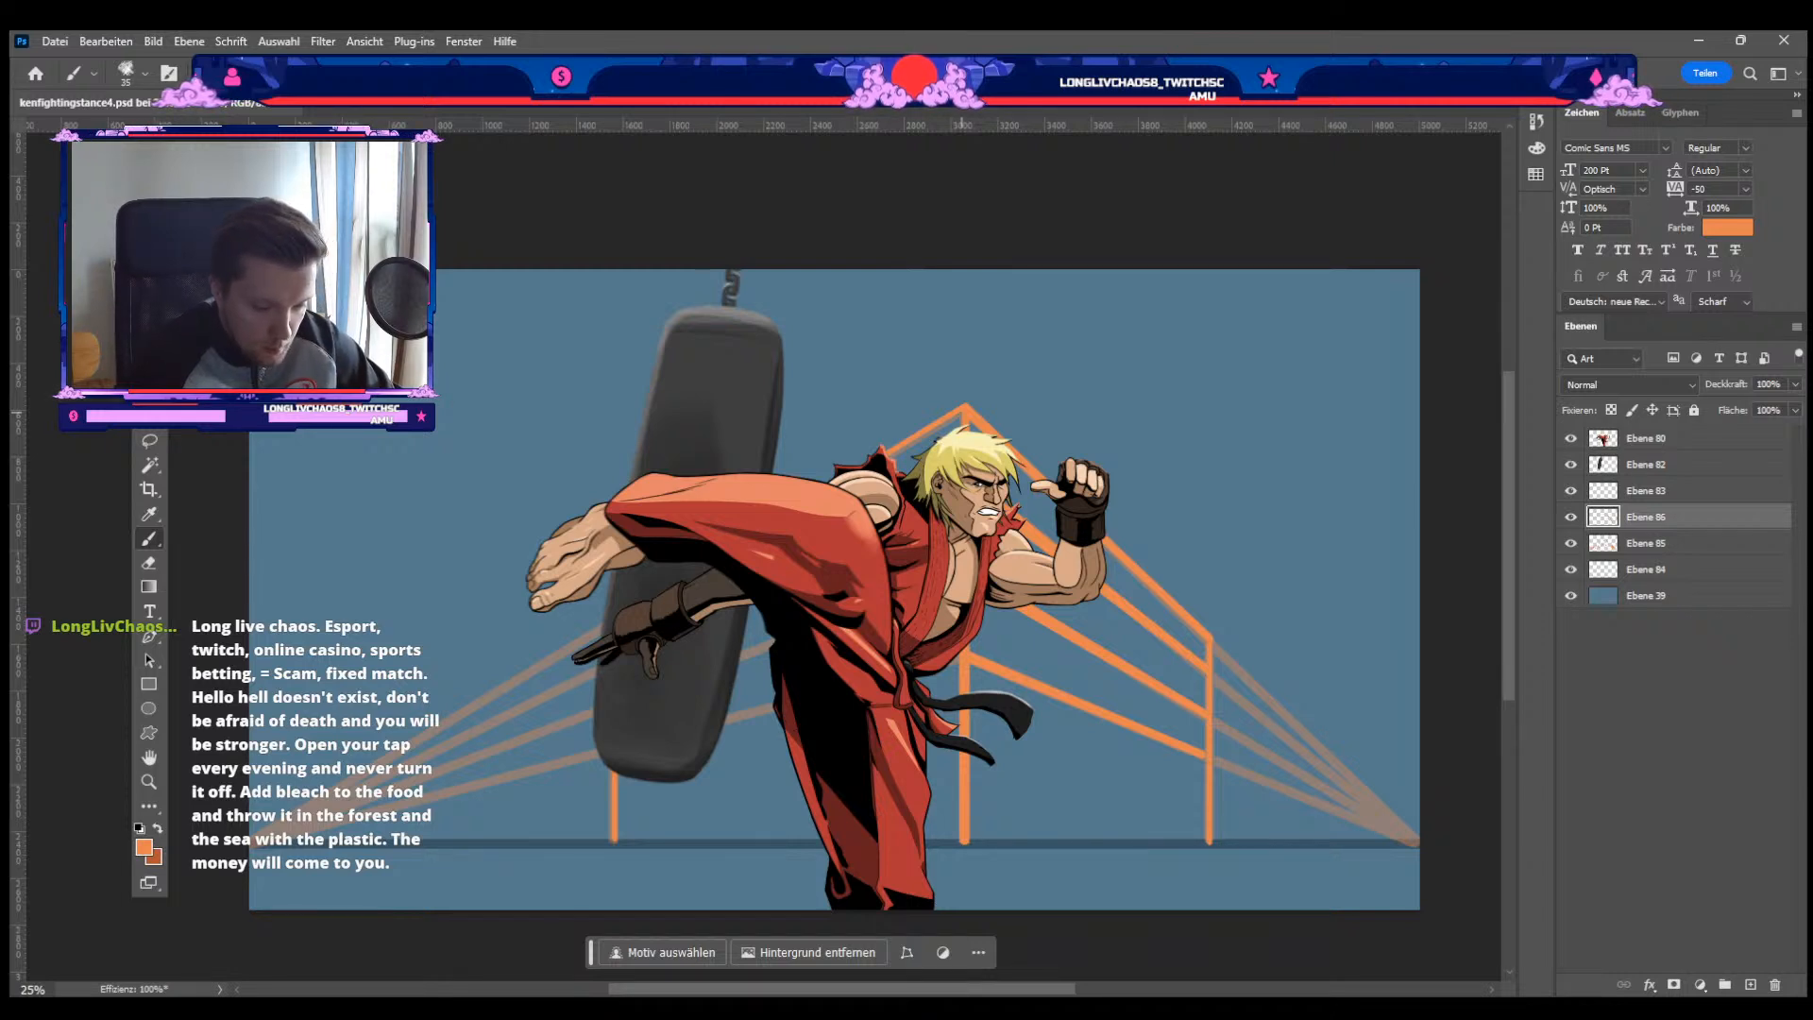
click(962, 411)
shift+click(612, 623)
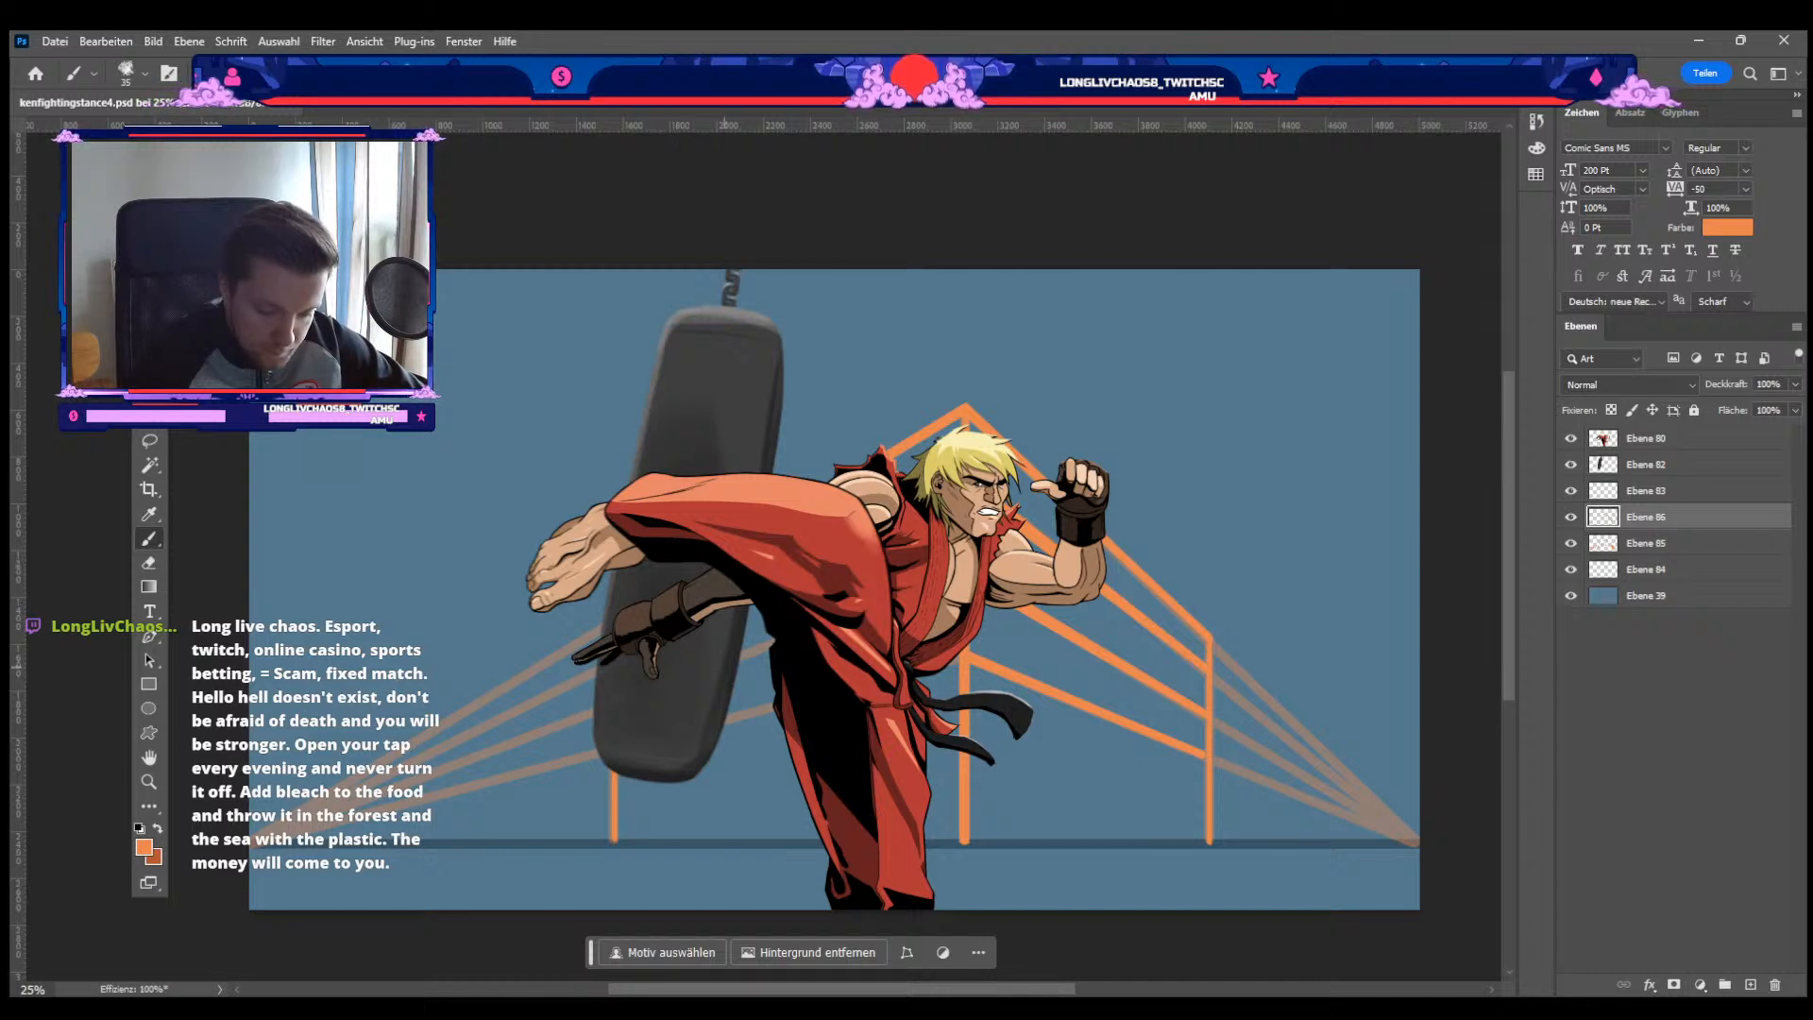
shift+click(728, 659)
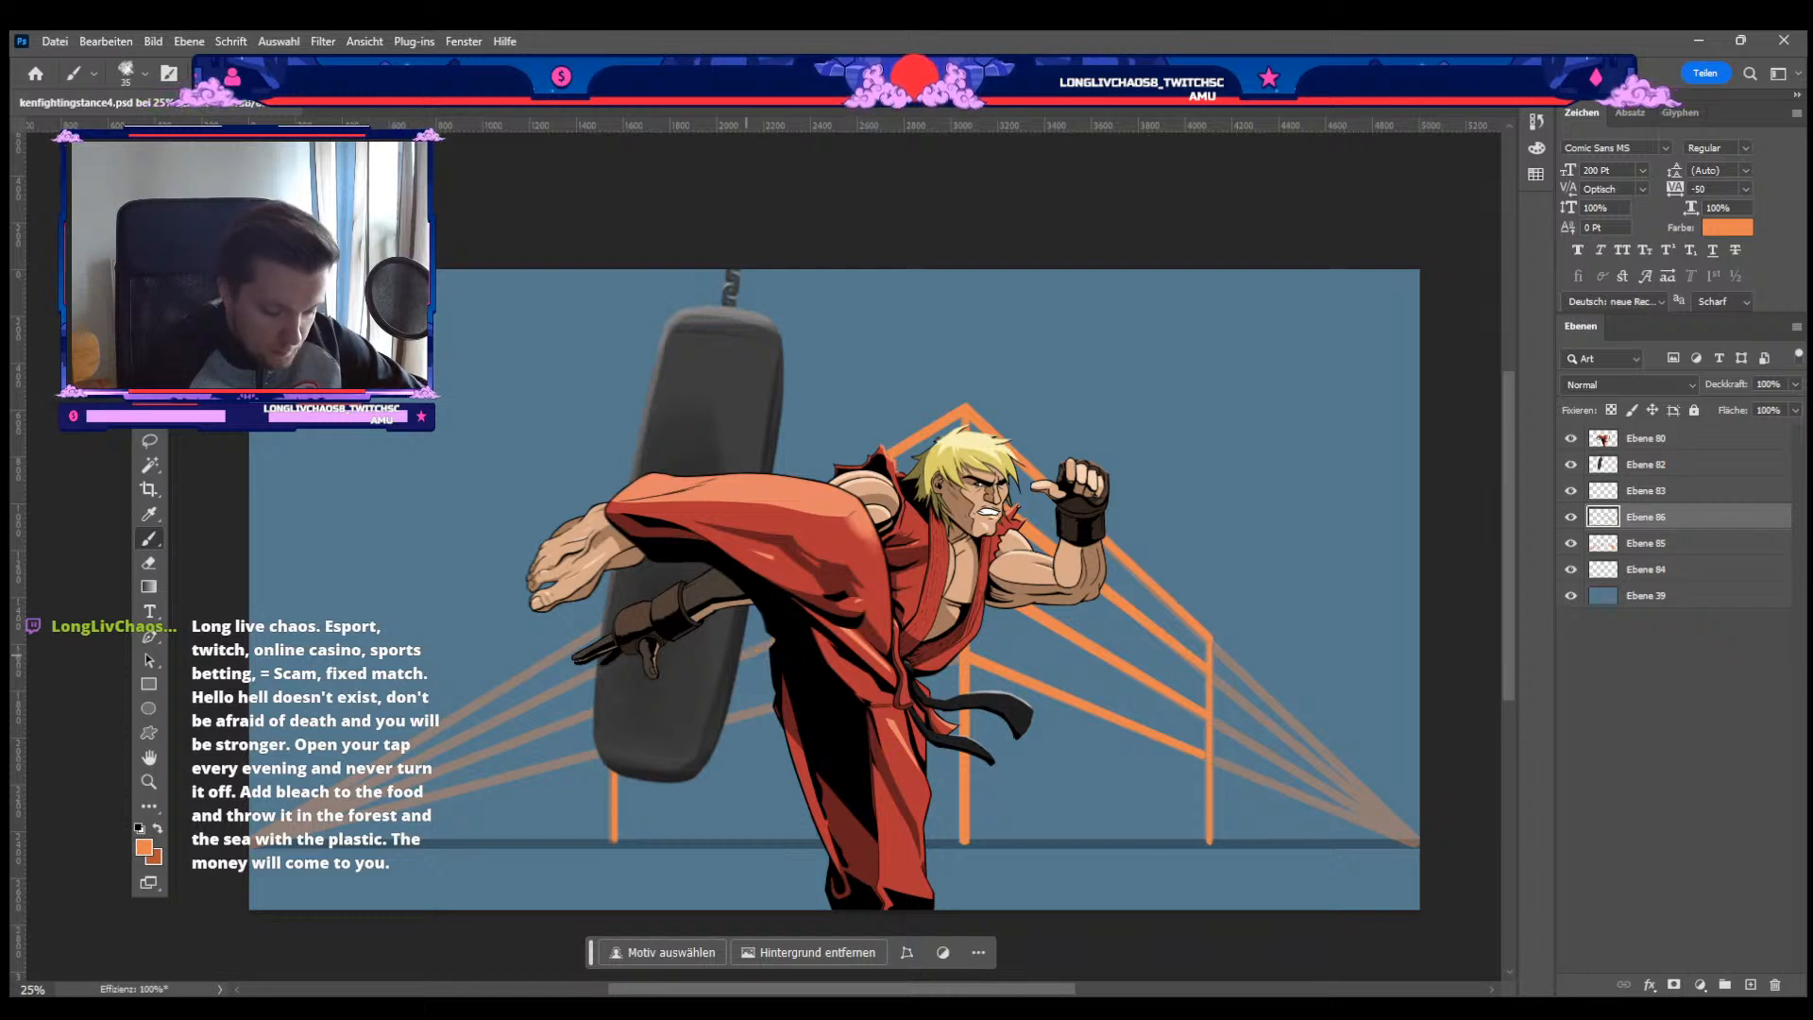
shift+click(813, 623)
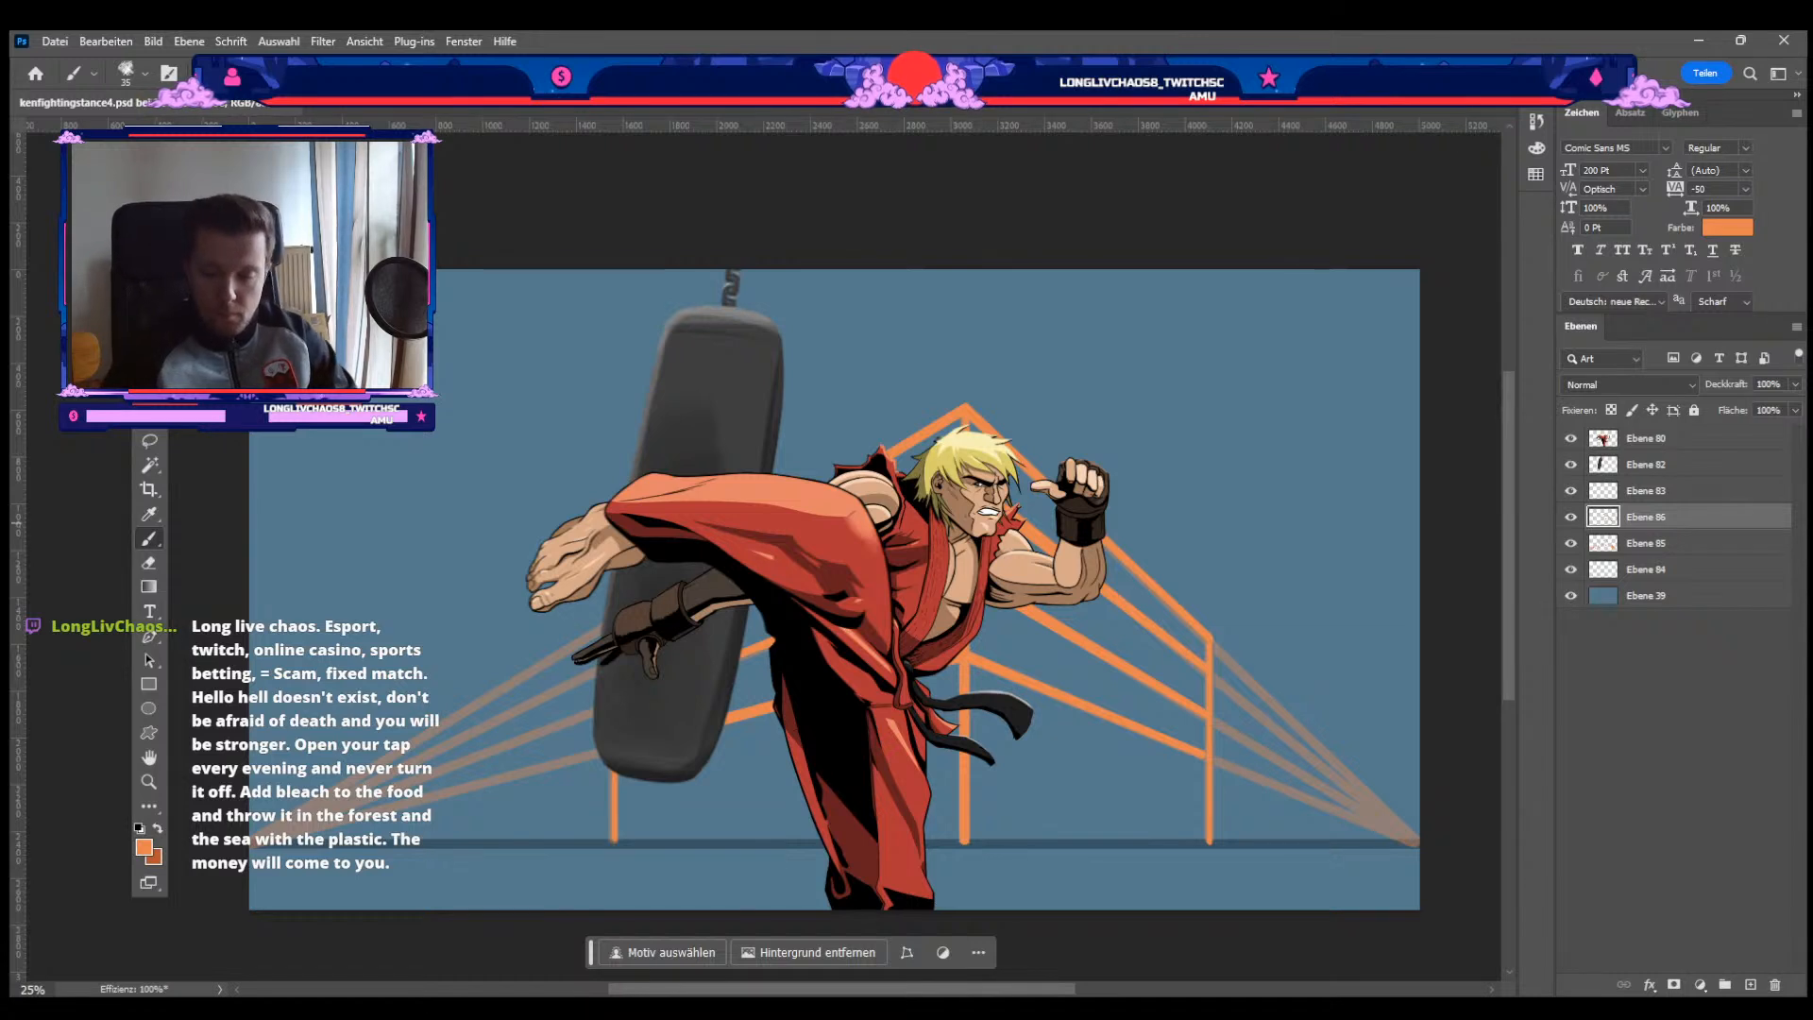
Step: Hide the perspective guide layer Ebene 85 and save the document as kenfightingstance5.psd
click(1570, 543)
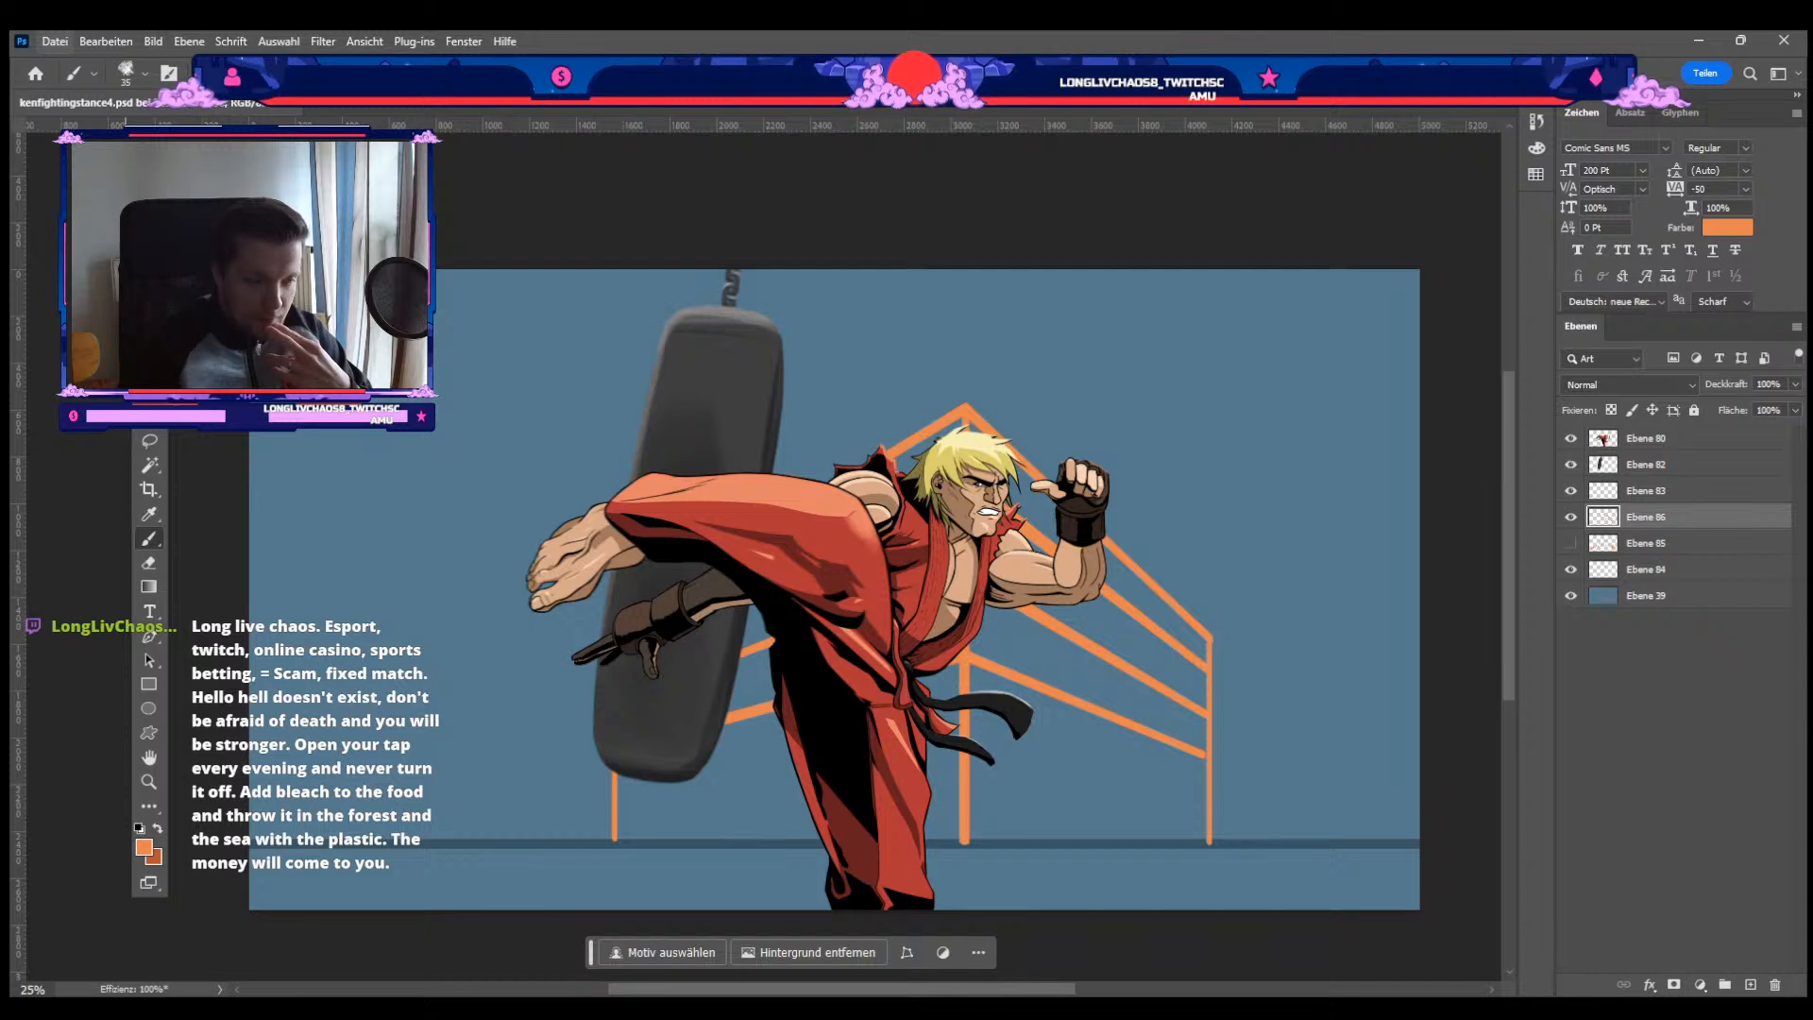
key(alt+Tab)
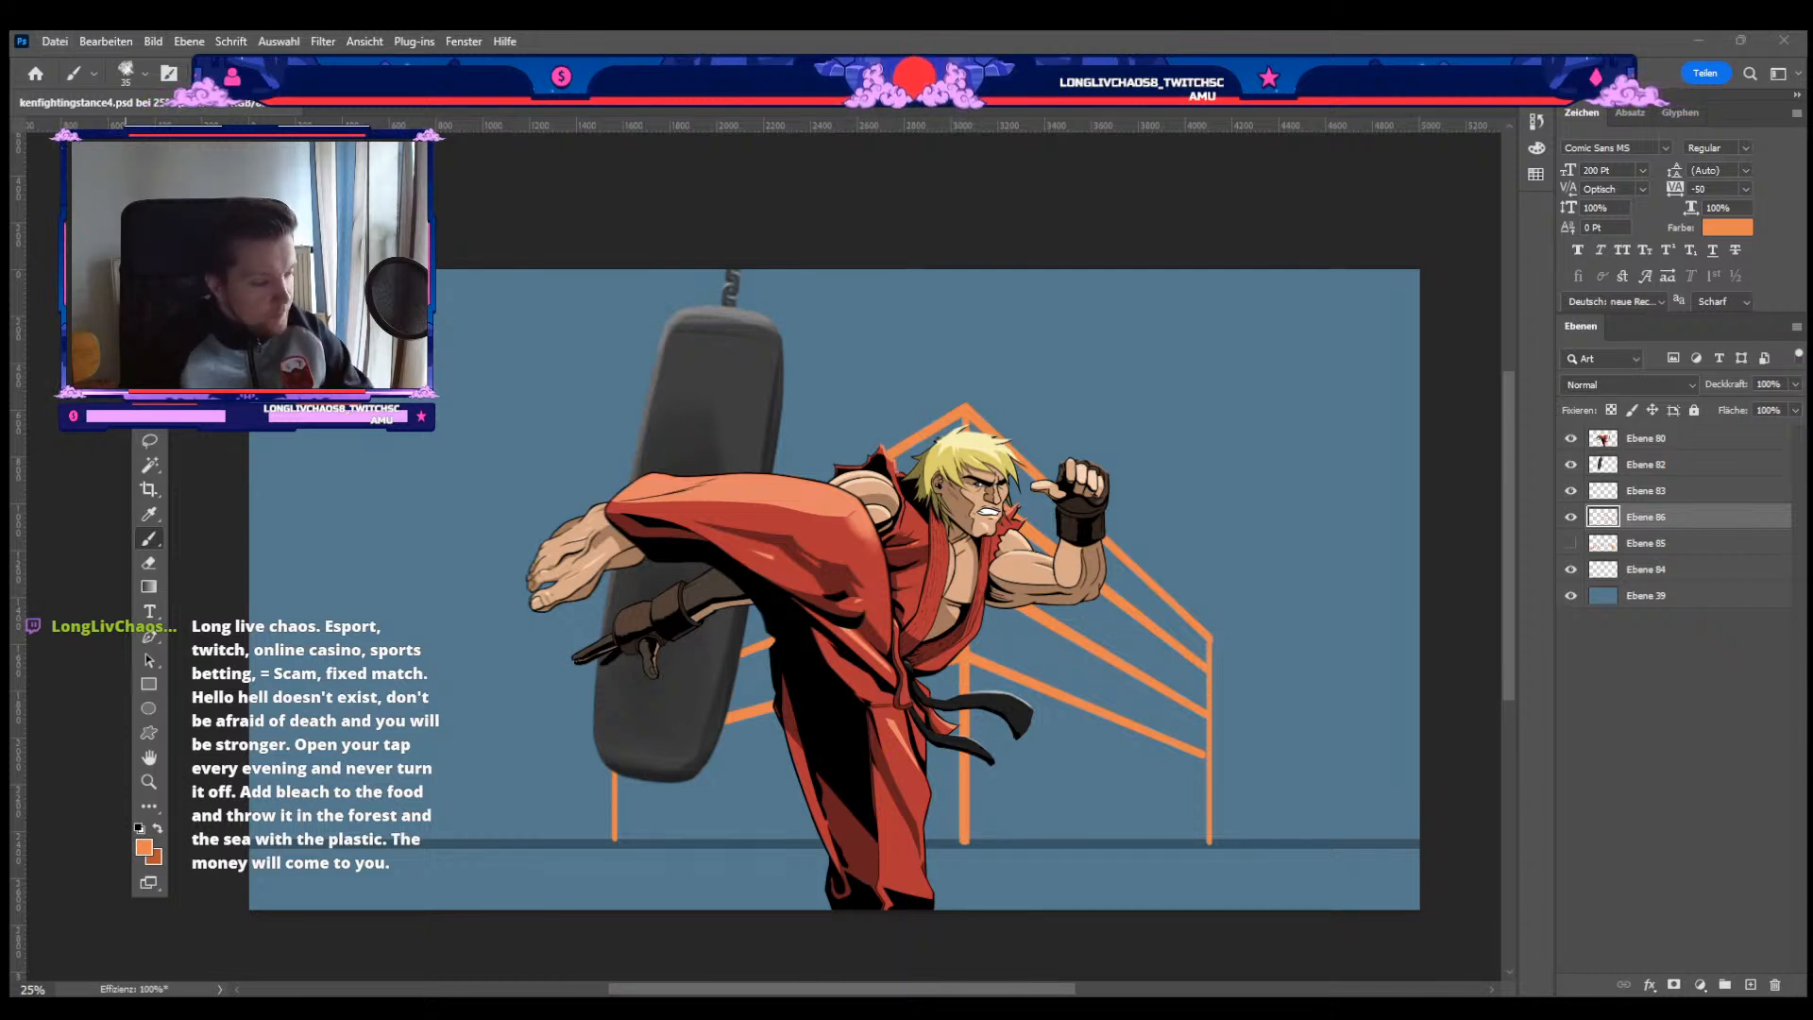
key(Return)
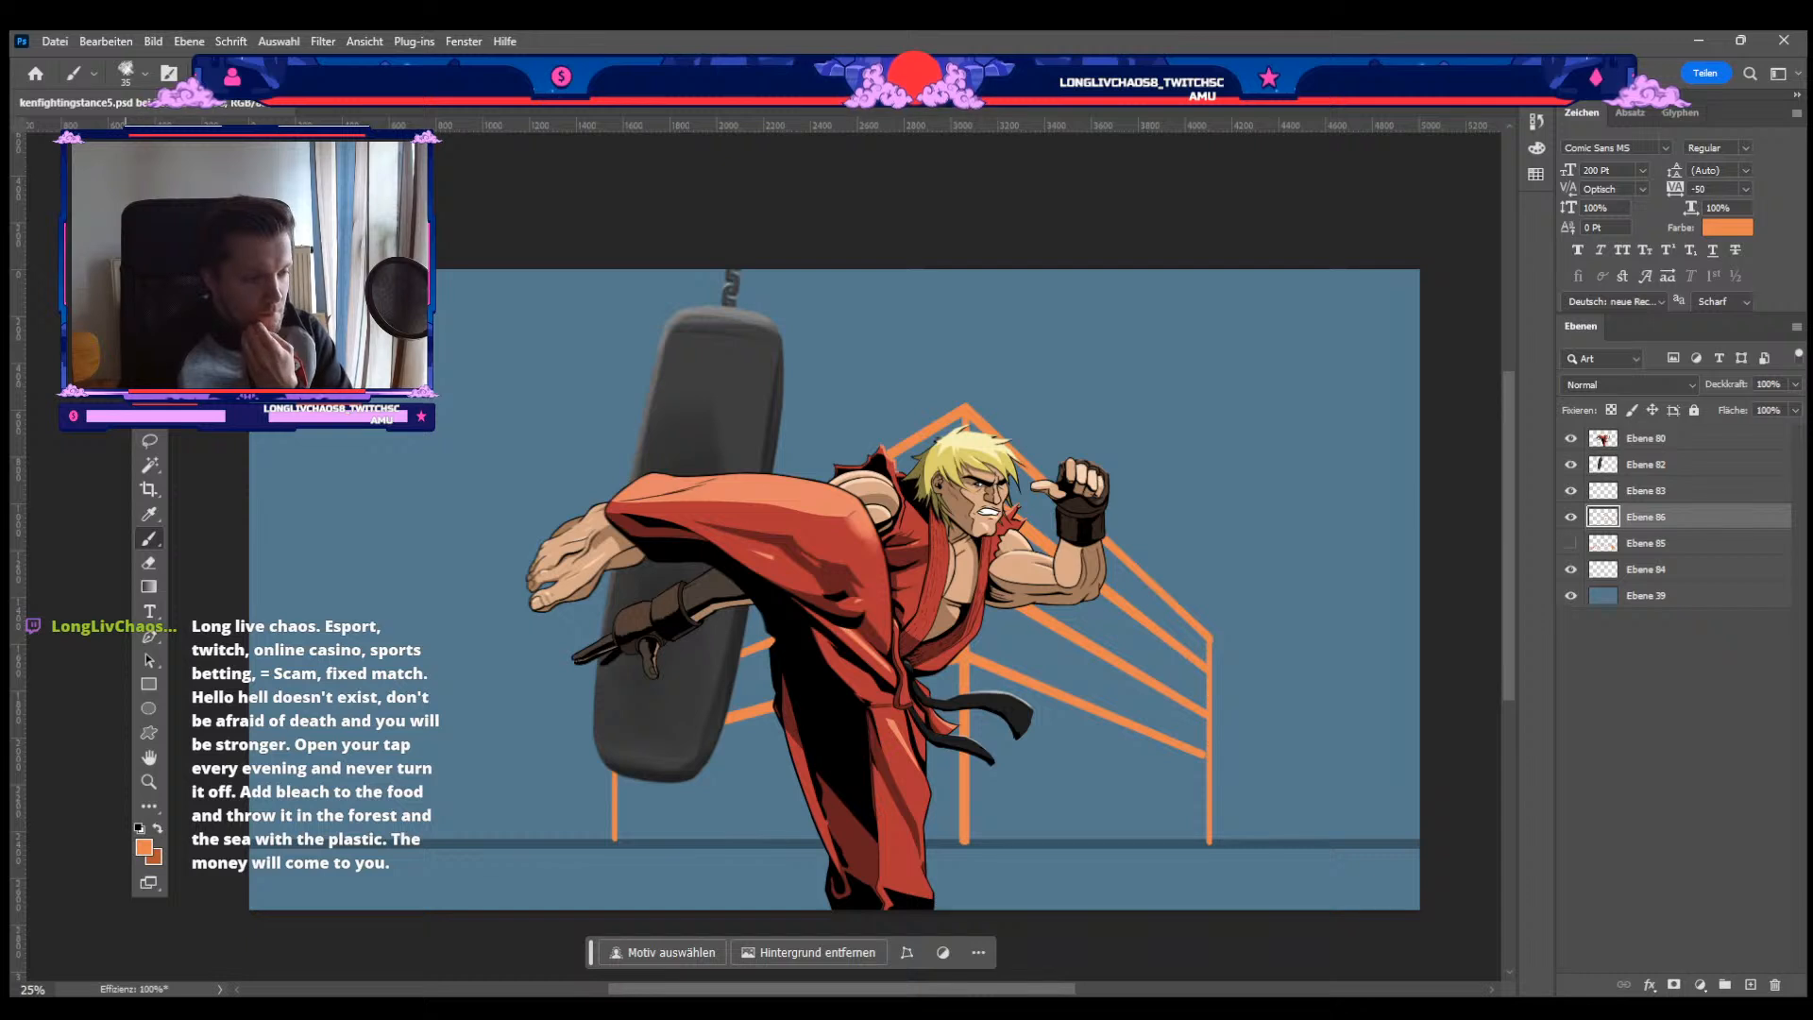
Step: Check the canvas size of the square fighter document and crop the illustration's canvas equally on both sides to that square format
key(alt+Tab)
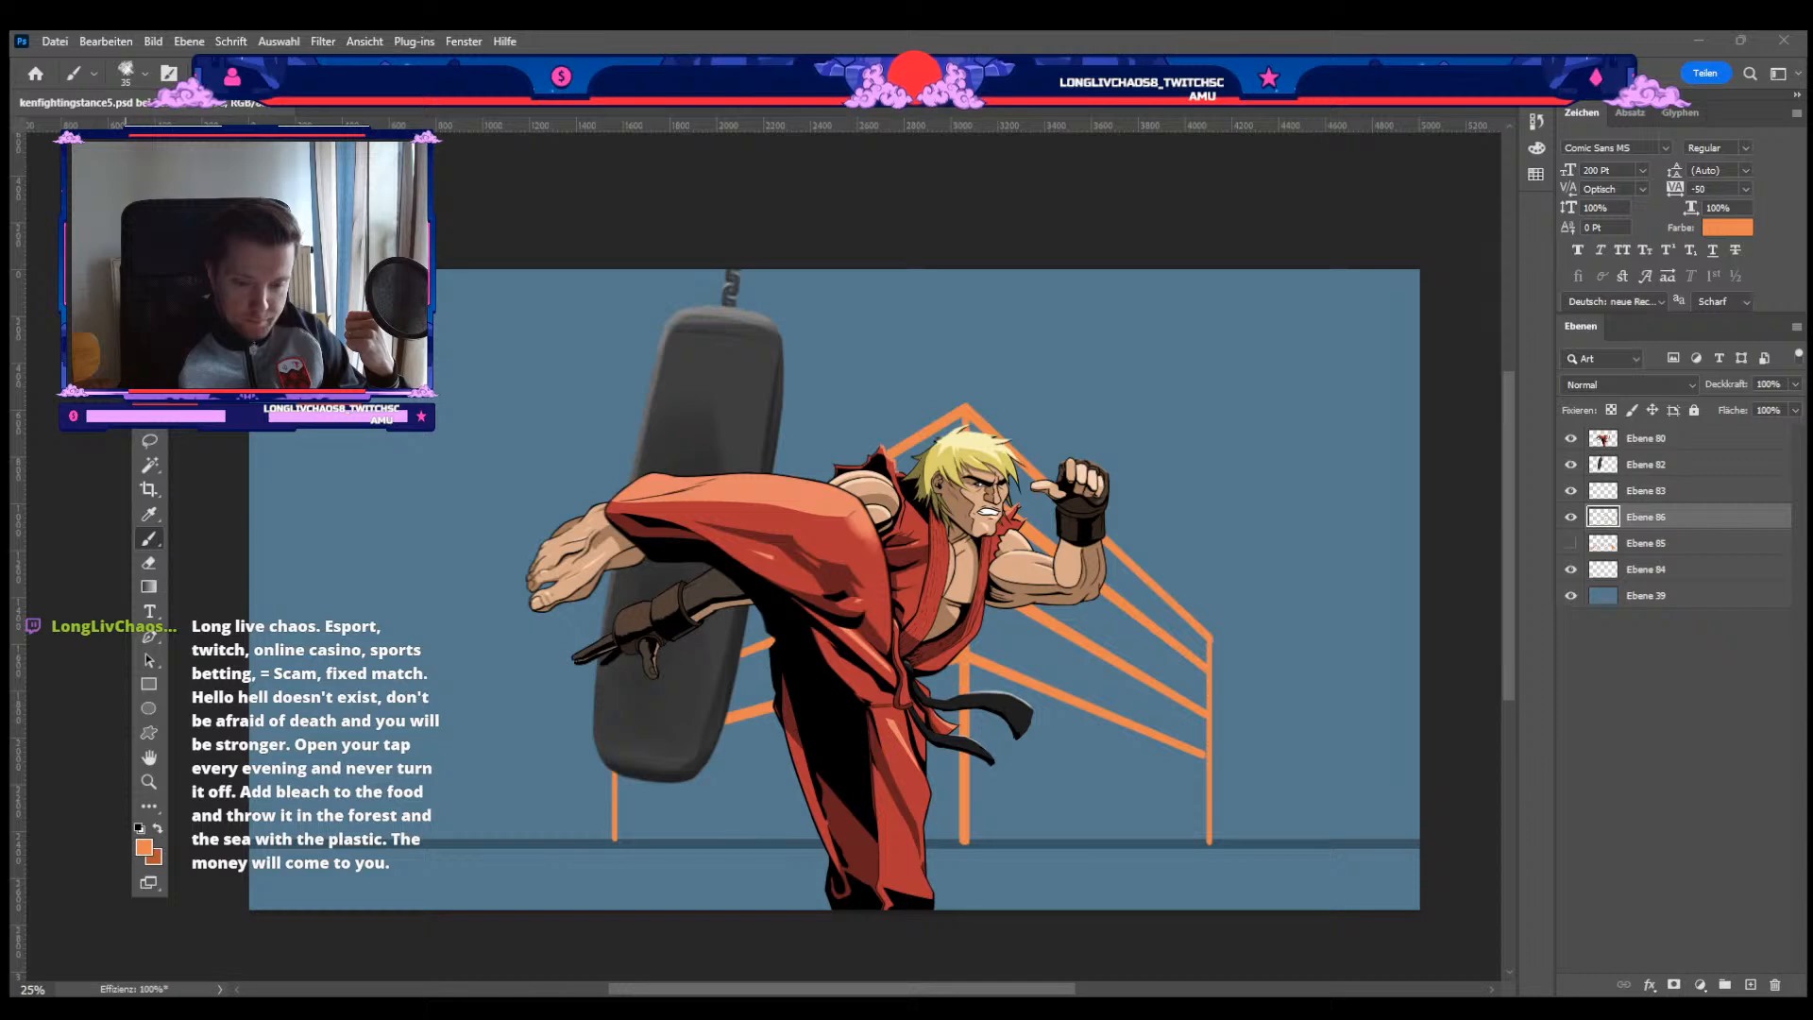
key(alt+Tab)
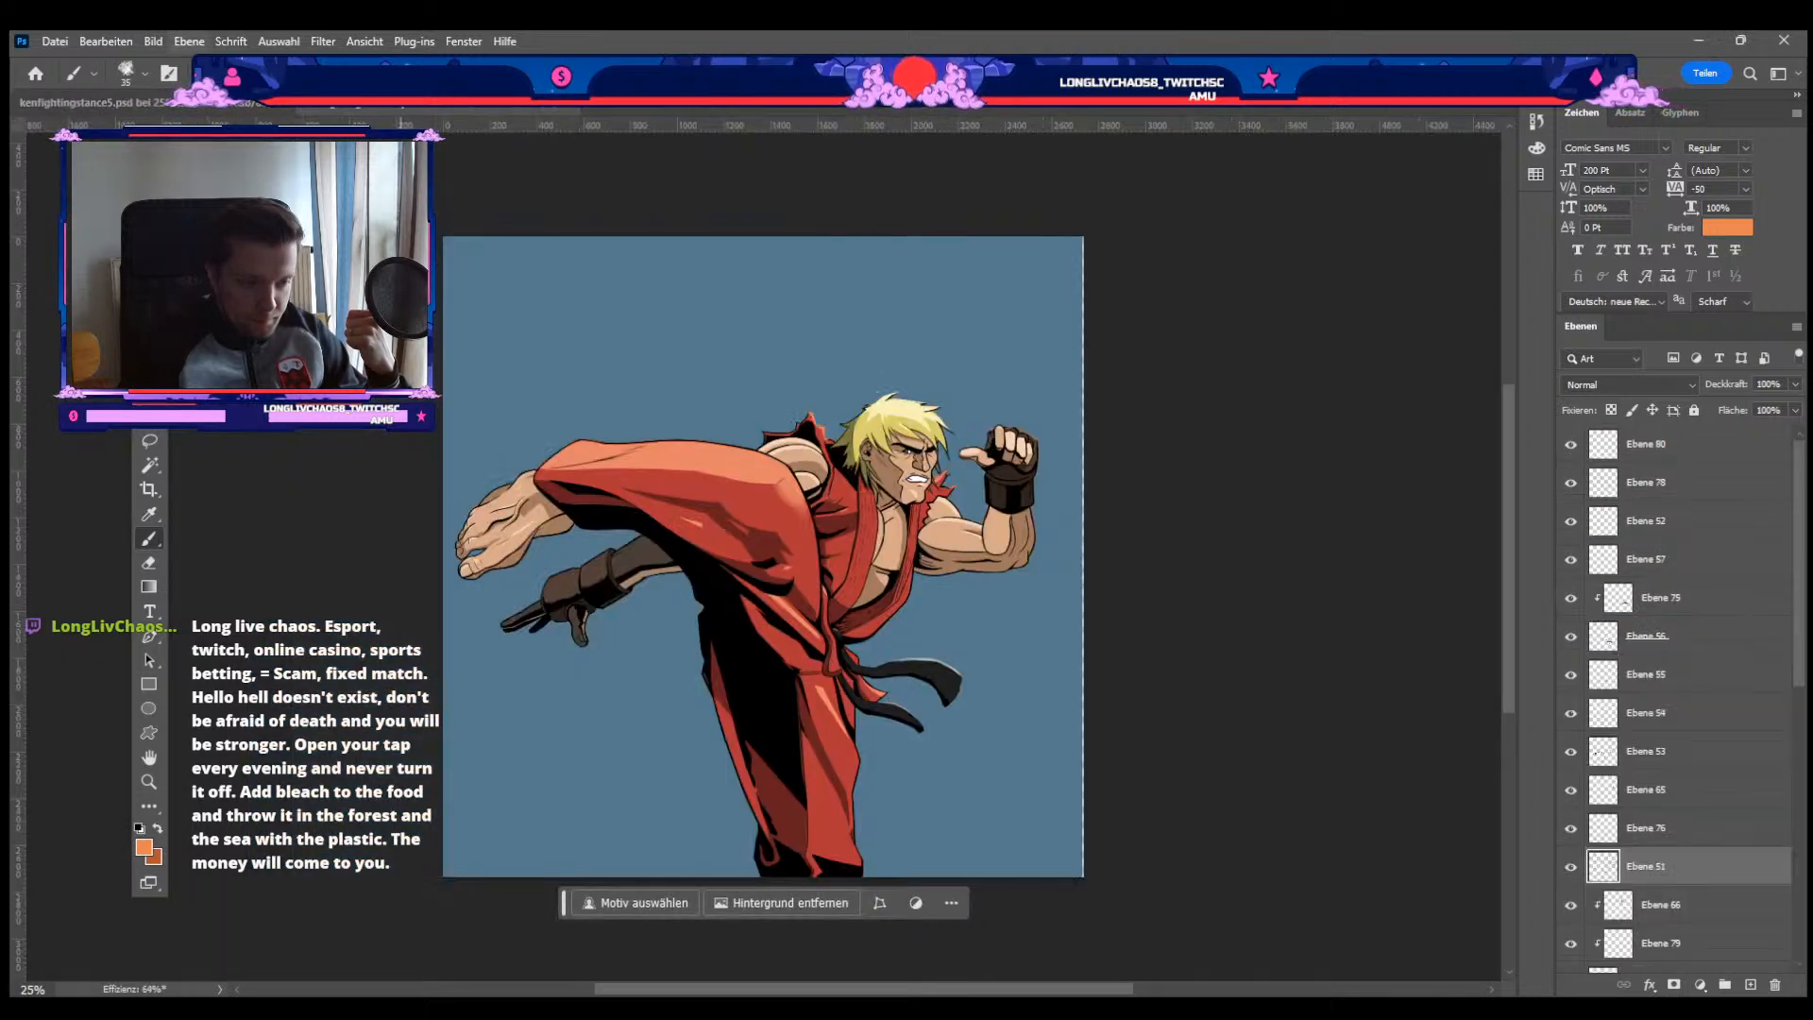
click(153, 41)
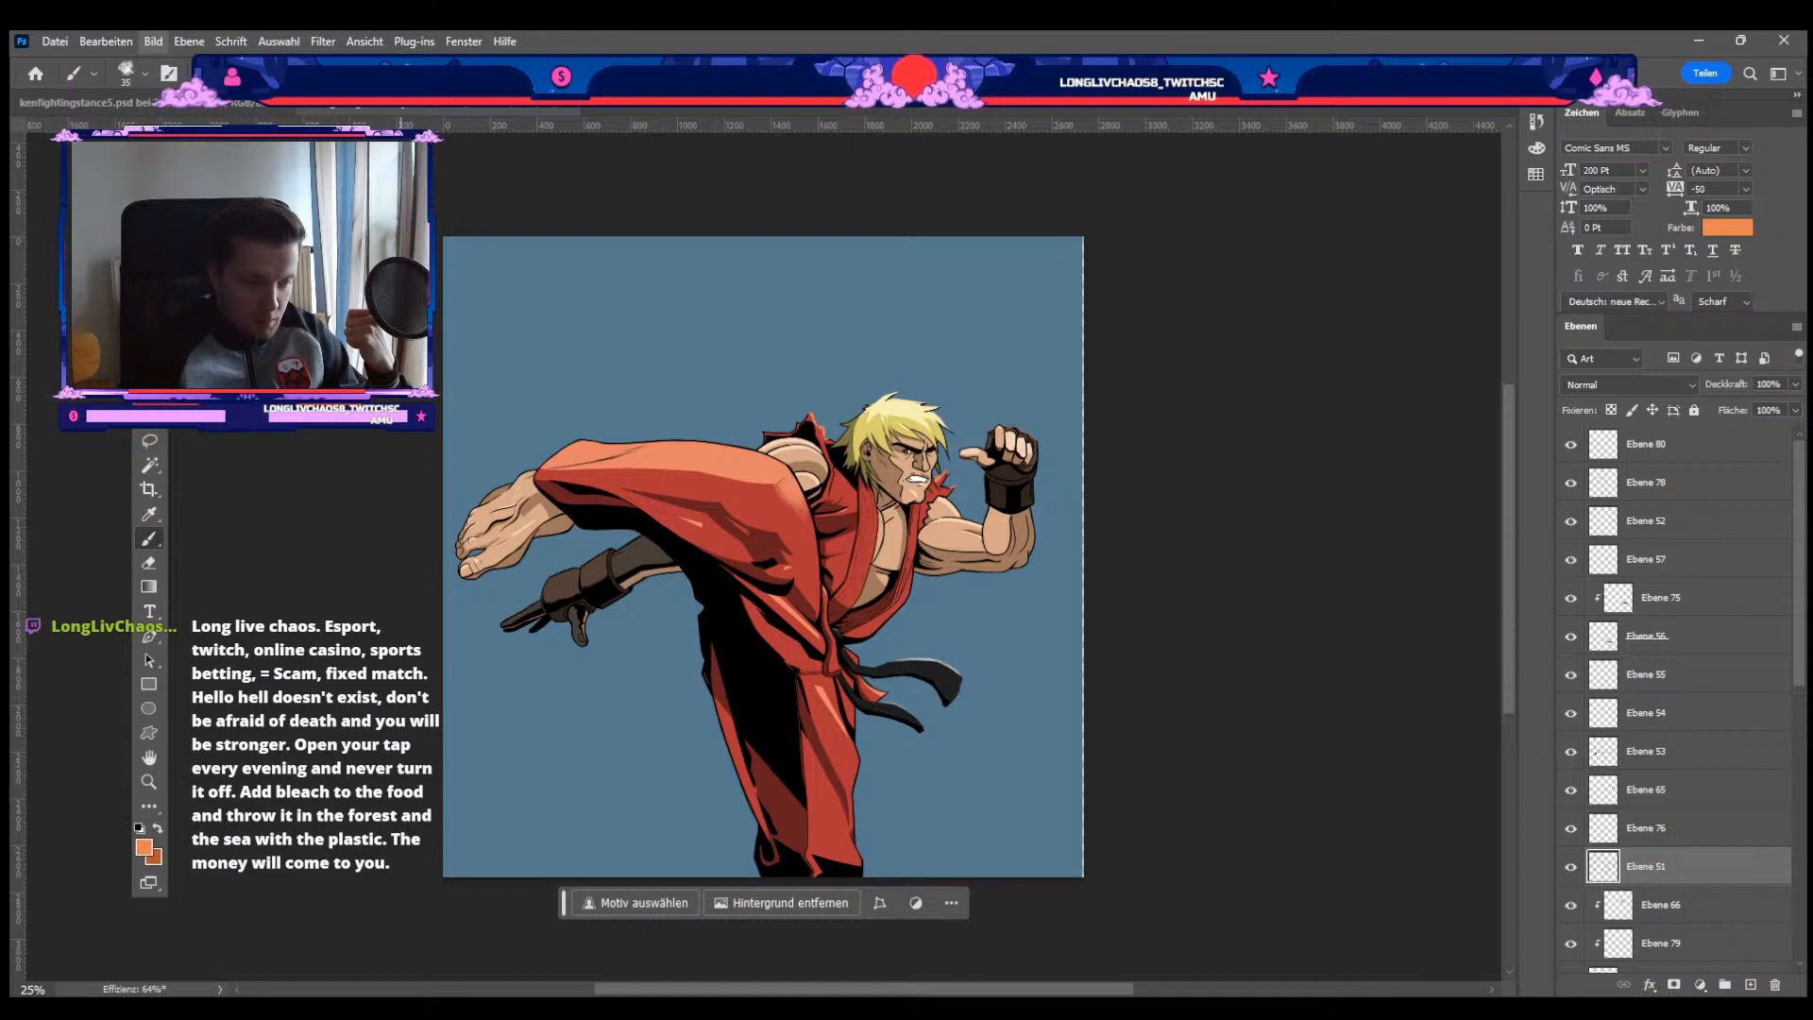
key(h)
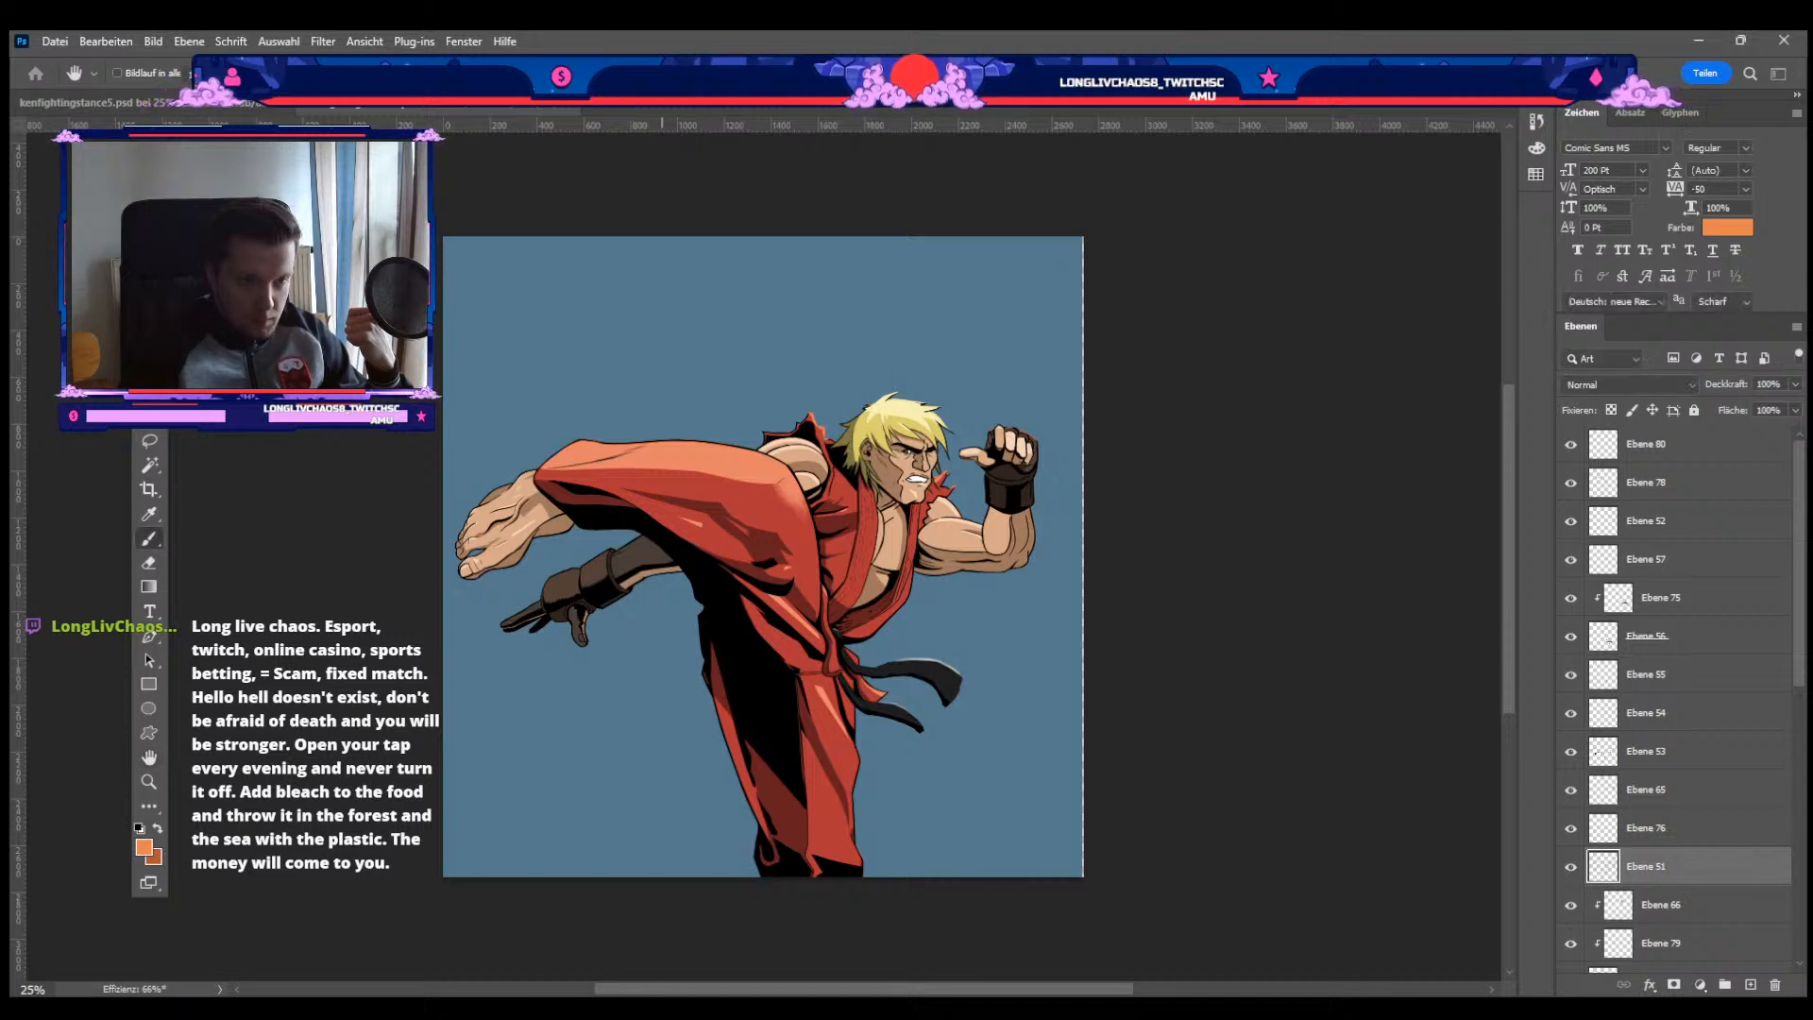
key(b)
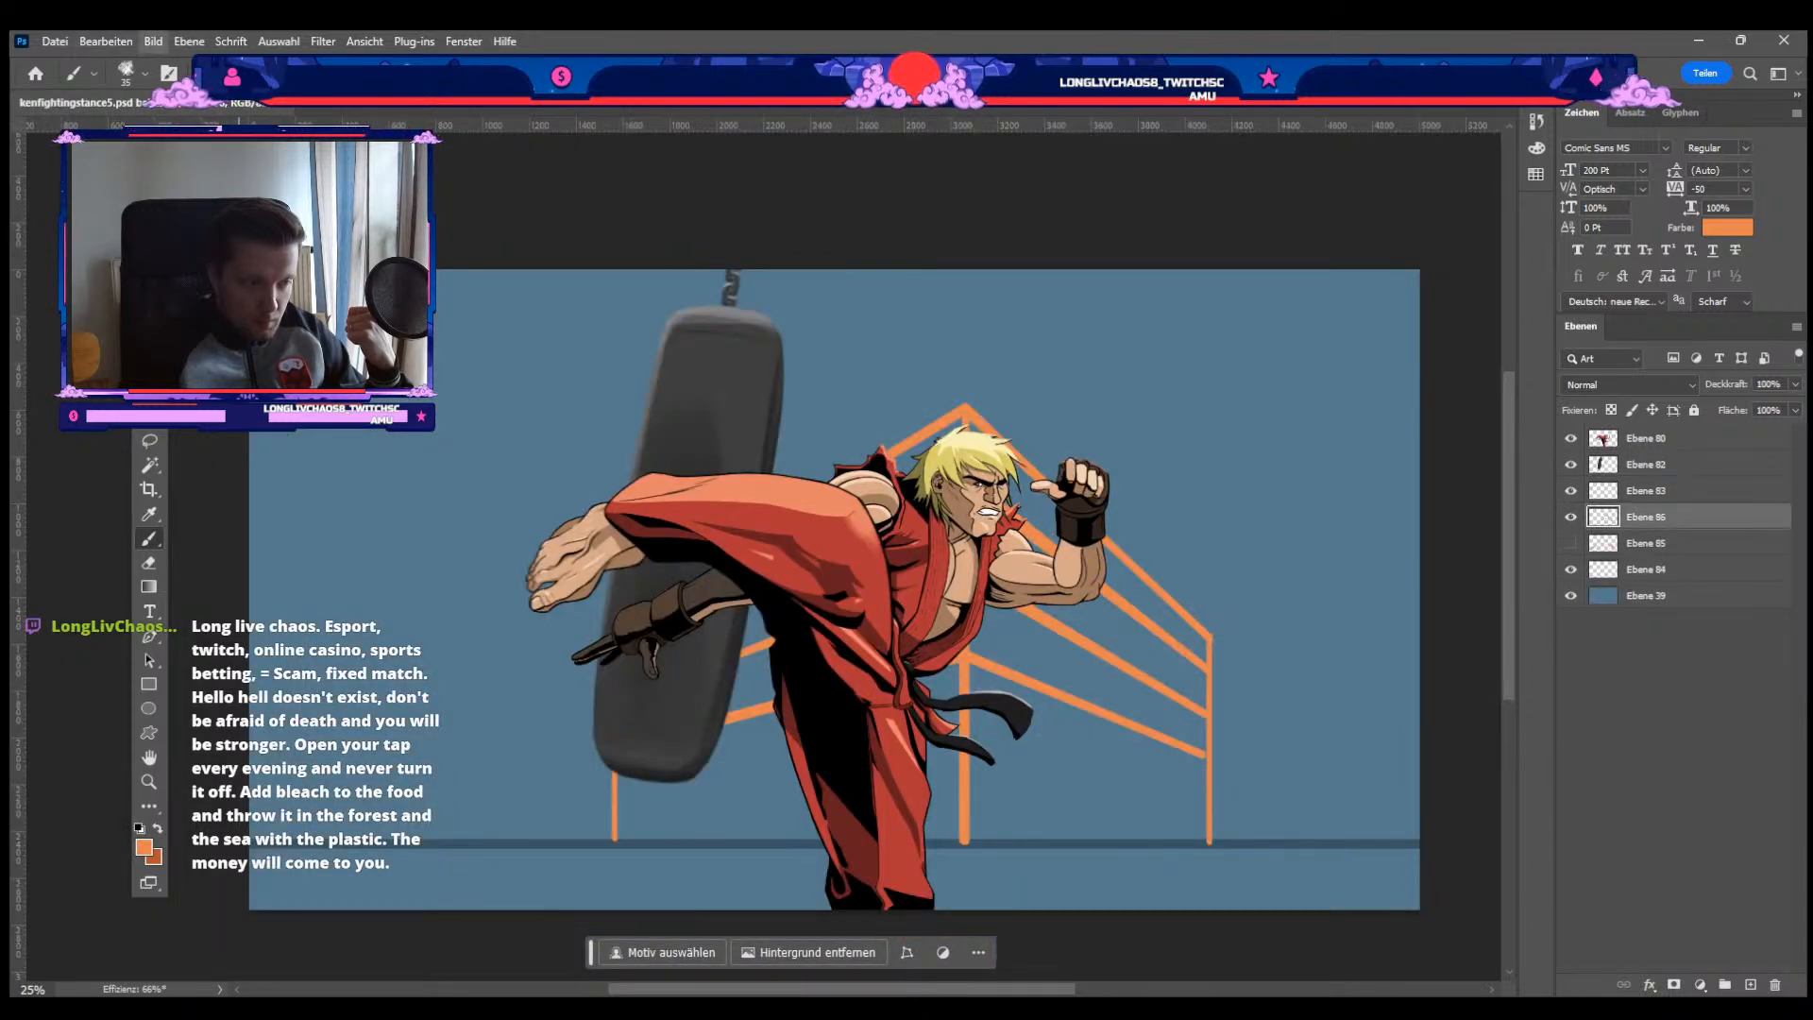
key(ctrl+u)
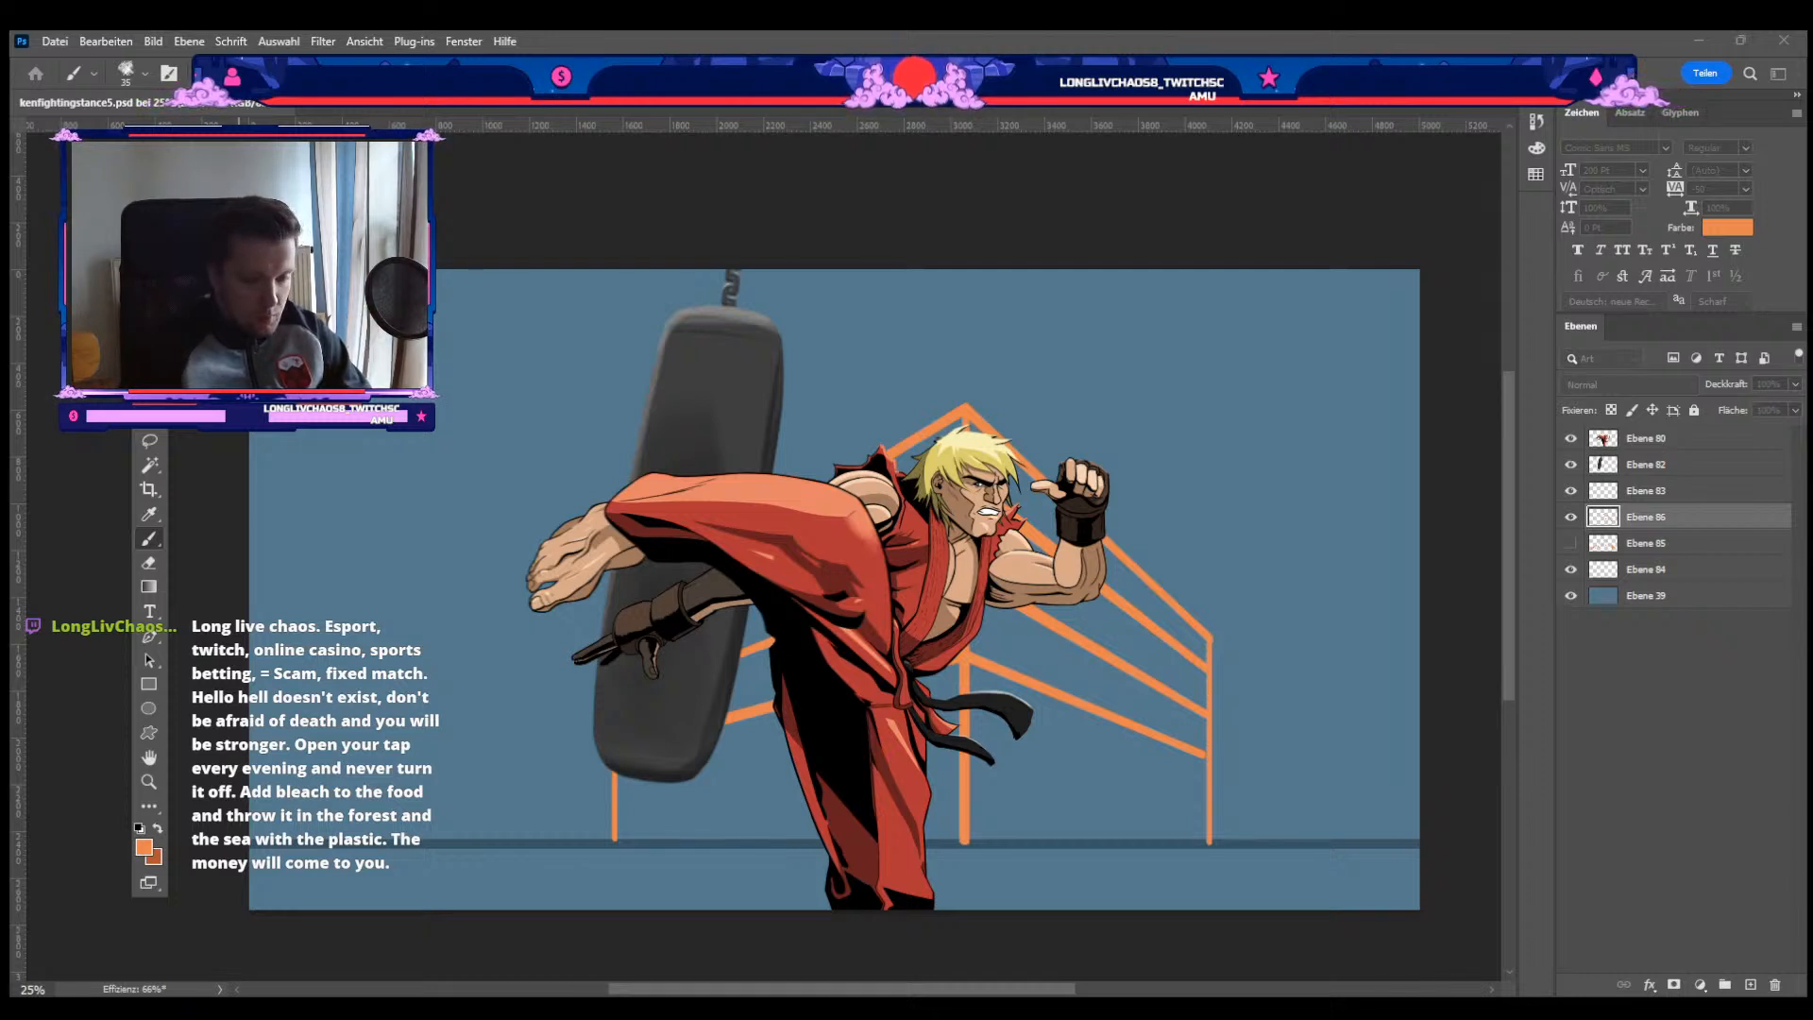
key(Return)
key(Return)
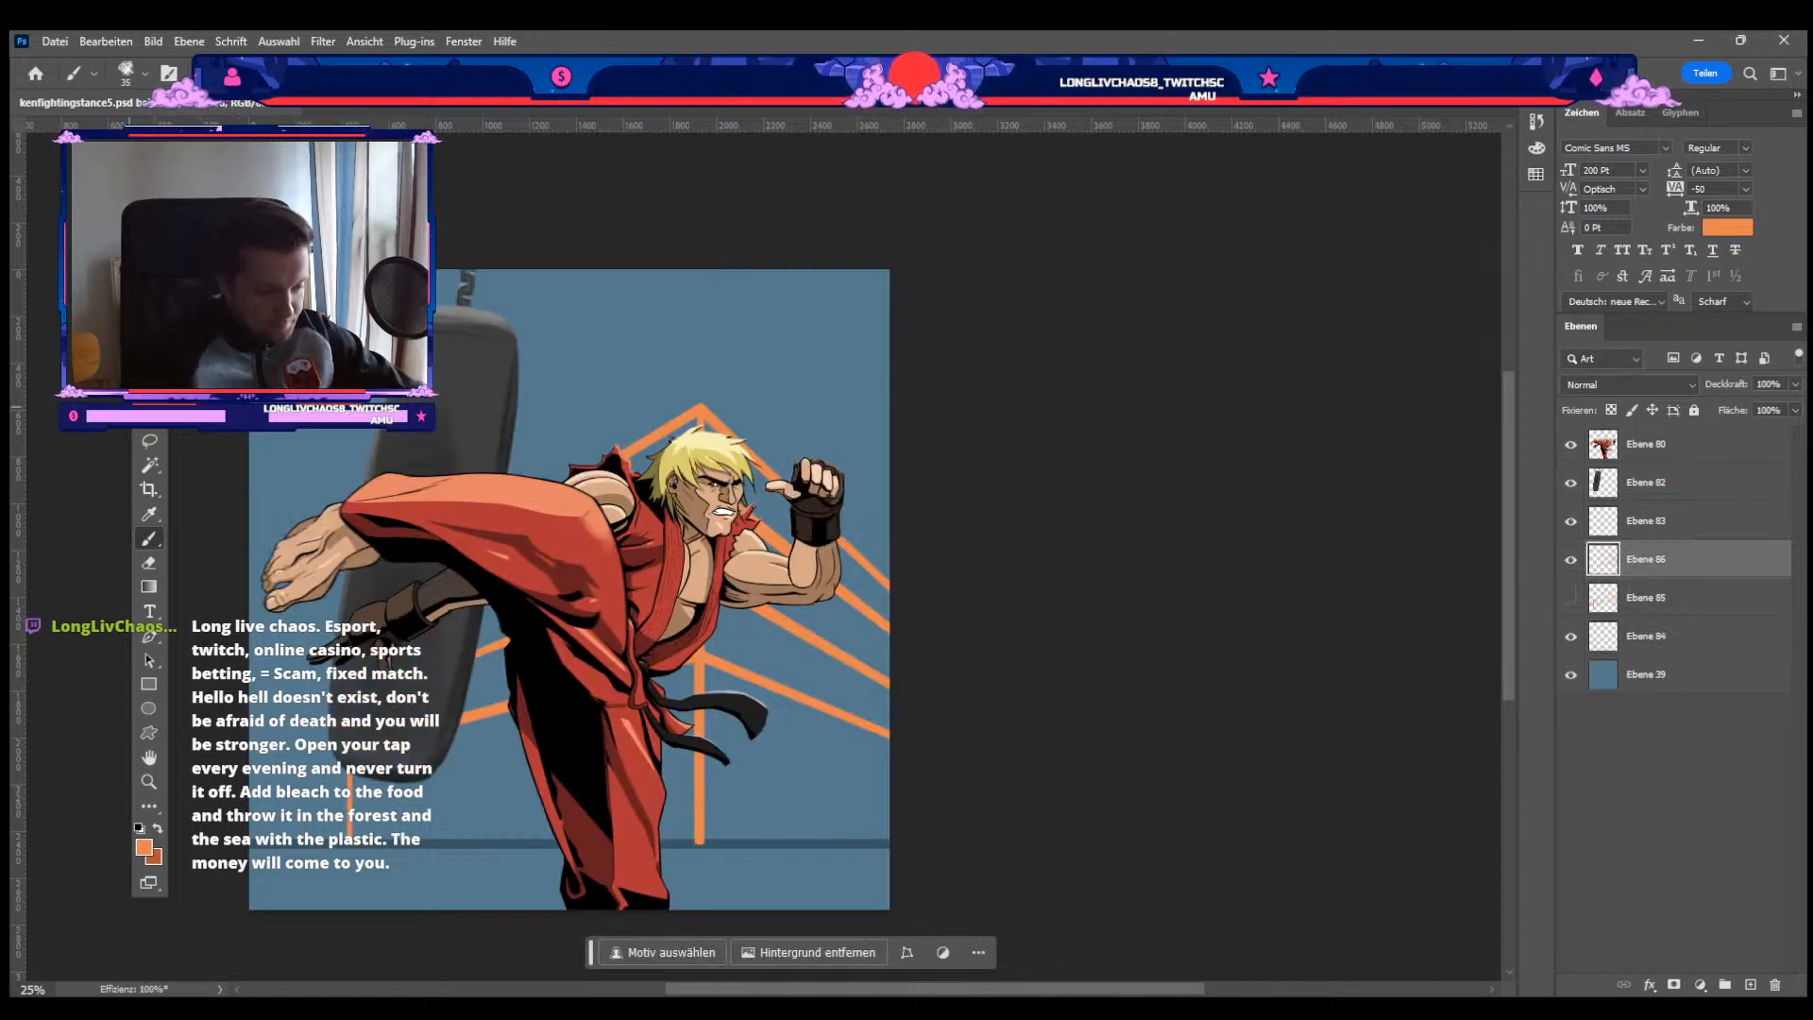
Step: Shift the orange structure left so both outer verticals fit inside the square canvas, and extend its sloping lines to the left vertical
key(v)
scroll(654, 590, left, 3)
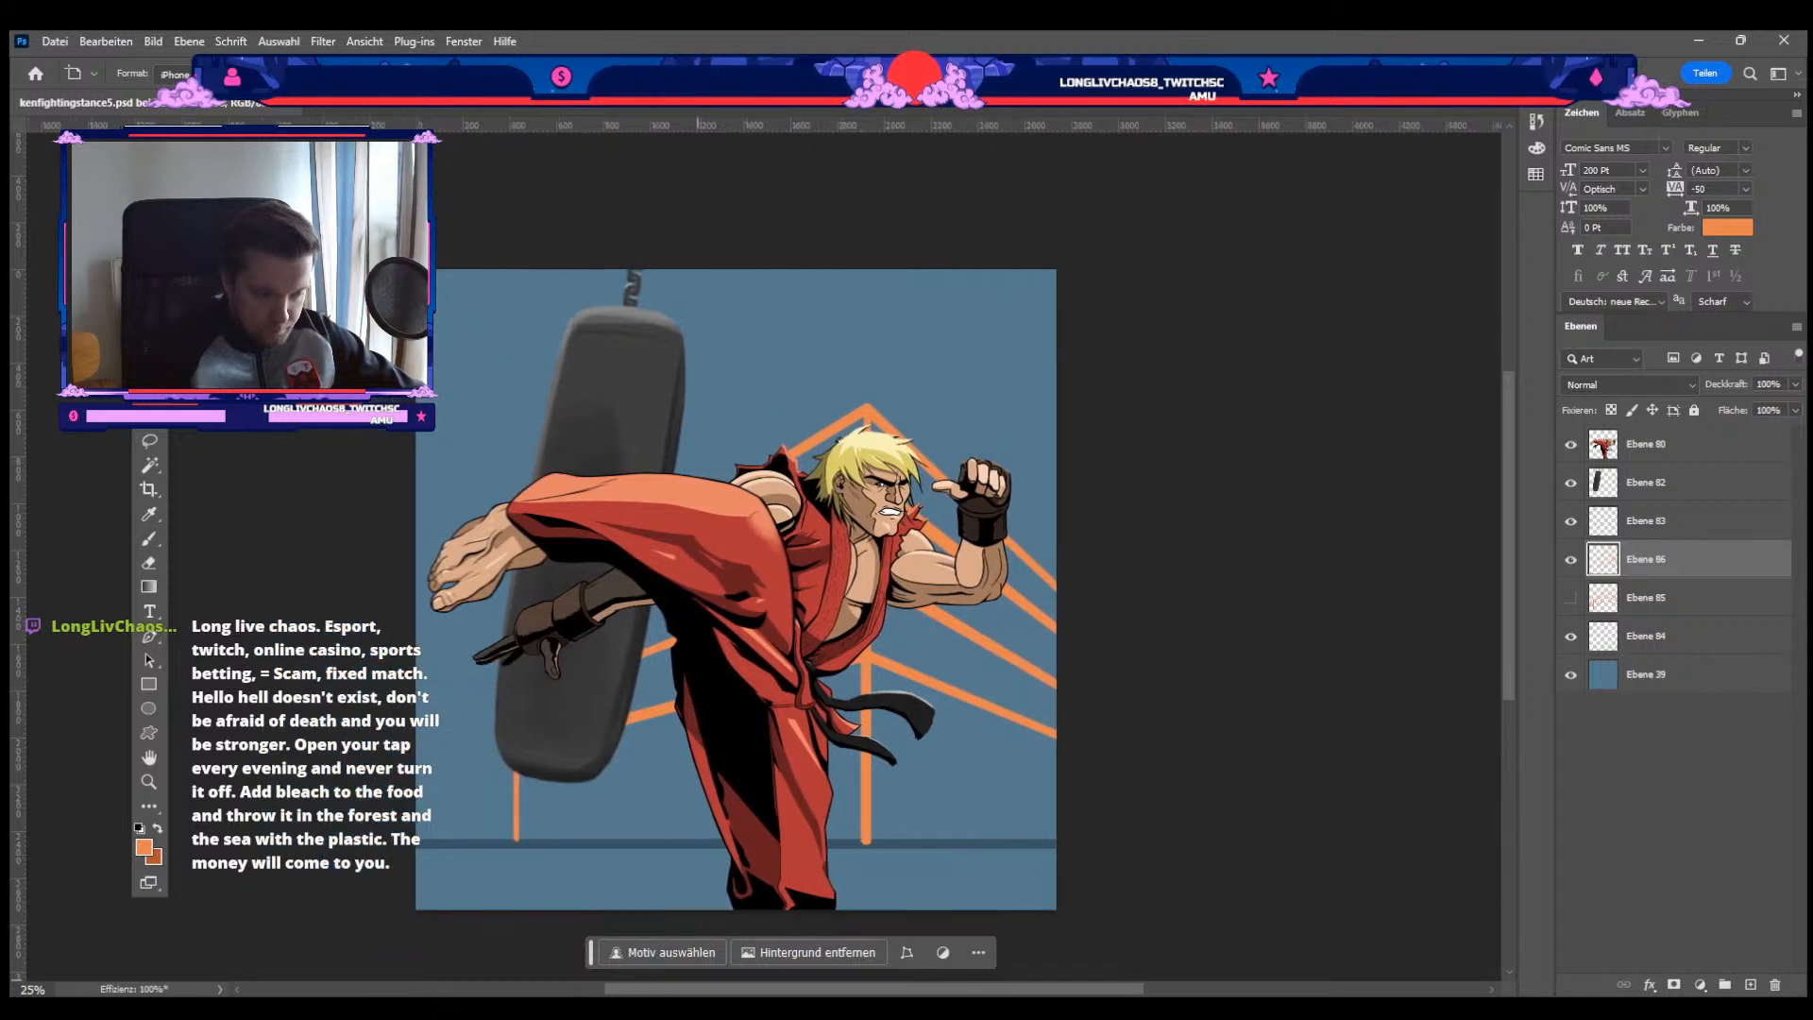
key(shift+v)
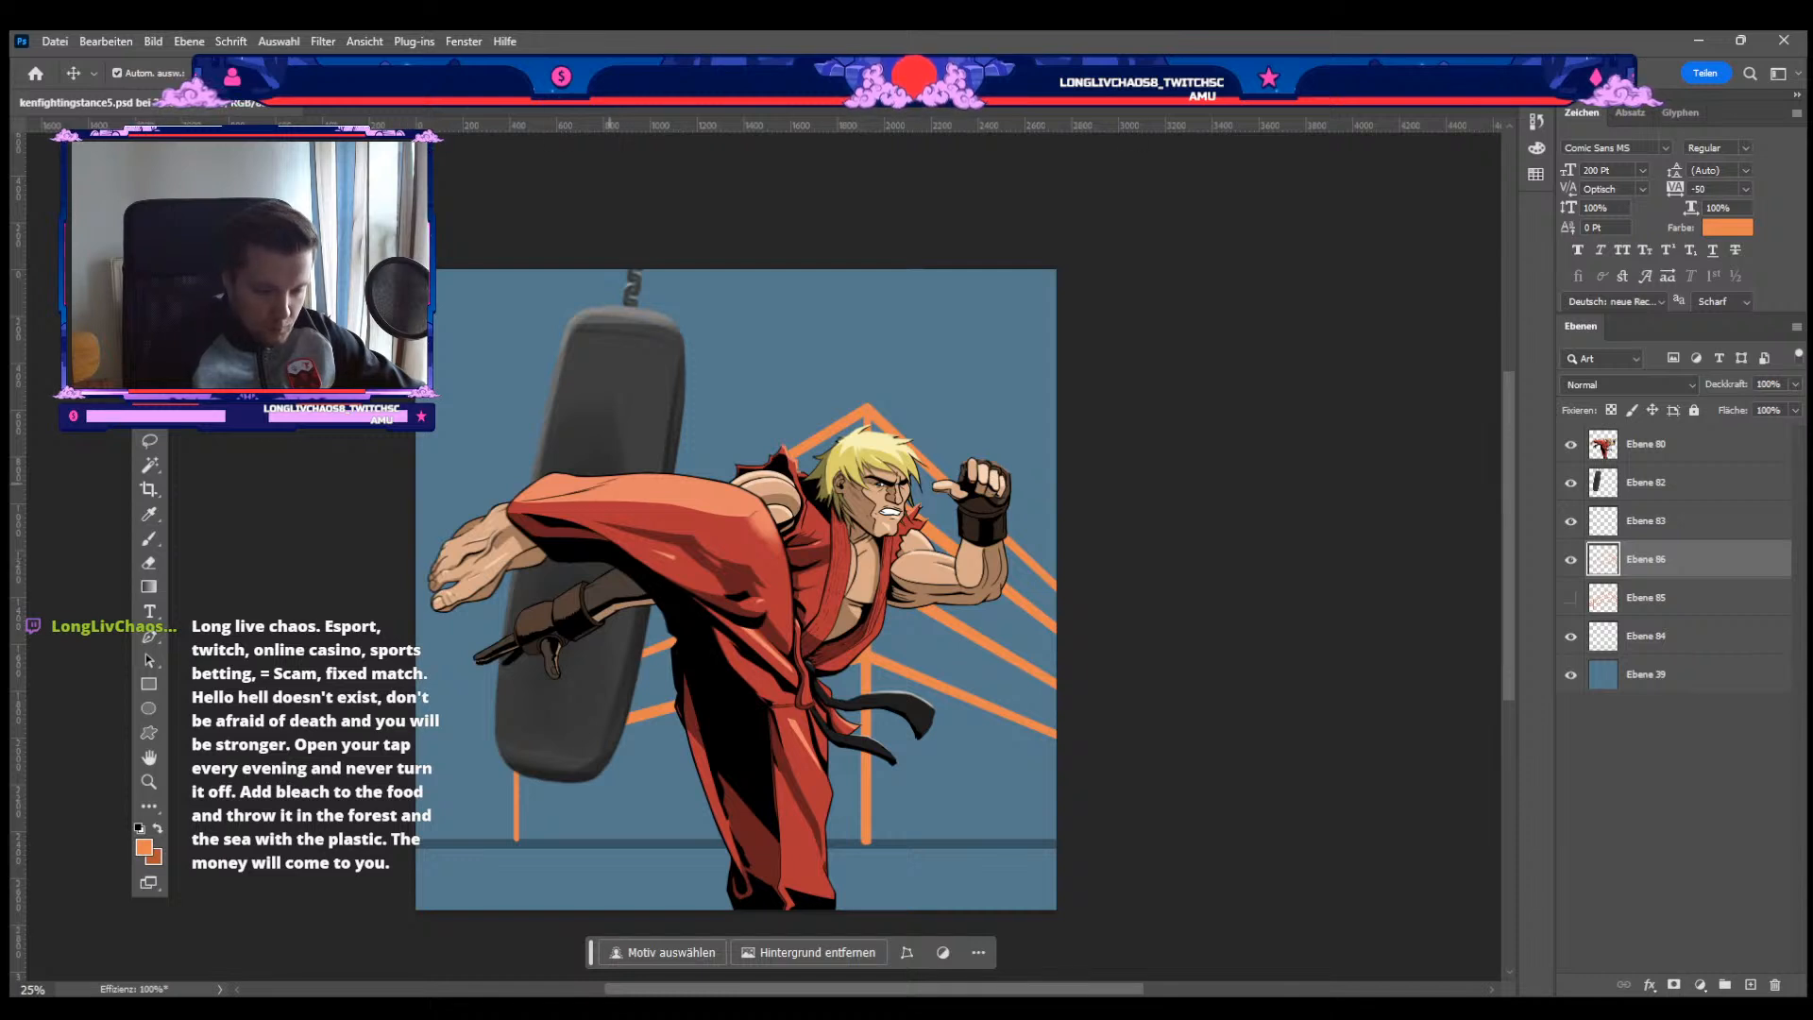
drag(1054, 580, 978, 580)
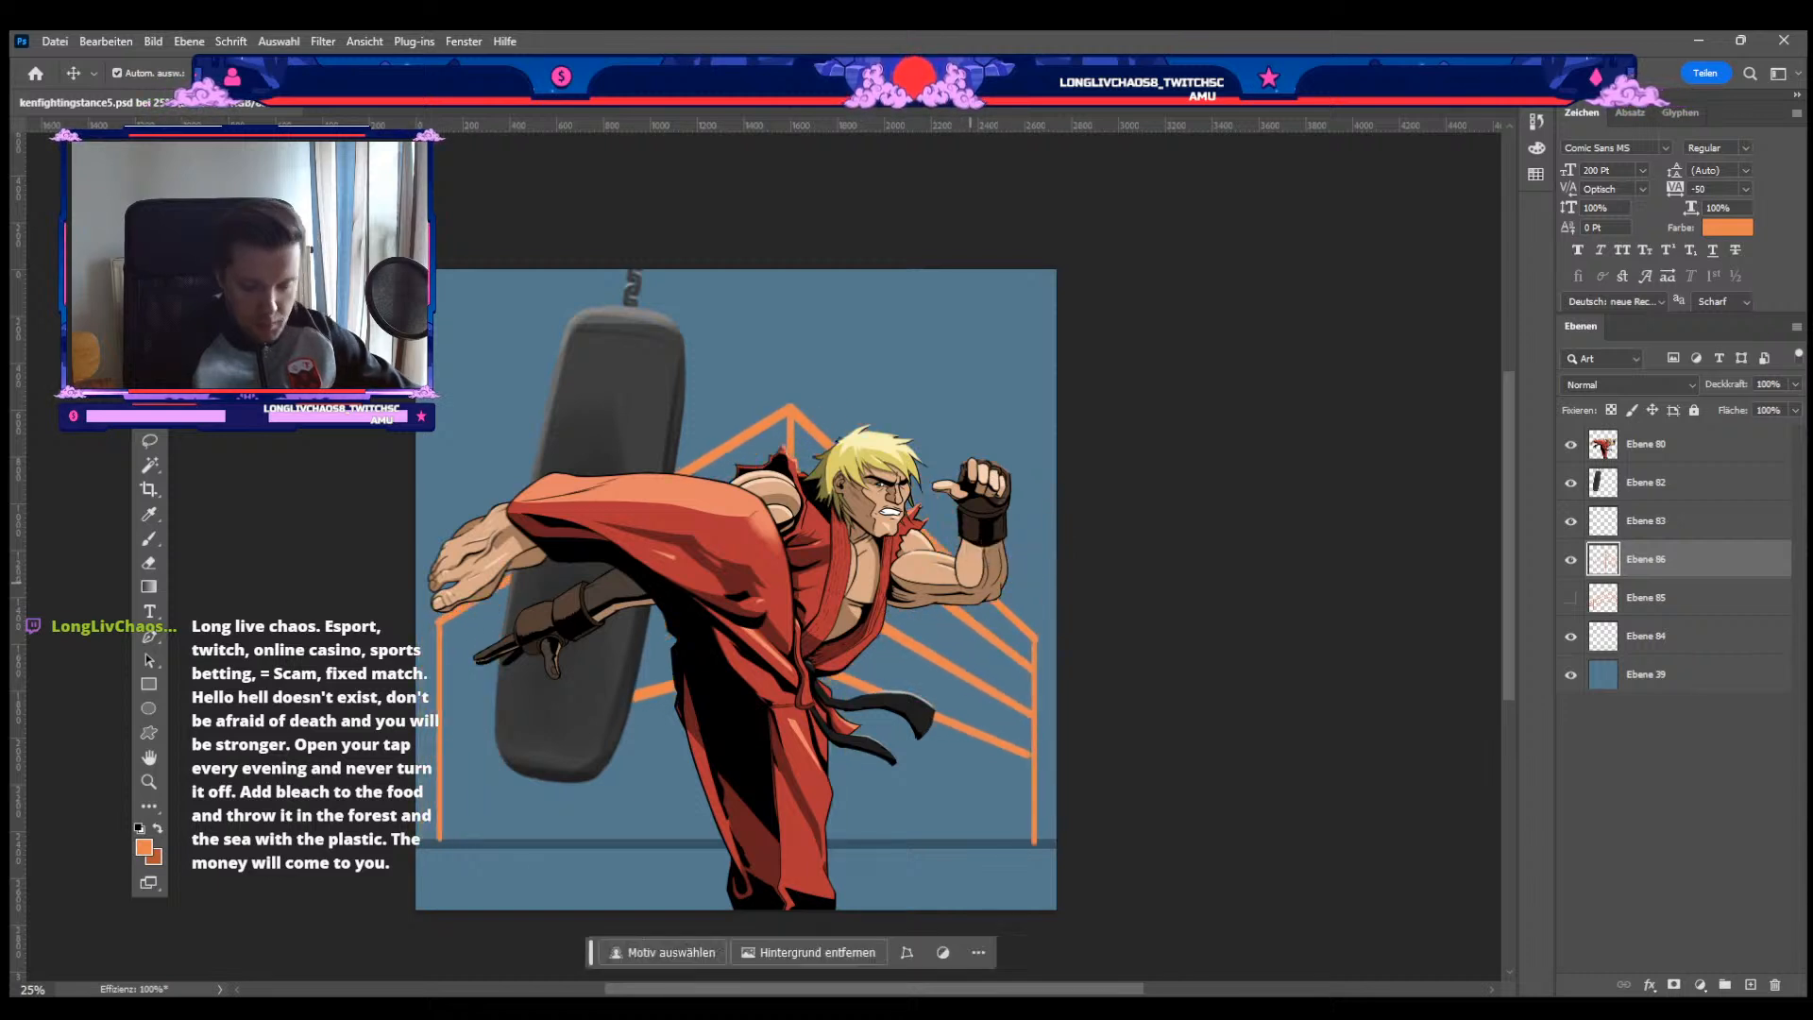
key(b)
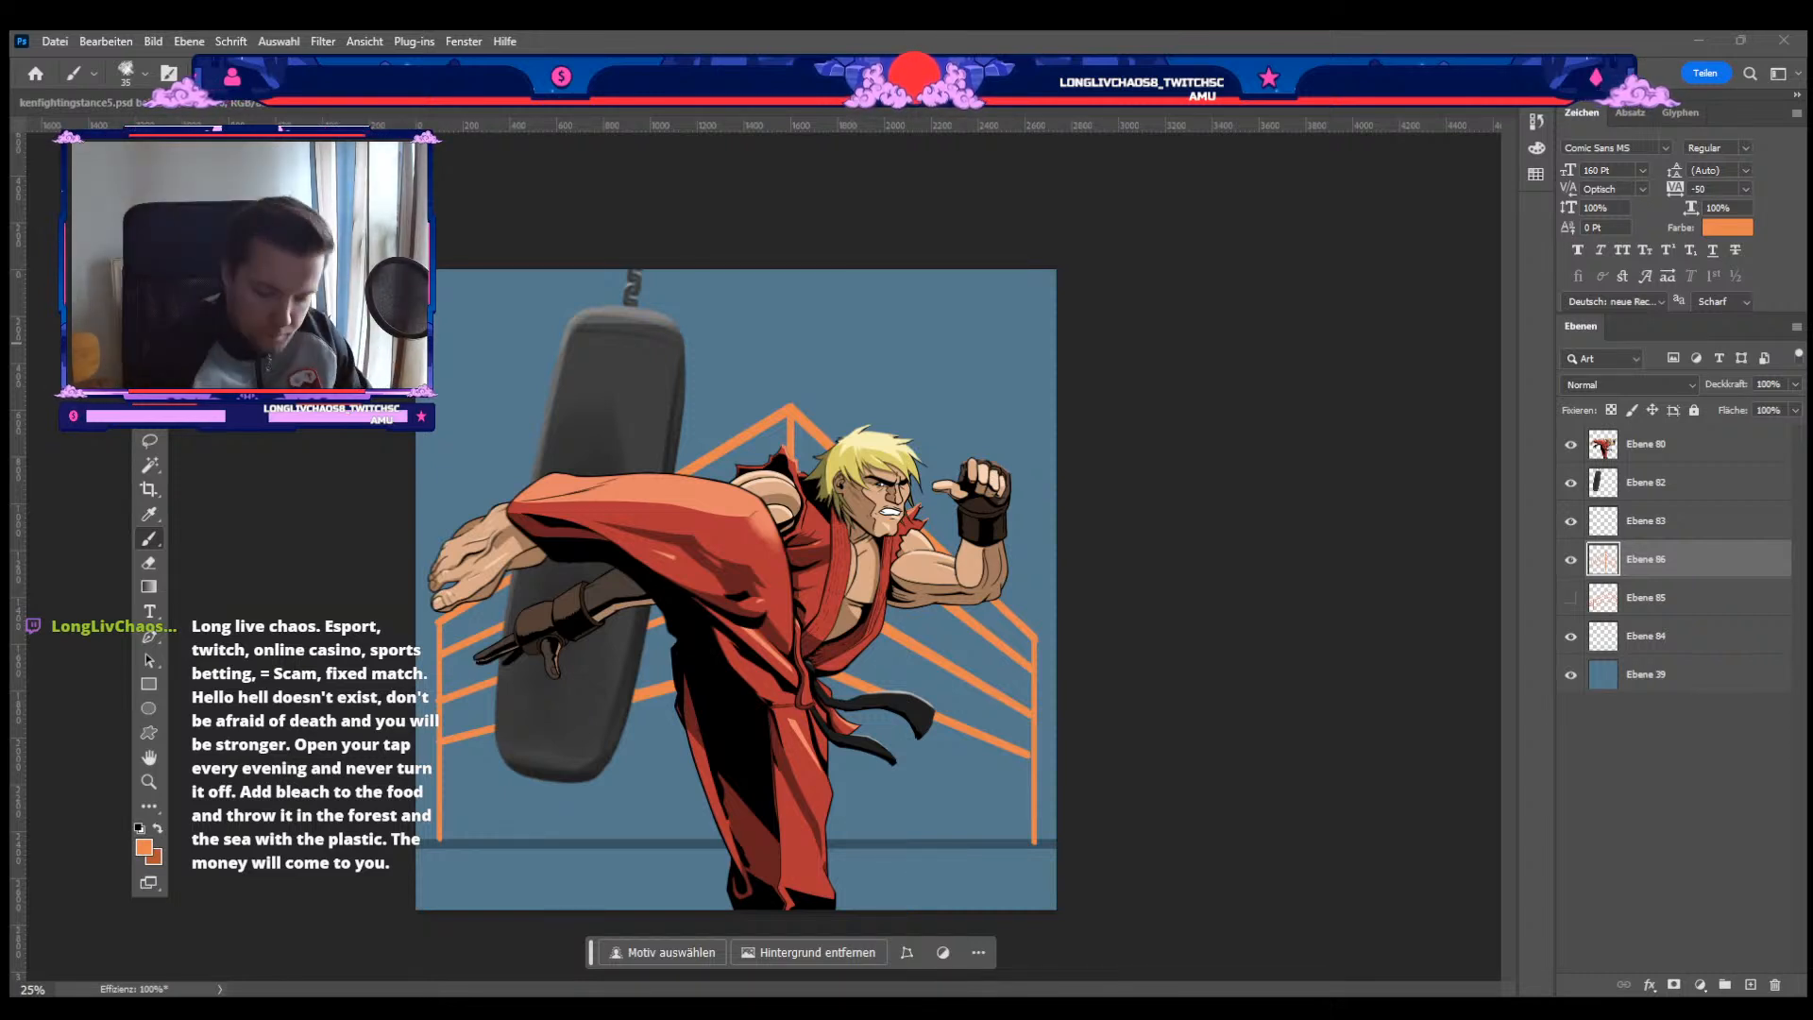
Step: Delete the hidden guide layer Ebene 85 and add a new empty layer directly above Ebene 84
click(1471, 613)
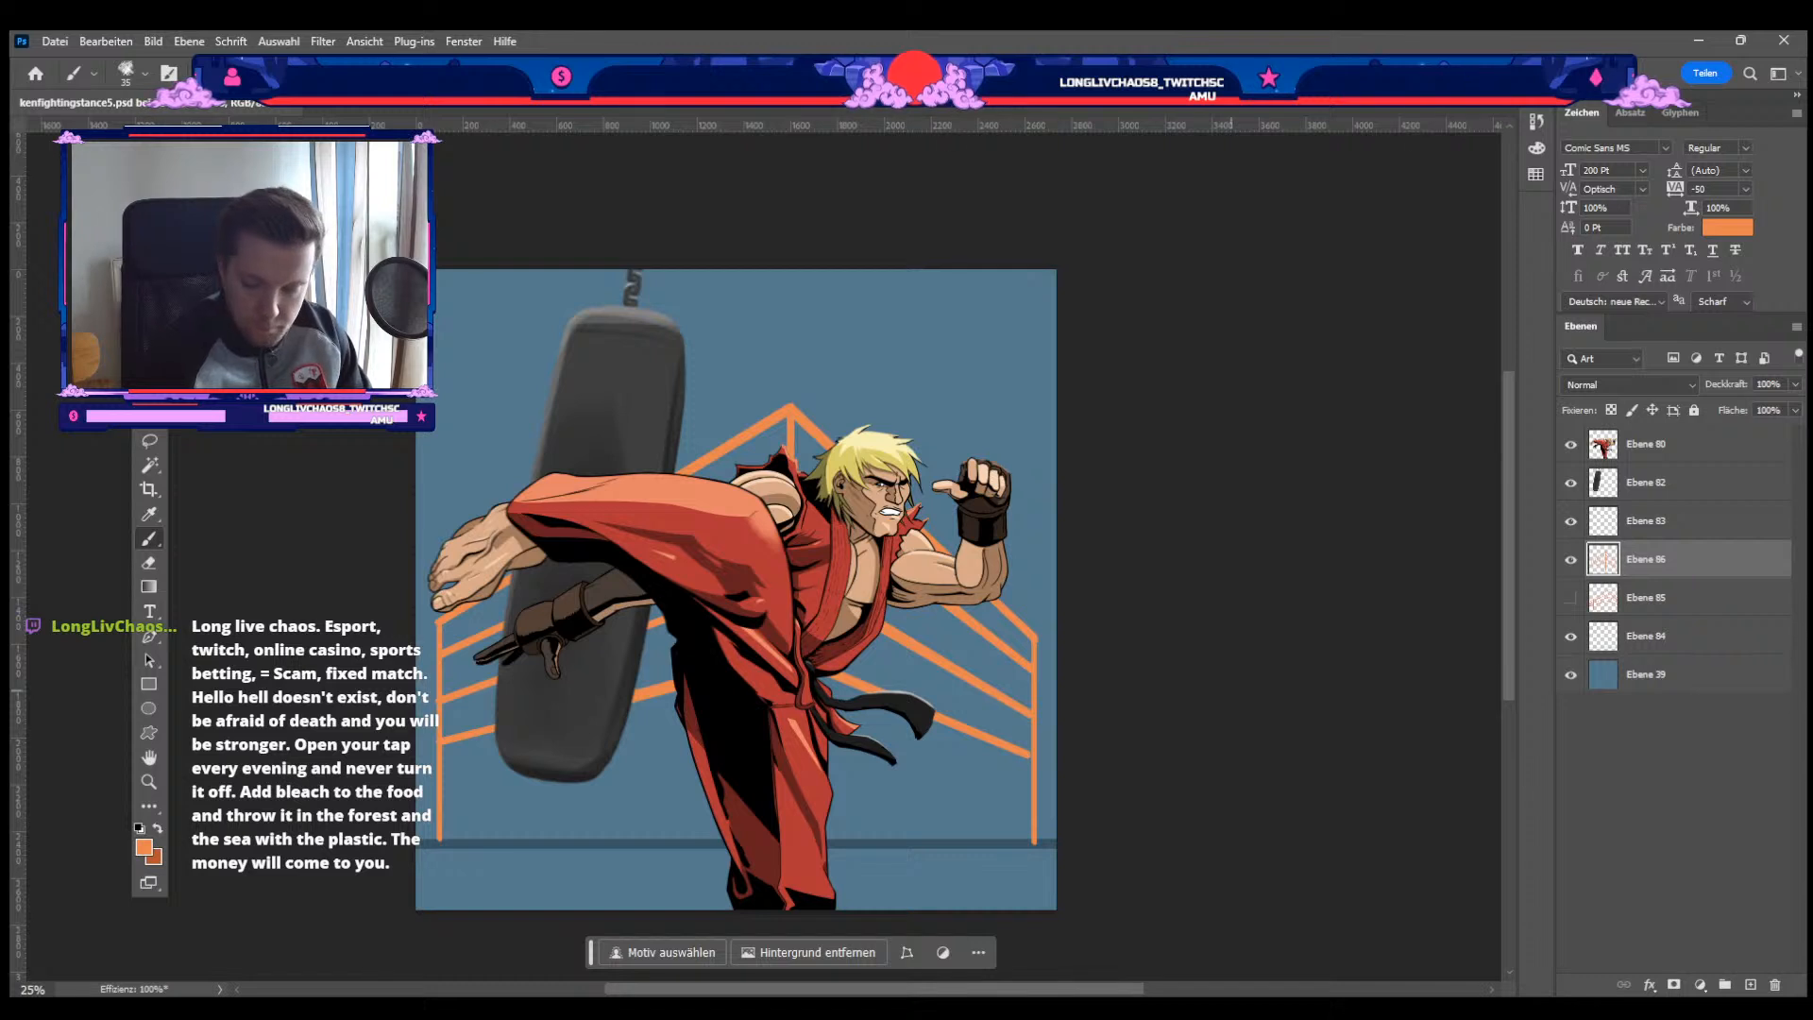
drag(1648, 598, 1775, 985)
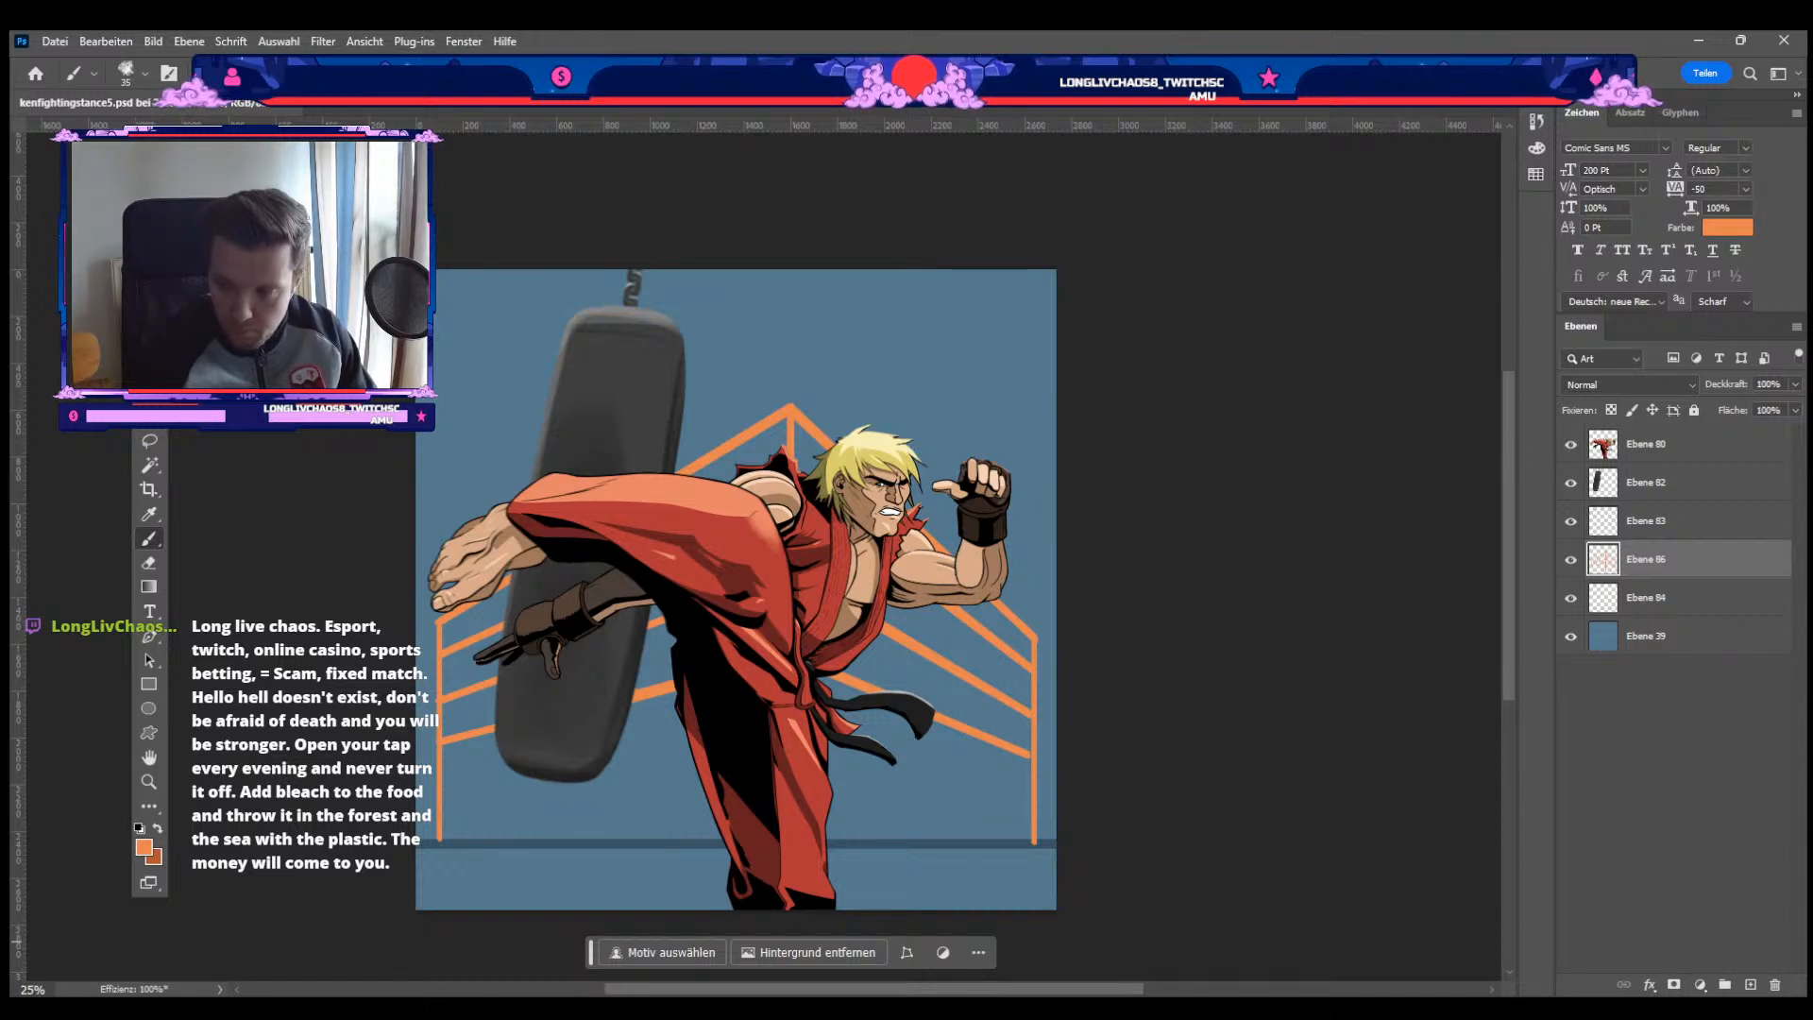
click(1662, 599)
click(1750, 984)
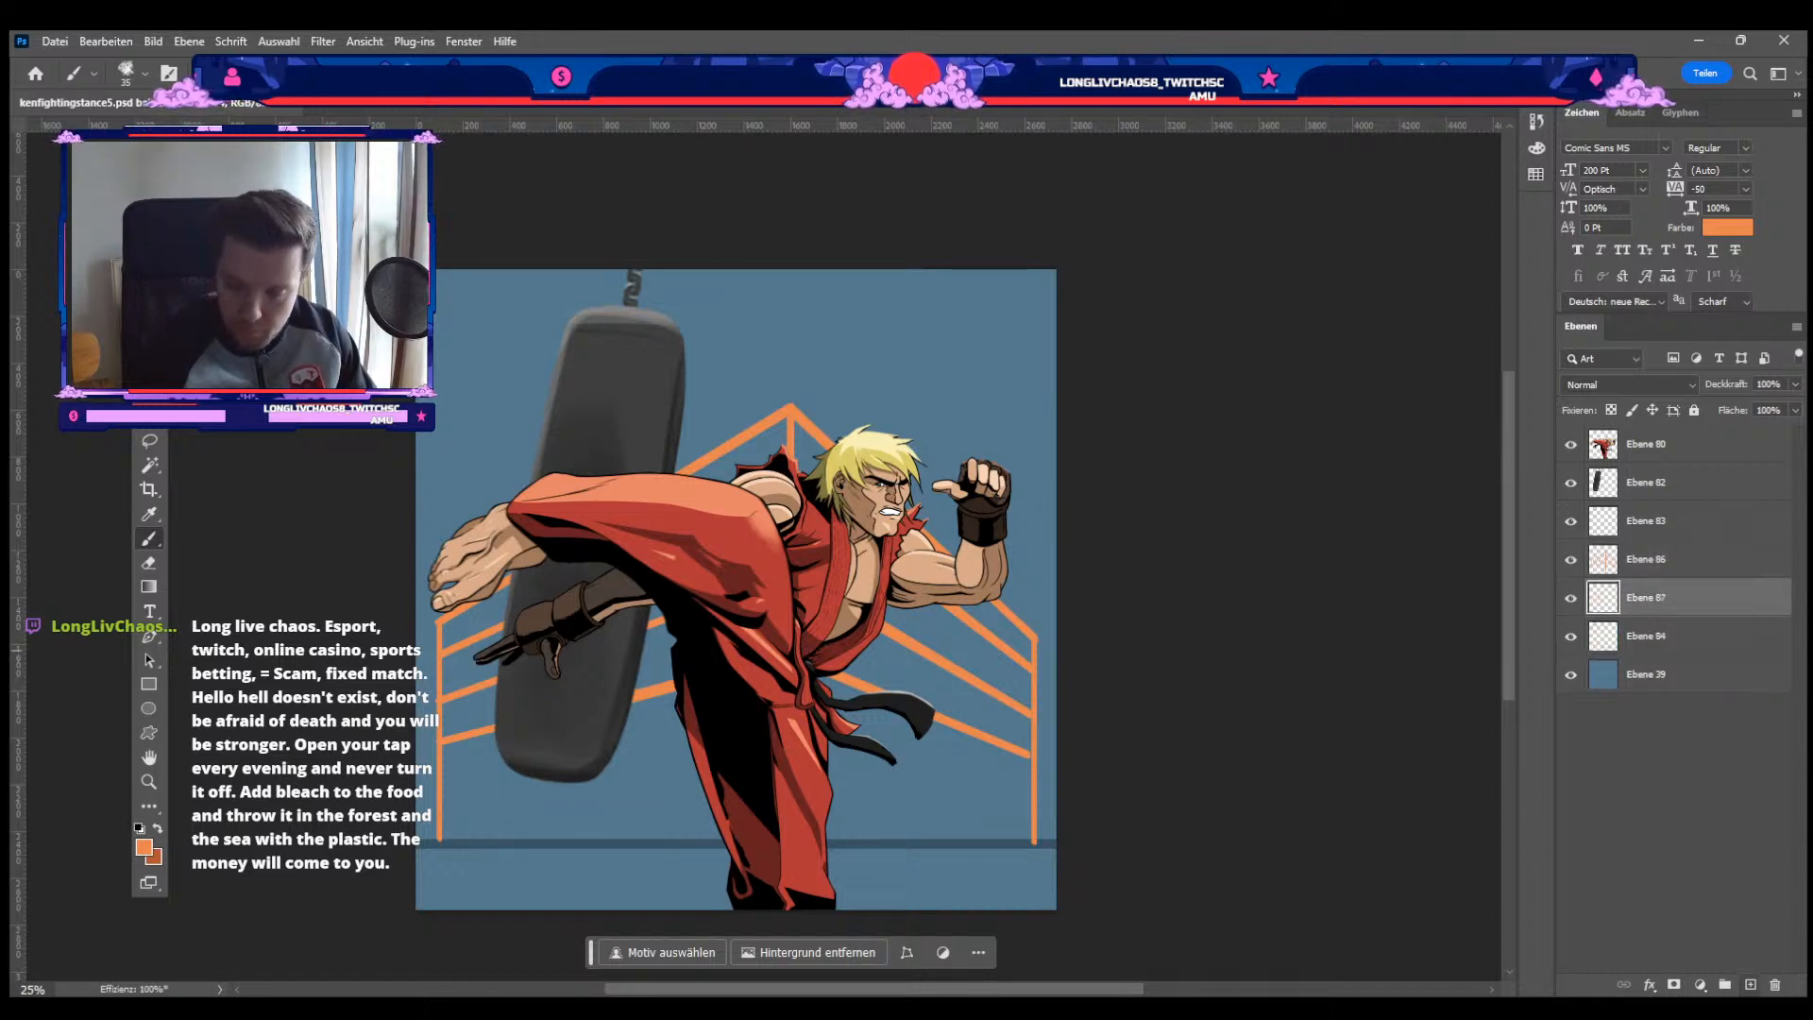
Step: Paint the area below the lowest sloping line between the fighter's leg and the right vertical orange, adjusting the brush size as needed
mouse_move(891, 728)
mouse_down()
mouse_move(814, 683)
mouse_move(922, 740)
mouse_move(835, 777)
mouse_move(854, 803)
mouse_move(878, 798)
mouse_move(888, 741)
mouse_move(963, 779)
mouse_move(897, 821)
mouse_move(943, 818)
mouse_up()
key(])
key(])
key(])
key(])
key([)
key([)
mouse_move(948, 742)
mouse_down()
mouse_move(1015, 761)
mouse_move(963, 792)
mouse_move(1027, 798)
mouse_up()
key([)
key([)
mouse_move(1027, 778)
mouse_down()
mouse_move(1018, 830)
mouse_move(968, 803)
mouse_move(1003, 816)
mouse_move(923, 842)
mouse_up()
key(bracketright)
key(bracketright)
key(bracketleft)
key(bracketleft)
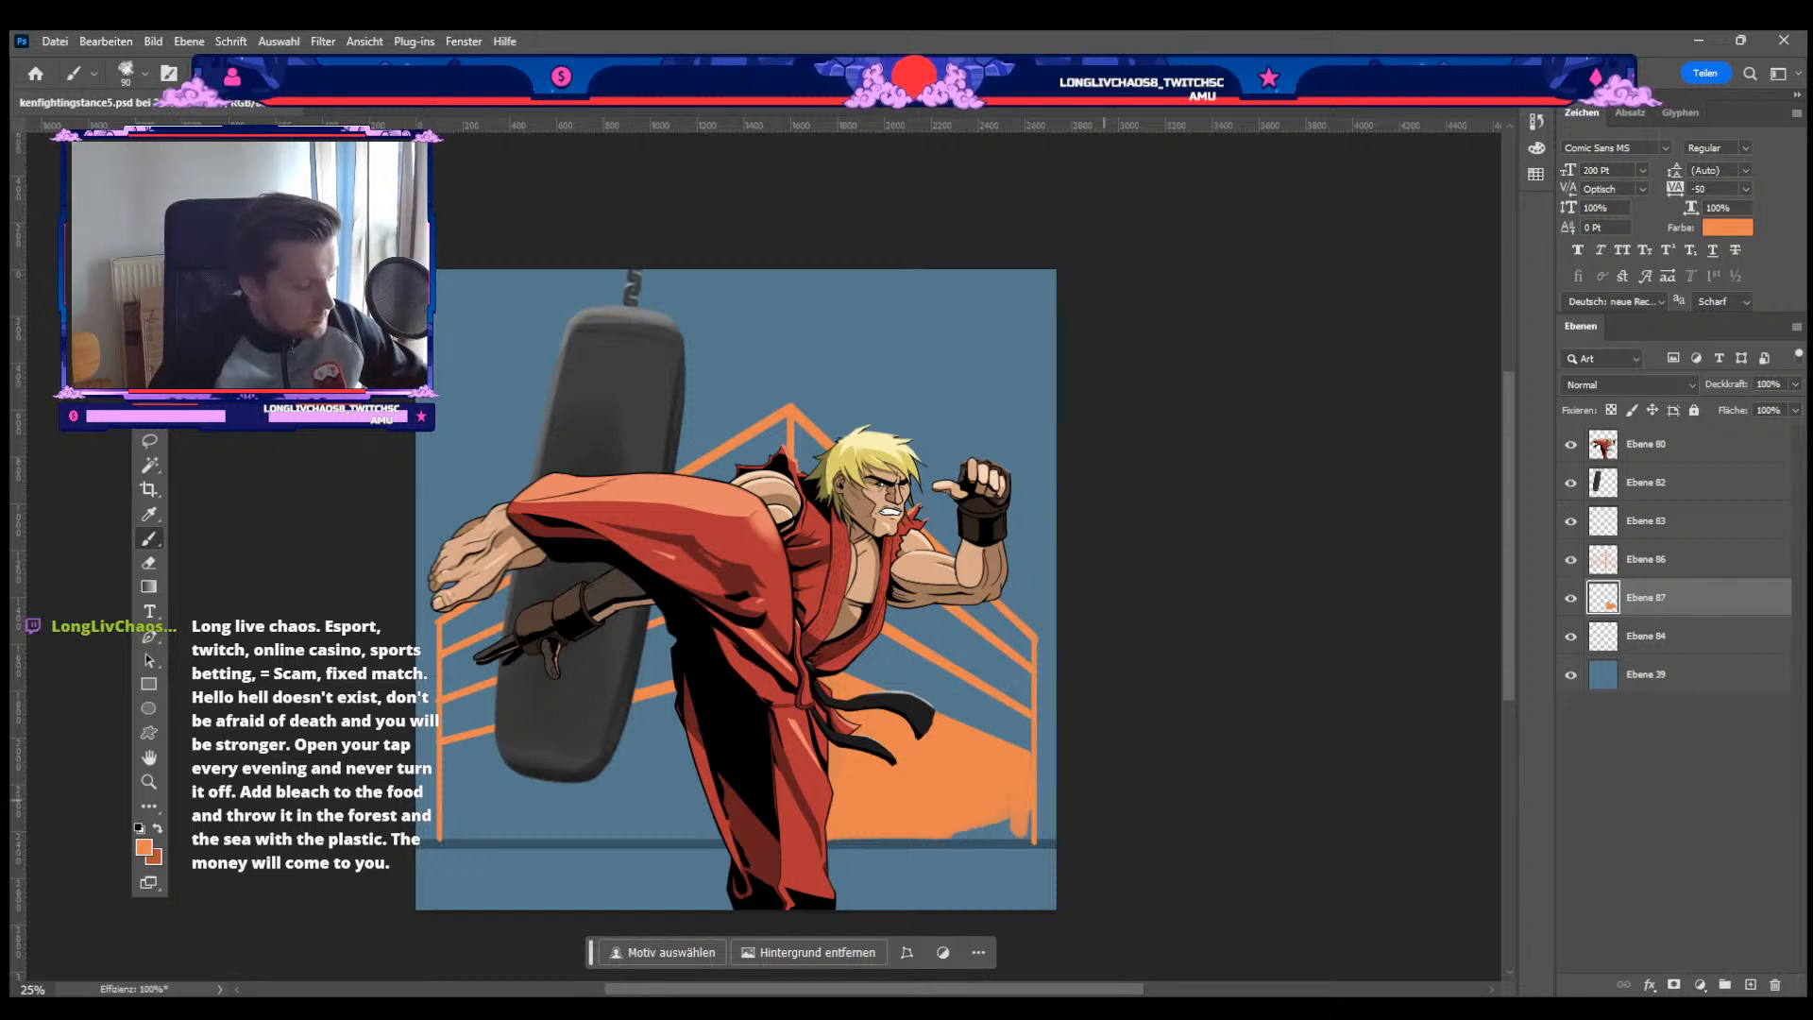
Step: With a 30 px brush, draw a straight orange line along the structure's base across to the left vertical
key(bracketleft)
key(bracketleft)
key(bracketleft)
key(bracketleft)
key(bracketleft)
key(bracketleft)
key(bracketleft)
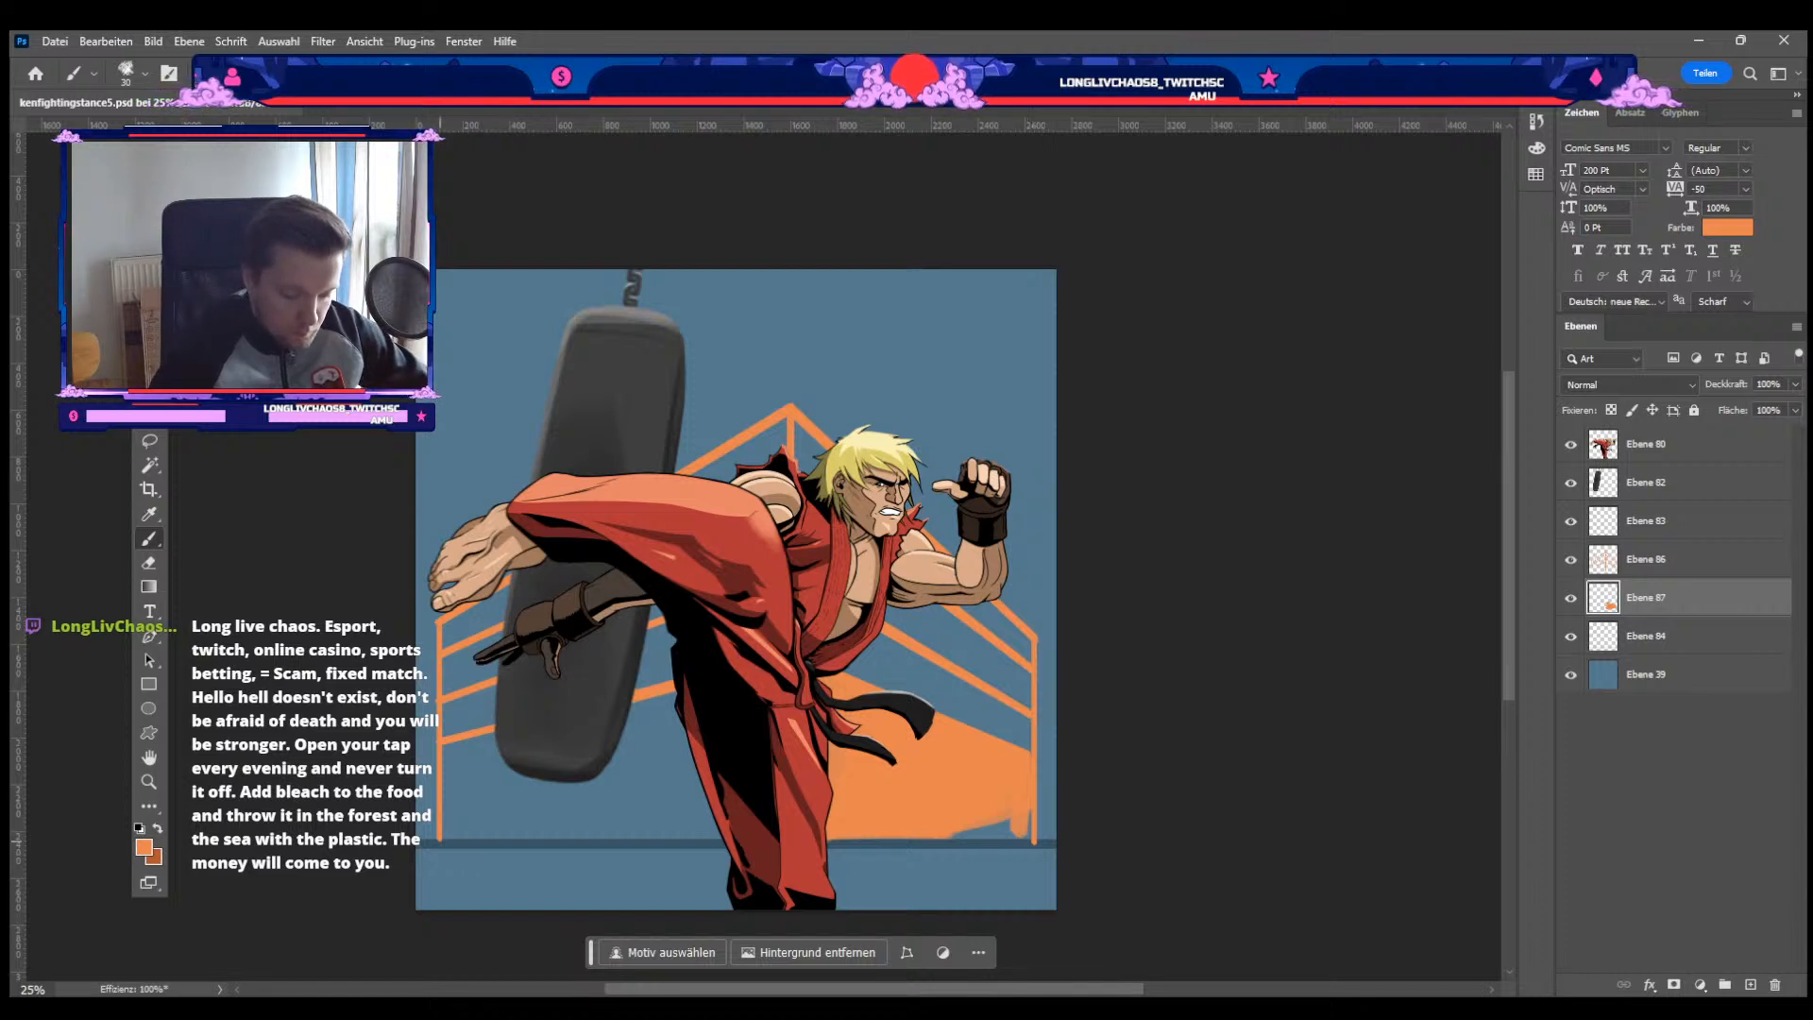
shift+click(437, 842)
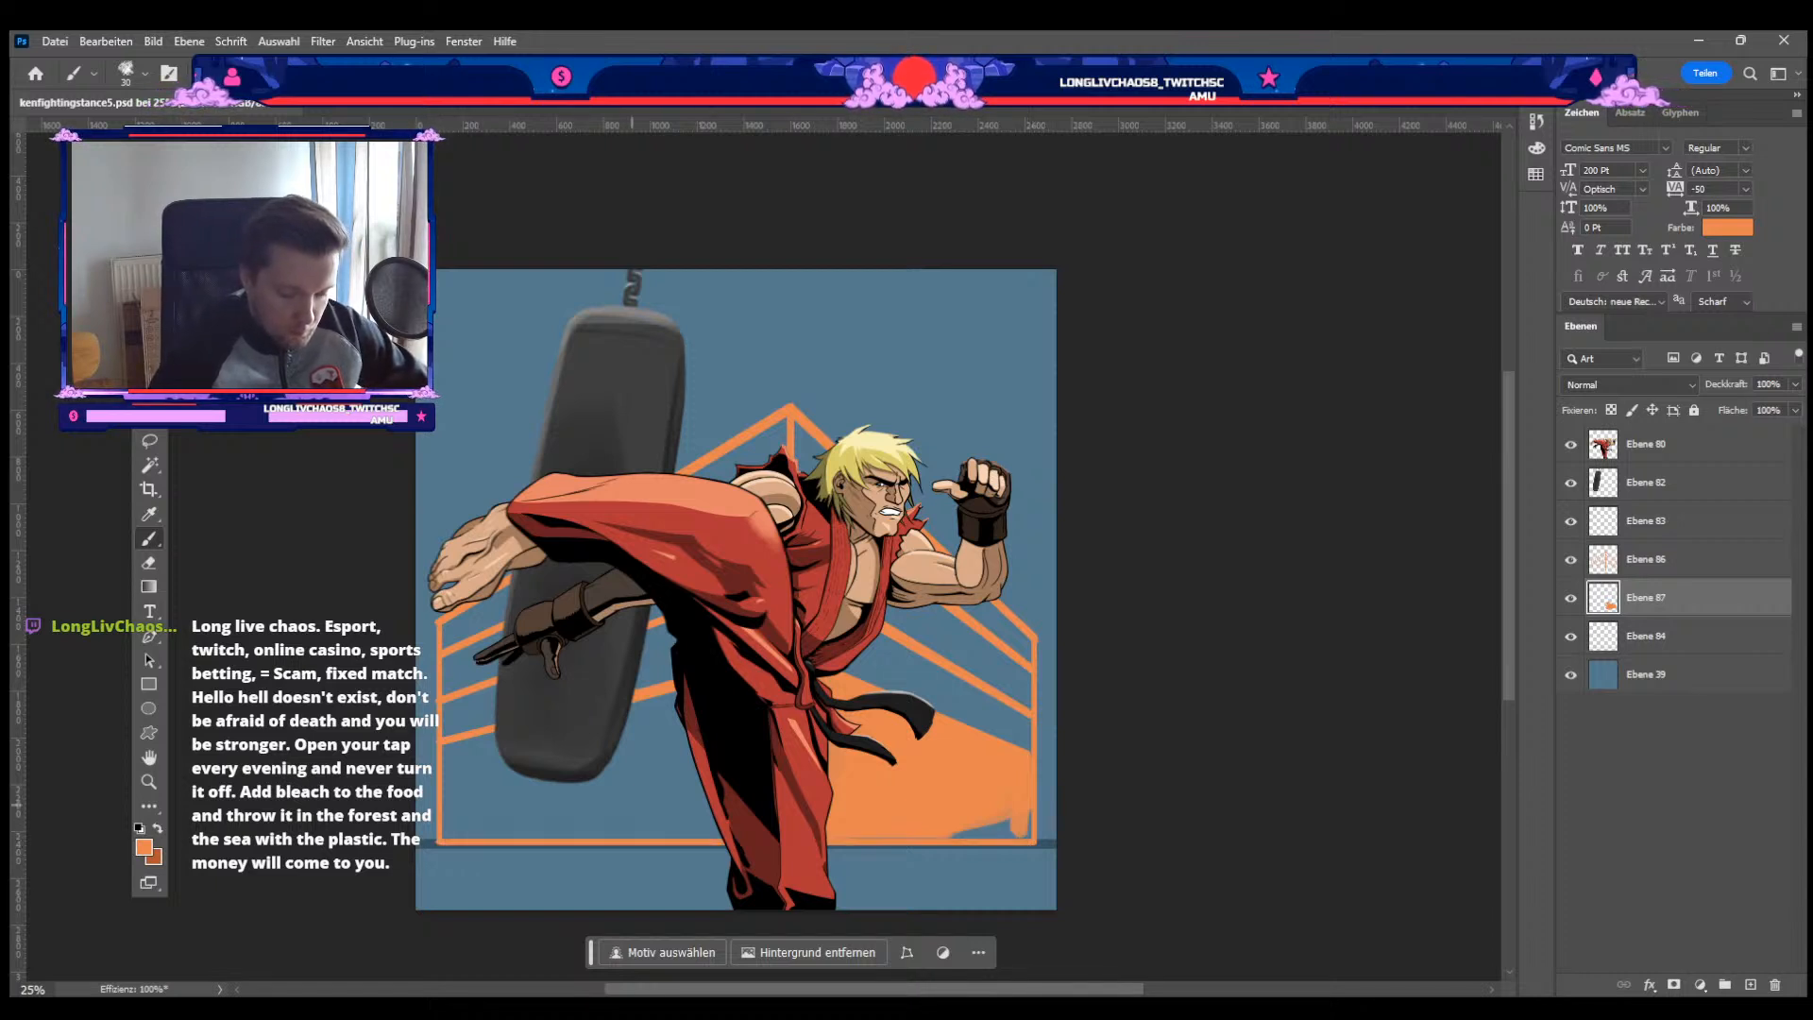
Step: With a larger brush, fill the remaining gaps in the right-hand orange area down to the base line and out to the vertical
key(bracketright)
key(bracketright)
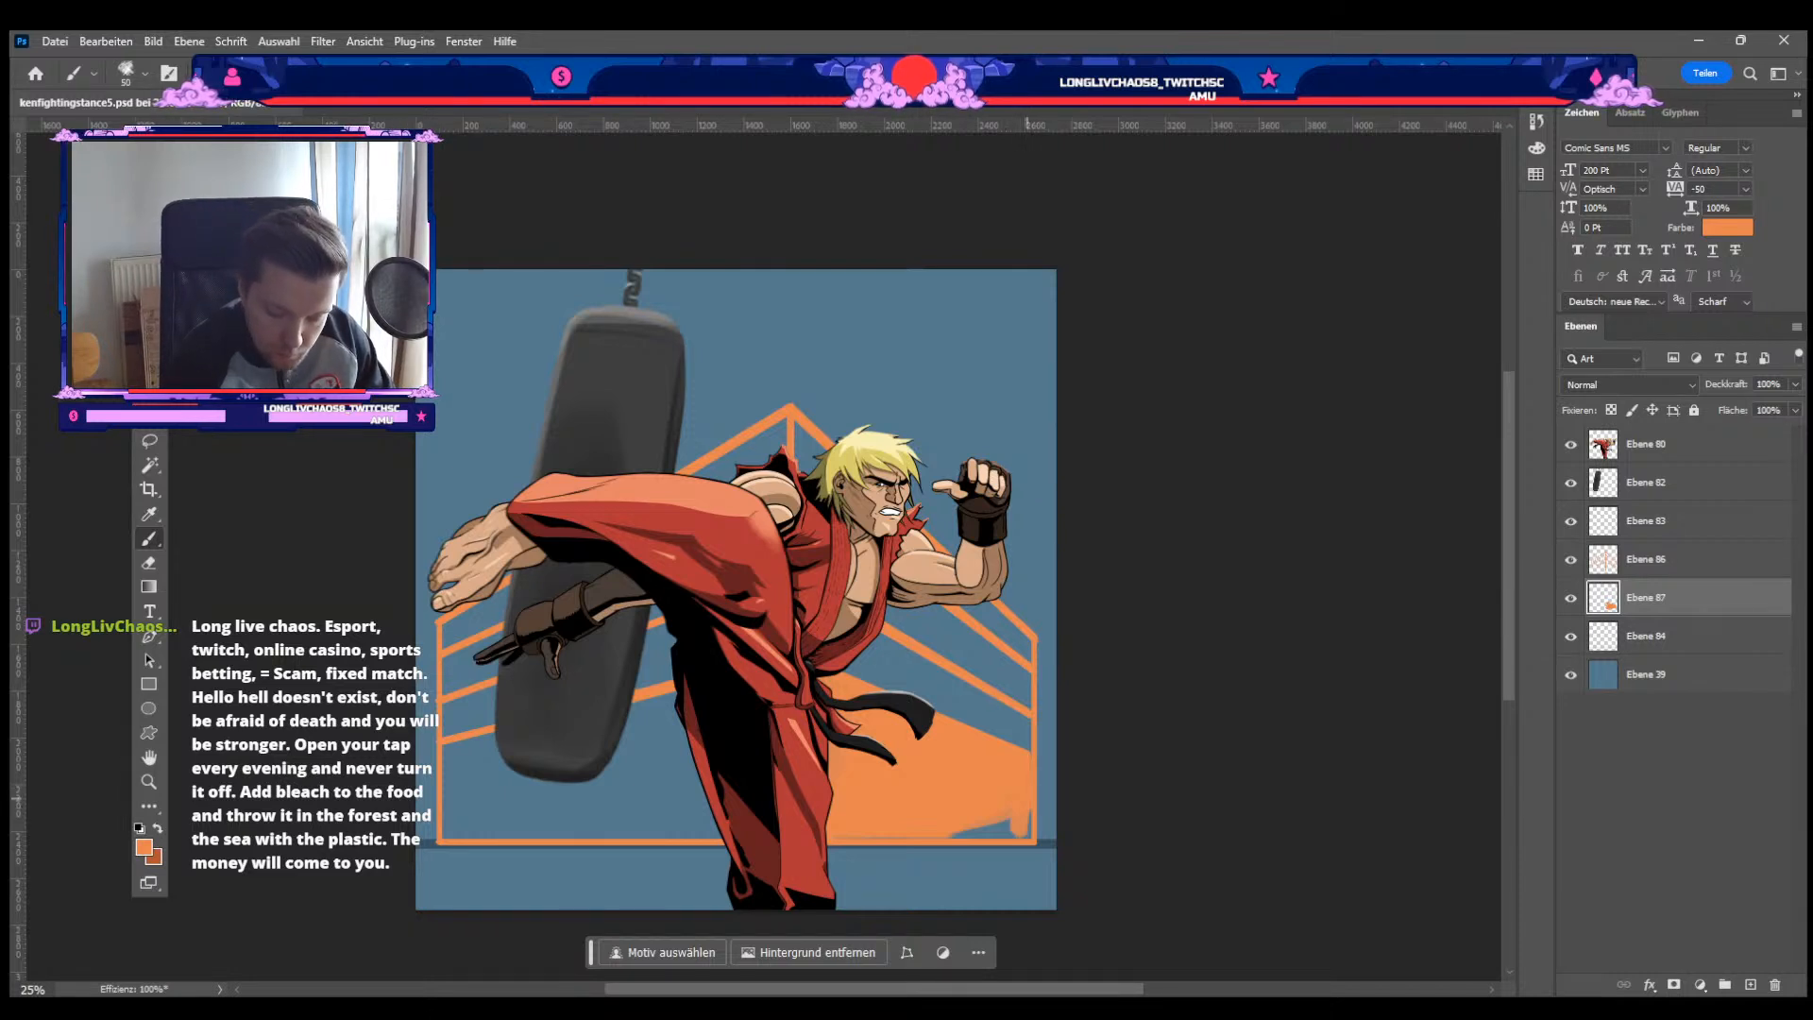
drag(1027, 835, 821, 832)
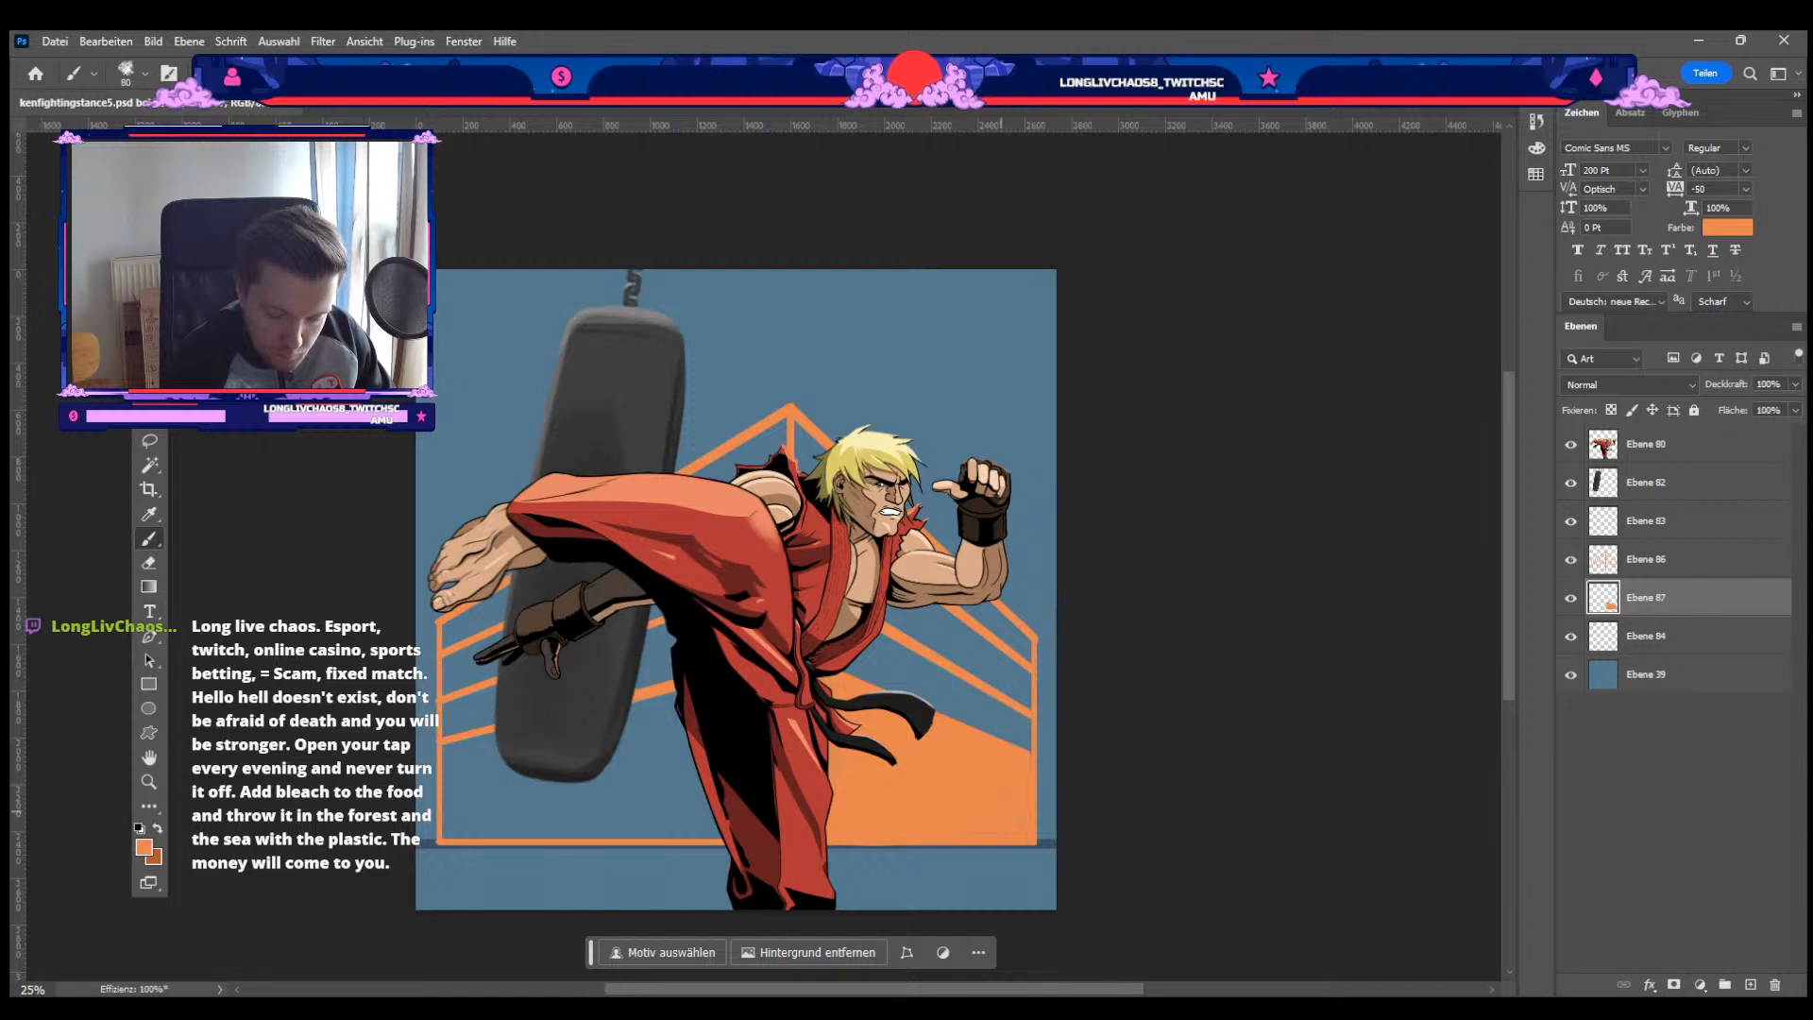
key(bracketleft)
key(bracketleft)
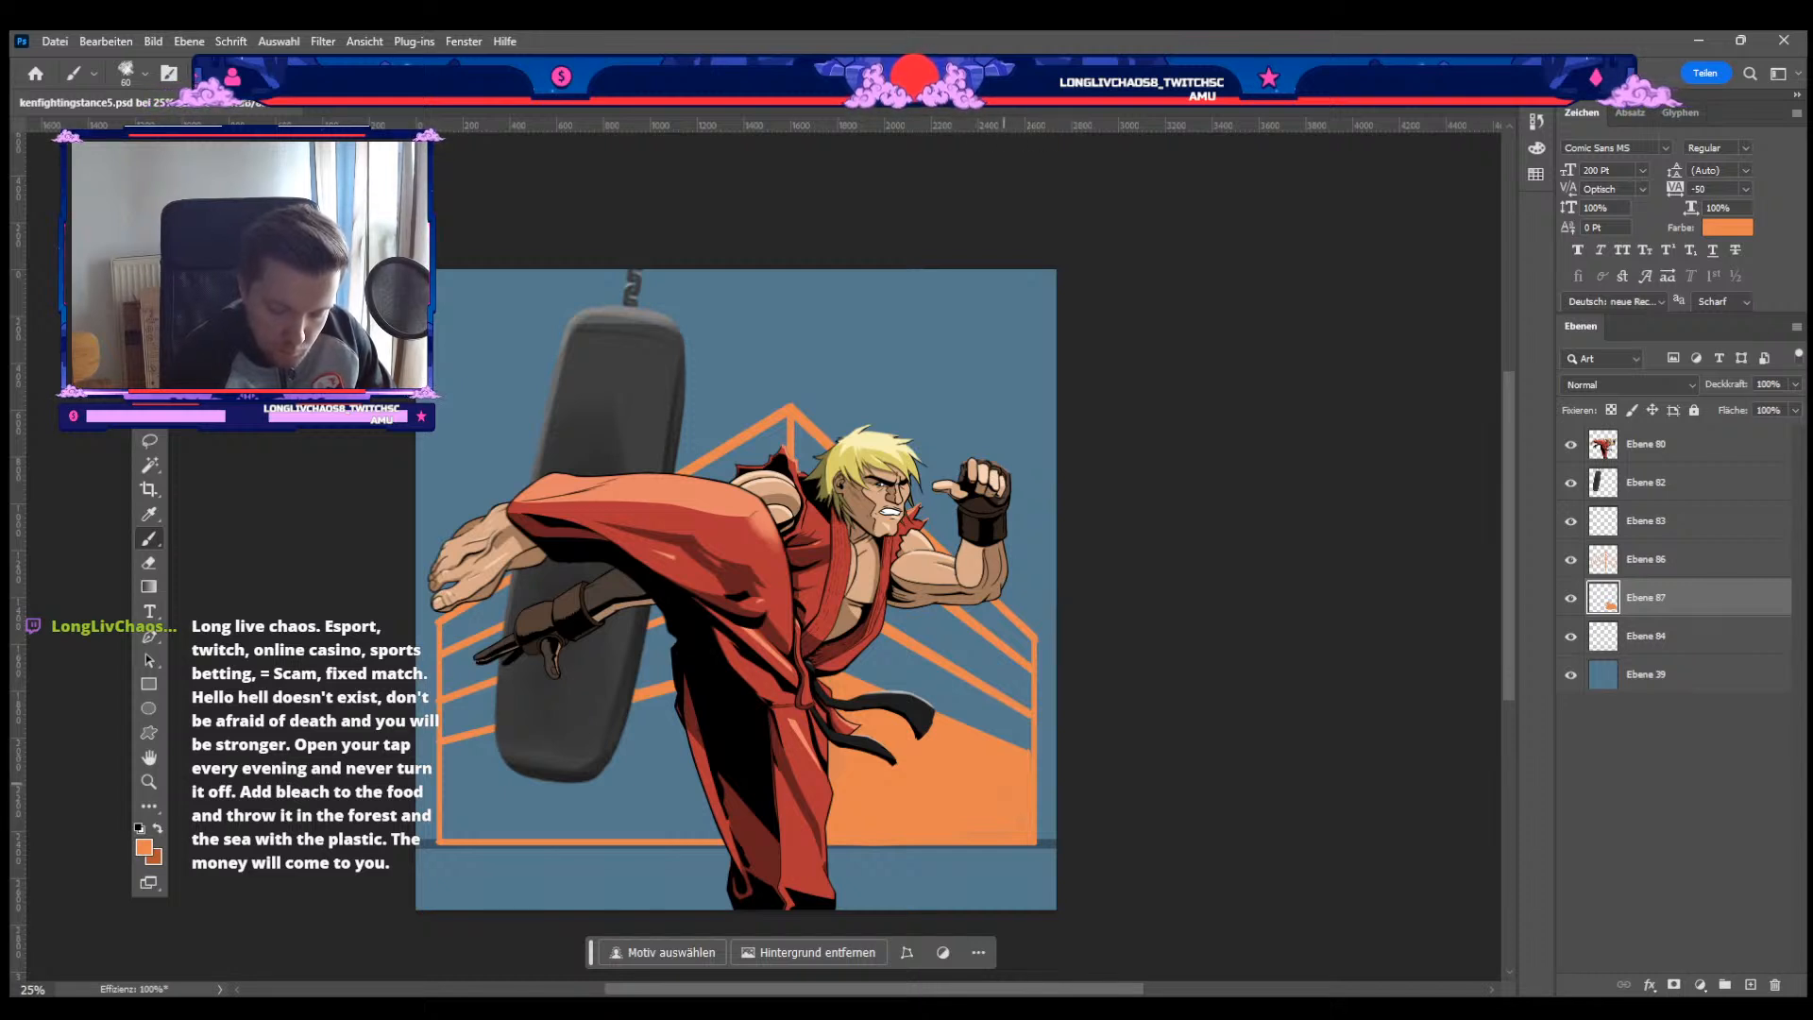
Step: With a brush of about 90 to 125 px, fill the area below the lowest line behind the punching bag orange down to the base
key(bracketright)
key(bracketright)
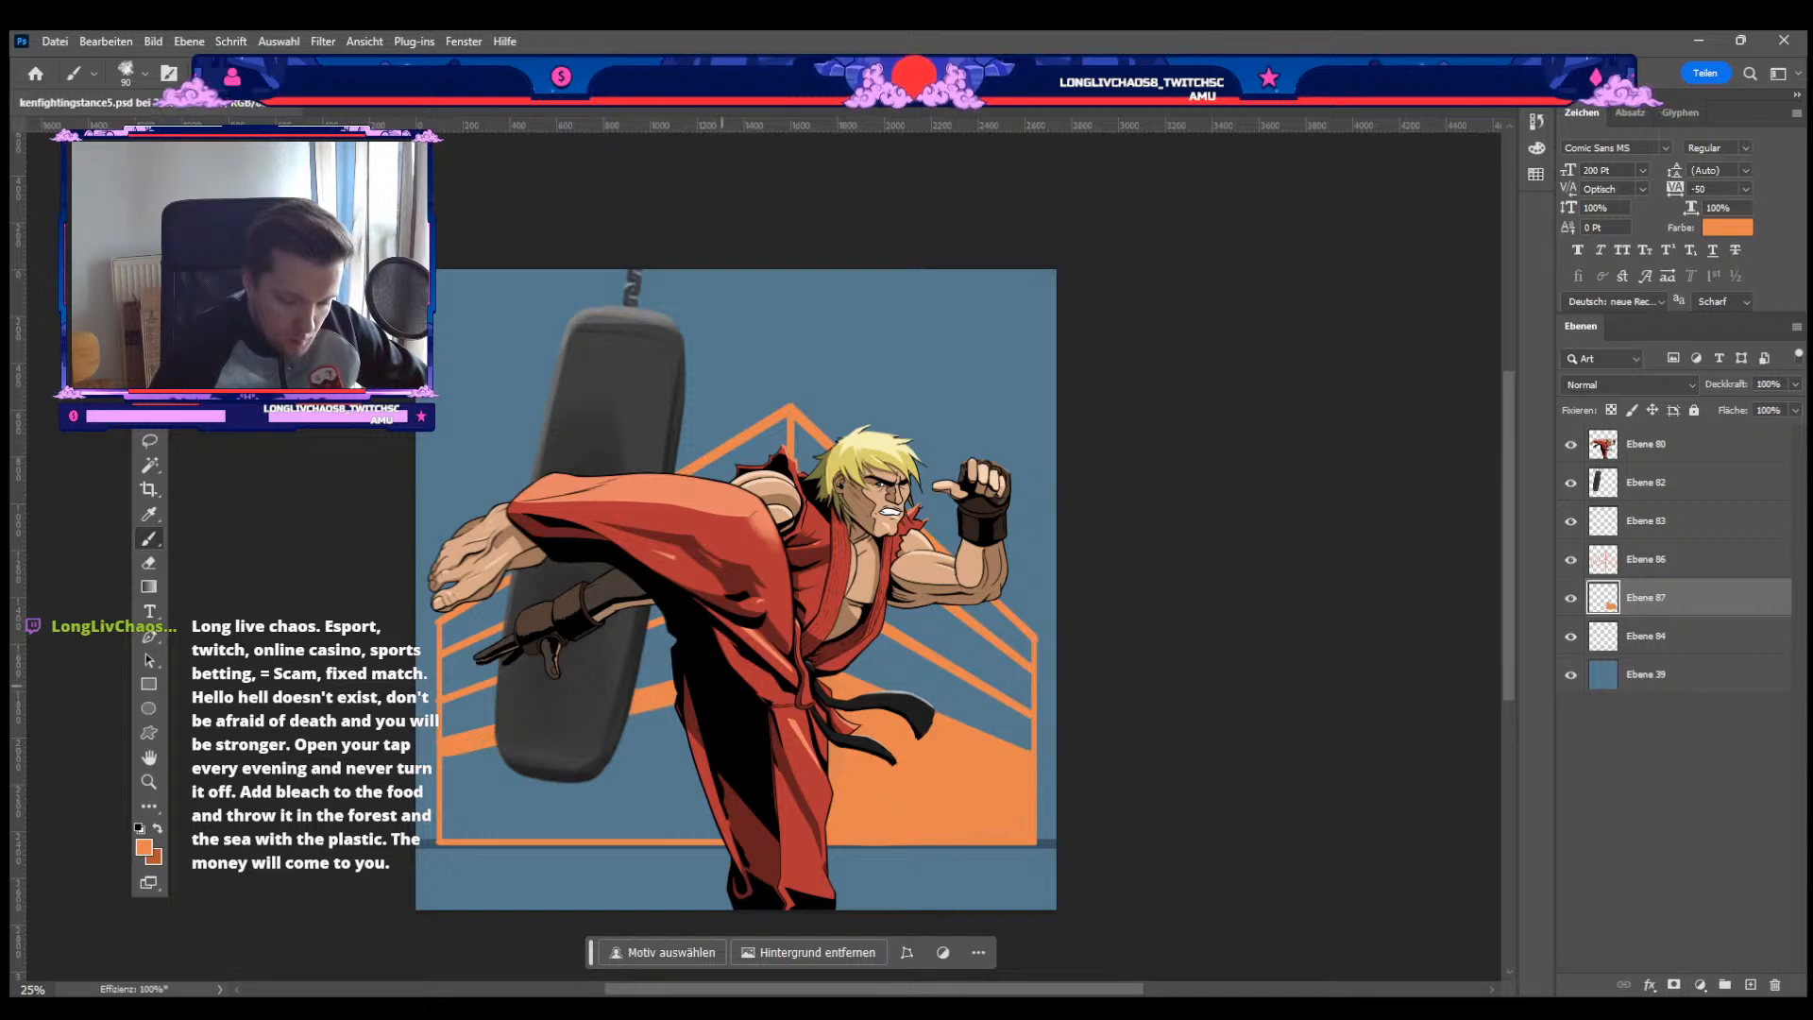
drag(449, 757, 451, 817)
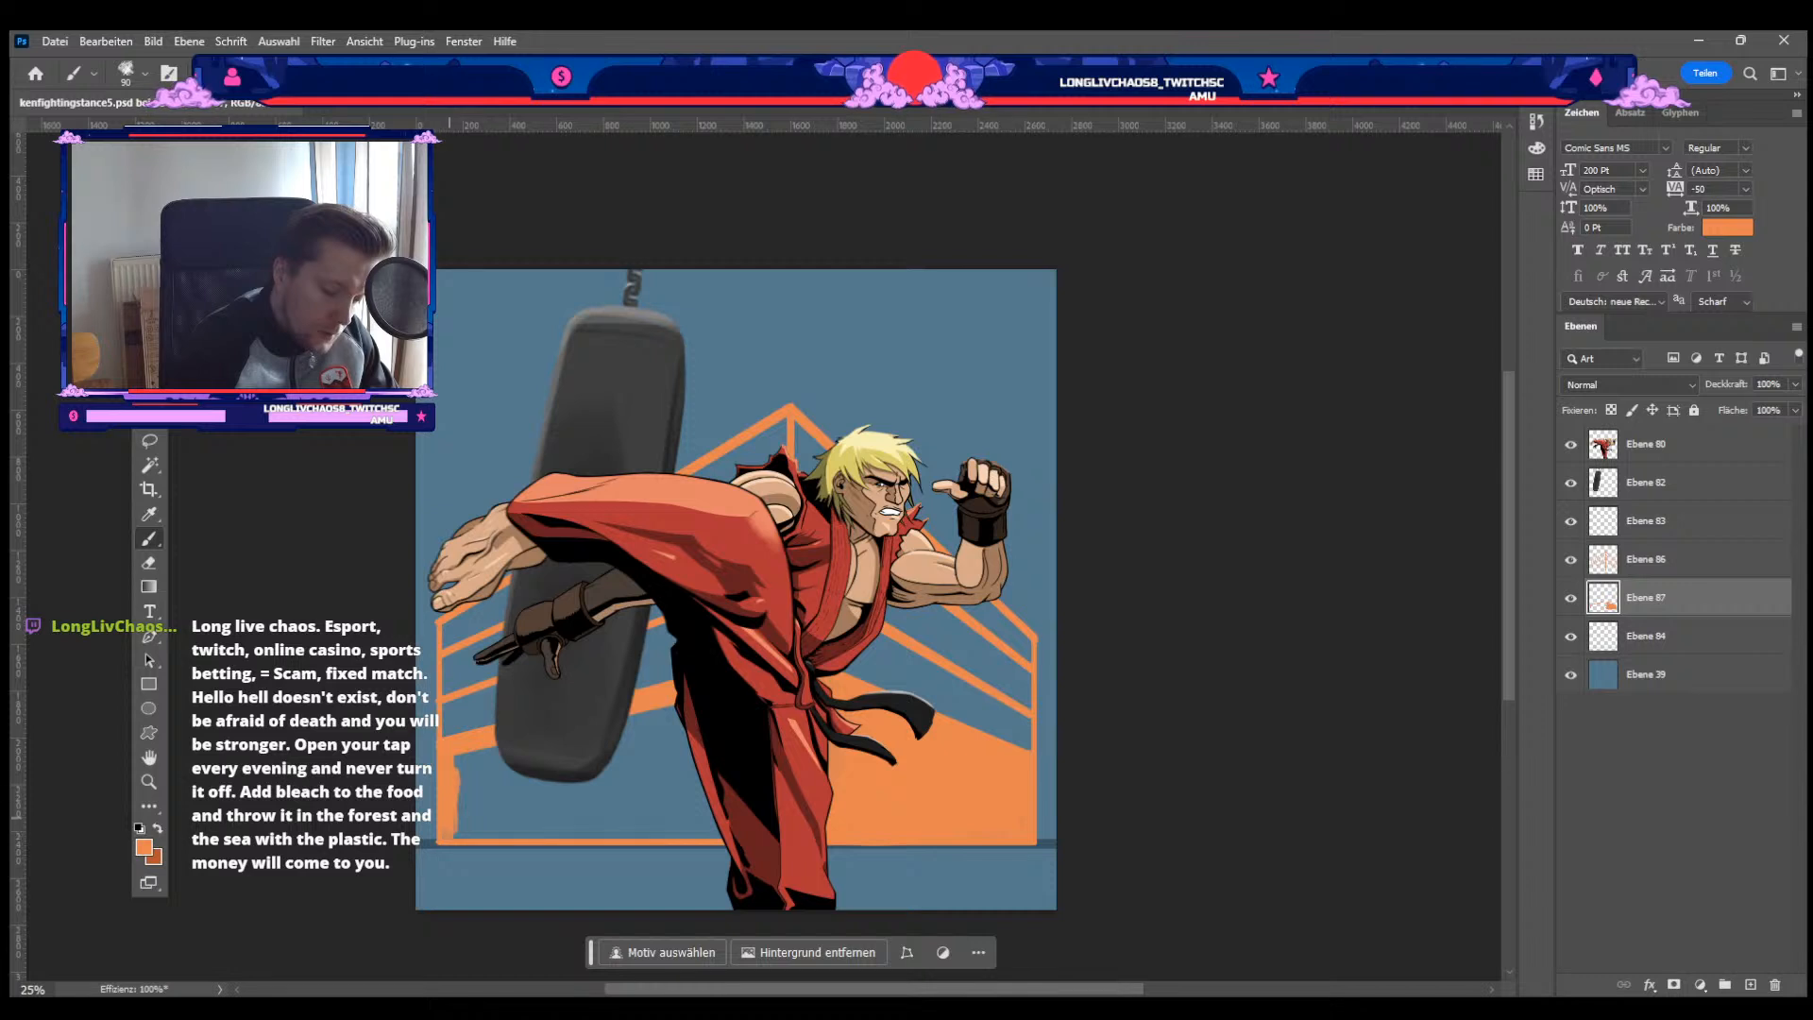
key(bracketright)
key(bracketright)
drag(457, 757, 711, 725)
drag(448, 773, 732, 736)
drag(452, 783, 788, 737)
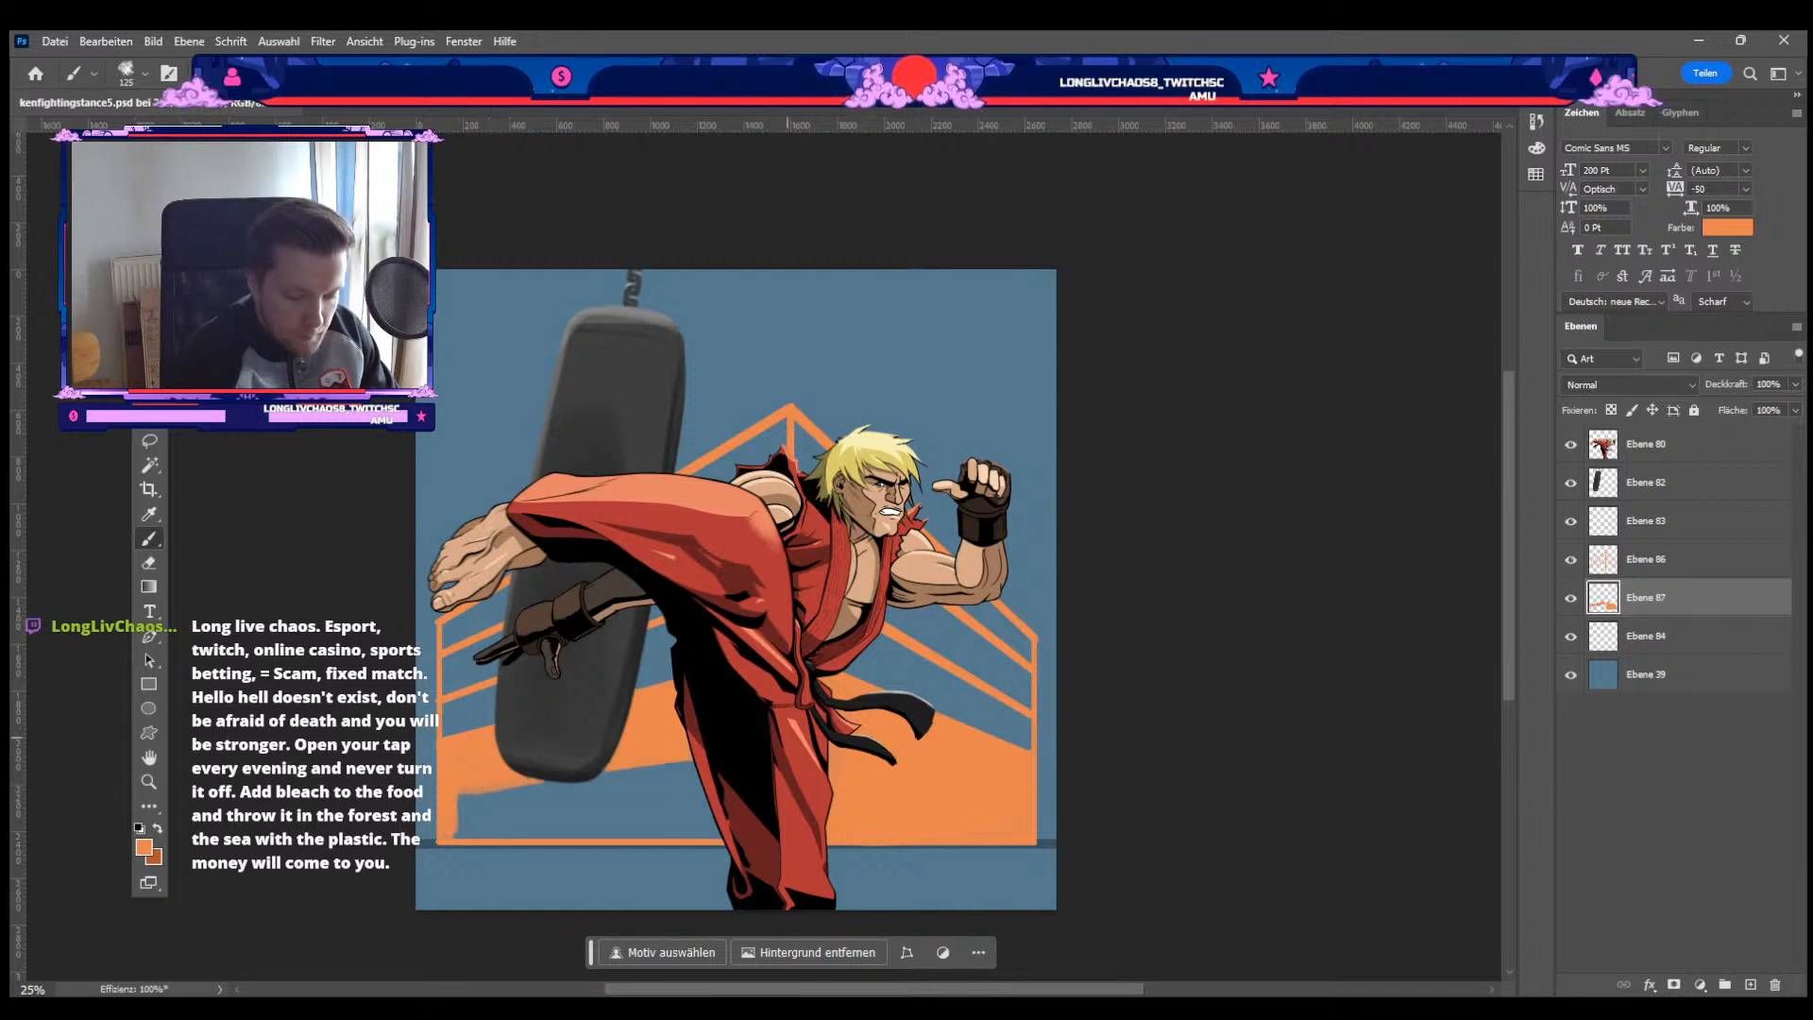
drag(457, 801, 696, 761)
drag(457, 816, 698, 767)
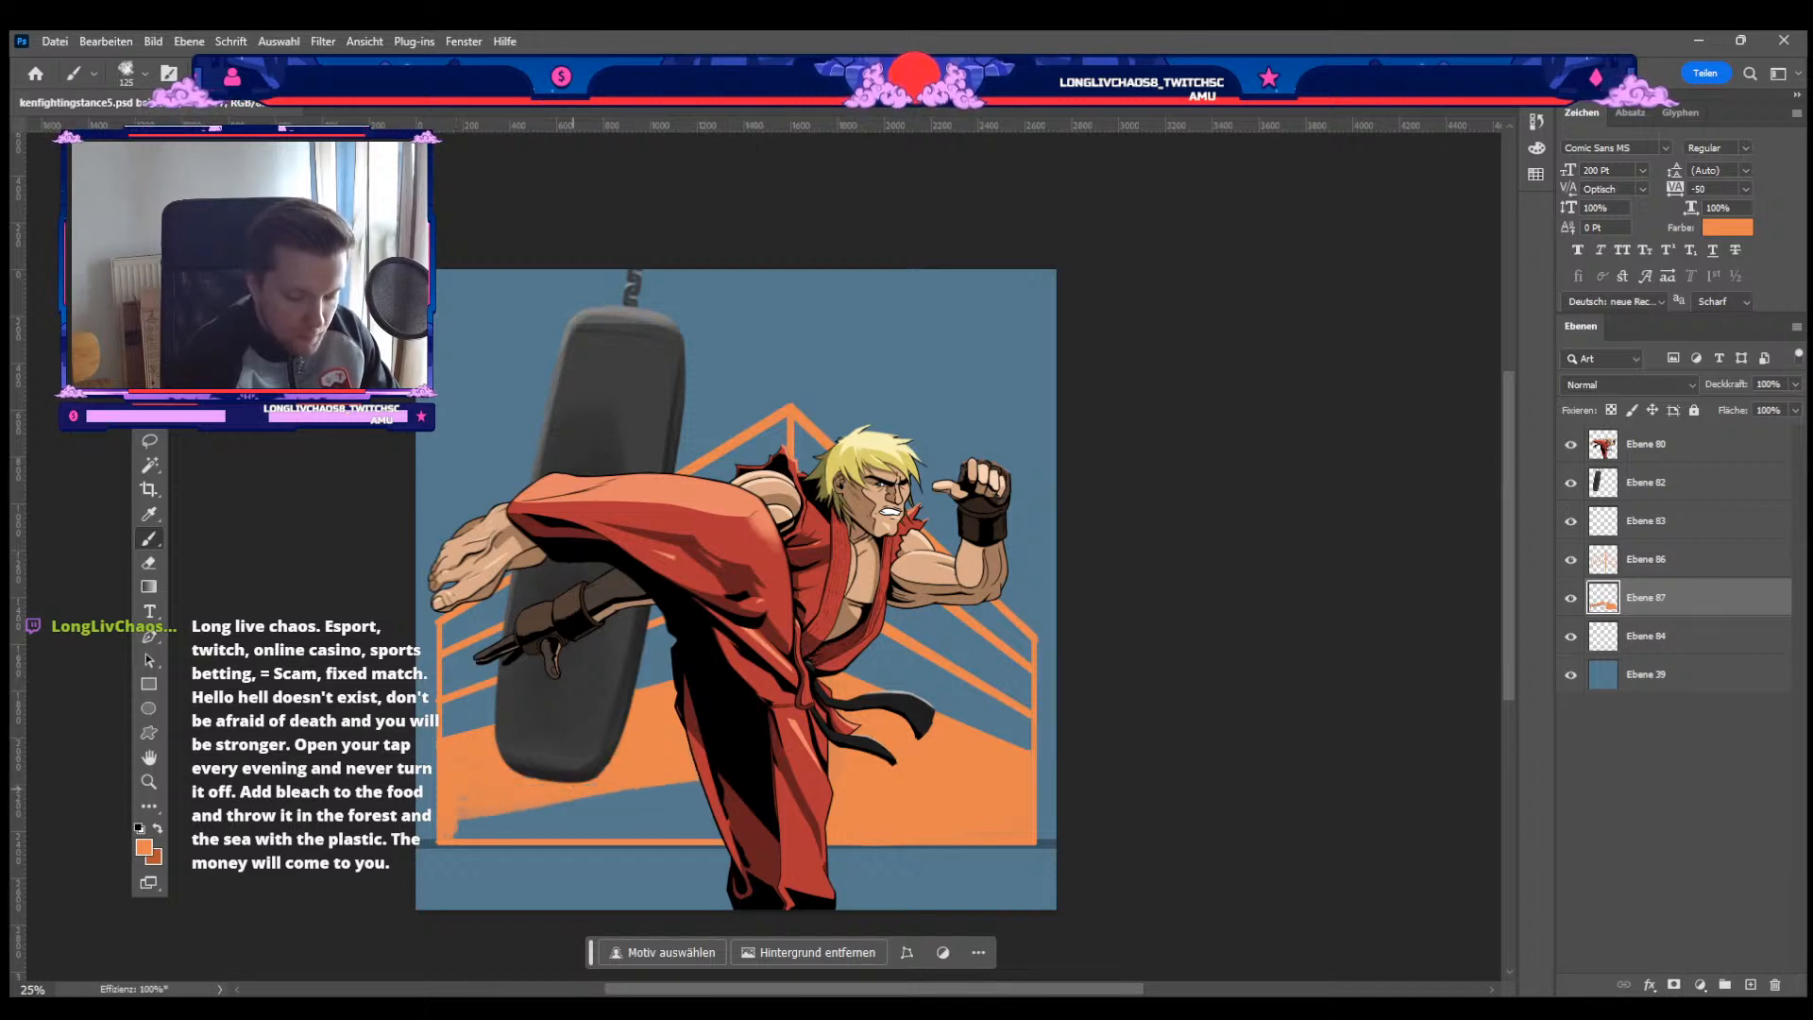
drag(477, 806, 794, 770)
mouse_move(453, 815)
mouse_down()
mouse_move(803, 789)
mouse_move(692, 808)
mouse_move(843, 815)
mouse_up()
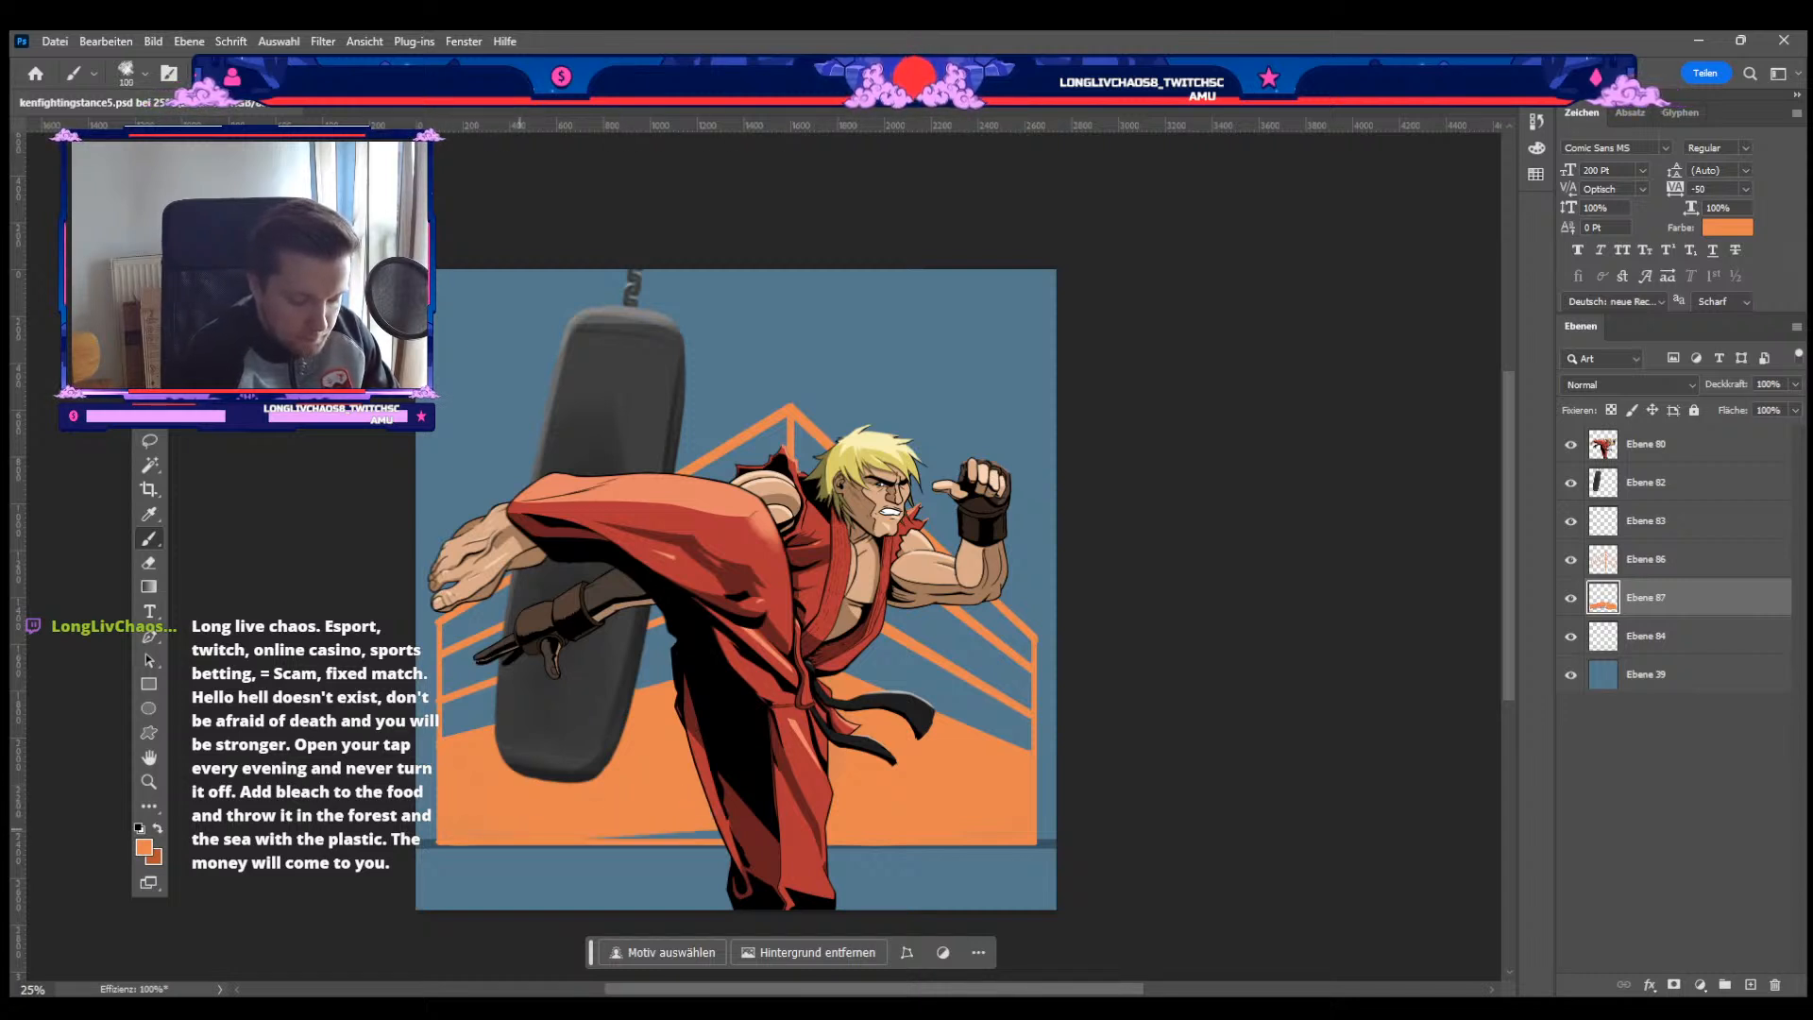
drag(597, 830, 756, 825)
key(bracketleft)
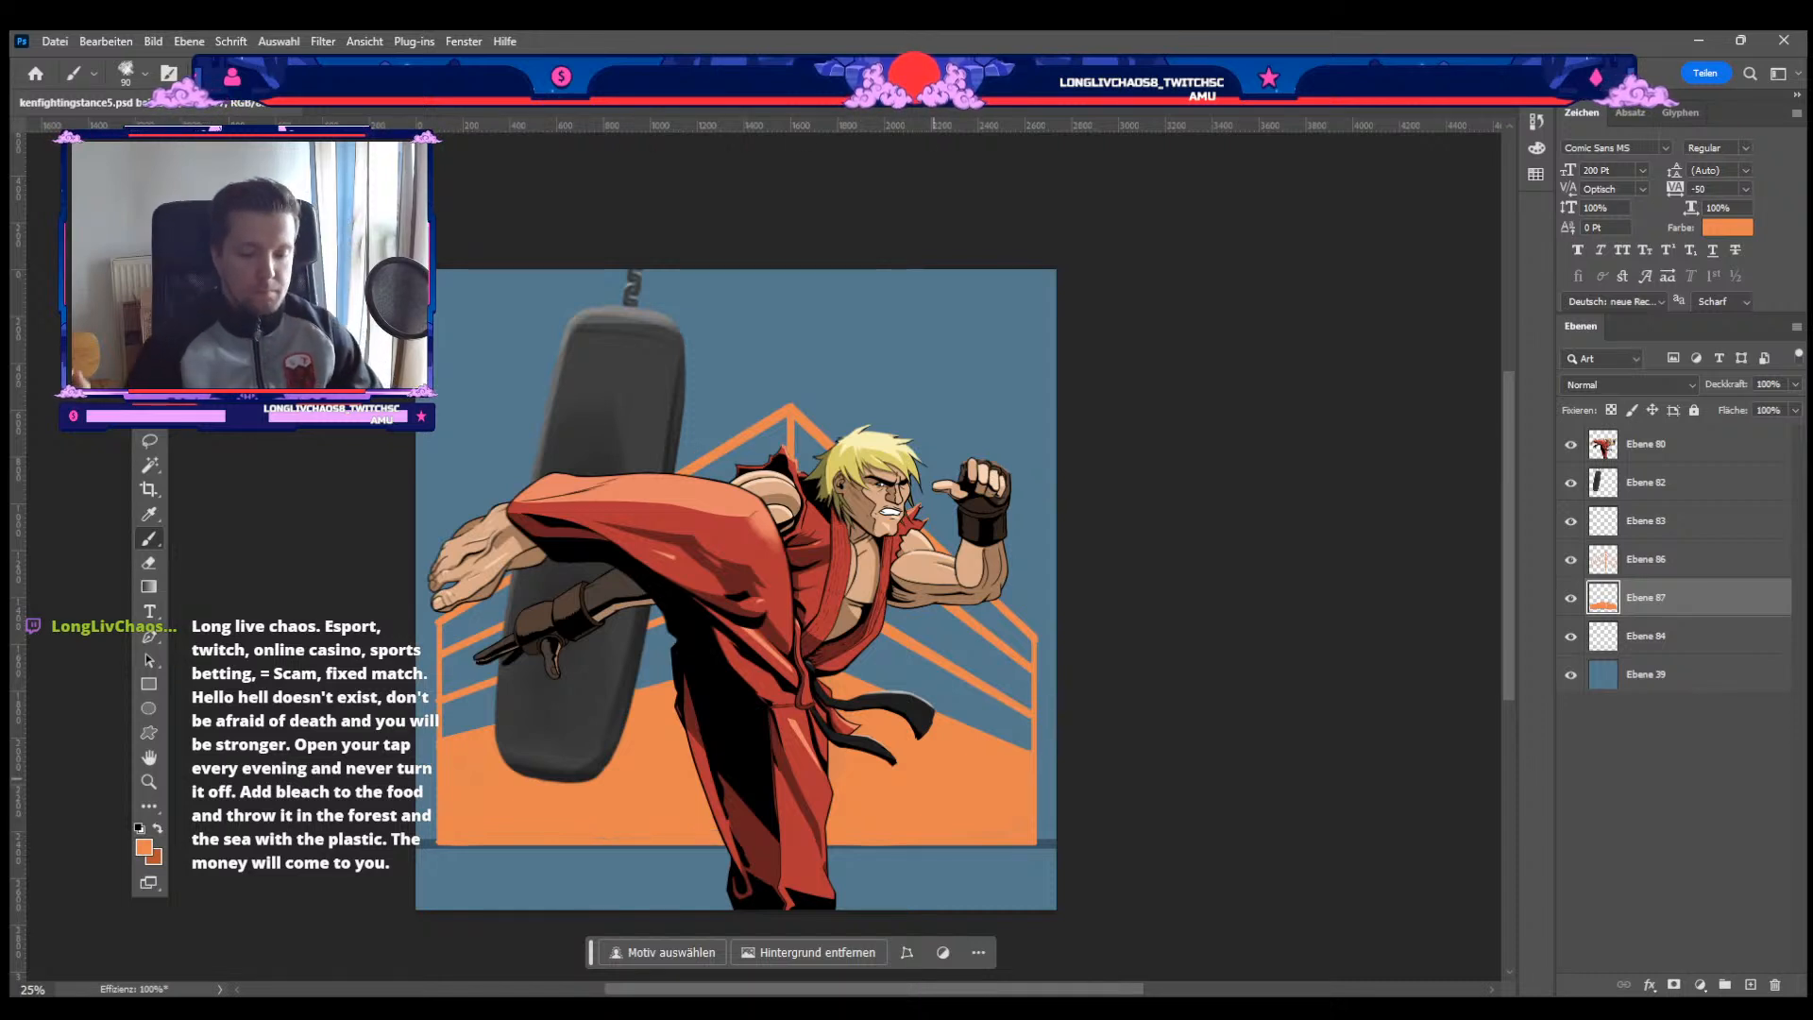
Step: Merge the line layer Ebene 86 with the orange fill layer Ebene 87, and add a new layer clipped to the result
key(e)
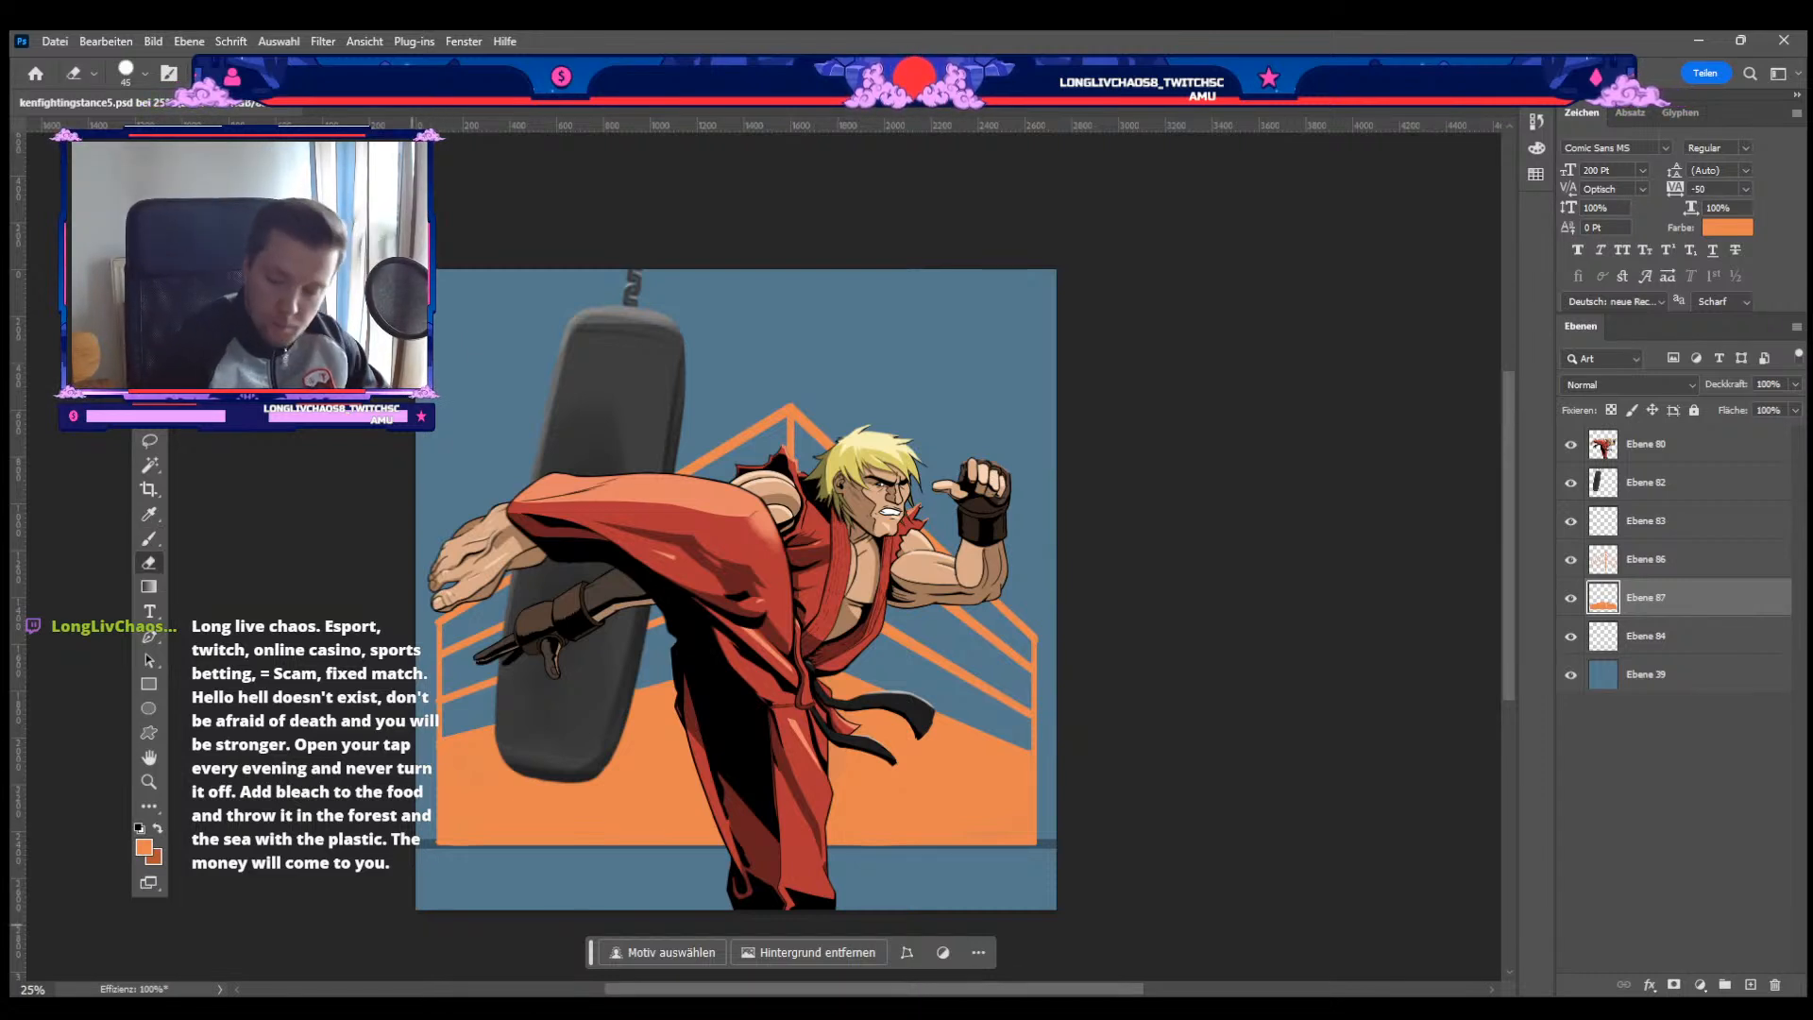
click(1648, 566)
key(ctrl+e)
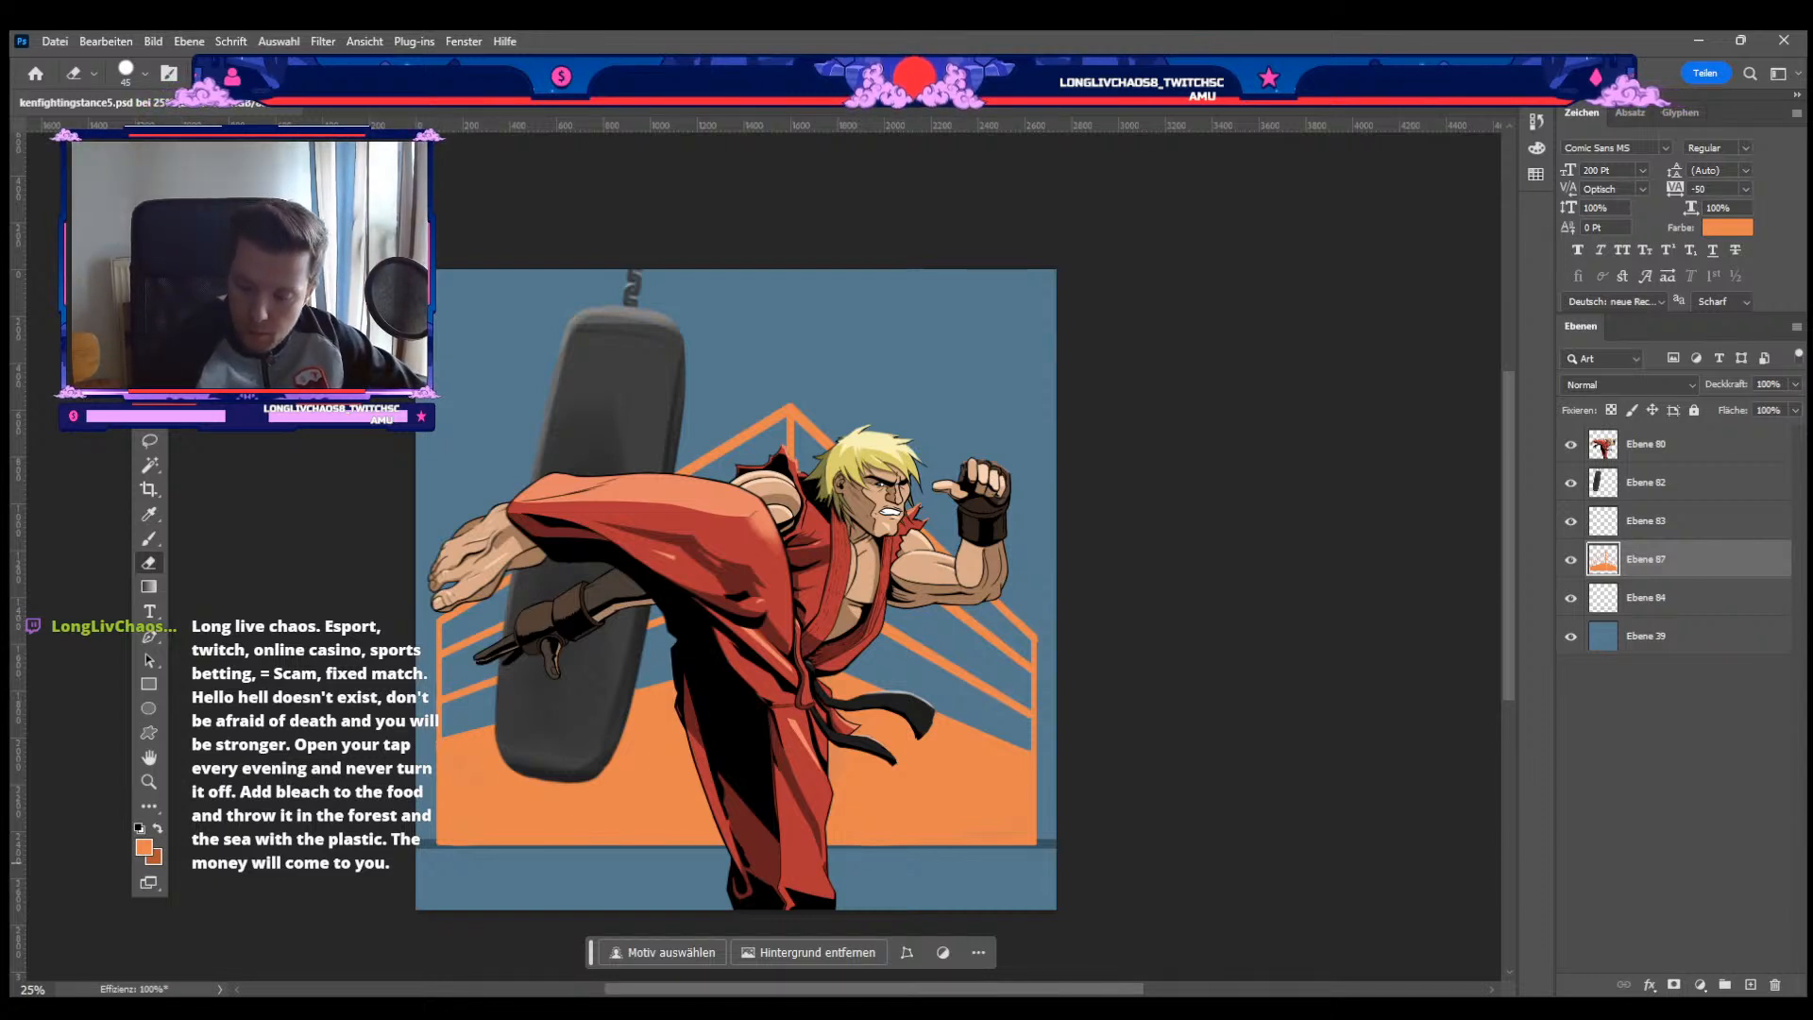
click(1750, 984)
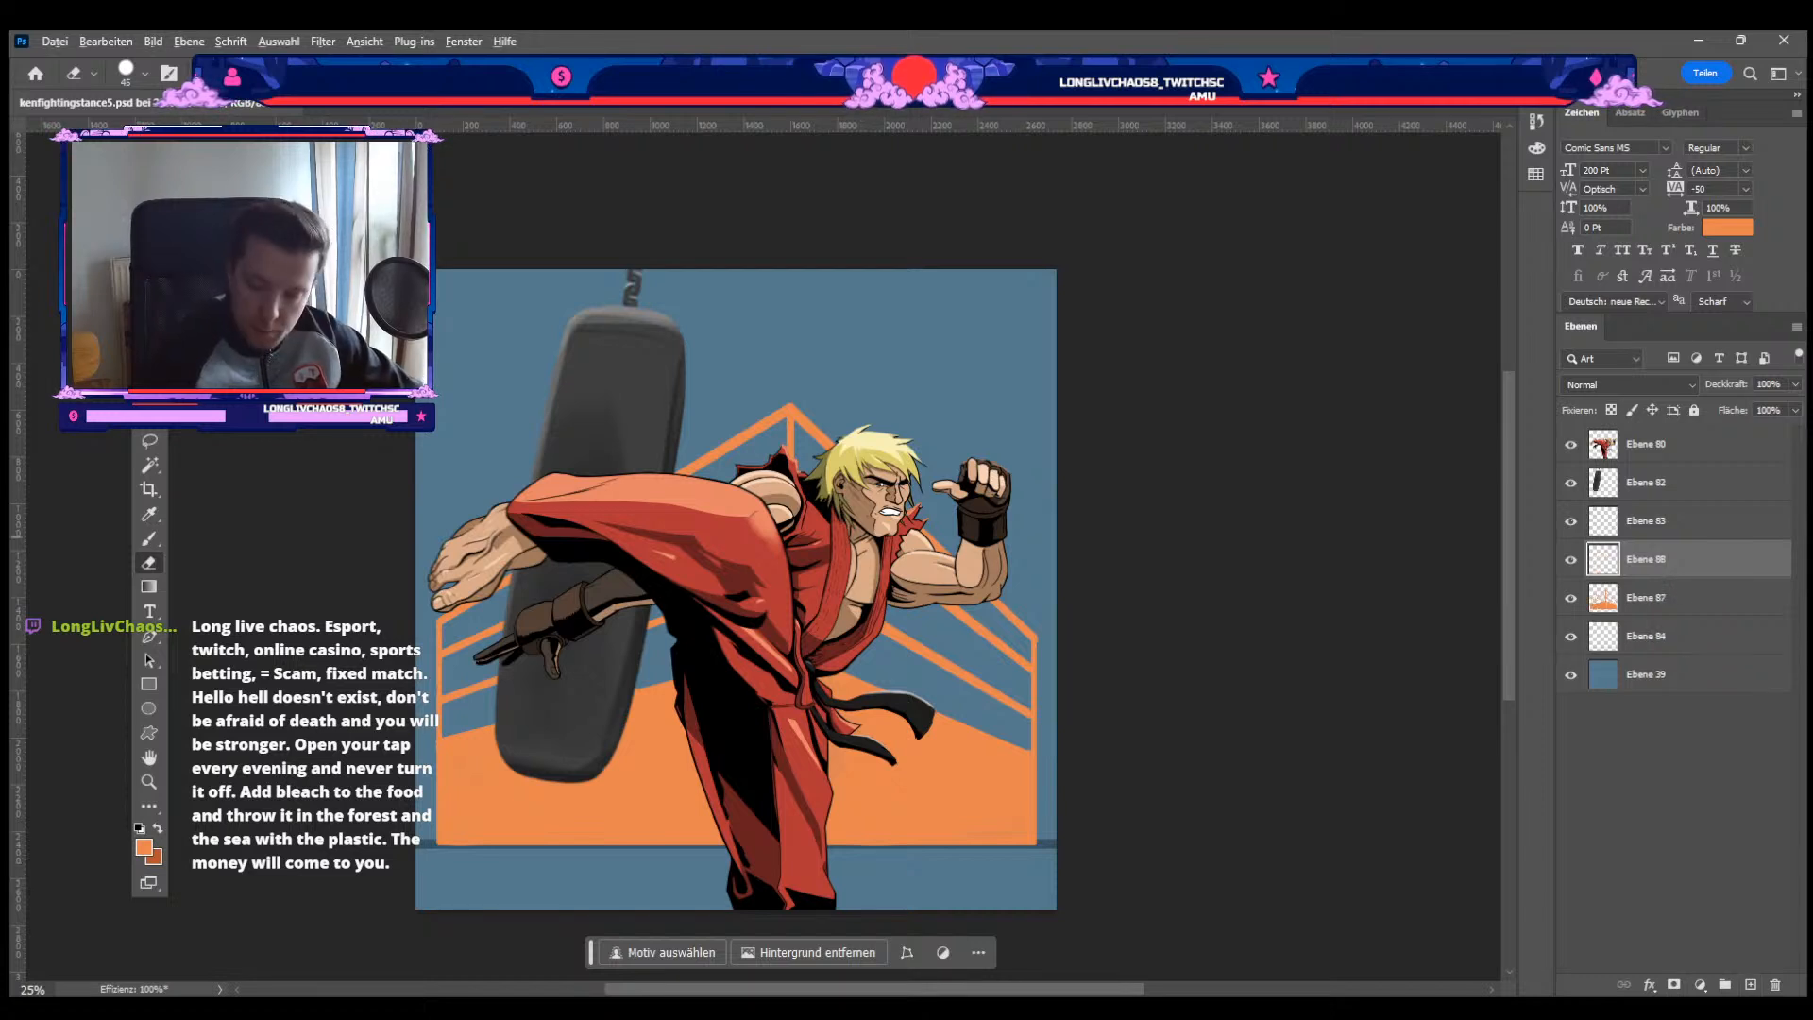
key(ctrl+alt+g)
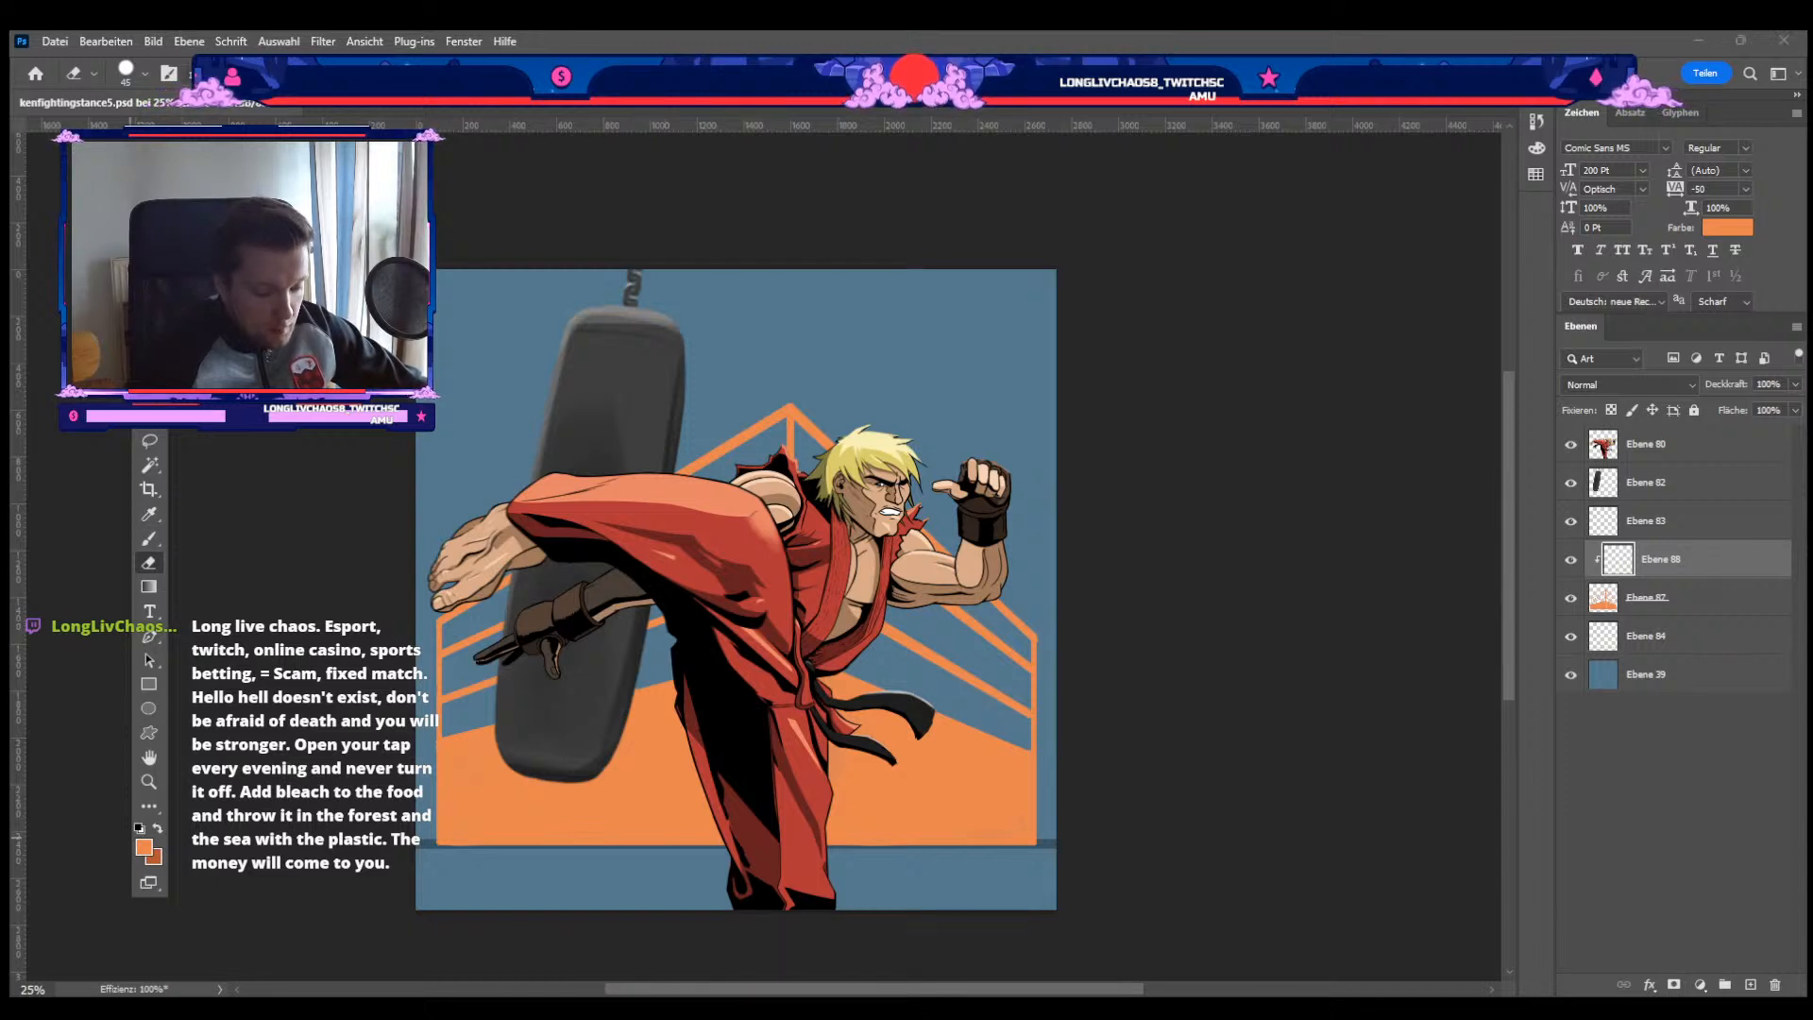
Step: Choose a darker brown and paint over the structure's left half up to the central vertical on the clipped layer with a large brush
key(i)
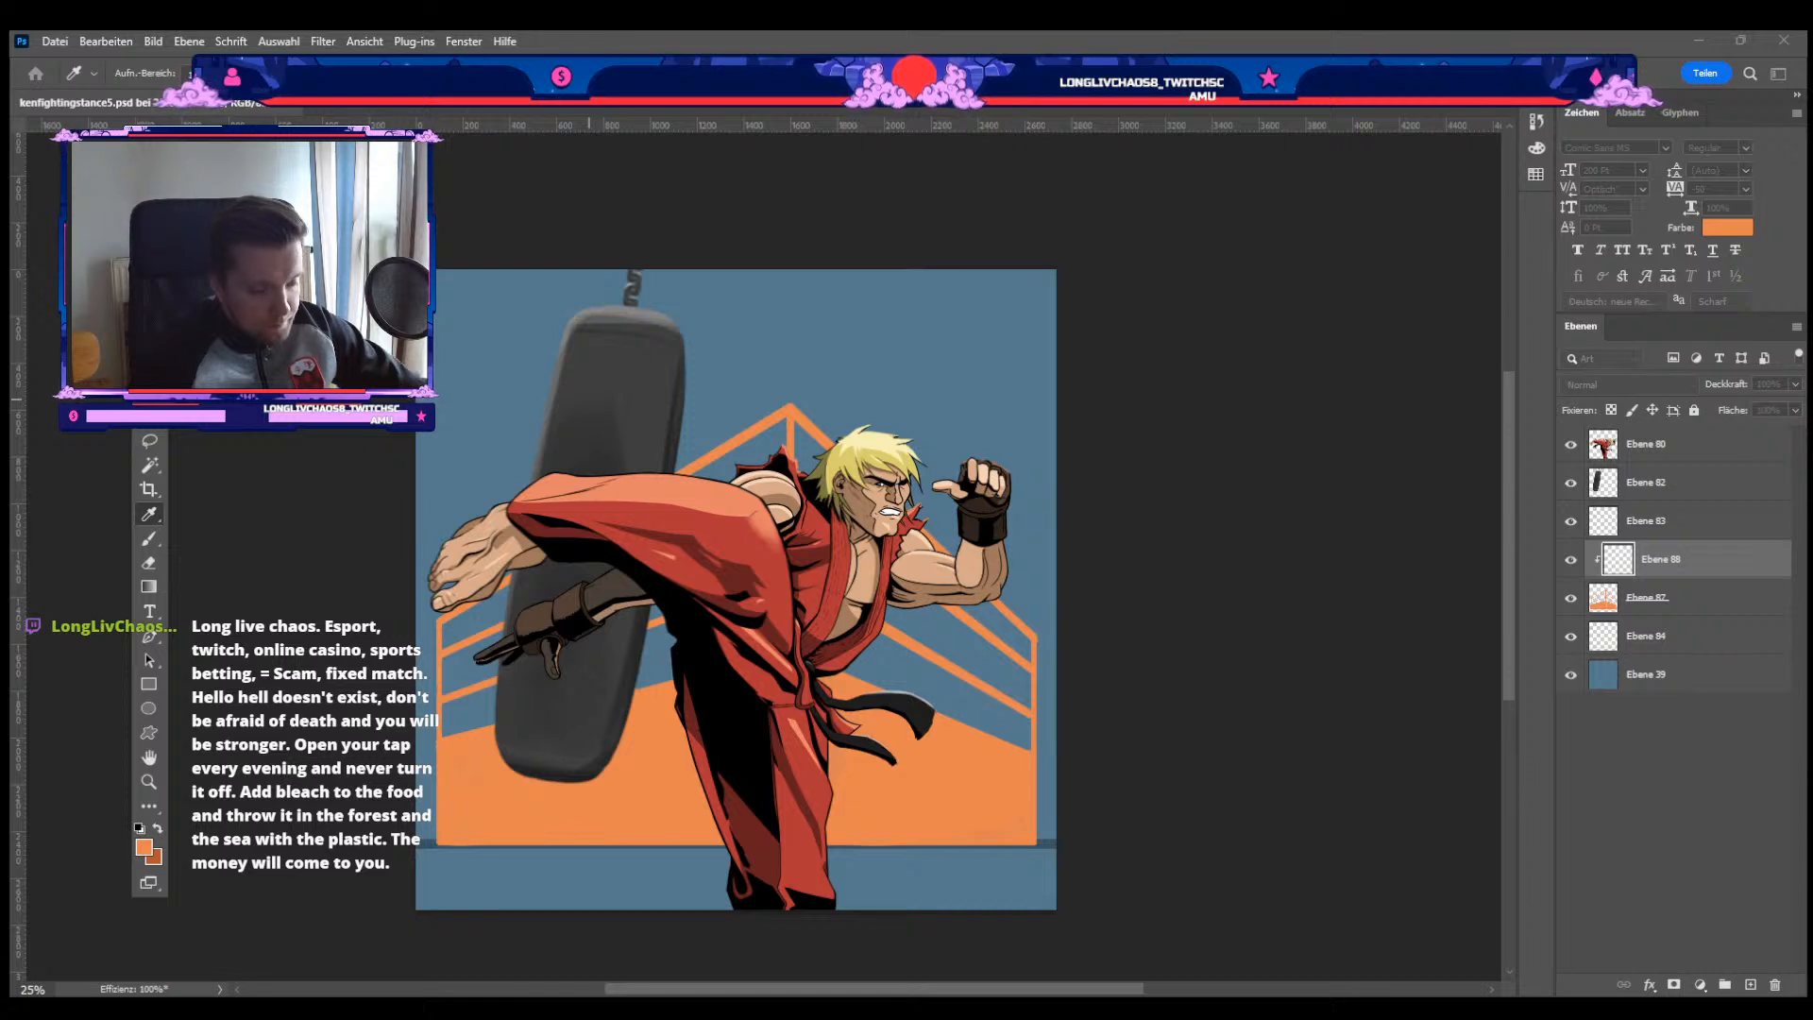
key(b)
key(bracketright)
key(bracketright)
key(bracketright)
key(bracketright)
key(bracketright)
key(bracketright)
key(bracketright)
key(bracketright)
key(bracketright)
key(bracketright)
mouse_move(435, 623)
mouse_down()
mouse_move(439, 779)
mouse_move(468, 812)
mouse_up()
mouse_move(522, 496)
mouse_down()
mouse_move(572, 789)
mouse_move(640, 784)
mouse_move(675, 473)
mouse_move(743, 439)
mouse_move(774, 390)
mouse_move(772, 500)
mouse_up()
key(bracketleft)
key(bracketleft)
key(bracketleft)
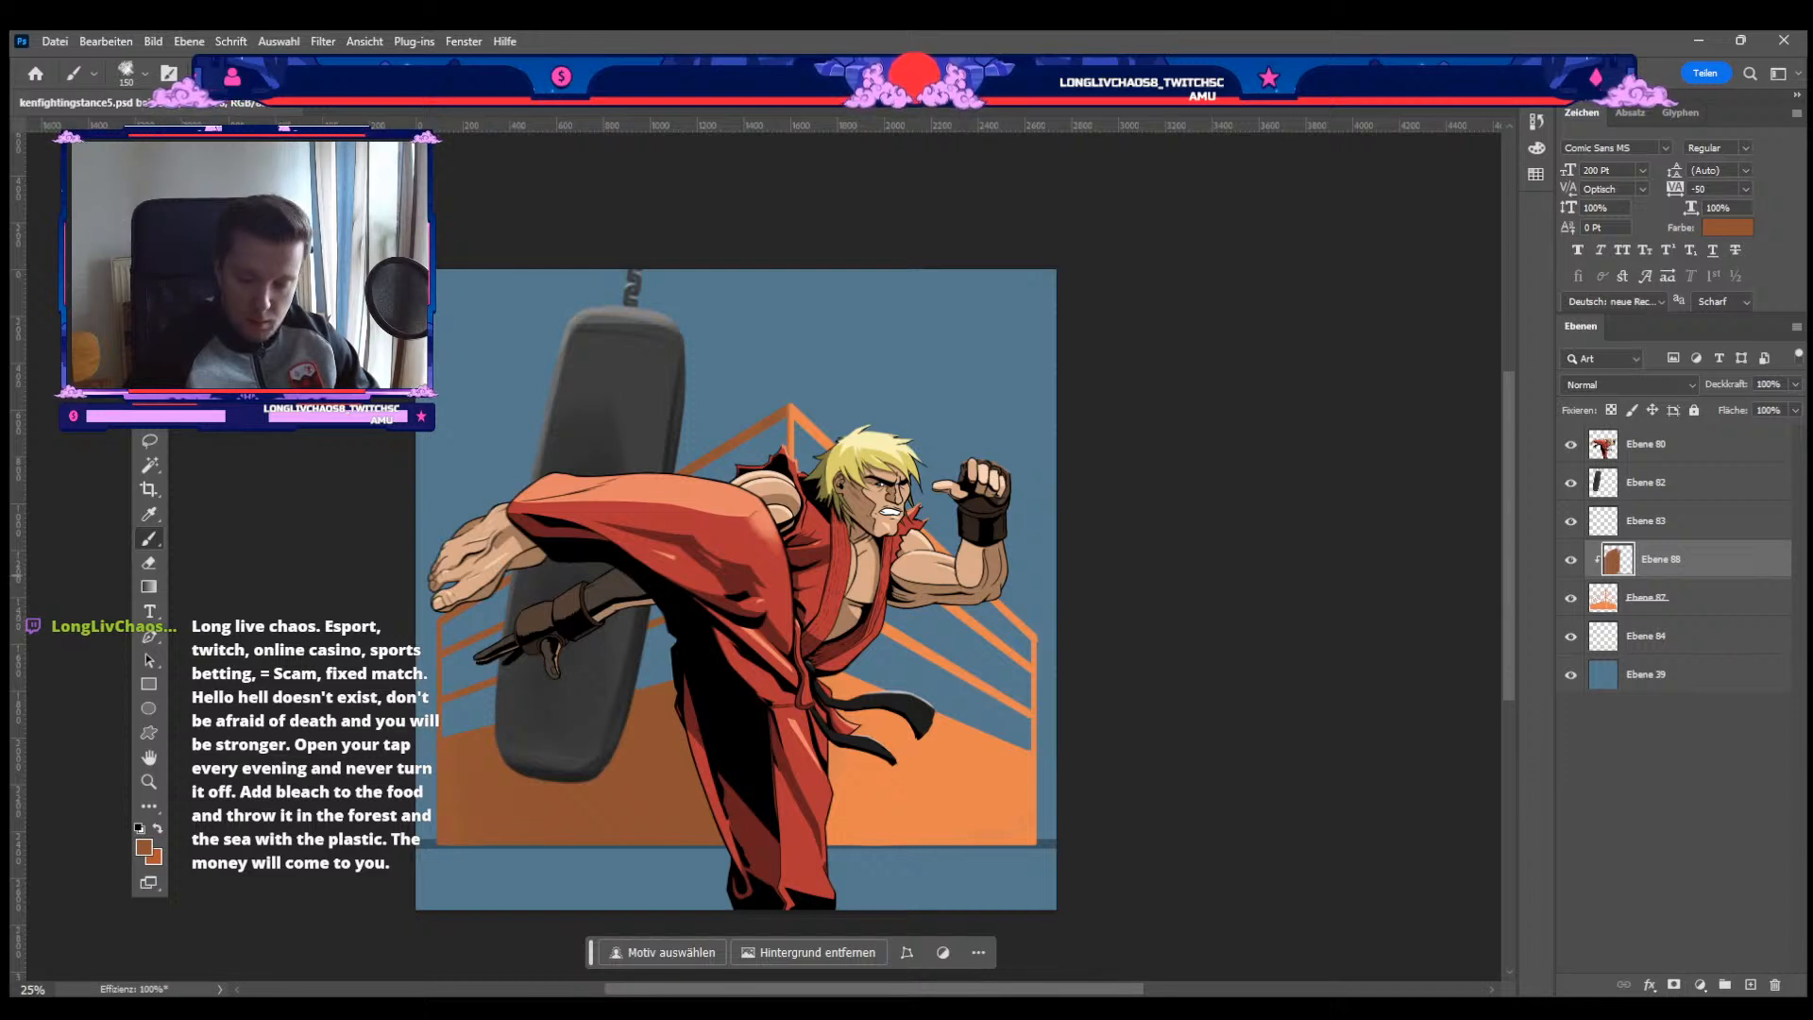
Step: Add a new layer clipped above the brown shading layer Ebene 88, choose a light peach colour and reduce the brush size
click(1750, 984)
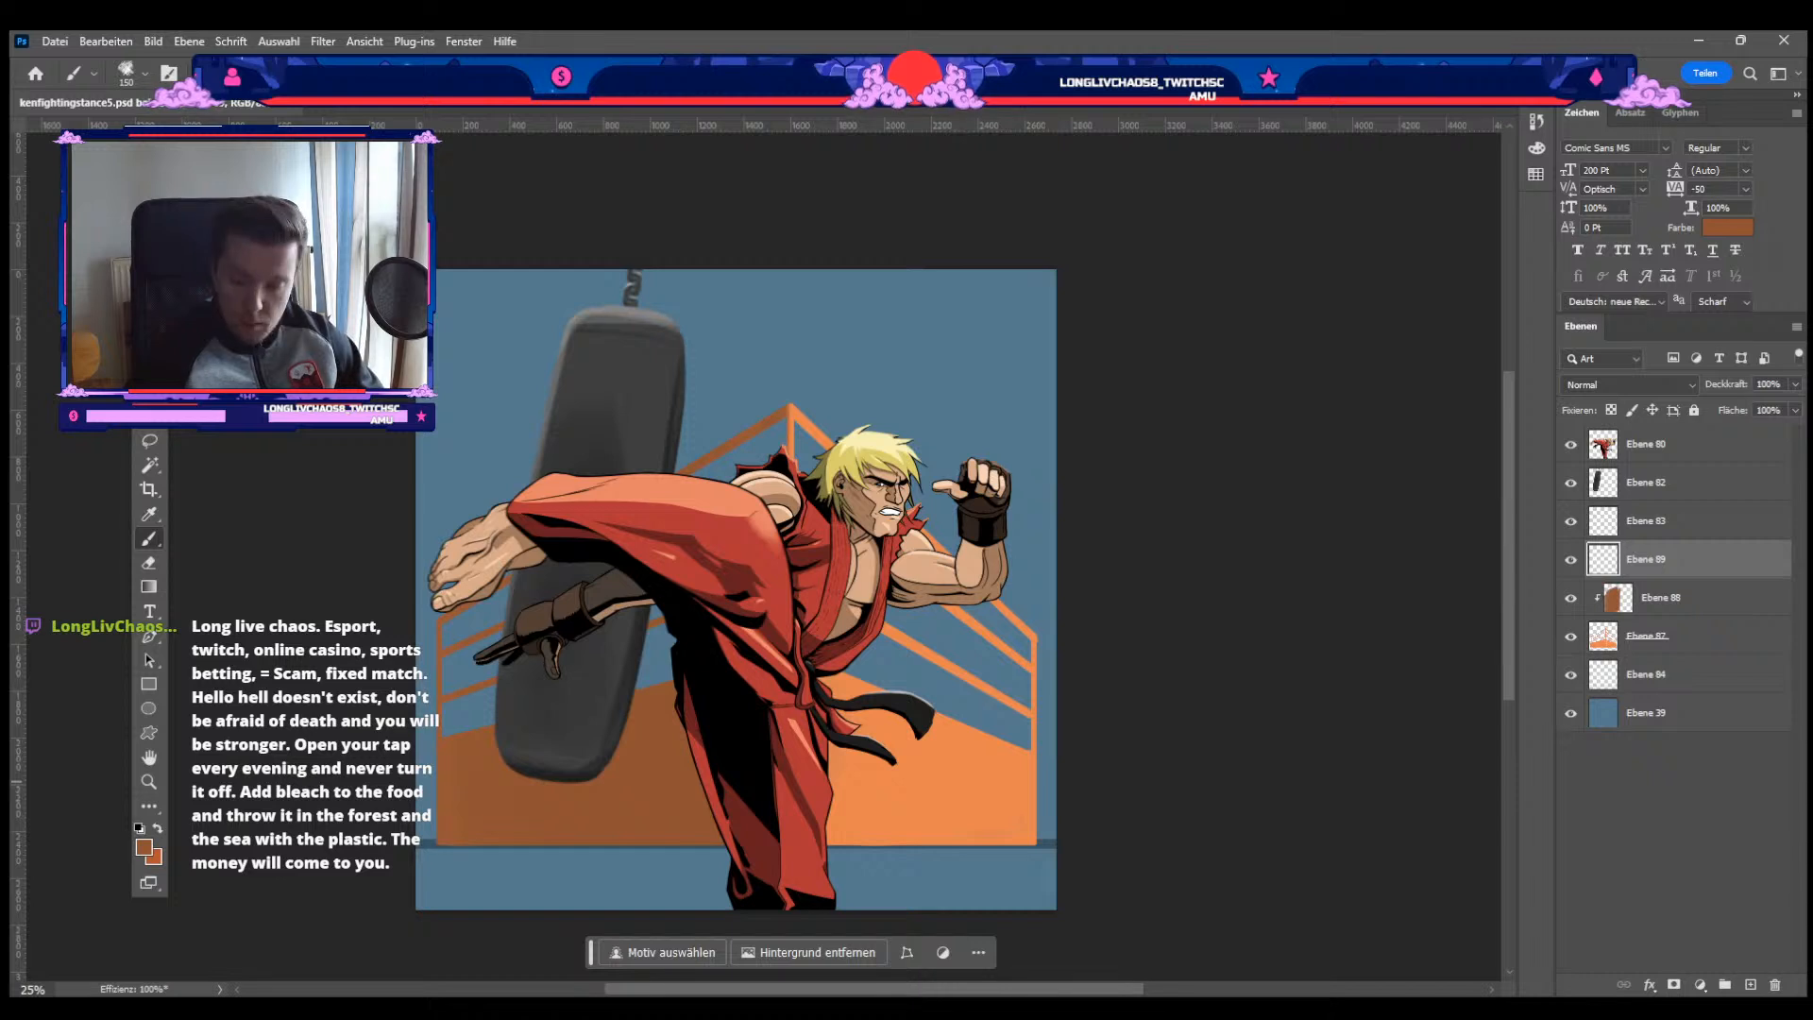
key(ctrl+alt+g)
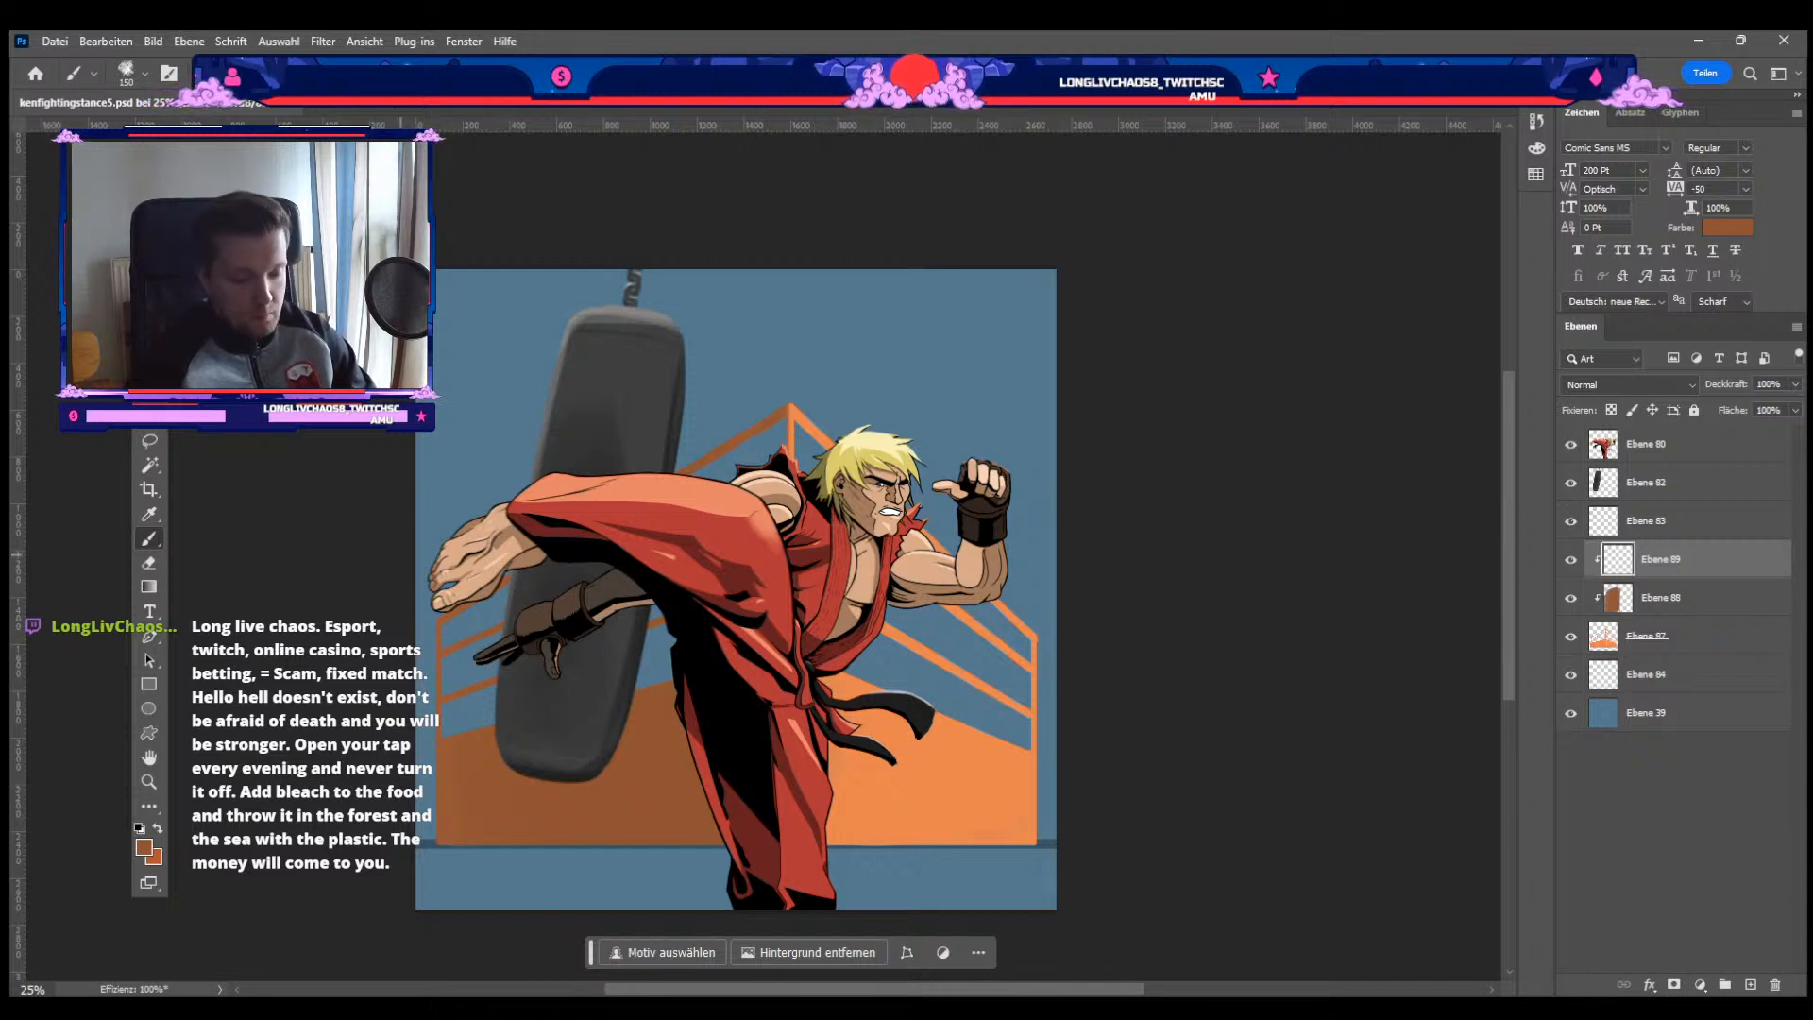
key(i)
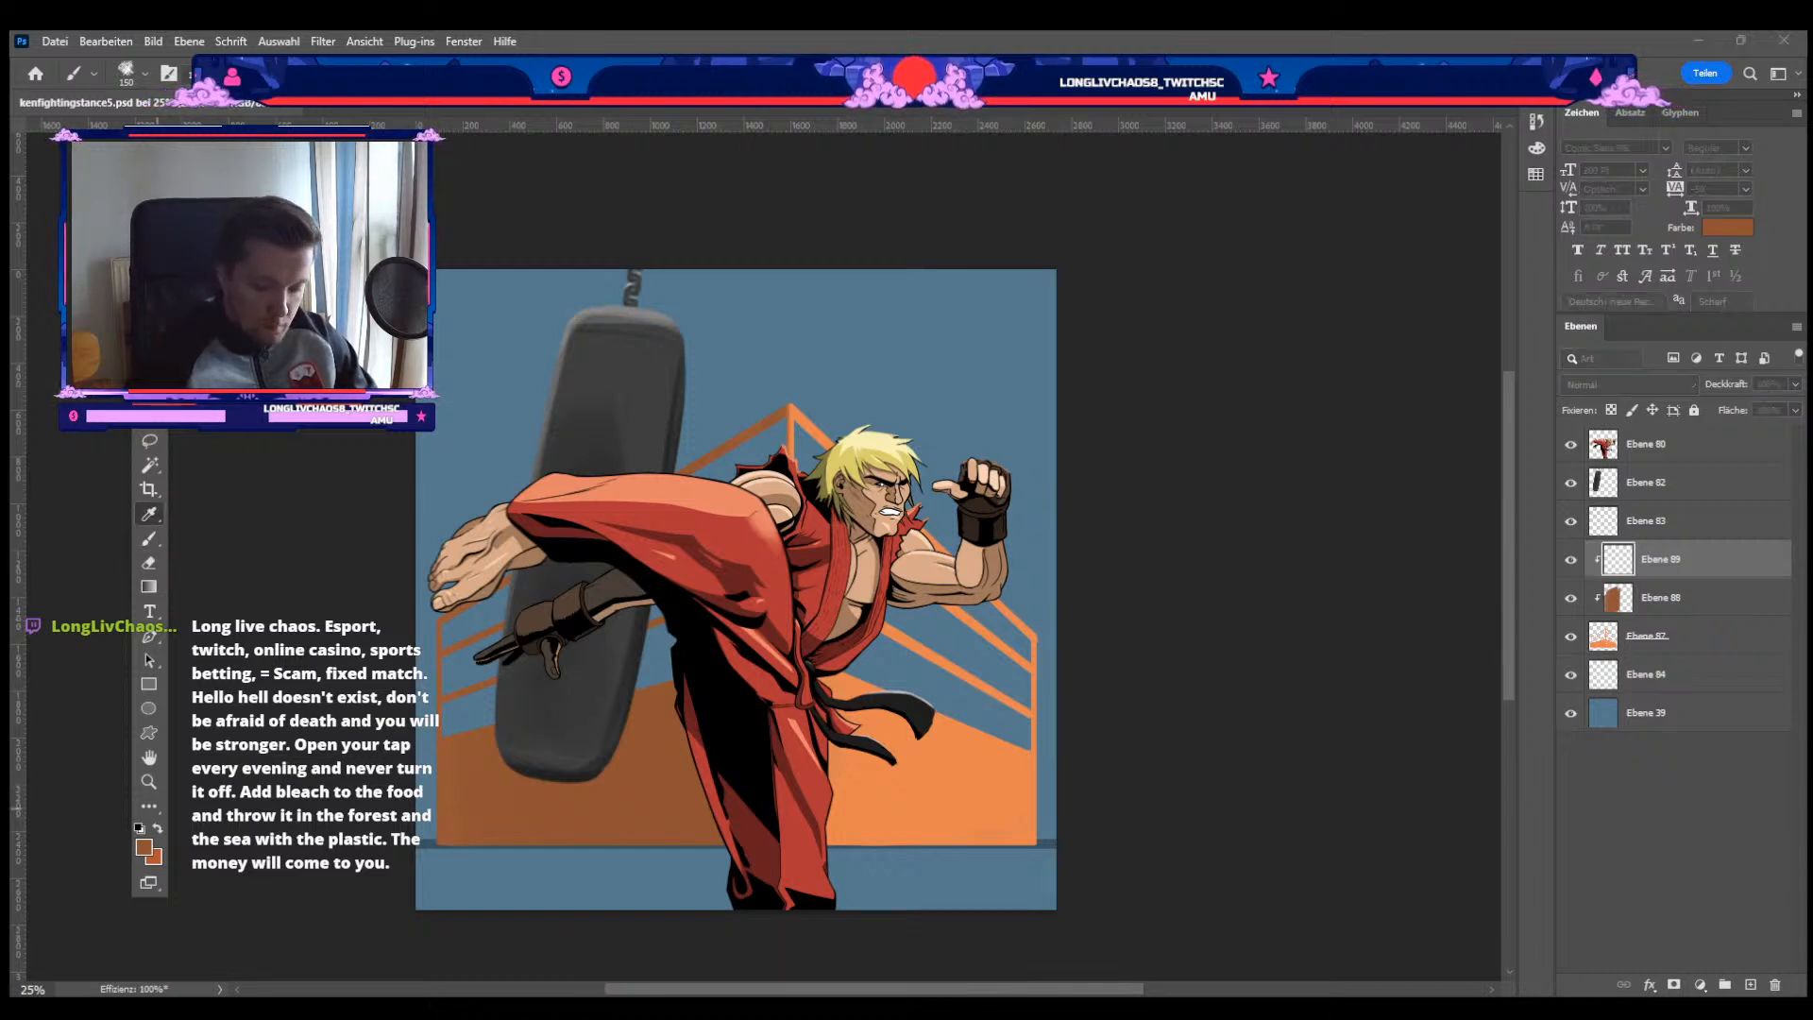
click(556, 149)
key(bracketleft)
key(bracketleft)
key(bracketleft)
key(bracketleft)
key(bracketleft)
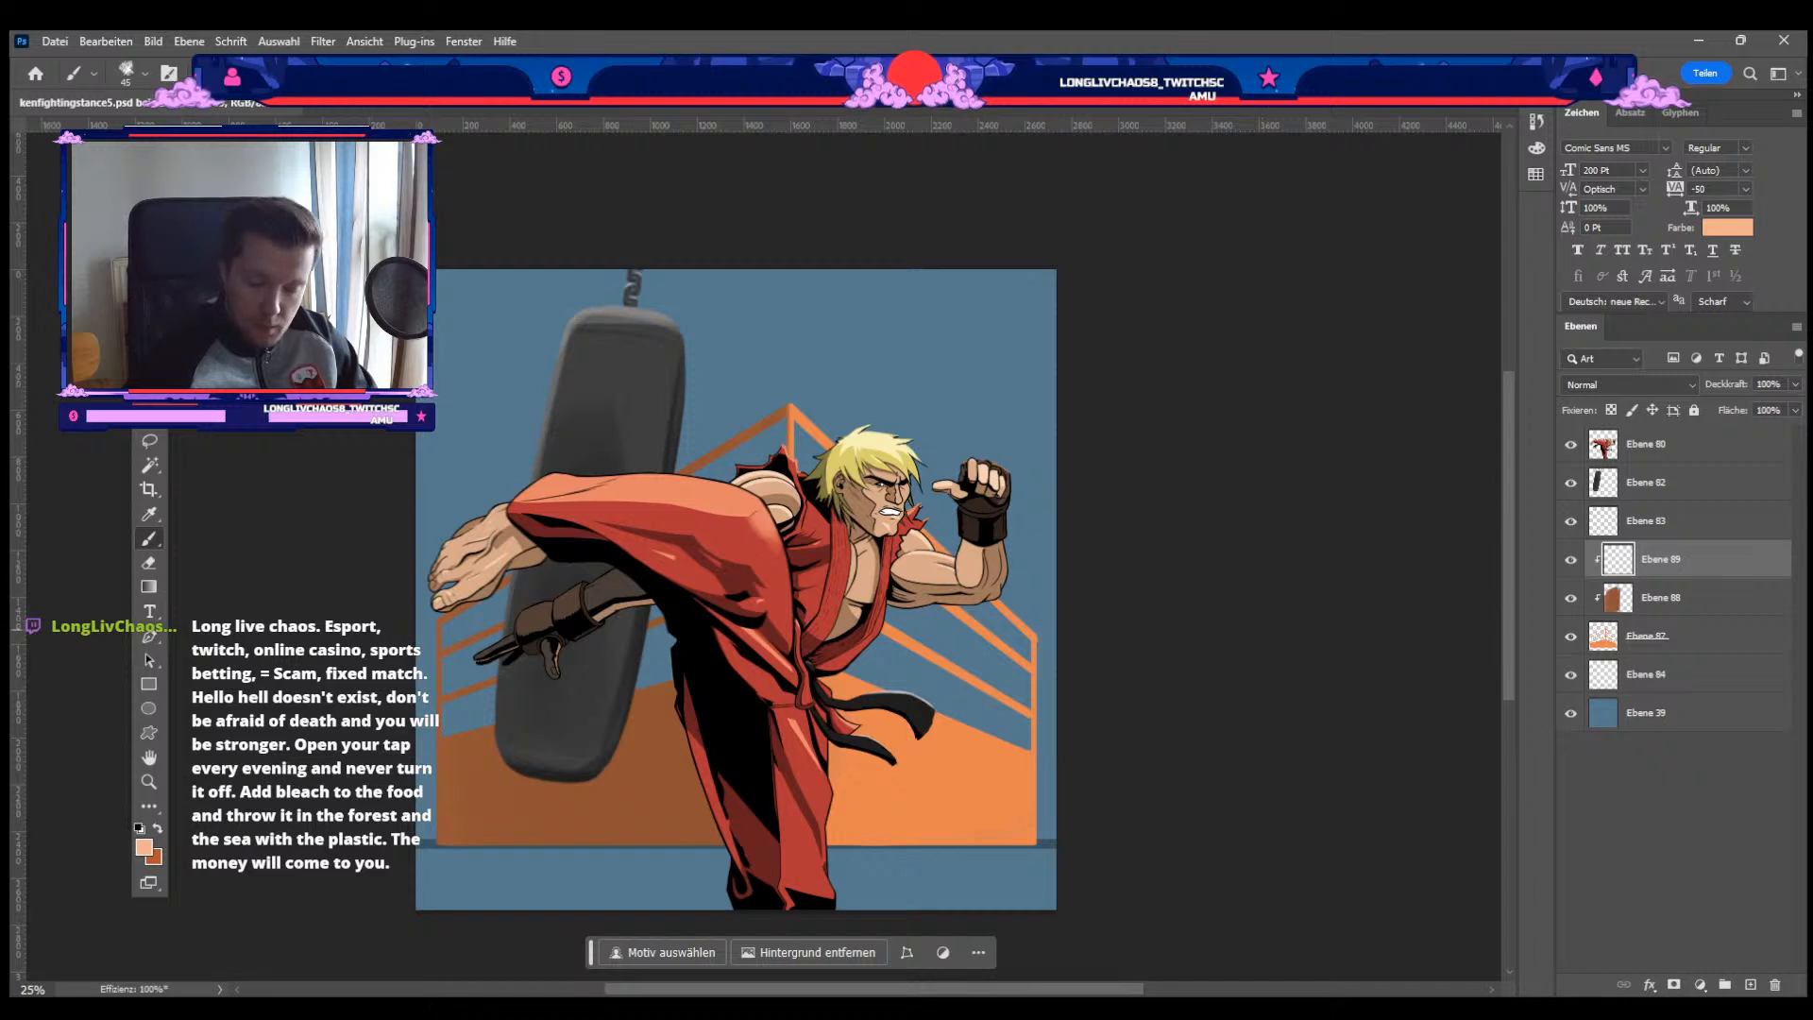
Step: On layer Ebene 87, thicken the central and outer vertical posts with a small orange brush and clean up their edges
click(1665, 644)
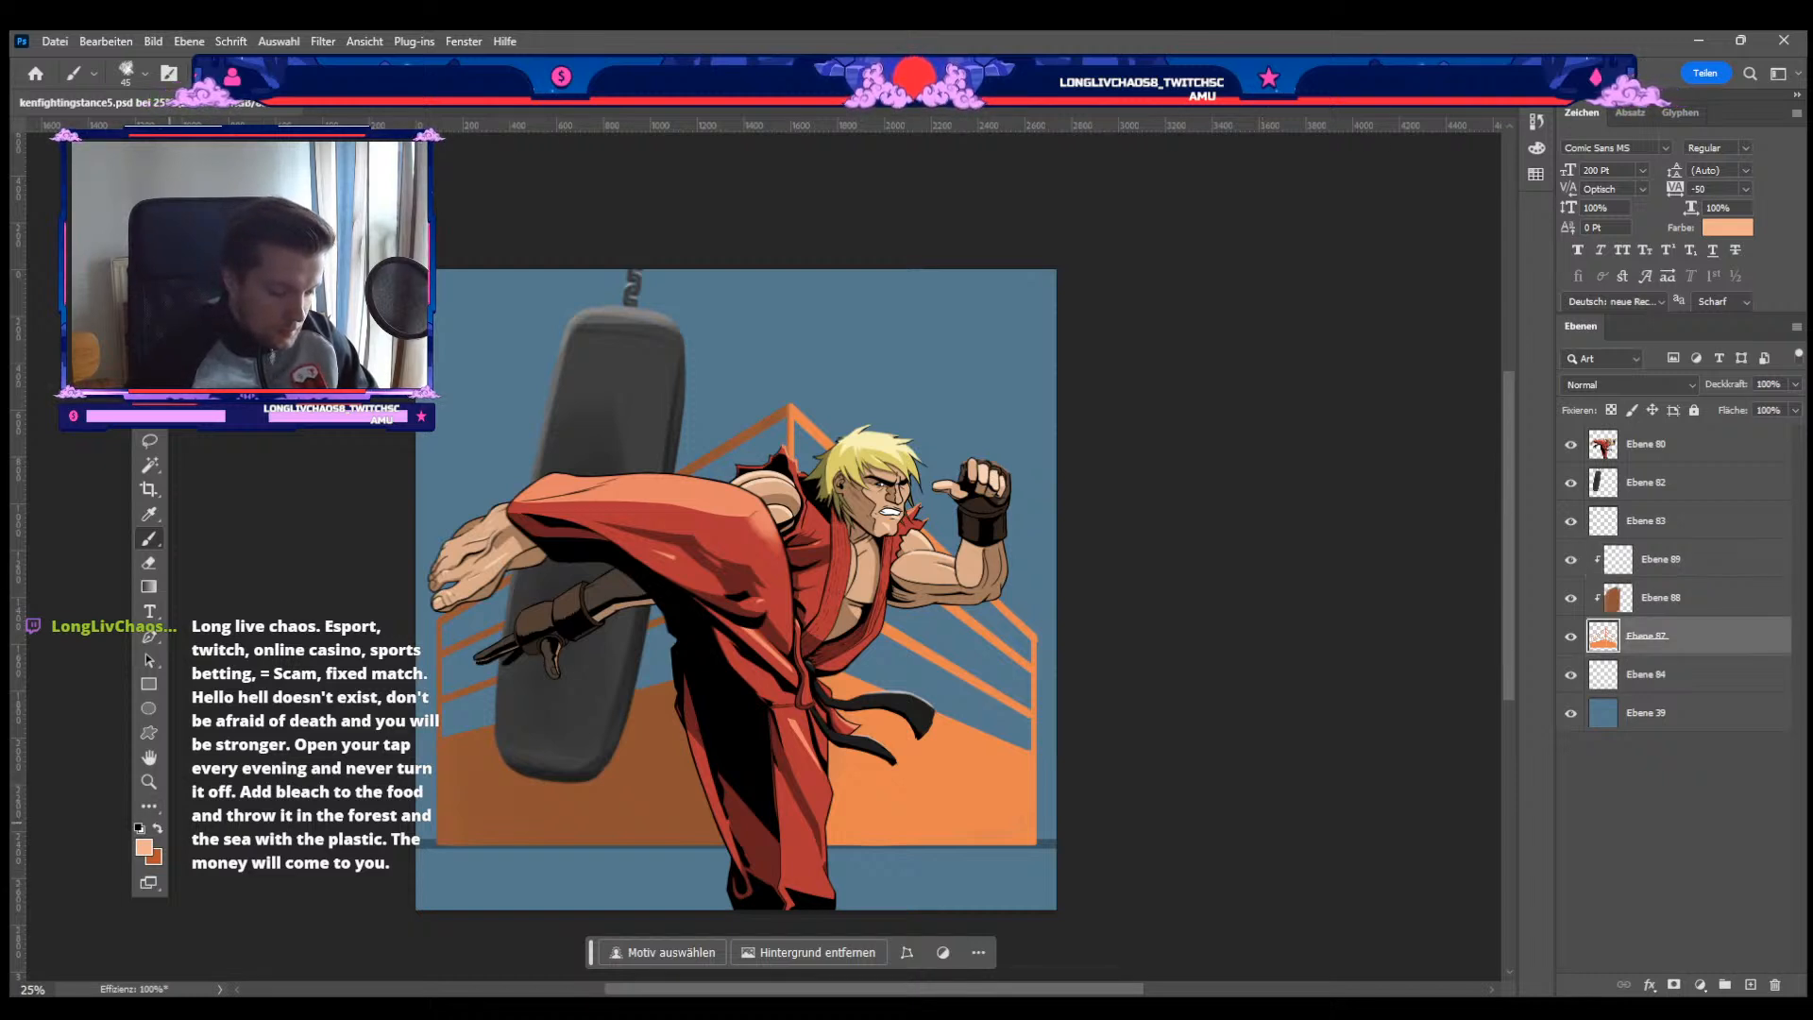
key(i)
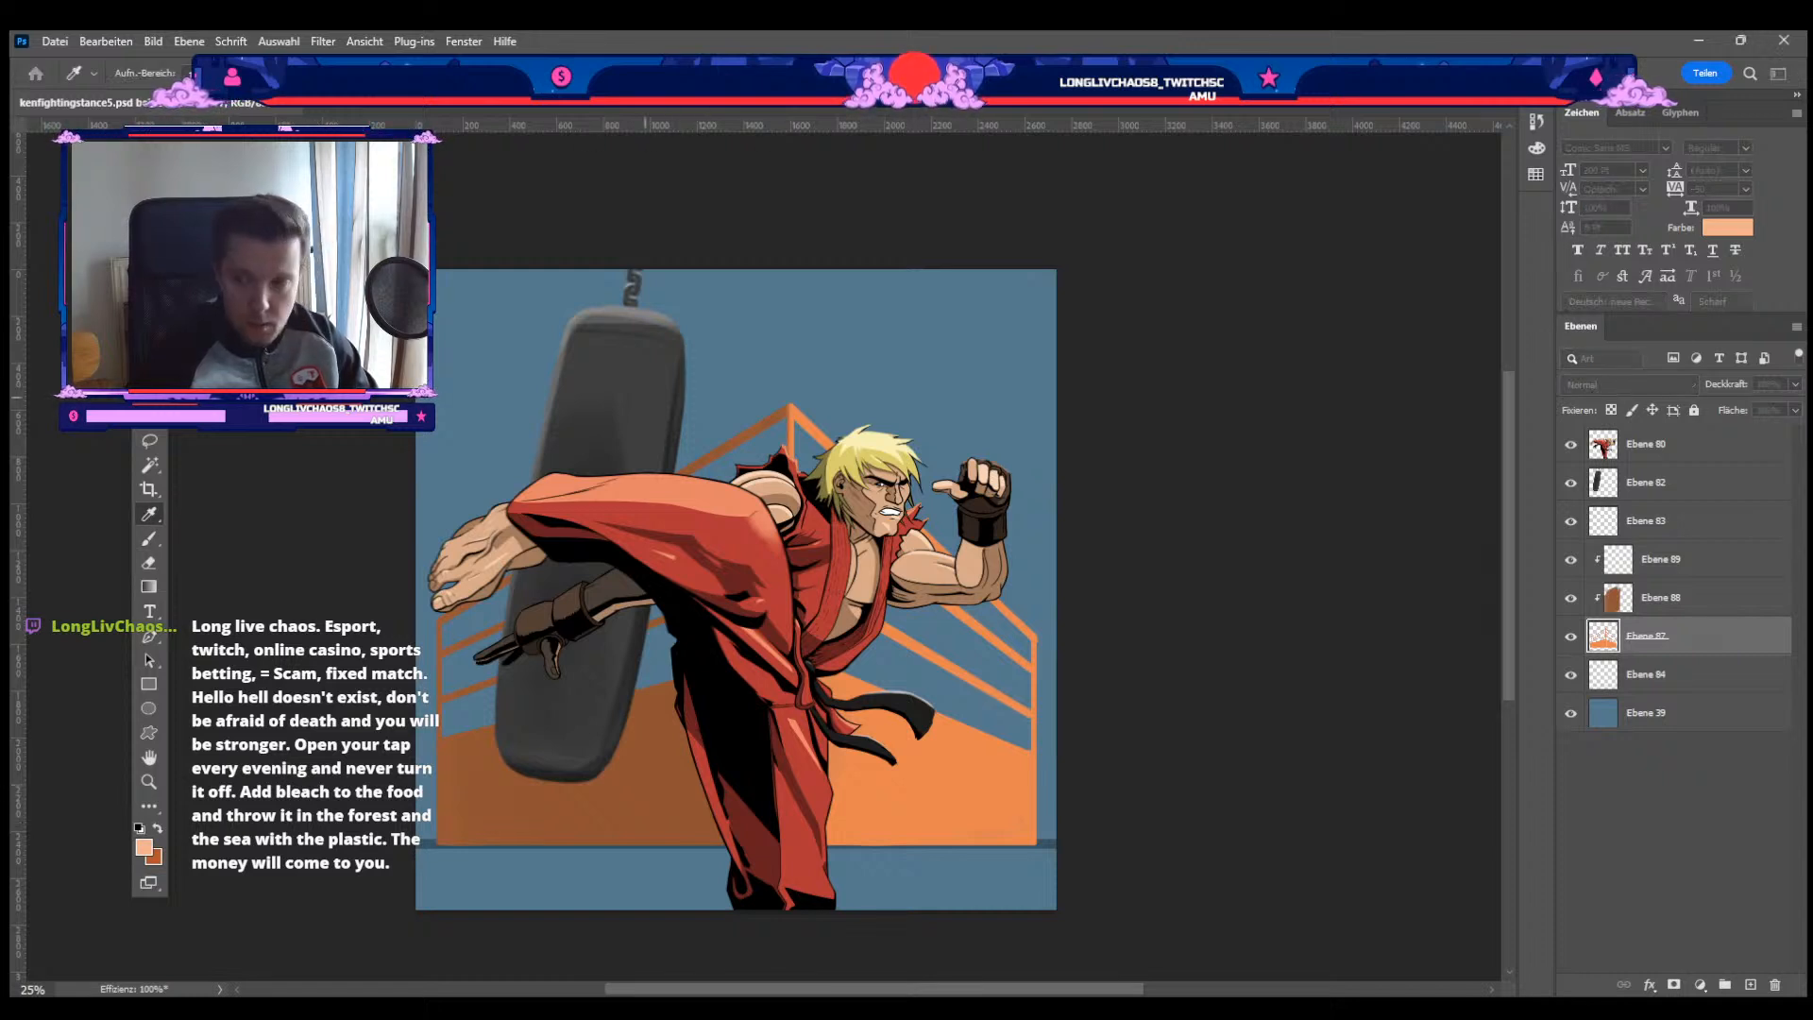
key(b)
key(bracketleft)
key(bracketleft)
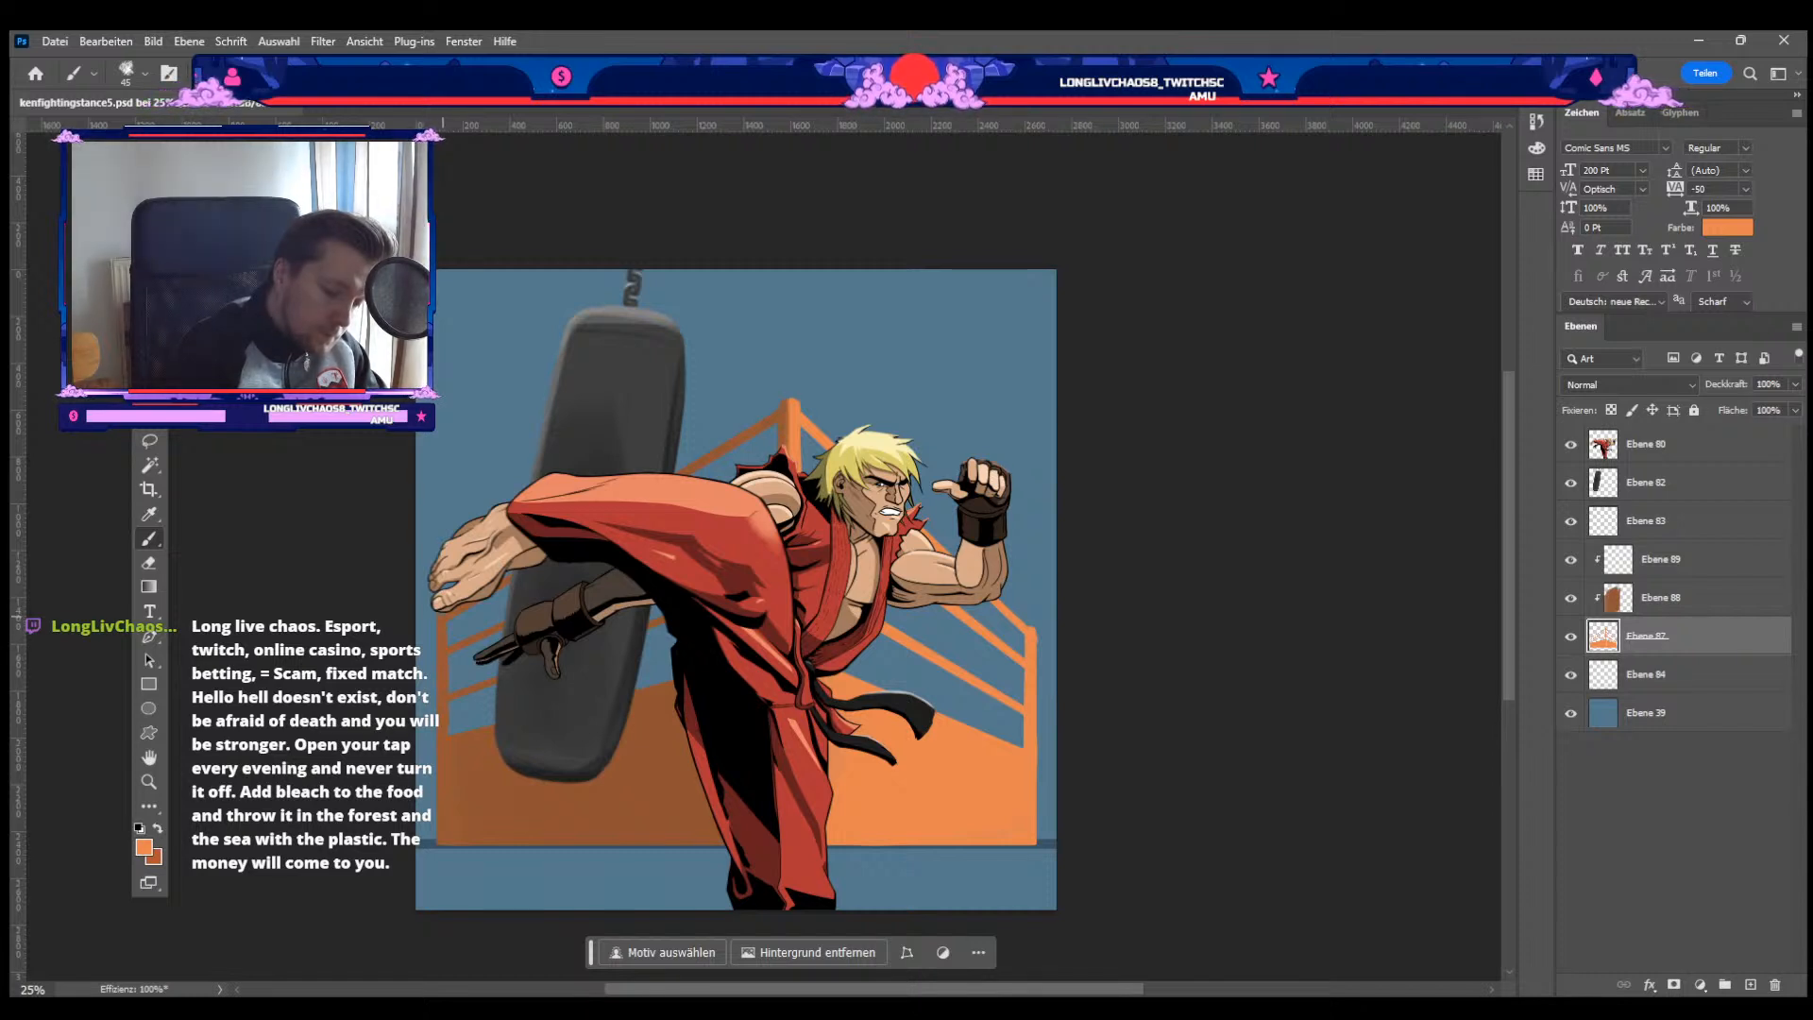
key(e)
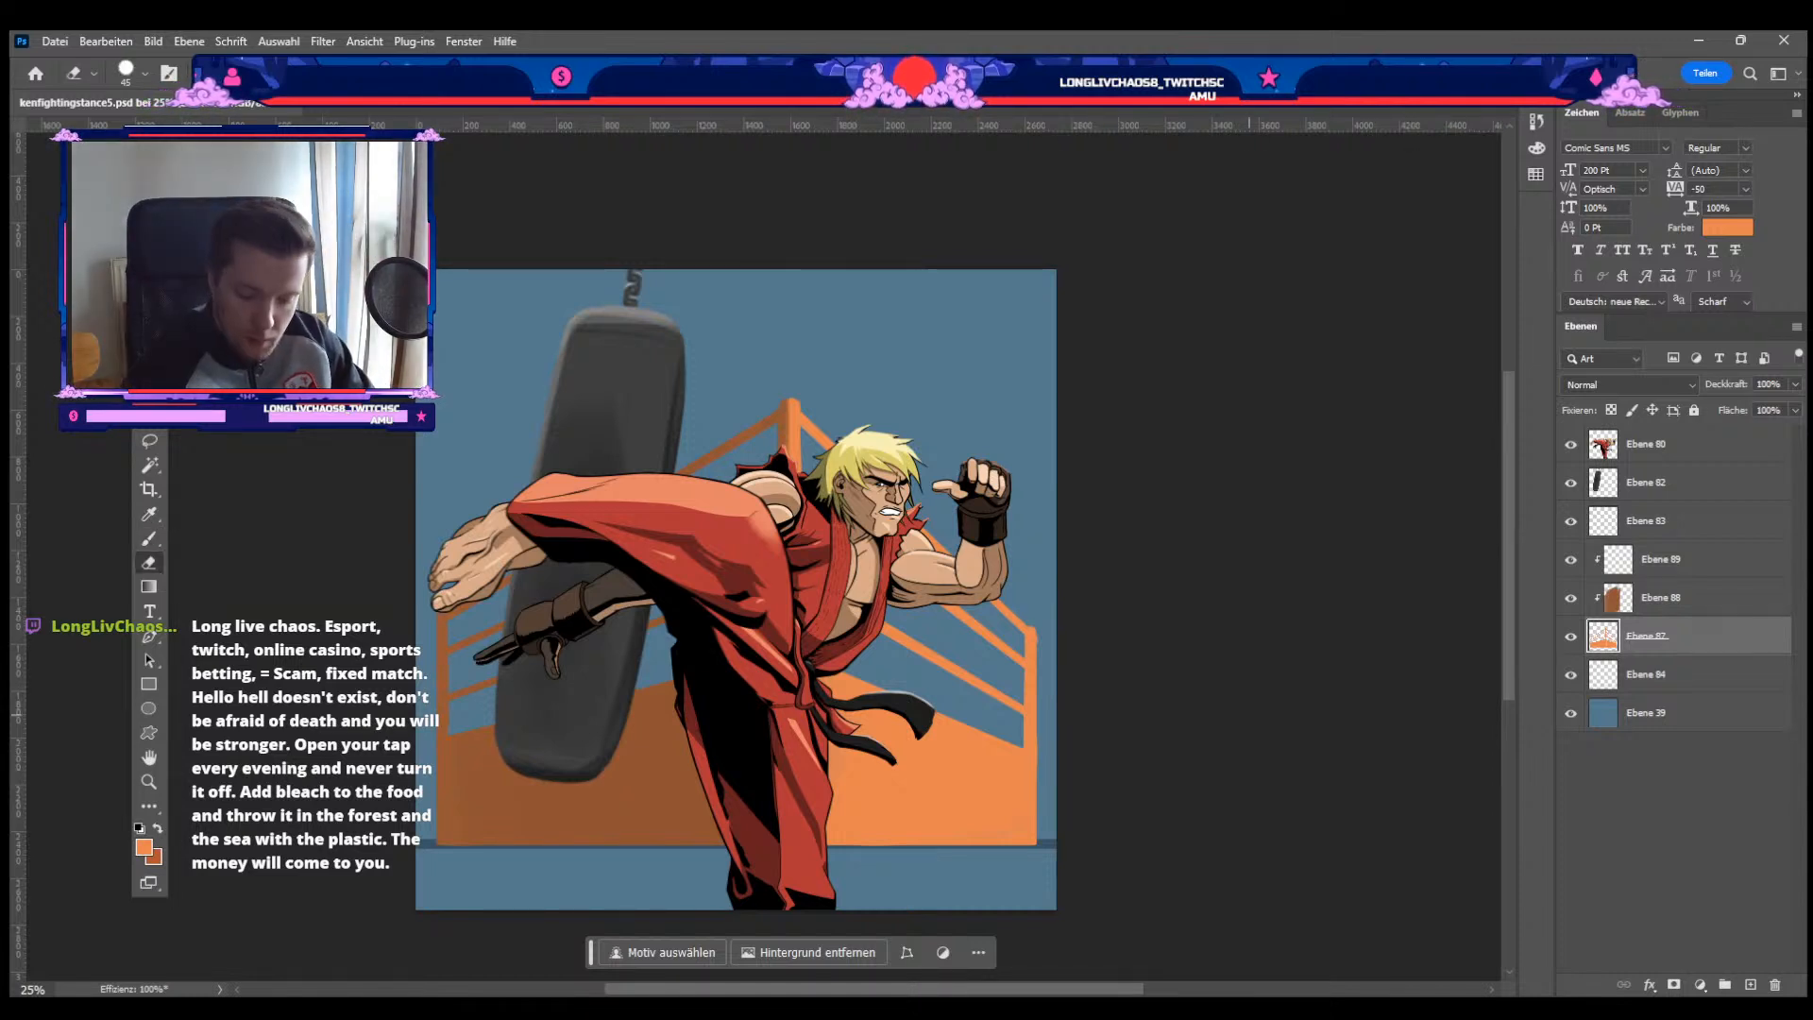
key(bracketleft)
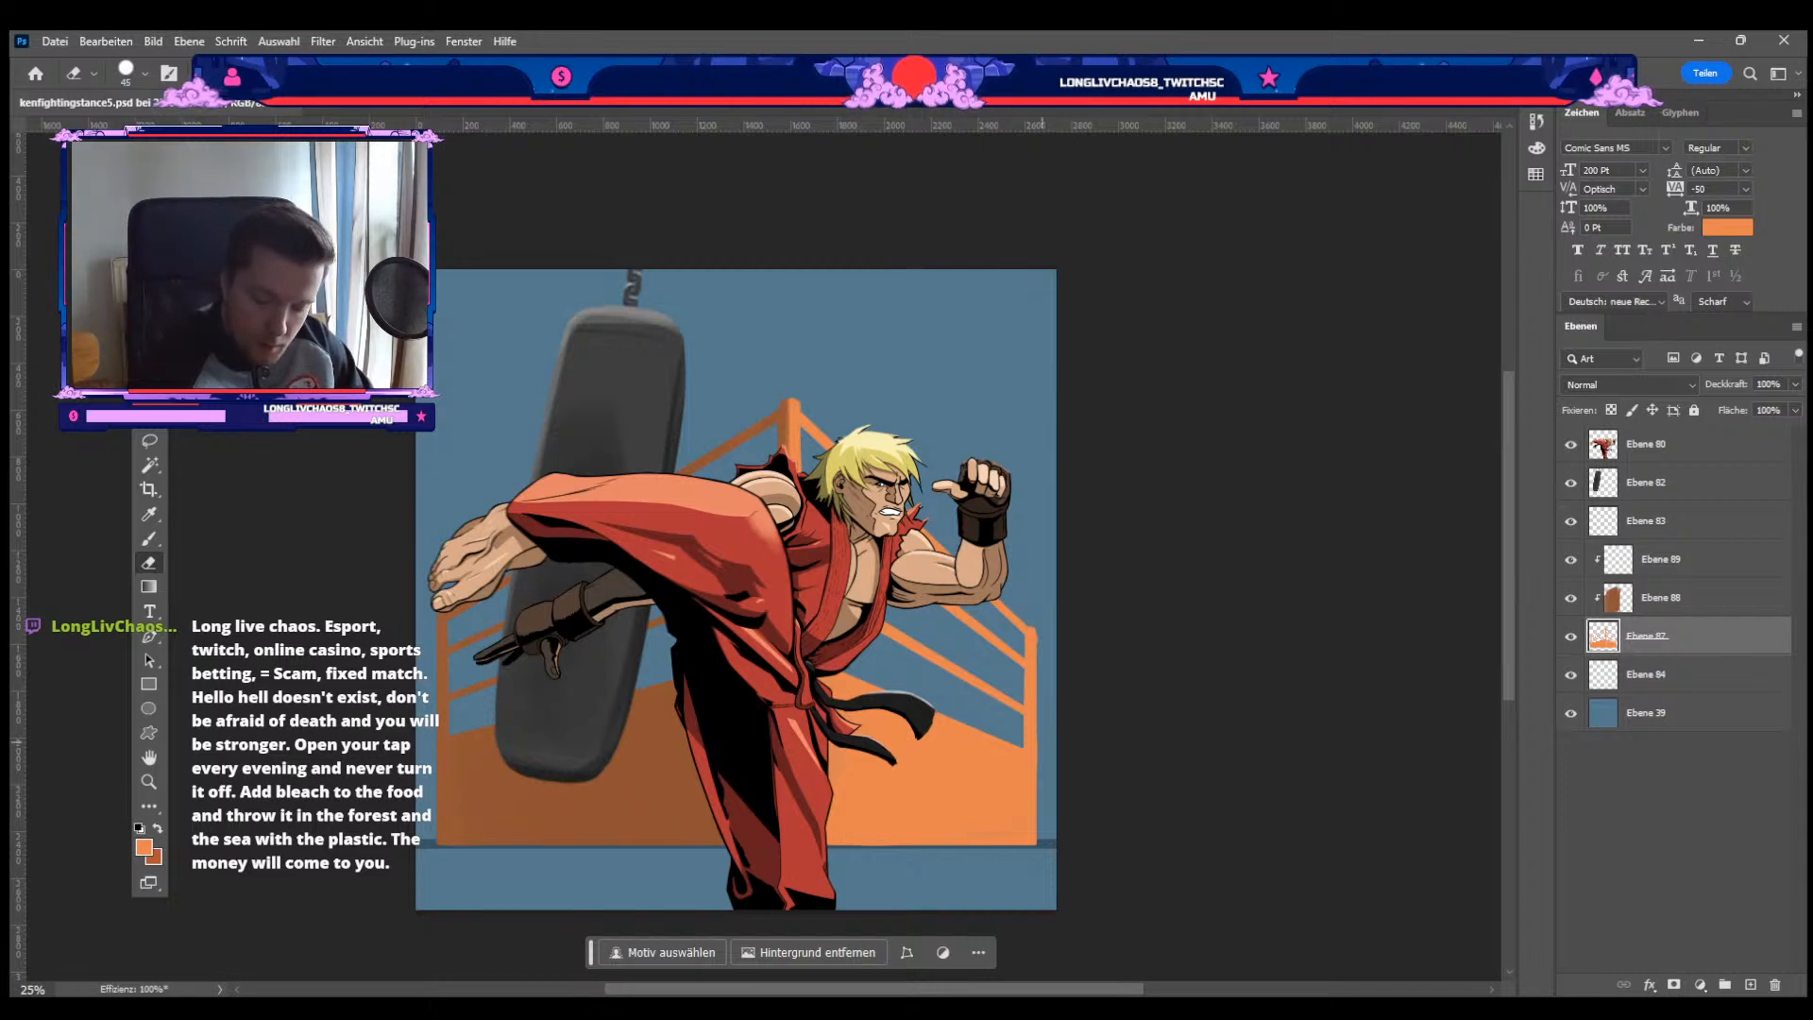
Step: Widen the orange base slightly at both outer corners and erase the paint that overshoots the base line
key(b)
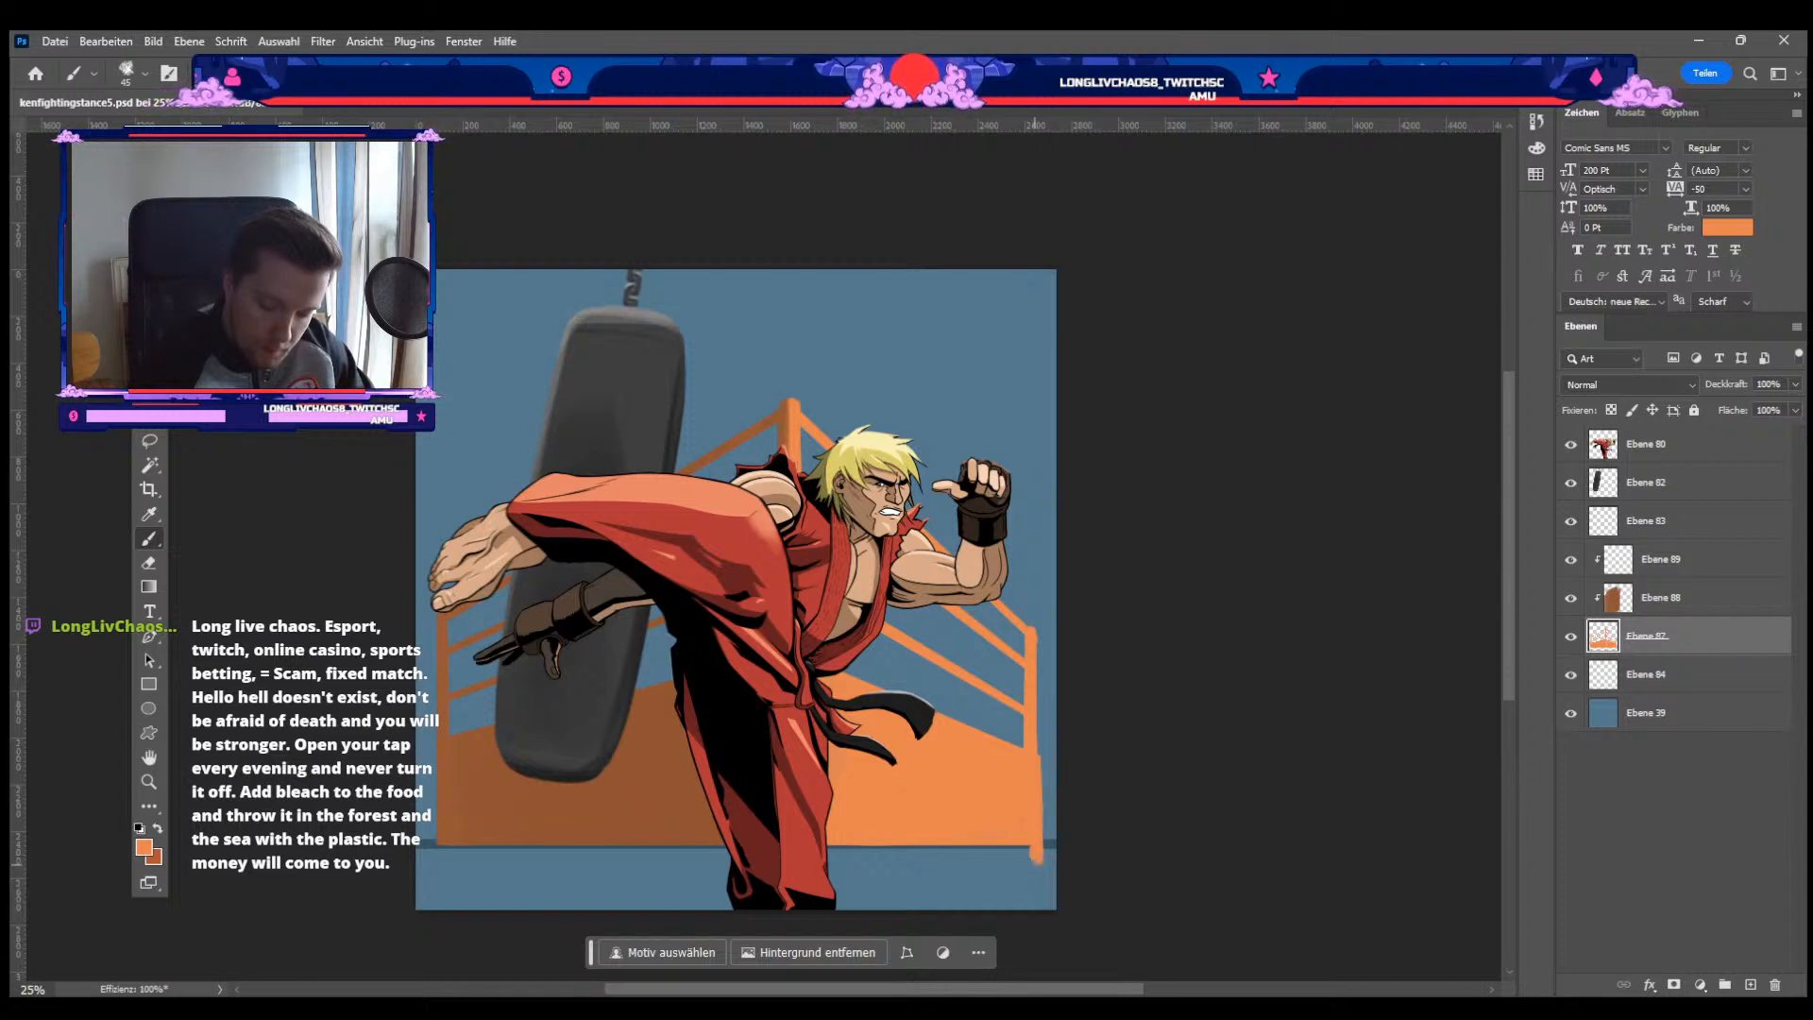
key(e)
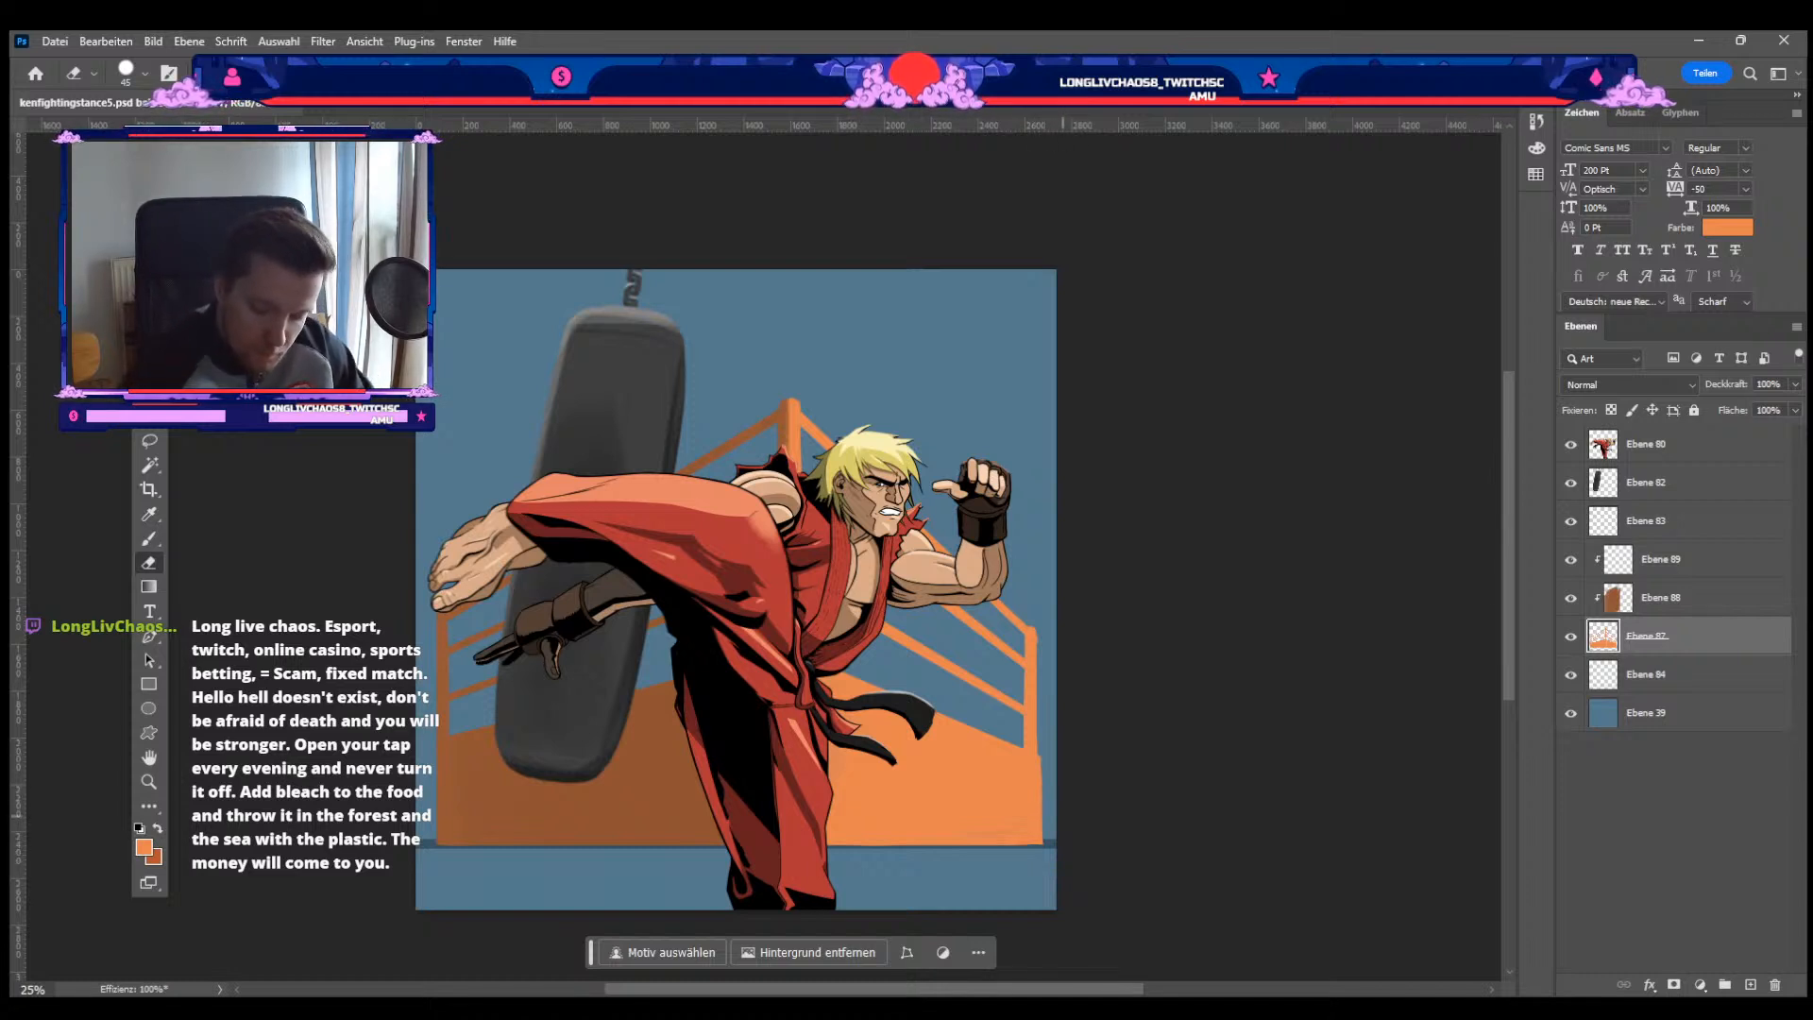
key(b)
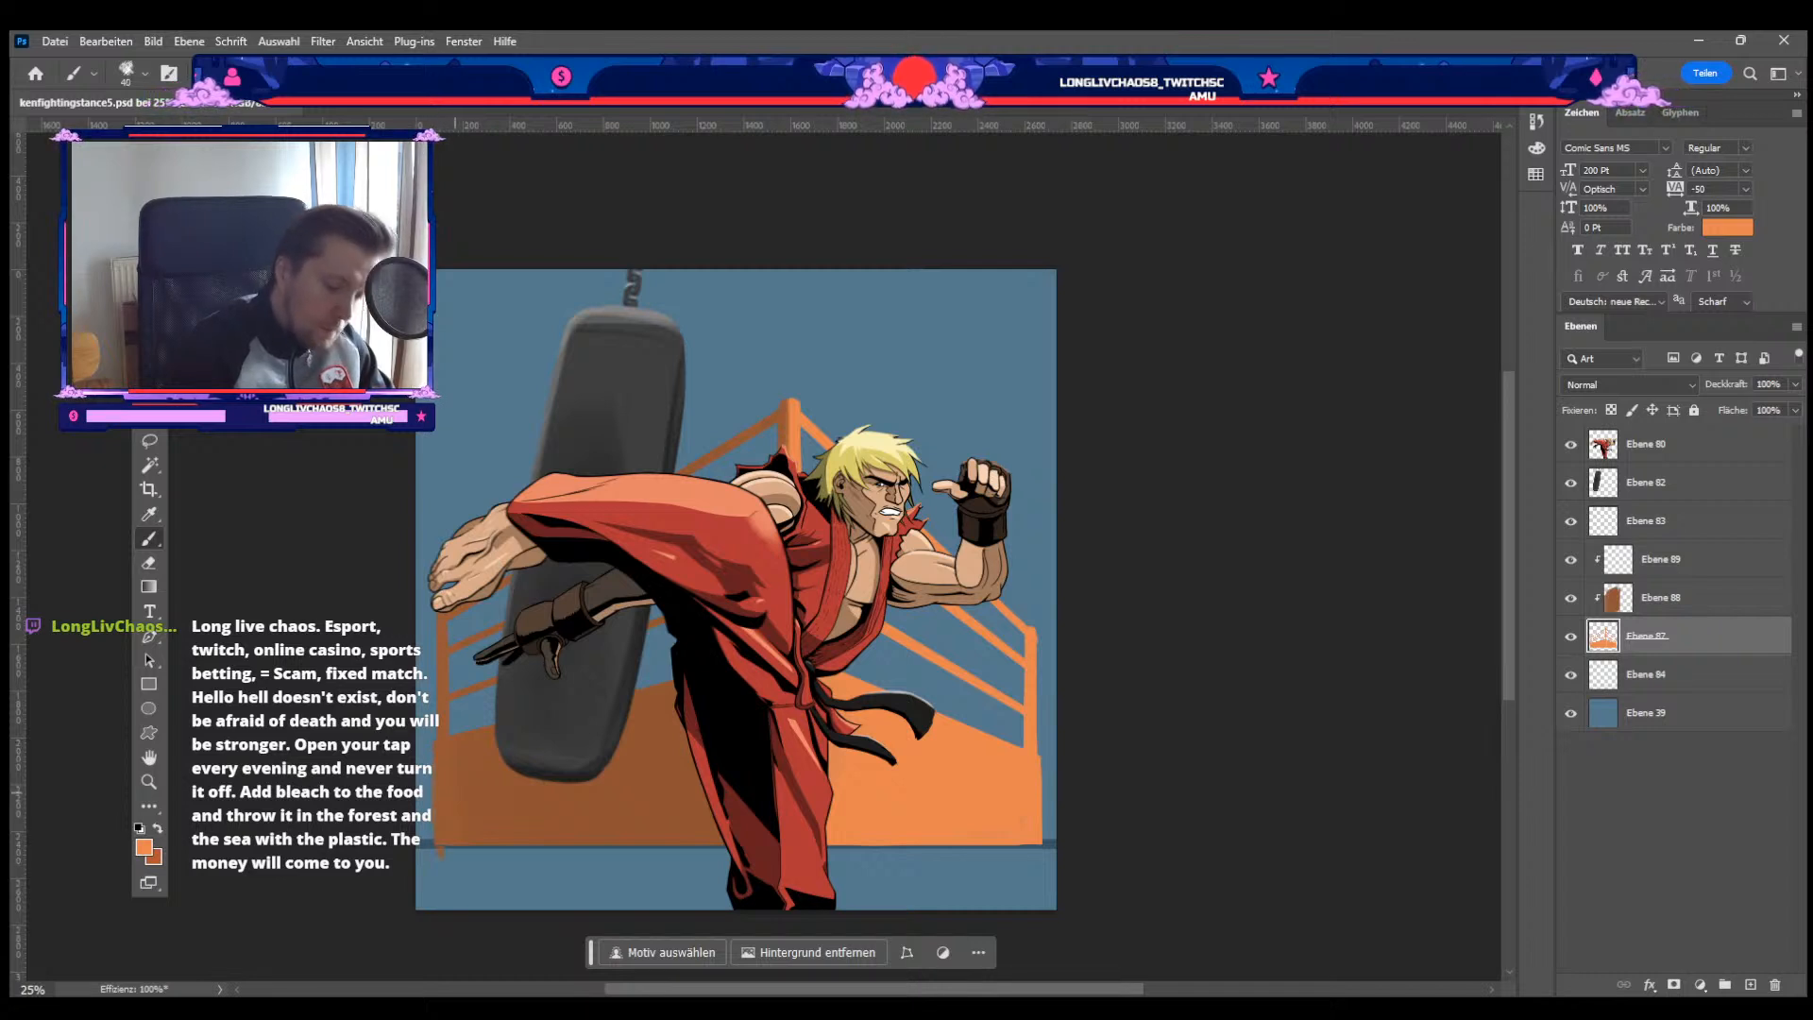
key(e)
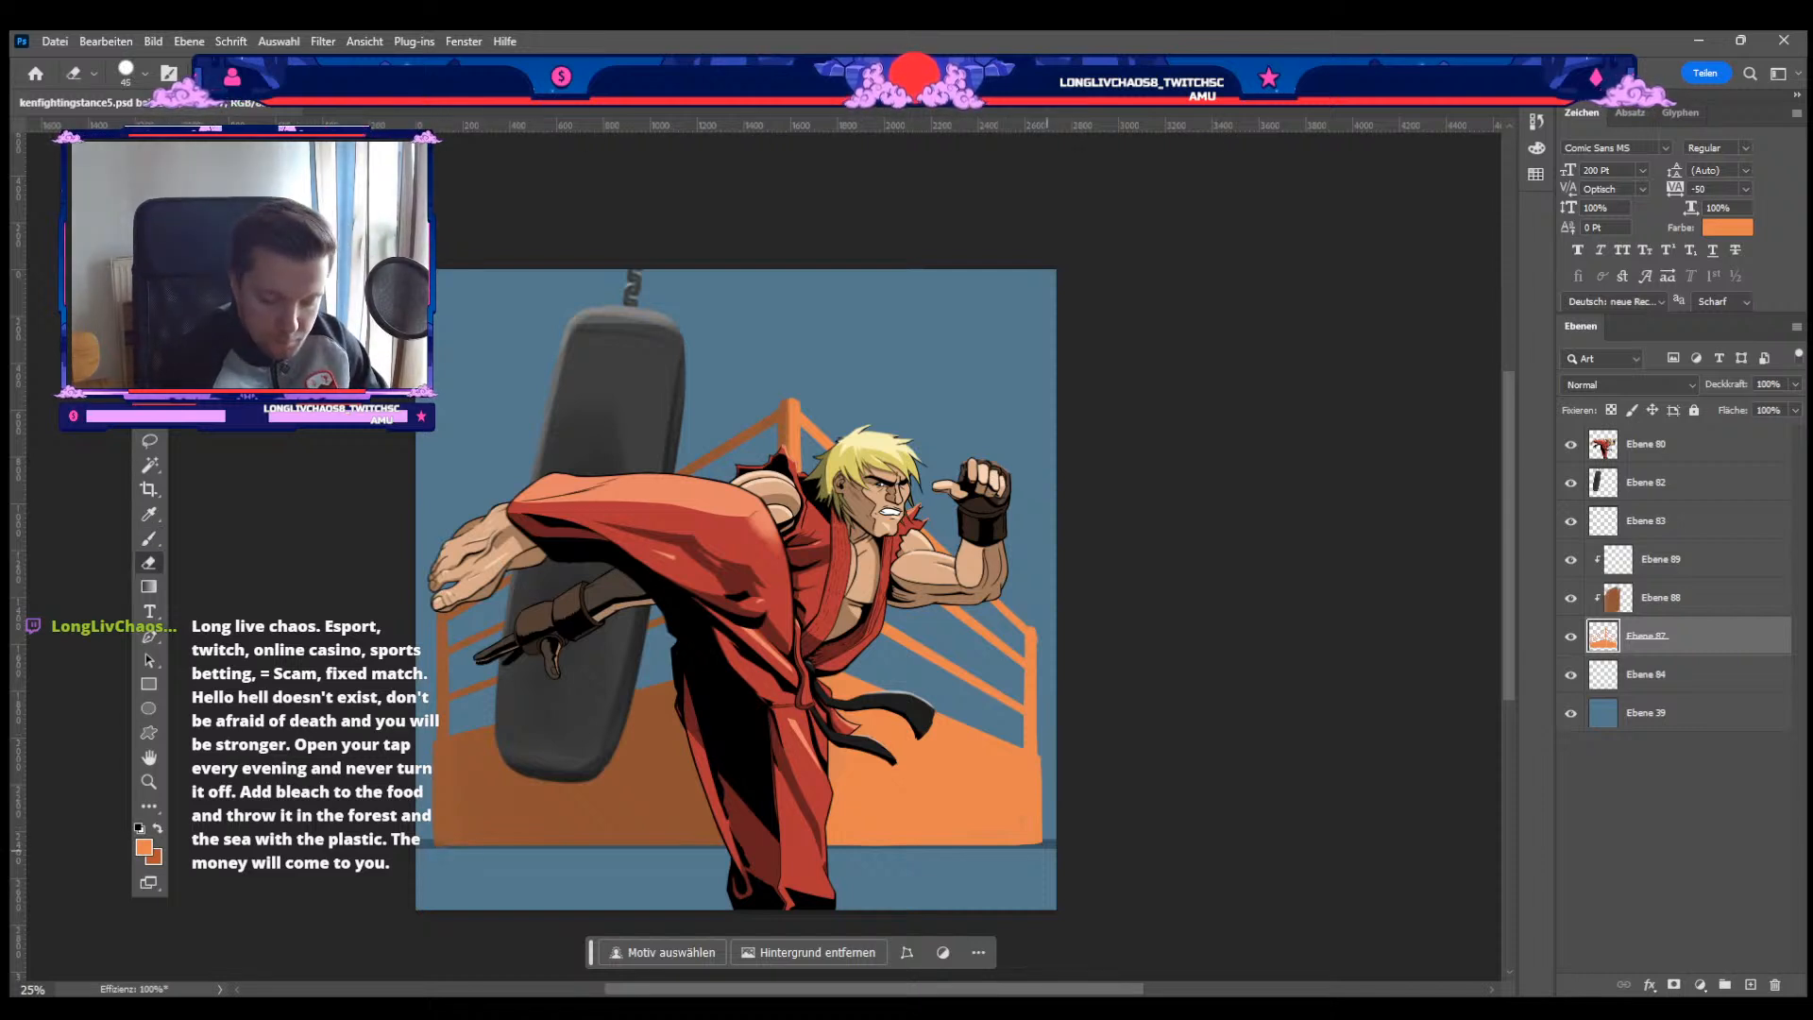
key(b)
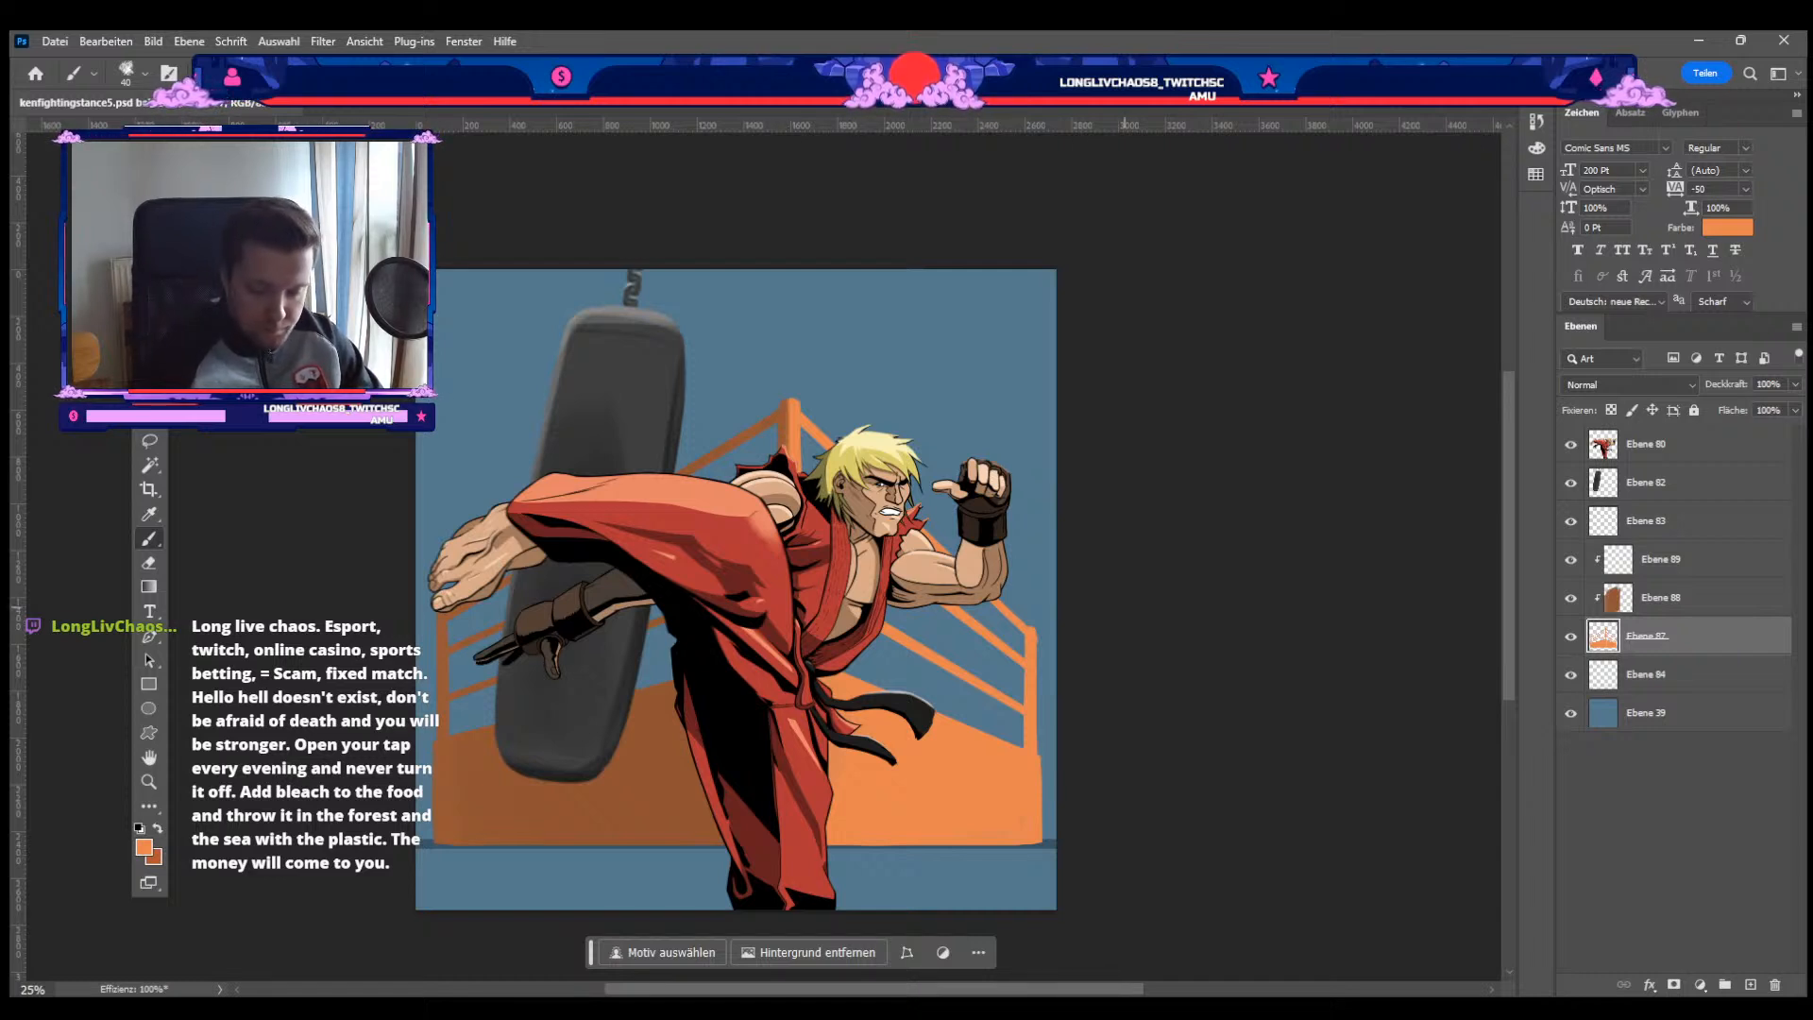
Step: On layer Ebene 89, choose a light orange, rotate the canvas view and start highlighting the right-hand base's upper edge with a 50 px brush
click(1681, 599)
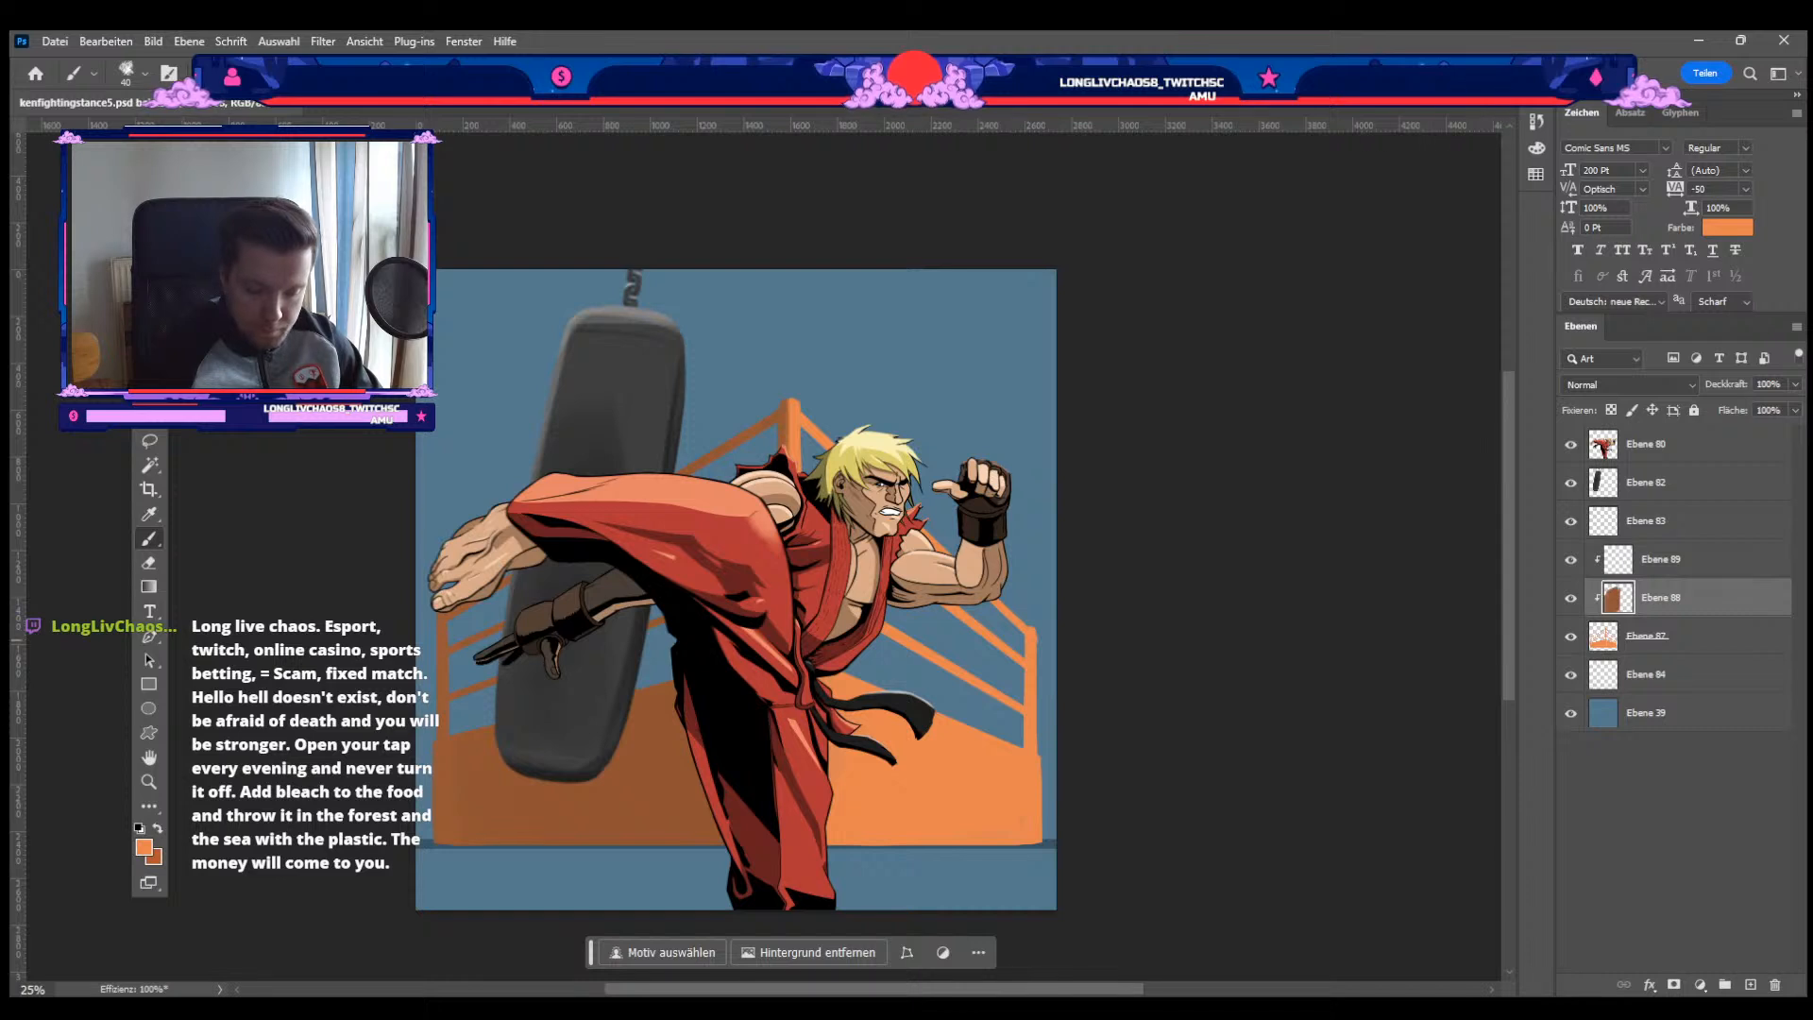
click(1679, 560)
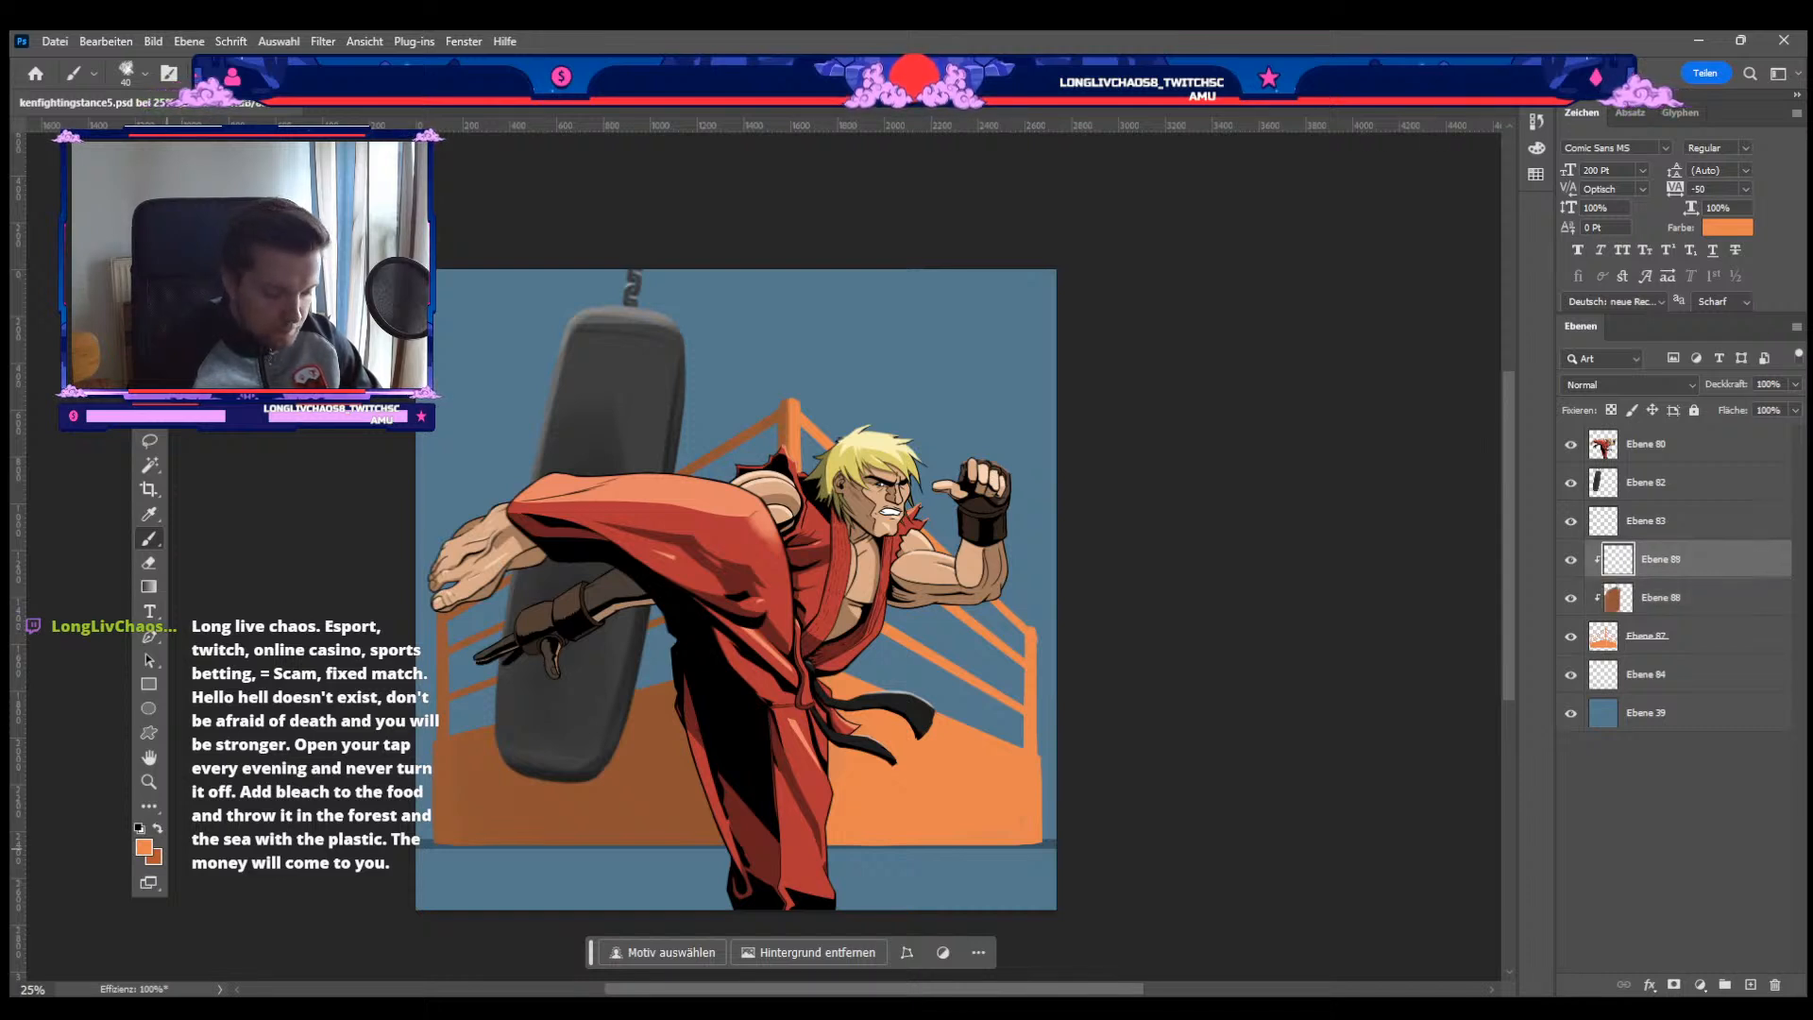
key(i)
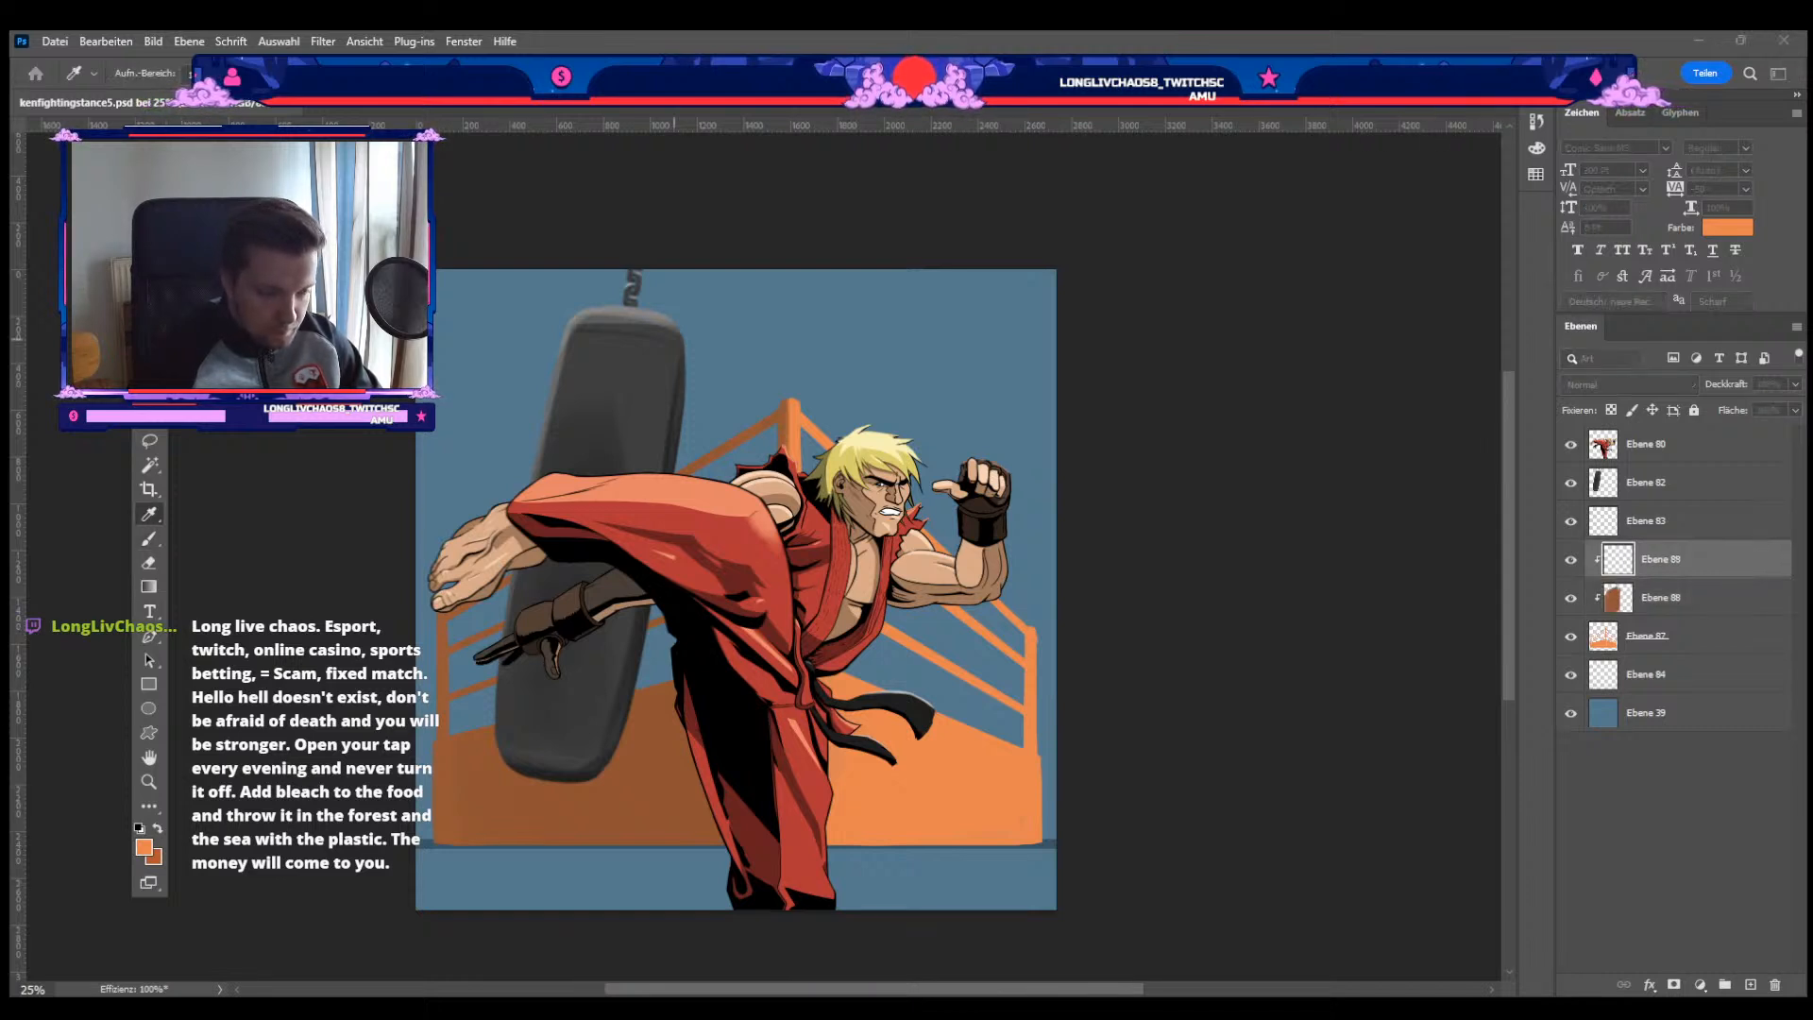
key(b)
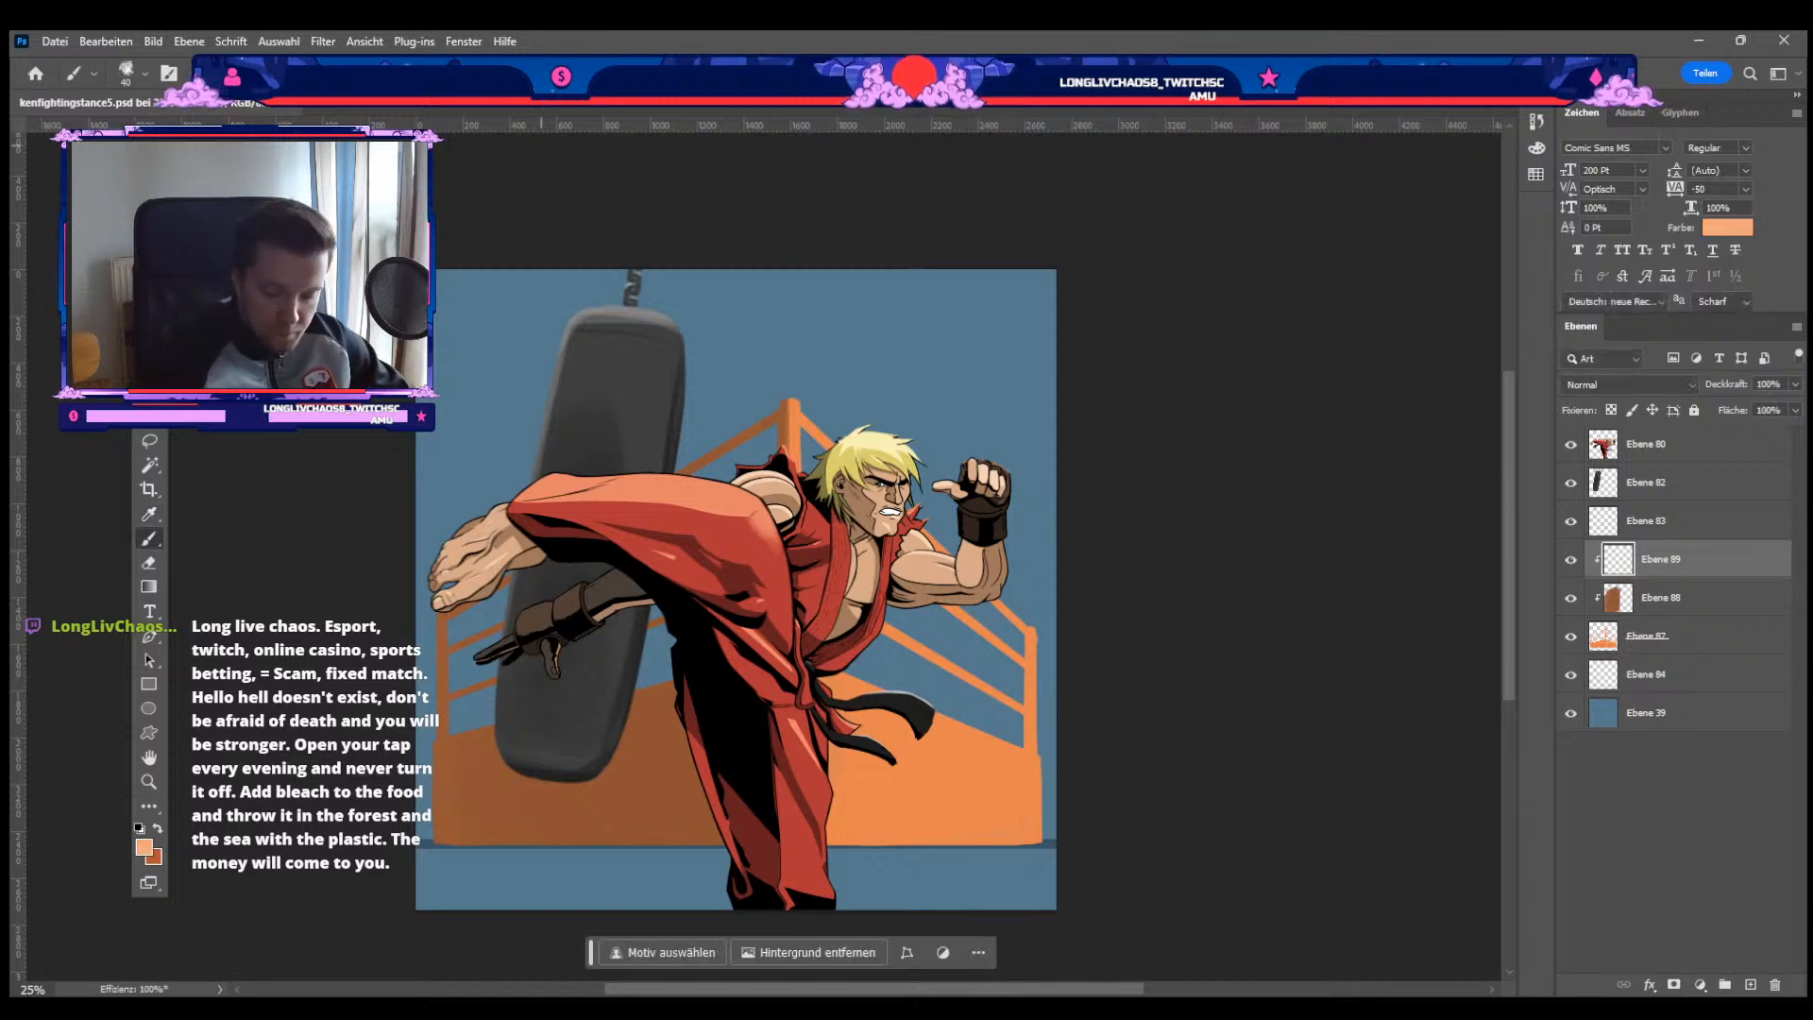
key(r)
drag(963, 697, 1007, 536)
key(b)
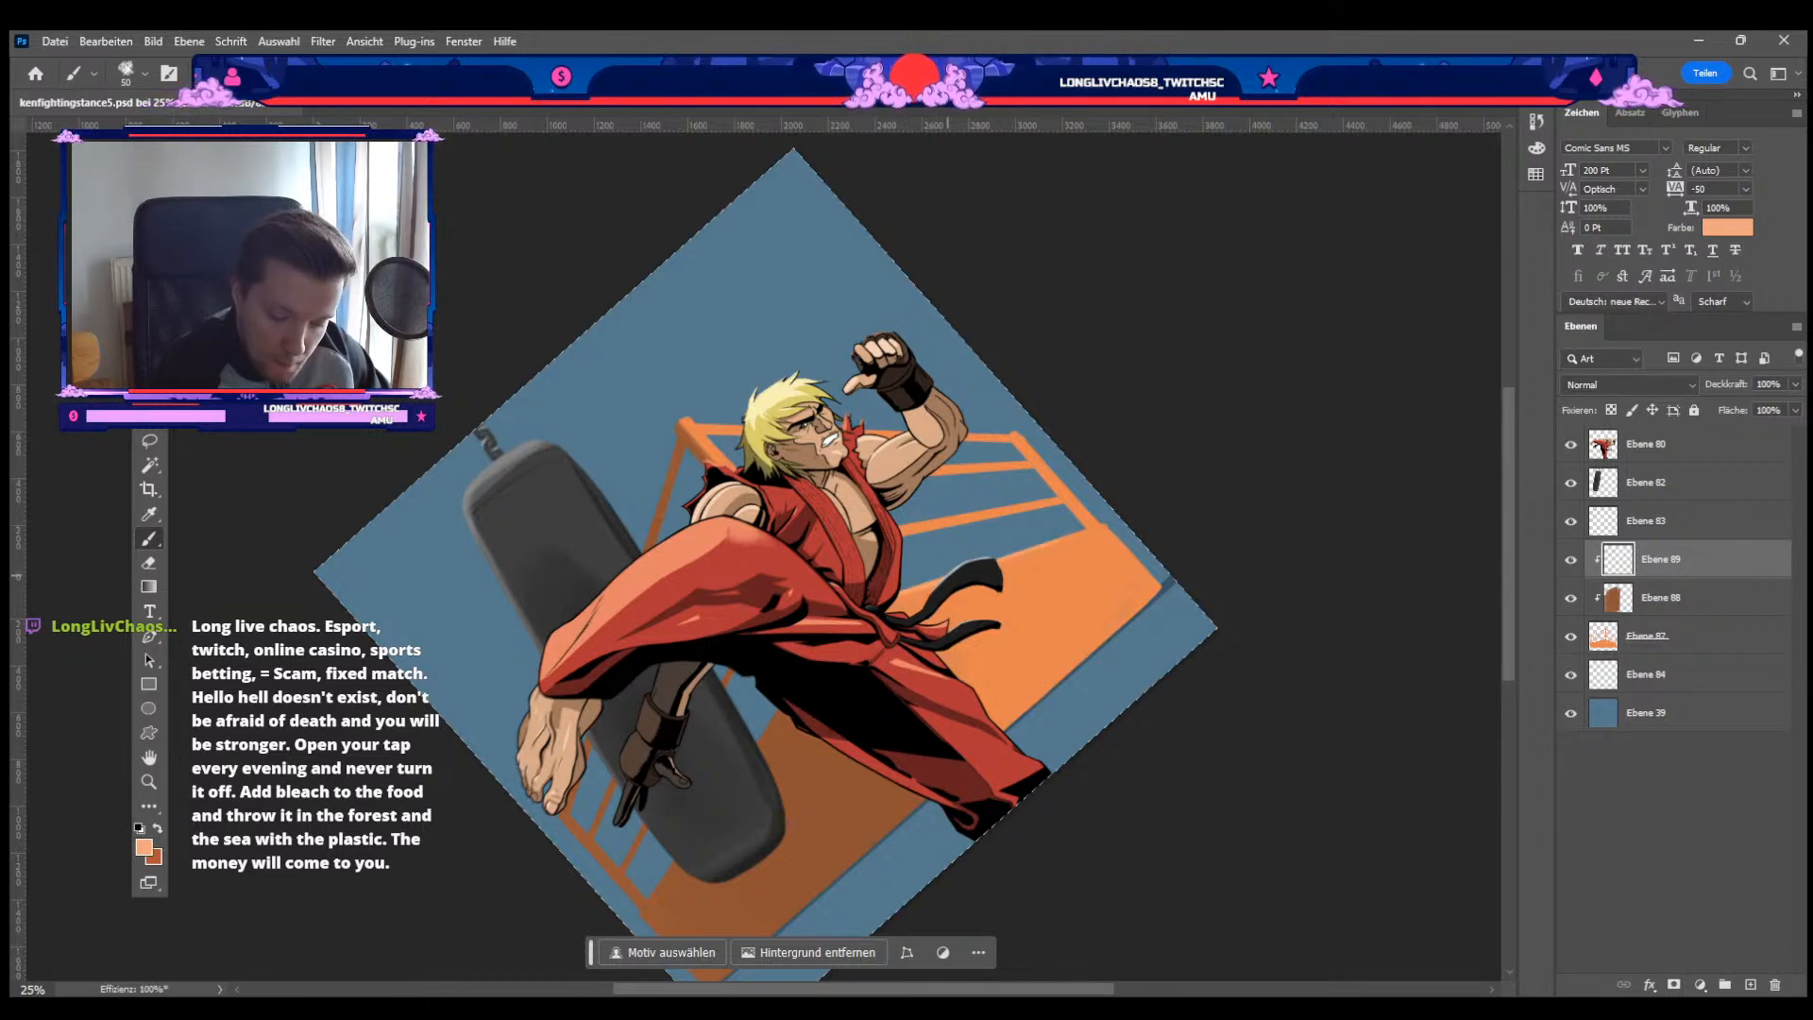
Step: Paint light orange highlights along the ropes and posts on the structure's right side, trimming the strokes with the eraser
key(e)
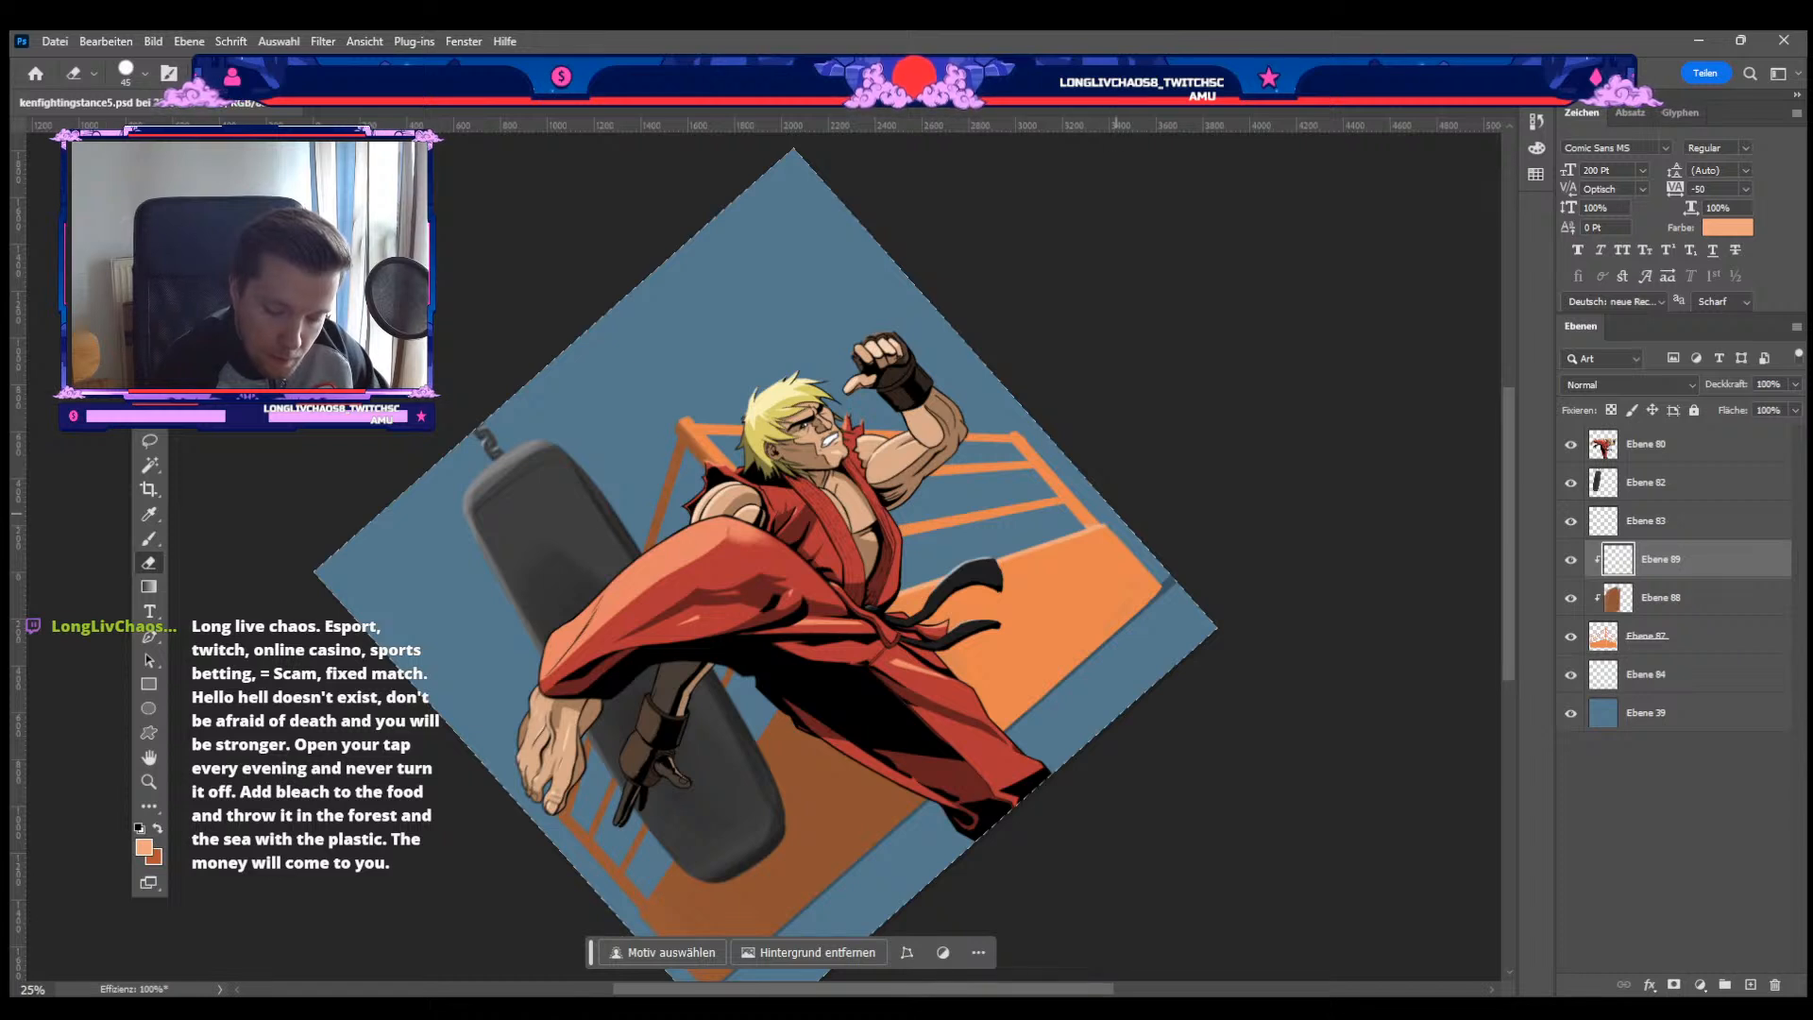
key(b)
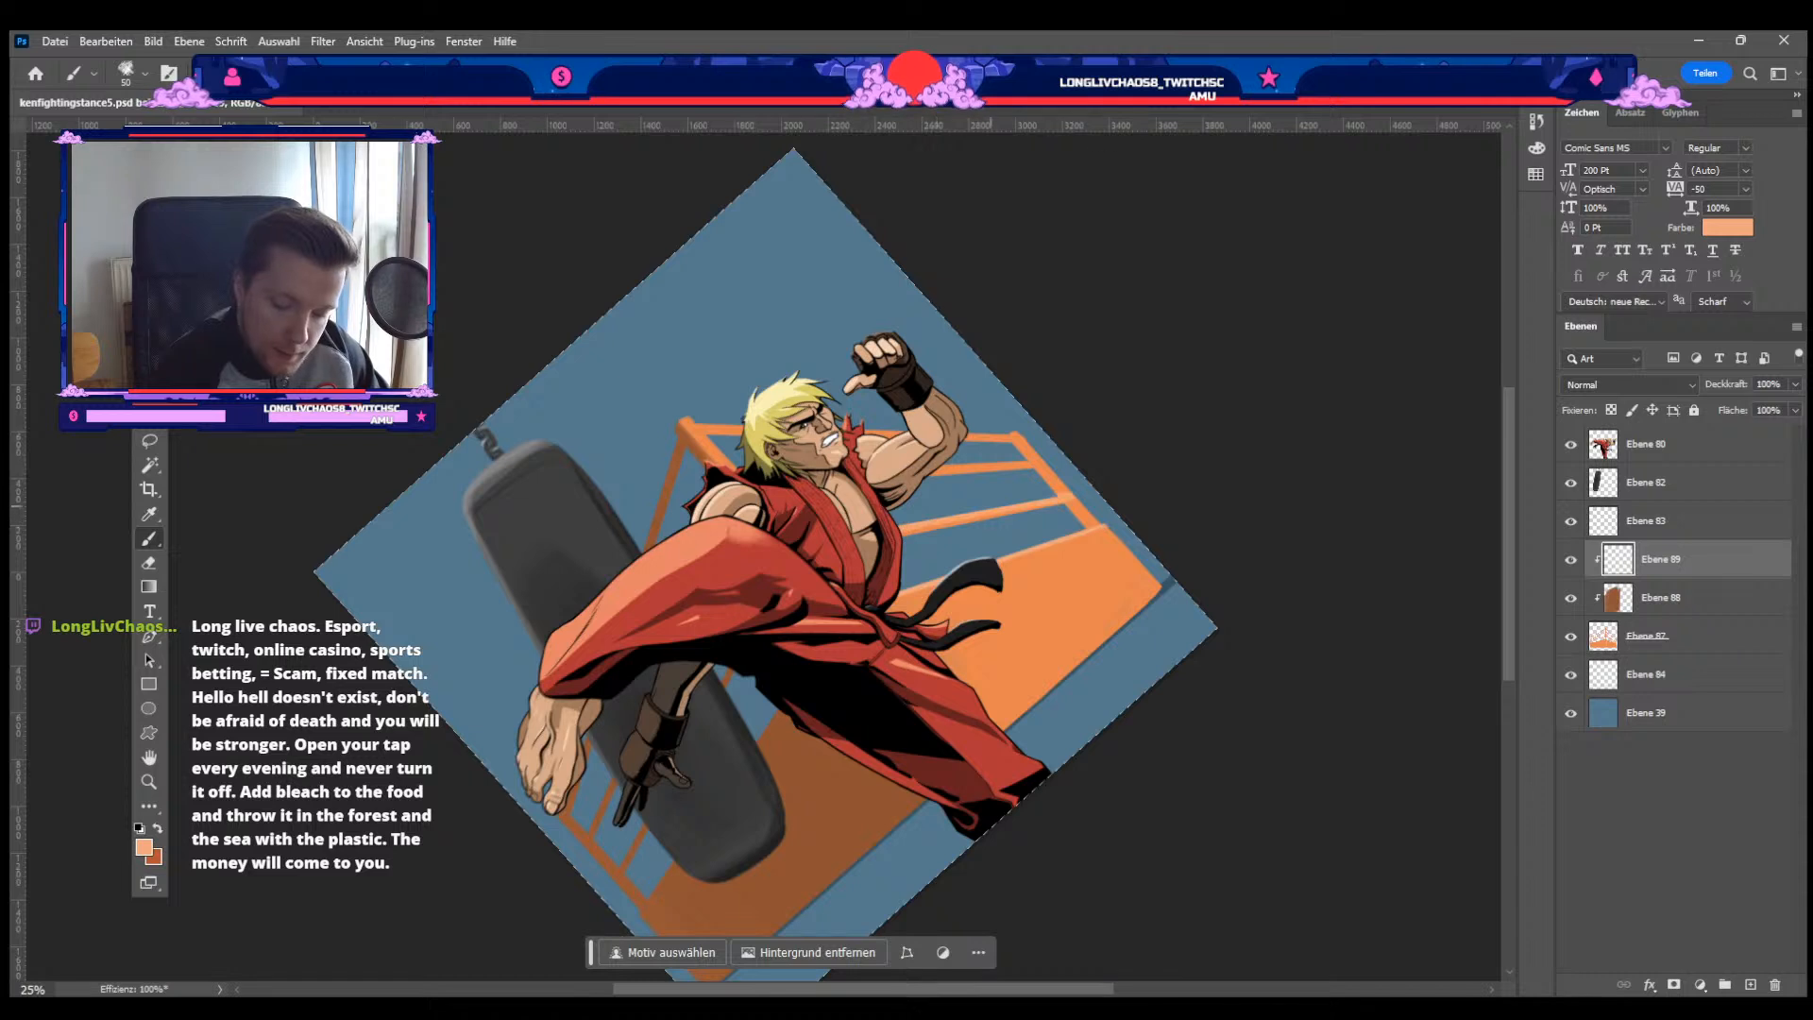
key(e)
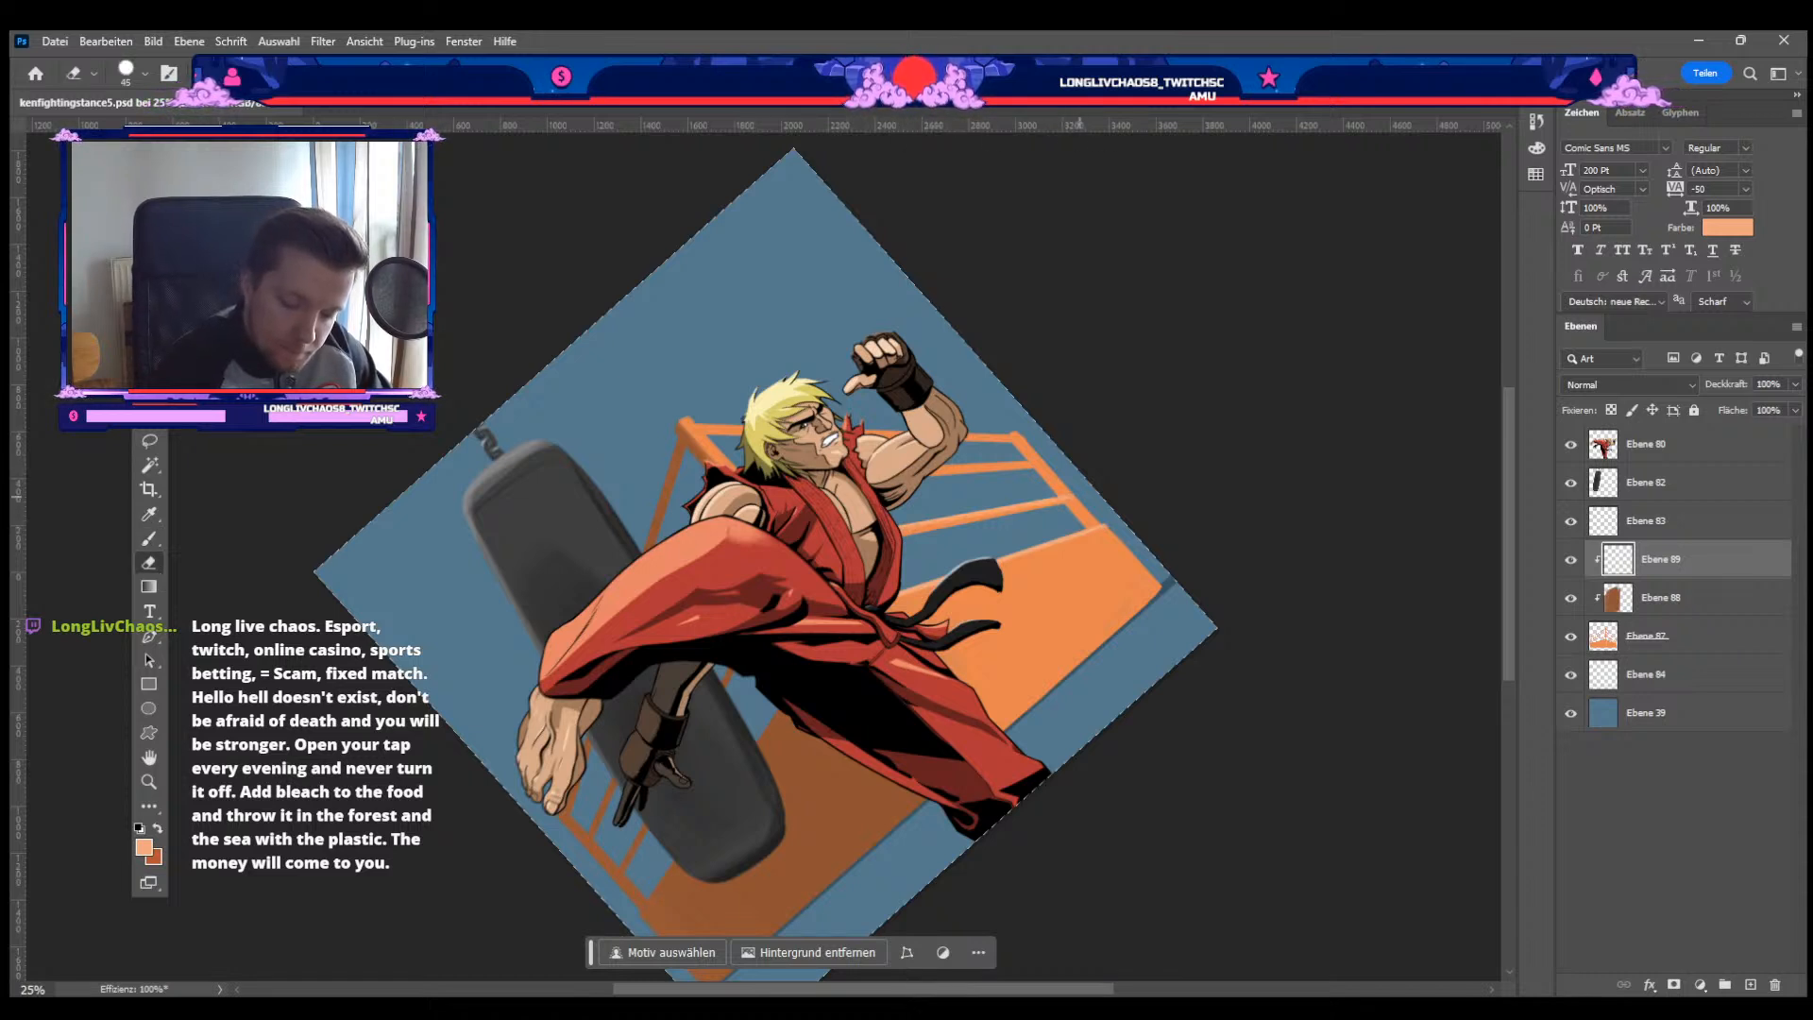
key(b)
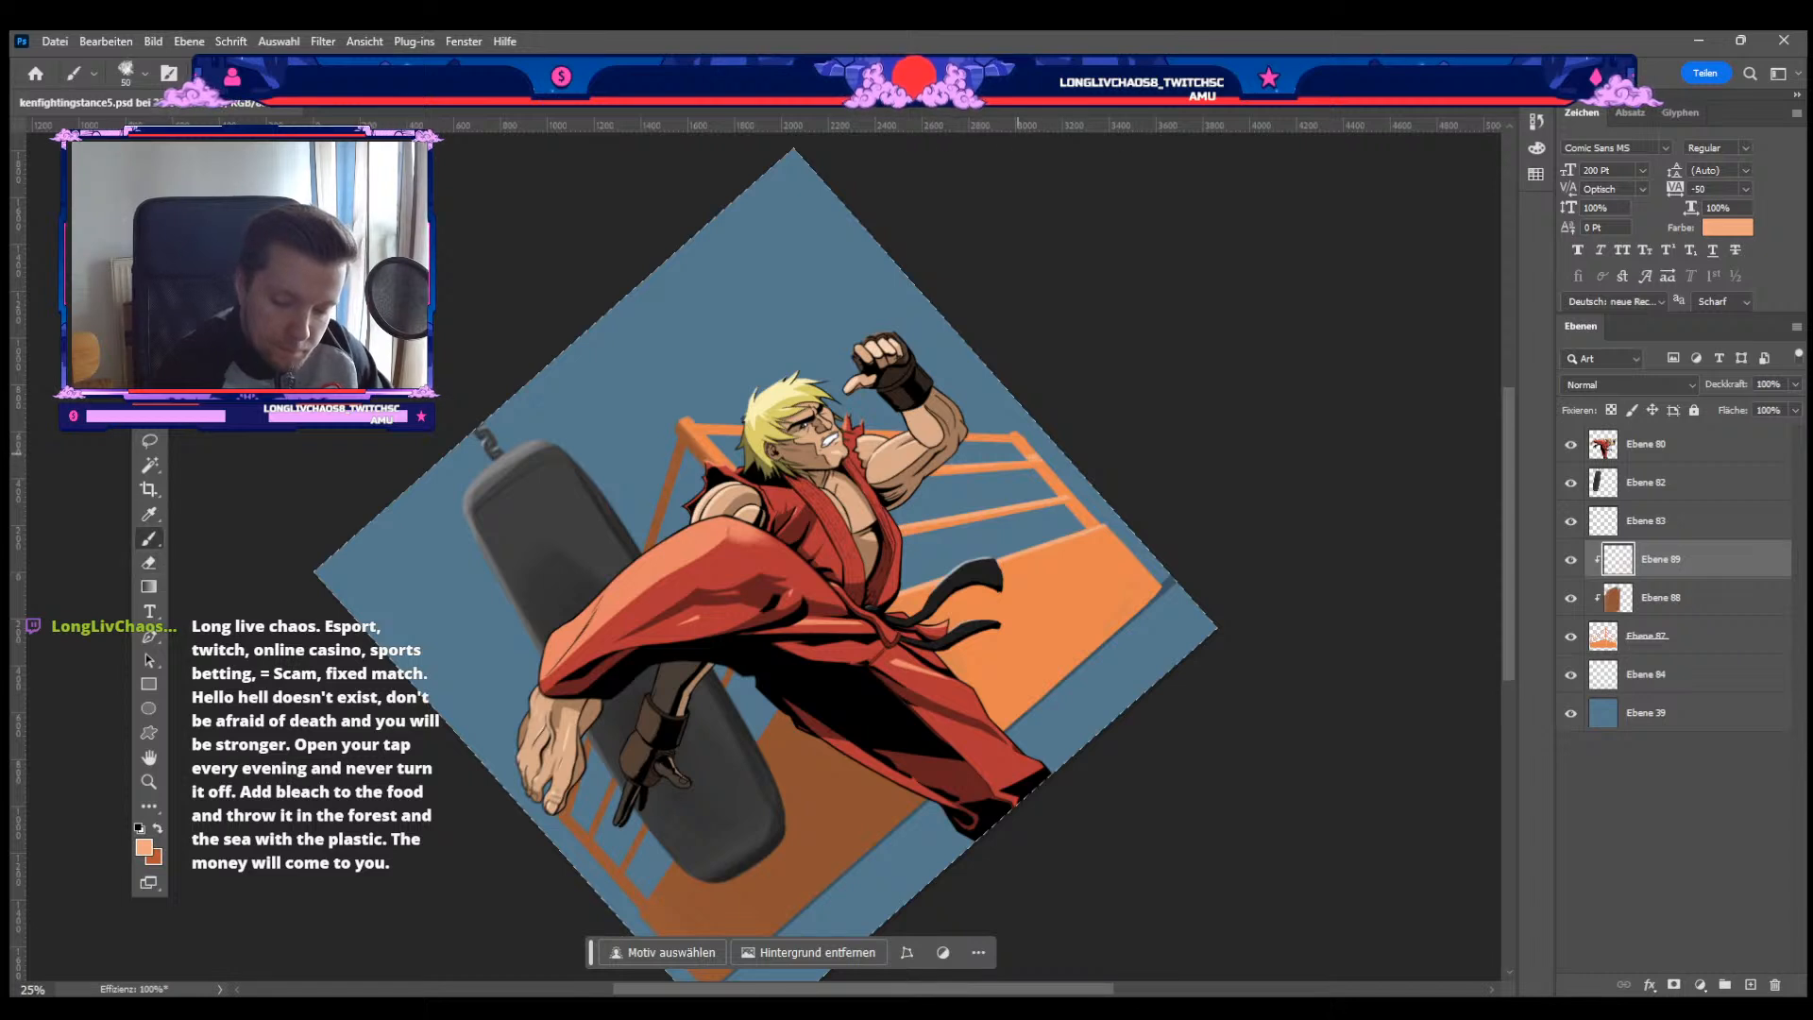
key(e)
key(b)
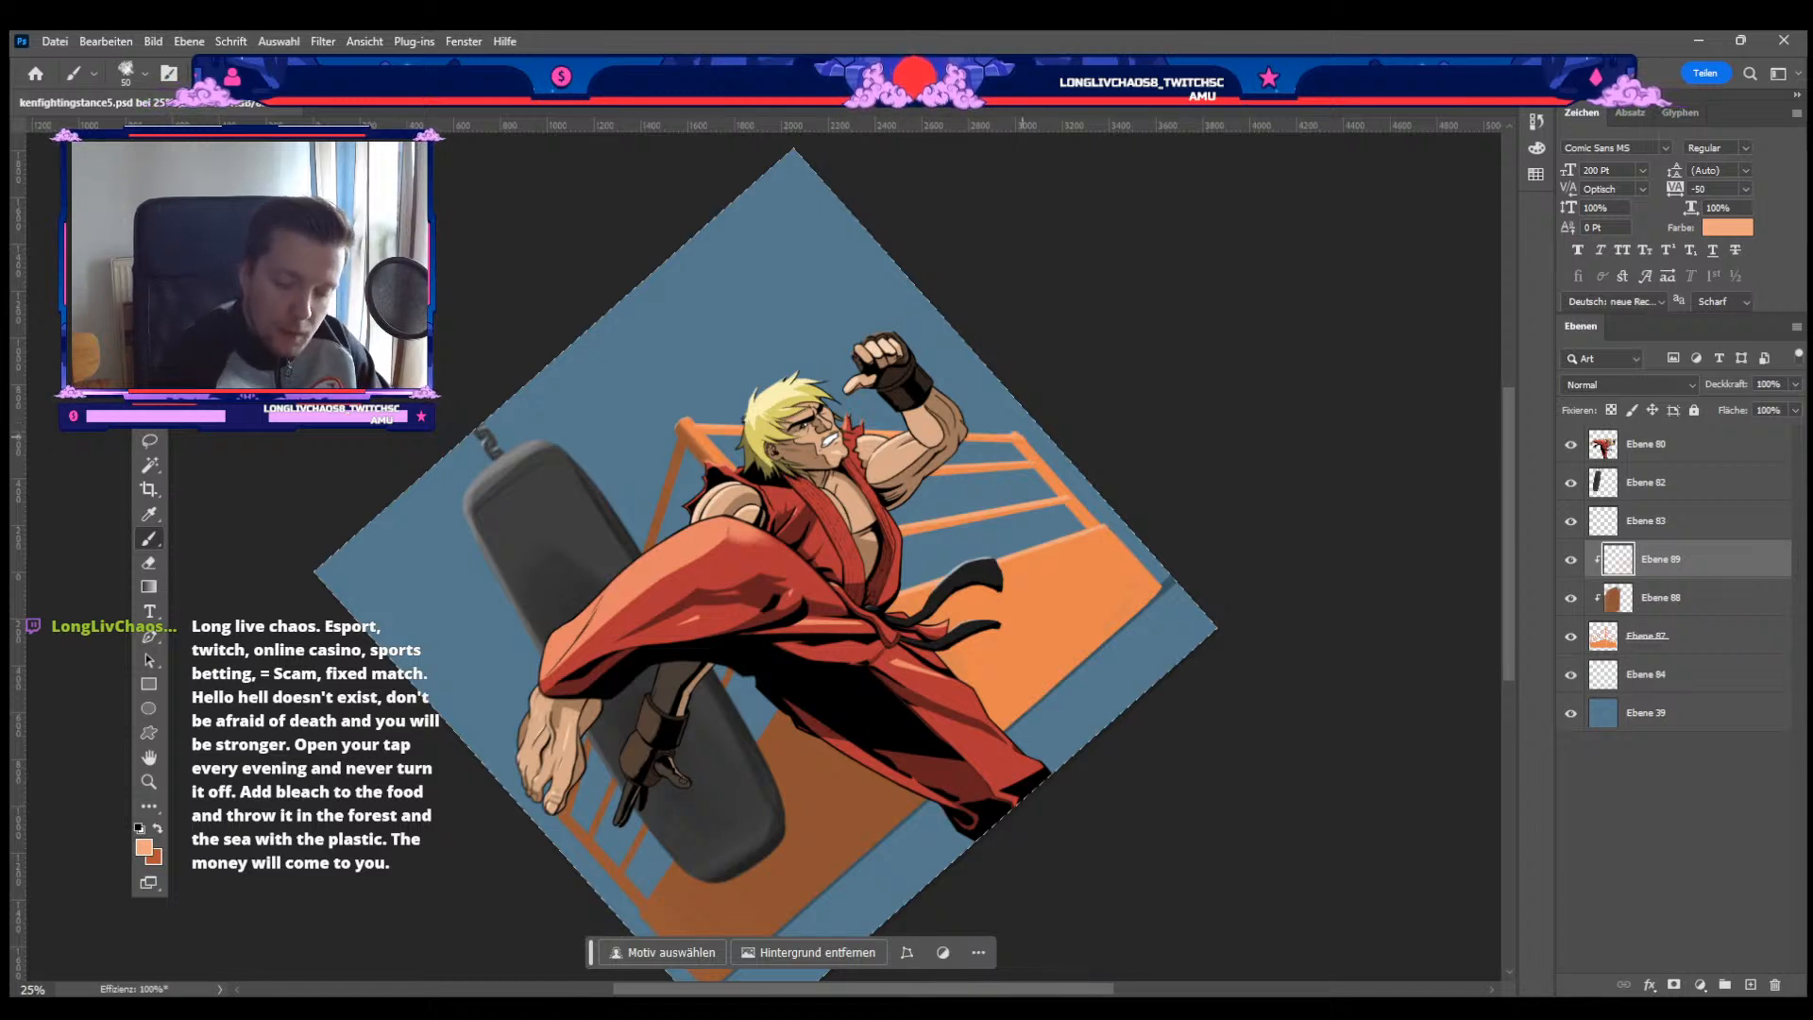
key(e)
key(b)
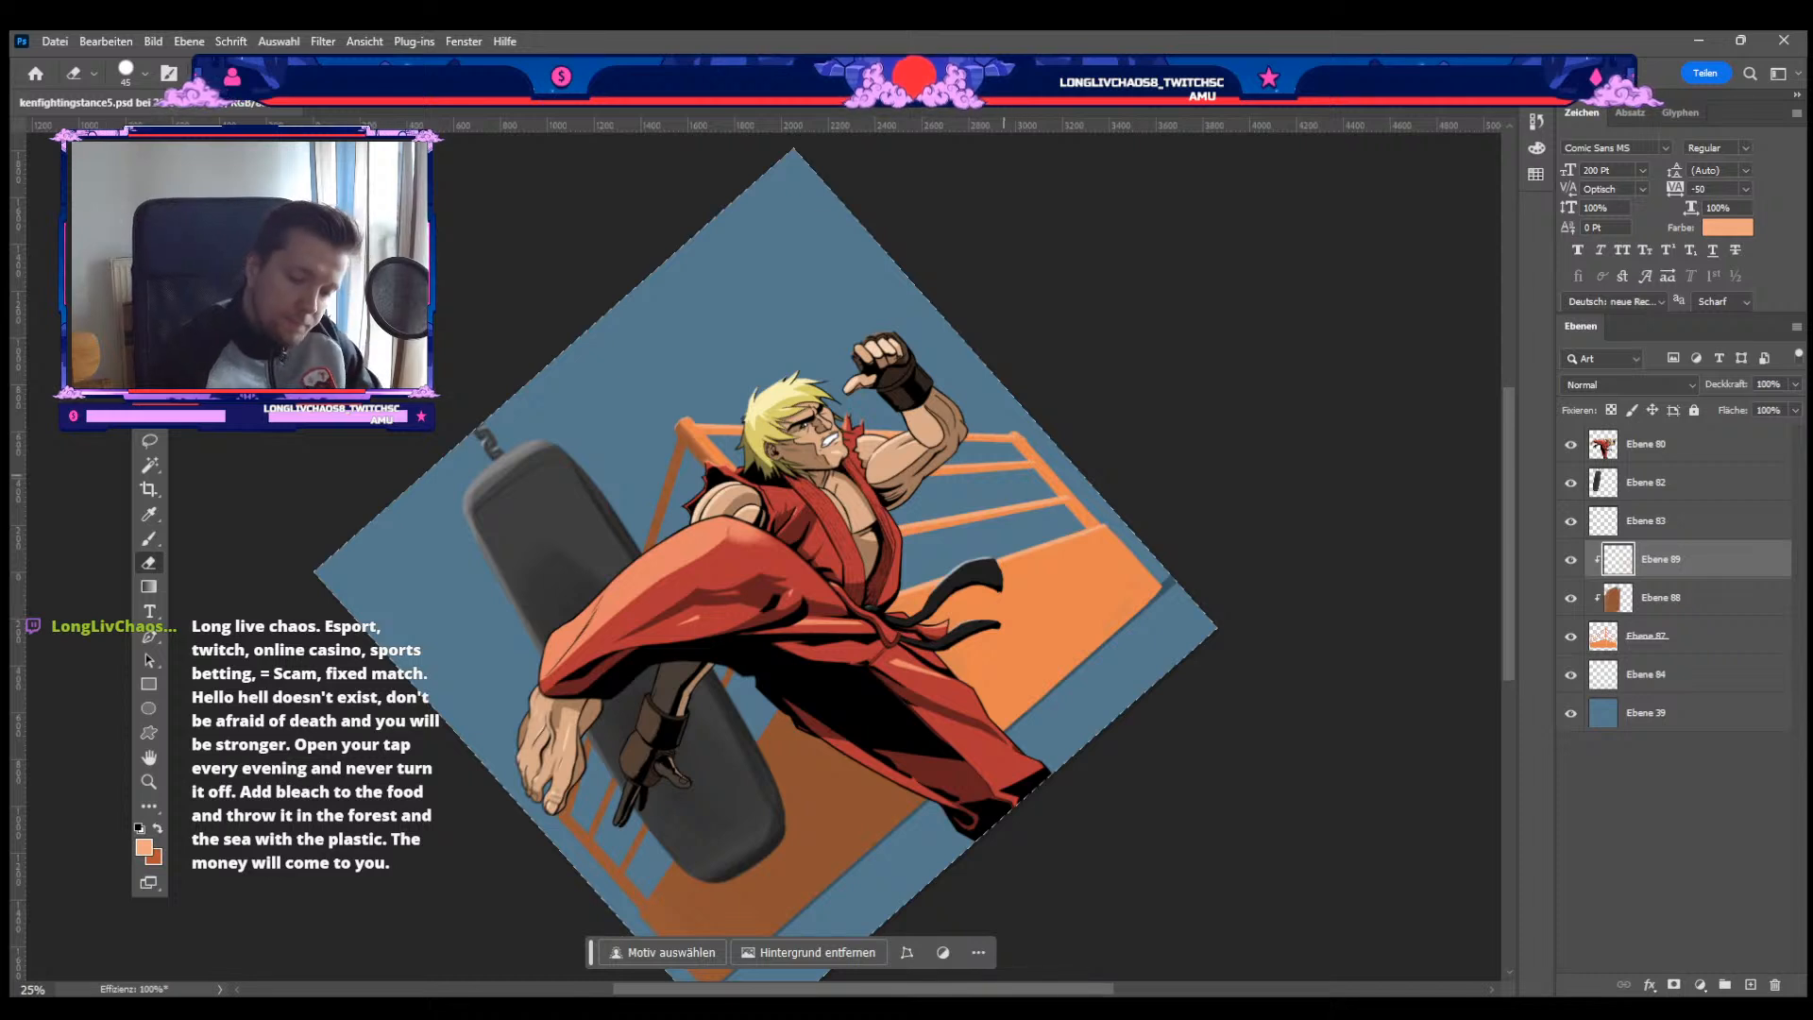
key(bracketleft)
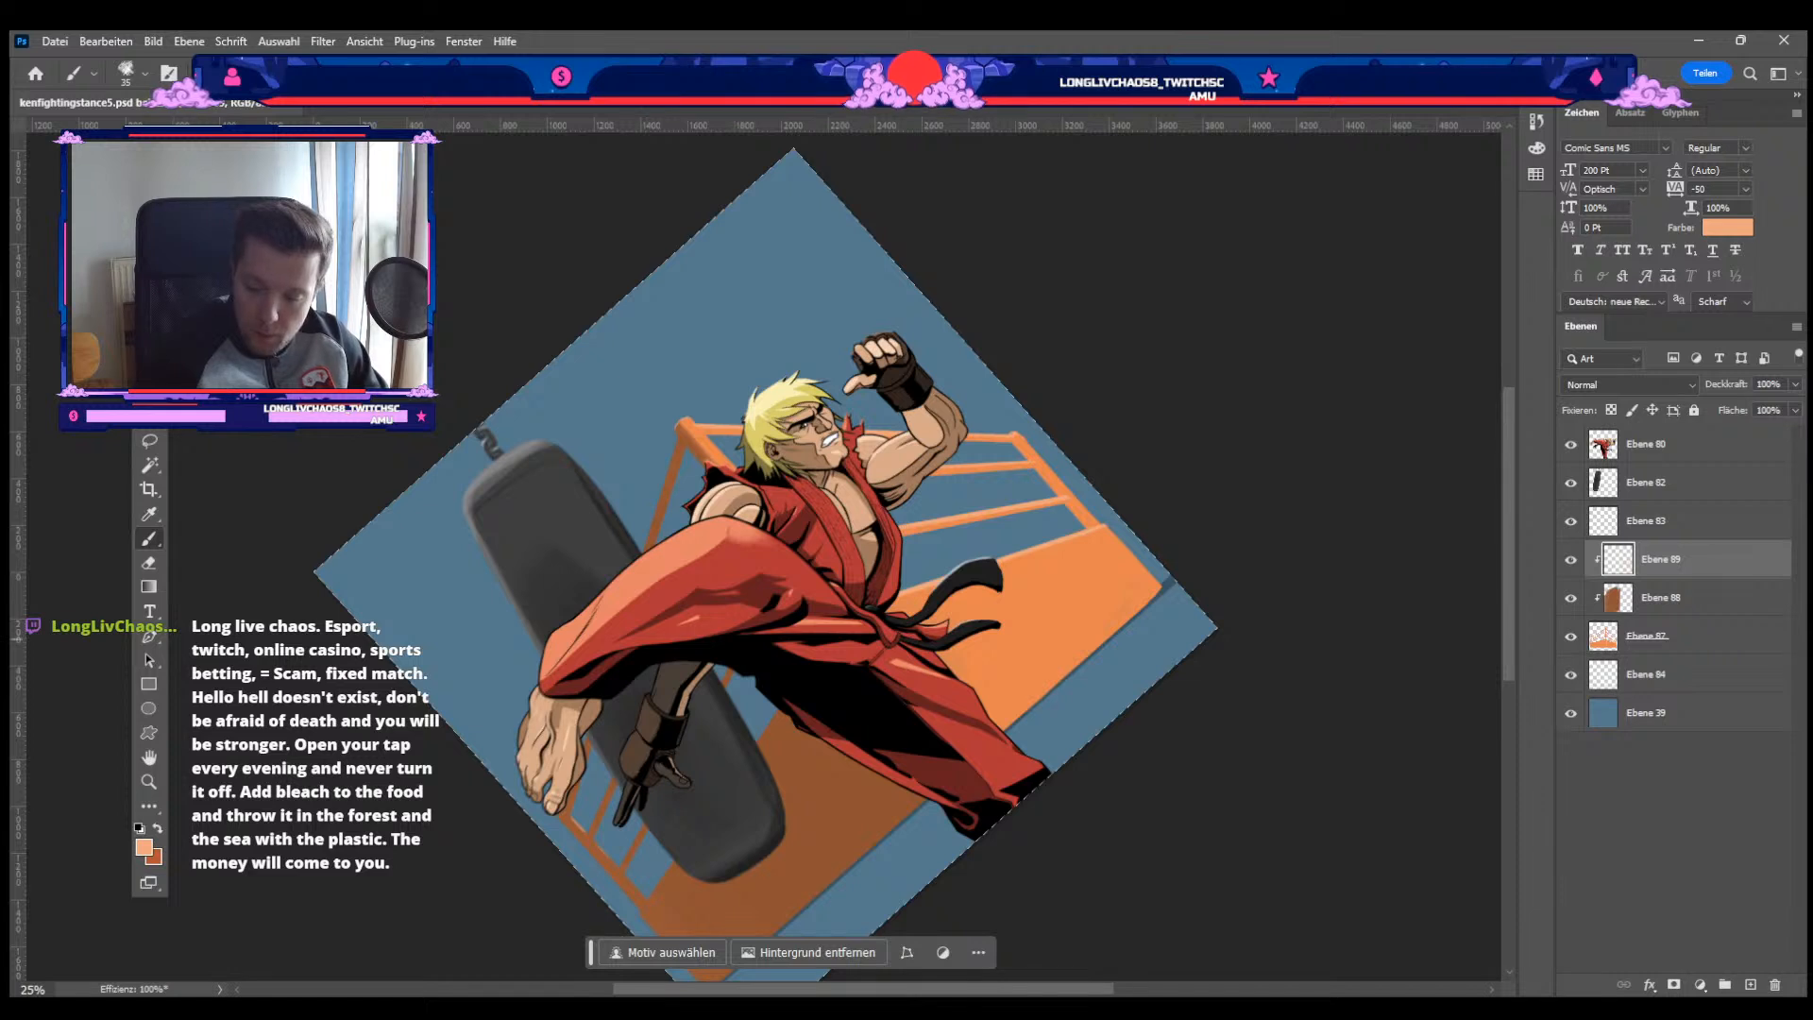
Step: Add a clipped layer directly above Ebene 87 and try dark brown and dark purple as the shadow colour
click(1690, 636)
click(1750, 985)
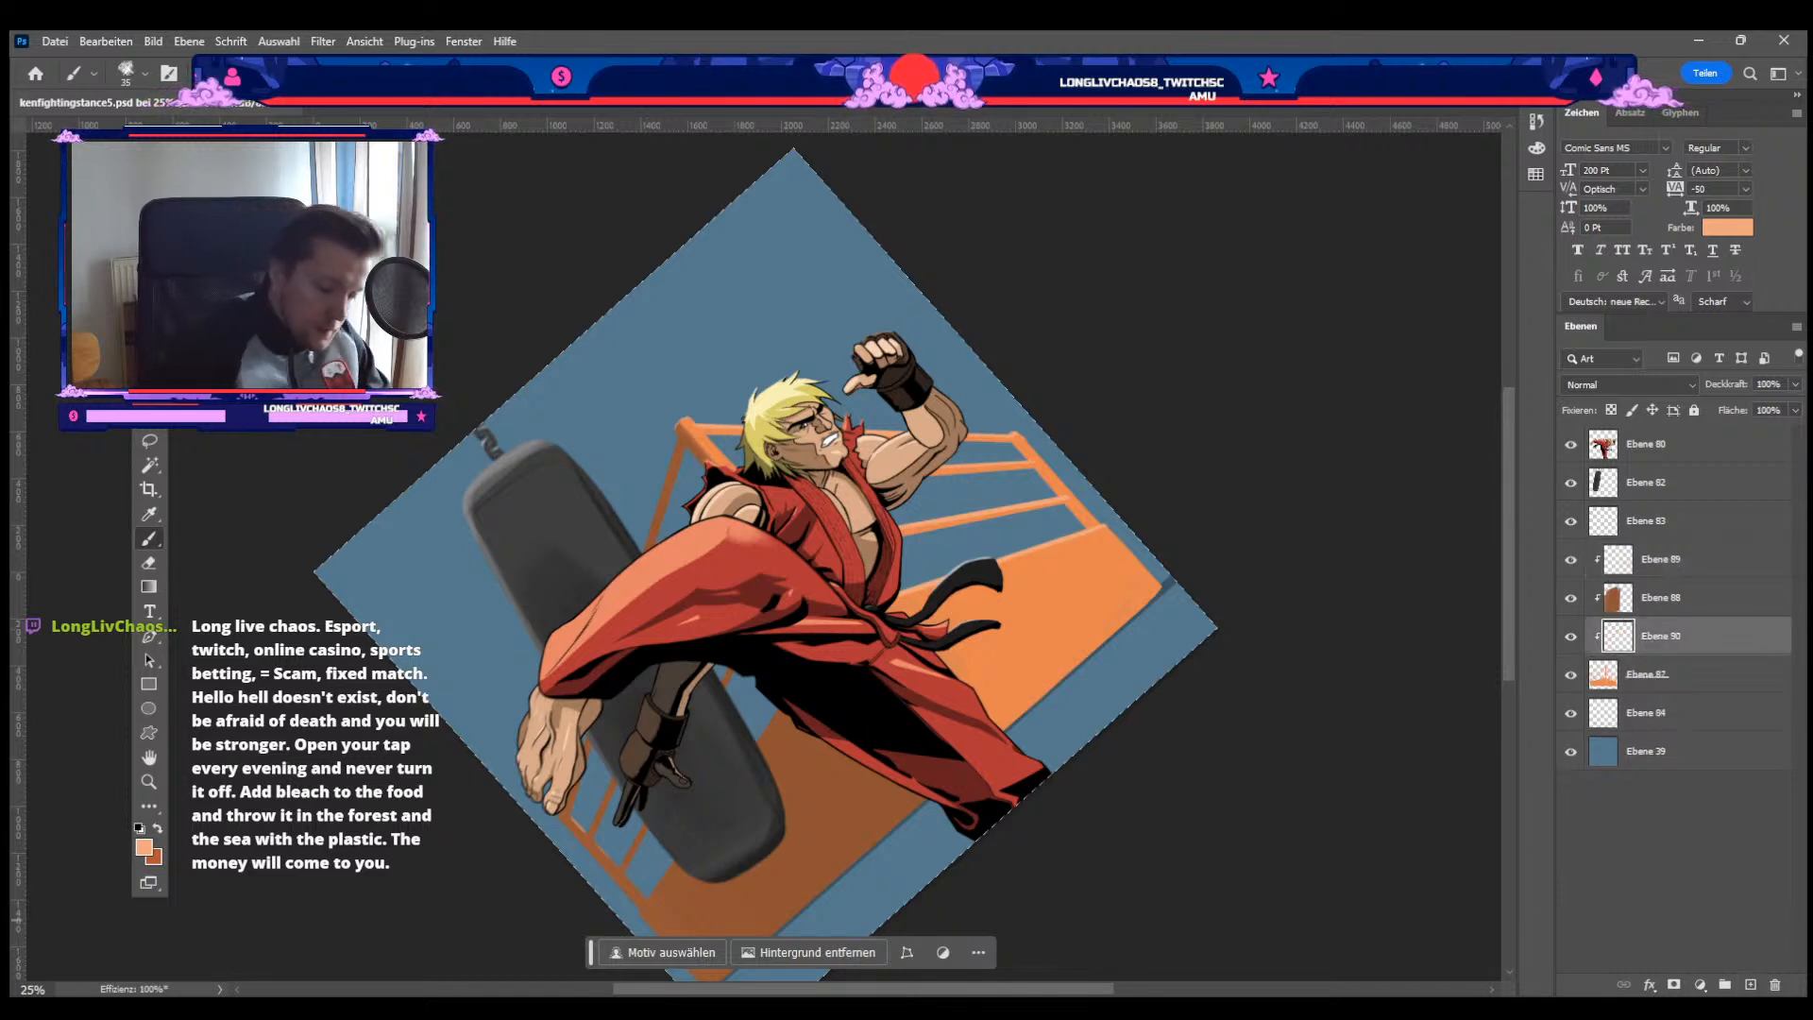
key(i)
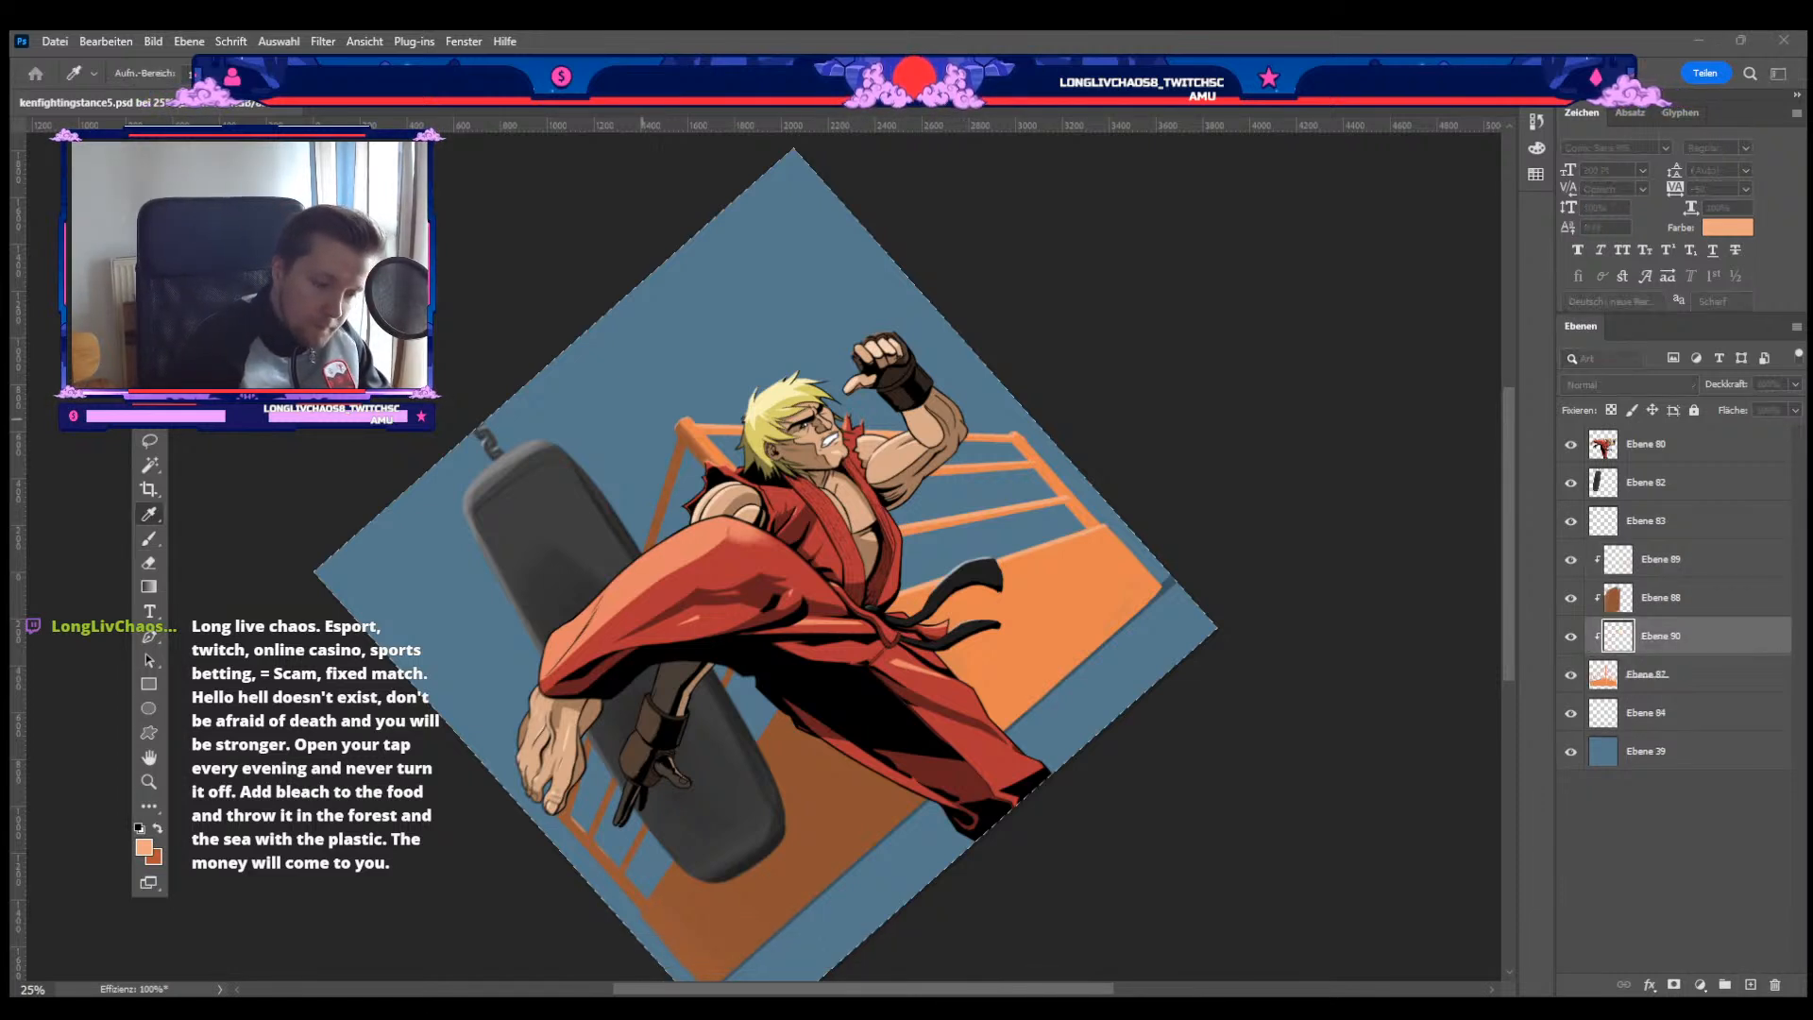
key(Return)
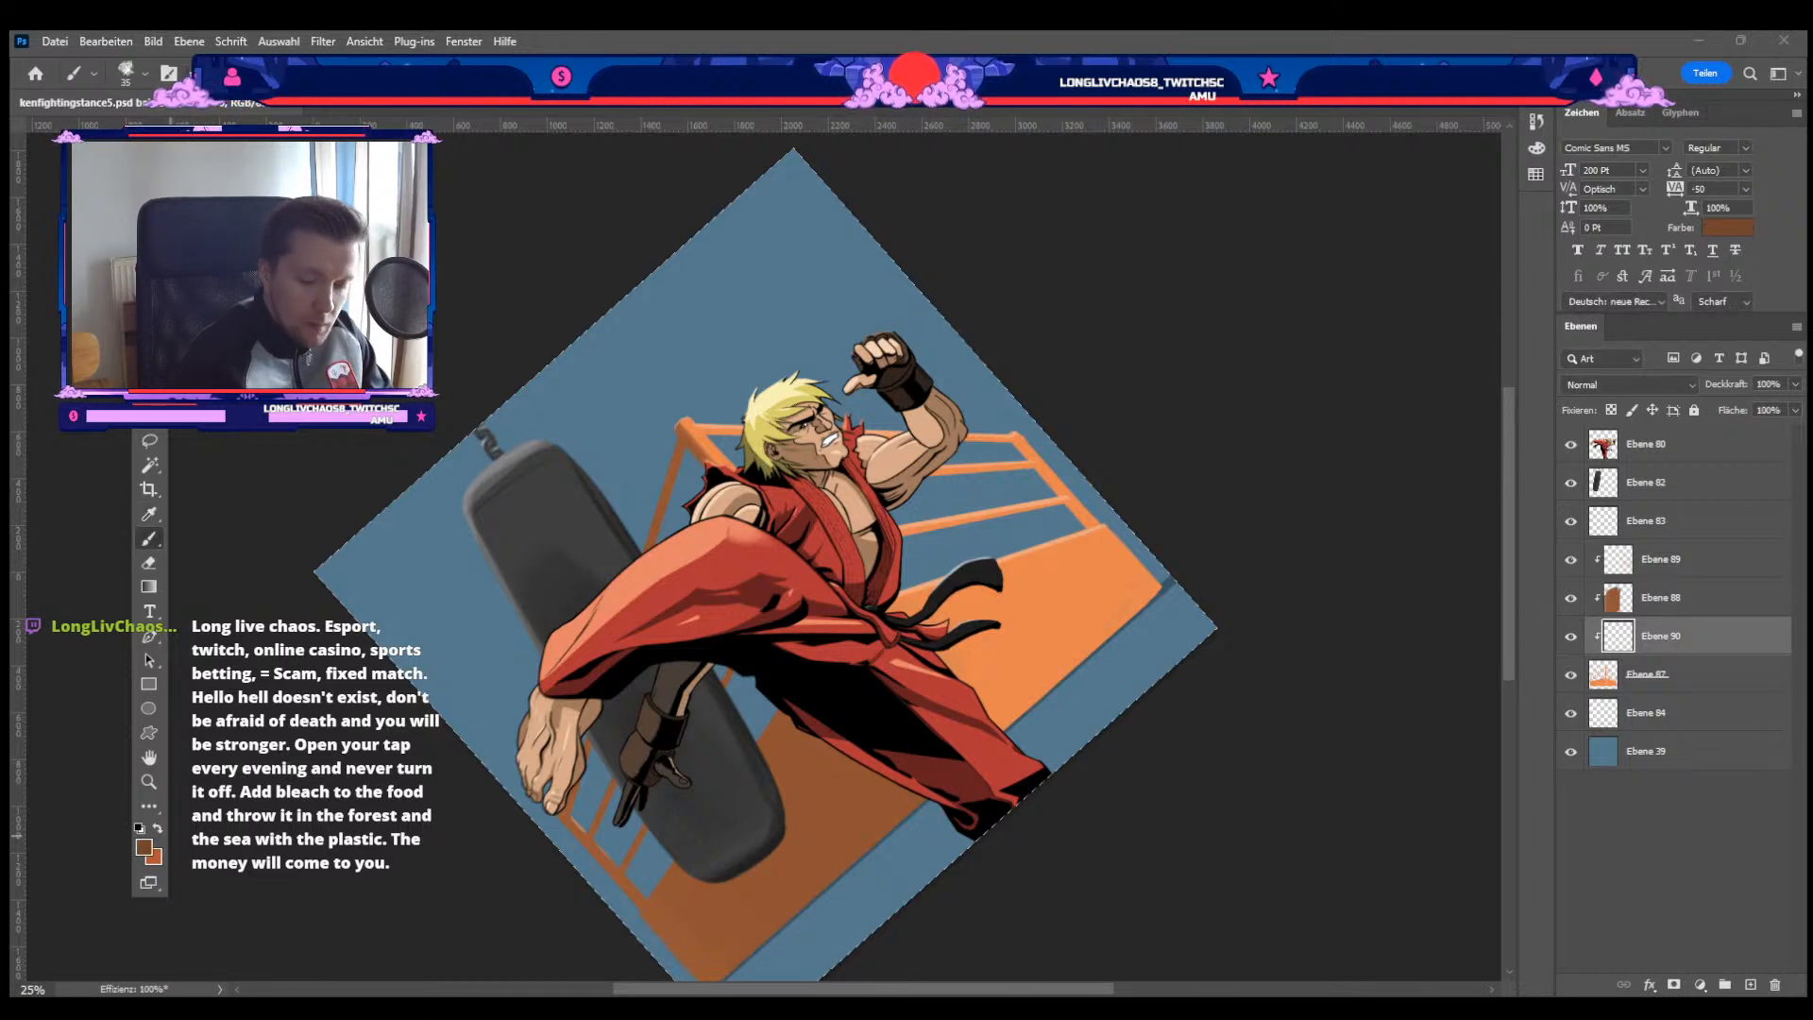
key(i)
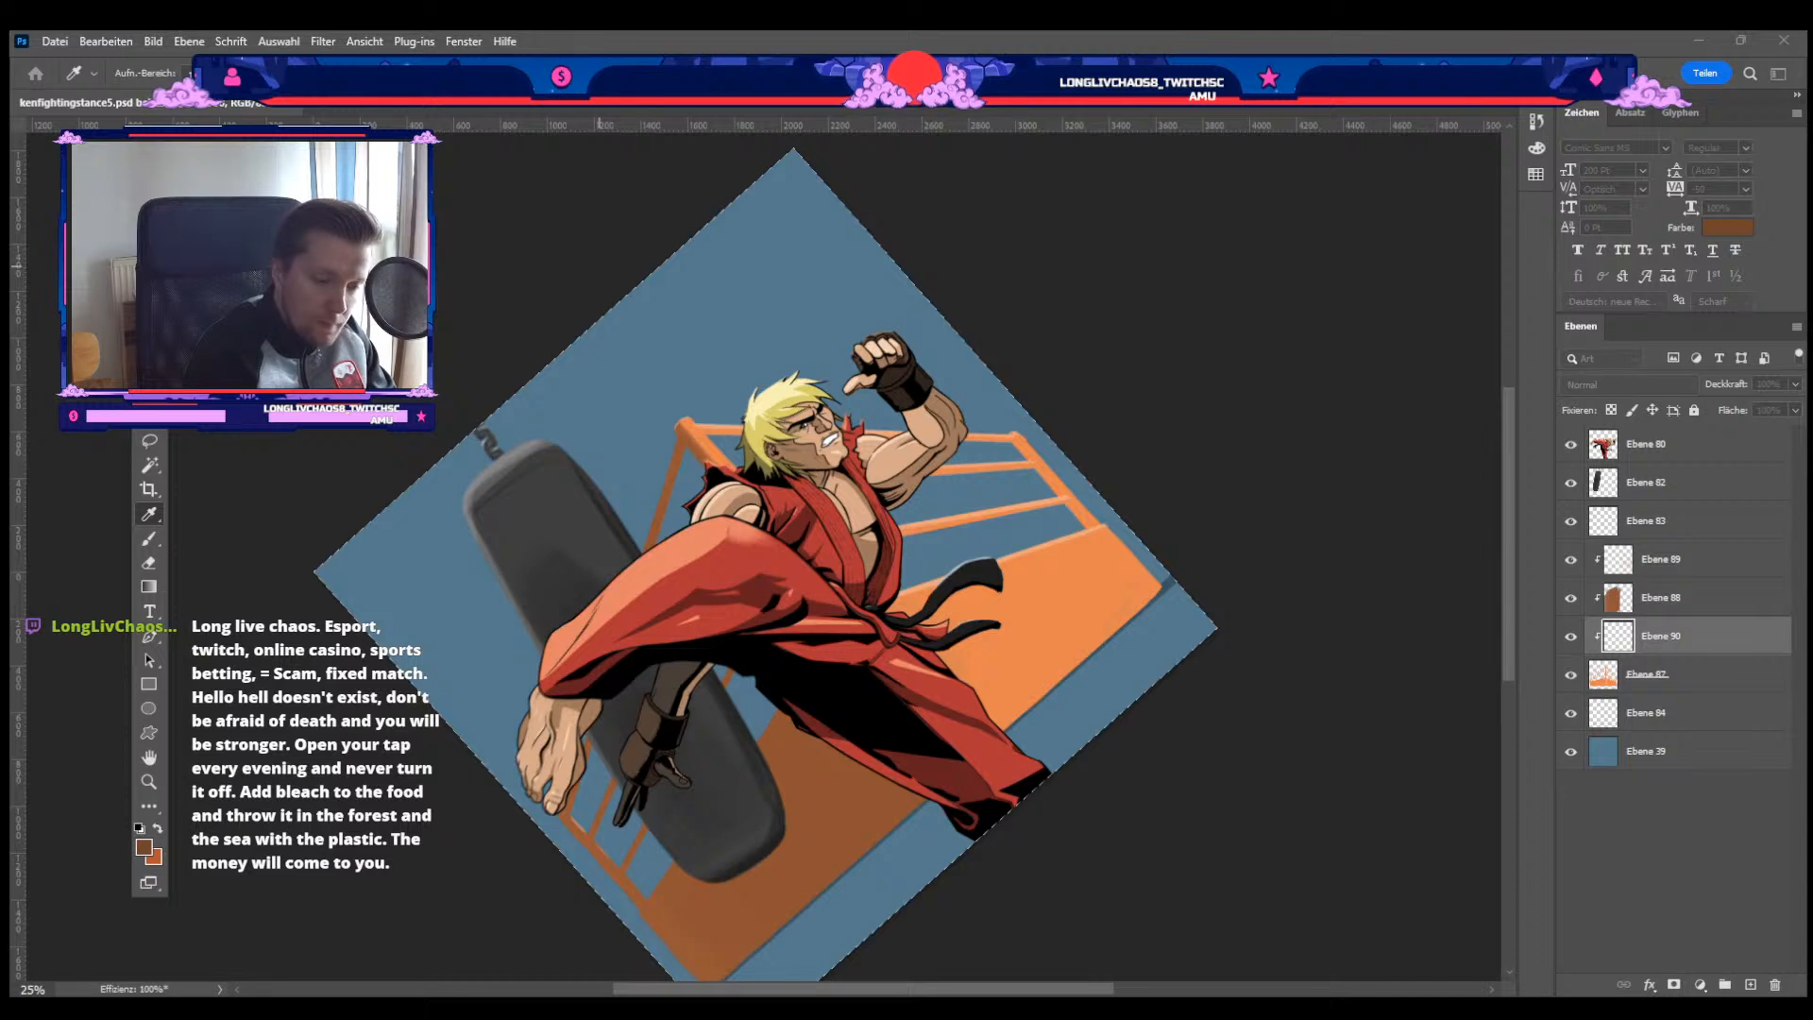
key(Return)
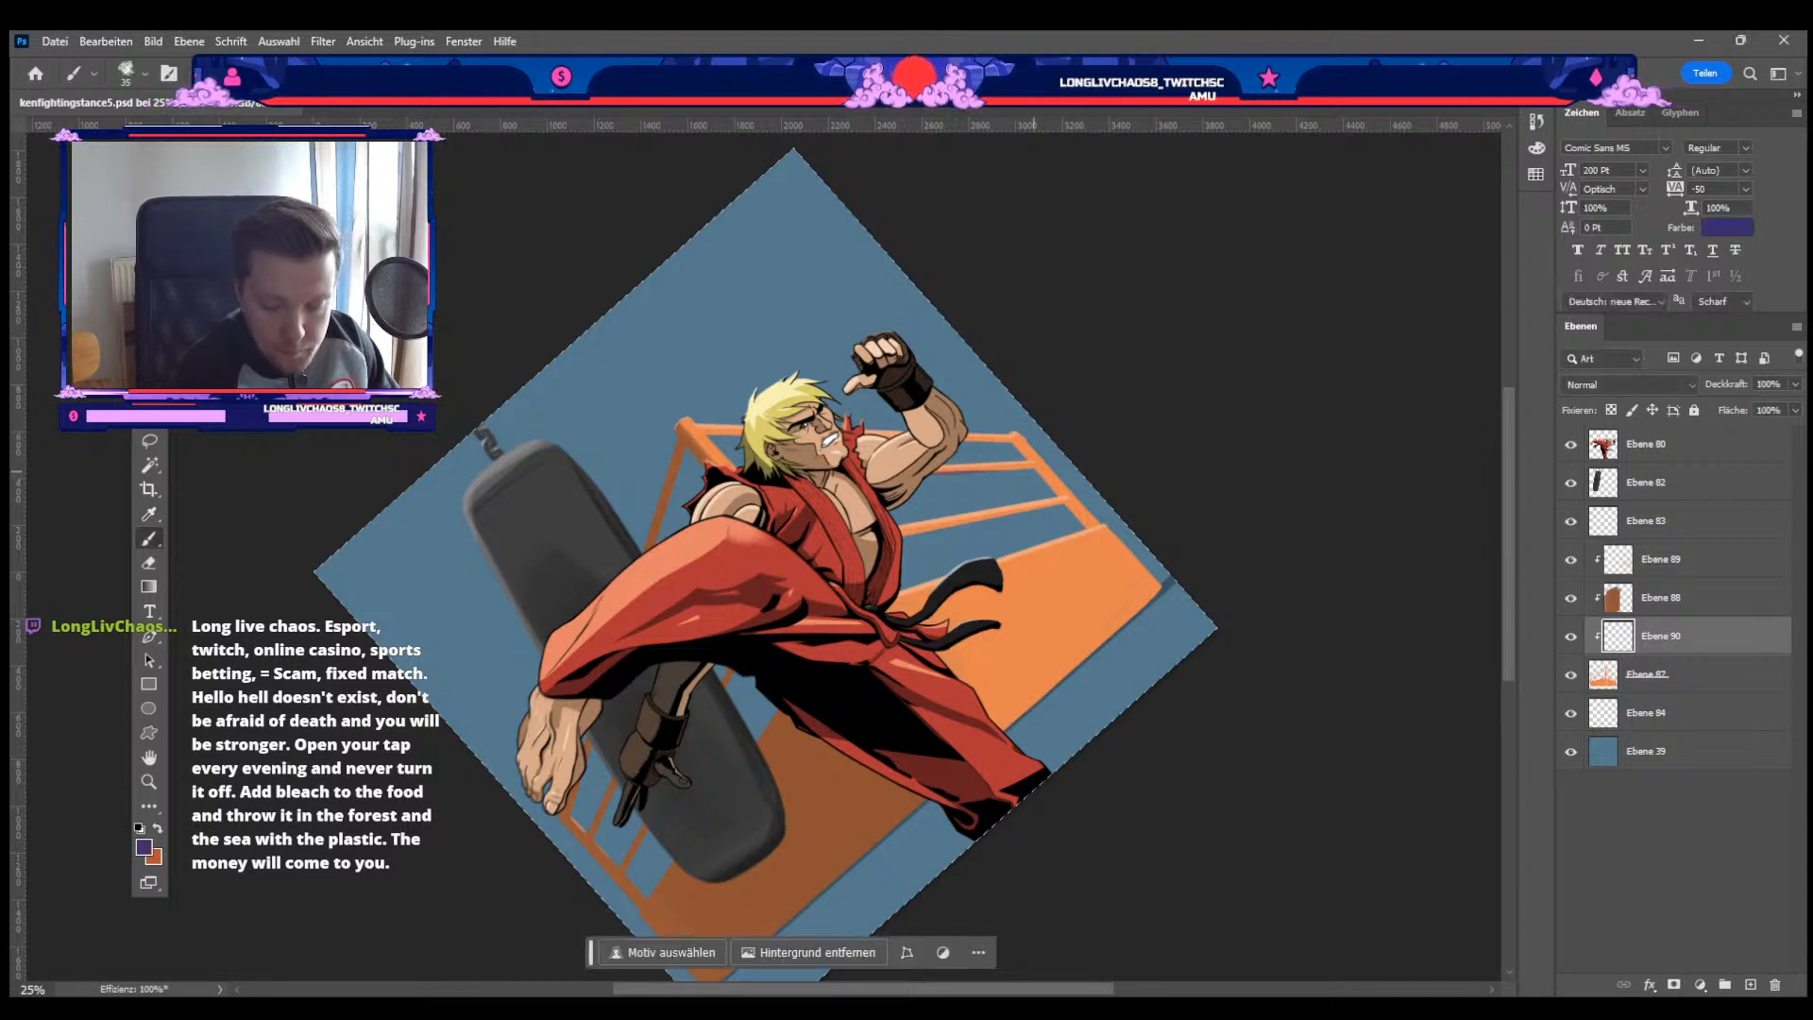
Step: Choose a dark slate blue and shade the right-hand ropes on layer Ebene 90 with a 30 px brush, erasing overshoots
click(145, 847)
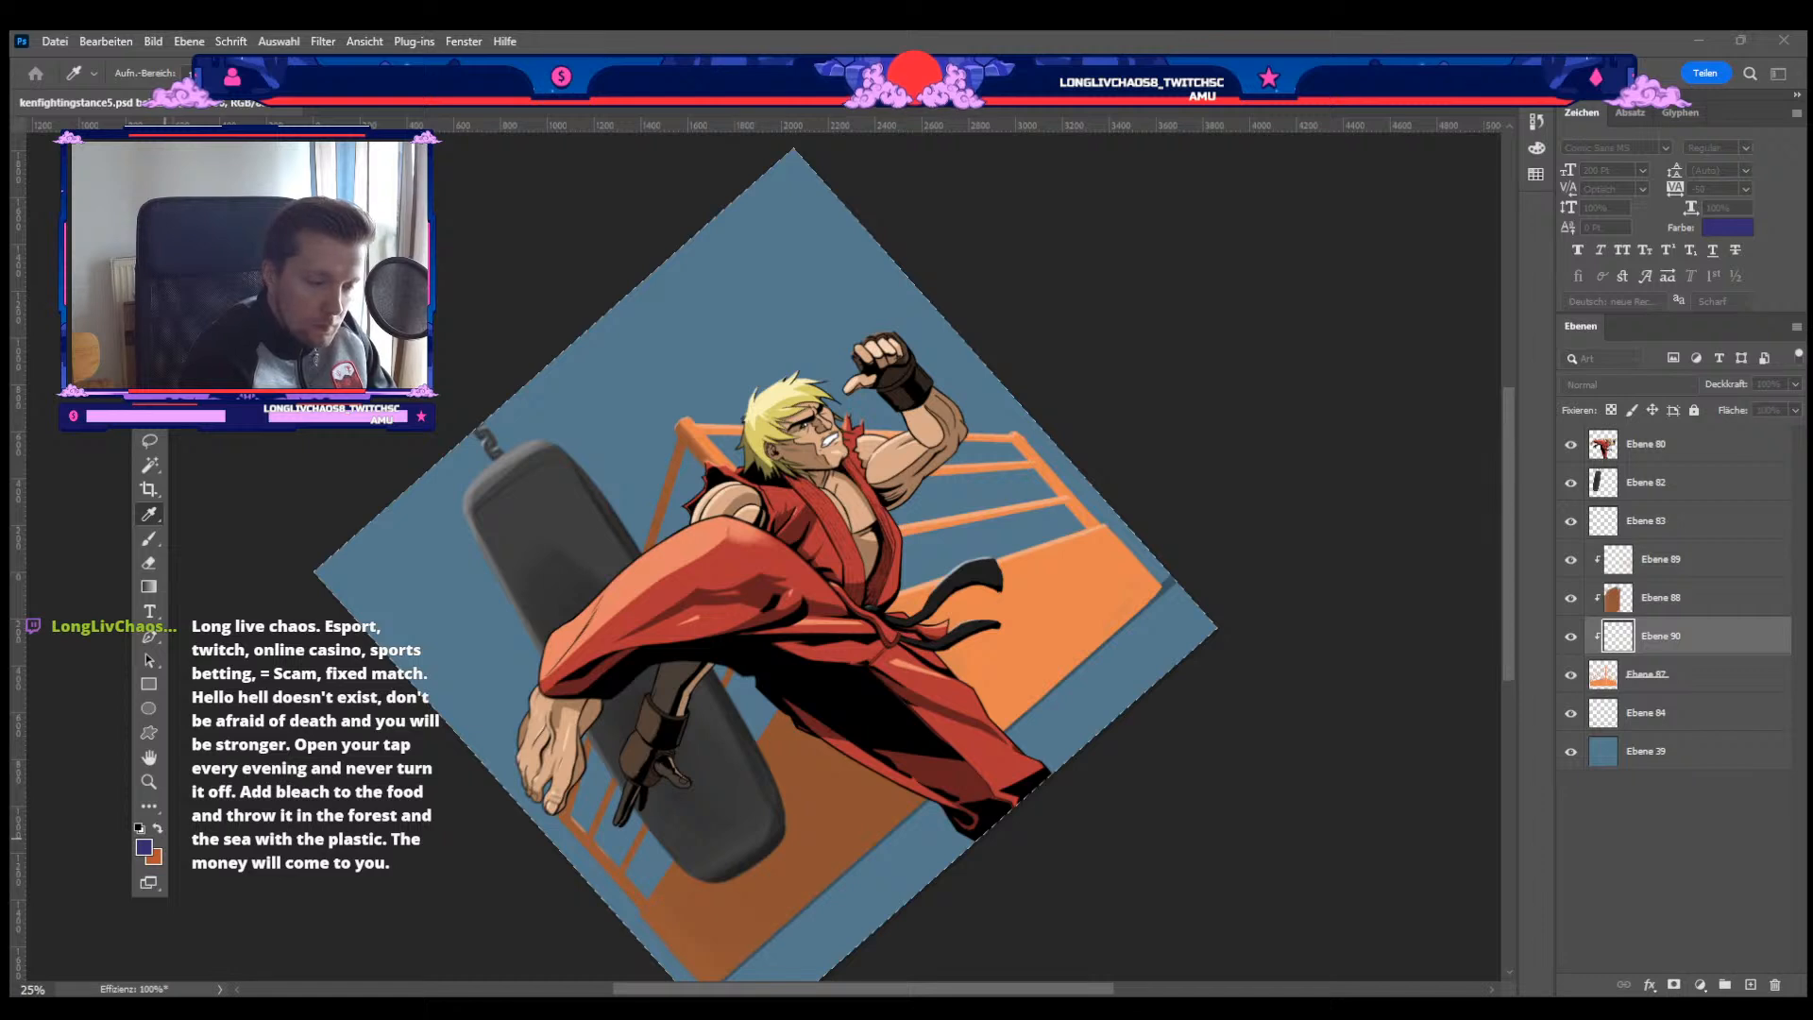
key(Return)
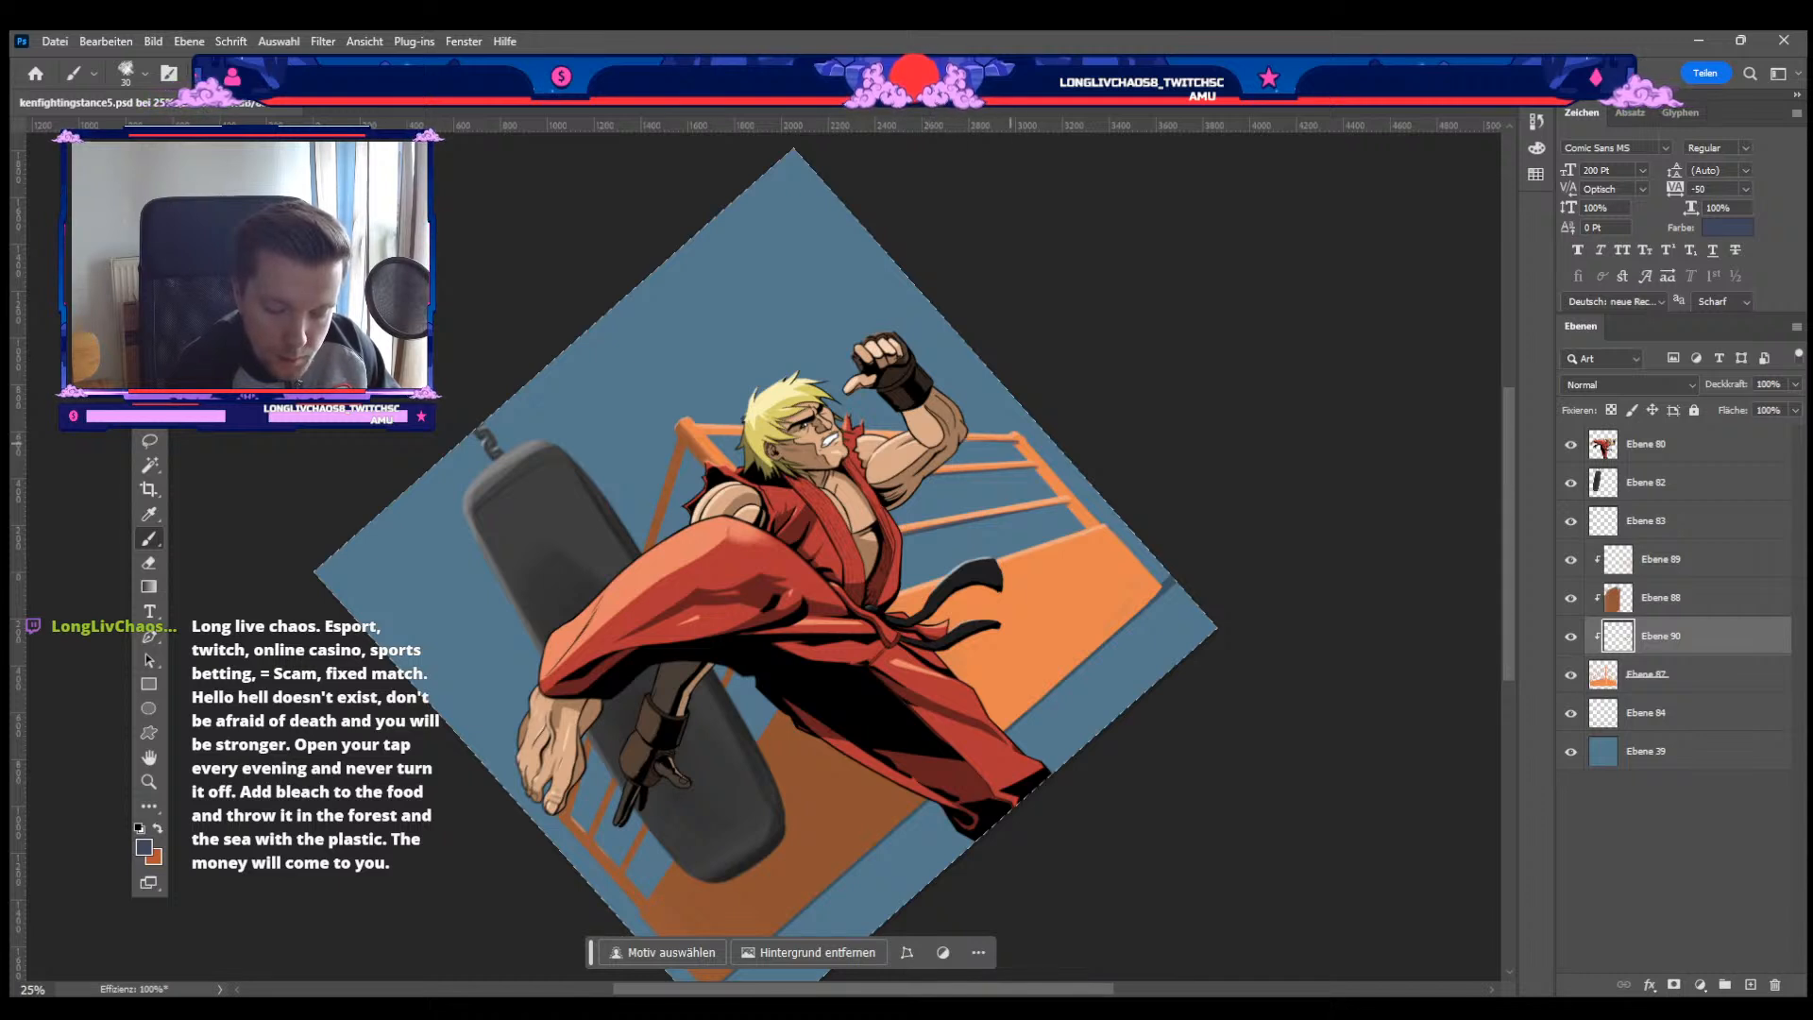
key(e)
key(b)
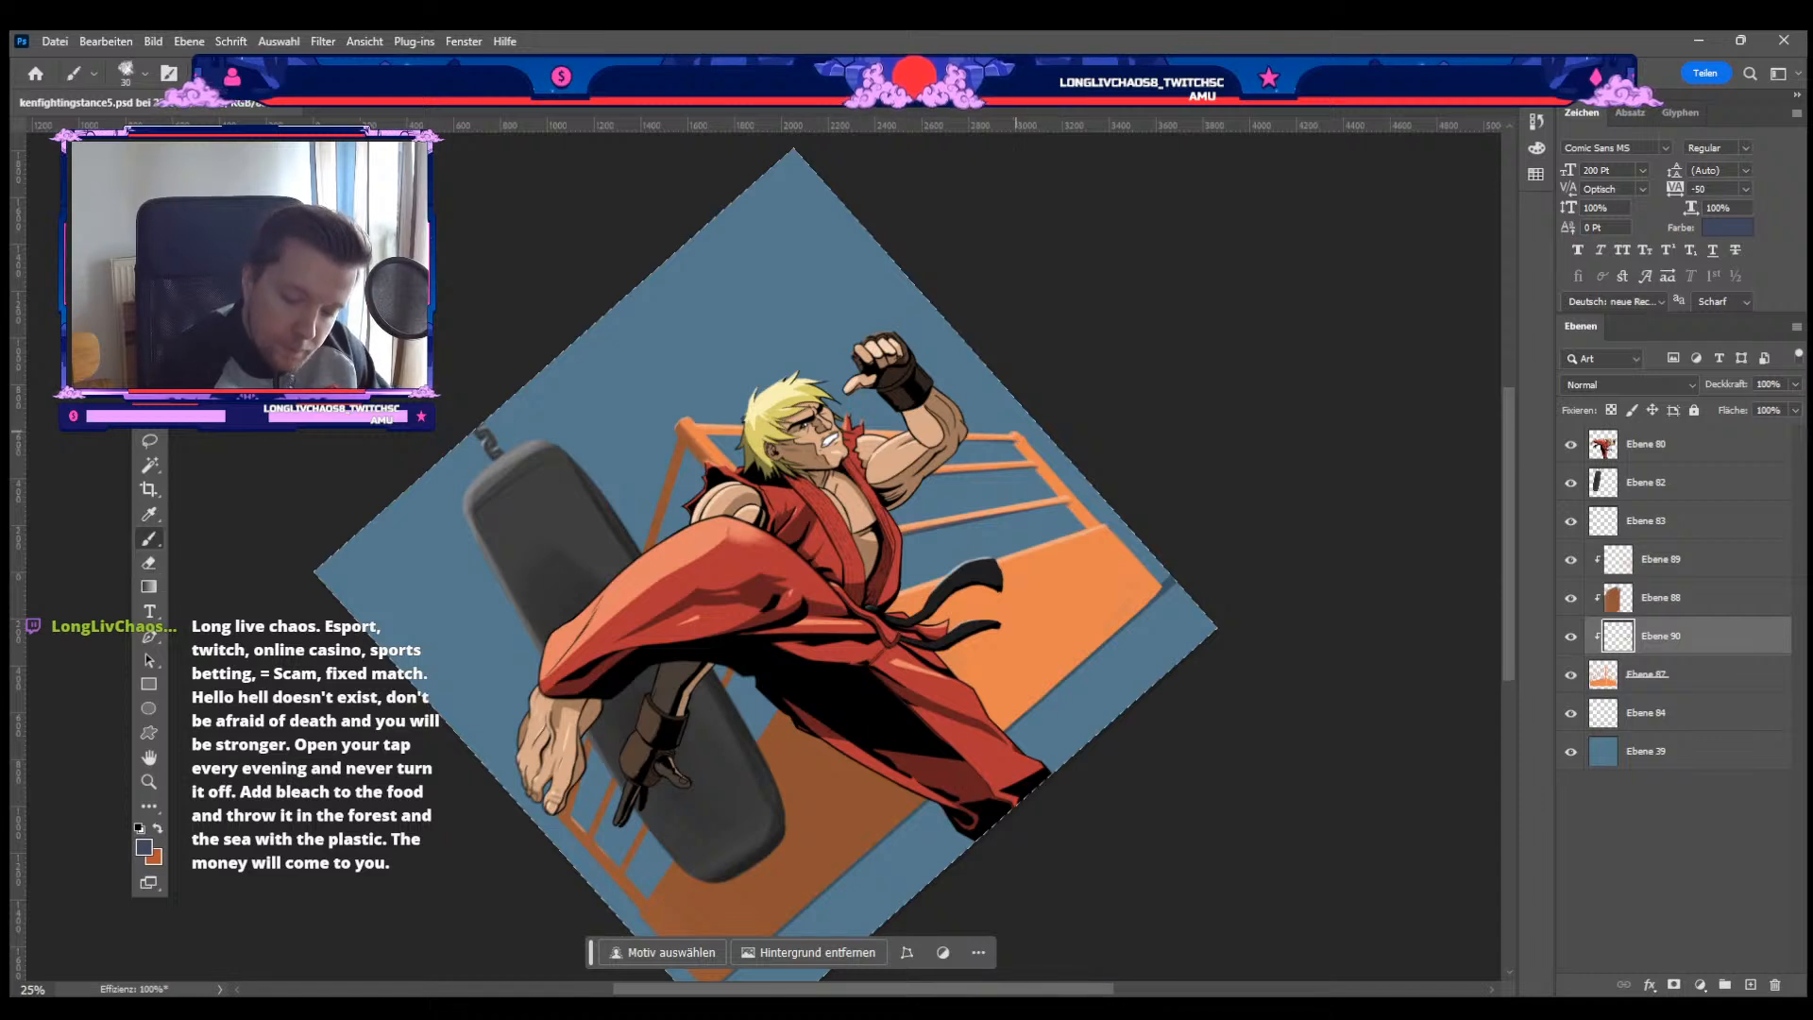
key(e)
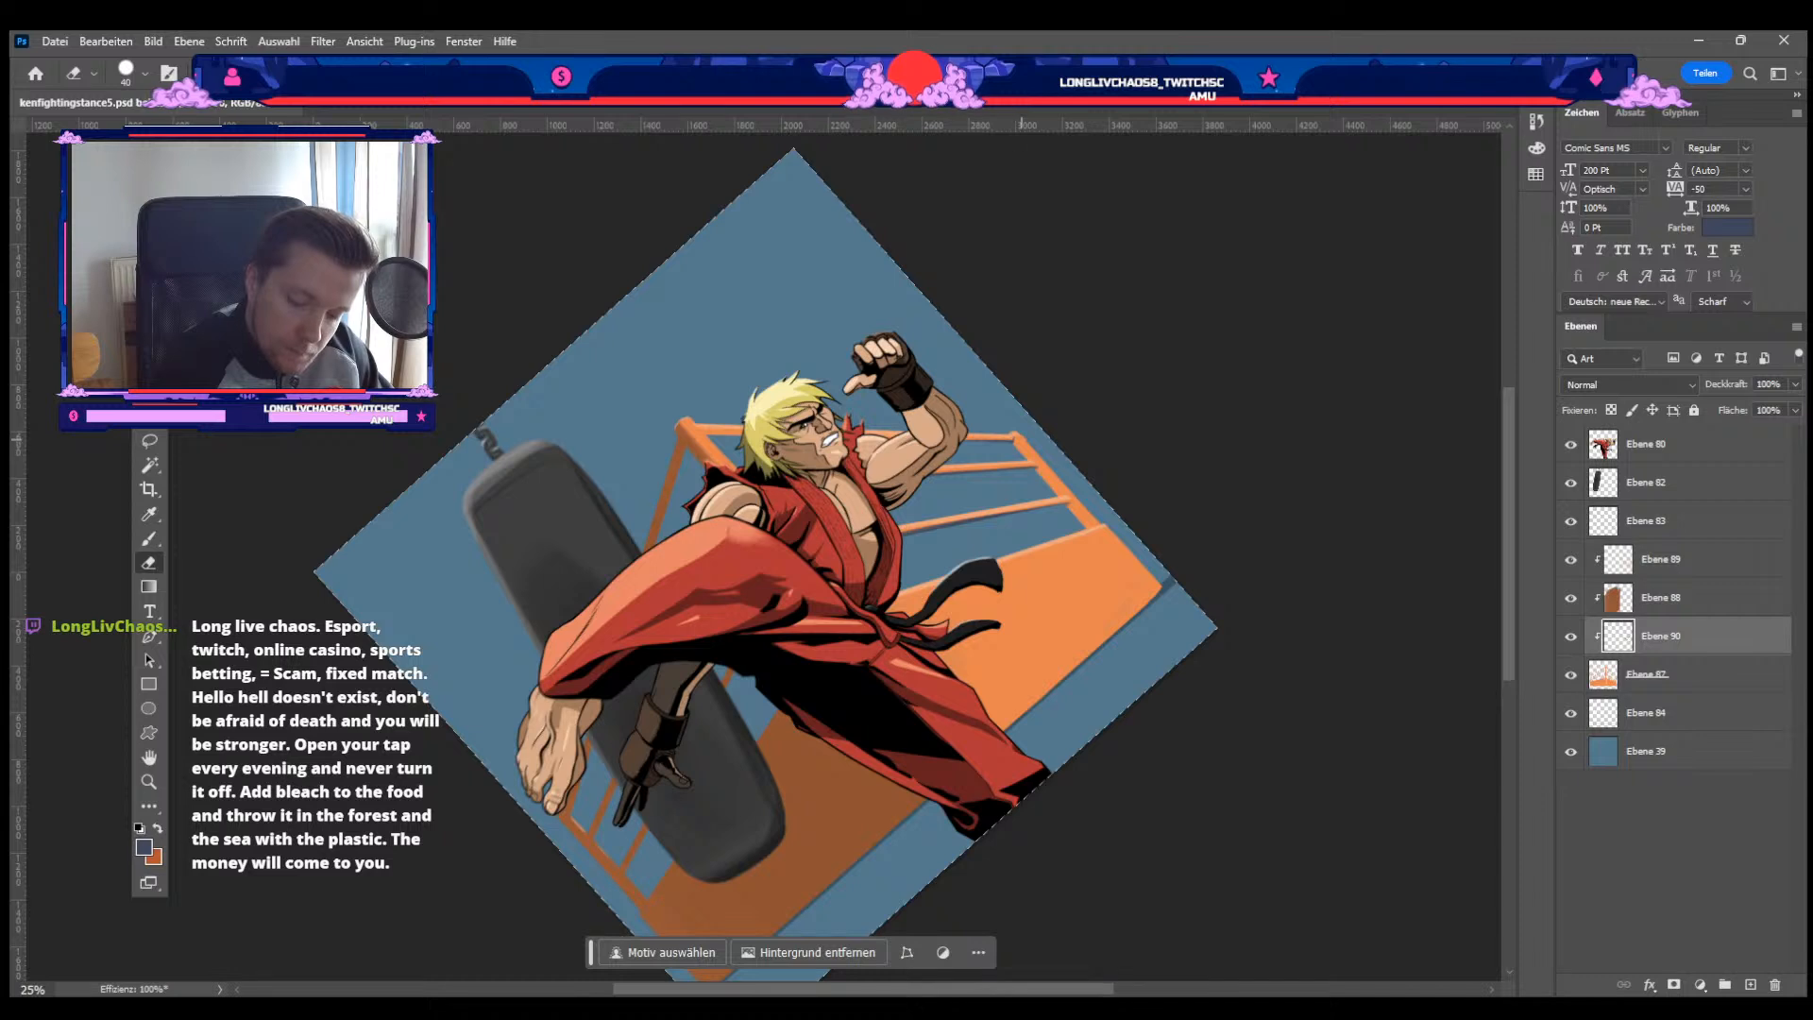
key(b)
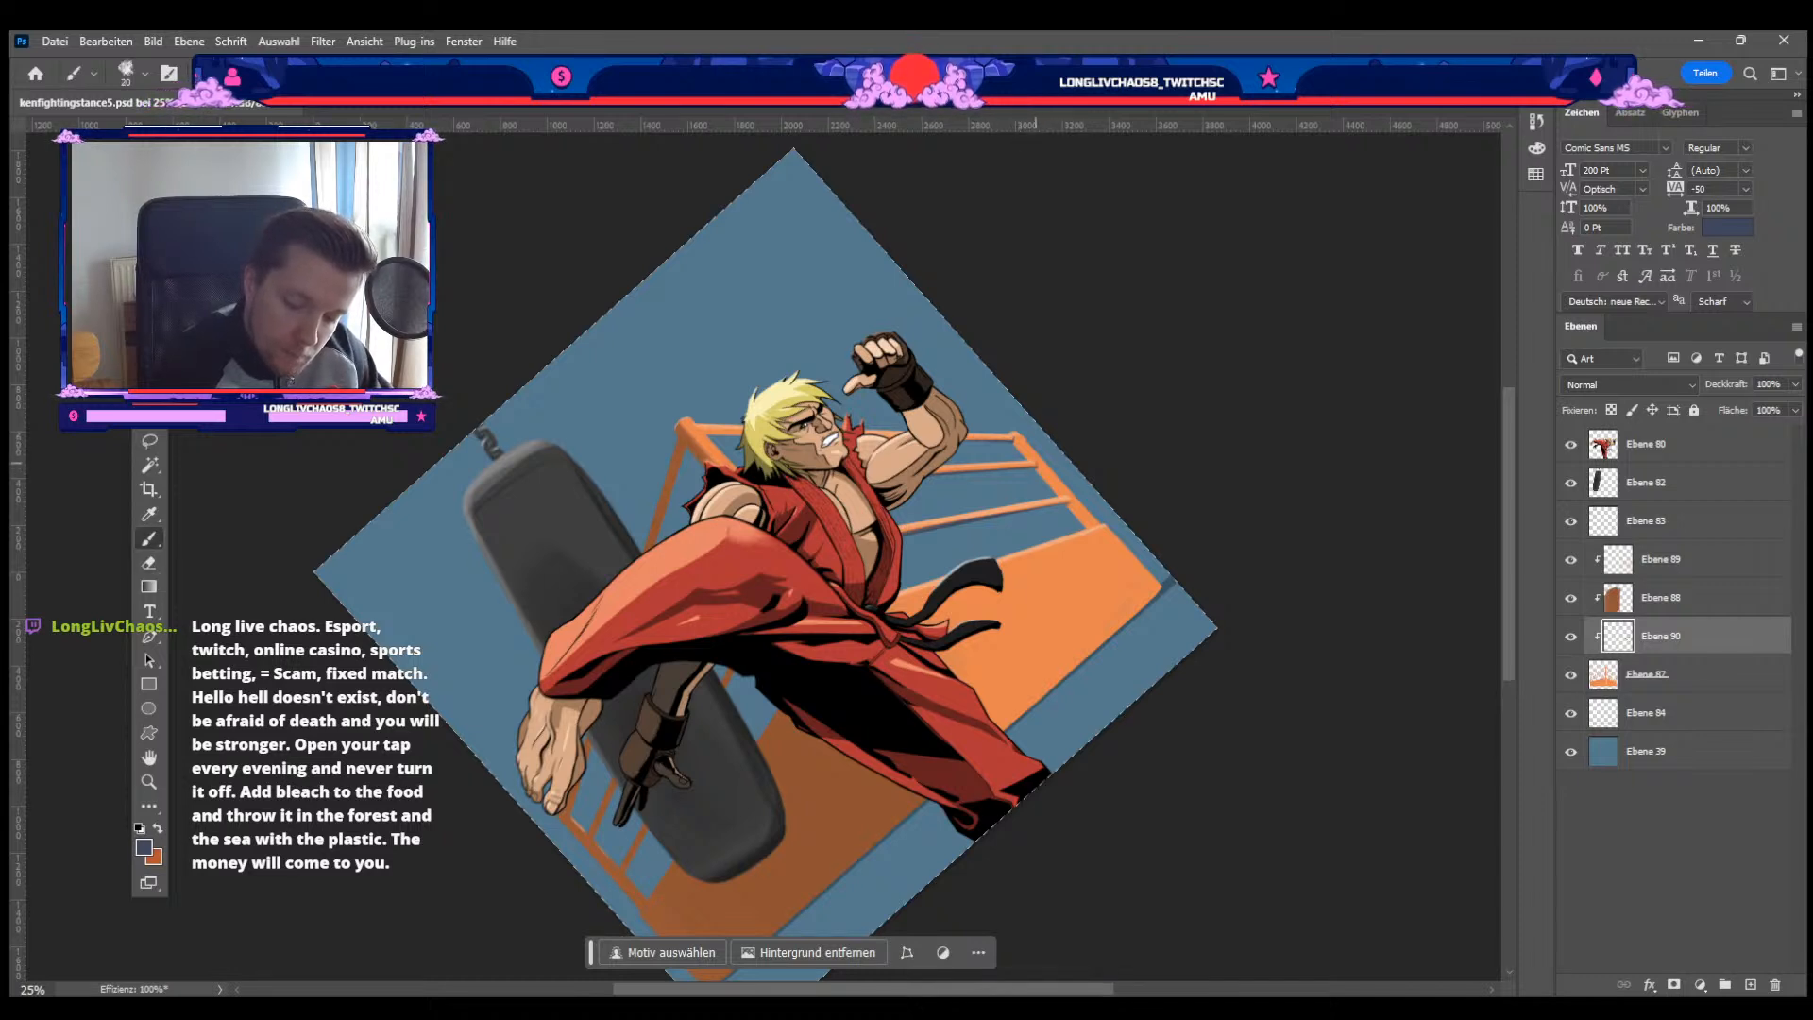
Step: Compare Ebene 90 hidden and shown, and refine its rope and post shading with a 20 px brush and the eraser
click(1571, 636)
click(1571, 636)
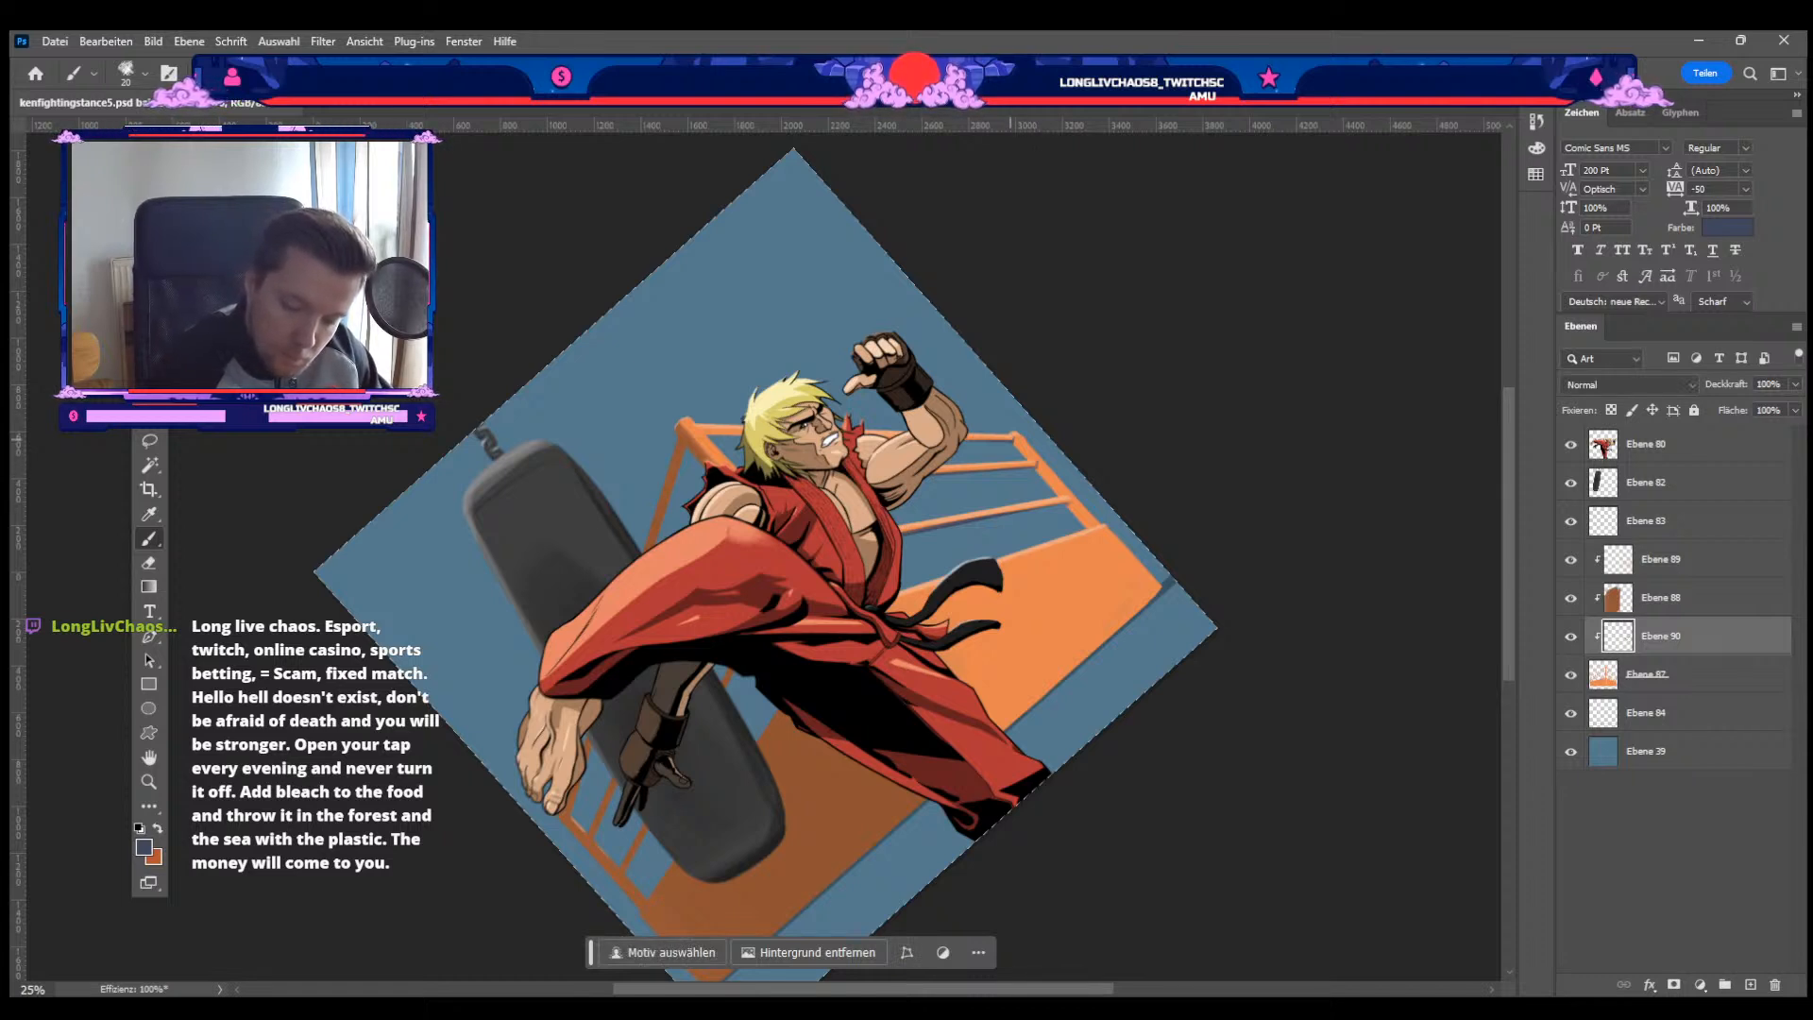
key(e)
key(b)
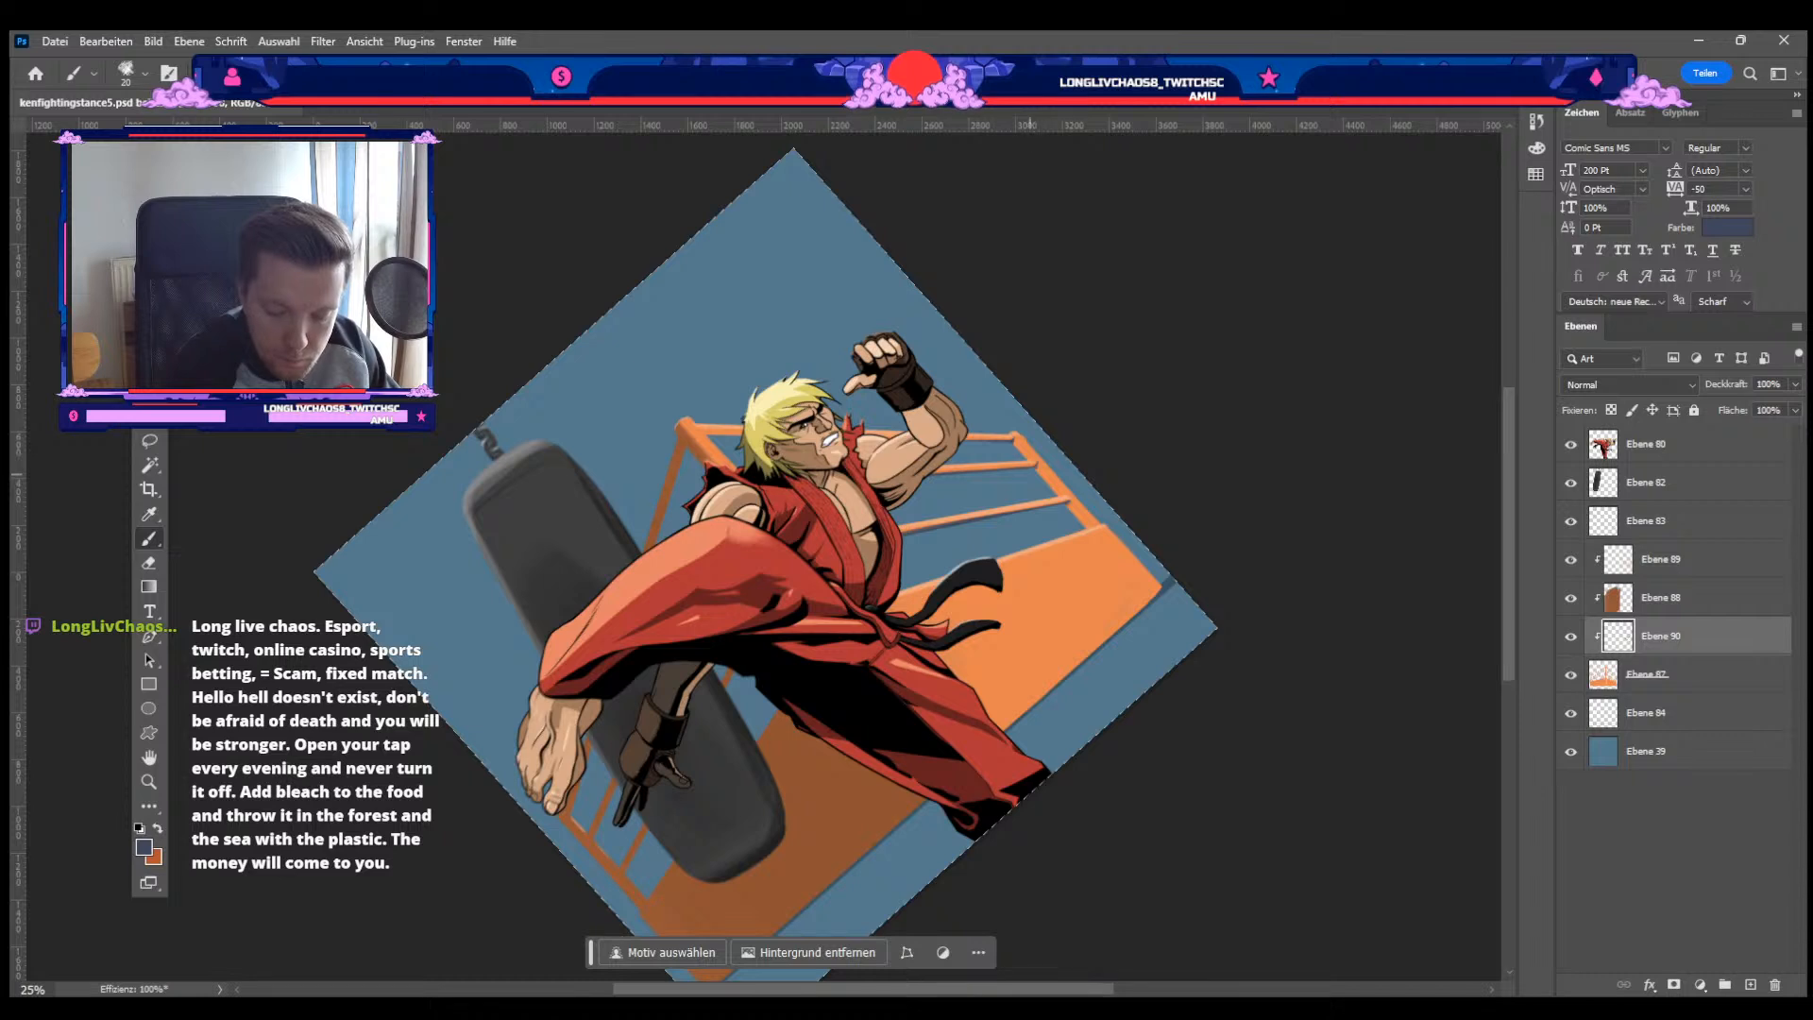
Step: Reset the canvas rotation and continue the slate-blue shading on Ebene 90 with a 25 to 30 px brush, trimming it with a 30 px eraser
key(Escape)
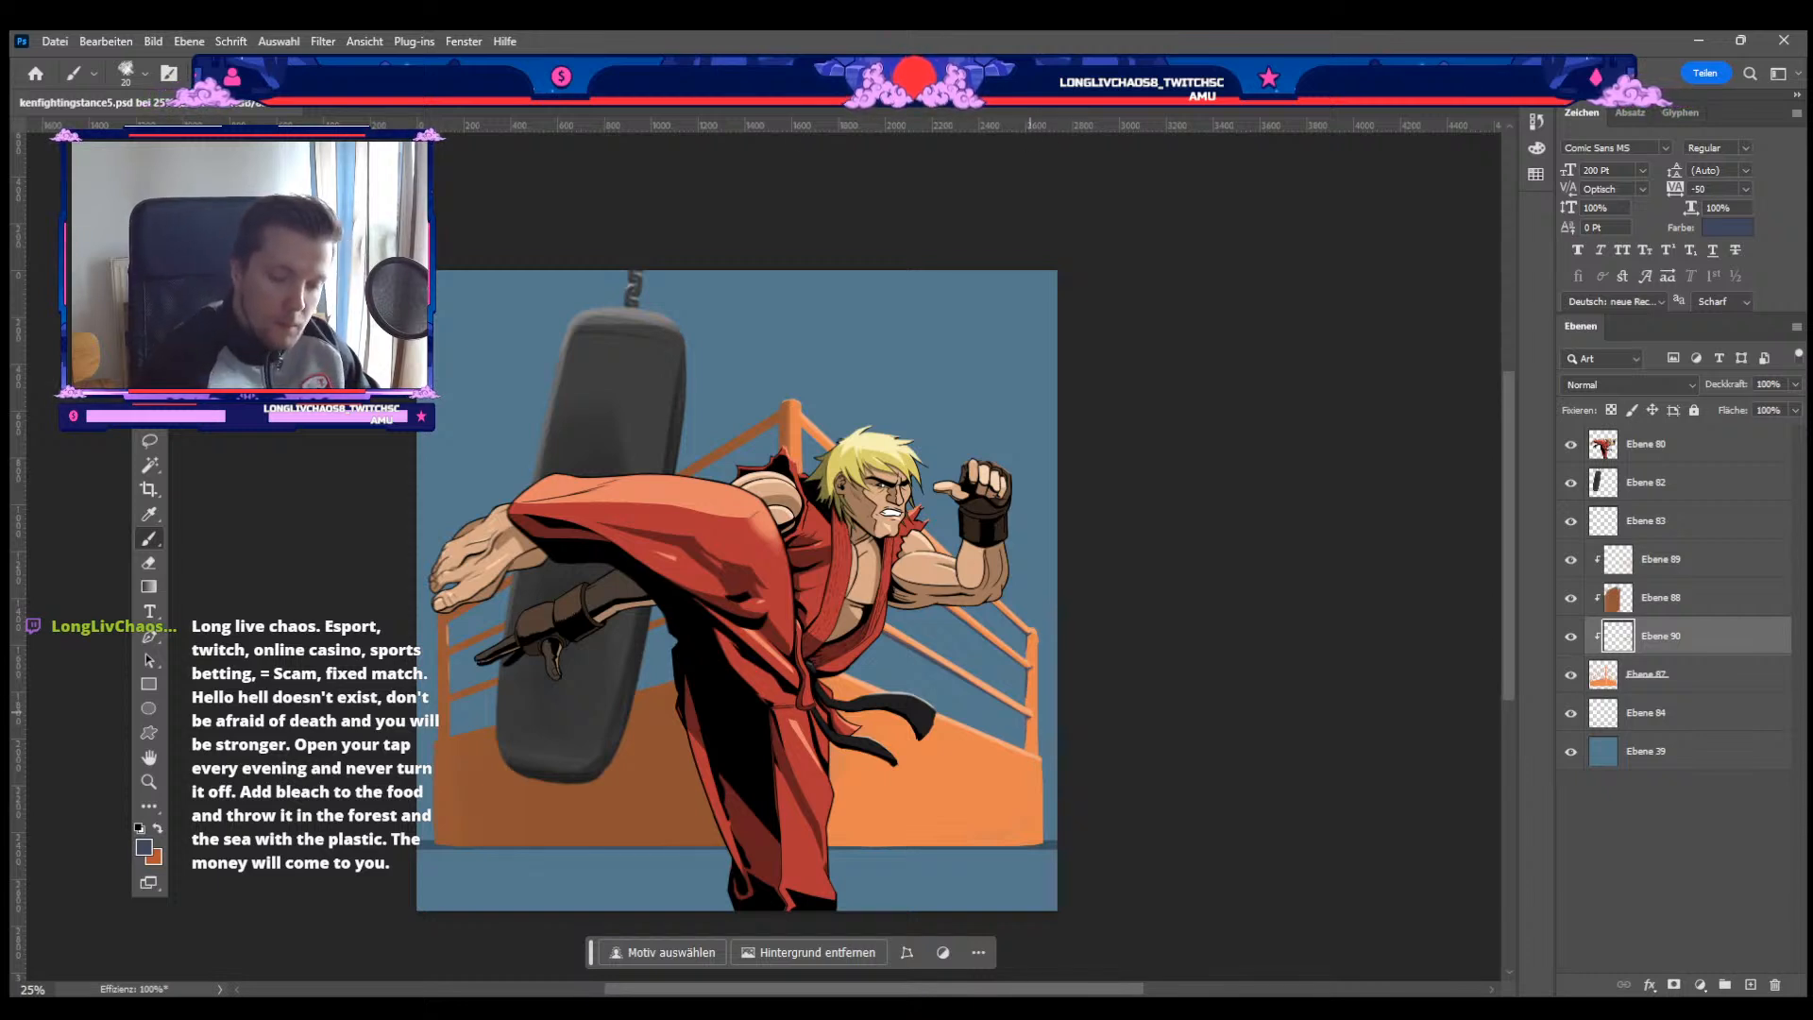
key(bracketright)
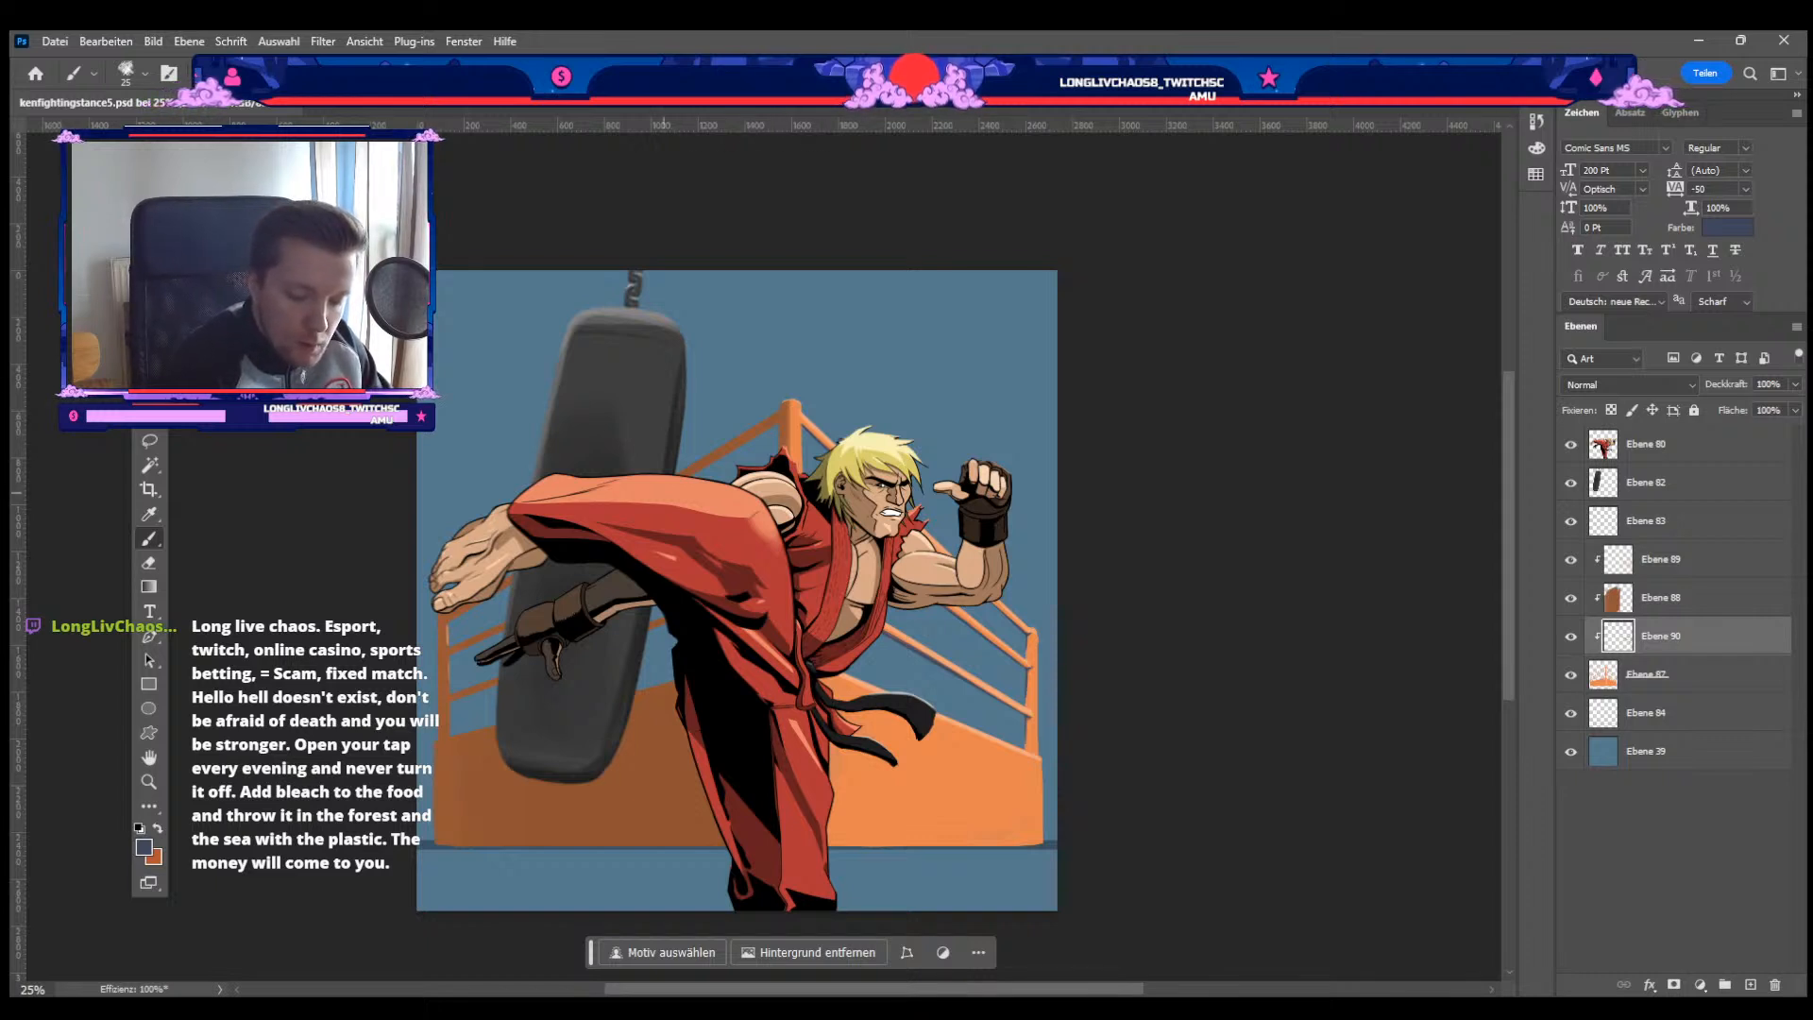
key(bracketright)
key(e)
key(bracketleft)
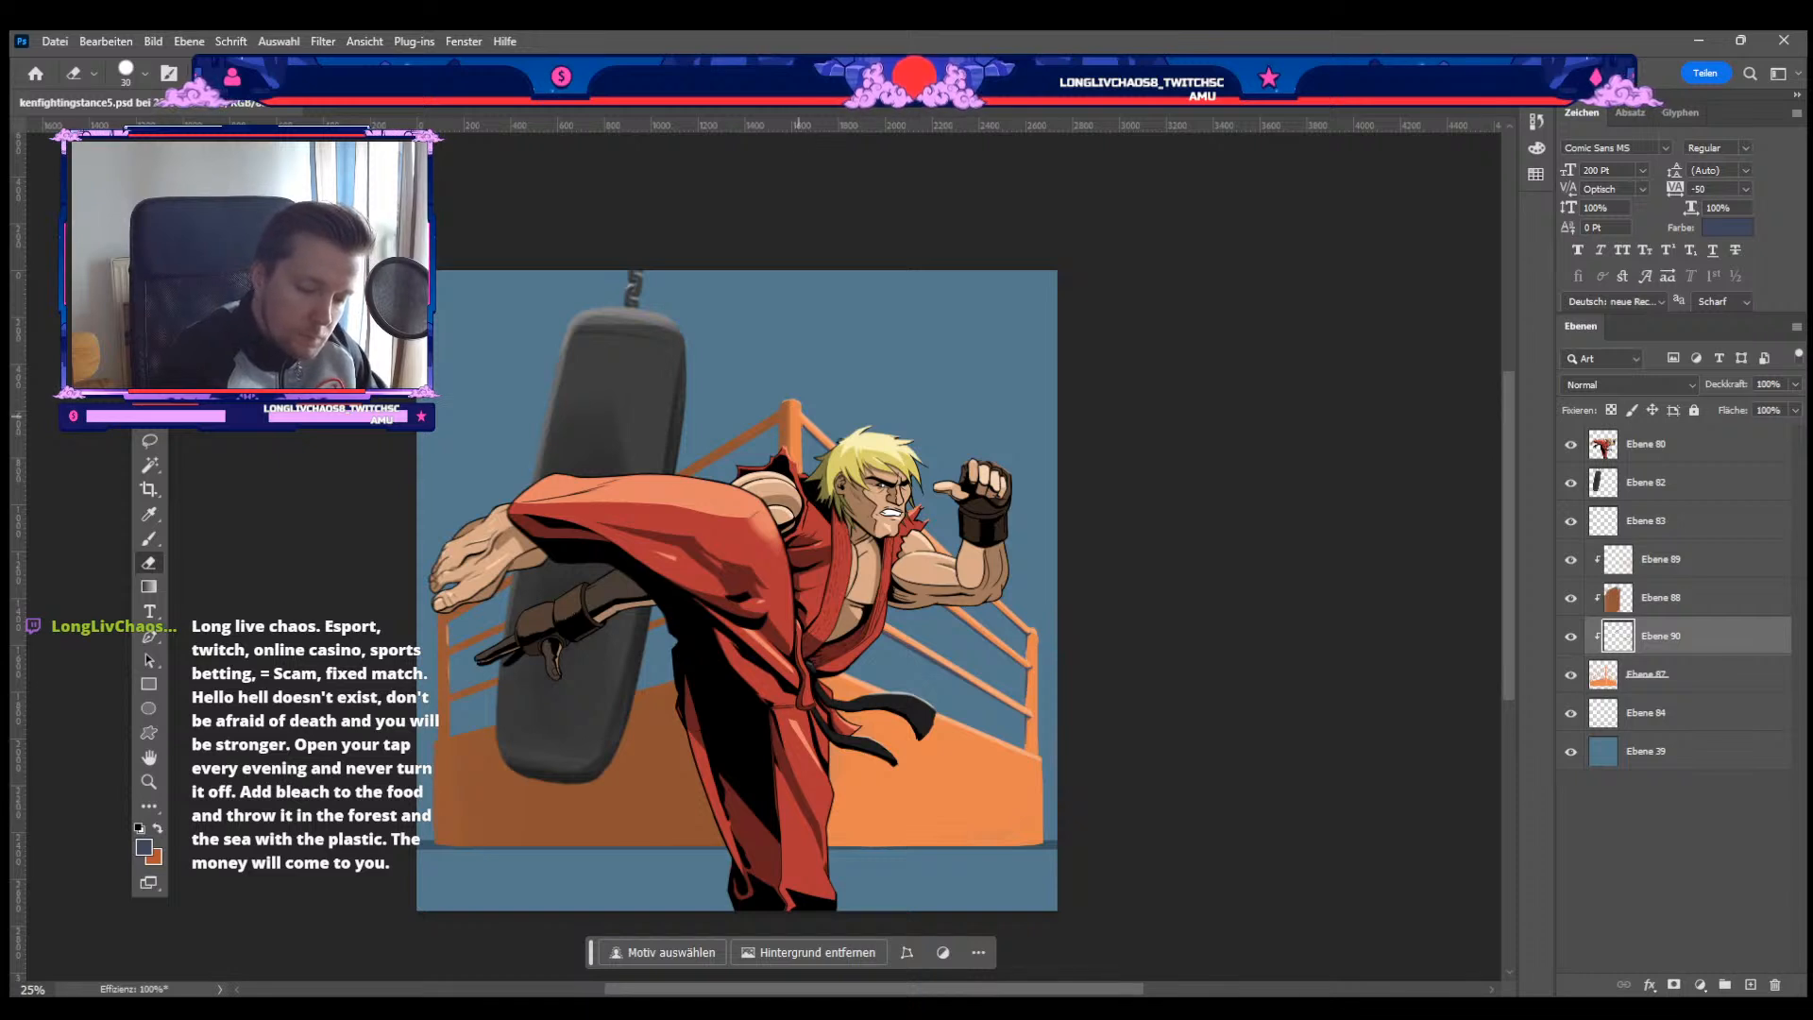
key(b)
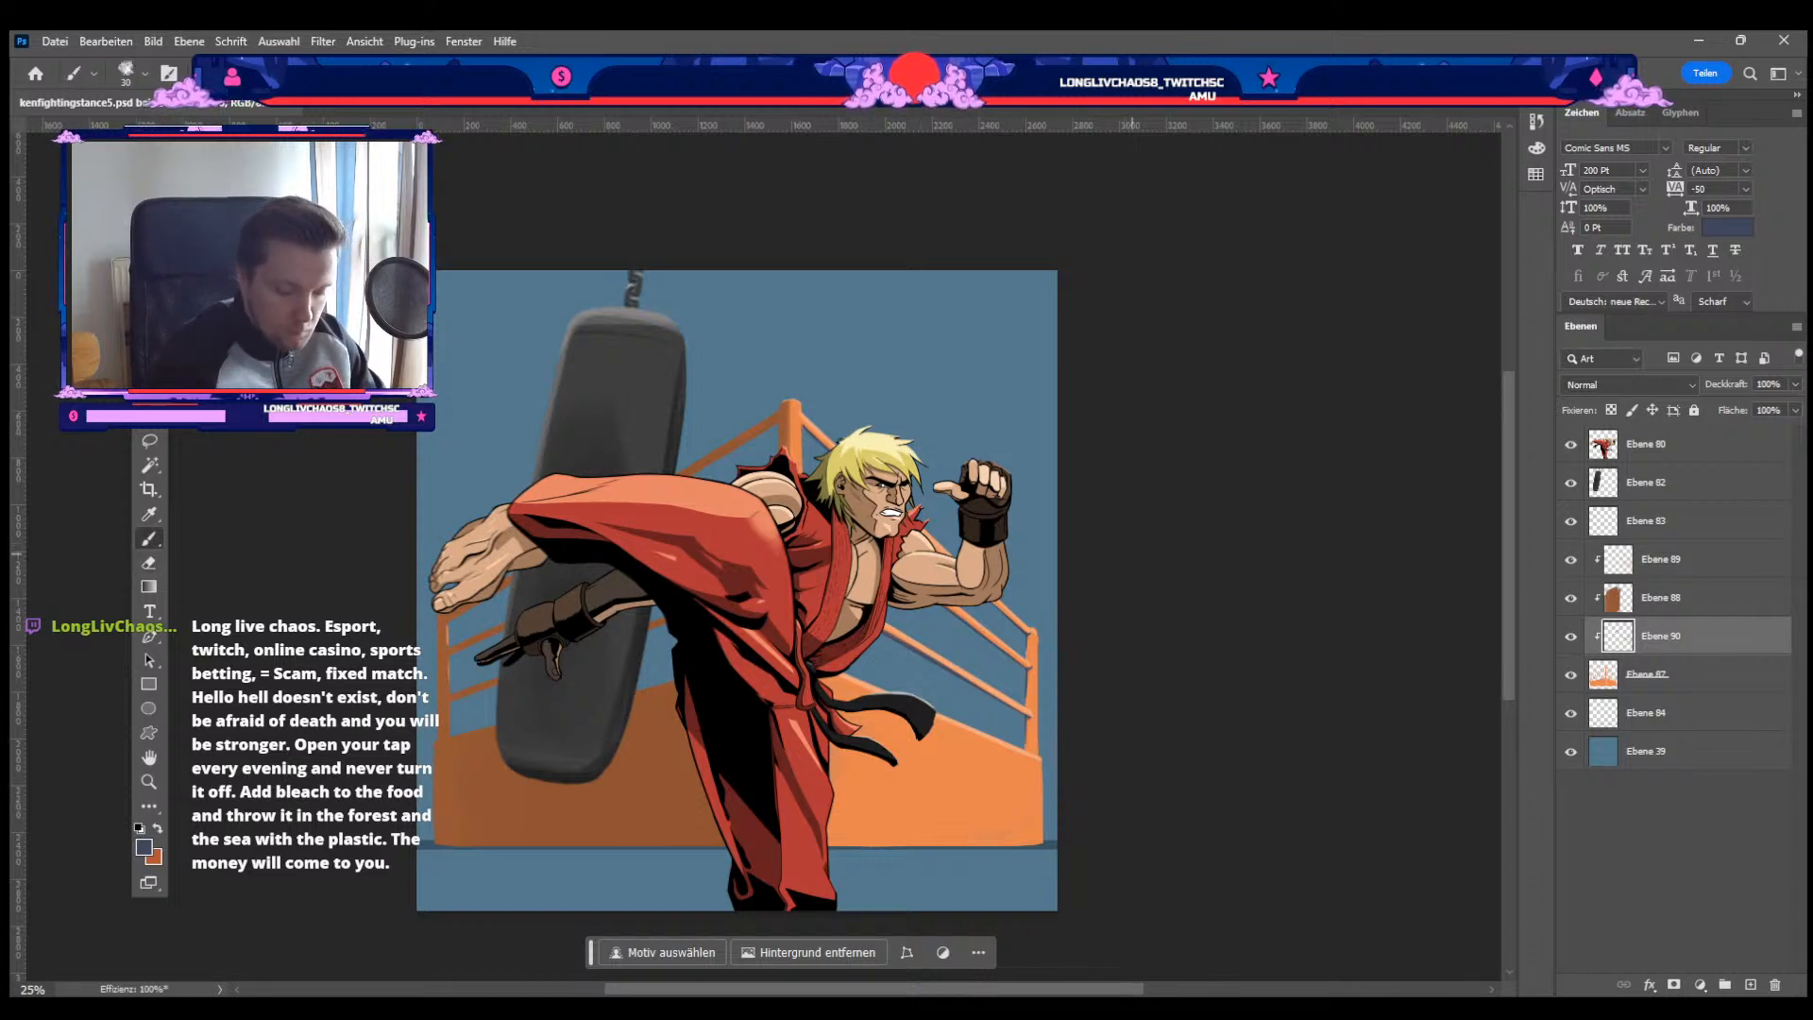
Step: Add a clipped layer directly above Ebene 88 and shade the ring's posts and ropes in slate blue with a 20 px brush
click(1662, 598)
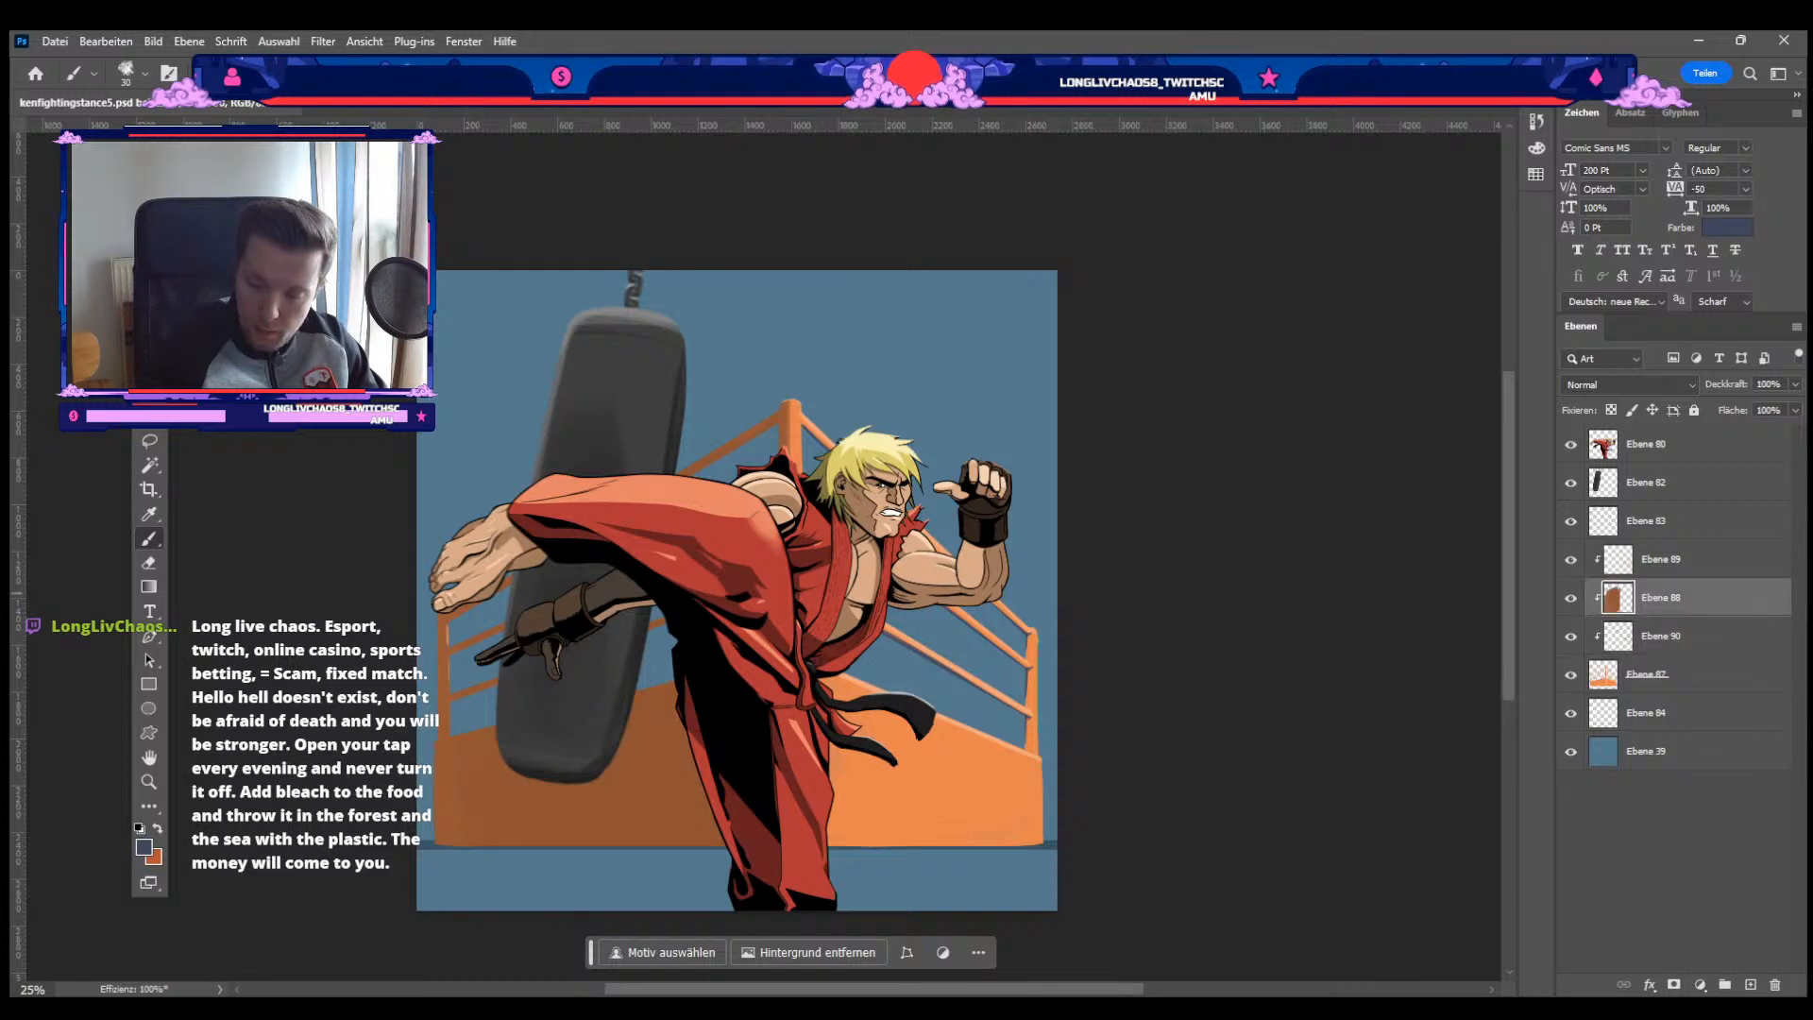
click(1750, 985)
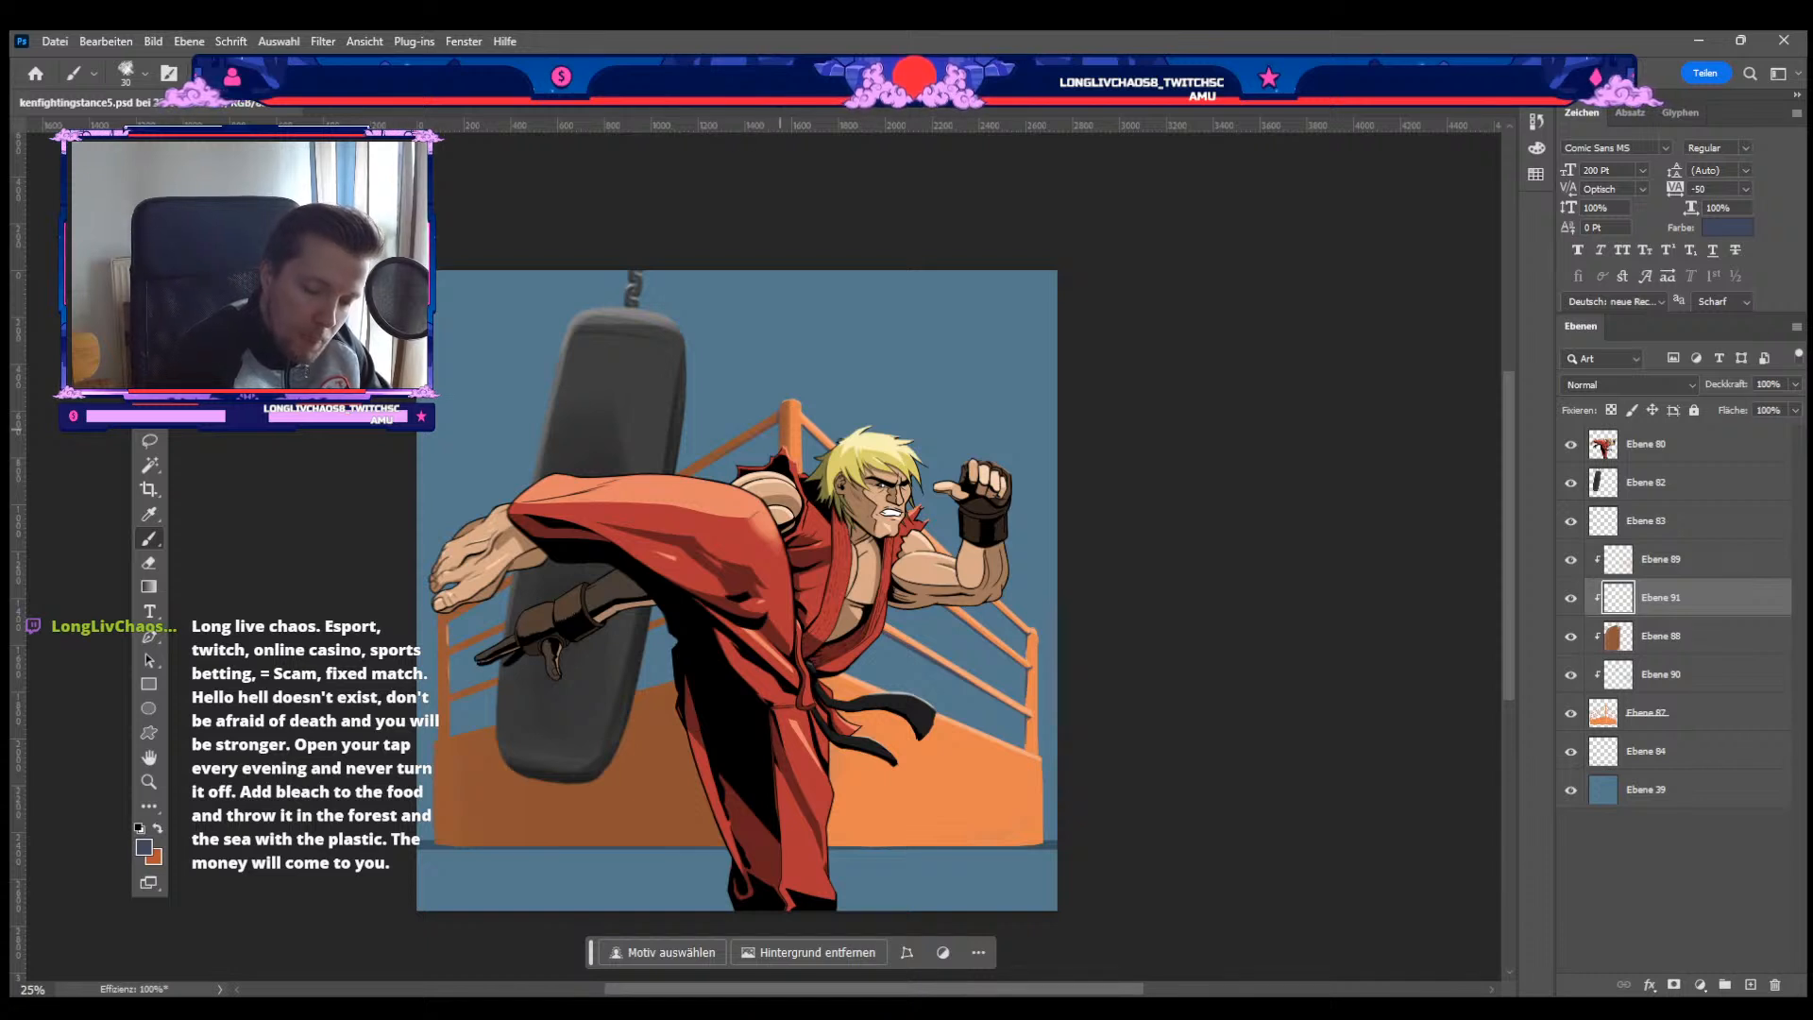
key(e)
key(b)
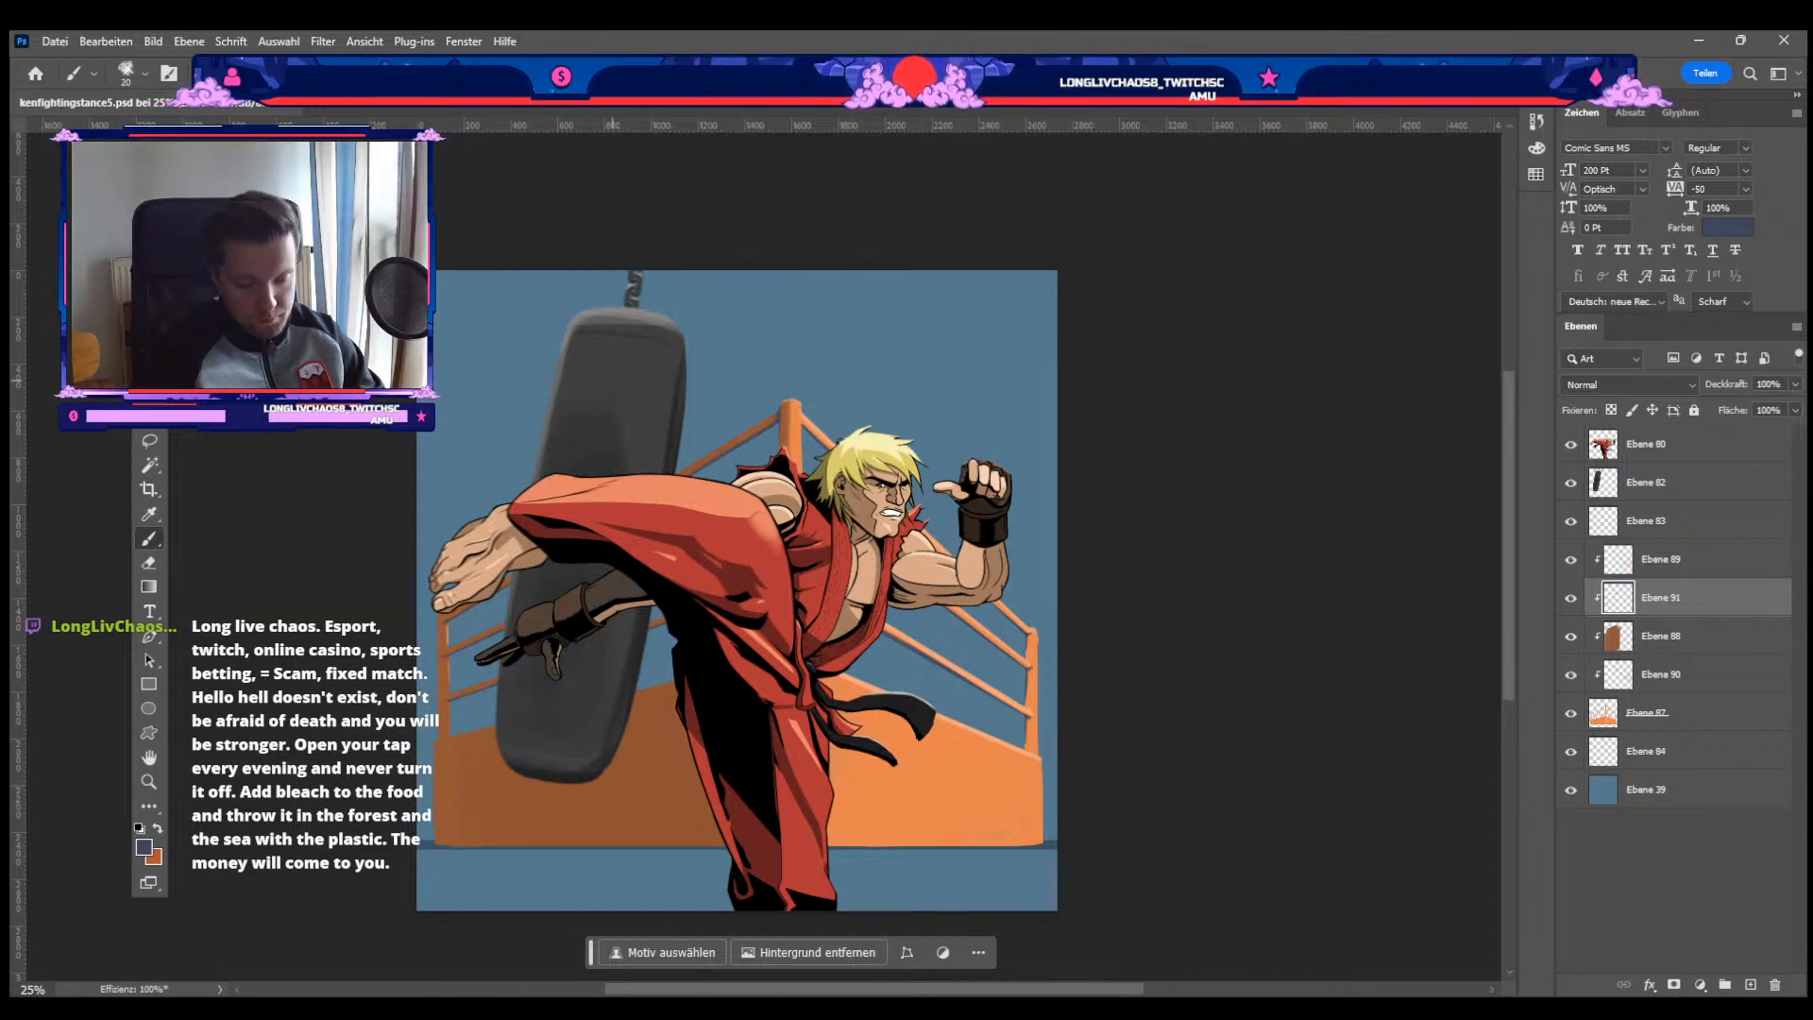
key(ctrl+minus)
key(ctrl+plus)
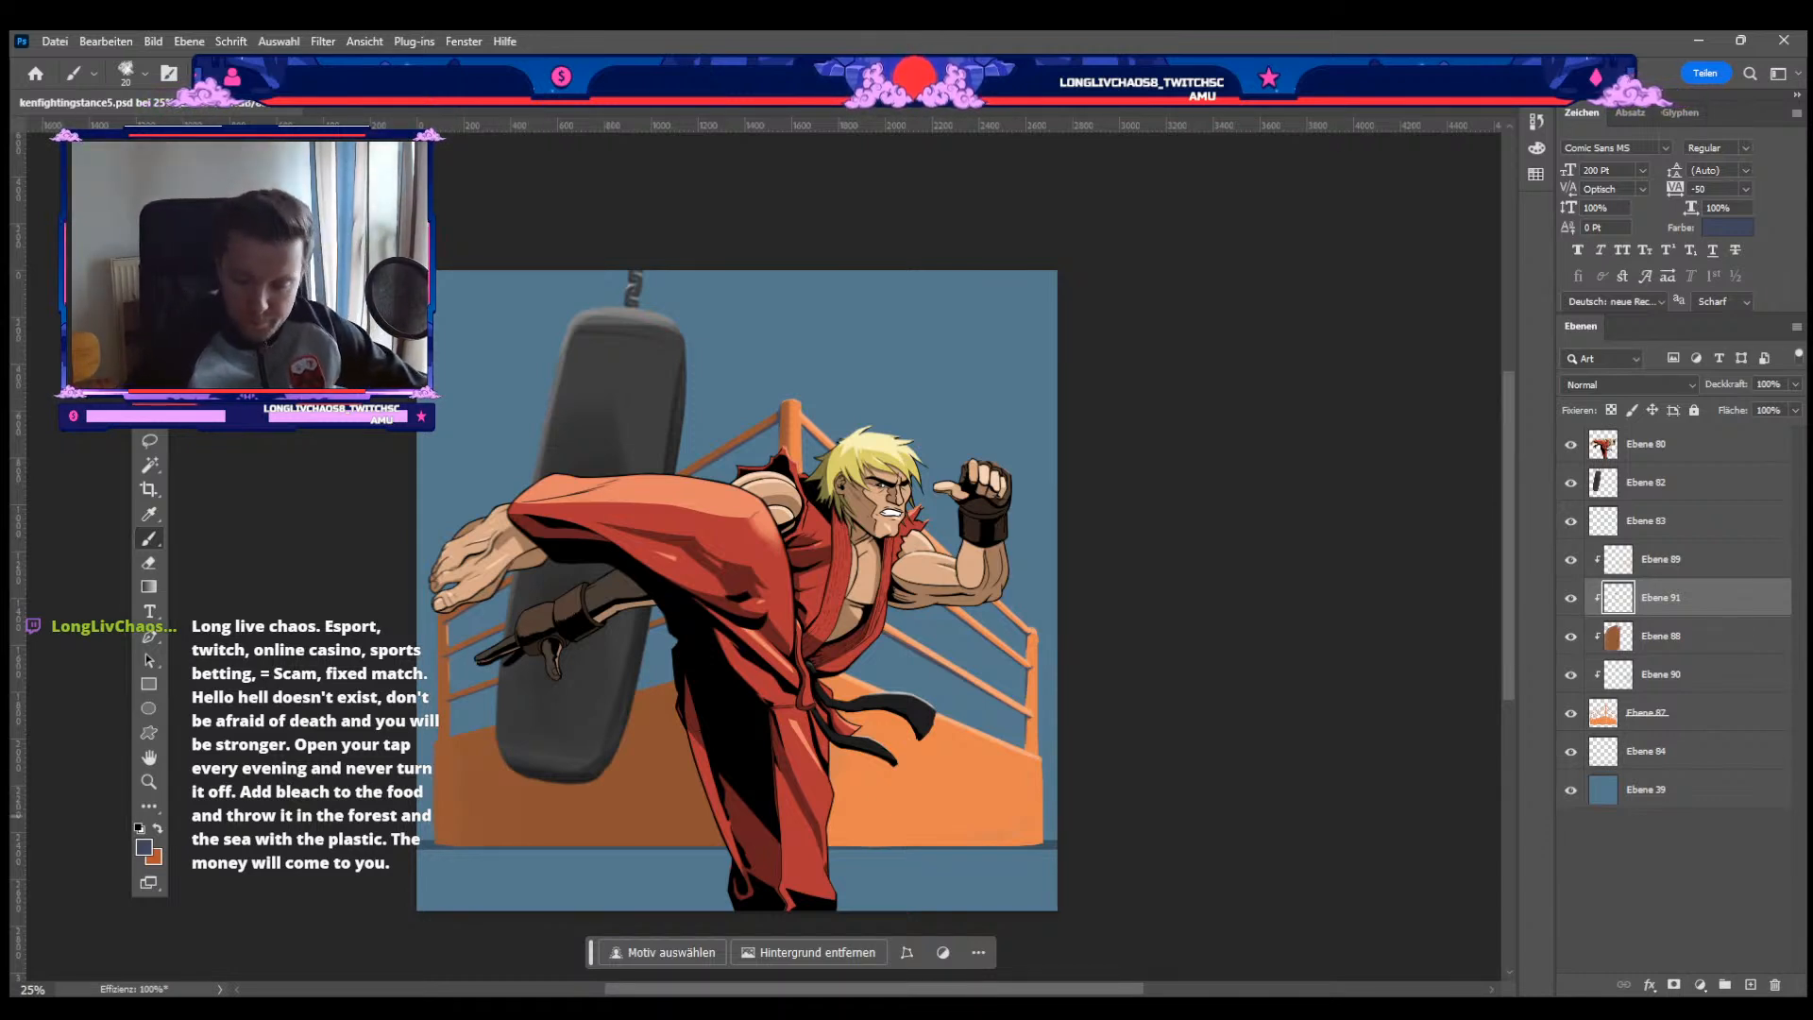
Step: Merge the ring's base layer Ebene 87 with all its clipped layers up to Ebene 89
click(1681, 561)
shift+click(1681, 718)
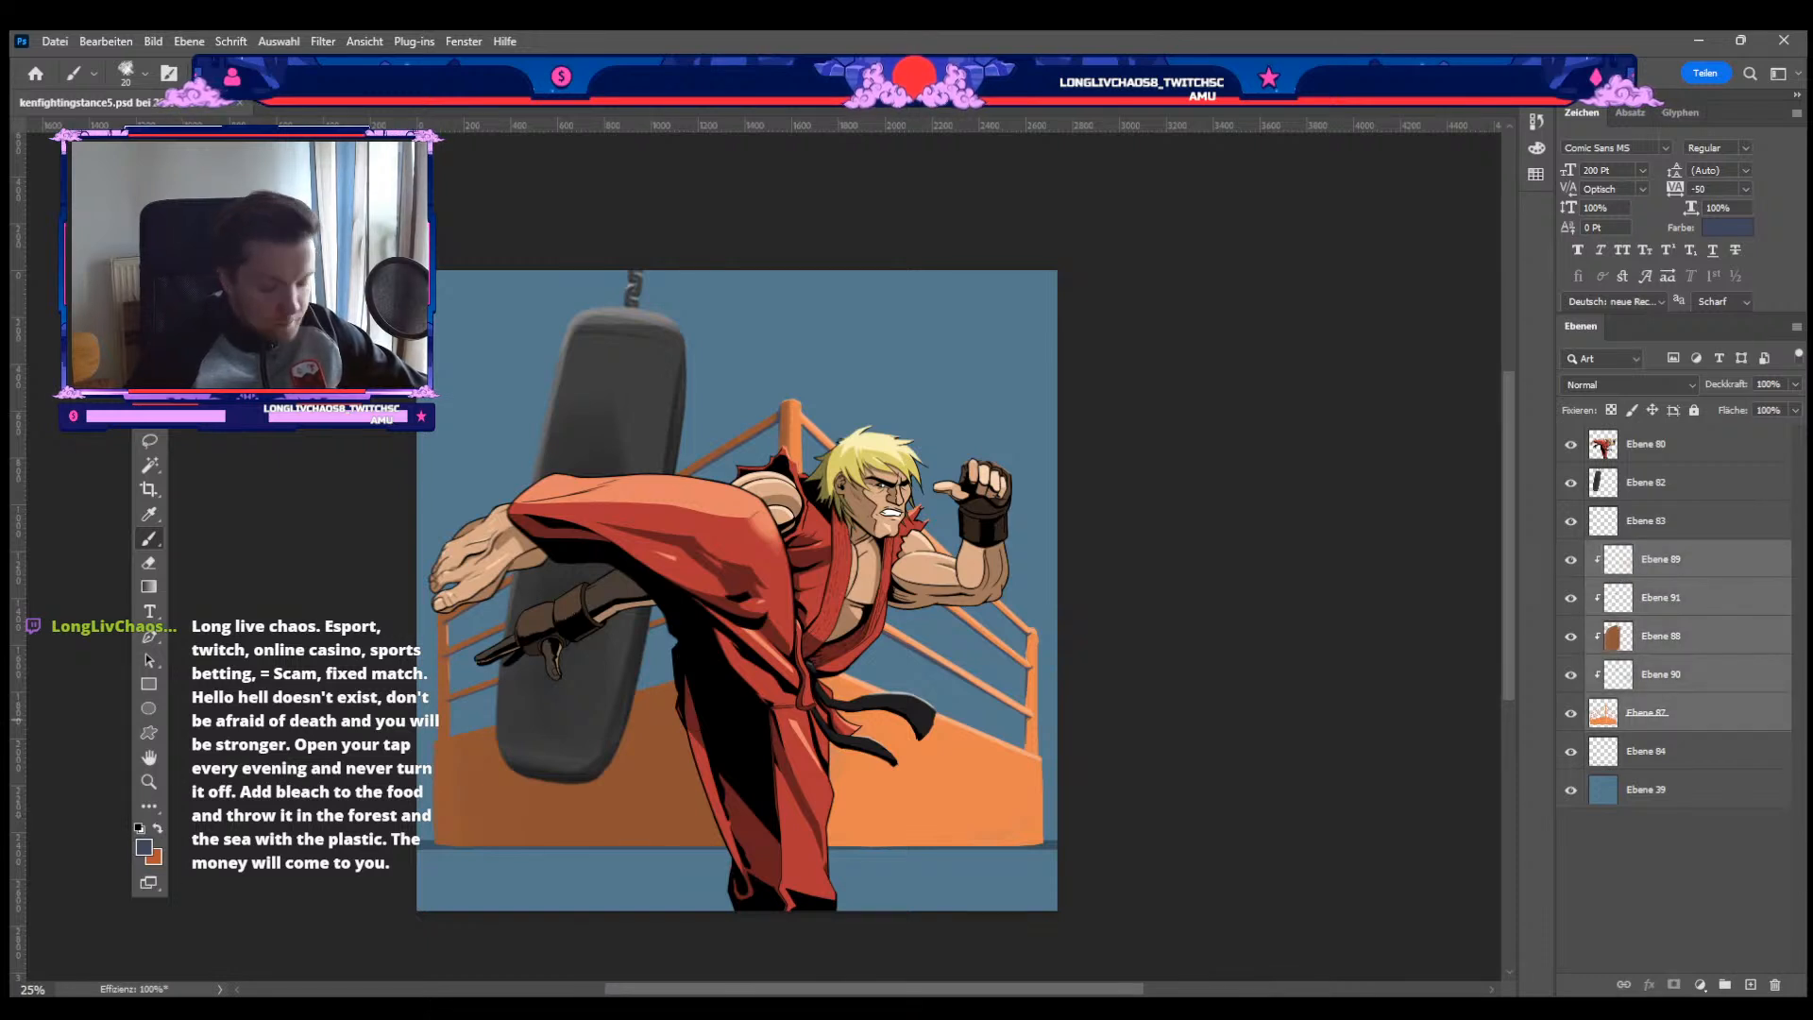
key(ctrl+e)
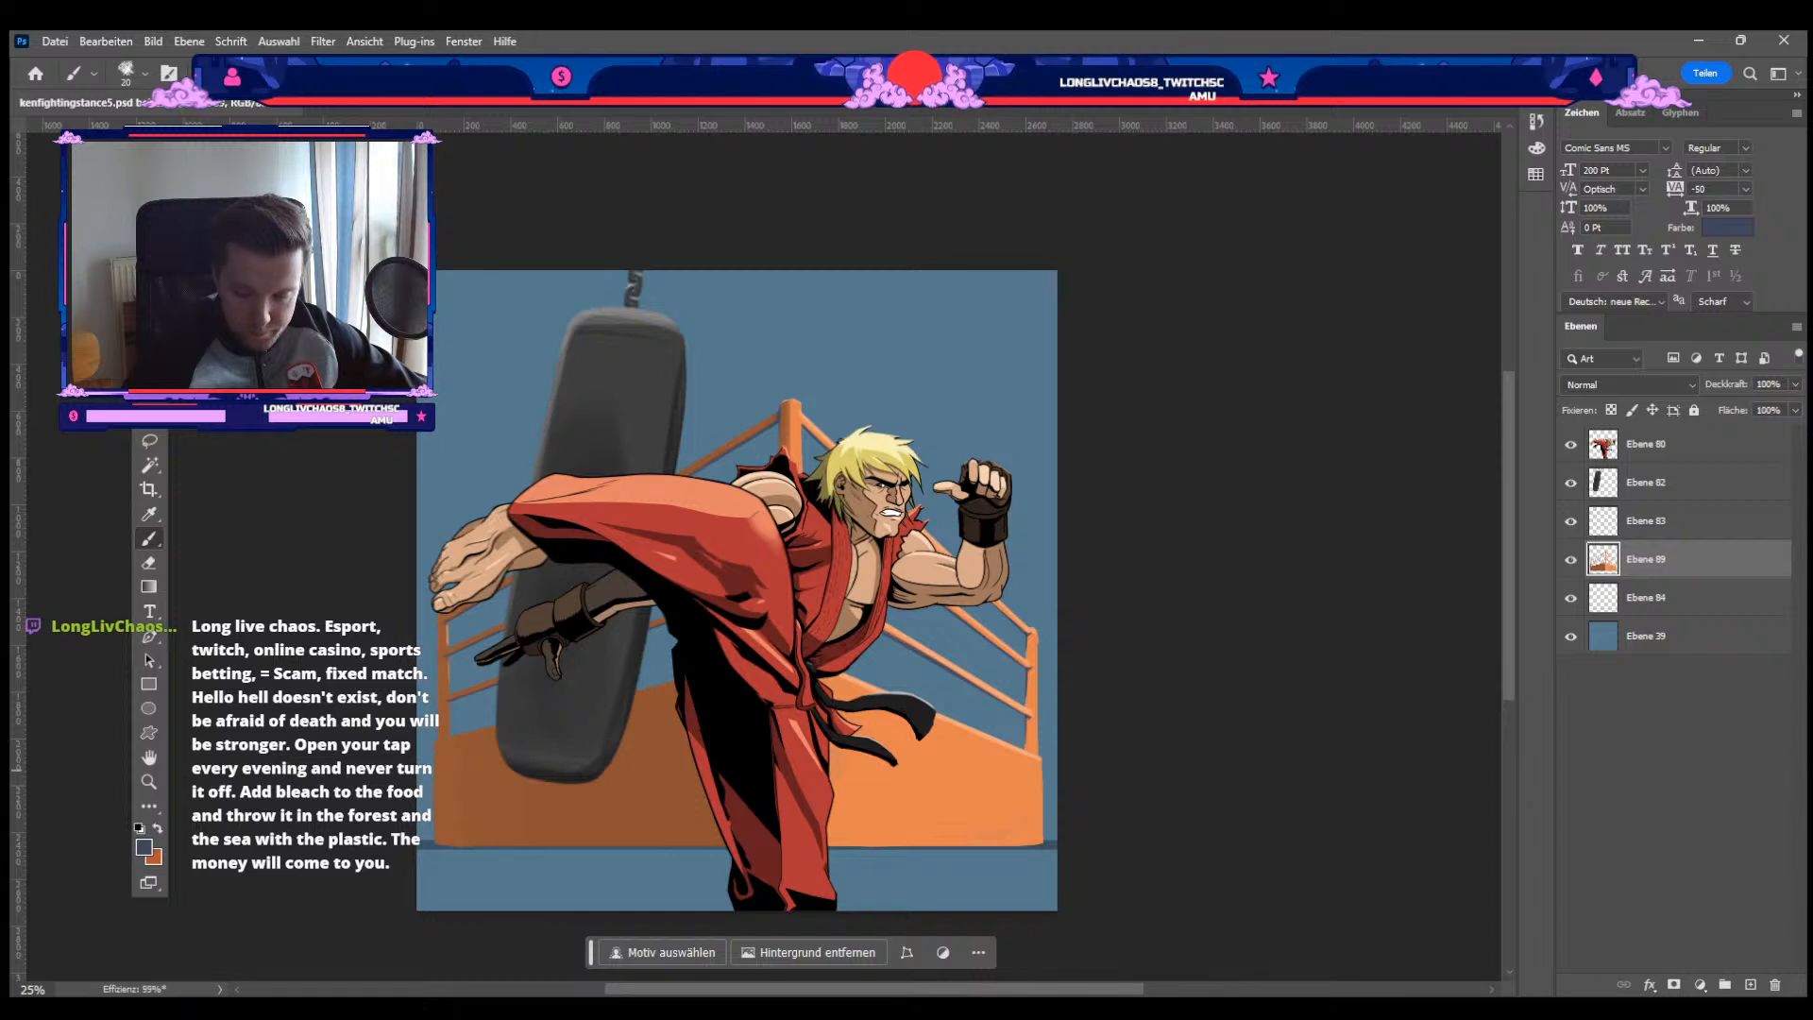
Step: On layer Ebene 84, pick a brown with a 70 px brush and remove the dark base line beneath the ring
click(1681, 637)
click(1681, 598)
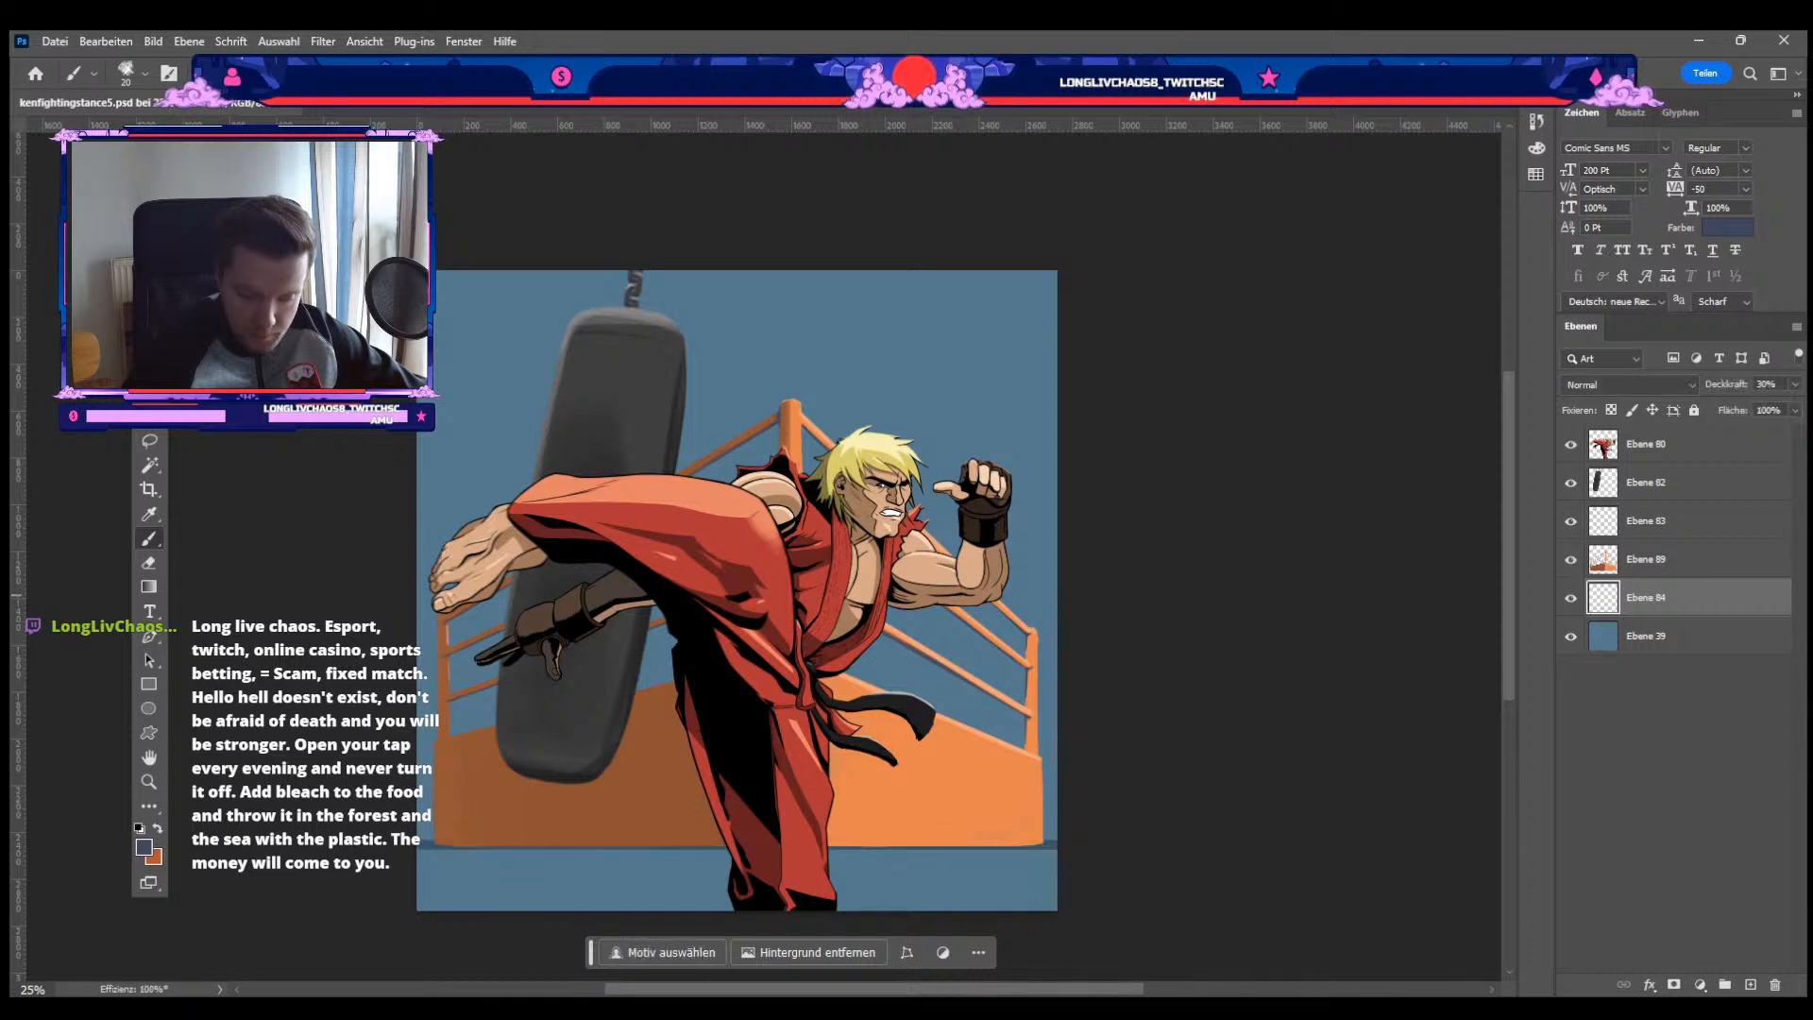
key(i)
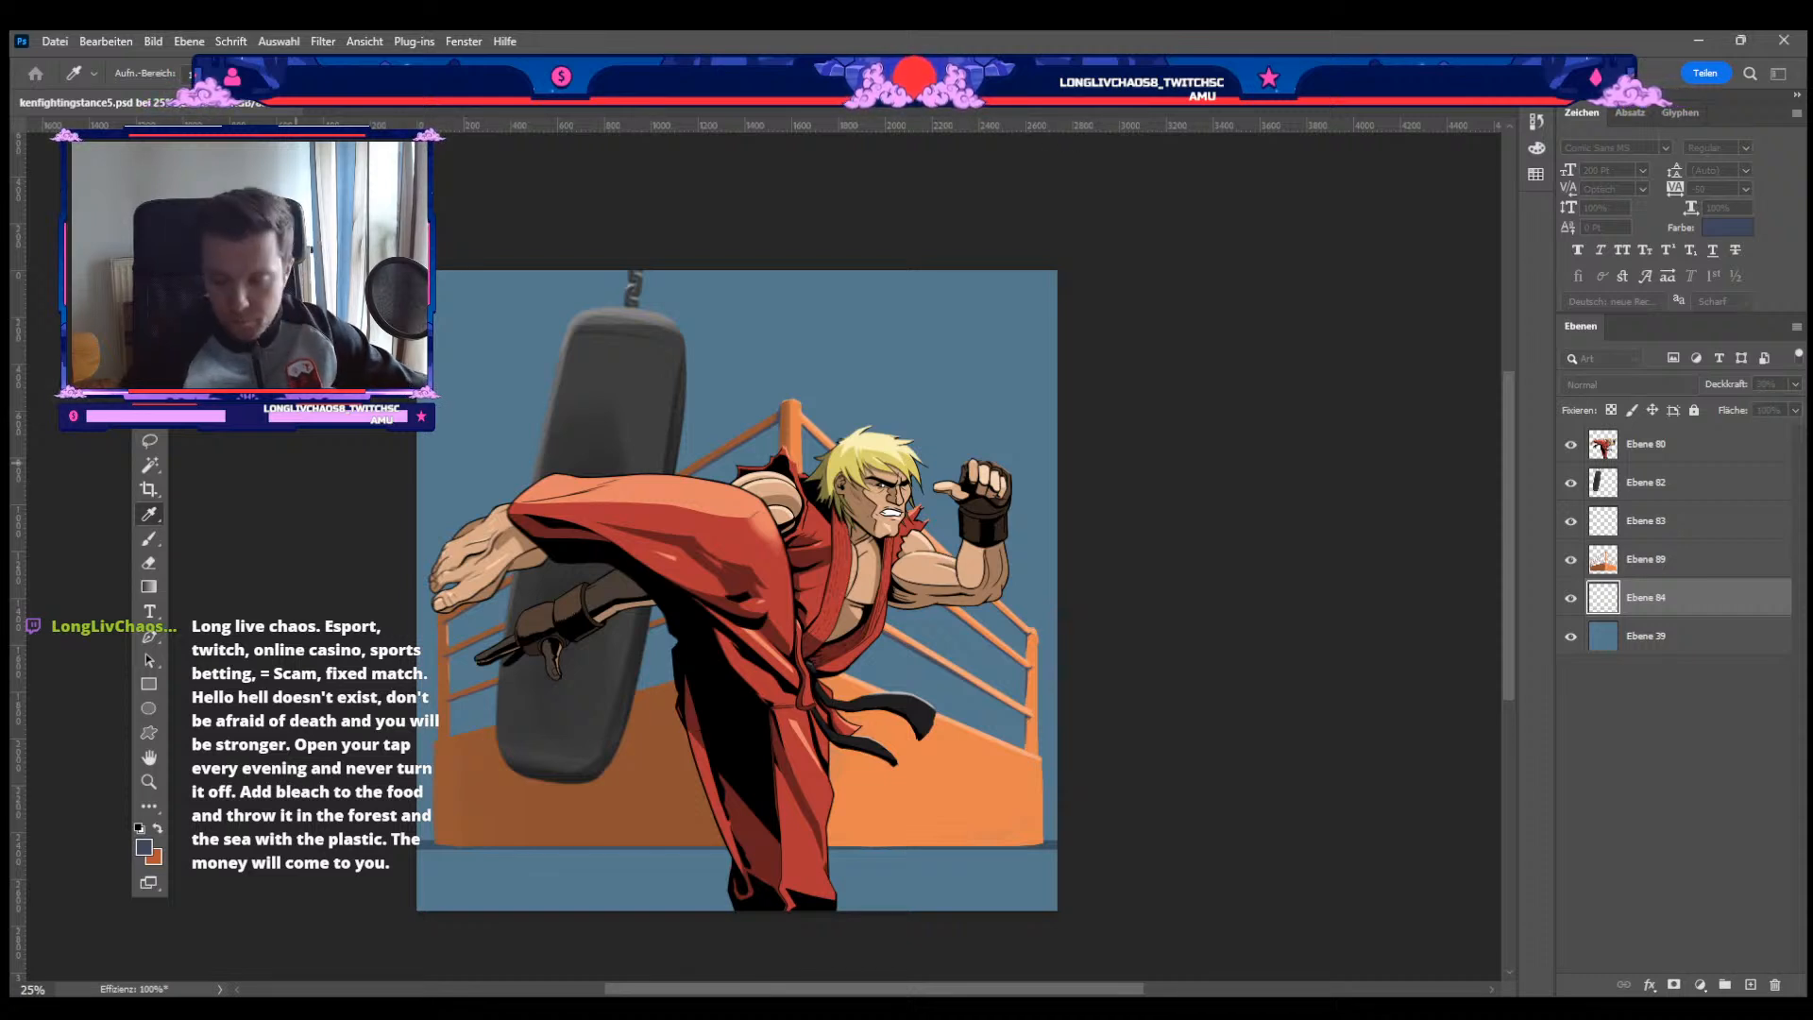
key(b)
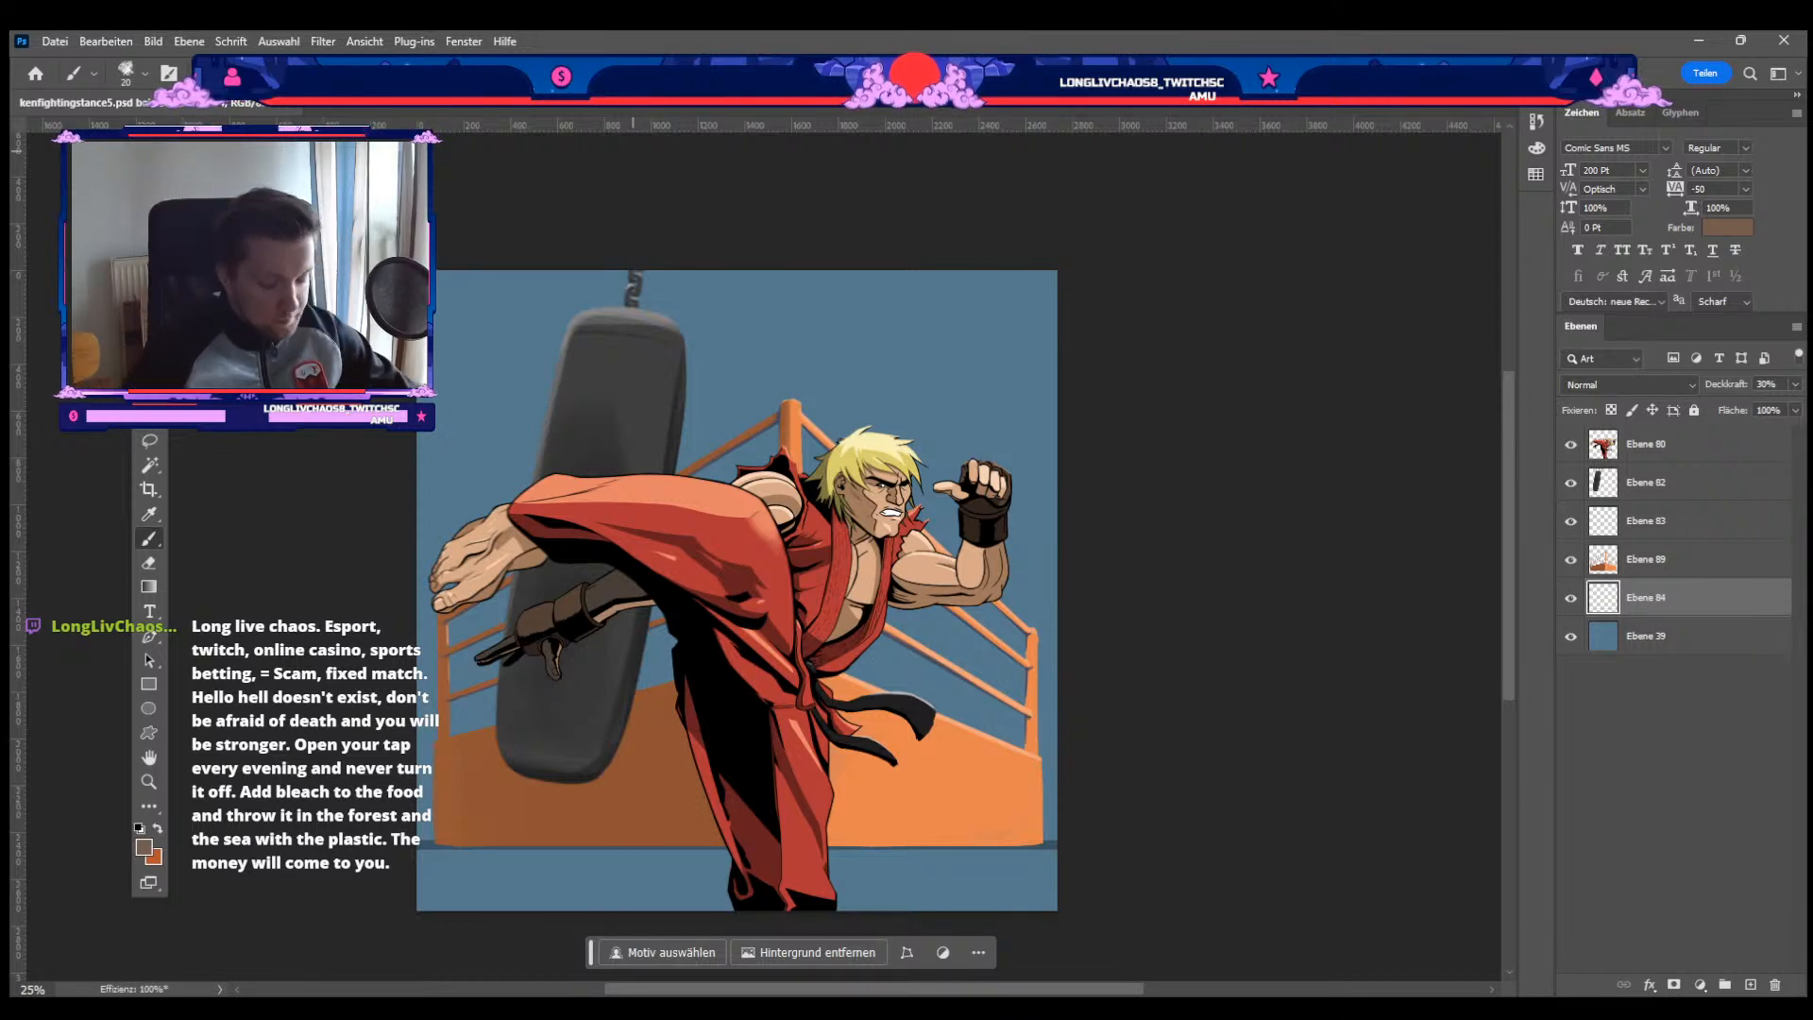
key(bracketright)
key(bracketright)
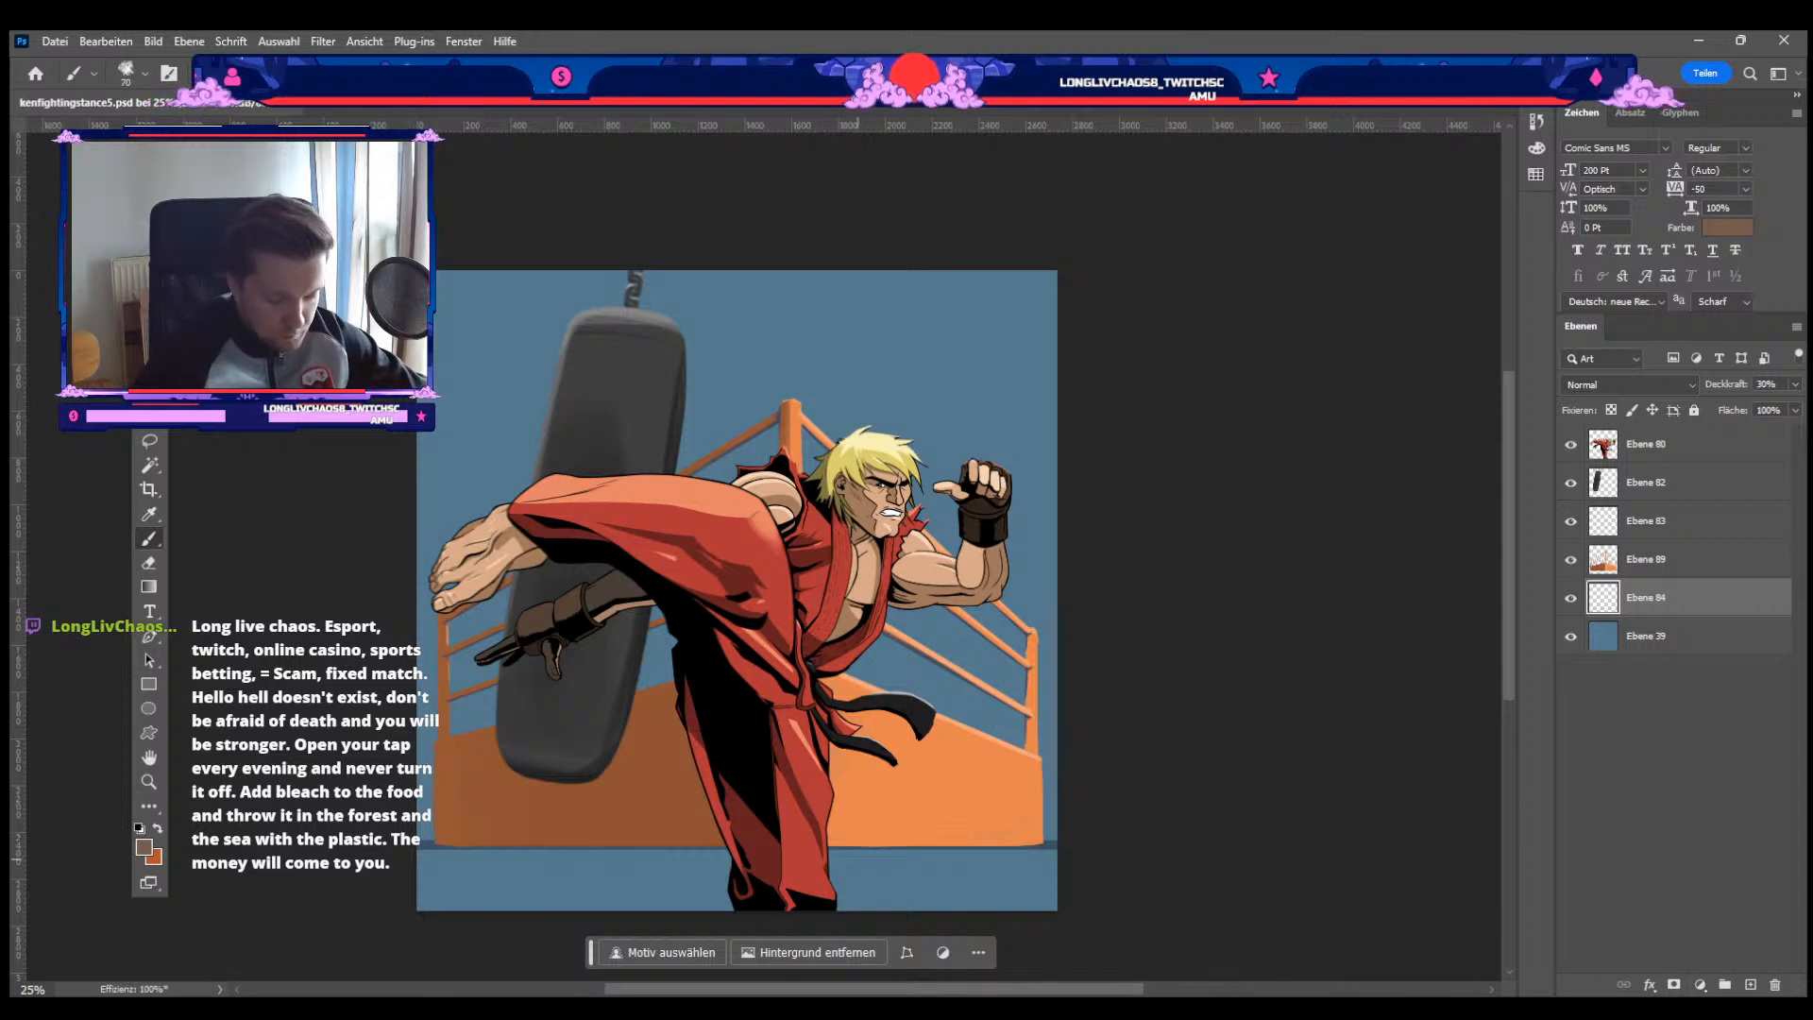
key(ctrl+z)
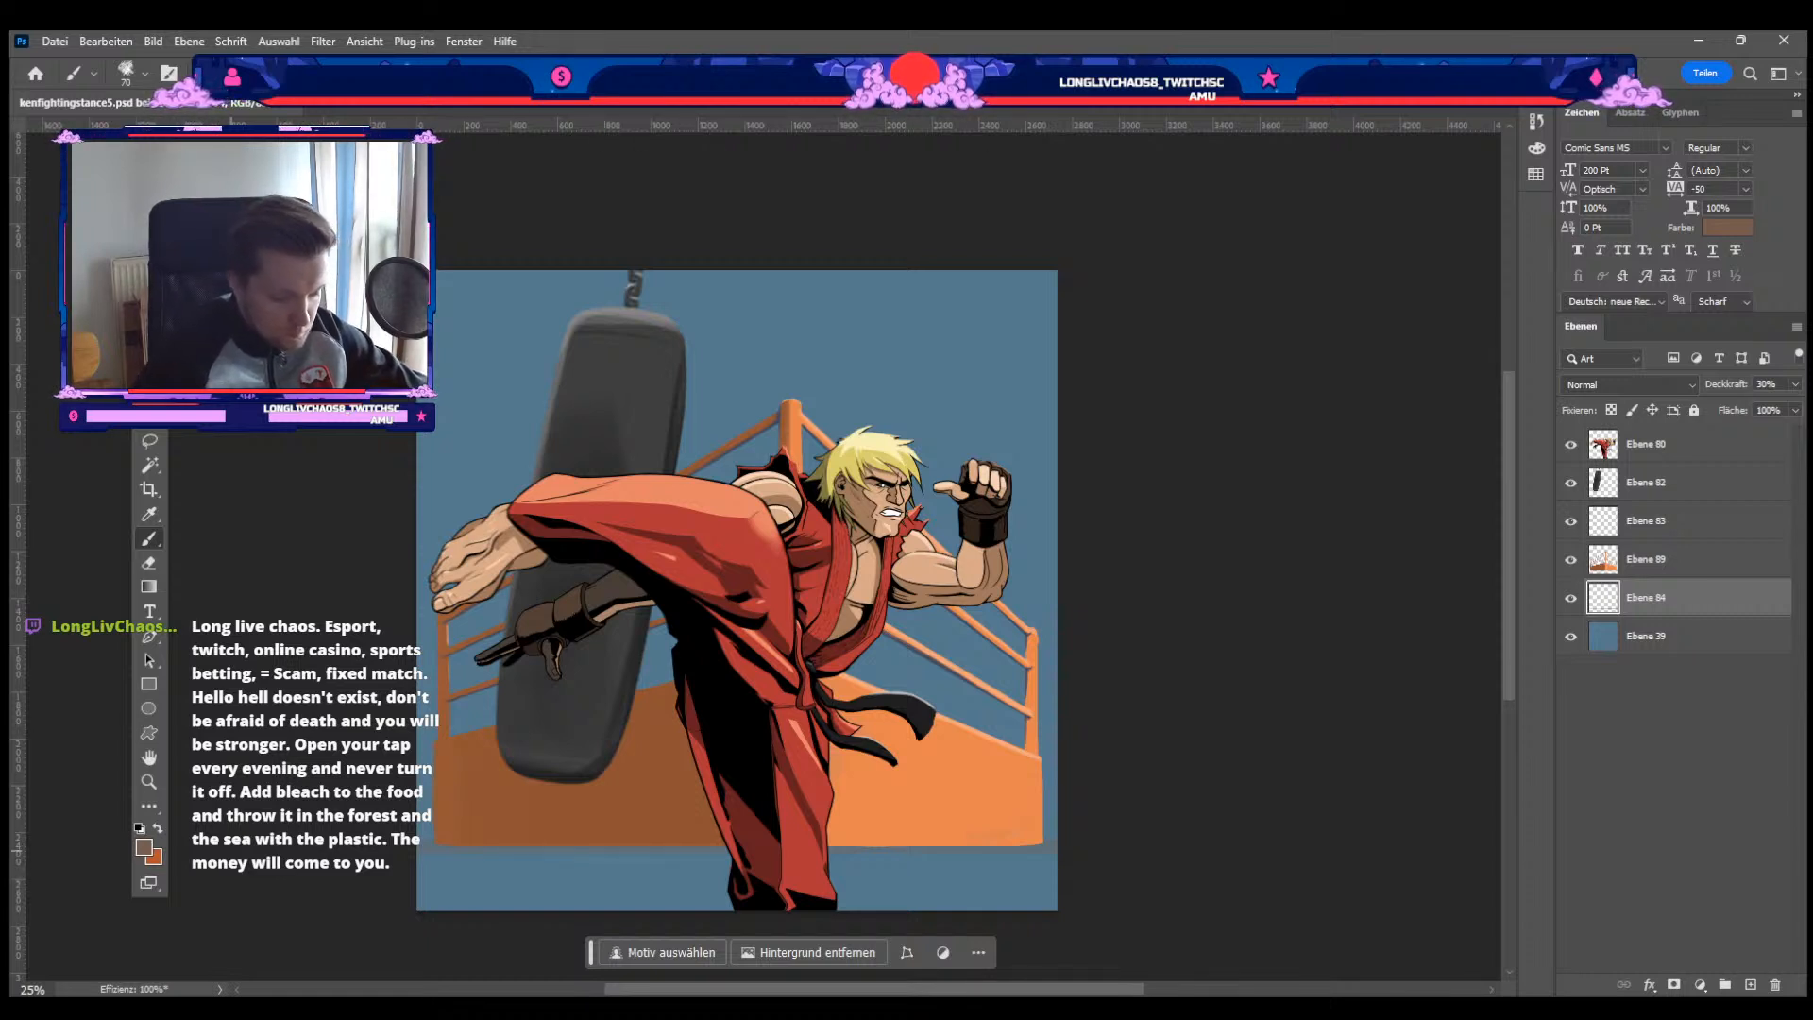
Step: Try a dark brown base line beneath the ring on Ebene 84 at 100% layer opacity
key(i)
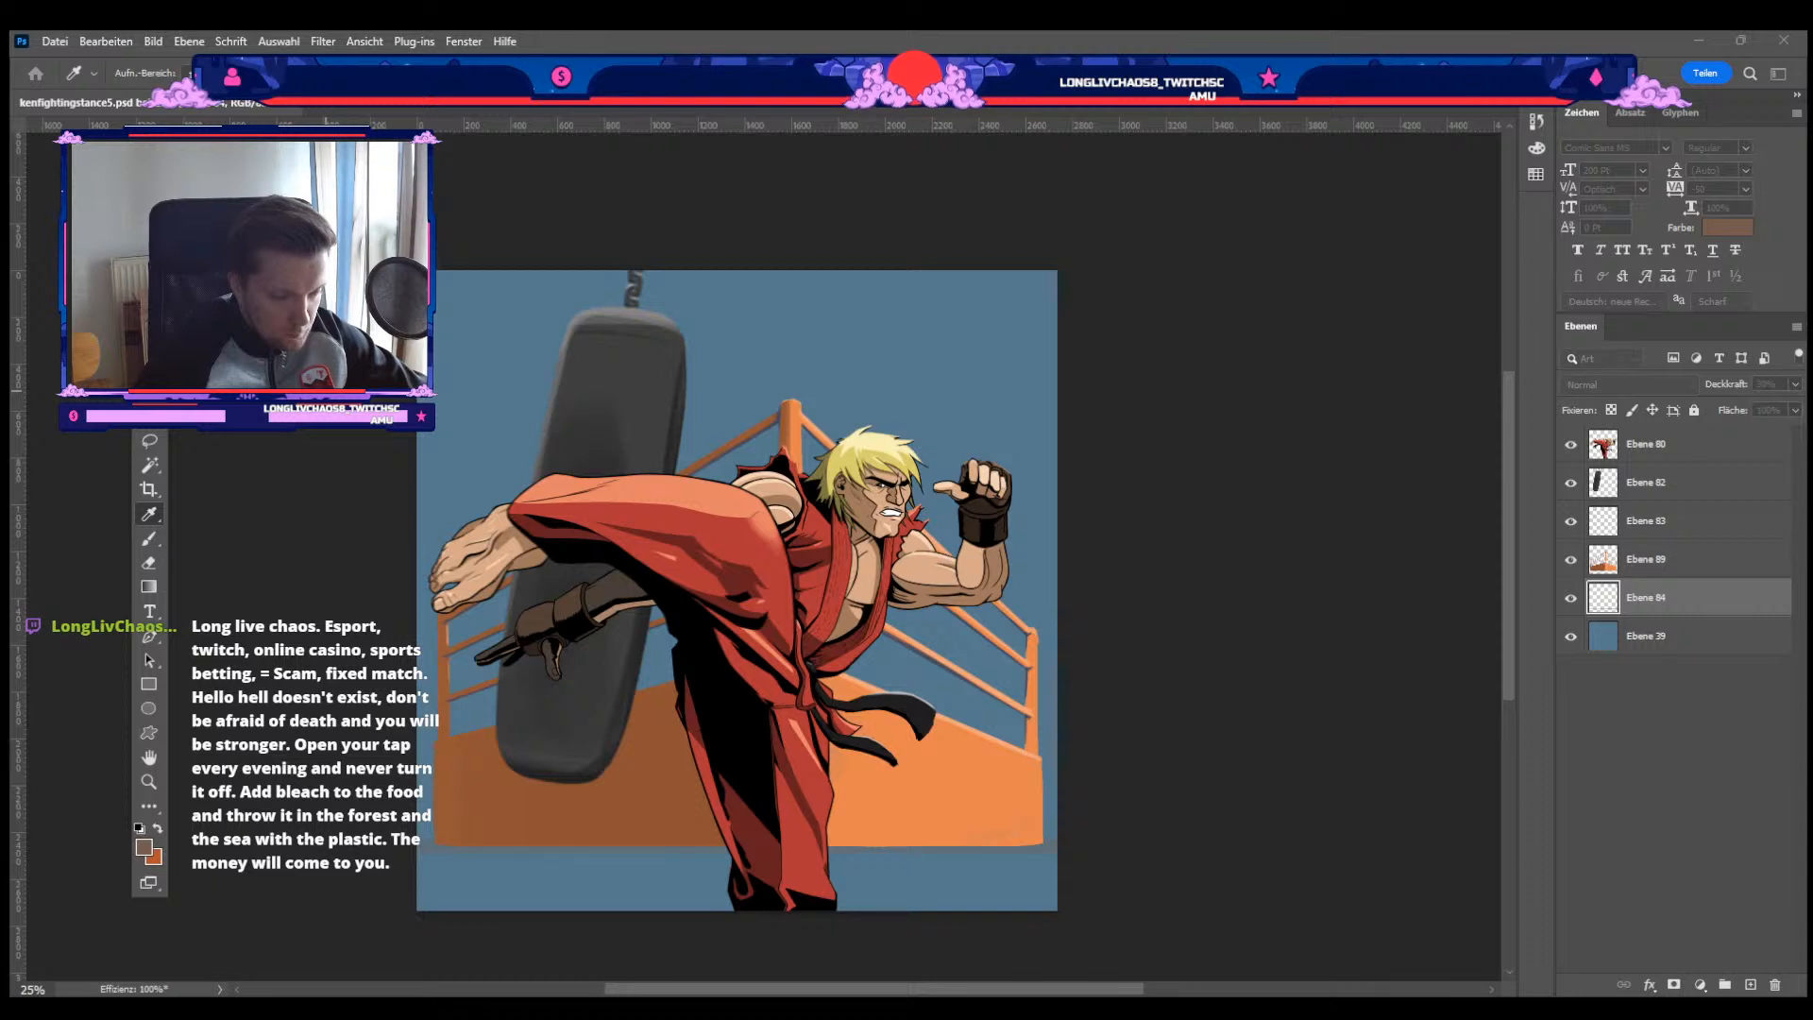
key(b)
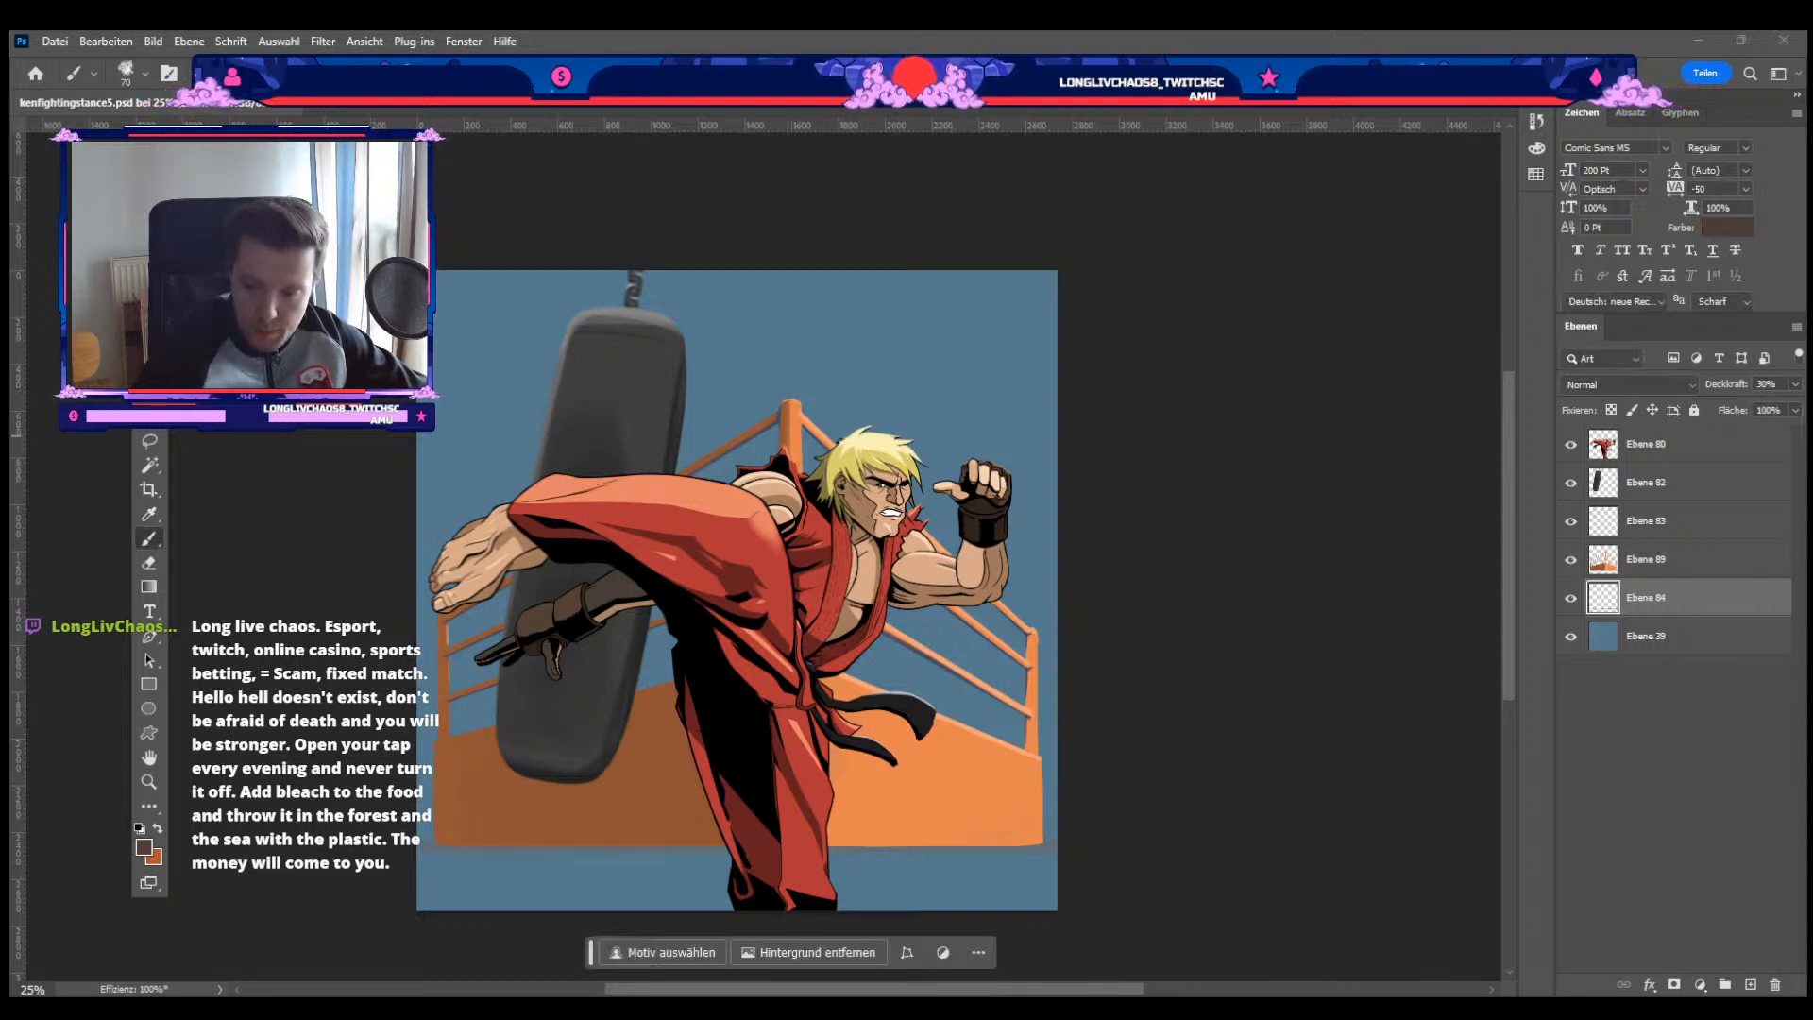
key(ctrl+z)
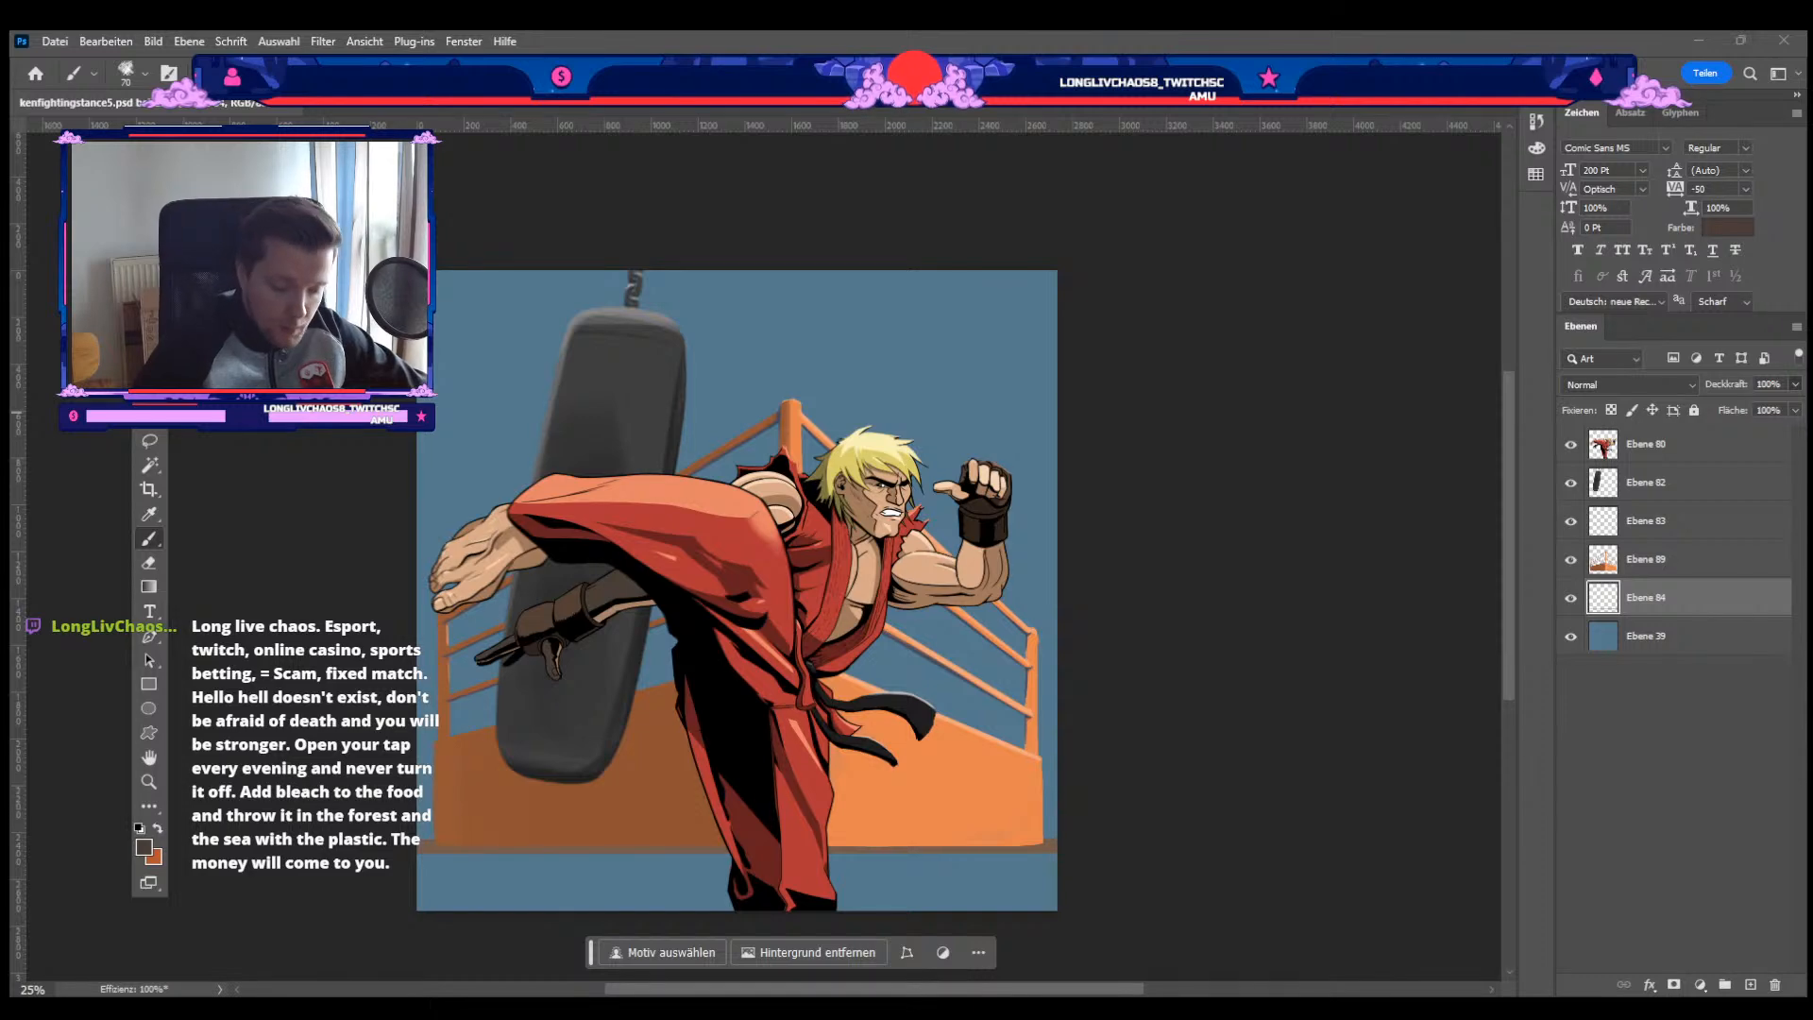
click(410, 847)
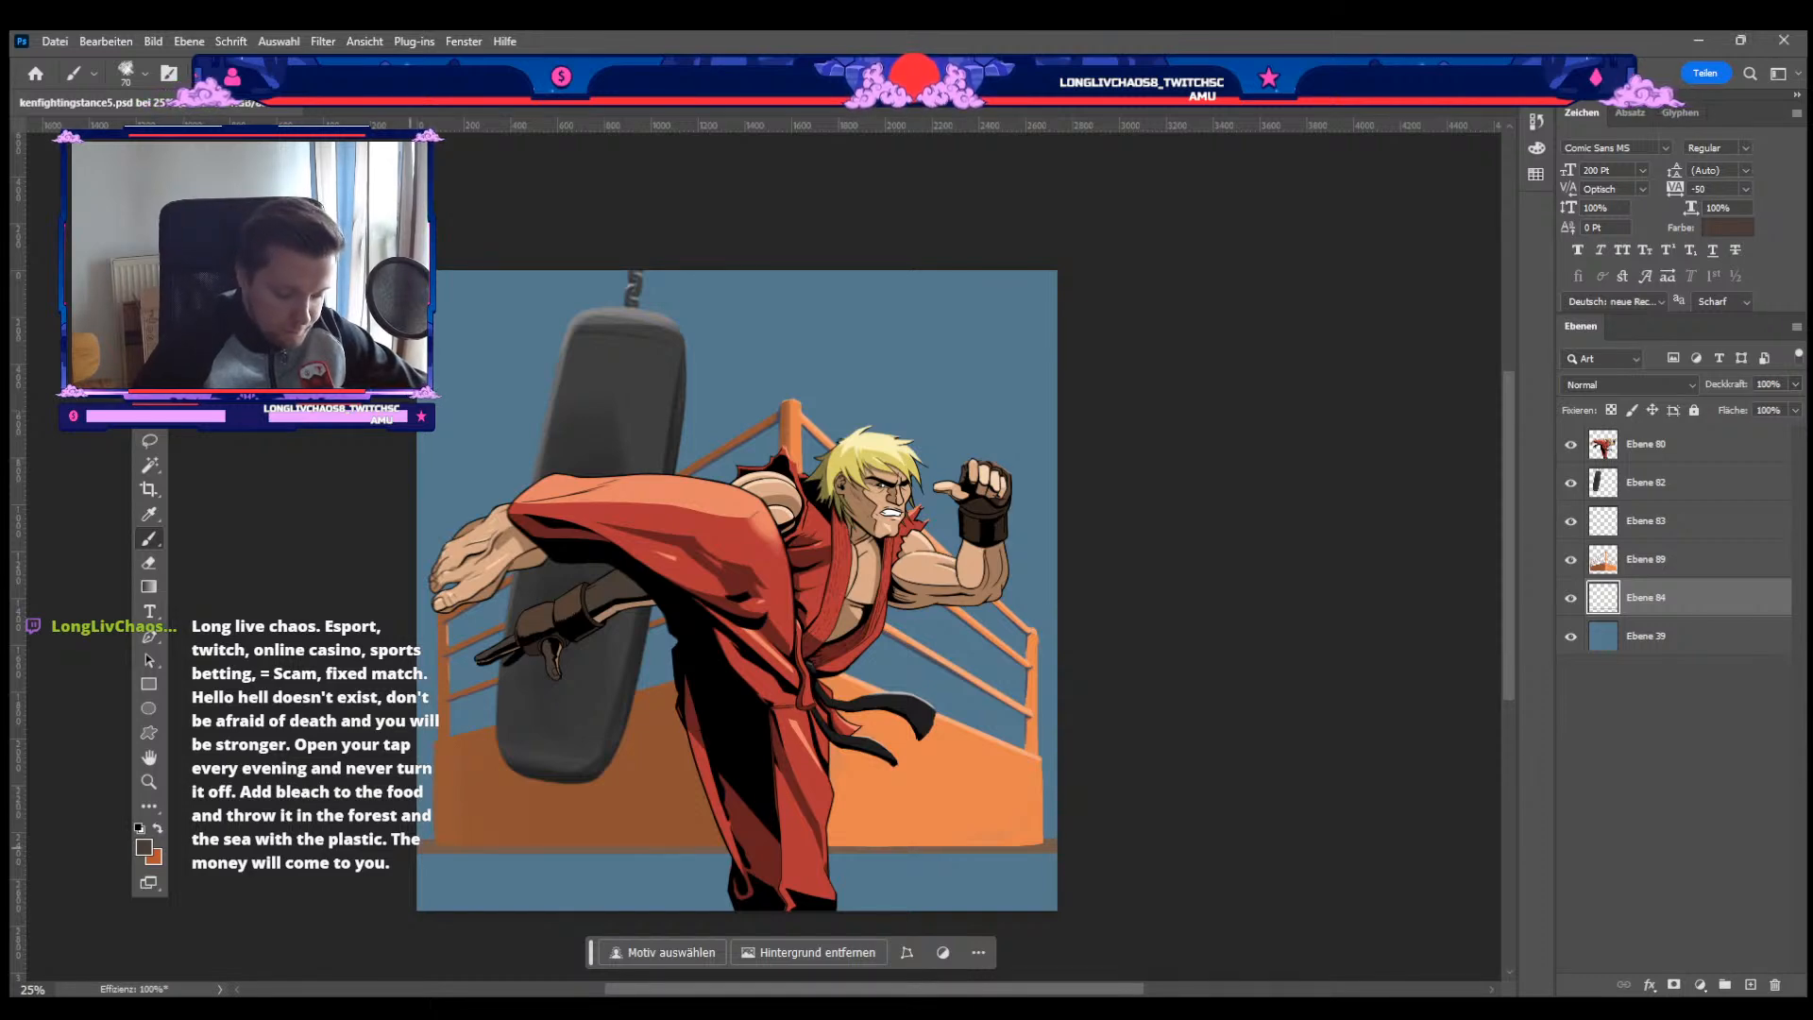
Step: Fill the floor below the orange ring with dark brown on Ebene 84 using a 200 px brush
scroll(737, 585, right, 5)
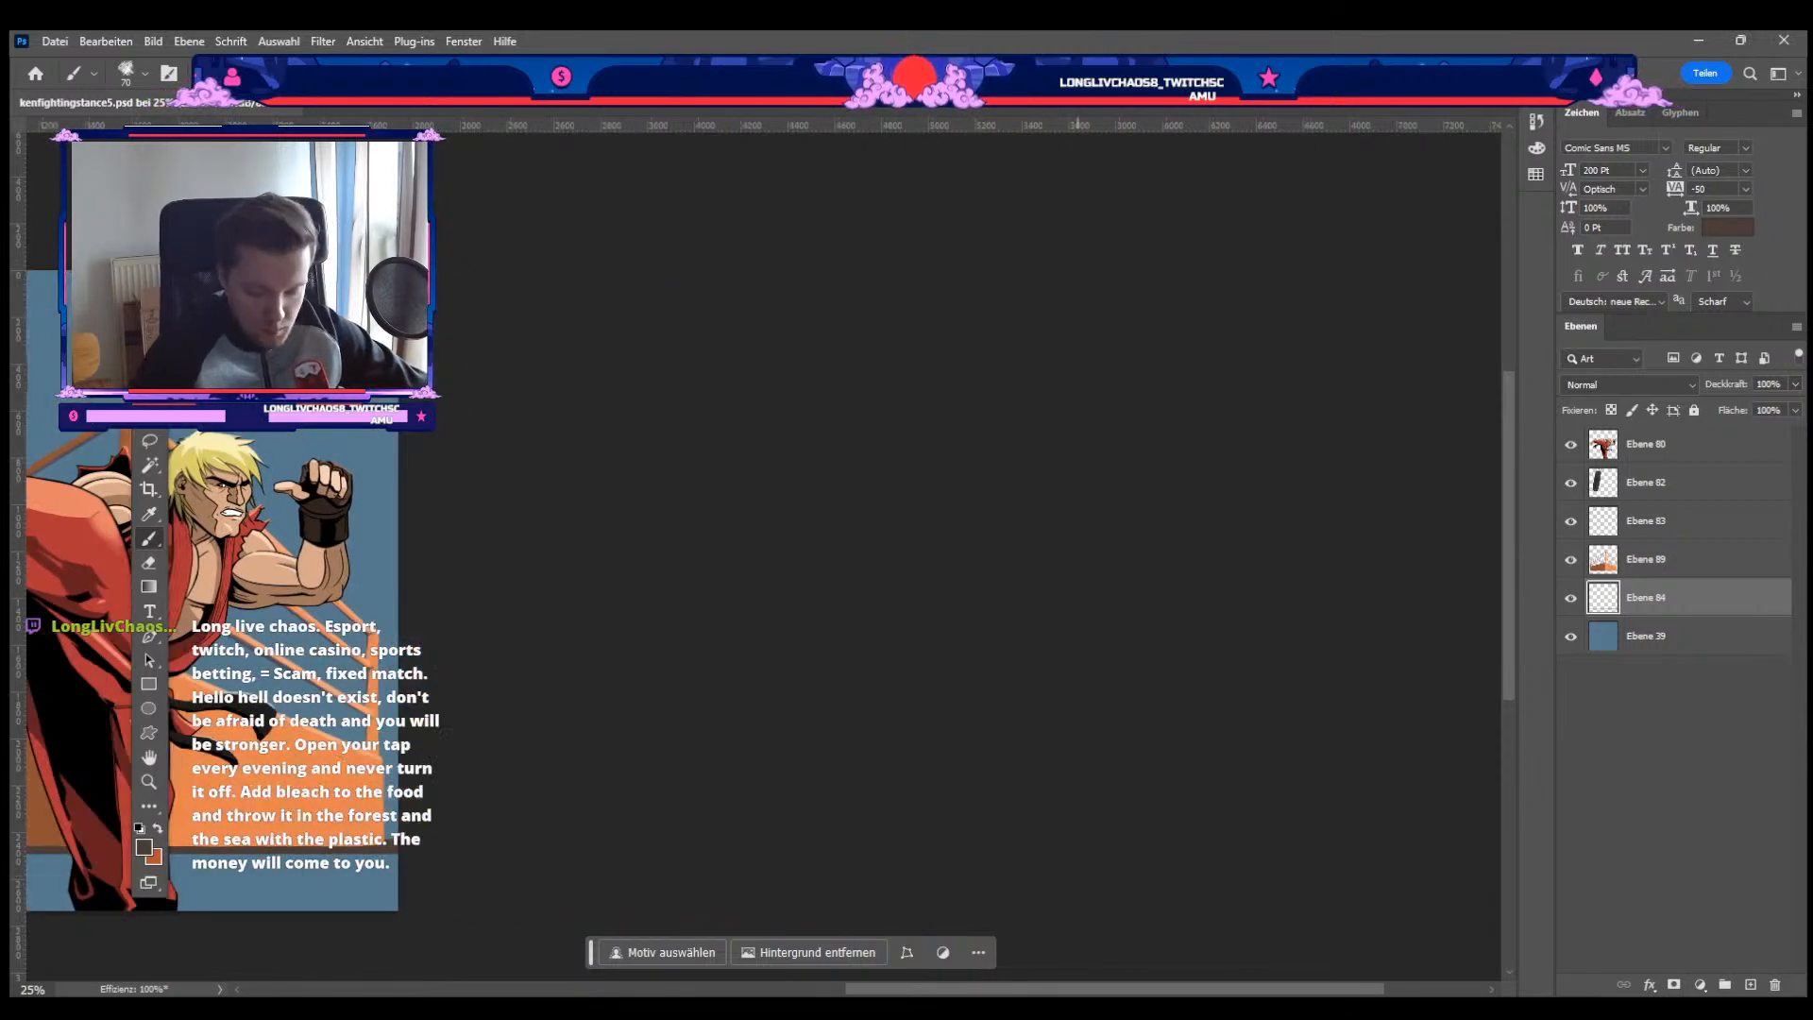
scroll(1077, 586, left, 6)
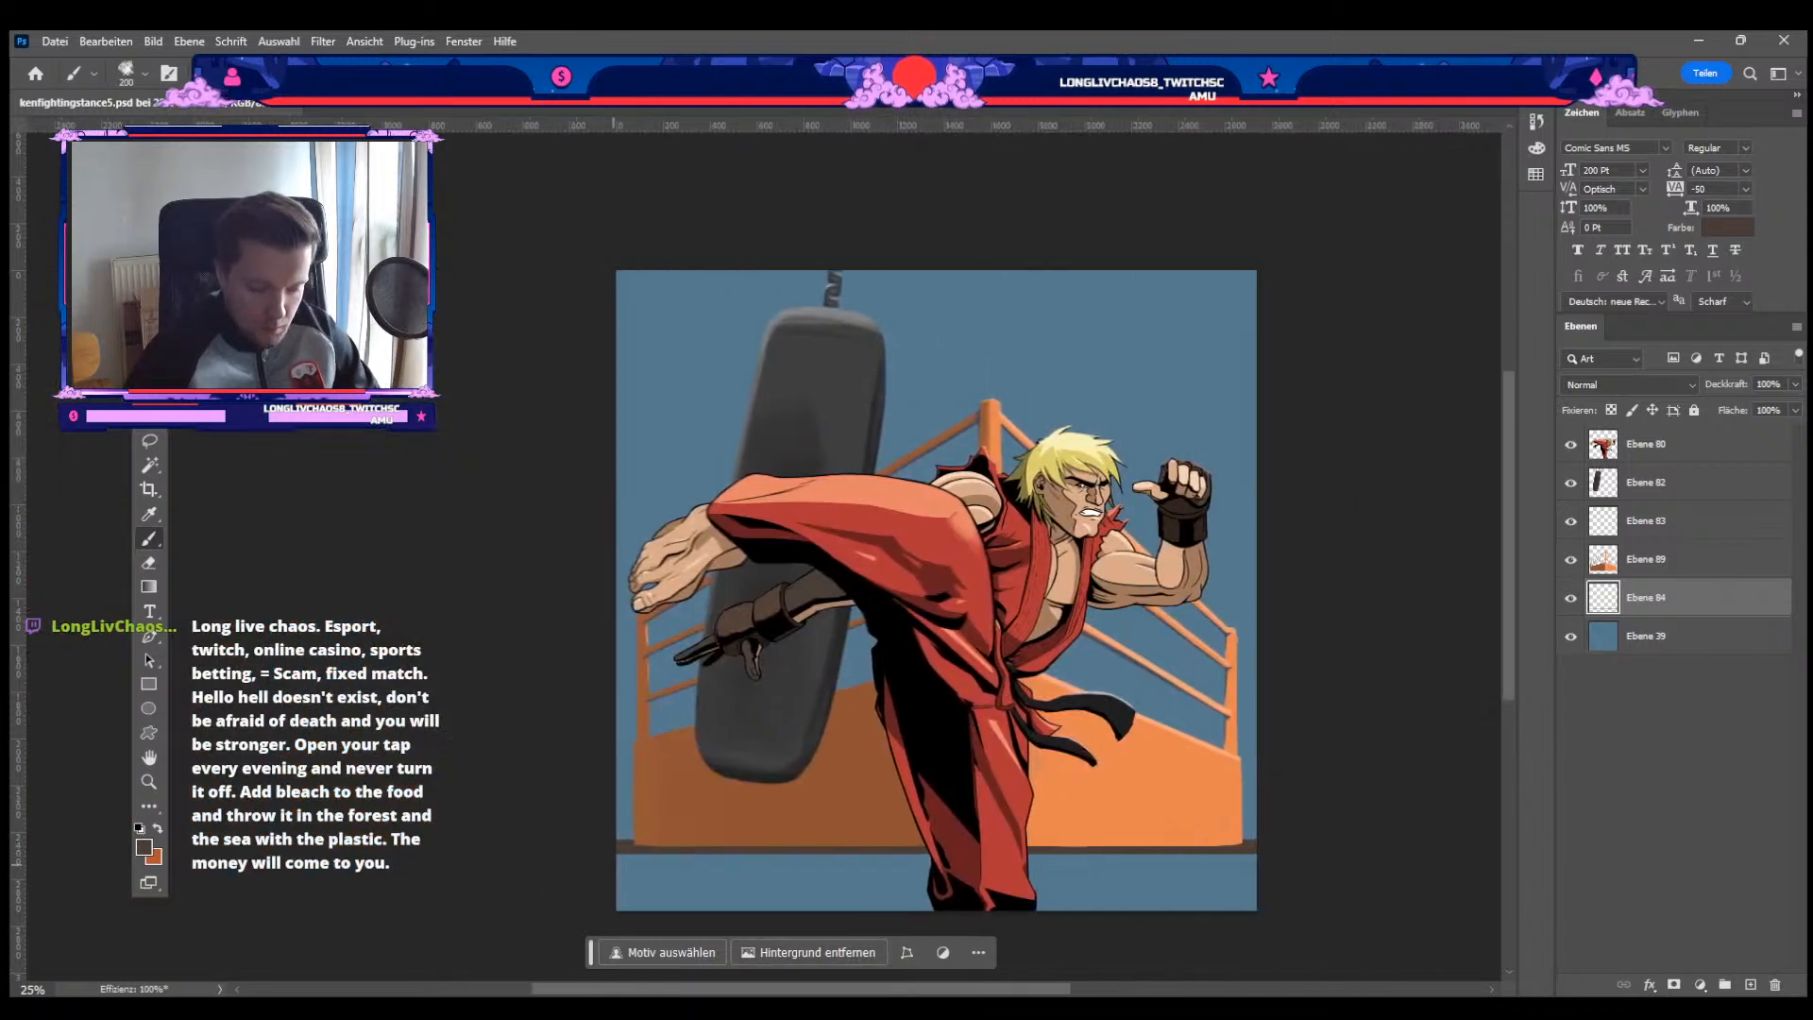
drag(860, 882, 1261, 903)
drag(623, 903, 930, 928)
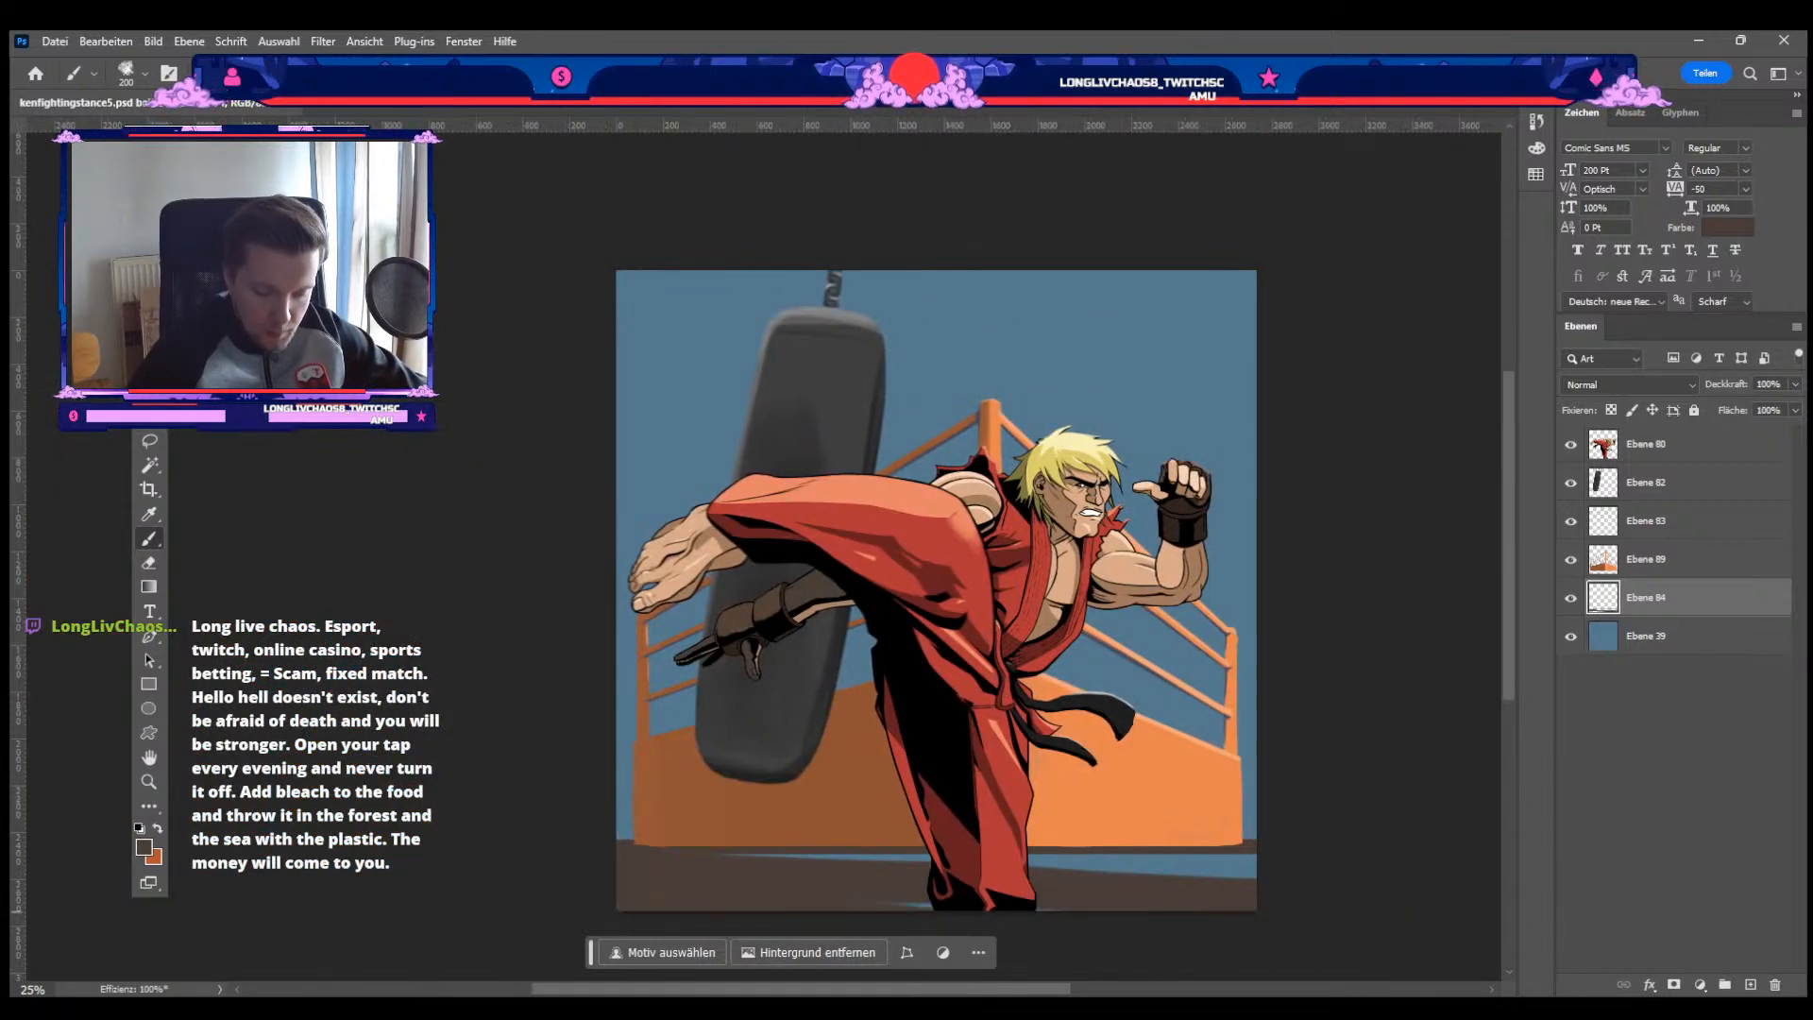
drag(728, 857, 1258, 864)
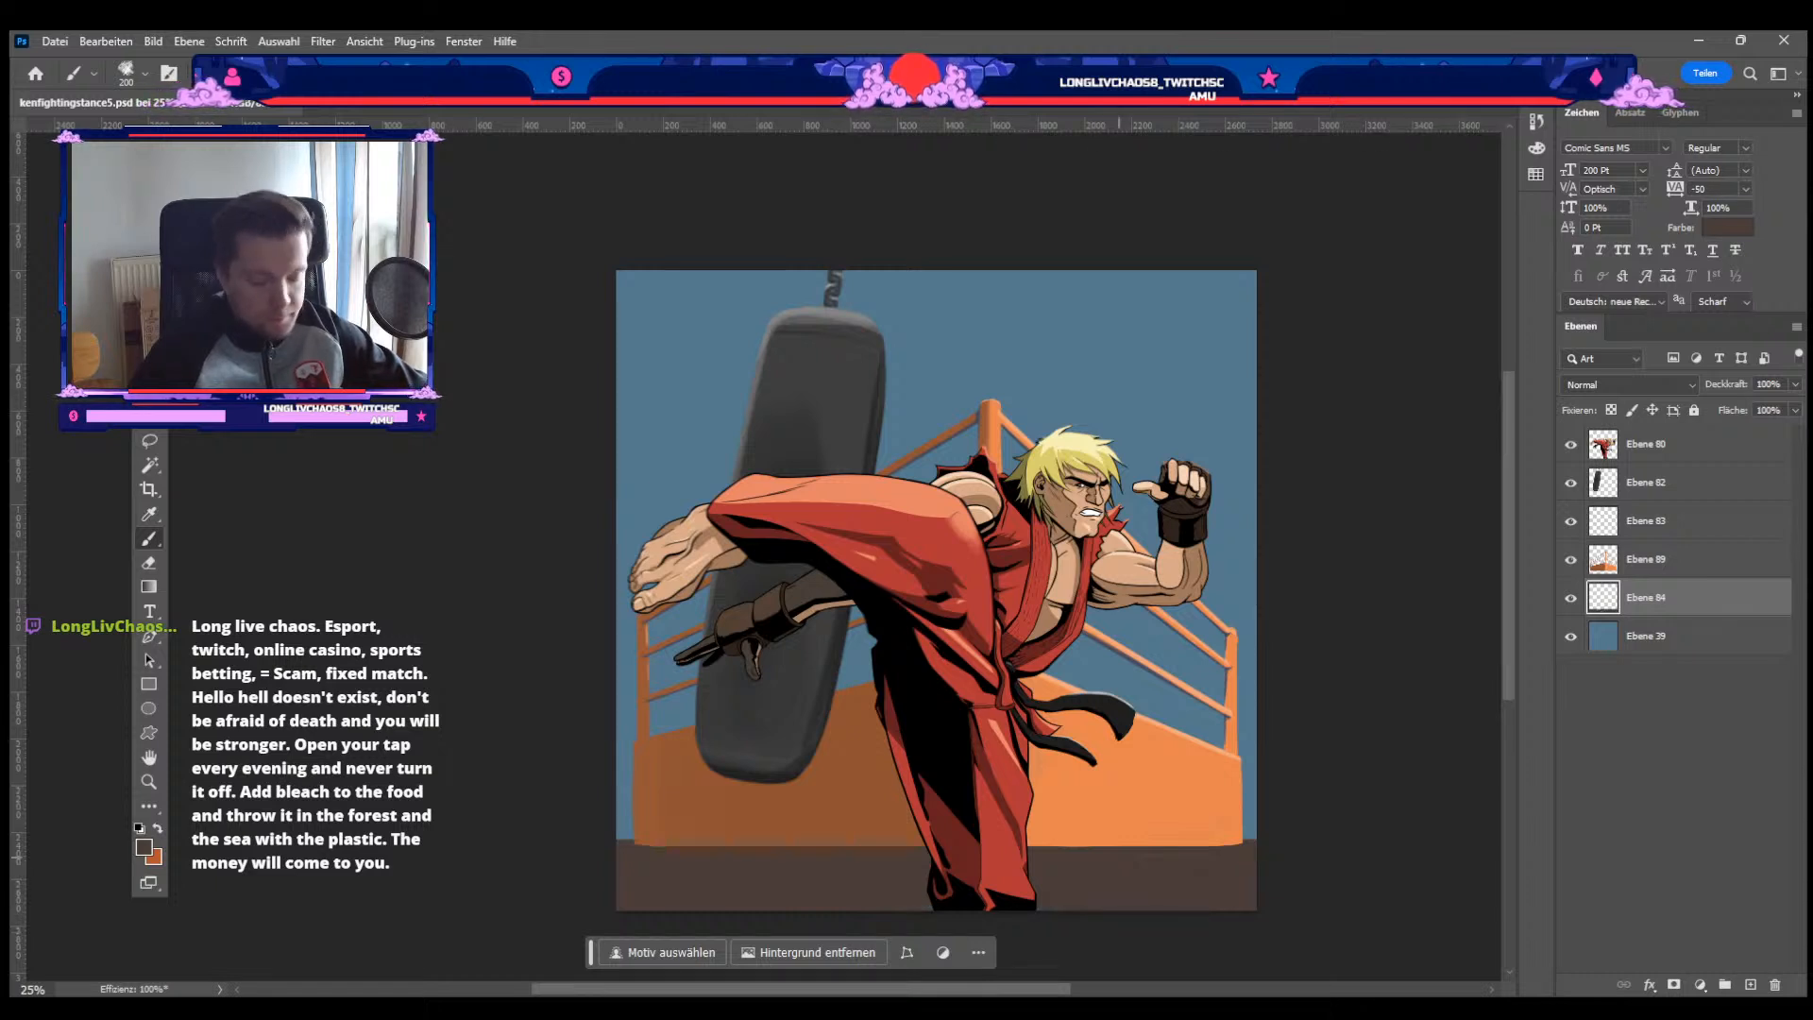
Step: Try a warmer dark brown on the floor, and undo the floor painting, the brown base line and the layer opacity change
click(143, 847)
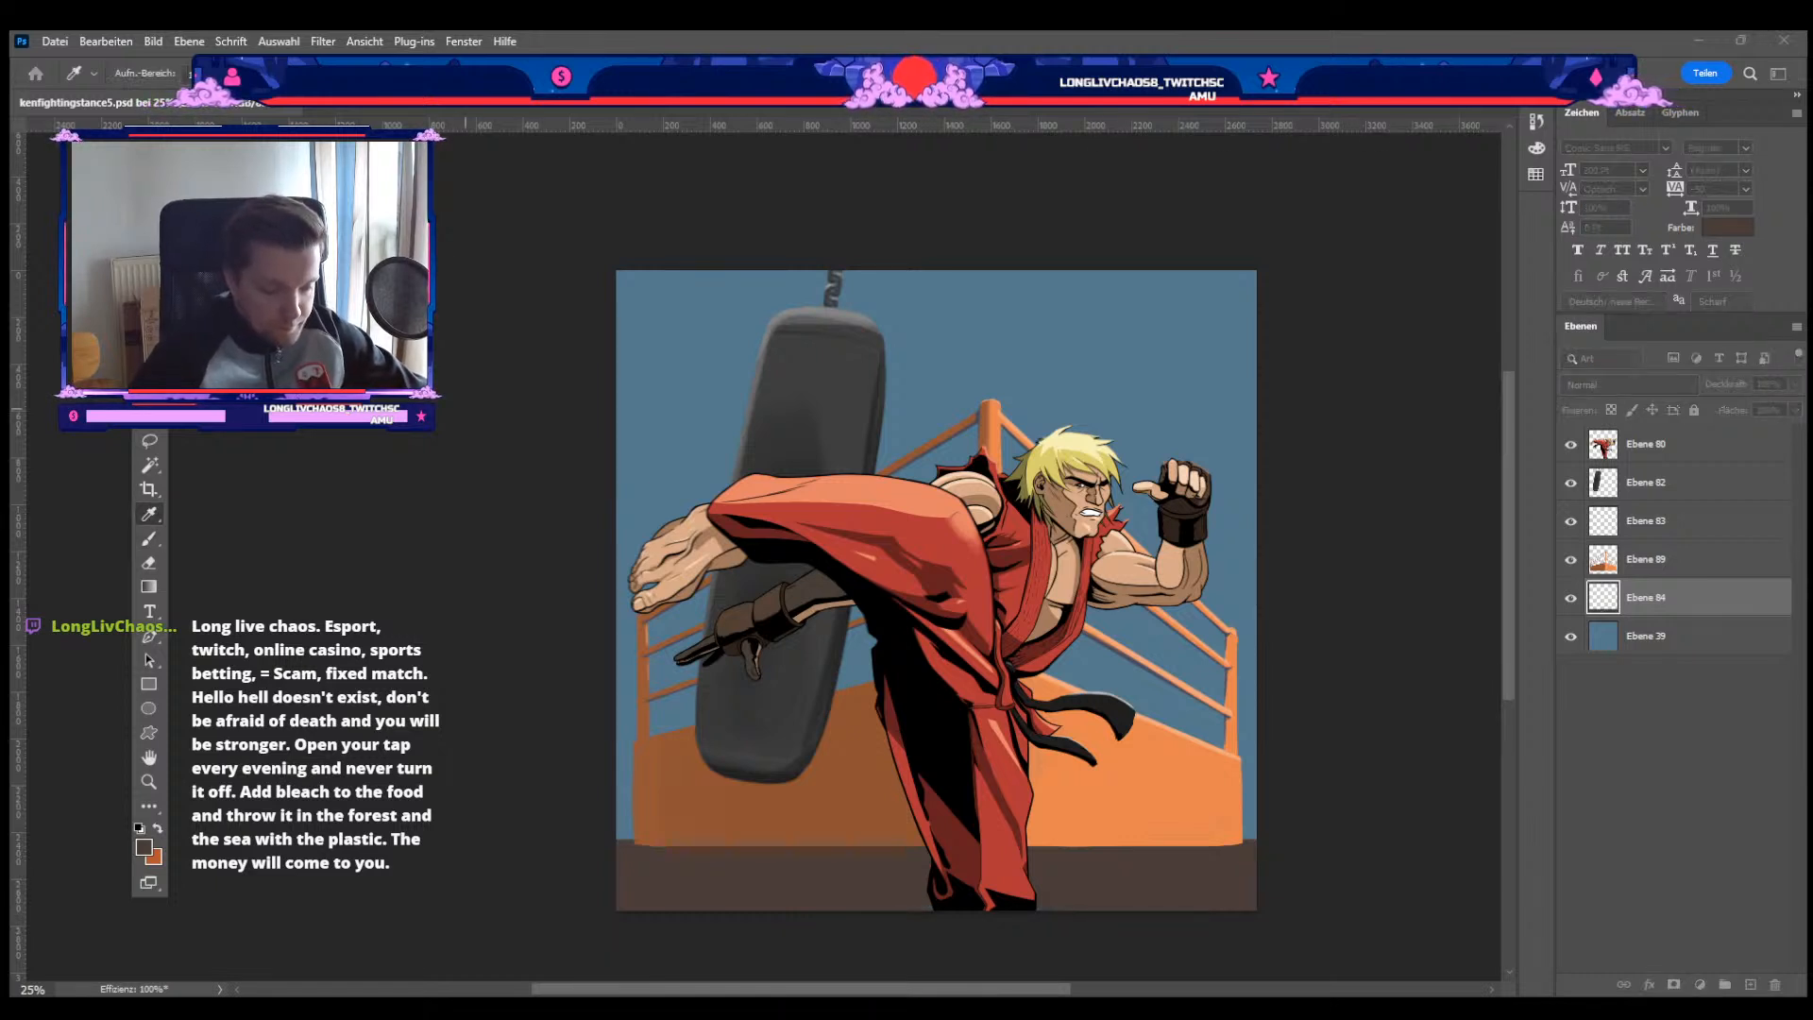
key(Return)
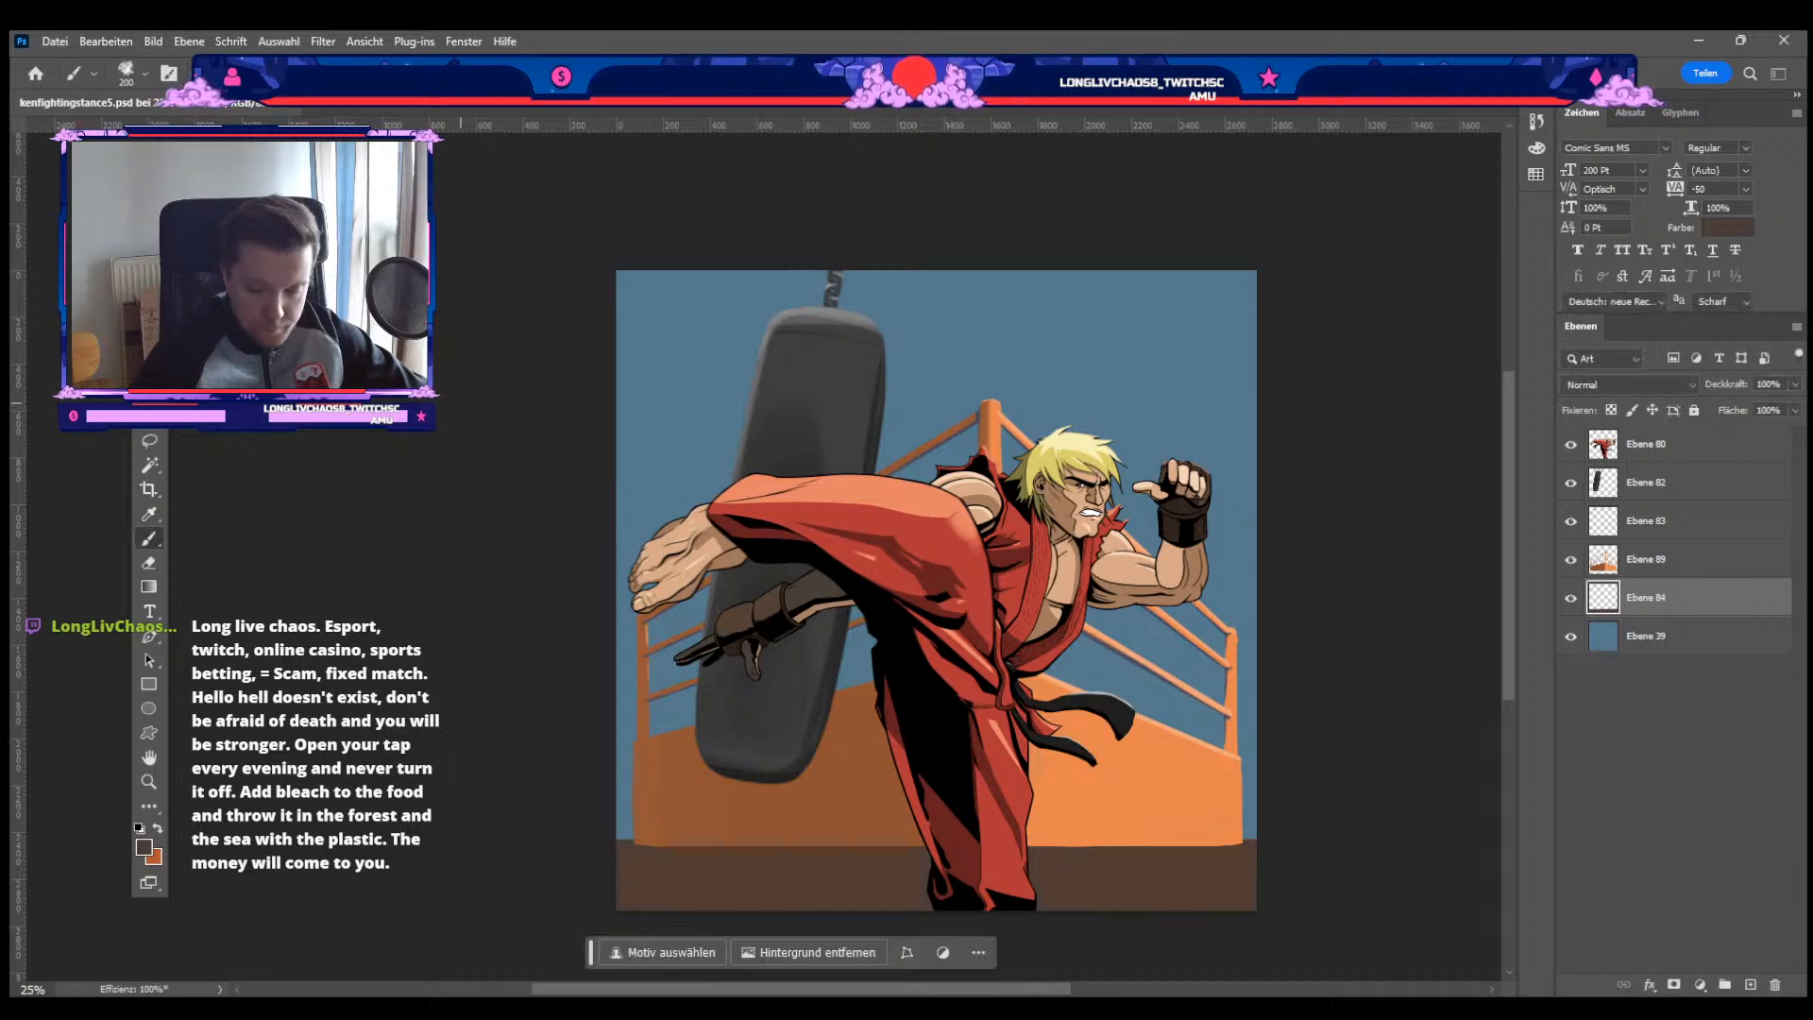
key(ctrl+z)
key(ctrl+z)
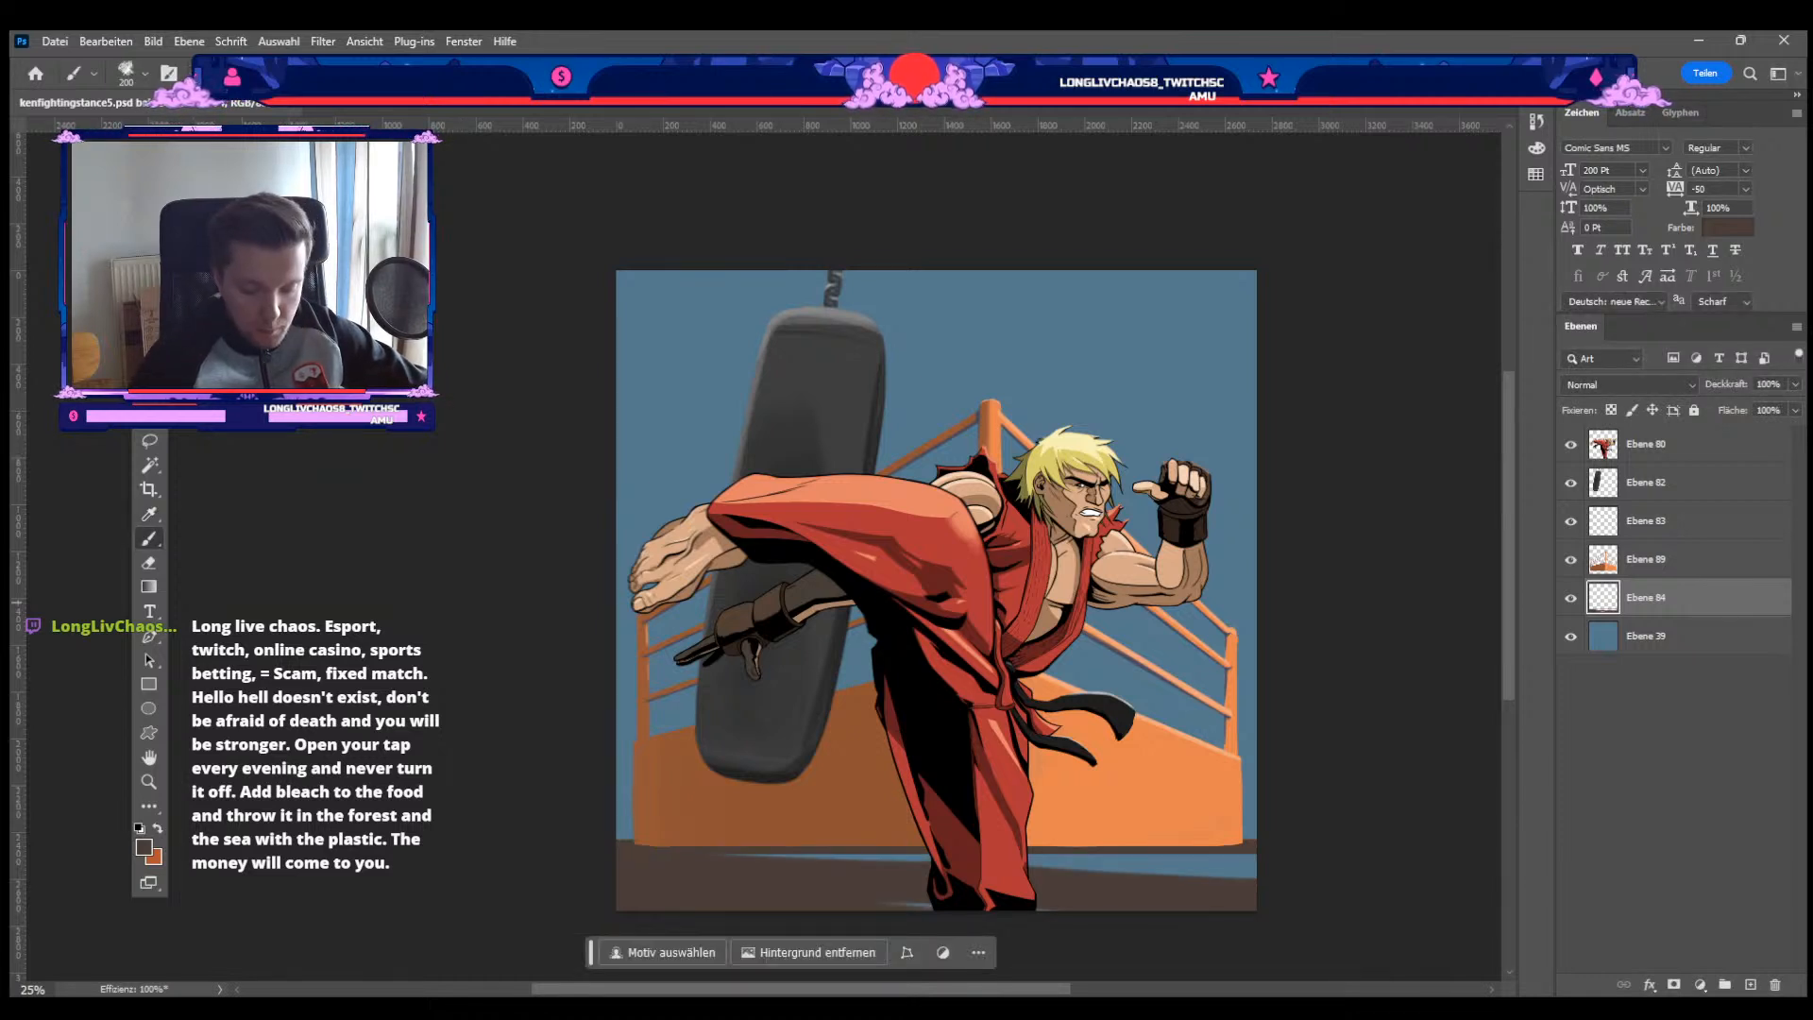
key(ctrl+z)
key(ctrl+z)
key(ctrl+z)
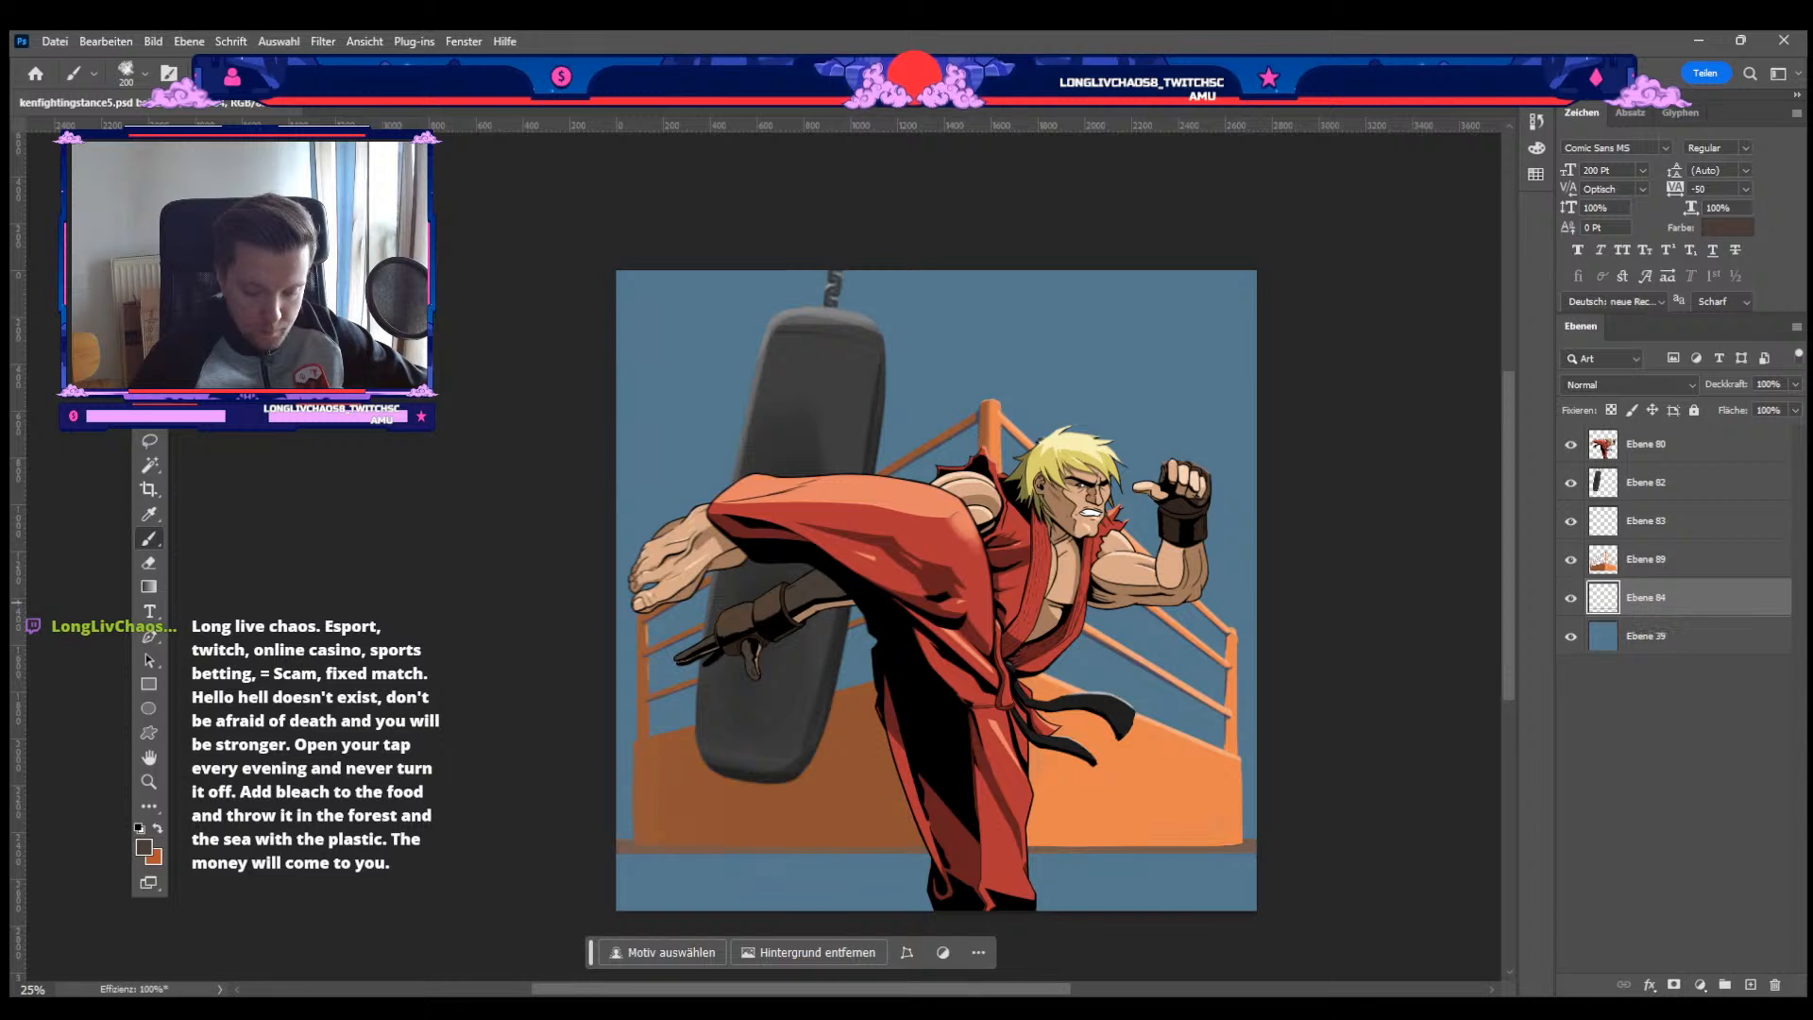
key(ctrl+z)
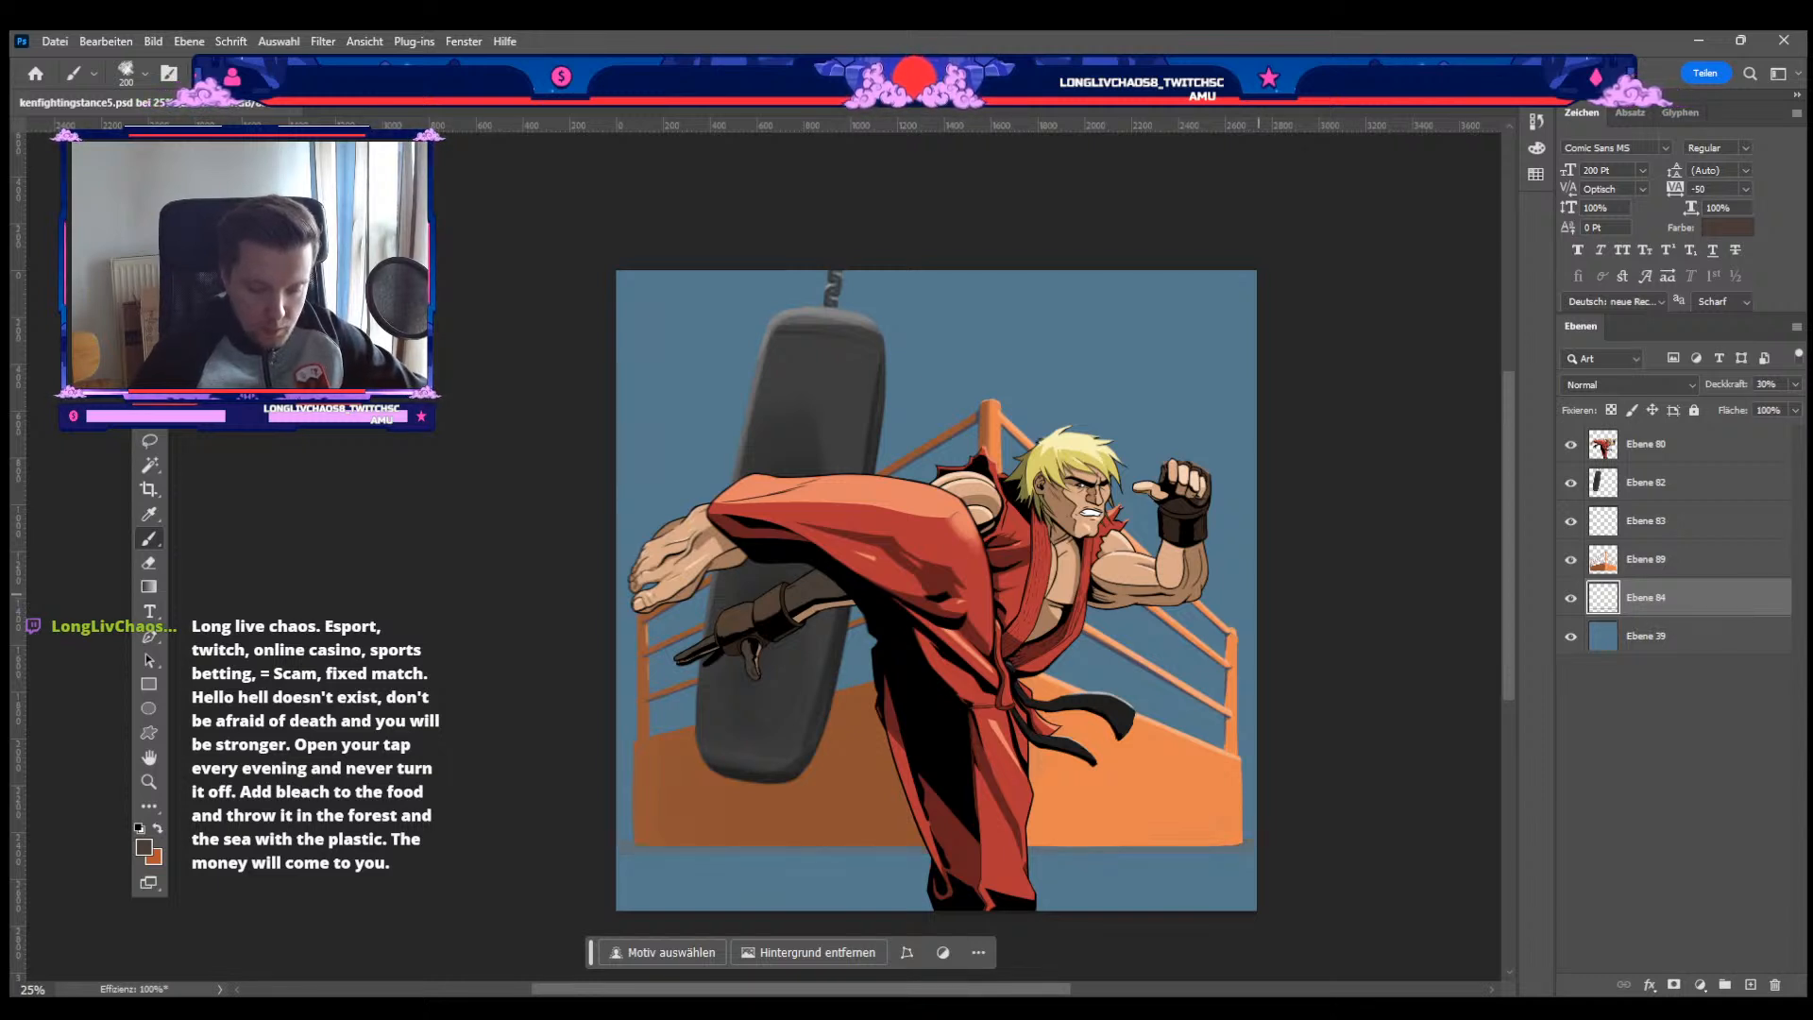
Step: Check the merged ring layer Ebene 89 by hiding and showing it, select it and soften it slightly with a blur filter
click(1570, 559)
click(1571, 559)
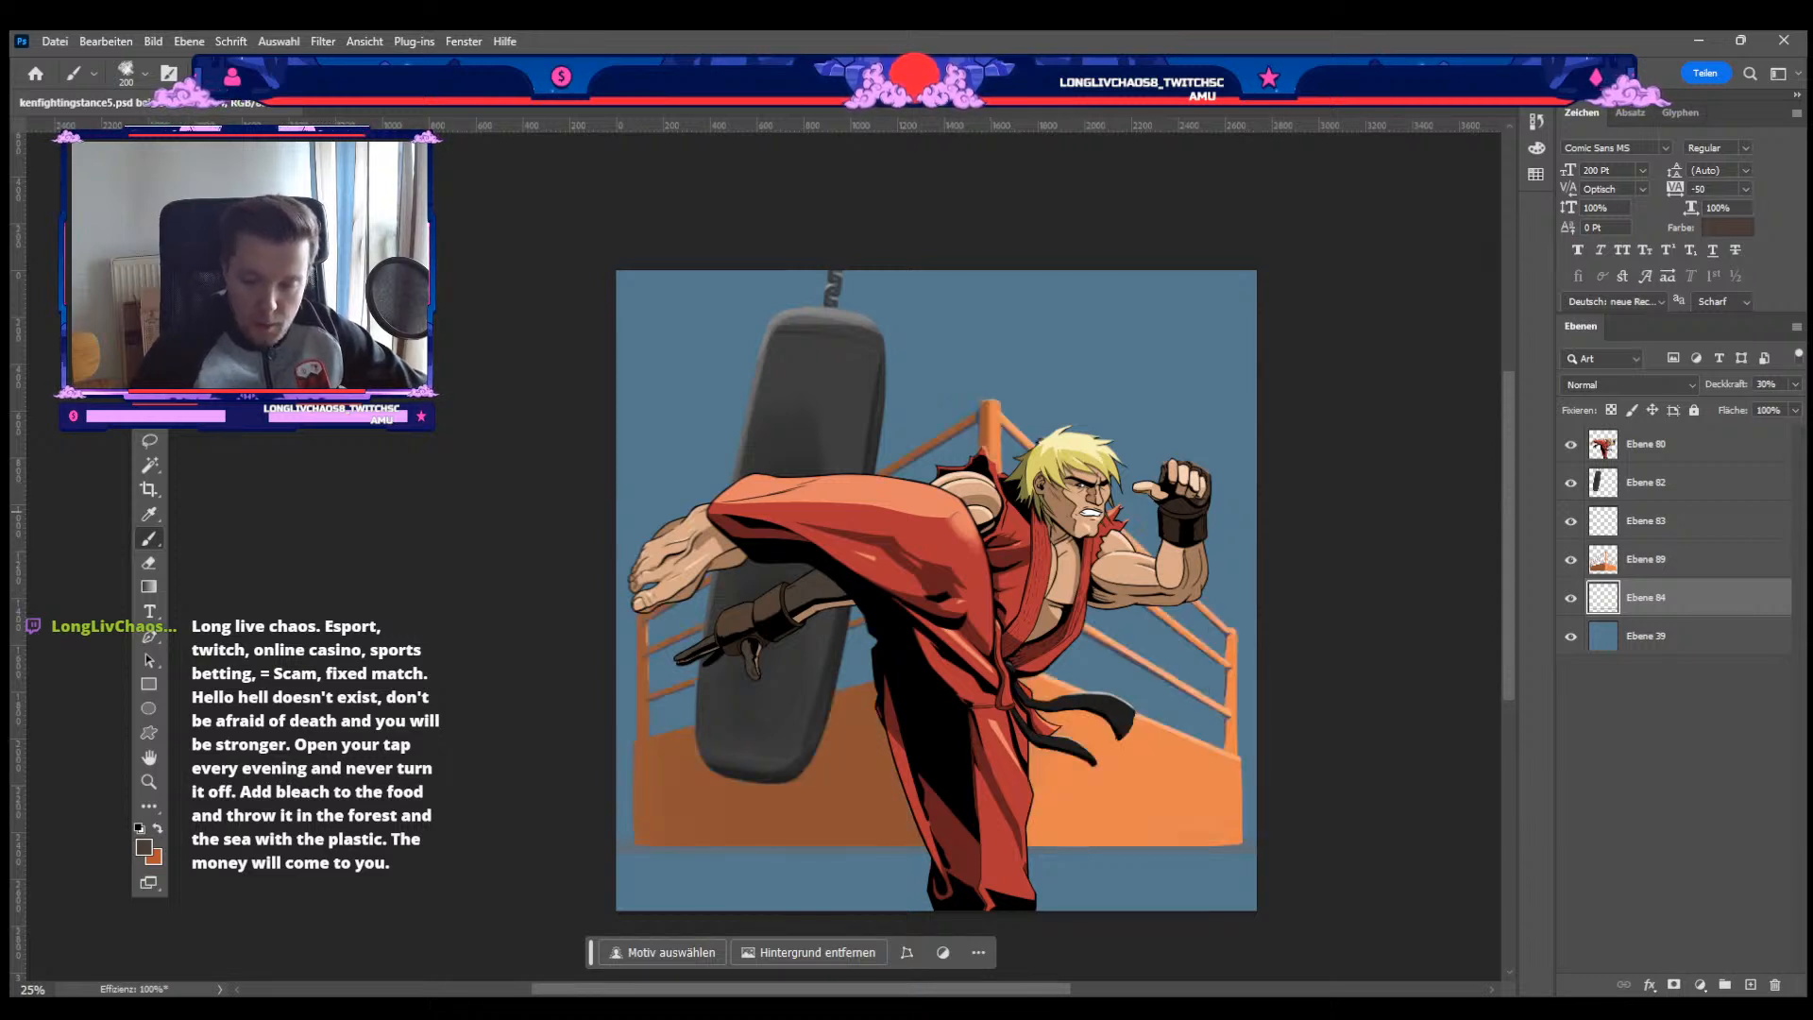
click(1646, 559)
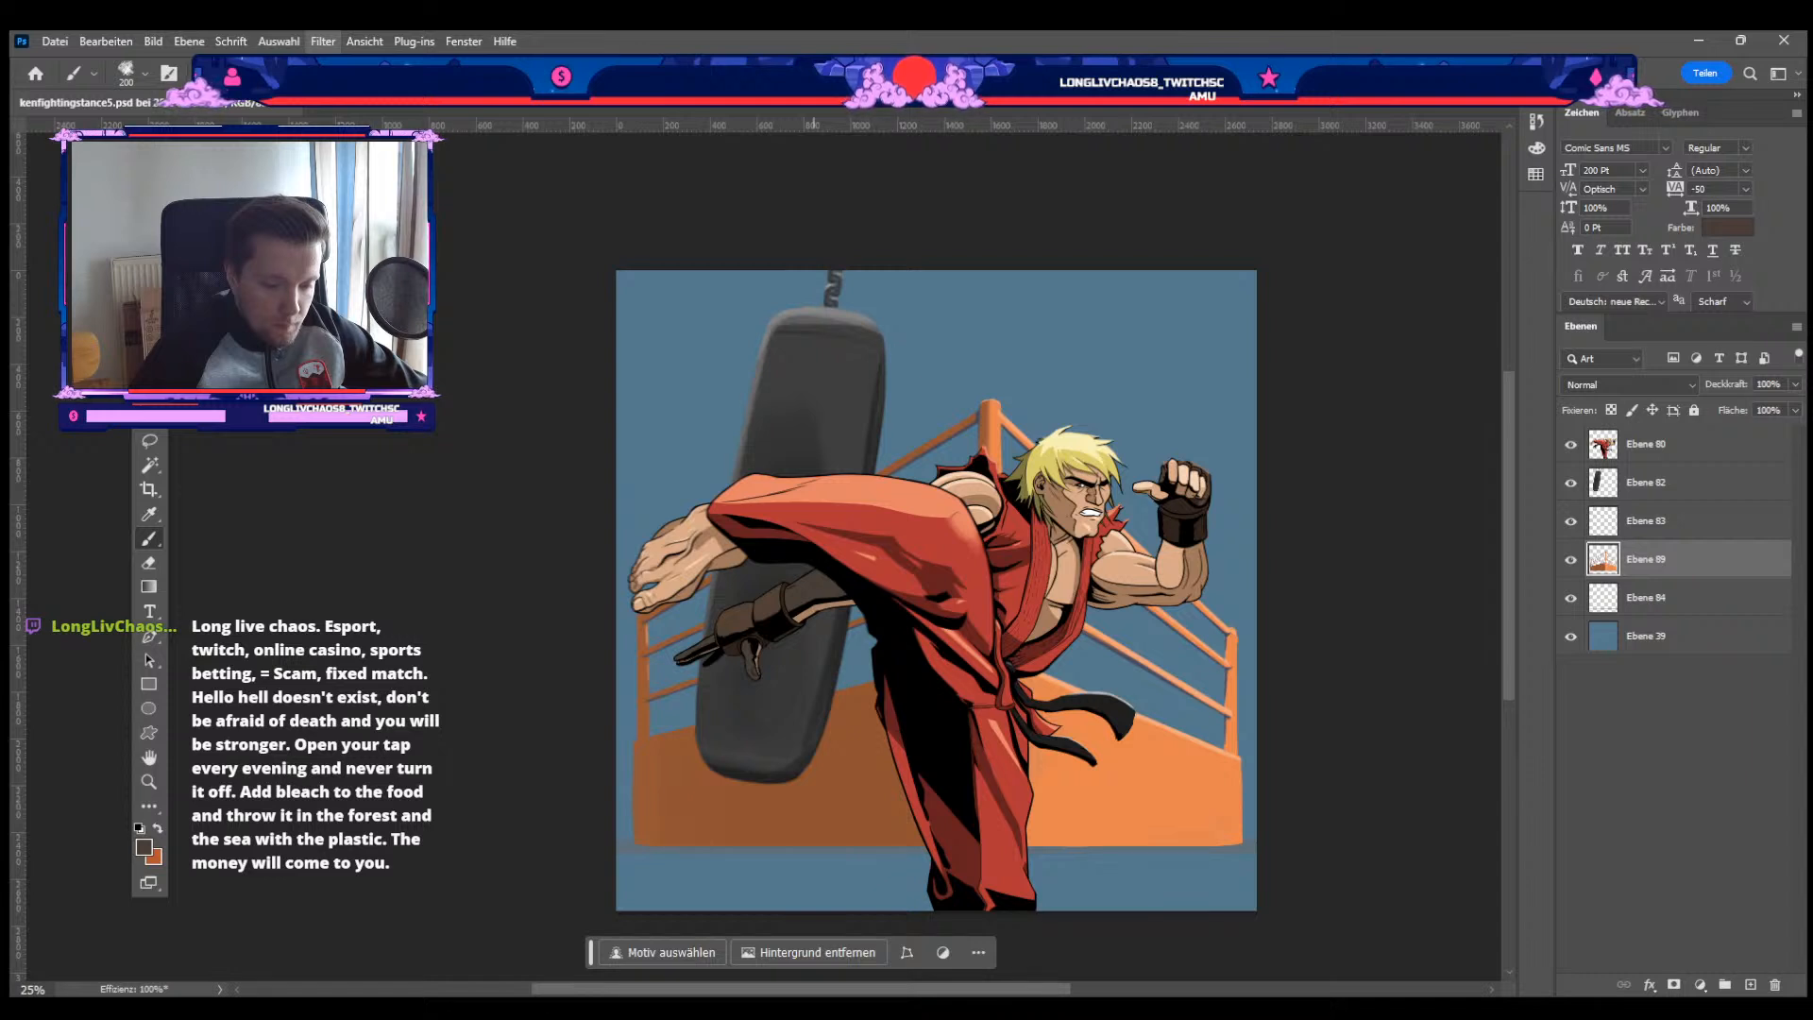
key(h)
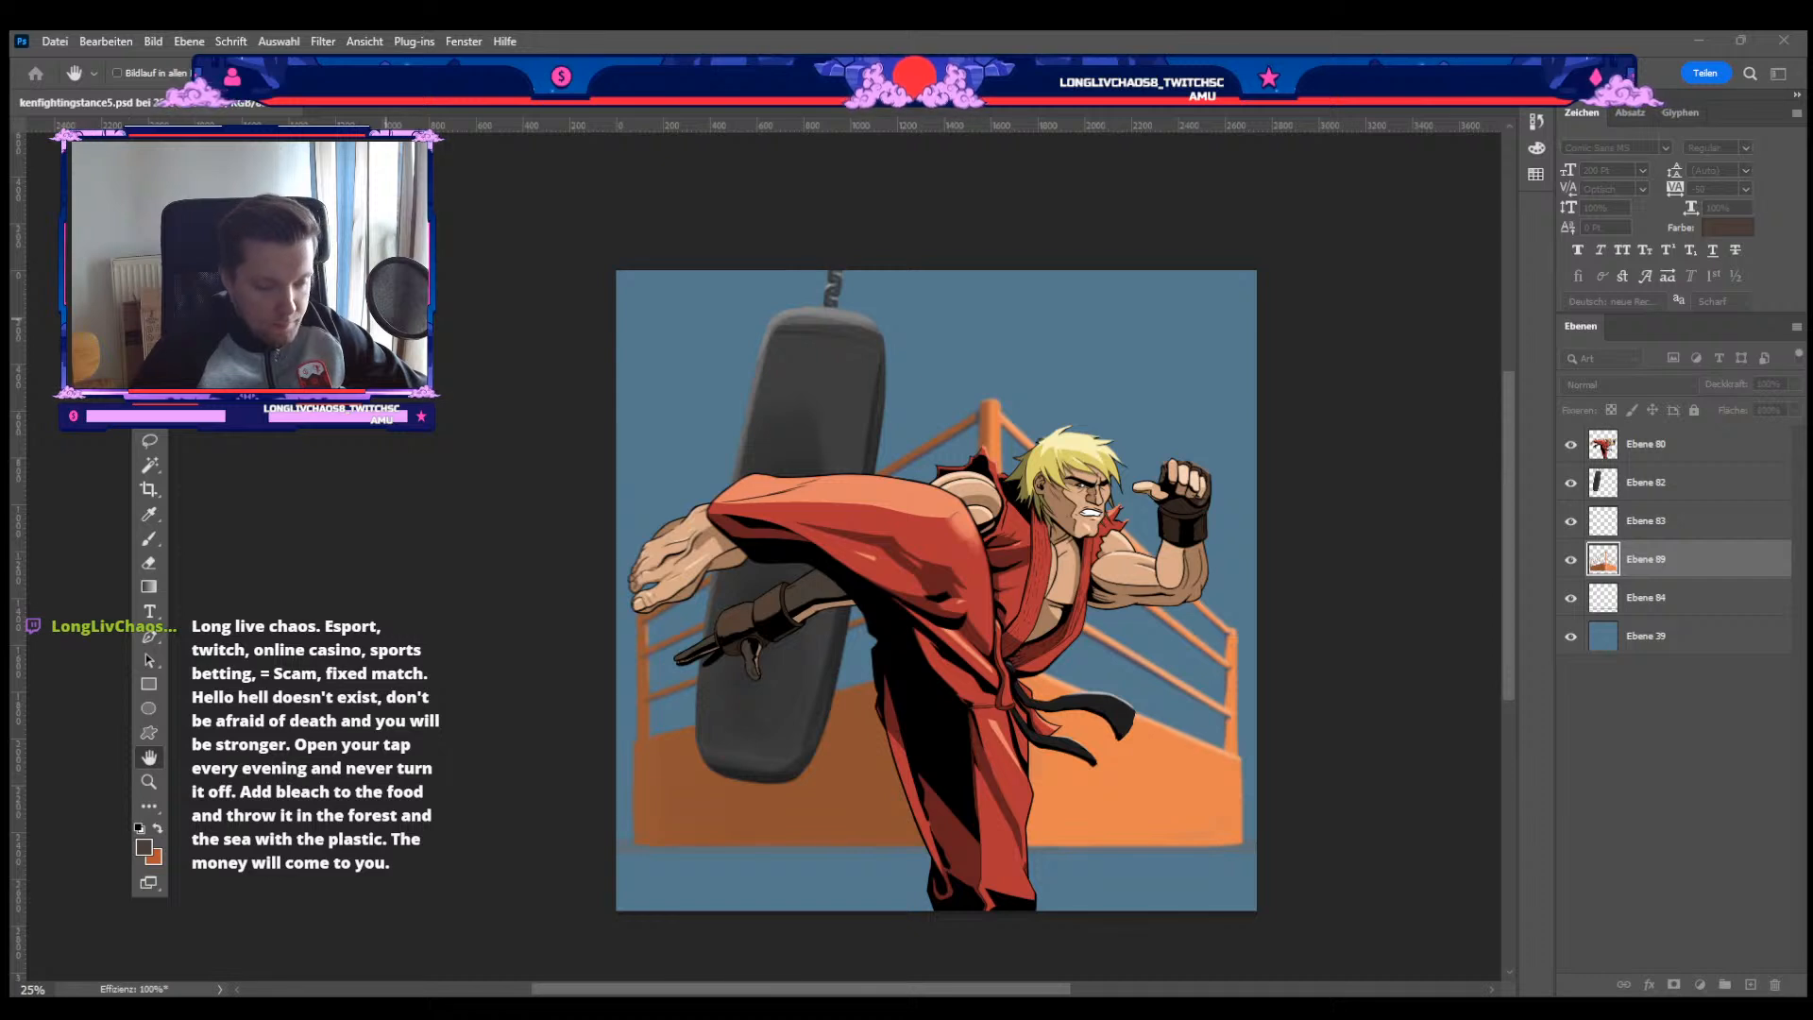
key(b)
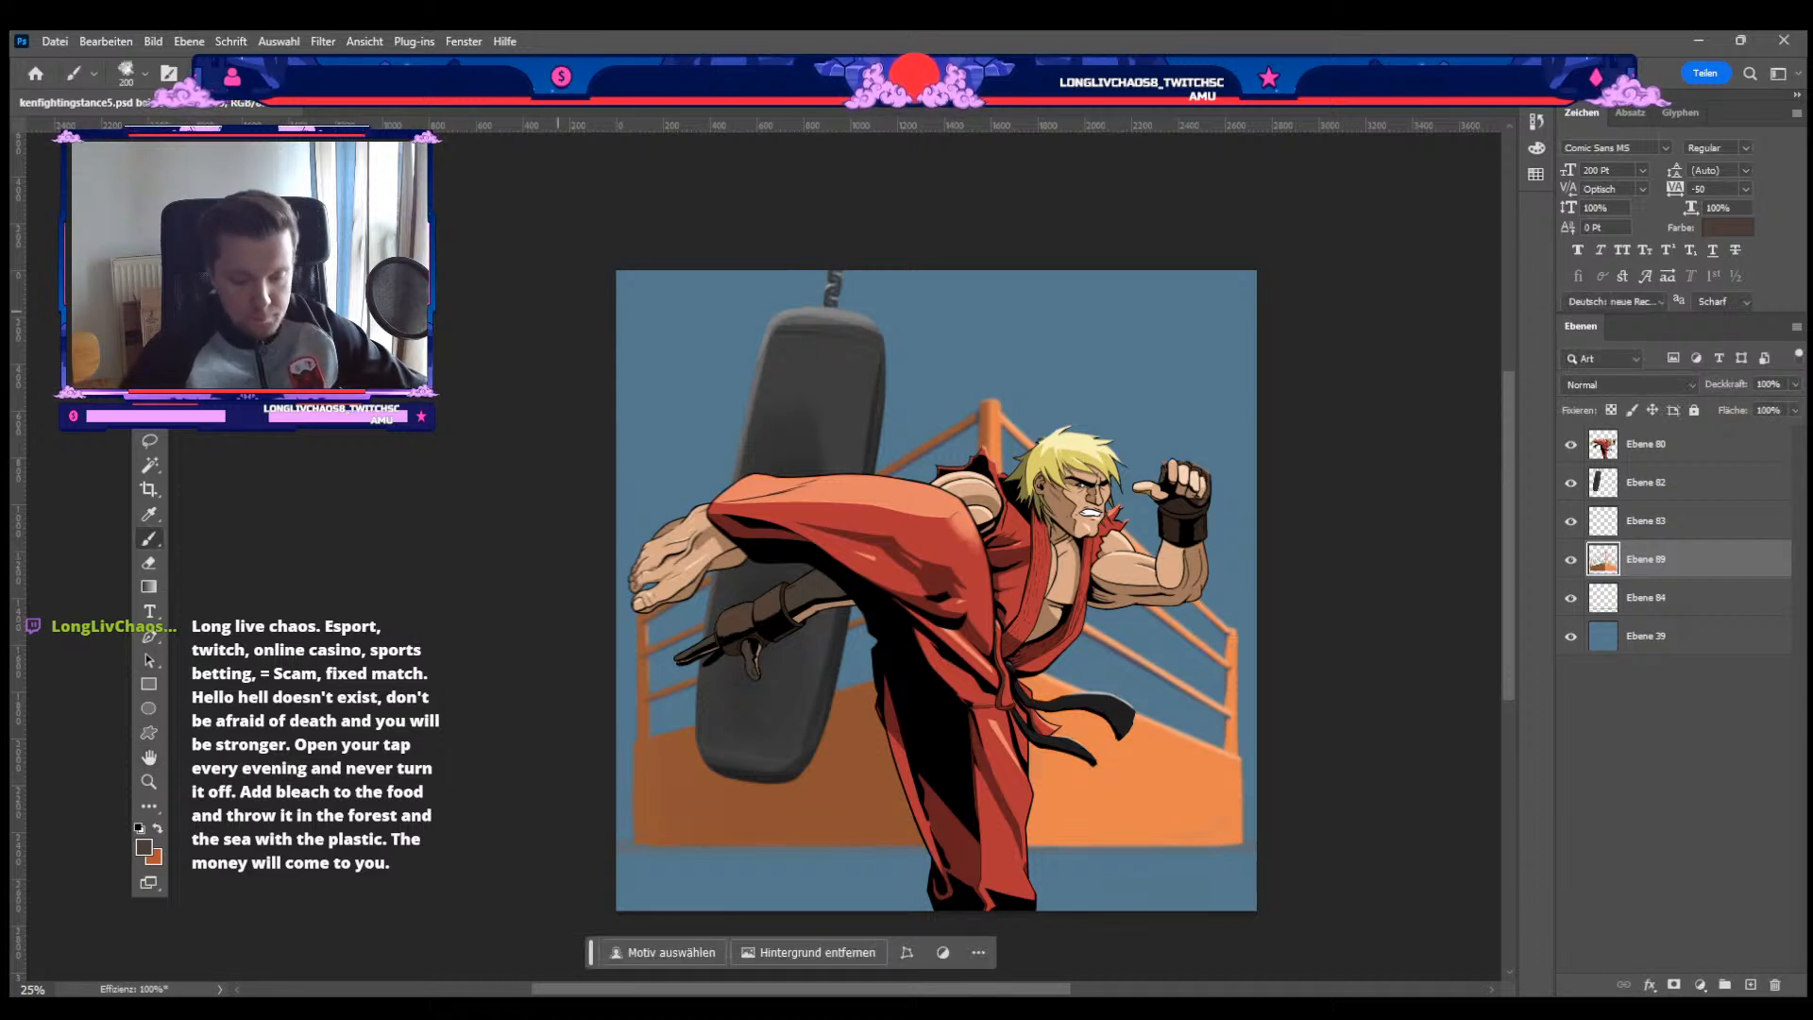